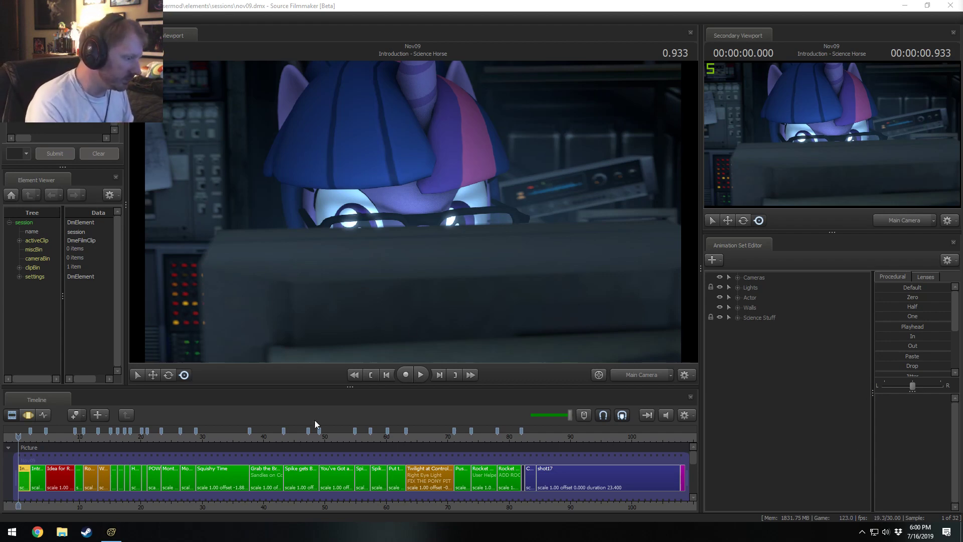
# Select the "Twilight at Control Panel" shot with the playhead inside it and turn off lighting in the primary viewport
pyautogui.scroll(2, 530, 485)
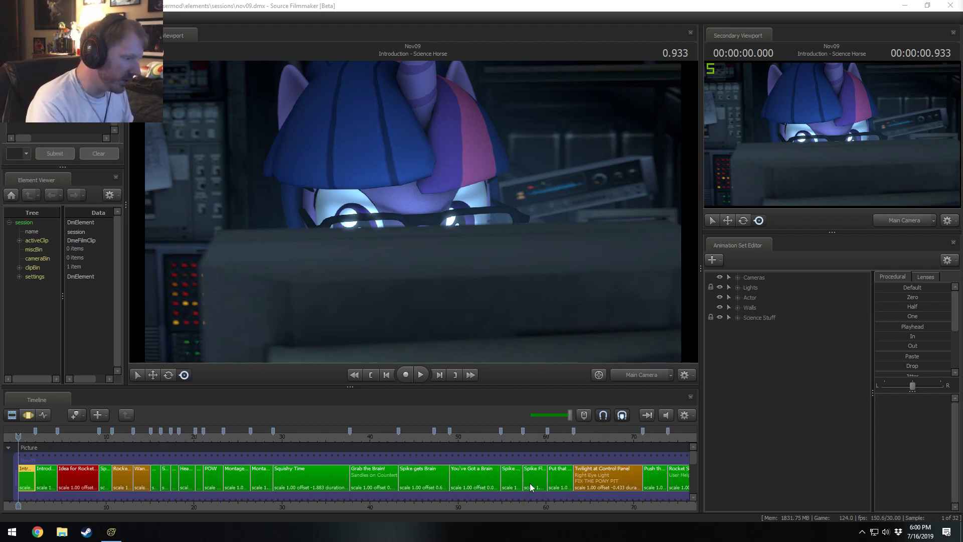
pyautogui.click(596, 437)
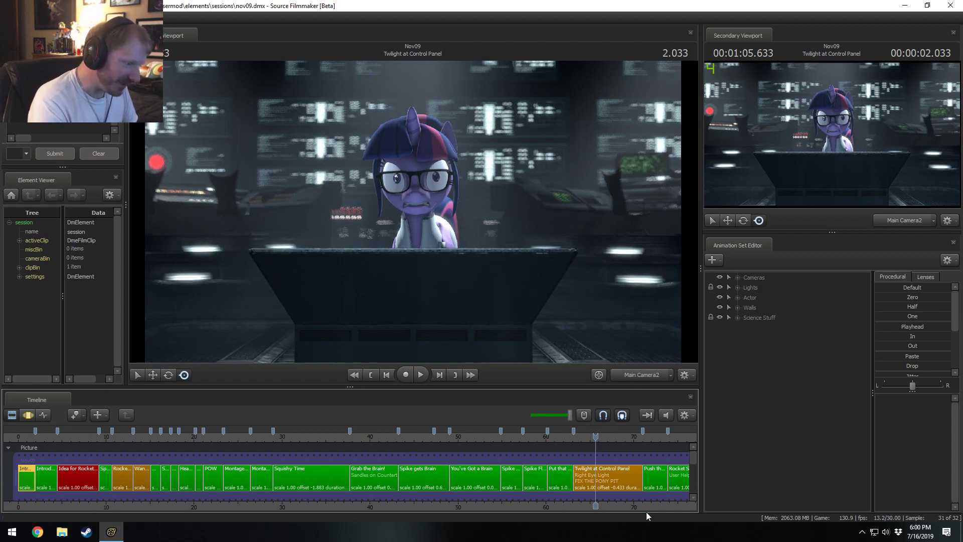
pyautogui.moveTo(644, 508); pyautogui.dragTo(416, 489, button='middle')
pyautogui.scroll(3, 469, 492)
pyautogui.click(483, 487)
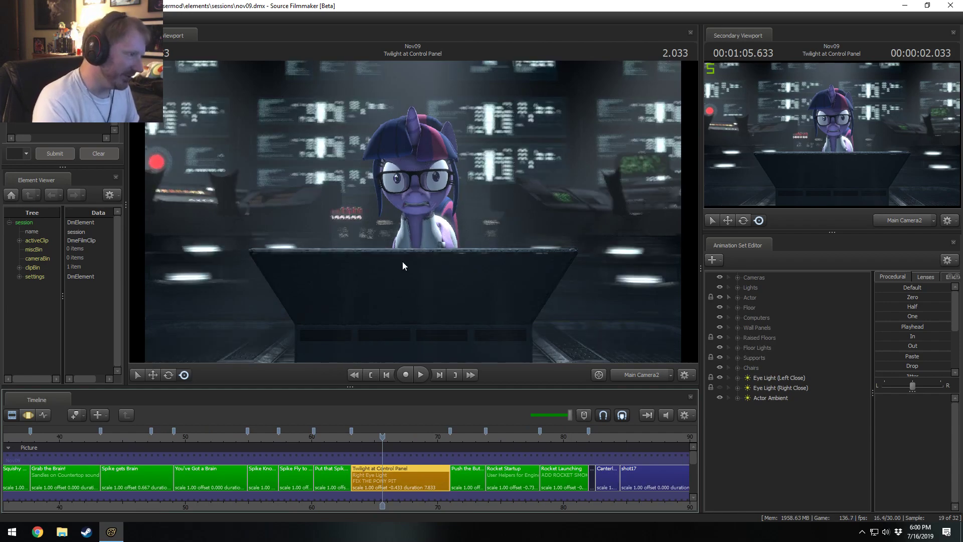
pyautogui.rightClick(421, 241)
pyautogui.click(458, 268)
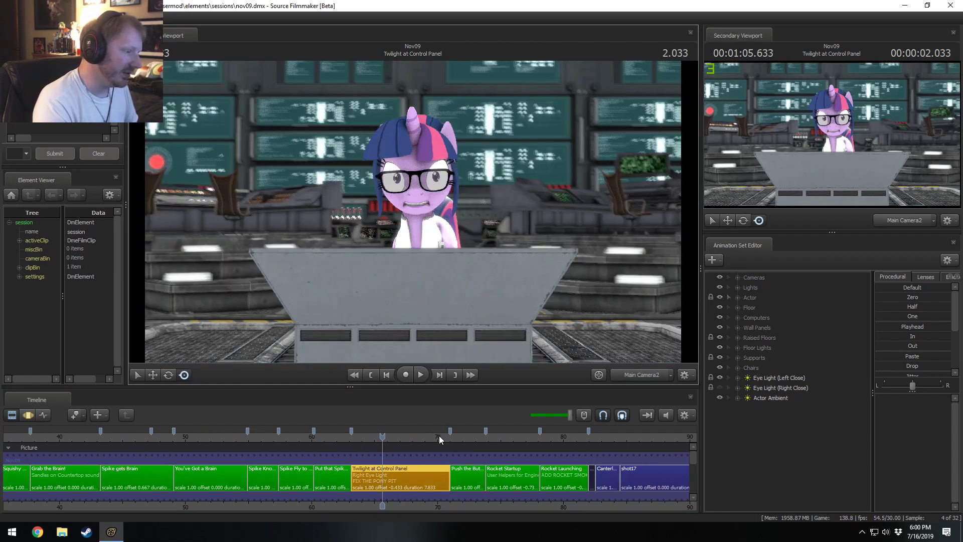
# Move the playhead near the shot's end at 7.133 s and view the scene through the Work Camera
pyautogui.click(438, 436)
pyautogui.moveTo(438, 436); pyautogui.dragTo(446, 436)
pyautogui.click(628, 375)
pyautogui.click(648, 330)
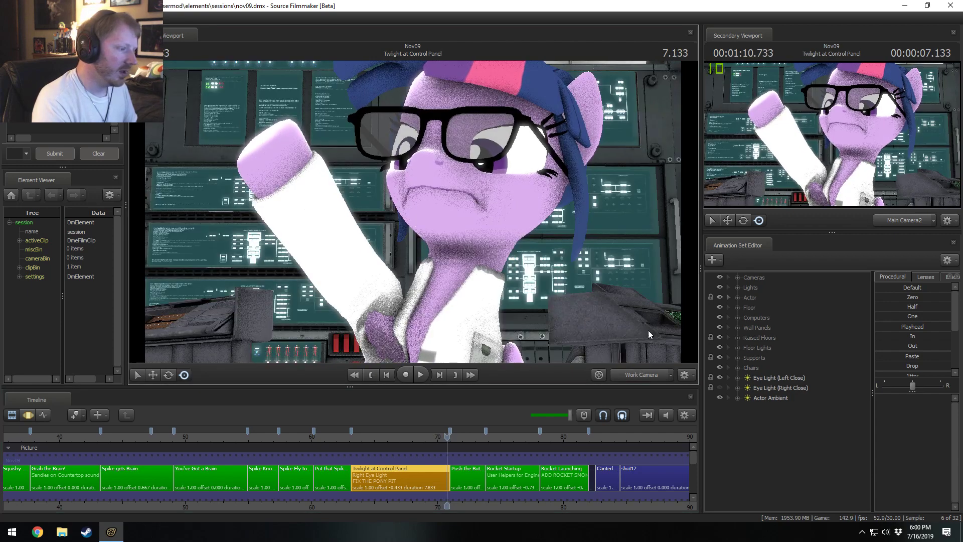
# Move Eye Light (Left Close), Eye Light (Right Close) and Actor Ambient into the Lights group
pyautogui.click(768, 399)
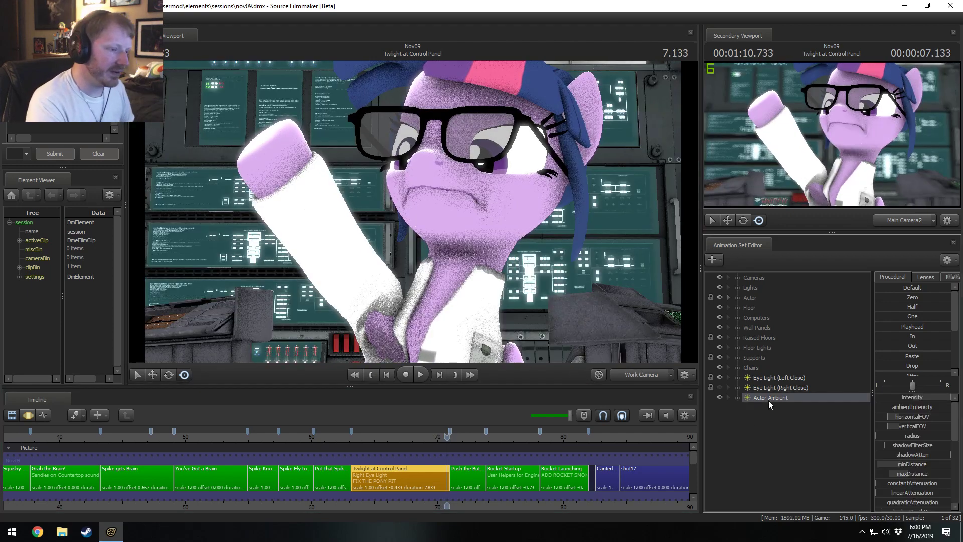
pyautogui.keyDown('shift'); pyautogui.click(771, 378); pyautogui.keyUp('shift')
pyautogui.moveTo(767, 393); pyautogui.dragTo(748, 287)
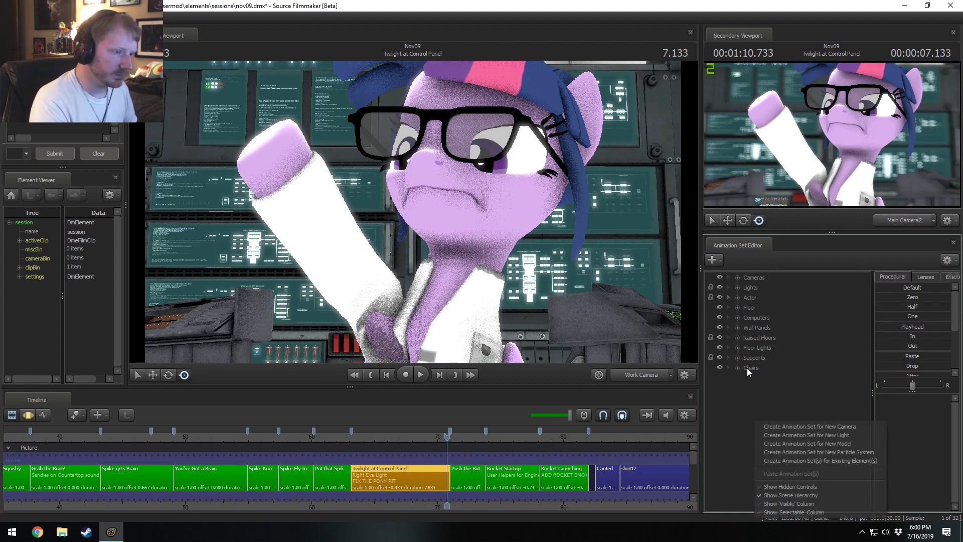
# Remove the lab coat from the Coat and Hair model in the Actor group through its lab_coat body group
pyautogui.click(738, 298)
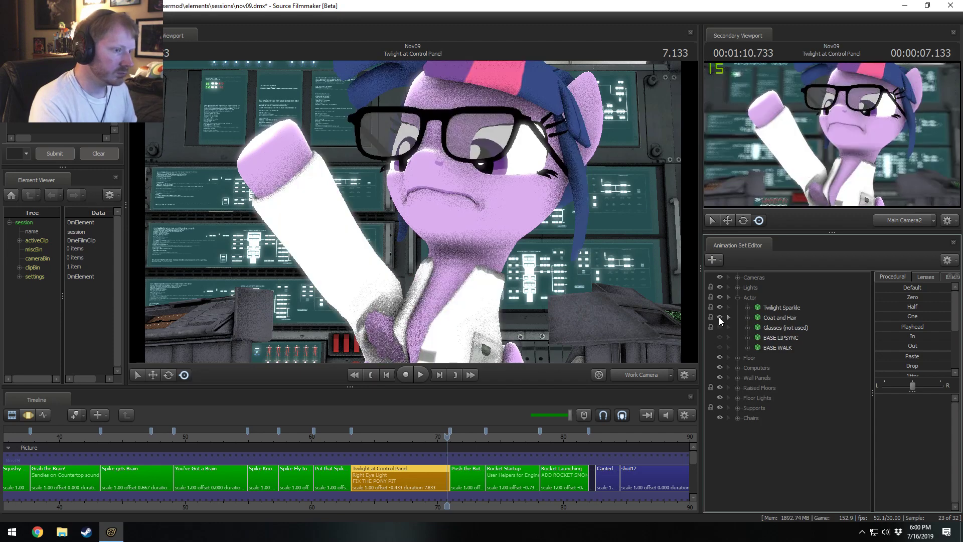
pyautogui.doubleClick(719, 317)
pyautogui.rightClick(769, 320)
pyautogui.moveTo(786, 469)
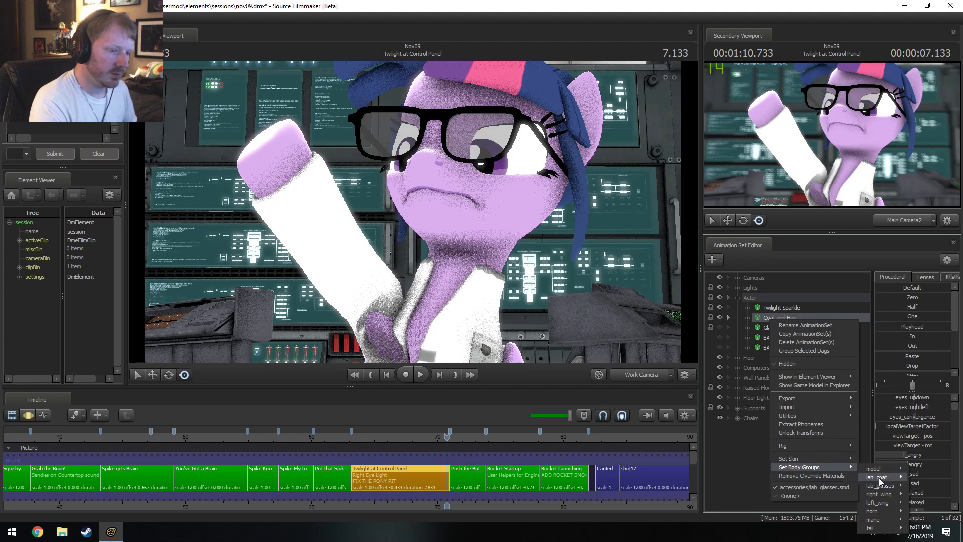
pyautogui.moveTo(878, 478)
pyautogui.click(845, 486)
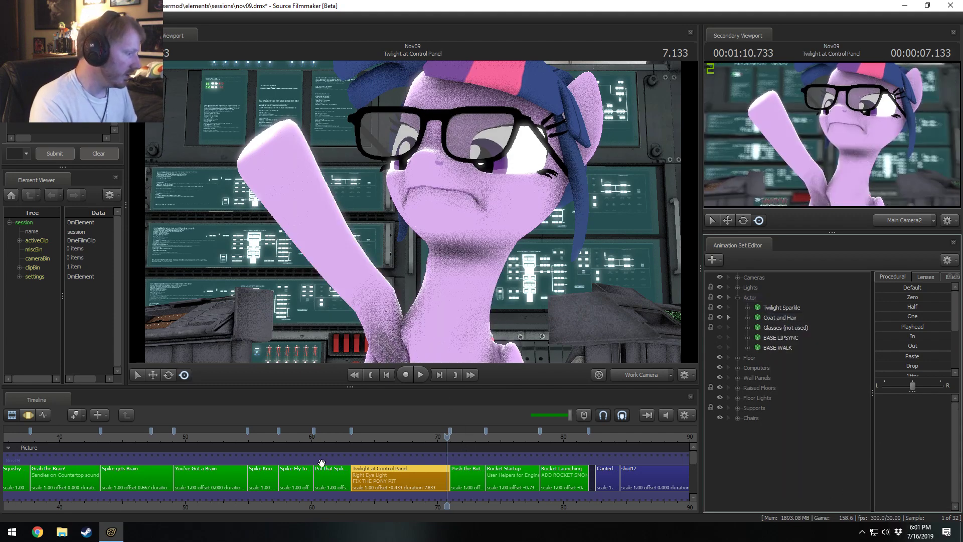
# In the "Grab the Brain!" shot, move the Background Fill 2 light into the Lights group
pyautogui.scroll(-3, 320, 462)
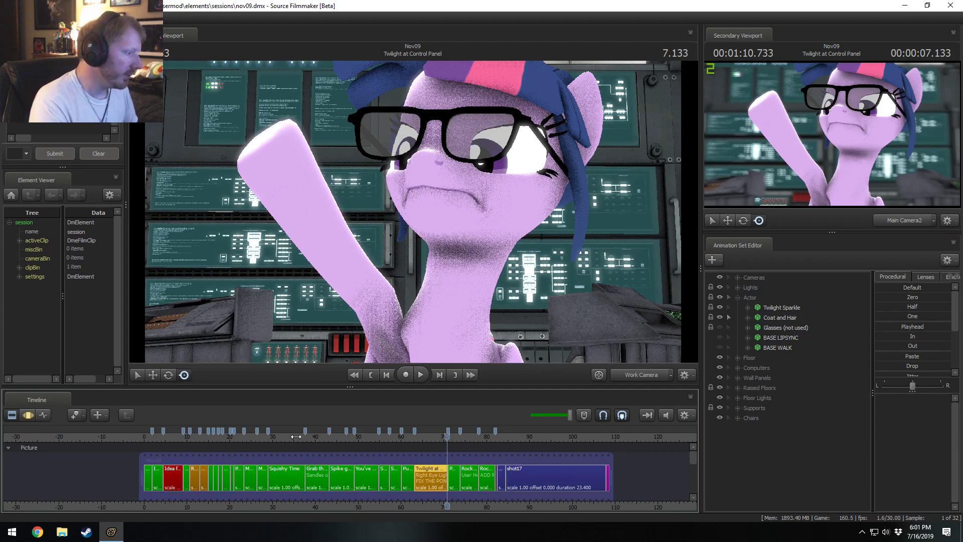
pyautogui.moveTo(297, 437); pyautogui.dragTo(328, 437)
pyautogui.click(334, 436)
pyautogui.click(322, 479)
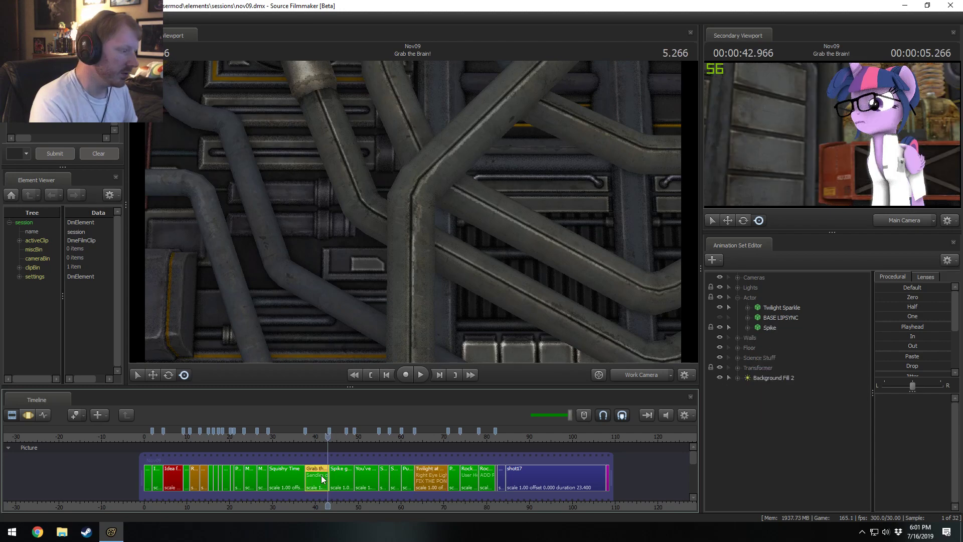
pyautogui.rightClick(765, 380)
pyautogui.click(757, 287)
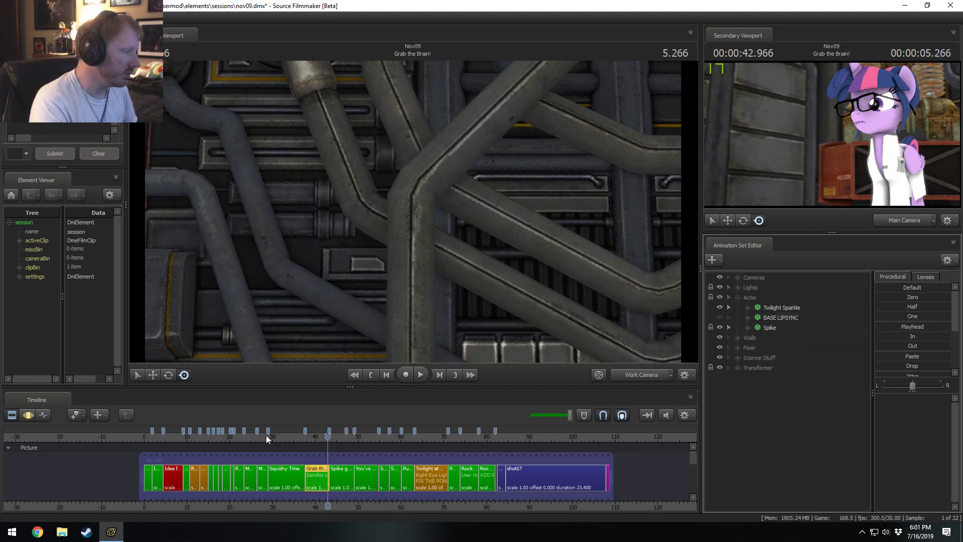
# Copy the Twilight - Lab Coat animation set from the POW shot, accepting its locked controls
pyautogui.click(265, 436)
pyautogui.moveTo(253, 437); pyautogui.dragTo(238, 444)
pyautogui.scroll(1, 241, 448)
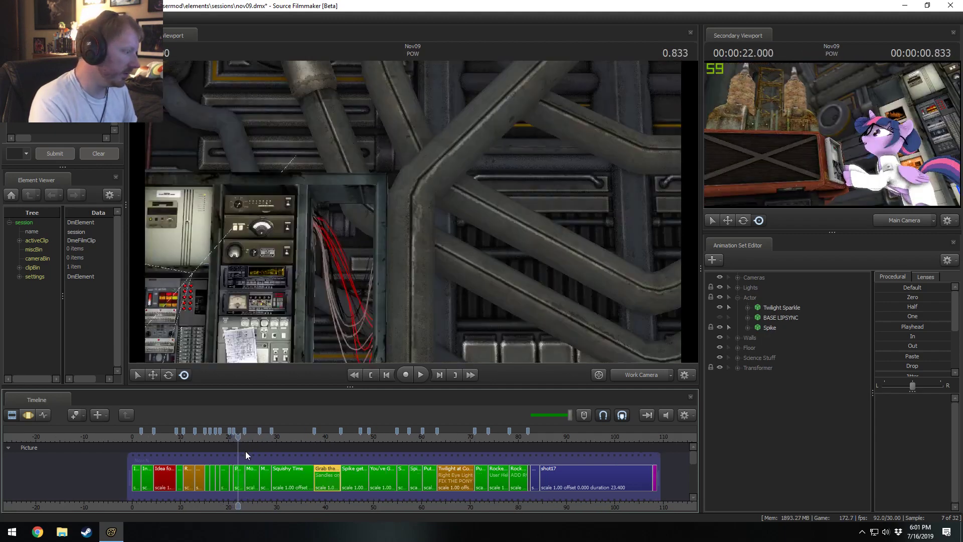
pyautogui.scroll(2, 245, 454)
pyautogui.click(239, 473)
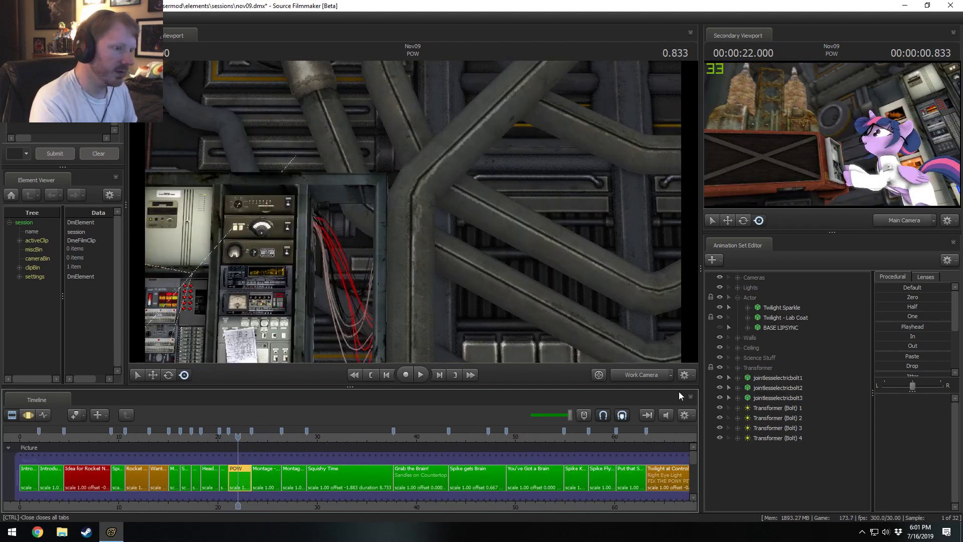
pyautogui.rightClick(802, 320)
pyautogui.click(807, 335)
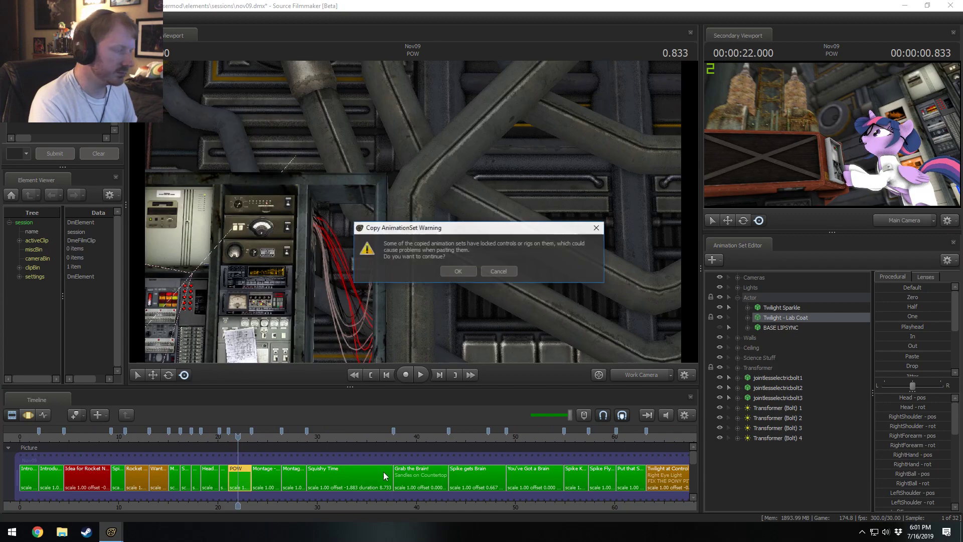
pyautogui.click(465, 273)
# Paste the copied lab coat animation set into the "Twilight at Control Panel" shot
pyautogui.scroll(-2, 528, 453)
pyautogui.click(496, 443)
pyautogui.scroll(6, 513, 471)
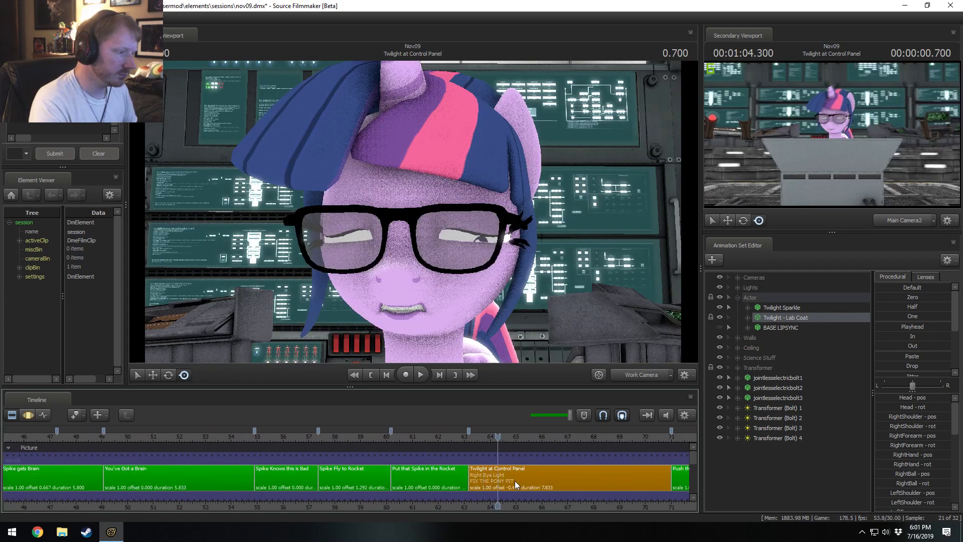
pyautogui.click(516, 484)
pyautogui.scroll(1, 517, 484)
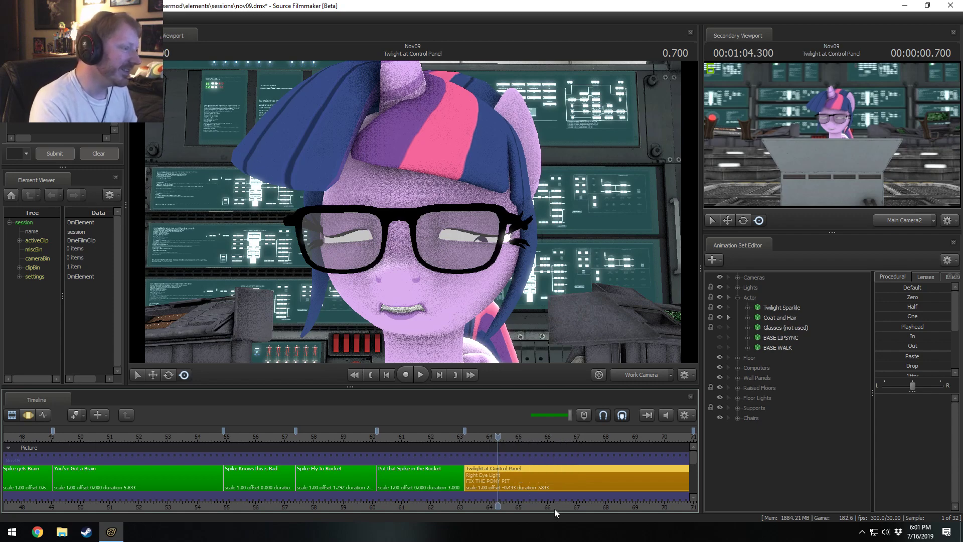
pyautogui.moveTo(554, 508); pyautogui.dragTo(347, 506, button='middle')
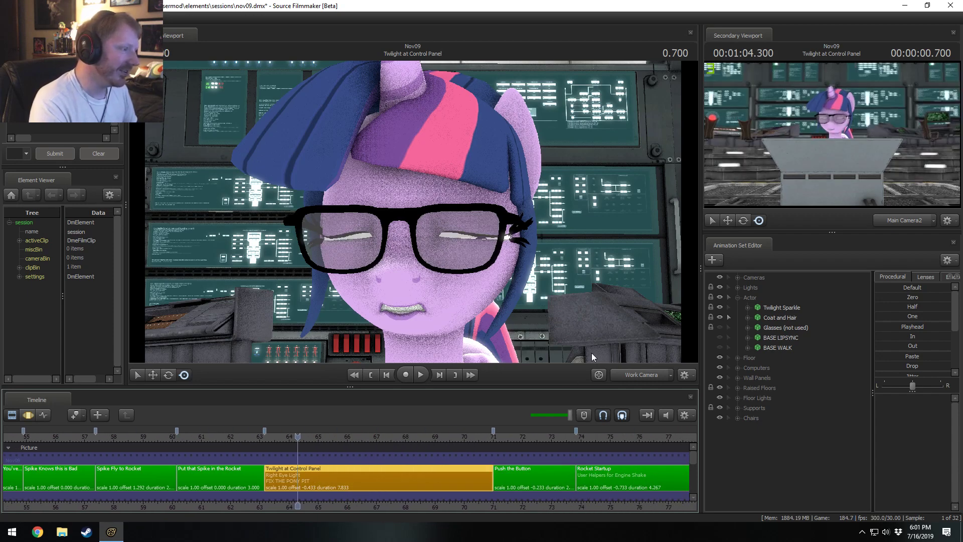
pyautogui.rightClick(775, 457)
pyautogui.click(801, 413)
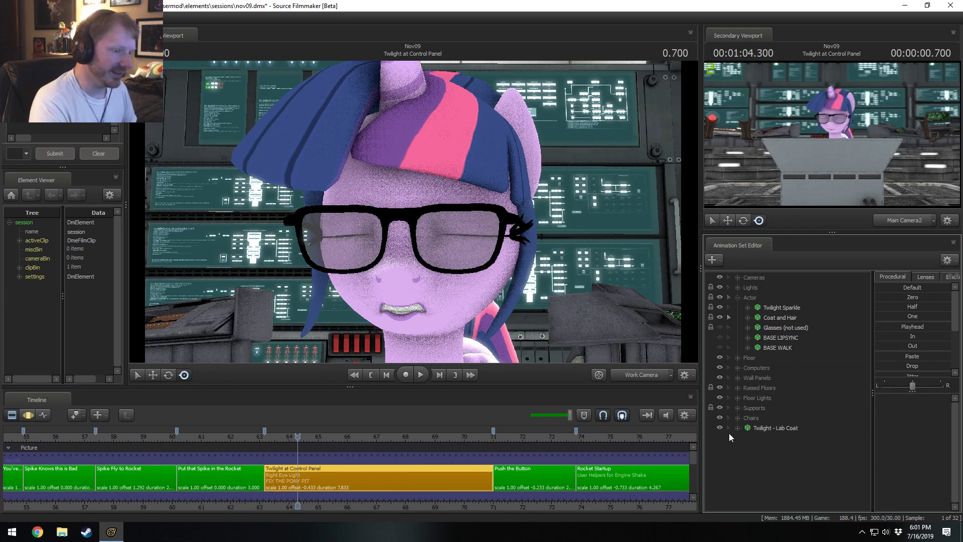
# Move Twilight - Lab Coat into the Actor group and lock it to the Twilight Sparkle model
pyautogui.moveTo(775, 429); pyautogui.dragTo(786, 317)
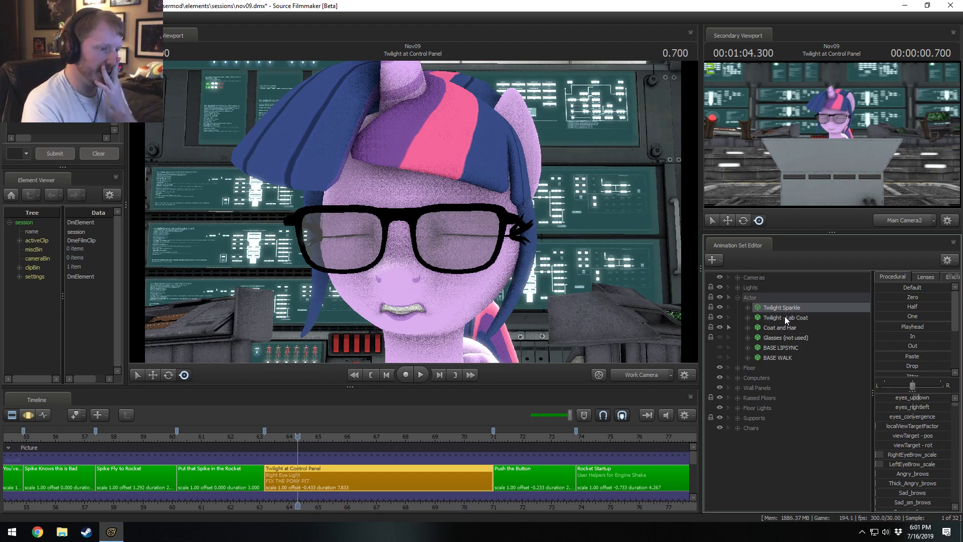
pyautogui.click(782, 326)
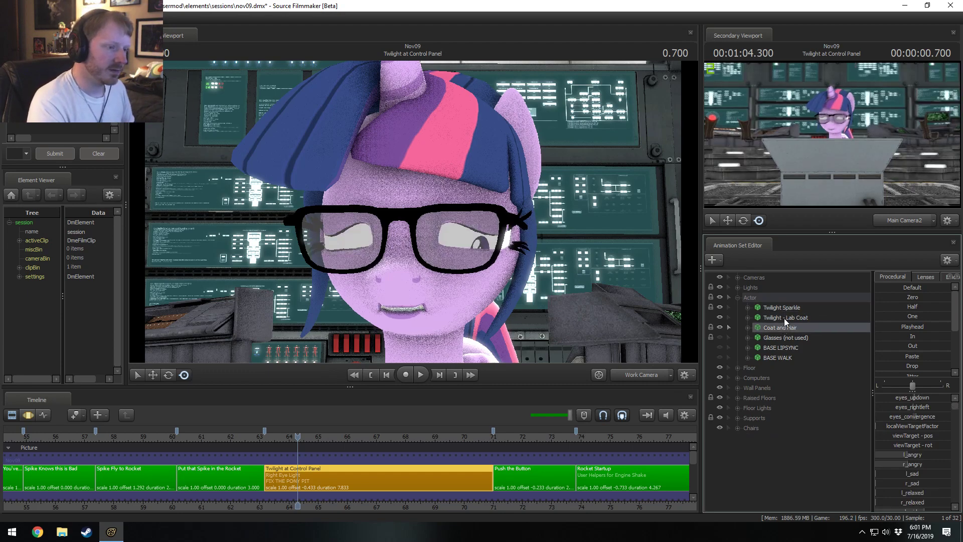
pyautogui.click(784, 318)
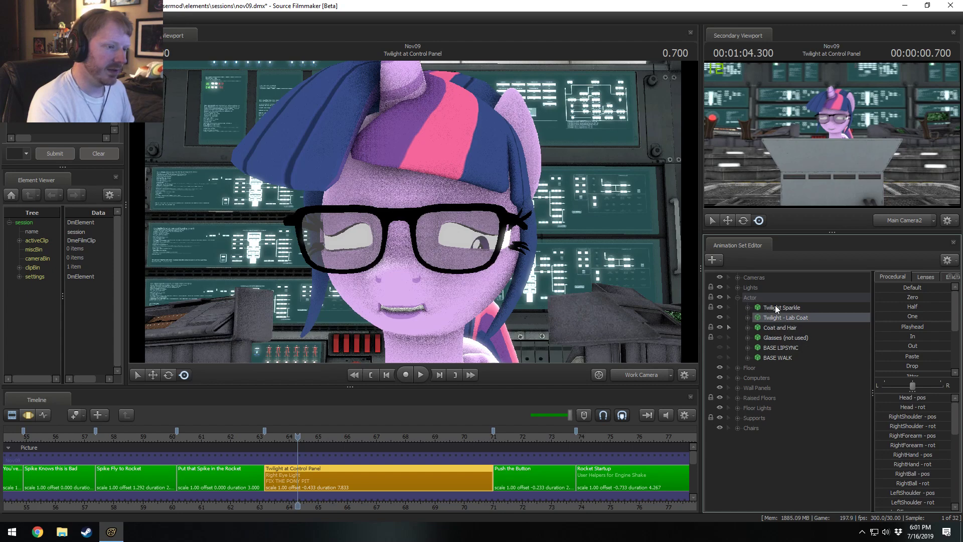
pyautogui.moveTo(775, 305); pyautogui.dragTo(782, 316)
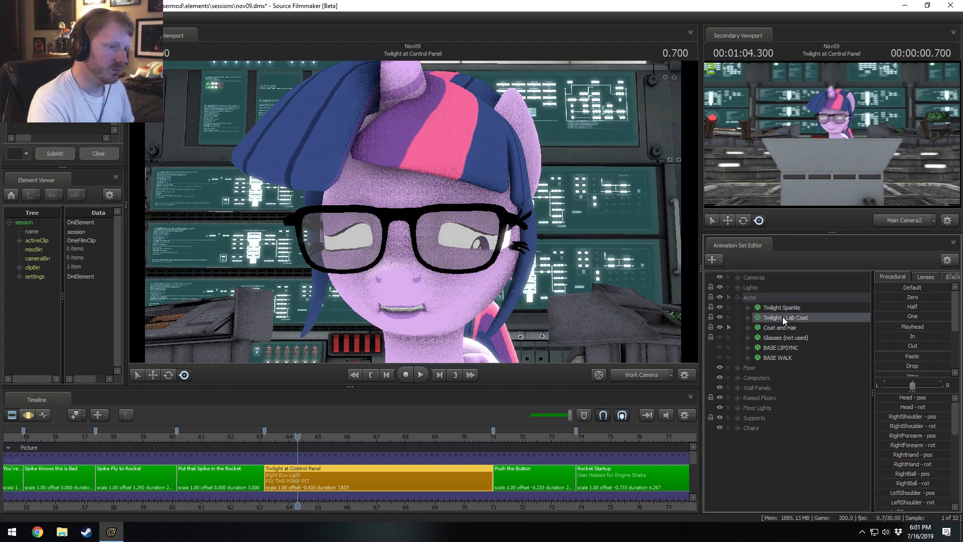
# Zero all of Twilight - Lab Coat's controls across the whole time range in the Motion Editor
pyautogui.press('F2')
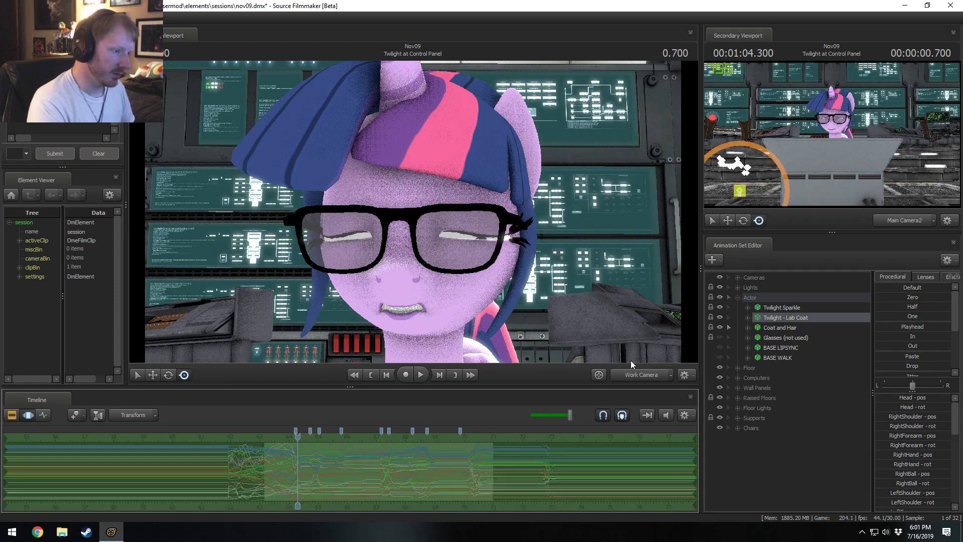
pyautogui.click(420, 375)
pyautogui.click(419, 375)
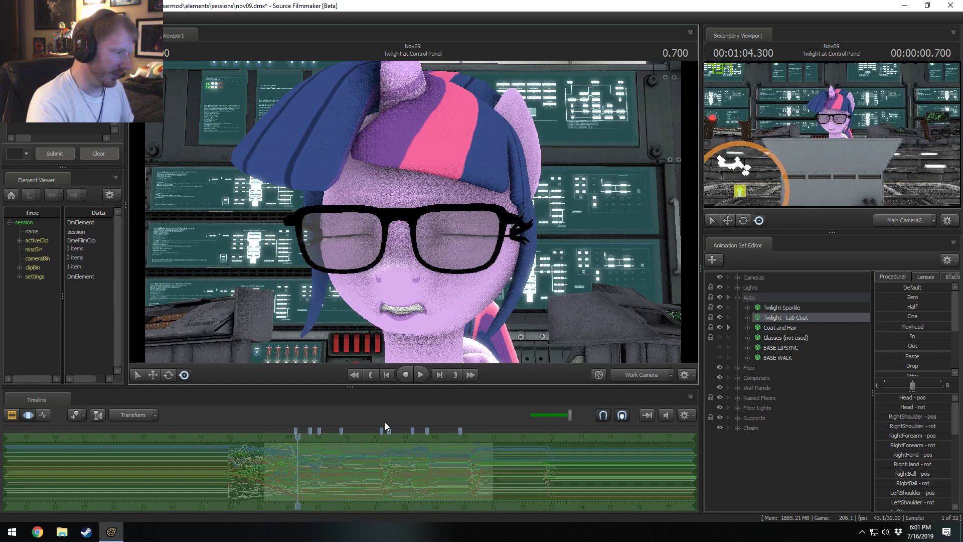
pyautogui.scroll(5, 298, 436)
pyautogui.moveTo(297, 437)
pyautogui.mouseDown()
pyautogui.moveTo(296, 455)
pyautogui.moveTo(267, 455)
pyautogui.moveTo(321, 455)
pyautogui.moveTo(292, 456)
pyautogui.mouseUp()
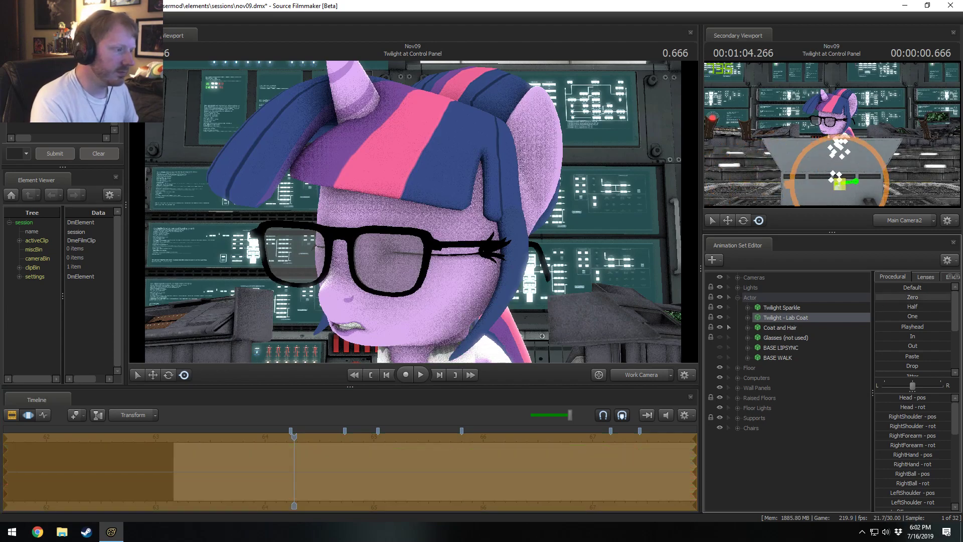
# Play the shot through the Work Camera and inspect how the lab coat follows the character's body and raised arm
pyautogui.press('space')
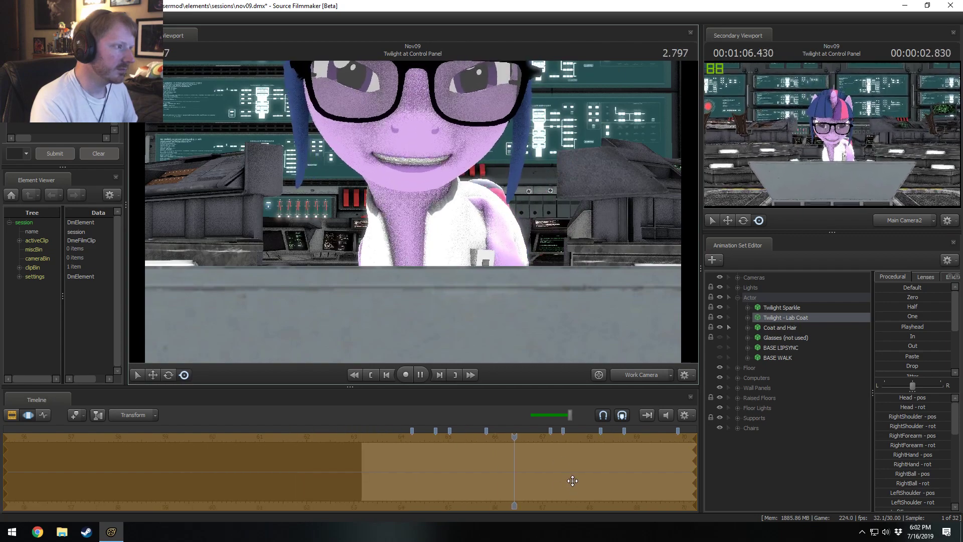
pyautogui.press('space')
pyautogui.press('F2')
pyautogui.press('F3')
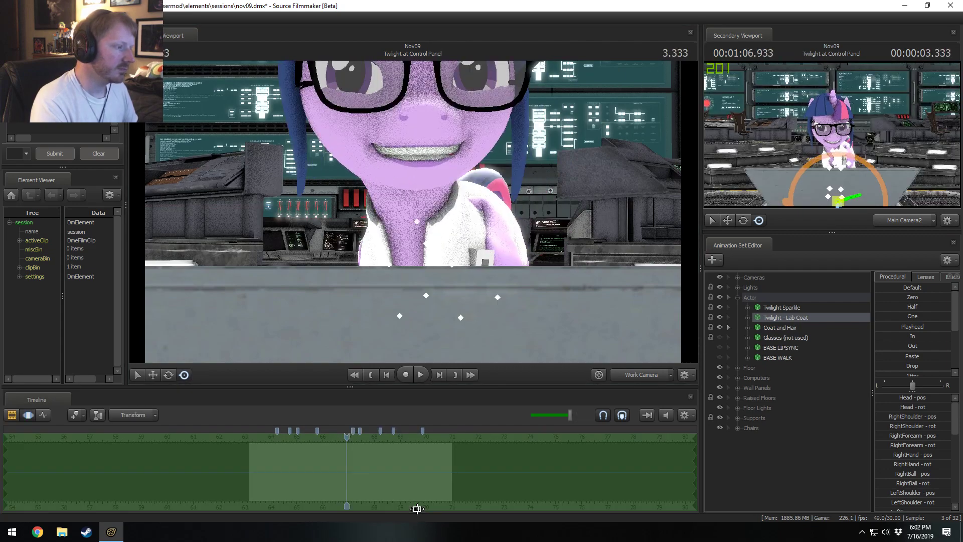
pyautogui.press('space')
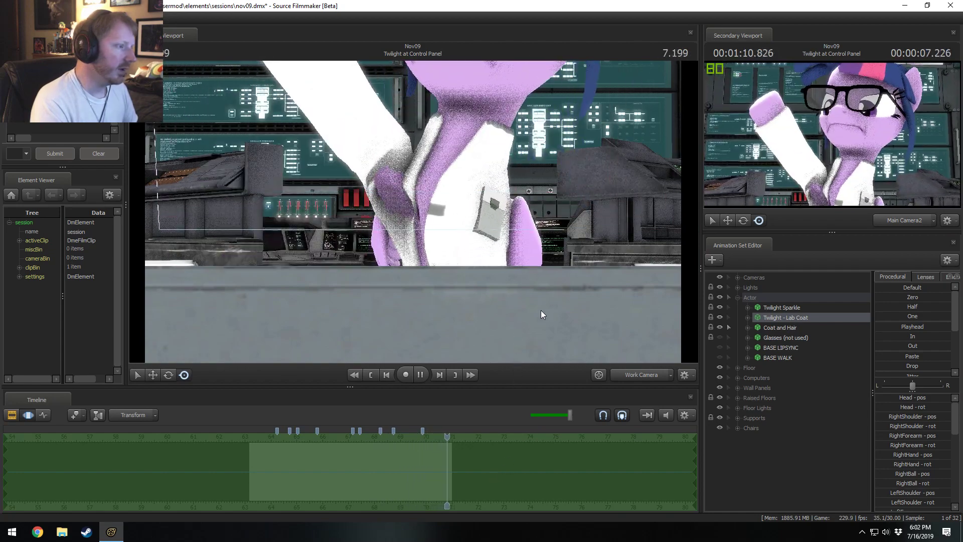
pyautogui.press('space')
pyautogui.moveTo(523, 280); pyautogui.dragTo(506, 241)
pyautogui.press('s')
pyautogui.press('w')
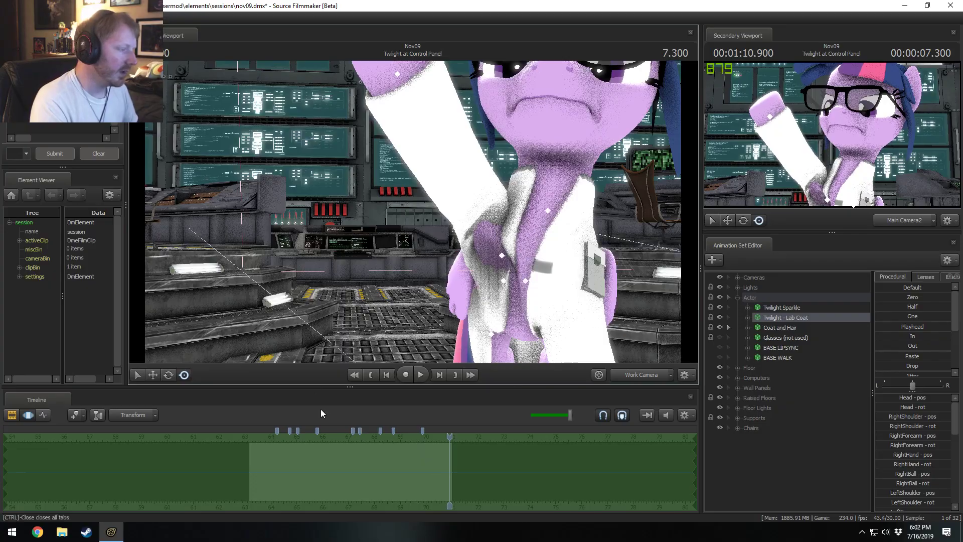
# Return to the Clip Editor and play the shot from its start through Main Camera2 to check the lab coat
pyautogui.press('F2')
pyautogui.click(256, 437)
pyautogui.press('space')
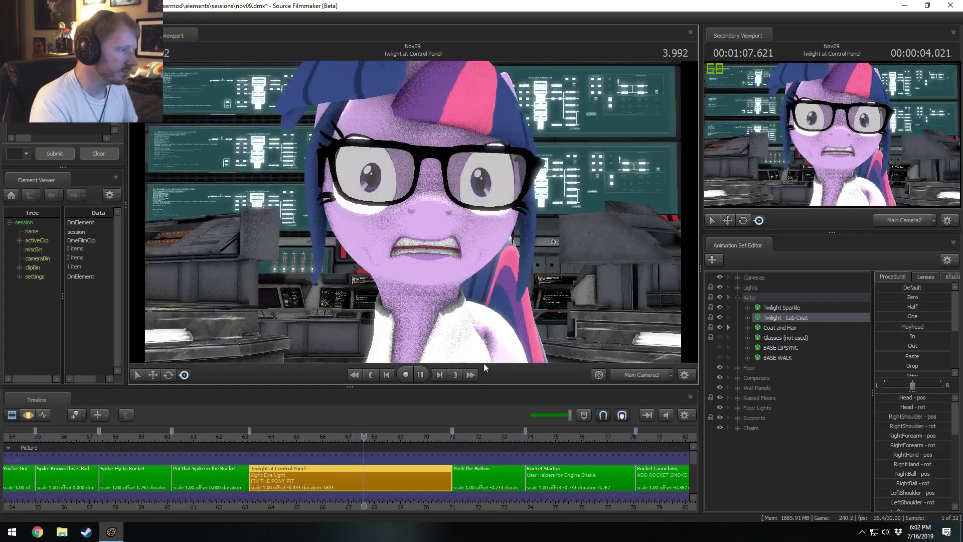
pyautogui.press('space')
# Step frame by frame from about 3.57 s to 3.8 s in the shot, examining the coat as the character lowers her head
pyautogui.moveTo(377, 436); pyautogui.dragTo(355, 435)
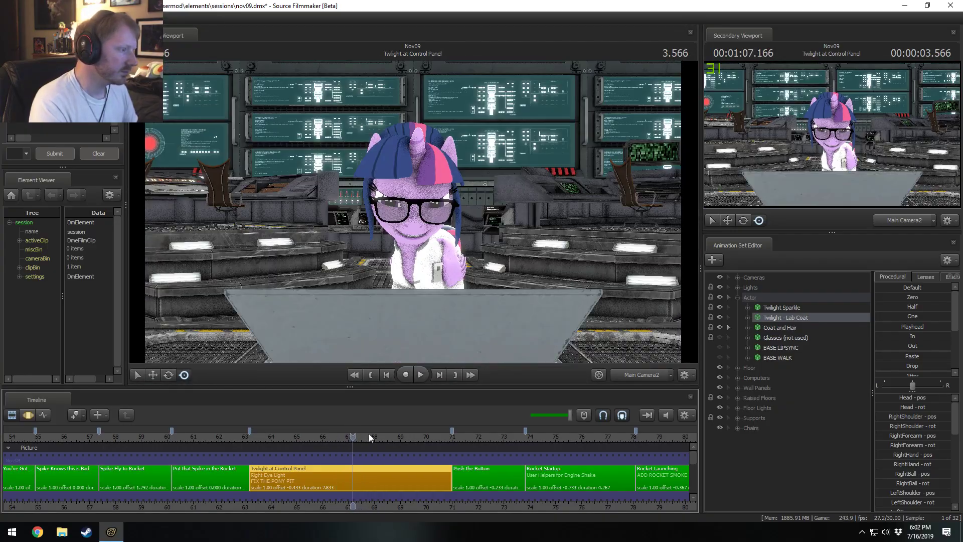
pyautogui.press('Right')
pyautogui.press('Right')
pyautogui.press('Right')
pyautogui.press('Right')
pyautogui.press('Right')
pyautogui.press('Right')
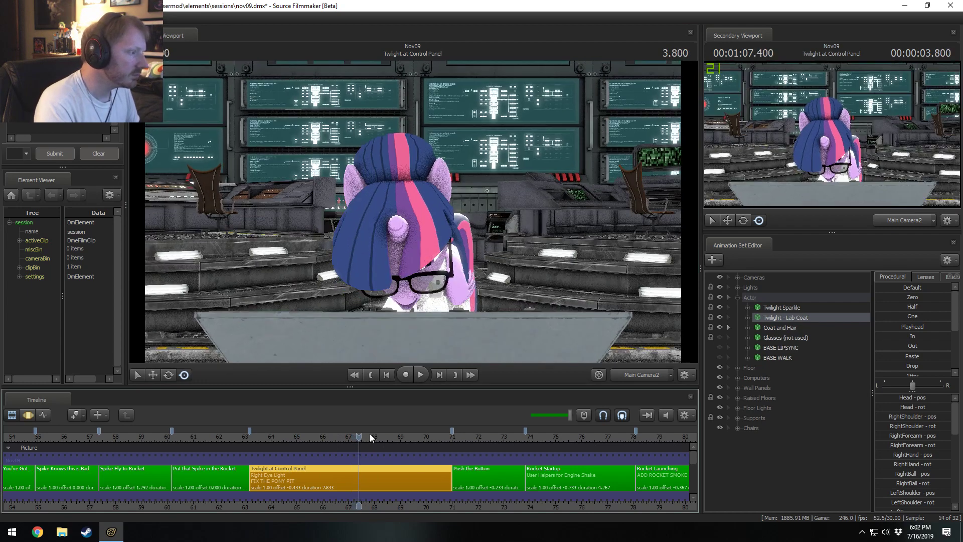
pyautogui.press('Left')
pyautogui.press('Left')
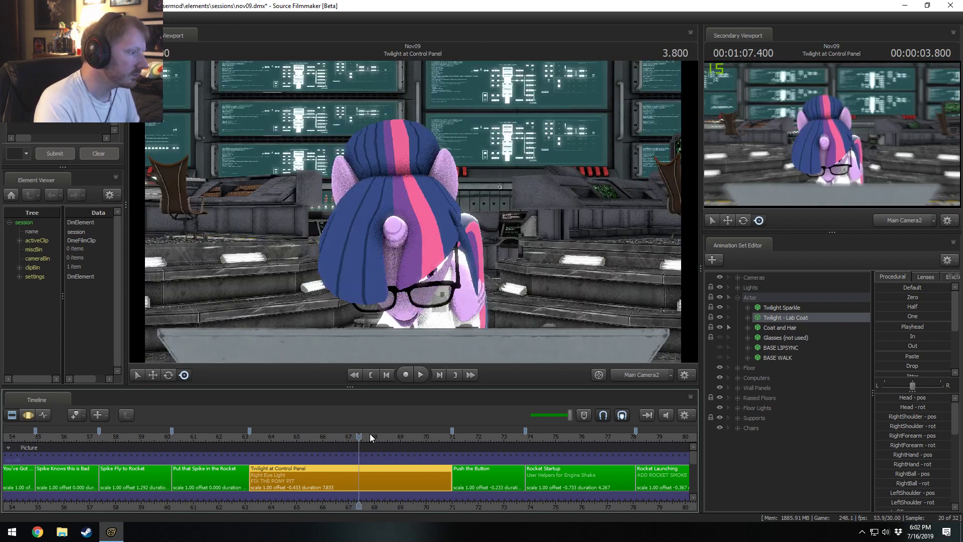
# Play the shot from 3.833 s to about 7.17 s through the Work Camera, examining the lab coat's front up close
pyautogui.press('Right')
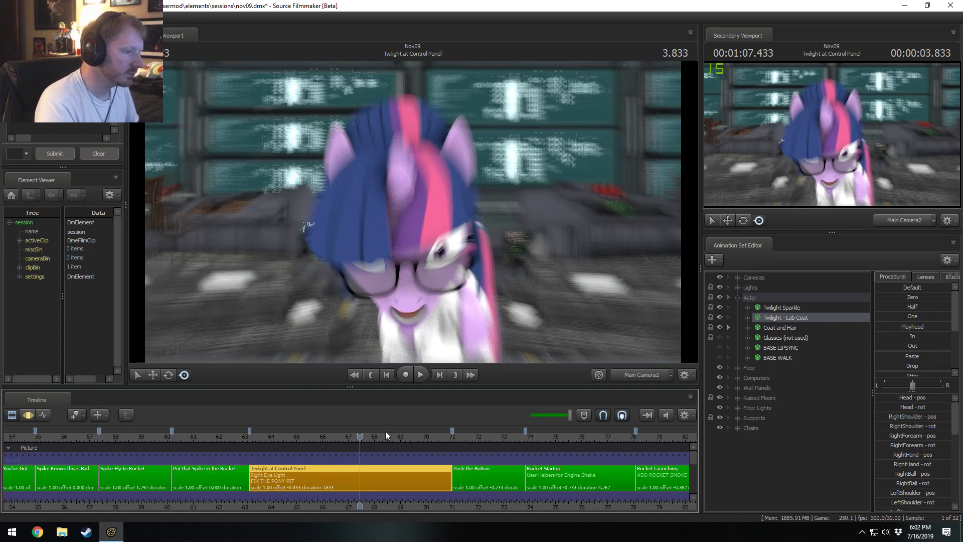
pyautogui.click(644, 378)
pyautogui.moveTo(551, 281); pyautogui.dragTo(496, 284)
pyautogui.press('w')
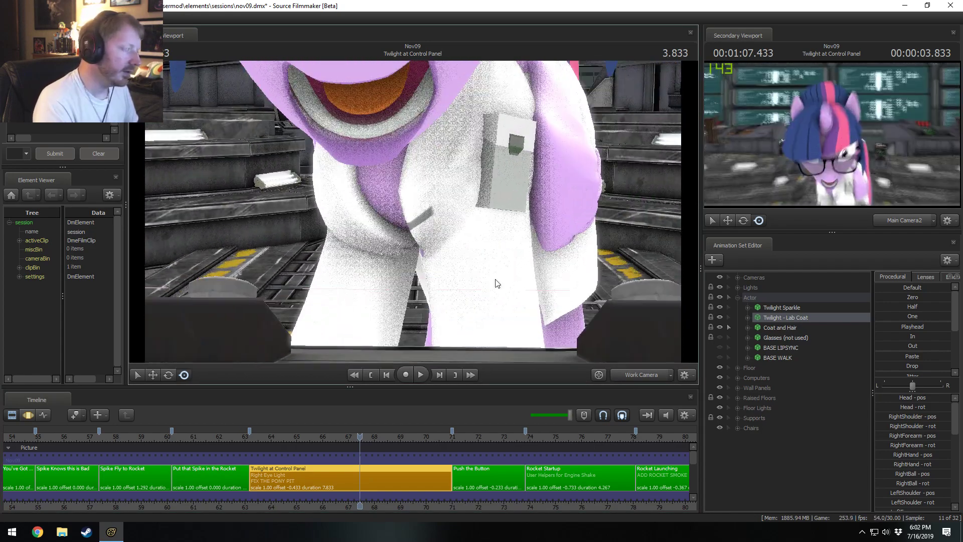
pyautogui.press('space')
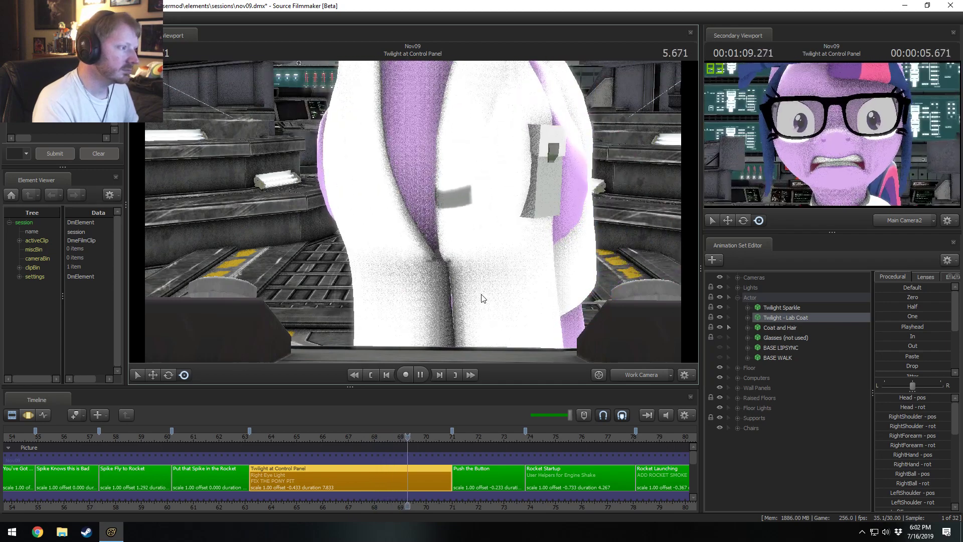
pyautogui.press('space')
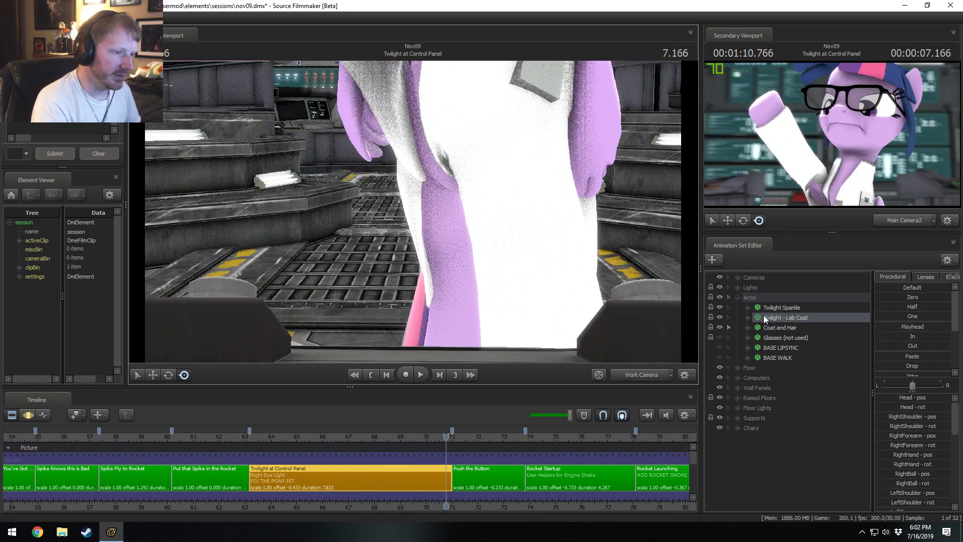
# Expand Twilight - Lab Coat down to its Pony Legs controls and view the raised arm and coat front
pyautogui.click(748, 317)
pyautogui.click(758, 337)
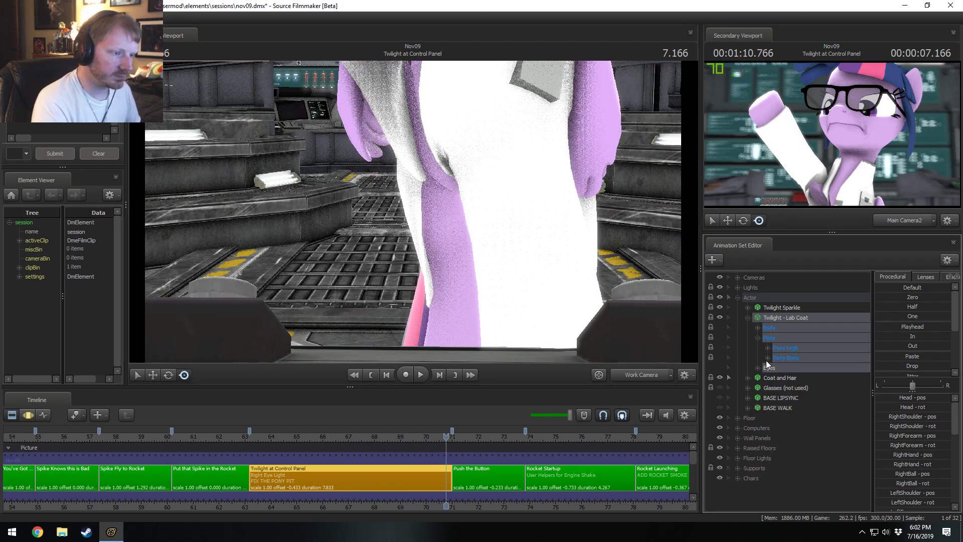
pyautogui.click(767, 348)
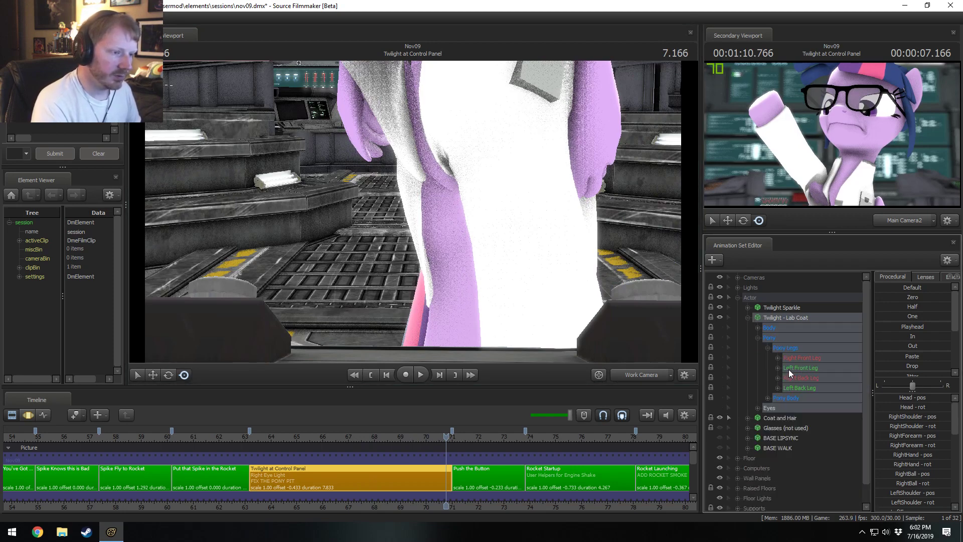
pyautogui.press('s')
pyautogui.moveTo(602, 321); pyautogui.dragTo(592, 280)
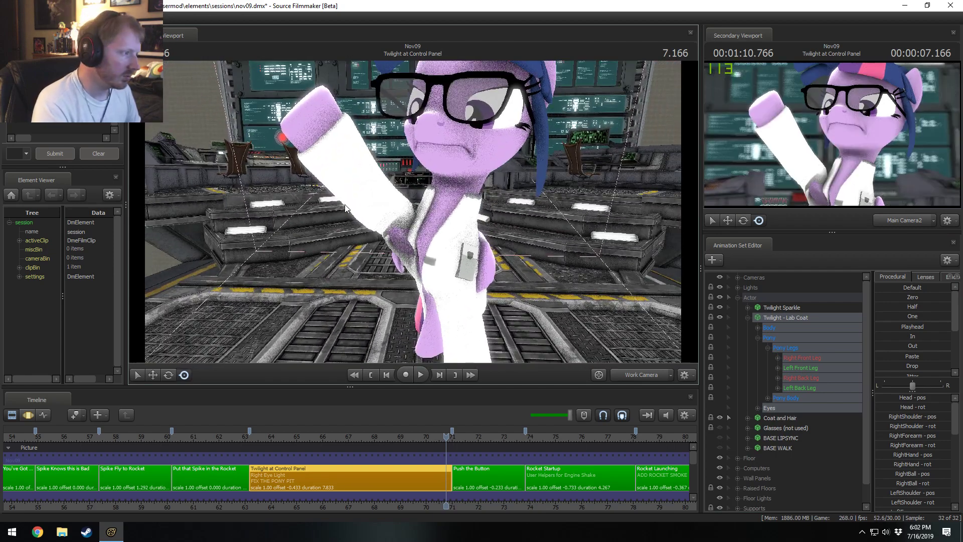
# In the Motion Editor, make Twilight - Lab Coat selectable in the viewport and select its RightShoulder control
pyautogui.press('F3')
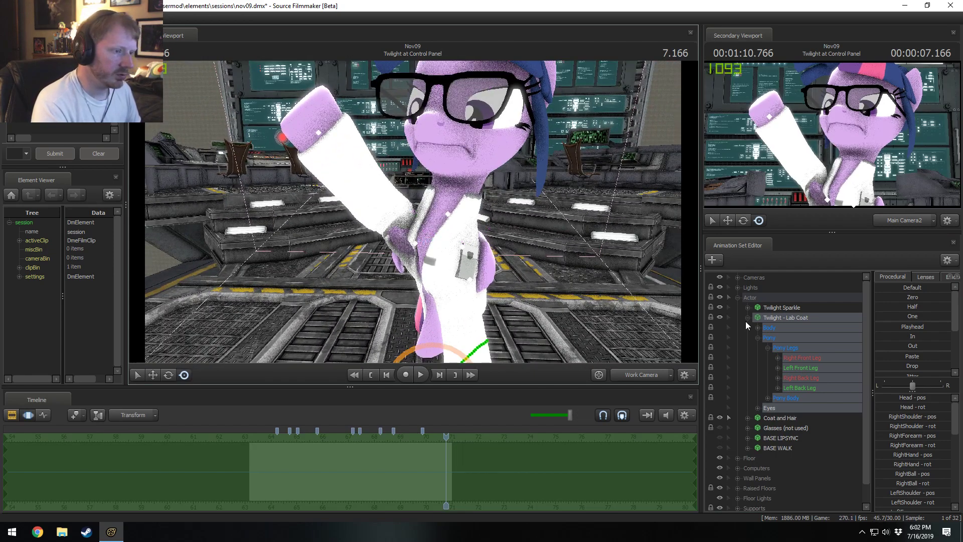
pyautogui.click(729, 318)
pyautogui.click(747, 318)
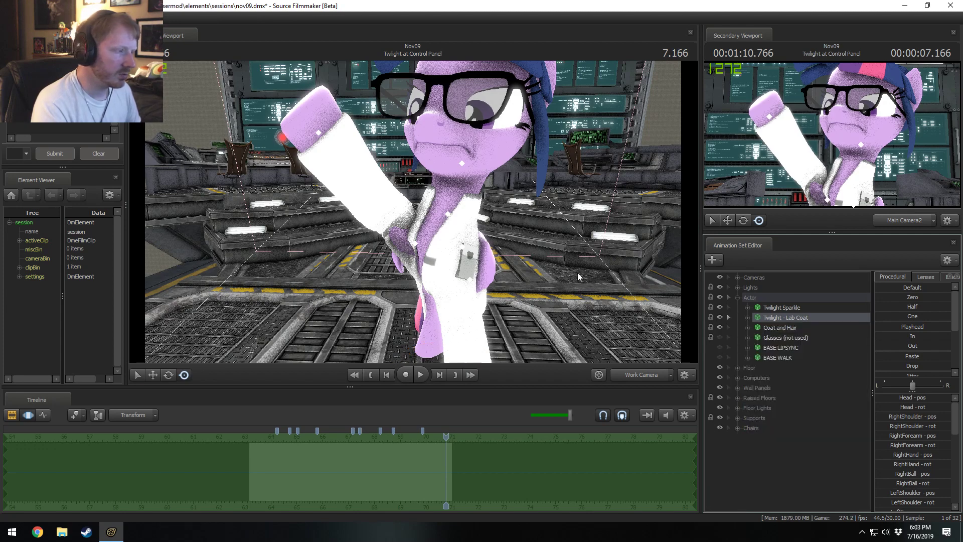
pyautogui.click(408, 247)
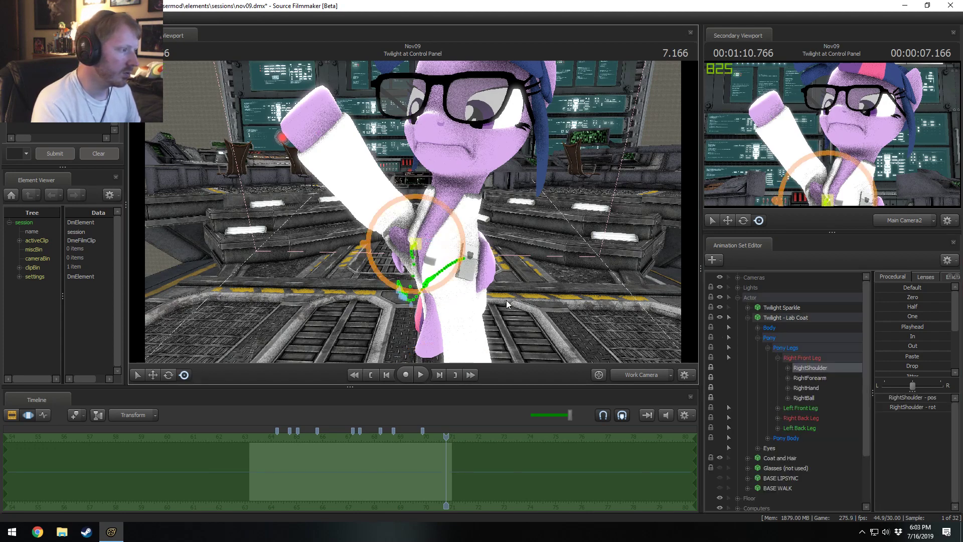
# Set the time selection to ramp in from about 70.25 s and extend to the end of the timeline, with the playhead at 7.066 s
pyautogui.keyDown('shift'); pyautogui.click(432, 481); pyautogui.keyUp('shift')
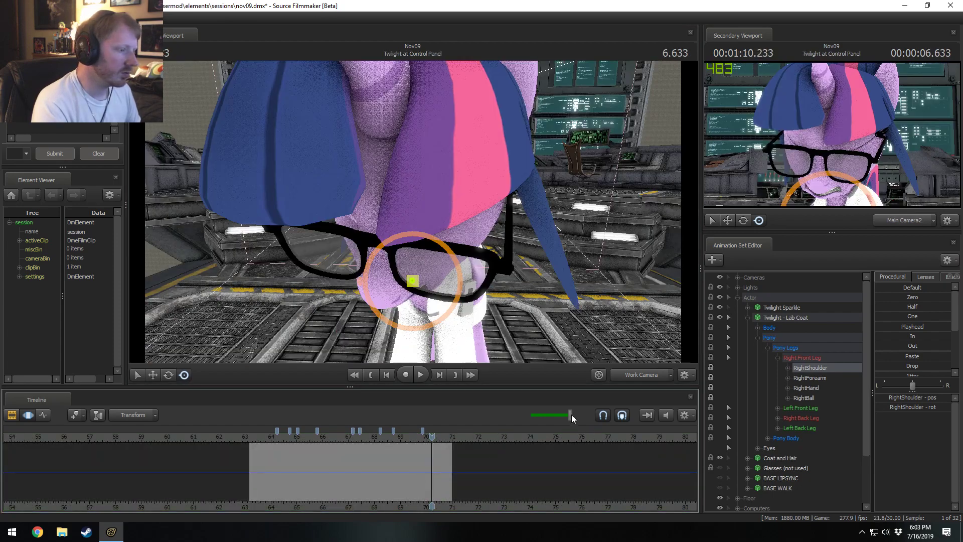
pyautogui.click(545, 416)
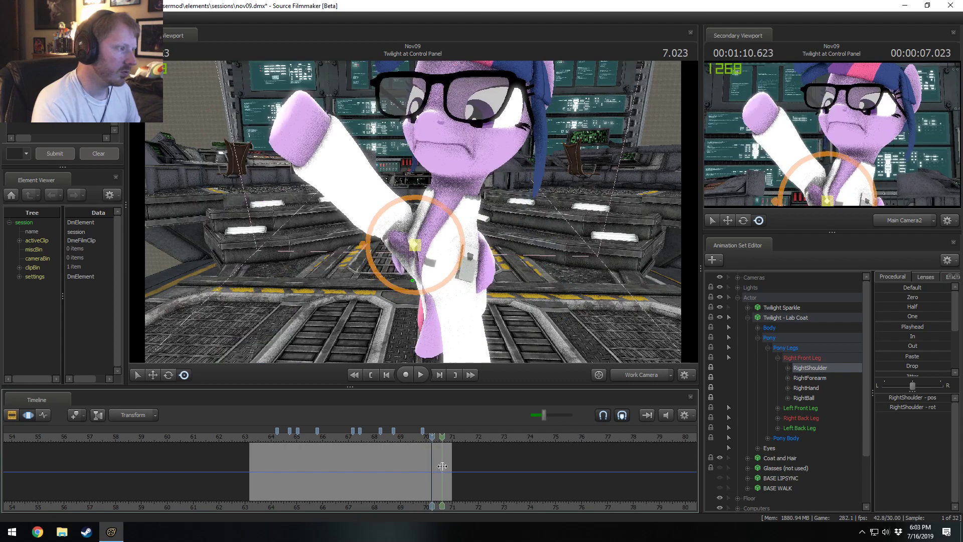
pyautogui.click(442, 466)
pyautogui.scroll(2, 417, 471)
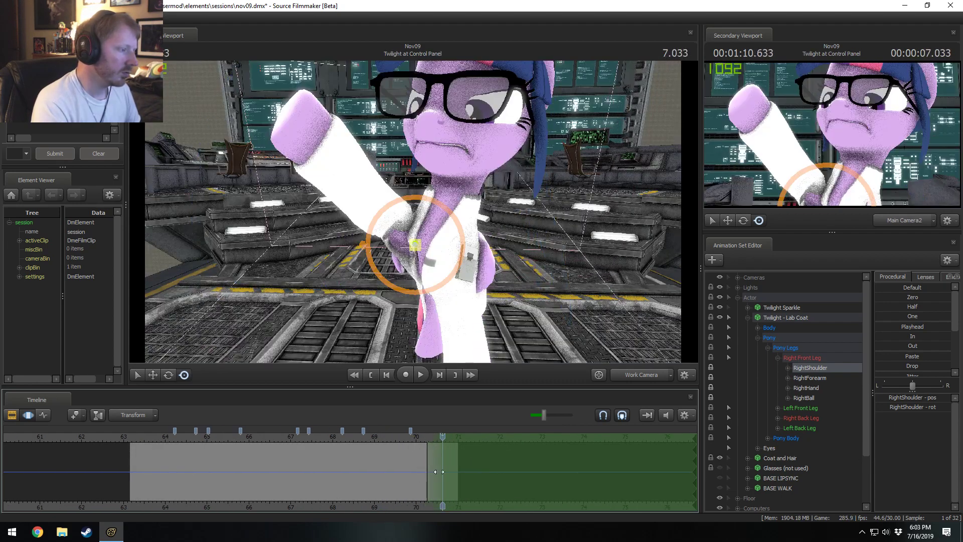
pyautogui.scroll(3, 421, 464)
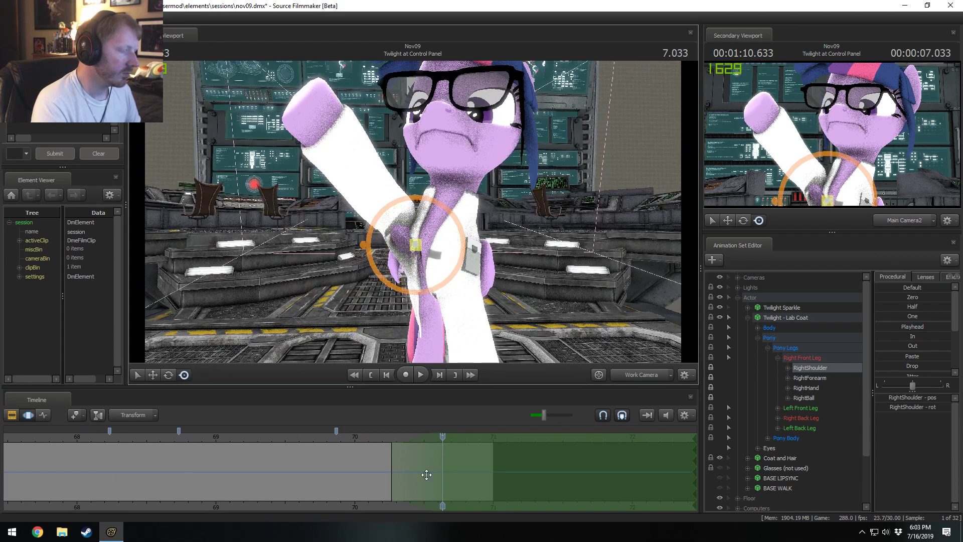
pyautogui.moveTo(429, 455); pyautogui.dragTo(446, 464)
pyautogui.scroll(5, 411, 209)
pyautogui.scroll(-3, 412, 209)
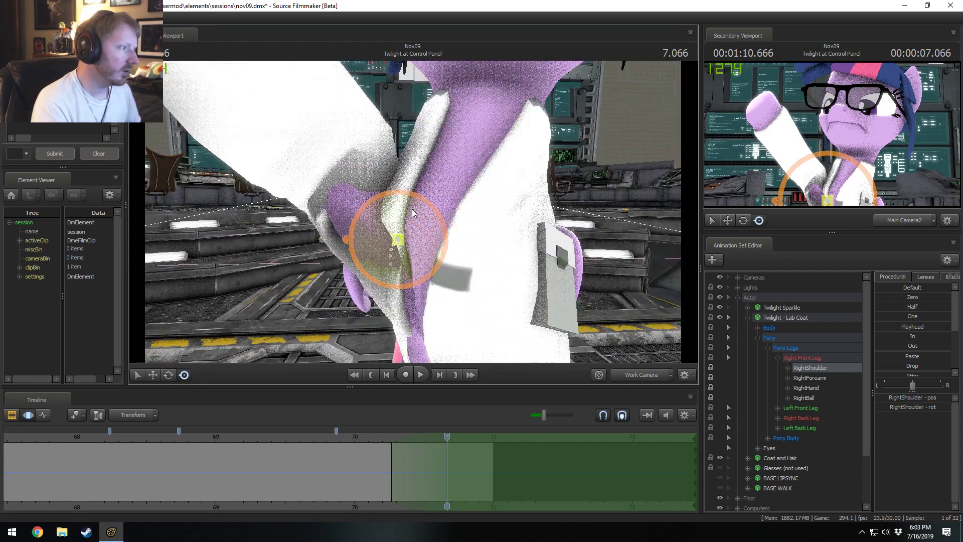
# Switch the viewport from the fullbright view to the scene's own lighting around the coat's right armpit
pyautogui.moveTo(411, 209); pyautogui.dragTo(416, 234)
pyautogui.rightClick(429, 202)
pyautogui.click(460, 230)
# Nudge the lab coat's RightForearm and RightHand controls slightly so the sleeve fits over the raised arm
pyautogui.press('e')
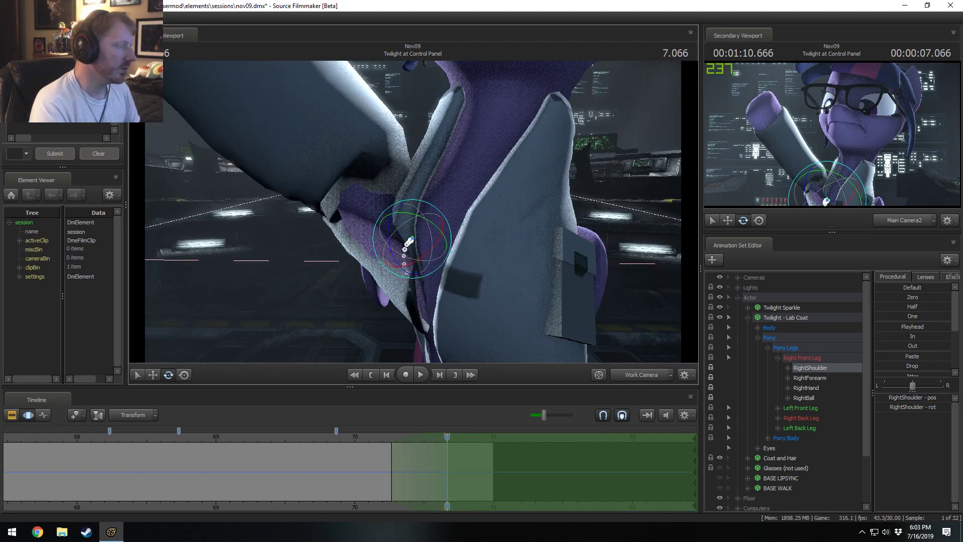
pyautogui.keyDown('alt'); pyautogui.moveTo(417, 233); pyautogui.dragTo(415, 226, button='right'); pyautogui.keyUp('alt')
pyautogui.keyDown('alt'); pyautogui.moveTo(415, 225); pyautogui.dragTo(412, 218); pyautogui.keyUp('alt')
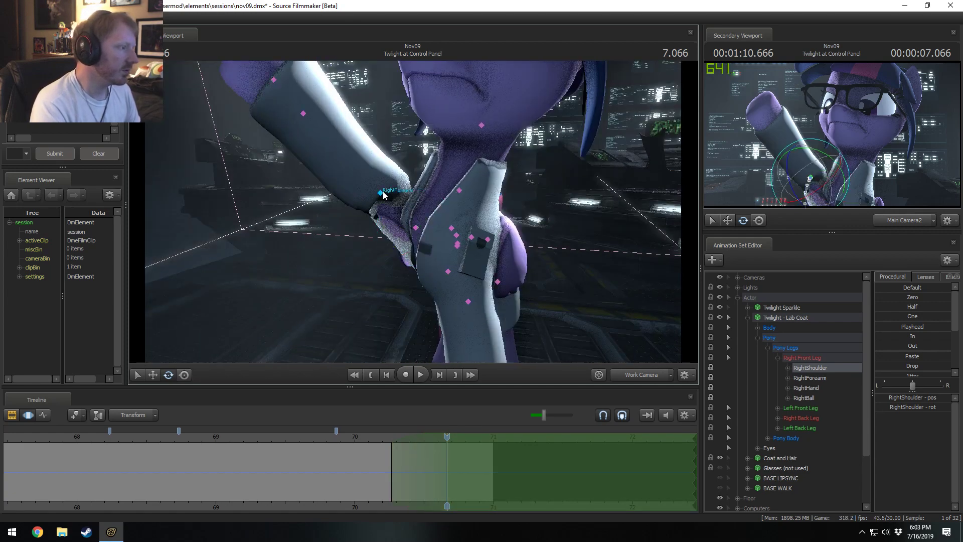
pyautogui.click(380, 192)
pyautogui.moveTo(378, 173); pyautogui.dragTo(380, 168)
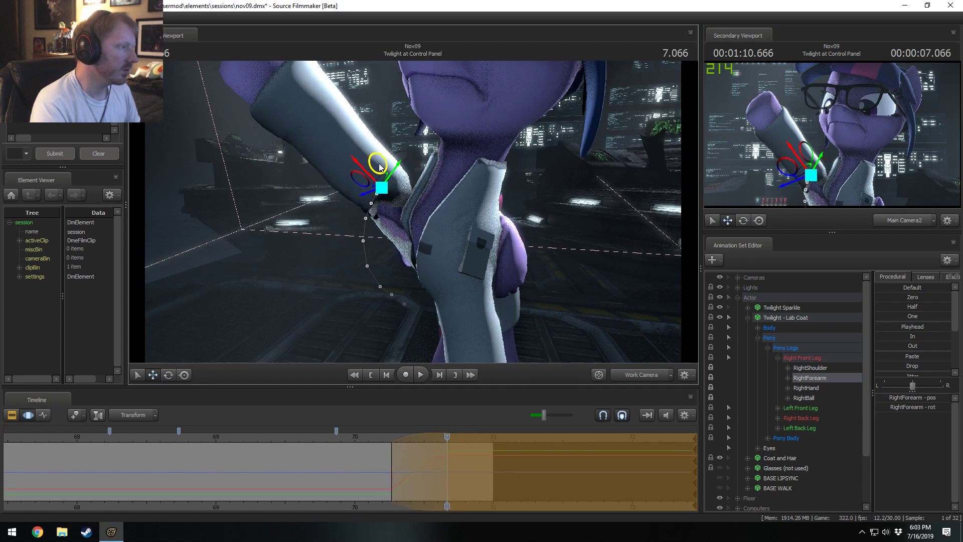
pyautogui.click(283, 125)
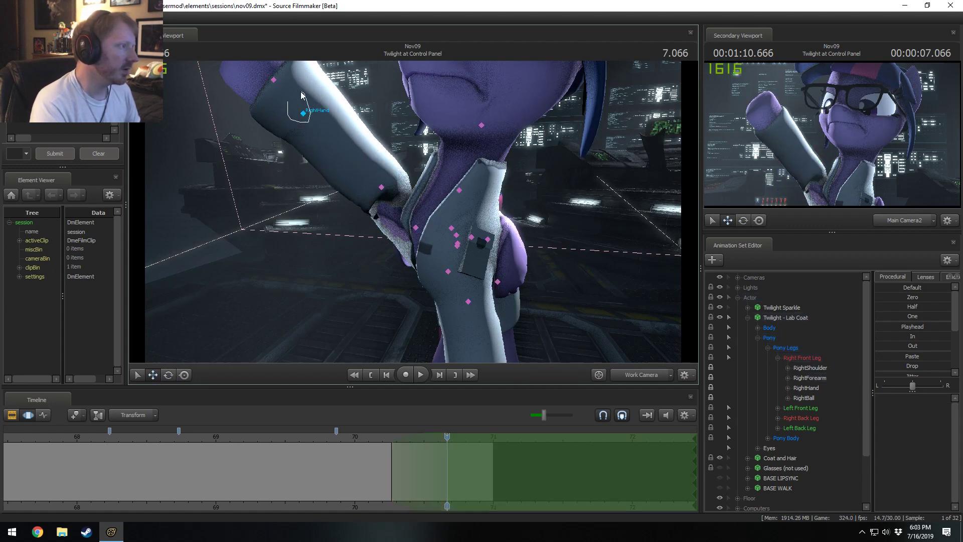
pyautogui.click(300, 106)
pyautogui.moveTo(303, 93); pyautogui.dragTo(304, 91)
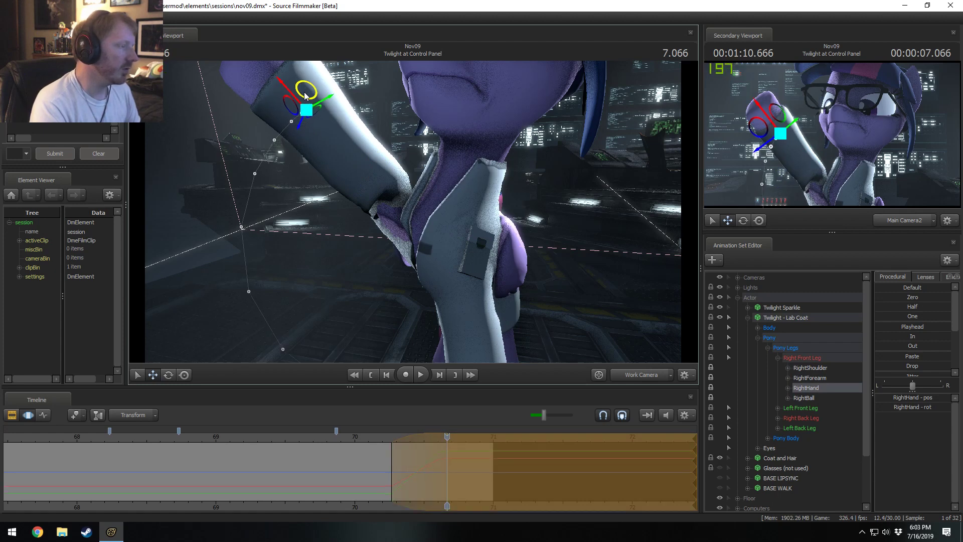
# Try to reposition the lab coat's RightShoulder control toward the chest to cover the exposed armpit
pyautogui.click(417, 227)
pyautogui.moveTo(419, 217)
pyautogui.mouseDown()
pyautogui.moveTo(437, 244)
pyautogui.moveTo(430, 224)
pyautogui.mouseUp()
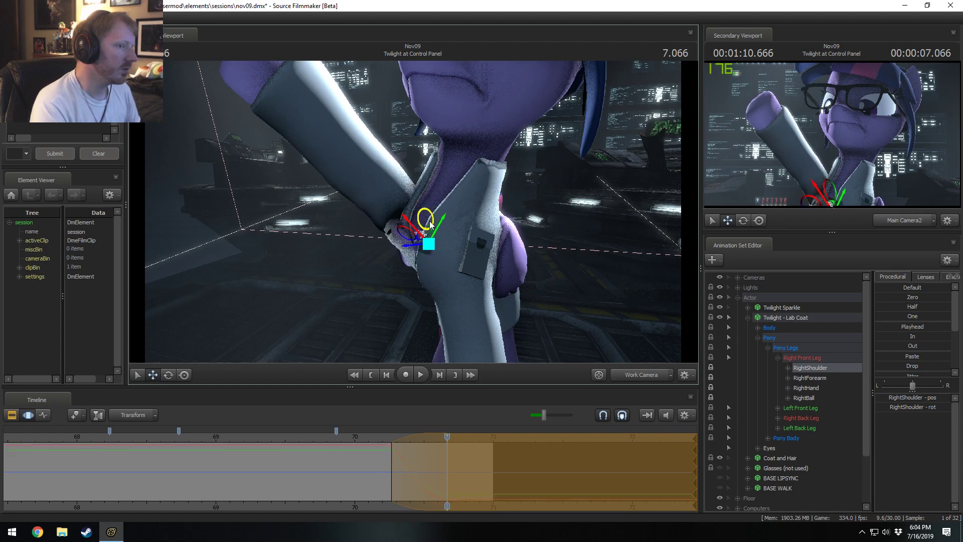
pyautogui.press('e')
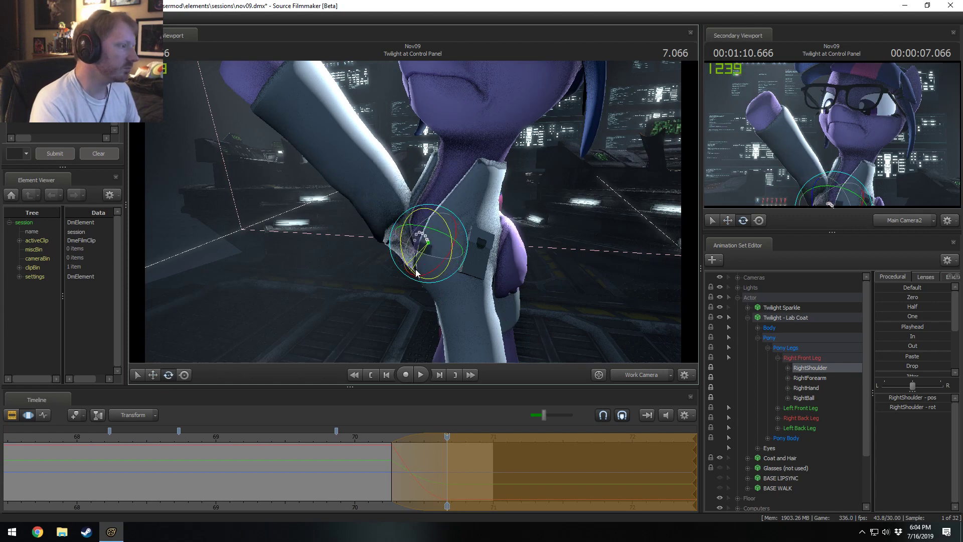
pyautogui.press('w')
pyautogui.moveTo(427, 212); pyautogui.dragTo(481, 209)
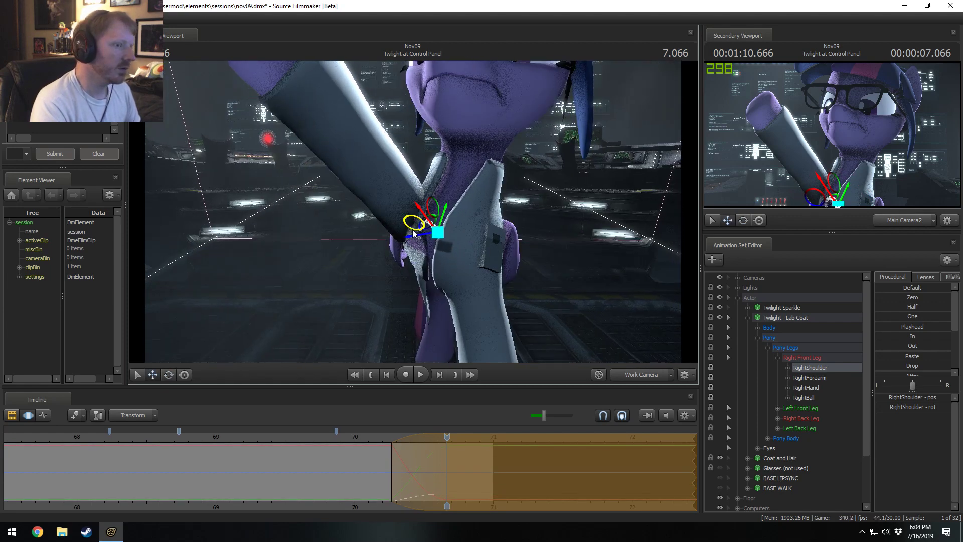
# Check the shoulder adjustment without controls and from the front, and undo the last RightShoulder changes
pyautogui.press('F2')
pyautogui.press('F3')
pyautogui.keyDown('alt'); pyautogui.moveTo(469, 256); pyautogui.dragTo(476, 254, button='right'); pyautogui.keyUp('alt')
pyautogui.moveTo(421, 224)
pyautogui.keyDown('alt'); pyautogui.mouseDown()
pyautogui.moveTo(466, 226)
pyautogui.moveTo(426, 225)
pyautogui.mouseUp(); pyautogui.keyUp('alt')
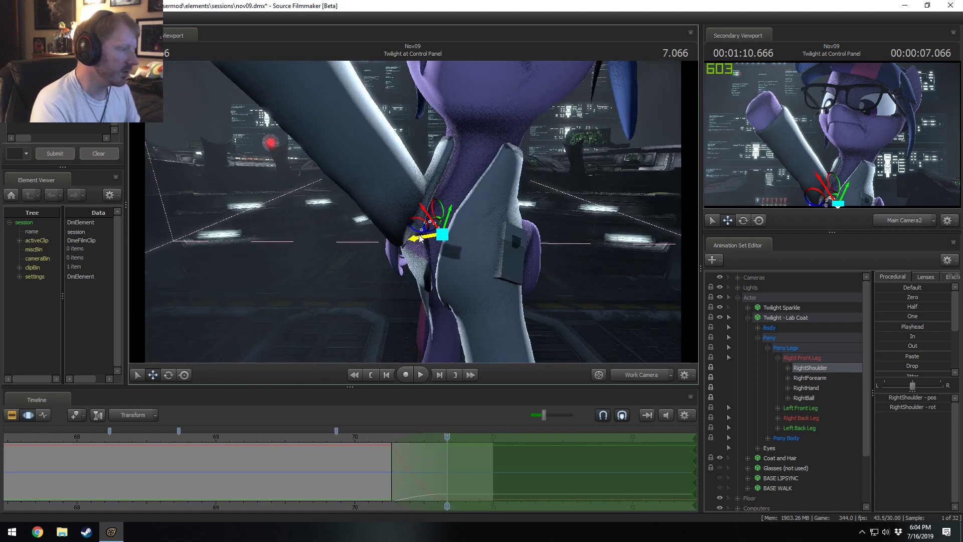
pyautogui.hotkey('ctrl', 'z')
pyautogui.hotkey('ctrl', 'z')
pyautogui.hotkey('ctrl', 'z')
# Try to rotate the lab coat's RightShoulder control from a side view, and undo the shoulder edits
pyautogui.moveTo(421, 240)
pyautogui.keyDown('alt'); pyautogui.mouseDown()
pyautogui.moveTo(417, 207)
pyautogui.moveTo(454, 213)
pyautogui.moveTo(414, 217)
pyautogui.moveTo(425, 234)
pyautogui.mouseUp(); pyautogui.keyUp('alt')
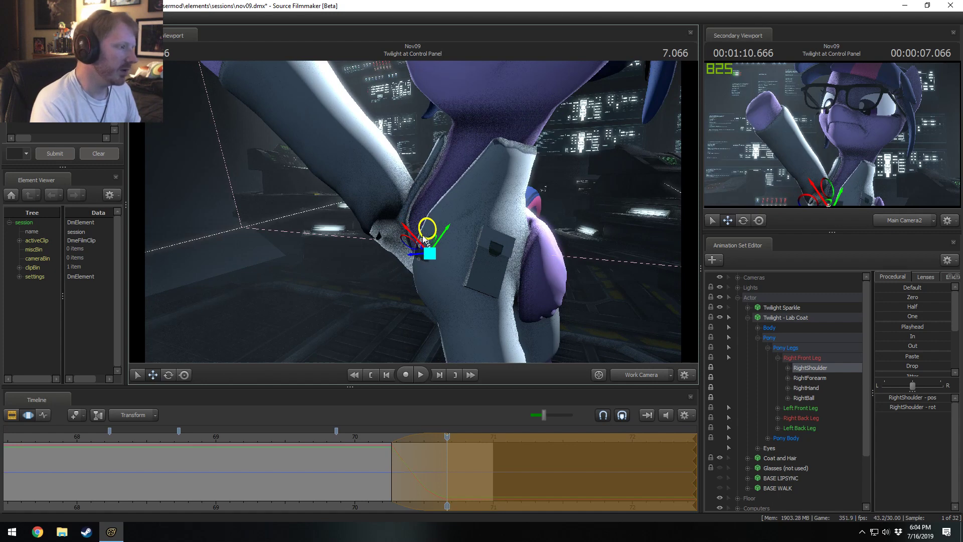
pyautogui.press('e')
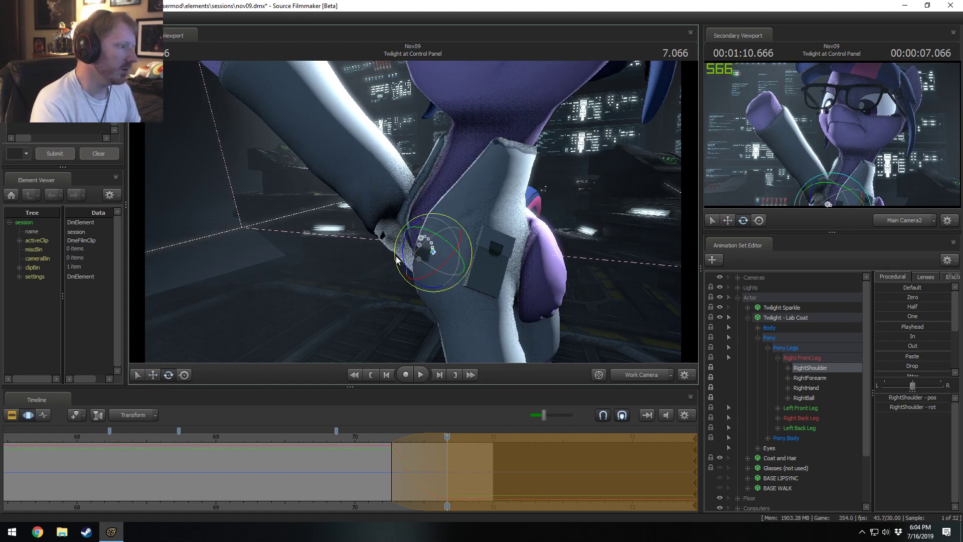
pyautogui.moveTo(396, 260); pyautogui.dragTo(402, 264)
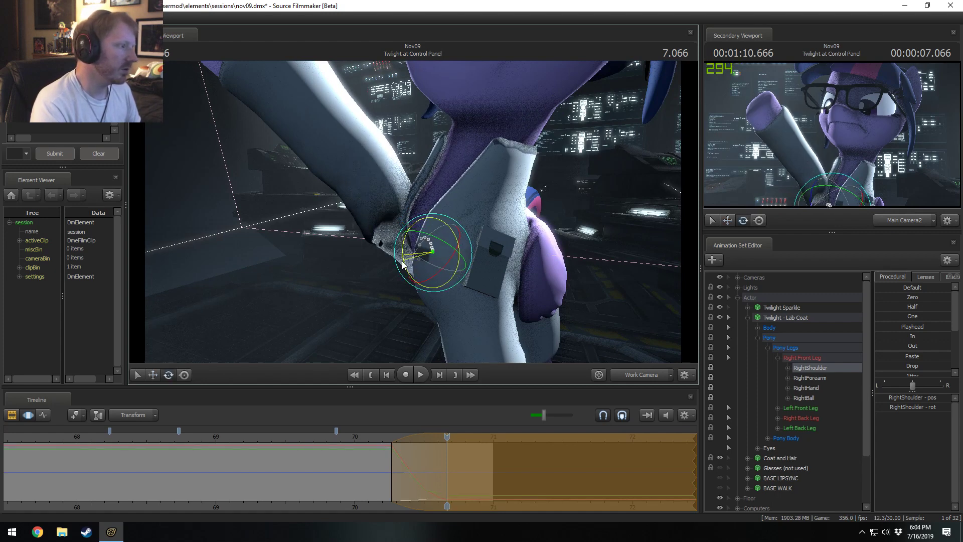
pyautogui.moveTo(432, 229); pyautogui.dragTo(437, 230)
pyautogui.hotkey('ctrl', 'z')
pyautogui.hotkey('ctrl', 'z')
pyautogui.hotkey('ctrl', 'z')
pyautogui.hotkey('ctrl', 'z')
pyautogui.hotkey('ctrl', 'z')
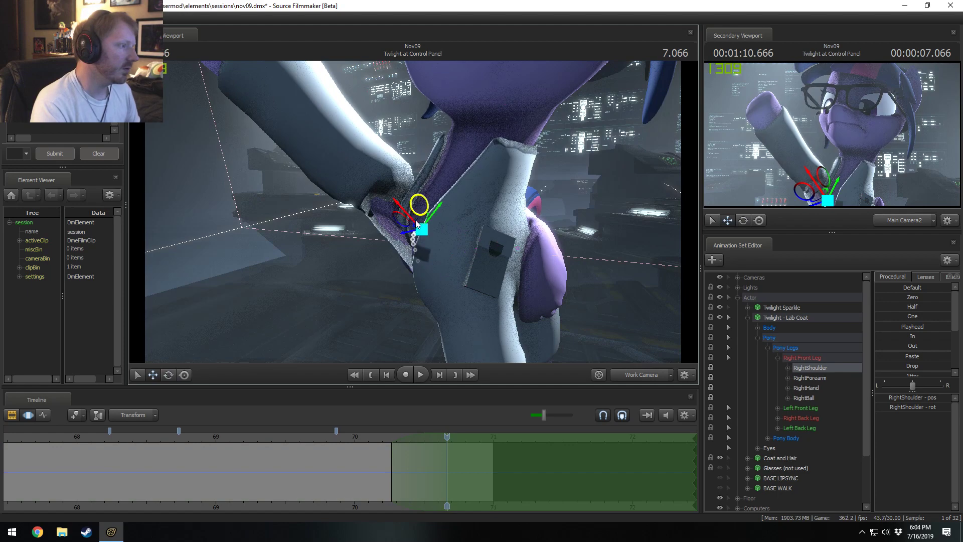
# Rotate the lab coat's RightShoulder slightly, shift it down toward the chest, and check the armpit in the Clip Editor
pyautogui.press('e')
pyautogui.moveTo(394, 245); pyautogui.dragTo(398, 255)
pyautogui.keyDown('alt'); pyautogui.moveTo(414, 211); pyautogui.dragTo(429, 213); pyautogui.keyUp('alt')
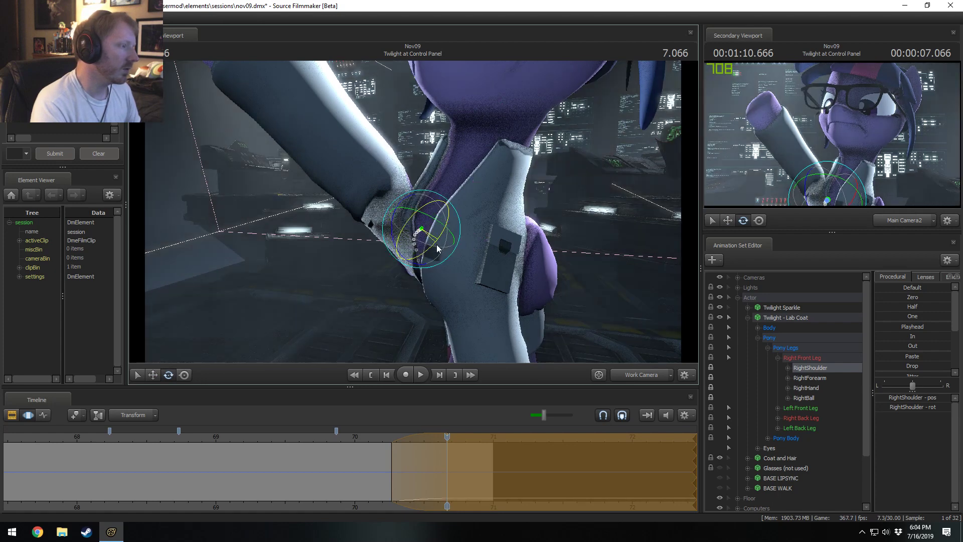
pyautogui.press('w')
pyautogui.moveTo(425, 216); pyautogui.dragTo(429, 220)
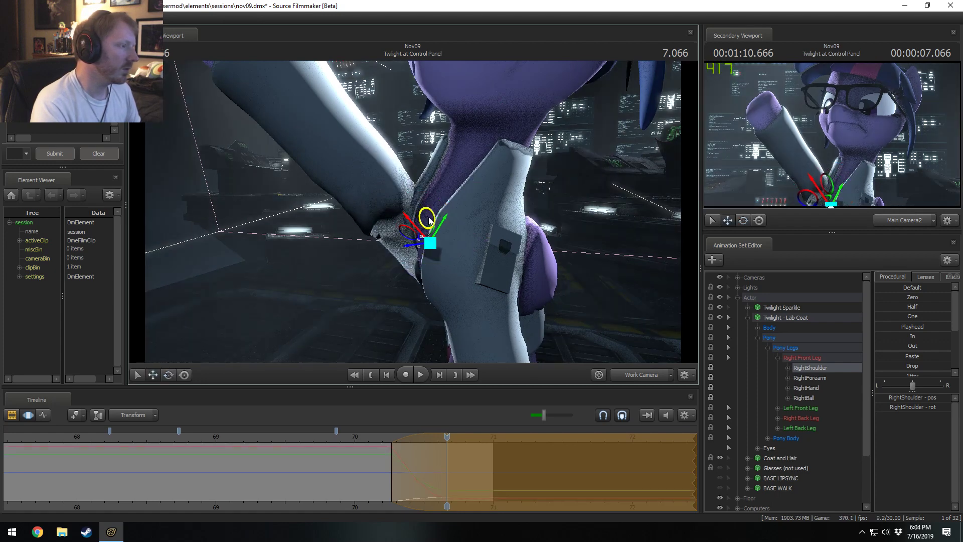
pyautogui.press('F2')
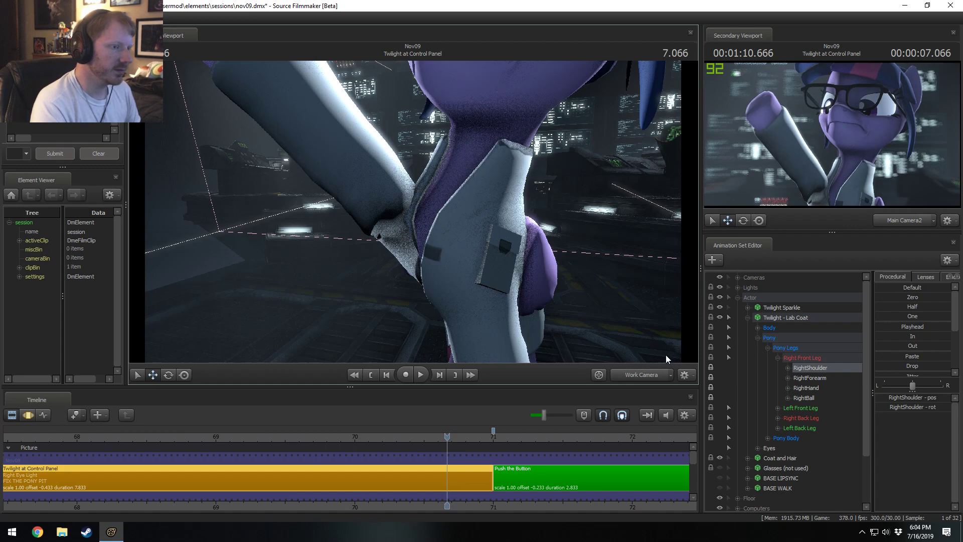
pyautogui.keyDown('alt'); pyautogui.moveTo(665, 354); pyautogui.dragTo(488, 232); pyautogui.keyUp('alt')
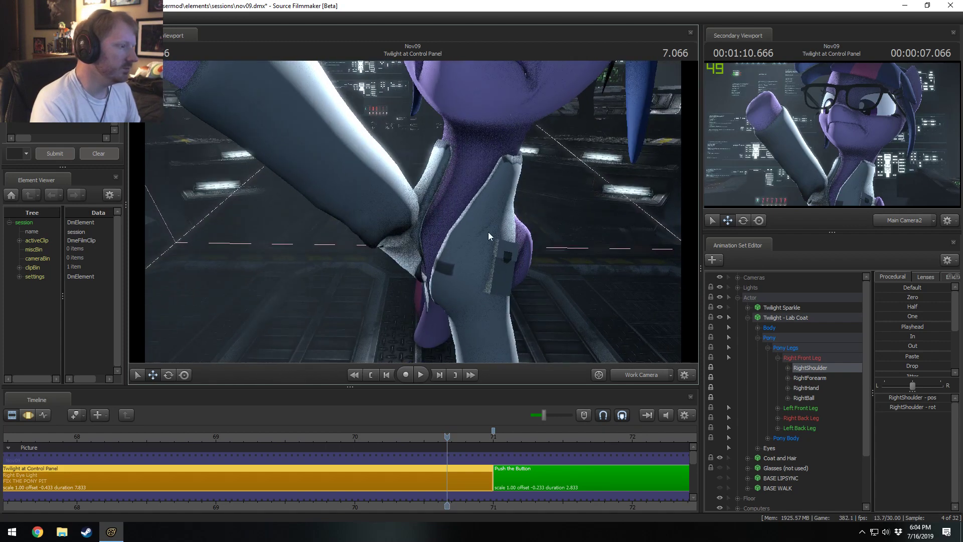
# Back in the Motion Editor, rotate the lab coat's Chest2 control slightly, inspect the coat, and reselect RightShoulder
pyautogui.press('F3')
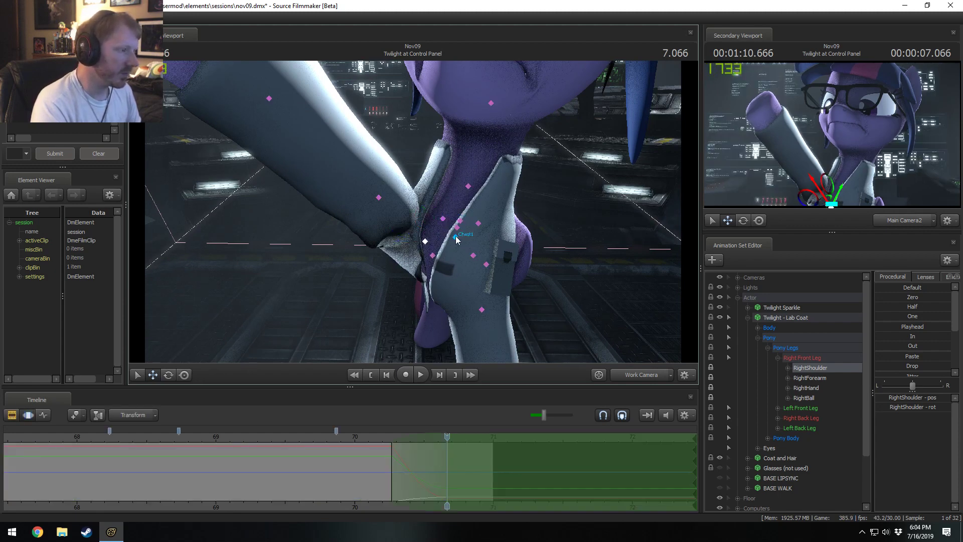
pyautogui.click(457, 228)
pyautogui.moveTo(436, 261); pyautogui.dragTo(442, 281)
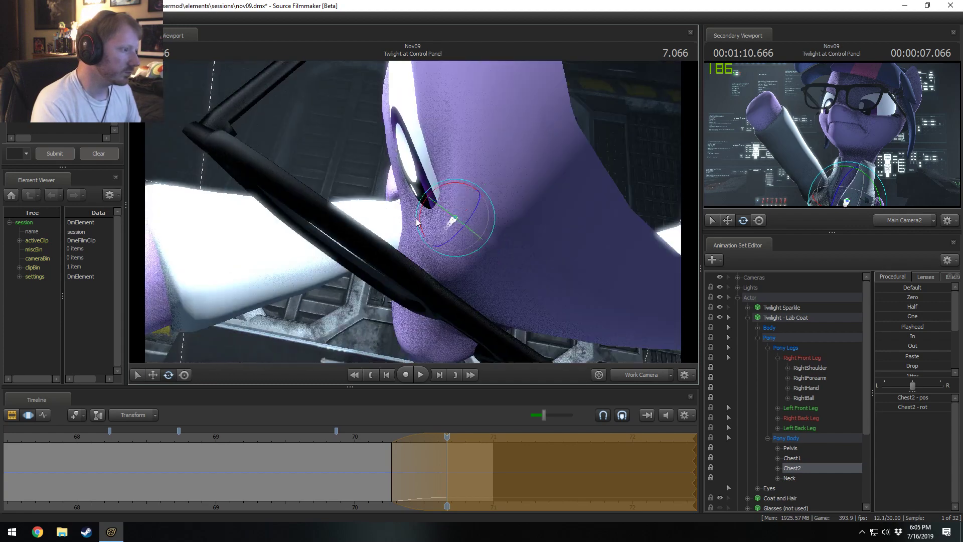
pyautogui.press('w')
pyautogui.keyDown('alt'); pyautogui.moveTo(420, 203); pyautogui.dragTo(390, 216); pyautogui.keyUp('alt')
pyautogui.click(421, 228)
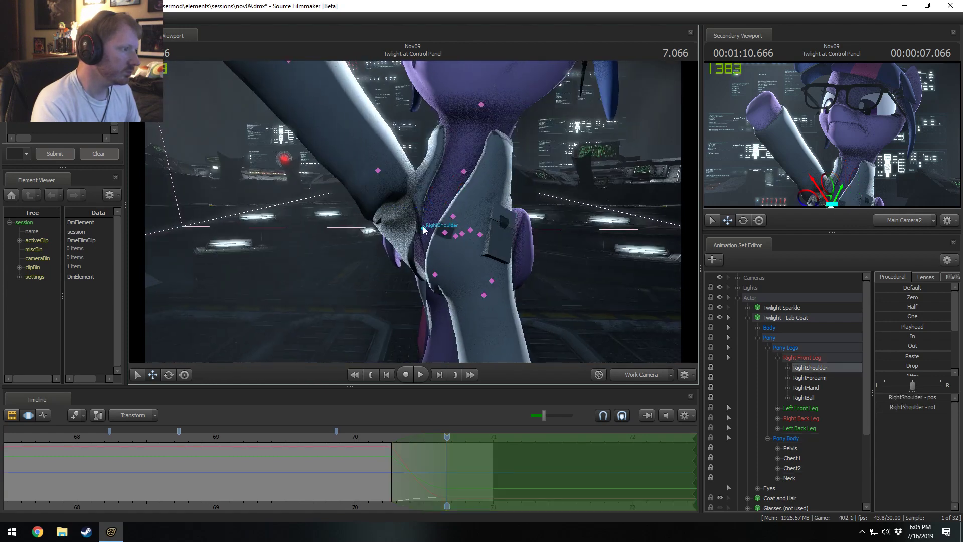
# Shift the lab coat's RightShoulder control slightly along the sleeve and check the armpit from another angle
pyautogui.moveTo(416, 245); pyautogui.dragTo(458, 201)
pyautogui.press('w')
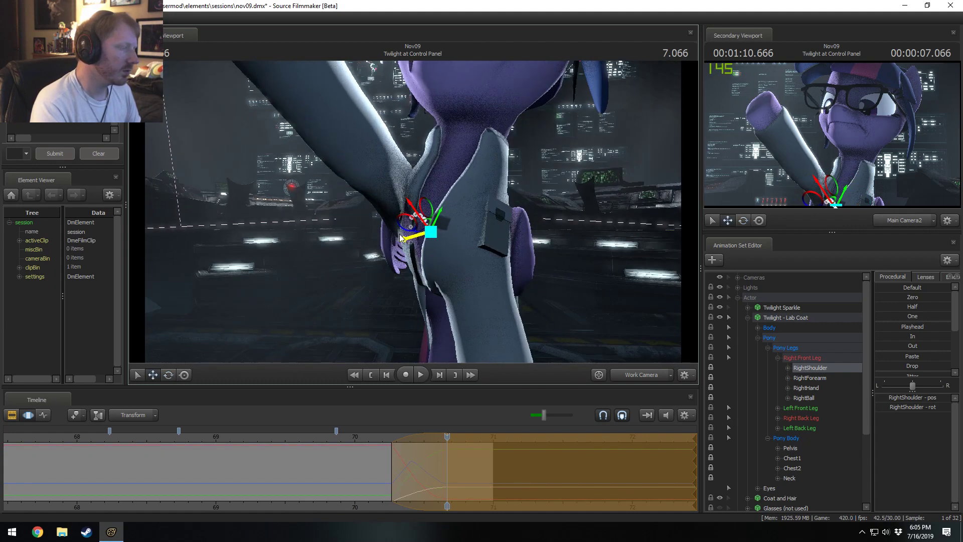
pyautogui.moveTo(426, 459)
pyautogui.mouseDown()
pyautogui.moveTo(393, 460)
pyautogui.moveTo(441, 459)
pyautogui.moveTo(415, 452)
pyautogui.mouseUp()
pyautogui.keyDown('alt'); pyautogui.moveTo(464, 221); pyautogui.dragTo(441, 242); pyautogui.keyUp('alt')
# Try to move the lab coat's Chest1 control, and undo the change
pyautogui.click(448, 219)
pyautogui.moveTo(442, 196); pyautogui.dragTo(415, 212)
pyautogui.hotkey('ctrl', 'z')
pyautogui.click(397, 243)
pyautogui.hotkey('ctrl', 'z')
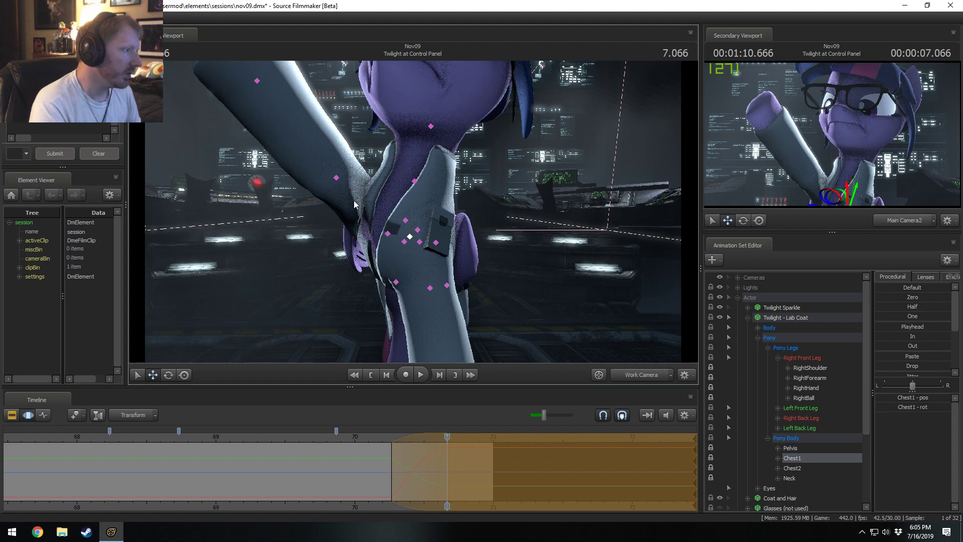
# Reselect the lab coat's RightShoulder, nudge it to close the armpit, and compare the result in the Clip Editor and Motion Editor
pyautogui.click(388, 234)
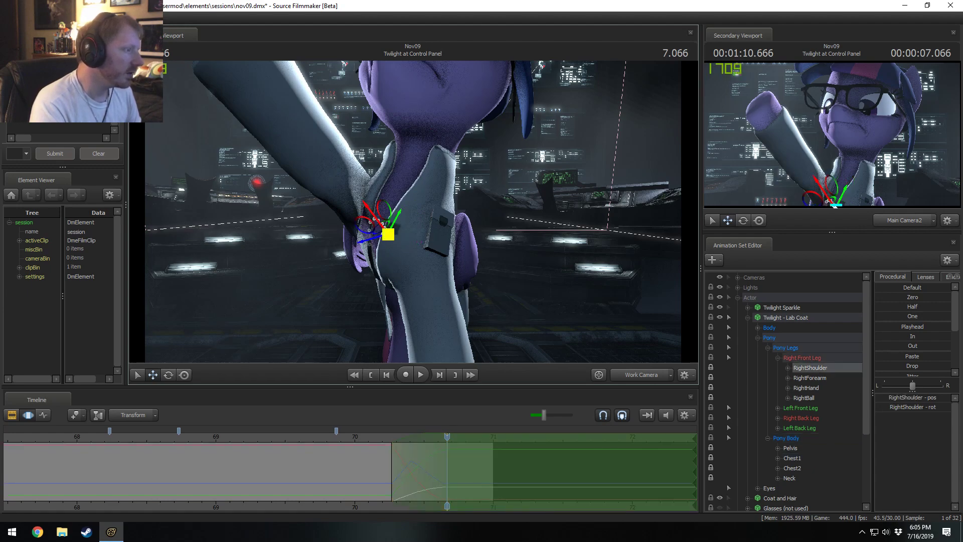
pyautogui.moveTo(388, 234)
pyautogui.keyDown('alt'); pyautogui.mouseDown()
pyautogui.moveTo(377, 236)
pyautogui.moveTo(413, 211)
pyautogui.moveTo(417, 226)
pyautogui.moveTo(394, 233)
pyautogui.moveTo(416, 230)
pyautogui.moveTo(403, 233)
pyautogui.mouseUp(); pyautogui.keyUp('alt')
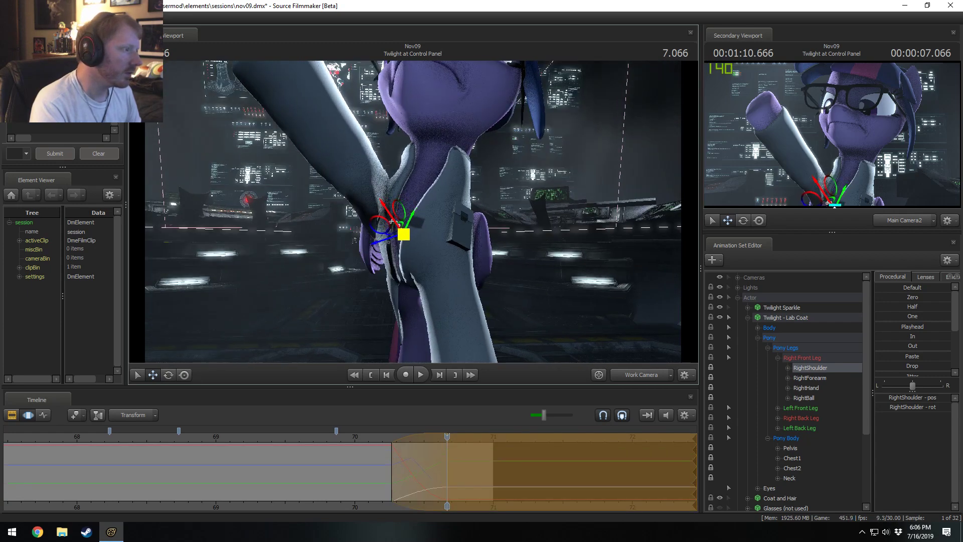
pyautogui.press('F2')
pyautogui.keyDown('alt'); pyautogui.moveTo(476, 179); pyautogui.dragTo(434, 191); pyautogui.keyUp('alt')
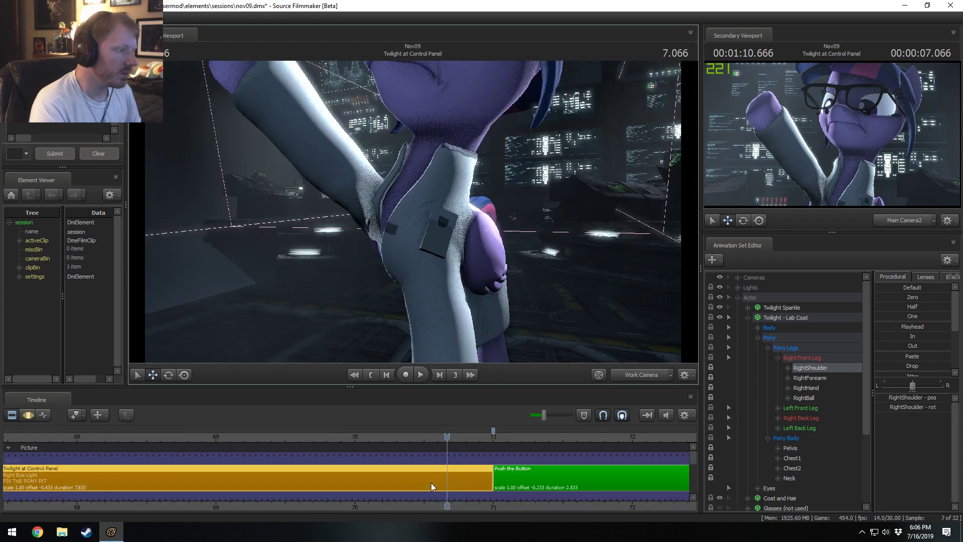
pyautogui.press('F3')
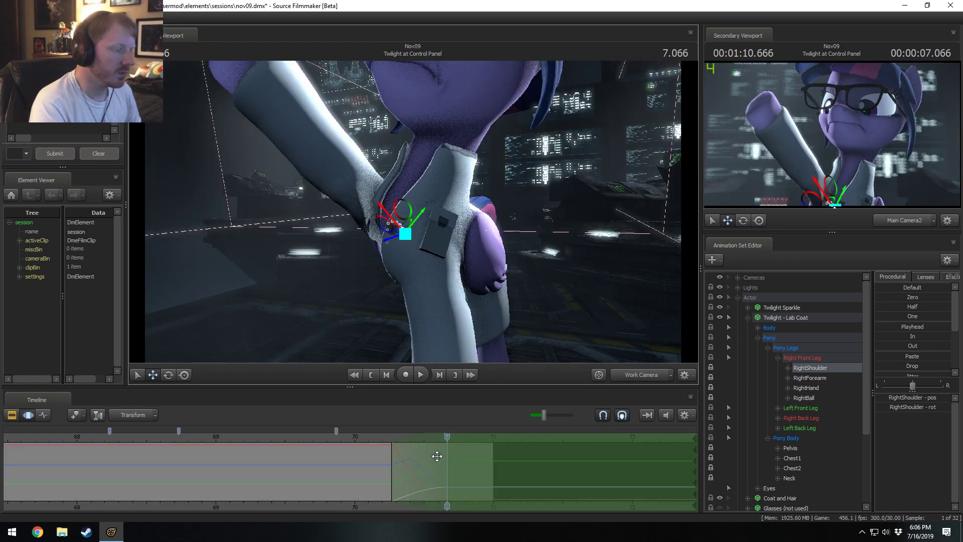
pyautogui.moveTo(375, 440); pyautogui.dragTo(448, 459)
pyautogui.press('F2')
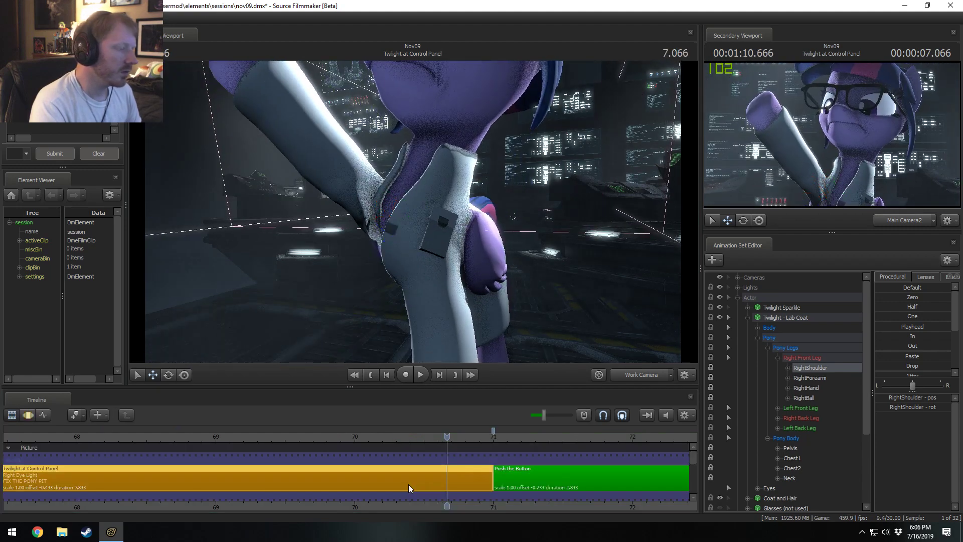
pyautogui.press('F3')
# Limit the time selection to the arm-raising motion, with its peak at shot time 6.866 and its falloff ending at 7.066
pyautogui.press('shift')
pyautogui.keyDown('shift'); pyautogui.click(404, 477); pyautogui.keyUp('shift')
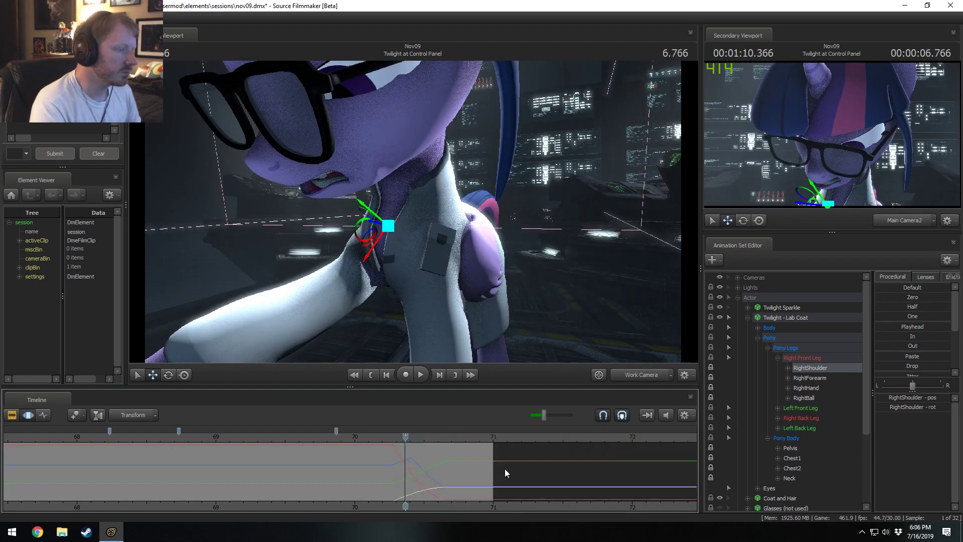
pyautogui.click(805, 428)
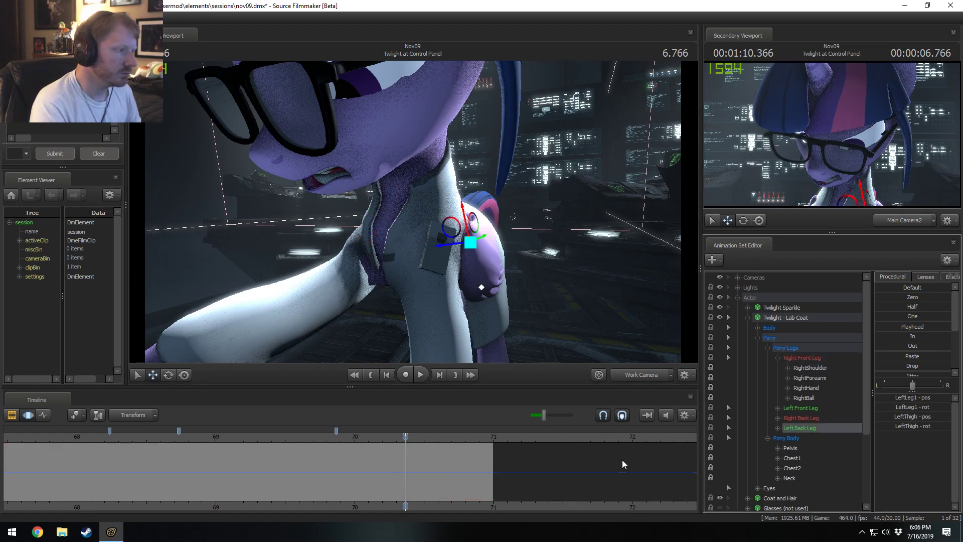
pyautogui.press('shift')
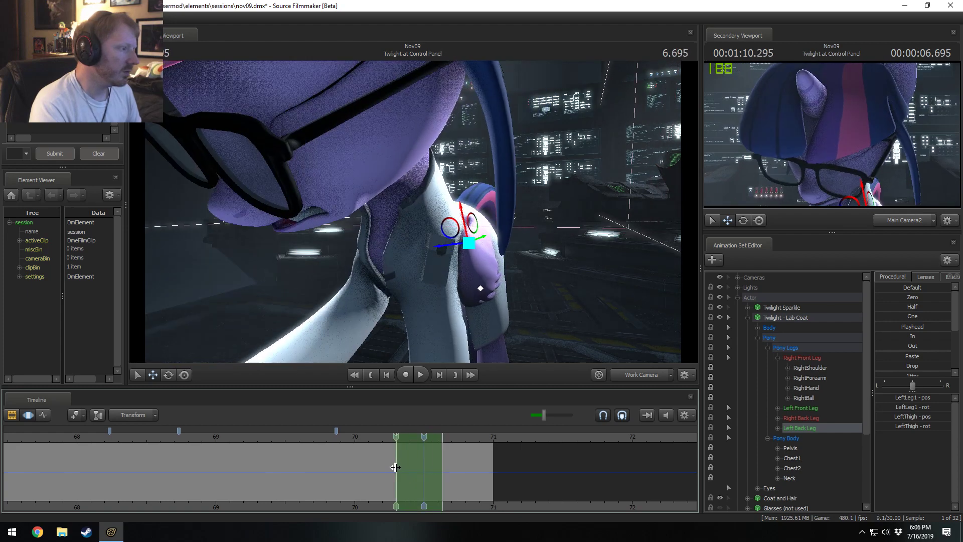
pyautogui.click(419, 466)
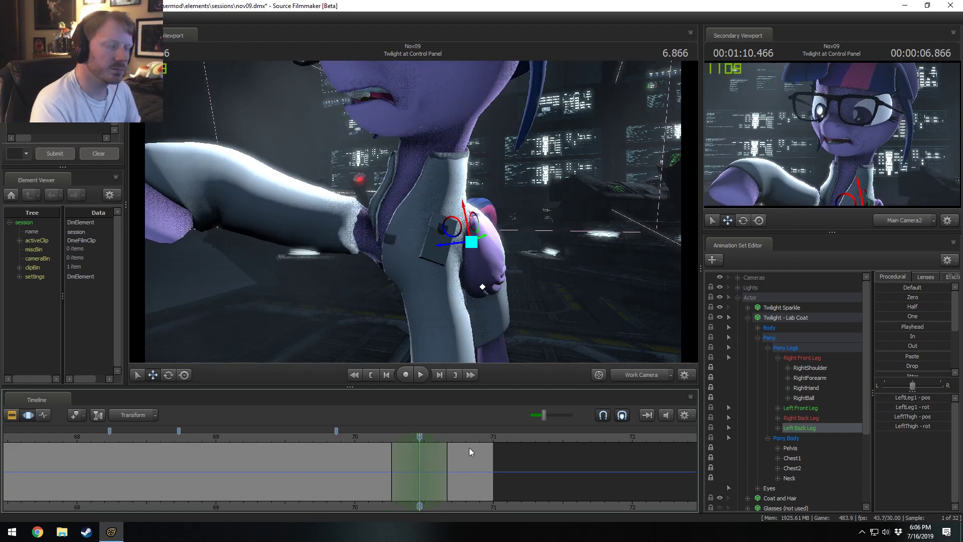
pyautogui.click(455, 375)
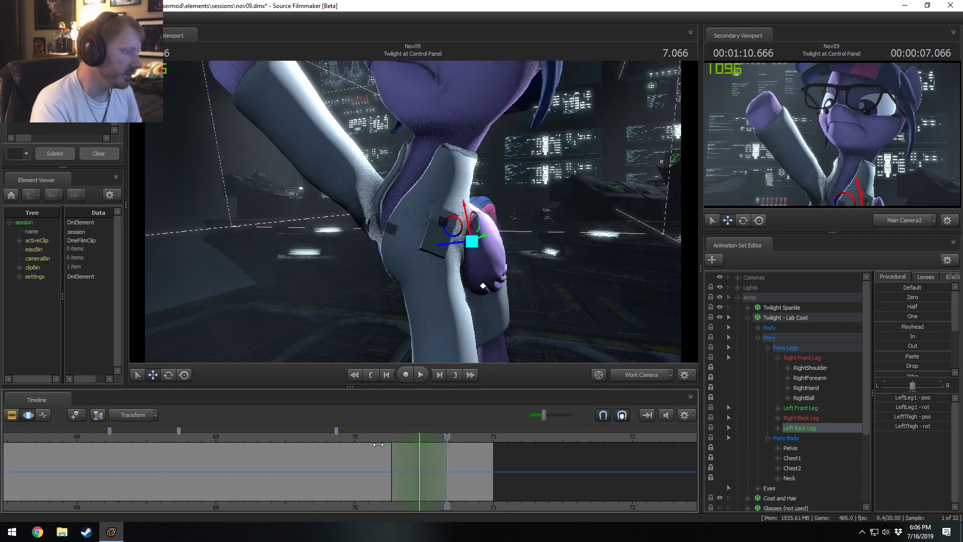
pyautogui.click(419, 460)
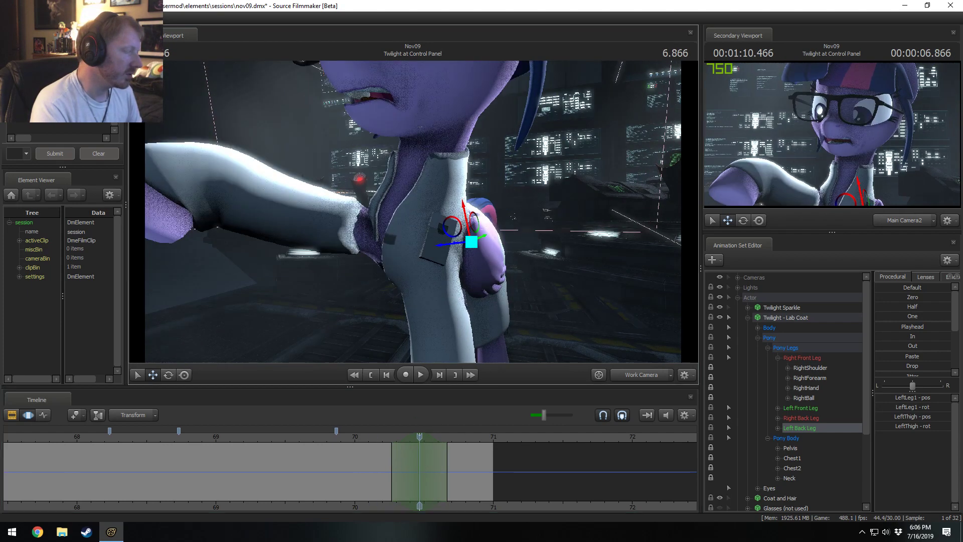
# Try to move the lab coat's RightShoulder control at shot time 6.866, and undo the change
pyautogui.keyDown('alt'); pyautogui.moveTo(497, 264); pyautogui.dragTo(498, 264); pyautogui.keyUp('alt')
pyautogui.click(809, 367)
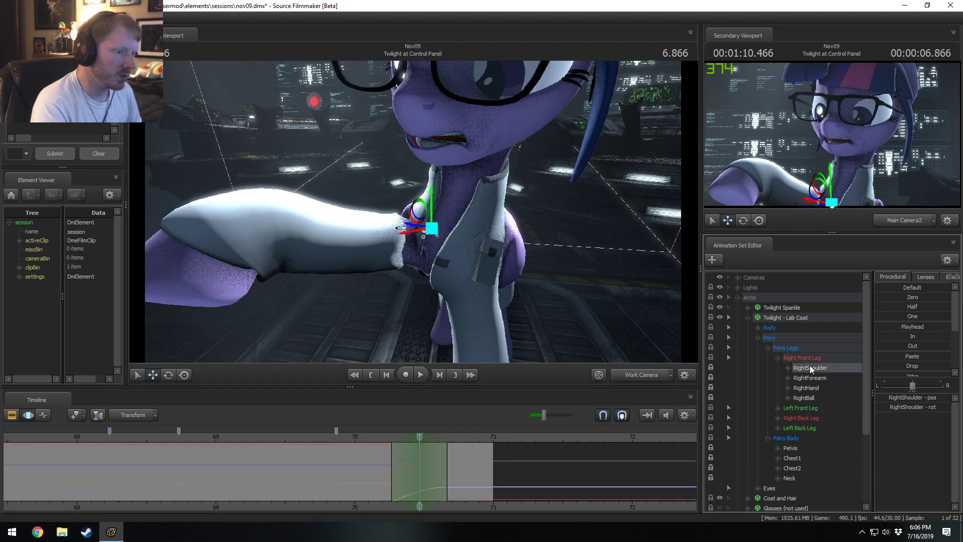
pyautogui.moveTo(420, 233)
pyautogui.mouseDown()
pyautogui.moveTo(414, 216)
pyautogui.moveTo(441, 195)
pyautogui.moveTo(414, 212)
pyautogui.moveTo(431, 247)
pyautogui.mouseUp()
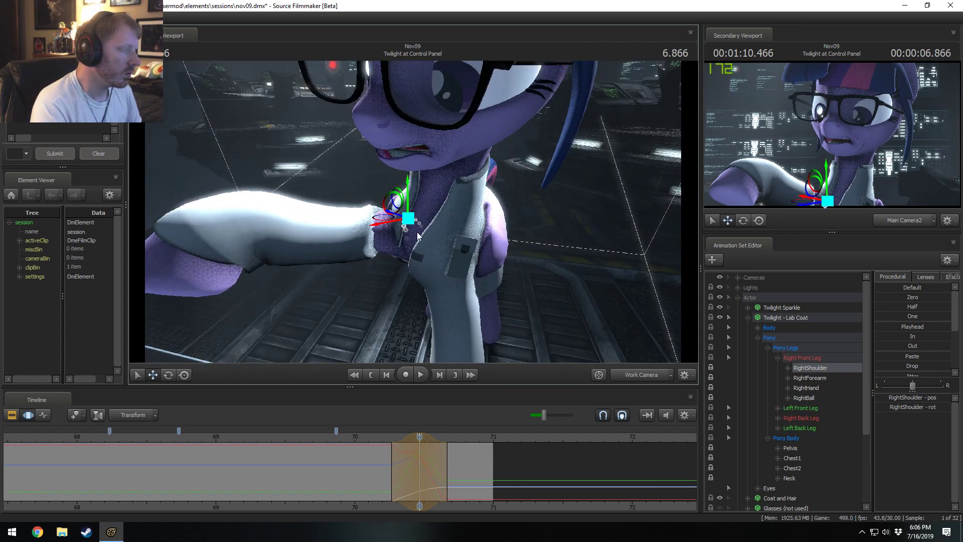
pyautogui.hotkey('ctrl', 'z')
# Try to rotate the lab coat's Chest2 control at shot time 6.866, and undo the rotation
pyautogui.click(791, 458)
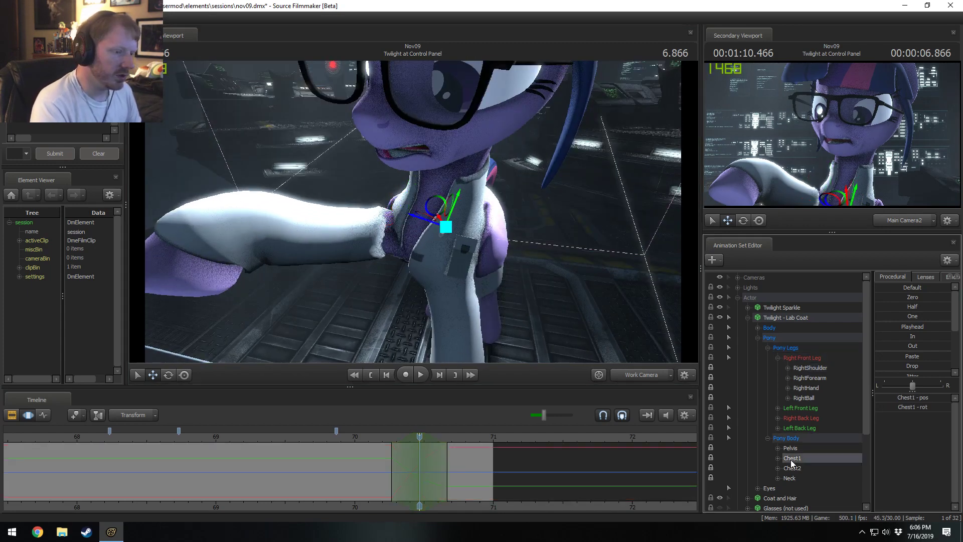
pyautogui.click(792, 467)
pyautogui.press('e')
pyautogui.moveTo(446, 224); pyautogui.dragTo(442, 201)
pyautogui.press('w')
pyautogui.hotkey('ctrl', 'z')
# Rotate and shift the lab coat's RightShoulder at shot time 6.866 so the sleeve meets the body, checking it from several angles
pyautogui.keyDown('alt'); pyautogui.moveTo(621, 330); pyautogui.dragTo(621, 301); pyautogui.keyUp('alt')
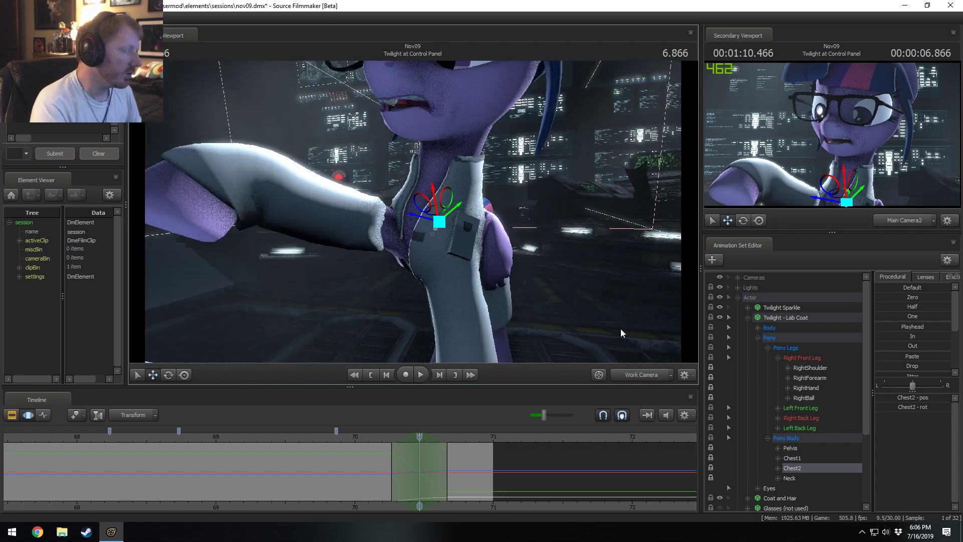
pyautogui.click(803, 369)
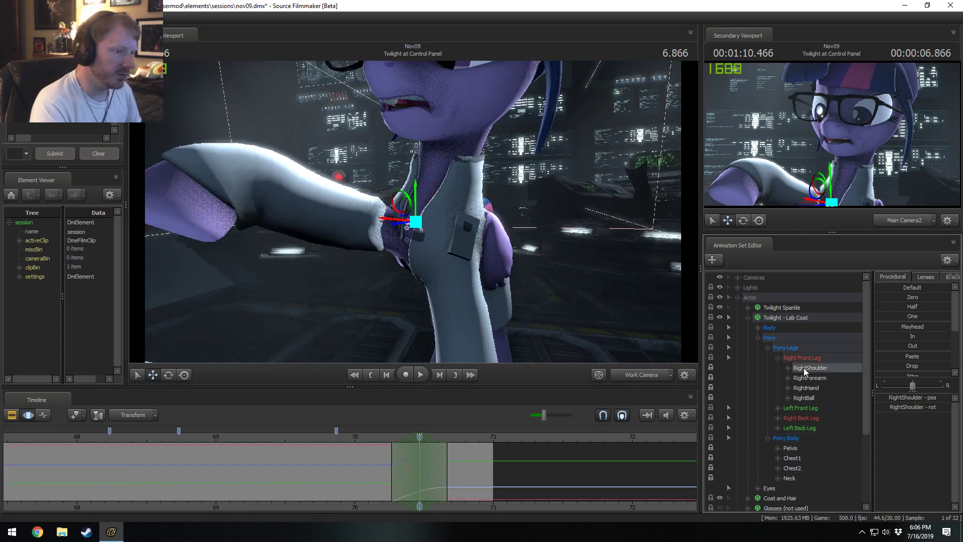
pyautogui.keyDown('alt'); pyautogui.moveTo(426, 223); pyautogui.dragTo(428, 270); pyautogui.keyUp('alt')
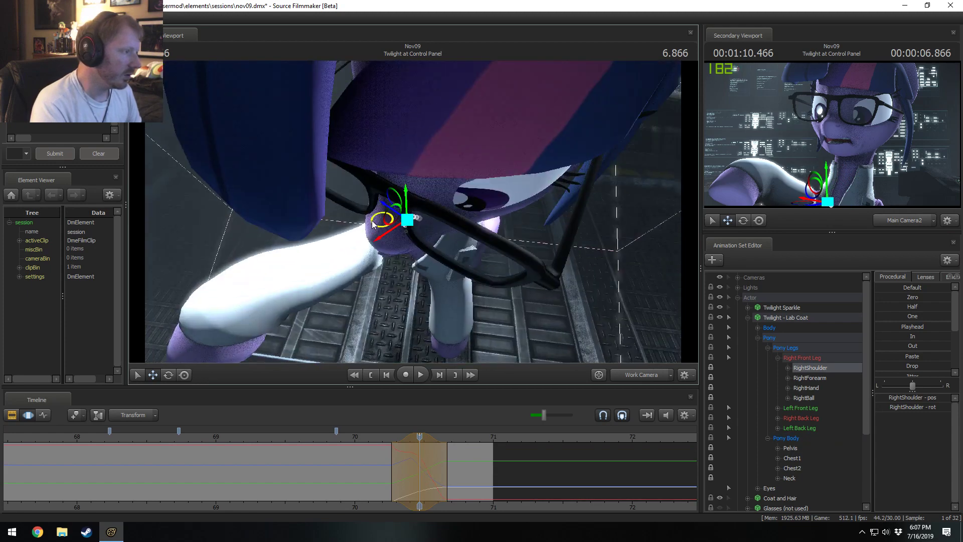
pyautogui.moveTo(375, 223); pyautogui.dragTo(391, 196)
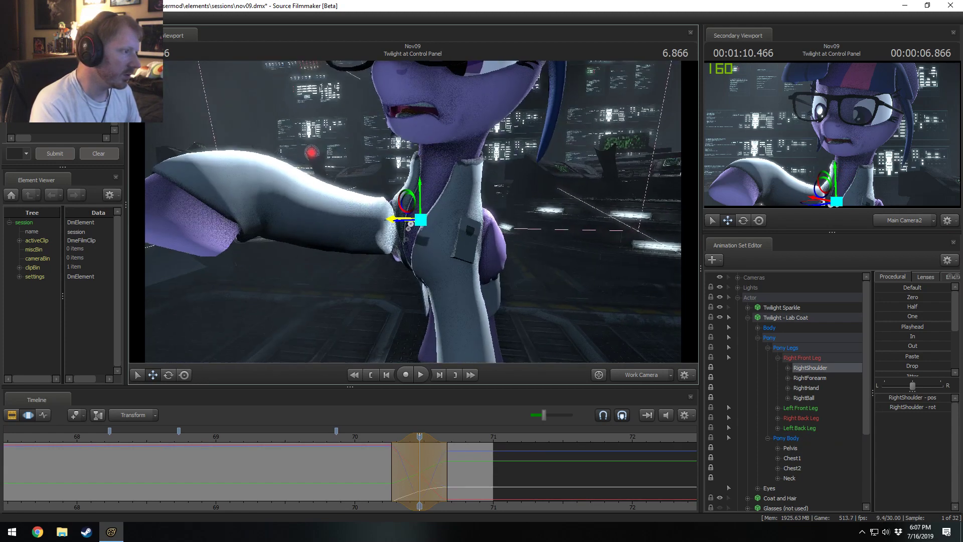
pyautogui.press('e')
pyautogui.moveTo(430, 243)
pyautogui.keyDown('alt'); pyautogui.mouseDown()
pyautogui.moveTo(444, 241)
pyautogui.moveTo(442, 220)
pyautogui.moveTo(441, 243)
pyautogui.mouseUp(); pyautogui.keyUp('alt')
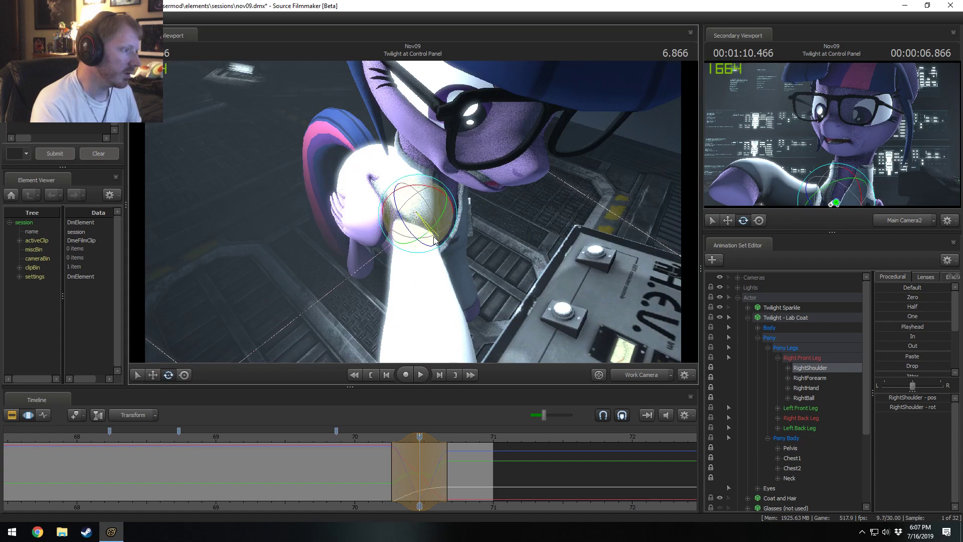
pyautogui.keyDown('alt'); pyautogui.moveTo(431, 235); pyautogui.dragTo(404, 207); pyautogui.keyUp('alt')
pyautogui.press('w')
# Play the arm-raising motion in the Clip Editor and examine how the sleeve follows the shoulder
pyautogui.moveTo(422, 472); pyautogui.dragTo(469, 472)
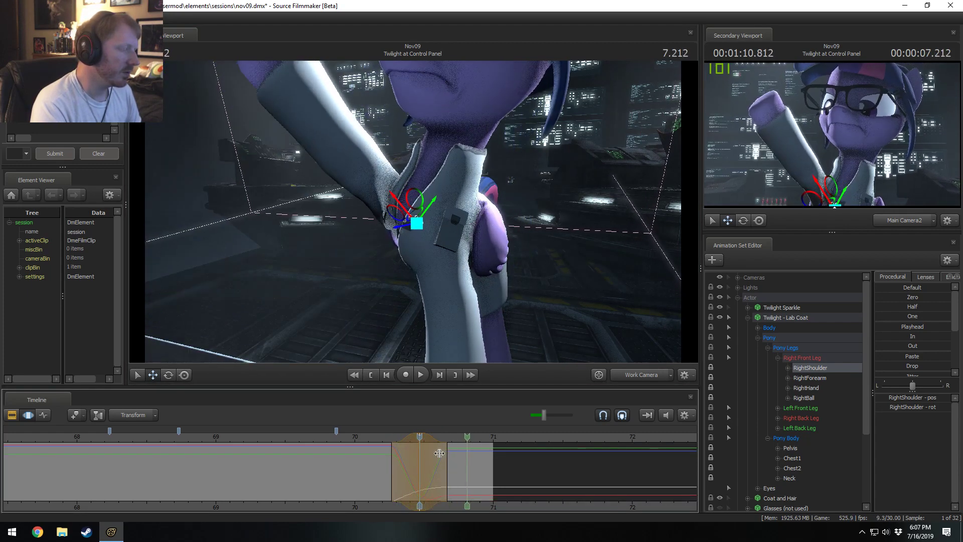
pyautogui.press('F2')
pyautogui.moveTo(420, 439); pyautogui.dragTo(339, 436)
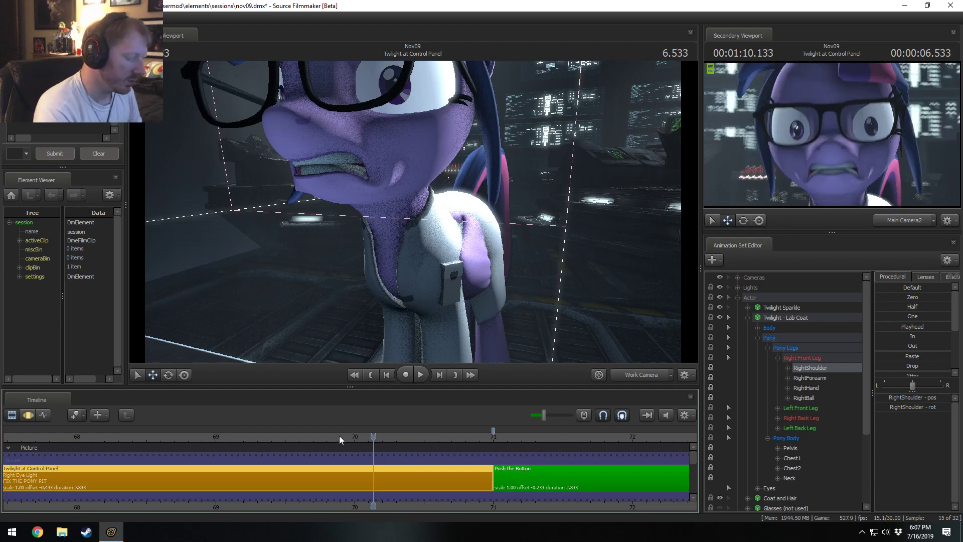
pyautogui.press('space')
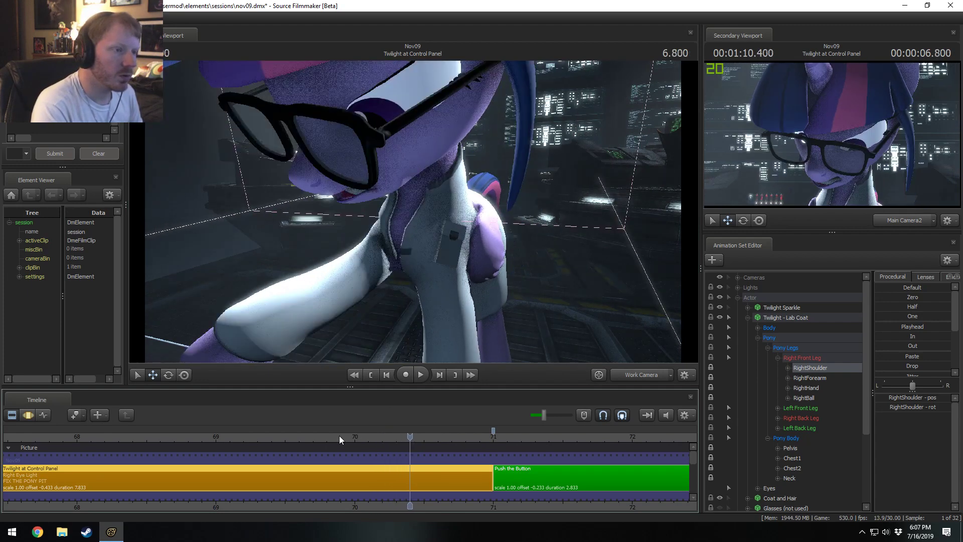
pyautogui.press('Left')
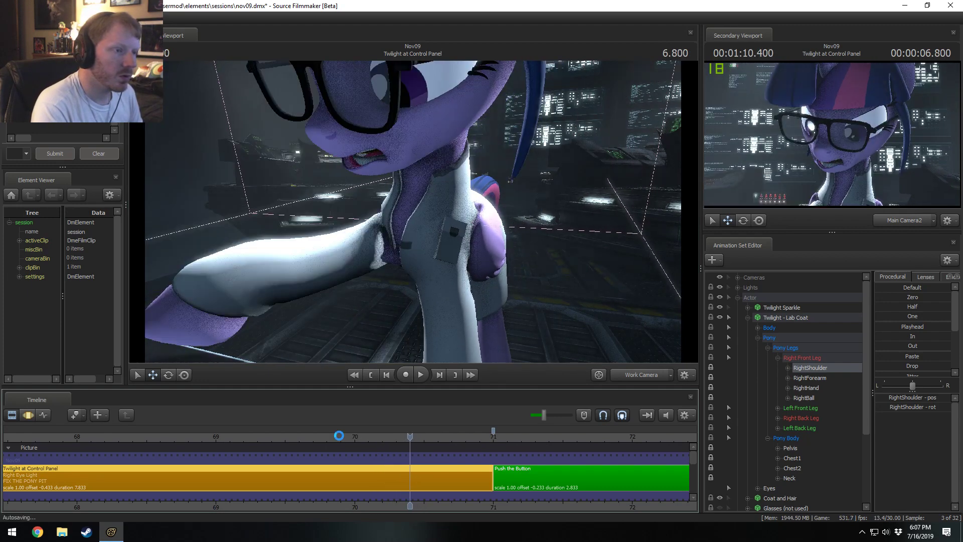
pyautogui.press('Right')
pyautogui.press('Left')
pyautogui.press('space')
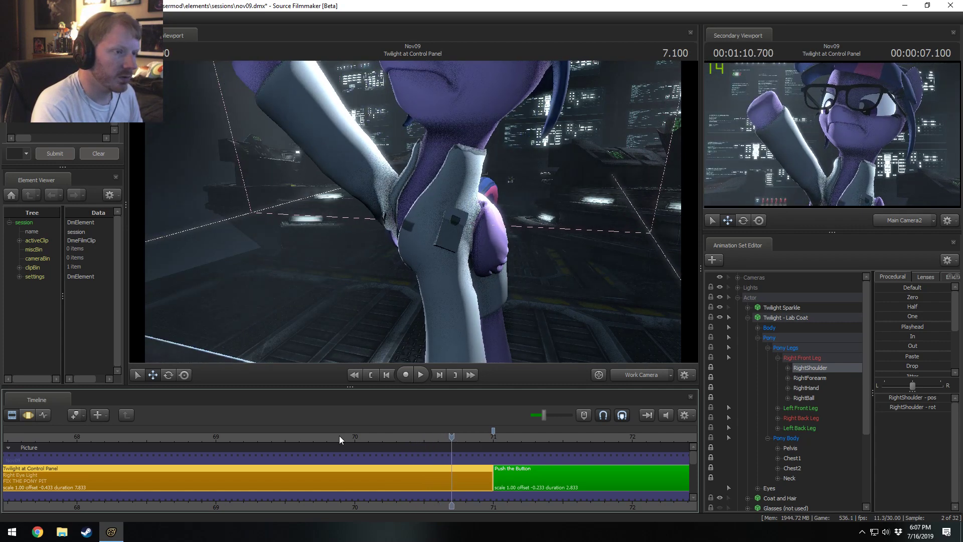
pyautogui.press('space')
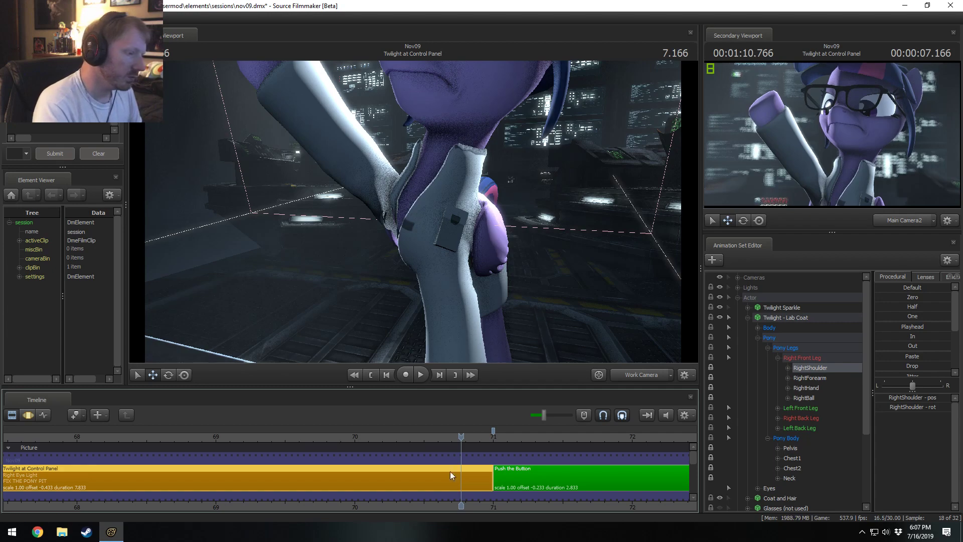
# Check the shot through Main Camera2, extend the time selection from 7.066 onward, and copy the scene camera to the Work Camera
pyautogui.click(633, 375)
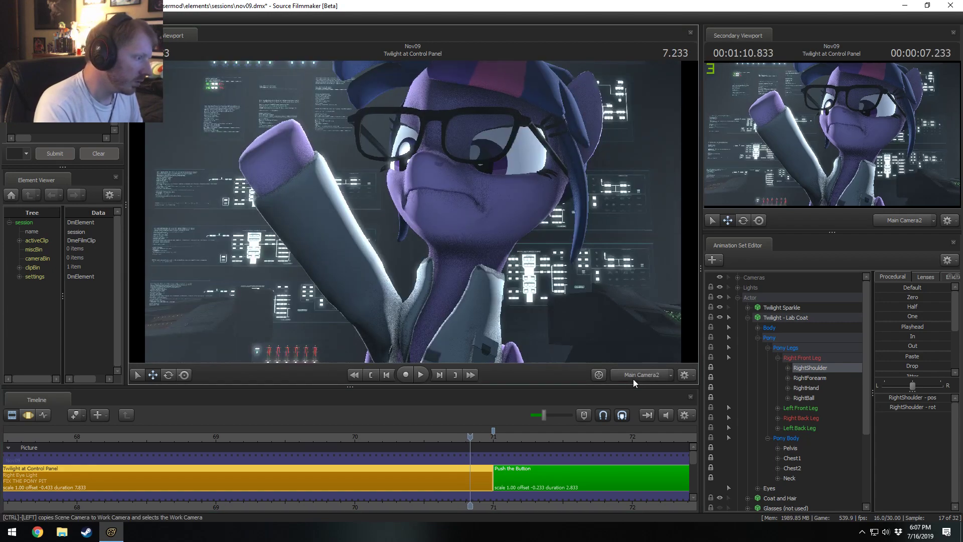
pyautogui.press('F3')
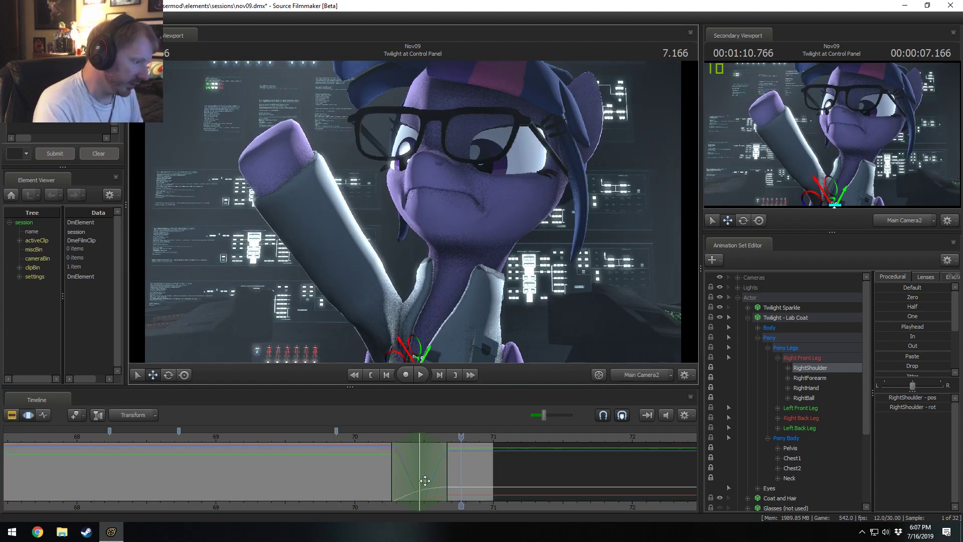
pyautogui.press('shift')
pyautogui.keyDown('shift'); pyautogui.moveTo(447, 479); pyautogui.dragTo(517, 460); pyautogui.keyUp('shift')
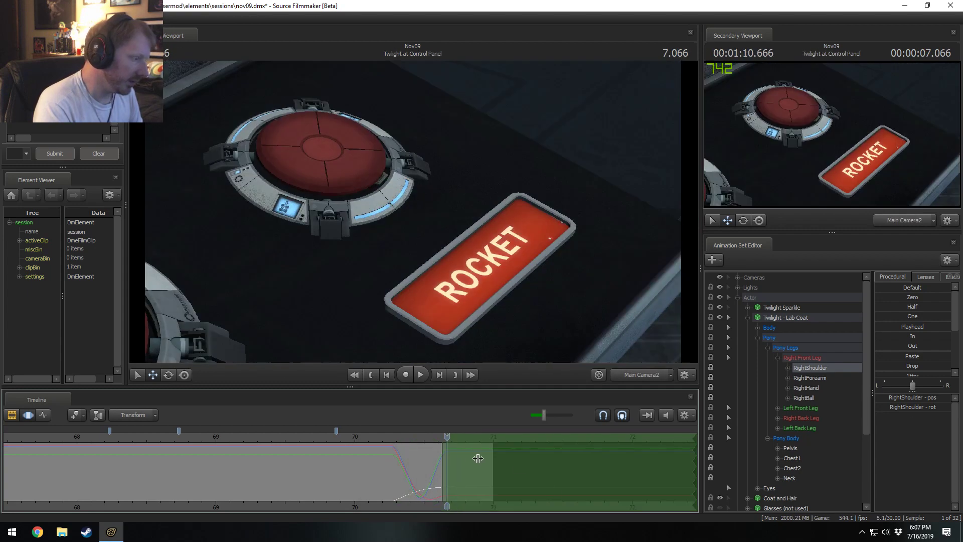
pyautogui.scroll(3, 470, 461)
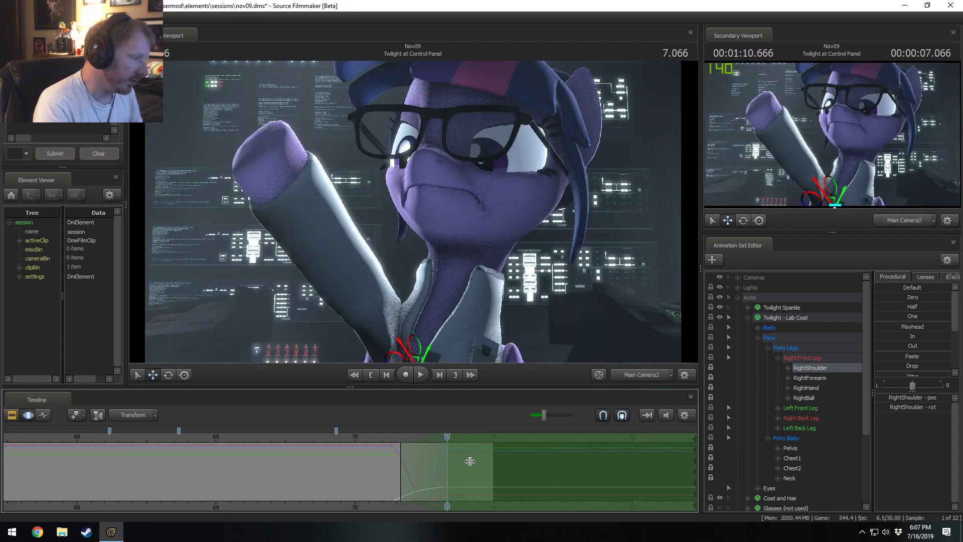
pyautogui.keyDown('ctrl'); pyautogui.click(647, 375); pyautogui.keyUp('ctrl')
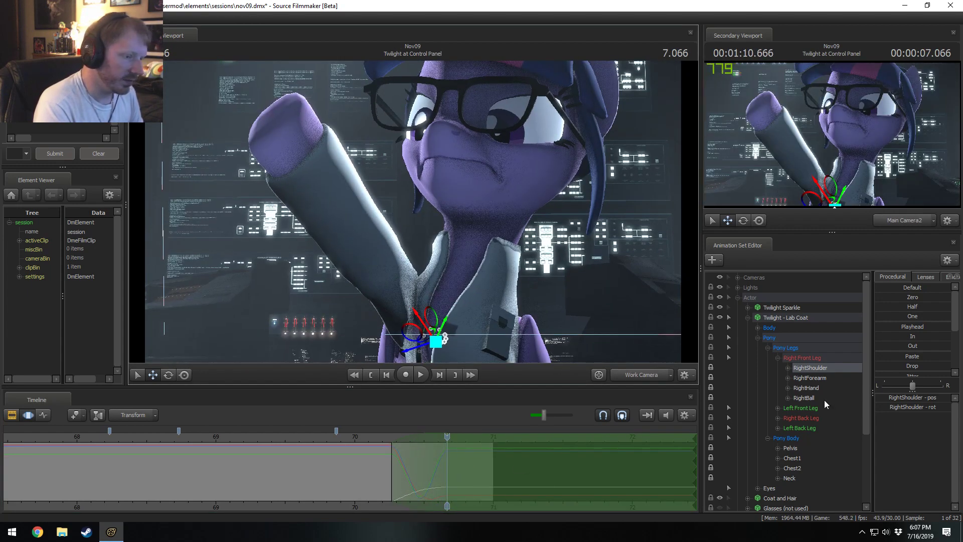
# Adjust the lab coat's Chest1 and Chest2 controls slightly at shot time 7.066, and reselect RightShoulder
pyautogui.click(792, 457)
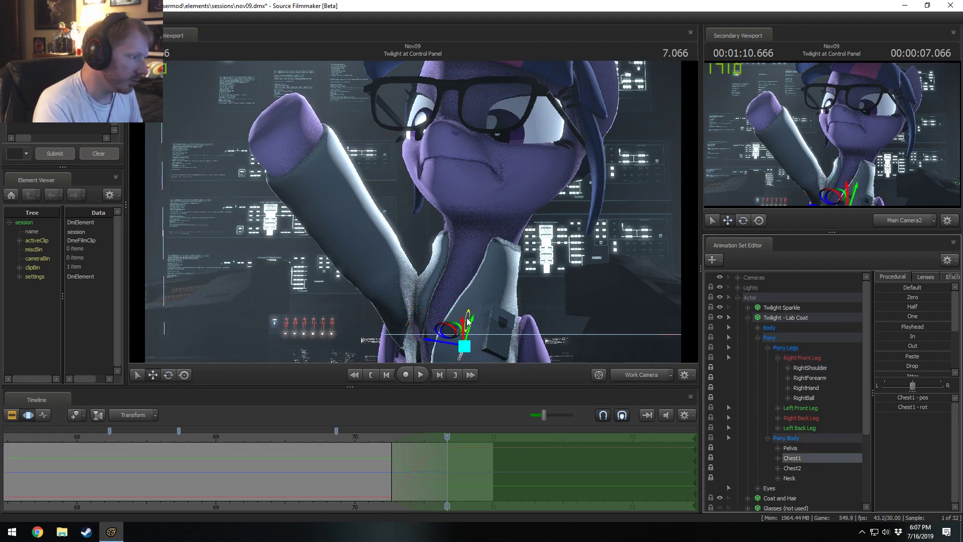
pyautogui.moveTo(467, 321)
pyautogui.mouseDown()
pyautogui.moveTo(466, 308)
pyautogui.moveTo(470, 328)
pyautogui.moveTo(449, 308)
pyautogui.moveTo(467, 300)
pyautogui.moveTo(462, 322)
pyautogui.mouseUp()
pyautogui.click(792, 468)
pyautogui.press('e')
pyautogui.press('w')
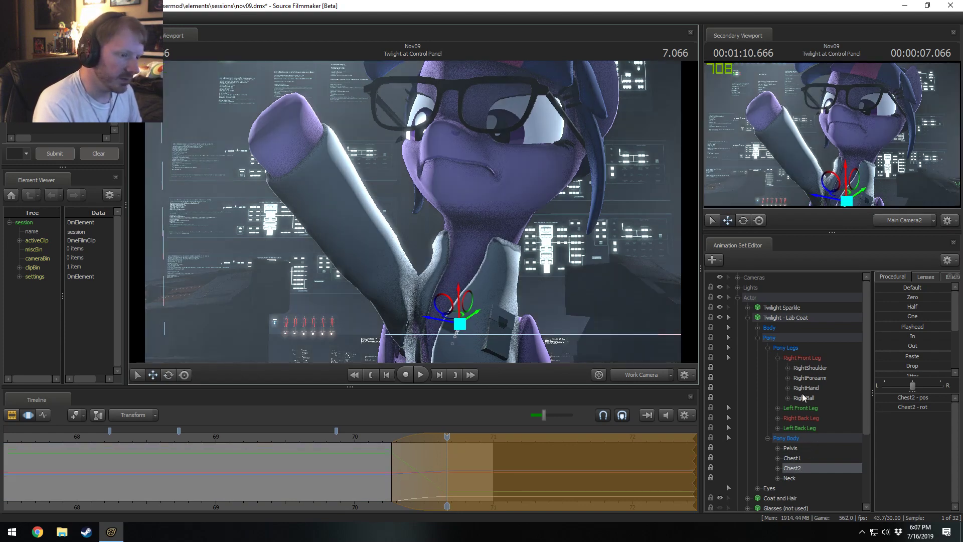
pyautogui.click(808, 368)
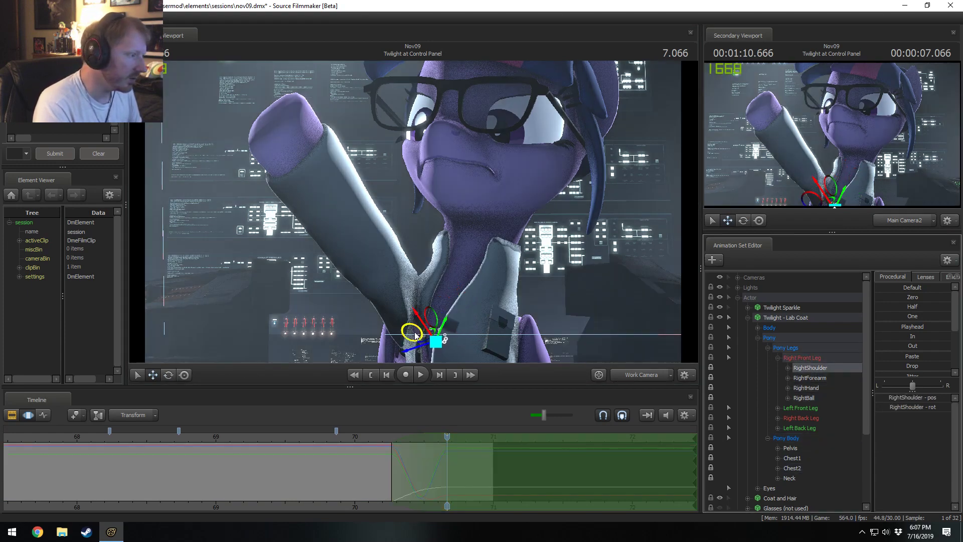
# Shift the lab coat's RightShoulder slightly at shot time 7.066, undoing the first adjustment and repositioning it more finely
pyautogui.moveTo(415, 335); pyautogui.dragTo(417, 348)
pyautogui.hotkey('ctrl', 'z')
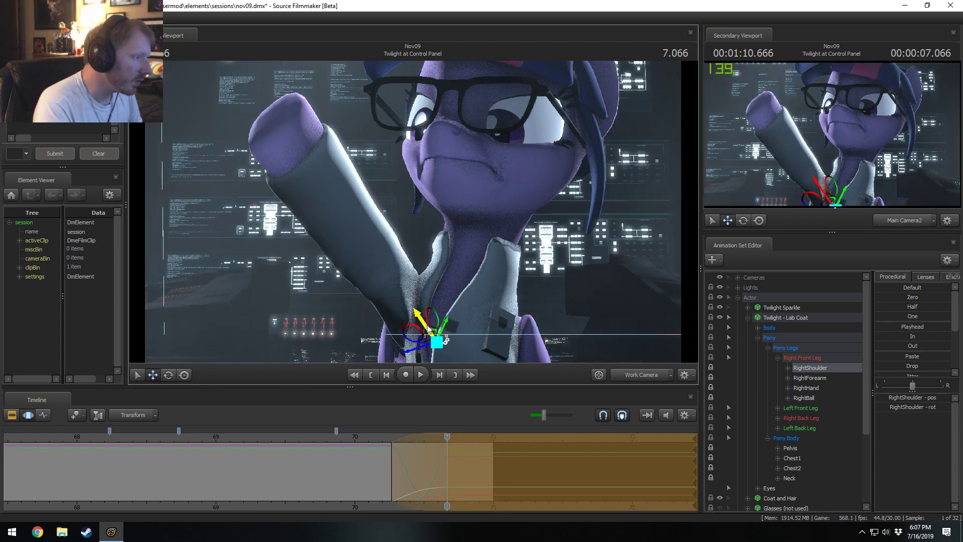
pyautogui.moveTo(412, 334); pyautogui.dragTo(415, 334)
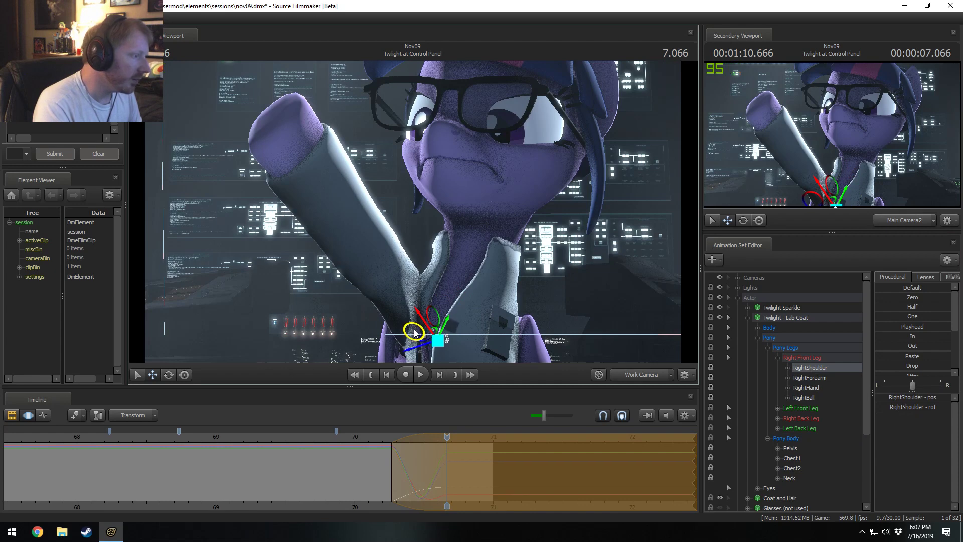
# Rotate and shift the lab coat's Chest1 slightly at shot time 7.066, and check the fit in the Clip Editor
pyautogui.click(793, 458)
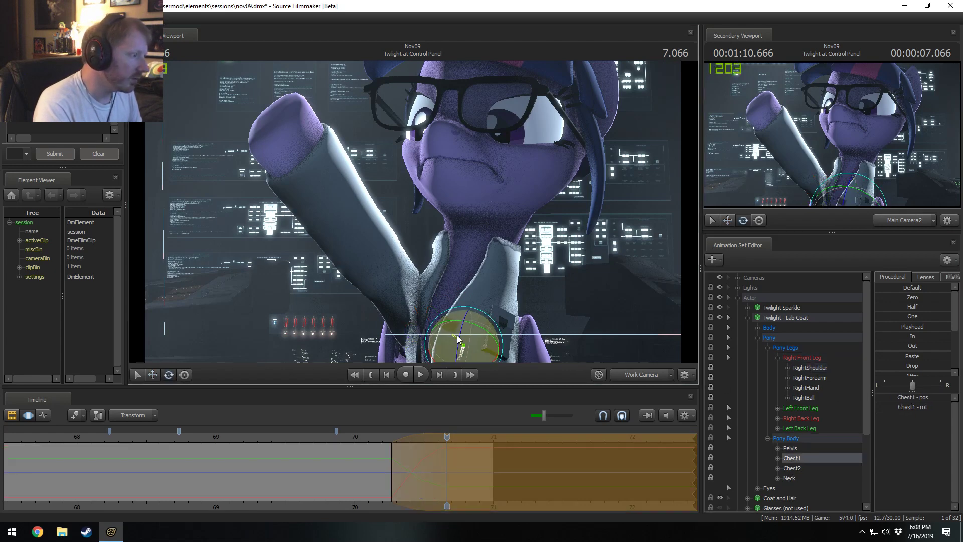
pyautogui.press('w')
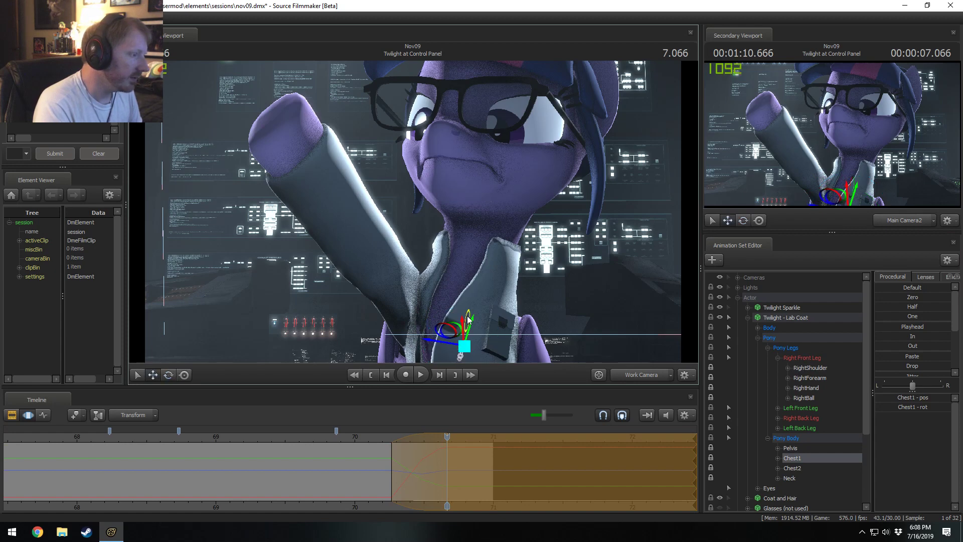
pyautogui.moveTo(466, 318); pyautogui.dragTo(465, 317)
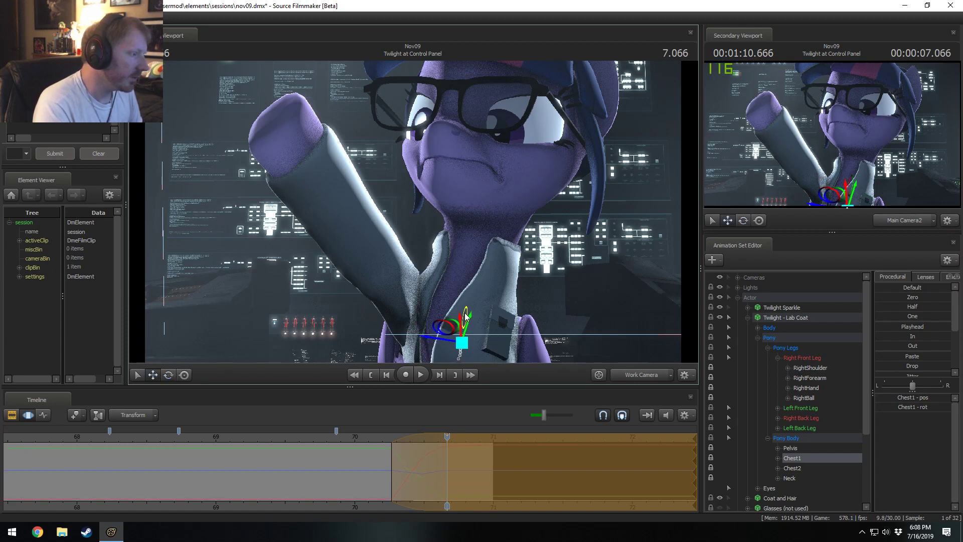
pyautogui.press('F2')
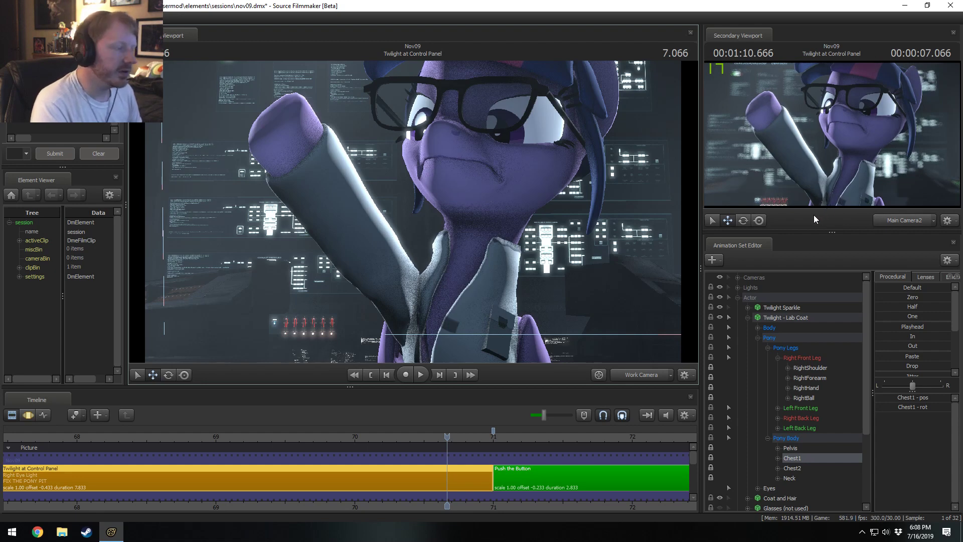
pyautogui.press('F3')
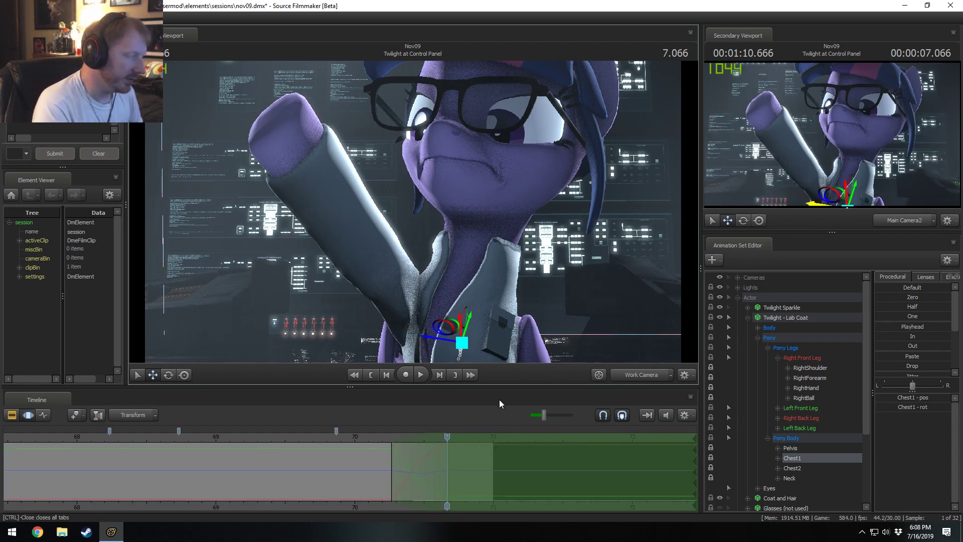
# Inspect the lab coat's Chest2 and RightShoulder areas from above and from the front, and shift RightShoulder slightly
pyautogui.click(802, 468)
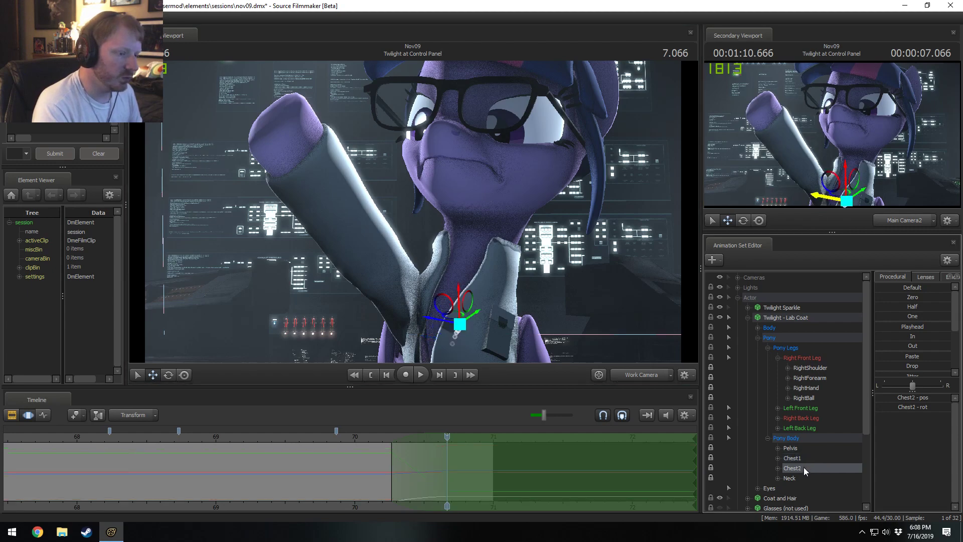
pyautogui.press('e')
pyautogui.moveTo(474, 329); pyautogui.dragTo(451, 221)
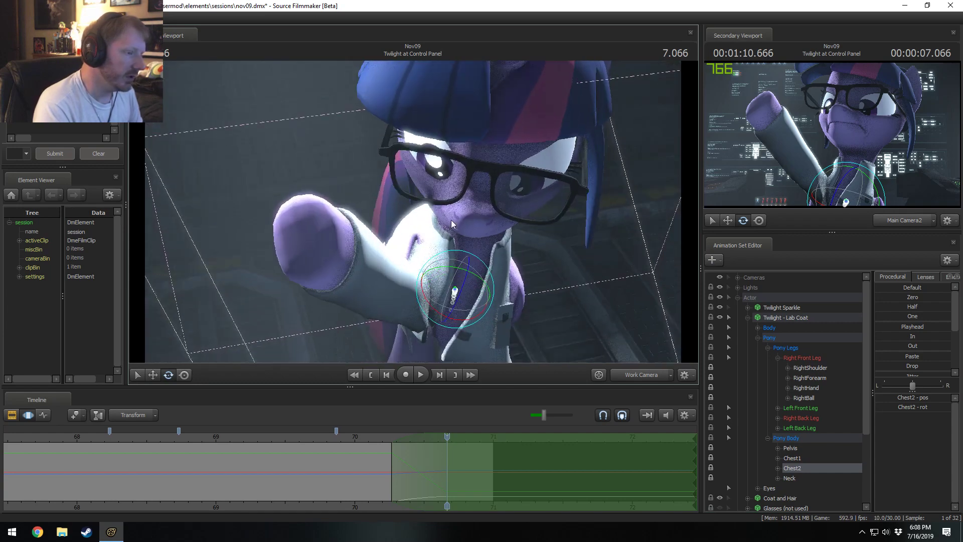
pyautogui.click(810, 368)
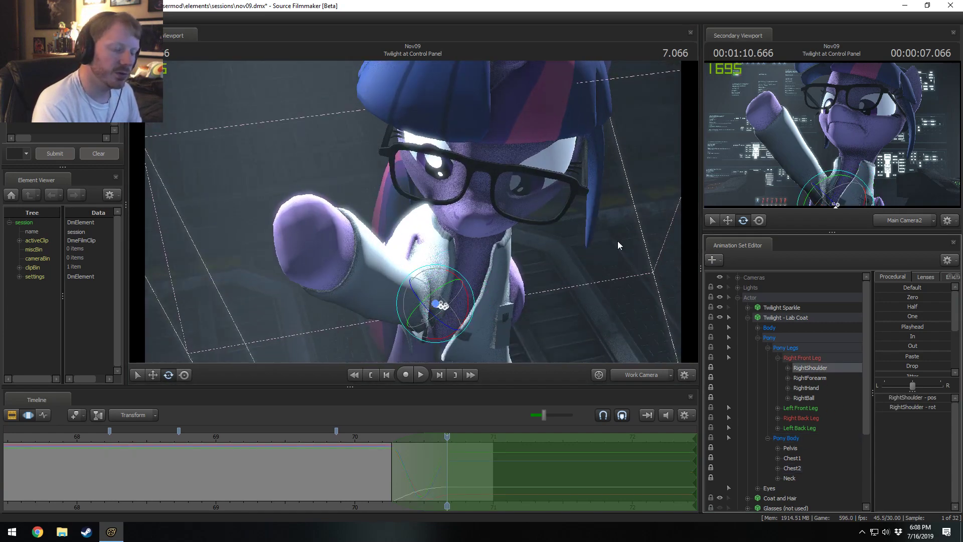
pyautogui.keyDown('alt'); pyautogui.moveTo(573, 251); pyautogui.dragTo(426, 300); pyautogui.keyUp('alt')
pyautogui.press('w')
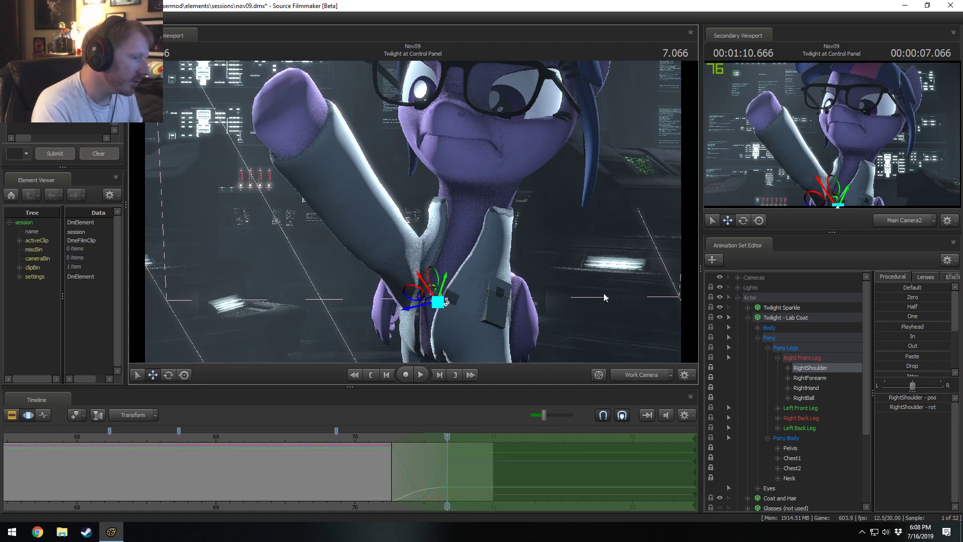
# Collapse the lab coat's controls and expand Twilight Sparkle's Pony Legs group in the animation sets
pyautogui.click(747, 317)
pyautogui.click(747, 307)
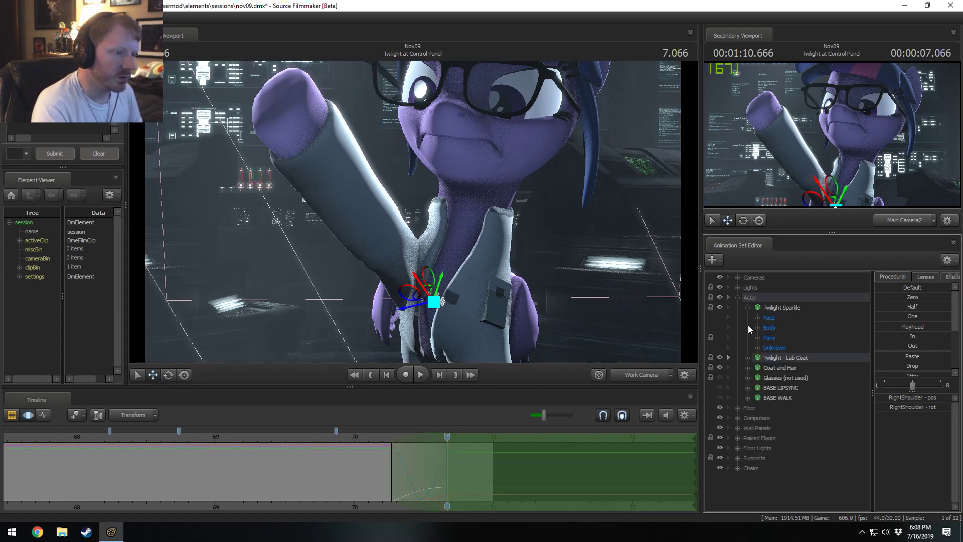
pyautogui.click(757, 338)
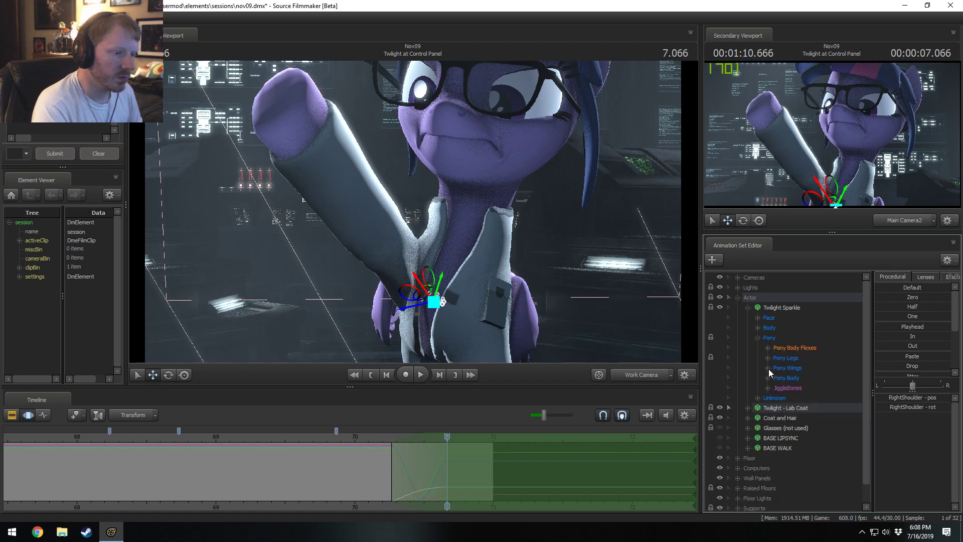
pyautogui.click(767, 368)
pyautogui.click(766, 368)
pyautogui.click(768, 379)
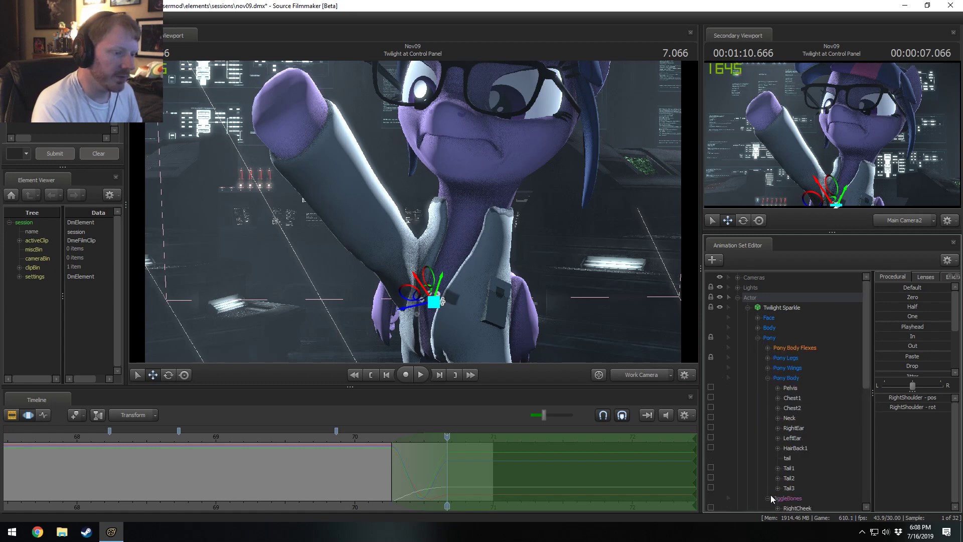
pyautogui.click(768, 378)
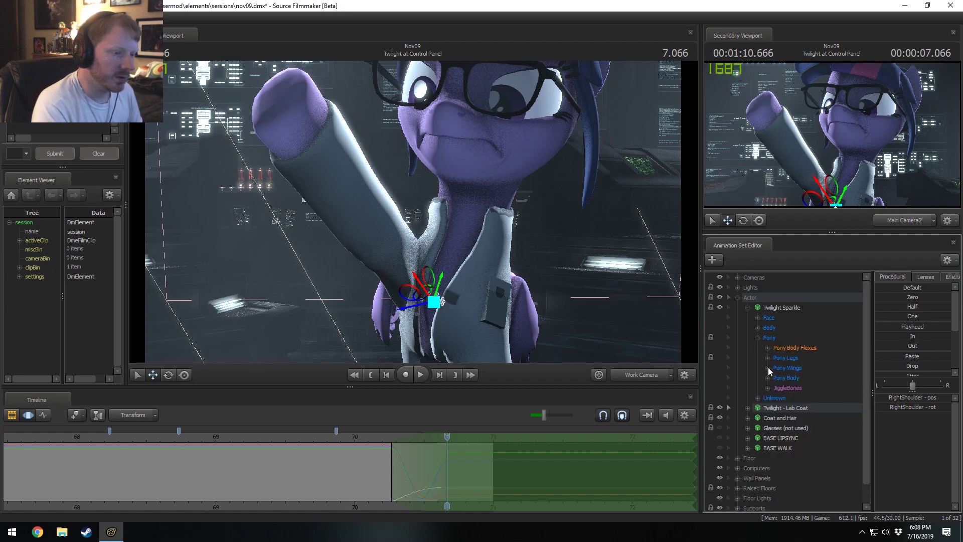
pyautogui.click(767, 357)
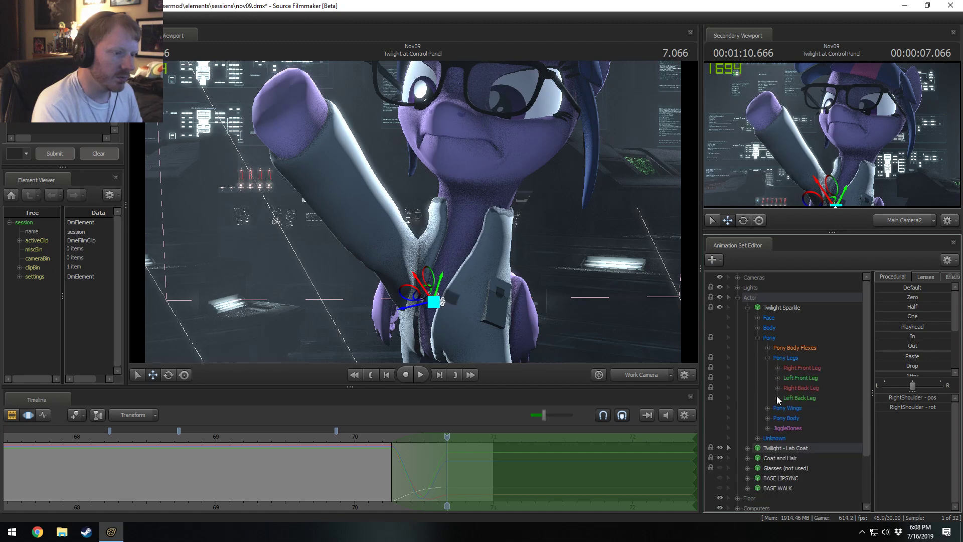
pyautogui.click(777, 378)
pyautogui.click(805, 388)
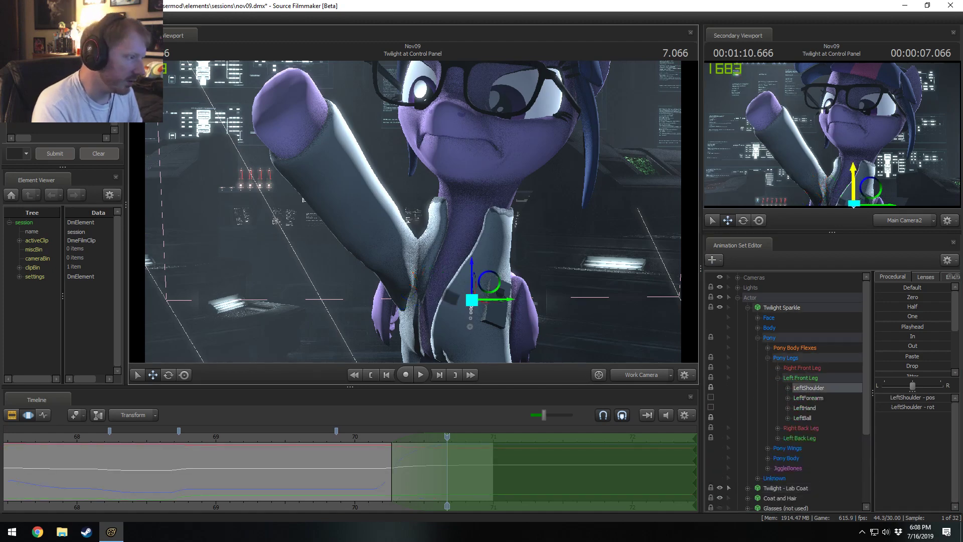
pyautogui.moveTo(544, 346); pyautogui.dragTo(459, 245)
pyautogui.moveTo(484, 281); pyautogui.dragTo(473, 281)
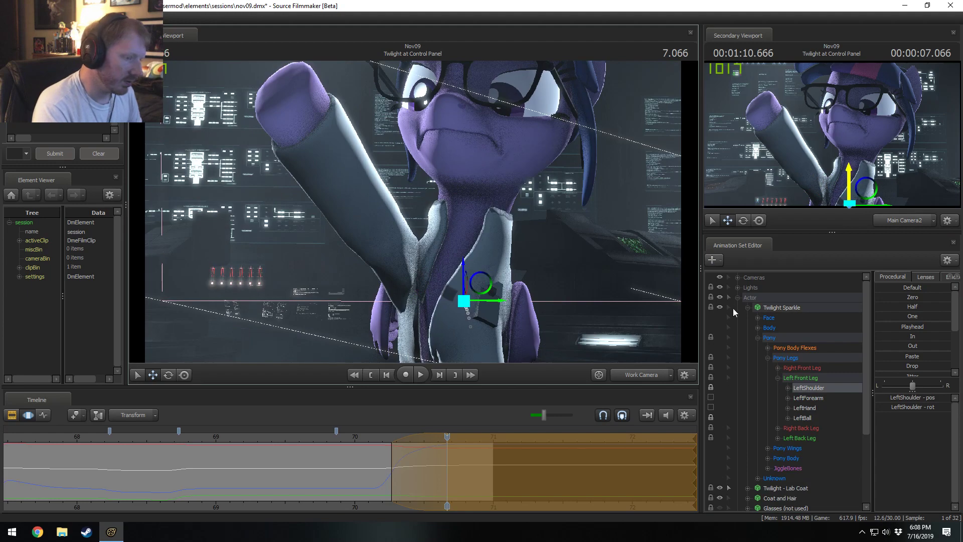
pyautogui.hotkey('ctrl', 'z')
pyautogui.click(777, 378)
# Shift Twilight Sparkle's own RightShoulder at shot time 7.066 to fit inside the coat sleeve, checking it from several angles
pyautogui.click(777, 368)
pyautogui.click(808, 378)
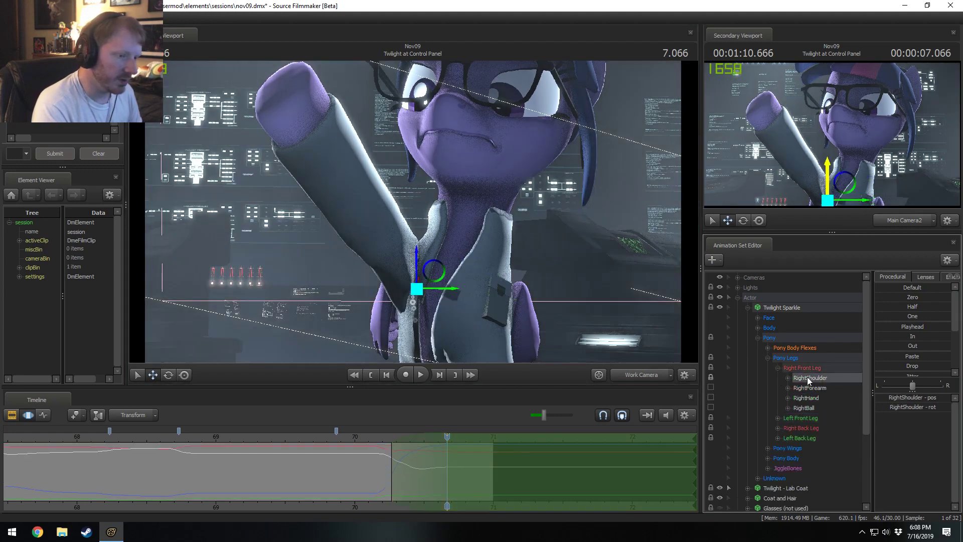
pyautogui.moveTo(433, 272); pyautogui.dragTo(354, 356)
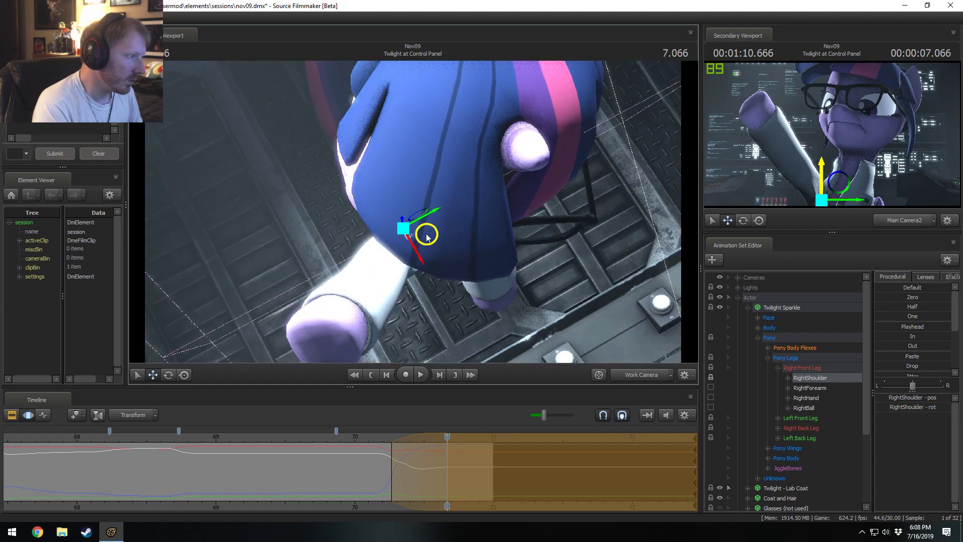
pyautogui.moveTo(428, 234); pyautogui.dragTo(381, 176)
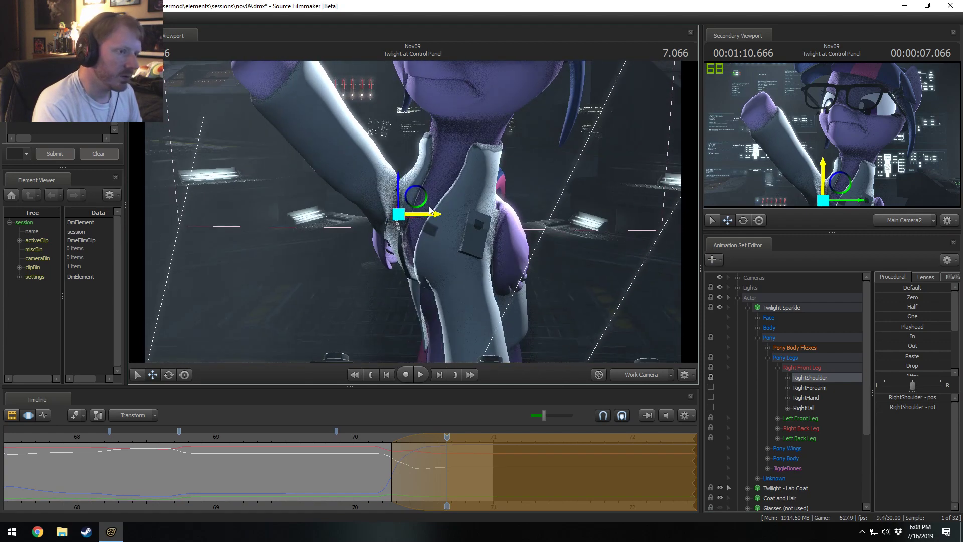
pyautogui.press('F2')
pyautogui.keyDown('alt'); pyautogui.moveTo(478, 184); pyautogui.dragTo(384, 229); pyautogui.keyUp('alt')
pyautogui.press('F3')
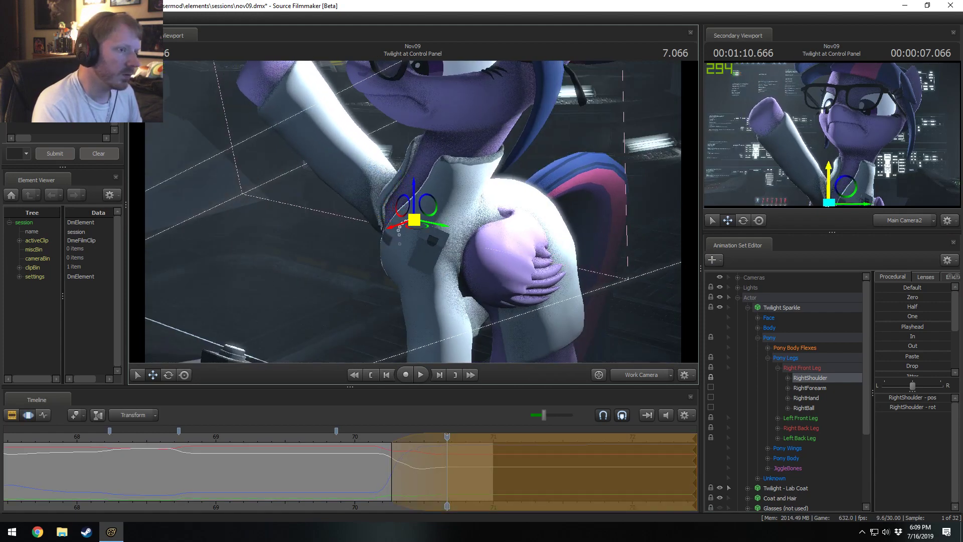
# Inspect the raised arm in the Clip Editor from the side and front, and refine Twilight Sparkle's RightShoulder position
pyautogui.press('F2')
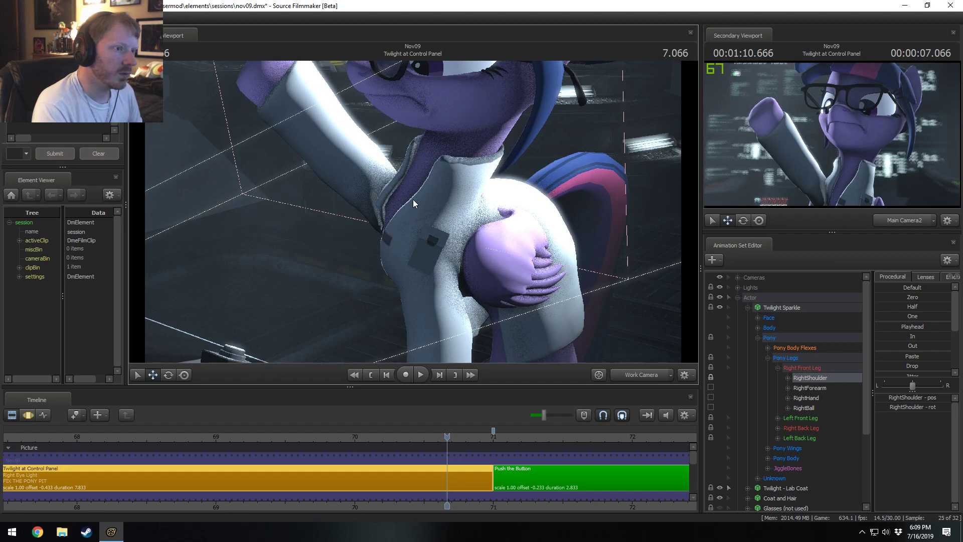
pyautogui.keyDown('alt'); pyautogui.moveTo(449, 179); pyautogui.dragTo(607, 185); pyautogui.keyUp('alt')
pyautogui.moveTo(413, 211)
pyautogui.keyDown('alt'); pyautogui.mouseDown()
pyautogui.moveTo(547, 216)
pyautogui.moveTo(420, 203)
pyautogui.moveTo(427, 221)
pyautogui.mouseUp(); pyautogui.keyUp('alt')
pyautogui.press('F3')
pyautogui.press('e')
pyautogui.press('w')
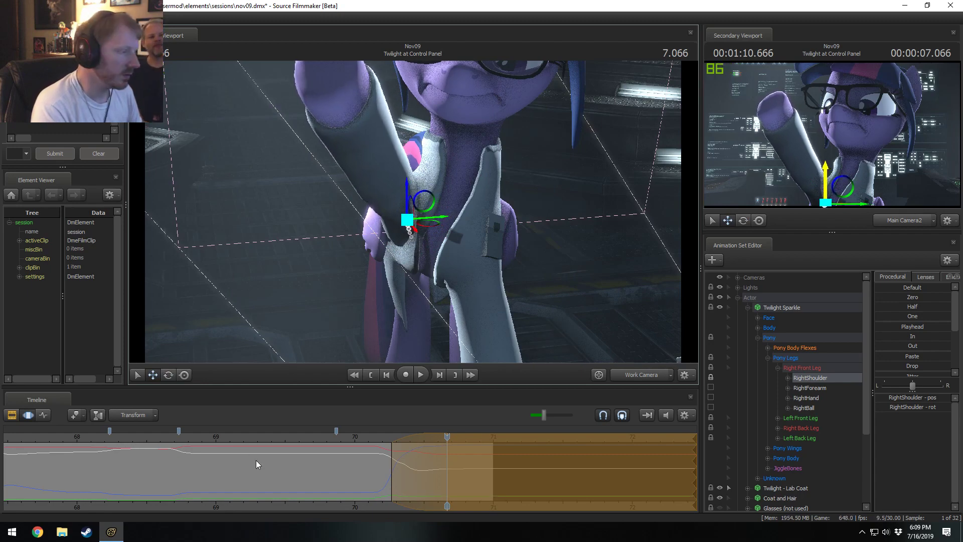
# Examine the raised arm from the side at shot time 7.233, and try another RightShoulder shift before undoing it
pyautogui.moveTo(367, 438); pyautogui.dragTo(471, 460)
pyautogui.press('F2')
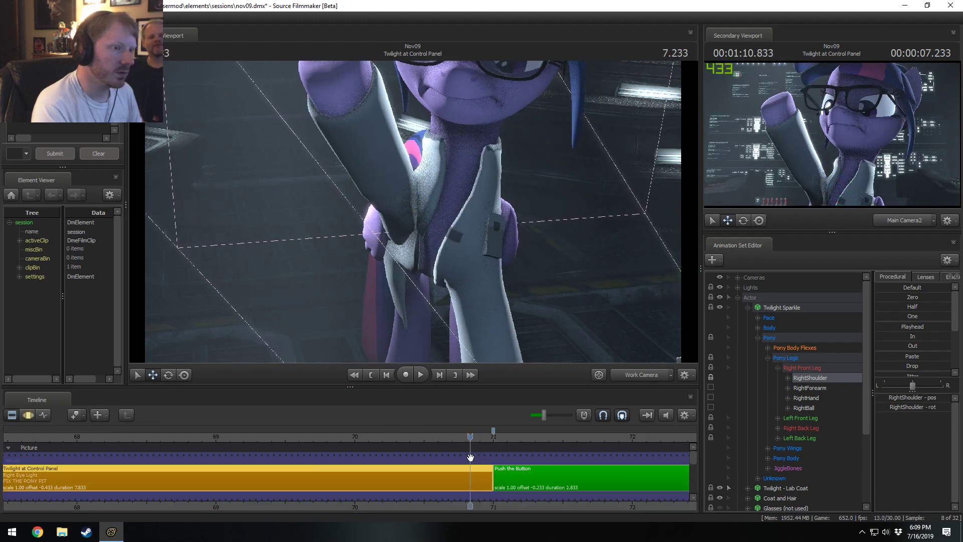
pyautogui.moveTo(413, 212); pyautogui.dragTo(413, 212)
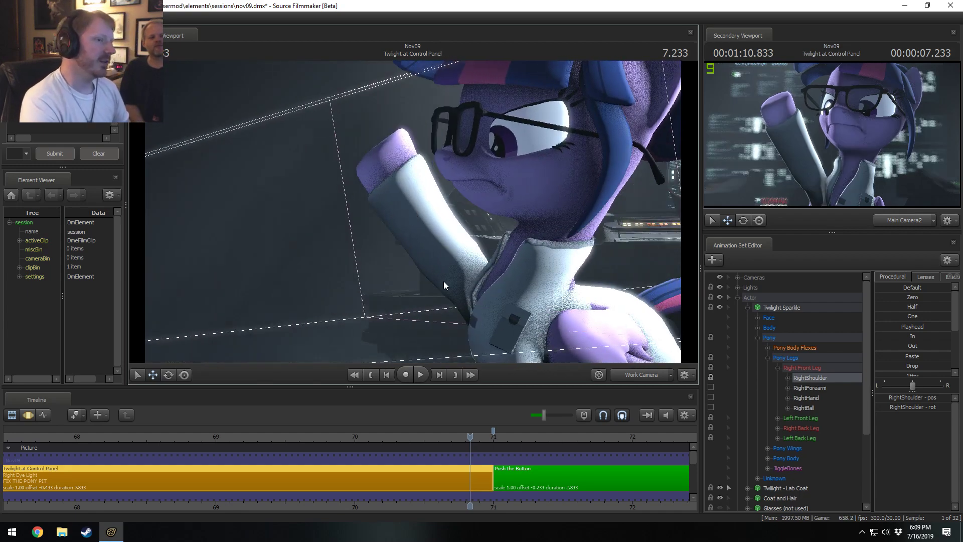
pyautogui.press('F3')
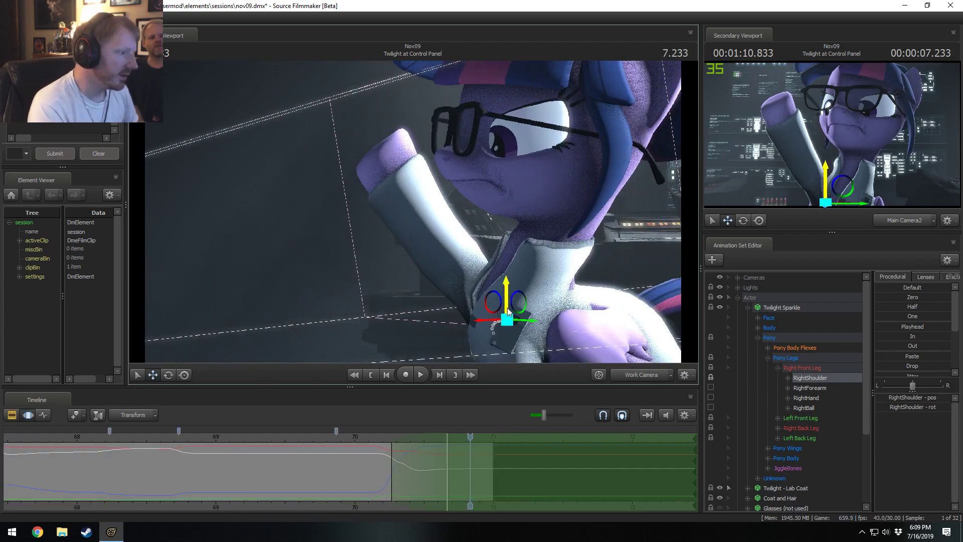
pyautogui.moveTo(505, 323); pyautogui.dragTo(460, 312)
pyautogui.hotkey('ctrl', 'z')
# Set the playhead to shot time 7.100 without the ramped time selection, and frame the whole character in the Work Camera
pyautogui.press('shift')
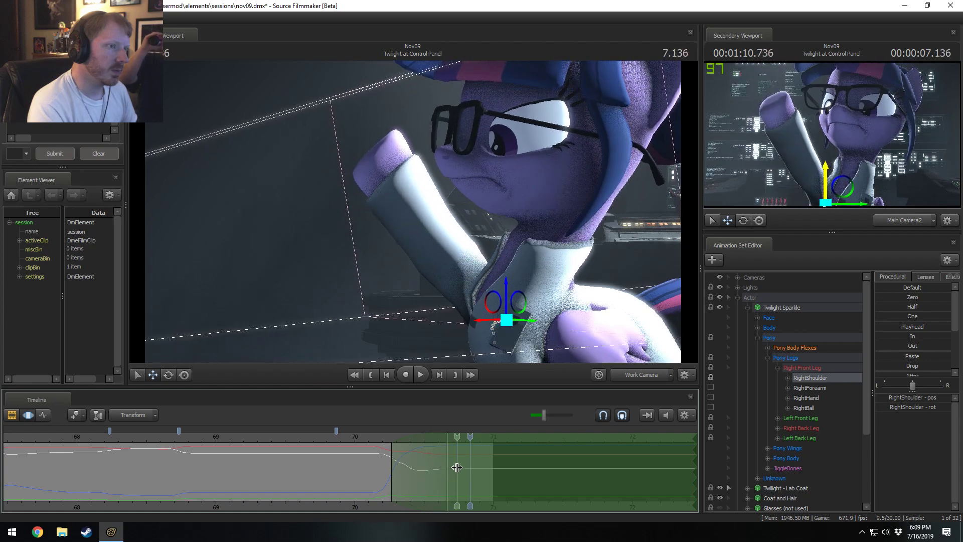
pyautogui.keyDown('shift'); pyautogui.click(452, 465); pyautogui.keyUp('shift')
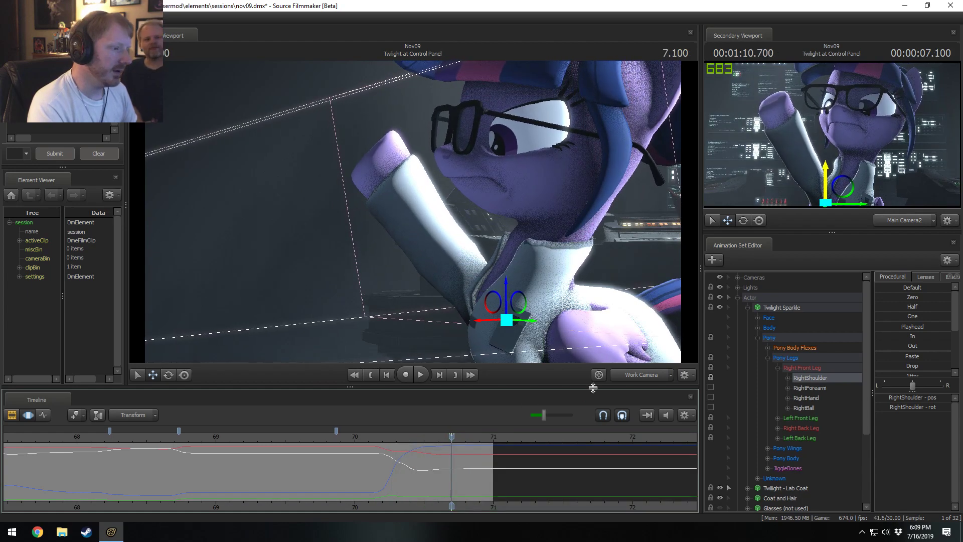
pyautogui.moveTo(628, 386); pyautogui.dragTo(631, 385)
pyautogui.click(634, 379)
pyautogui.moveTo(562, 295); pyautogui.dragTo(542, 303)
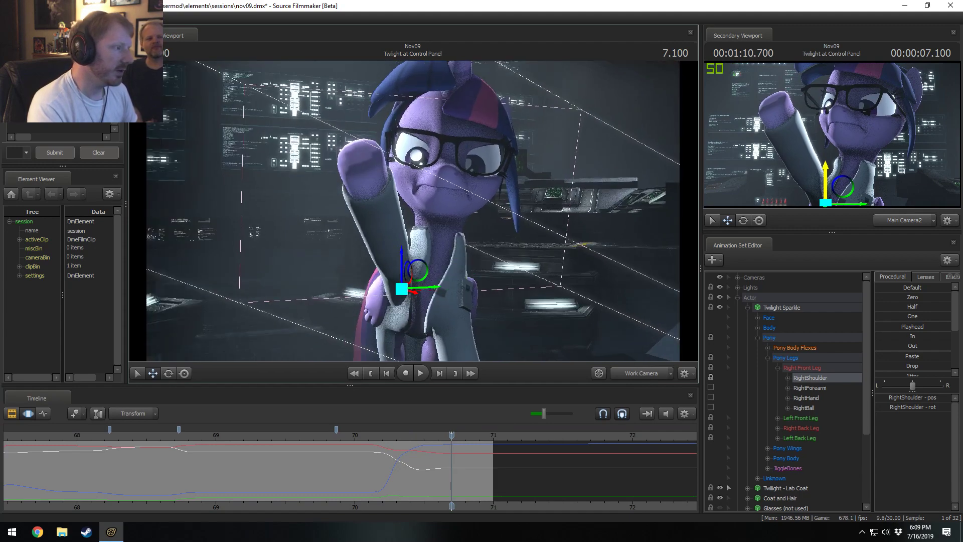
pyautogui.moveTo(415, 210); pyautogui.dragTo(413, 210)
# Expand the Lights group and toggle Actor Rim 1, Blue Ambient 1 and Blue Ambient 2 to compare their effect on the shot
pyautogui.click(747, 307)
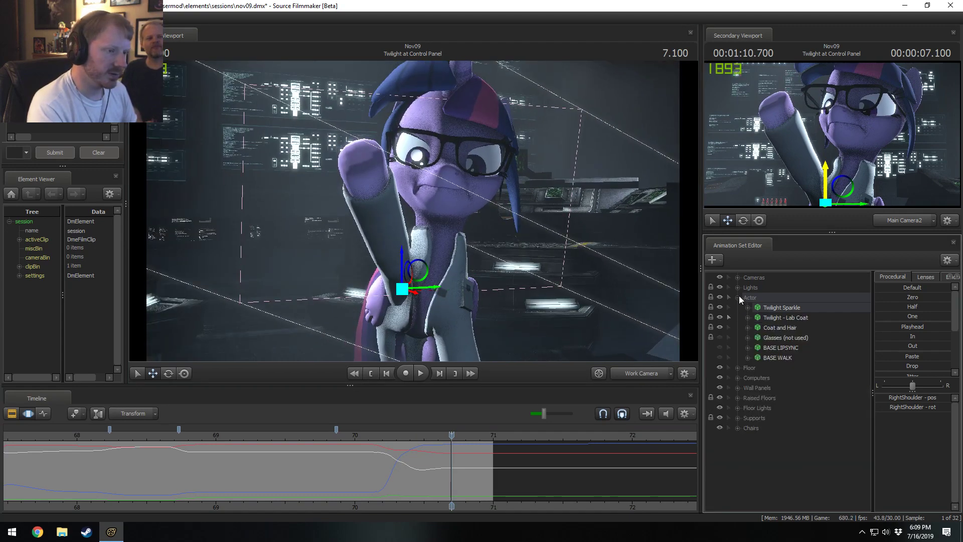
pyautogui.click(738, 297)
pyautogui.click(737, 288)
pyautogui.click(775, 327)
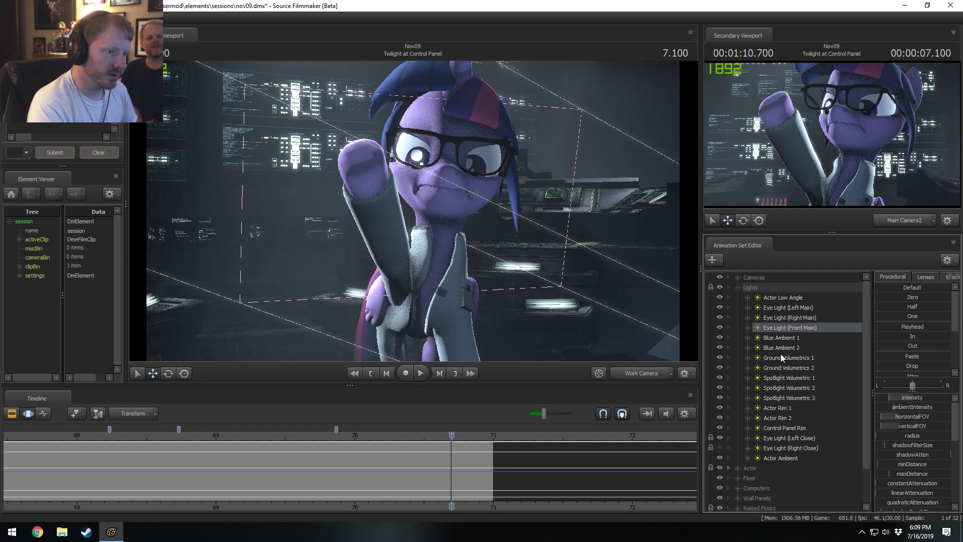
pyautogui.click(784, 408)
pyautogui.click(719, 407)
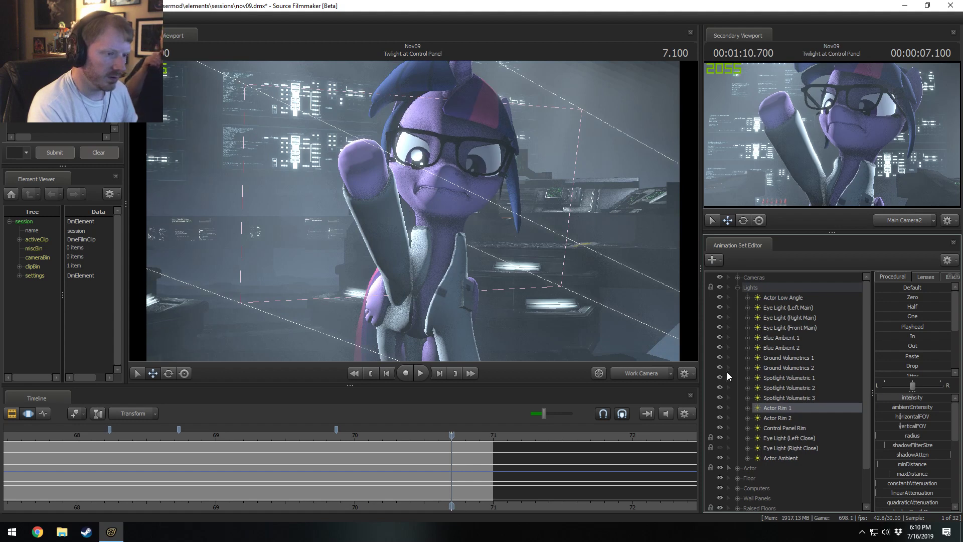
pyautogui.click(720, 338)
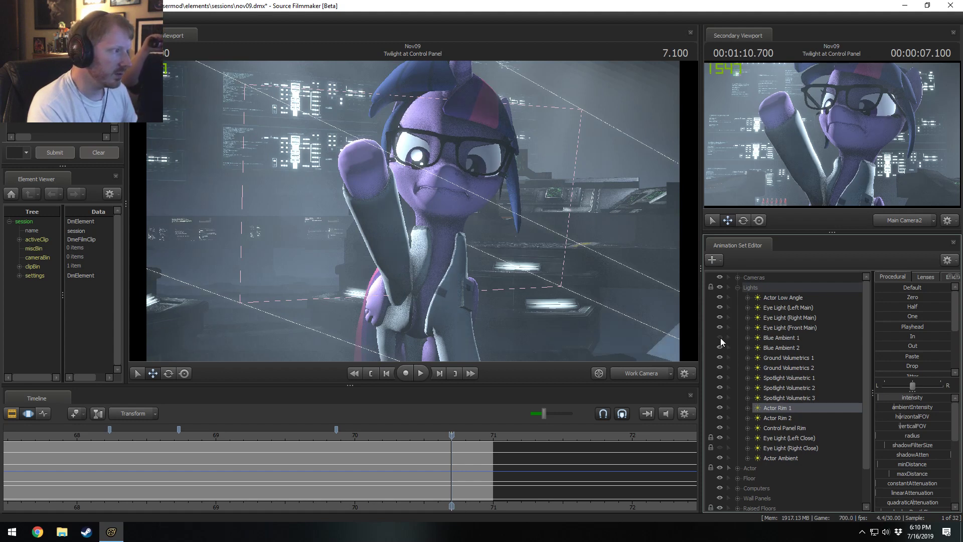
pyautogui.click(720, 347)
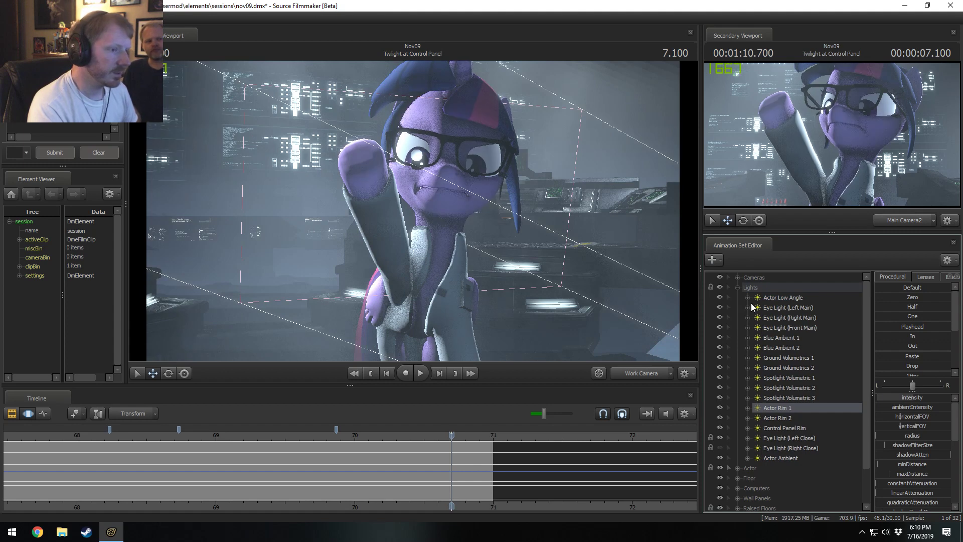
# Adjust the Actor Low Angle light's minDistance across the whole shot
pyautogui.click(769, 300)
pyautogui.click(518, 482)
pyautogui.hotkey('ctrl', 'a')
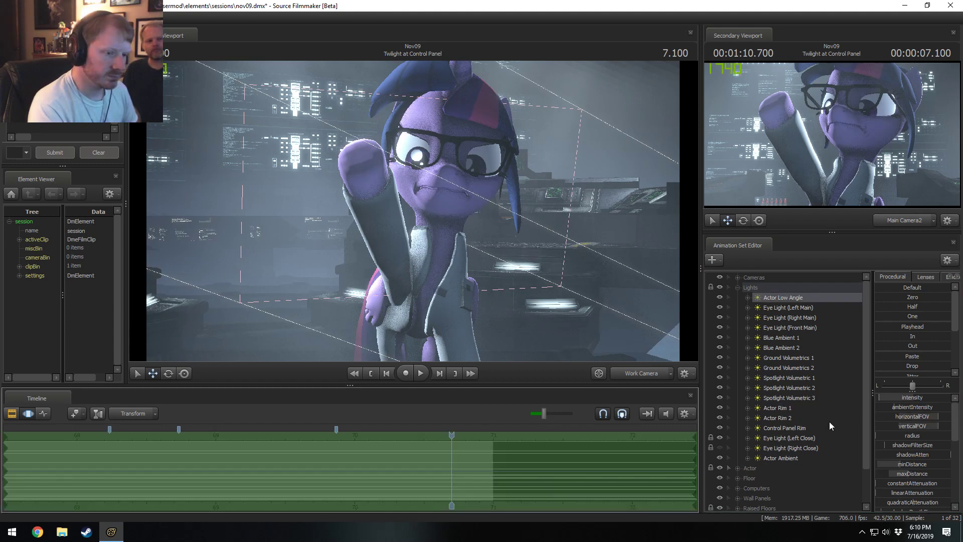
pyautogui.moveTo(917, 463); pyautogui.dragTo(920, 463)
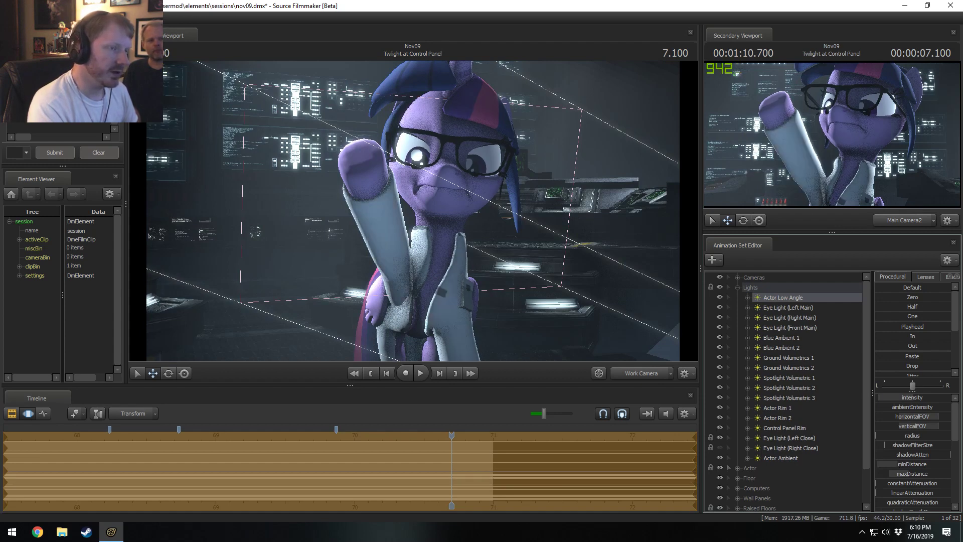
# Scrub through the "Twilight at Control Panel" shot to check the adjusted light in the Work Camera
pyautogui.press('F3')
pyautogui.scroll(-3, 322, 474)
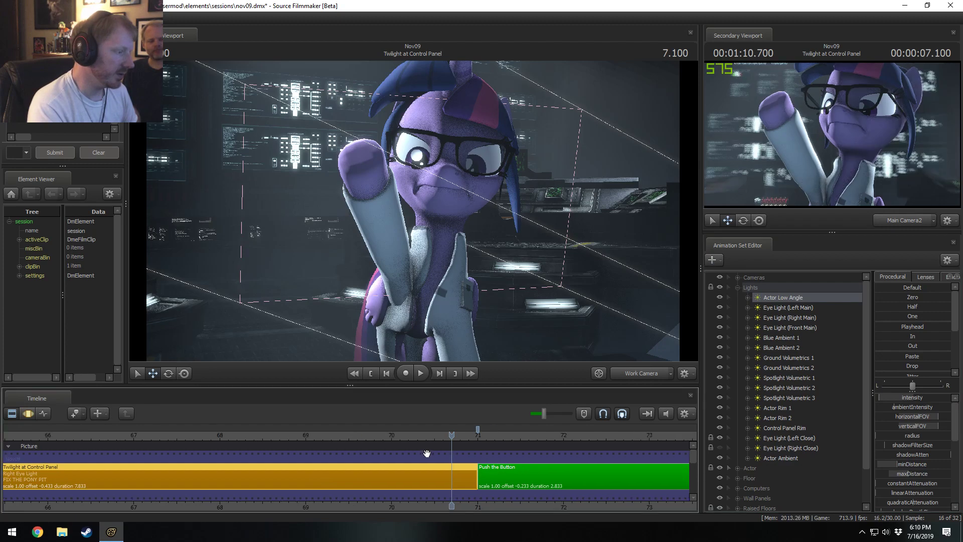
pyautogui.moveTo(443, 435); pyautogui.dragTo(365, 438)
pyautogui.press('F2')
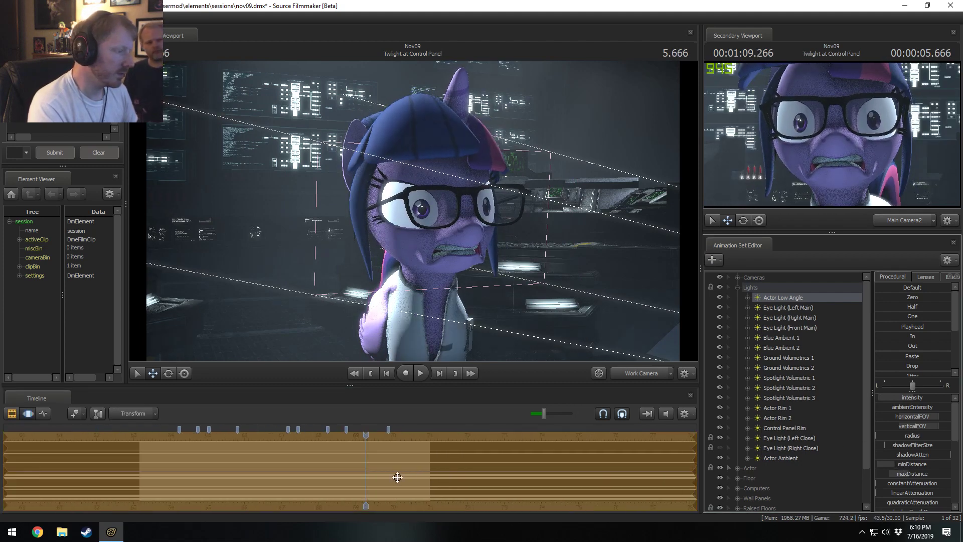
pyautogui.press('F1')
pyautogui.moveTo(264, 439); pyautogui.dragTo(219, 449)
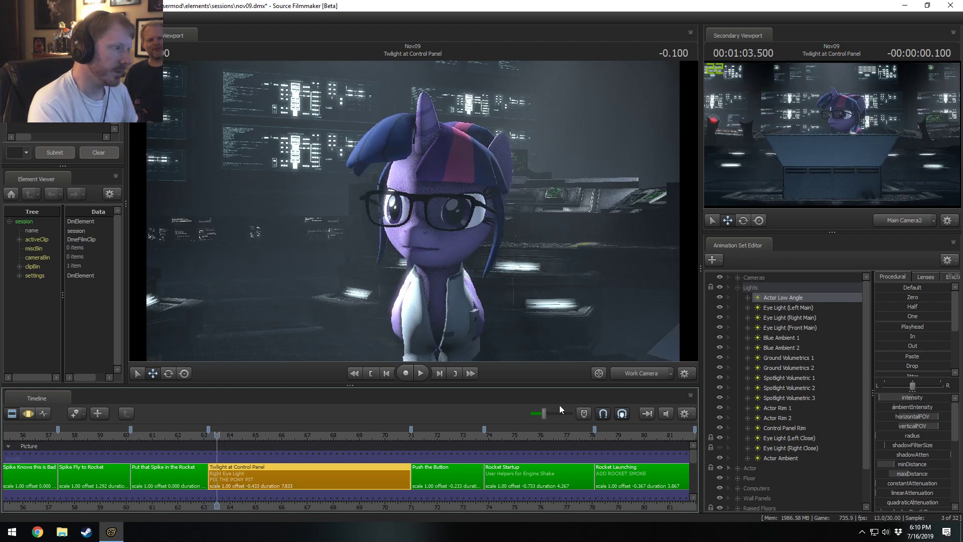
# Play the shot through Main Camera2 to review the lighting and coat, and stop at shot time 6.833
pyautogui.click(648, 377)
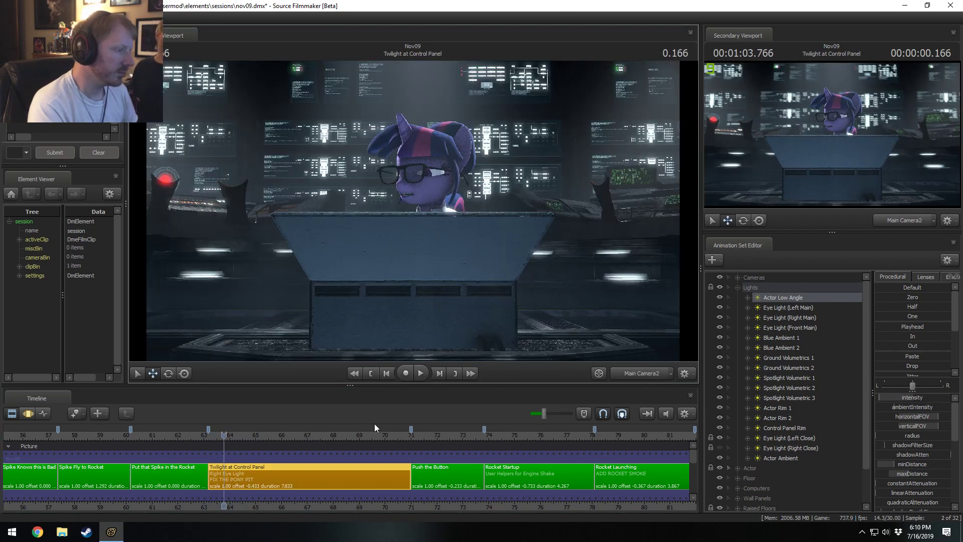
pyautogui.moveTo(302, 435); pyautogui.dragTo(308, 436)
pyautogui.press('space')
pyautogui.press('space')
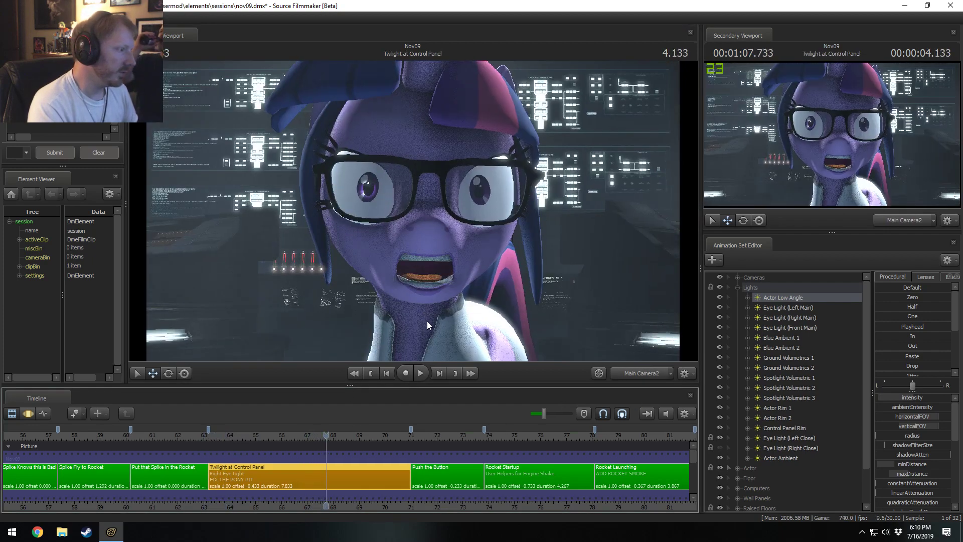
pyautogui.click(215, 435)
pyautogui.press('space')
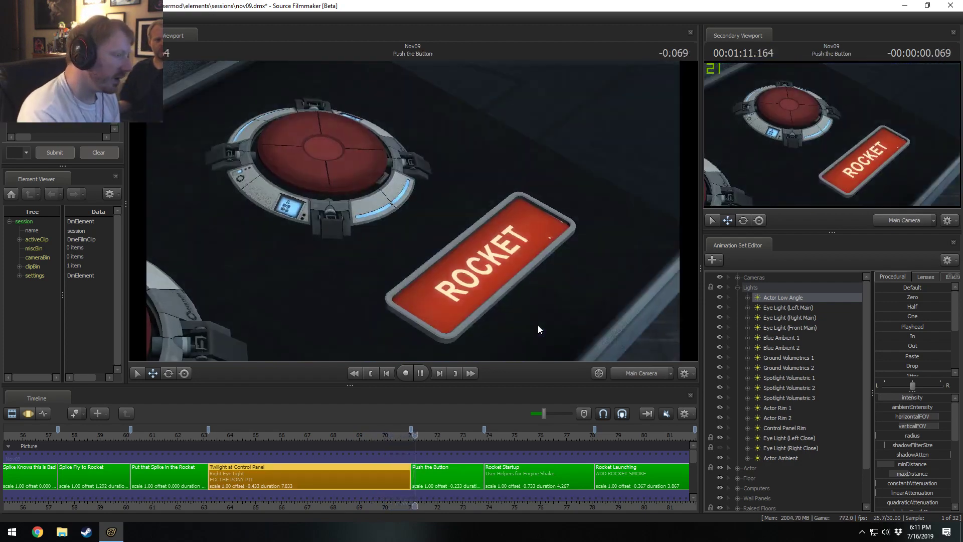
pyautogui.press('space')
pyautogui.moveTo(415, 436); pyautogui.dragTo(396, 436)
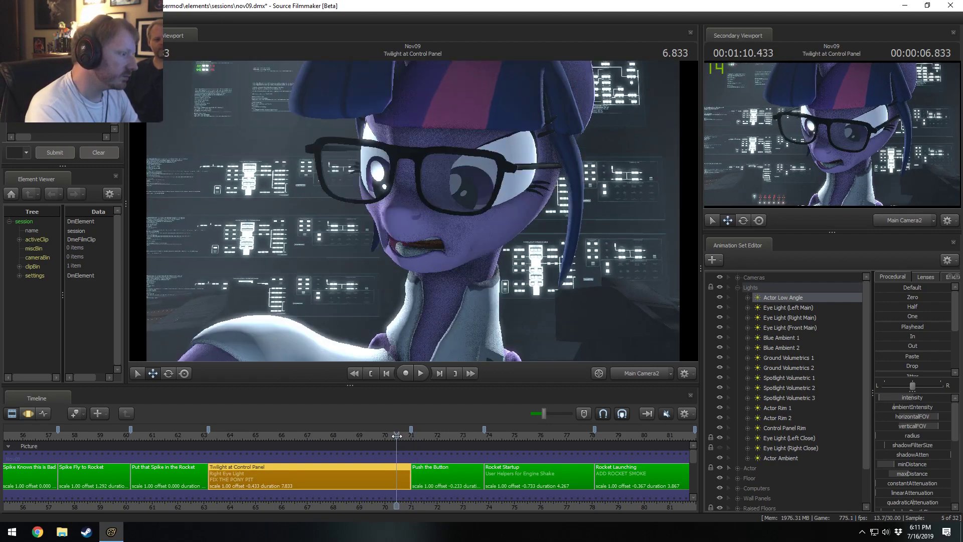
# Frame the right shoulder in the Work Camera and set a short ramped time selection around shot time 6.866
pyautogui.keyDown('ctrl'); pyautogui.click(639, 372); pyautogui.keyUp('ctrl')
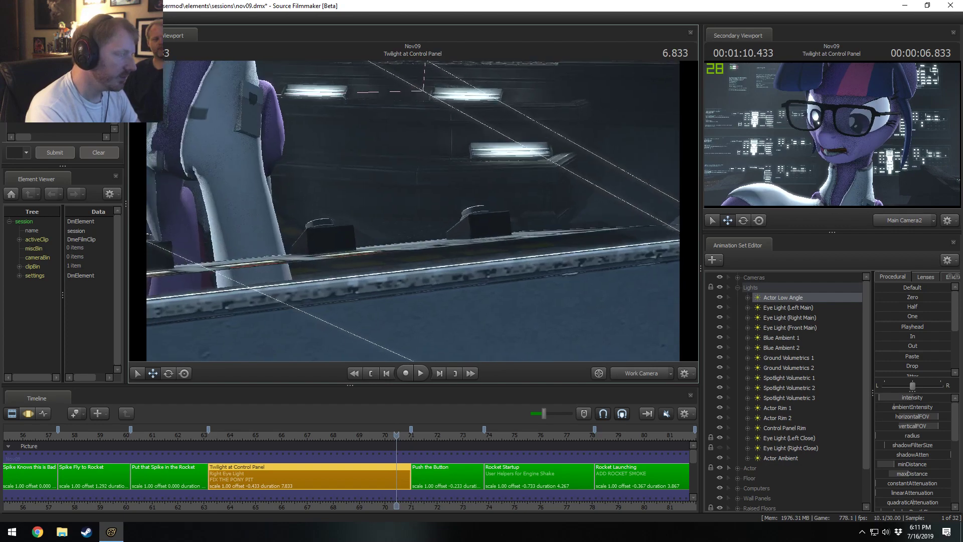
pyautogui.moveTo(412, 211); pyautogui.dragTo(441, 206)
pyautogui.press('s')
pyautogui.scroll(6, 395, 462)
pyautogui.press('F3')
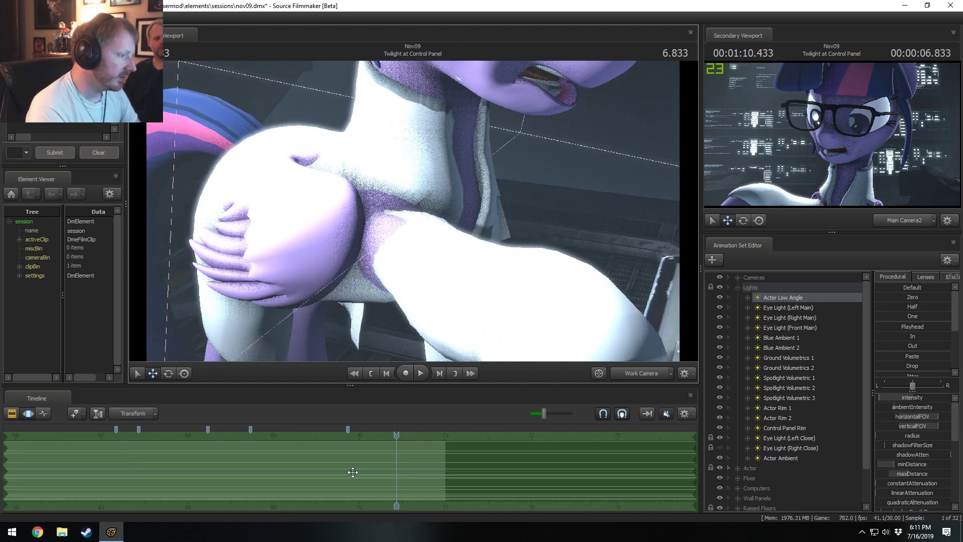
pyautogui.moveTo(352, 471); pyautogui.dragTo(399, 463)
pyautogui.keyDown('shift'); pyautogui.scroll(-4, 400, 475); pyautogui.keyUp('shift')
pyautogui.keyDown('shift'); pyautogui.scroll(4, 400, 474); pyautogui.keyUp('shift')
pyautogui.moveTo(436, 263); pyautogui.dragTo(651, 327)
pyautogui.scroll(-2, 781, 389)
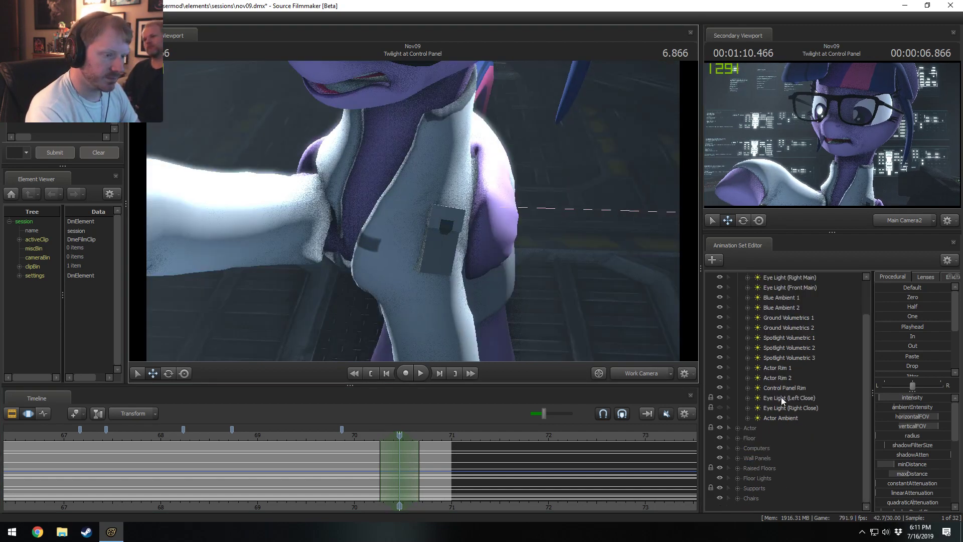
# Try to shift Twilight Sparkle's RightShoulder at shot time 6.866, and undo the move
pyautogui.click(738, 428)
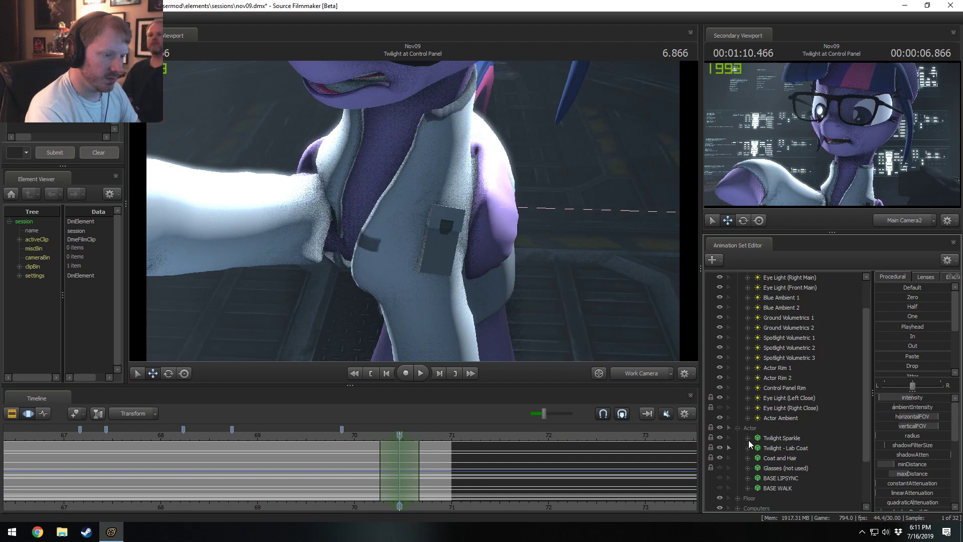
pyautogui.click(748, 439)
pyautogui.scroll(-4, 764, 474)
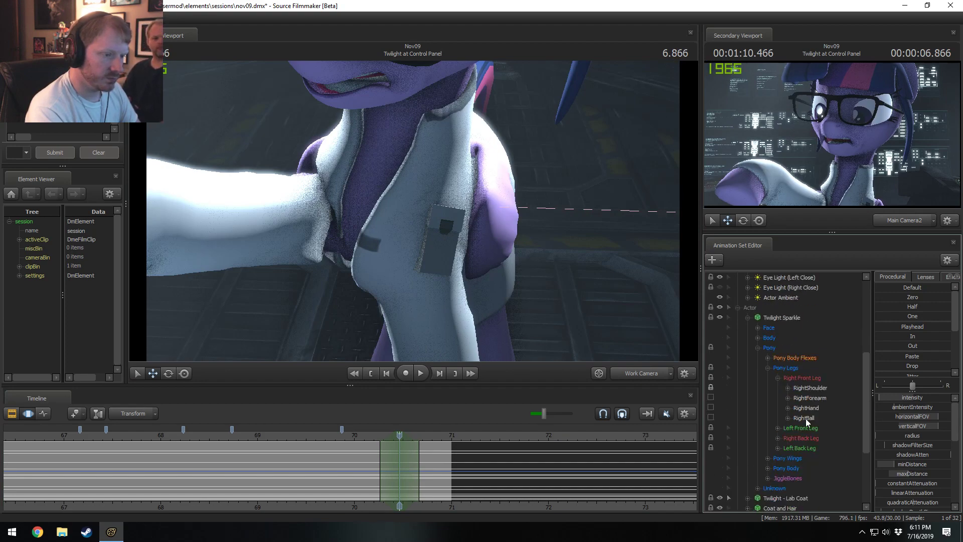
pyautogui.click(812, 387)
pyautogui.keyDown('alt'); pyautogui.moveTo(406, 258); pyautogui.dragTo(331, 231); pyautogui.keyUp('alt')
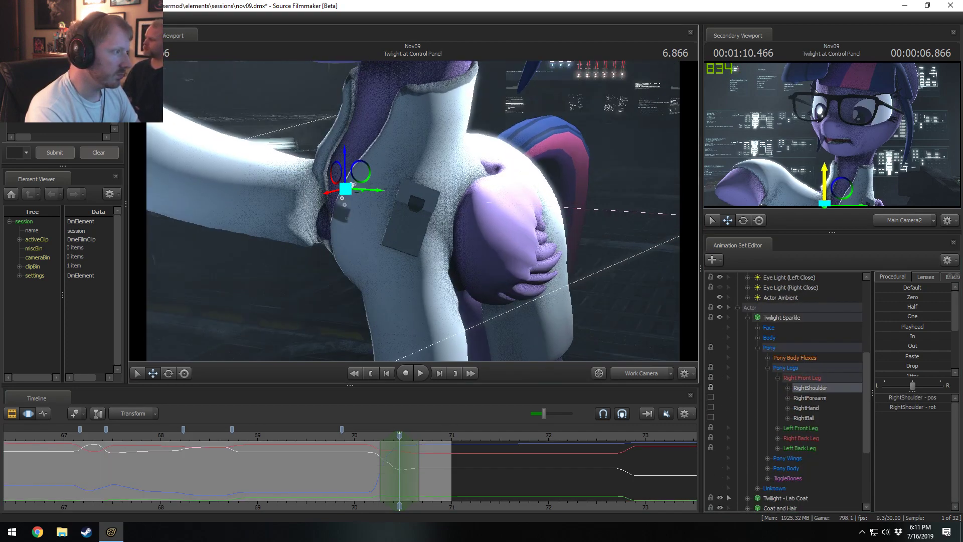
pyautogui.moveTo(366, 178); pyautogui.dragTo(362, 173)
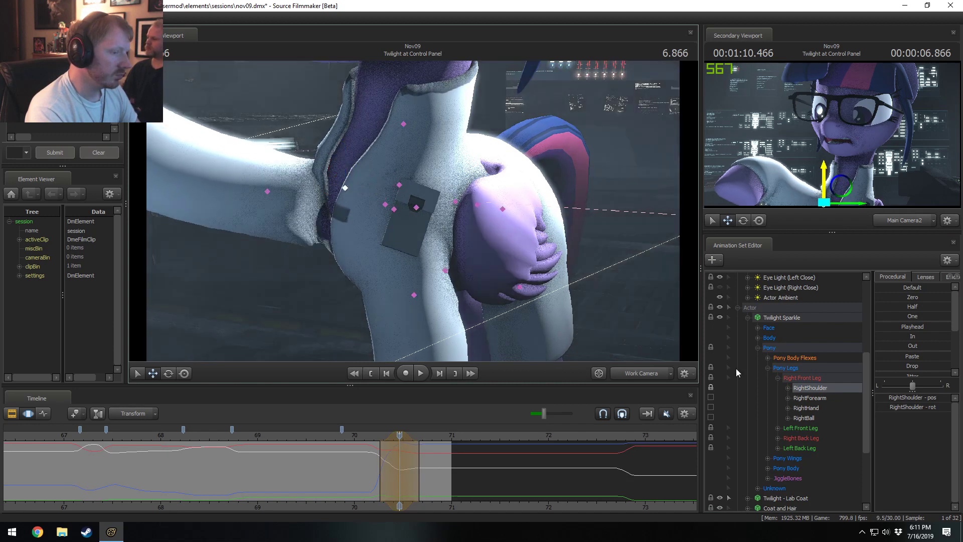
pyautogui.hotkey('ctrl', 'z')
# Reposition the RightShoulder of Twilight - Lab Coat at shot time 6.866 so the sleeve fits the extended arm
pyautogui.click(747, 318)
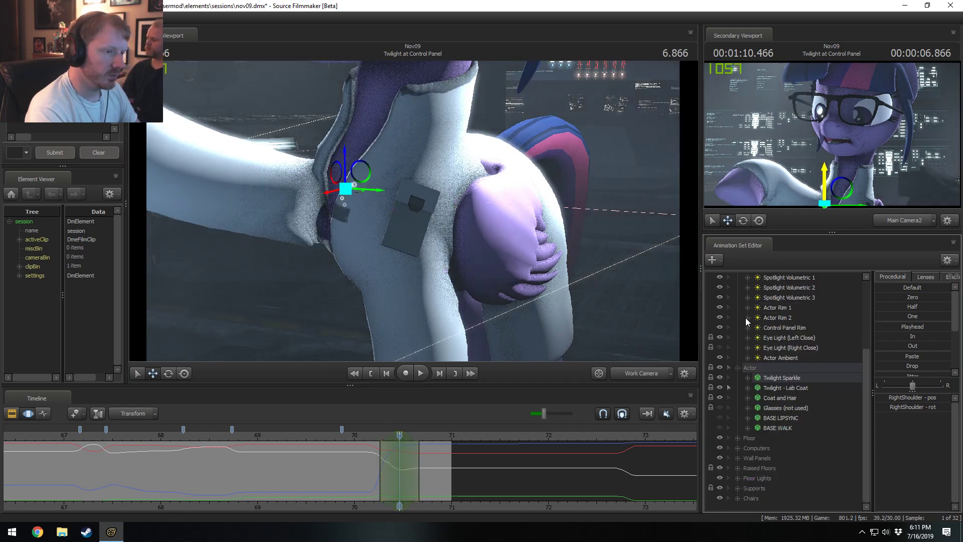
pyautogui.click(747, 388)
pyautogui.click(809, 438)
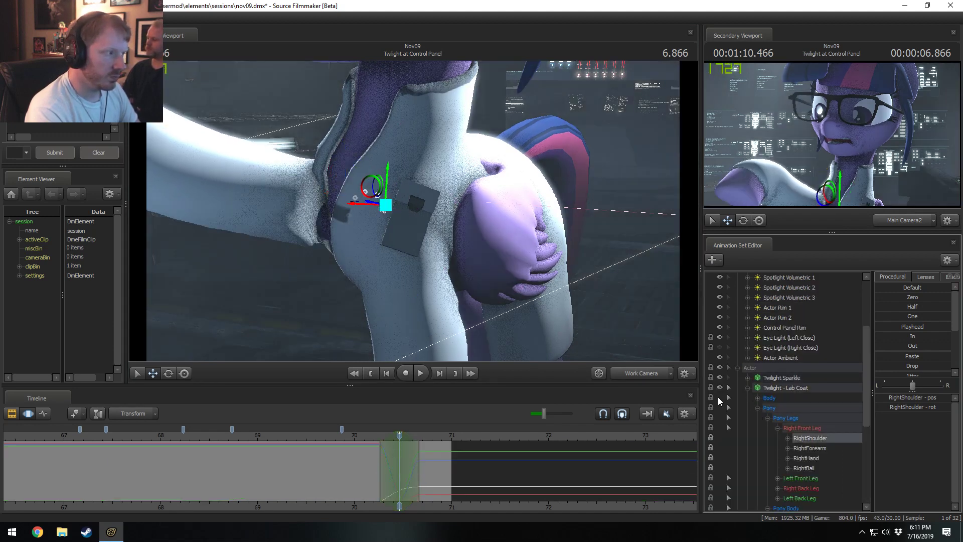
pyautogui.keyDown('alt'); pyautogui.moveTo(414, 211); pyautogui.dragTo(476, 214); pyautogui.keyUp('alt')
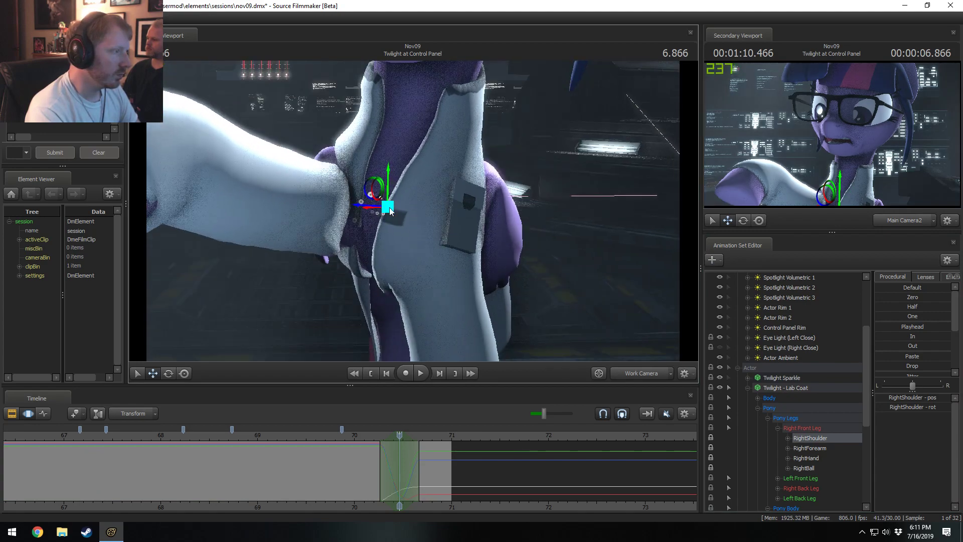
pyautogui.keyDown('alt'); pyautogui.moveTo(390, 209); pyautogui.dragTo(402, 224); pyautogui.keyUp('alt')
pyautogui.moveTo(389, 177); pyautogui.dragTo(388, 171)
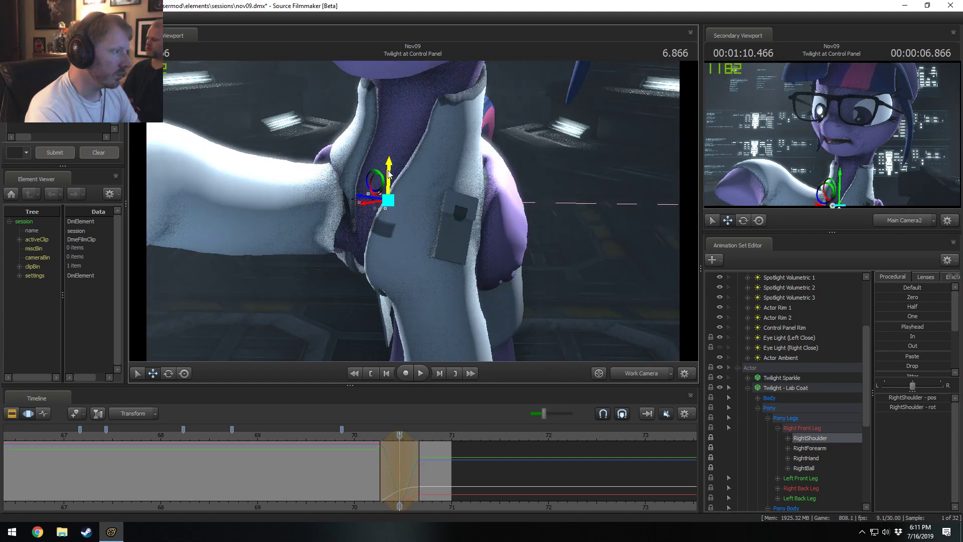
pyautogui.press('e')
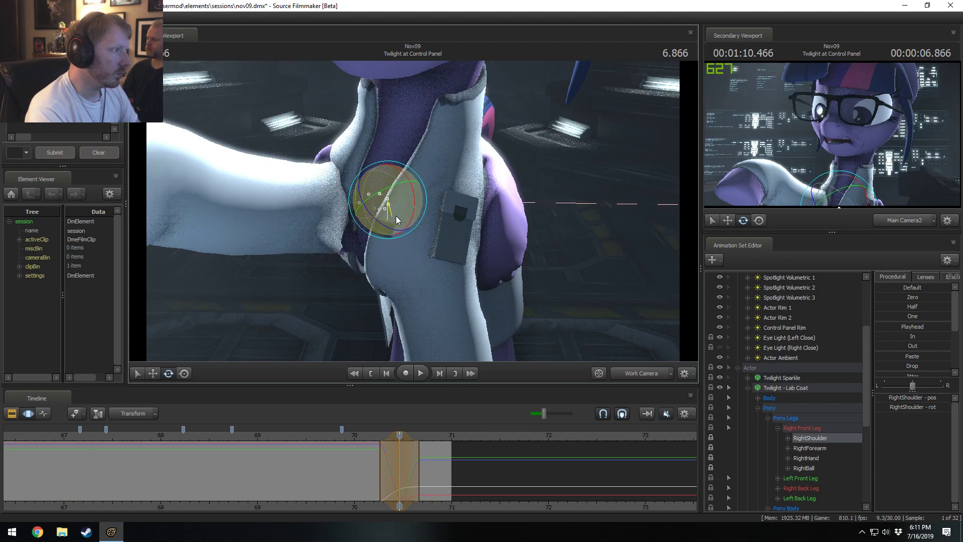
pyautogui.press('w')
pyautogui.keyDown('alt'); pyautogui.moveTo(394, 214); pyautogui.dragTo(383, 163); pyautogui.keyUp('alt')
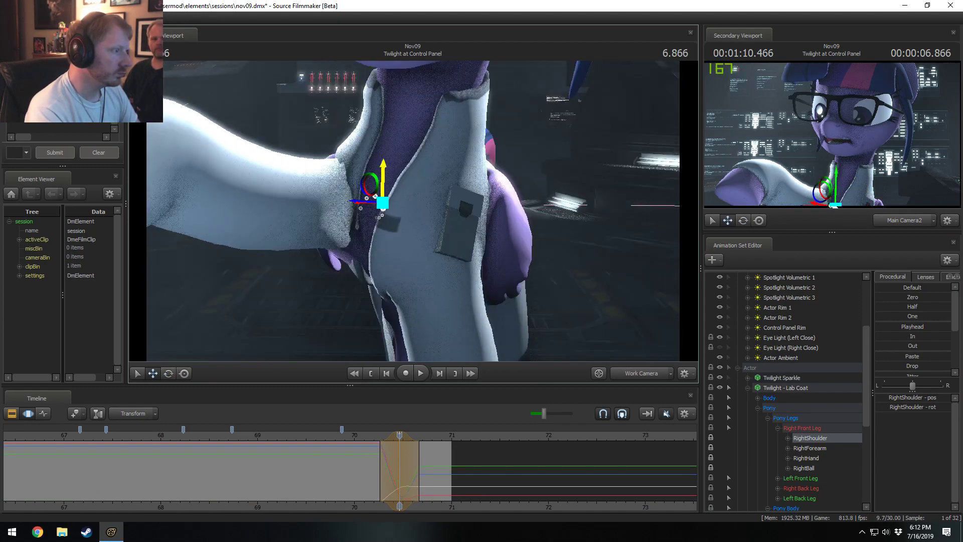
# Review the arm-raising motion through Main Camera2 by playing the end of the shot in the Clip Editor
pyautogui.click(646, 373)
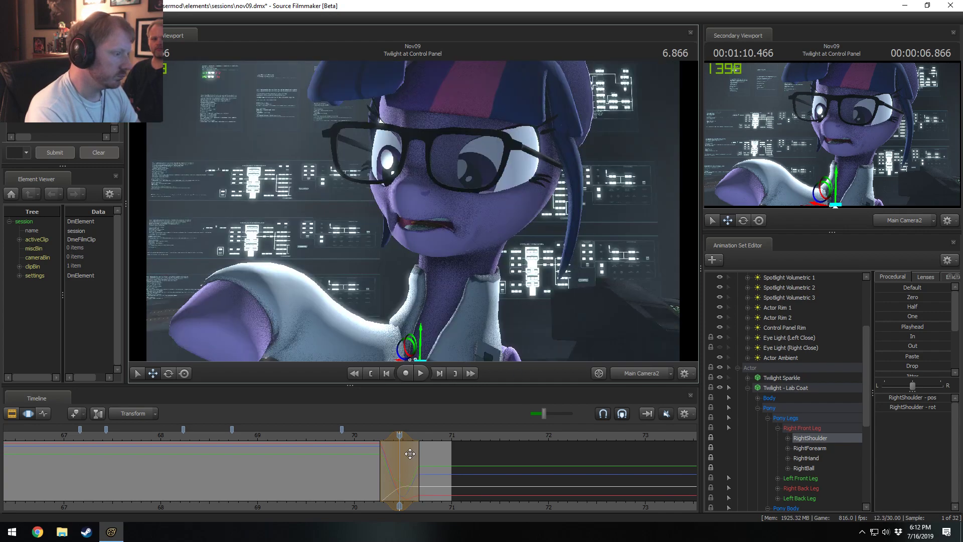
pyautogui.moveTo(400, 462)
pyautogui.mouseDown()
pyautogui.moveTo(387, 461)
pyautogui.moveTo(428, 467)
pyautogui.moveTo(381, 464)
pyautogui.moveTo(408, 465)
pyautogui.moveTo(399, 466)
pyautogui.mouseUp()
pyautogui.press('F2')
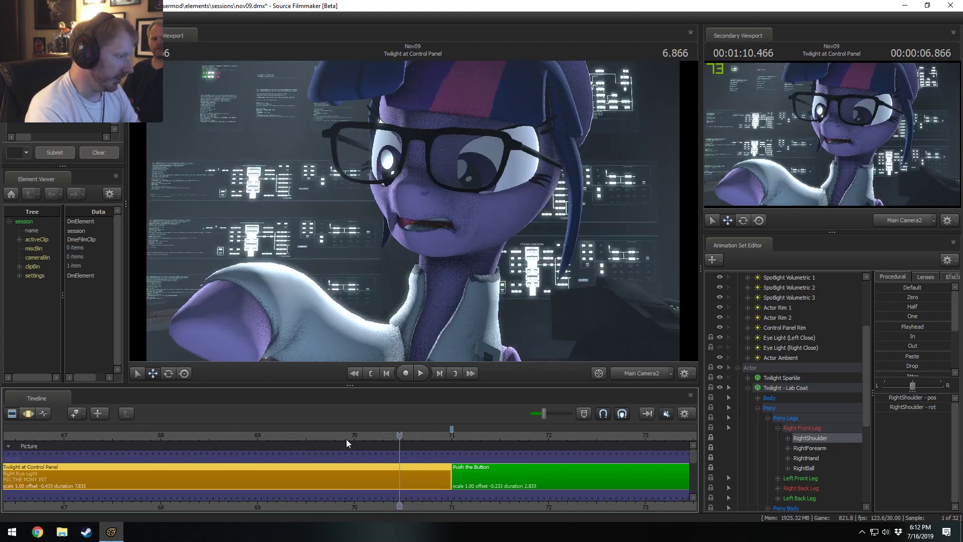
pyautogui.click(347, 438)
pyautogui.press('space')
pyautogui.press('space')
pyautogui.scroll(-3, 357, 438)
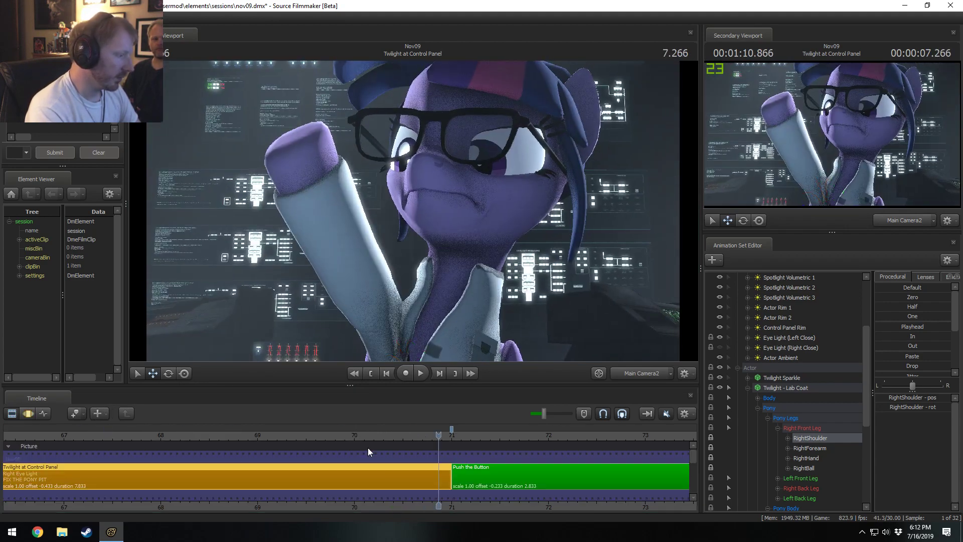
# Remove the "FIX THE PONY PIT" line from the "Twilight at Control Panel" clip text, keeping "Right Eye Light"
pyautogui.rightClick(204, 474)
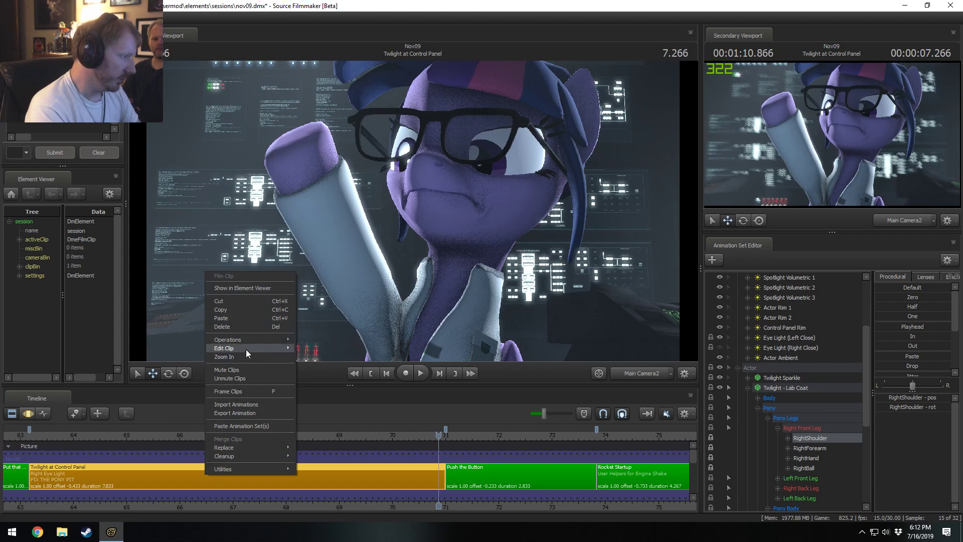
pyautogui.moveTo(246, 348)
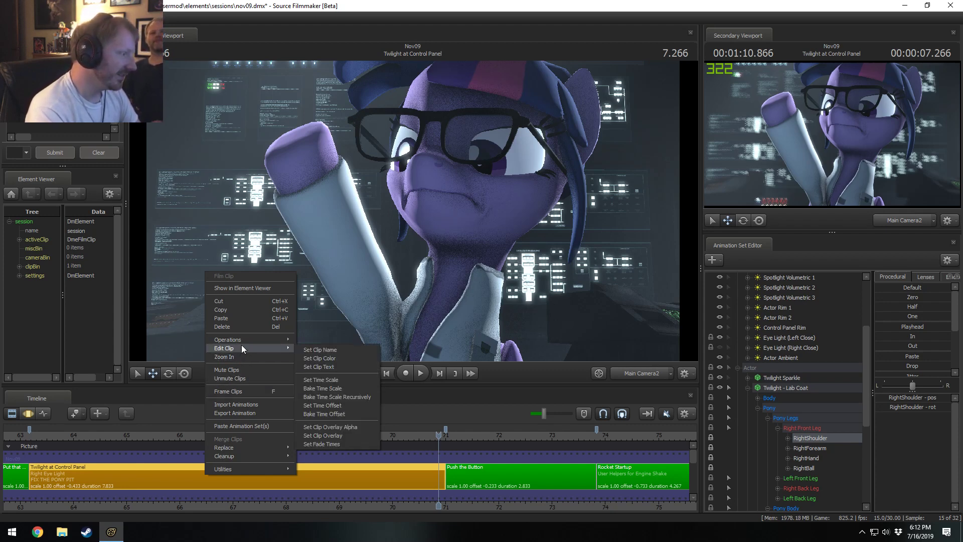
pyautogui.click(326, 366)
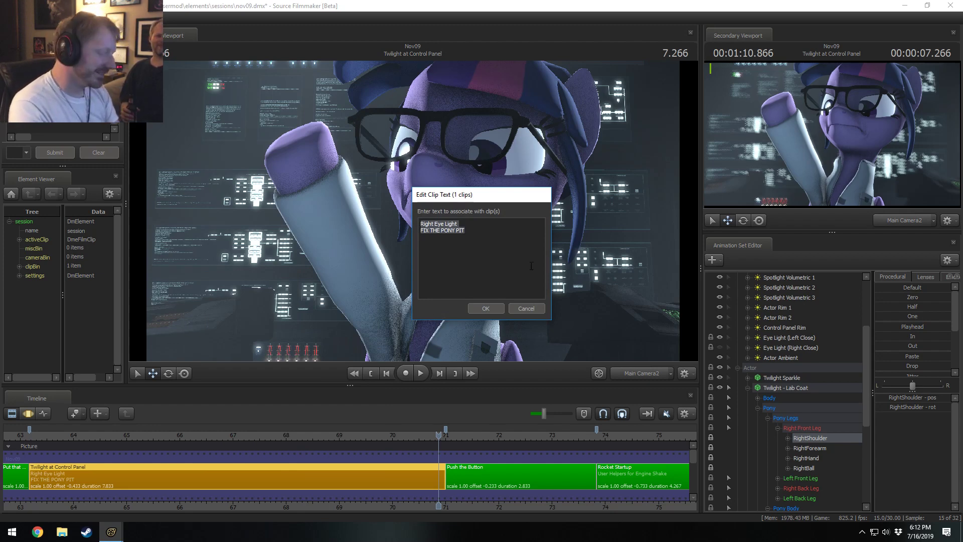
pyautogui.click(486, 248)
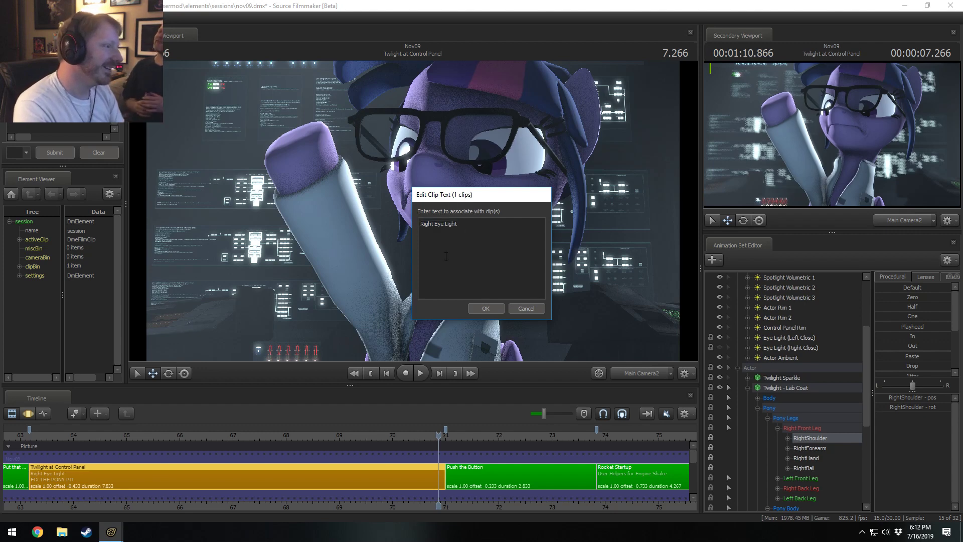
pyautogui.click(485, 308)
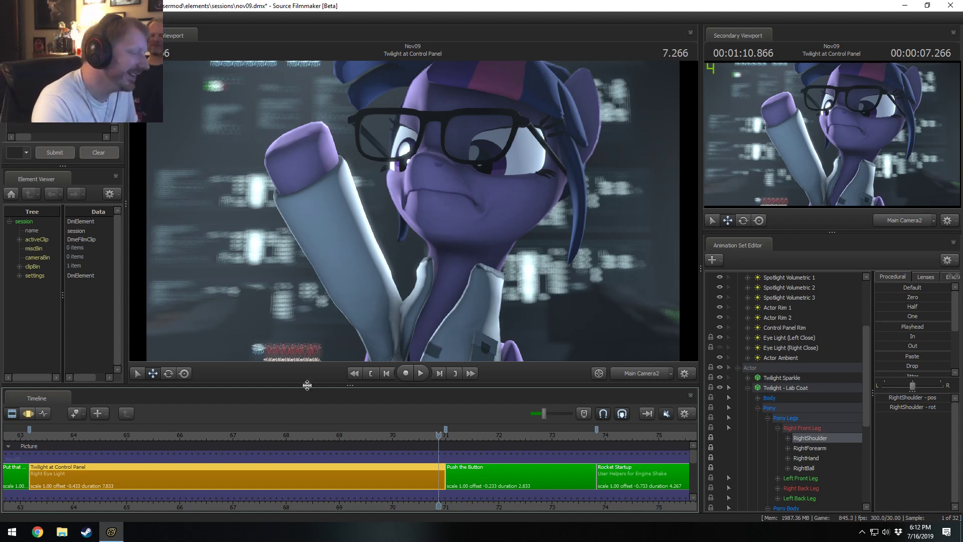
# Scrub through the "Twilight at Control Panel" shot in Main Camera2 to inspect the coat and lighting
pyautogui.scroll(-2, 357, 461)
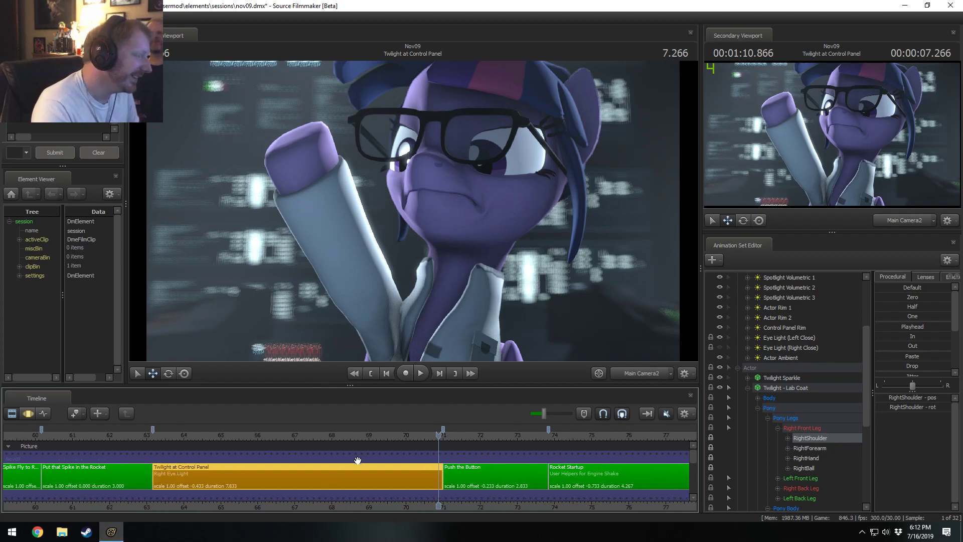
pyautogui.click(362, 432)
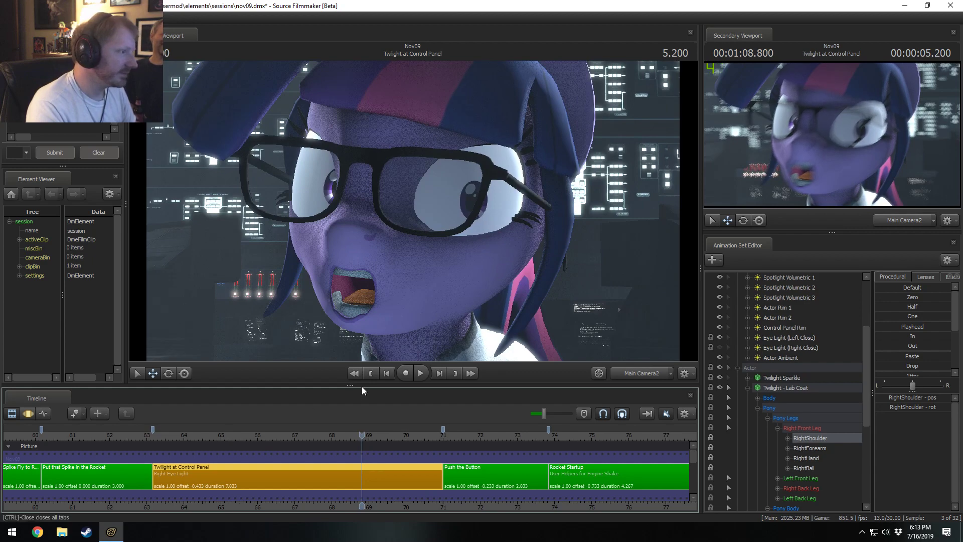
pyautogui.click(160, 434)
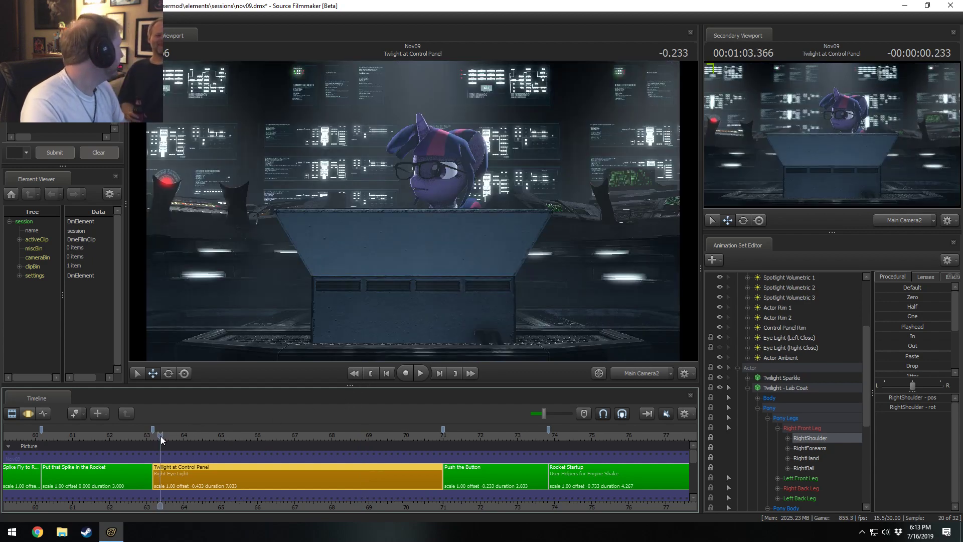
pyautogui.moveTo(160, 435); pyautogui.dragTo(261, 433)
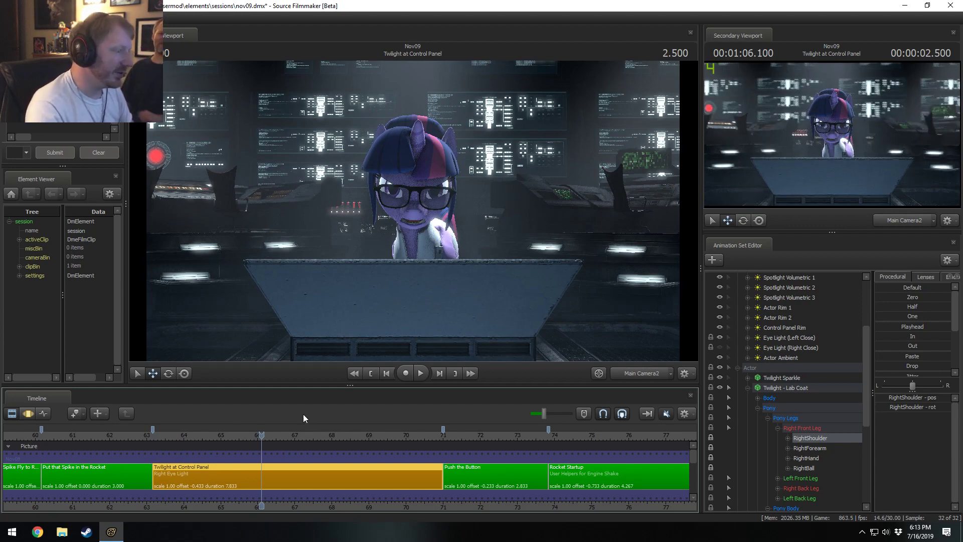
pyautogui.moveTo(296, 434); pyautogui.dragTo(257, 436)
pyautogui.moveTo(211, 440); pyautogui.dragTo(222, 445)
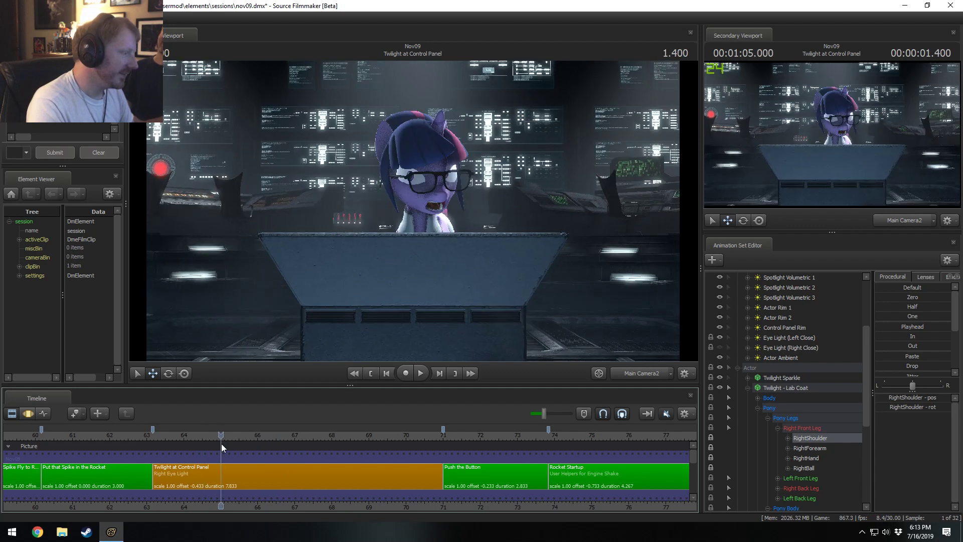
# Play "Twilight at Control Panel" through Main Camera2 and return to shot time -0.266 to inspect the opening lighting
pyautogui.press('F3')
pyautogui.press('space')
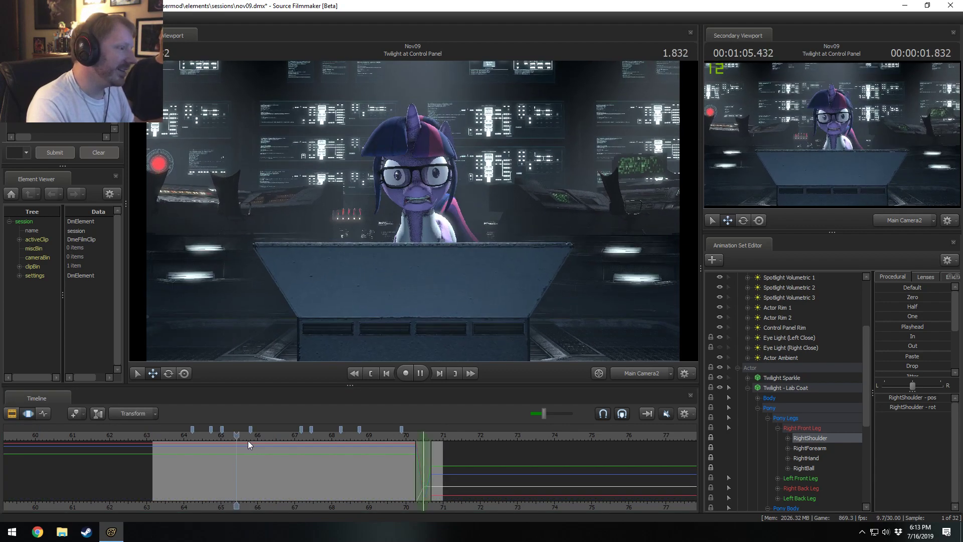
pyautogui.press('space')
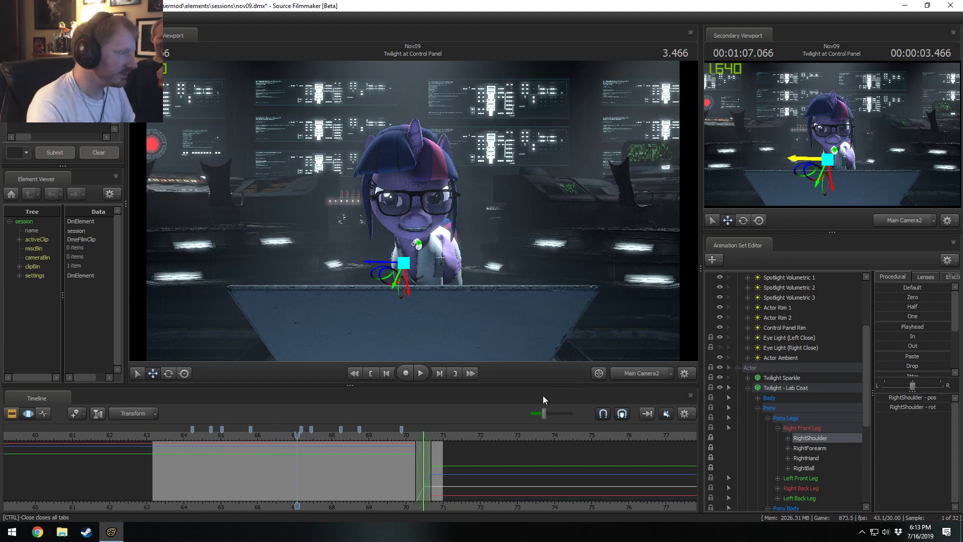
pyautogui.moveTo(209, 435); pyautogui.dragTo(148, 454)
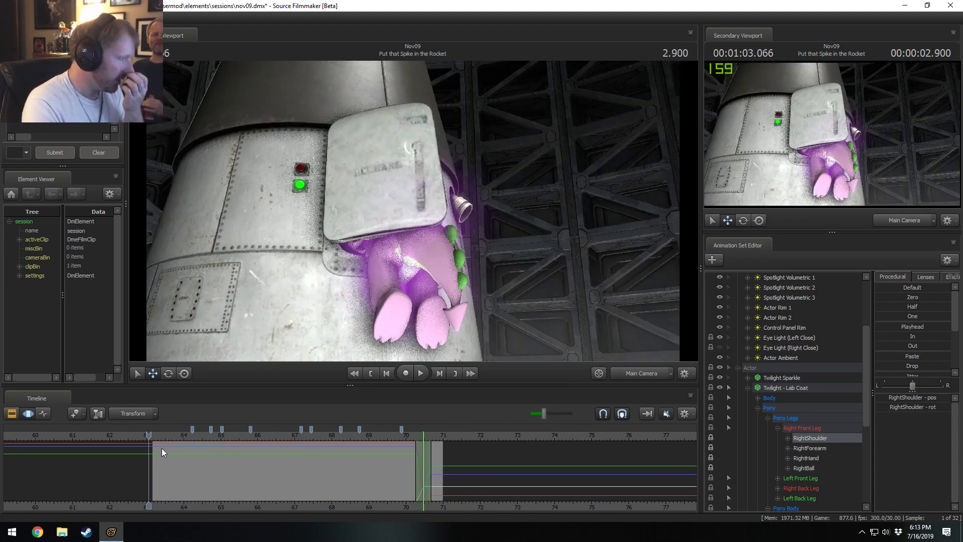
pyautogui.click(159, 438)
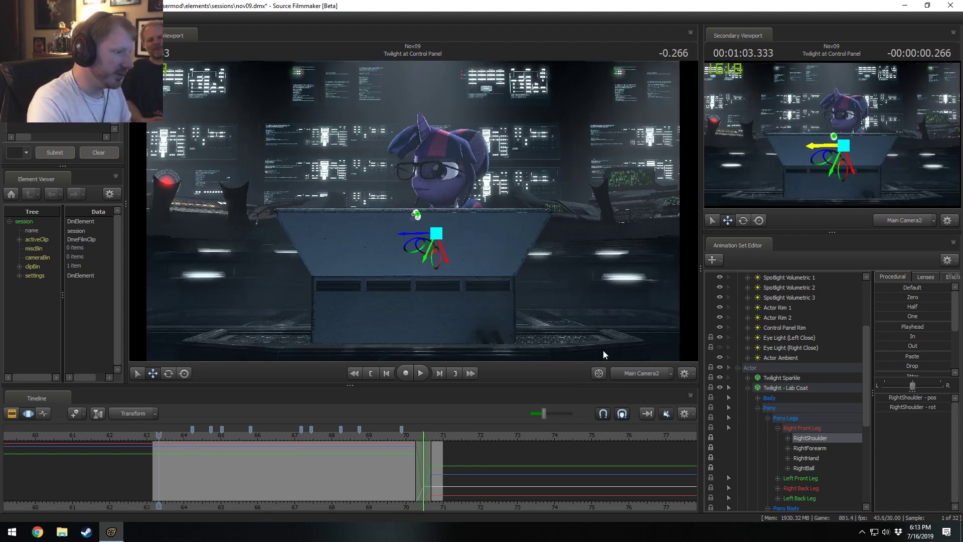
# Find the Actor Low Angle light among the shot's lights and view the scene through it in the primary viewport
pyautogui.scroll(-2, 826, 442)
pyautogui.scroll(-2, 827, 442)
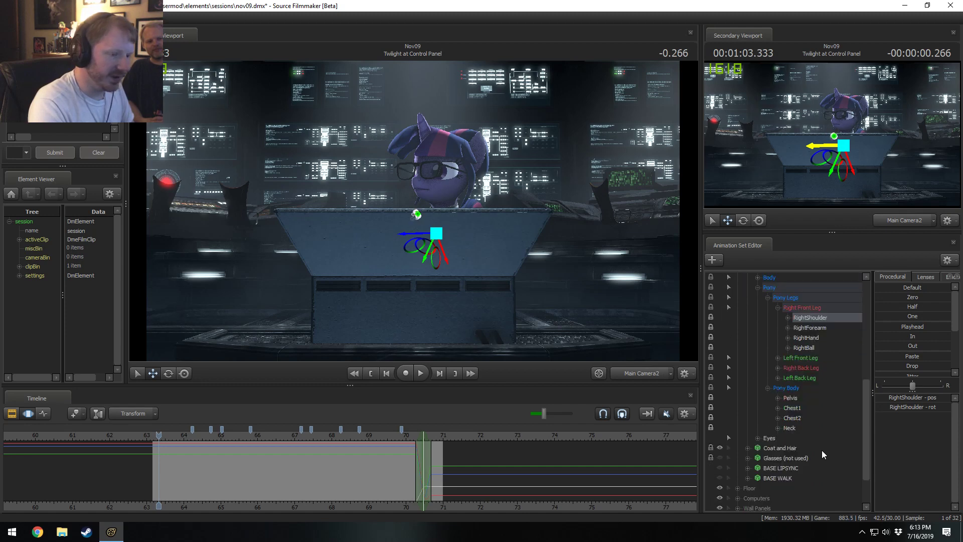
pyautogui.scroll(3, 805, 339)
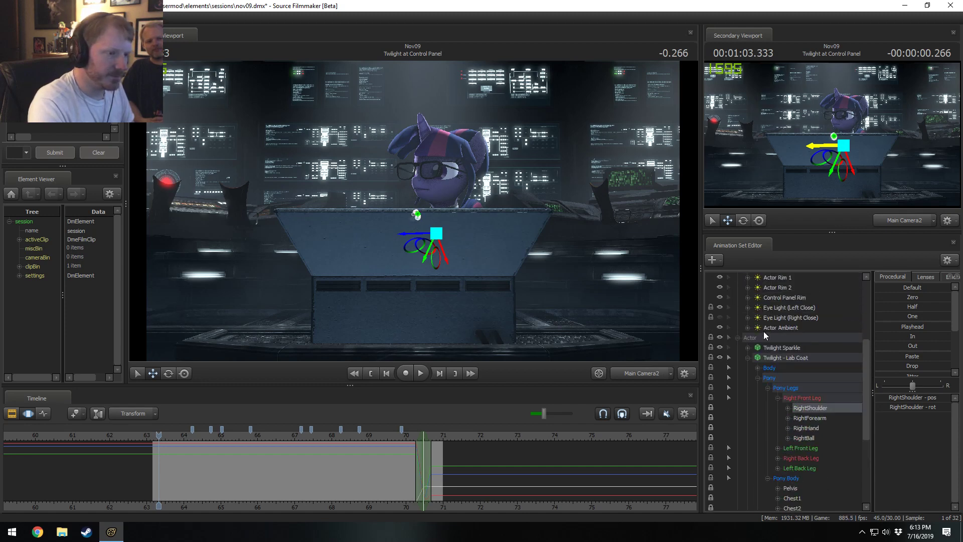
pyautogui.scroll(5, 769, 332)
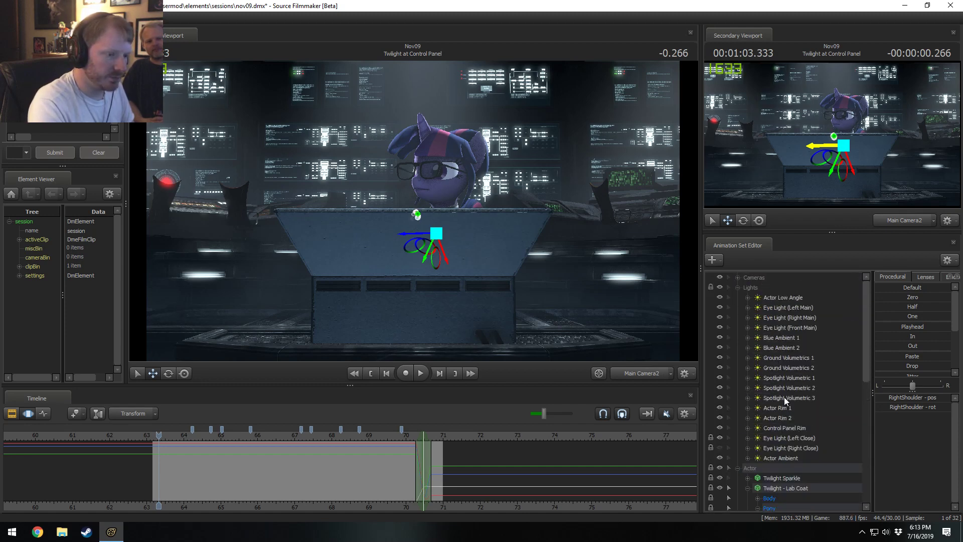
pyautogui.doubleClick(784, 298)
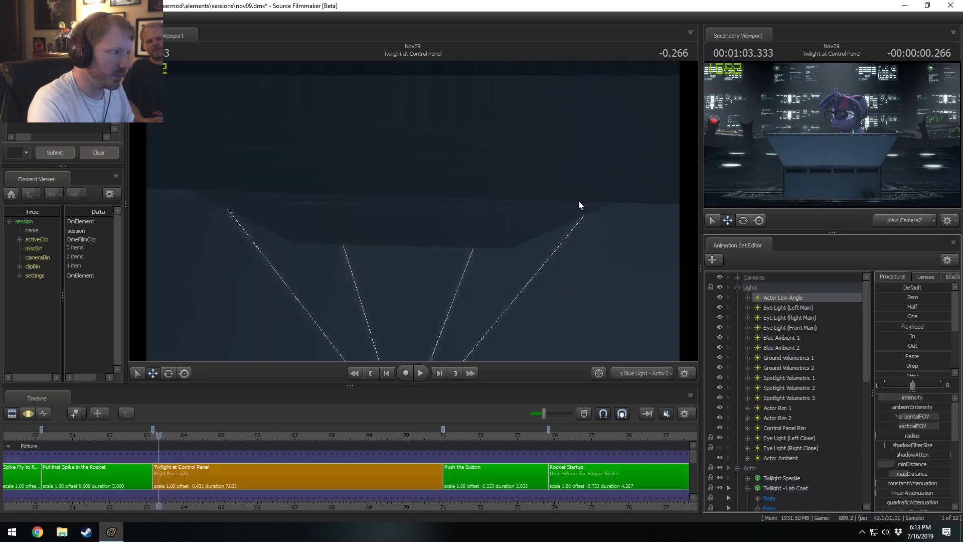
# Compare the Actor Low Angle lighting between the Motion Editor and Clip Editor, checking its maxDistance at shot time -0.100
pyautogui.press('F3')
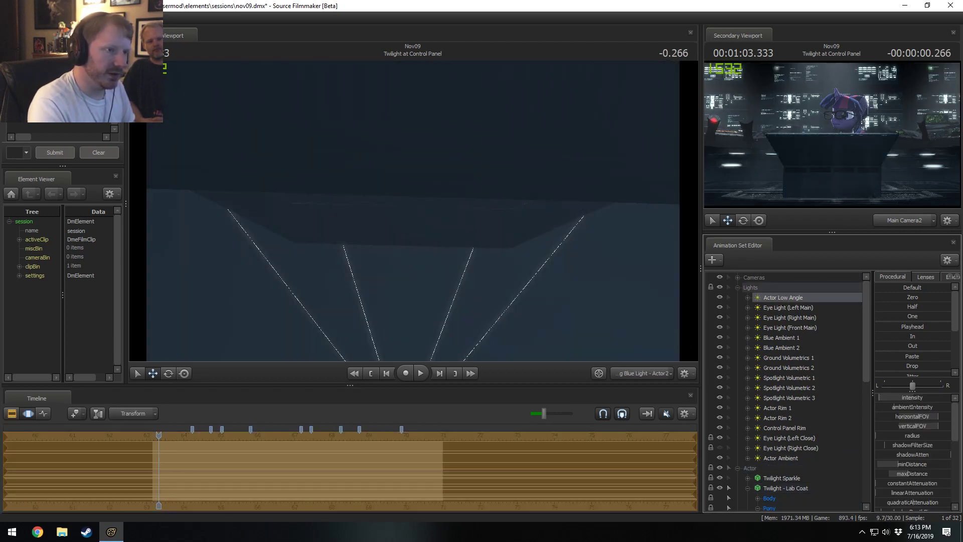
pyautogui.press('F2')
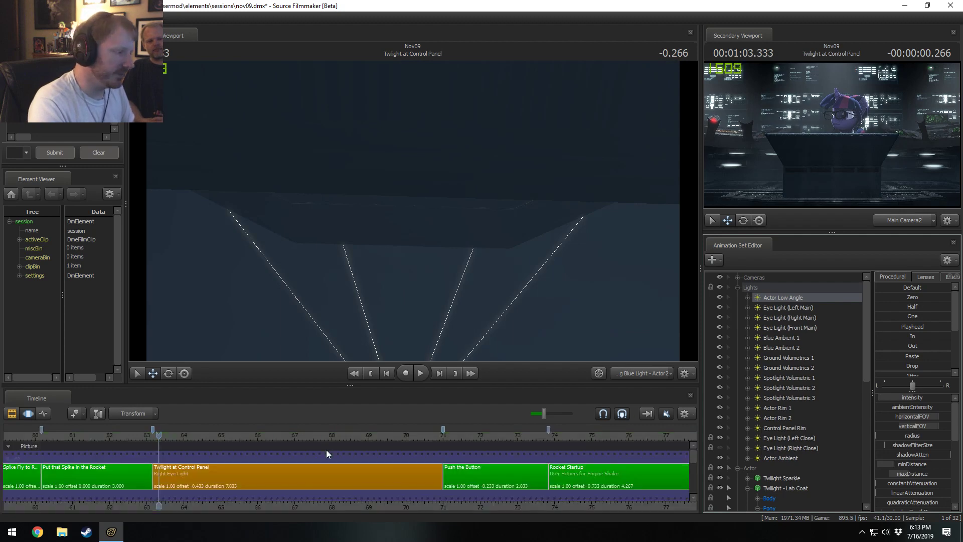
pyautogui.press('F3')
pyautogui.press('F2')
pyautogui.moveTo(158, 435); pyautogui.dragTo(166, 435)
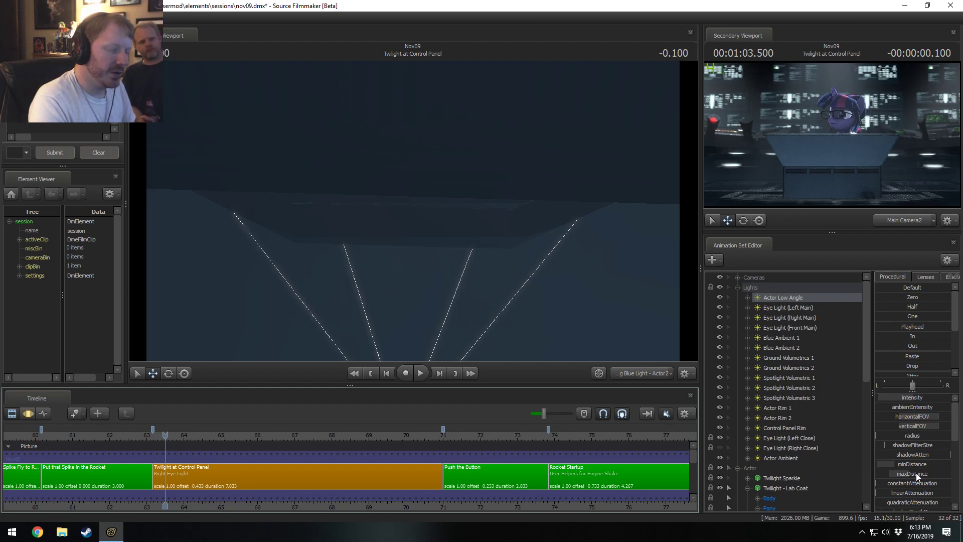
pyautogui.moveTo(916, 472); pyautogui.dragTo(917, 473)
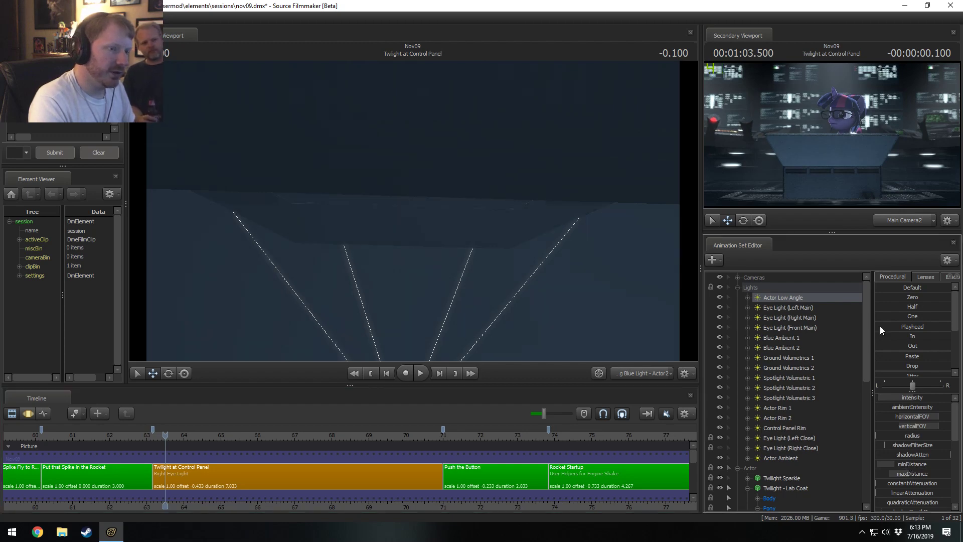
# Enable the light frustum for Actor Low Angle and frame it beside Twilight with the Work Camera
pyautogui.moveTo(622, 348)
pyautogui.mouseDown()
pyautogui.moveTo(622, 331)
pyautogui.moveTo(622, 349)
pyautogui.mouseUp()
pyautogui.press('s')
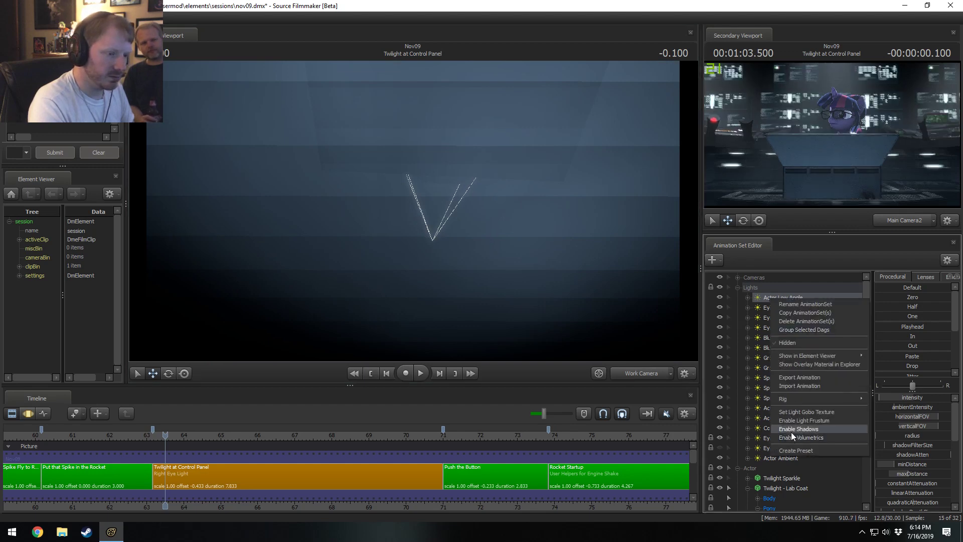
pyautogui.moveTo(460, 297); pyautogui.dragTo(460, 308)
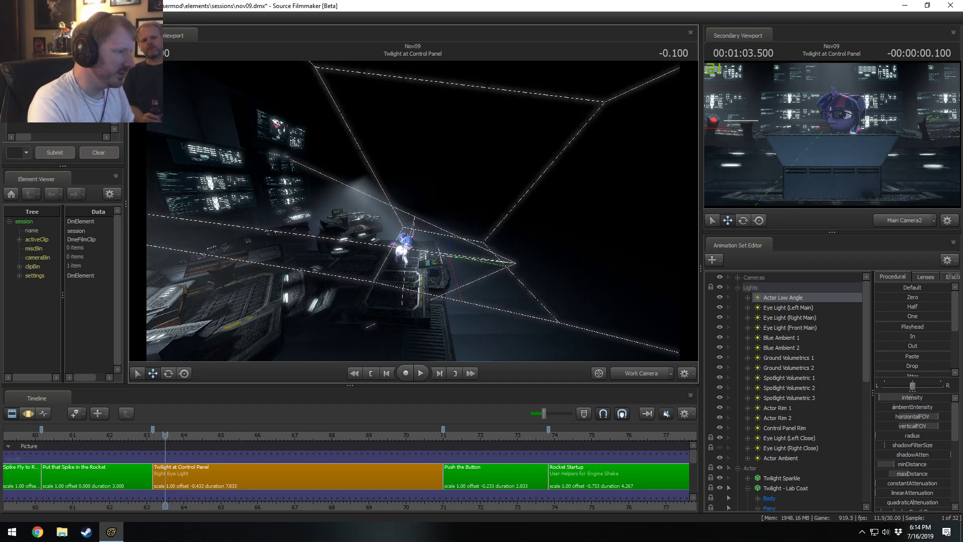
pyautogui.keyDown('alt'); pyautogui.moveTo(427, 152); pyautogui.dragTo(513, 325); pyautogui.keyUp('alt')
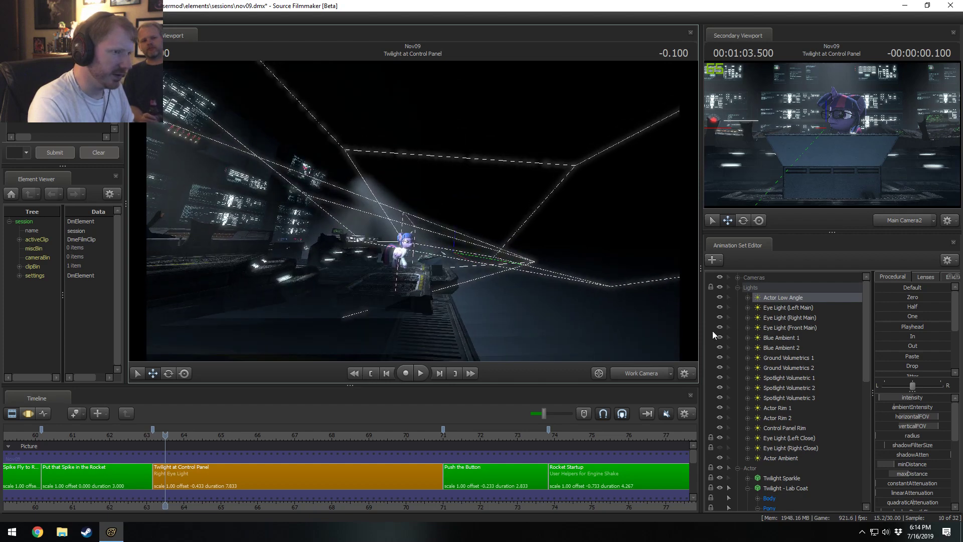
pyautogui.keyDown('alt'); pyautogui.moveTo(517, 270); pyautogui.dragTo(496, 273); pyautogui.keyUp('alt')
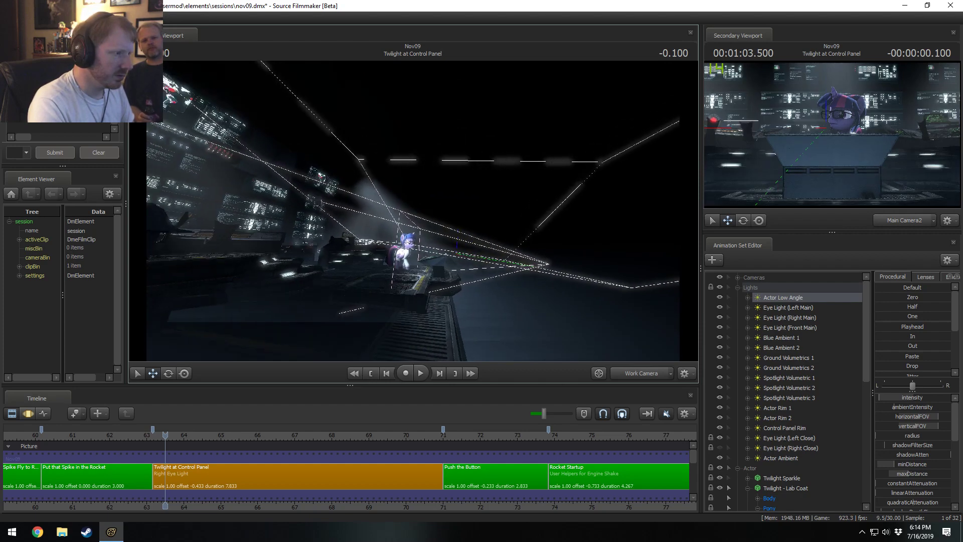
pyautogui.moveTo(562, 281)
pyautogui.keyDown('alt'); pyautogui.mouseDown()
pyautogui.moveTo(579, 265)
pyautogui.moveTo(574, 283)
pyautogui.mouseUp(); pyautogui.keyUp('alt')
# At shot time 1.666, rotate Actor Low Angle upward so its beam clears the control panel front, and narrow its field of view
pyautogui.press('F3')
pyautogui.press('s')
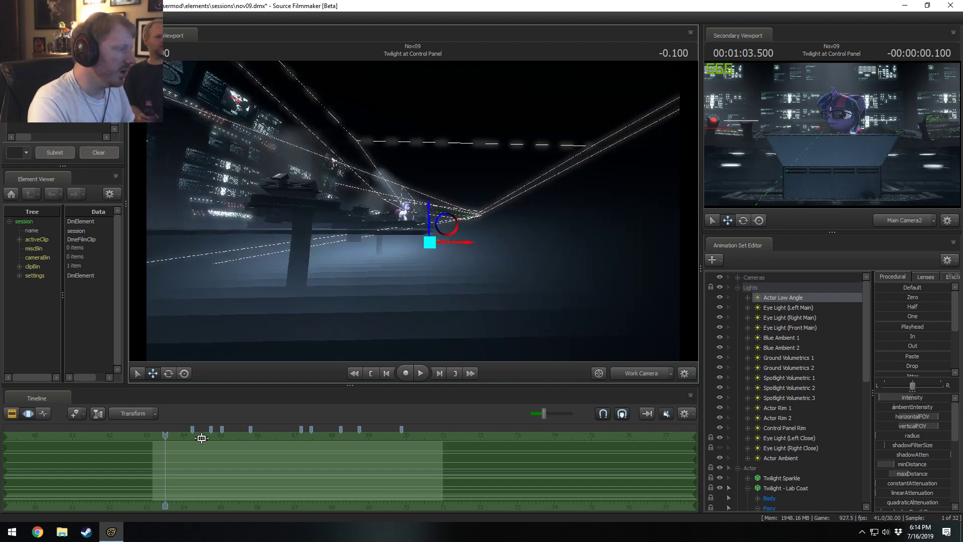
pyautogui.moveTo(167, 436); pyautogui.dragTo(232, 456)
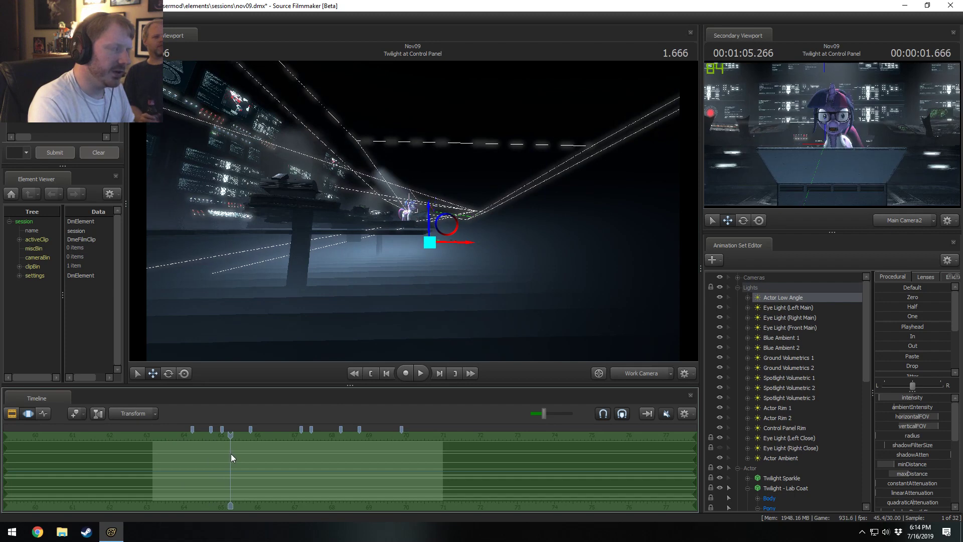
pyautogui.press('e')
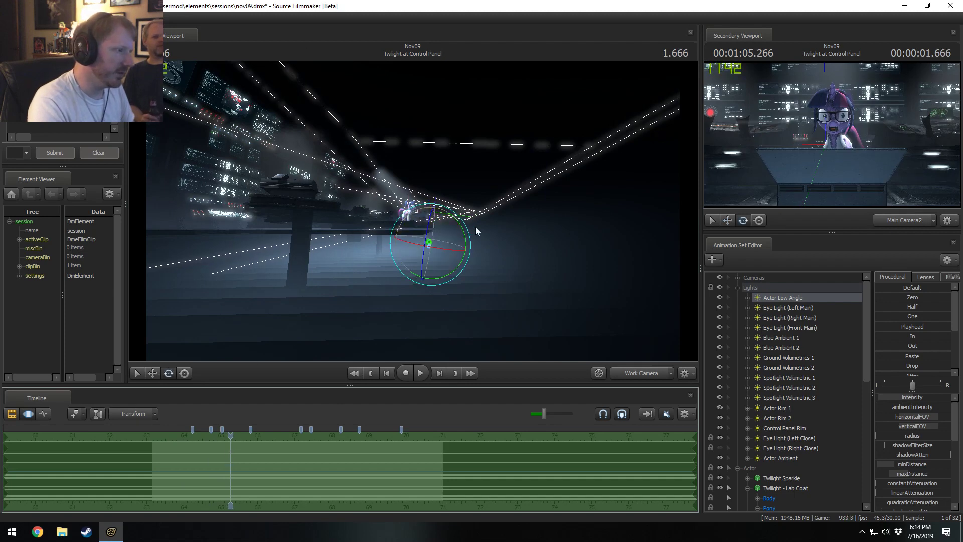
pyautogui.moveTo(469, 236)
pyautogui.mouseDown()
pyautogui.moveTo(449, 225)
pyautogui.moveTo(474, 231)
pyautogui.mouseUp()
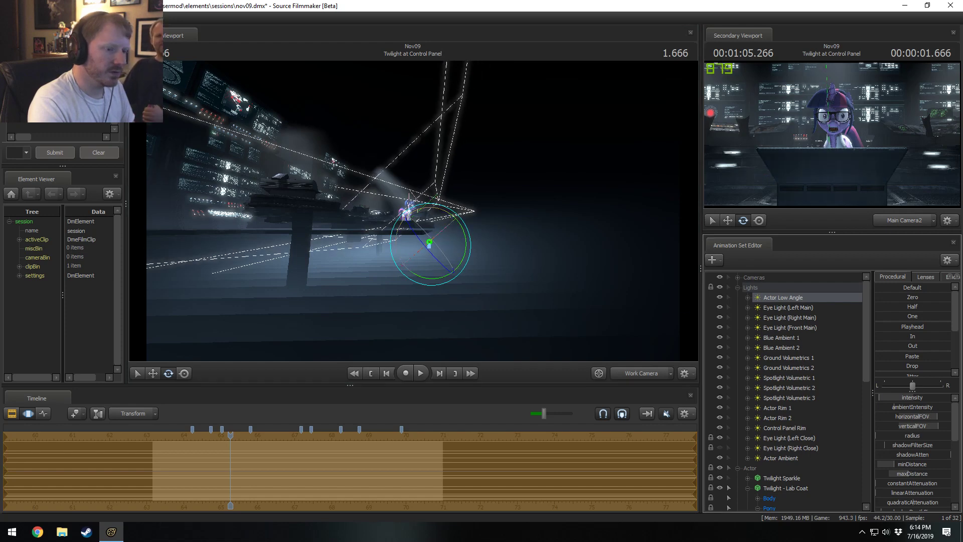
pyautogui.moveTo(937, 426); pyautogui.dragTo(922, 425)
# Undo and redo the Actor Low Angle changes at shot time 6.100 to compare the close-up lighting, and return to 1.666
pyautogui.moveTo(261, 440); pyautogui.dragTo(399, 473)
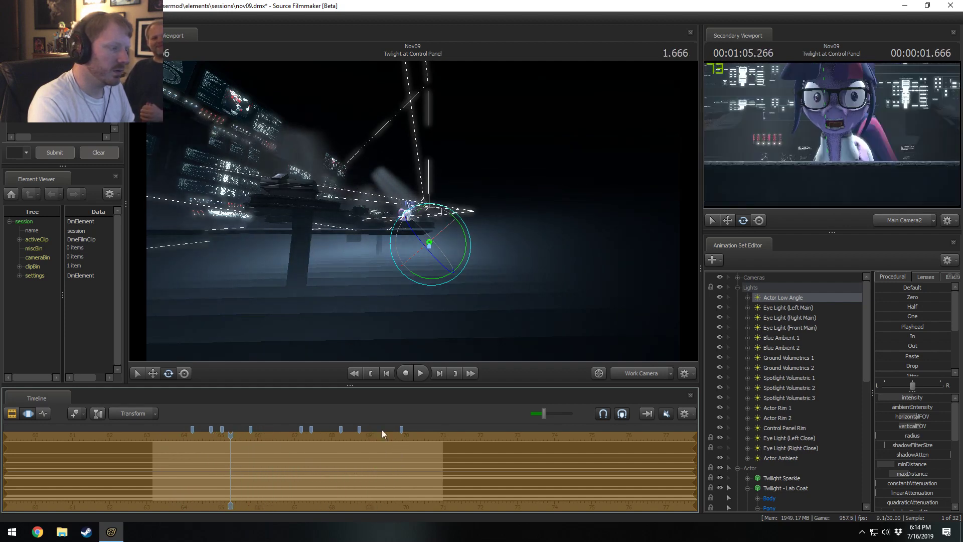
pyautogui.moveTo(234, 439); pyautogui.dragTo(398, 446)
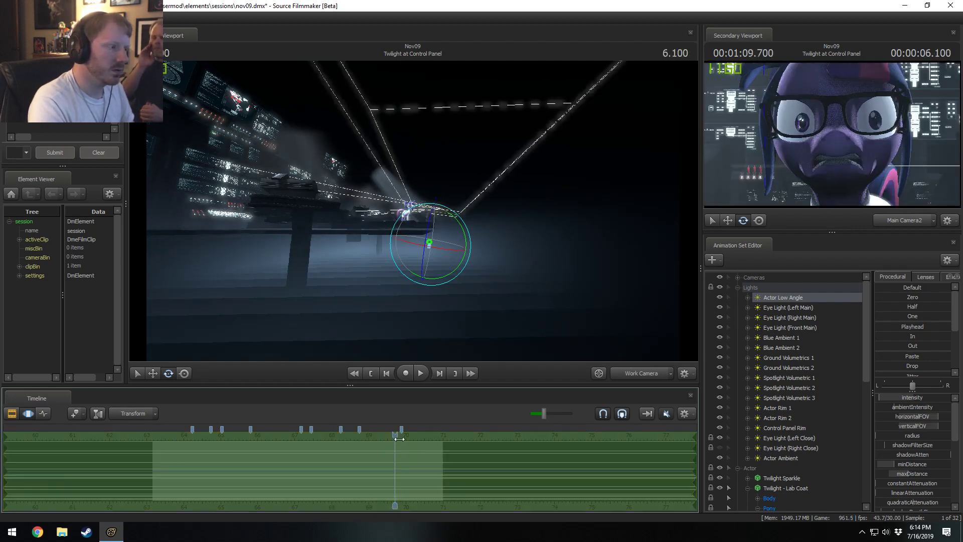
pyautogui.hotkey('ctrl', 'v')
pyautogui.hotkey('ctrl', 'z')
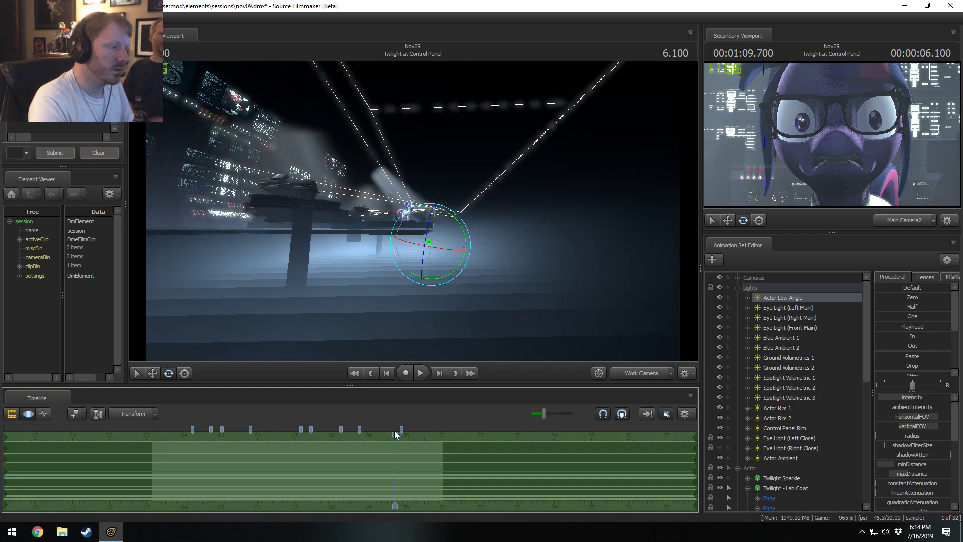
pyautogui.moveTo(395, 434); pyautogui.dragTo(398, 438)
pyautogui.hotkey('ctrl', 'y')
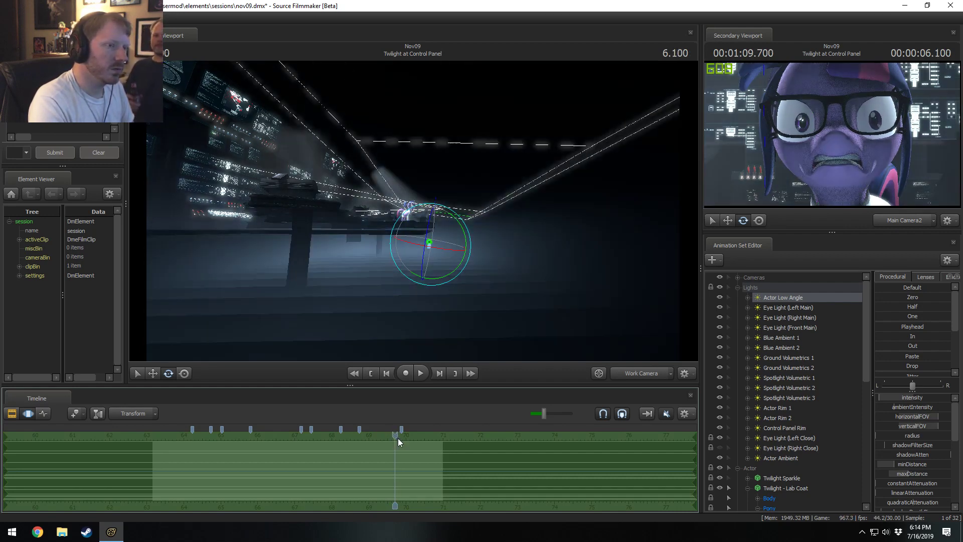
pyautogui.hotkey('ctrl', 'y')
pyautogui.moveTo(395, 435); pyautogui.dragTo(230, 435)
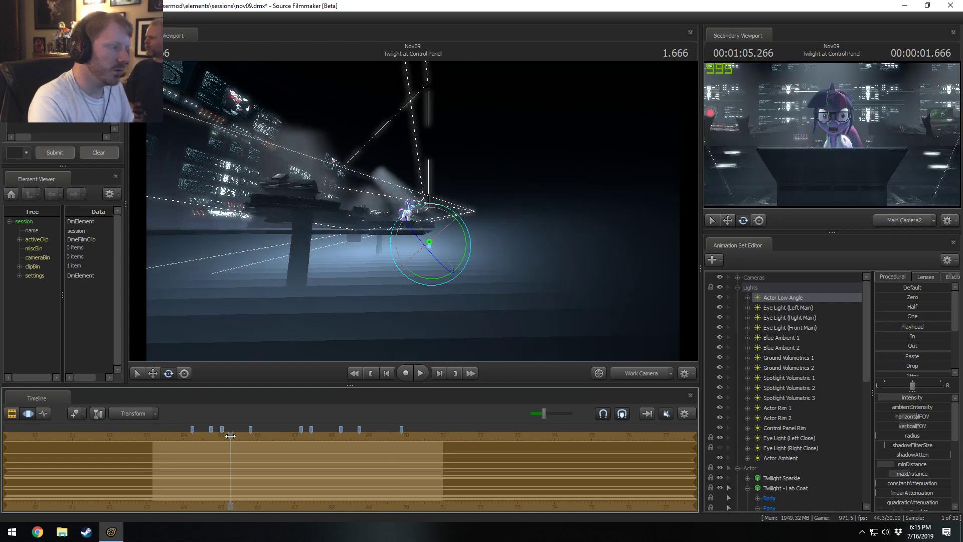
# Adjust the field of view of Actor Low Angle for Twilight's close-up at shot time 5.766
pyautogui.moveTo(230, 436); pyautogui.dragTo(382, 440)
pyautogui.keyDown('alt'); pyautogui.moveTo(414, 310); pyautogui.dragTo(482, 321); pyautogui.keyUp('alt')
pyautogui.moveTo(931, 418); pyautogui.dragTo(919, 424)
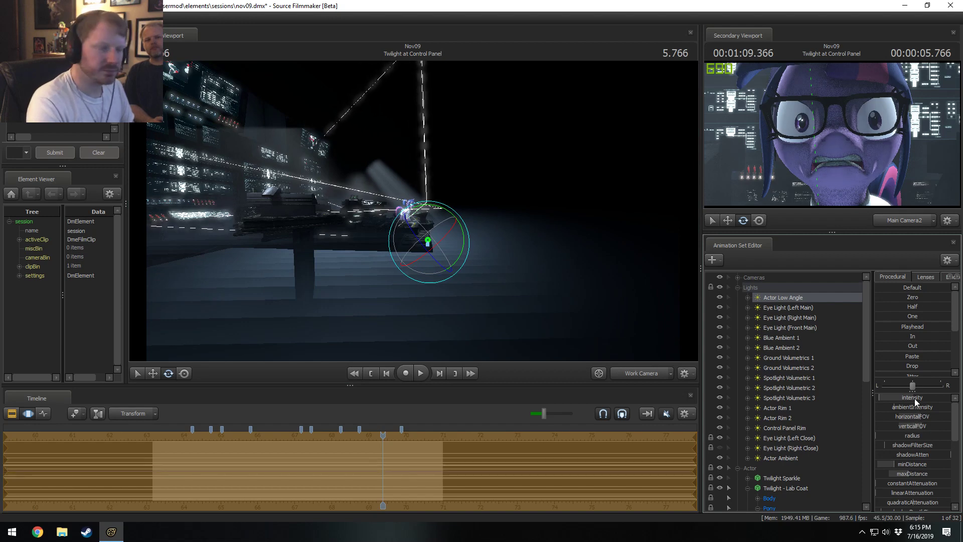
# Play the close-up in the Clip Editor and stop at shot time 5.266 to check the light on Twilight's face
pyautogui.press('F3')
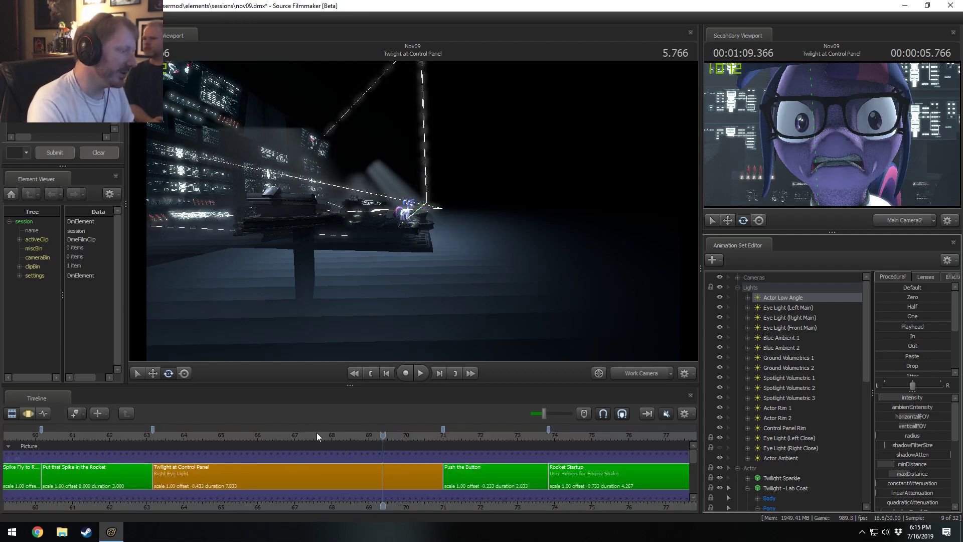
pyautogui.click(338, 432)
pyautogui.press('space')
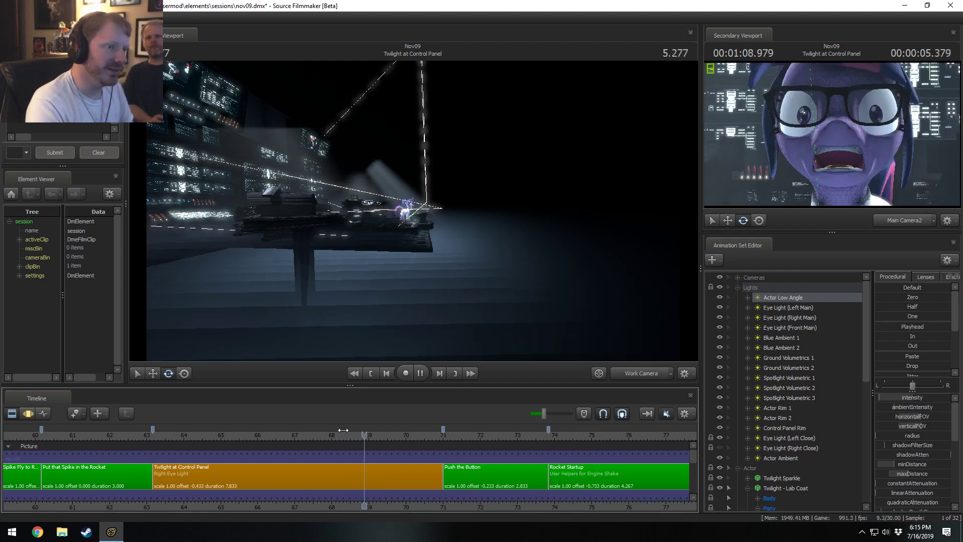
pyautogui.moveTo(369, 436)
pyautogui.mouseDown()
pyautogui.moveTo(348, 435)
pyautogui.moveTo(364, 437)
pyautogui.mouseUp()
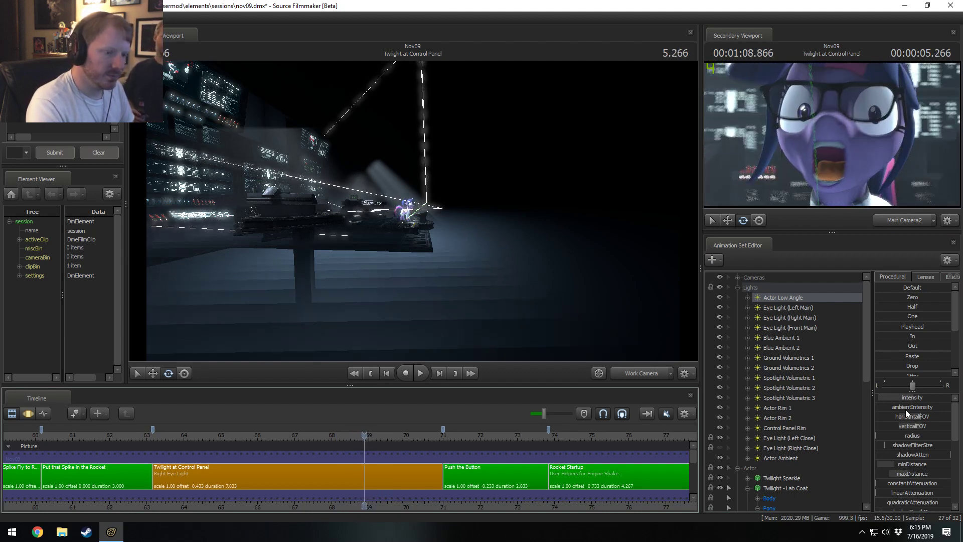
# Try adjusting the farZAtten of Actor Low Angle at shot time 5.266 and check the close-up in the Clip Editor
pyautogui.press('F3')
pyautogui.scroll(-2, 905, 472)
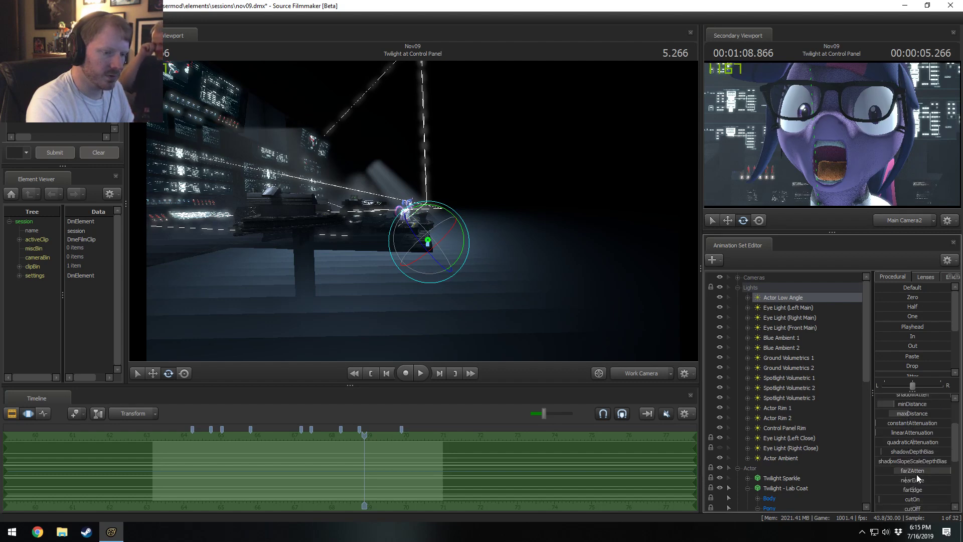
pyautogui.moveTo(917, 473)
pyautogui.mouseDown()
pyautogui.moveTo(902, 473)
pyautogui.moveTo(917, 474)
pyautogui.mouseUp()
pyautogui.press('F2')
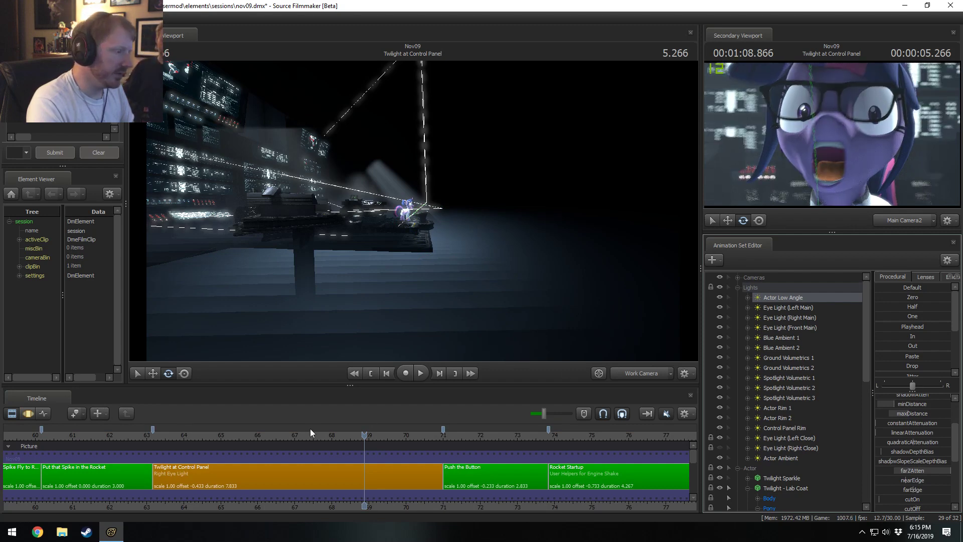
# Play the shot's opening from -0.066 and review the relit control panel through Main Camera2 in the primary viewport
pyautogui.moveTo(200, 435); pyautogui.dragTo(166, 434)
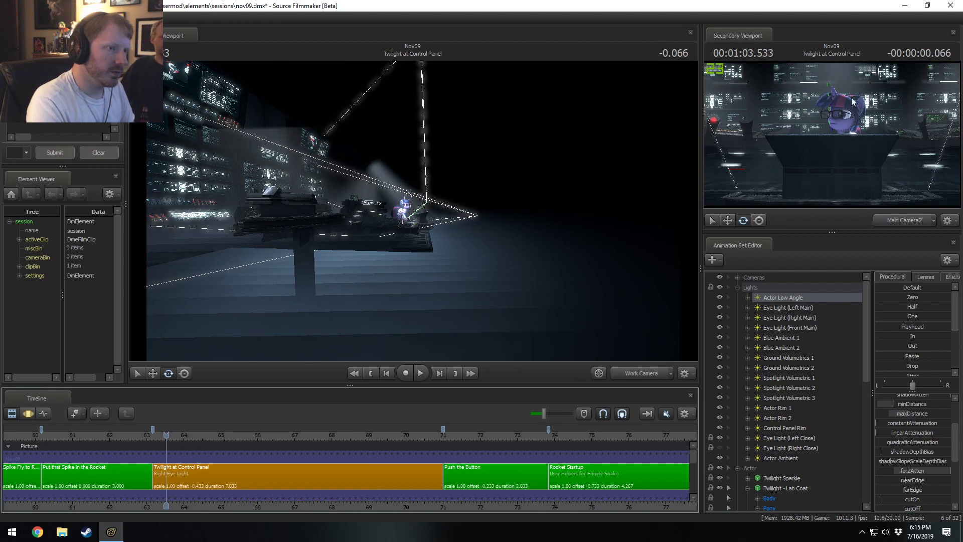
pyautogui.press('space')
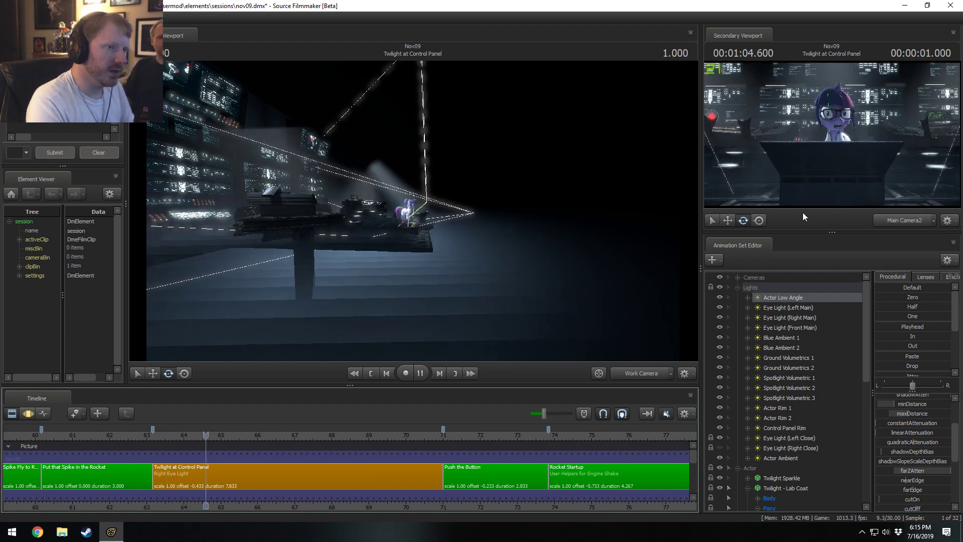
pyautogui.press('space')
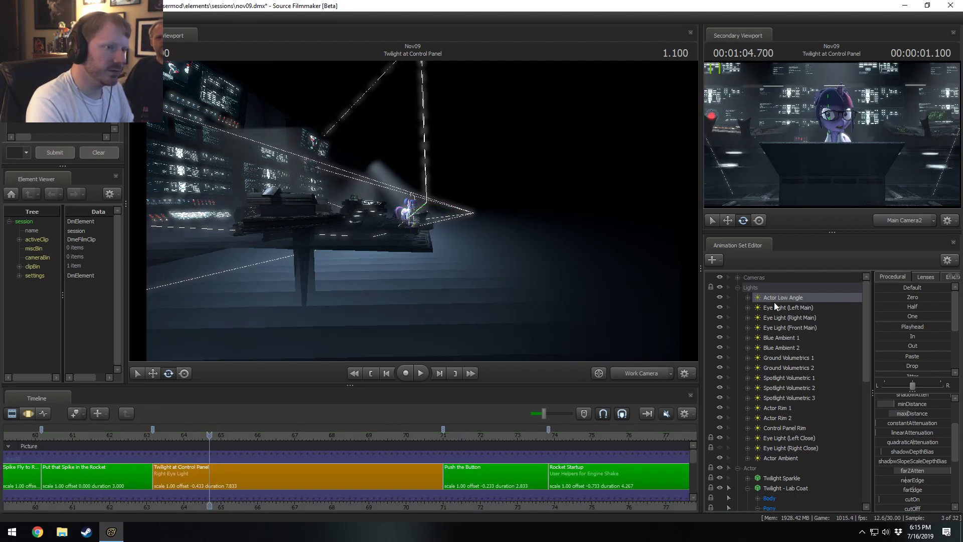
pyautogui.click(625, 372)
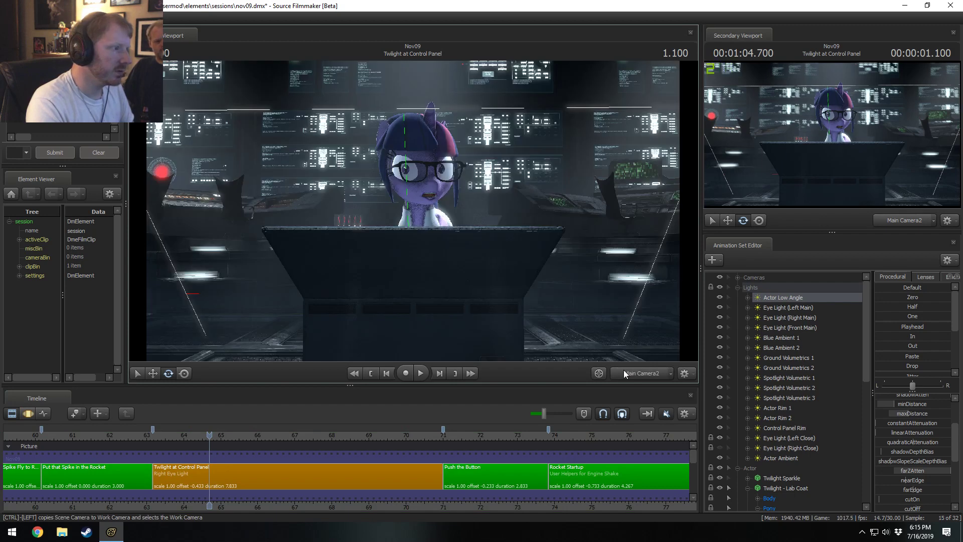
# Move Eye Light (Left Close) and Eye Light (Right Close) directly below Eye Light (Front Main) in the Lights group
pyautogui.press('F3')
pyautogui.press('F2')
pyautogui.press('F3')
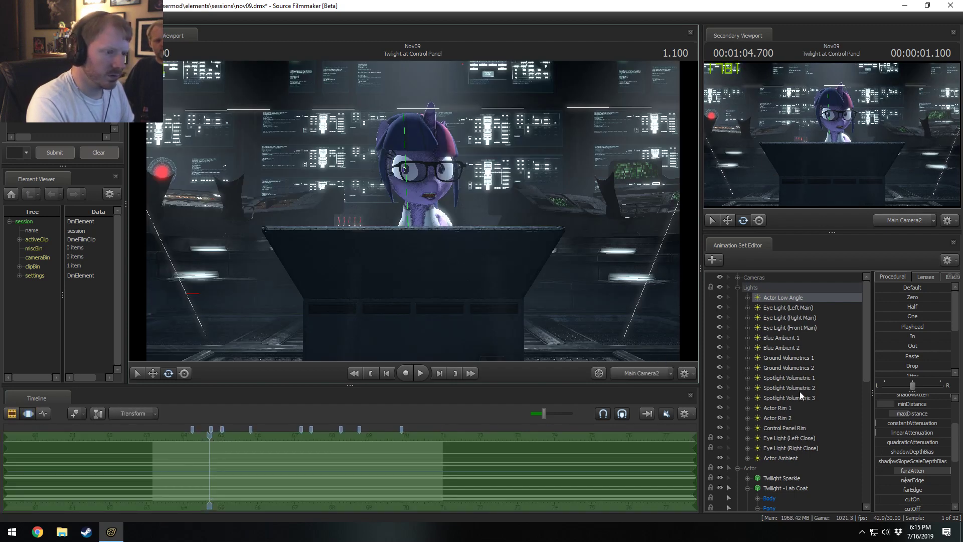
pyautogui.click(800, 308)
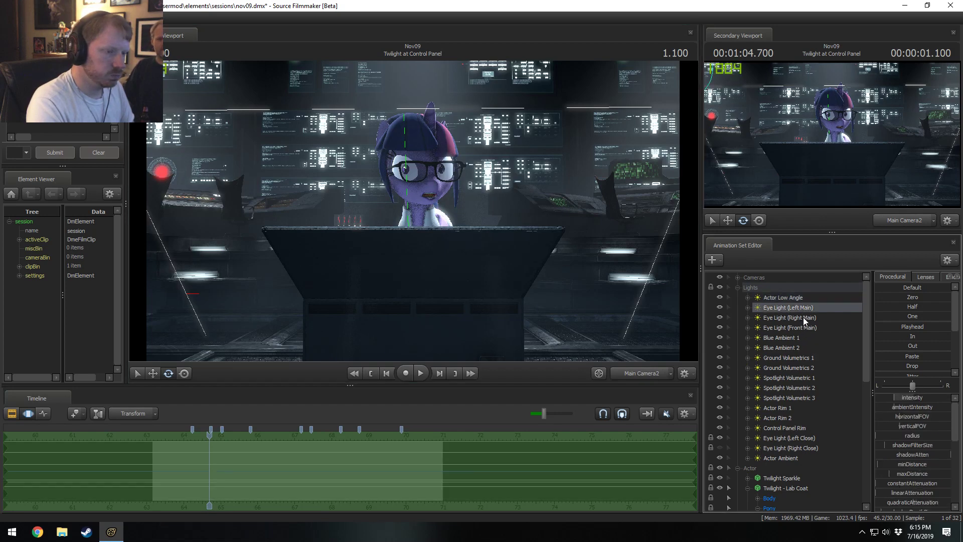
pyautogui.click(793, 439)
pyautogui.keyDown('ctrl'); pyautogui.click(795, 447); pyautogui.keyUp('ctrl')
pyautogui.moveTo(795, 448); pyautogui.dragTo(510, 171)
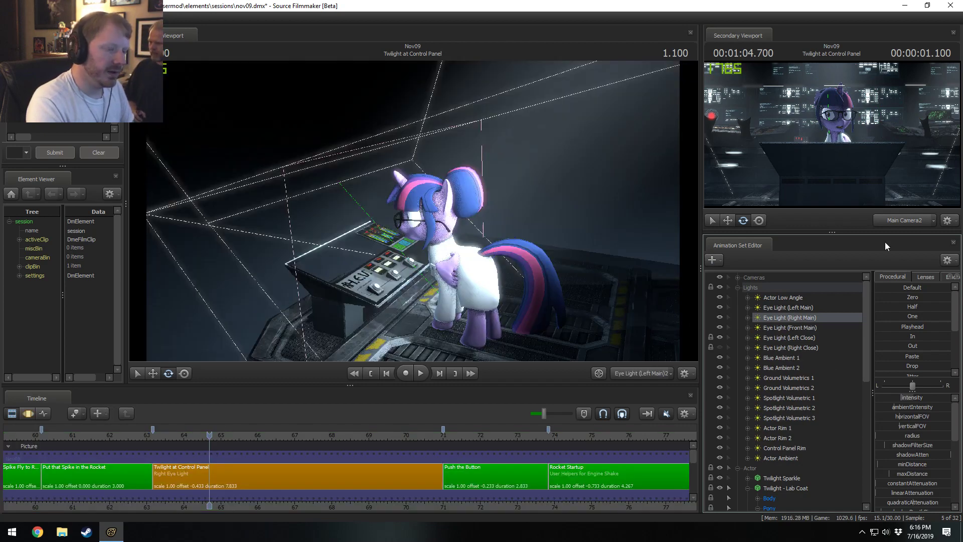
# Adjust the intensity of Eye Light (Front Main) at shot time 1.100 and check the shot at 1.866
pyautogui.click(815, 309)
pyautogui.moveTo(803, 327); pyautogui.dragTo(667, 238)
pyautogui.press('F2')
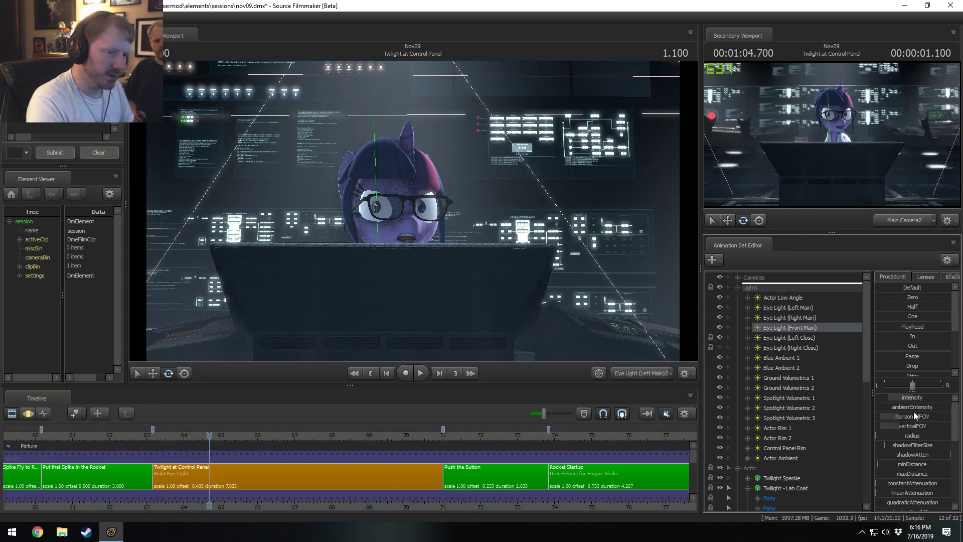
pyautogui.press('F3')
pyautogui.moveTo(899, 396); pyautogui.dragTo(904, 397)
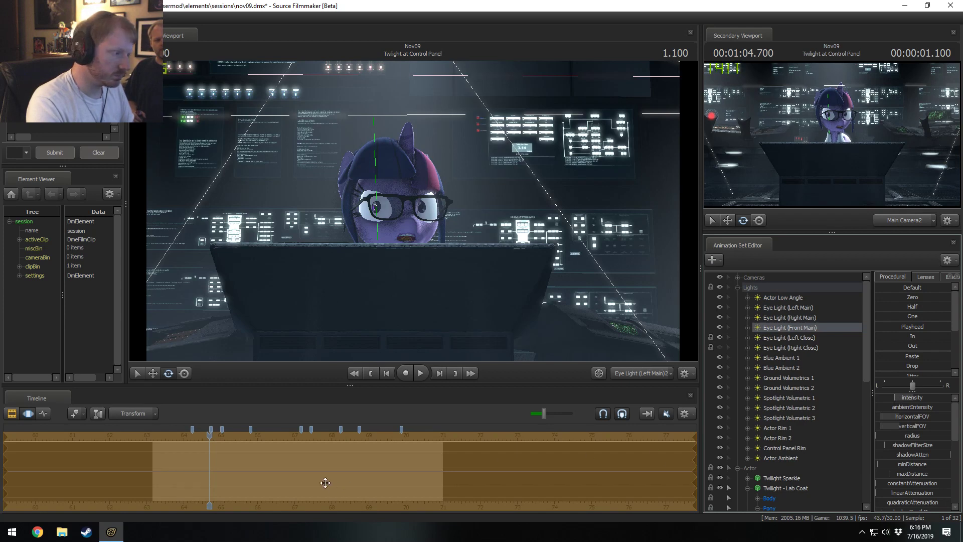
pyautogui.press('F3')
pyautogui.moveTo(209, 436); pyautogui.dragTo(238, 446)
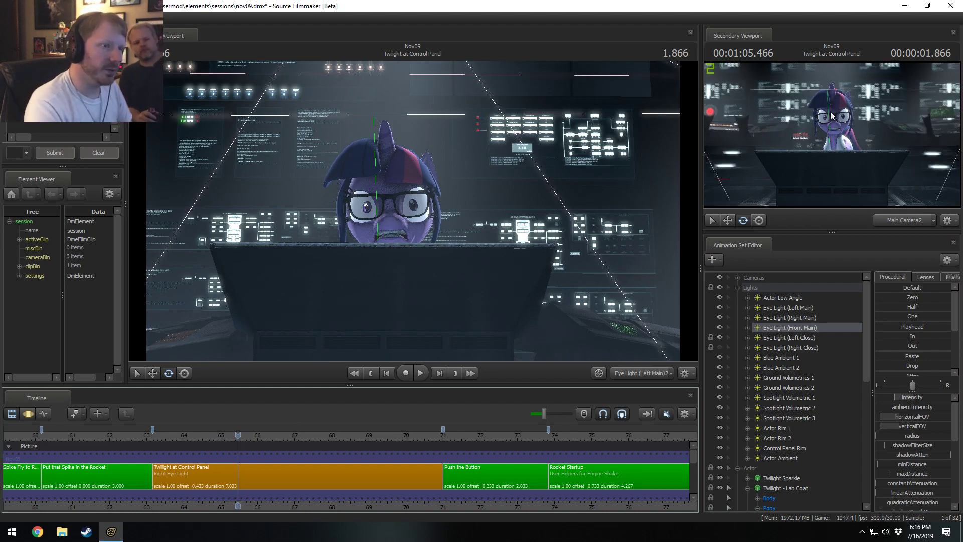
# Hide Spotlight Volumetric 1 to 3 and Ground Volumetrics 1 and 2 at shot time 1.866
pyautogui.click(785, 431)
pyautogui.click(783, 438)
pyautogui.click(785, 432)
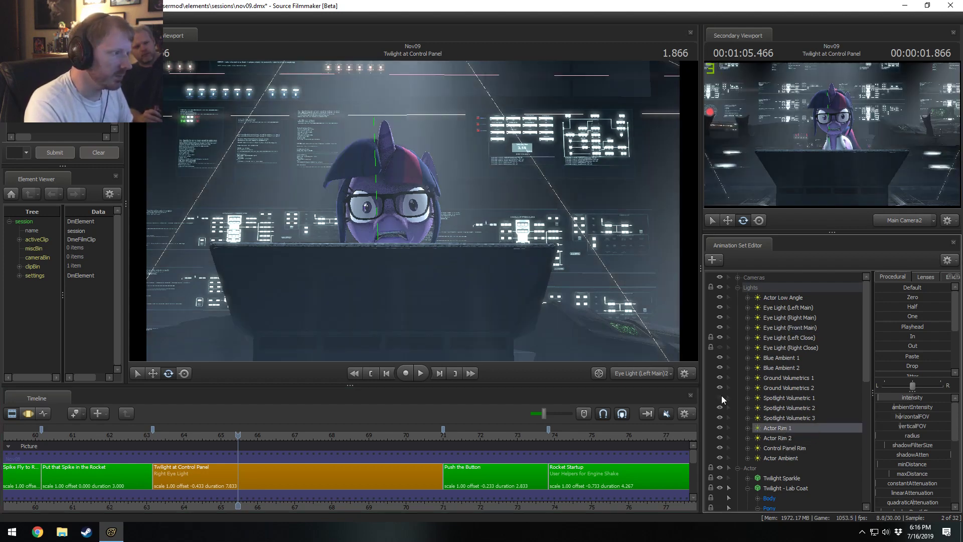
pyautogui.click(721, 418)
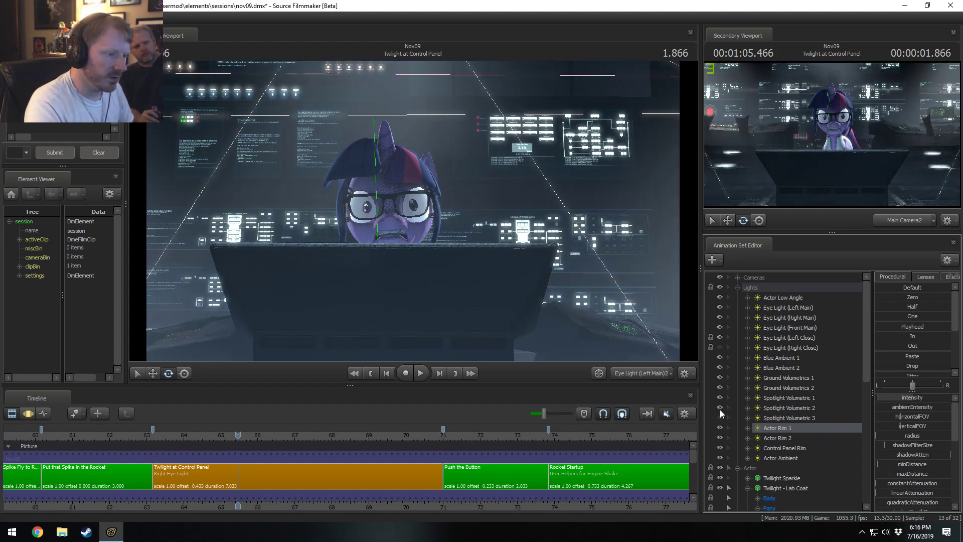
pyautogui.click(720, 408)
pyautogui.click(720, 398)
pyautogui.click(721, 389)
pyautogui.click(719, 377)
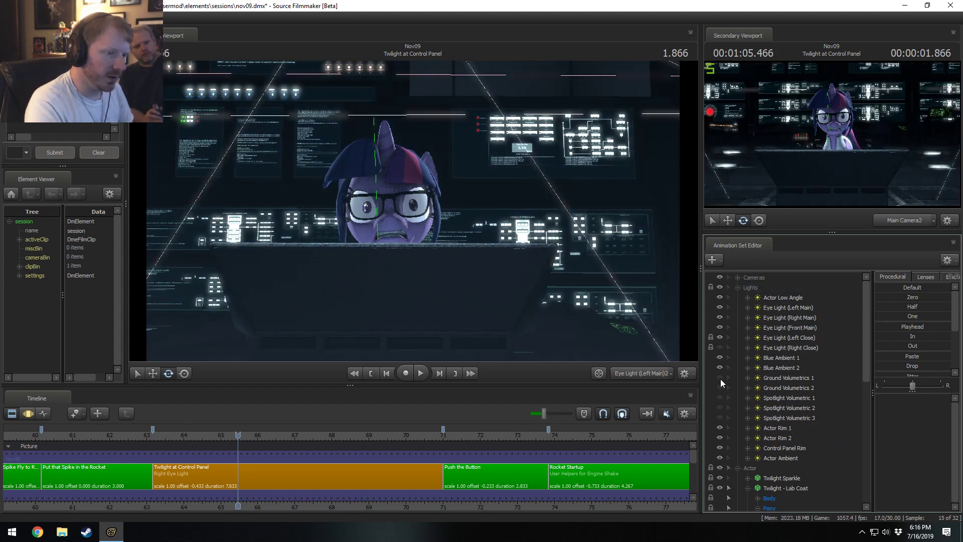
# View the shot through Main Camera2 and hide Actor Low Angle to judge its contribution
pyautogui.press('F3')
pyautogui.press('F2')
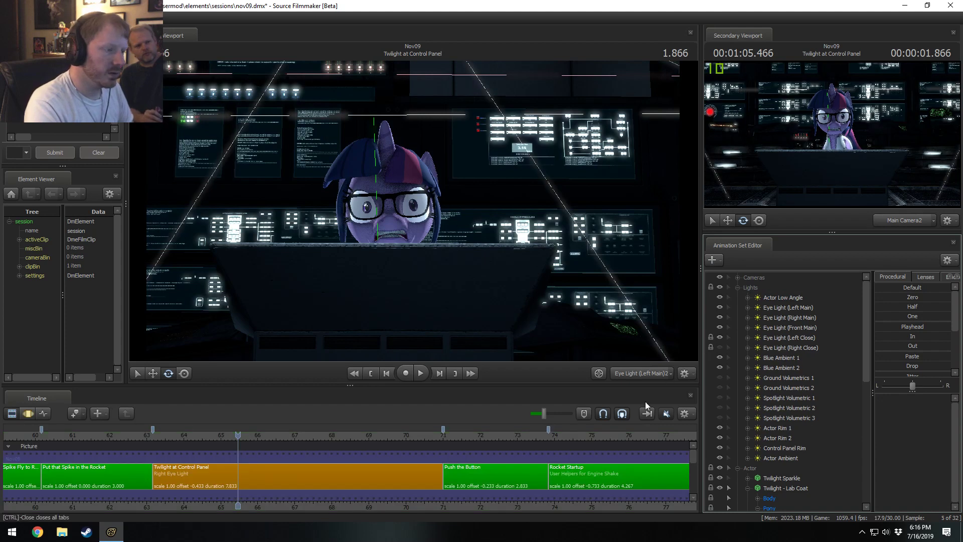
pyautogui.click(651, 375)
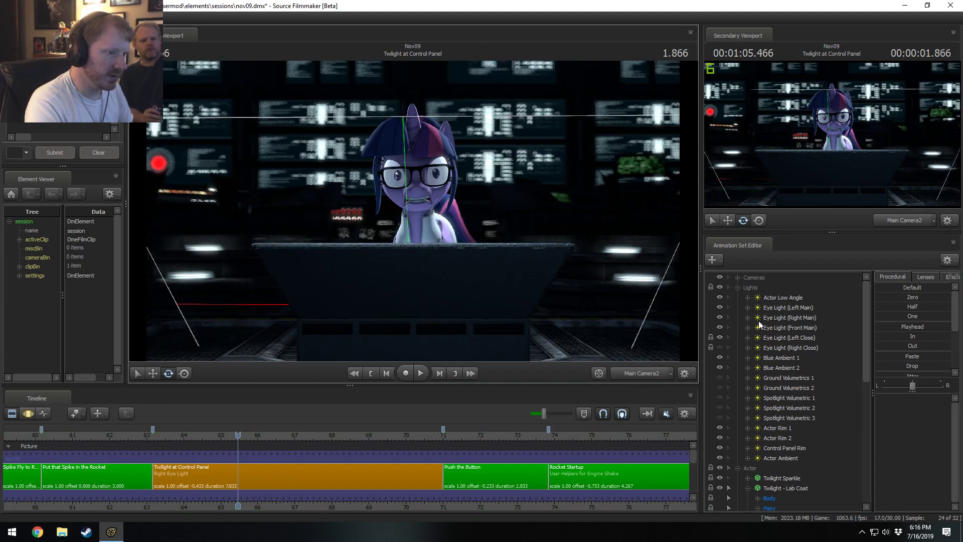
pyautogui.click(720, 297)
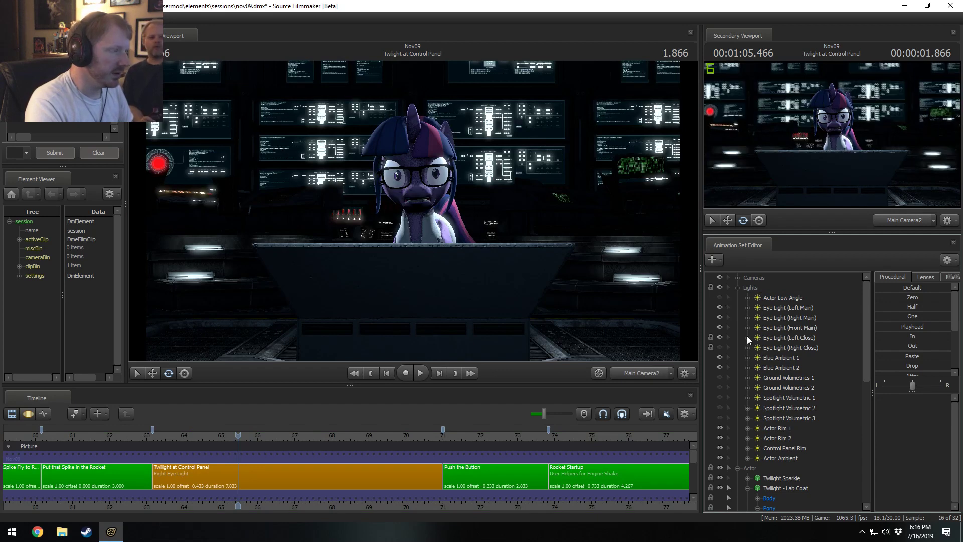
# Toggle the visibility of Actor Ambient and Control Panel Rim to compare their effect, and hide Actor Rim 1 and 2
pyautogui.click(718, 458)
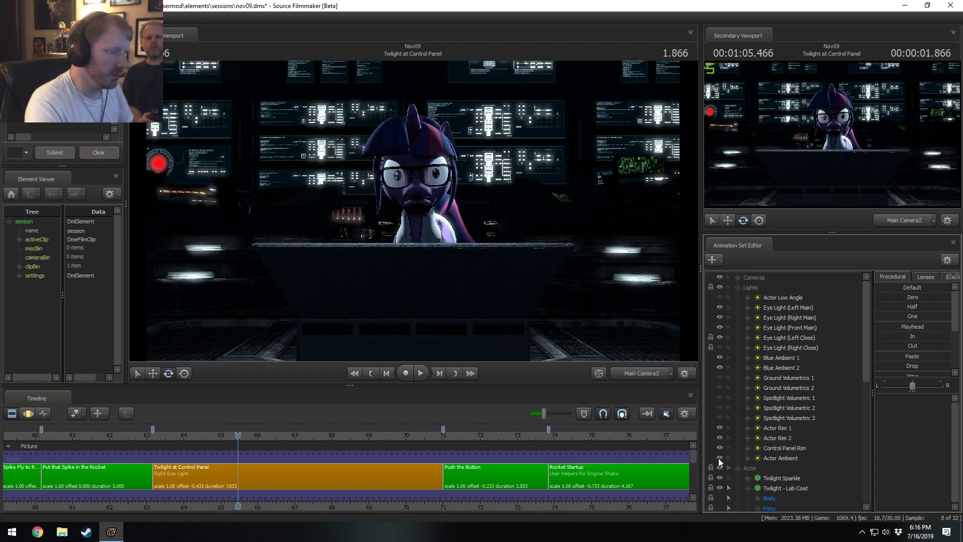
pyautogui.click(718, 458)
pyautogui.click(721, 446)
pyautogui.click(721, 446)
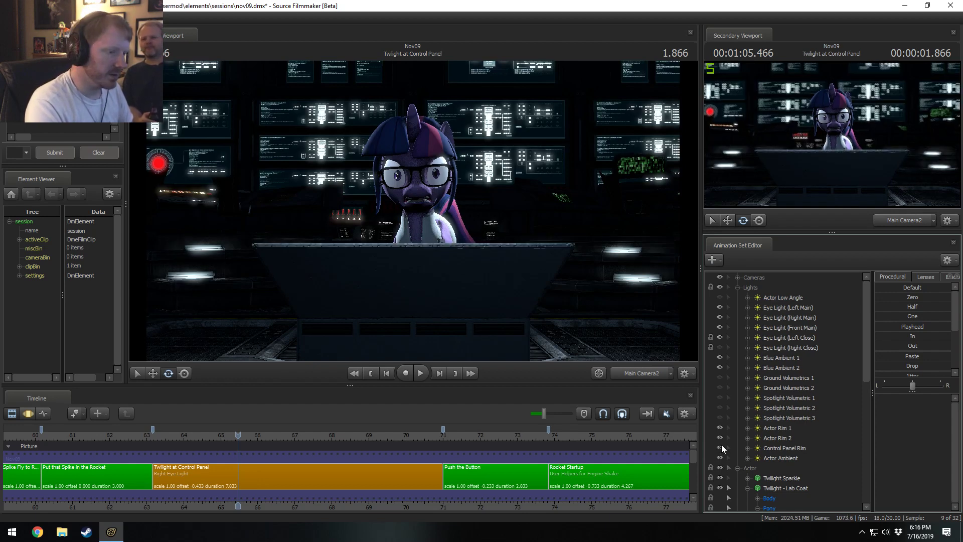
pyautogui.click(718, 439)
pyautogui.click(718, 439)
pyautogui.click(718, 439)
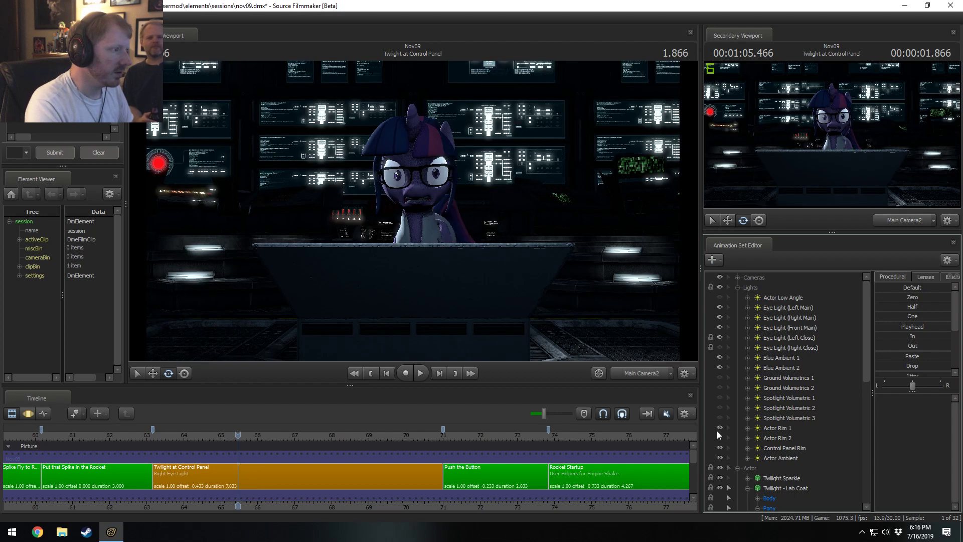
pyautogui.click(718, 428)
# Toggle Blue Ambient 2 to compare its effect, and show Actor Rim 1 and 2 again
pyautogui.click(718, 368)
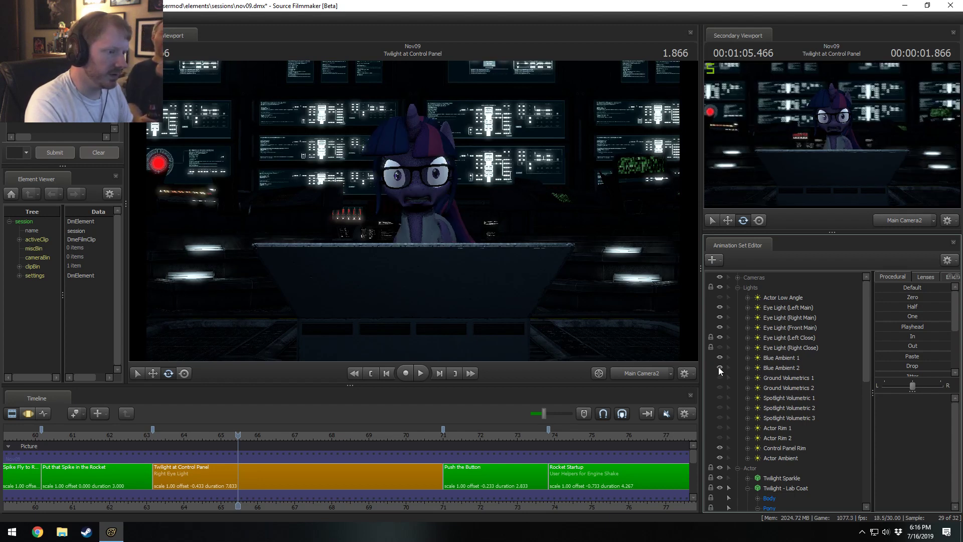
pyautogui.click(718, 366)
pyautogui.click(718, 369)
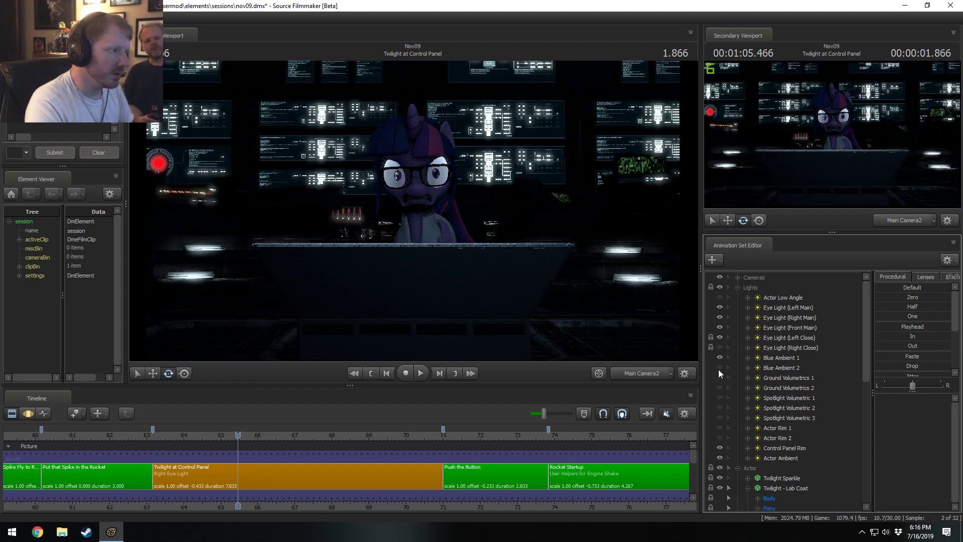
pyautogui.click(718, 369)
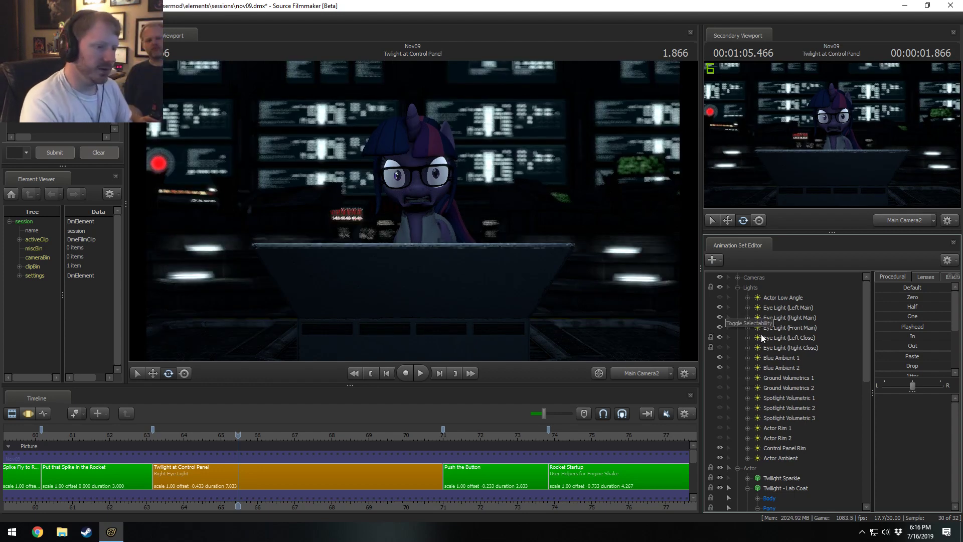
pyautogui.click(718, 437)
pyautogui.click(718, 427)
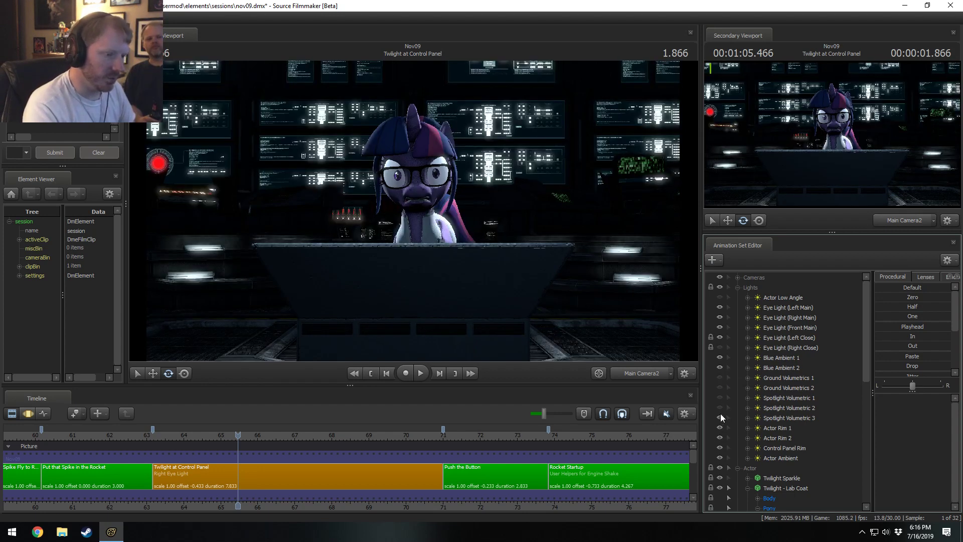
# Show all the Spotlight and Ground Volumetrics lights, Eye Light (Right Close) and Actor Low Angle
pyautogui.click(719, 417)
pyautogui.click(719, 407)
pyautogui.click(719, 397)
pyautogui.click(719, 387)
pyautogui.click(719, 377)
pyautogui.click(719, 347)
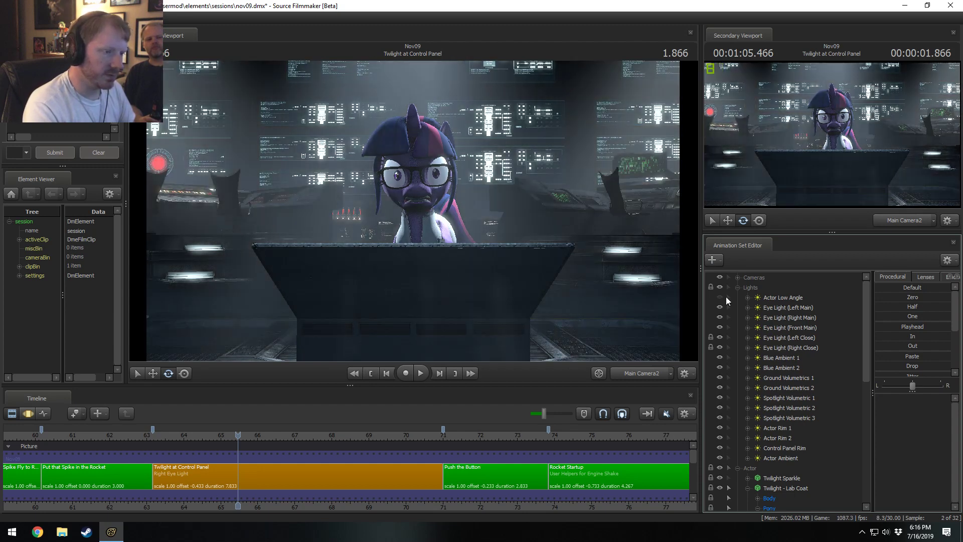
pyautogui.click(720, 297)
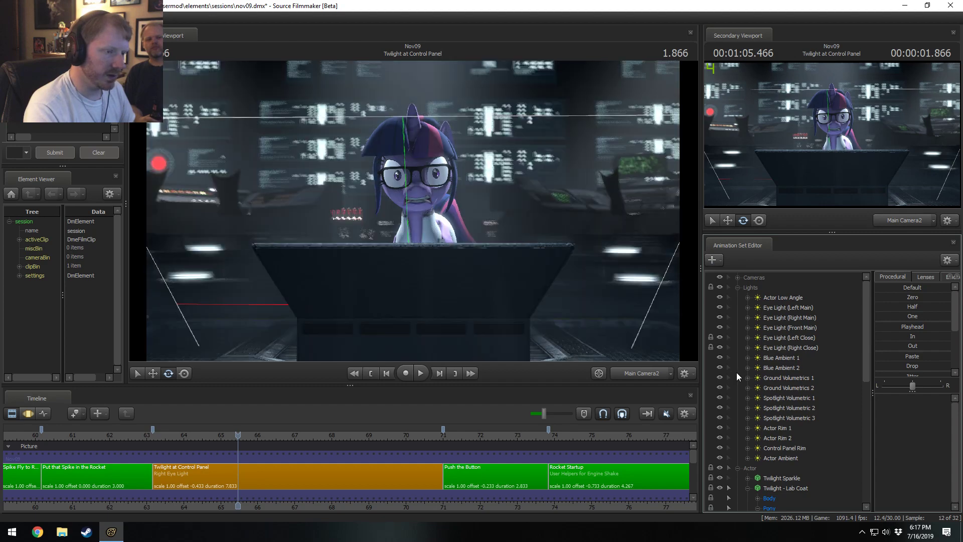
# Hide Eye Light (Right Close) and move the playhead to shot time 2.400
pyautogui.press('F3')
pyautogui.moveTo(238, 436); pyautogui.dragTo(269, 449)
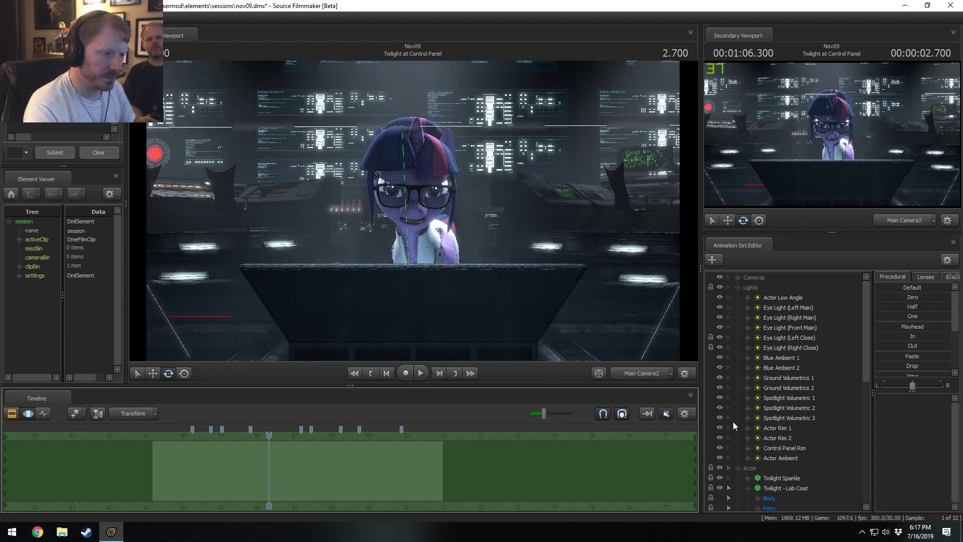
pyautogui.click(720, 347)
pyautogui.press('F3')
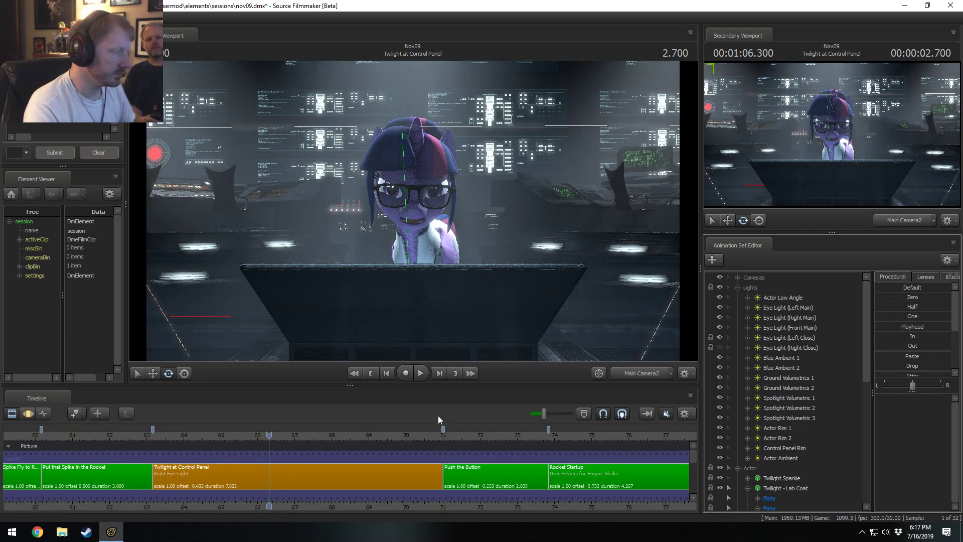
pyautogui.moveTo(272, 433); pyautogui.dragTo(259, 434)
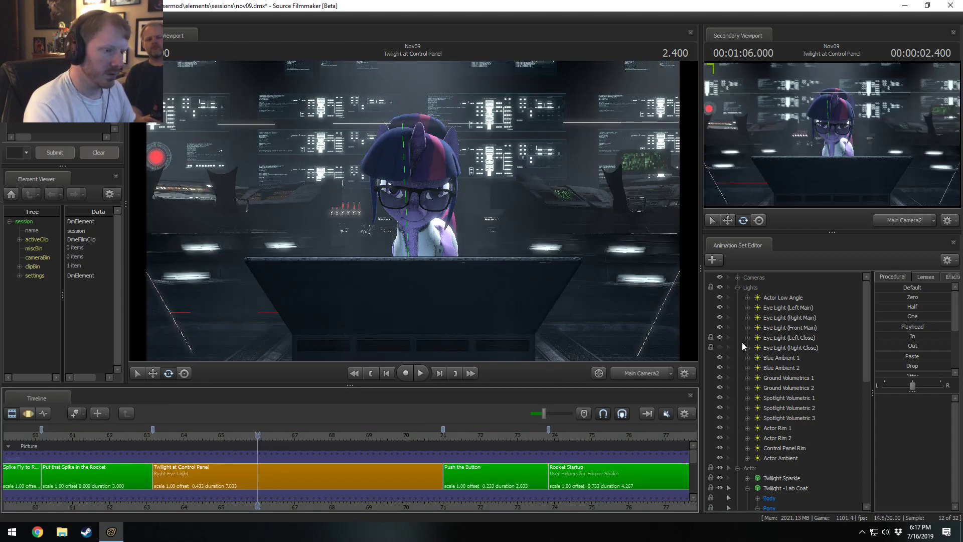
# Duplicate the Blue Ambient 1 light and look through the copy in the primary viewport
pyautogui.click(776, 357)
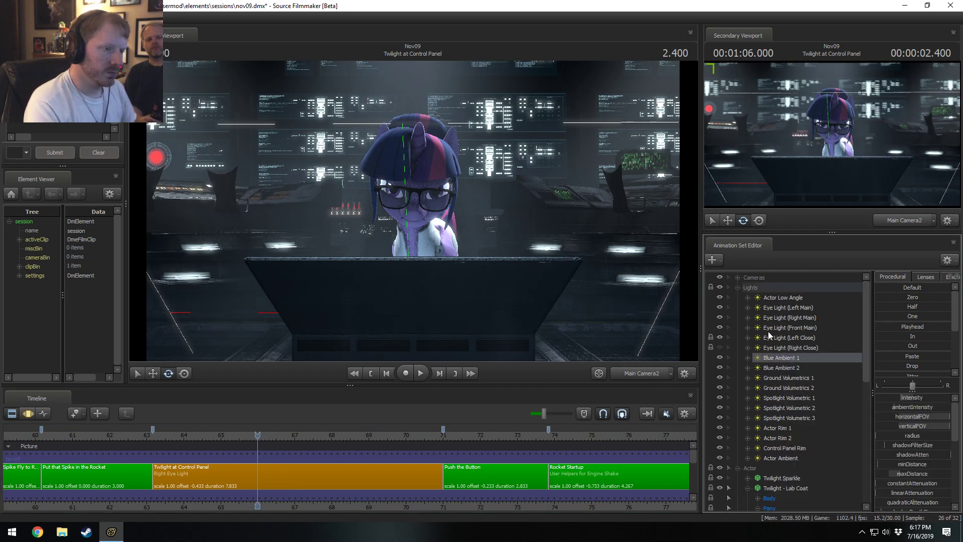
pyautogui.click(737, 287)
pyautogui.click(737, 297)
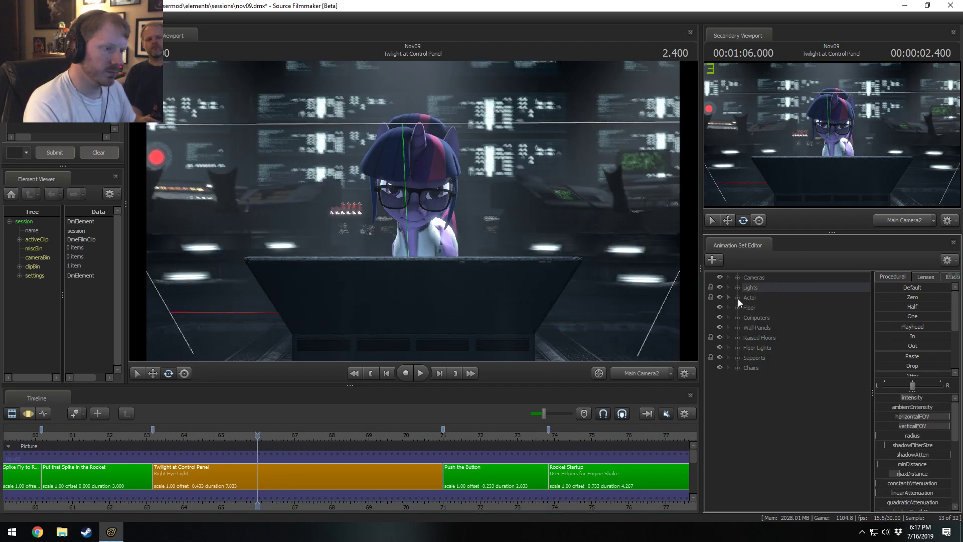
pyautogui.rightClick(755, 413)
pyautogui.click(785, 465)
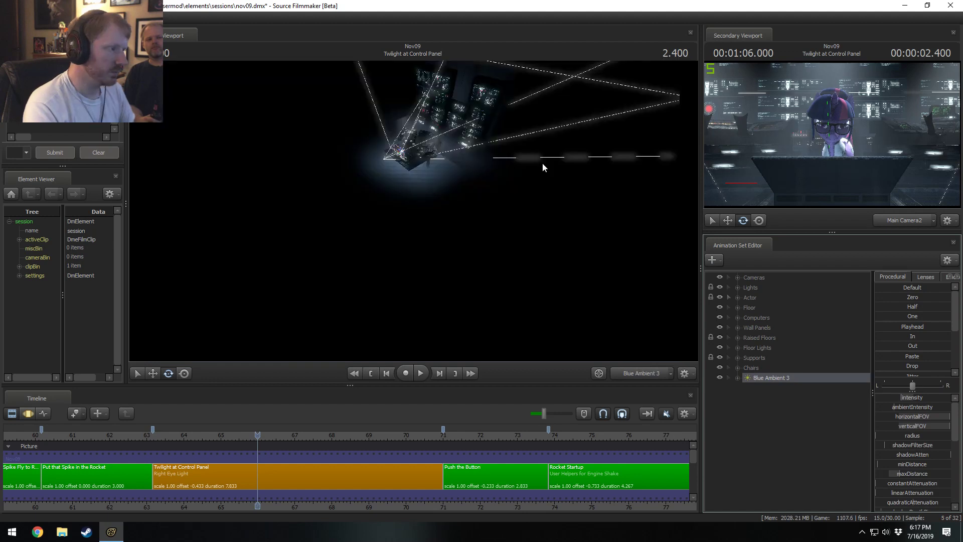
# Aim the duplicated blue light toward Twilight's platform in the Motion Editor and narrow its field of view
pyautogui.click(485, 327)
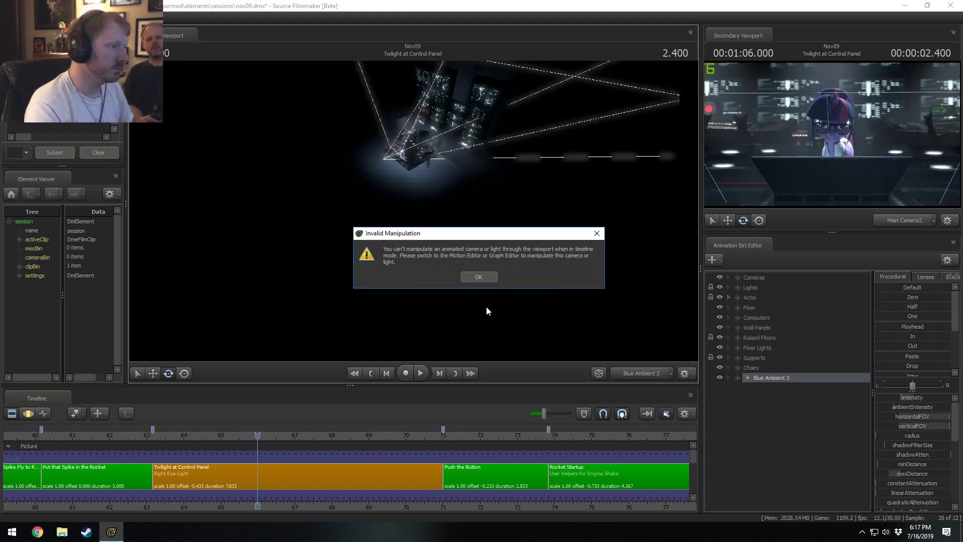
pyautogui.click(480, 276)
pyautogui.press('F3')
pyautogui.moveTo(492, 281); pyautogui.dragTo(492, 262)
pyautogui.scroll(15, 492, 250)
pyautogui.scroll(10, 492, 262)
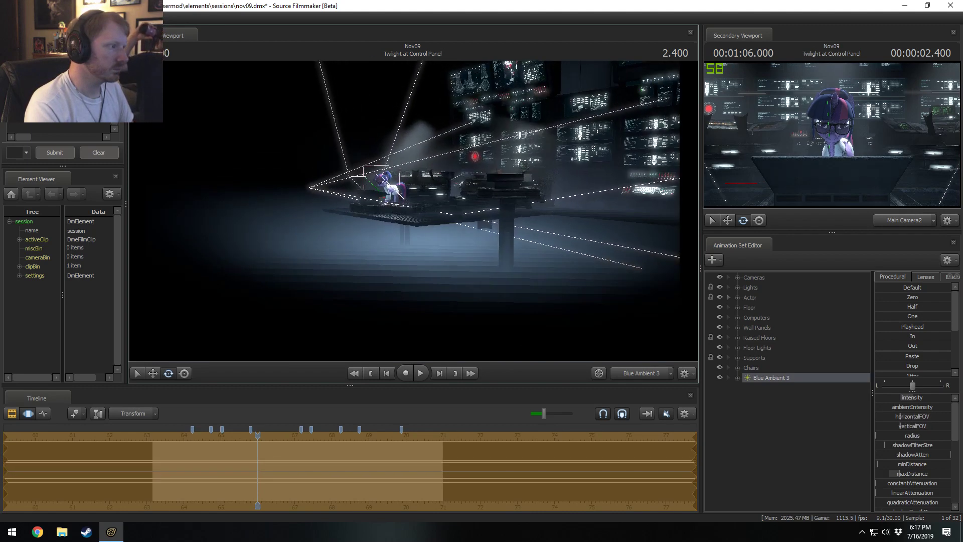
pyautogui.scroll(8, 492, 262)
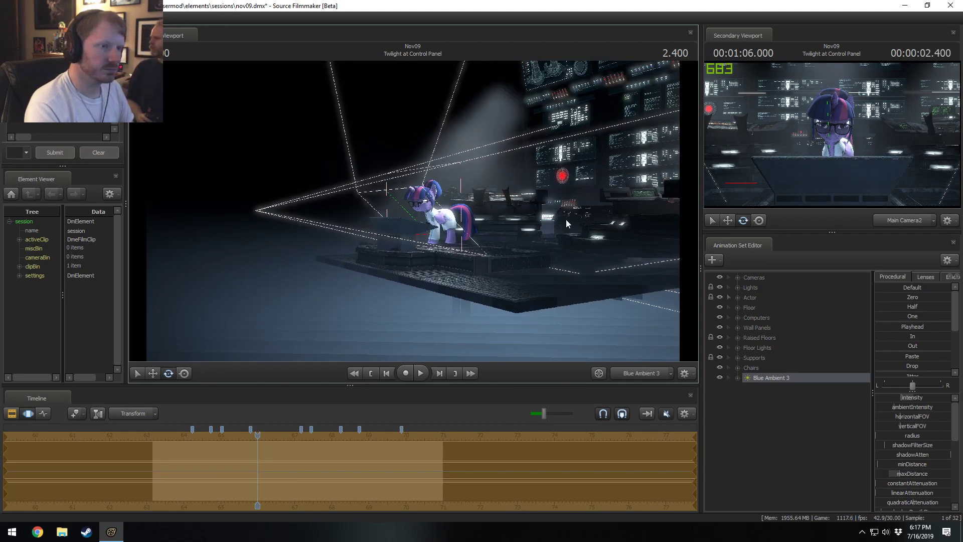
# Position the duplicated blue light close beside and behind Twilight, facing her and the console, with a narrower field of view
pyautogui.press('d')
pyautogui.moveTo(492, 261); pyautogui.dragTo(454, 254)
pyautogui.press('w')
pyautogui.scroll(3, 453, 253)
pyautogui.moveTo(416, 217); pyautogui.dragTo(413, 215)
pyautogui.scroll(3, 414, 216)
pyautogui.scroll(4, 413, 215)
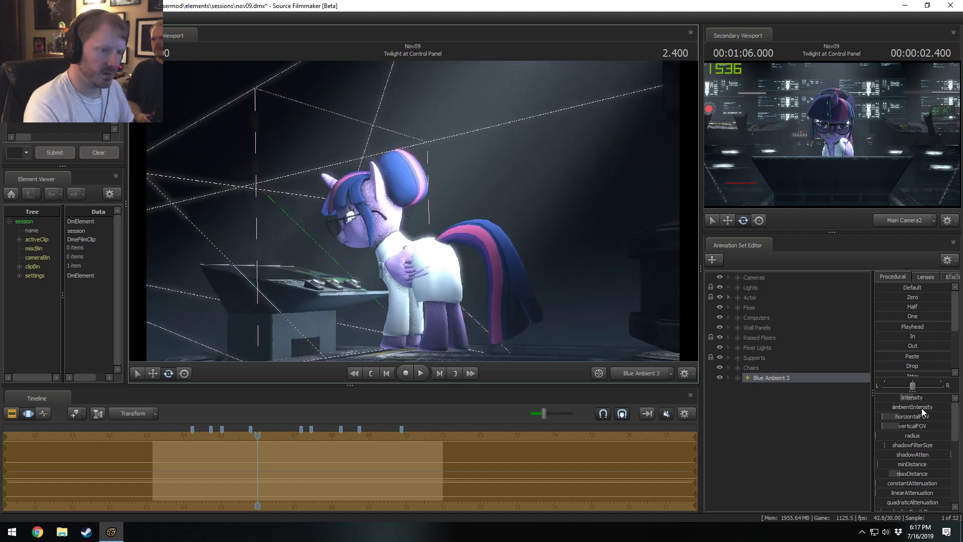
pyautogui.moveTo(648, 302); pyautogui.dragTo(646, 310)
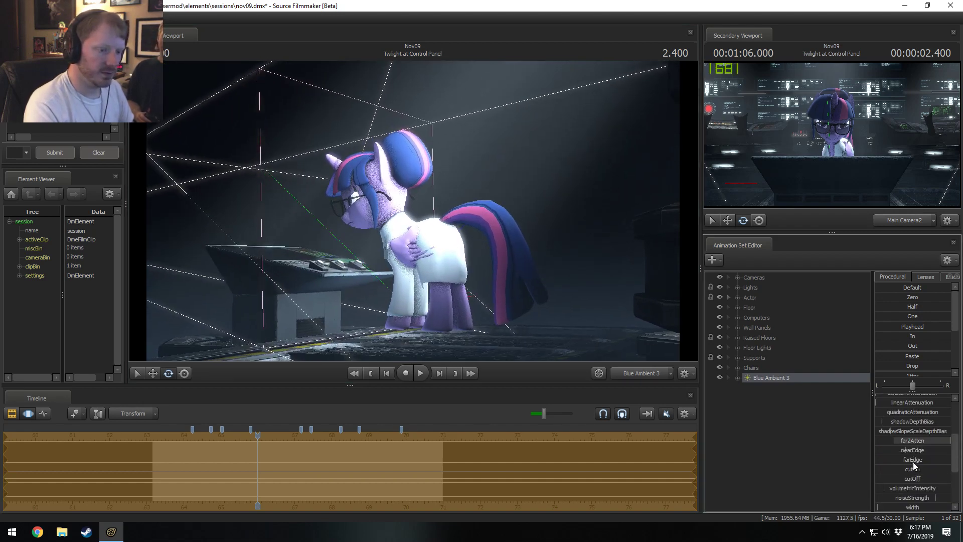
# Raise the duplicated light's color_red to its maximum and expand the Lights group
pyautogui.scroll(-5, 905, 441)
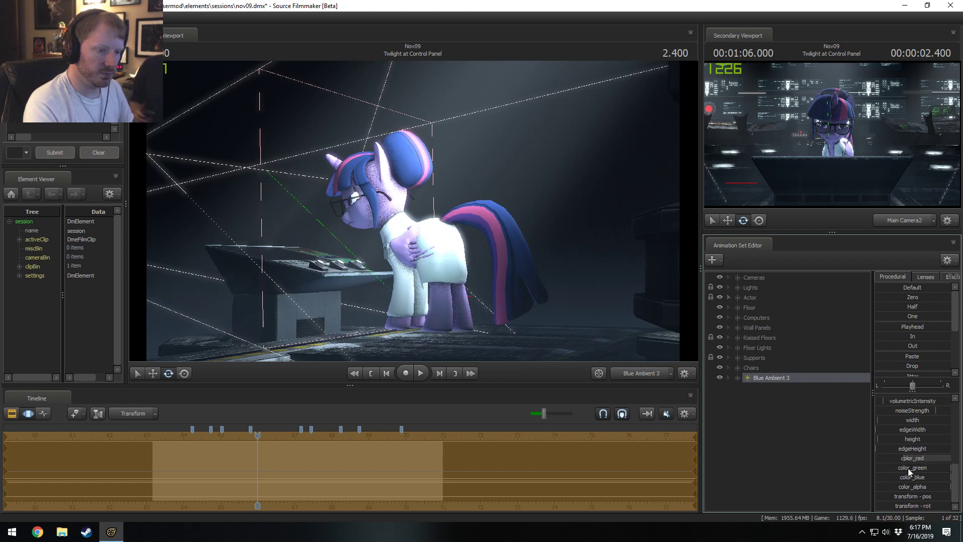
pyautogui.moveTo(916, 458); pyautogui.dragTo(950, 458)
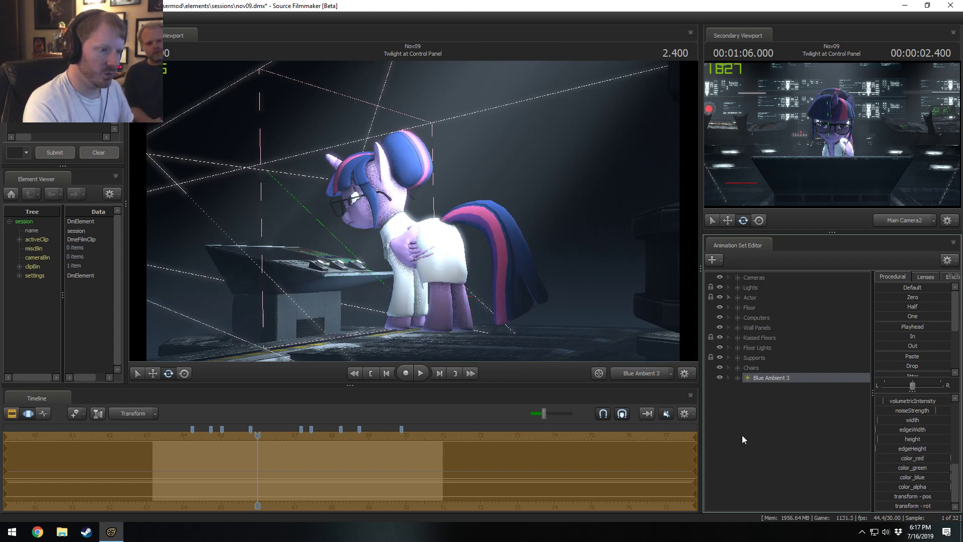
pyautogui.click(737, 289)
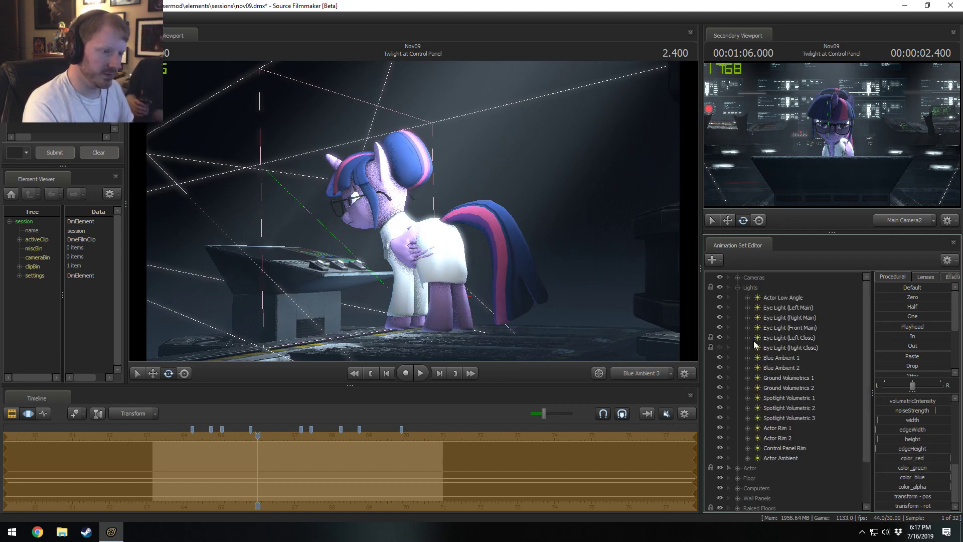
# Inspect the color_red, color_green and color_blue values of Spotlight Volumetric 1 in the Lights group
pyautogui.click(756, 388)
pyautogui.click(757, 407)
pyautogui.scroll(-8, 799, 459)
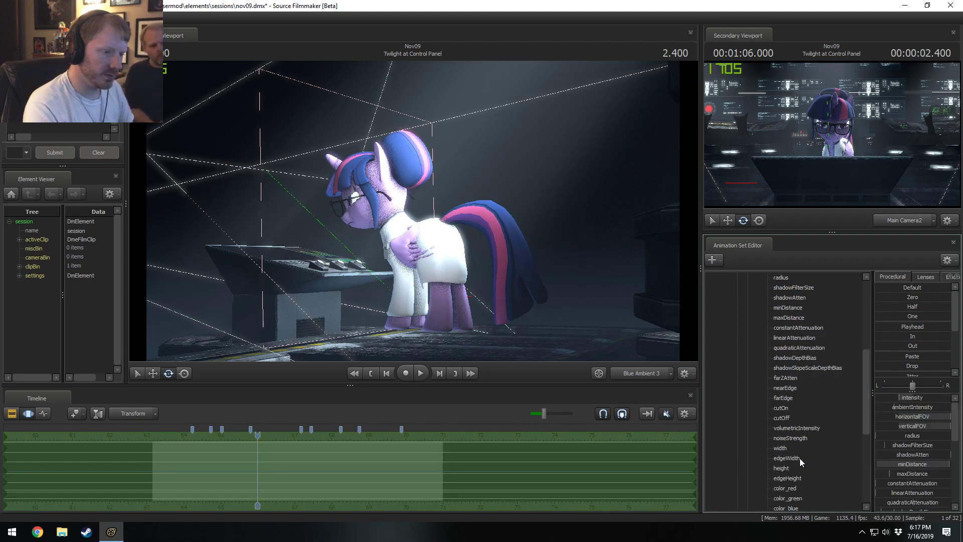
pyautogui.moveTo(795, 308); pyautogui.dragTo(793, 328)
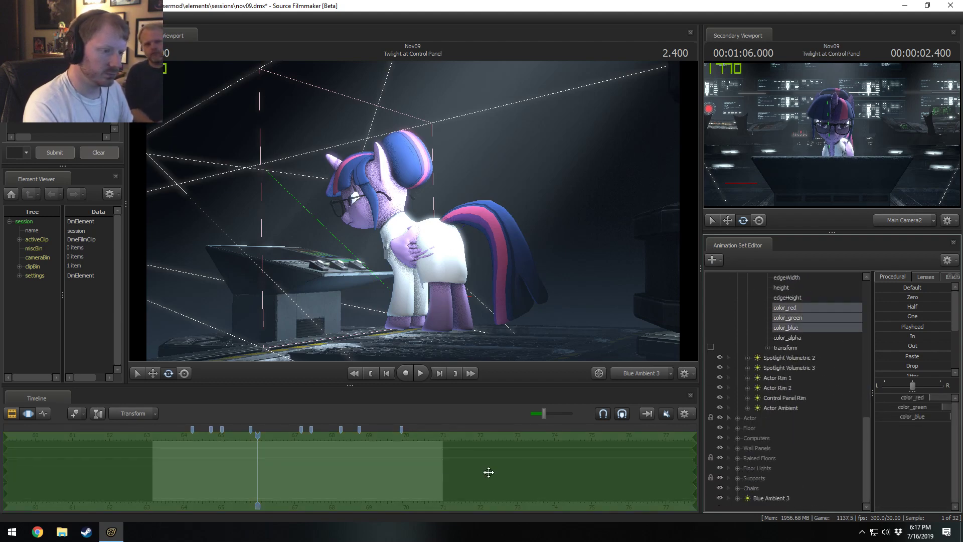
pyautogui.scroll(5, 724, 396)
pyautogui.scroll(10, 725, 396)
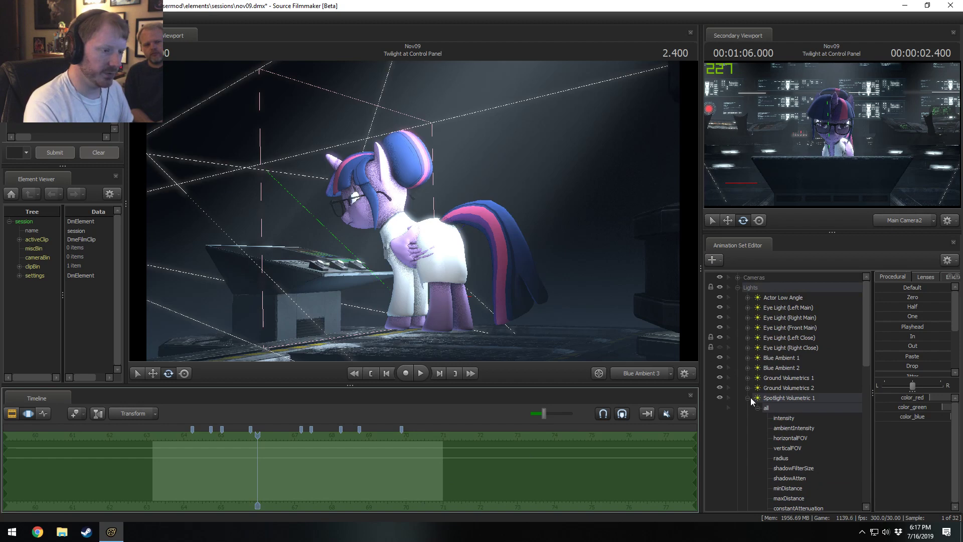
pyautogui.click(747, 398)
# Select the Blue Ambient 3 light, collapse the Lights group, and raise the light's intensity
pyautogui.scroll(-2, 781, 468)
pyautogui.click(762, 497)
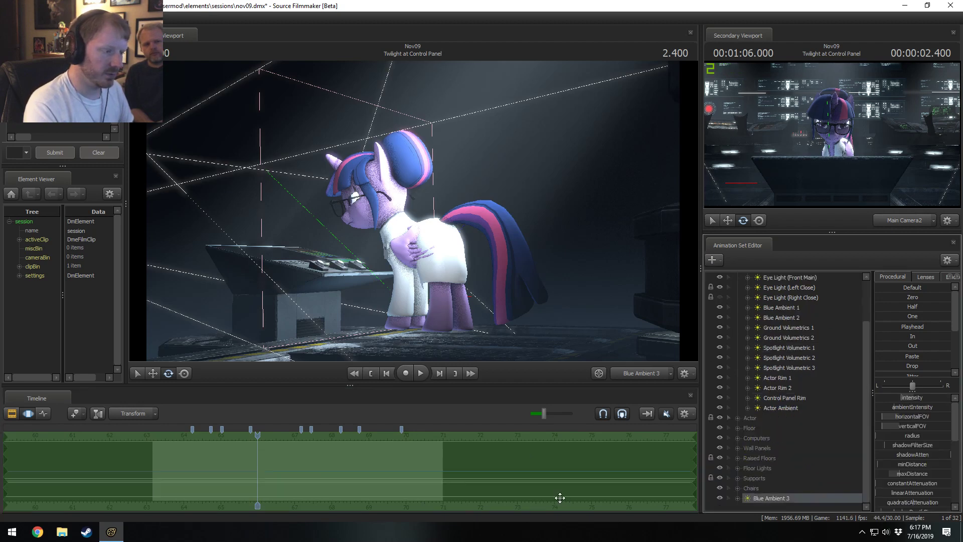
pyautogui.scroll(2, 774, 408)
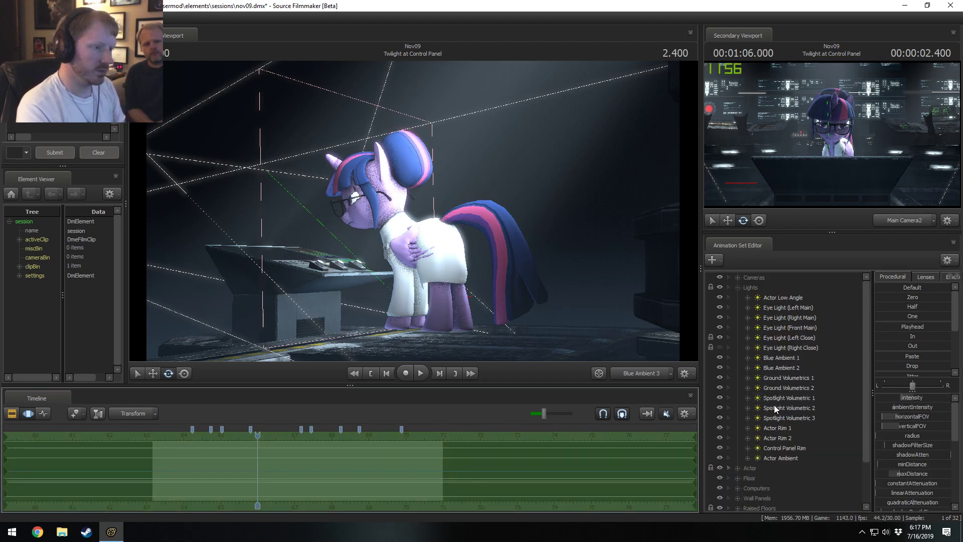
pyautogui.click(737, 287)
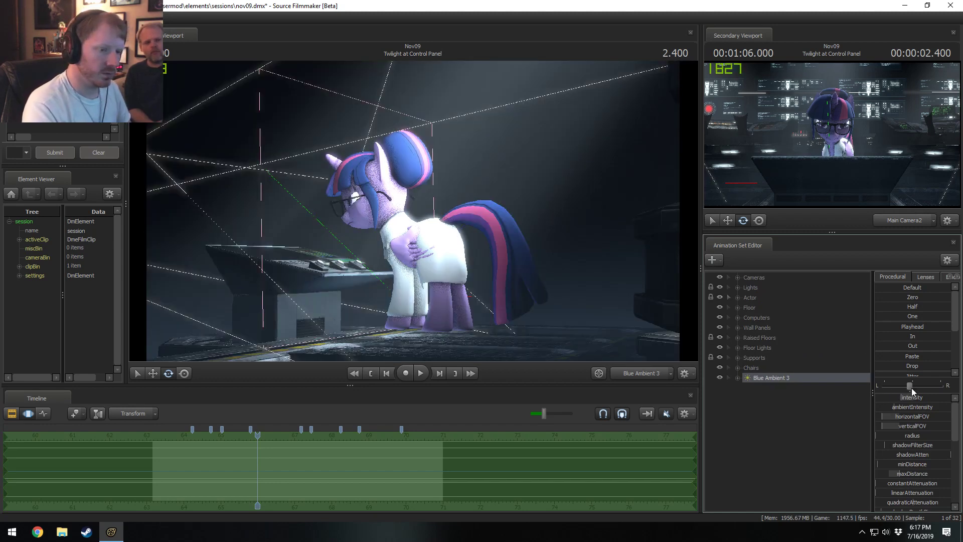
pyautogui.moveTo(911, 388); pyautogui.dragTo(932, 397)
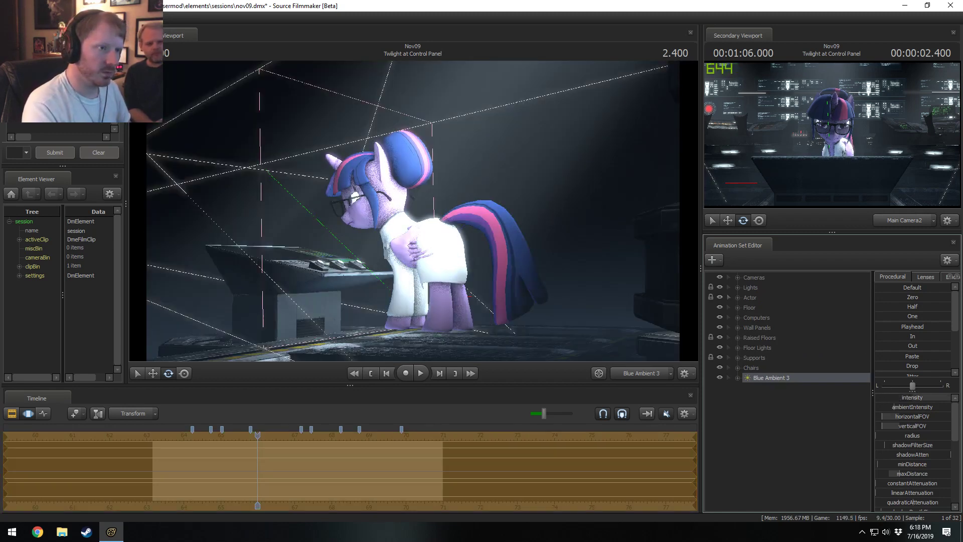
# Reposition Blue Ambient 3 around Twilight with the shot at 1.900 seconds, then lower its intensity
pyautogui.moveTo(487, 203); pyautogui.dragTo(493, 180)
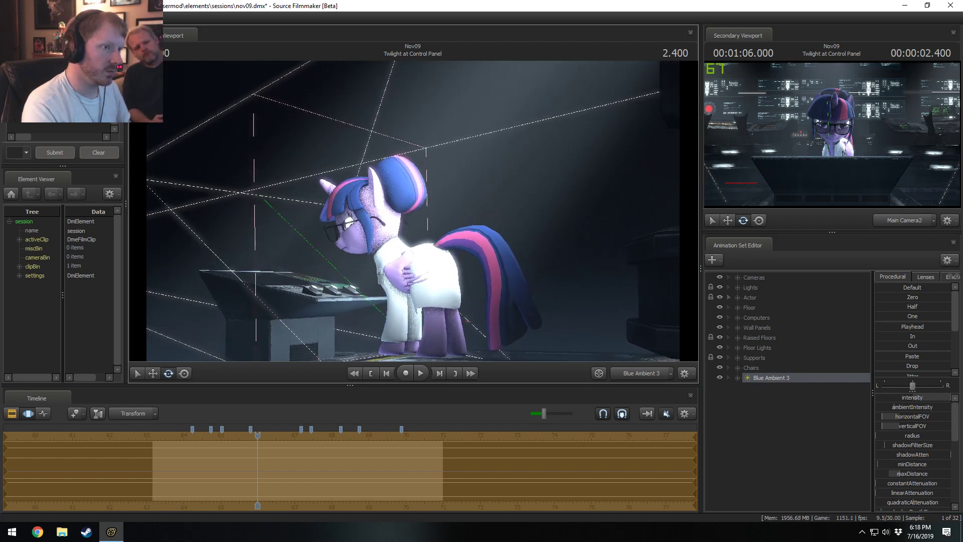
pyautogui.moveTo(258, 434); pyautogui.dragTo(238, 434)
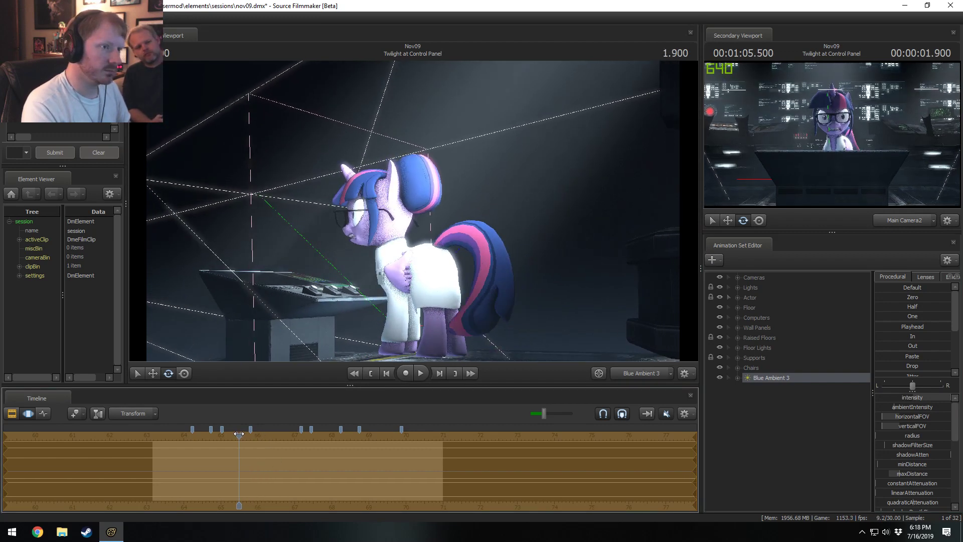
pyautogui.moveTo(413, 210)
pyautogui.mouseDown()
pyautogui.moveTo(396, 198)
pyautogui.moveTo(408, 220)
pyautogui.moveTo(413, 210)
pyautogui.mouseUp()
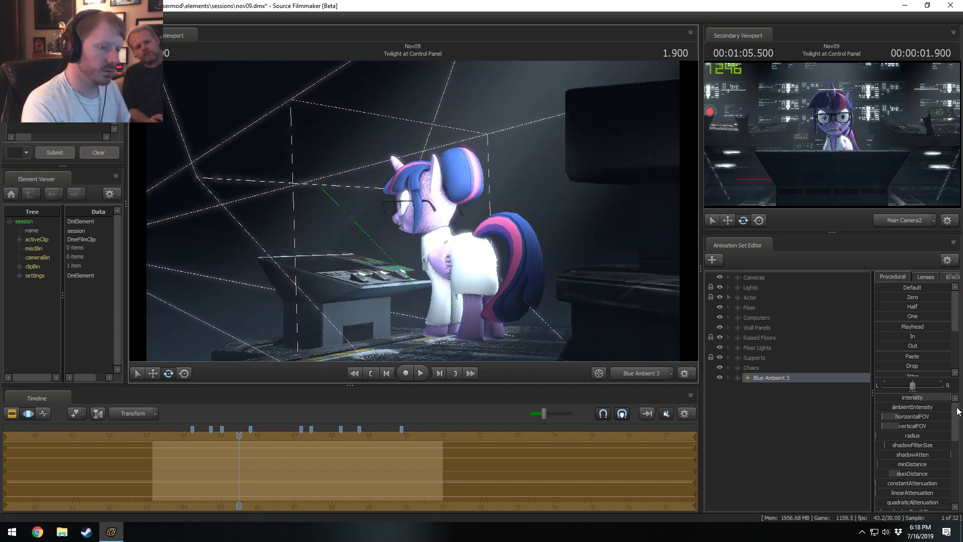
pyautogui.moveTo(938, 399); pyautogui.dragTo(900, 398)
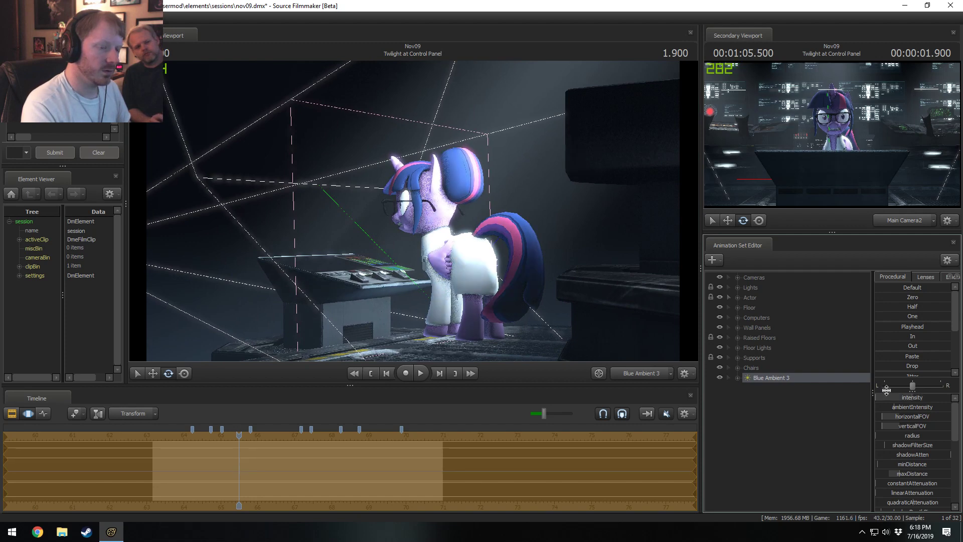
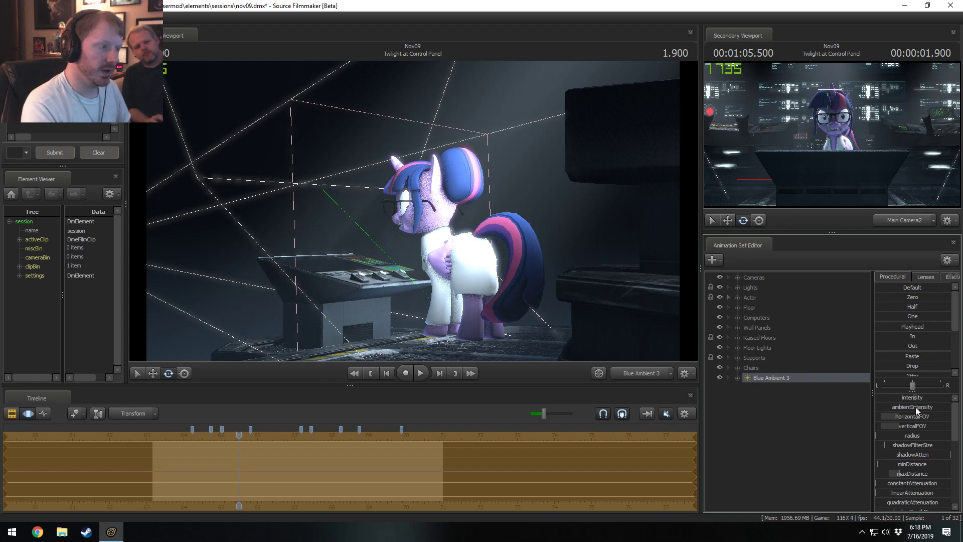
# Rename the Blue Ambient 3 animation set "Right Main"
pyautogui.rightClick(782, 379)
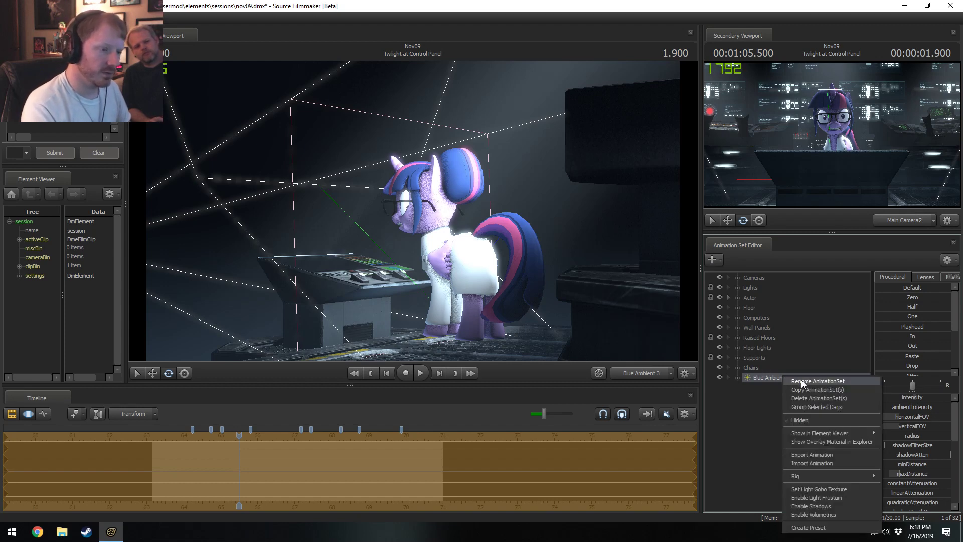
pyautogui.click(801, 380)
pyautogui.write('L')
pyautogui.press('BackSpace')
pyautogui.write('R')
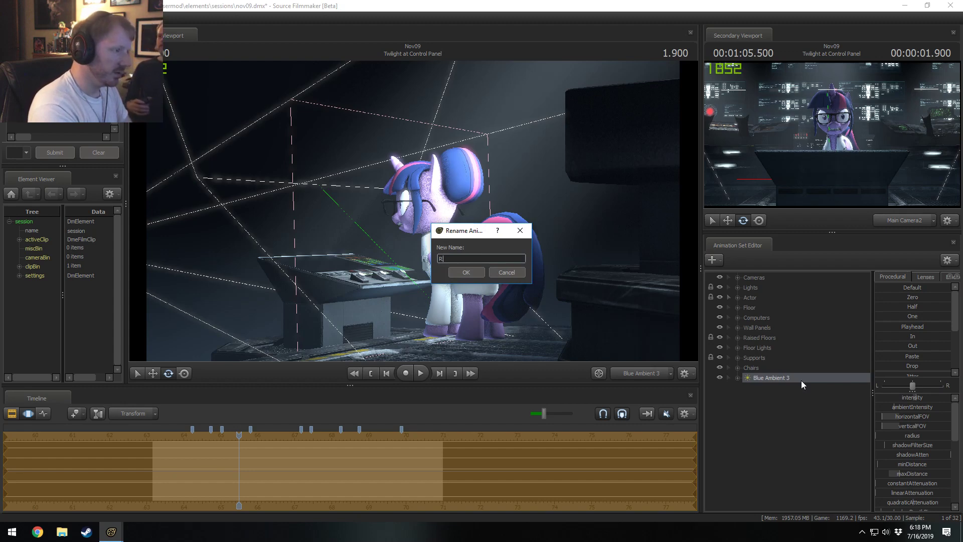
pyautogui.write('ight Main')
pyautogui.press('Return')
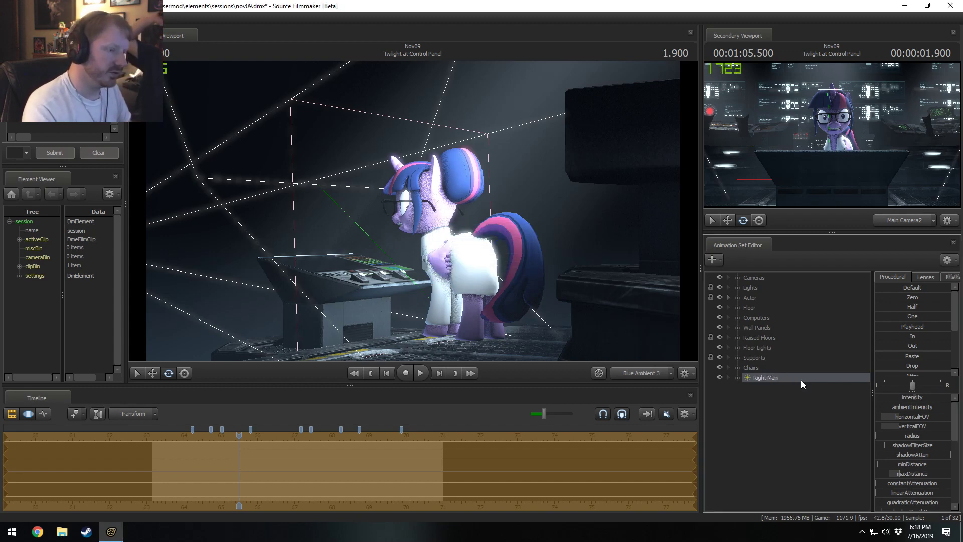
pyautogui.rightClick(801, 380)
pyautogui.click(816, 399)
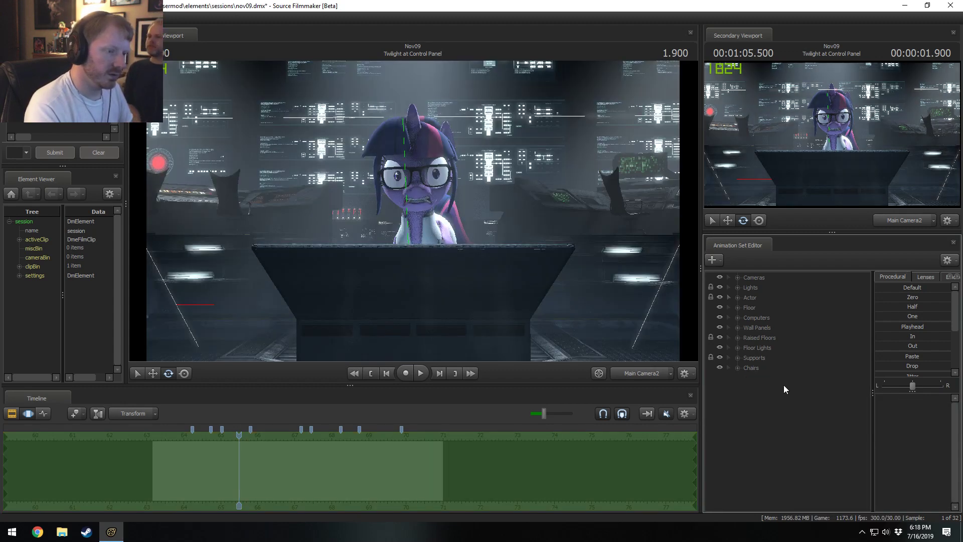
pyautogui.hotkey('ctrl', 'z')
# Copy and paste the Right Main light, and rename the duplicate "Left Main"
pyautogui.rightClick(760, 378)
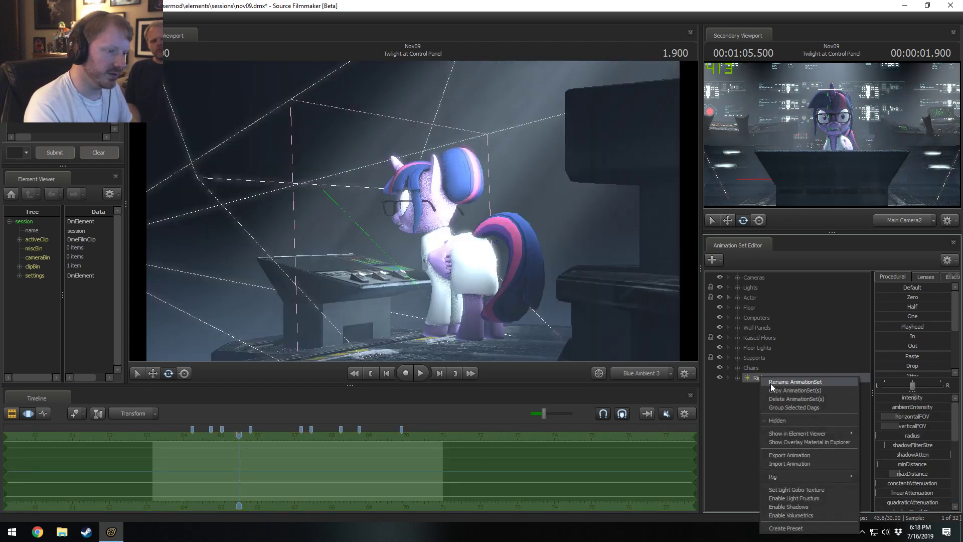
pyautogui.click(773, 391)
pyautogui.rightClick(774, 402)
pyautogui.click(800, 451)
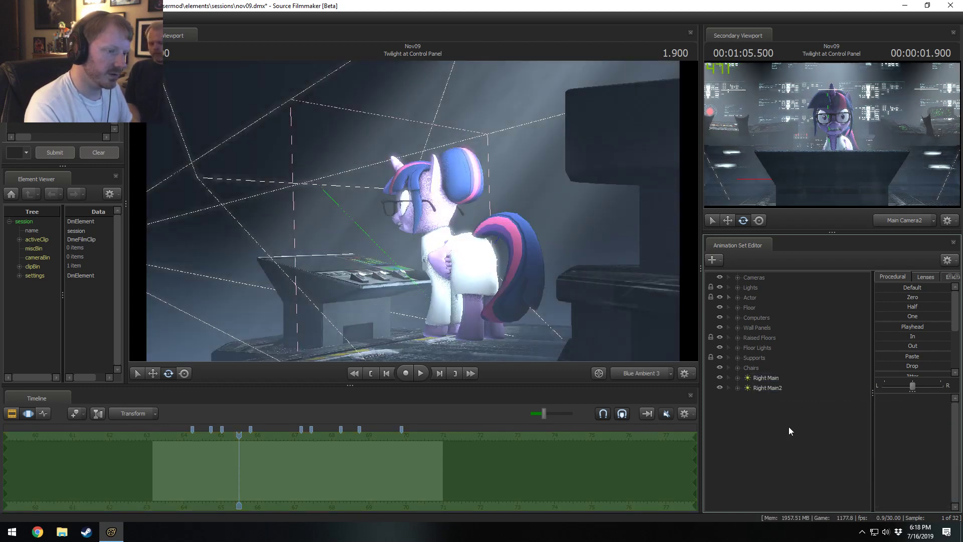
pyautogui.rightClick(775, 389)
pyautogui.click(794, 235)
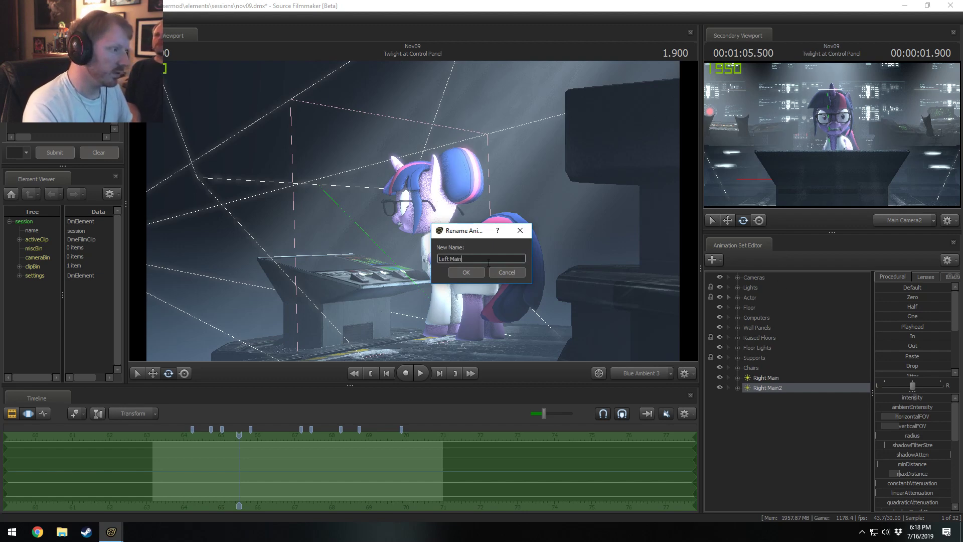
pyautogui.click(465, 272)
# Look through Left Main in the primary viewport and move it to Twilight's opposite side, aimed at her and the console
pyautogui.moveTo(764, 387); pyautogui.dragTo(563, 248)
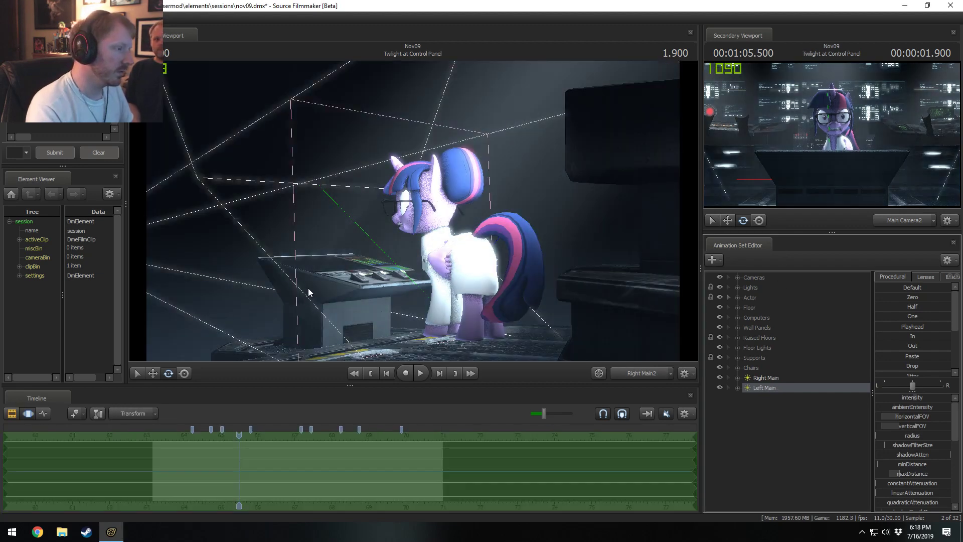
pyautogui.moveTo(307, 291)
pyautogui.mouseDown()
pyautogui.moveTo(265, 292)
pyautogui.moveTo(322, 290)
pyautogui.mouseUp()
pyautogui.press('w')
pyautogui.press('s')
pyautogui.press('w')
pyautogui.moveTo(428, 228); pyautogui.dragTo(429, 236)
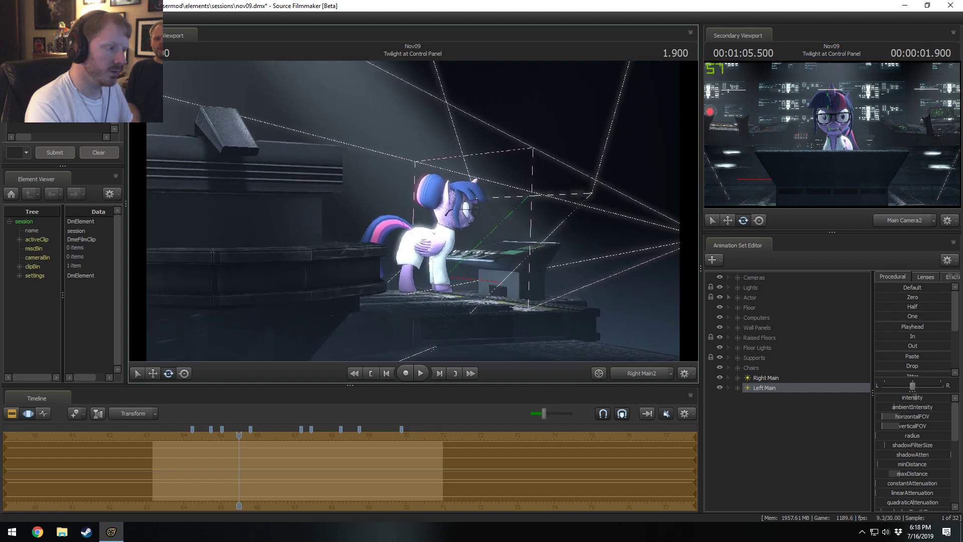
# Compare Left Main's view with Right Main's, move Left Main closer to Twilight, and toggle its visibility to check its effect
pyautogui.click(760, 377)
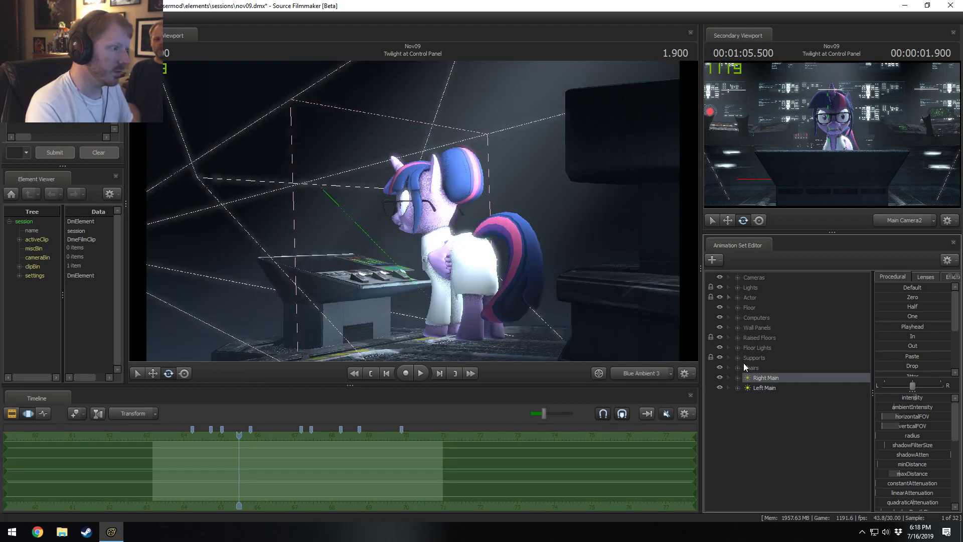
pyautogui.click(765, 387)
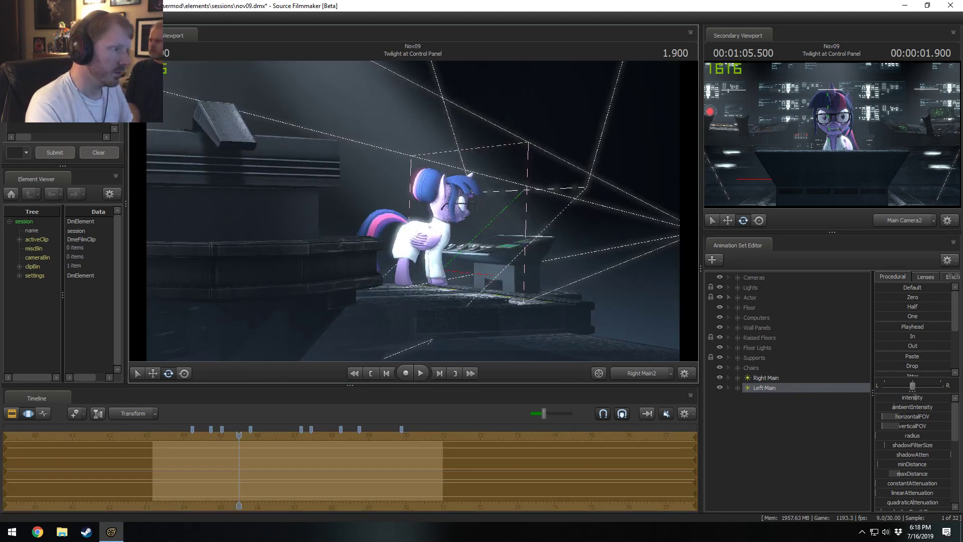
pyautogui.press('w')
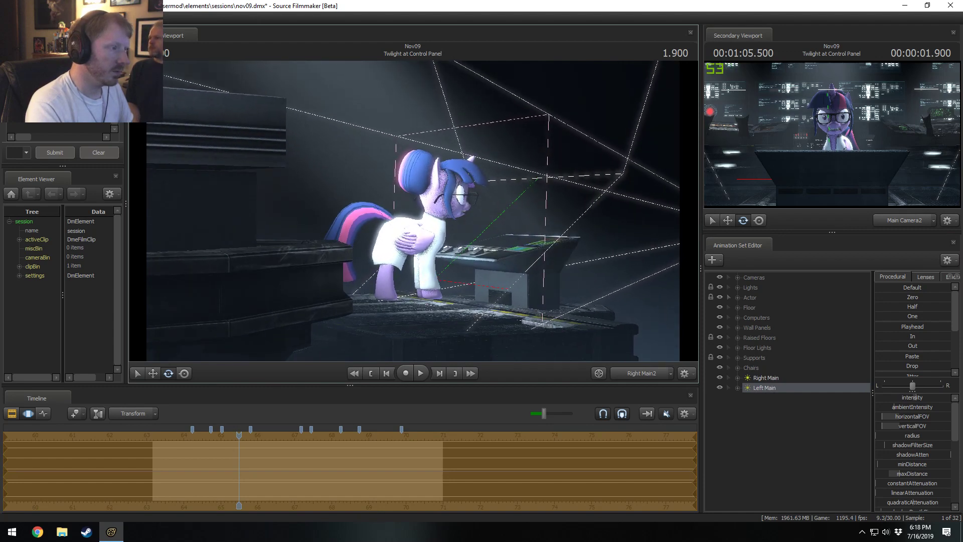
pyautogui.moveTo(415, 209); pyautogui.dragTo(415, 213)
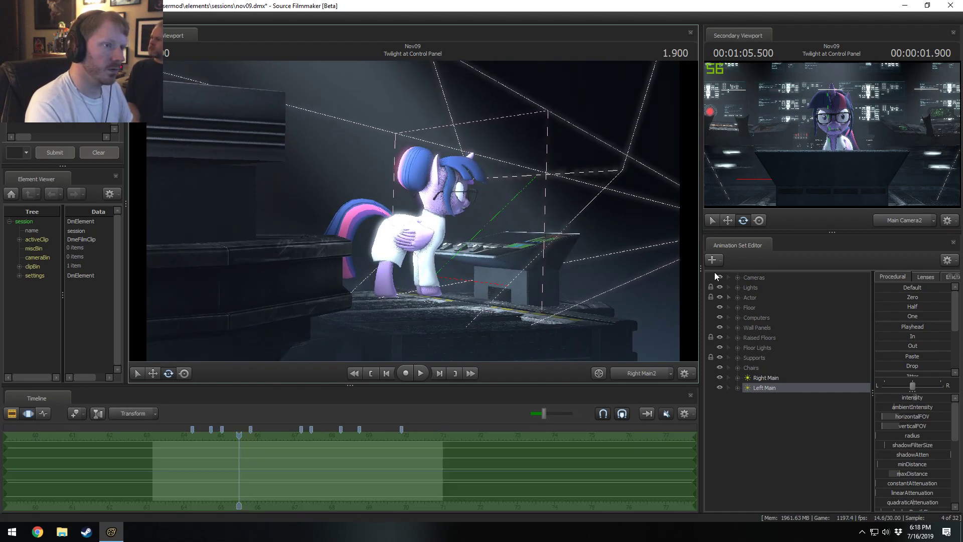
pyautogui.click(721, 388)
pyautogui.click(721, 388)
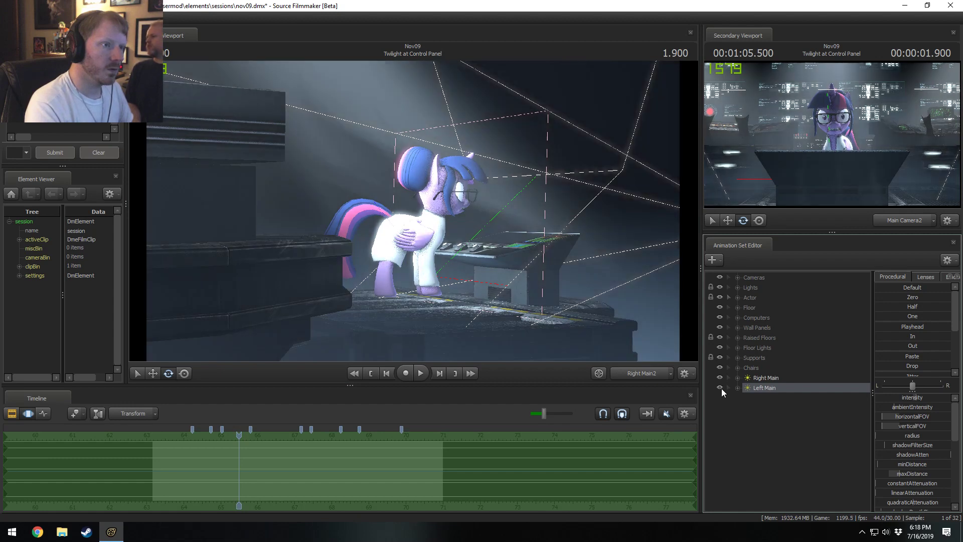
# View the shot through Main Camera2 in the primary viewport and switch the timeline to the Clip Editor
pyautogui.press('F2')
pyautogui.click(601, 373)
pyautogui.press('F3')
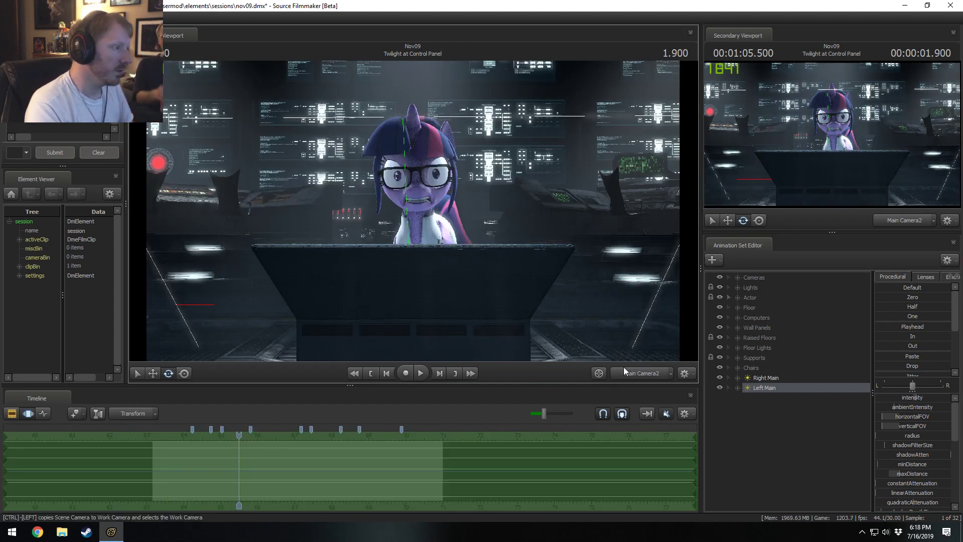
pyautogui.press('F2')
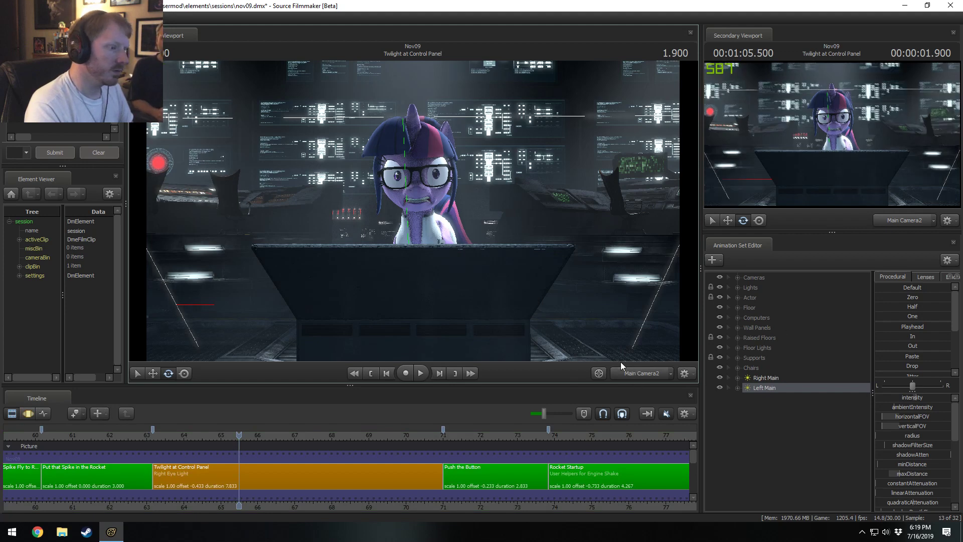
pyautogui.click(636, 371)
pyautogui.click(635, 372)
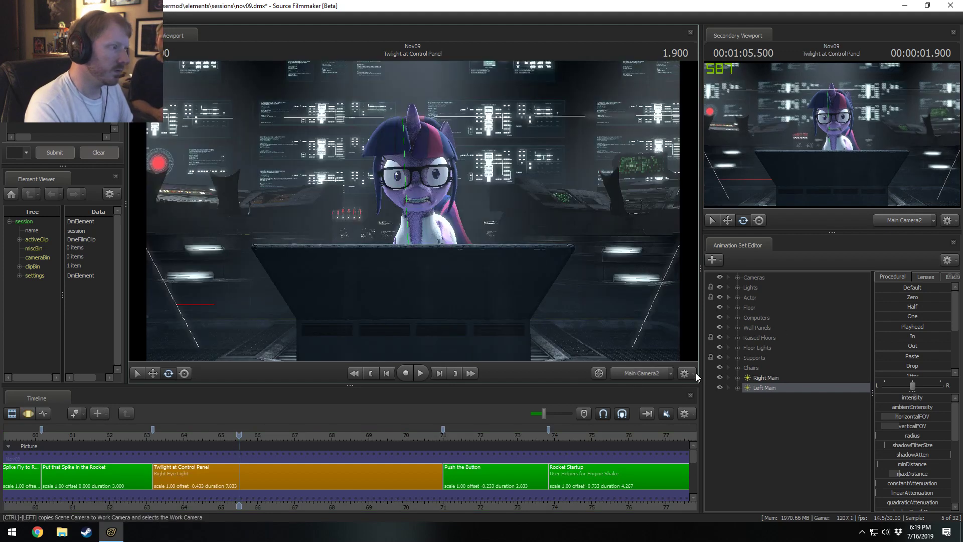
# Expand the Lights group and disable the light frustum display for Actor Low Angle
pyautogui.rightClick(776, 380)
pyautogui.rightClick(766, 387)
pyautogui.click(759, 378)
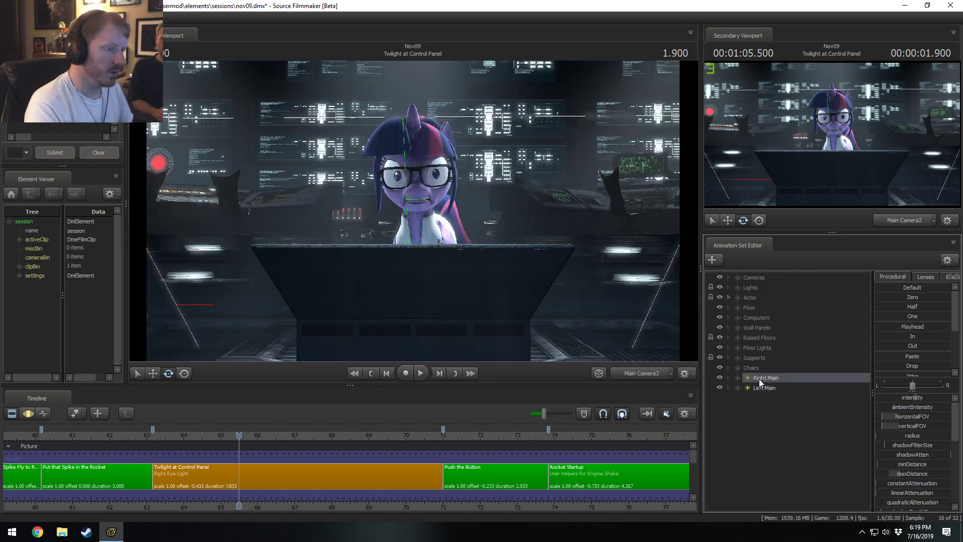
pyautogui.click(737, 288)
pyautogui.rightClick(777, 298)
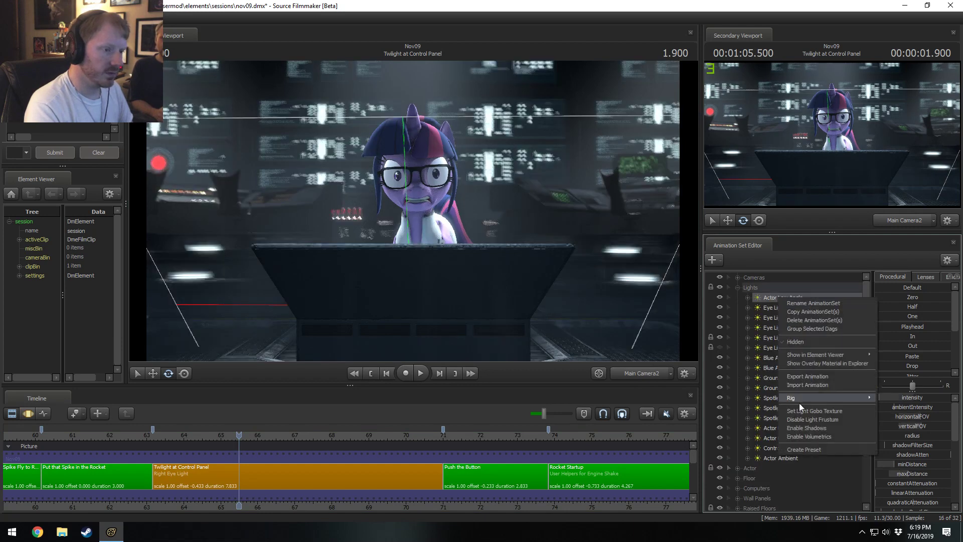
pyautogui.click(803, 417)
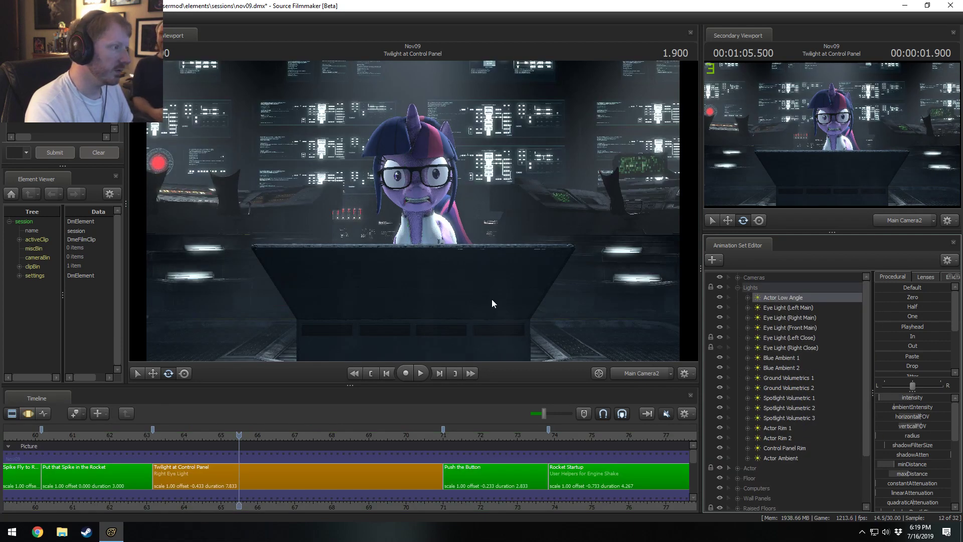
# Play back the Twilight at Control Panel shot through Main Camera2 to review the lighting
pyautogui.press('space')
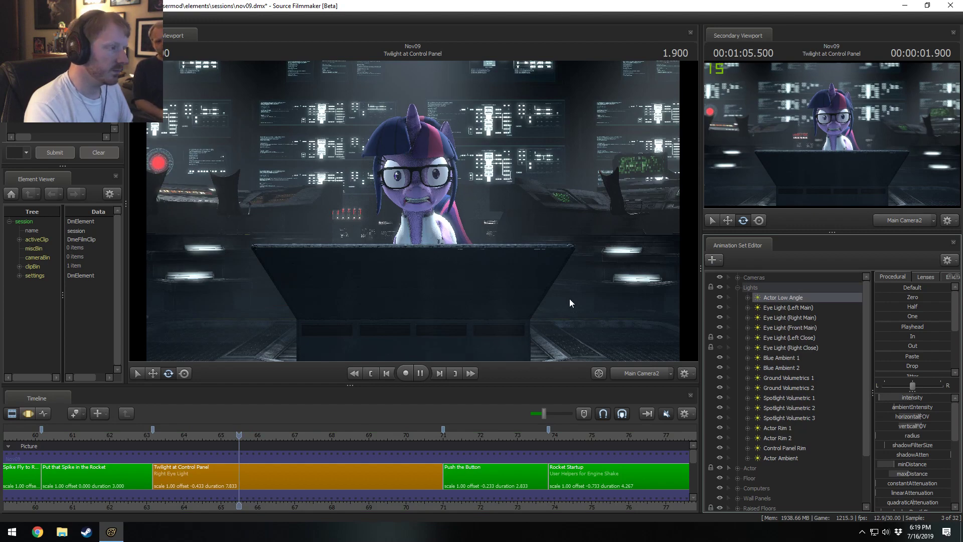
pyautogui.press('space')
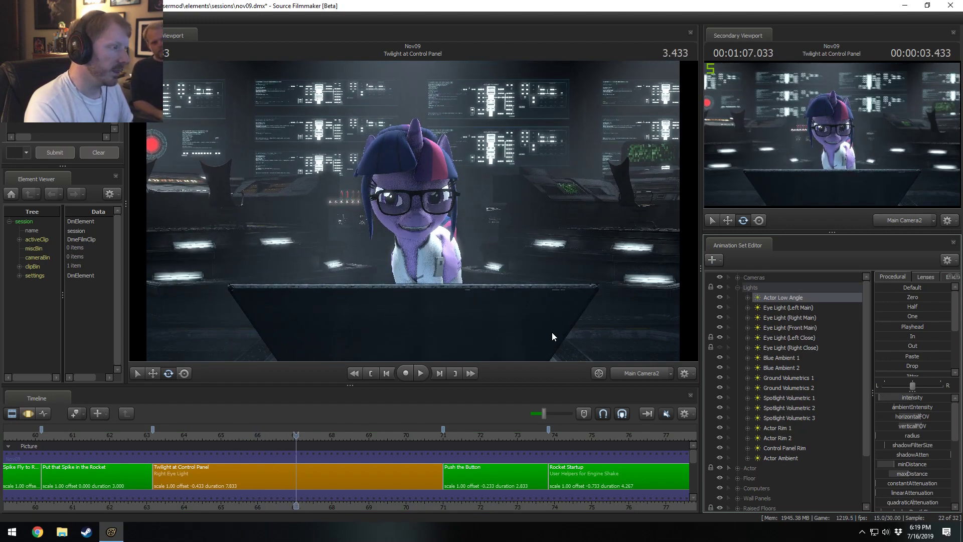
pyautogui.press('space')
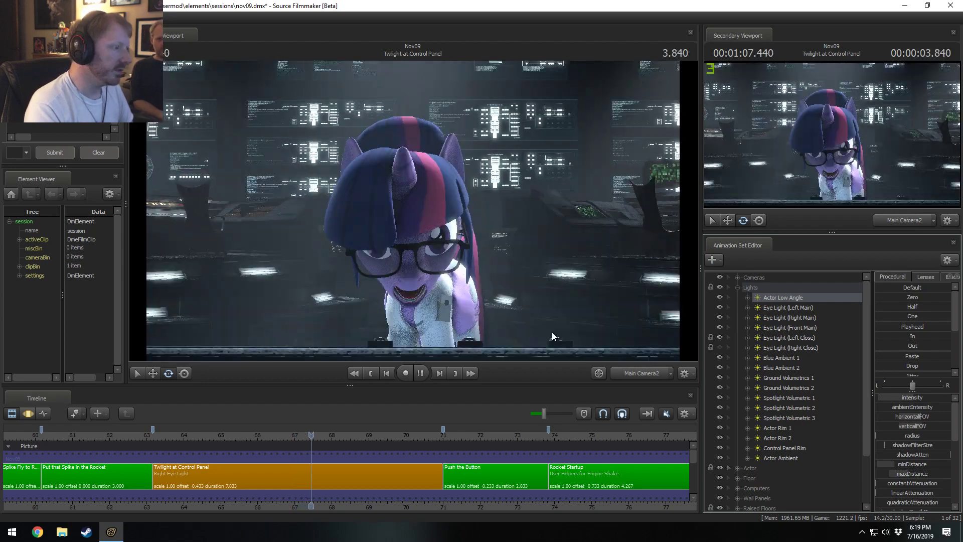
# Stop playback and toggle the visibility of Actor Rim 1 and Actor Rim 2 to compare their effect on Twilight
pyautogui.press('space')
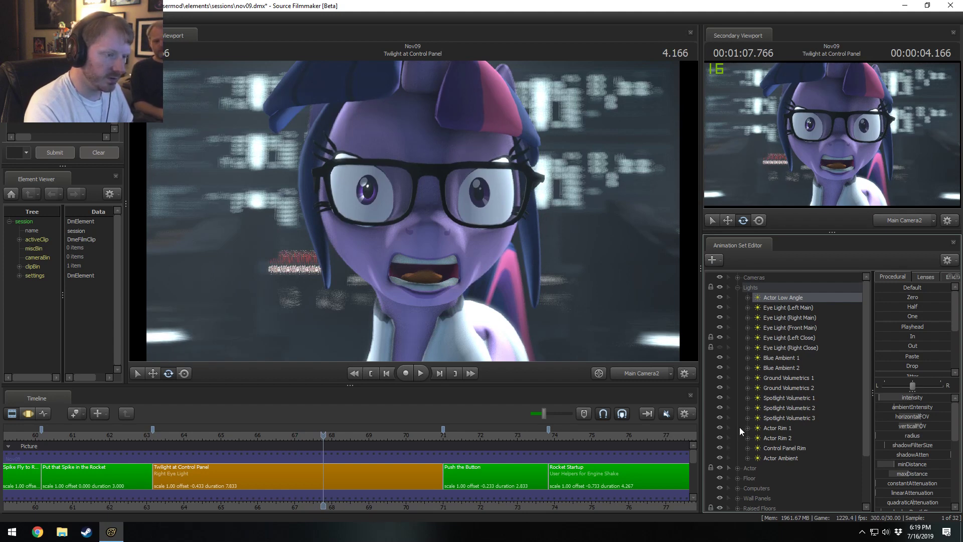
pyautogui.click(718, 427)
pyautogui.click(718, 429)
pyautogui.click(717, 434)
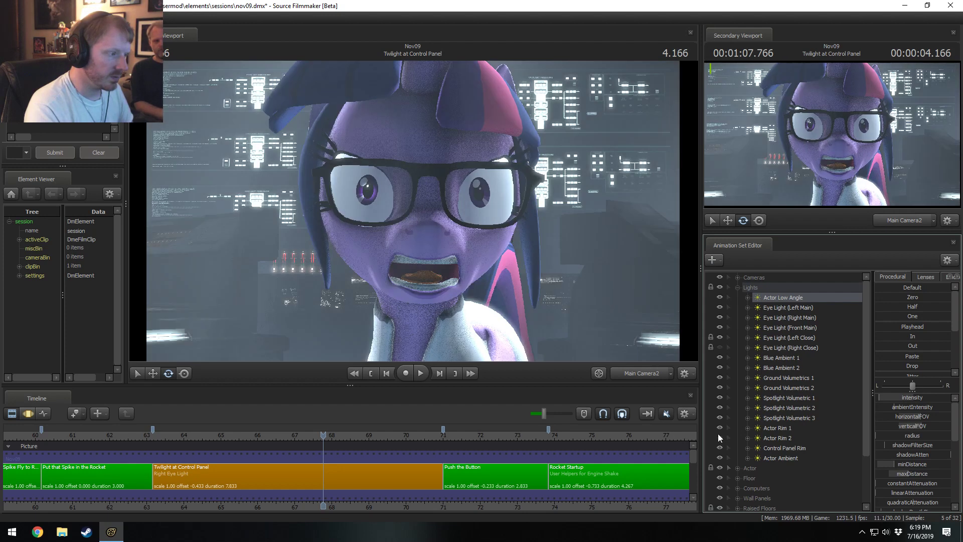
pyautogui.click(718, 433)
pyautogui.click(717, 433)
pyautogui.click(717, 433)
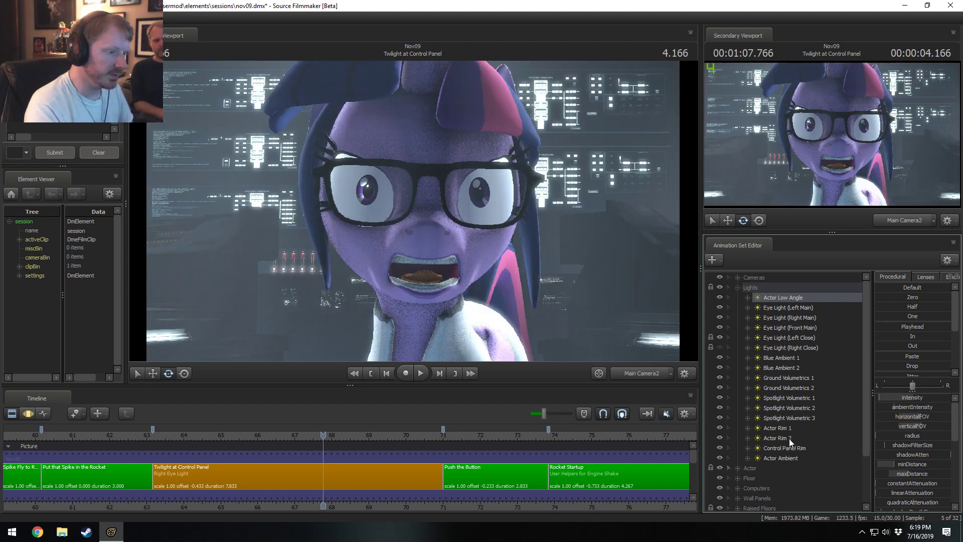
# View the set through Actor Rim 2, lower the light beside Twilight, and play back part of the shot to check it
pyautogui.click(793, 438)
pyautogui.doubleClick(792, 438)
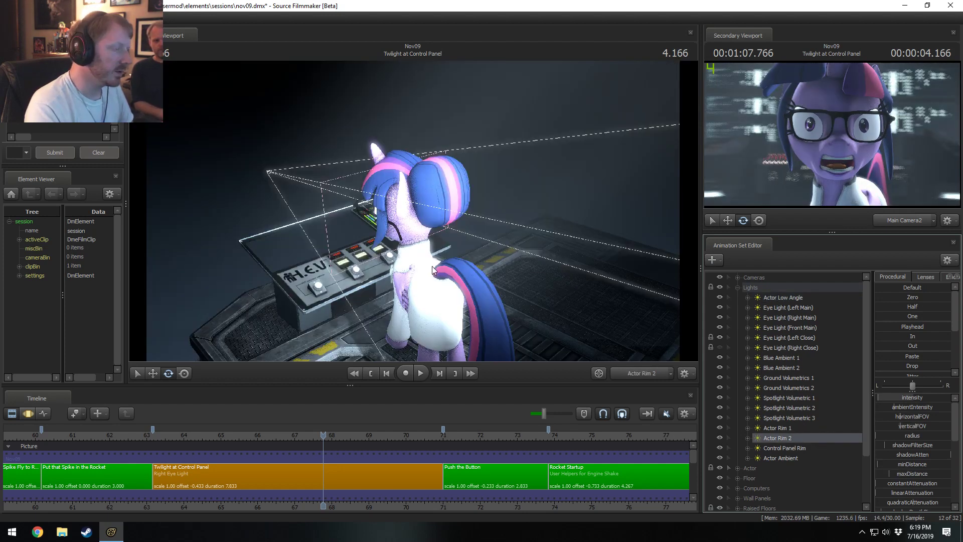
pyautogui.press('F3')
pyautogui.moveTo(542, 343); pyautogui.dragTo(526, 305)
pyautogui.press('F2')
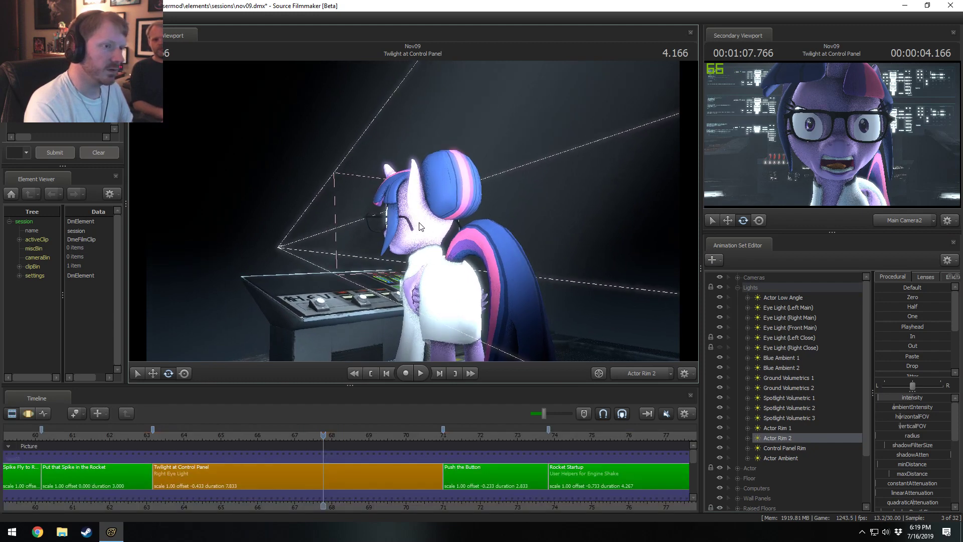
pyautogui.press('space')
pyautogui.press('space')
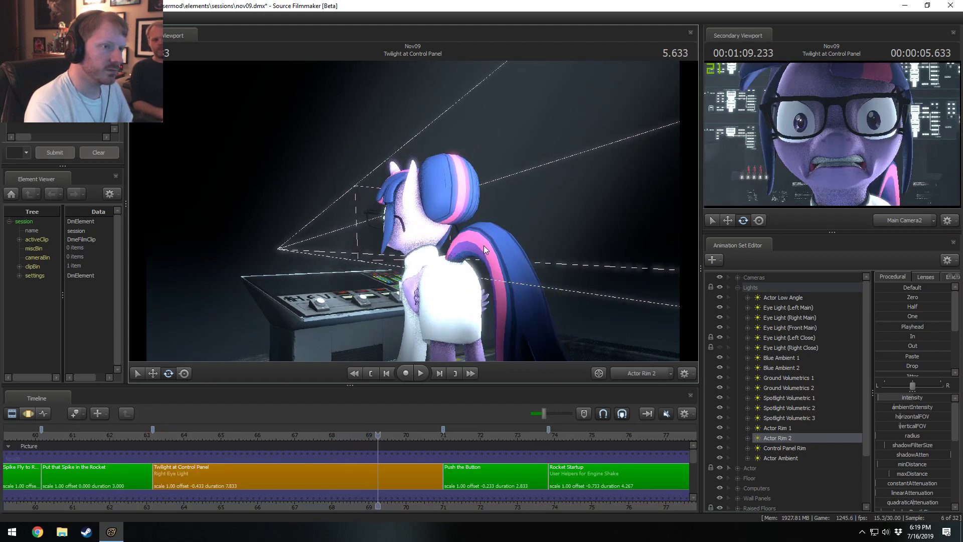
# View the set through Actor Rim 1 and lower the light to match Actor Rim 2 on Twilight's other side
pyautogui.click(775, 428)
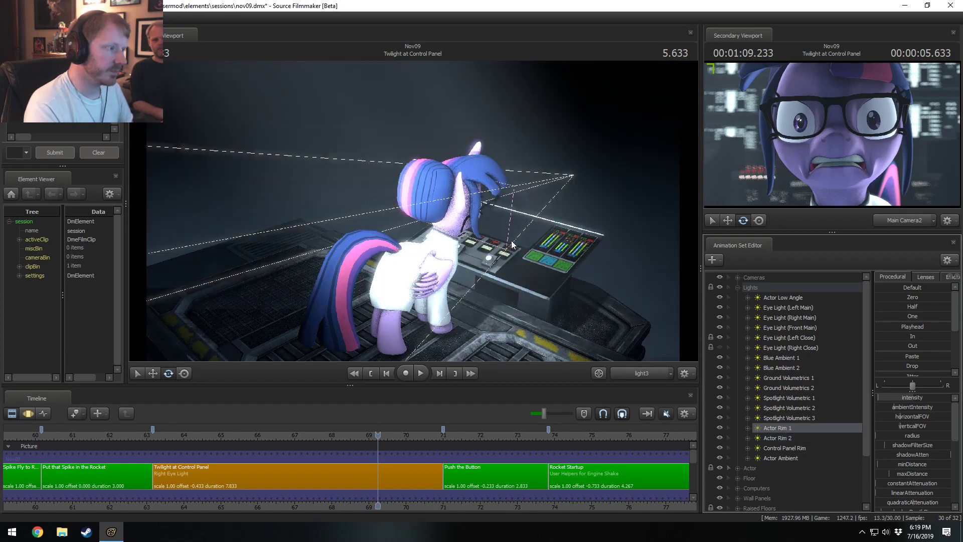
pyautogui.press('F3')
pyautogui.moveTo(495, 233); pyautogui.dragTo(495, 219)
pyautogui.press('F2')
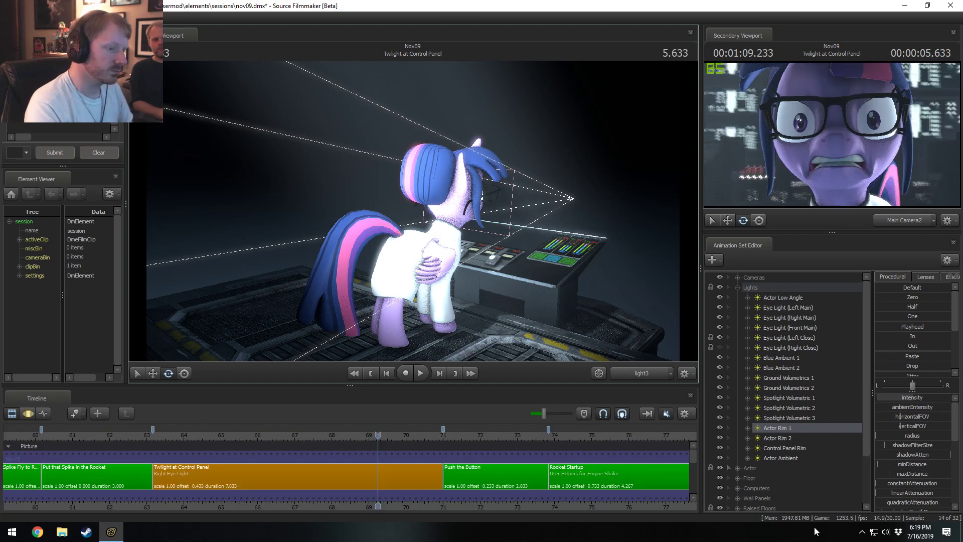
# Raise the intensity of the Actor Ambient light across the whole Twilight at Control Panel shot
pyautogui.click(771, 458)
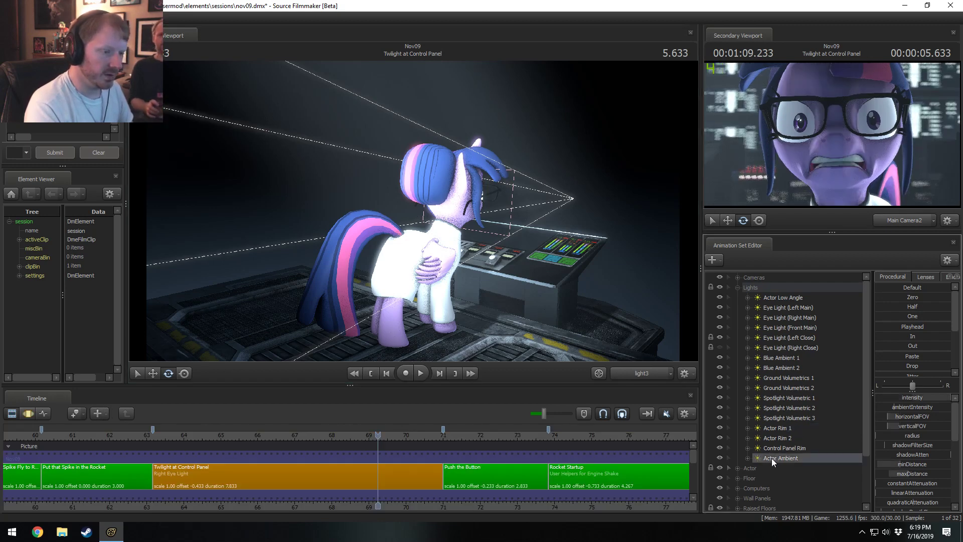
pyautogui.press('F3')
pyautogui.rightClick(919, 395)
pyautogui.click(924, 400)
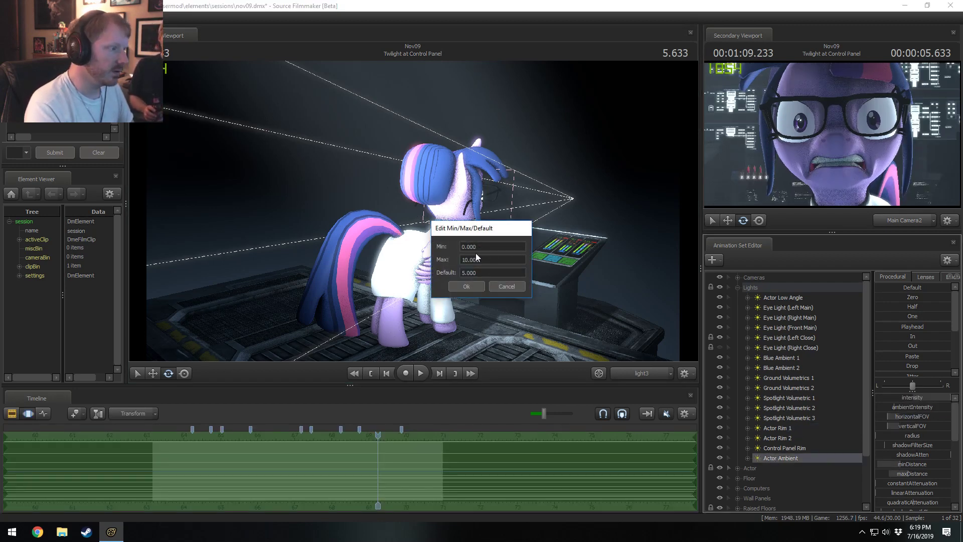
pyautogui.click(467, 286)
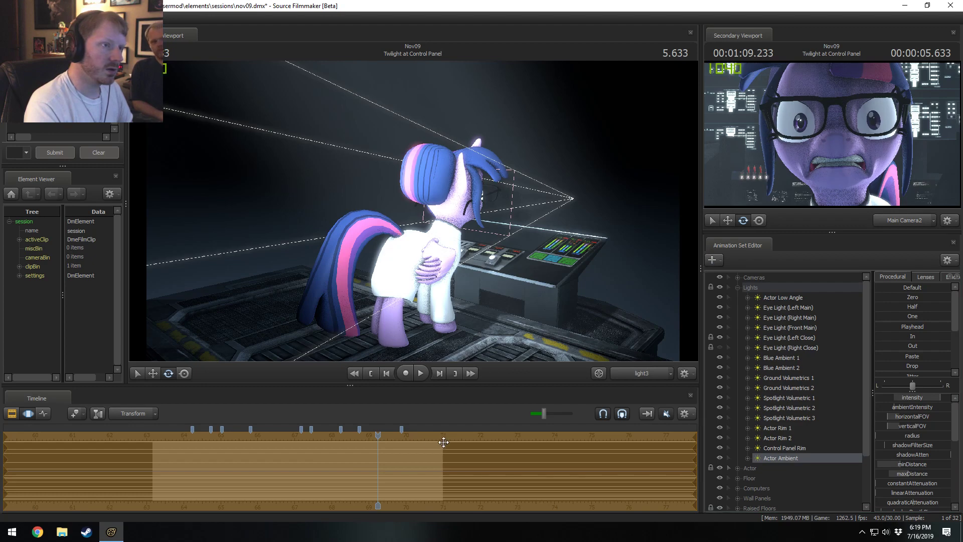
pyautogui.press('F2')
# Play and scrub through the opening seconds of the shot to review the rim and ambient lighting on Twilight
pyautogui.click(194, 433)
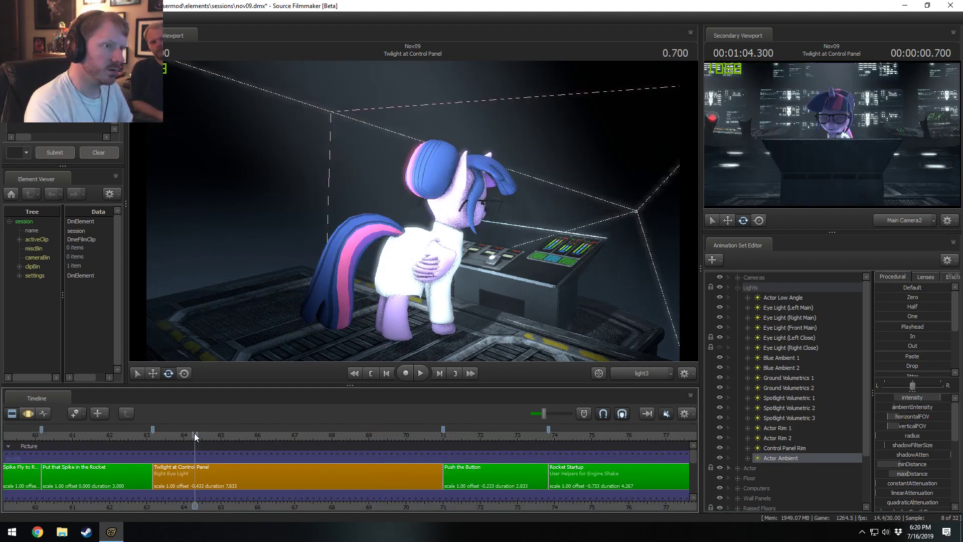
pyautogui.press('space')
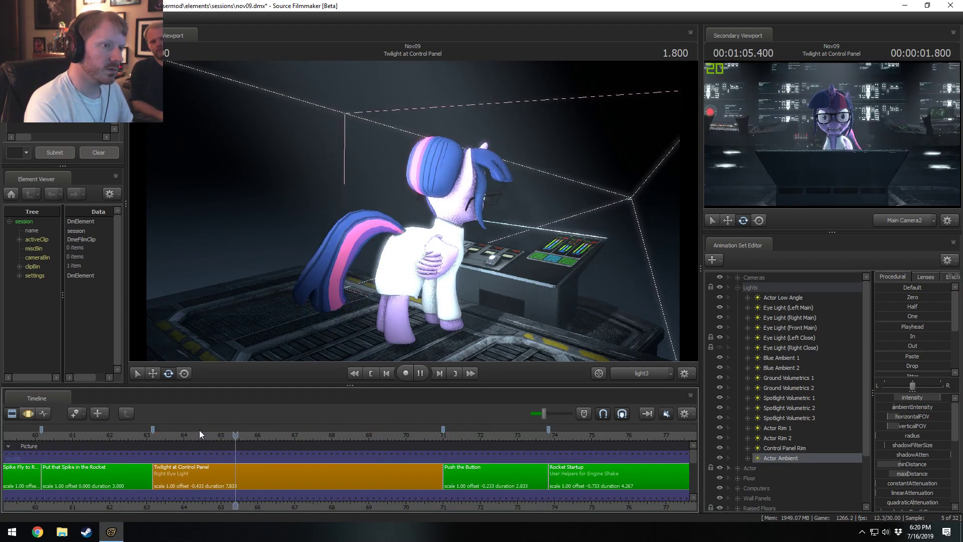
pyautogui.press('space')
pyautogui.click(199, 435)
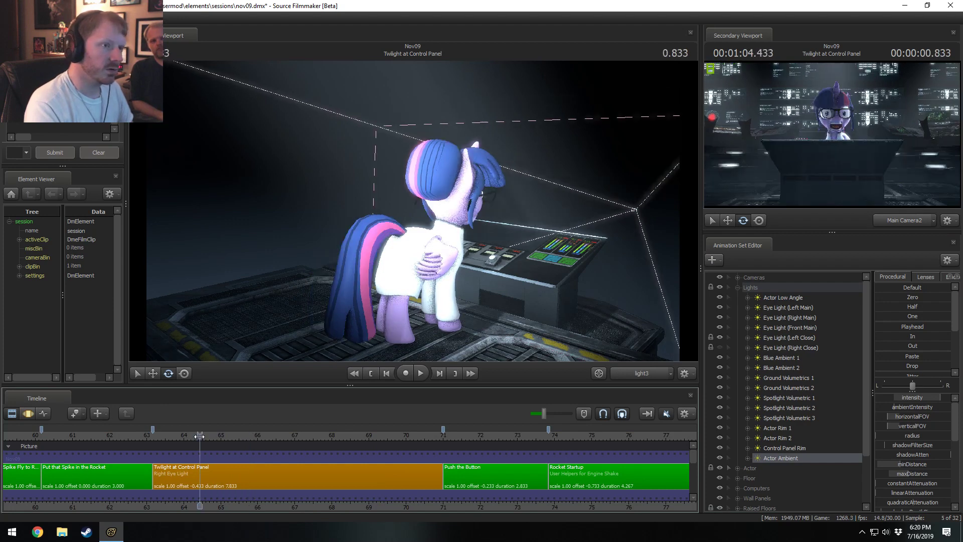
pyautogui.moveTo(199, 435); pyautogui.dragTo(239, 453)
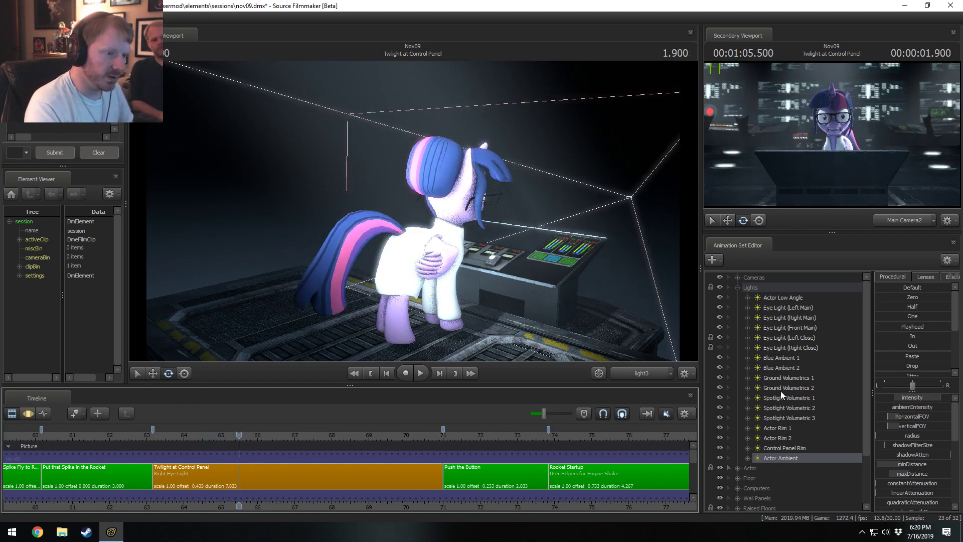
# Look through Spotlight Volumetric 1, 2 and 3 in turn to examine what each spotlight covers
pyautogui.click(782, 407)
pyautogui.moveTo(727, 319); pyautogui.dragTo(573, 179)
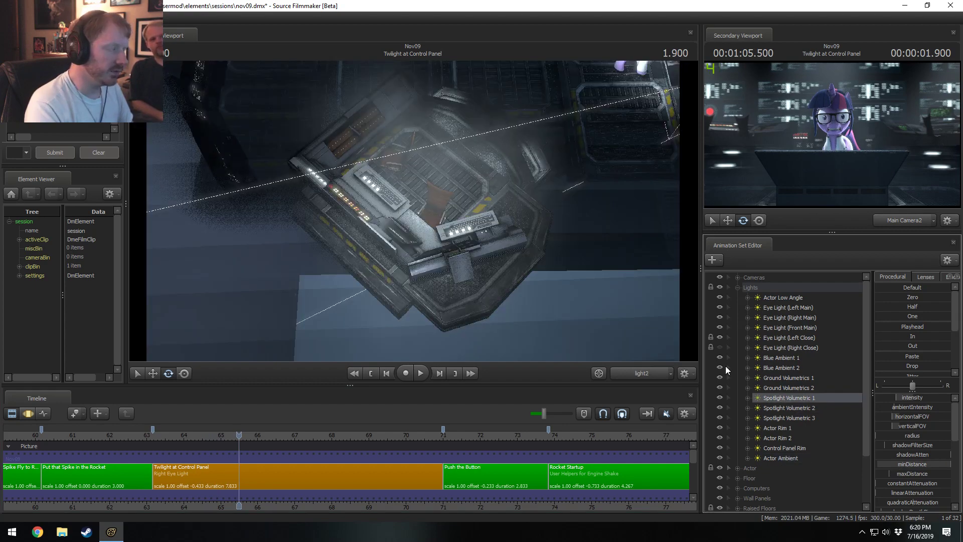
pyautogui.moveTo(787, 406); pyautogui.dragTo(548, 282)
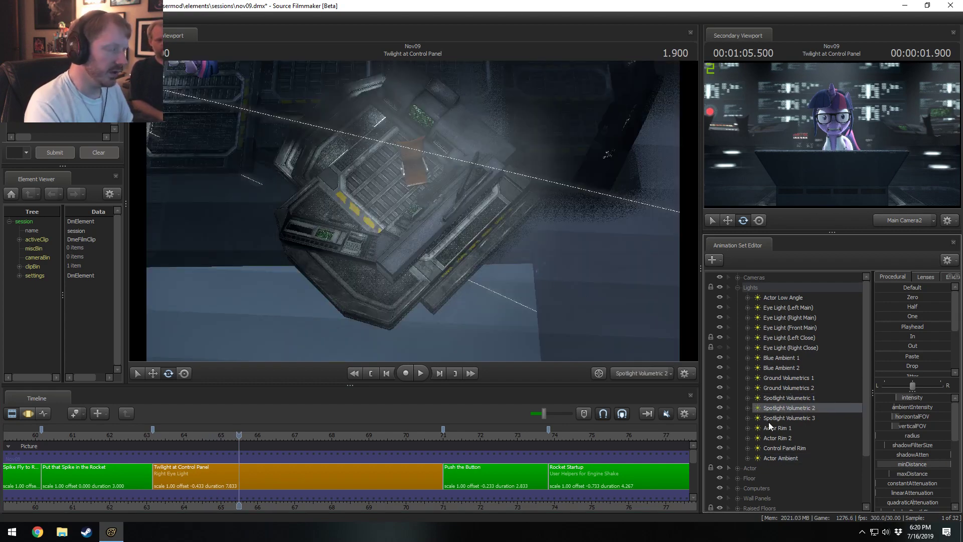
pyautogui.moveTo(786, 418); pyautogui.dragTo(554, 180)
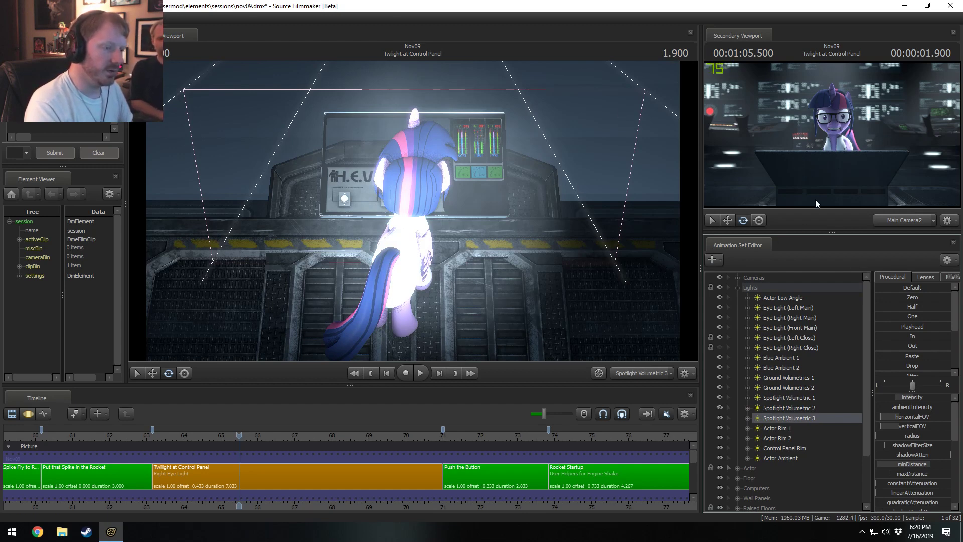
# Try a higher intensity for Spotlight Volumetric 3 above Twilight
pyautogui.press('F3')
pyautogui.moveTo(895, 397); pyautogui.dragTo(937, 397)
pyautogui.press('F2')
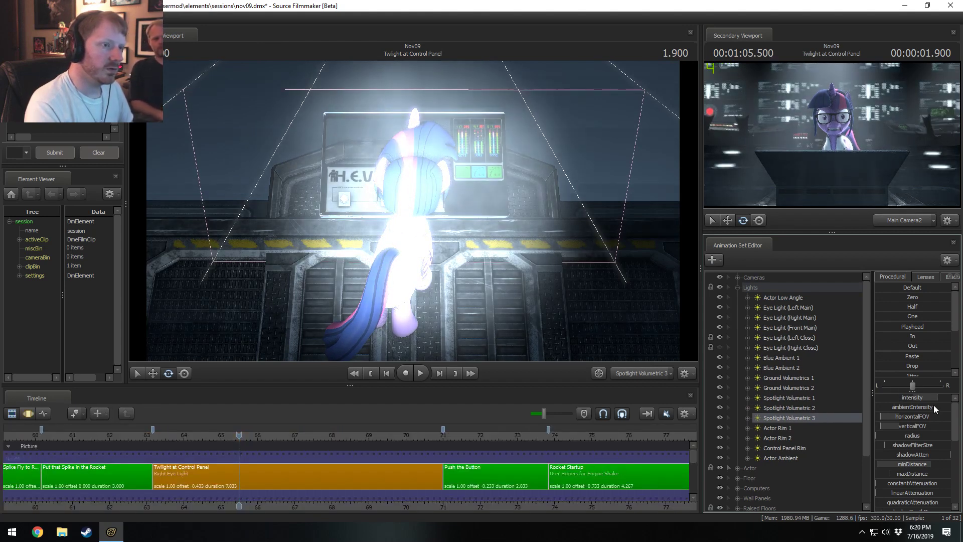
pyautogui.press('F3')
pyautogui.hotkey('ctrl', 'z')
pyautogui.press('F2')
# Raise the intensity of Spotlight Volumetric 2 and Spotlight Volumetric 1 across the shot
pyautogui.press('F3')
pyautogui.click(816, 408)
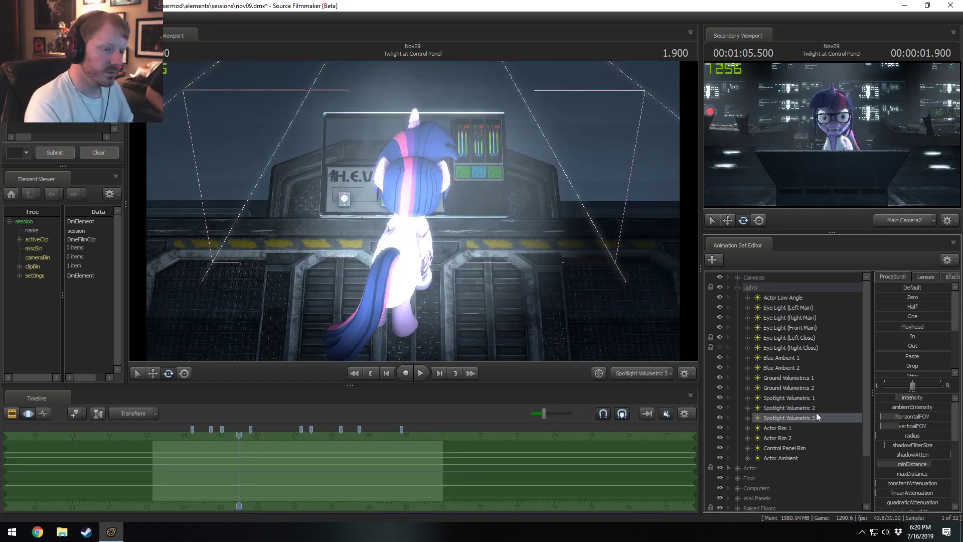
pyautogui.moveTo(921, 398); pyautogui.dragTo(911, 397)
pyautogui.click(787, 397)
pyautogui.press('F2')
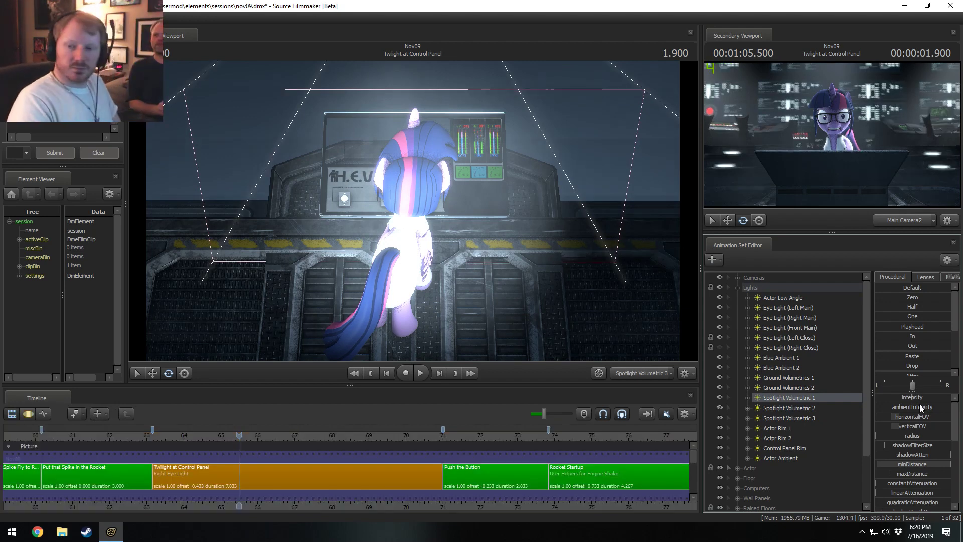
# Play back the opening of the shot through Main Camera2 in the primary viewport to review the spotlights
pyautogui.click(186, 435)
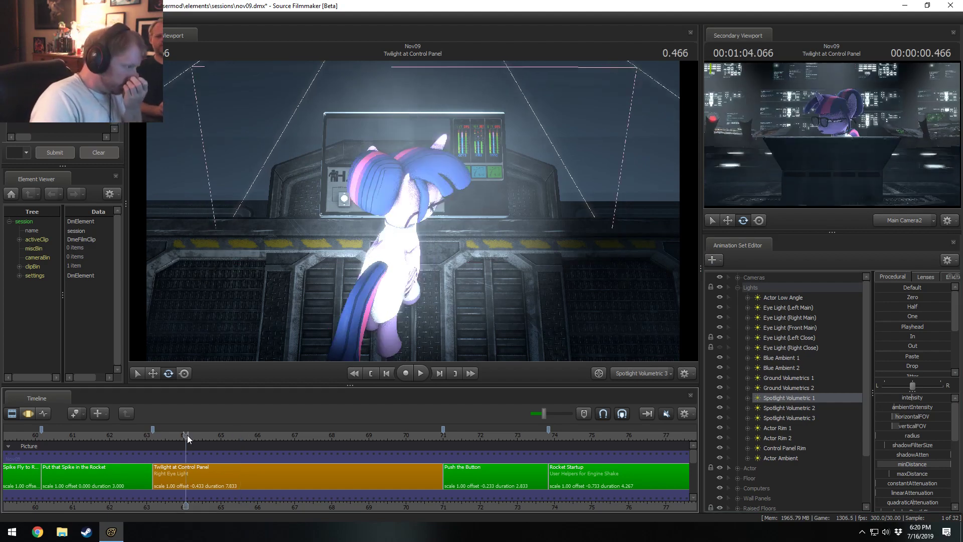
pyautogui.click(640, 372)
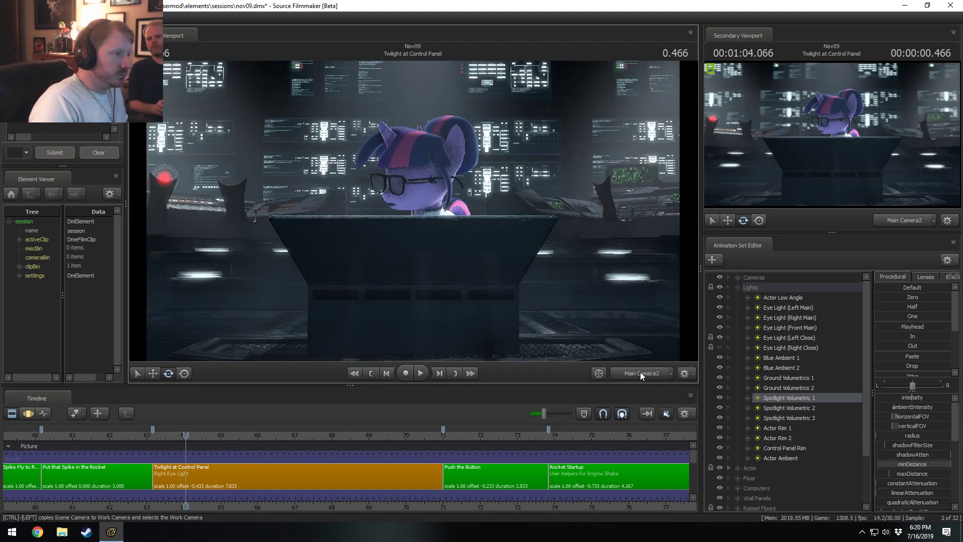
pyautogui.press('space')
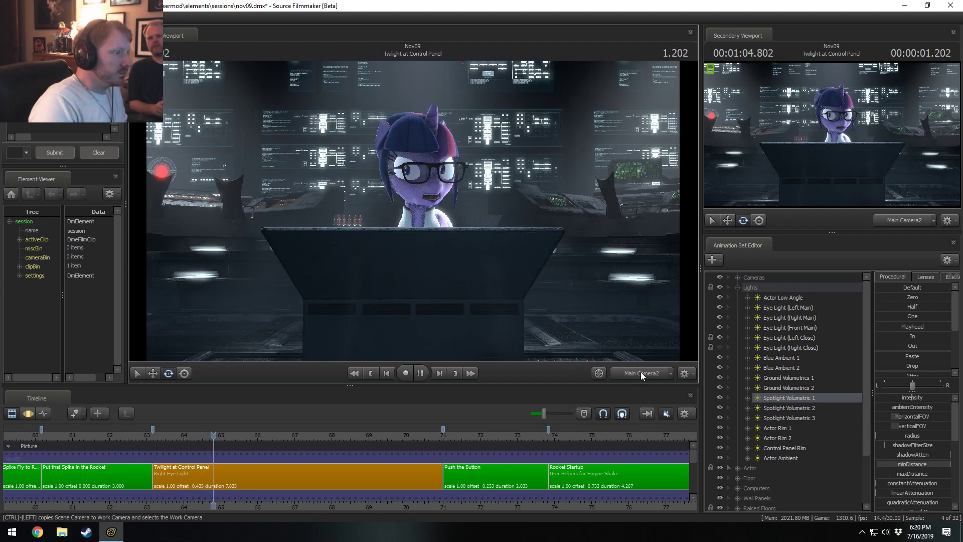
pyautogui.press('space')
# Collapse the Lights group, return to the start of the shot, and disable lighting in the primary viewport
pyautogui.press('F4')
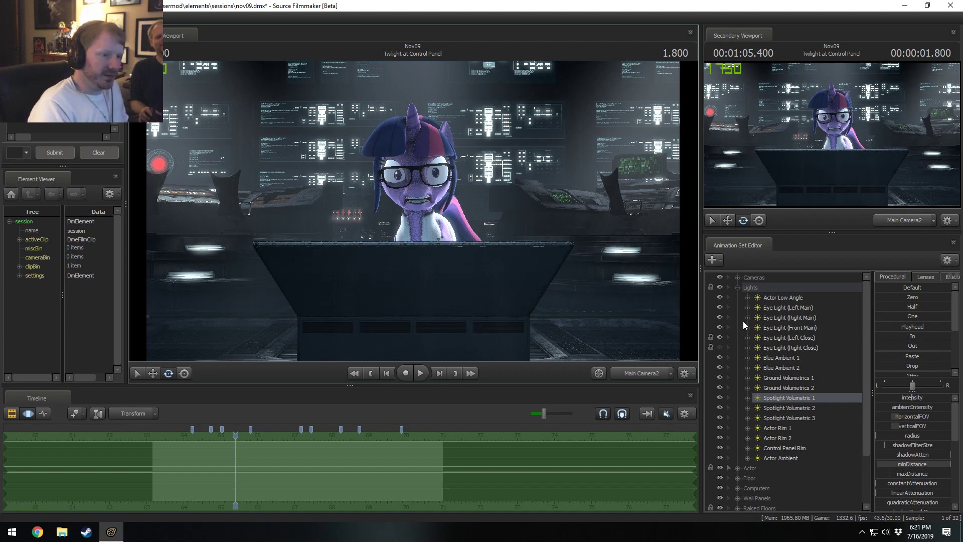
pyautogui.click(736, 287)
pyautogui.press('F2')
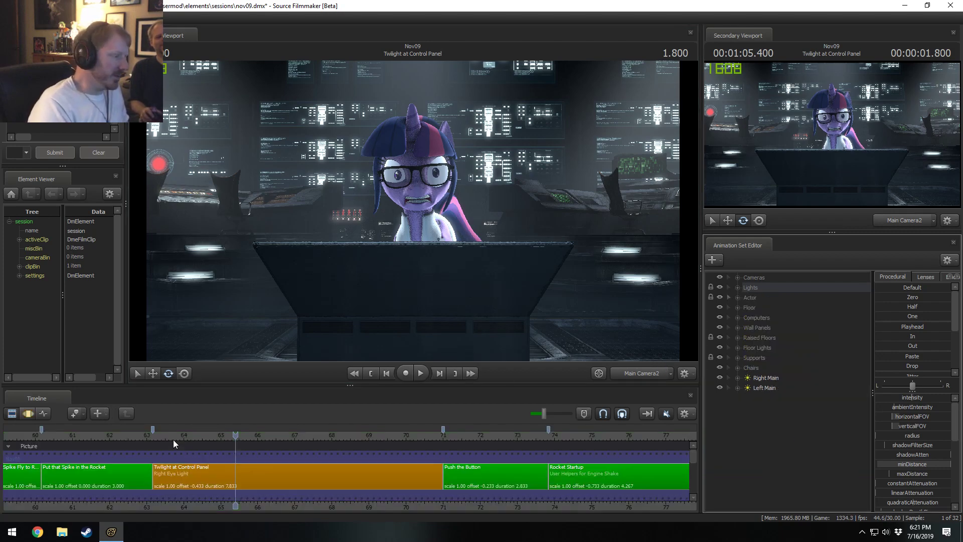
pyautogui.moveTo(173, 436); pyautogui.dragTo(169, 436)
pyautogui.rightClick(383, 250)
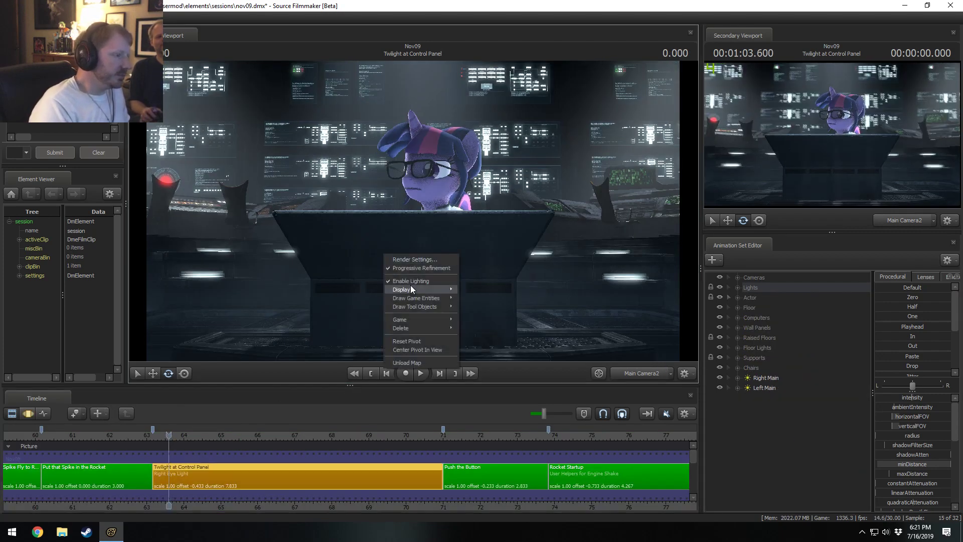
pyautogui.click(423, 280)
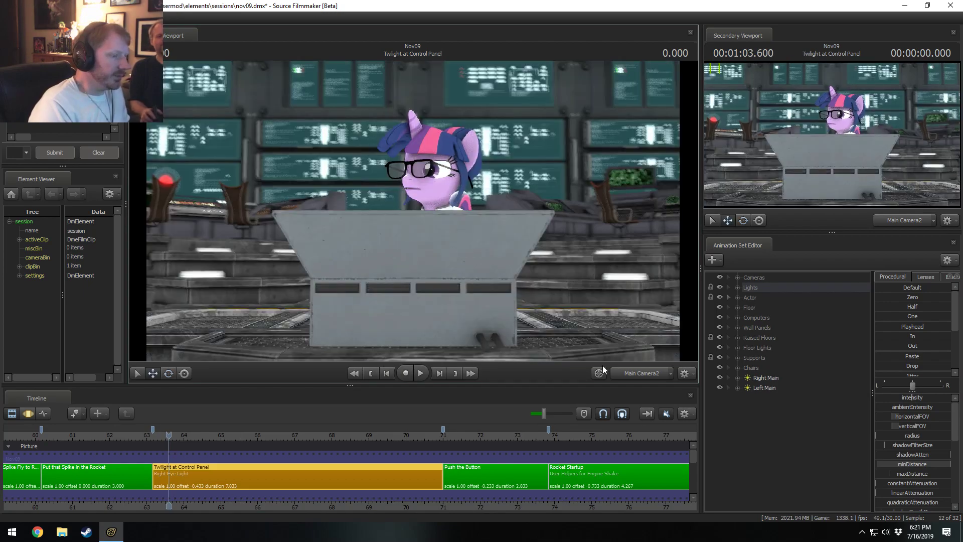
# Switch the primary viewport to the Work Camera, move it beside Twilight, and play back her opening movement
pyautogui.click(671, 376)
pyautogui.press('w')
pyautogui.moveTo(502, 251); pyautogui.dragTo(413, 210)
pyautogui.press('space')
pyautogui.press('space')
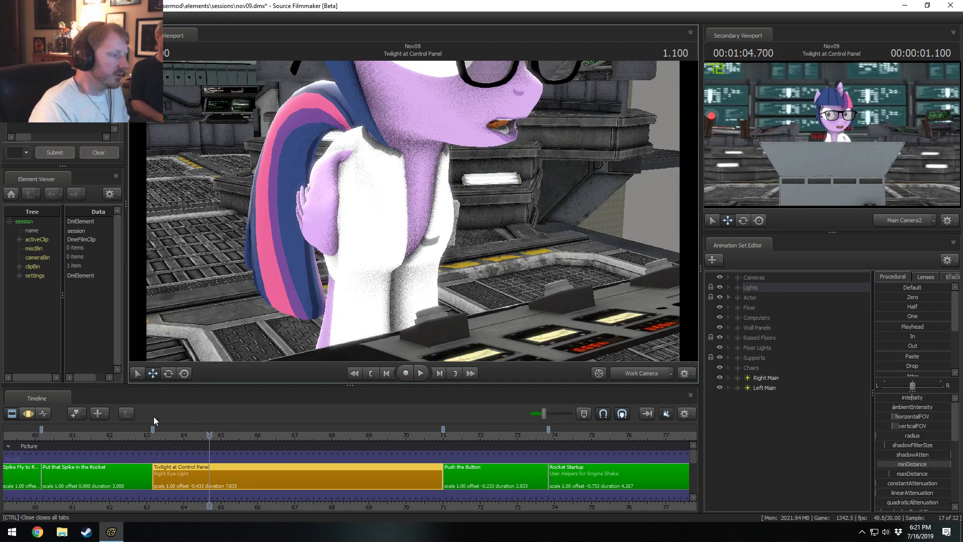
# Lower the Work Camera to floor level and replay the opening of the shot to examine Twilight's hooves
pyautogui.moveTo(154, 434); pyautogui.dragTo(155, 434)
pyautogui.moveTo(392, 226); pyautogui.dragTo(372, 319)
pyautogui.press('space')
pyautogui.press('space')
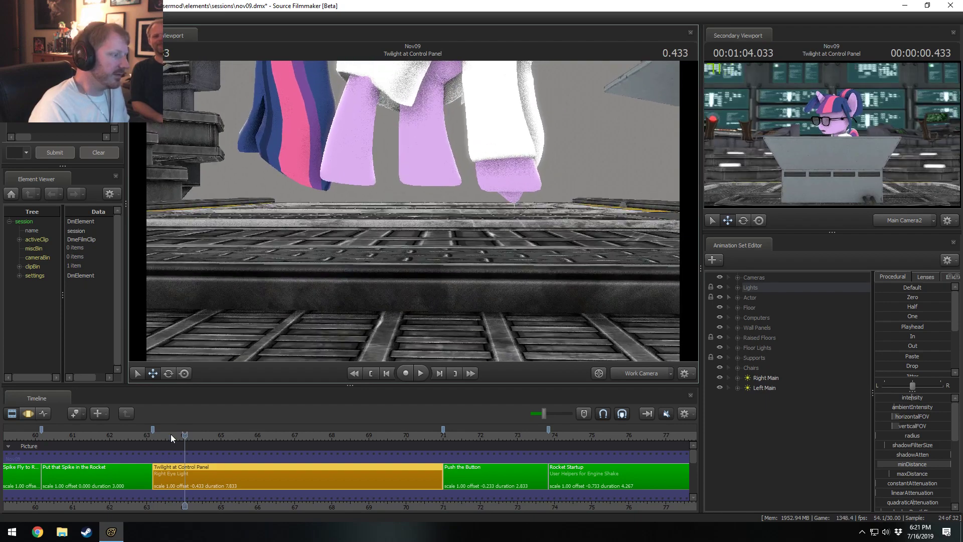
pyautogui.click(164, 435)
pyautogui.press('space')
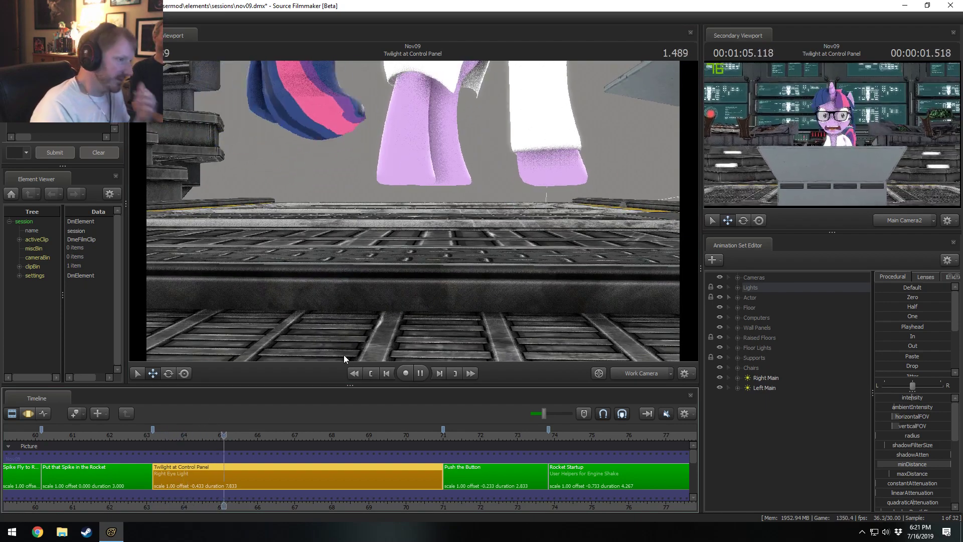
pyautogui.press('space')
# Reposition the Work Camera beside Twilight's legs and replay the opening repeatedly to examine how her hooves meet the platform
pyautogui.moveTo(490, 247); pyautogui.dragTo(365, 311)
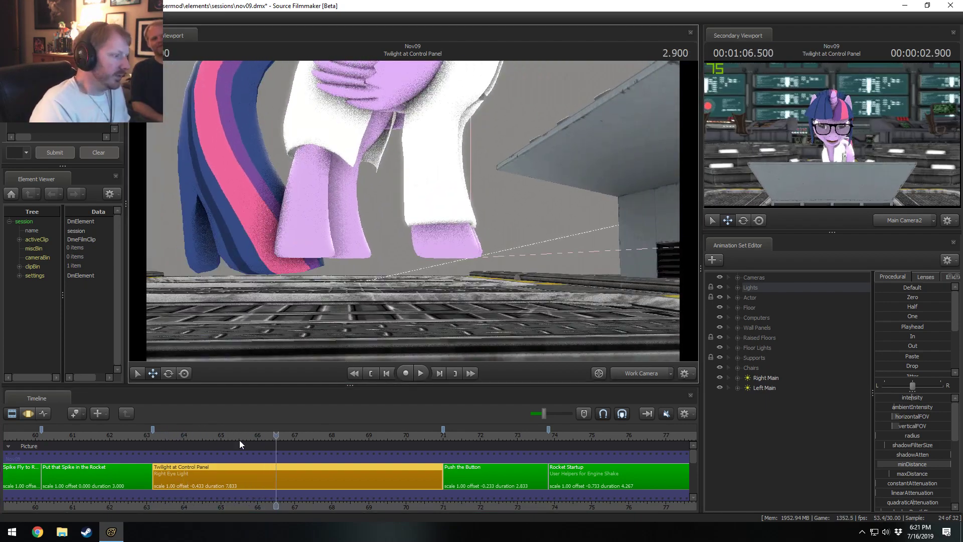
pyautogui.press('space')
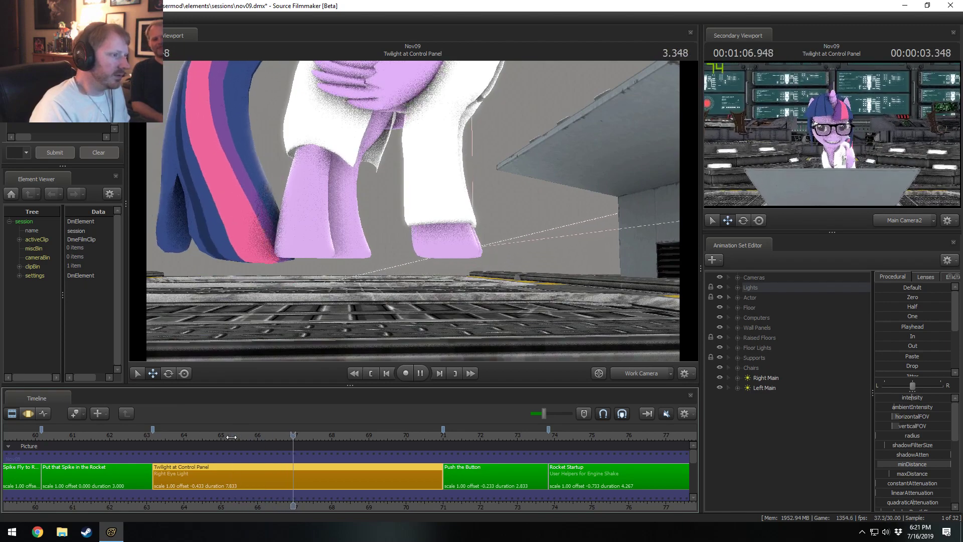
pyautogui.click(190, 436)
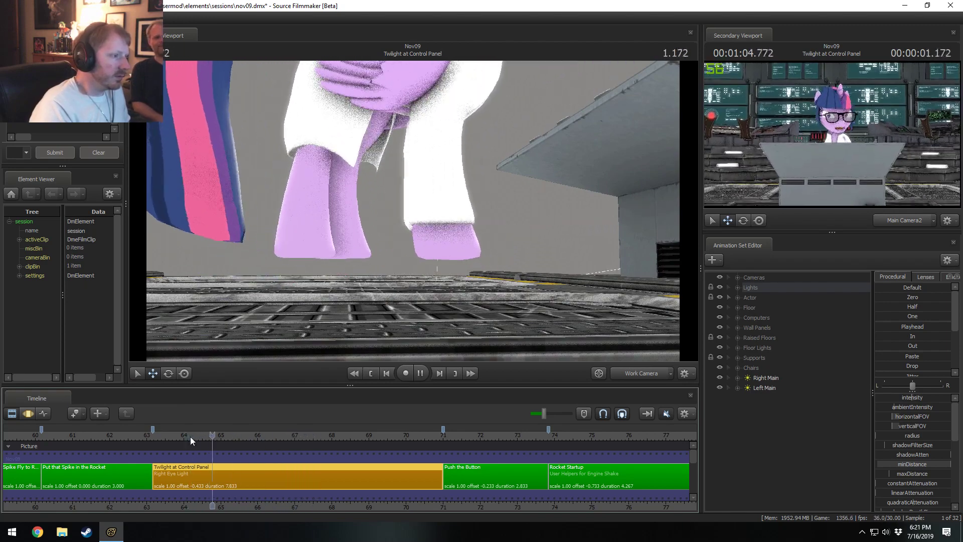
pyautogui.click(172, 436)
pyautogui.moveTo(422, 240)
pyautogui.mouseDown()
pyautogui.moveTo(413, 212)
pyautogui.moveTo(405, 244)
pyautogui.mouseUp()
pyautogui.press('space')
pyautogui.press('z')
pyautogui.click(163, 434)
pyautogui.press('space')
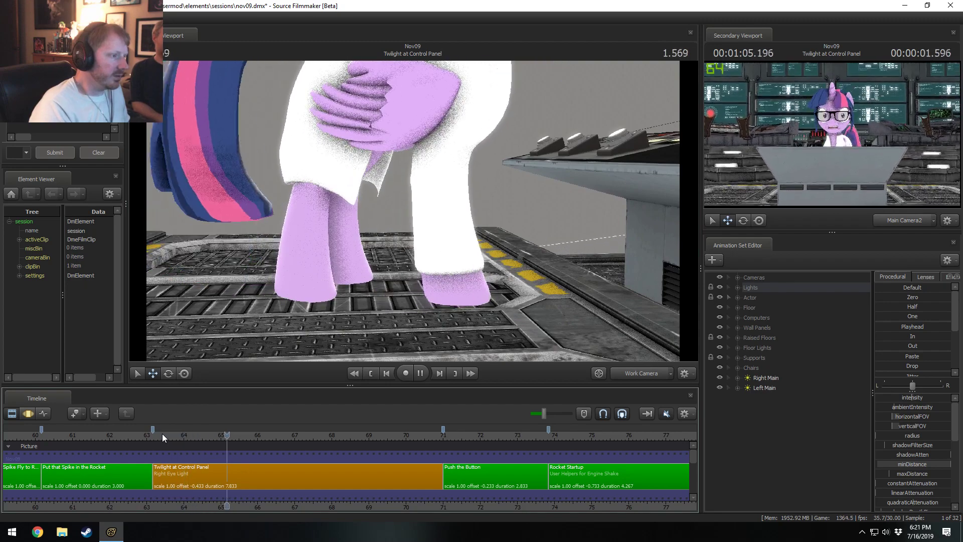
# Replay the section from about 65 seconds several times to examine Twilight's front hooves against the platform
pyautogui.press('space')
pyautogui.press('space')
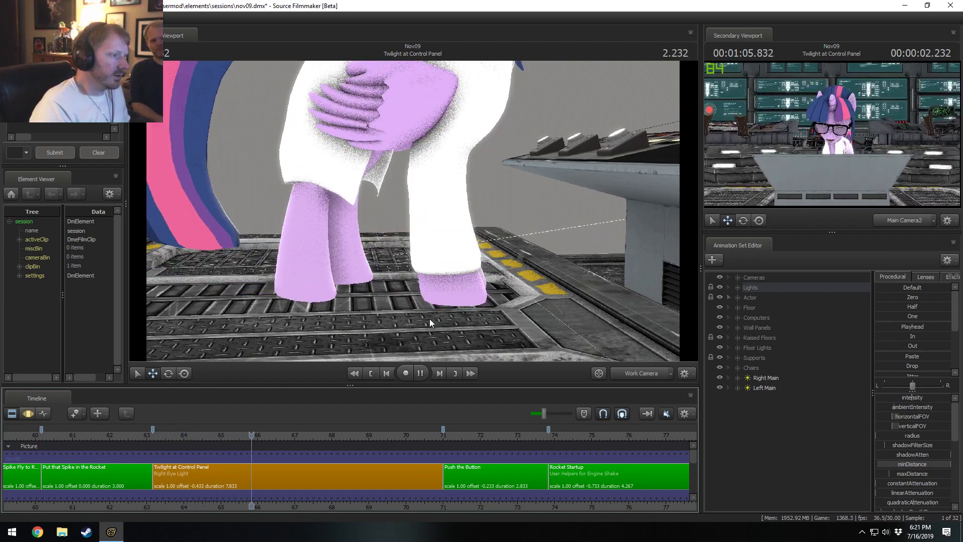
pyautogui.press('space')
pyautogui.moveTo(257, 432); pyautogui.dragTo(235, 436)
pyautogui.press('space')
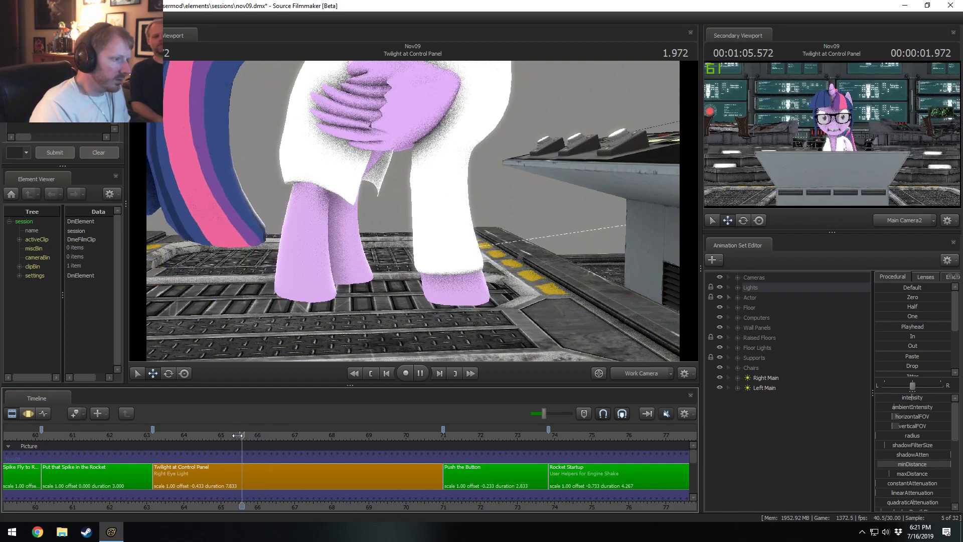
pyautogui.click(233, 435)
pyautogui.press('space')
# Move the Work Camera to floor level close to Twilight's hoof and play back its contact with the platform
pyautogui.moveTo(321, 251); pyautogui.dragTo(300, 379)
pyautogui.click(219, 434)
pyautogui.press('space')
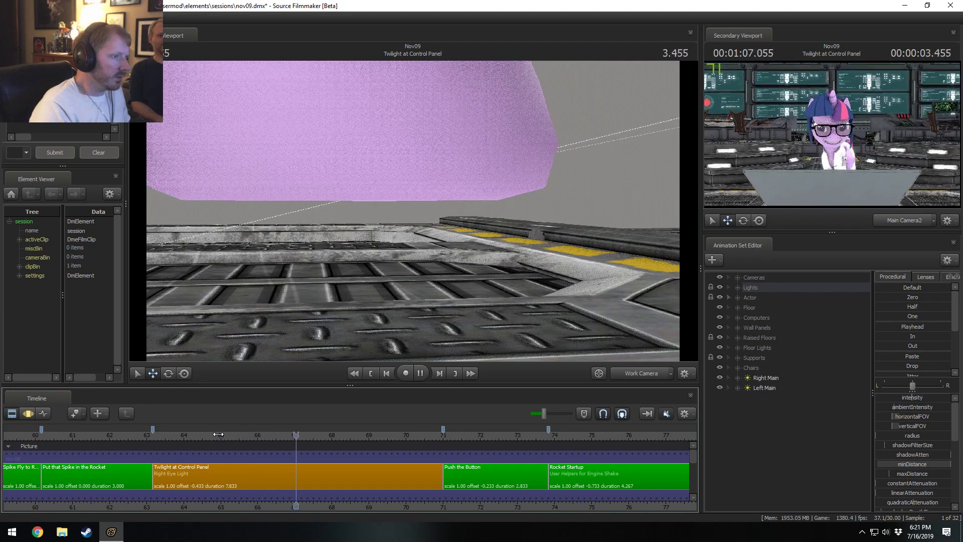
pyautogui.click(218, 434)
# Pull the Work Camera back until Twilight's whole body is framed and play the shot on to about 5.57 seconds
pyautogui.press('s')
pyautogui.moveTo(347, 272); pyautogui.dragTo(411, 212)
pyautogui.press('space')
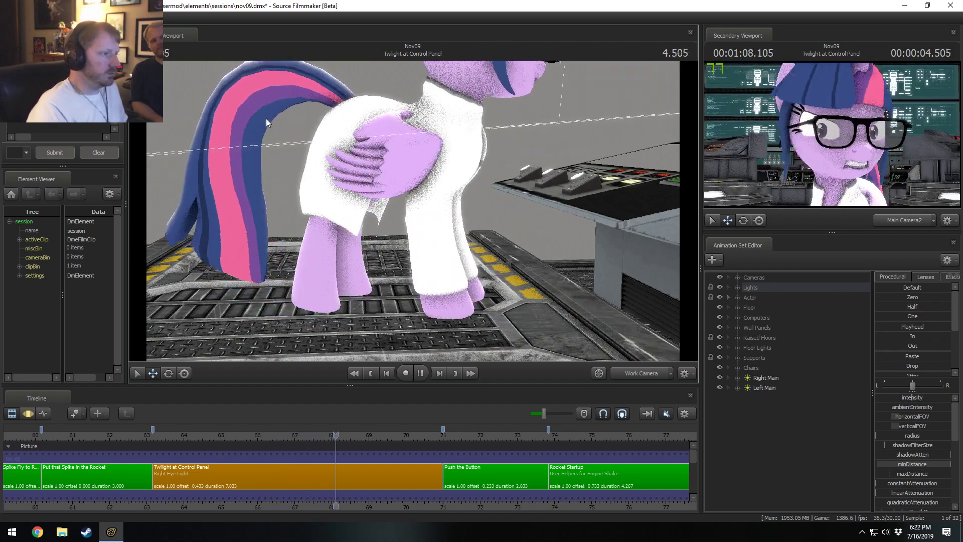
pyautogui.press('space')
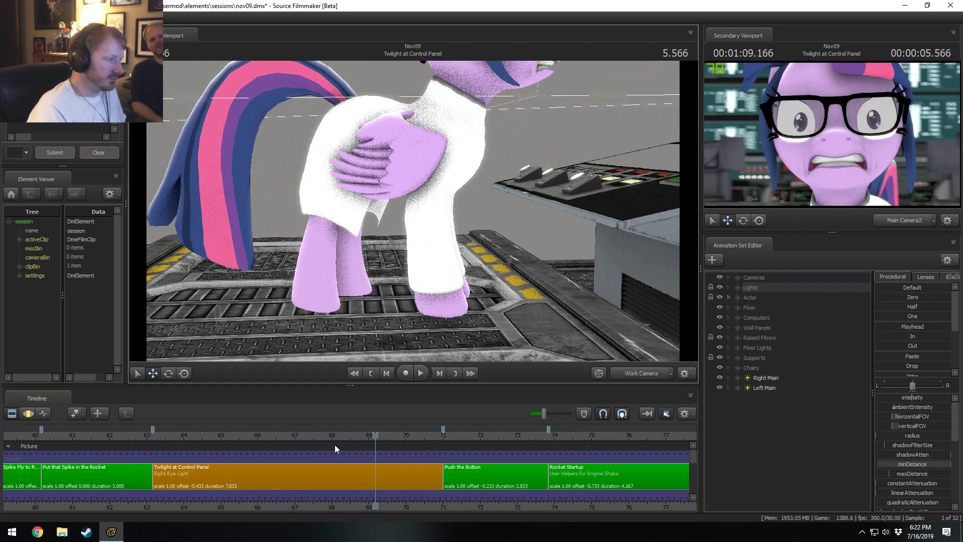
# Move the Work Camera to a raised view of Twilight and the control panel, and replay her movement from about 4.4 seconds
pyautogui.click(315, 436)
pyautogui.moveTo(331, 281); pyautogui.dragTo(525, 294)
pyautogui.press('space')
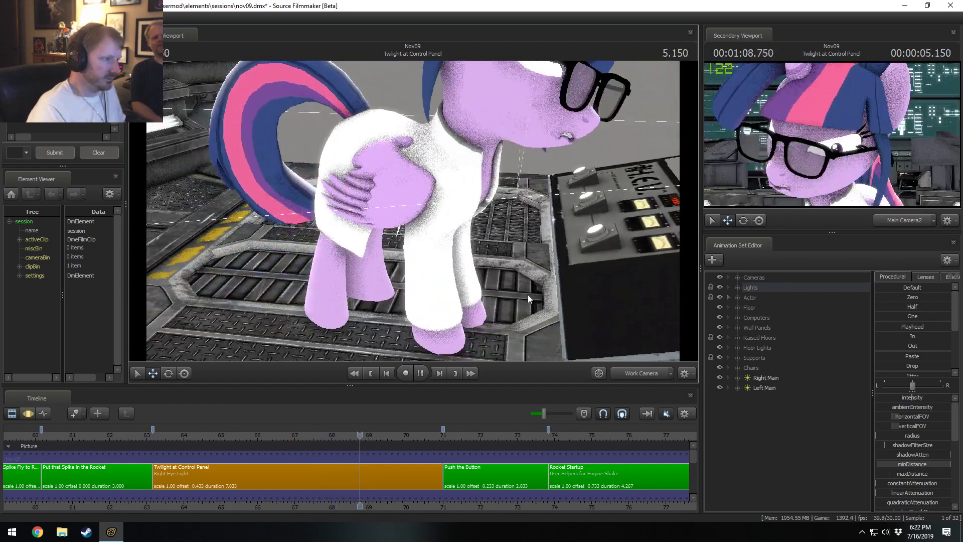
pyautogui.press('space')
pyautogui.click(333, 431)
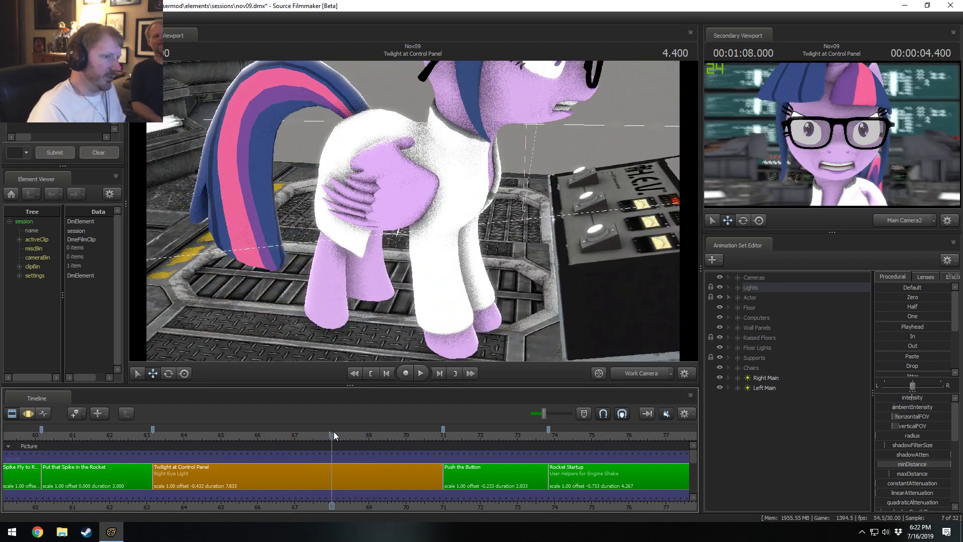
pyautogui.press('space')
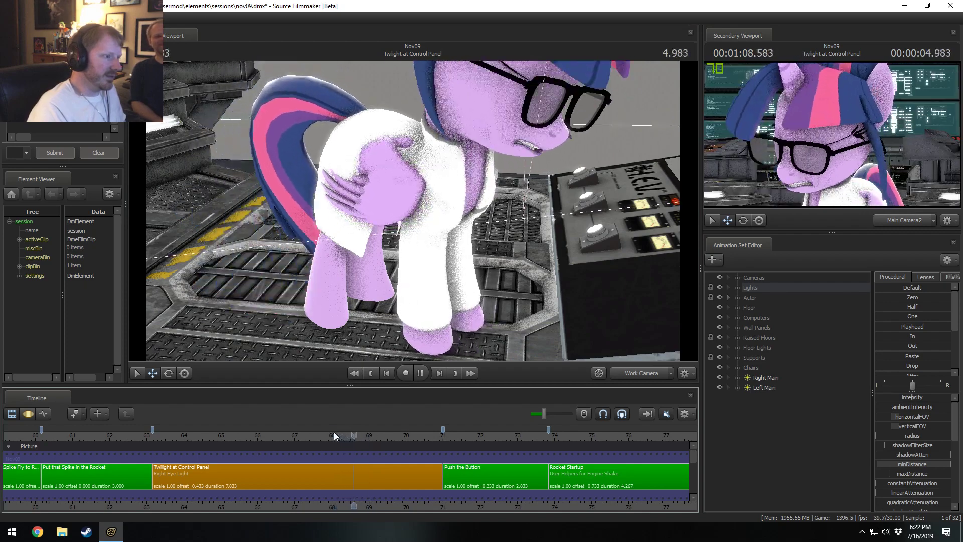
pyautogui.press('space')
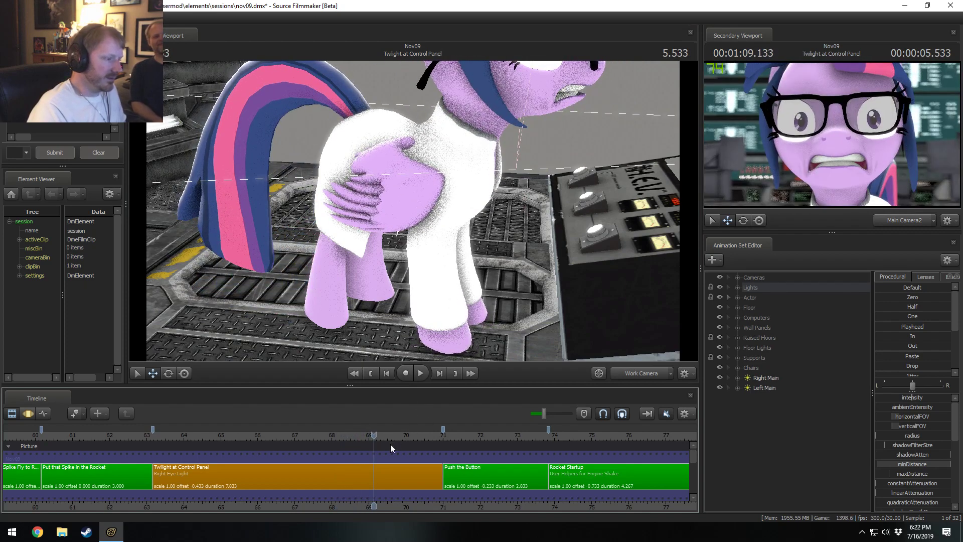
# Switch the timeline to motion editing and set a time selection with falloff from about 68.6 to 70.5 seconds
pyautogui.press('F3')
pyautogui.keyDown('shift'); pyautogui.moveTo(370, 477); pyautogui.dragTo(420, 486); pyautogui.keyUp('shift')
pyautogui.keyDown('shift'); pyautogui.scroll(3, 387, 483); pyautogui.keyUp('shift')
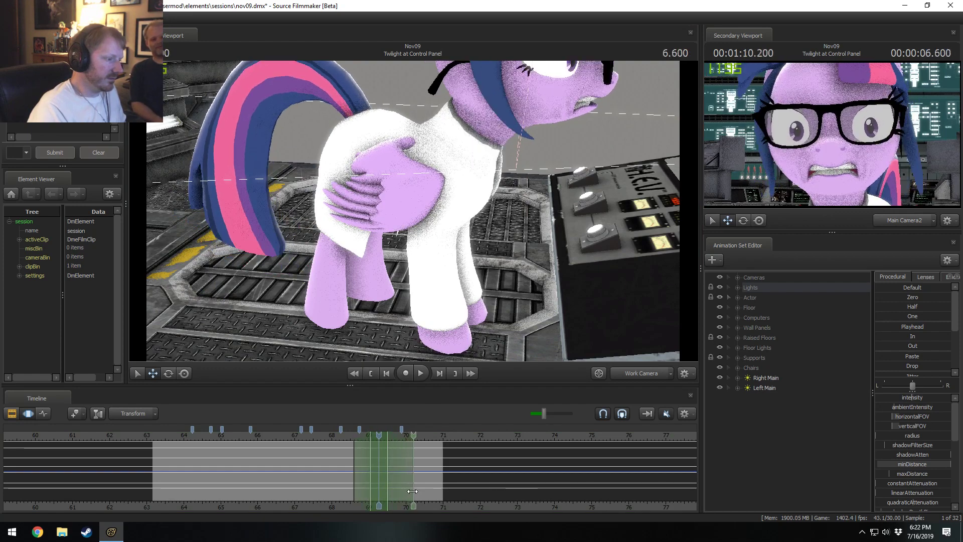
# Collapse the lab coat's Pony controls and make the Twilight Sparkle model's bones selectable in place of the lab coat's
pyautogui.click(458, 189)
pyautogui.keyDown('ctrl'); pyautogui.click(472, 175); pyautogui.keyUp('ctrl')
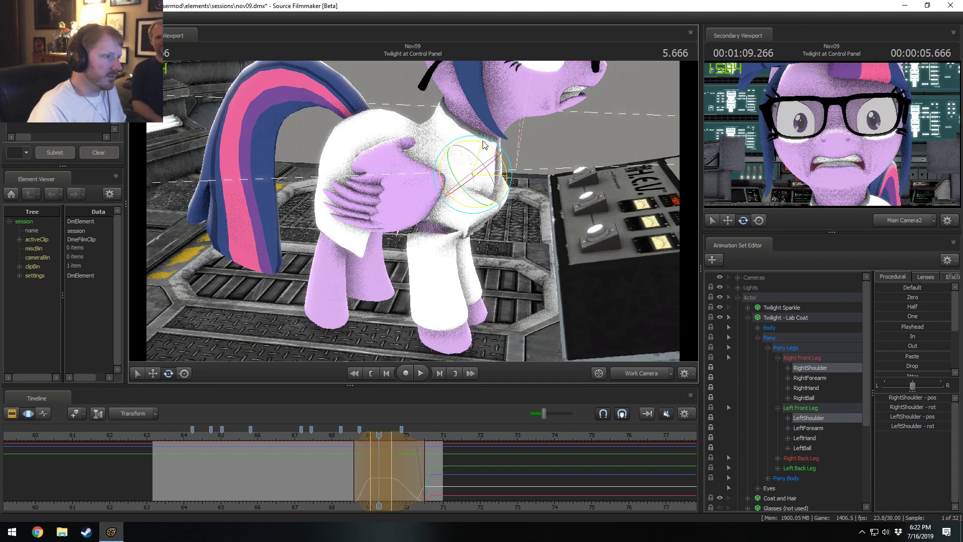
pyautogui.click(757, 338)
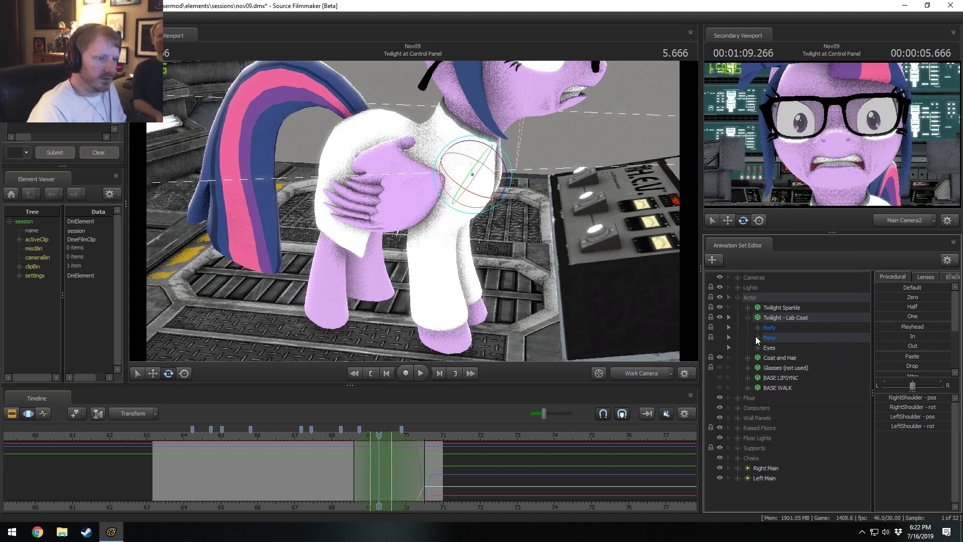
pyautogui.click(730, 309)
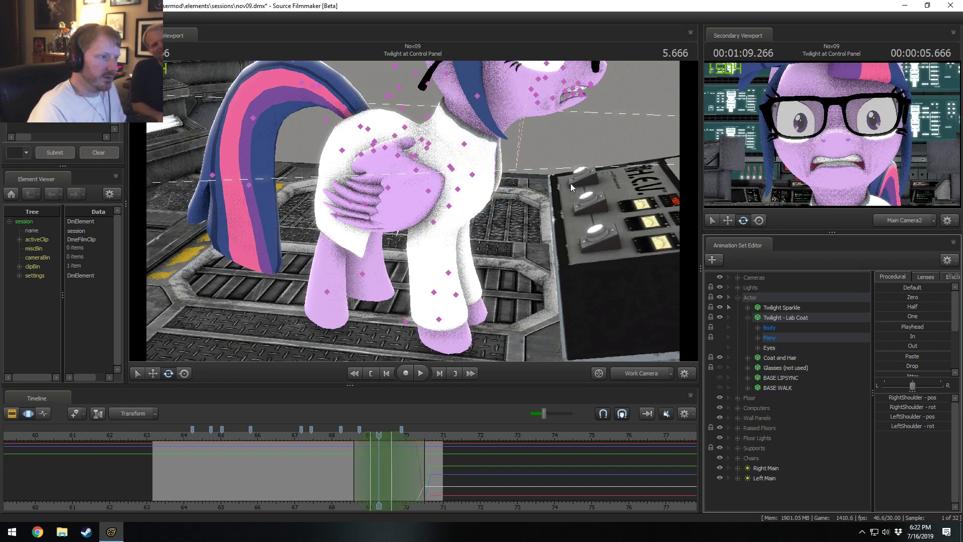
# Unlock LeftBall and rotate both of Twilight Sparkle's front shoulders together to raise her front hooves in front of her mouth
pyautogui.click(473, 177)
pyautogui.keyDown('ctrl'); pyautogui.keyDown('shift'); pyautogui.click(459, 192); pyautogui.keyUp('shift'); pyautogui.keyUp('ctrl')
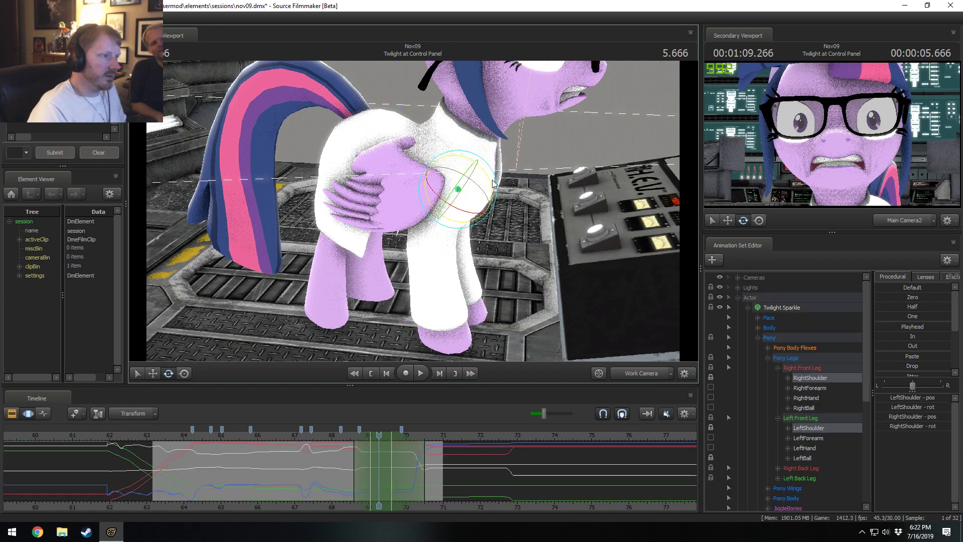
pyautogui.moveTo(490, 181); pyautogui.dragTo(441, 184)
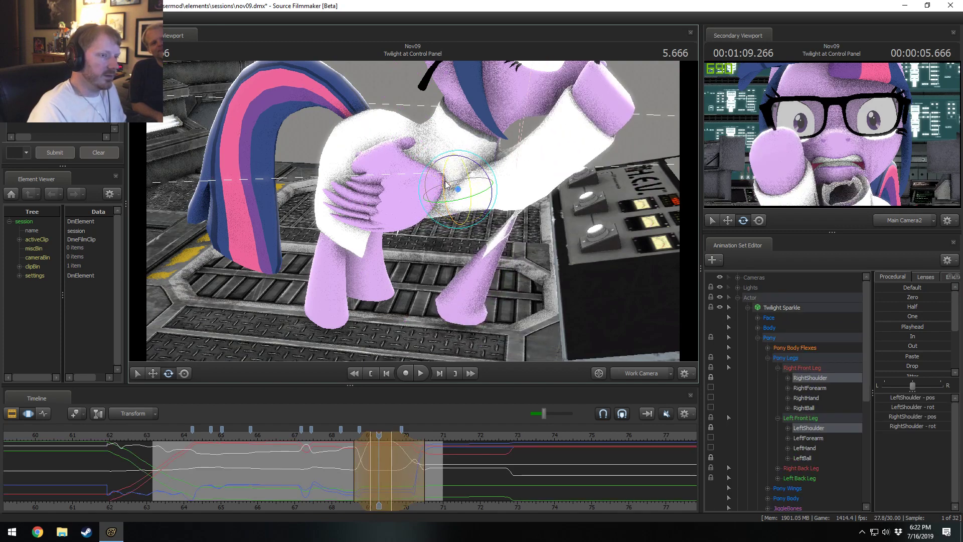
pyautogui.hotkey('ctrl', 'z')
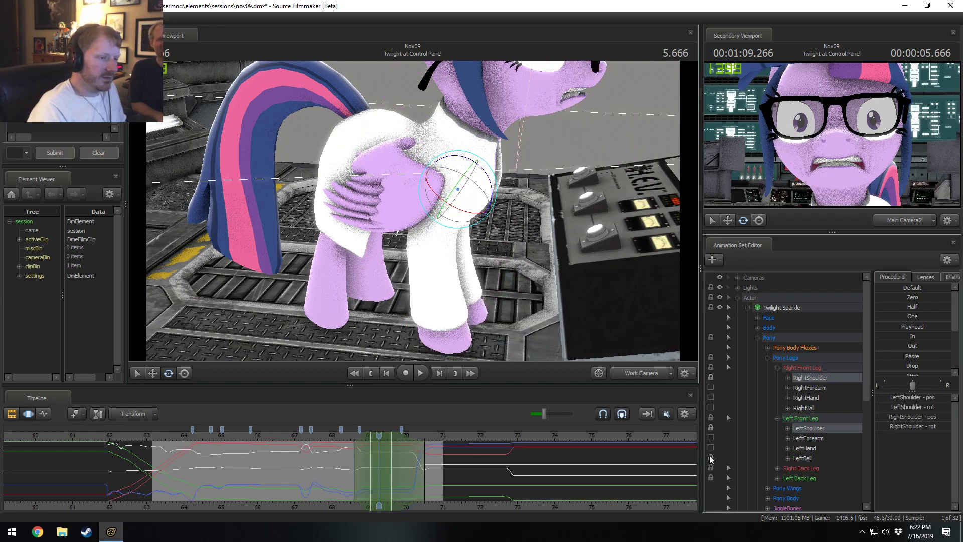
pyautogui.moveTo(475, 180); pyautogui.dragTo(423, 174)
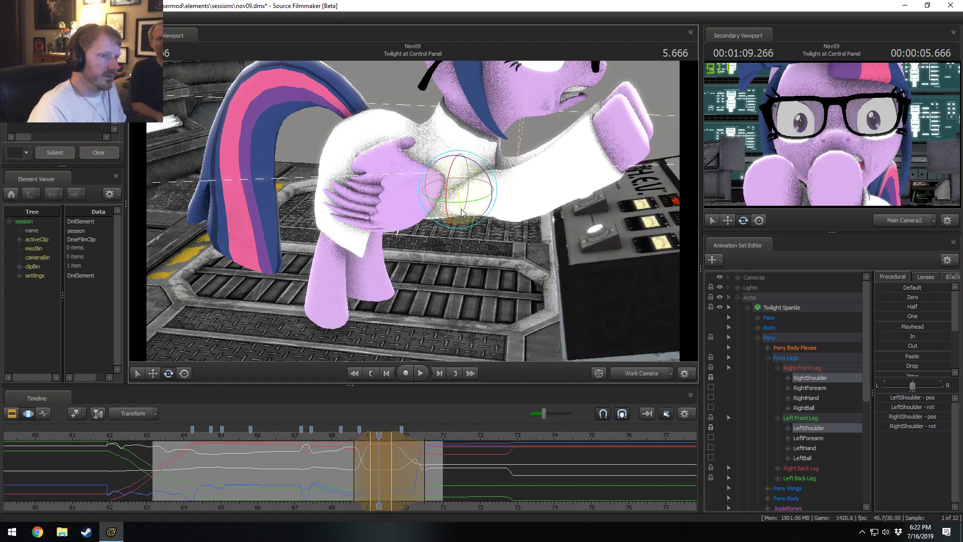
pyautogui.moveTo(461, 213); pyautogui.dragTo(468, 205)
# Replay the raised front legs several times from just before the time selection to check the gesture's timing
pyautogui.click(340, 439)
pyautogui.press('space')
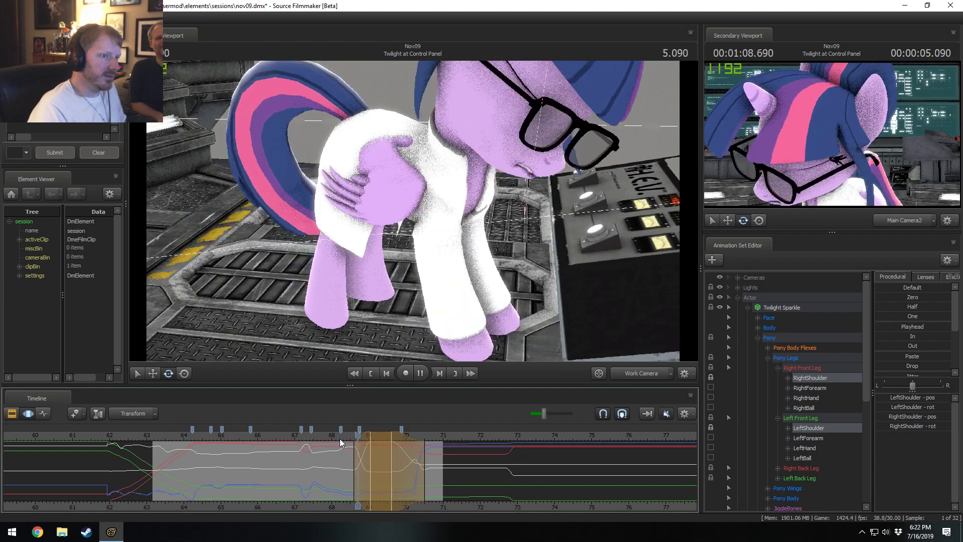
pyautogui.press('space')
pyautogui.press('space')
pyautogui.press('space')
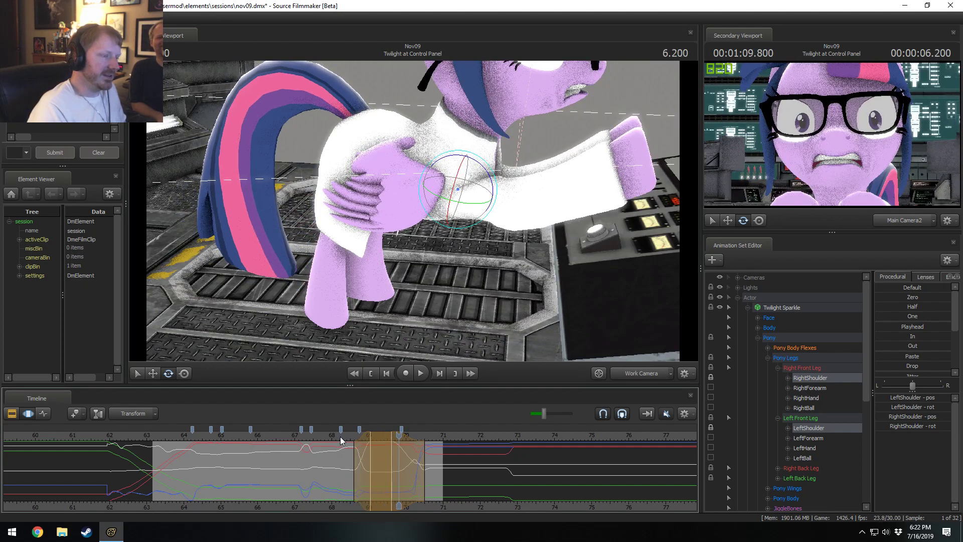
pyautogui.click(352, 439)
pyautogui.press('space')
pyautogui.press('space')
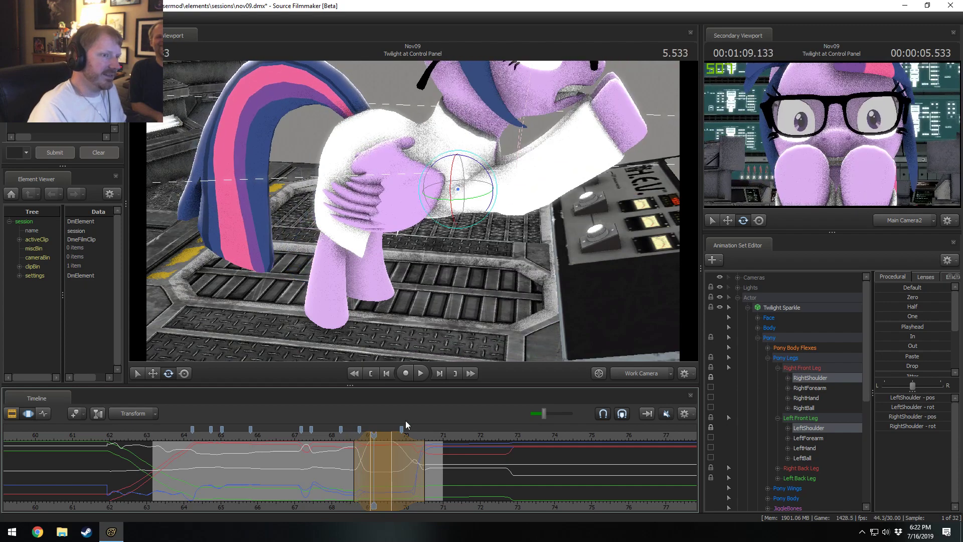
# Unmute the timeline audio and replay the raised-hoof gesture with sound from about 4.5 seconds
pyautogui.click(341, 439)
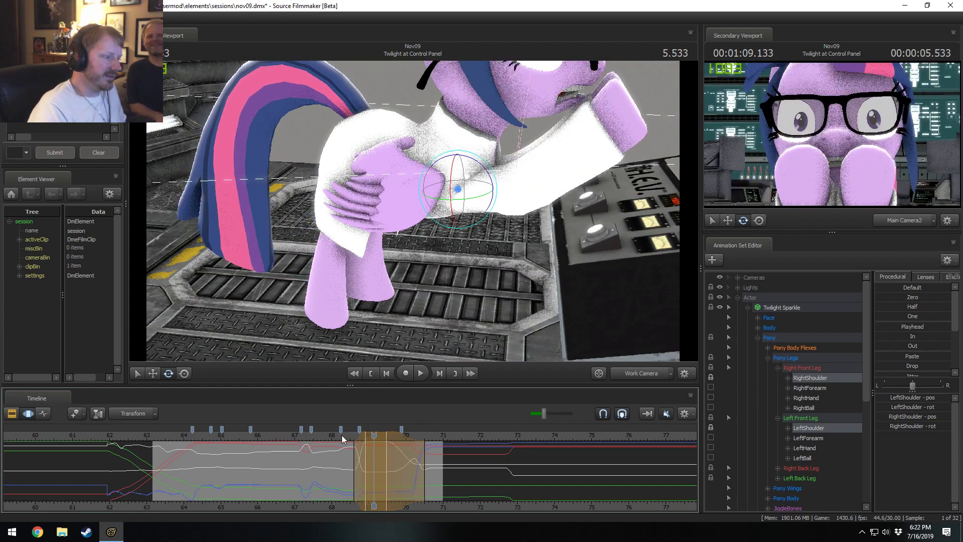
pyautogui.click(665, 414)
pyautogui.press('space')
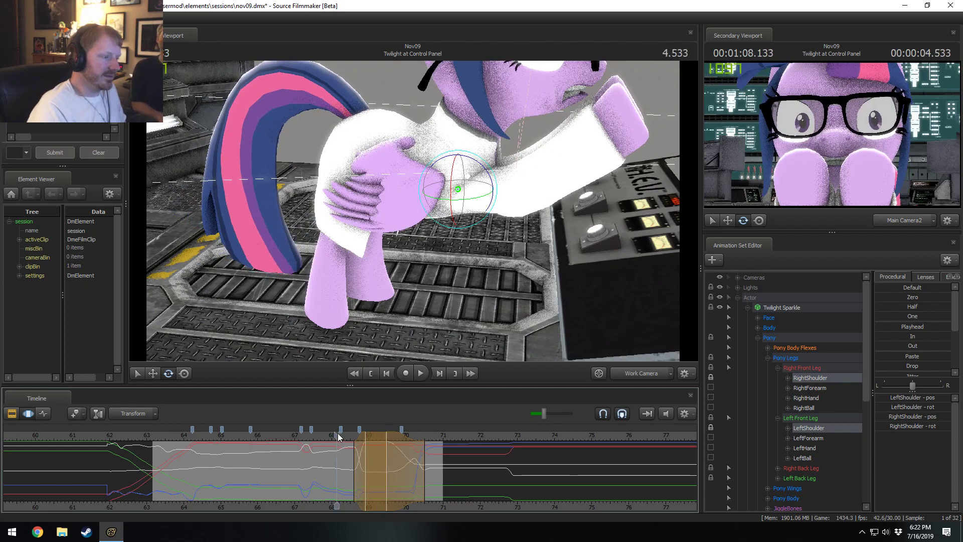
pyautogui.press('space')
pyautogui.press('space')
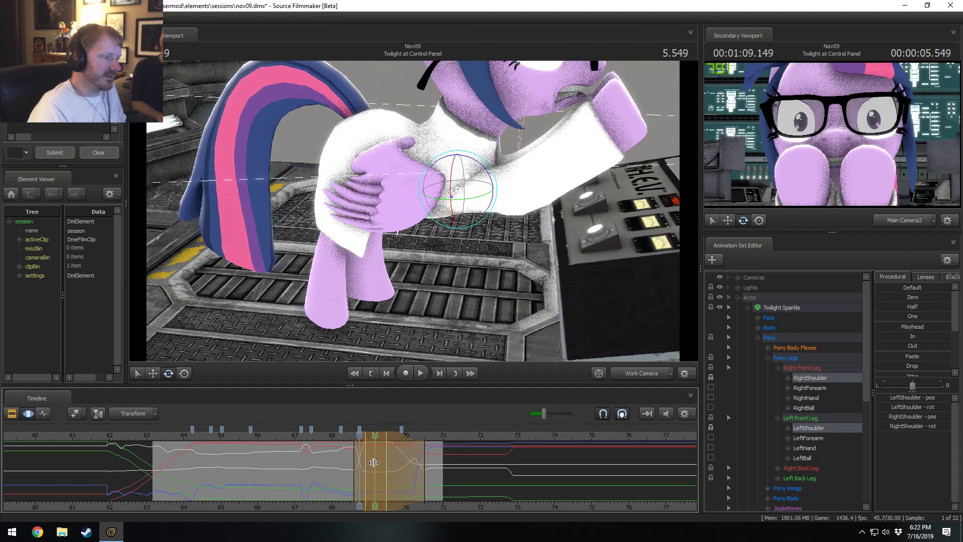
# Set a short time selection around 5.233 seconds and rotate RightHand and LeftHand to bend both front hooves forward and down
pyautogui.keyDown('shift'); pyautogui.moveTo(356, 464); pyautogui.dragTo(363, 465); pyautogui.keyUp('shift')
pyautogui.keyDown('shift'); pyautogui.click(362, 465); pyautogui.keyUp('shift')
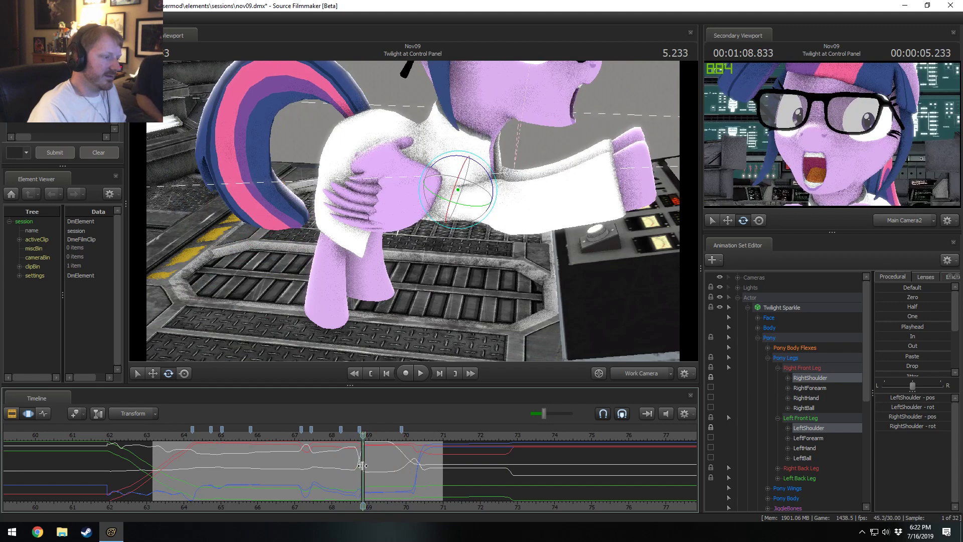
pyautogui.keyDown('shift'); pyautogui.scroll(3, 363, 466); pyautogui.keyUp('shift')
pyautogui.keyDown('ctrl'); pyautogui.click(589, 187); pyautogui.keyUp('ctrl')
pyautogui.keyDown('ctrl'); pyautogui.click(590, 188); pyautogui.keyUp('ctrl')
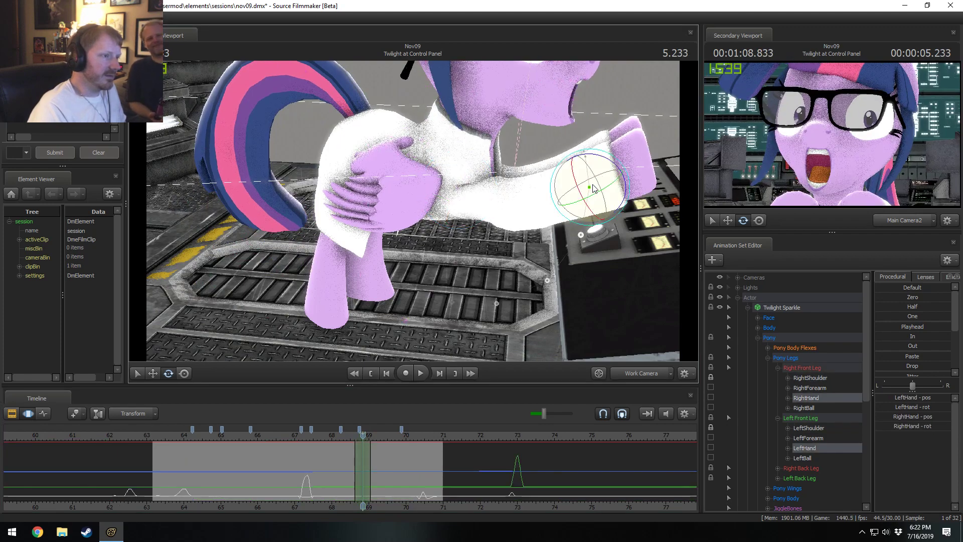
pyautogui.moveTo(612, 160); pyautogui.dragTo(623, 179)
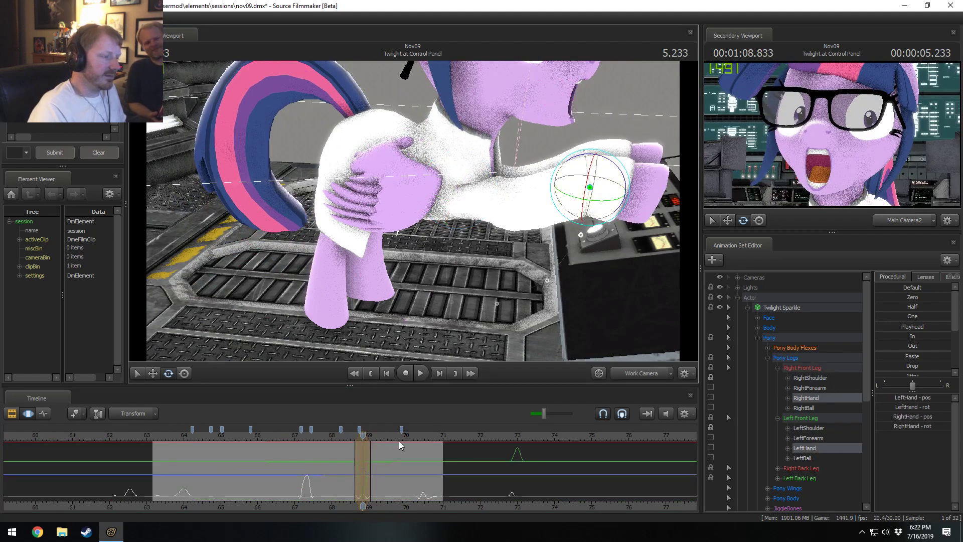
# Replay the hoof movement and slightly rotate both hands with the time selection centred at 5.400 seconds
pyautogui.click(347, 437)
pyautogui.press('space')
pyautogui.press('space')
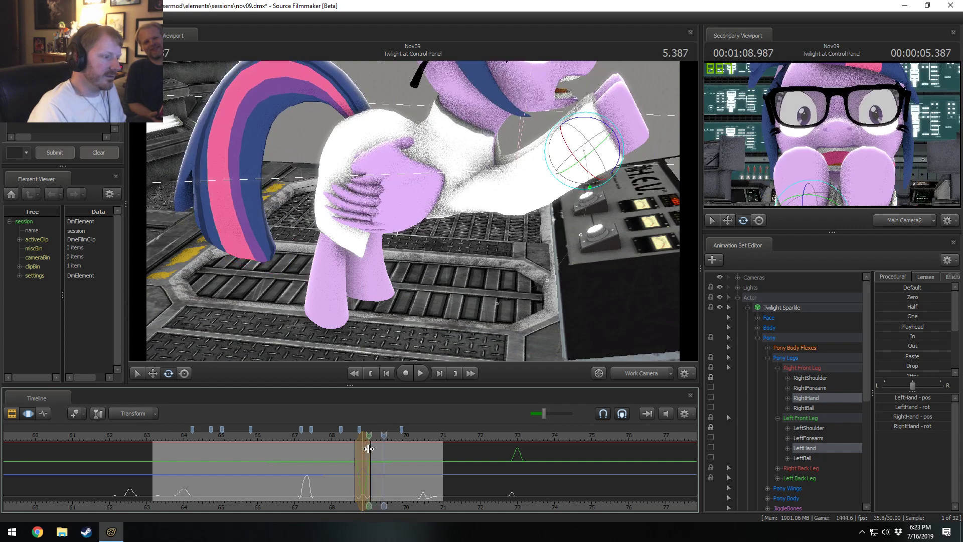
pyautogui.click(368, 448)
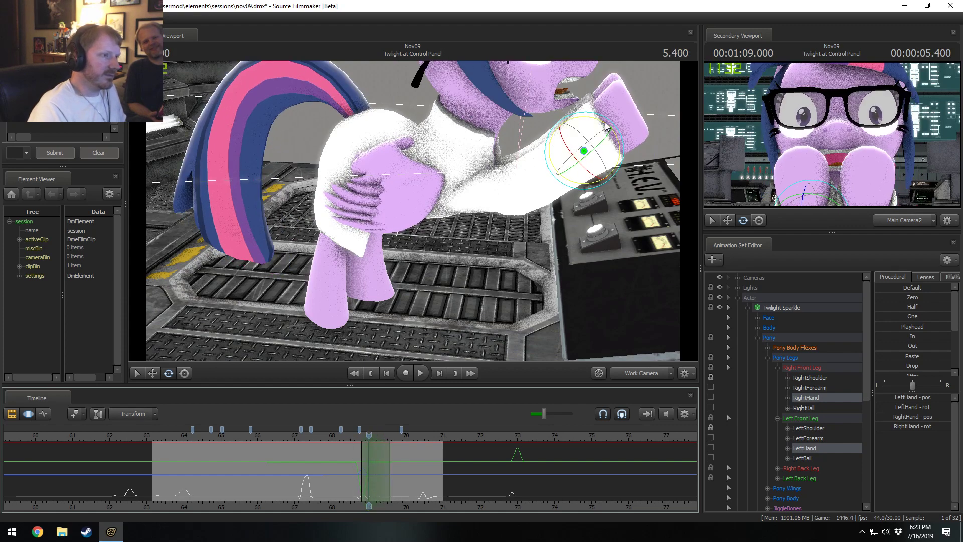
pyautogui.moveTo(607, 126); pyautogui.dragTo(603, 124)
# Shift the hand adjustment's time selection slightly earlier and replay the gesture to check its timing
pyautogui.press('space')
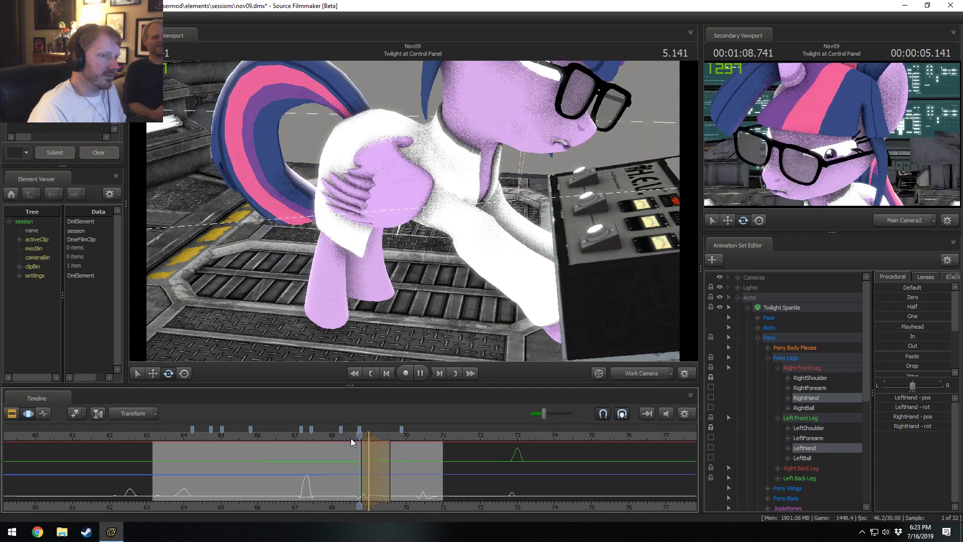
pyautogui.scroll(3, 353, 440)
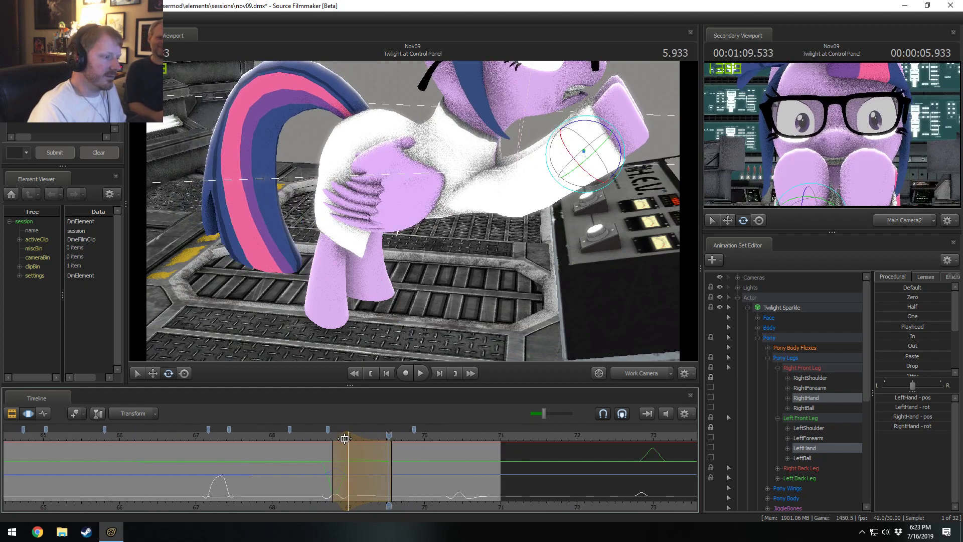
pyautogui.press('space')
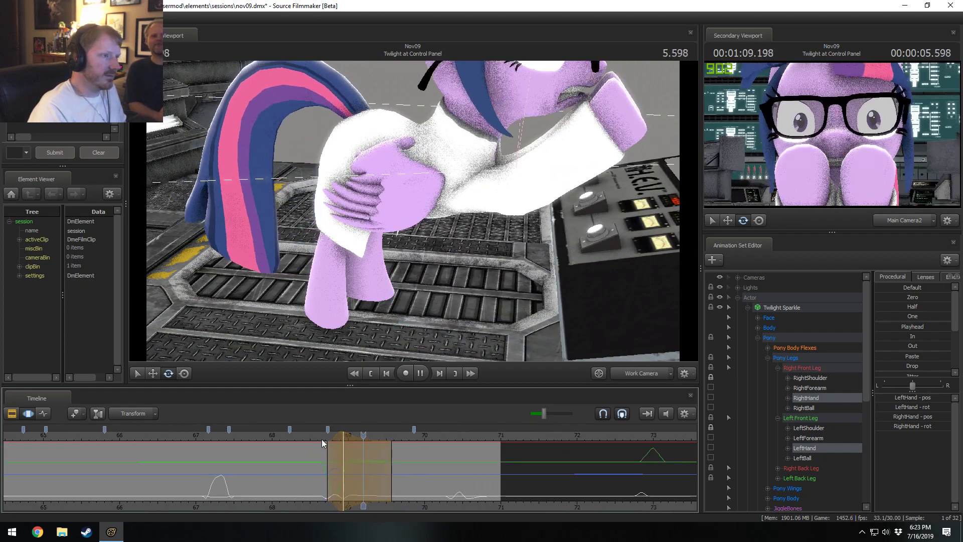
pyautogui.press('space')
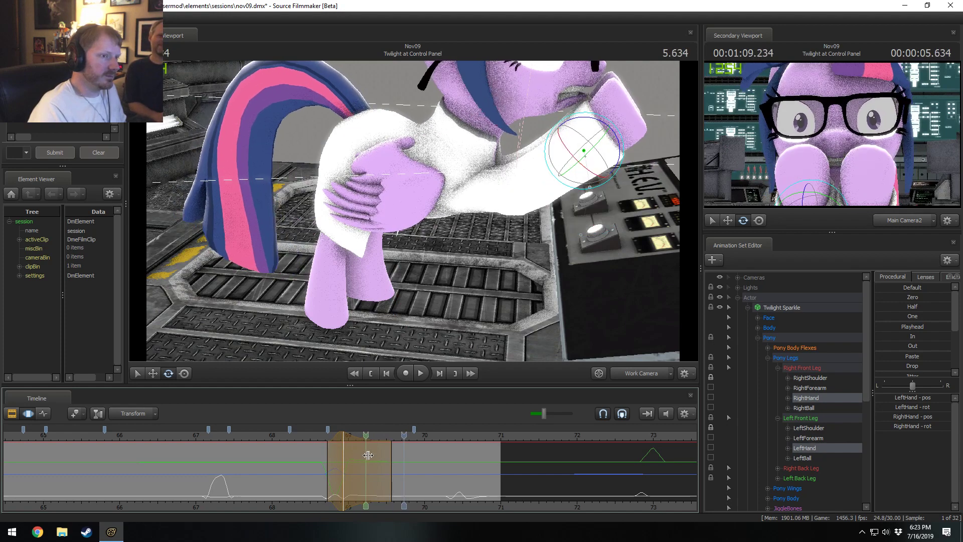
# Set a time selection around 6.466 seconds and move Twilight's Pelvis down so her body drops below the console
pyautogui.keyDown('shift'); pyautogui.click(414, 464); pyautogui.keyUp('shift')
pyautogui.keyDown('shift'); pyautogui.moveTo(414, 465); pyautogui.dragTo(372, 461); pyautogui.keyUp('shift')
pyautogui.scroll(8, 449, 468)
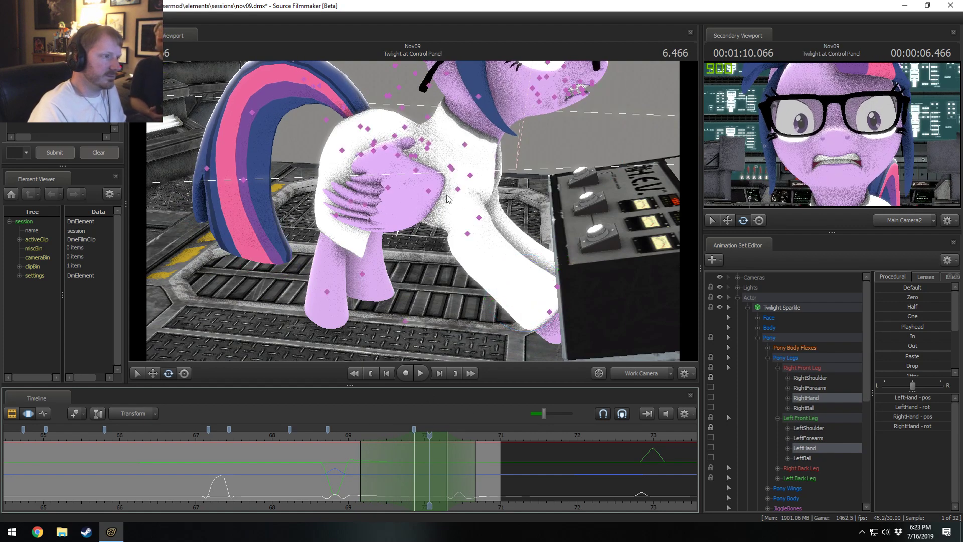
pyautogui.click(373, 150)
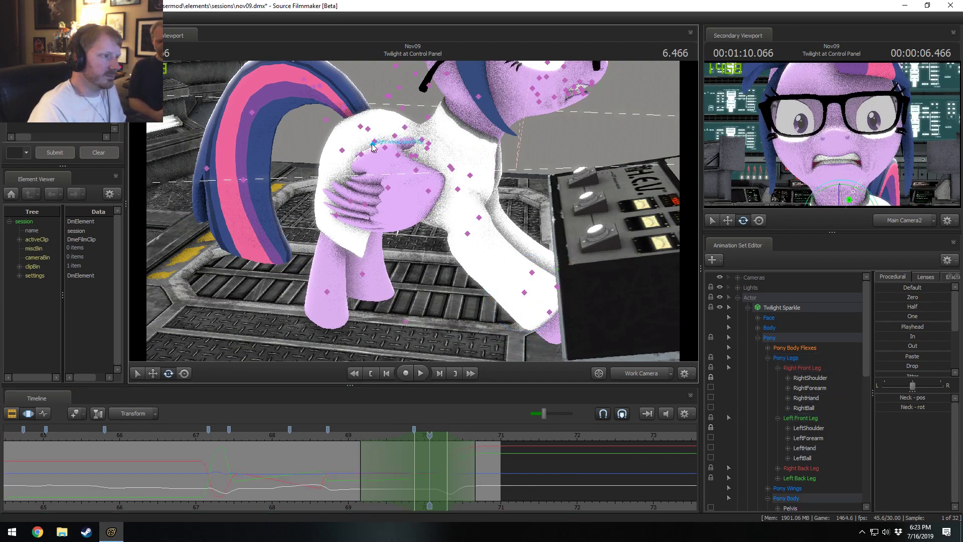
pyautogui.click(378, 158)
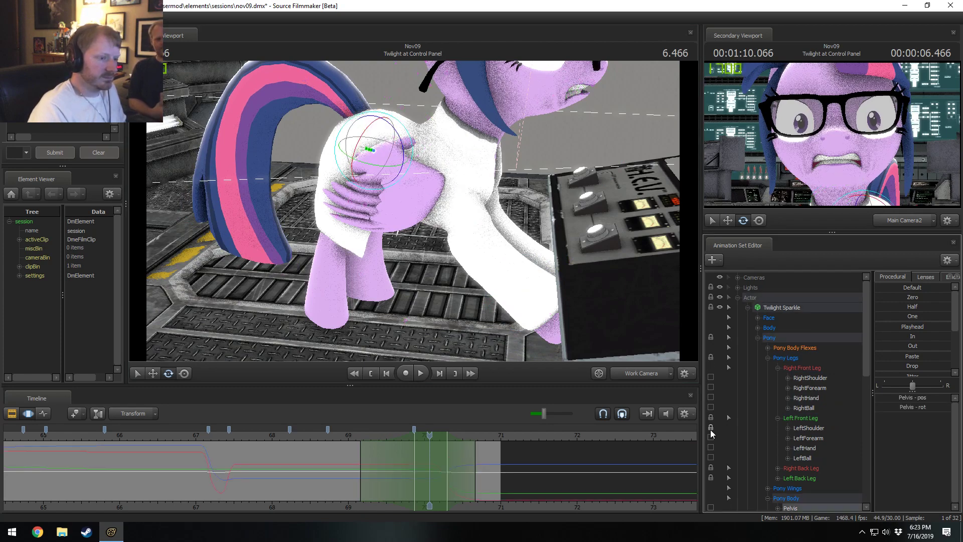
pyautogui.press('w')
pyautogui.moveTo(394, 145); pyautogui.dragTo(383, 319)
# Replay the body drop and adjust the trailing edge of the time selection so its falloff ends slightly earlier
pyautogui.press('space')
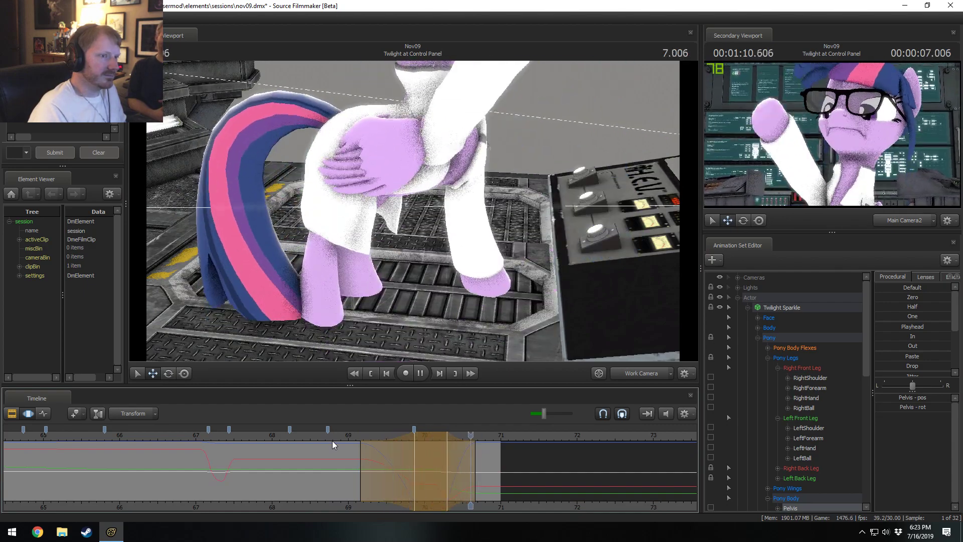
pyautogui.moveTo(476, 455); pyautogui.dragTo(443, 450)
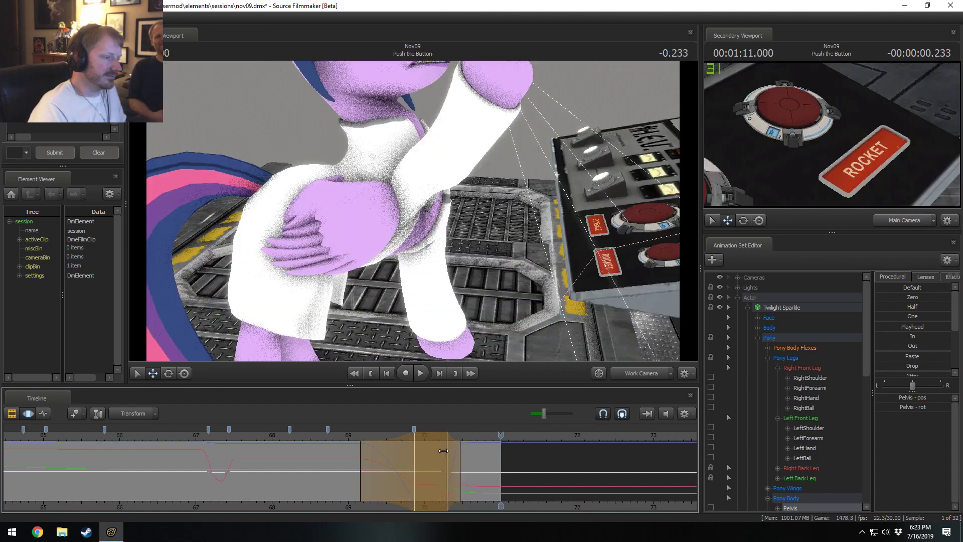
pyautogui.press('space')
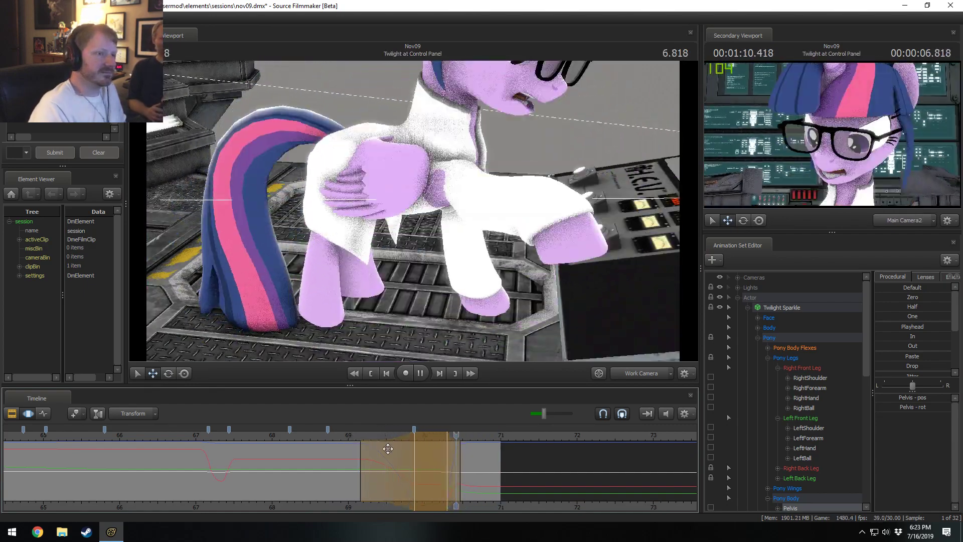
pyautogui.moveTo(455, 452); pyautogui.dragTo(460, 452)
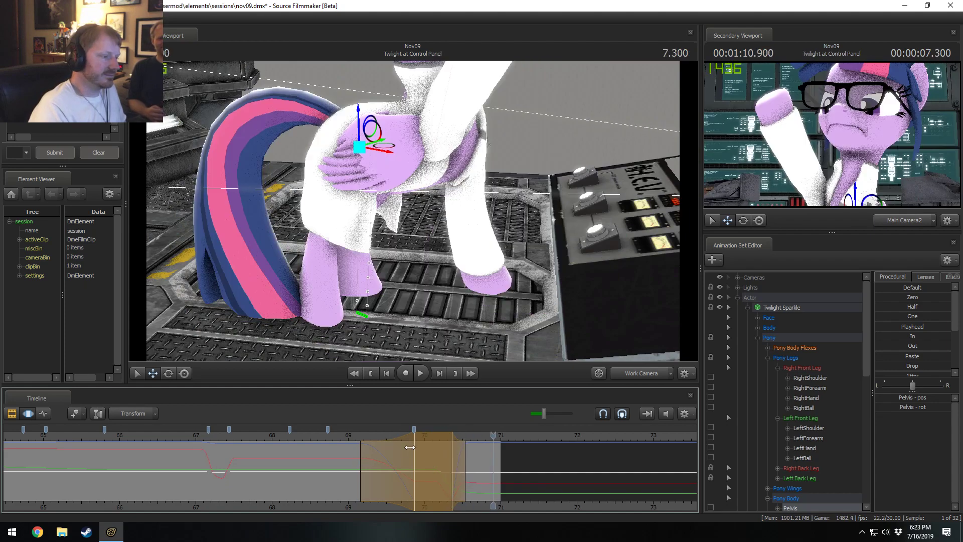
# Delay the start of the time selection's leading falloff slightly and replay the body drop to check its timing
pyautogui.click(354, 439)
pyautogui.press('space')
pyautogui.press('space')
pyautogui.moveTo(363, 451); pyautogui.dragTo(415, 445)
pyautogui.click(292, 436)
pyautogui.press('space')
pyautogui.press('space')
pyautogui.press('space')
pyautogui.press('space')
# Select Head and rotate it upward at 6.266 seconds so Twilight's face lifts while her body drops
pyautogui.press('ctrl')
pyautogui.keyDown('ctrl'); pyautogui.click(457, 285); pyautogui.keyUp('ctrl')
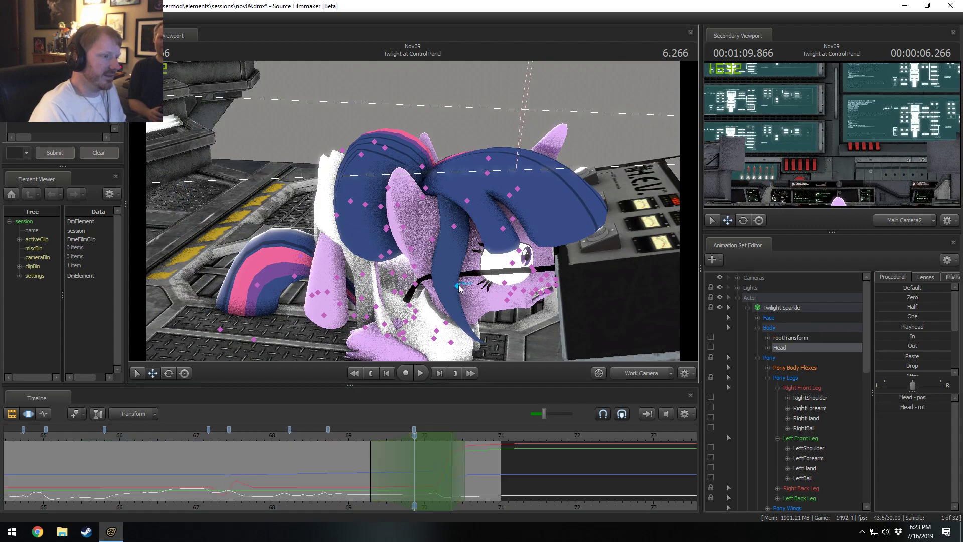
pyautogui.press('e')
pyautogui.moveTo(474, 264); pyautogui.dragTo(462, 255)
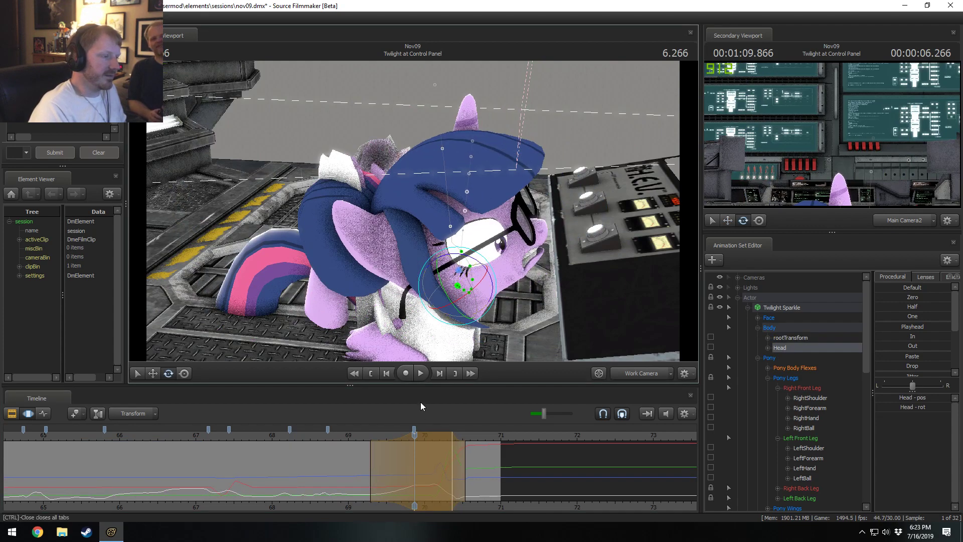
# Replay the body drop from about 5.4 seconds to check the head rotation
pyautogui.moveTo(353, 433); pyautogui.dragTo(344, 438)
pyautogui.press('space')
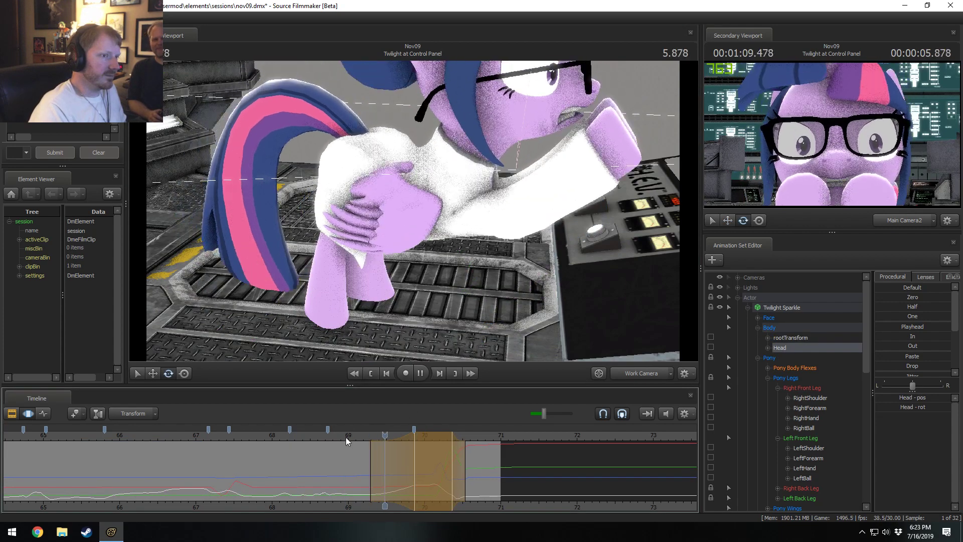
pyautogui.press('space')
pyautogui.press('space')
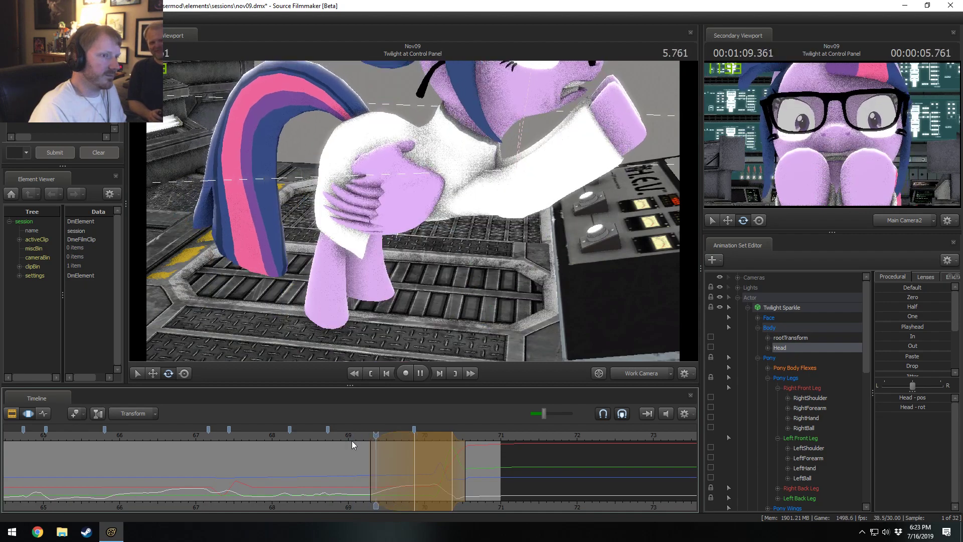
pyautogui.press('space')
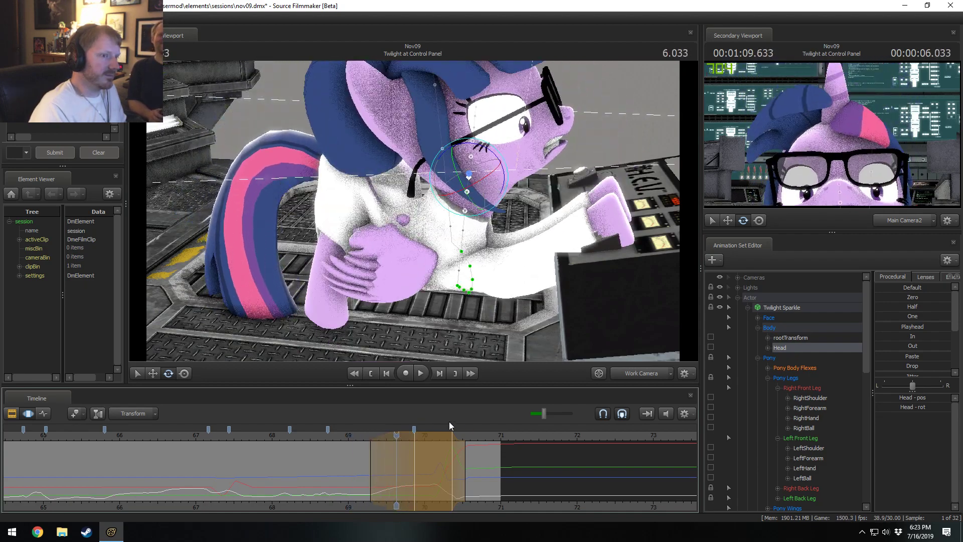
# Show Main Camera2 in the primary viewport and examine the head drop frame by frame between 6.000 and 6.133 seconds
pyautogui.click(645, 371)
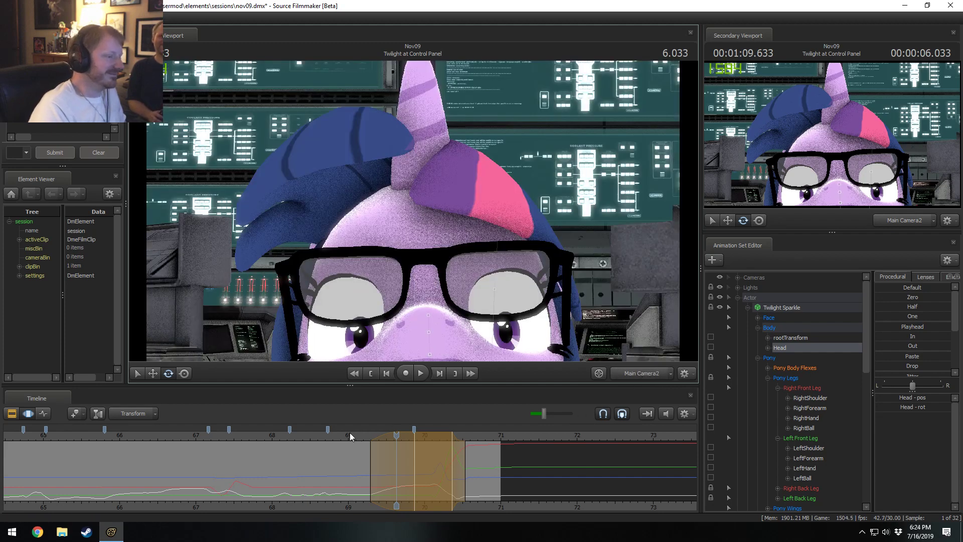
pyautogui.moveTo(350, 433); pyautogui.dragTo(395, 442)
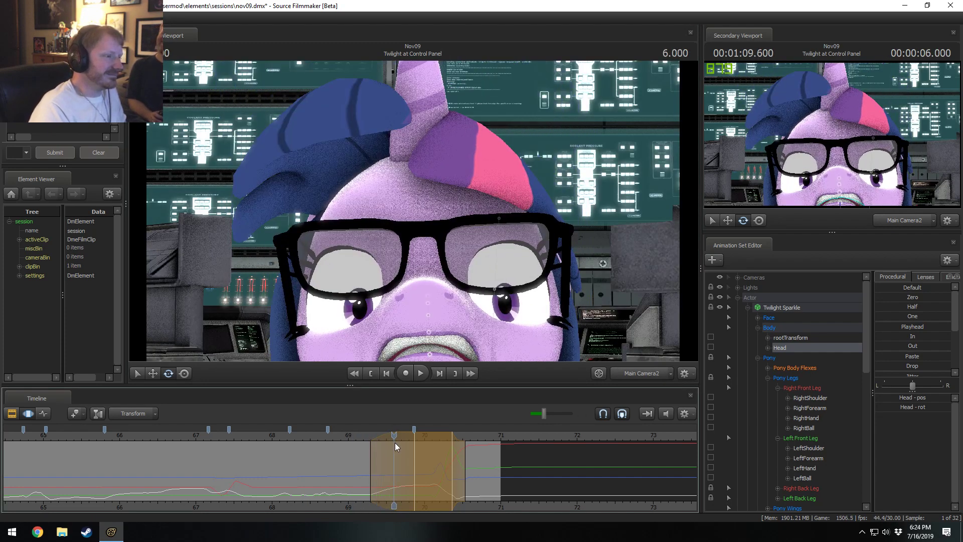
pyautogui.press('Right')
pyautogui.press('Right')
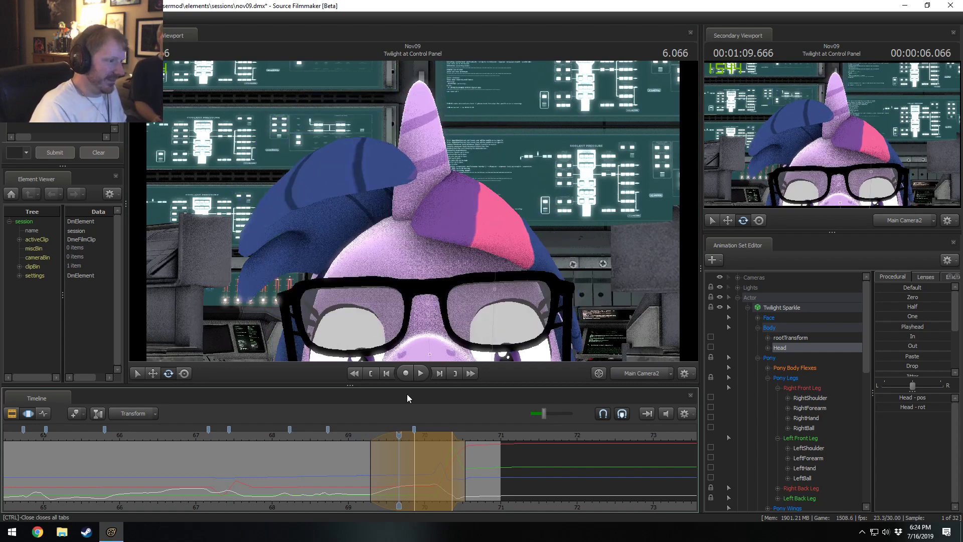
pyautogui.press('Right')
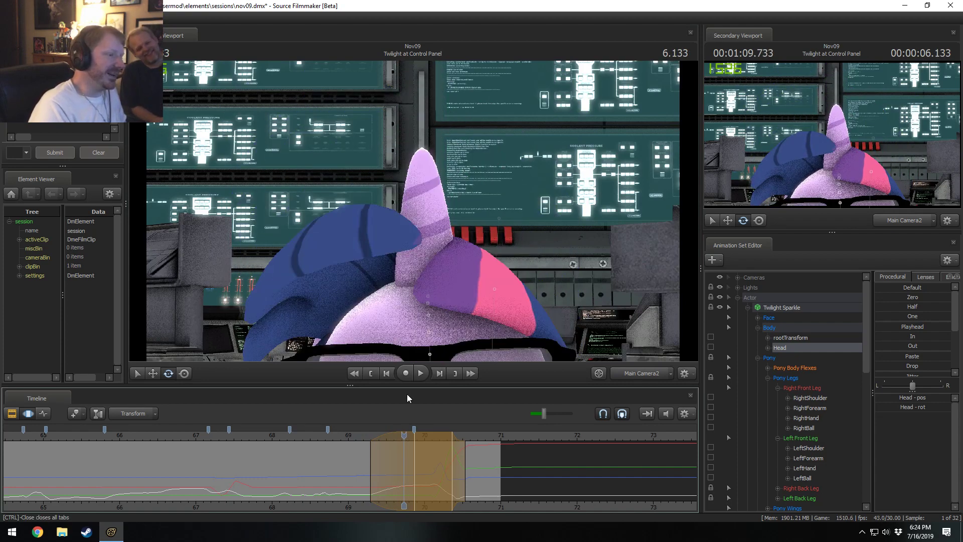
pyautogui.press('Left')
pyautogui.press('Left')
pyautogui.press('Left')
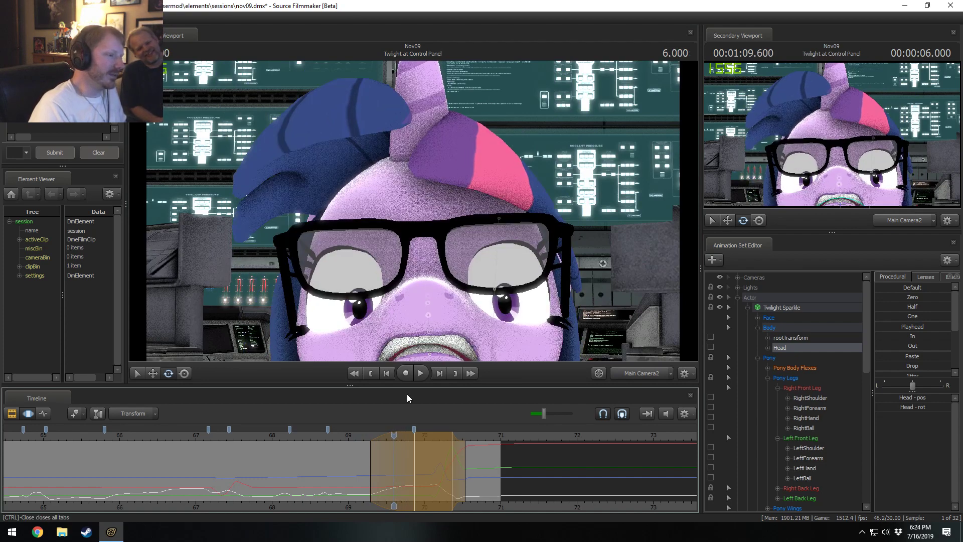
pyautogui.press('Left')
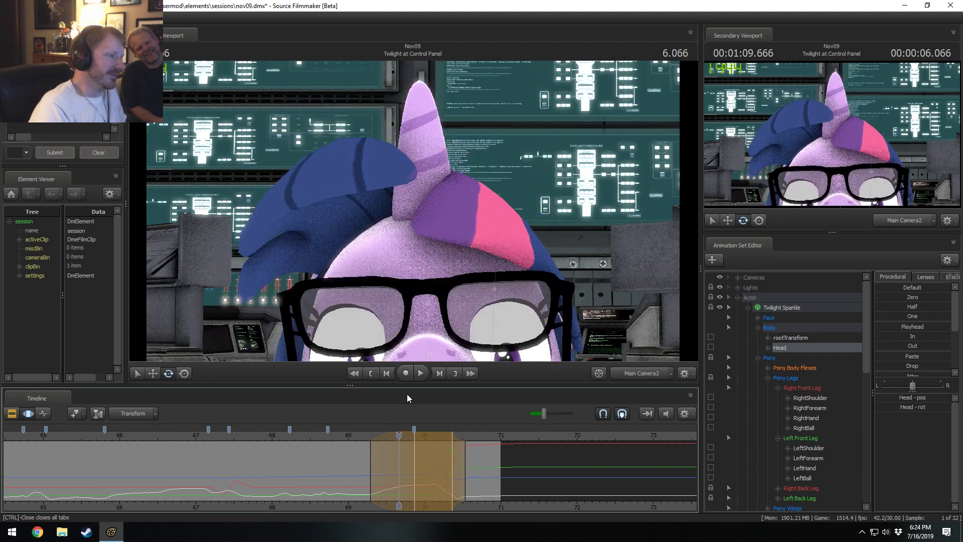
# Step frame by frame backward and forward through the hooves-at-mouth pose before the drop to examine the motion through Main Camera2
pyautogui.press('Left')
pyautogui.press('Left')
pyautogui.press('Left')
pyautogui.press('Left')
pyautogui.press('Left')
pyautogui.press('Left')
pyautogui.press('Left')
pyautogui.press('Left')
pyautogui.press('Left')
pyautogui.press('Left')
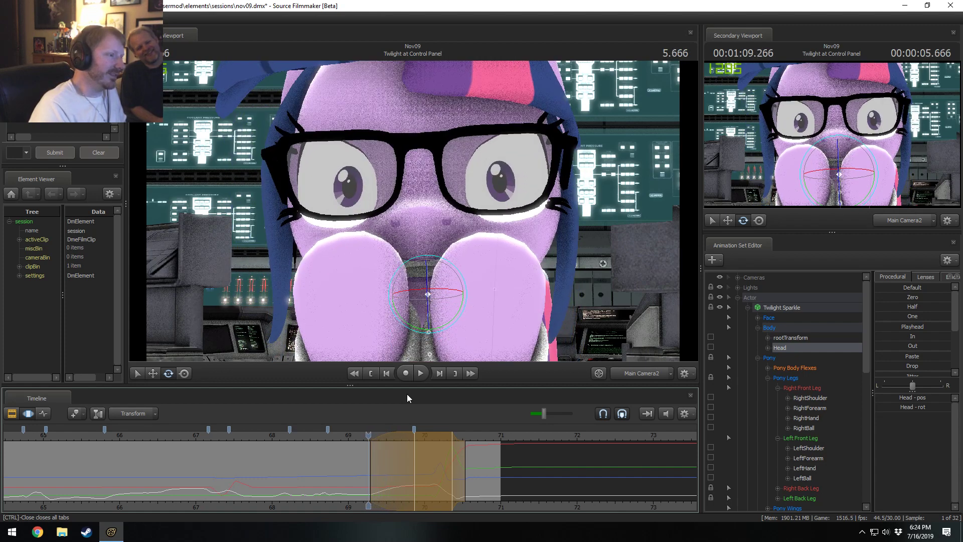
pyautogui.press('Left')
pyautogui.press('Left')
pyautogui.press('Left')
pyautogui.press('Left')
pyautogui.press('Left')
pyautogui.press('Left')
pyautogui.press('Left')
pyautogui.press('Left')
pyautogui.press('Left')
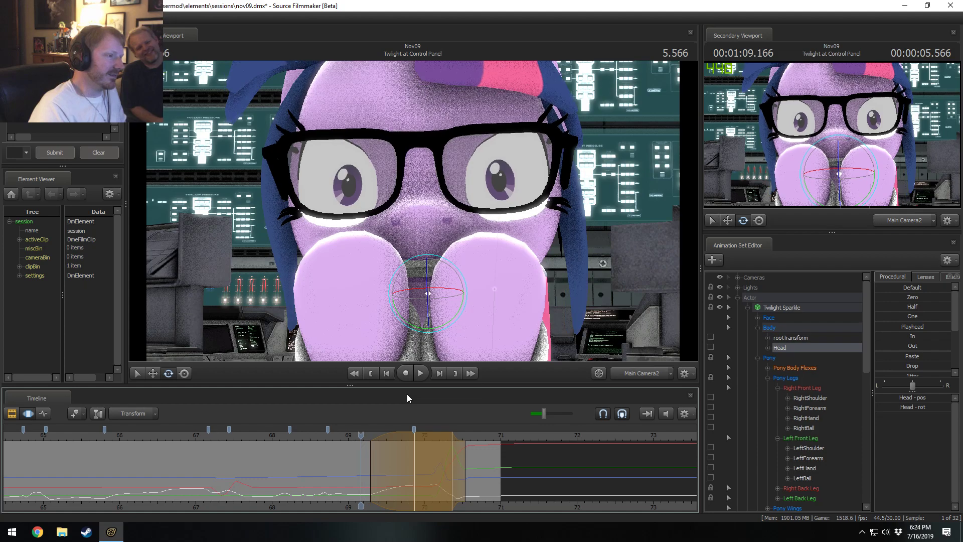
pyautogui.press('Left')
pyautogui.press('Left')
pyautogui.press('Left')
pyautogui.press('Left')
pyautogui.press('Left')
pyautogui.press('Left')
pyautogui.press('Left')
pyautogui.press('Left')
pyautogui.press('Left')
pyautogui.press('Left')
pyautogui.press('Left')
pyautogui.press('Right')
pyautogui.press('Right')
pyautogui.press('Right')
pyautogui.press('Right')
pyautogui.press('Right')
pyautogui.press('Right')
pyautogui.press('Right')
pyautogui.press('Right')
pyautogui.press('Right')
pyautogui.press('Right')
pyautogui.press('Right')
pyautogui.press('Right')
pyautogui.press('Right')
pyautogui.press('Right')
pyautogui.press('Right')
pyautogui.press('Right')
pyautogui.press('Right')
pyautogui.press('Right')
pyautogui.press('Right')
pyautogui.press('Right')
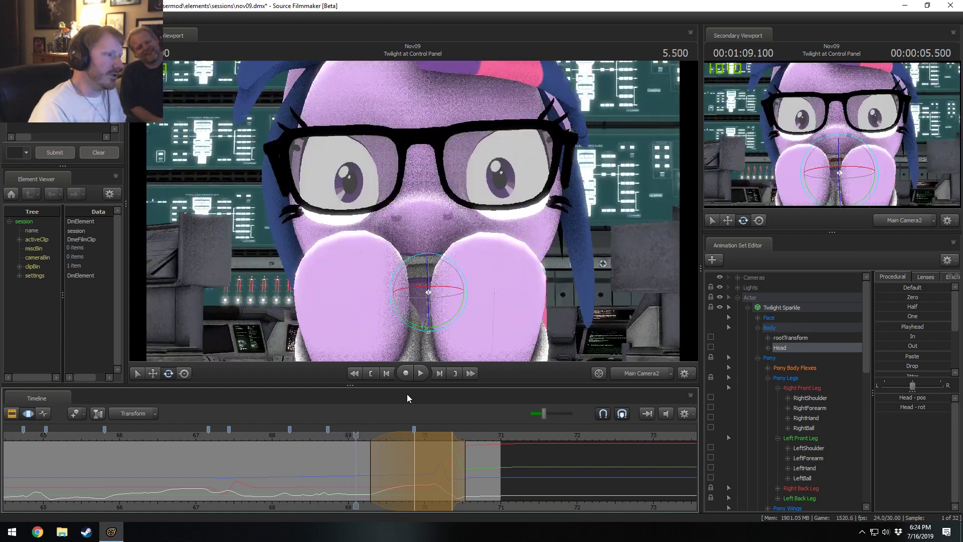
# Step back and forth frame by frame through the selected time range of the Twilight shot to examine her head and hoof animation
pyautogui.press('Right')
pyautogui.press('Right')
pyautogui.press('Right')
pyautogui.press('Right')
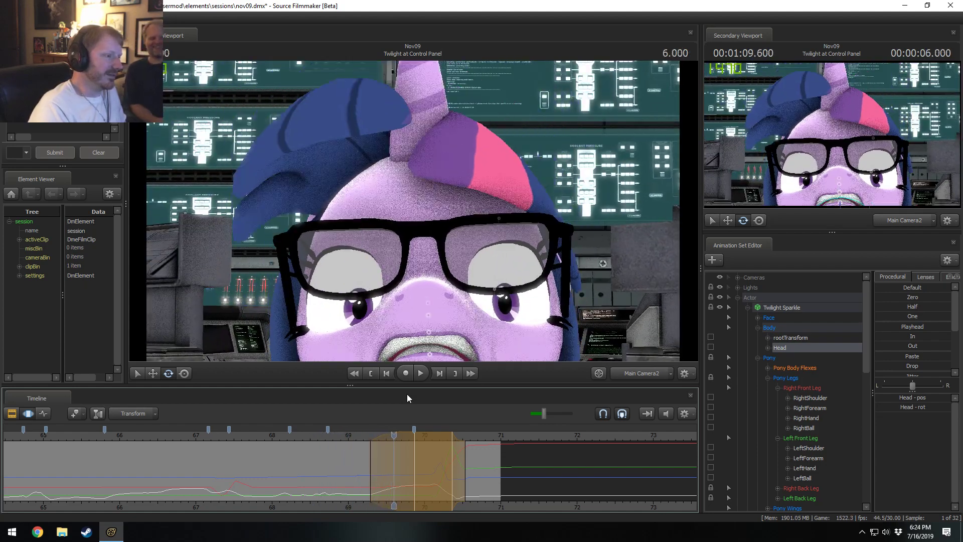
pyautogui.press('Right')
pyautogui.press('Right')
pyautogui.press('Right')
pyautogui.press('Right')
pyautogui.press('Right')
pyautogui.press('Right')
pyautogui.press('Right')
pyautogui.press('Right')
pyautogui.press('Right')
pyautogui.press('Right')
pyautogui.press('Right')
pyautogui.press('Right')
pyautogui.press('Right')
pyautogui.press('Right')
pyautogui.press('Right')
pyautogui.press('Right')
pyautogui.press('Right')
pyautogui.press('Right')
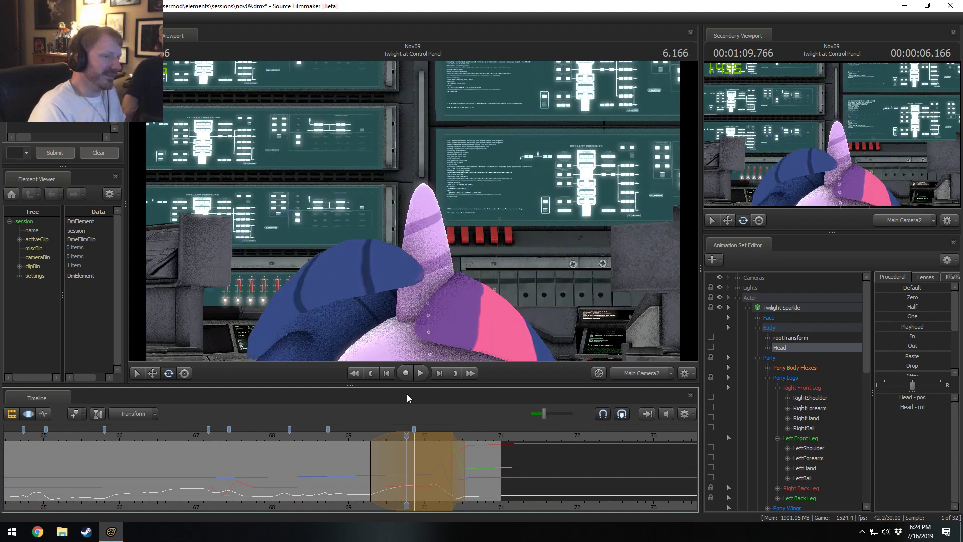
pyautogui.press('Right')
pyautogui.press('Right')
pyautogui.press('Right')
pyautogui.press('Right')
pyautogui.press('Right')
pyautogui.press('Right')
pyautogui.press('Right')
pyautogui.press('Right')
pyautogui.press('Right')
pyautogui.press('Right')
pyautogui.press('Right')
pyautogui.press('Right')
pyautogui.press('Right')
pyautogui.press('Right')
pyautogui.press('Right')
pyautogui.press('Right')
pyautogui.press('Left')
pyautogui.press('Left')
pyautogui.press('Left')
pyautogui.press('Left')
pyautogui.press('Left')
pyautogui.press('Left')
pyautogui.press('Left')
pyautogui.press('Left')
pyautogui.press('Left')
pyautogui.press('Left')
pyautogui.press('Left')
pyautogui.press('Left')
pyautogui.press('Left')
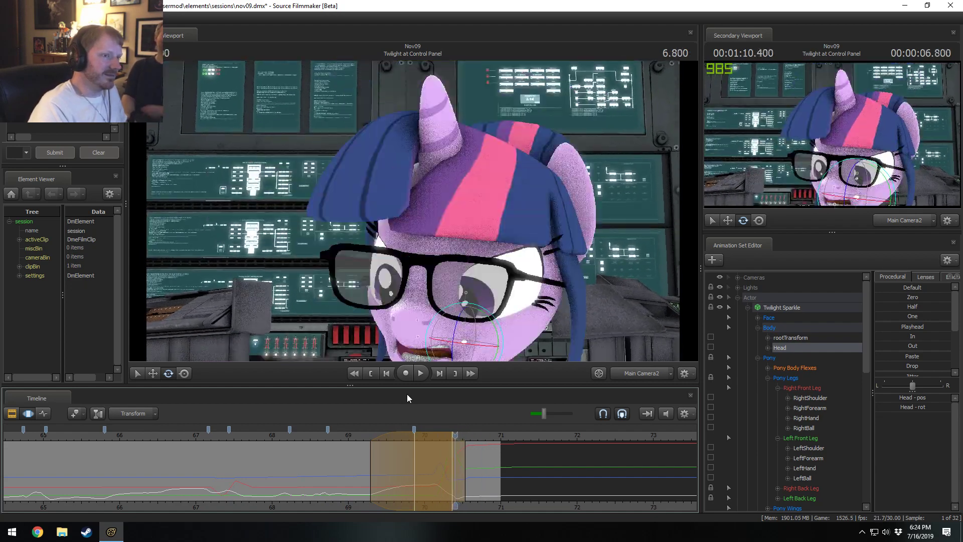
pyautogui.press('Right')
pyautogui.press('Right')
pyautogui.press('Right')
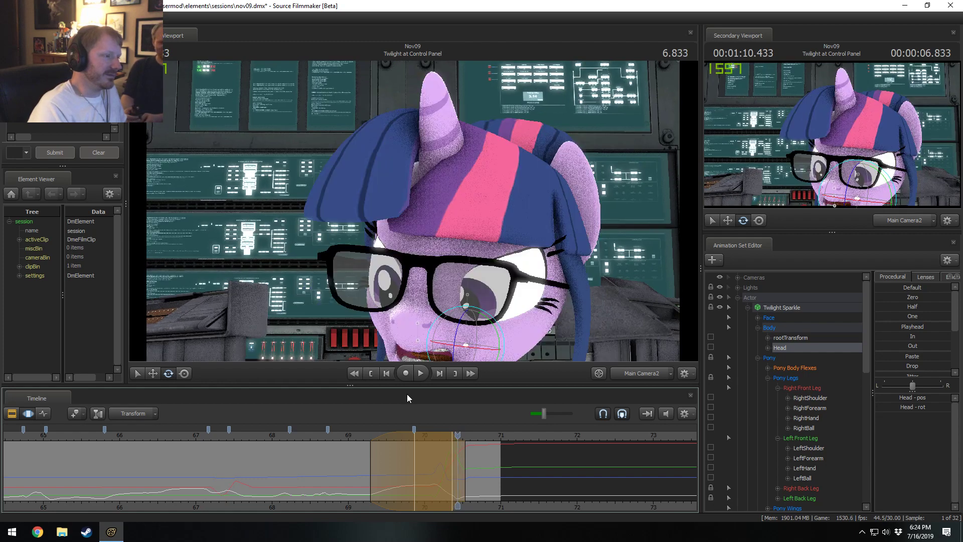
# Undo the recent run of head and front-leg animation edits on Twilight Sparkle until both hooves are away from her mouth
pyautogui.hotkey('ctrl', 'z')
pyautogui.hotkey('ctrl', 'z')
pyautogui.hotkey('ctrl', 'z')
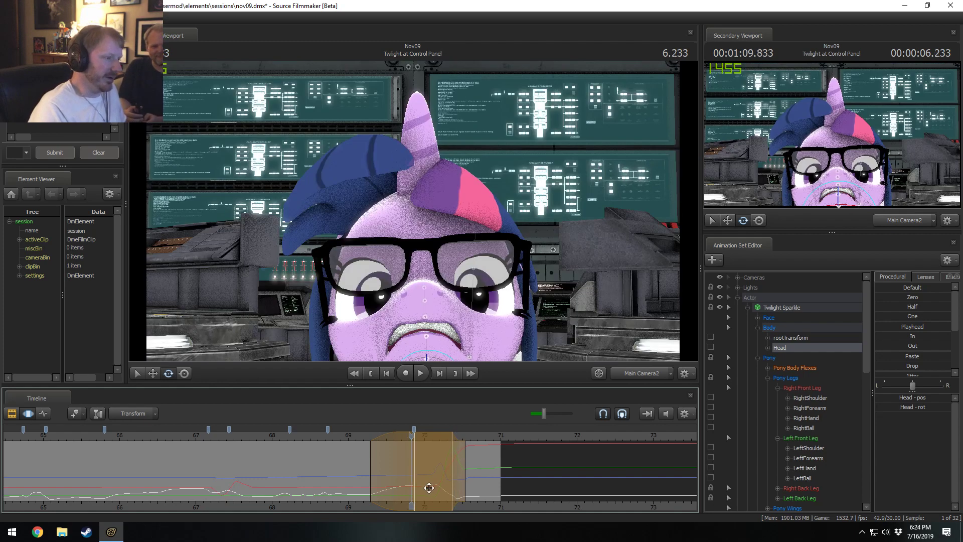
pyautogui.hotkey('ctrl', 'z')
pyautogui.hotkey('ctrl', 'z')
pyautogui.hotkey('ctrl', 'z')
pyautogui.hotkey('ctrl', 'z')
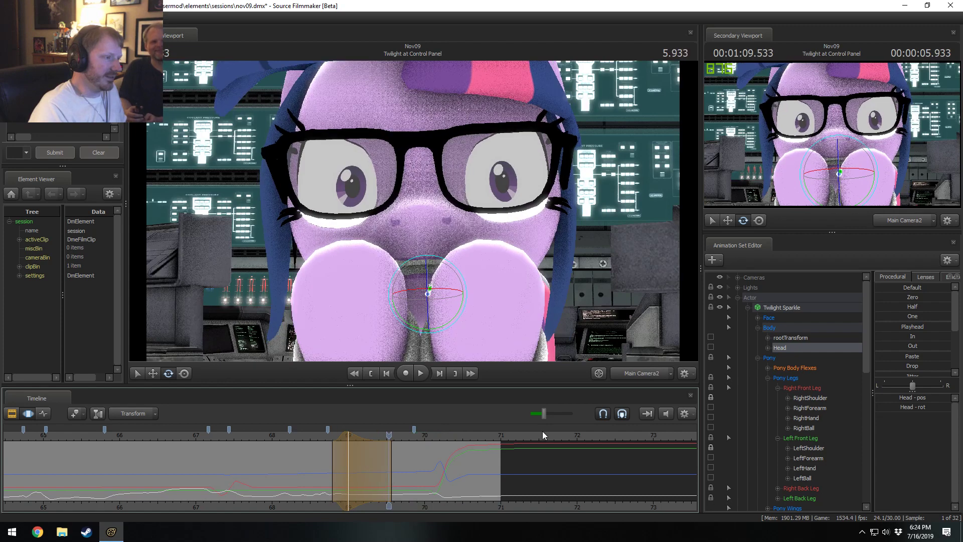
pyautogui.hotkey('ctrl', 'z')
pyautogui.hotkey('ctrl', 'z')
pyautogui.hotkey('ctrl', 'z')
pyautogui.hotkey('ctrl', 'z')
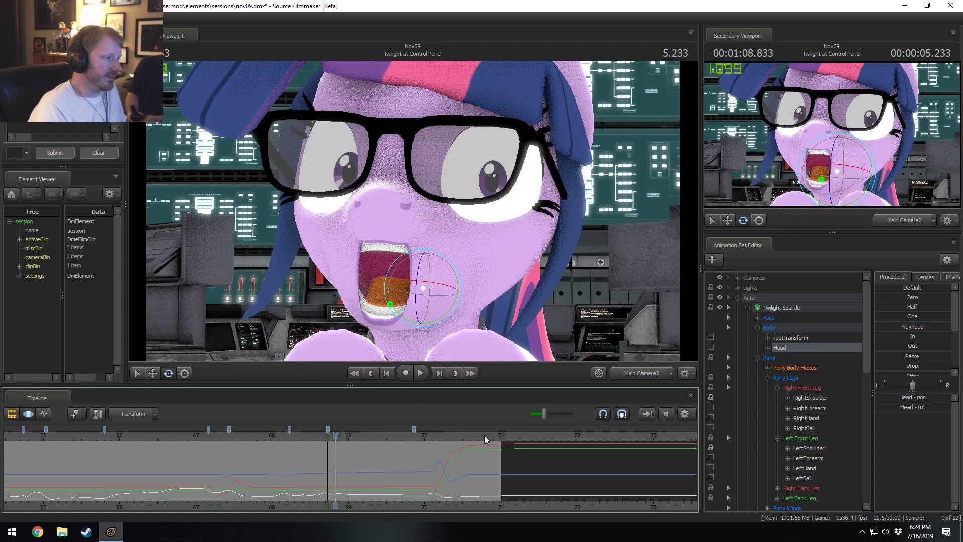
pyautogui.hotkey('ctrl', 'z')
pyautogui.hotkey('ctrl', 'z')
pyautogui.hotkey('ctrl', 'z')
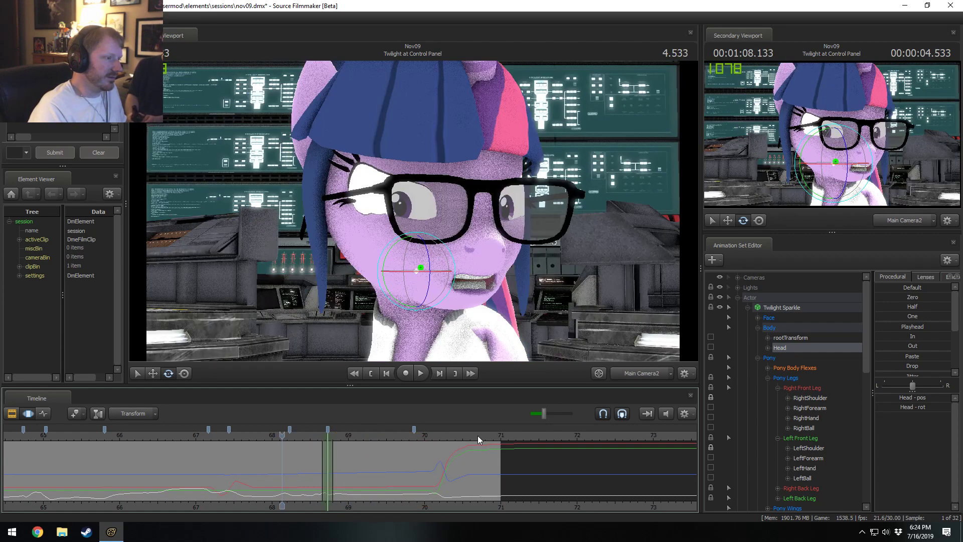
pyautogui.hotkey('ctrl', 'z')
pyautogui.hotkey('ctrl', 'z')
pyautogui.hotkey('ctrl', 'z')
pyautogui.hotkey('ctrl', 'z')
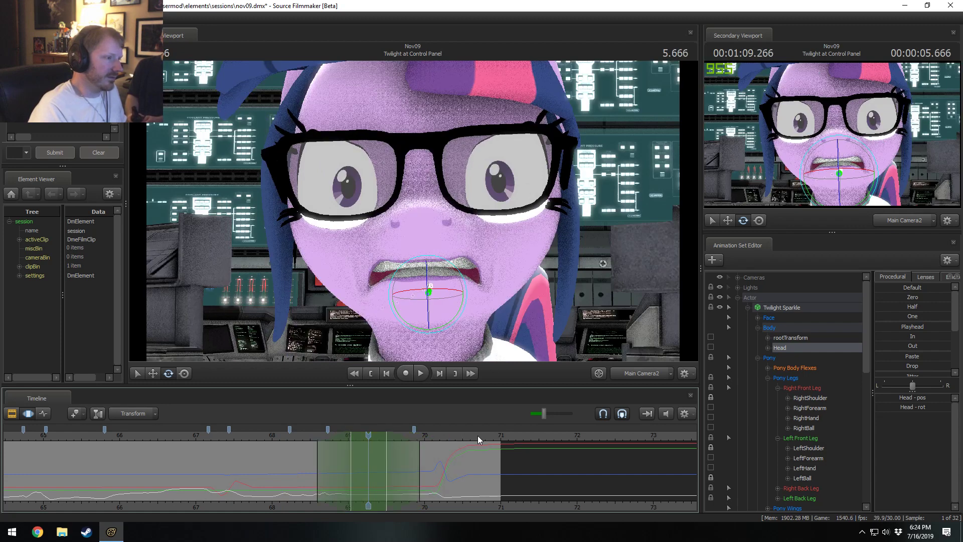
pyautogui.hotkey('ctrl', 'z')
pyautogui.hotkey('ctrl', 'z')
pyautogui.hotkey('ctrl', 'z')
pyautogui.hotkey('ctrl', 'z')
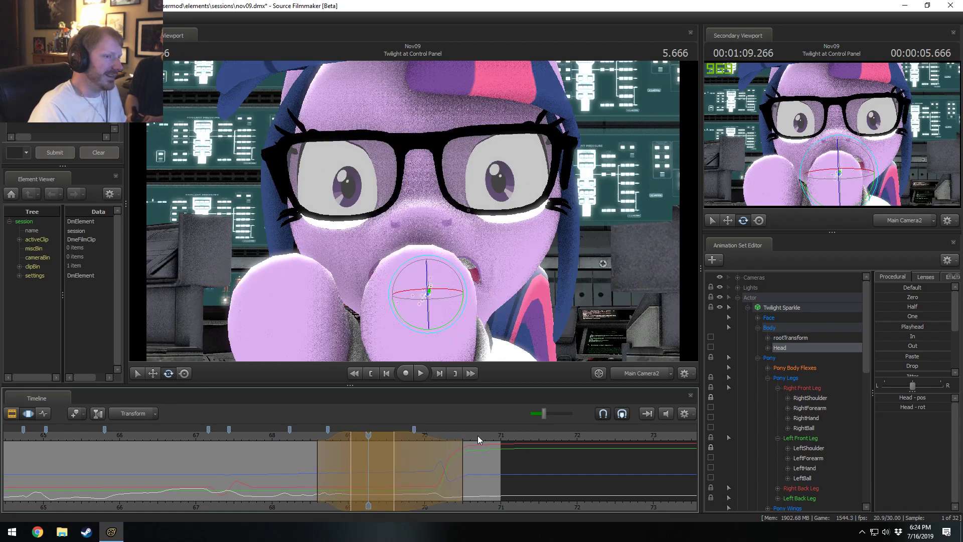
pyautogui.hotkey('ctrl', 'z')
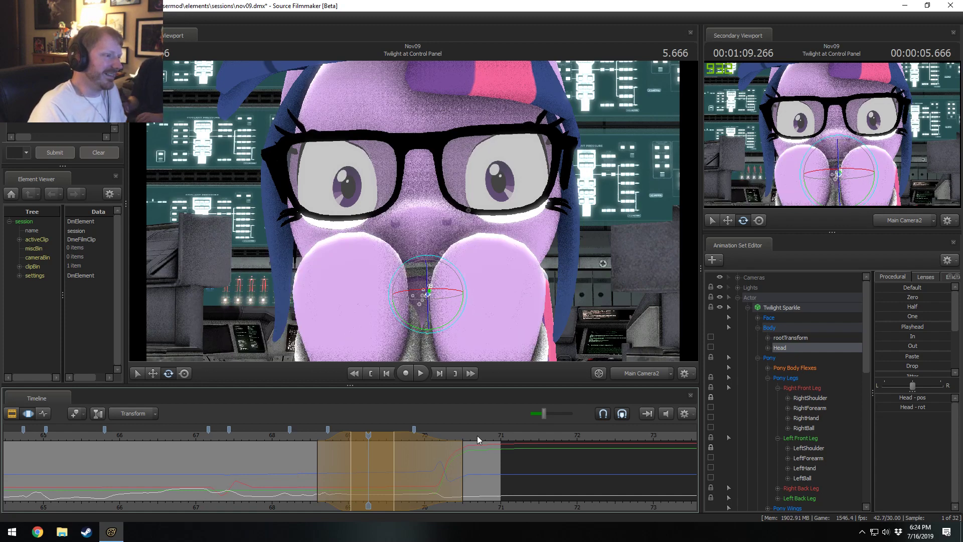
pyautogui.hotkey('ctrl', 'z')
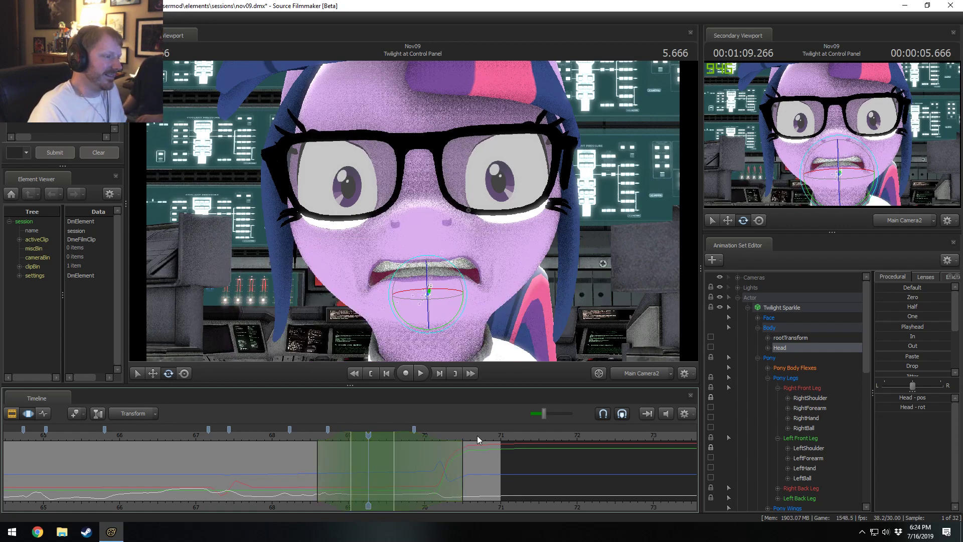
# View the shot through the Work Camera and play back parts of Twilight Sparkle's animation before the selected time range
pyautogui.click(645, 372)
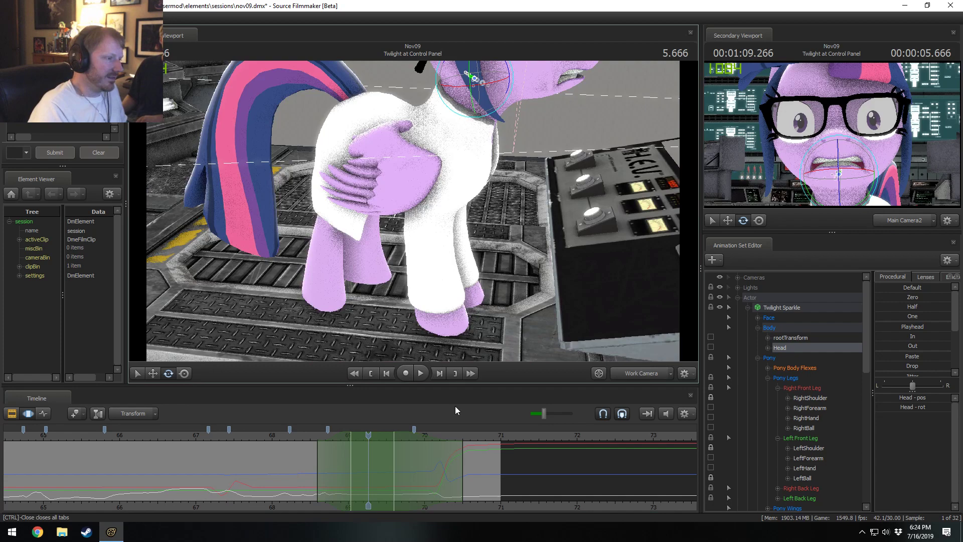
pyautogui.click(311, 437)
pyautogui.press('space')
pyautogui.press('space')
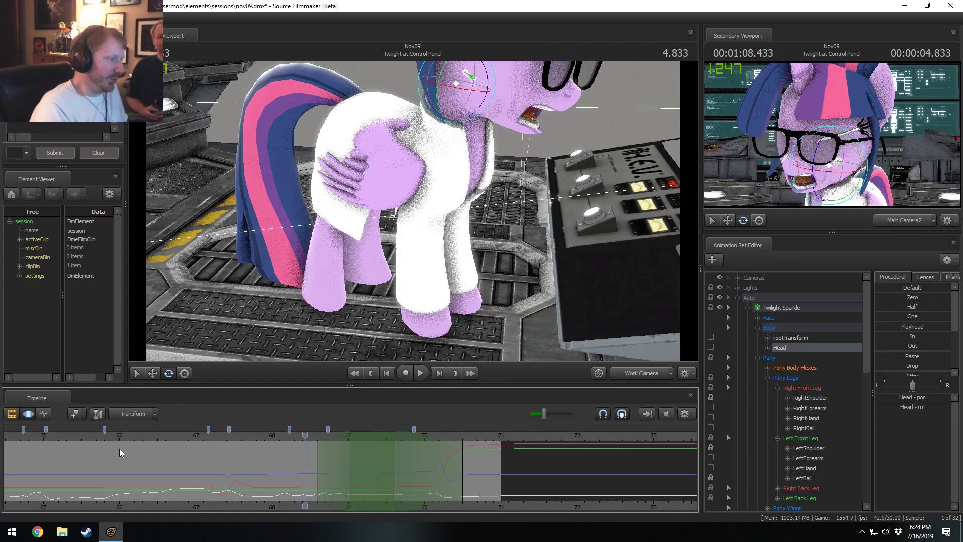
pyautogui.click(165, 438)
pyautogui.press('space')
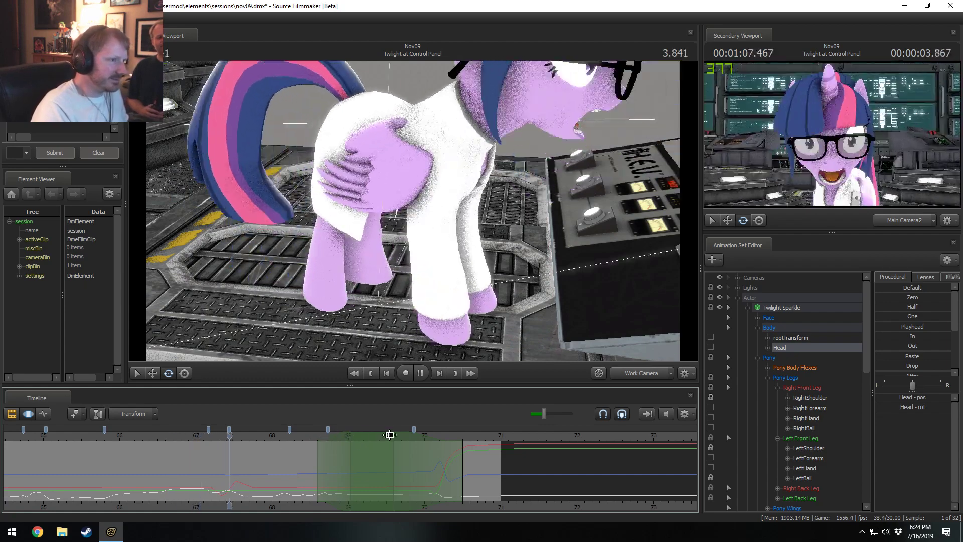
pyautogui.press('space')
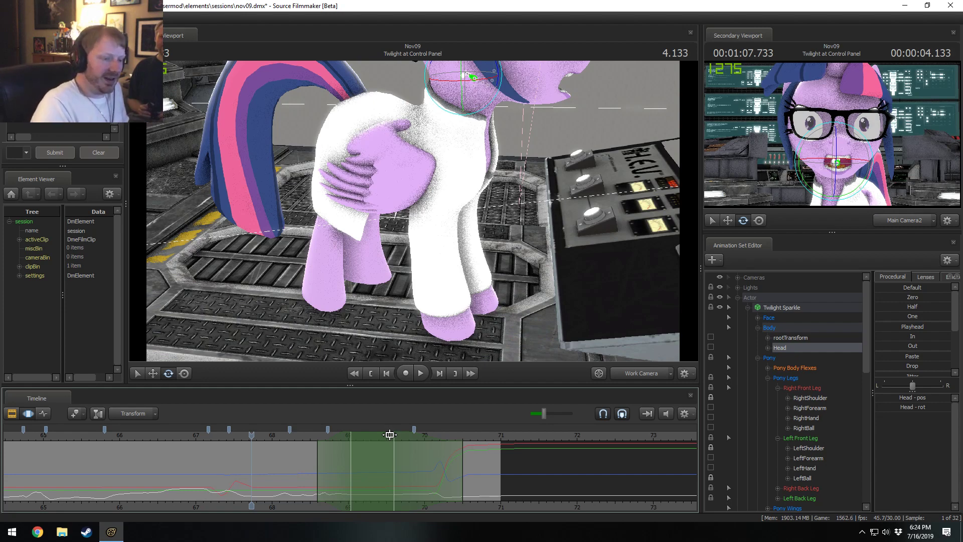
# Unlock the LeftBall control in Twilight Sparkle's left front leg
pyautogui.click(709, 476)
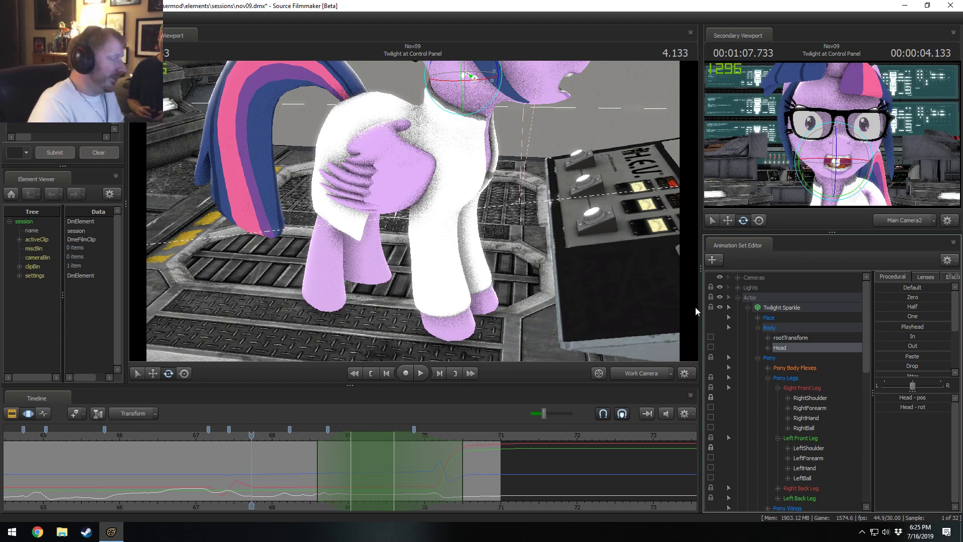
pyautogui.scroll(-3, 264, 494)
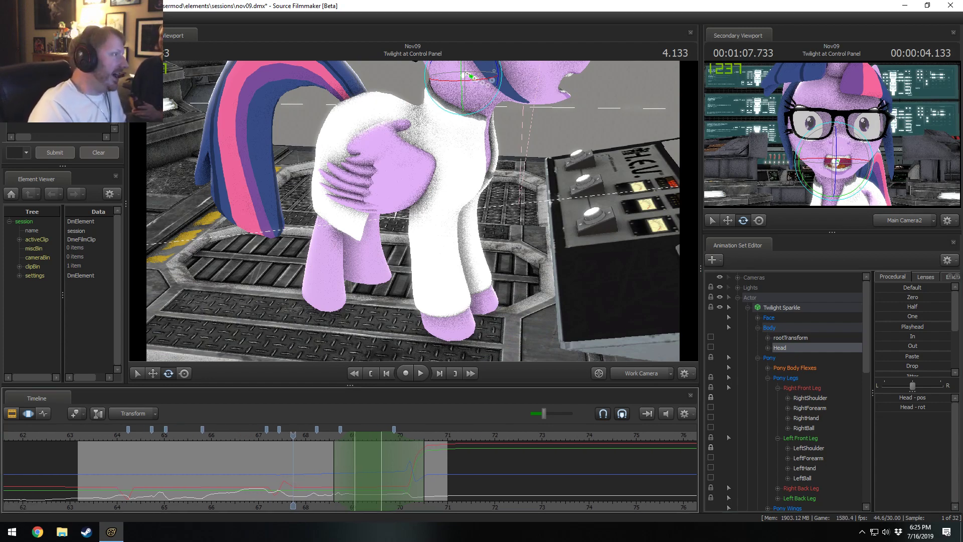
# Switch to File Explorer and examine the session files in the [ANTHOLOGY] folder under usermod\elements\sessions, selecting runfrompinkpony.dmx
pyautogui.click(62, 531)
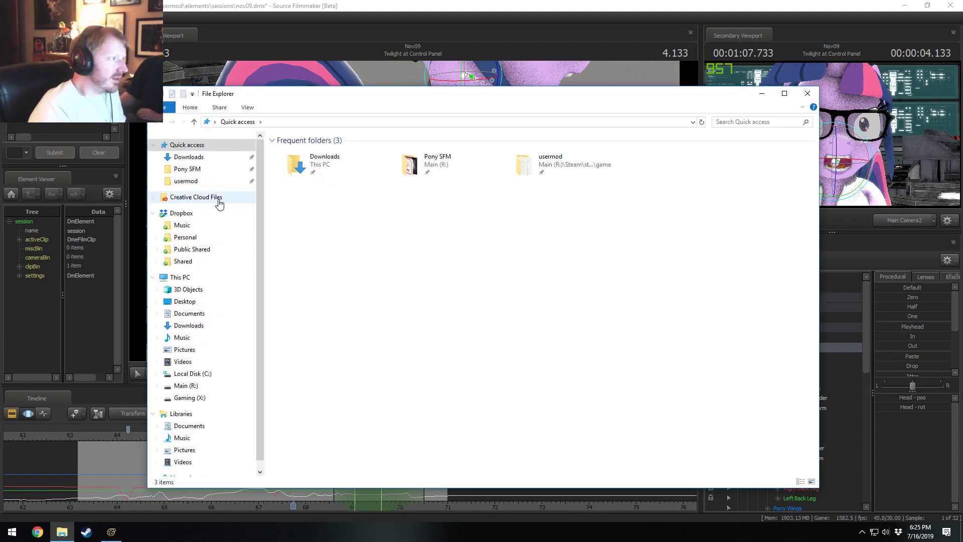
pyautogui.click(193, 169)
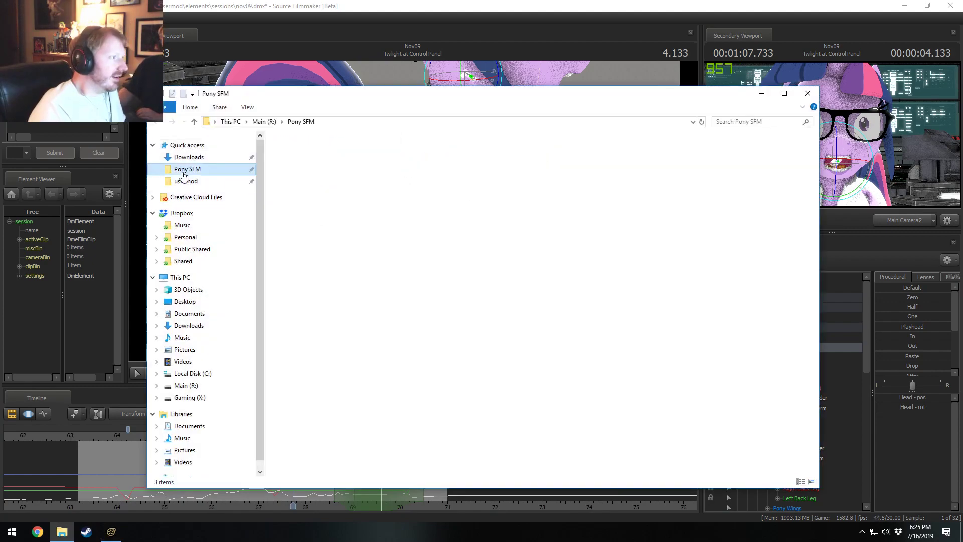
pyautogui.click(218, 181)
pyautogui.doubleClick(296, 195)
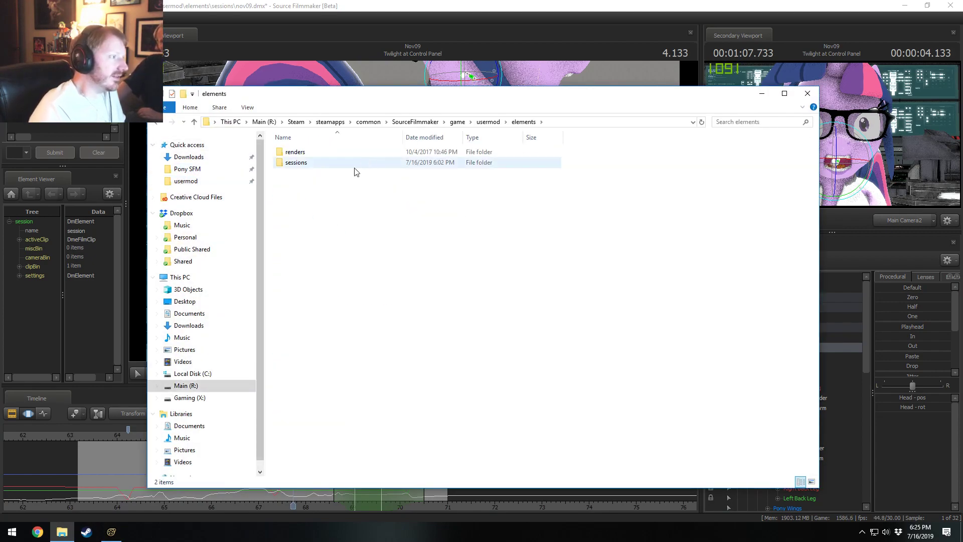
pyautogui.doubleClick(338, 164)
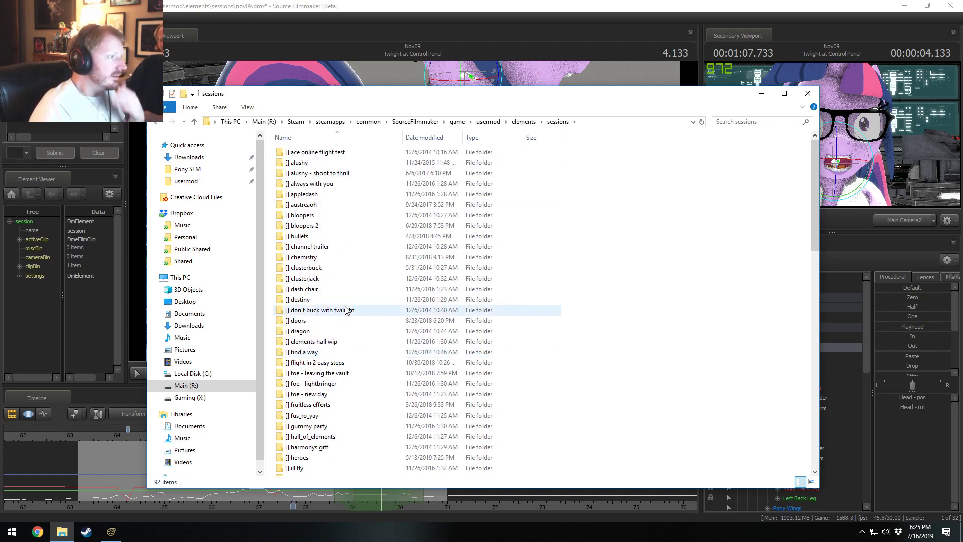
pyautogui.scroll(-15, 345, 310)
pyautogui.doubleClick(301, 314)
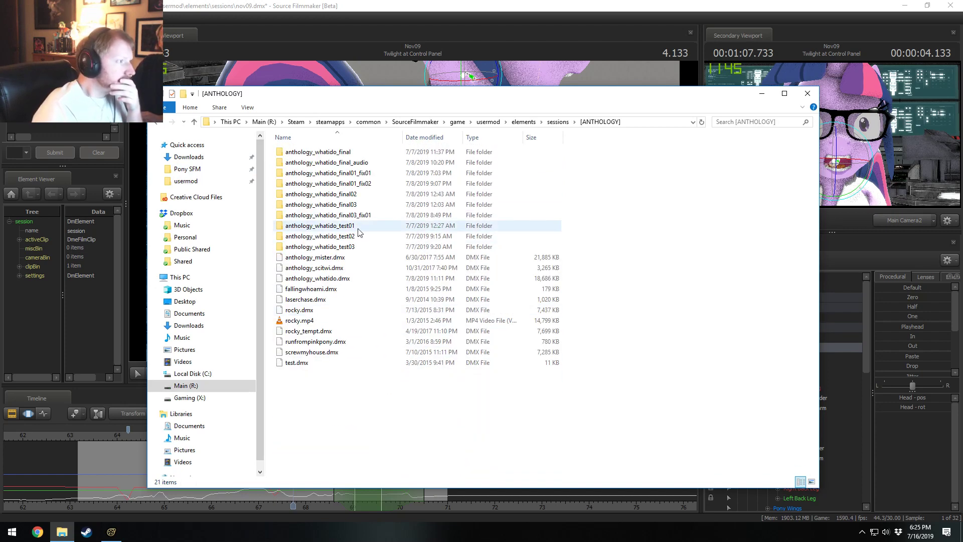
pyautogui.click(302, 300)
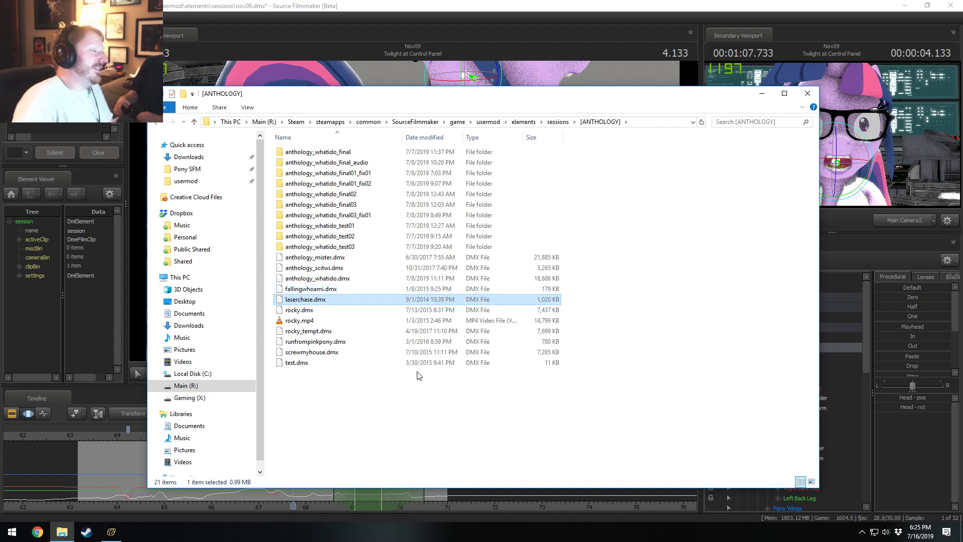
pyautogui.click(342, 343)
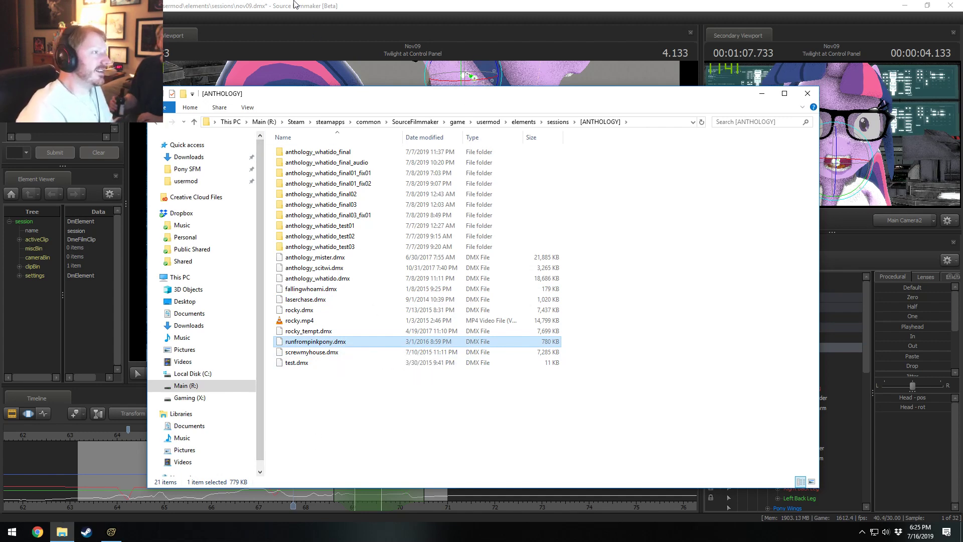
# Switch back to Source Filmmaker, save the current session and open runfrompinkpony.dmx from the [ANTHOLOGY] folder
pyautogui.click(261, 5)
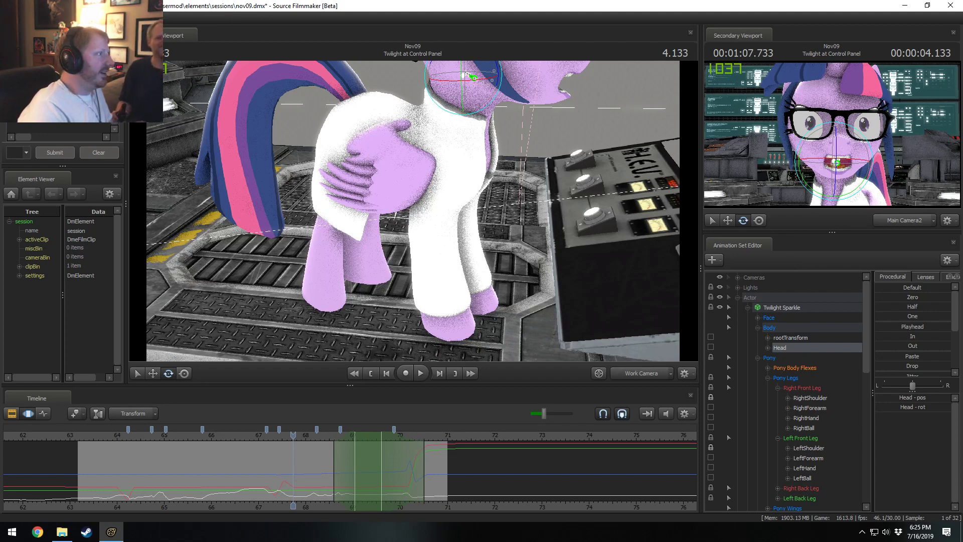
pyautogui.hotkey('ctrl', 's')
pyautogui.hotkey('ctrl', 'o')
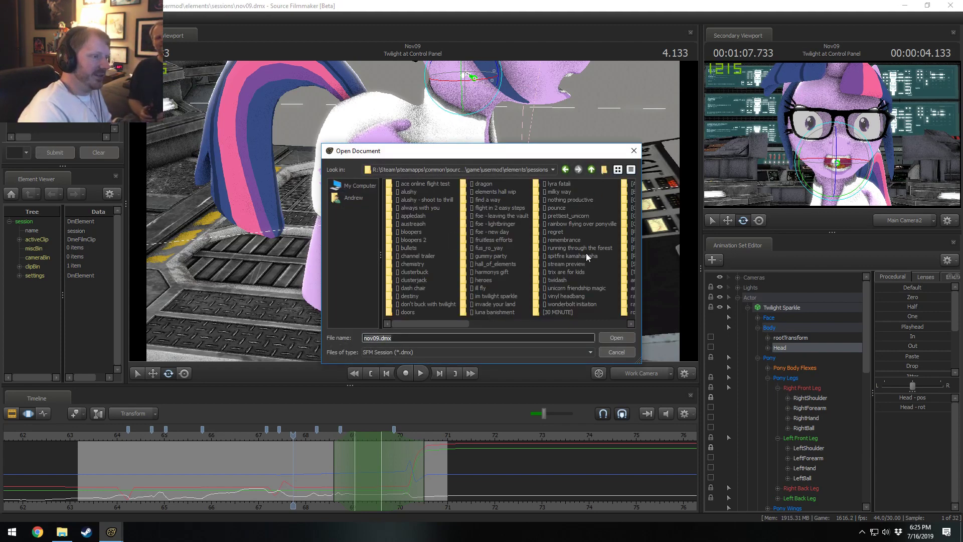
pyautogui.scroll(-3, 459, 271)
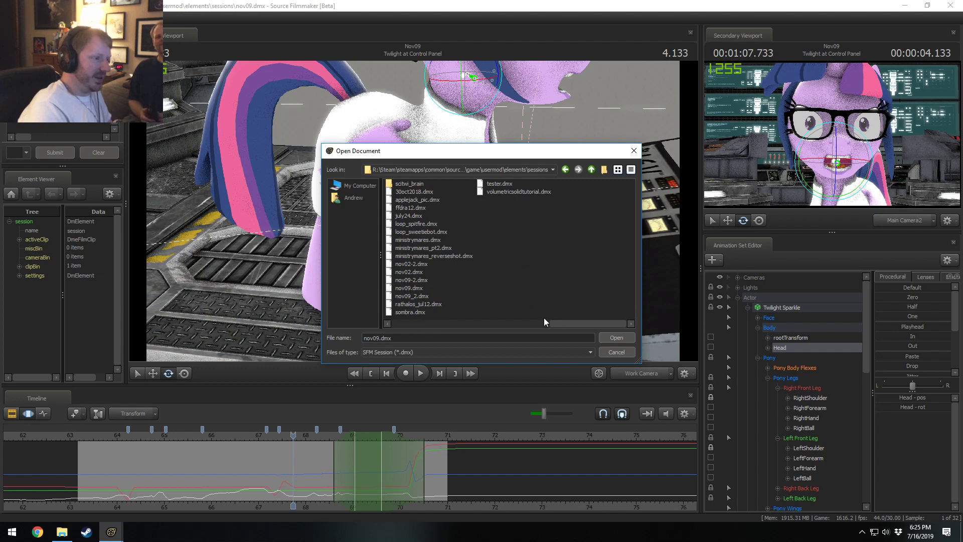
pyautogui.scroll(3, 543, 318)
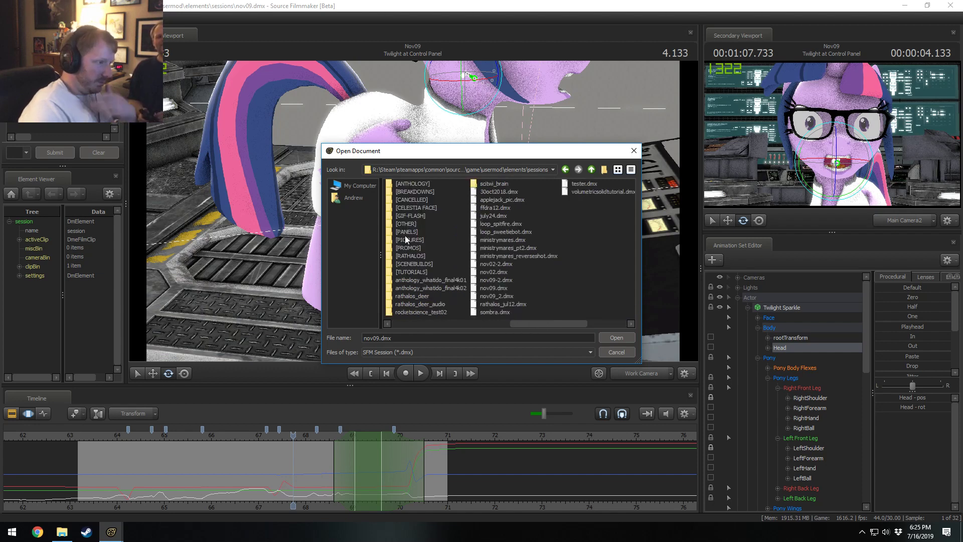
pyautogui.doubleClick(416, 184)
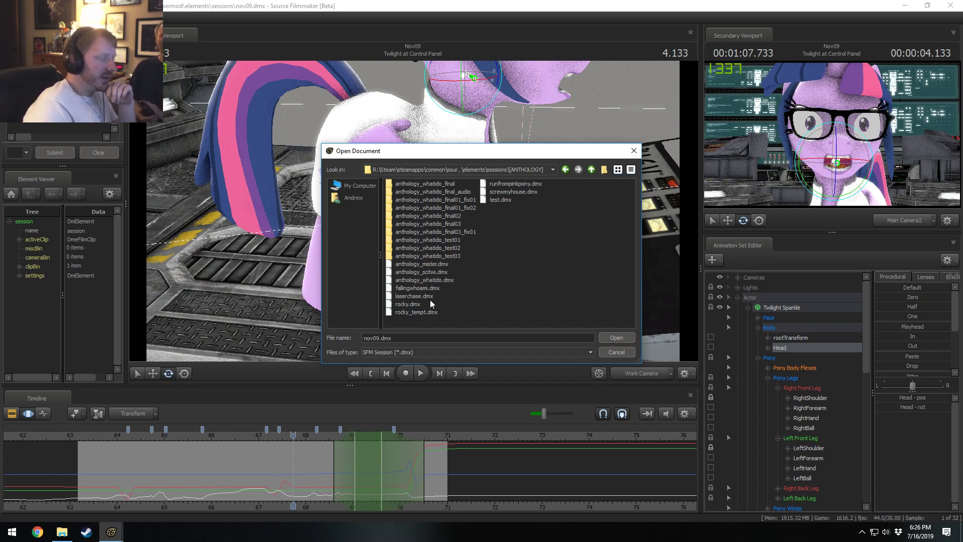
pyautogui.click(421, 311)
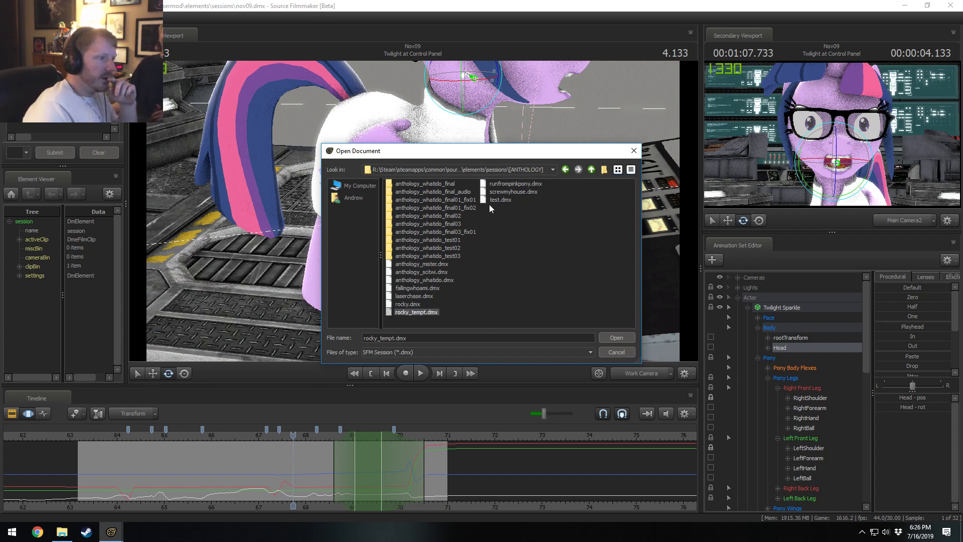
pyautogui.click(502, 184)
pyautogui.click(615, 337)
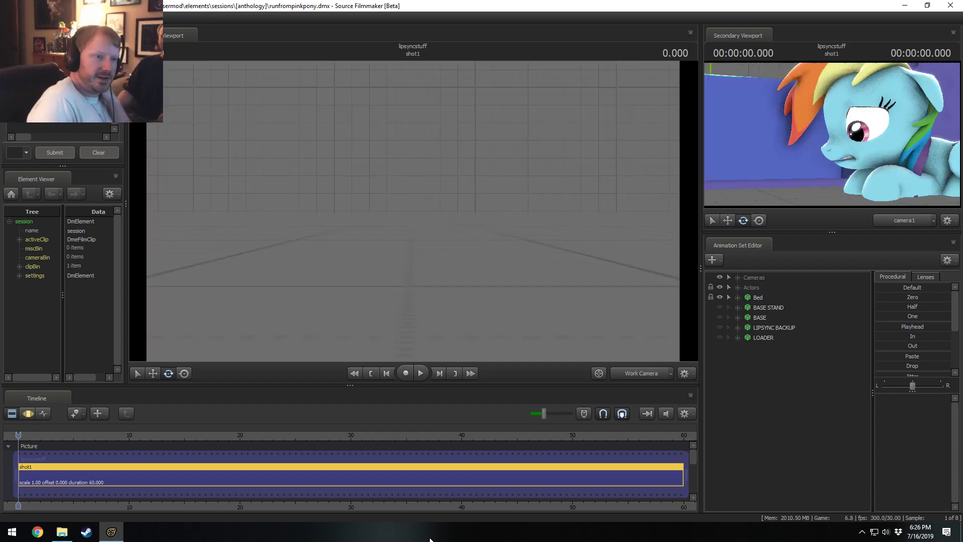
# View shot1 through camera1 and play it back from the start
pyautogui.click(664, 376)
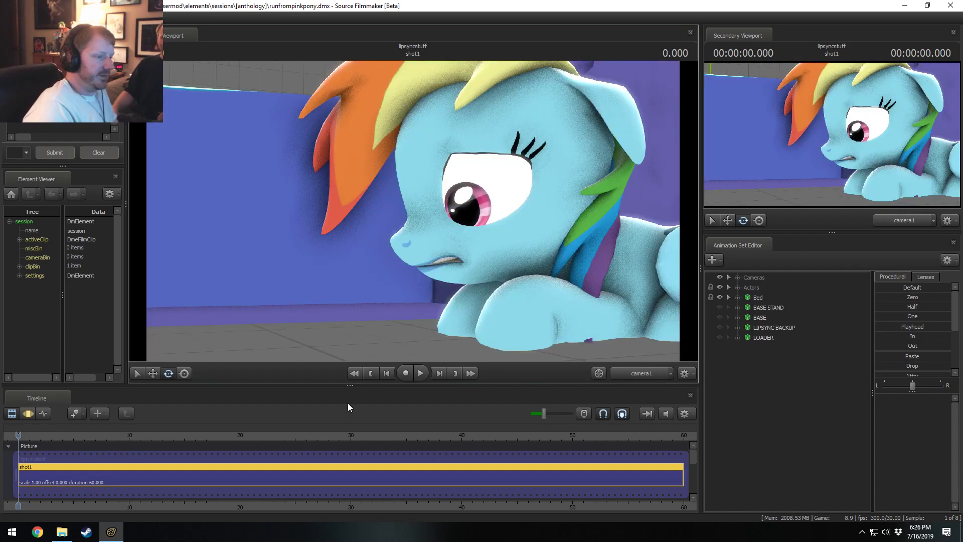
pyautogui.scroll(-1, 152, 429)
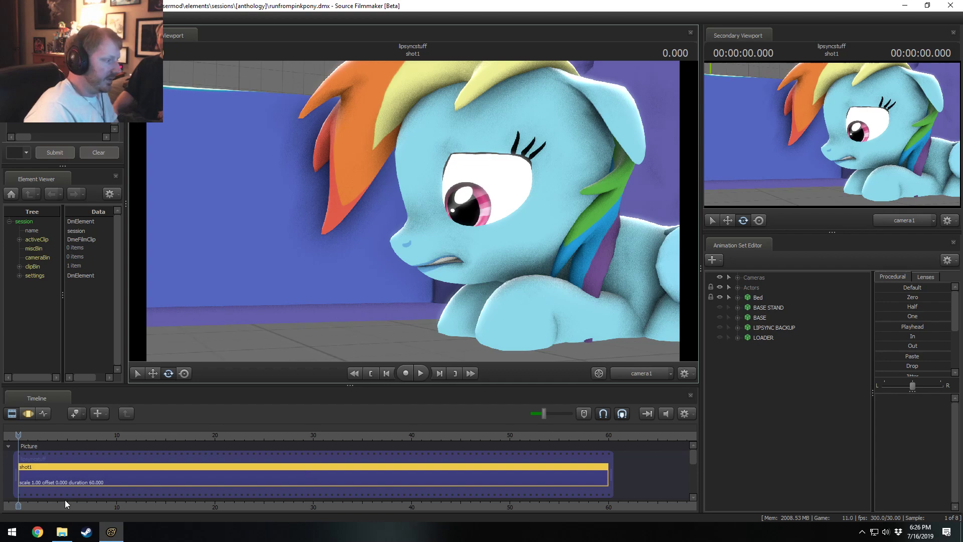
pyautogui.moveTo(65, 503); pyautogui.dragTo(262, 492, button='middle')
pyautogui.press('space')
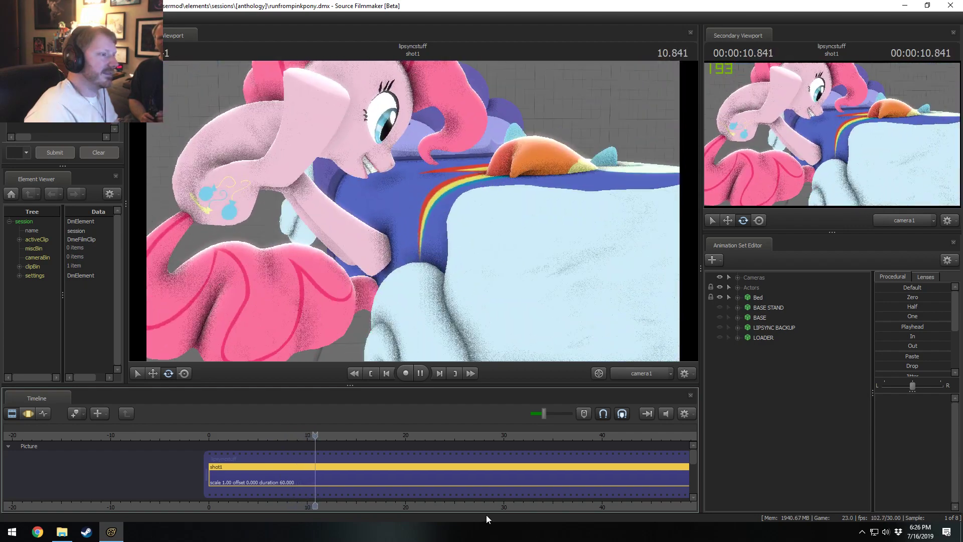
# Replay shot1 repeatedly from about 9 to 10 seconds, where Pinkie Pie lifts the bed
pyautogui.press('space')
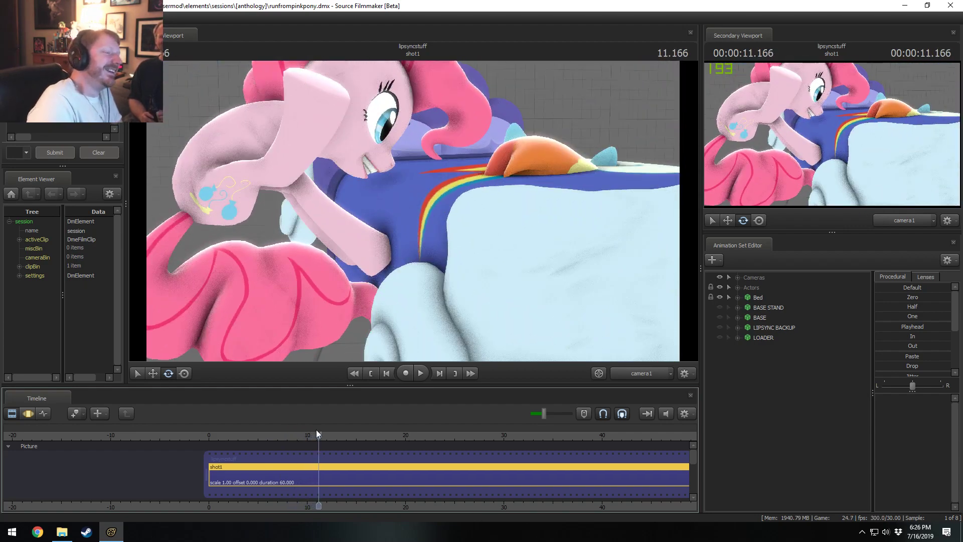
pyautogui.moveTo(316, 432); pyautogui.dragTo(307, 434)
pyautogui.press('space')
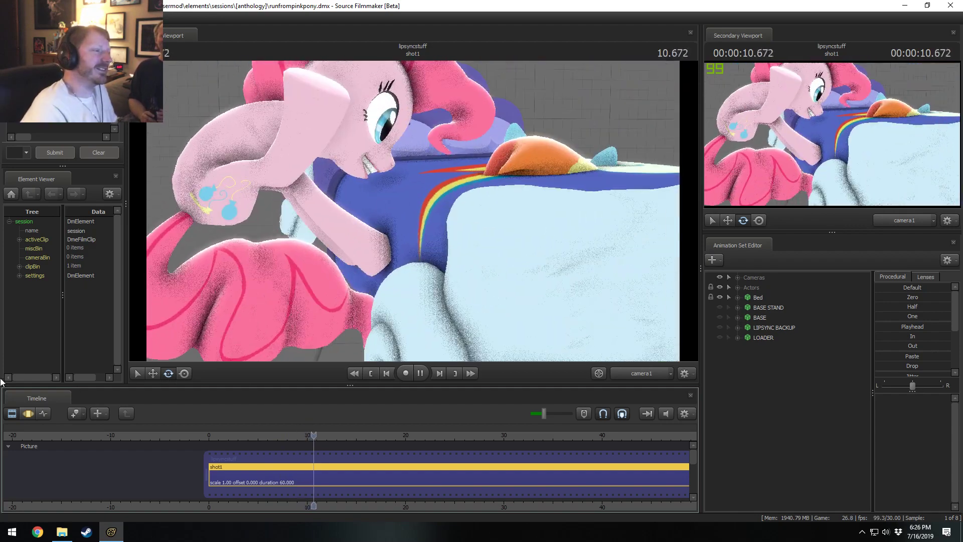
pyautogui.press('space')
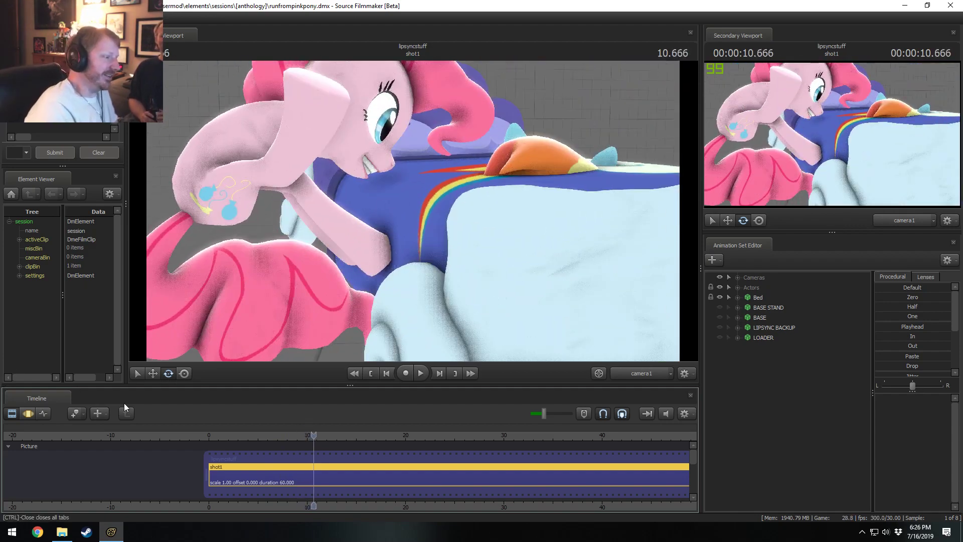
pyautogui.click(300, 435)
pyautogui.press('space')
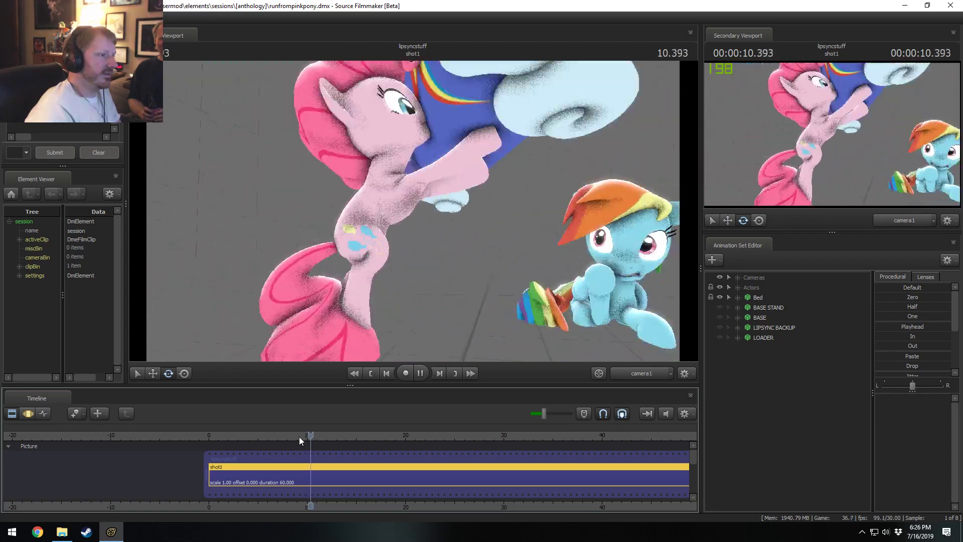
pyautogui.click(299, 434)
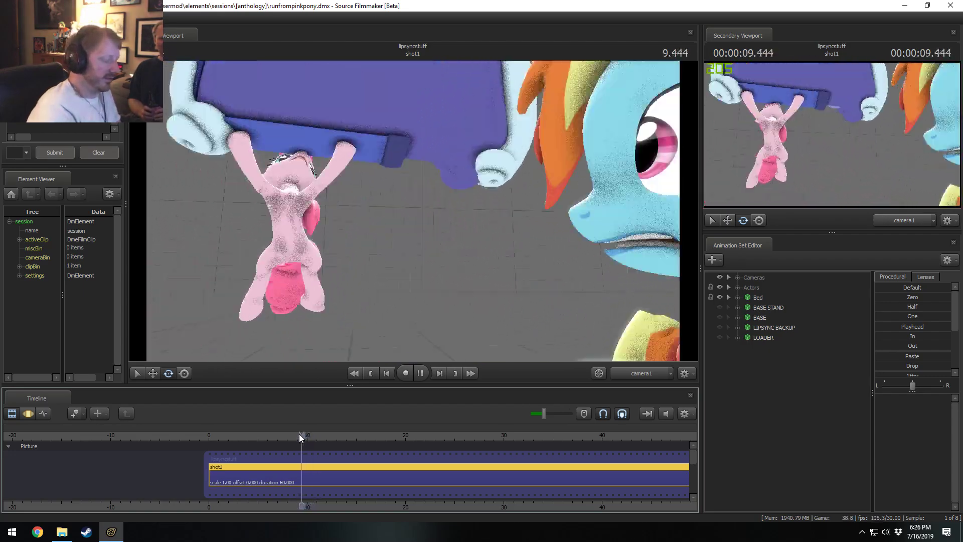
pyautogui.click(299, 435)
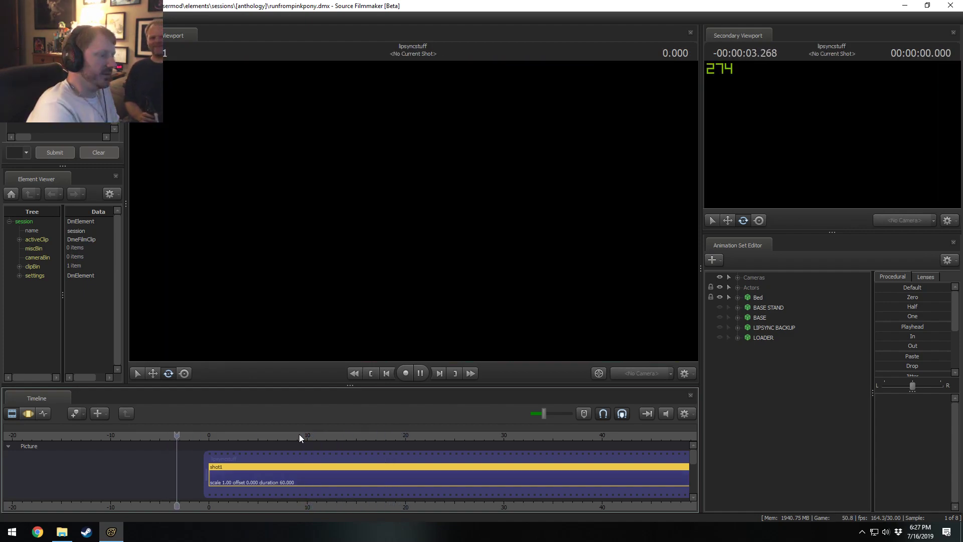
# Play shot1 forward to about 25 seconds, then reverse playback at higher speed and stop at about 12 seconds
pyautogui.press('l')
pyautogui.press('k')
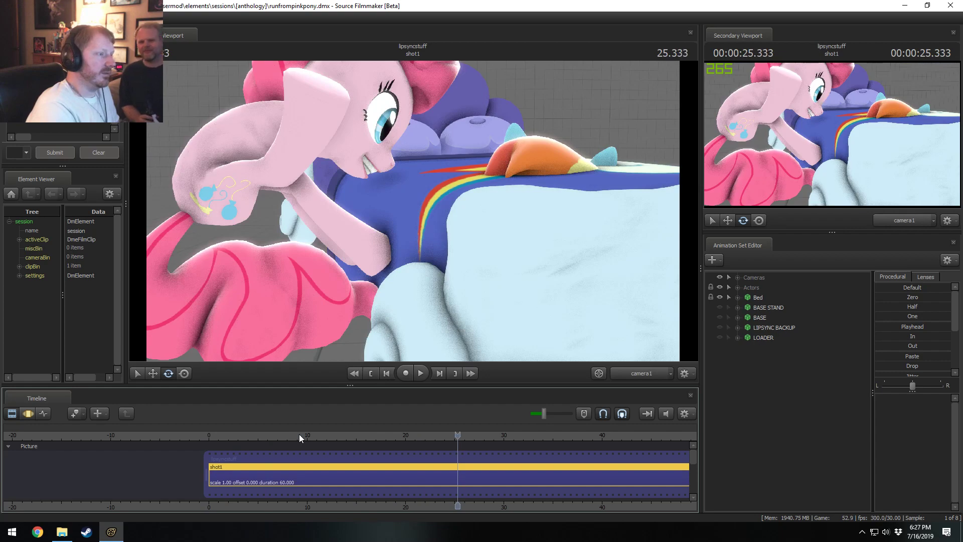
pyautogui.press('j')
pyautogui.press('j')
pyautogui.press('j')
pyautogui.press('j')
pyautogui.press('j')
pyautogui.press('k')
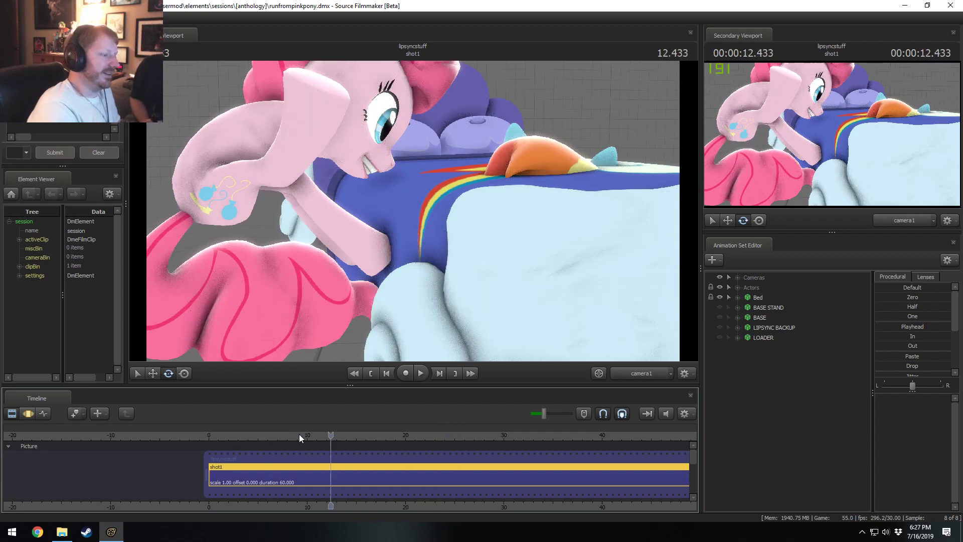
# Play shot1 in reverse down to about 5.6 seconds, then from about 9.3 down to 2.4 seconds
pyautogui.press('j')
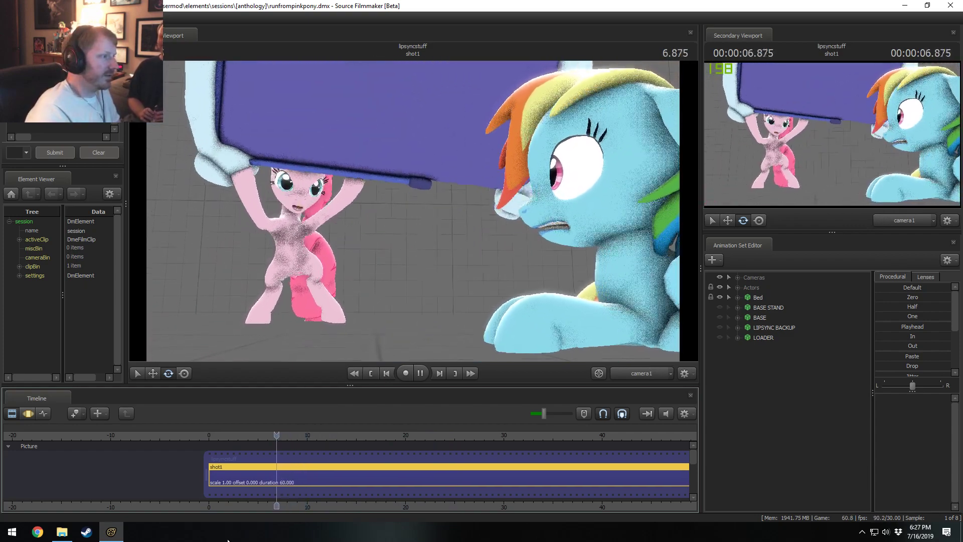
pyautogui.press('k')
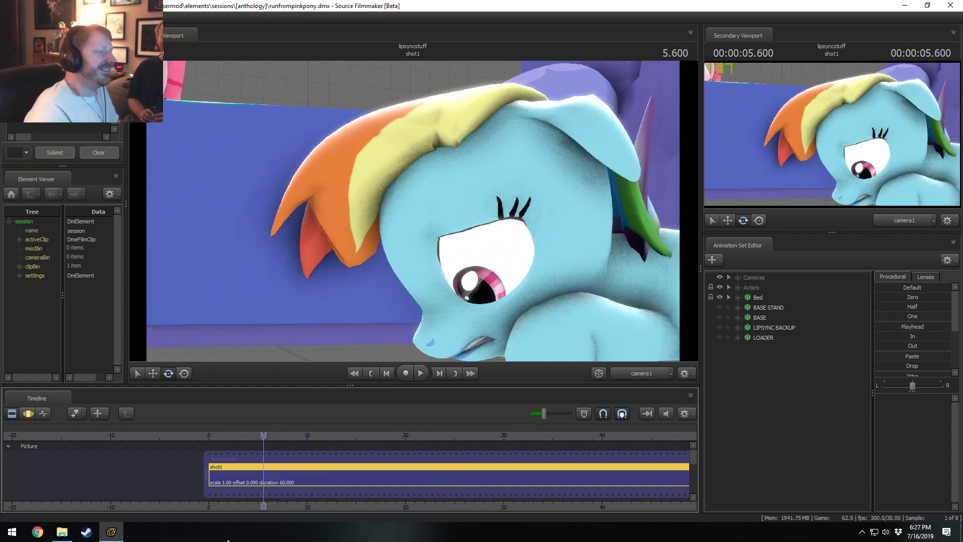
pyautogui.click(300, 435)
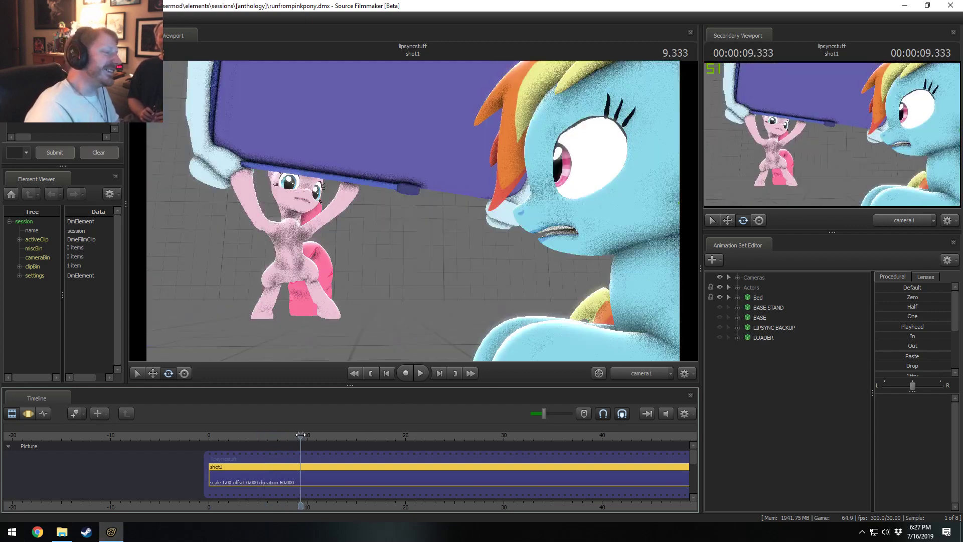
pyautogui.press('j')
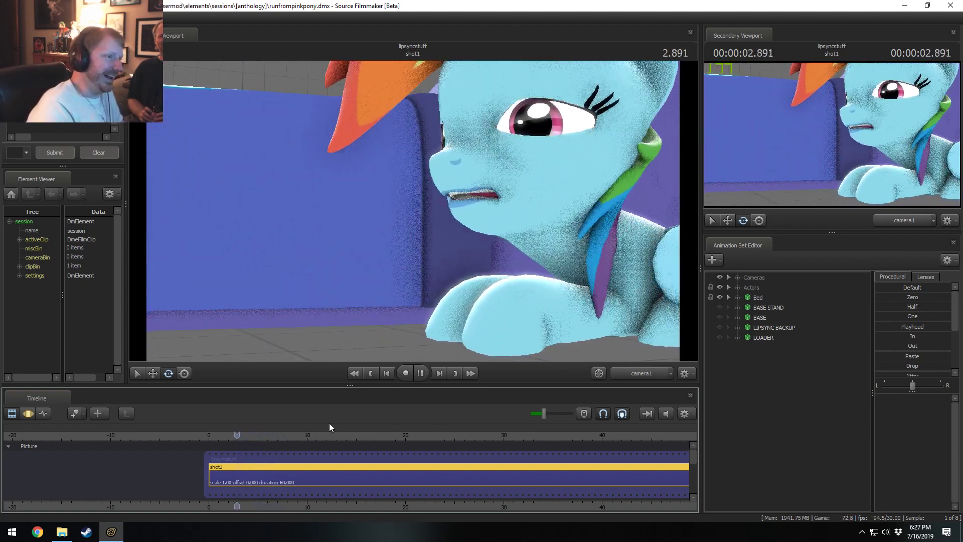
pyautogui.press('k')
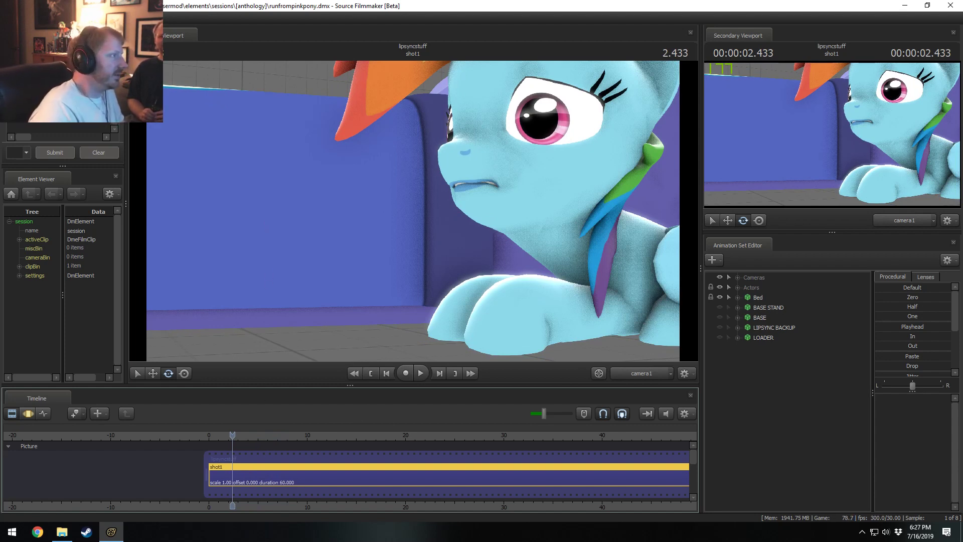
# Open laserchase.dmx from the [ANTHOLOGY] folder, play its start and scrub shot1 to 3.700 seconds
pyautogui.click(11, 18)
pyautogui.click(21, 37)
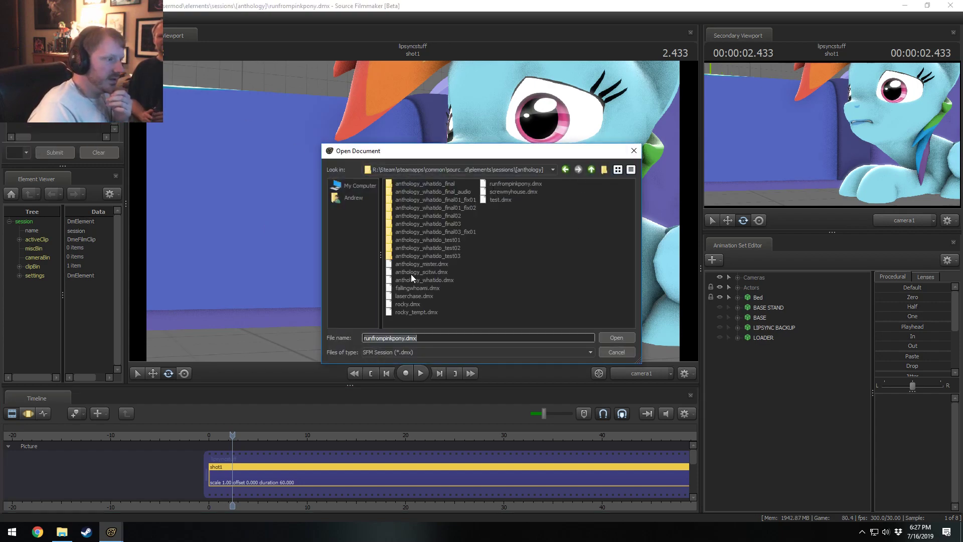
pyautogui.doubleClick(417, 296)
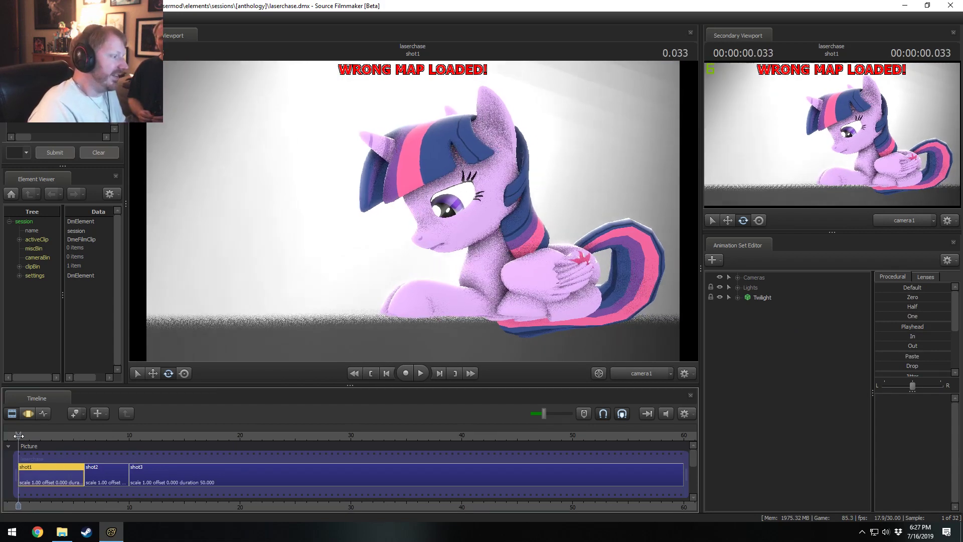
pyautogui.press('space')
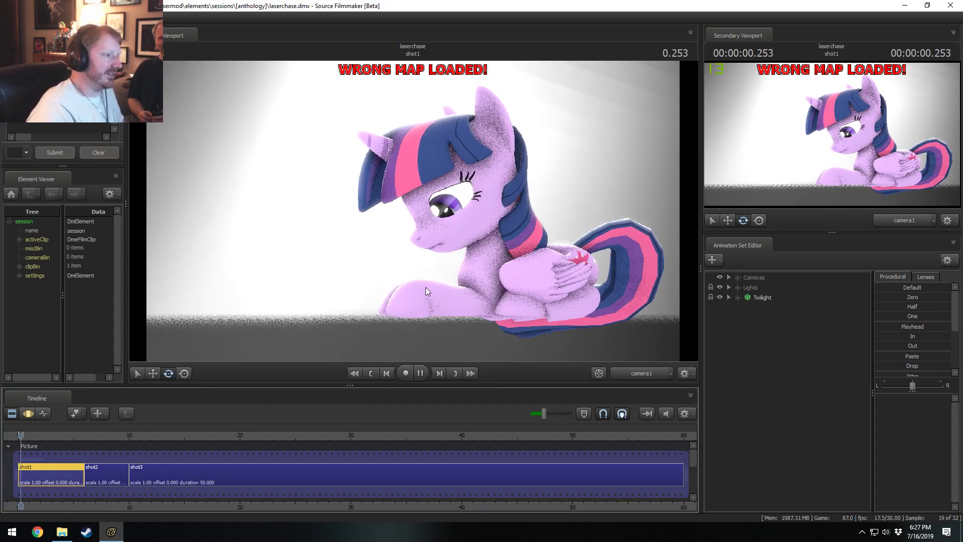
pyautogui.click(89, 436)
pyautogui.moveTo(90, 440); pyautogui.dragTo(59, 440)
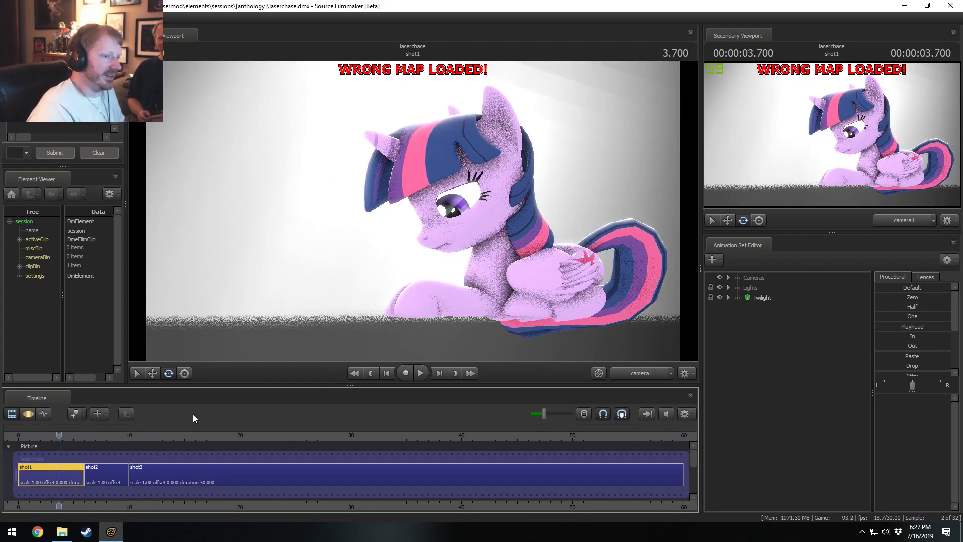
# Switch the primary viewport to the Work Camera and examine the Draw Game Entities and Draw Tool Objects options
pyautogui.click(656, 376)
pyautogui.moveTo(542, 281); pyautogui.dragTo(521, 316)
pyautogui.rightClick(388, 172)
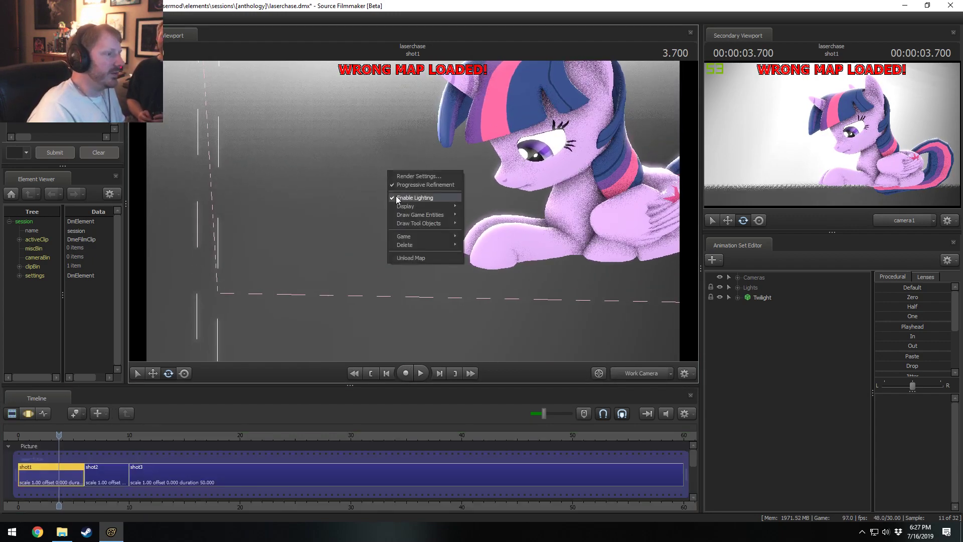
pyautogui.moveTo(456, 216)
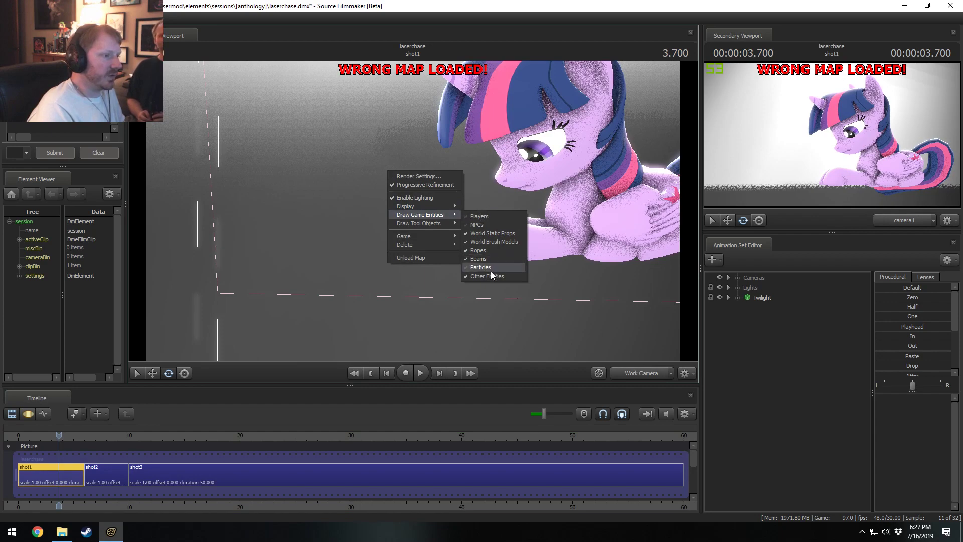
pyautogui.rightClick(450, 205)
pyautogui.moveTo(479, 256)
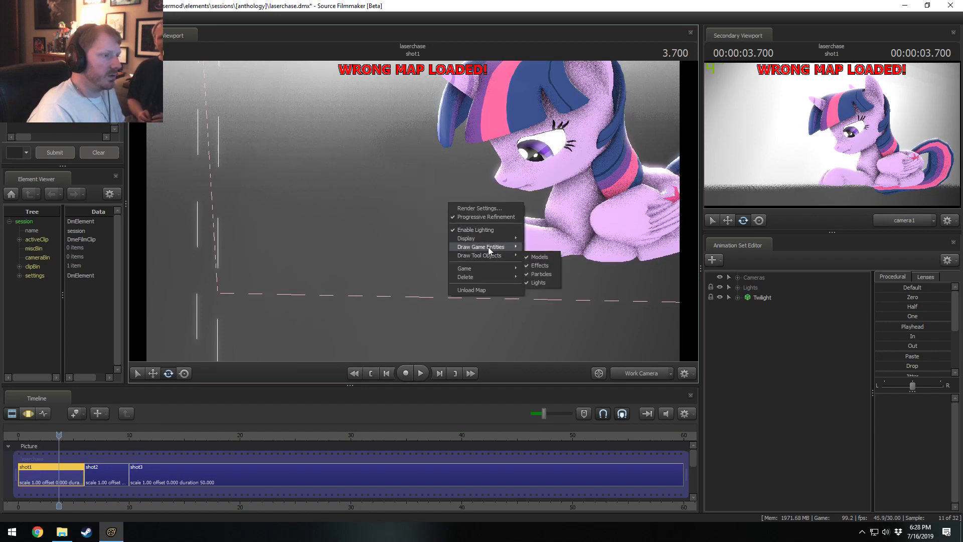
pyautogui.click(549, 308)
# Pull the work camera back for a wider view of Twilight Sparkle and the surrounding set
pyautogui.press('s')
pyautogui.moveTo(549, 308); pyautogui.dragTo(531, 271)
pyautogui.press('s')
pyautogui.moveTo(413, 211)
pyautogui.mouseDown()
pyautogui.moveTo(422, 196)
pyautogui.moveTo(426, 213)
pyautogui.moveTo(422, 221)
pyautogui.moveTo(412, 211)
pyautogui.mouseUp()
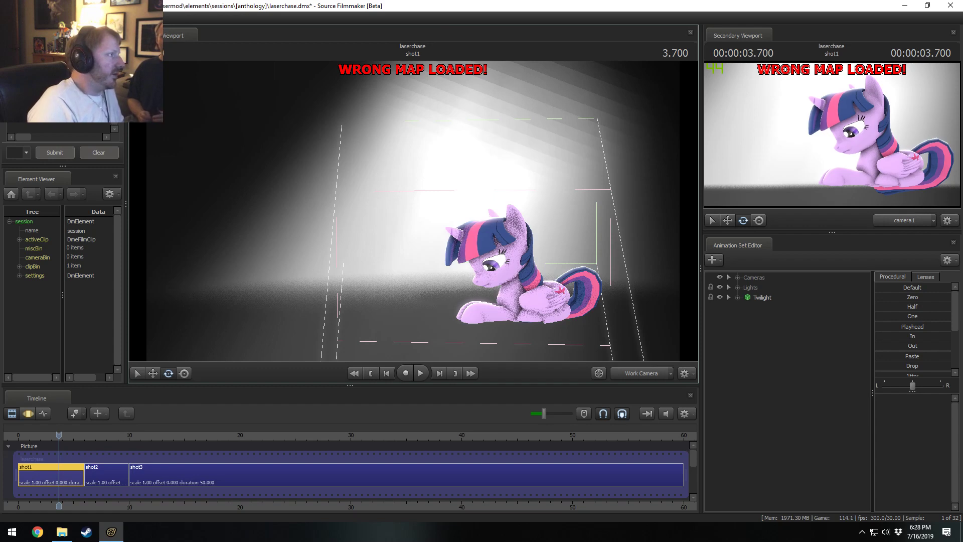
# Open fallingwhoami.dmx from the [ANTHOLOGY] folder without saving the changes to laserchase.dmx
pyautogui.hotkey('ctrl', 'o')
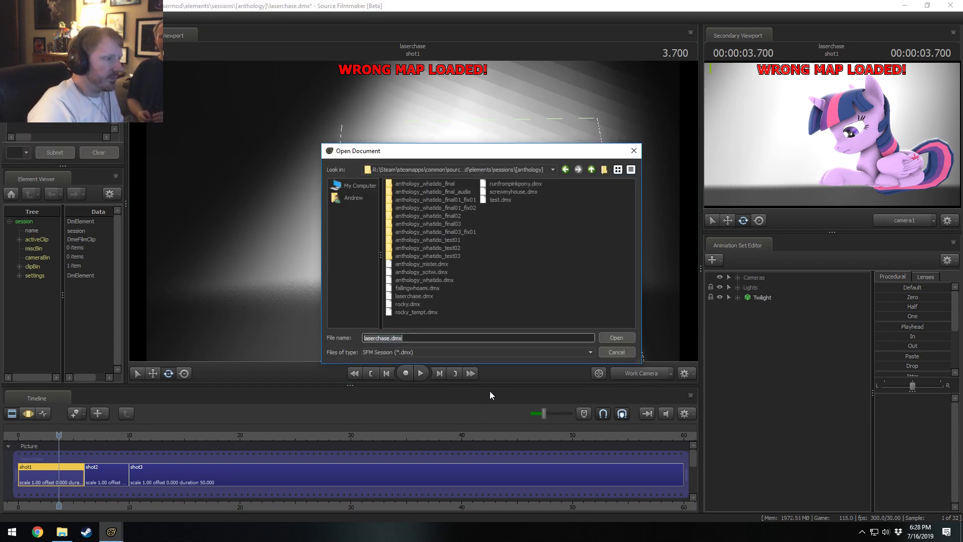
pyautogui.click(414, 287)
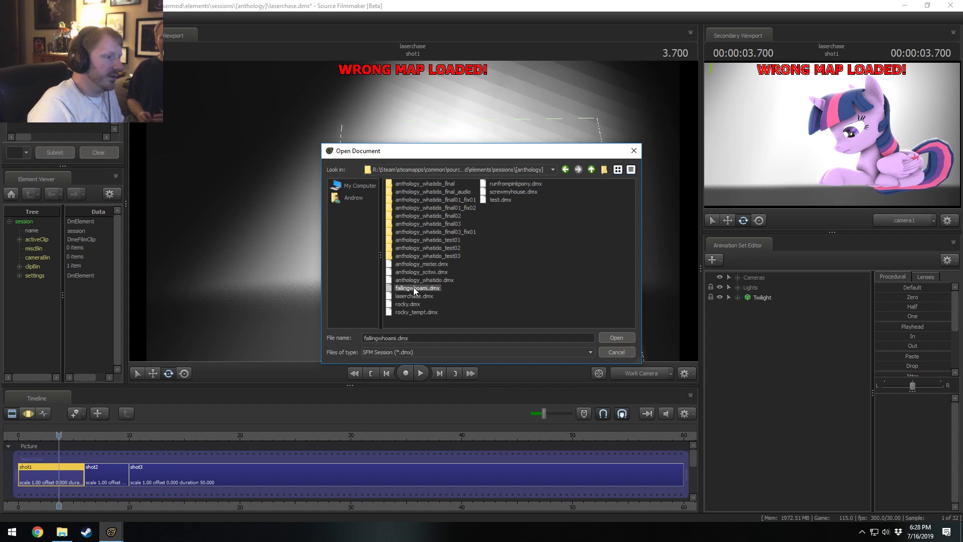
pyautogui.click(628, 337)
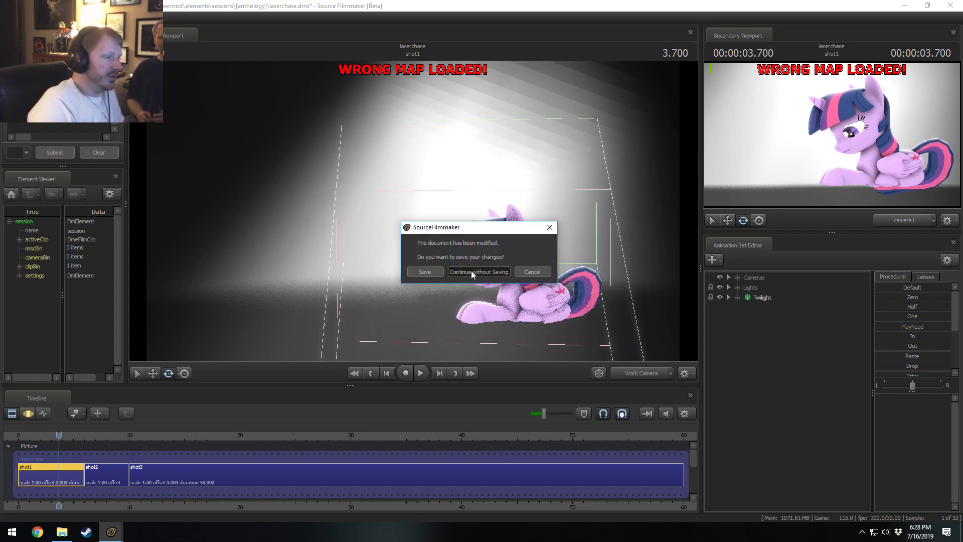
pyautogui.click(471, 270)
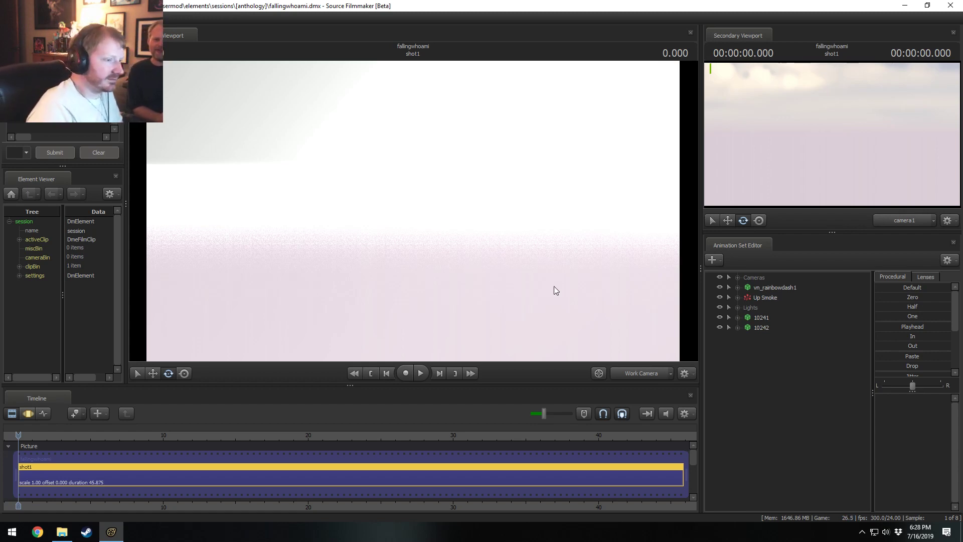
# View shot1 through camera1, scrub near its start and raise the timeline playback volume almost to maximum
pyautogui.click(637, 373)
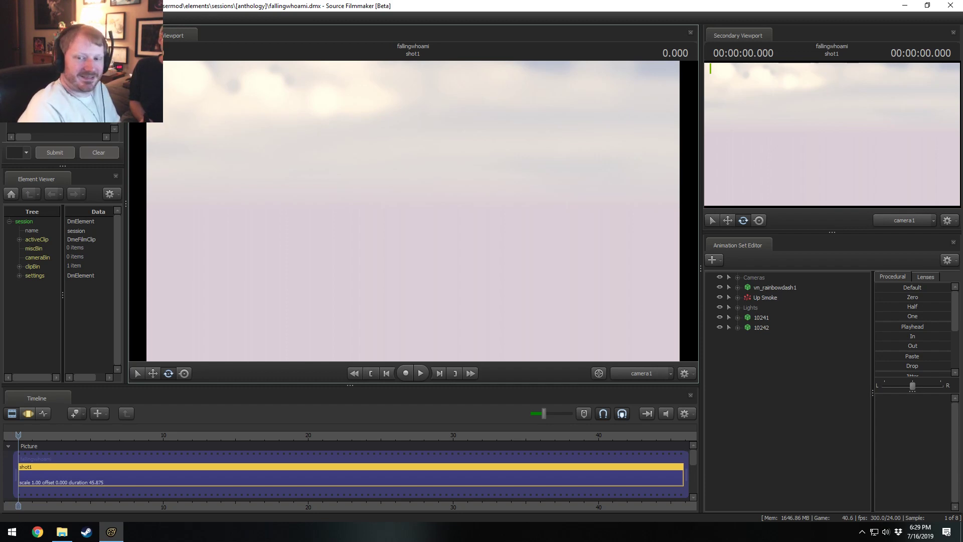
pyautogui.moveTo(85, 436); pyautogui.dragTo(23, 436)
pyautogui.moveTo(544, 414); pyautogui.dragTo(566, 414)
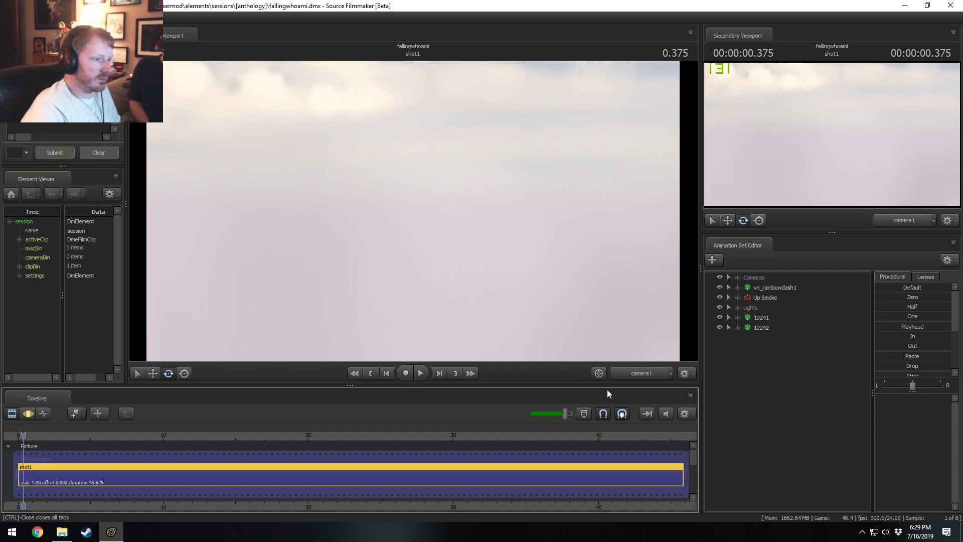
# Switch to the Work Camera, frame Rainbow Dash up close and play shot1 to about 5 seconds
pyautogui.click(646, 374)
pyautogui.moveTo(567, 281); pyautogui.dragTo(566, 321)
pyautogui.moveTo(413, 211)
pyautogui.mouseDown()
pyautogui.moveTo(412, 161)
pyautogui.moveTo(421, 241)
pyautogui.moveTo(413, 271)
pyautogui.moveTo(413, 146)
pyautogui.moveTo(401, 95)
pyautogui.moveTo(419, 260)
pyautogui.moveTo(433, 271)
pyautogui.moveTo(436, 255)
pyautogui.moveTo(409, 240)
pyautogui.moveTo(403, 223)
pyautogui.mouseUp()
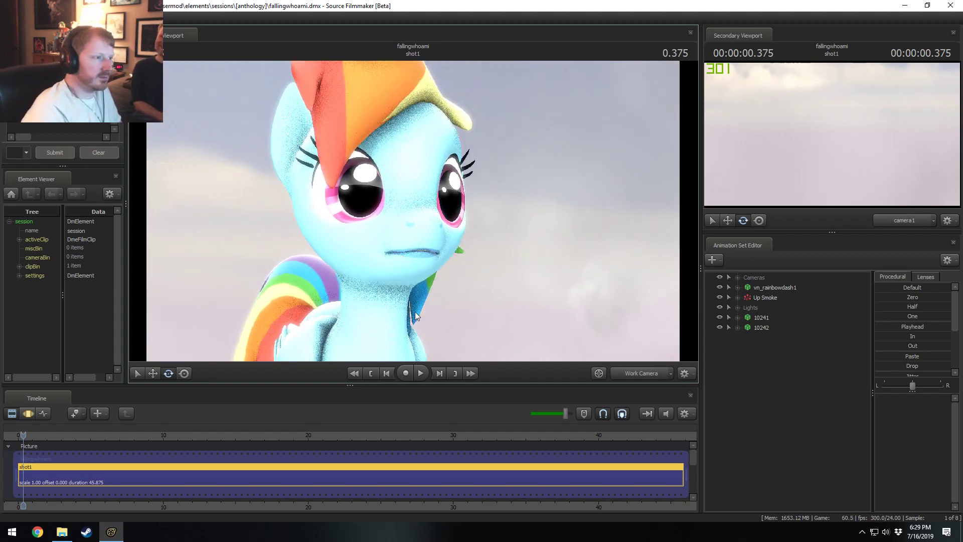
pyautogui.press('space')
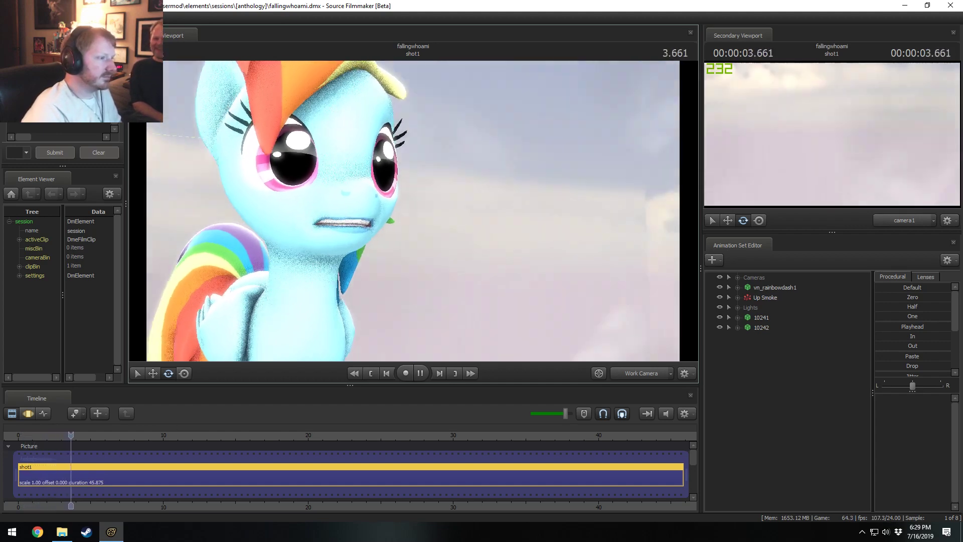
pyautogui.press('space')
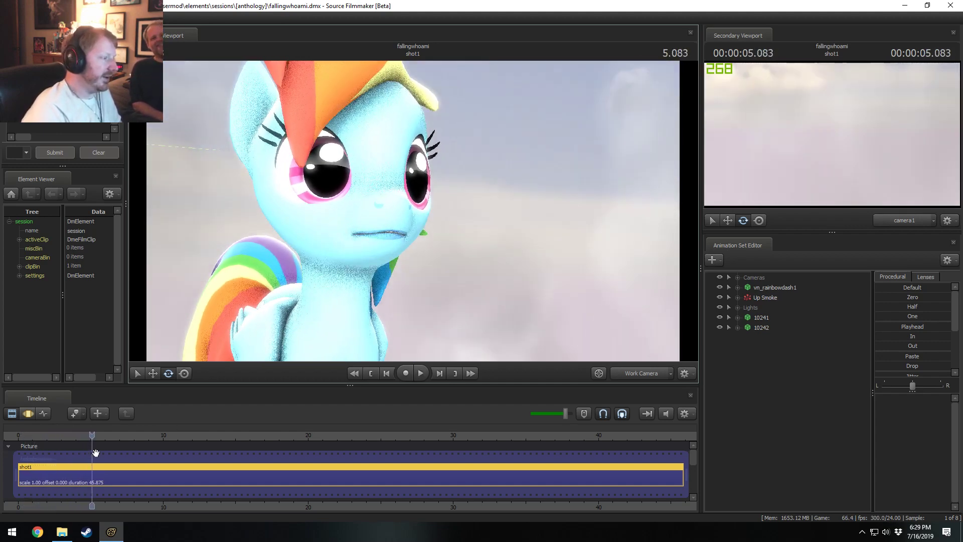
# Scrub back to about 3.9 seconds, reframe Rainbow Dash from farther away and resume playback
pyautogui.click(84, 437)
pyautogui.moveTo(84, 436)
pyautogui.mouseDown()
pyautogui.moveTo(36, 435)
pyautogui.moveTo(75, 432)
pyautogui.mouseUp()
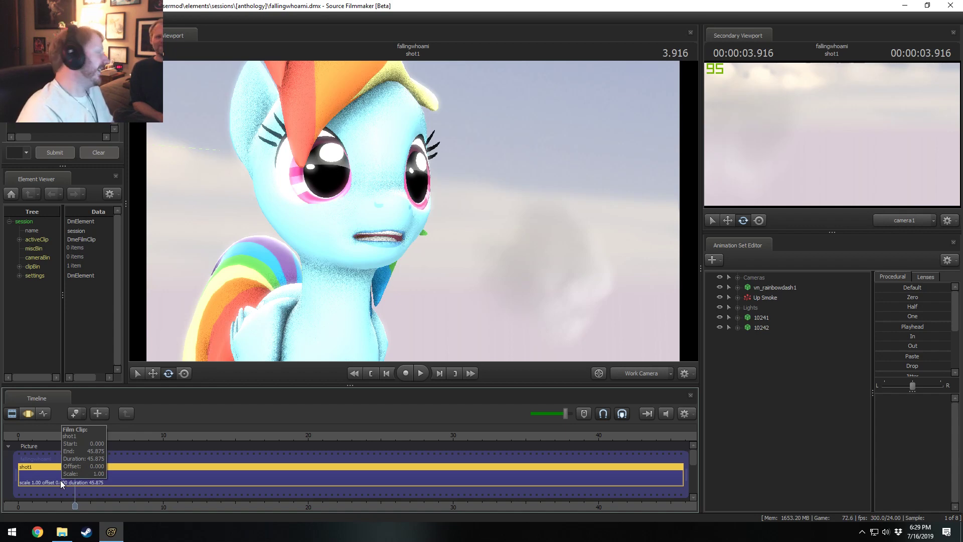
pyautogui.press('s')
pyautogui.moveTo(365, 233); pyautogui.dragTo(413, 209)
pyautogui.press('w')
pyautogui.press('w')
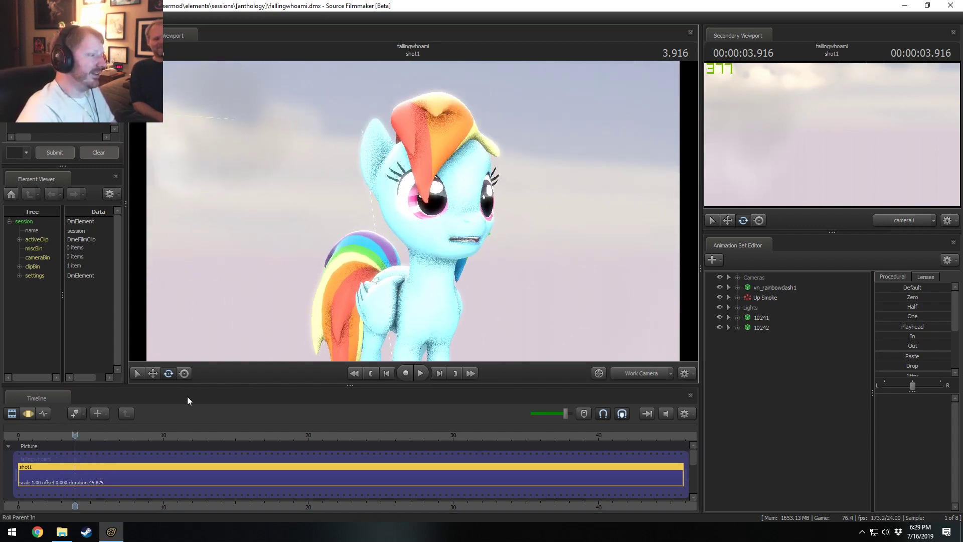
pyautogui.press('space')
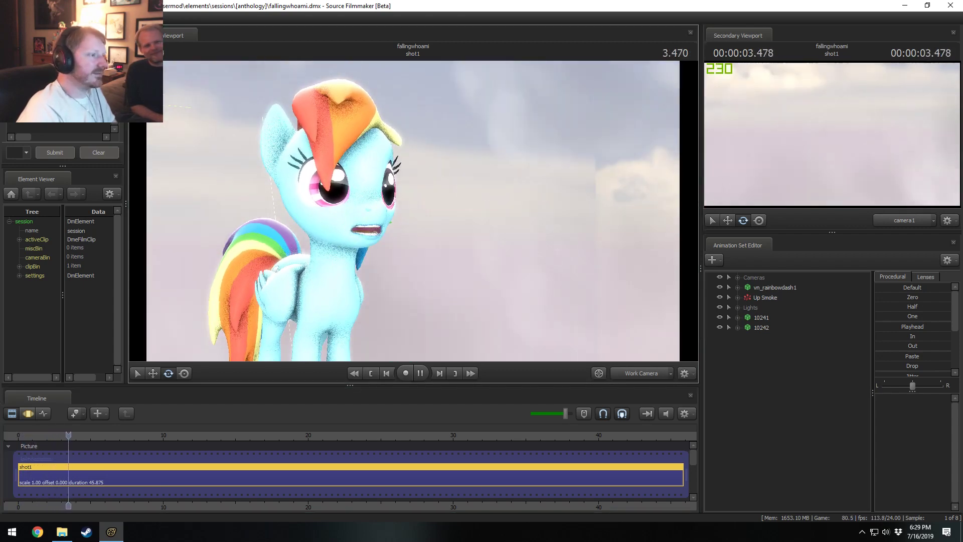
# Play shot1 from about 16 seconds, then scrub back to about 7 seconds and play it again
pyautogui.moveTo(123, 435); pyautogui.dragTo(251, 437)
pyautogui.press('space')
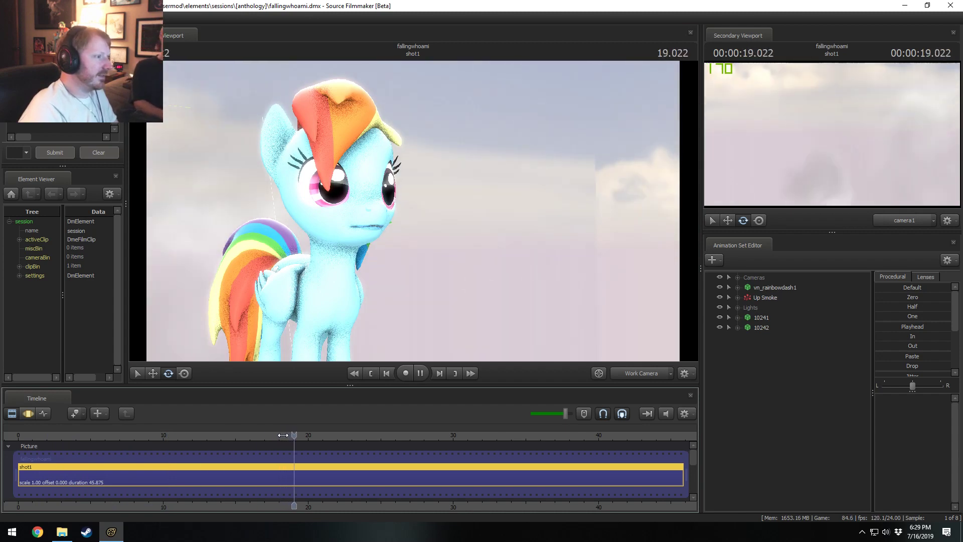
pyautogui.moveTo(329, 436); pyautogui.dragTo(119, 435)
pyautogui.press('space')
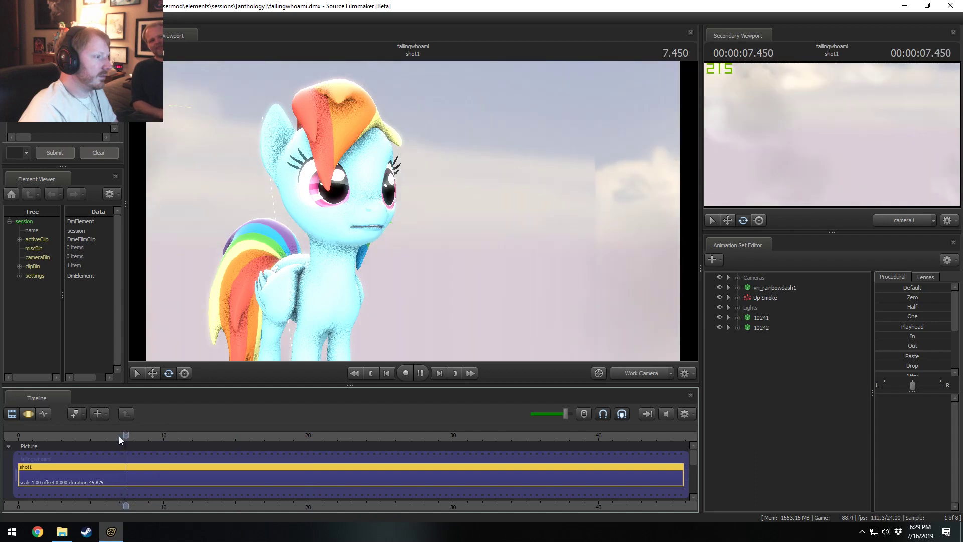
# Replay shot1 of fallingwhoami, scrub back to about 2.8 seconds and play it to about 7 seconds
pyautogui.click(65, 438)
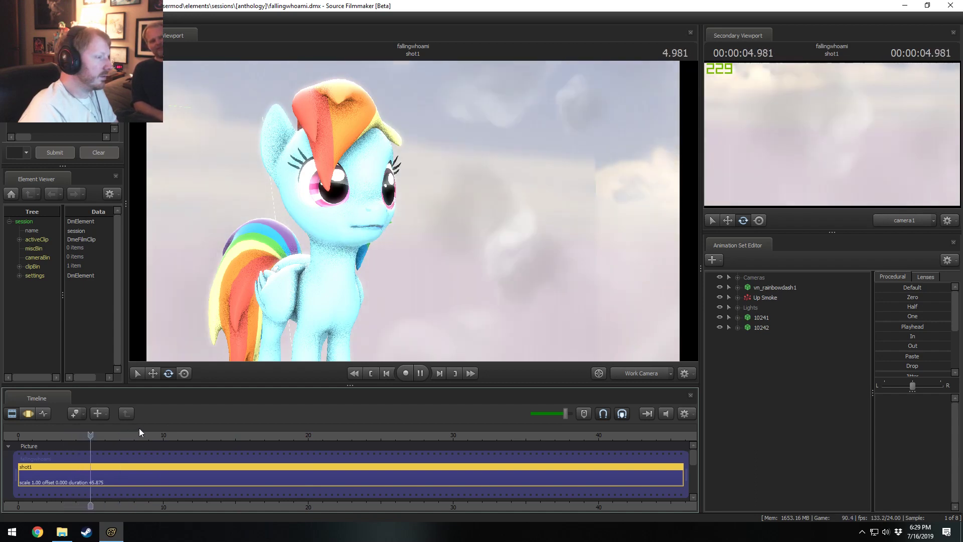
pyautogui.press('space')
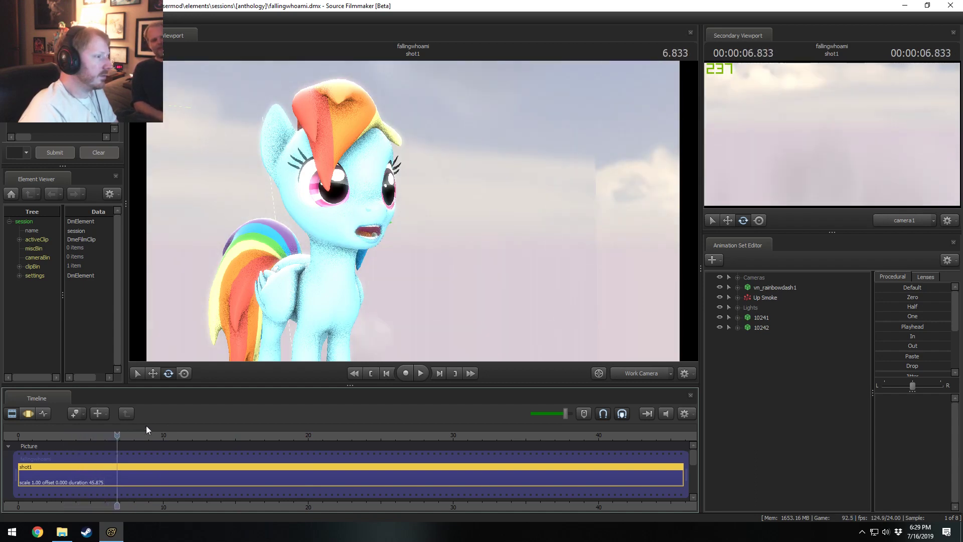
pyautogui.moveTo(79, 437); pyautogui.dragTo(56, 434)
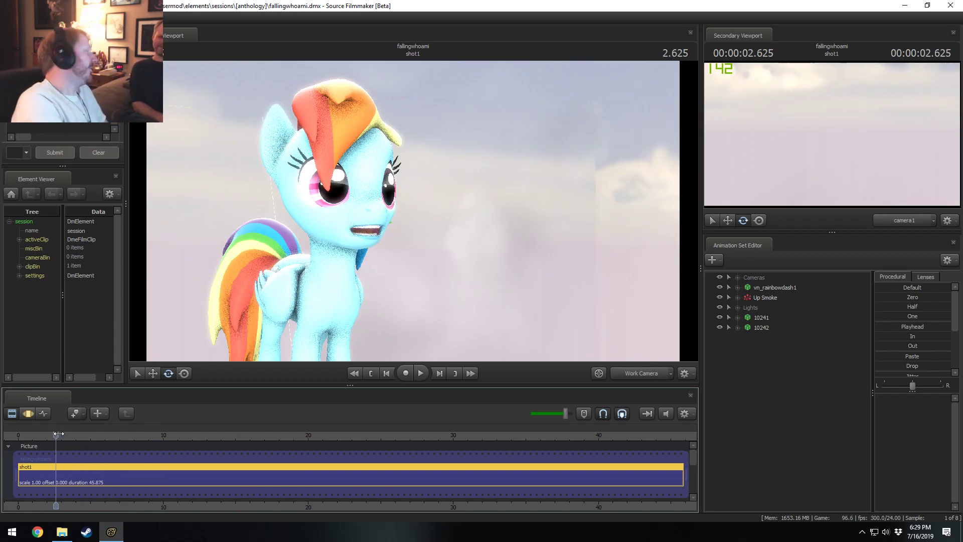
pyautogui.press('space')
pyautogui.press('space')
pyautogui.click(59, 437)
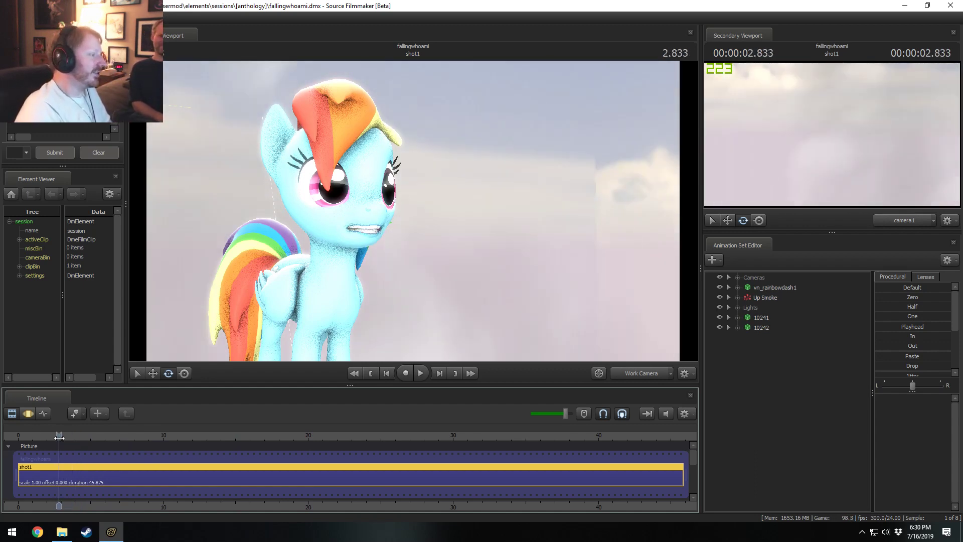
pyautogui.press('space')
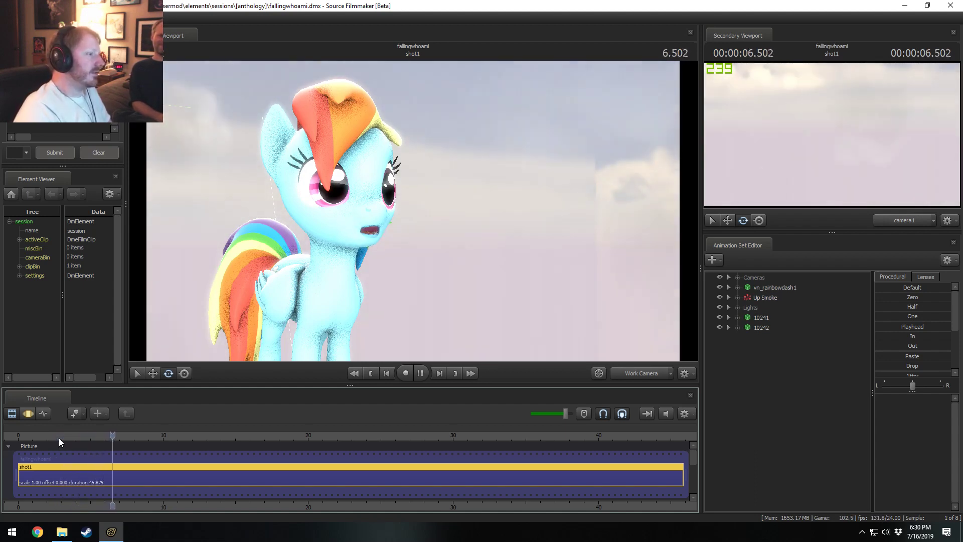
pyautogui.press('space')
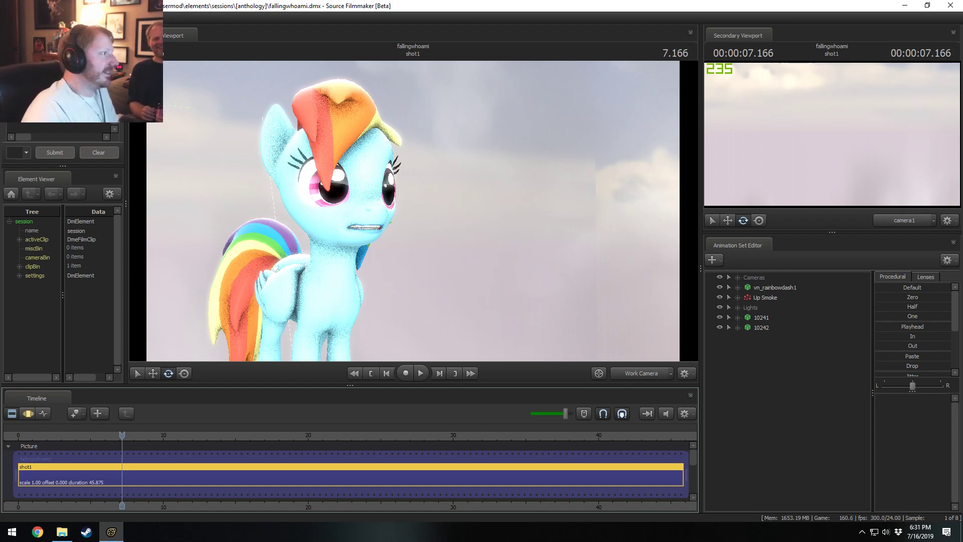
# Open the 30oct2018.dmx session from the parent sessions folder
pyautogui.click(9, 18)
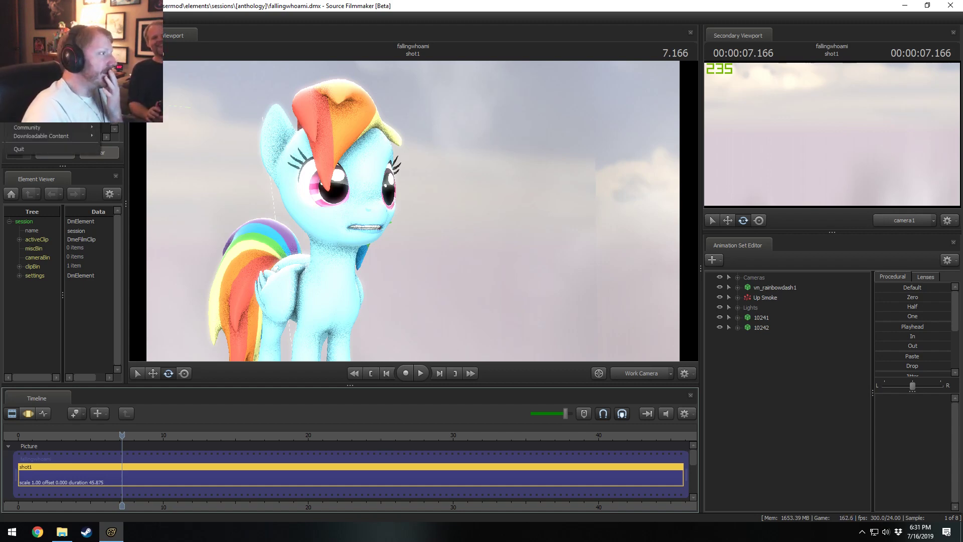
pyautogui.click(21, 38)
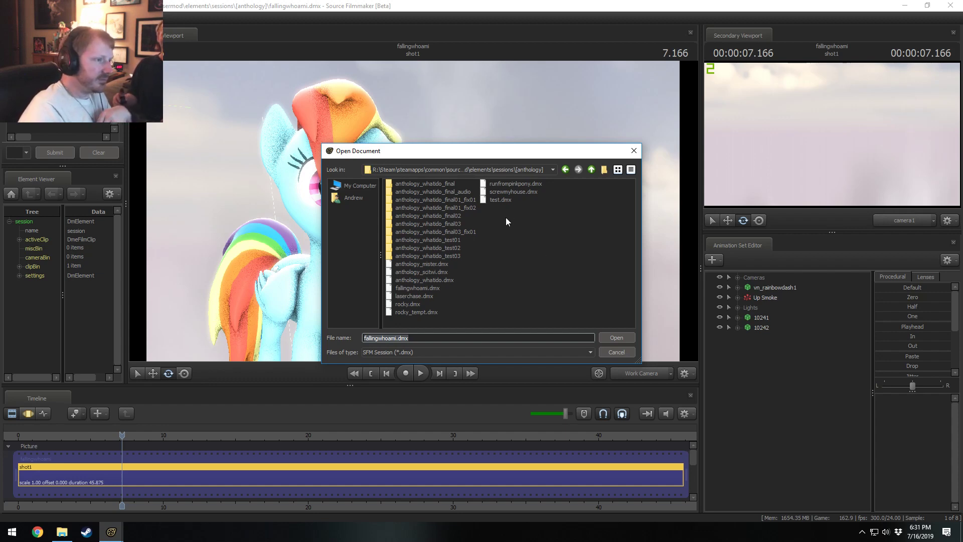
pyautogui.click(592, 170)
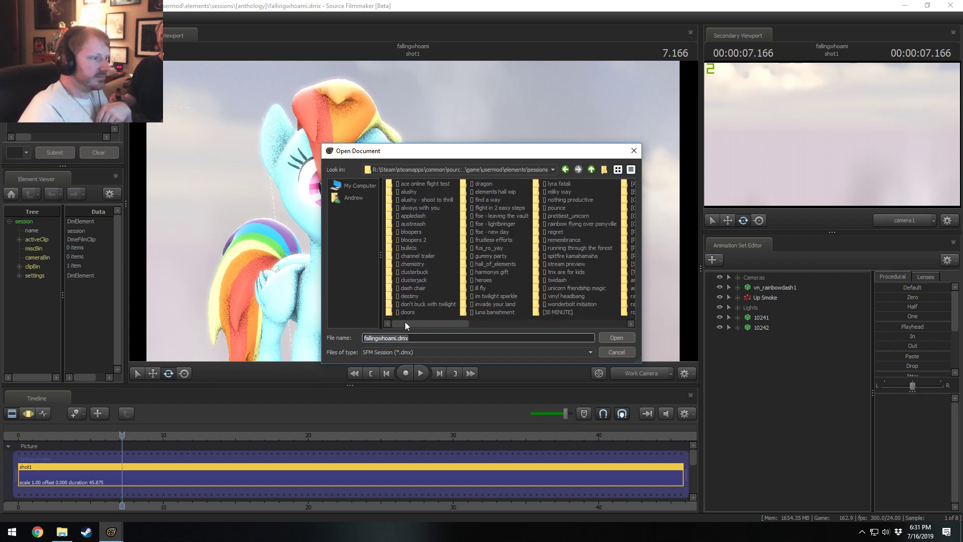
pyautogui.moveTo(410, 324); pyautogui.dragTo(560, 321)
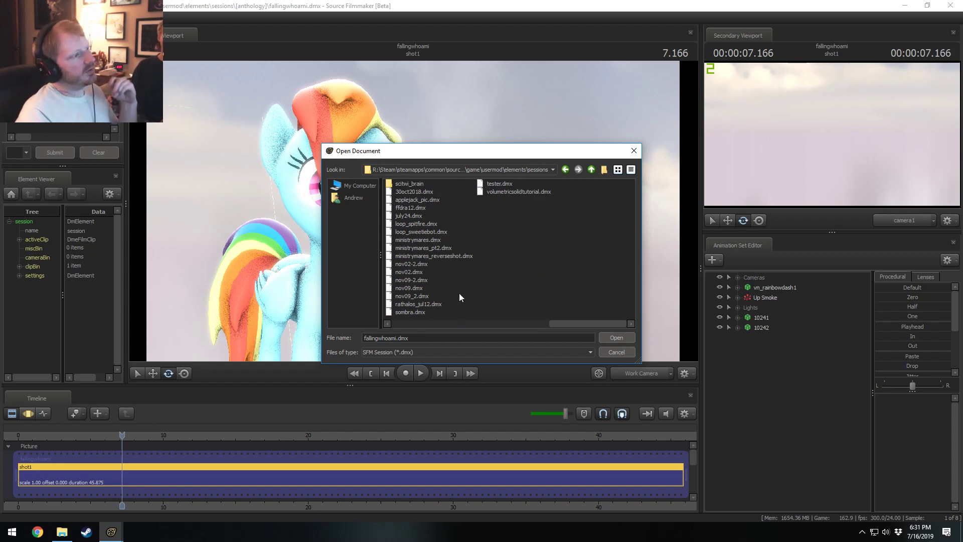
pyautogui.click(422, 314)
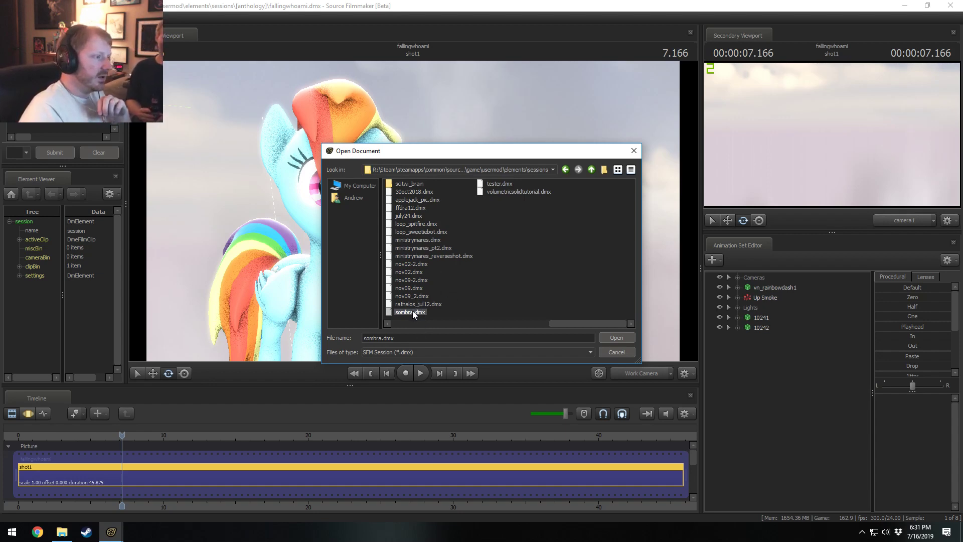
pyautogui.click(417, 230)
pyautogui.click(412, 215)
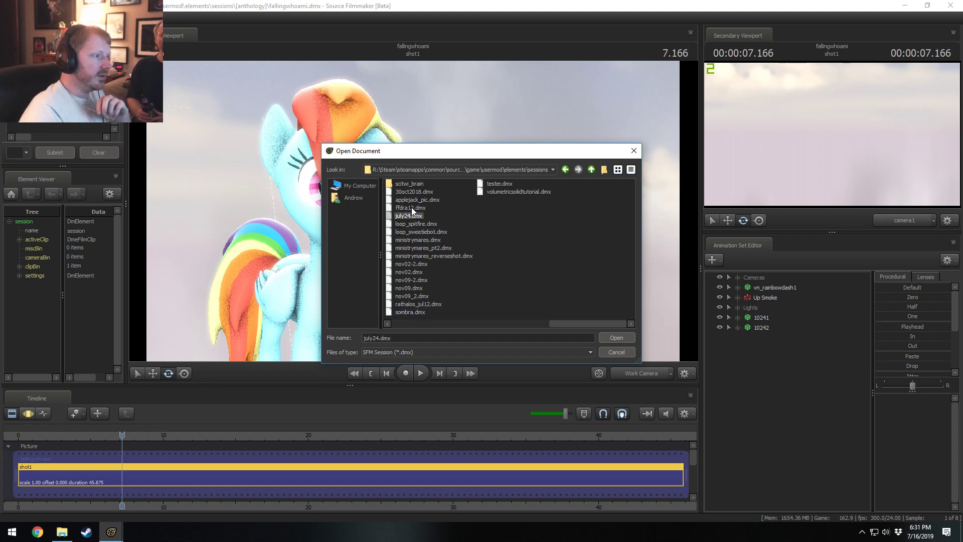
pyautogui.click(411, 207)
pyautogui.click(415, 201)
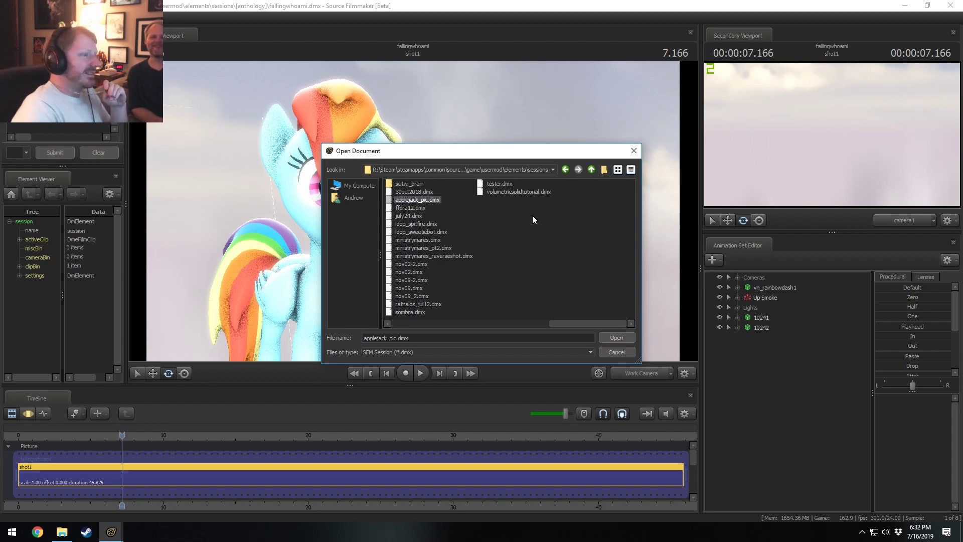
pyautogui.click(412, 192)
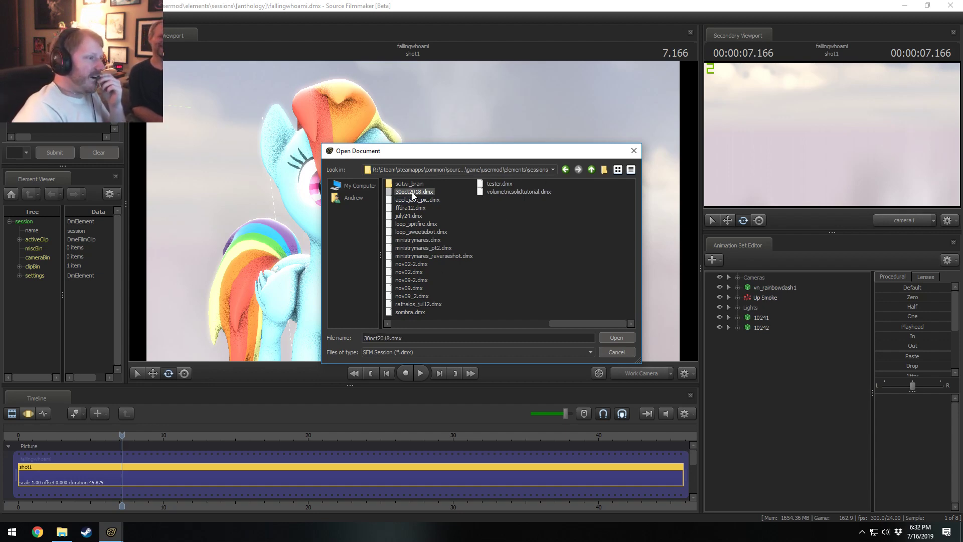
pyautogui.click(625, 335)
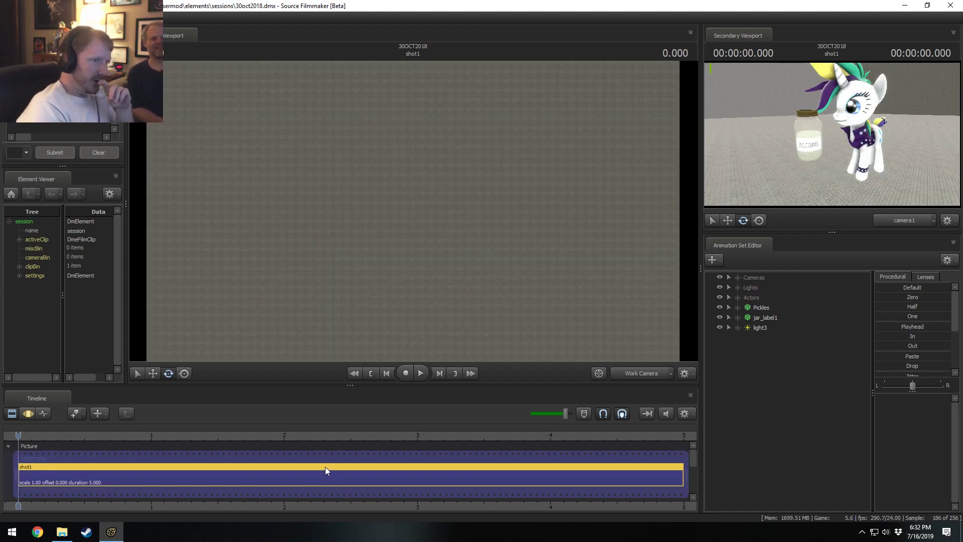
# View shot1 through camera1, zoom the timeline out slightly and play the shot to about 4.7 seconds
pyautogui.click(655, 372)
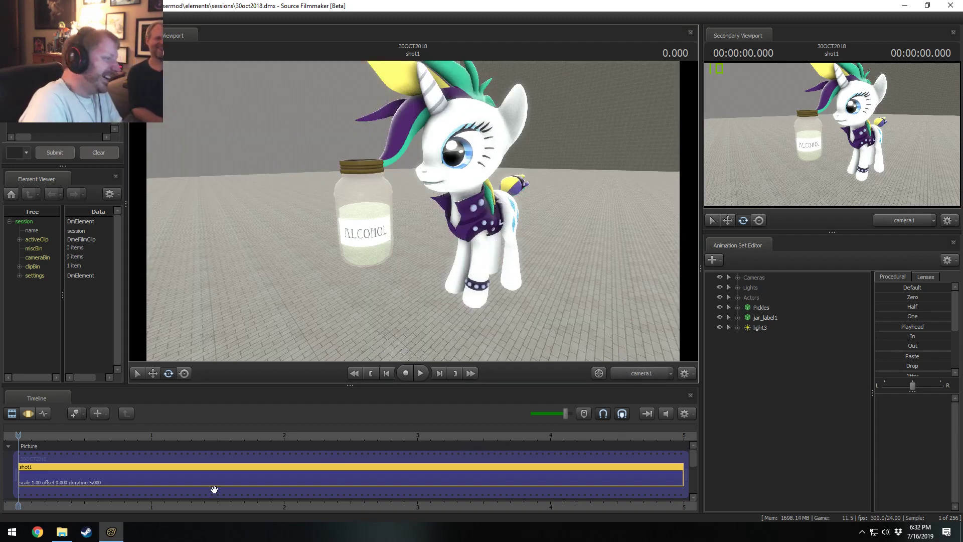
pyautogui.scroll(-2, 213, 473)
pyautogui.press('space')
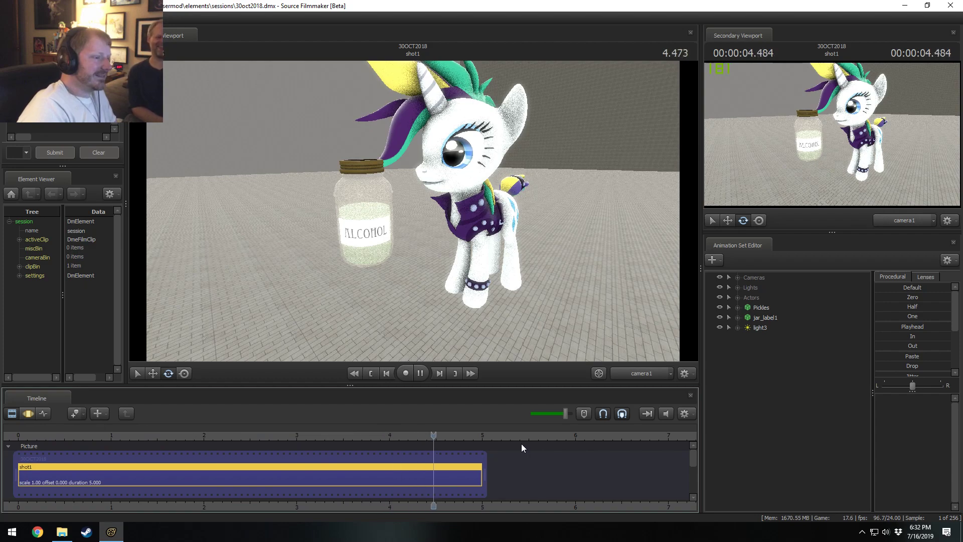
pyautogui.press('space')
# Examine the alcohol jar and the pony up close with the Work Camera and return to camera1
pyautogui.press('a')
pyautogui.moveTo(413, 211)
pyautogui.mouseDown()
pyautogui.moveTo(507, 213)
pyautogui.moveTo(391, 205)
pyautogui.moveTo(414, 211)
pyautogui.mouseUp()
pyautogui.press('d')
pyautogui.press('w')
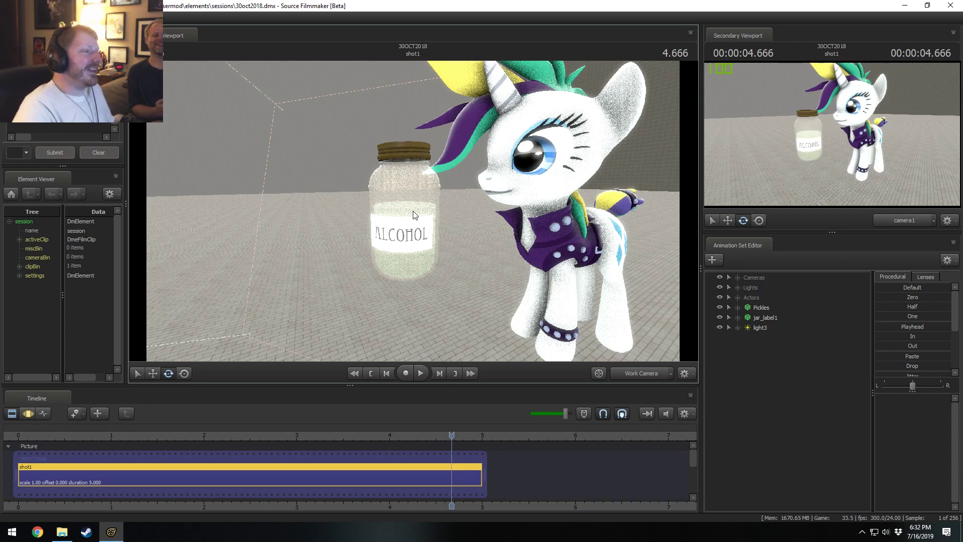
pyautogui.moveTo(447, 212); pyautogui.dragTo(453, 212)
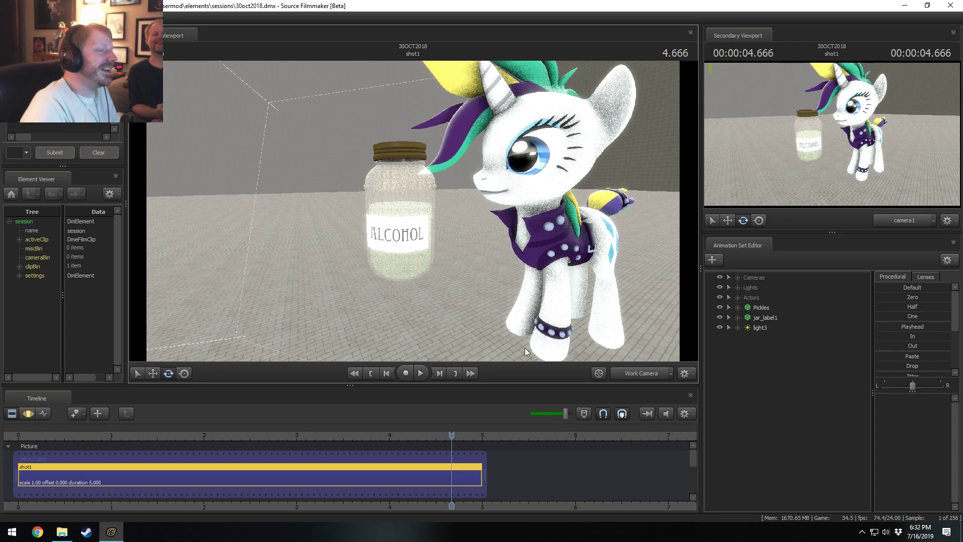
pyautogui.click(634, 371)
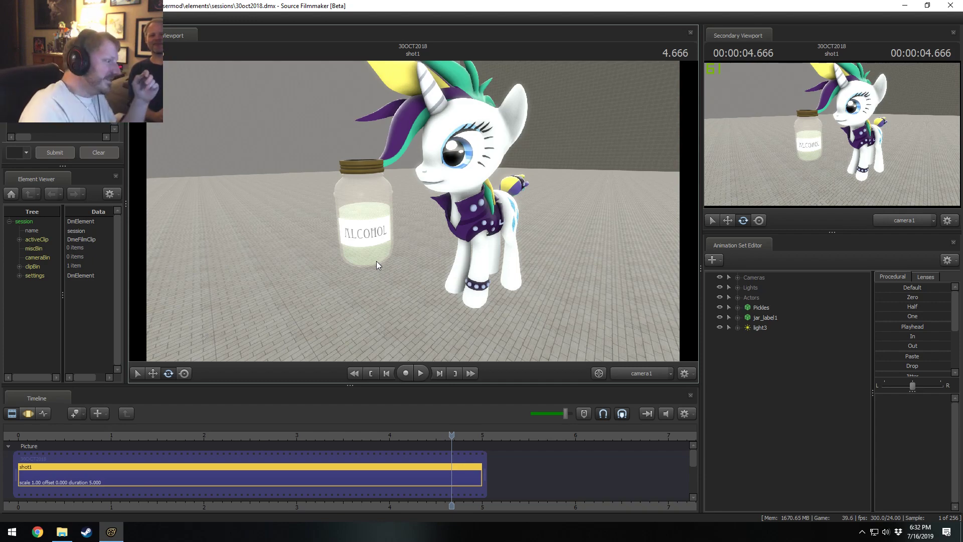
# Switch to File Explorer and go up to the session files in the sessions folder
pyautogui.click(62, 531)
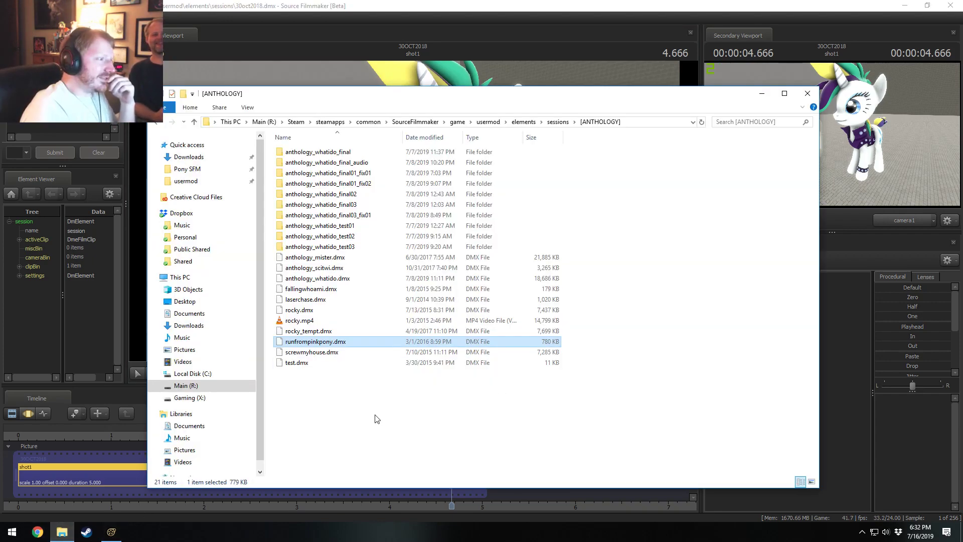
pyautogui.click(560, 123)
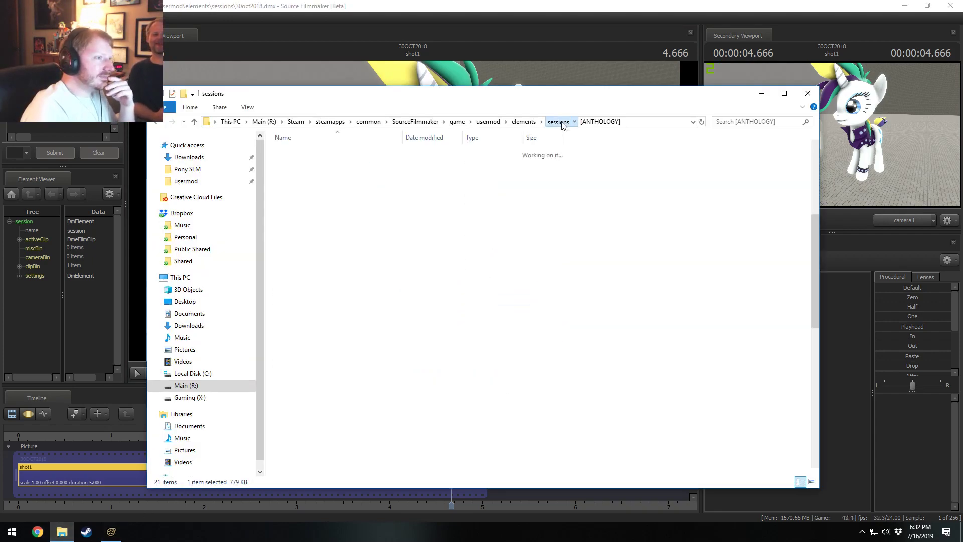
pyautogui.scroll(-9, 311, 351)
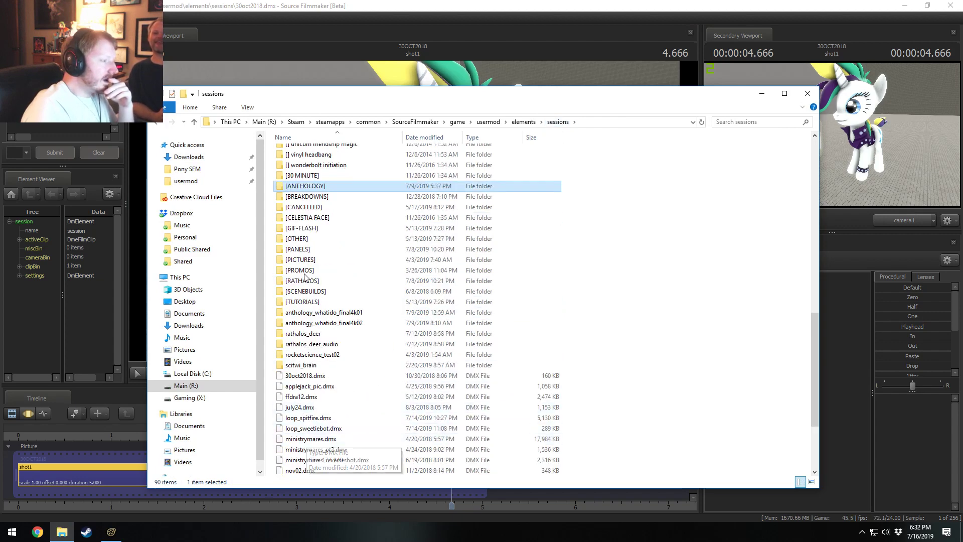
# Close the 30oct2018 session in Source Filmmaker and delete 30oct2018.dmx from the sessions folder in File Explorer
pyautogui.click(218, 3)
pyautogui.click(9, 19)
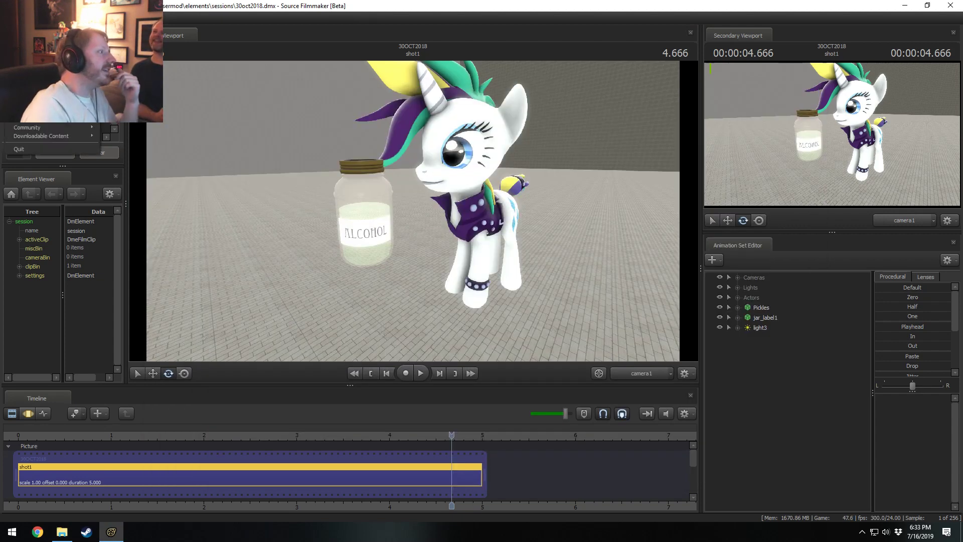
pyautogui.click(21, 53)
pyautogui.hotkey('alt', 'Tab')
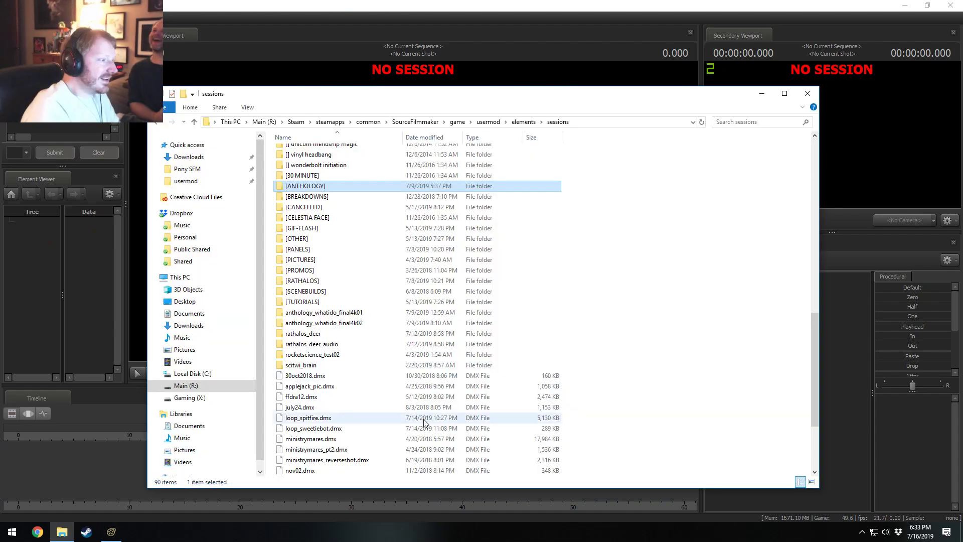
pyautogui.click(309, 376)
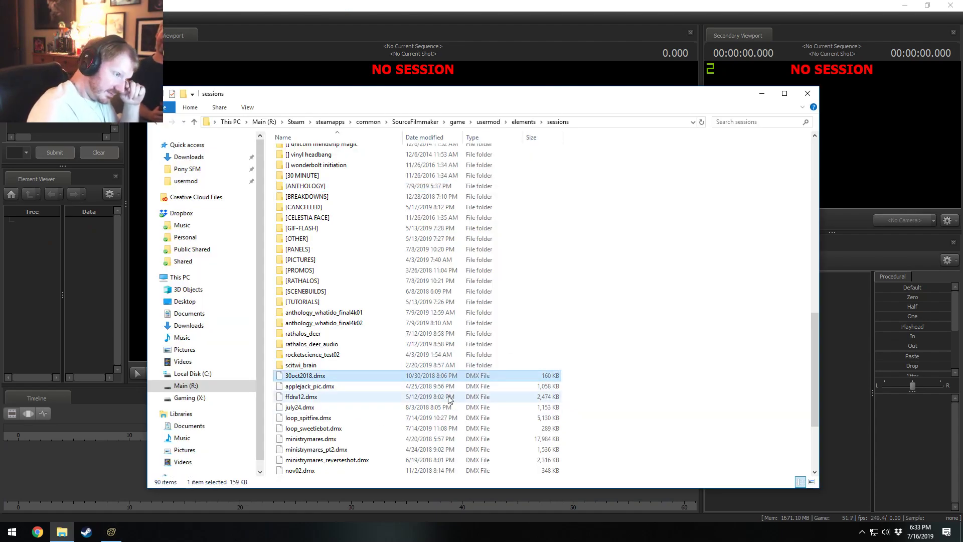
pyautogui.press('Delete')
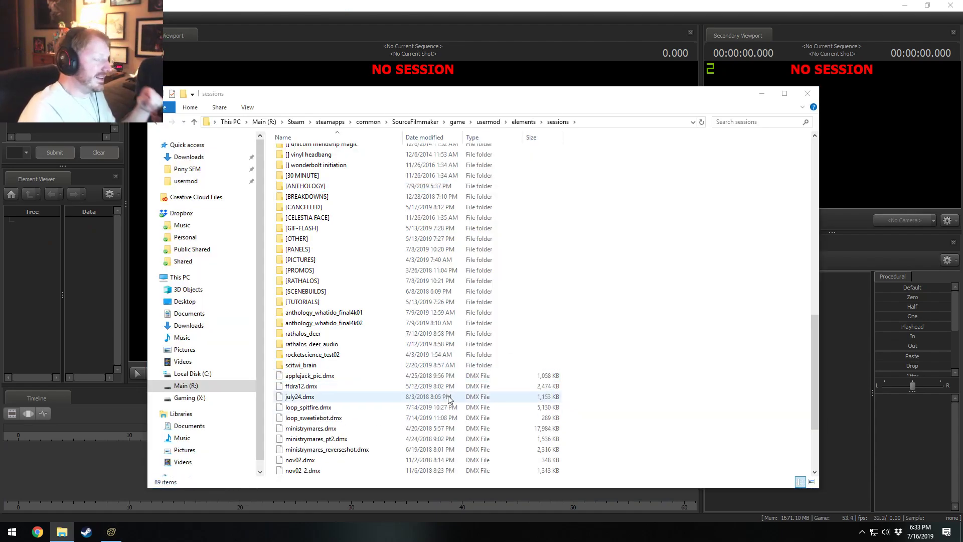
# Return to Source Filmmaker and open the applejack_pic.dmx session from the sessions folder
pyautogui.click(346, 42)
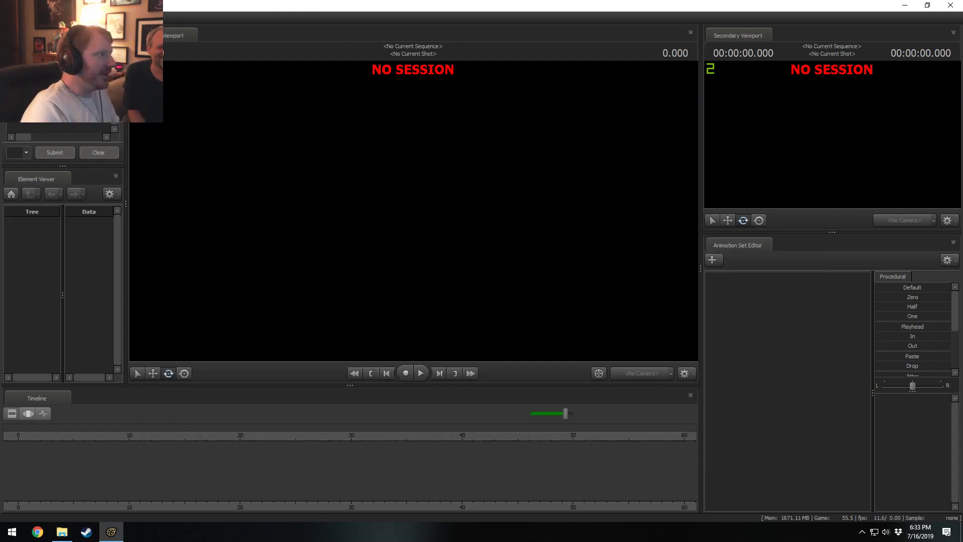
pyautogui.click(9, 18)
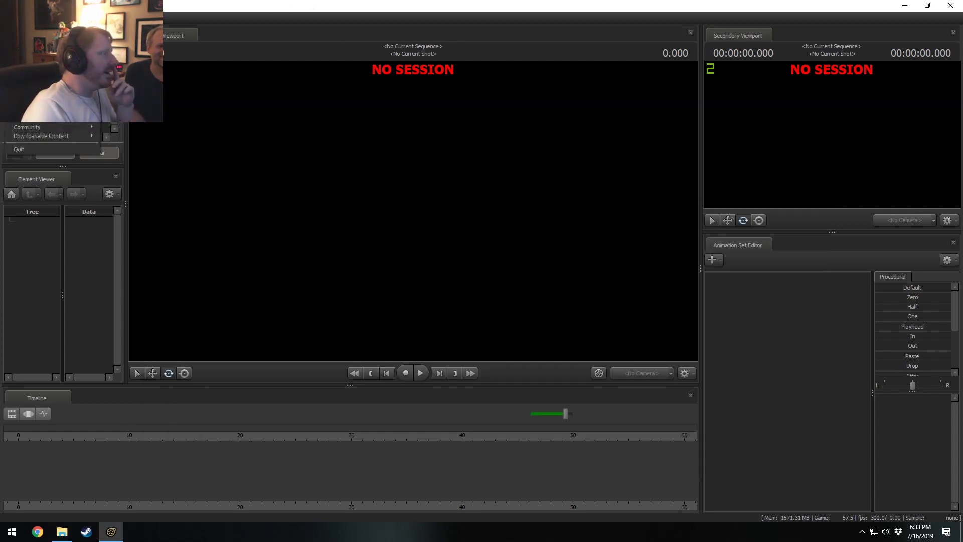
pyautogui.click(22, 39)
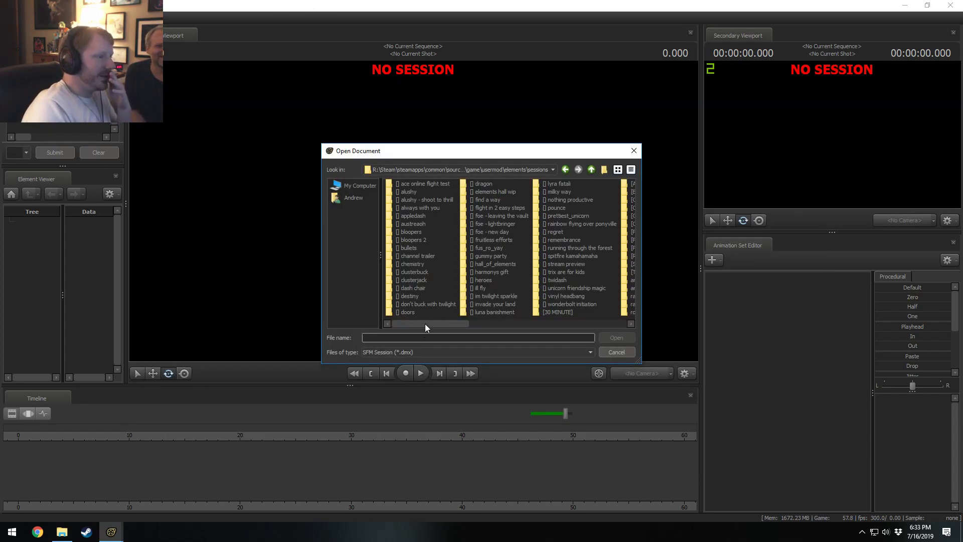
pyautogui.moveTo(425, 323); pyautogui.dragTo(587, 322)
pyautogui.click(405, 193)
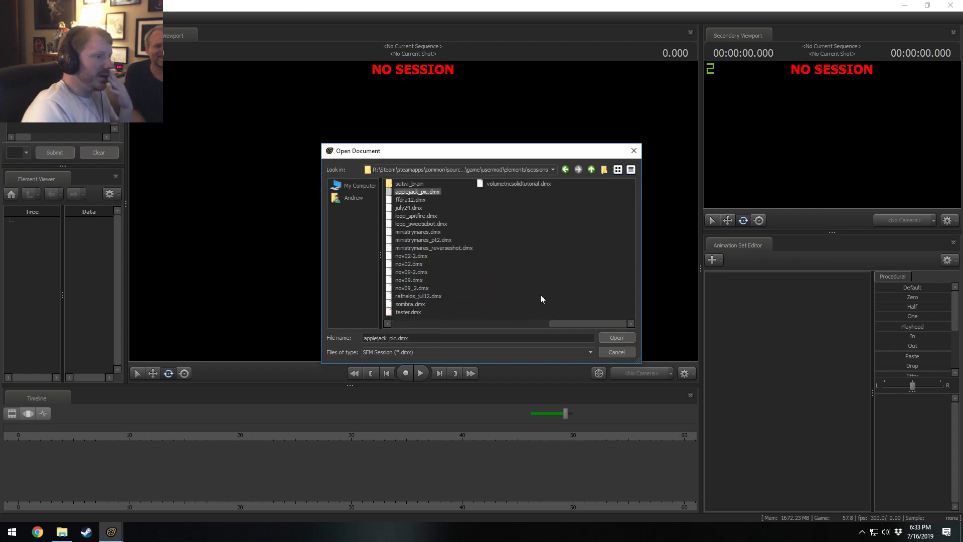
pyautogui.click(616, 337)
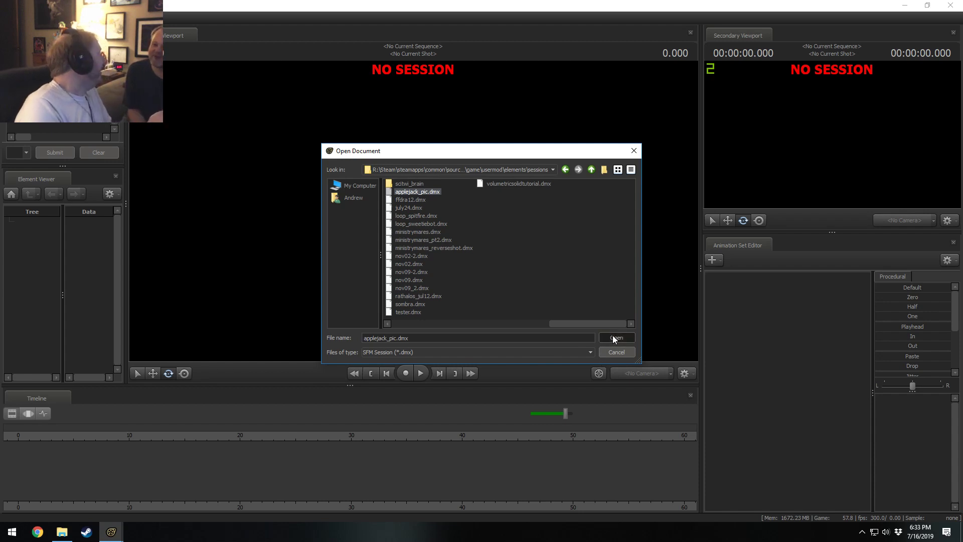
pyautogui.click(613, 337)
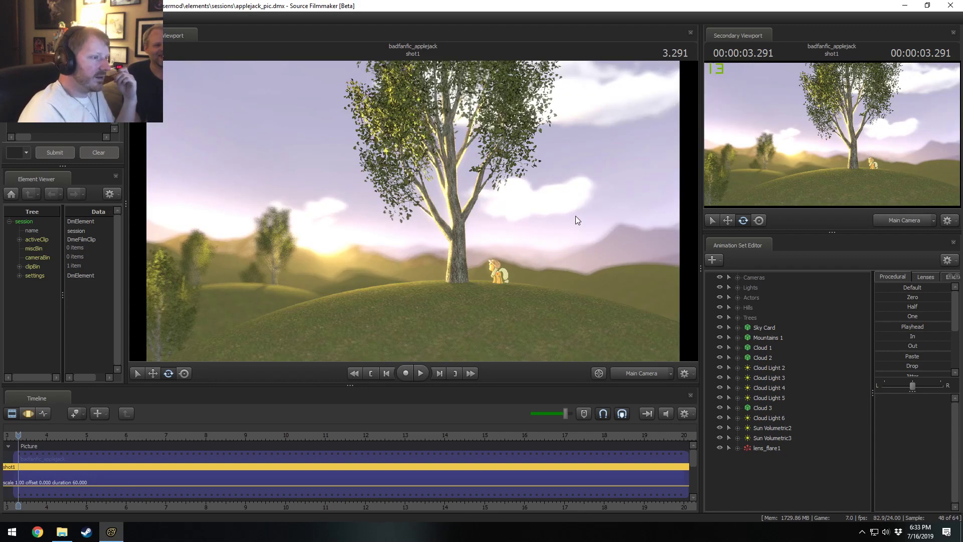
# Scrub the applejack_pic shot to 5.375 and switch the viewport's Progressive Refinement off and back on
pyautogui.moveTo(140, 434); pyautogui.dragTo(102, 435)
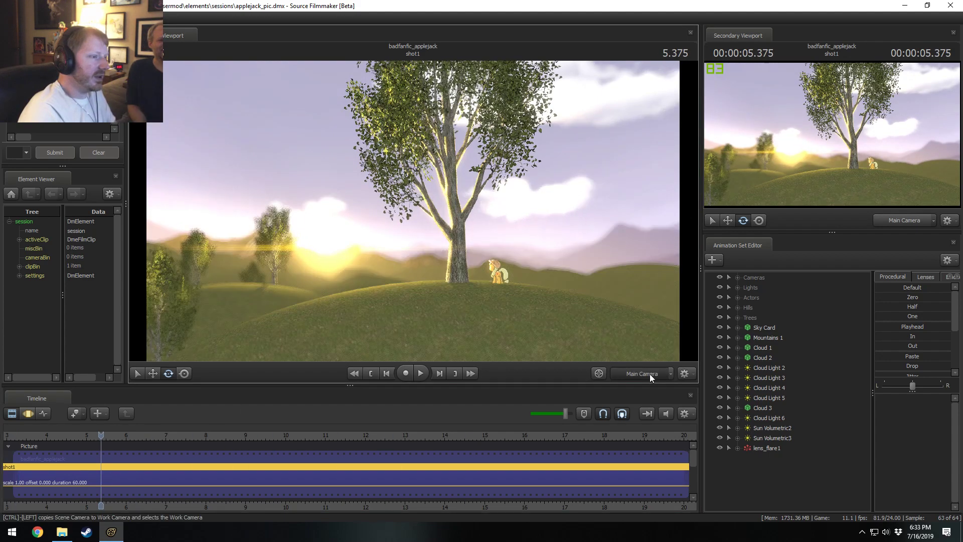
pyautogui.rightClick(466, 247)
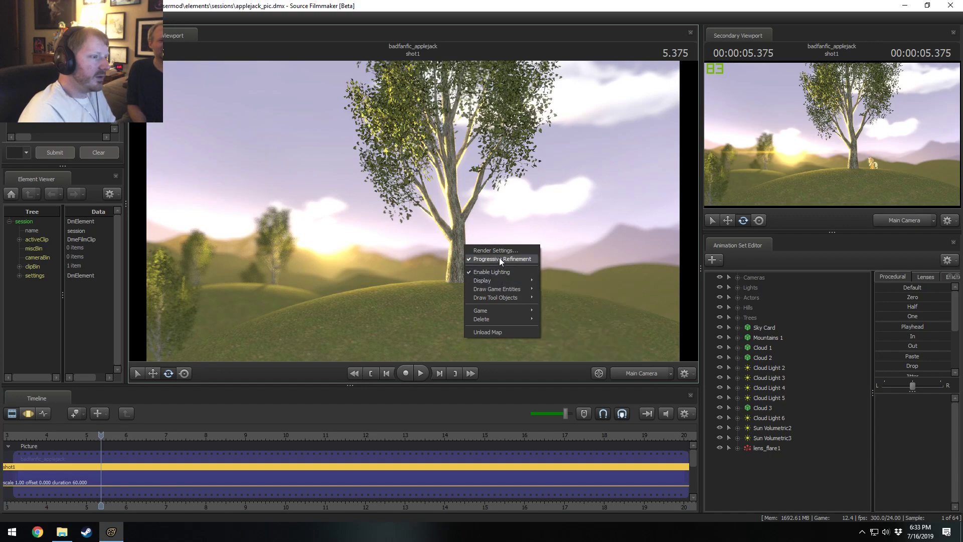
pyautogui.click(499, 259)
pyautogui.rightClick(491, 272)
pyautogui.click(510, 285)
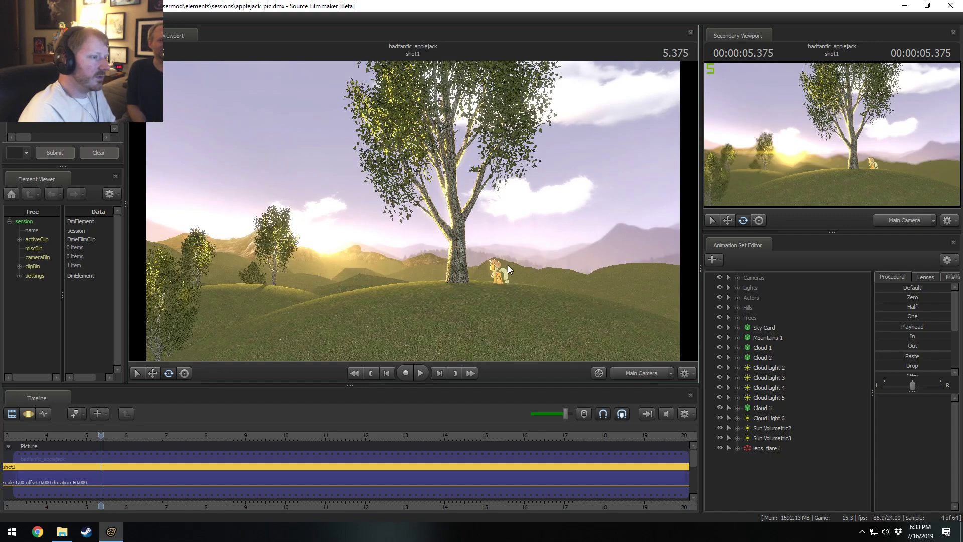
# Refresh the scene lighting in the primary viewport by disabling and re-enabling it, and briefly play the shot
pyautogui.rightClick(507, 265)
pyautogui.click(515, 292)
pyautogui.rightClick(512, 257)
pyautogui.click(534, 285)
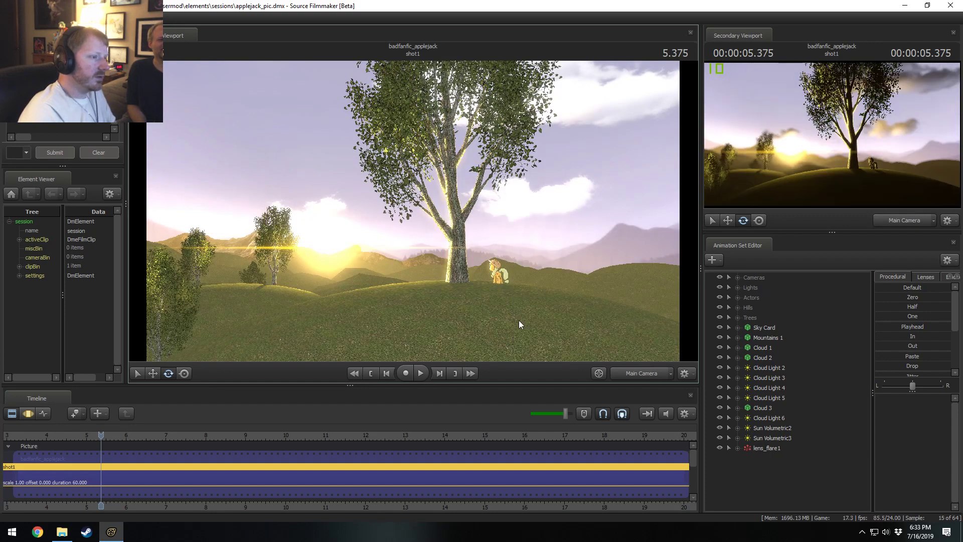
pyautogui.press('space')
pyautogui.press('space')
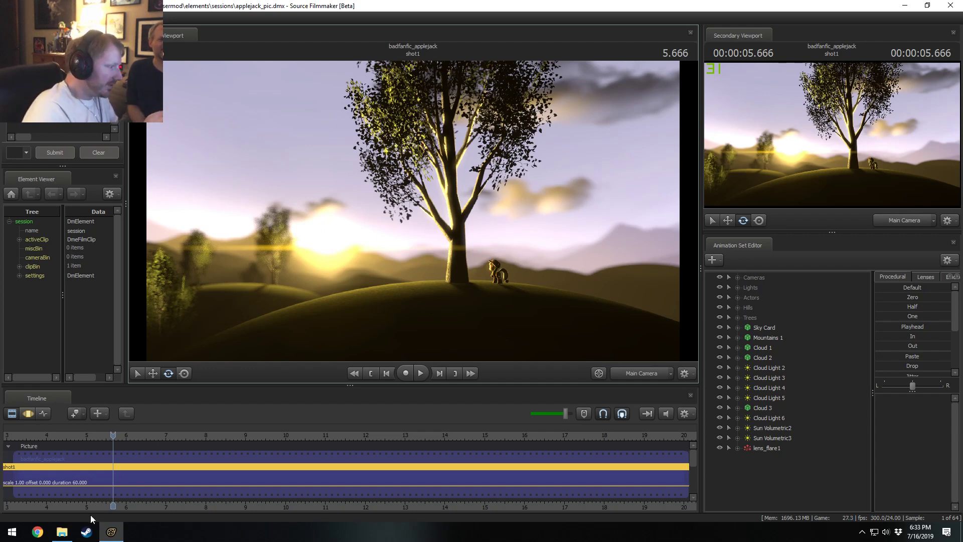
# Check the applejack_pic.dmx entry in the sessions folder in File Explorer and return to Source Filmmaker
pyautogui.click(61, 531)
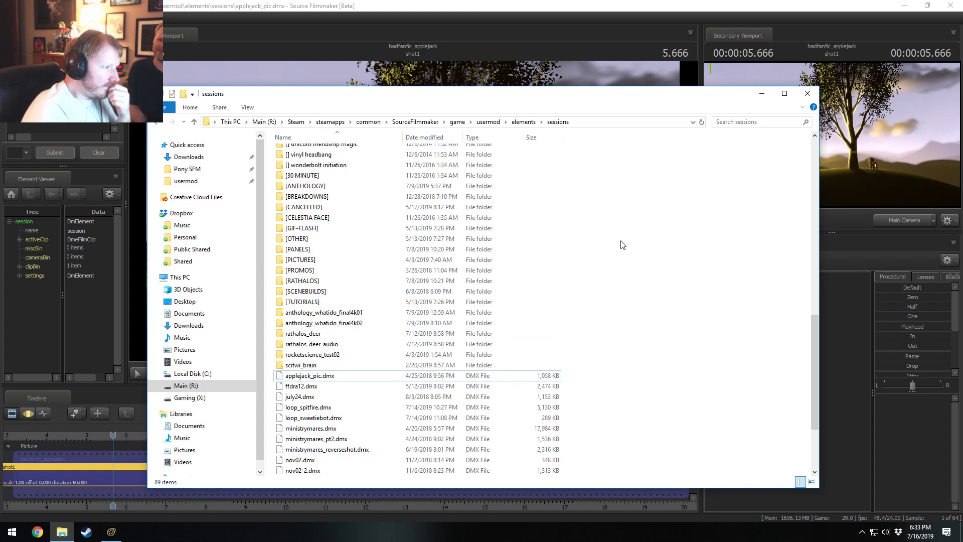
pyautogui.click(349, 2)
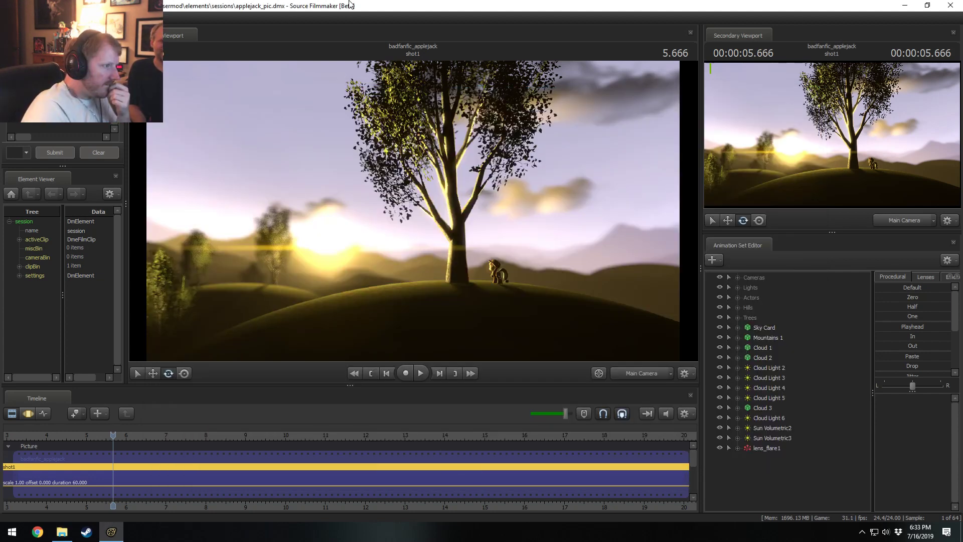
pyautogui.hotkey('alt', 'Tab')
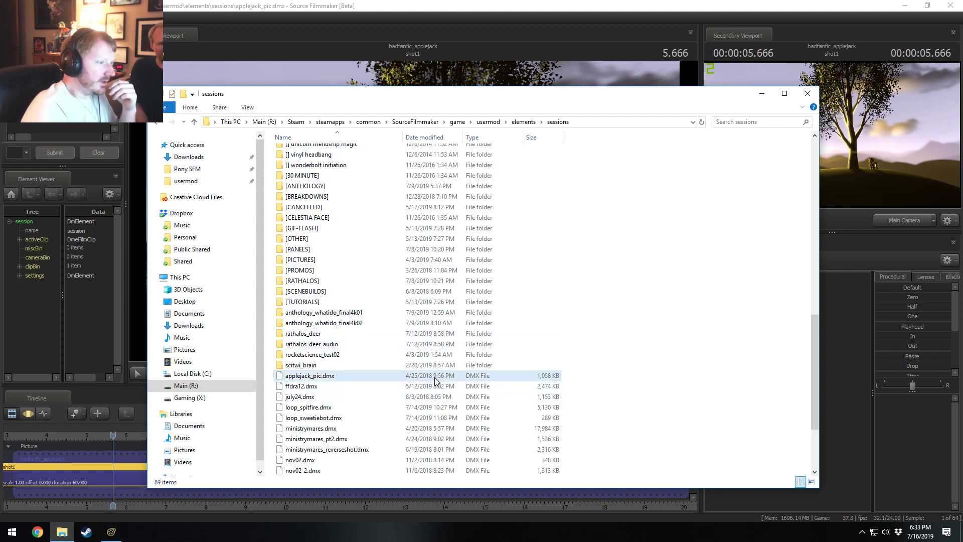
pyautogui.hotkey('alt', 'Tab')
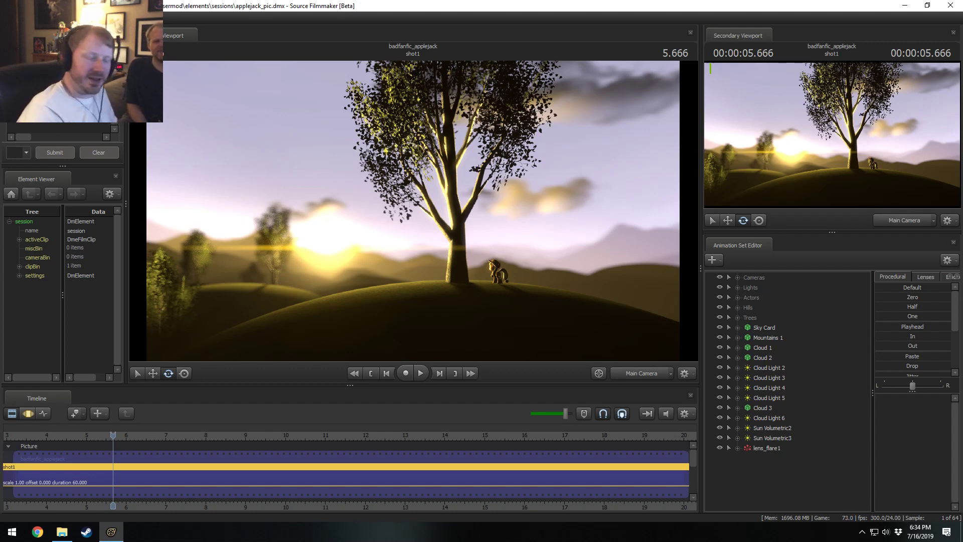
# Review the applejack shot across its full timeline, scrubbing to 3.875 and 11.500 and playing on from there
pyautogui.moveTo(198, 504); pyautogui.dragTo(347, 508, button='middle')
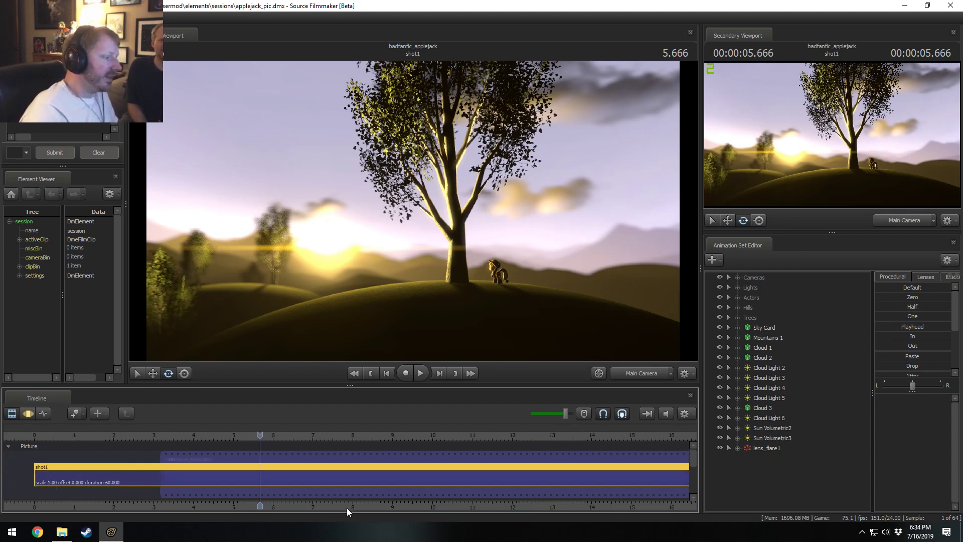
pyautogui.scroll(-3, 309, 488)
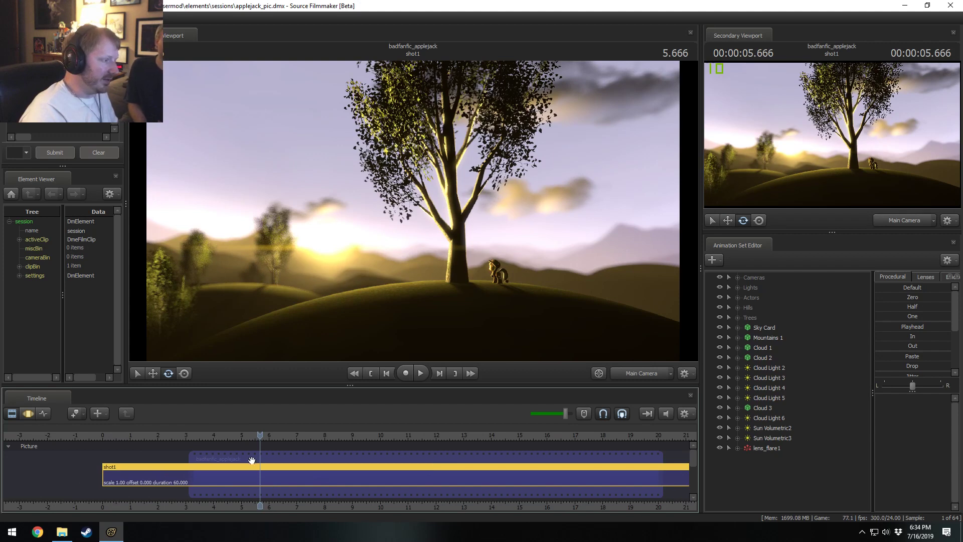
pyautogui.click(210, 435)
pyautogui.scroll(1, 233, 450)
pyautogui.scroll(-4, 296, 498)
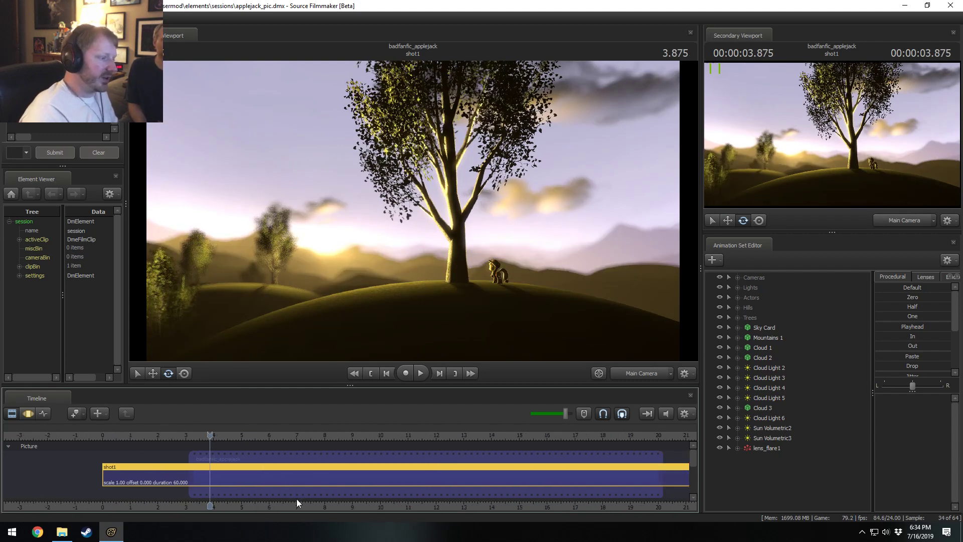
pyautogui.scroll(-2, 436, 461)
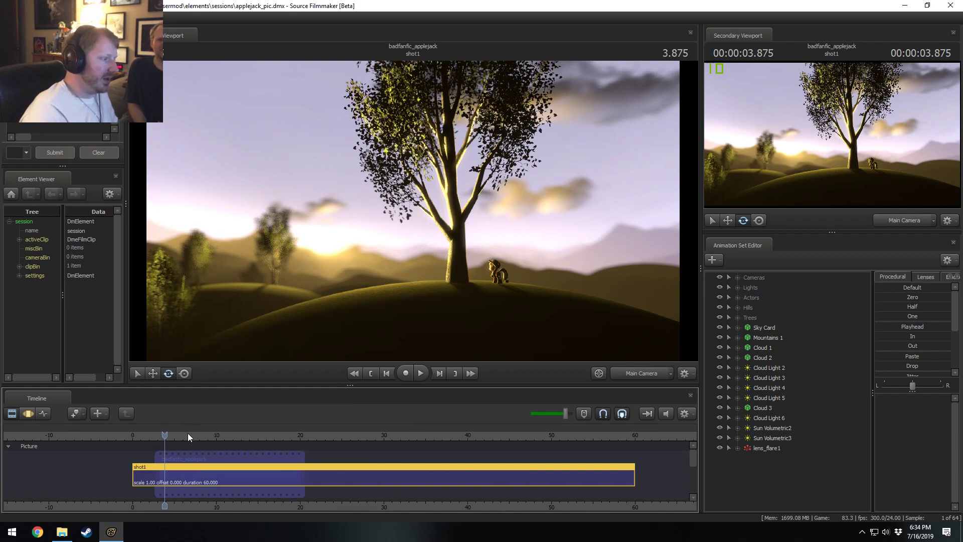
pyautogui.moveTo(188, 436); pyautogui.dragTo(229, 453)
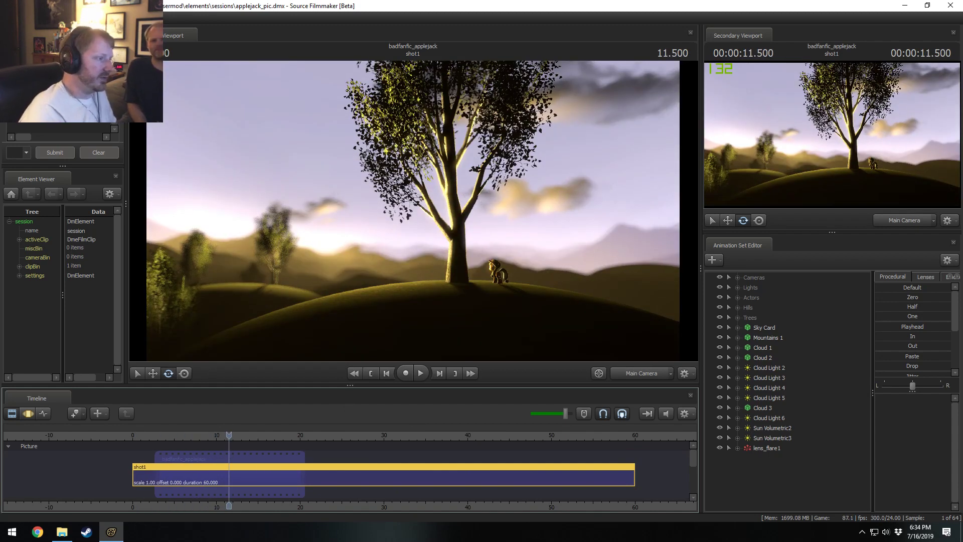
pyautogui.press('space')
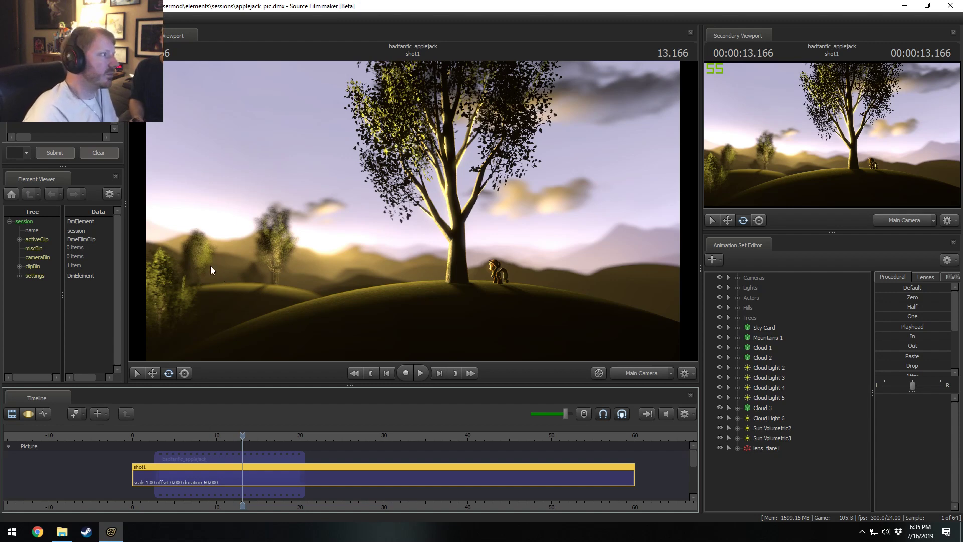
# Bring up the Open Document dialog and move applejack_pic.dmx from the sessions folder into the [PICTURES] folder
pyautogui.click(9, 18)
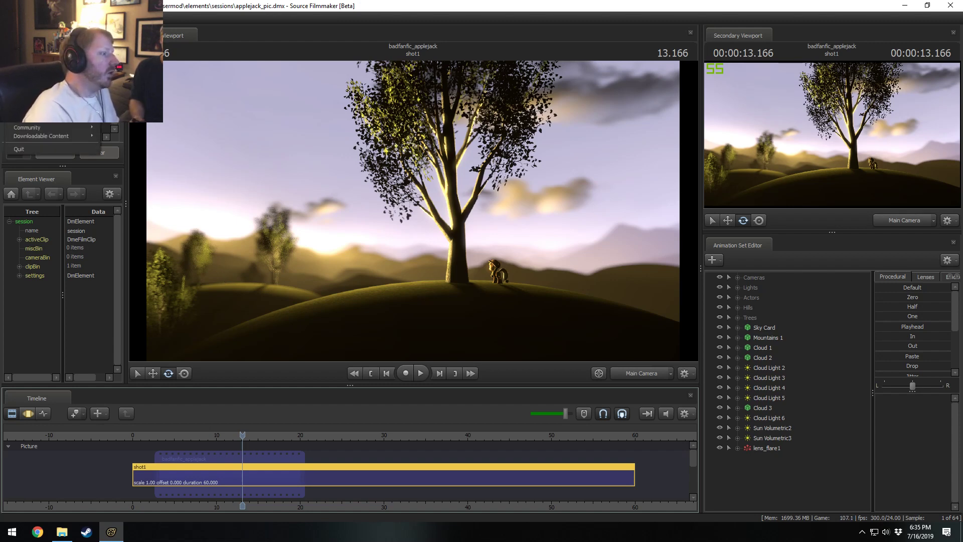
pyautogui.click(22, 38)
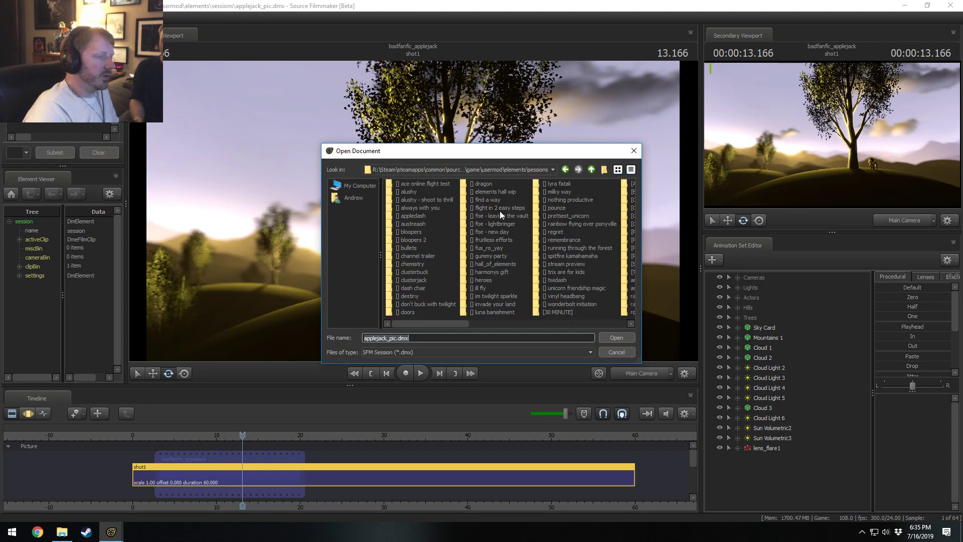
pyautogui.moveTo(465, 323); pyautogui.dragTo(582, 334)
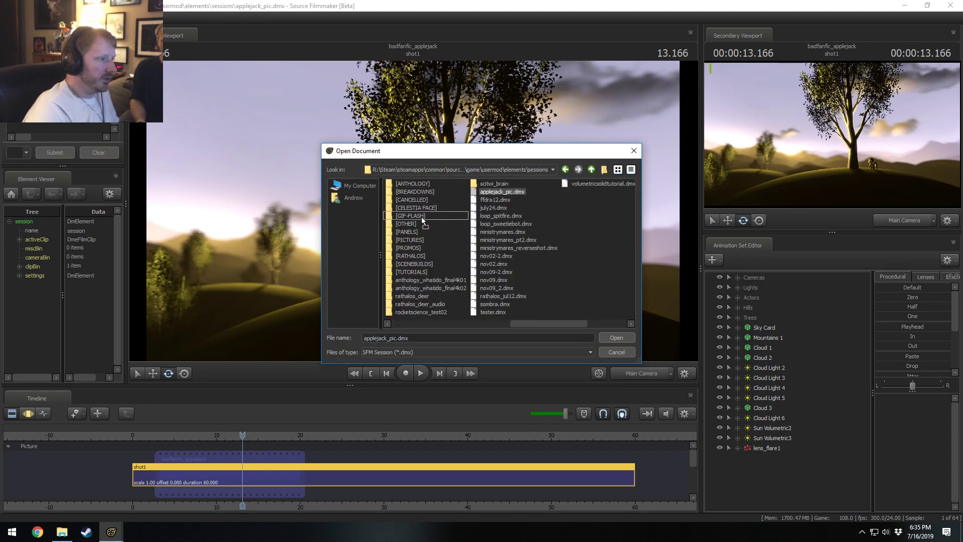
pyautogui.moveTo(418, 242); pyautogui.dragTo(419, 240)
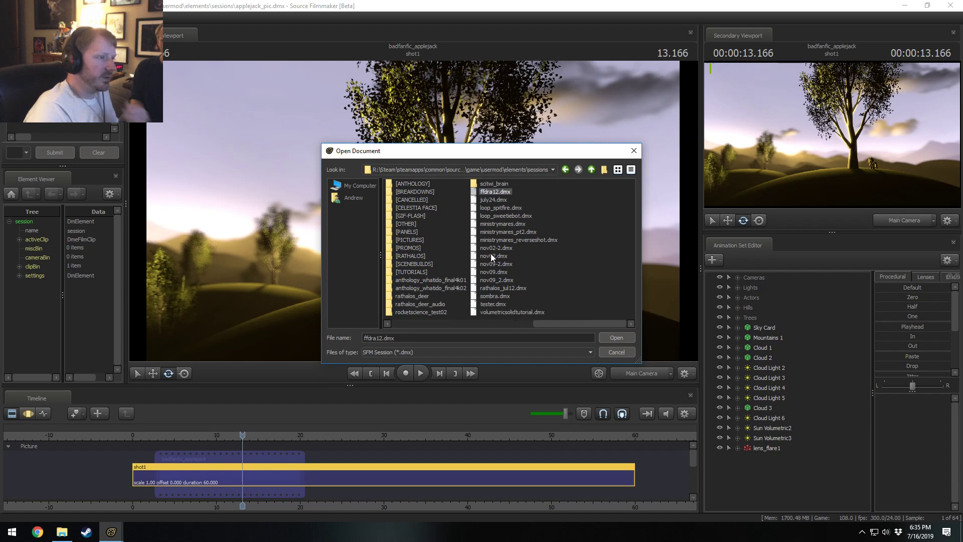
# Open the july24.dmx session and play its shot from the beginning to 8.333
pyautogui.click(499, 199)
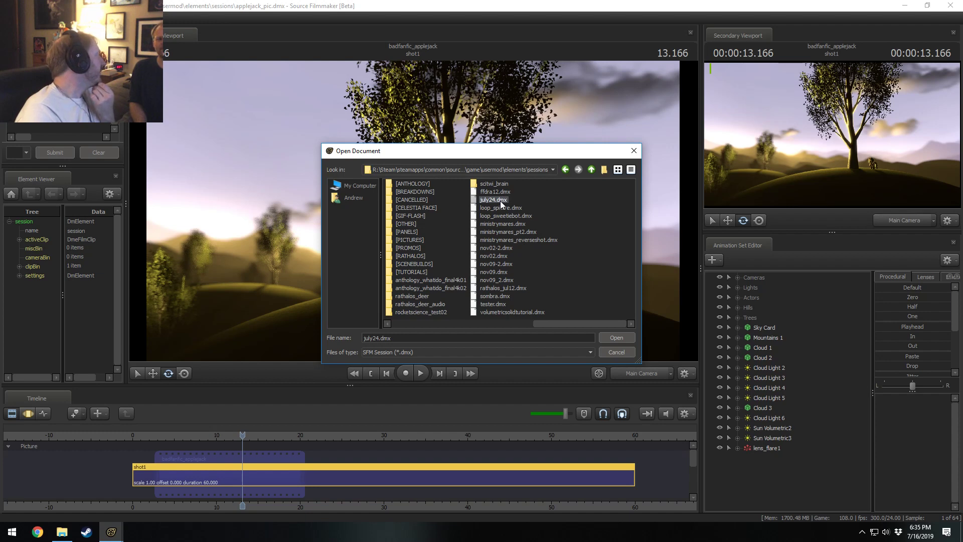
pyautogui.click(617, 337)
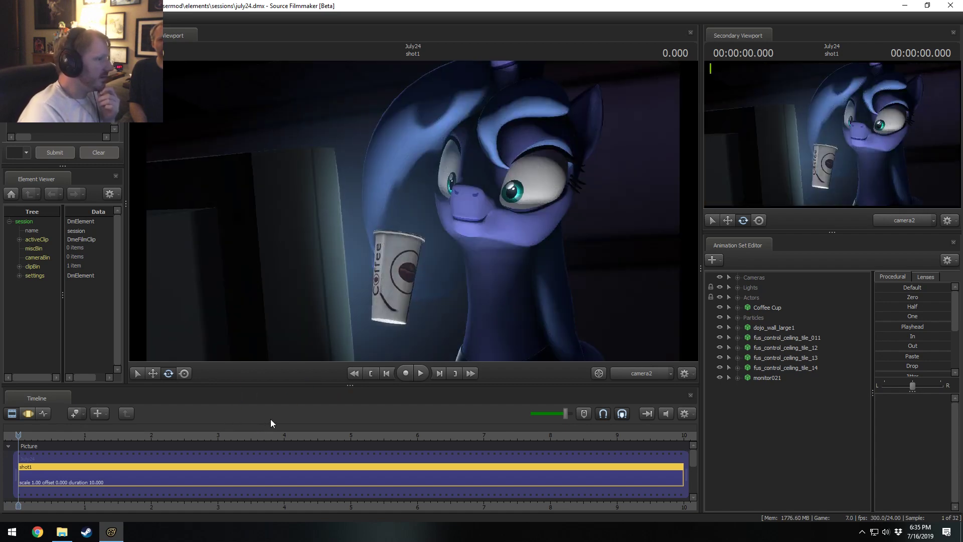
pyautogui.press('space')
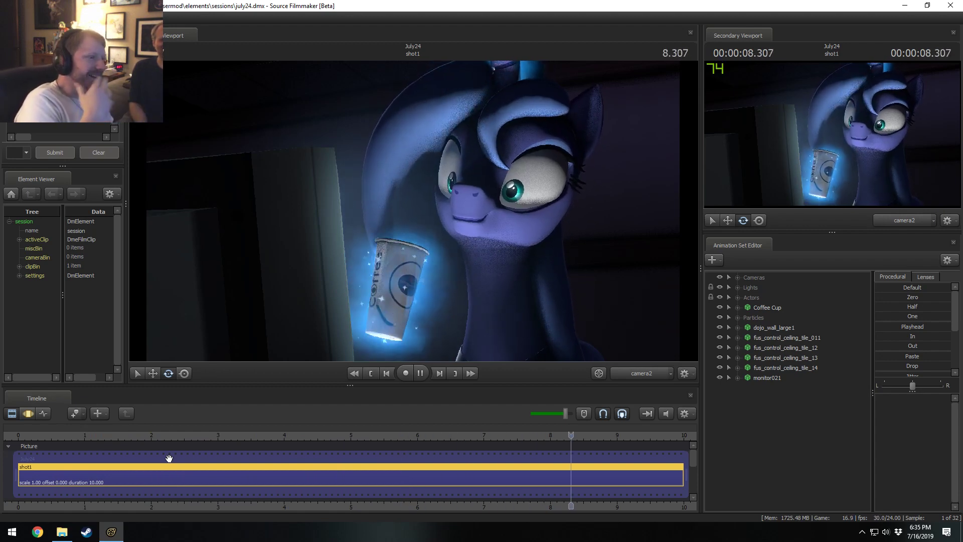
pyautogui.press('space')
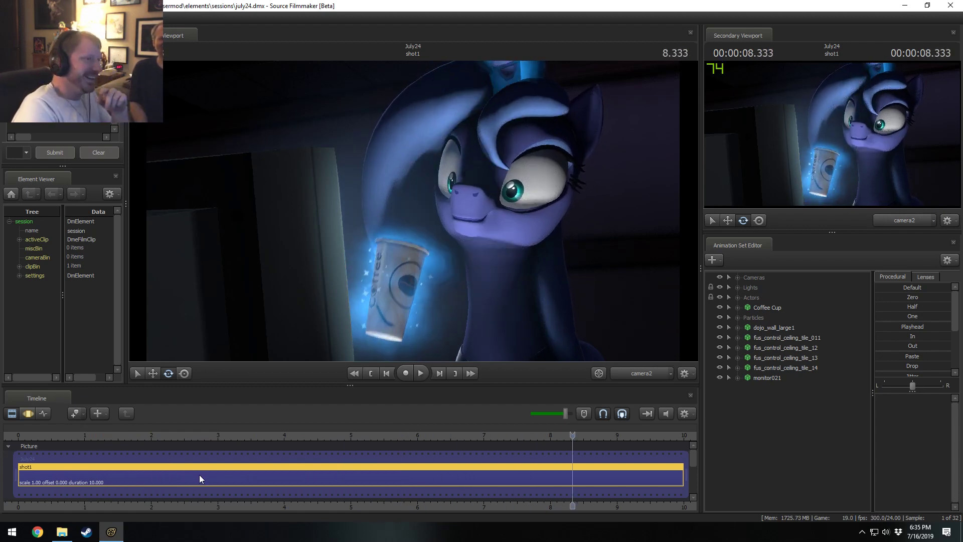
# Scrub the july24 shot back to 4.666 and replay the floating coffee cup animation up to 7.000
pyautogui.moveTo(505, 507); pyautogui.dragTo(434, 507)
pyautogui.moveTo(502, 434); pyautogui.dragTo(240, 422)
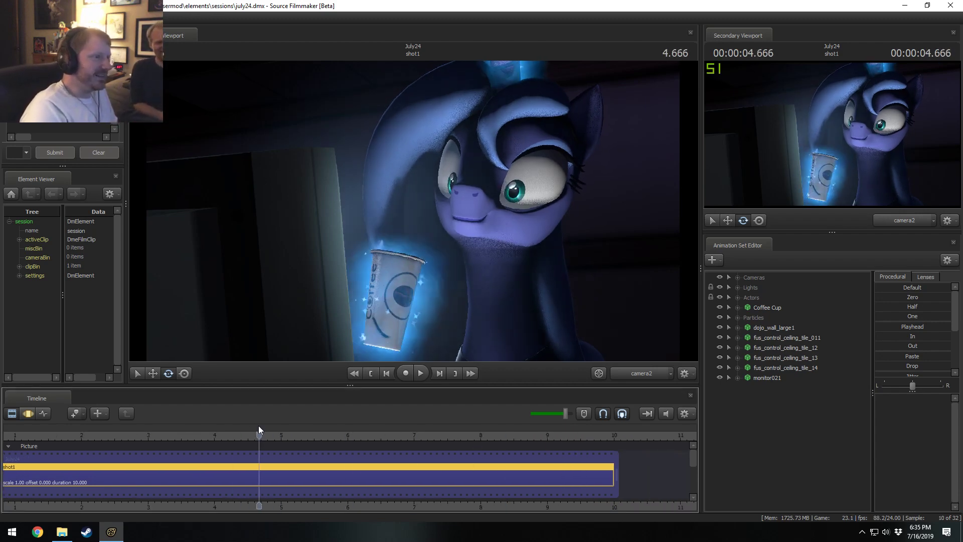
pyautogui.press('space')
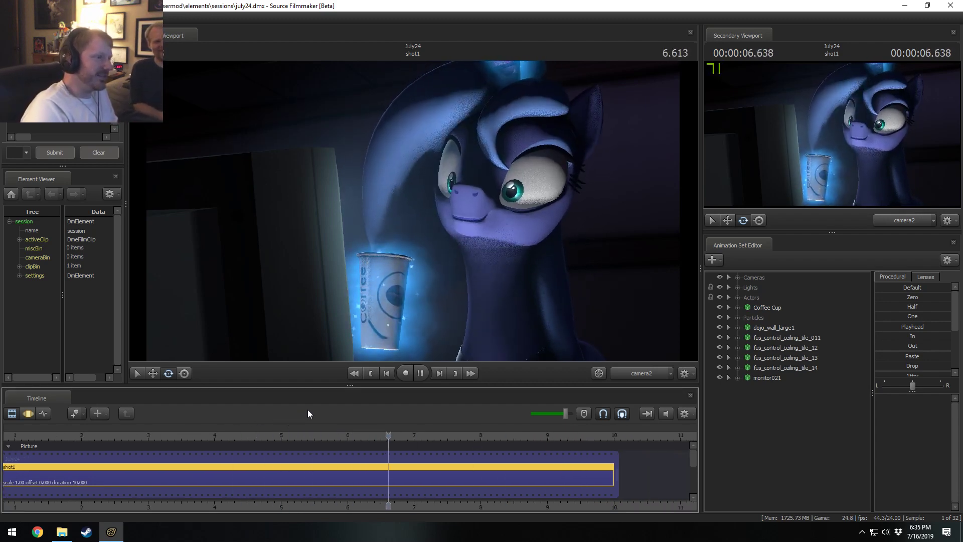
pyautogui.press('space')
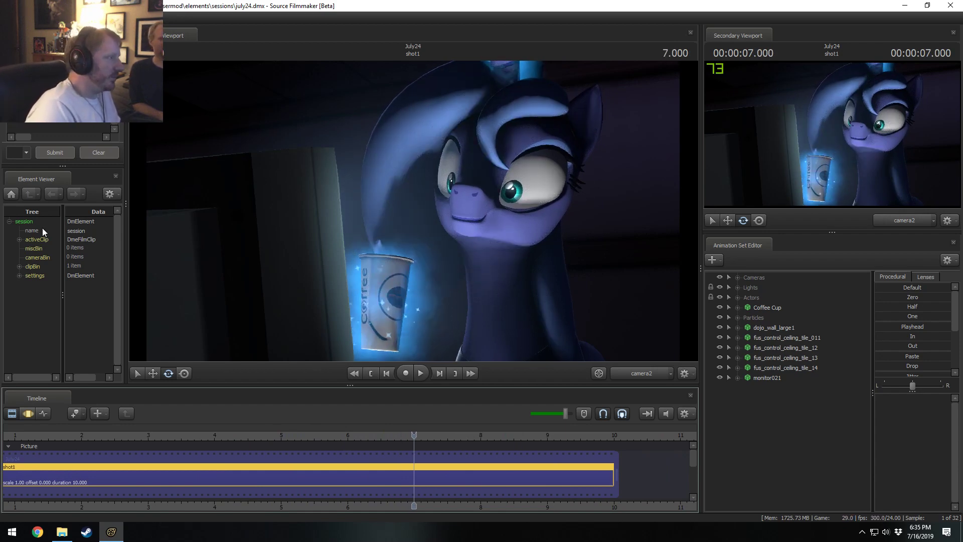
# Close the july24 session and switch to the sessions folder in File Explorer
pyautogui.click(9, 18)
pyautogui.click(23, 53)
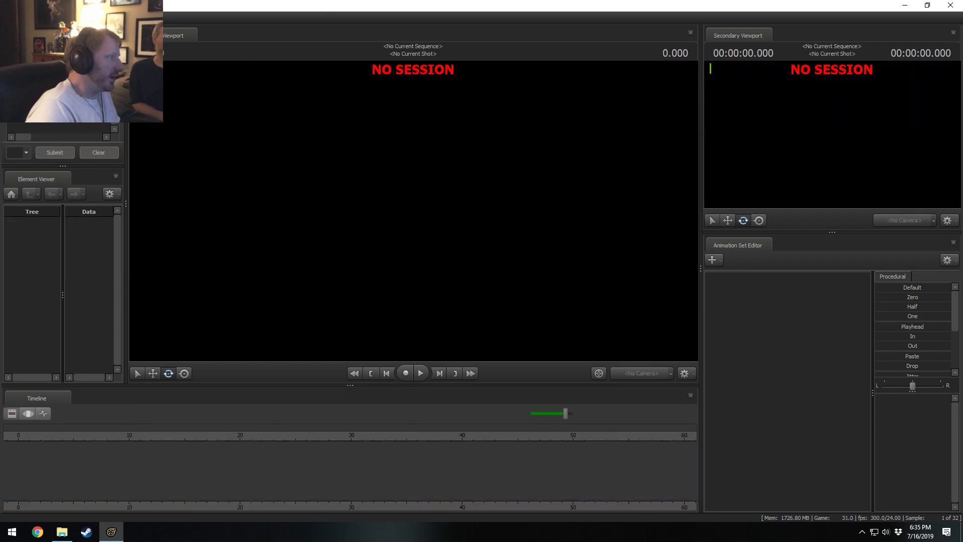
pyautogui.click(63, 530)
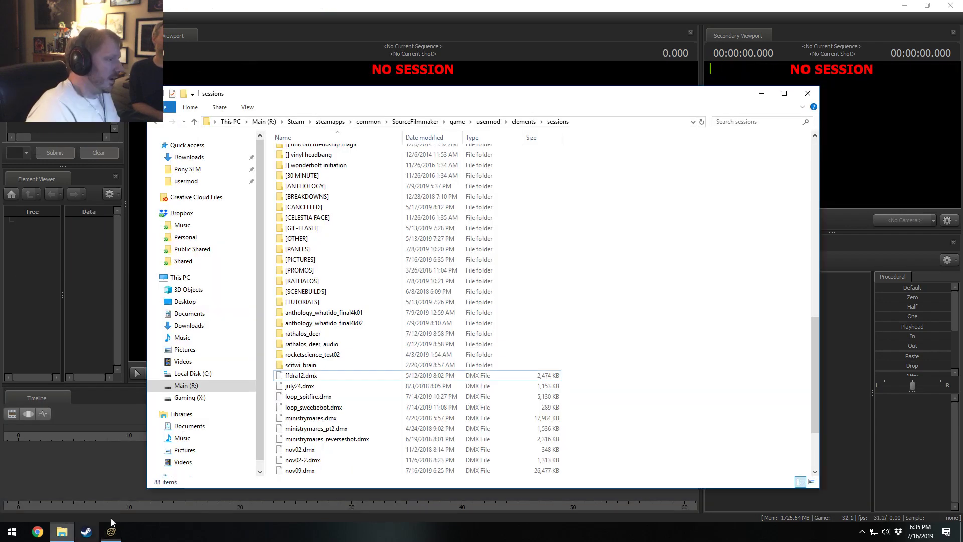
# Rename july24.dmx in the sessions folder as luna_coffee.dmx
pyautogui.click(329, 376)
pyautogui.click(296, 390)
pyautogui.press('F2')
pyautogui.write('LUna')
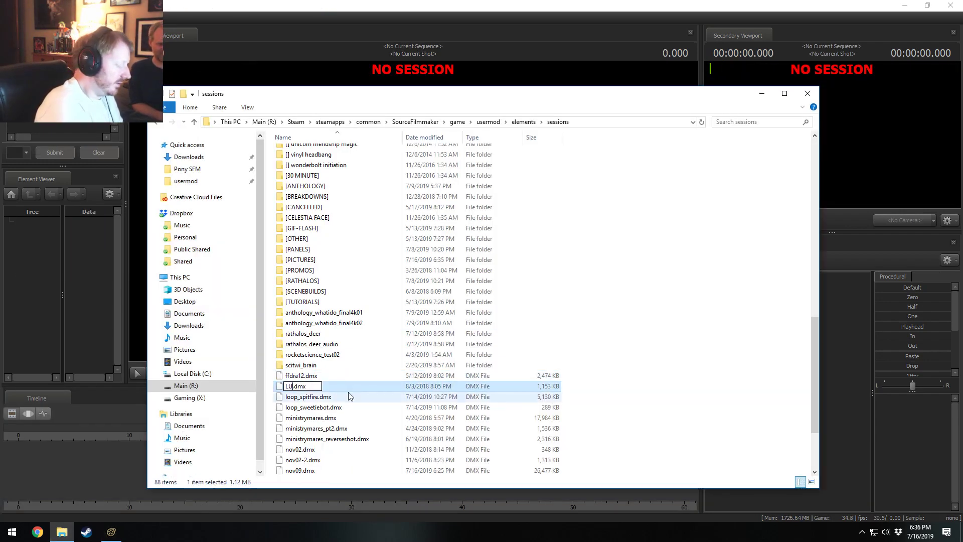
pyautogui.press('BackSpace')
pyautogui.press('BackSpace')
pyautogui.press('BackSpace')
pyautogui.press('BackSpace')
pyautogui.write('luna_c')
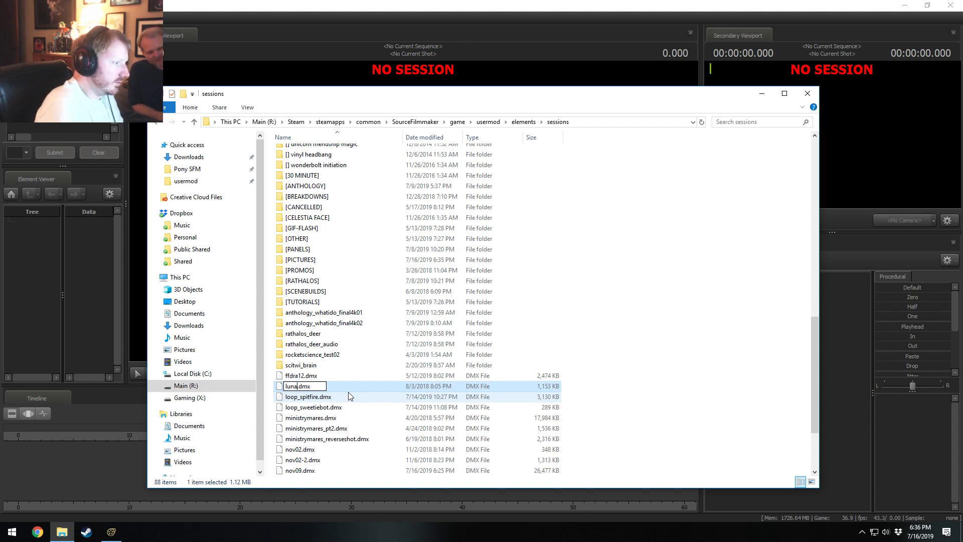
pyautogui.write('offee')
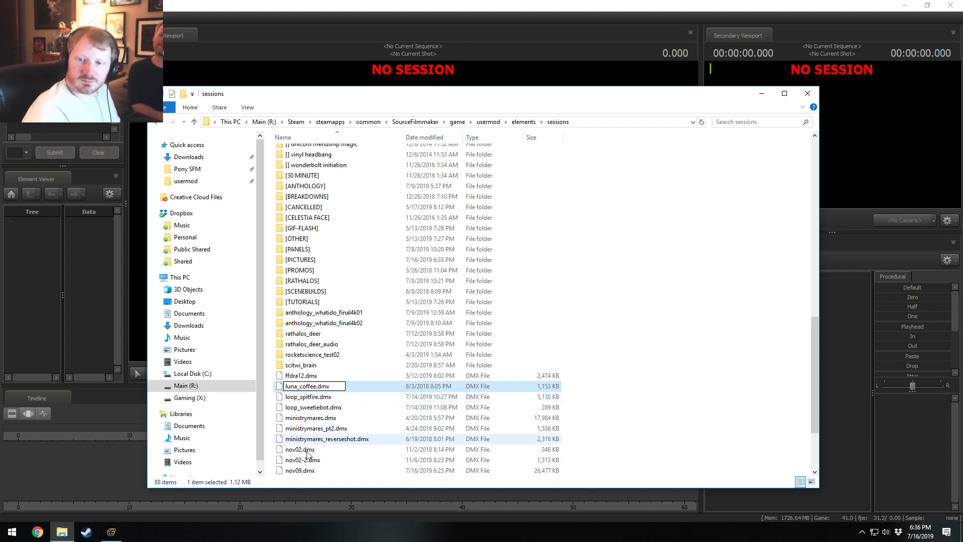
pyautogui.click(298, 397)
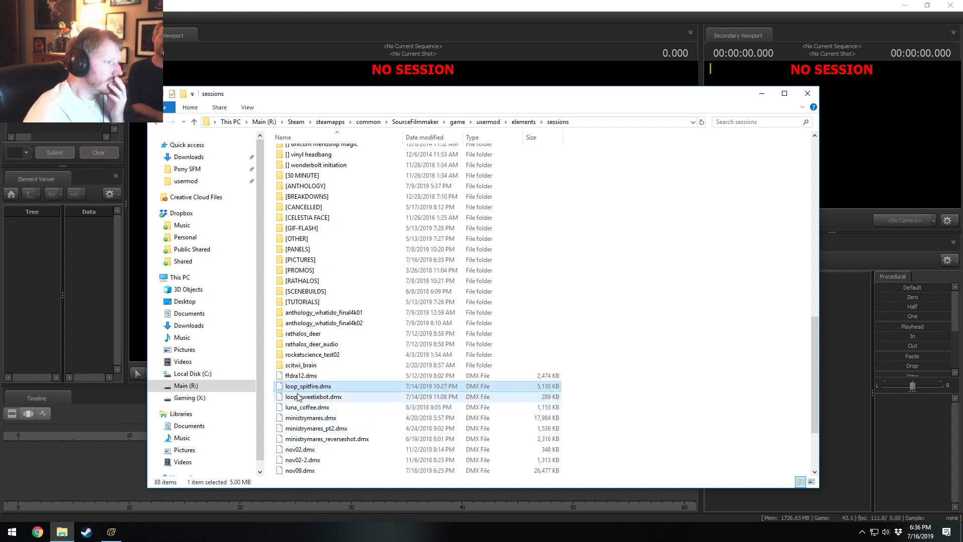
# Look through the remaining session files in the sessions folder, from ffdra12.dmx down to volumetricsolidtutorial.dmx
pyautogui.click(301, 376)
pyautogui.scroll(-3, 344, 417)
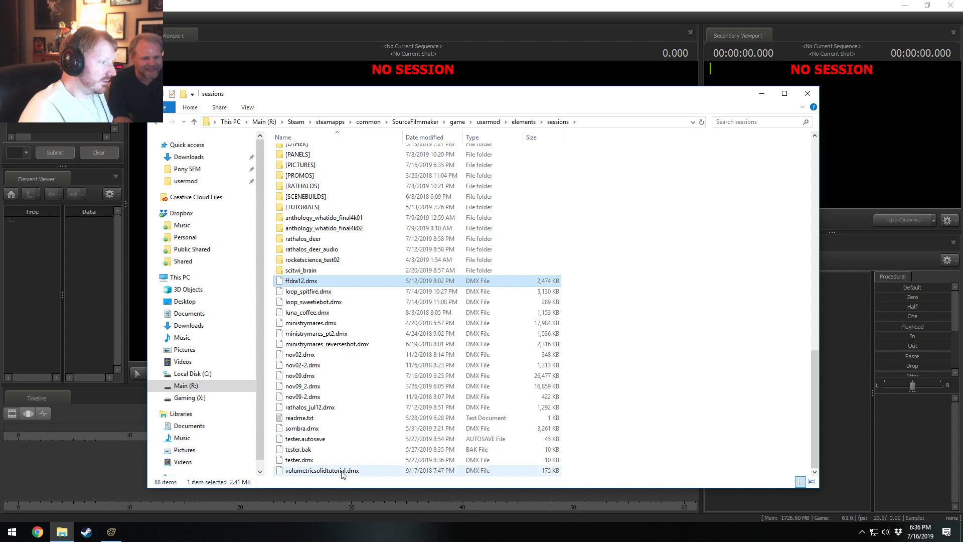
pyautogui.click(346, 450)
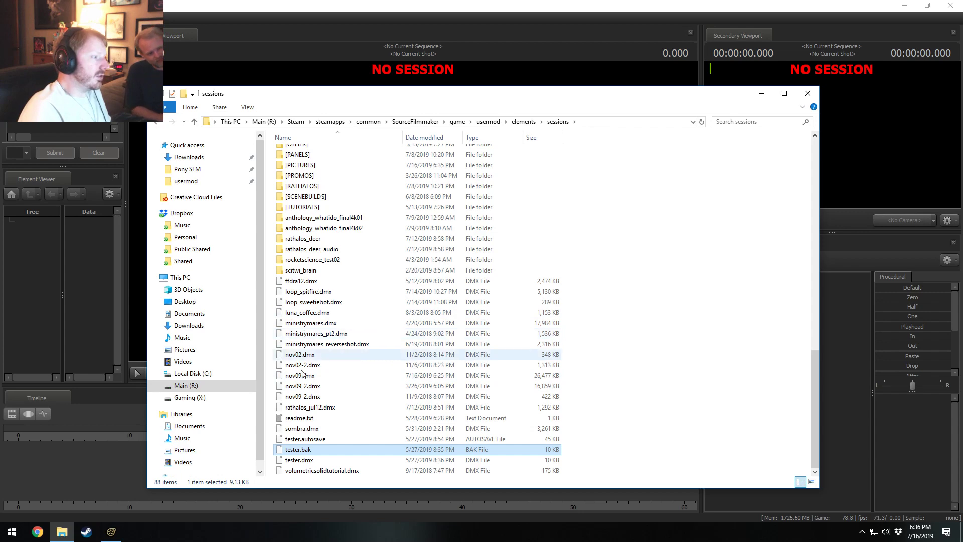
pyautogui.scroll(3, 316, 408)
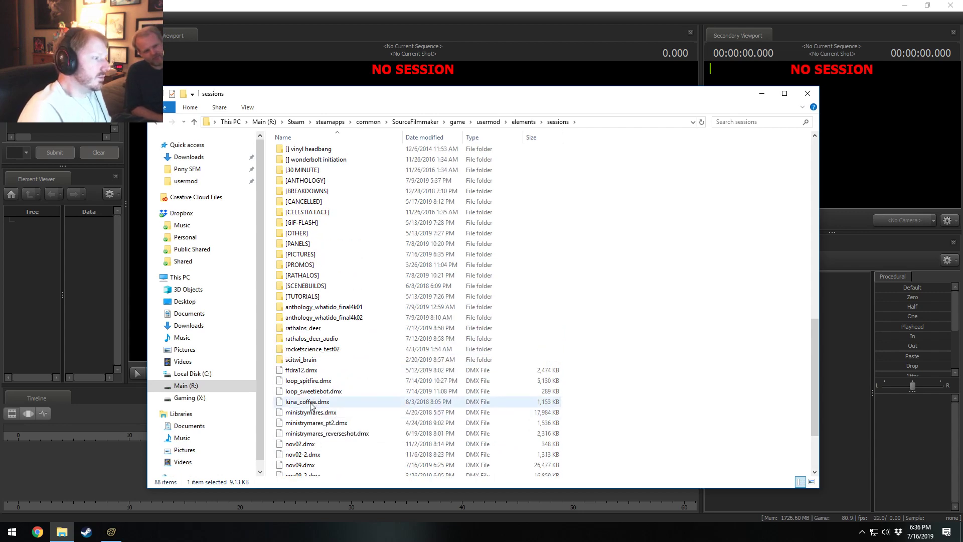
# Check the nov02 files in the sessions folder, switch to Source Filmmaker and open the nov02-2.dmx session
pyautogui.scroll(2, 328, 405)
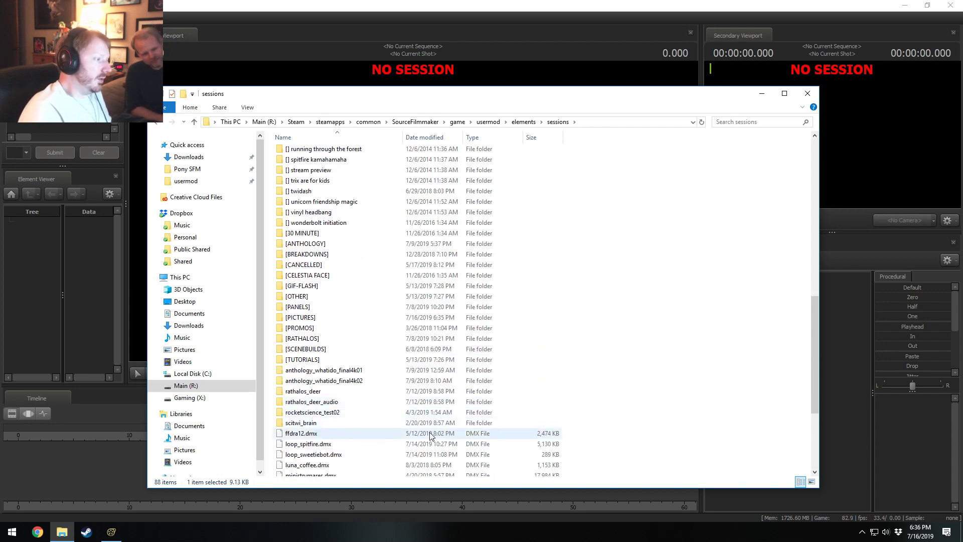
pyautogui.scroll(-5, 430, 435)
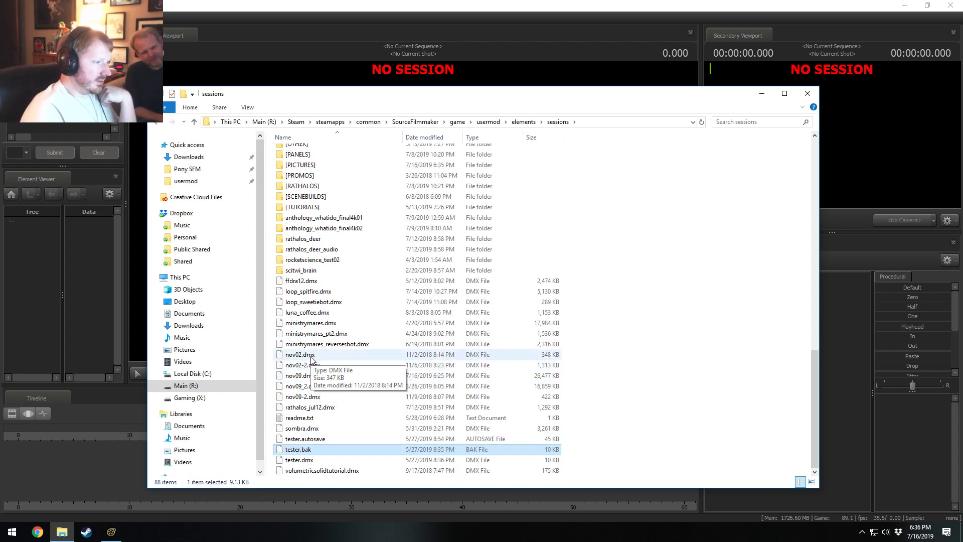
pyautogui.click(197, 4)
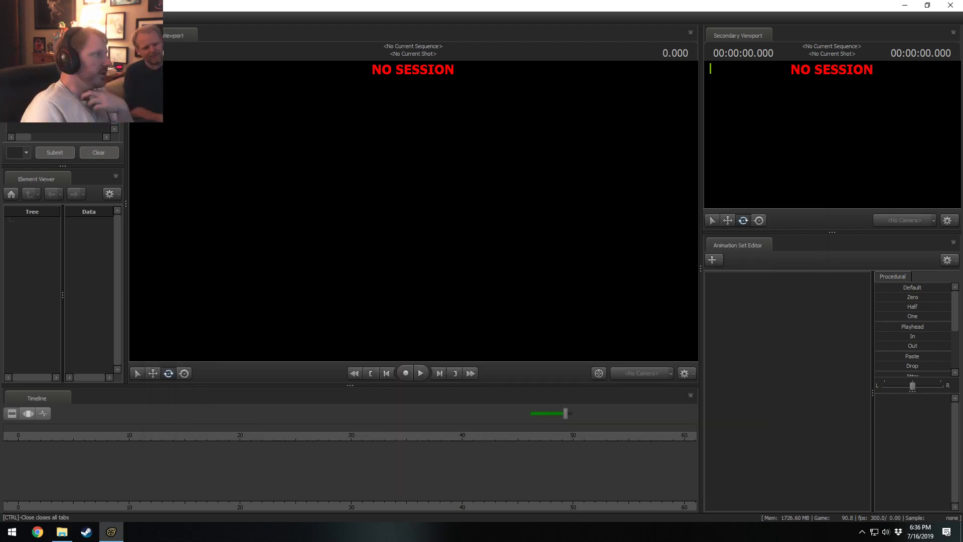
pyautogui.click(10, 18)
pyautogui.click(21, 38)
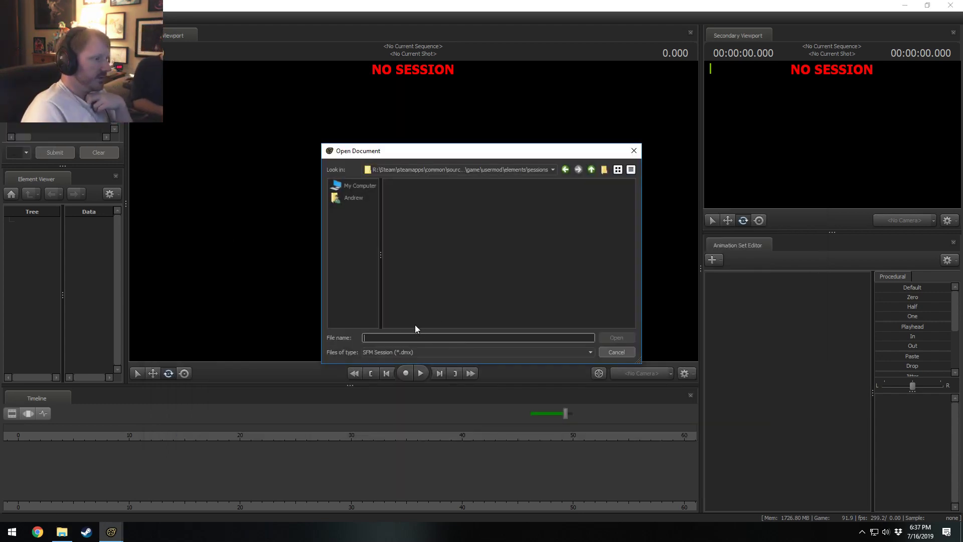
pyautogui.moveTo(408, 324); pyautogui.dragTo(611, 324)
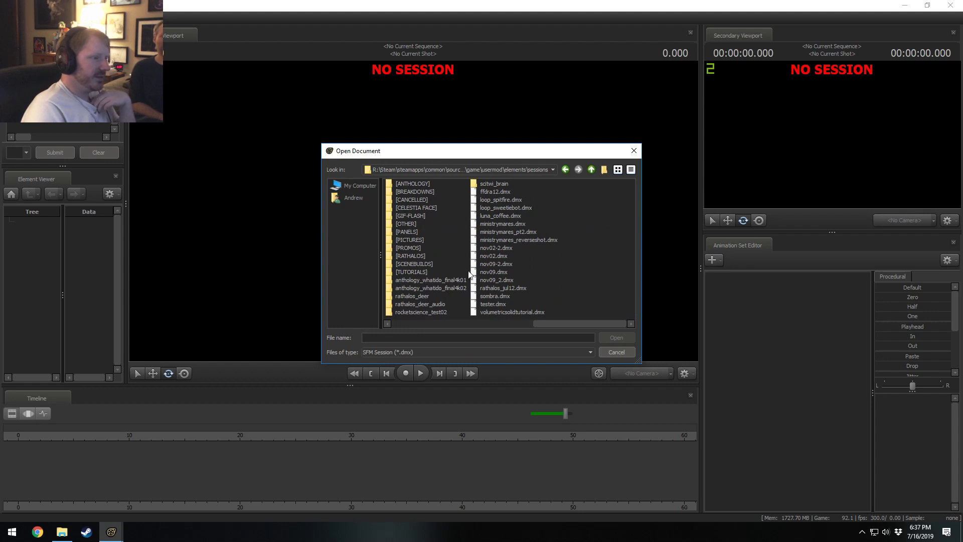
pyautogui.click(497, 248)
pyautogui.click(616, 338)
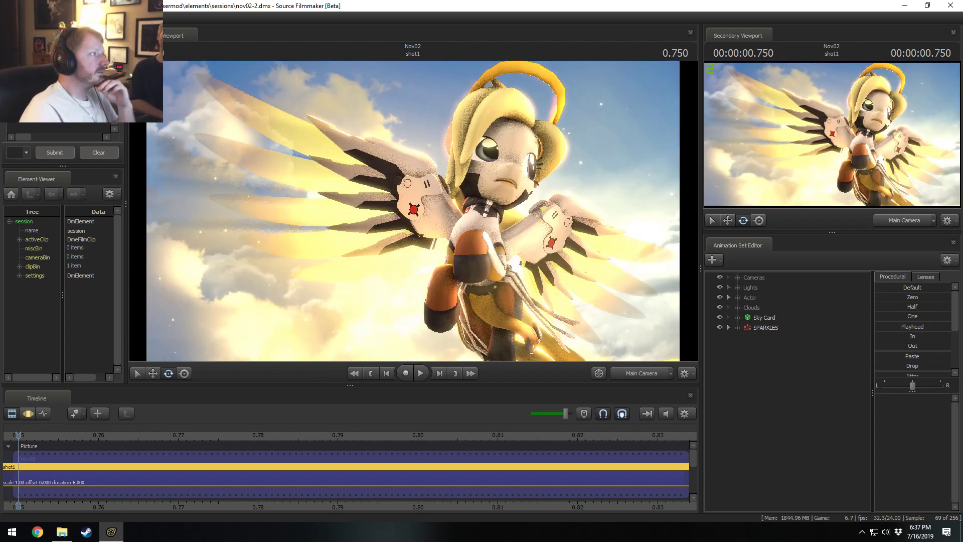
# Switch to File Explorer and delete nov02.dmx from the sessions folder
pyautogui.click(62, 531)
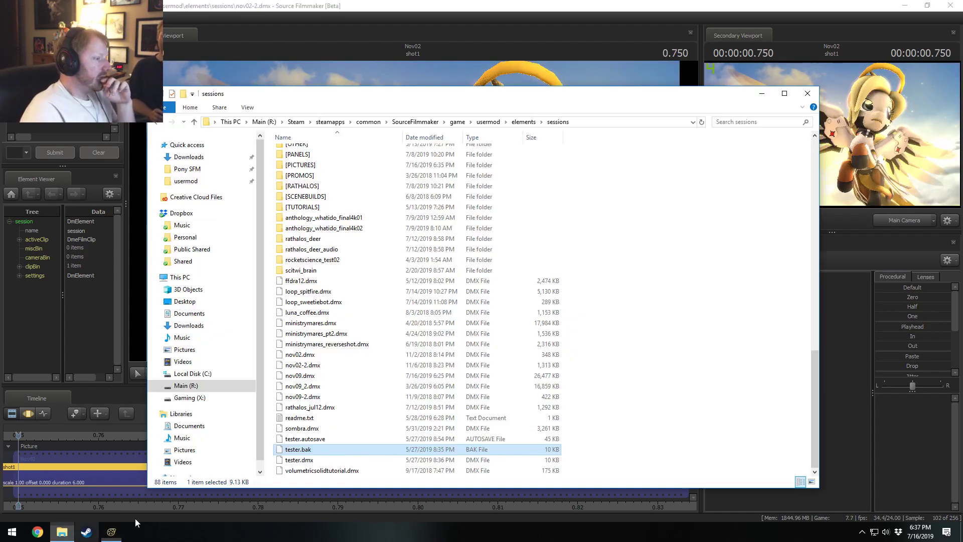
pyautogui.click(307, 355)
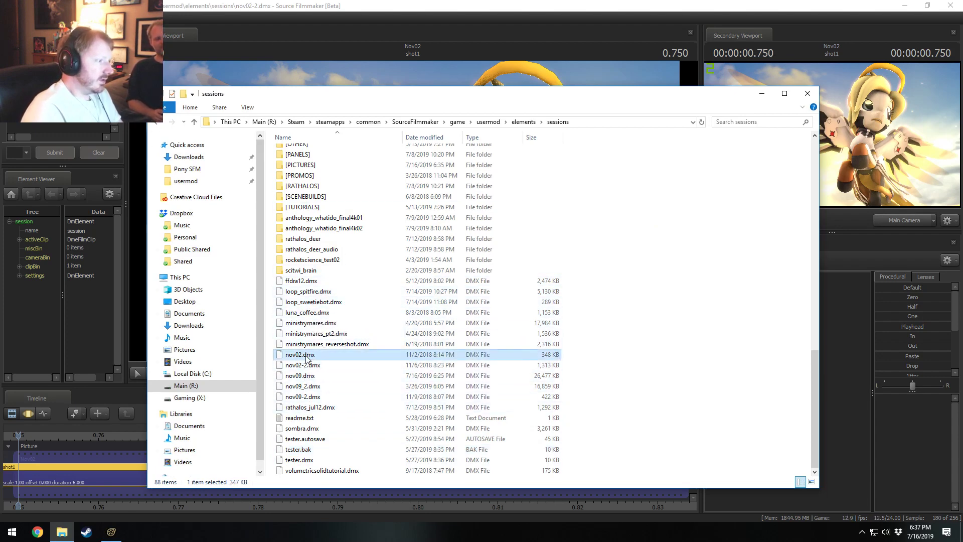
pyautogui.click(308, 365)
pyautogui.click(310, 355)
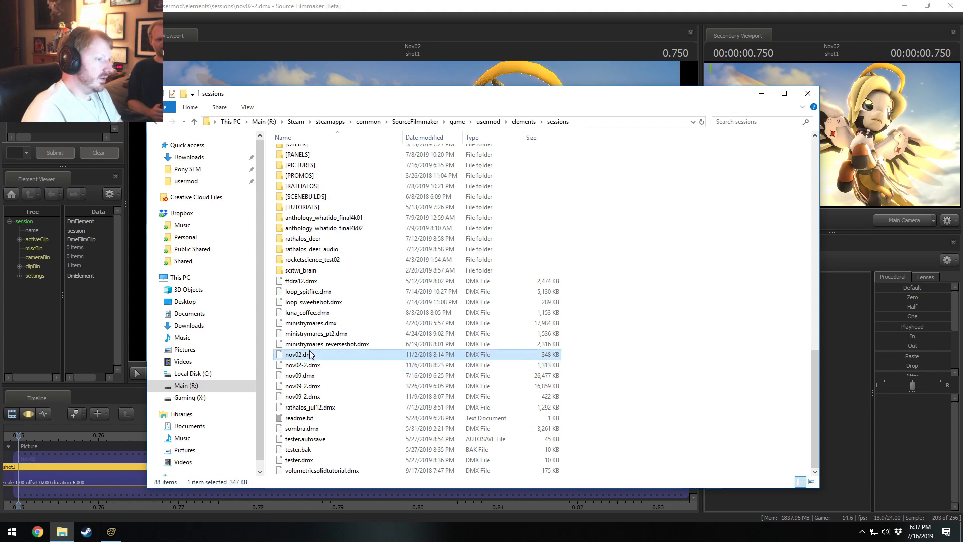
pyautogui.press('Delete')
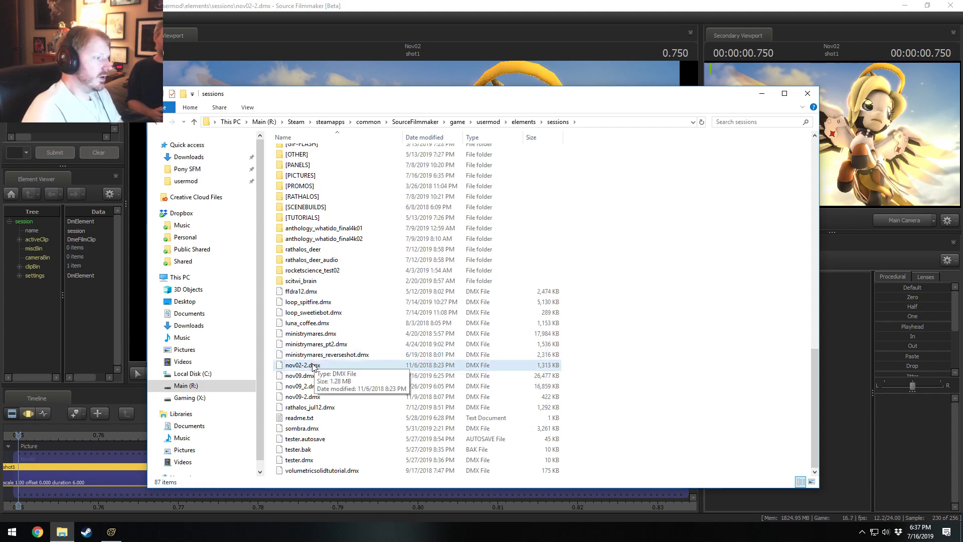
# Rename nov02-2.dmx in the sessions folder as mercy_pone.dmx and move it into the [PICTURES] folder
pyautogui.click(312, 365)
pyautogui.press('F2')
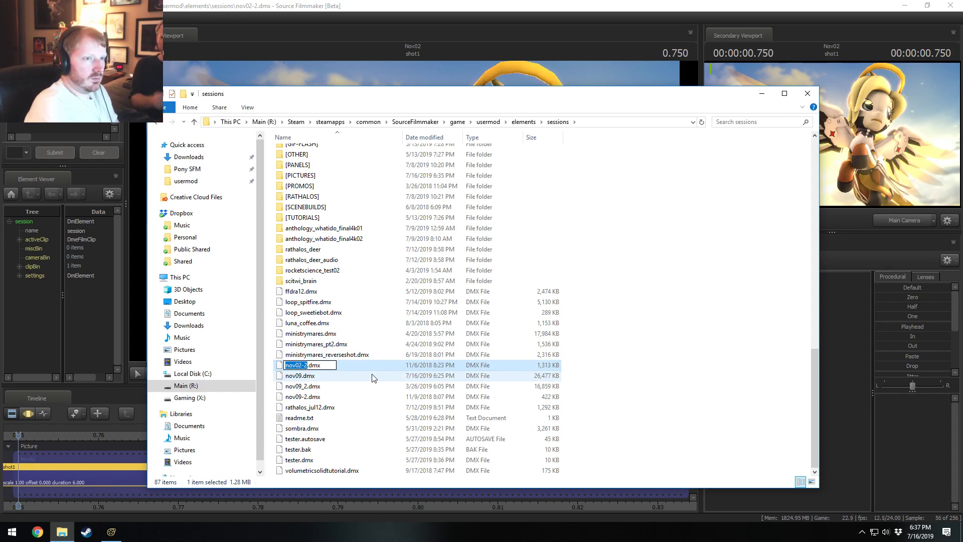
pyautogui.write('mercy_pon')
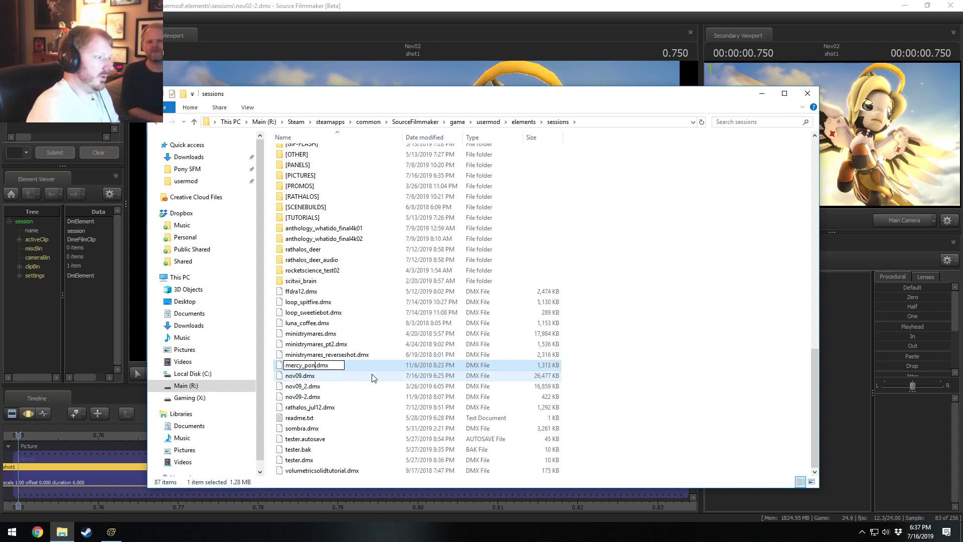
pyautogui.write('e')
pyautogui.click(352, 355)
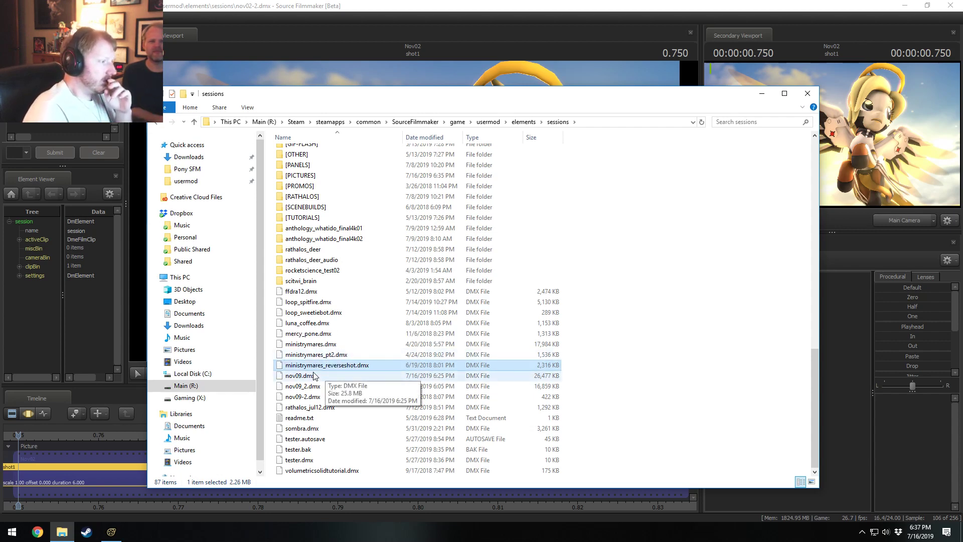
pyautogui.moveTo(309, 333); pyautogui.dragTo(312, 186)
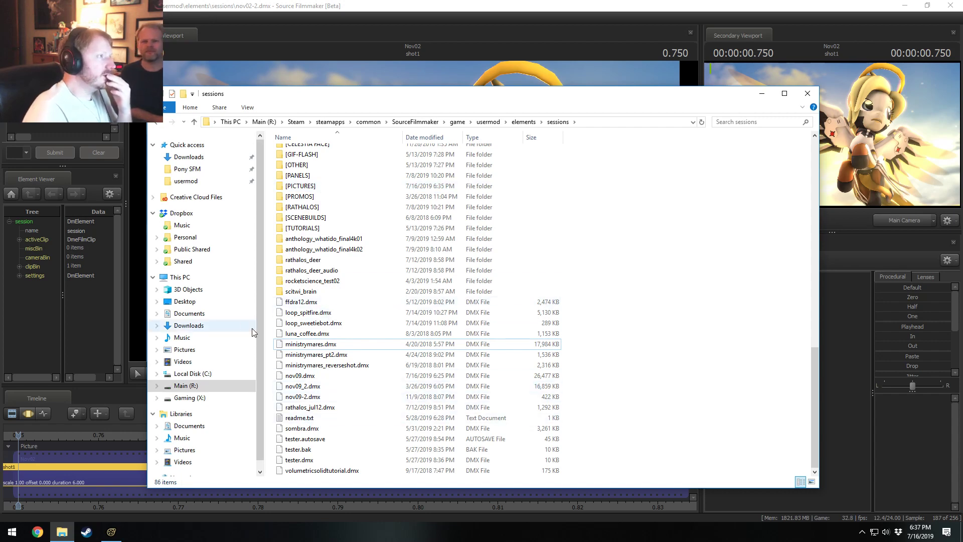
# Switch back to Source Filmmaker and scrub the nov02-2 shot to 0.791
pyautogui.click(309, 3)
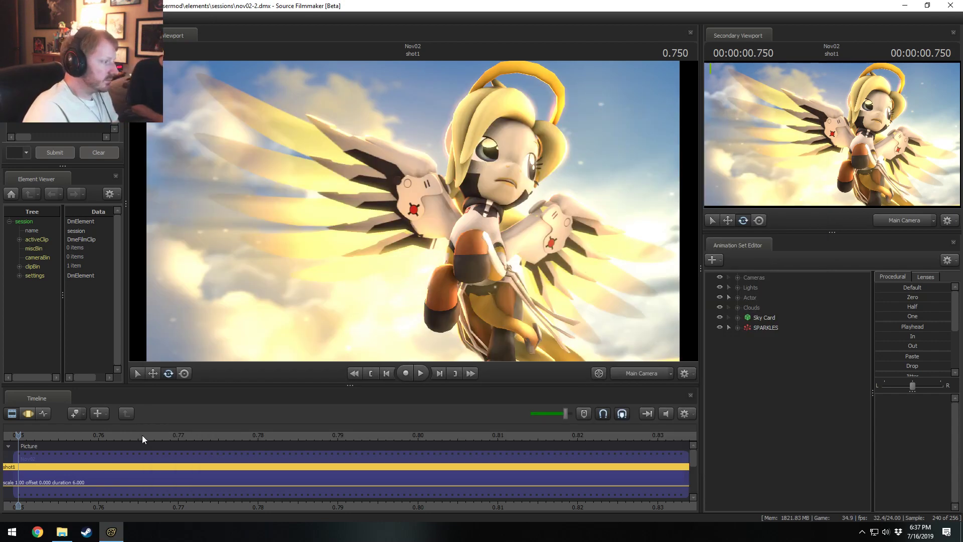
pyautogui.click(212, 437)
pyautogui.scroll(-2, 212, 438)
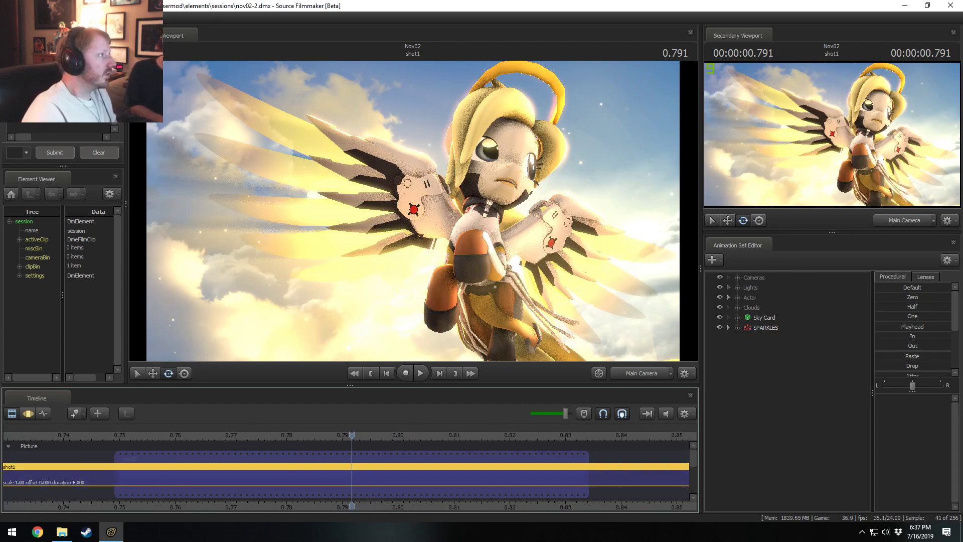
# Browse the sessions folder for a session to open and pick among the nov09 files
pyautogui.hotkey('ctrl', 'o')
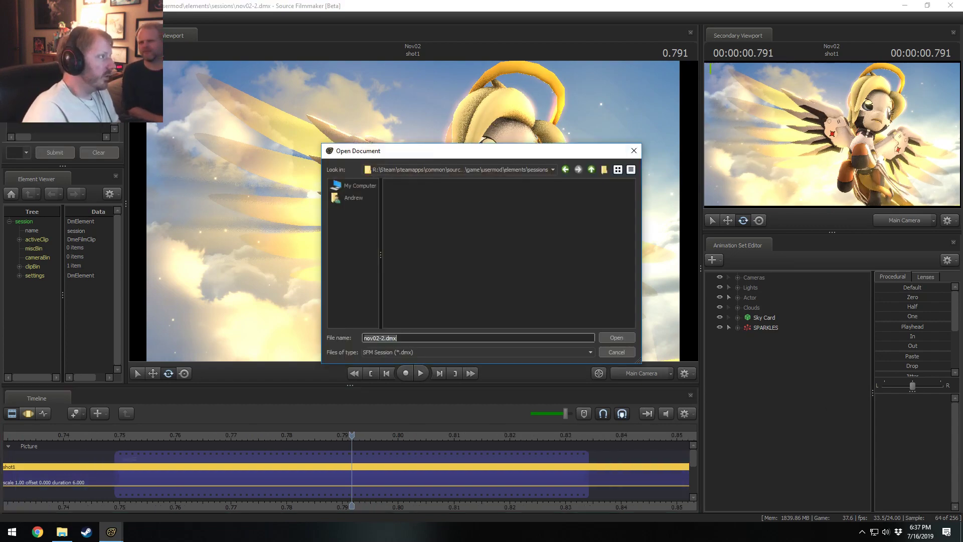
pyautogui.click(616, 352)
pyautogui.click(9, 18)
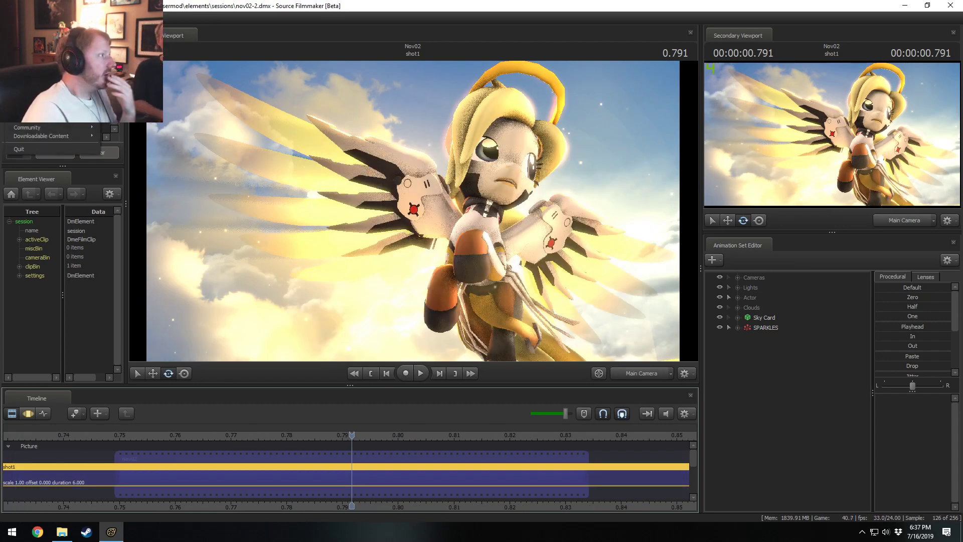
pyautogui.click(22, 38)
pyautogui.moveTo(457, 323); pyautogui.dragTo(589, 331)
pyautogui.click(489, 324)
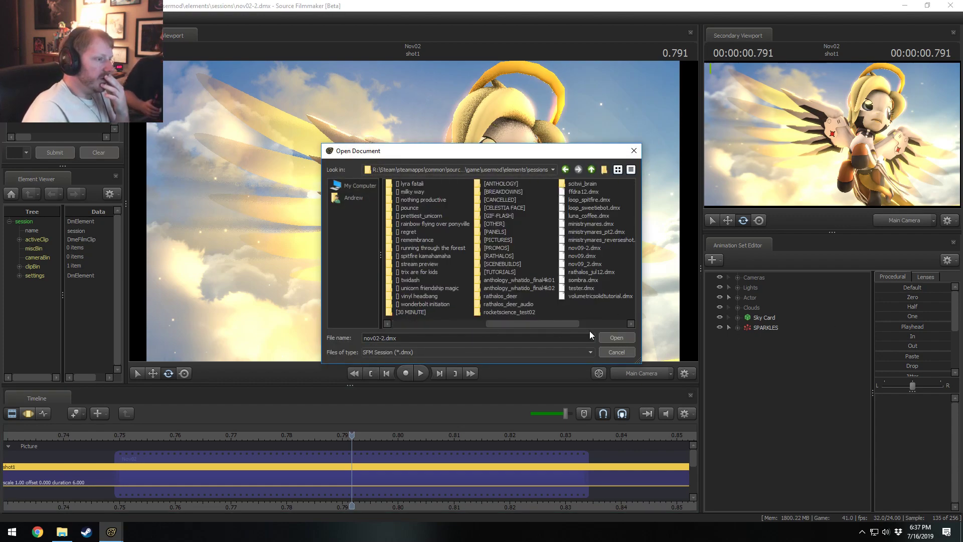
pyautogui.scroll(-1, 568, 321)
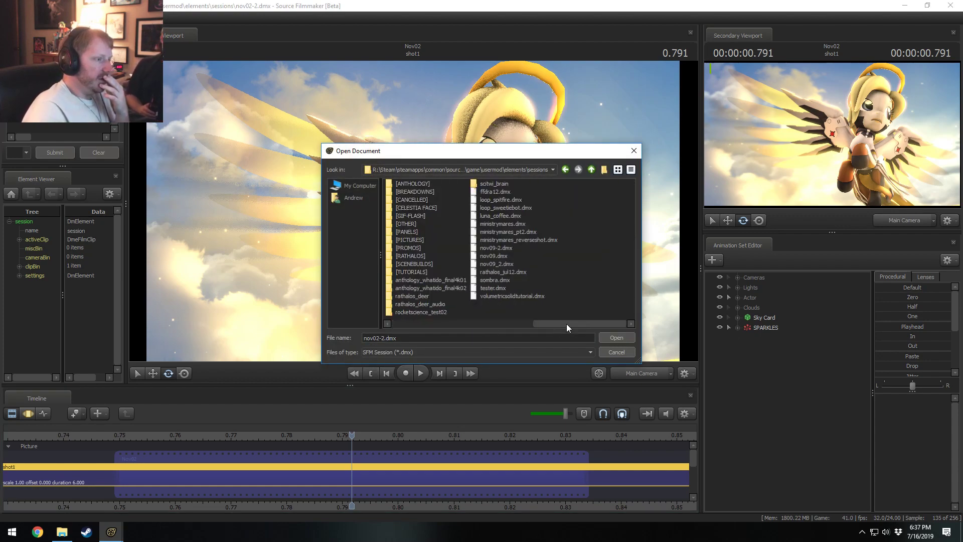
pyautogui.click(498, 261)
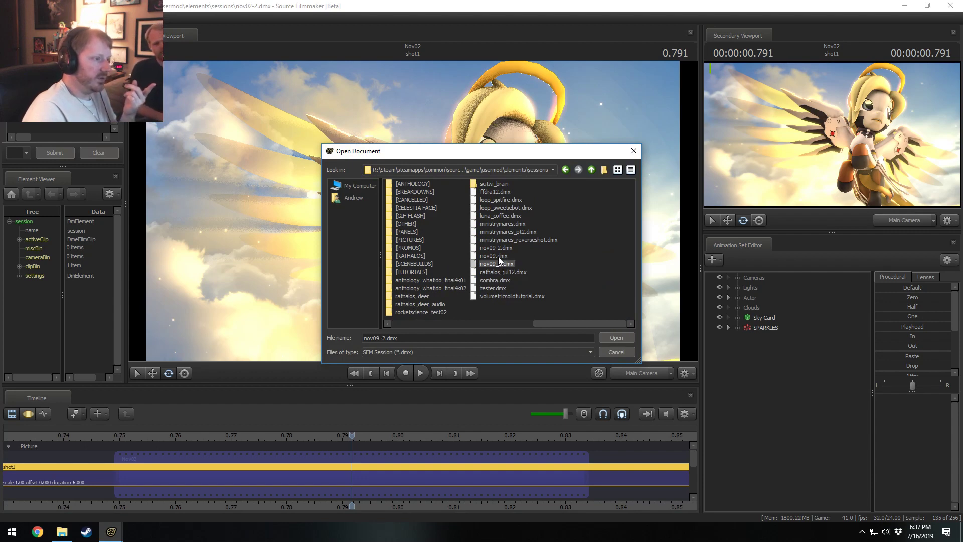
pyautogui.click(499, 257)
pyautogui.click(499, 249)
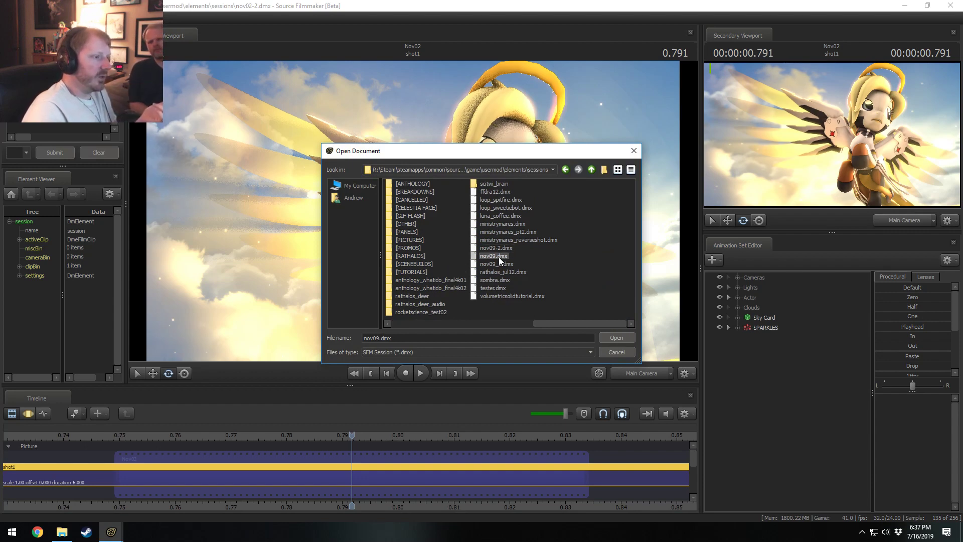
# Compare the three nov09 files in File Explorer, and open nov09.dmx in Source Filmmaker
pyautogui.click(62, 532)
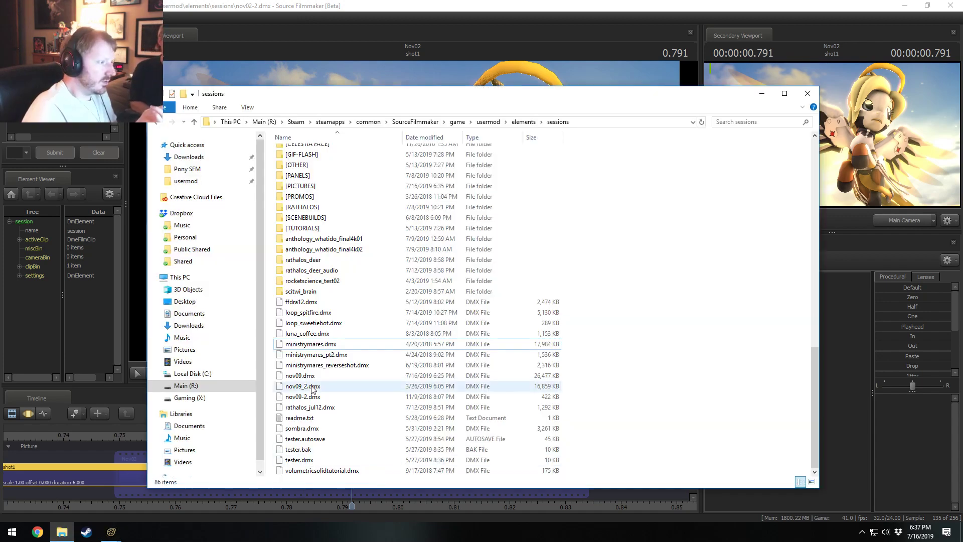
pyautogui.click(302, 396)
pyautogui.click(313, 389)
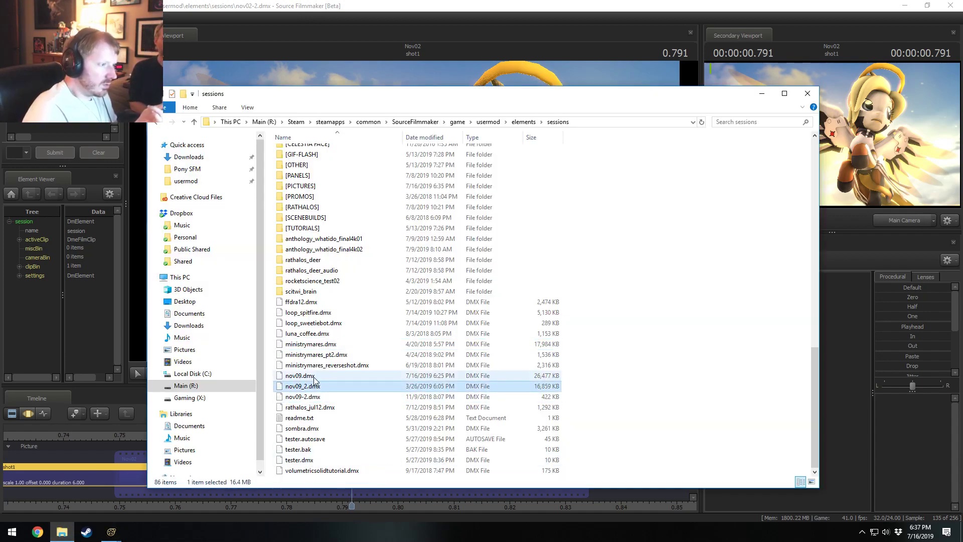
pyautogui.click(314, 377)
pyautogui.click(414, 49)
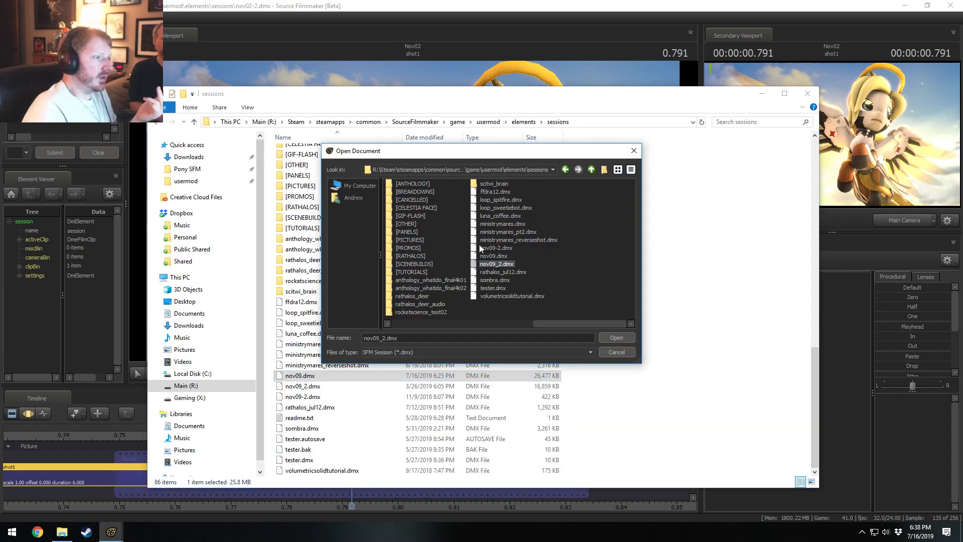
pyautogui.click(634, 340)
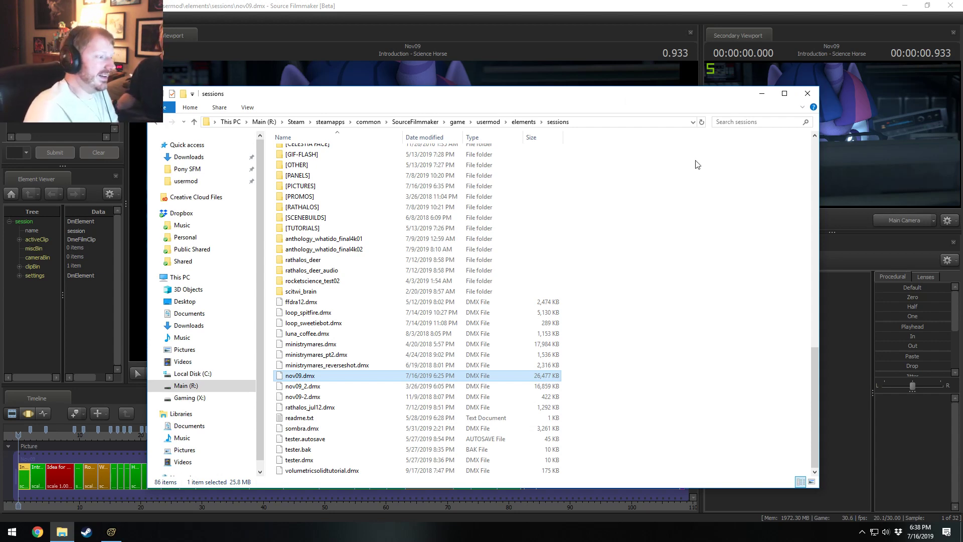
pyautogui.click(337, 4)
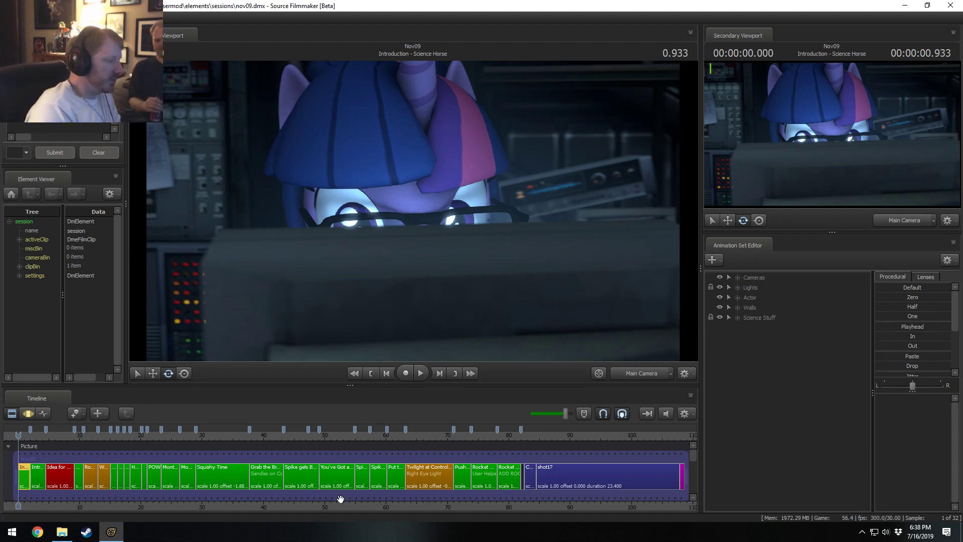
# Scrub through the Nov09 timeline to 0.133 in the Twilight at Control Panel shot
pyautogui.moveTo(329, 498); pyautogui.dragTo(433, 491)
pyautogui.scroll(2, 204, 469)
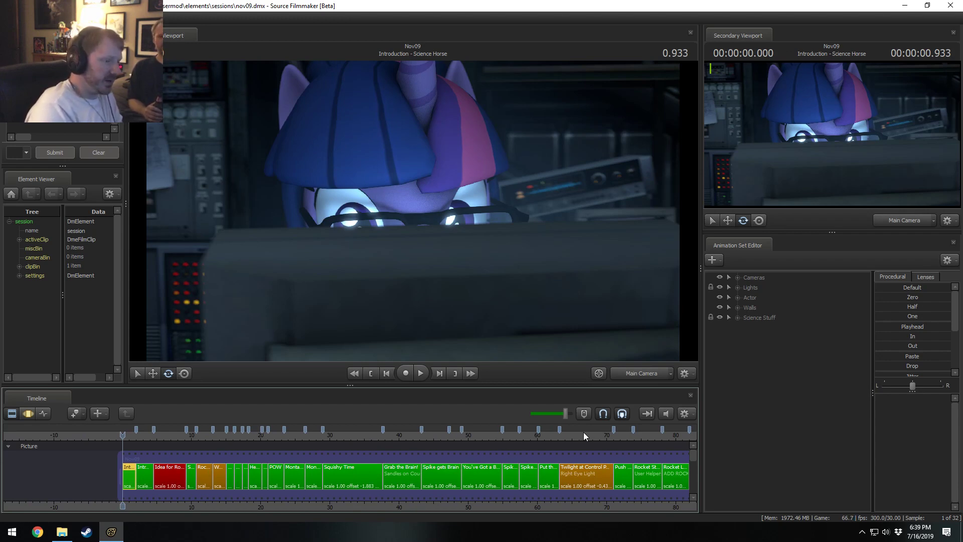
pyautogui.click(575, 504)
pyautogui.scroll(5, 589, 505)
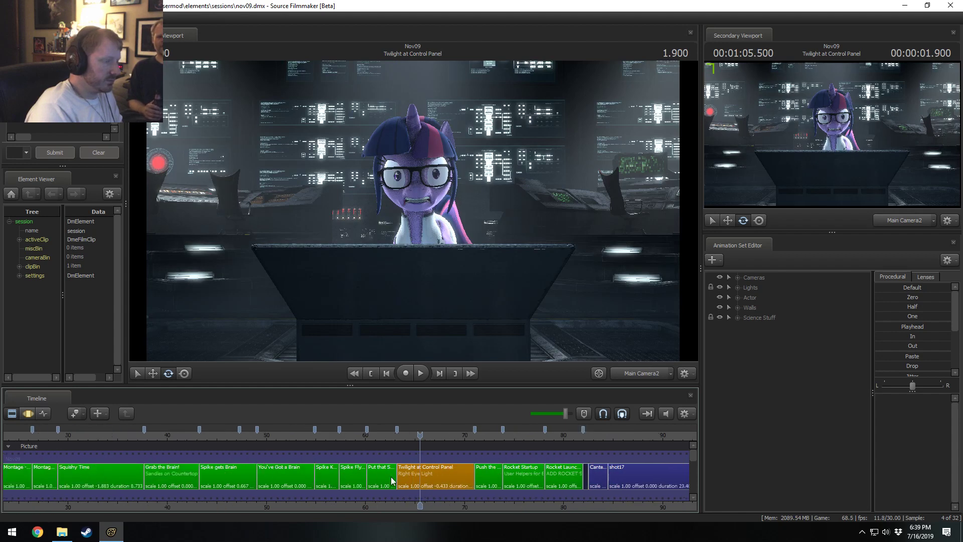
pyautogui.click(379, 435)
pyautogui.moveTo(379, 437); pyautogui.dragTo(385, 440)
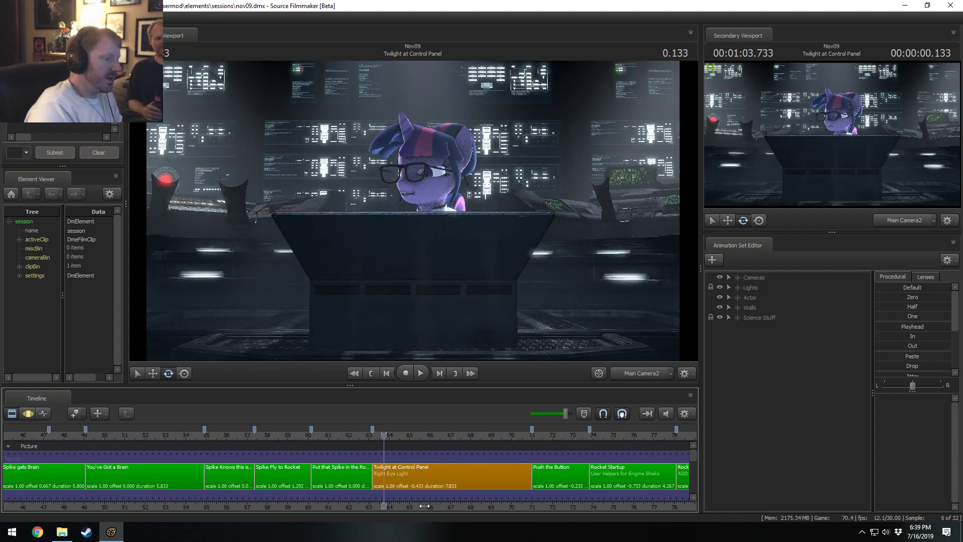
pyautogui.moveTo(424, 505); pyautogui.dragTo(360, 493, button='middle')
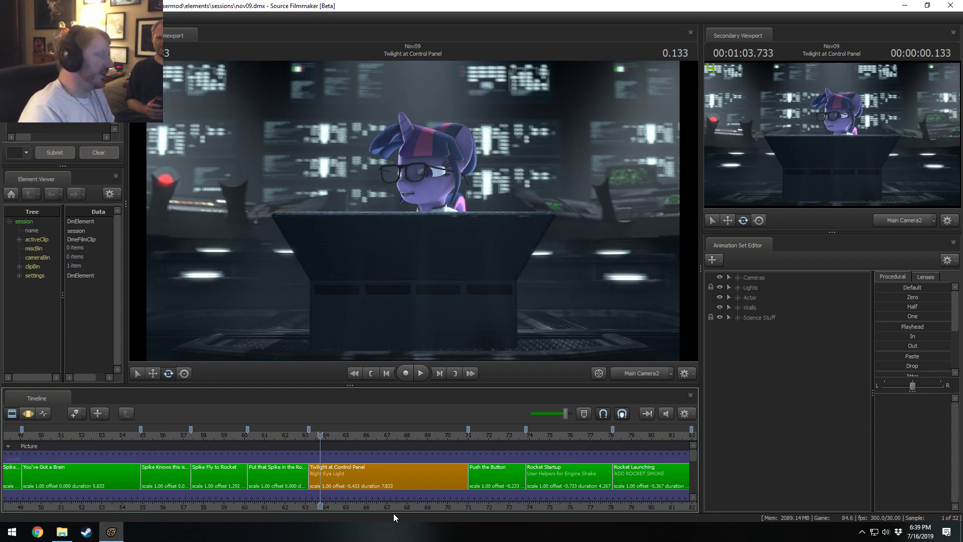
# Select the Twilight at Control Panel shot and scrub from the end of the preceding shot to its first frame at -0.433
pyautogui.click(349, 486)
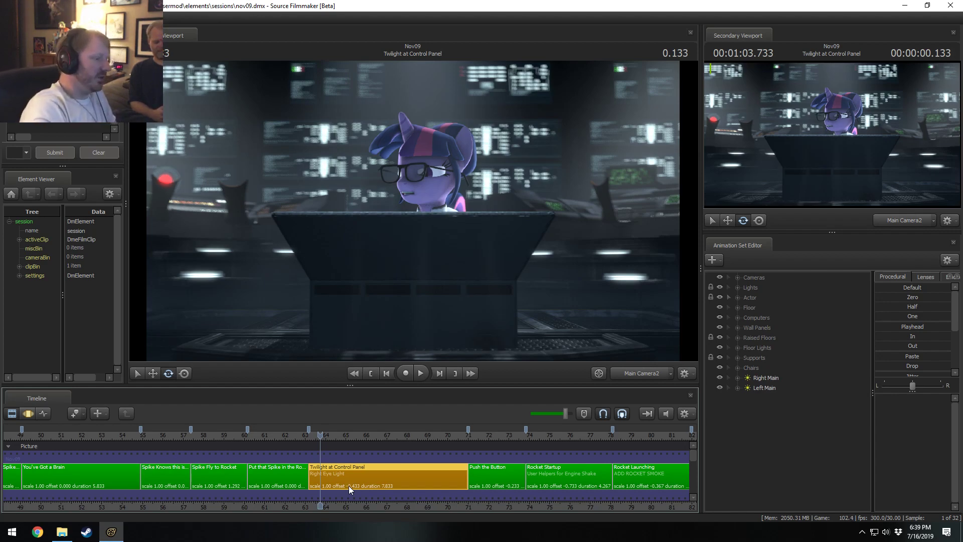
pyautogui.scroll(2, 349, 487)
pyautogui.moveTo(361, 502); pyautogui.dragTo(333, 502, button='middle')
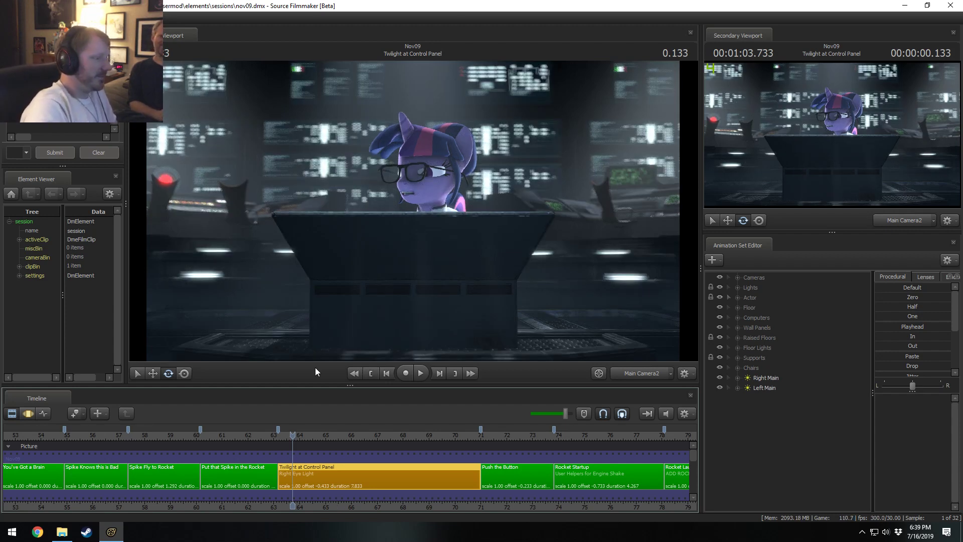
pyautogui.moveTo(384, 509); pyautogui.dragTo(209, 504)
pyautogui.scroll(5, 278, 496)
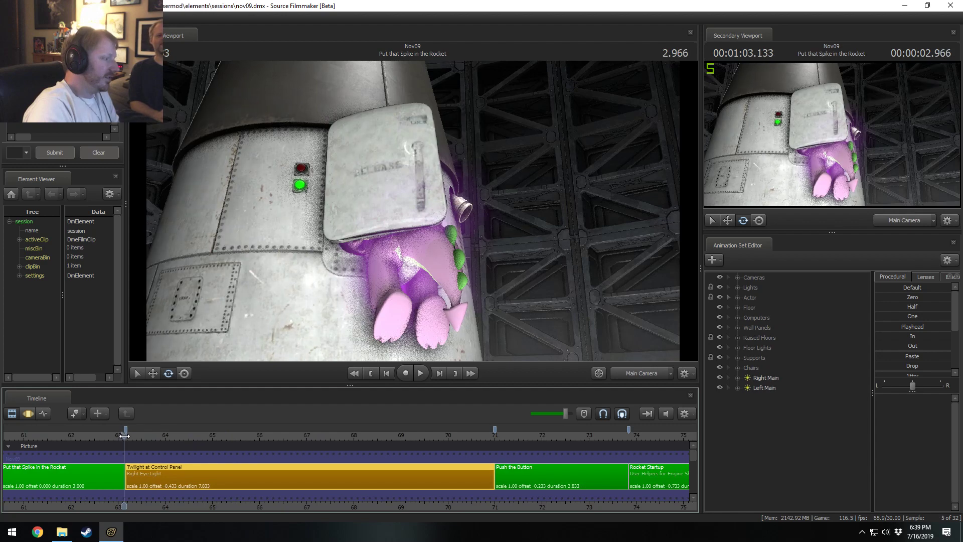
pyautogui.moveTo(123, 435); pyautogui.dragTo(126, 435)
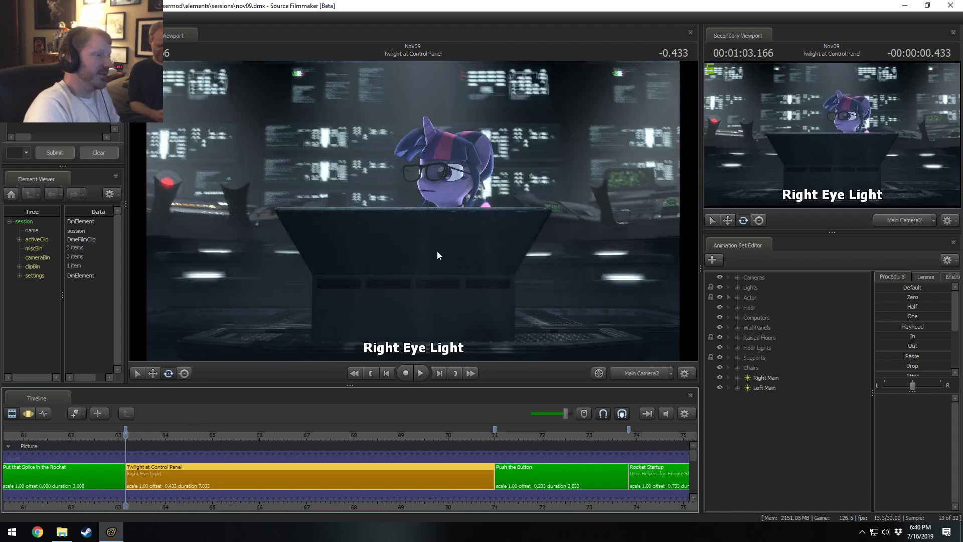
# Play the Twilight at Control Panel shot from its first frame in the Motion Editor, and scrub back to -0.266
pyautogui.press('space')
pyautogui.press('F3')
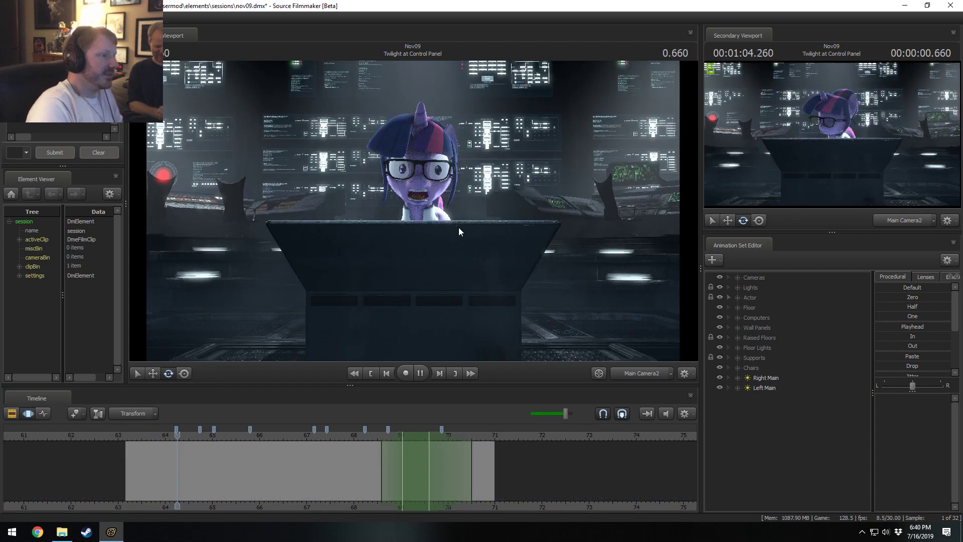
pyautogui.press('space')
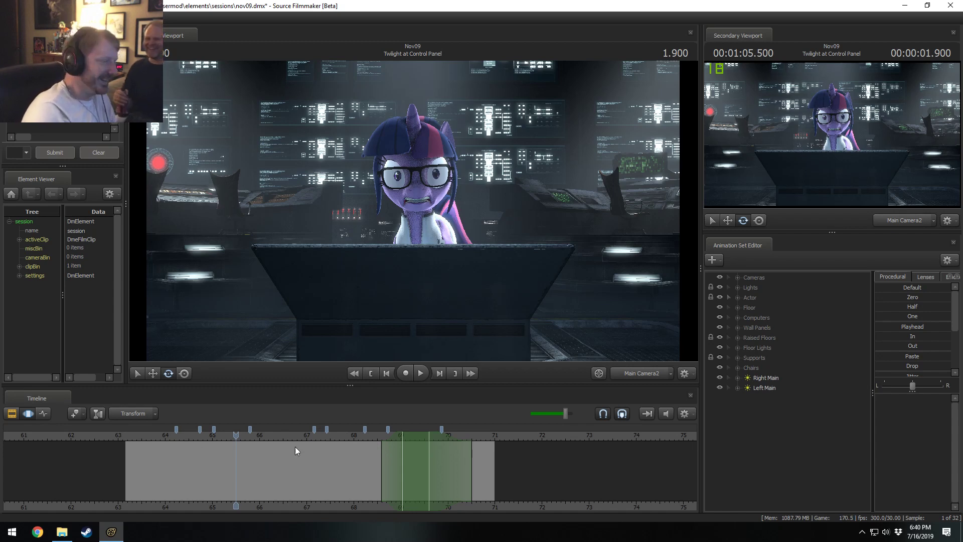
pyautogui.moveTo(140, 436); pyautogui.dragTo(134, 434)
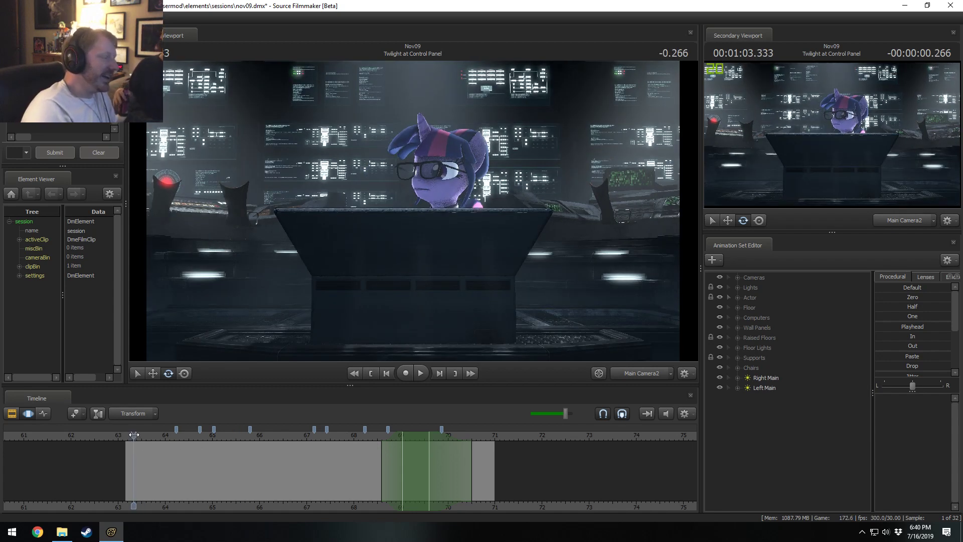
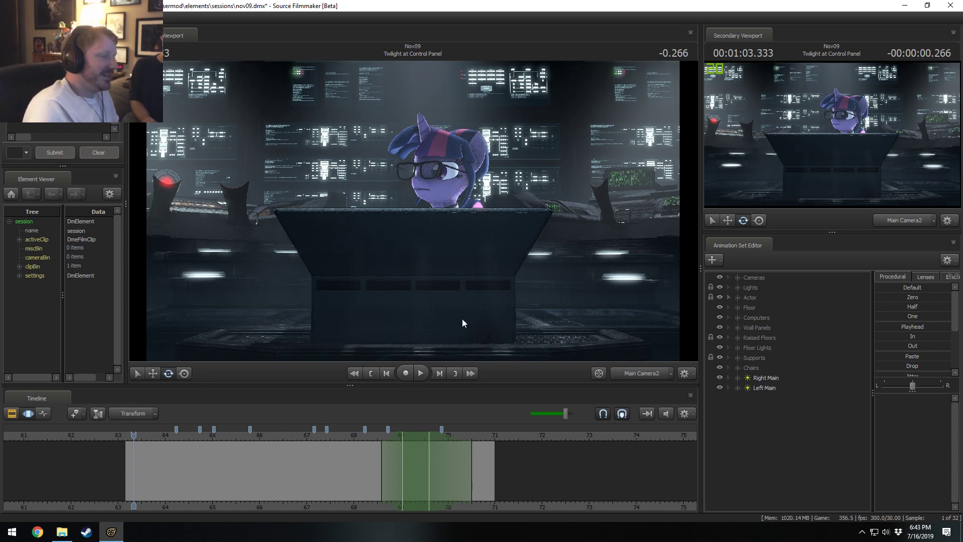
# Scrub through the shot's opening frames to its start at -0.433 and play it from there
pyautogui.click(144, 434)
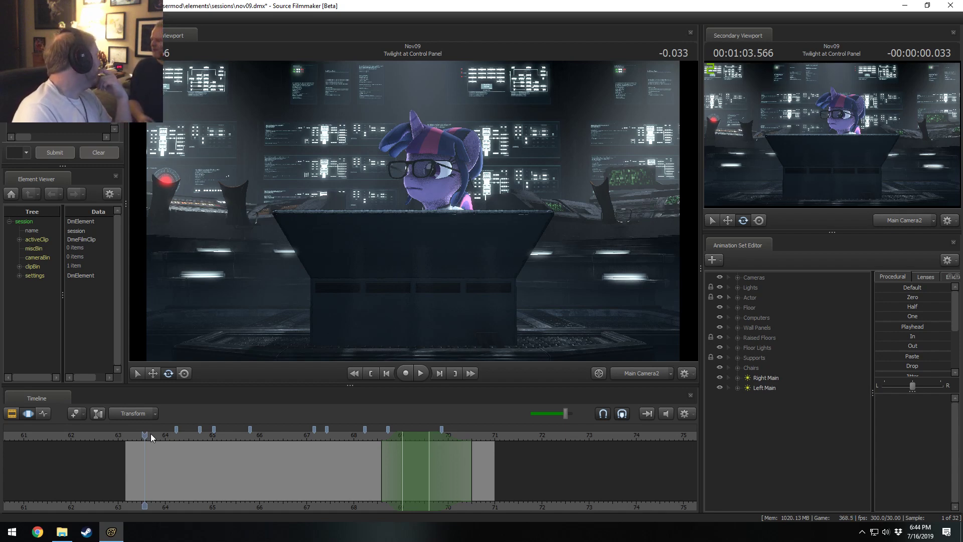
pyautogui.click(129, 433)
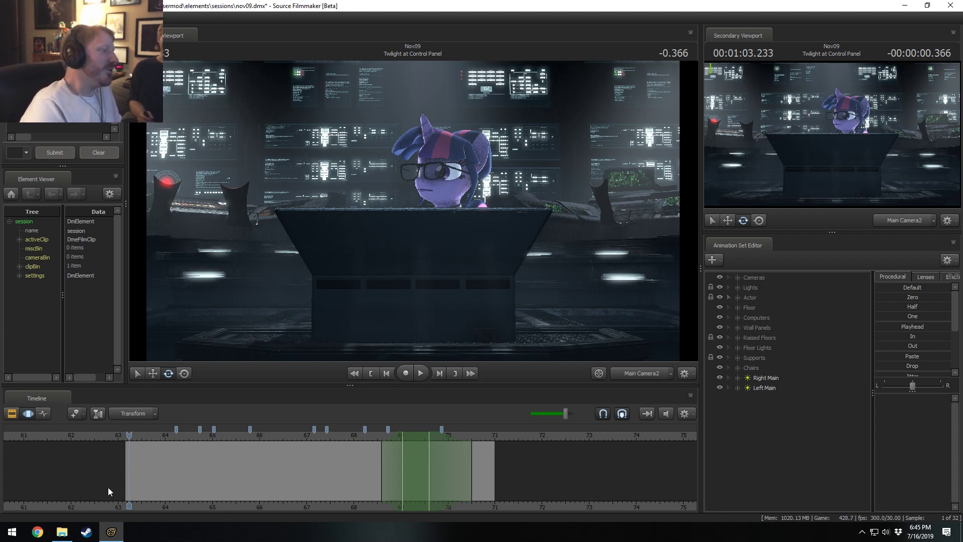
pyautogui.moveTo(127, 436); pyautogui.dragTo(126, 436)
pyautogui.scroll(6, 134, 464)
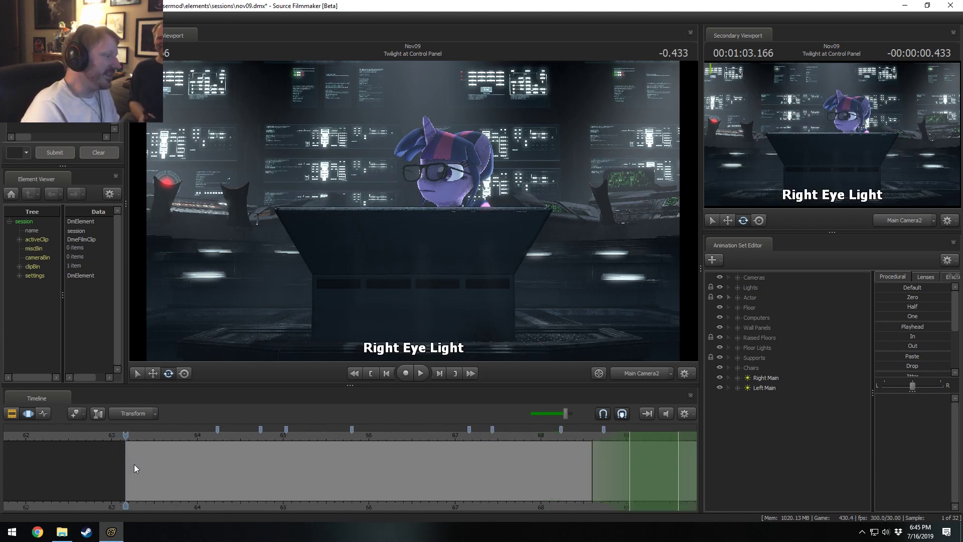
pyautogui.scroll(-5, 158, 464)
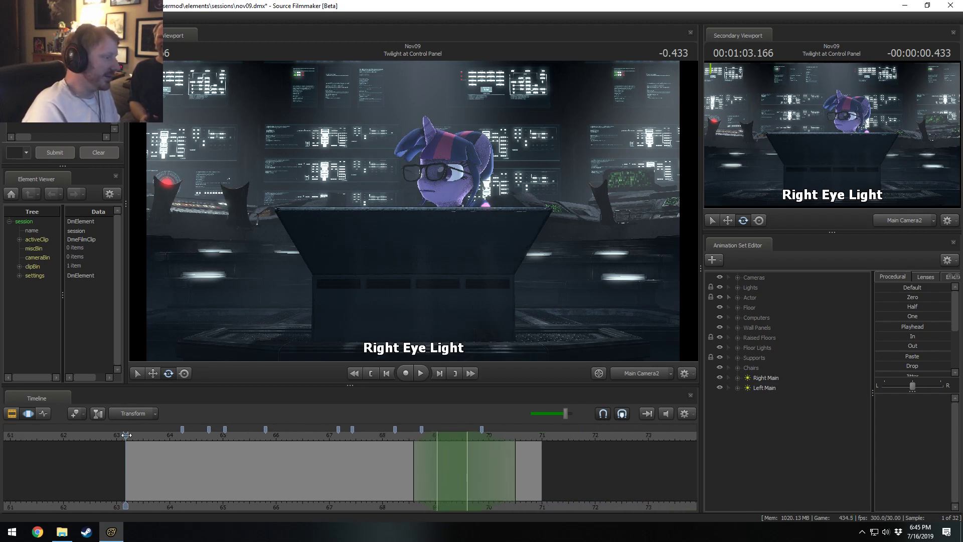
pyautogui.moveTo(126, 434); pyautogui.dragTo(125, 436)
pyautogui.press('space')
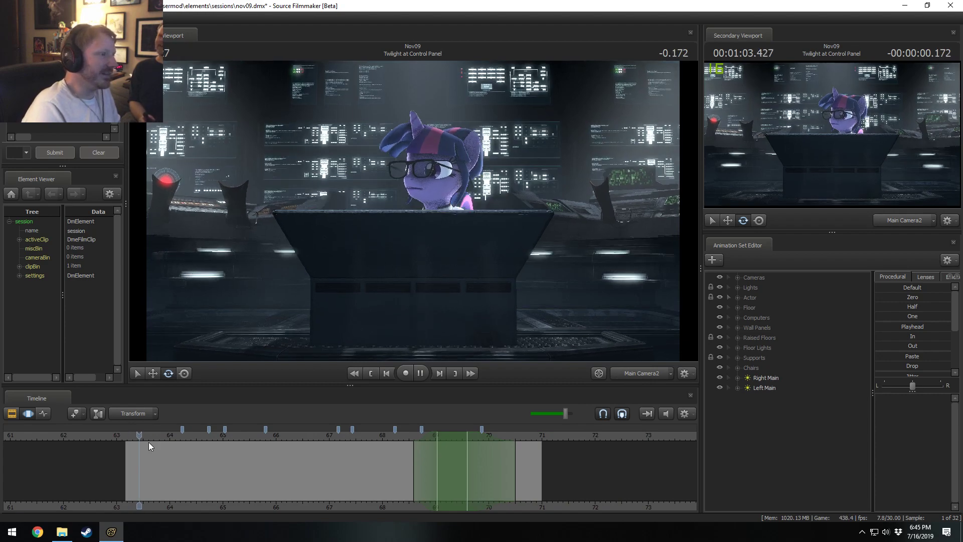
# Move the playhead to 4.033 and step back frame by frame to 3.433 to examine the animation
pyautogui.click(363, 436)
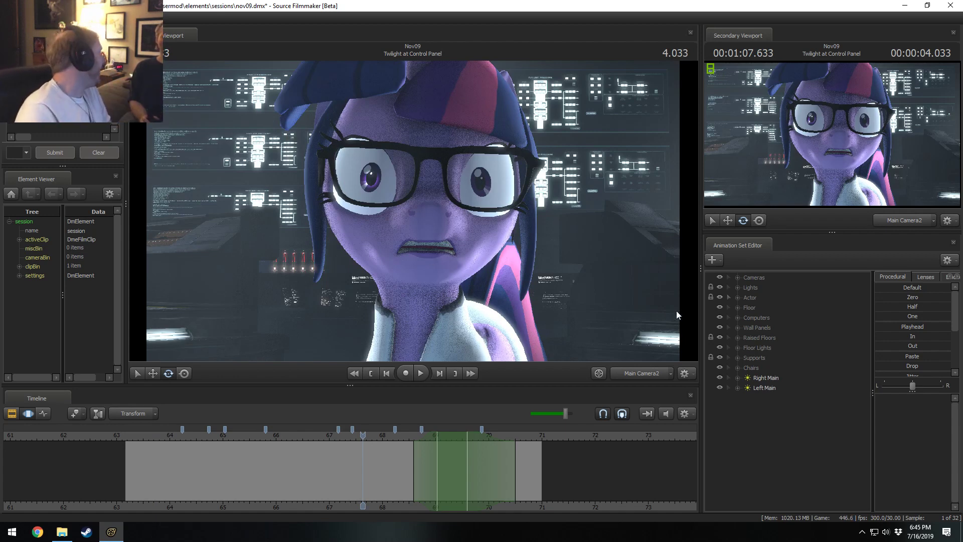
pyautogui.press('Left')
pyautogui.press('Left')
pyautogui.press('Left')
pyautogui.press('Left')
pyautogui.press('Left')
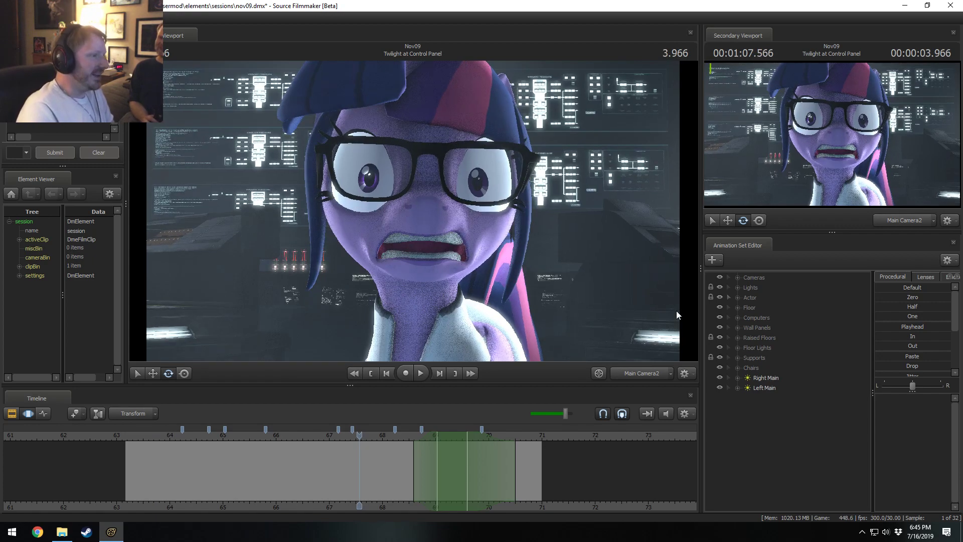
pyautogui.press('Left')
pyautogui.press('Left')
pyautogui.press('Left')
pyautogui.press('Left')
pyautogui.press('Left')
pyautogui.press('Left')
pyautogui.press('Left')
pyautogui.press('Left')
pyautogui.press('Left')
pyautogui.press('Left')
pyautogui.press('Left')
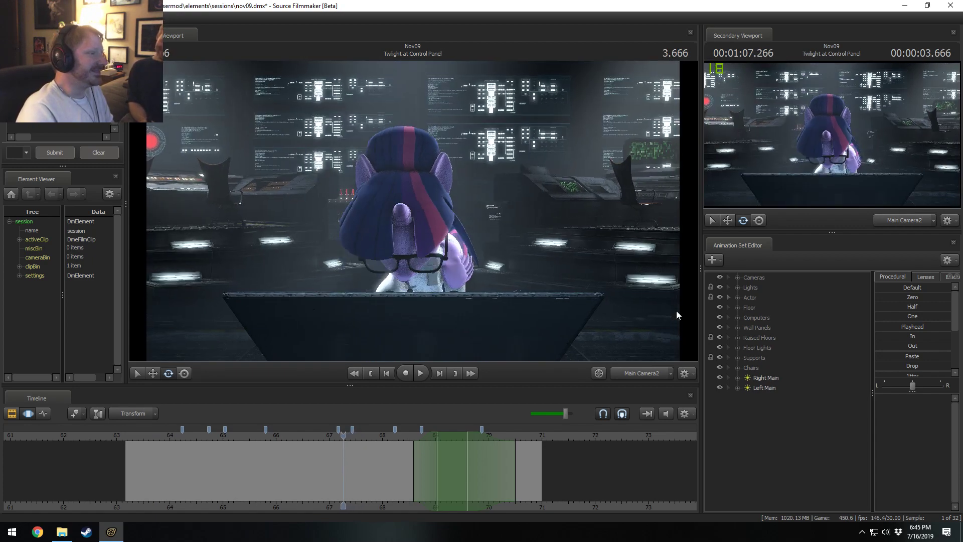
pyautogui.press('Left')
pyautogui.press('Left')
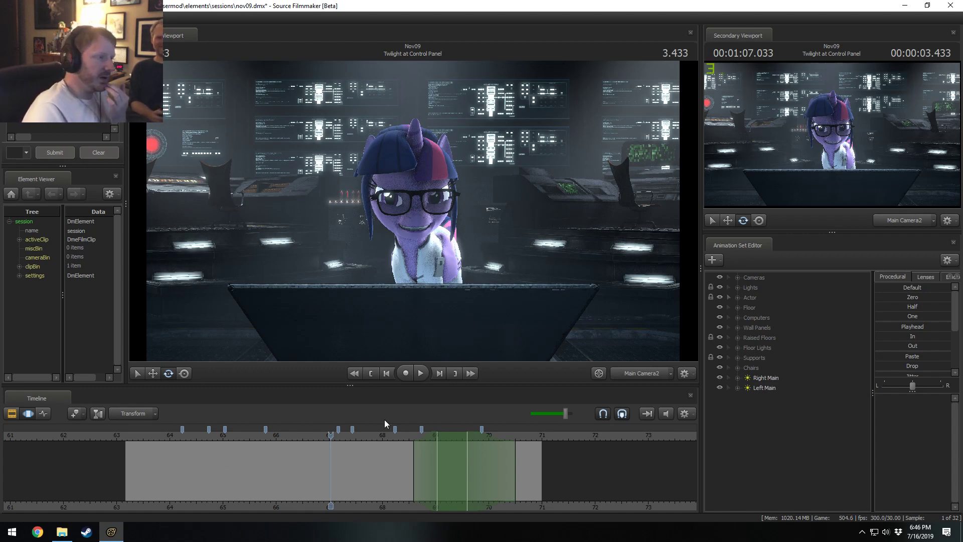
# Examine Twilight's close-up poses by scrubbing between 4.466 and 4.600, and play on from there
pyautogui.click(390, 435)
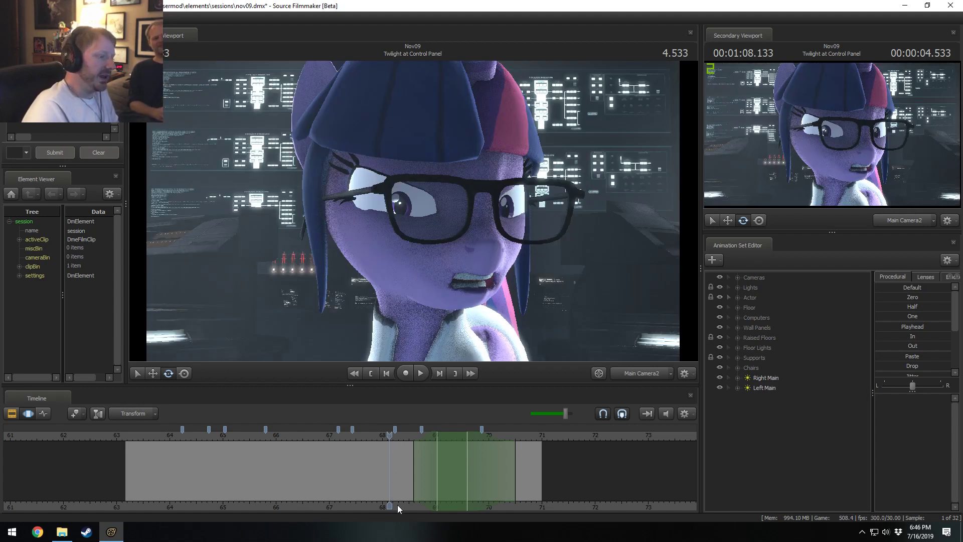
pyautogui.moveTo(397, 505); pyautogui.dragTo(387, 498, button='middle')
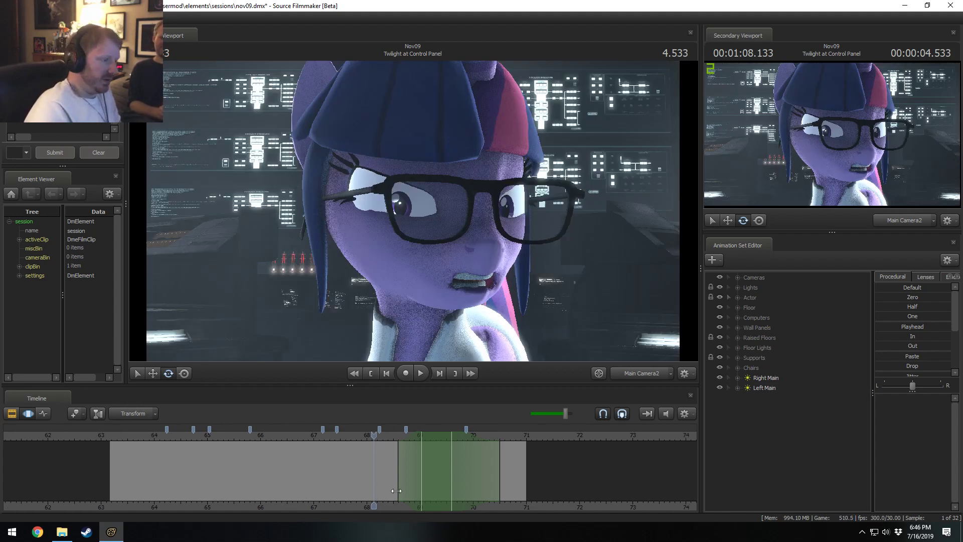
pyautogui.scroll(-7, 398, 484)
pyautogui.scroll(7, 407, 483)
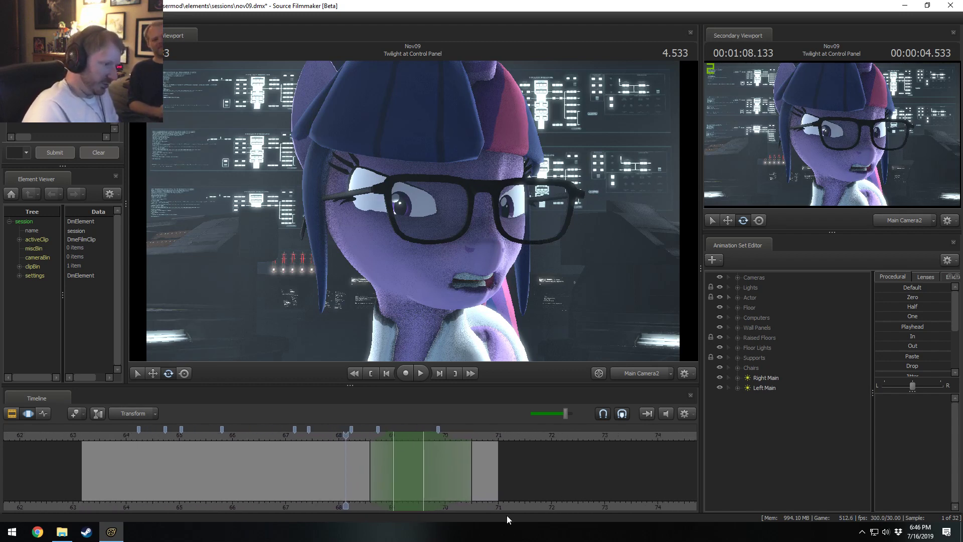
pyautogui.click(319, 436)
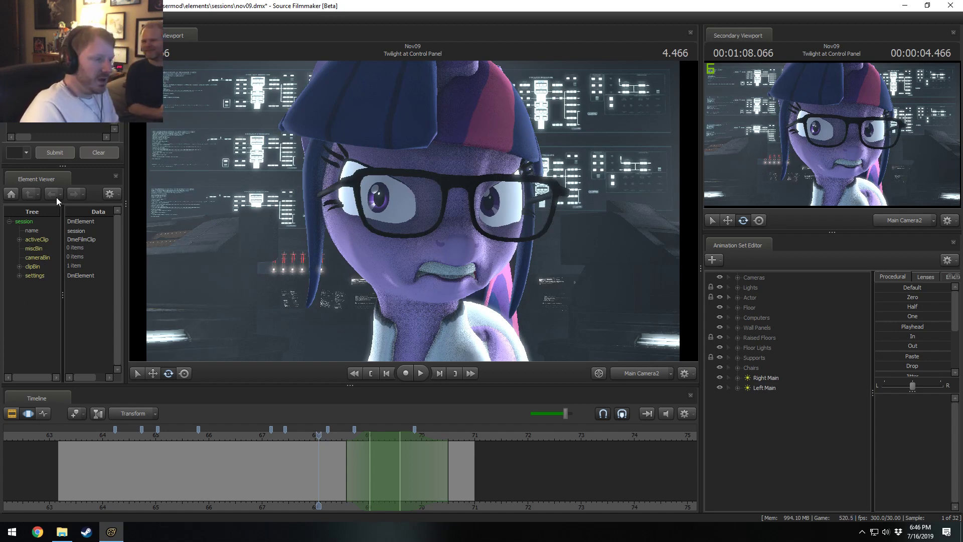
pyautogui.moveTo(320, 434); pyautogui.dragTo(326, 435)
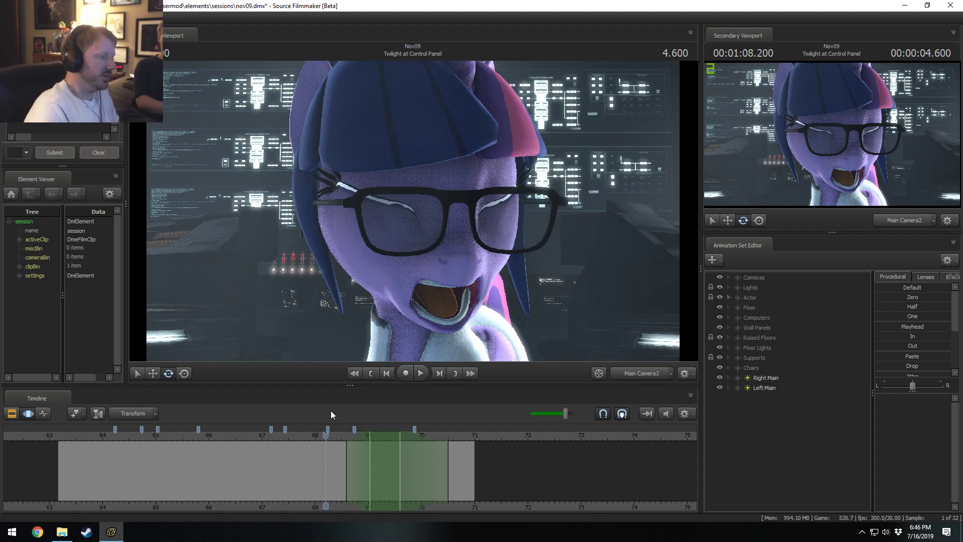
pyautogui.moveTo(327, 435); pyautogui.dragTo(320, 435)
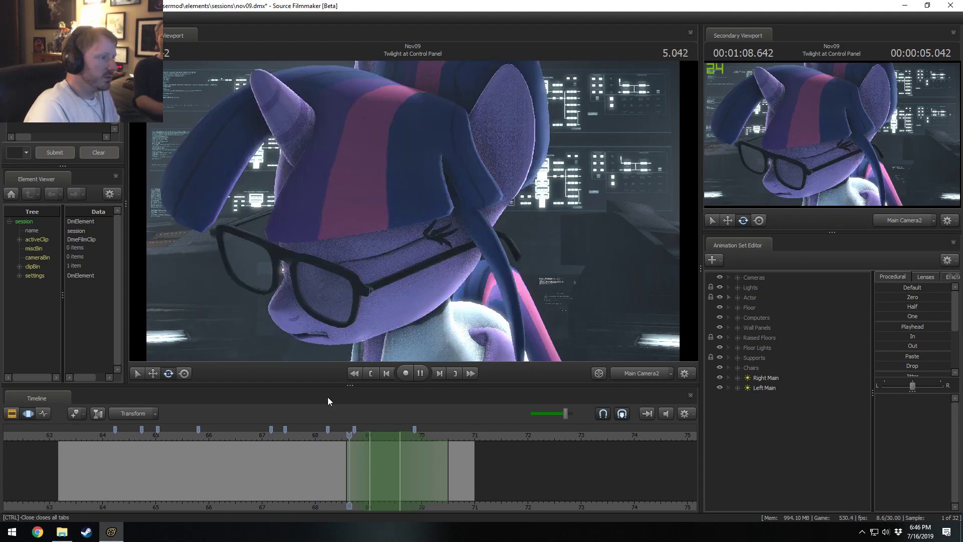
# Stop playback, return to the Clip Editor and scrub to 0.133 in the Twilight at Control Panel shot
pyautogui.press('space')
pyautogui.press('F2')
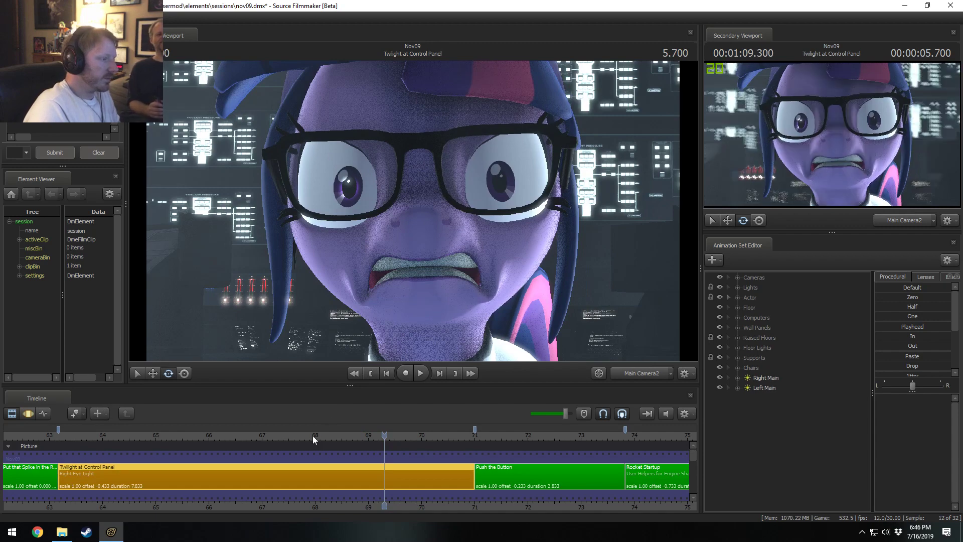
pyautogui.click(251, 435)
pyautogui.moveTo(65, 437); pyautogui.dragTo(88, 445)
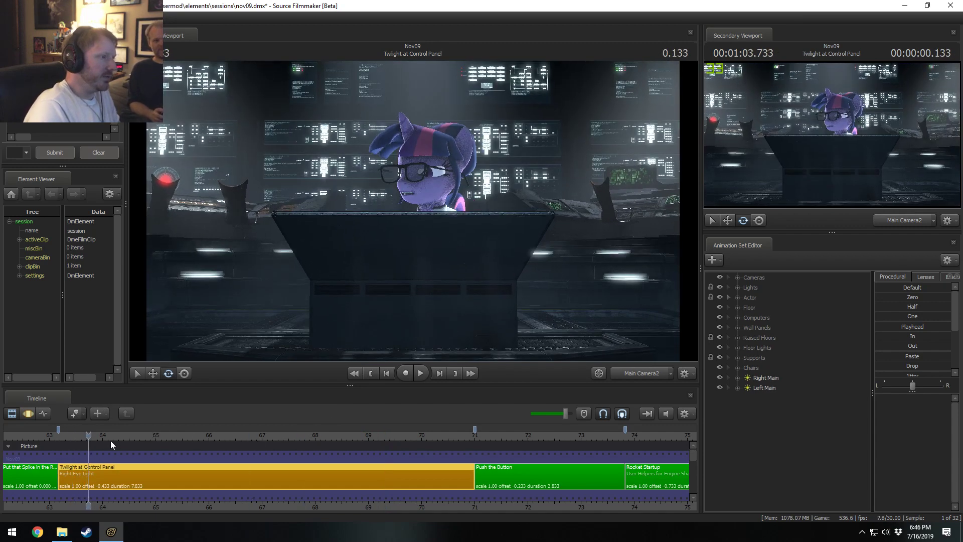
# Move the Right Main and Left Main lights into the Lights group and expand the group
pyautogui.click(757, 387)
pyautogui.keyDown('ctrl'); pyautogui.click(762, 378); pyautogui.keyUp('ctrl')
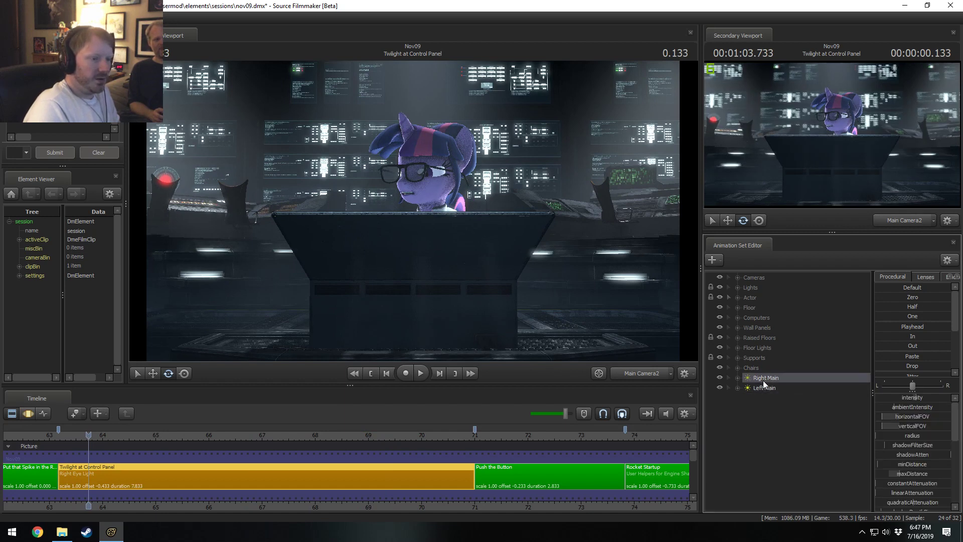
pyautogui.moveTo(759, 387); pyautogui.dragTo(753, 300)
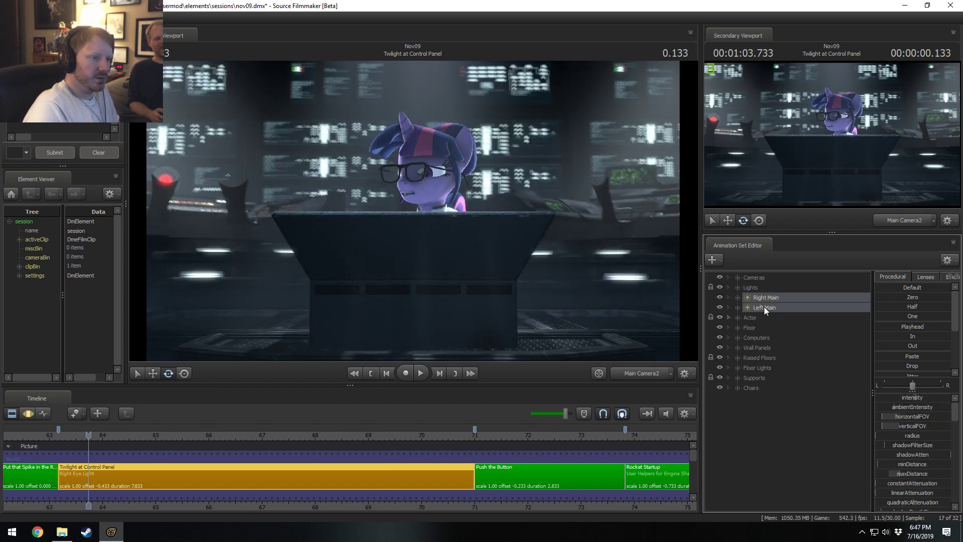
pyautogui.click(738, 287)
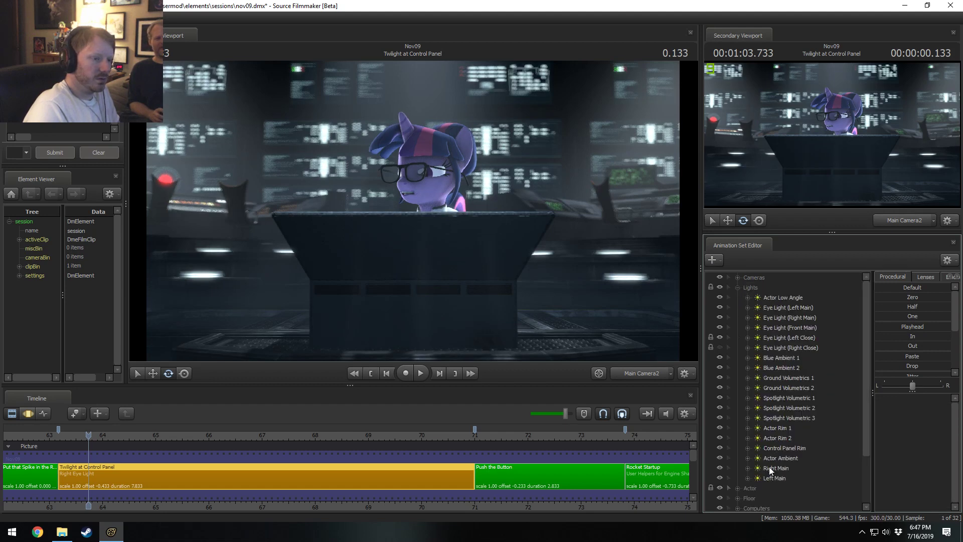
# Switch to the Motion Editor and scrub to -0.300 near the start of the shot
pyautogui.press('F3')
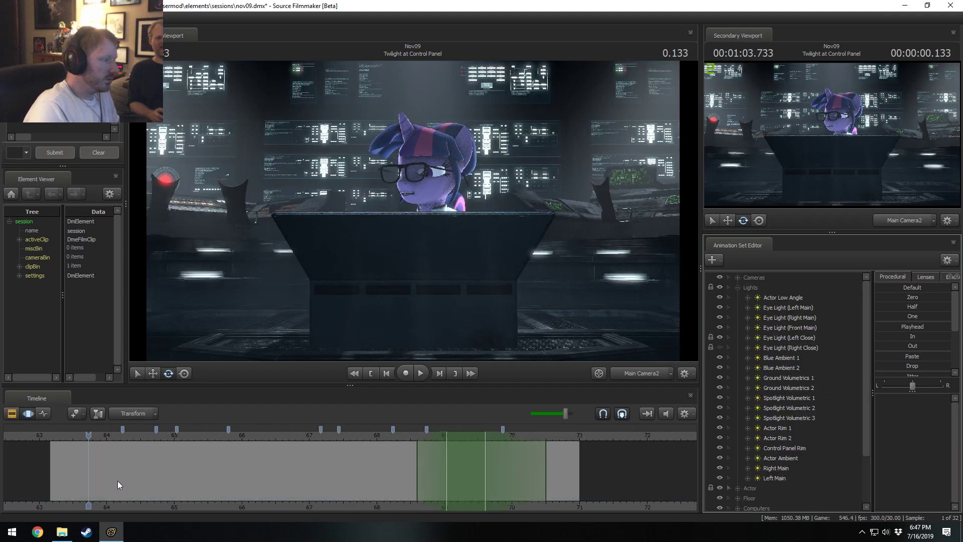
pyautogui.moveTo(76, 506); pyautogui.dragTo(298, 494, button='middle')
pyautogui.scroll(2, 281, 469)
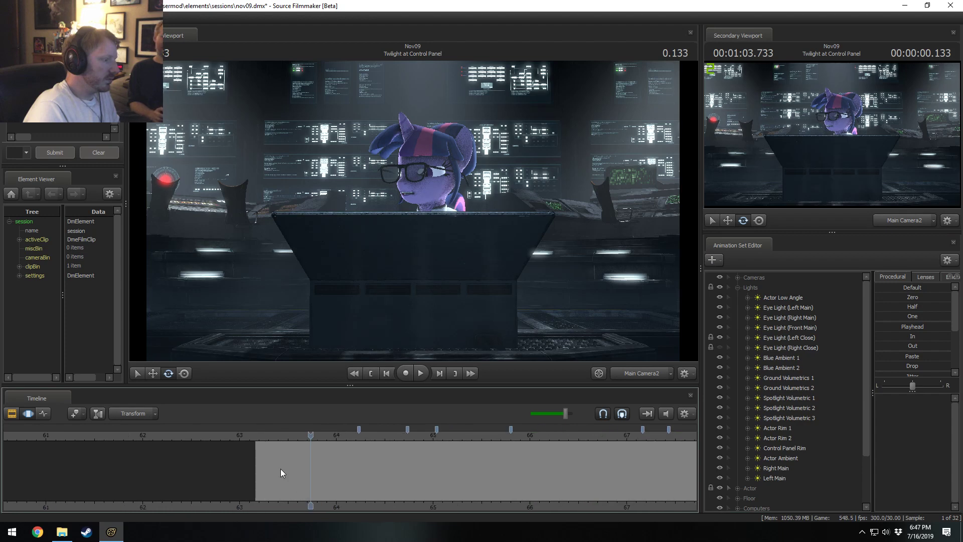
pyautogui.click(269, 435)
pyautogui.scroll(5, 284, 497)
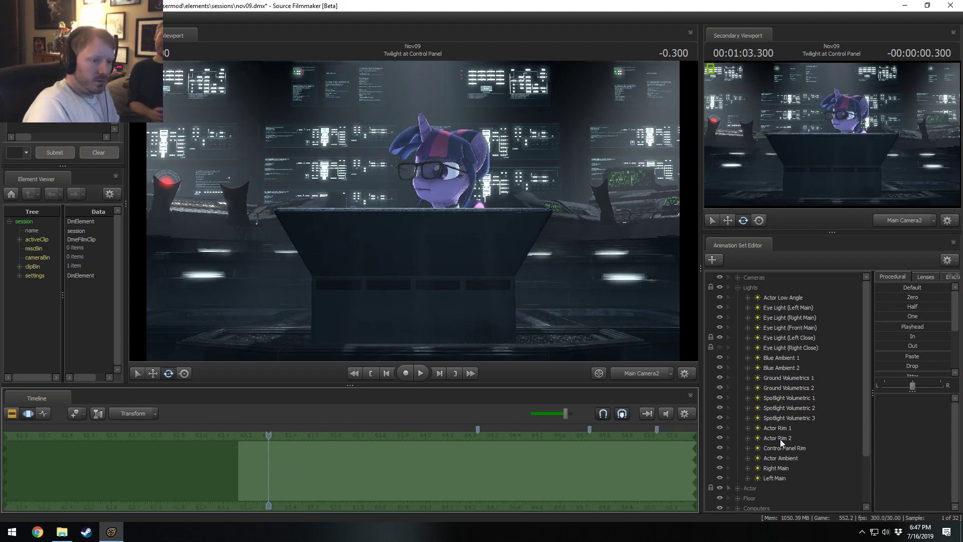
# Unhide the Eye Light (Right Close) light and look through the eye light in the primary viewport
pyautogui.click(792, 348)
pyautogui.click(720, 348)
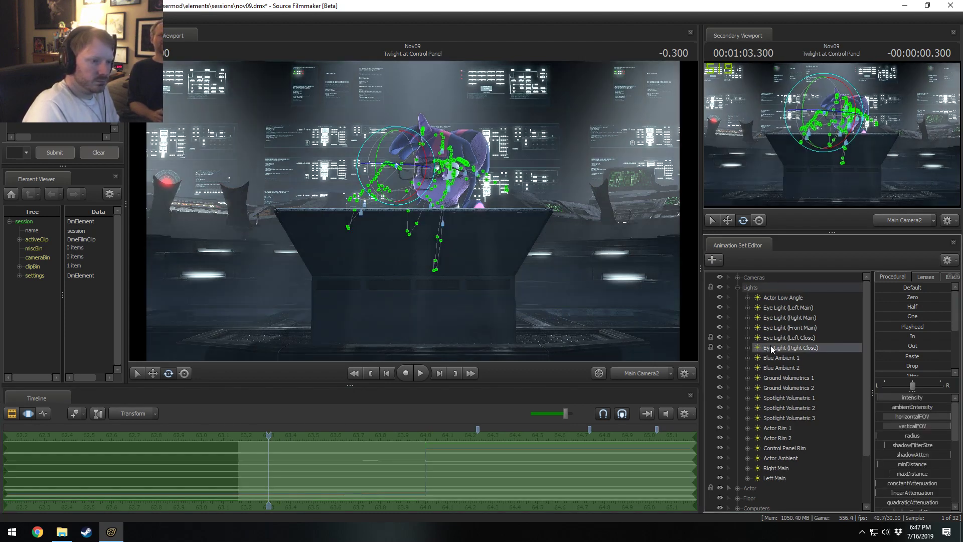
pyautogui.click(852, 381)
pyautogui.doubleClick(782, 350)
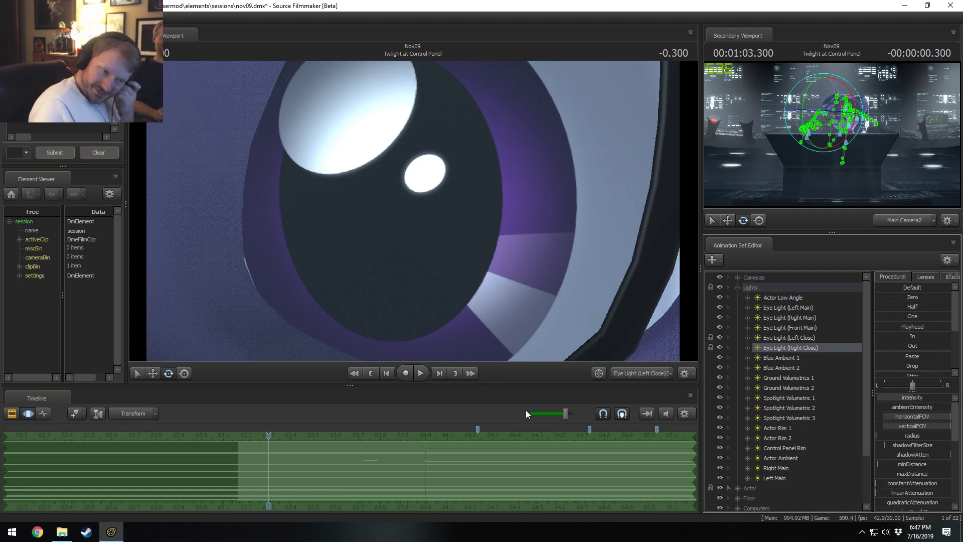
# Scrub from -0.333 to 0.766 while looking through the eye light to check how it follows the eye
pyautogui.click(264, 484)
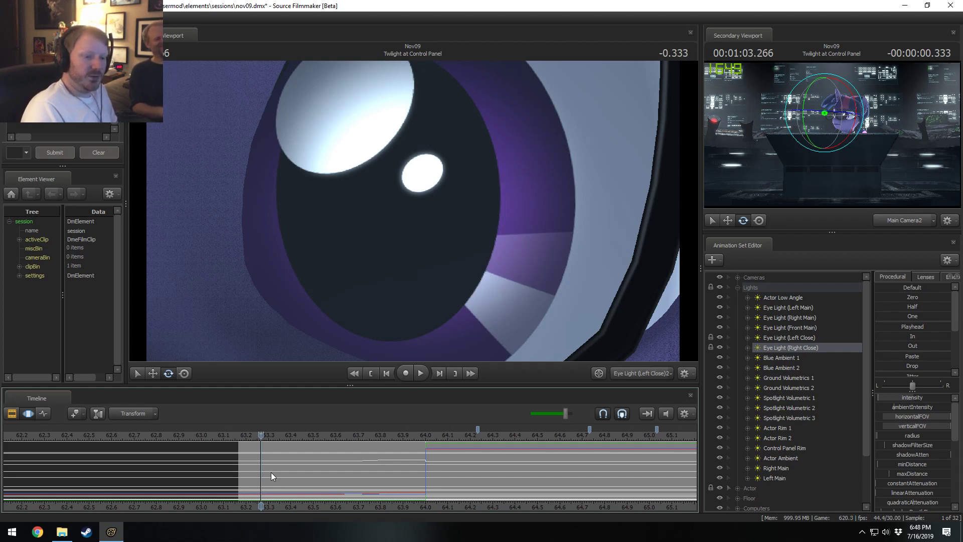
pyautogui.scroll(1, 255, 476)
pyautogui.moveTo(249, 475); pyautogui.dragTo(414, 467)
pyautogui.keyDown('shift'); pyautogui.click(425, 466); pyautogui.keyUp('shift')
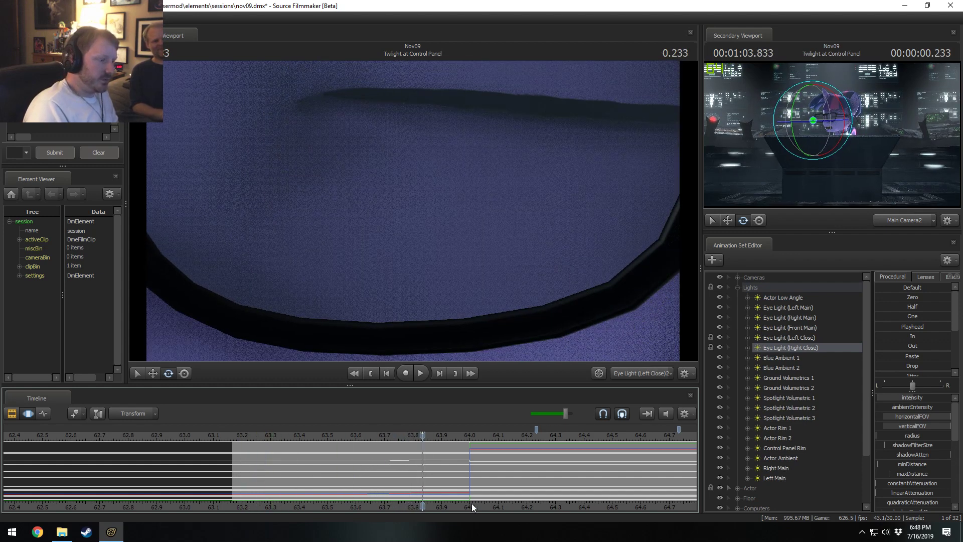
pyautogui.moveTo(479, 508); pyautogui.dragTo(148, 482, button='middle')
pyautogui.moveTo(144, 468); pyautogui.dragTo(216, 468)
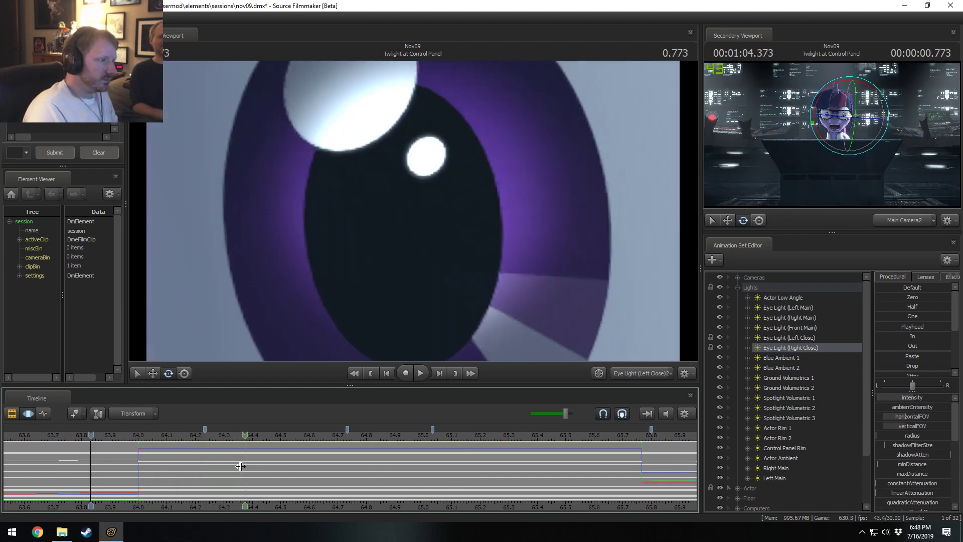
pyautogui.keyDown('shift'); pyautogui.click(243, 467); pyautogui.keyUp('shift')
# Mute the timeline sound and select the time range from 64.0 to about 64.3, with the playhead at 0.533
pyautogui.click(666, 413)
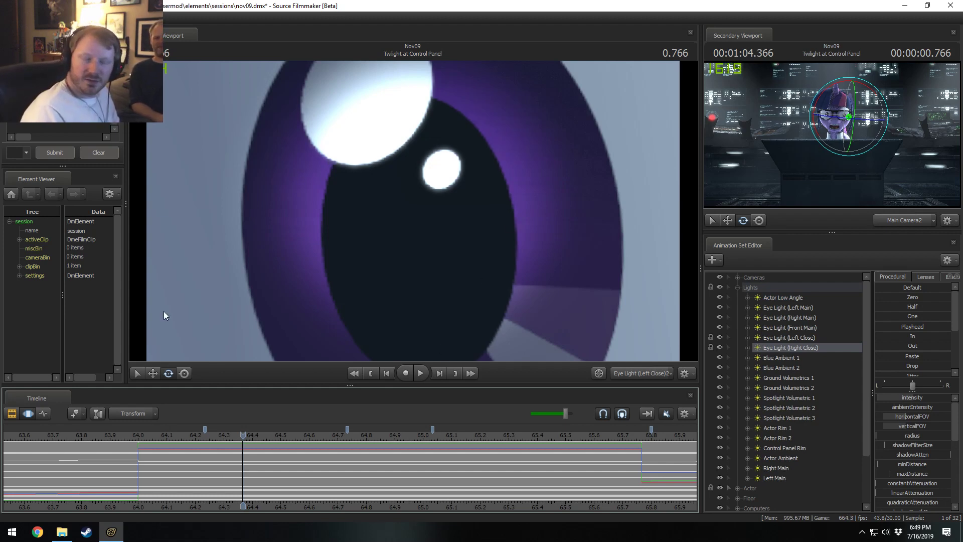
pyautogui.click(140, 437)
pyautogui.moveTo(139, 437); pyautogui.dragTo(176, 465)
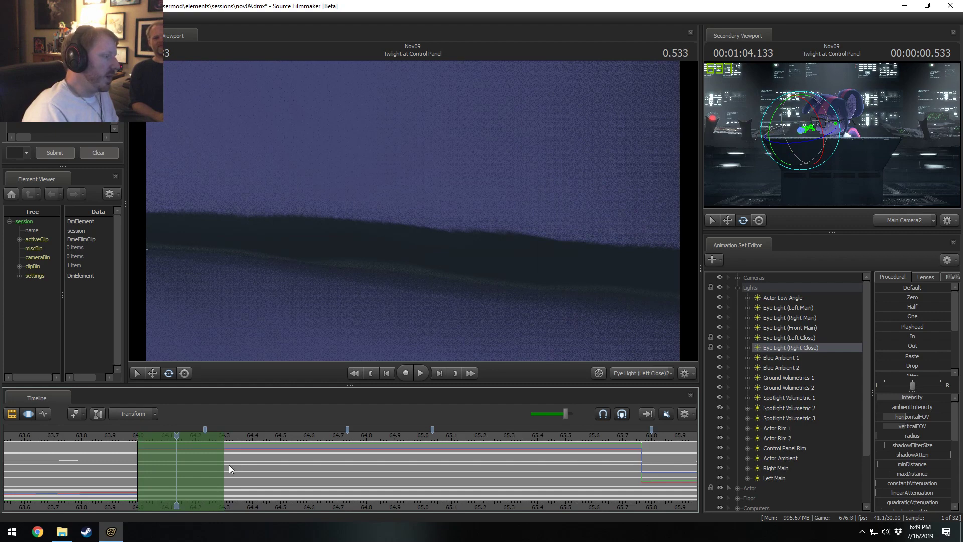
# Switch to File Explorer, open the Videos folder in Pony SFM, and play Remembrance (Bronycon).mp4
pyautogui.click(62, 532)
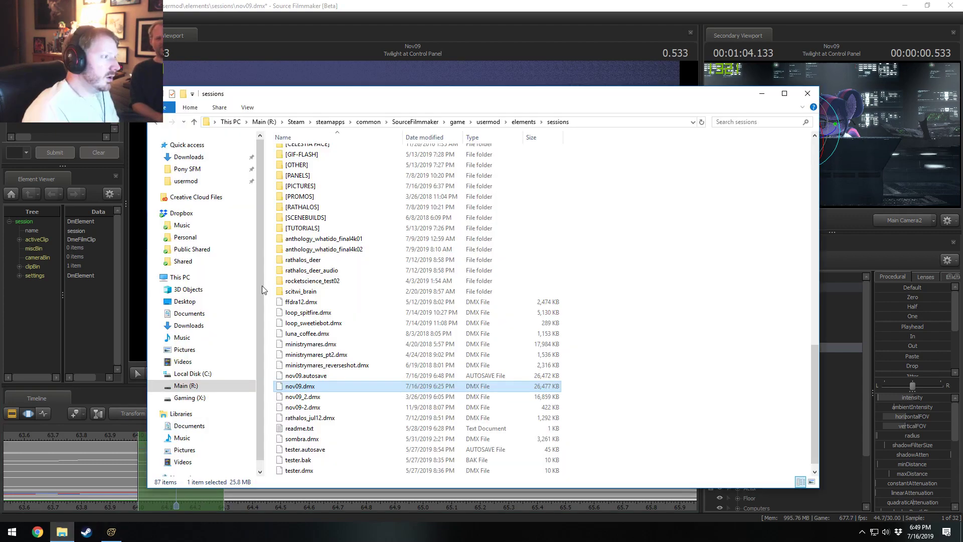
pyautogui.click(190, 180)
pyautogui.click(189, 168)
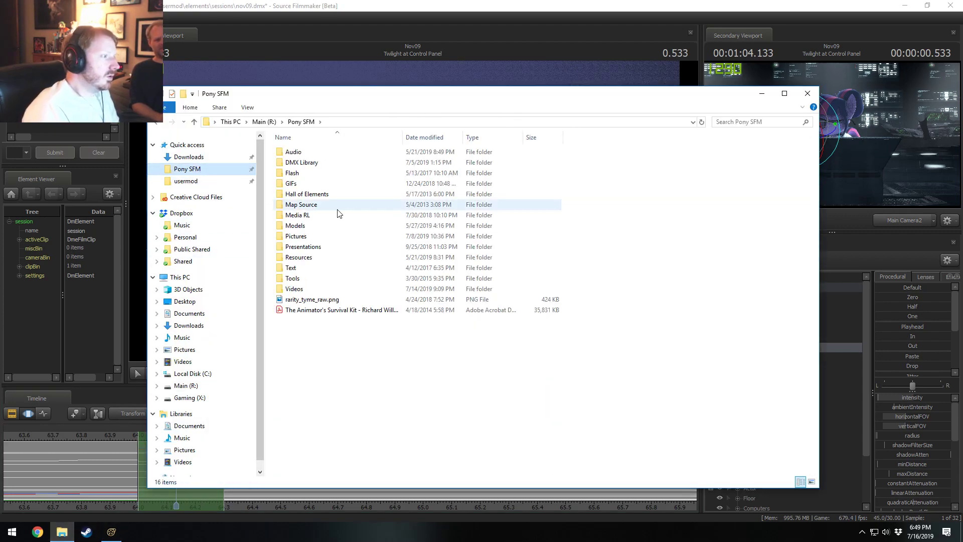
pyautogui.doubleClick(296, 288)
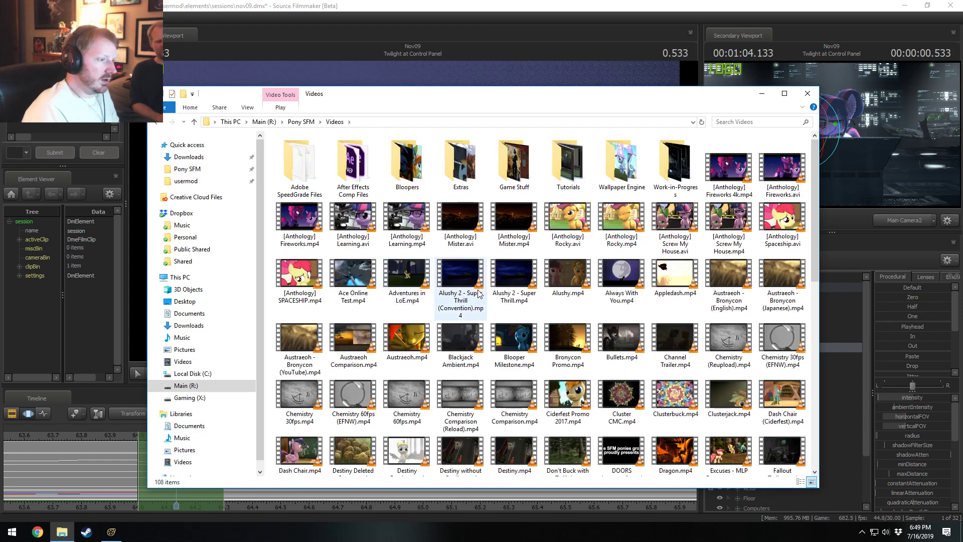
pyautogui.scroll(-3, 593, 283)
pyautogui.scroll(-5, 597, 296)
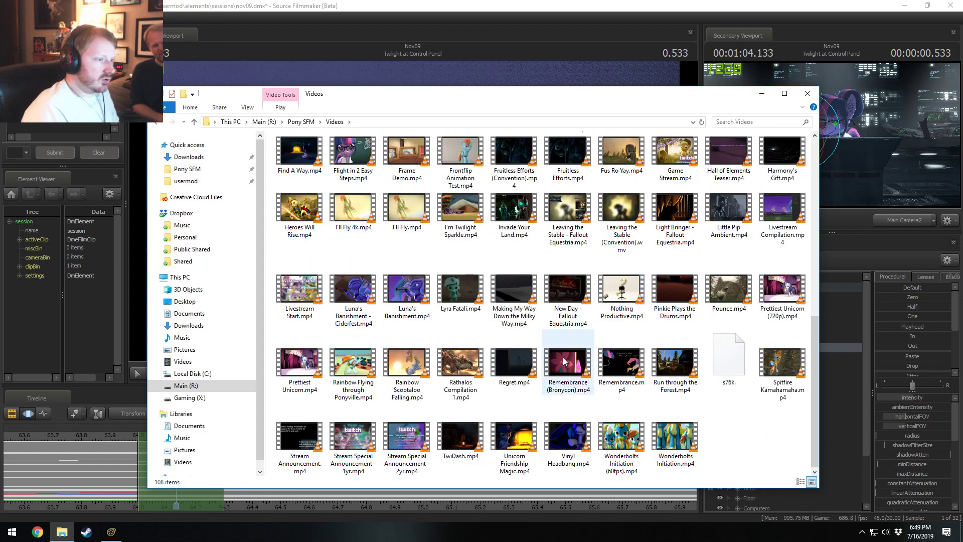
pyautogui.doubleClick(562, 357)
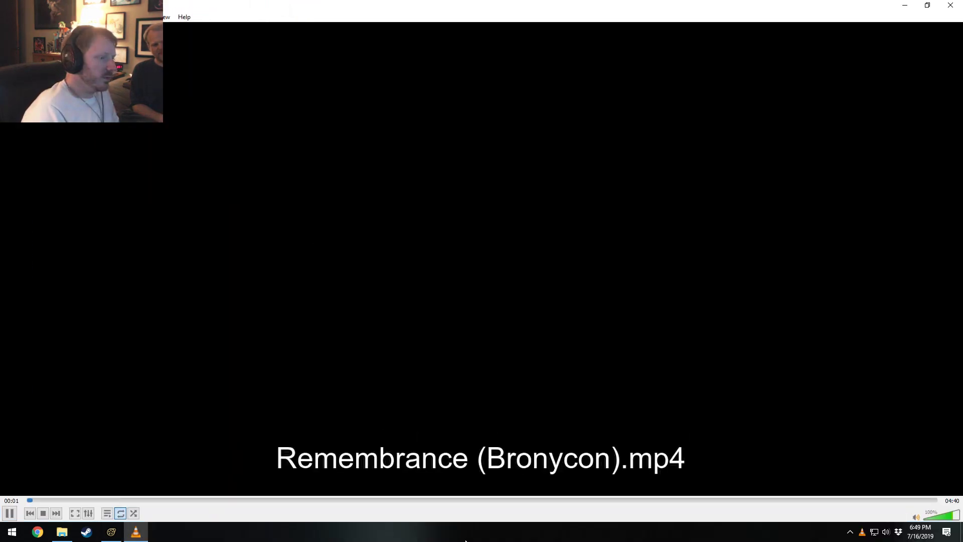
# Skip through the opening of the video and pause on the wide hallway shot at 00:15
pyautogui.click(65, 500)
pyautogui.press('space')
pyautogui.click(49, 500)
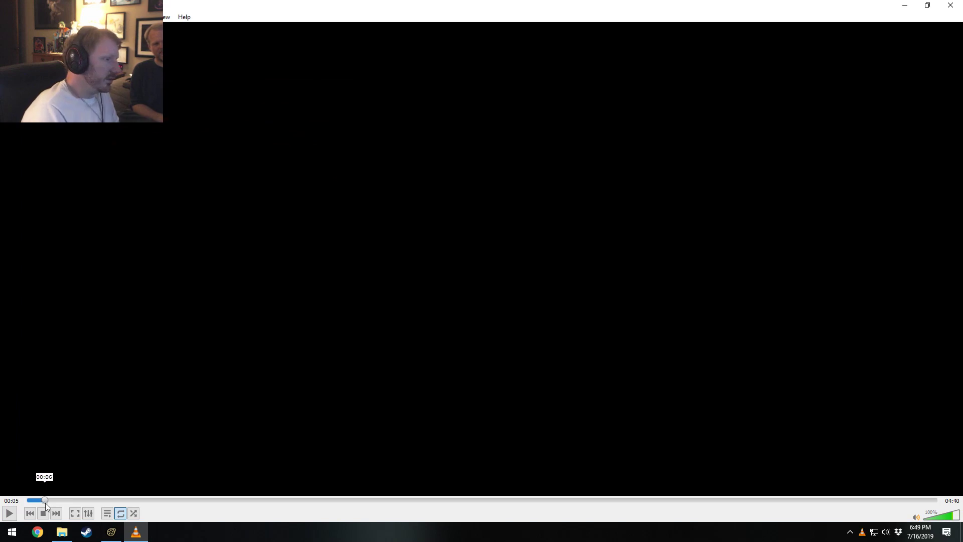
pyautogui.press('space')
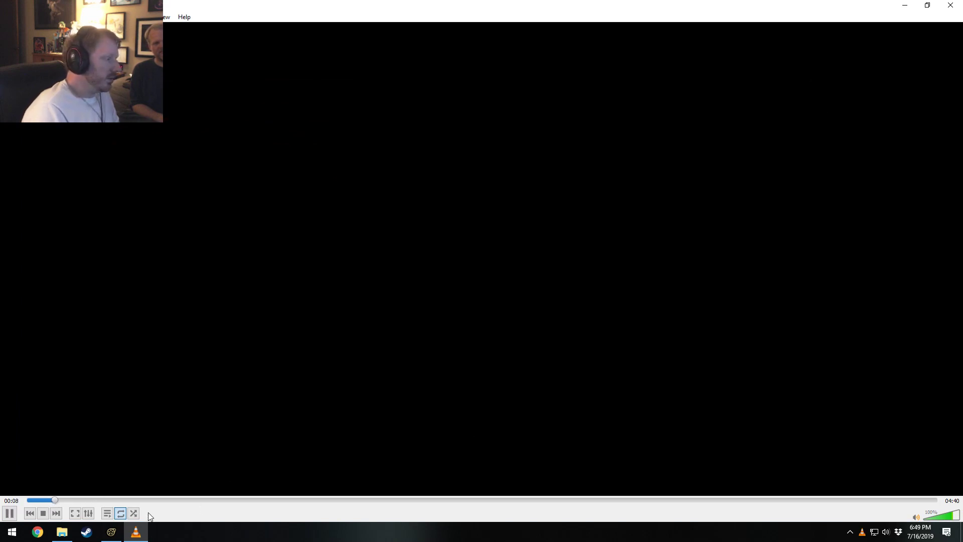
pyautogui.press('space')
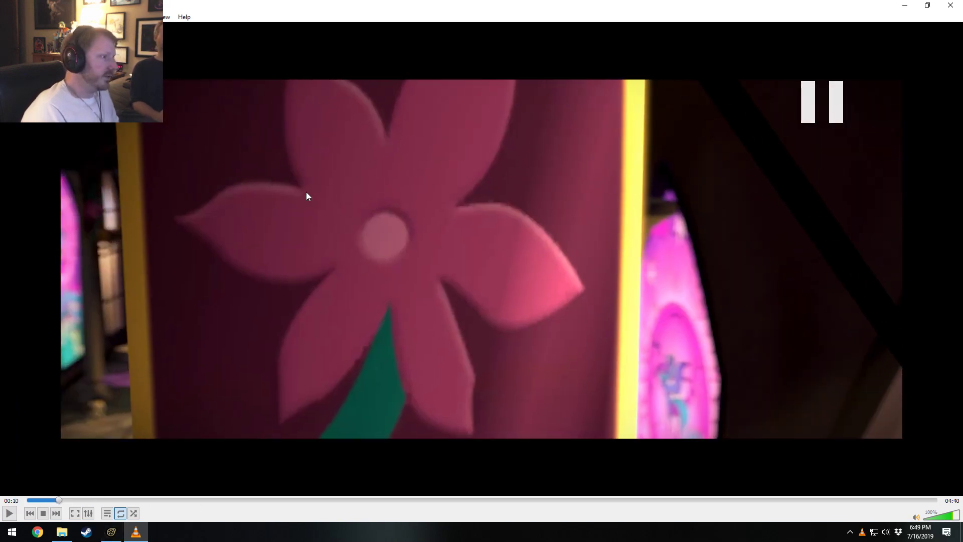
pyautogui.click(74, 500)
pyautogui.press('space')
pyautogui.press('space')
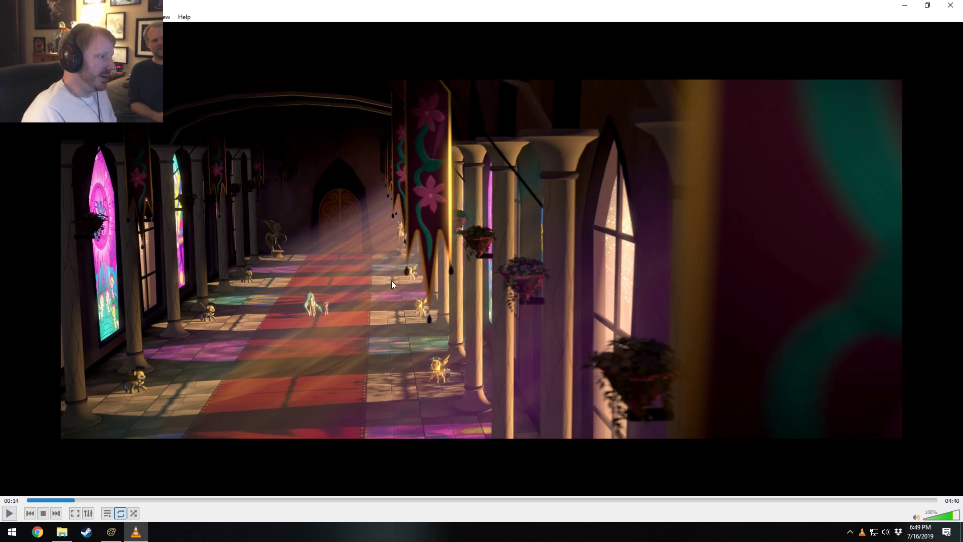
pyautogui.press('space')
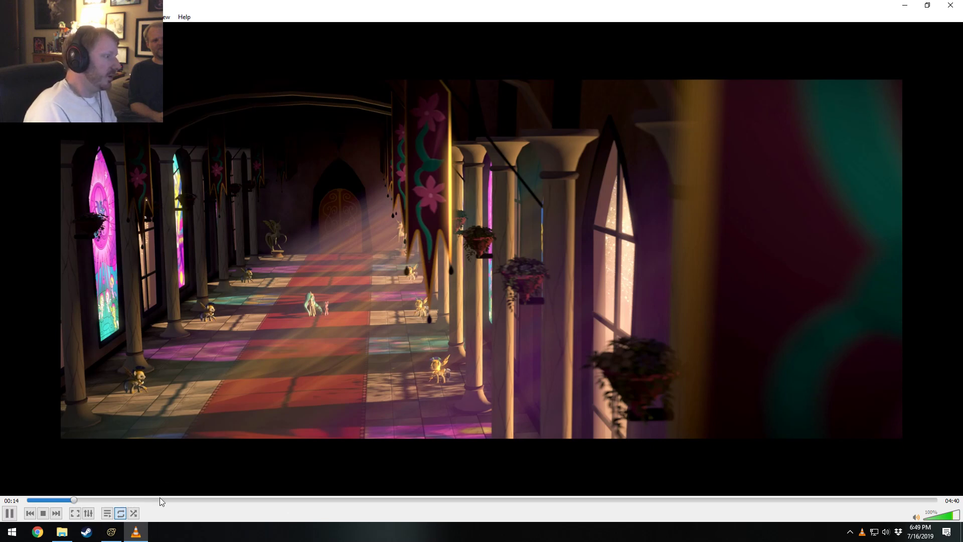
pyautogui.press('space')
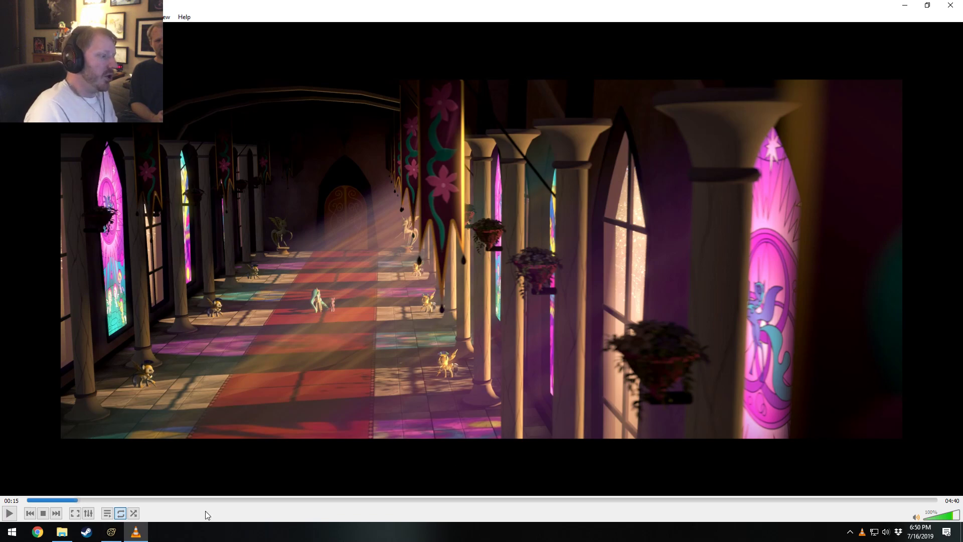
# Scrub the paused video past the hallway close-up at 00:23 to the overhead carpet shot at 01:10
pyautogui.moveTo(81, 501); pyautogui.dragTo(102, 500)
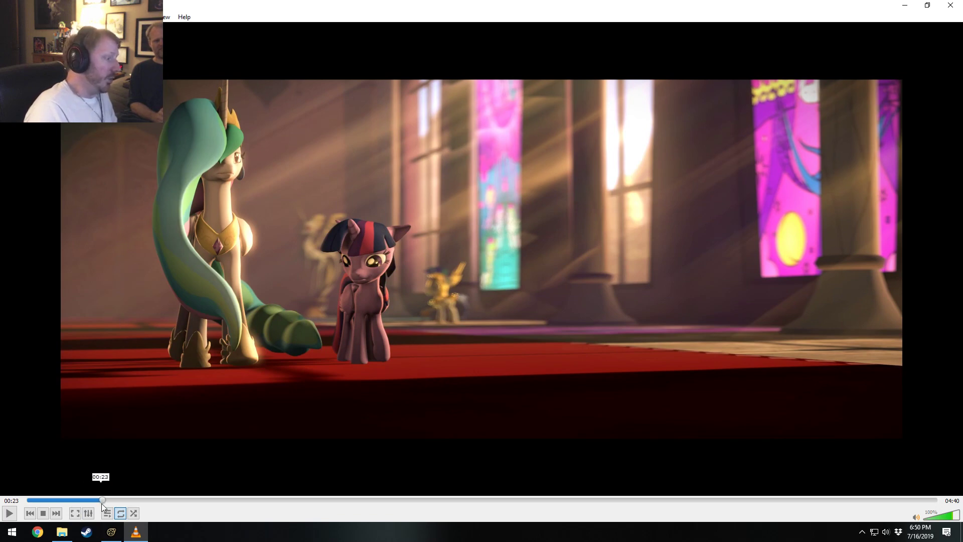
pyautogui.click(106, 500)
pyautogui.moveTo(104, 502); pyautogui.dragTo(255, 499)
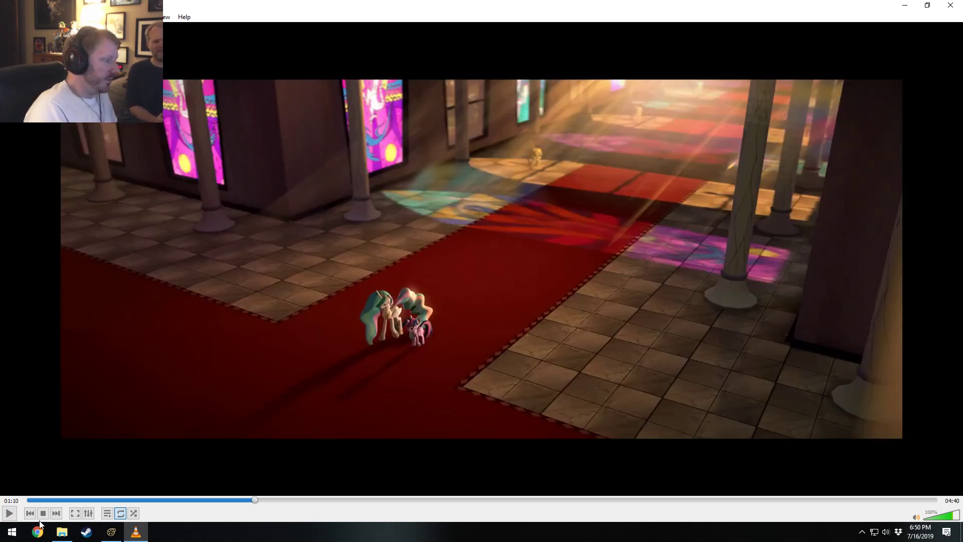
# Return to File Explorer and open the Misc folder inside Pony SFM's Pictures folder
pyautogui.click(60, 532)
pyautogui.scroll(10, 353, 296)
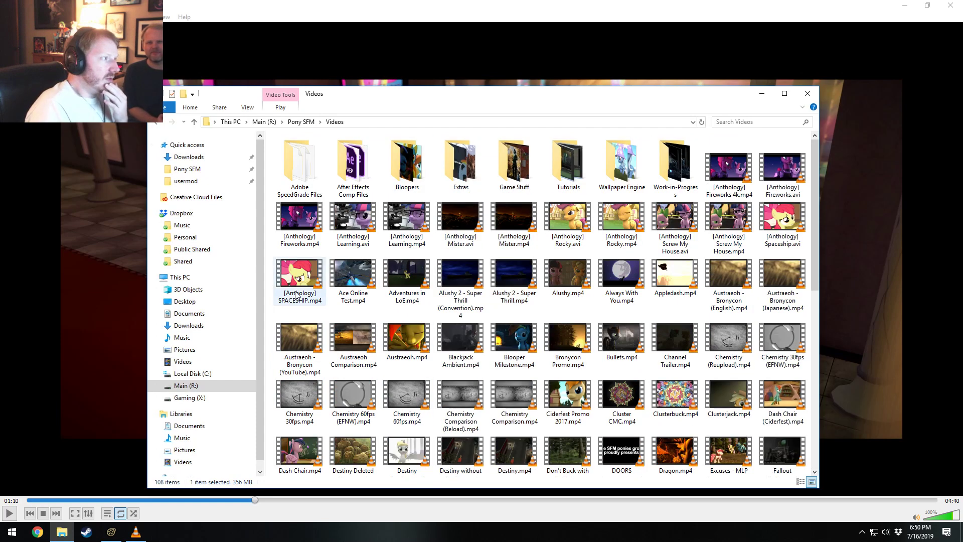
pyautogui.click(195, 169)
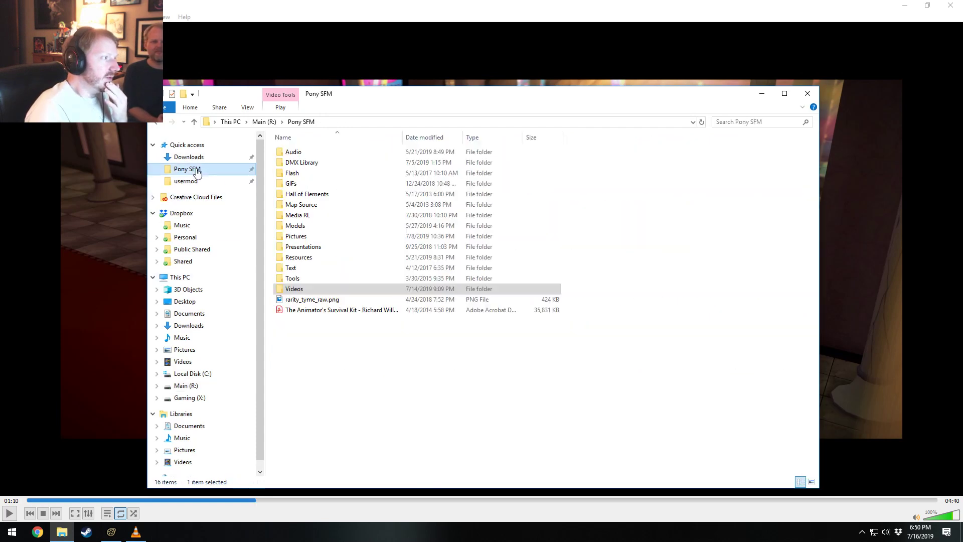
pyautogui.doubleClick(297, 238)
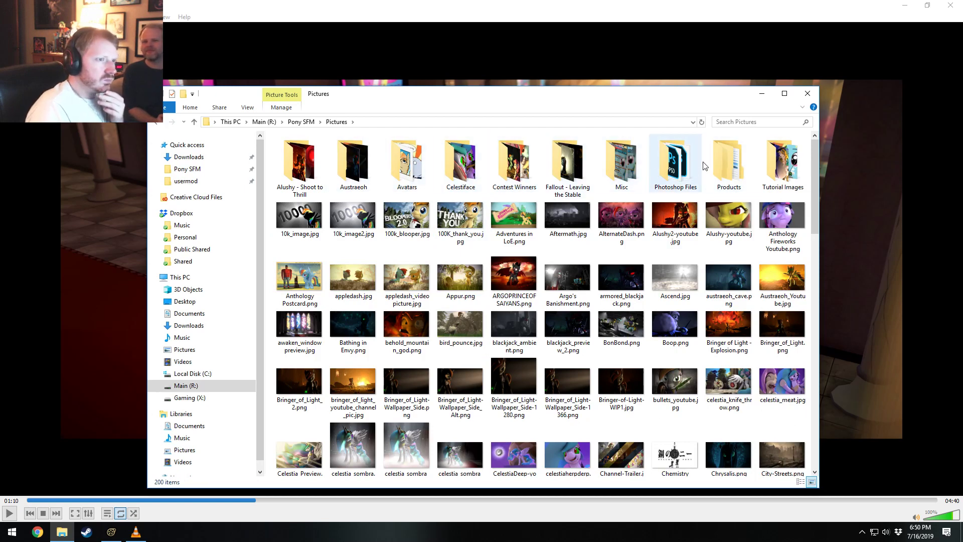
pyautogui.doubleClick(630, 165)
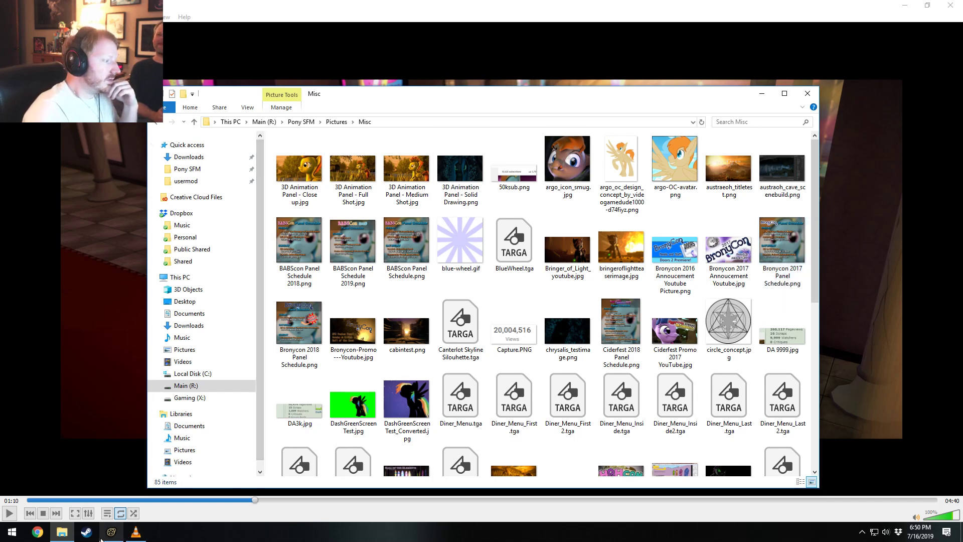
# Go back to the Remembrance video and examine the framed pictures between 02:54 and 02:59
pyautogui.moveTo(103, 537)
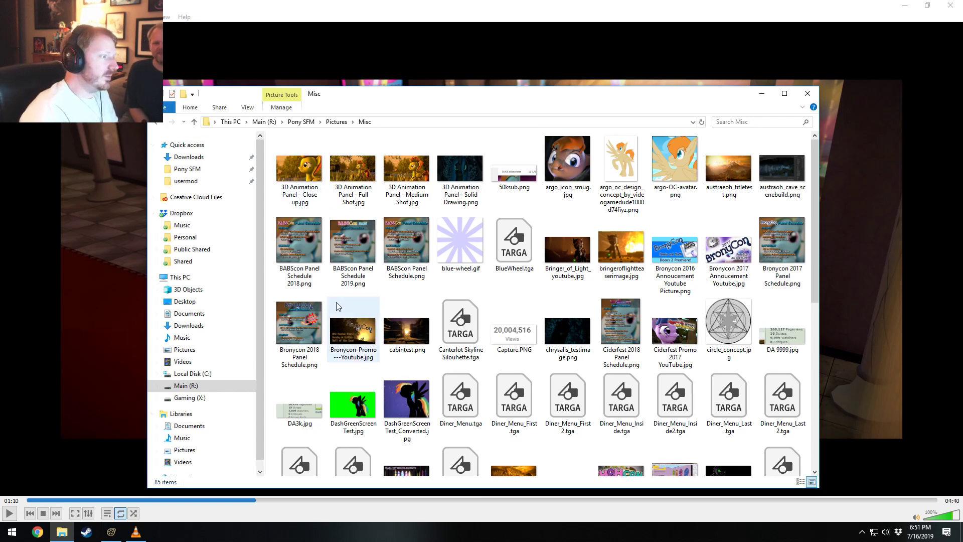
pyautogui.click(416, 4)
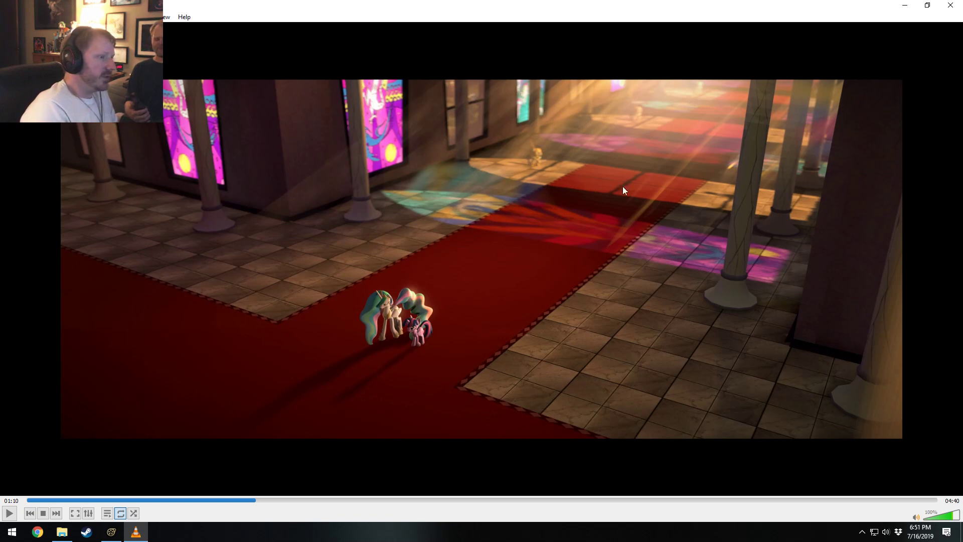
pyautogui.moveTo(587, 498)
pyautogui.mouseDown()
pyautogui.moveTo(731, 498)
pyautogui.moveTo(566, 503)
pyautogui.moveTo(598, 508)
pyautogui.mouseUp()
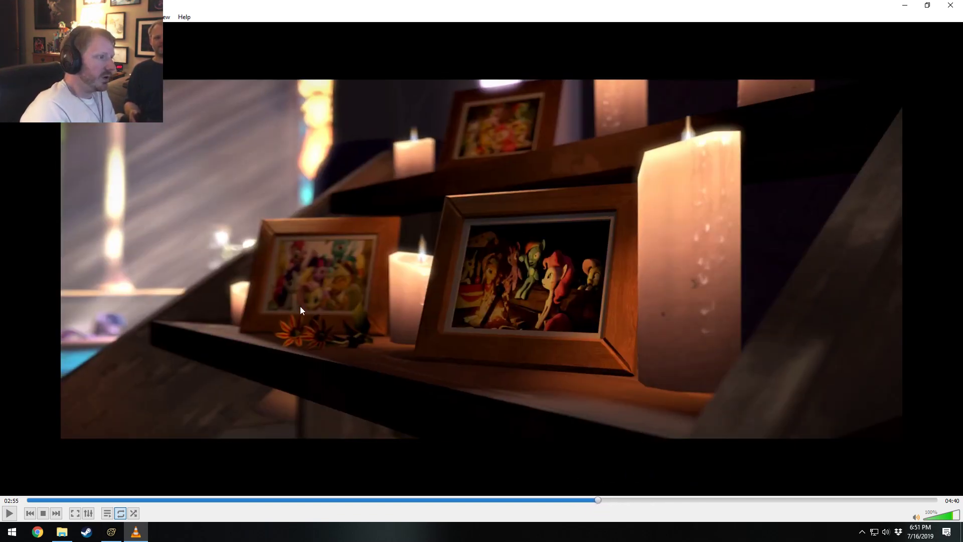
pyautogui.click(609, 499)
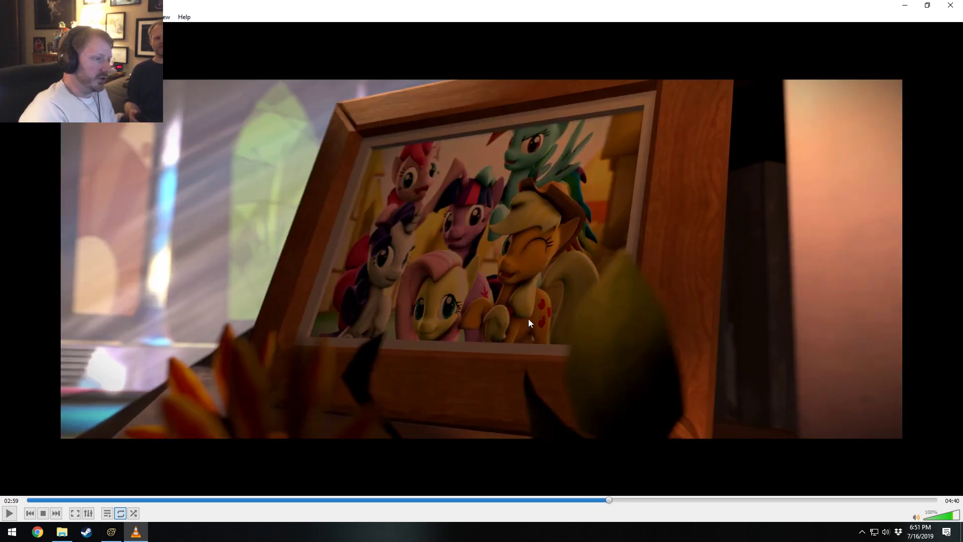
pyautogui.click(597, 501)
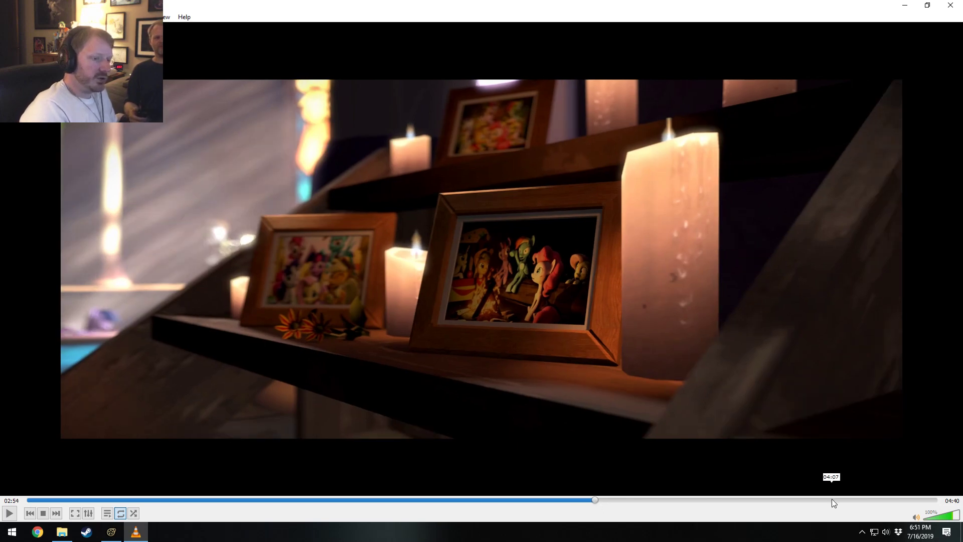
# Scrub through the ending shots at 04:16 and 04:06, then close the video player
pyautogui.moveTo(831, 500); pyautogui.dragTo(862, 496)
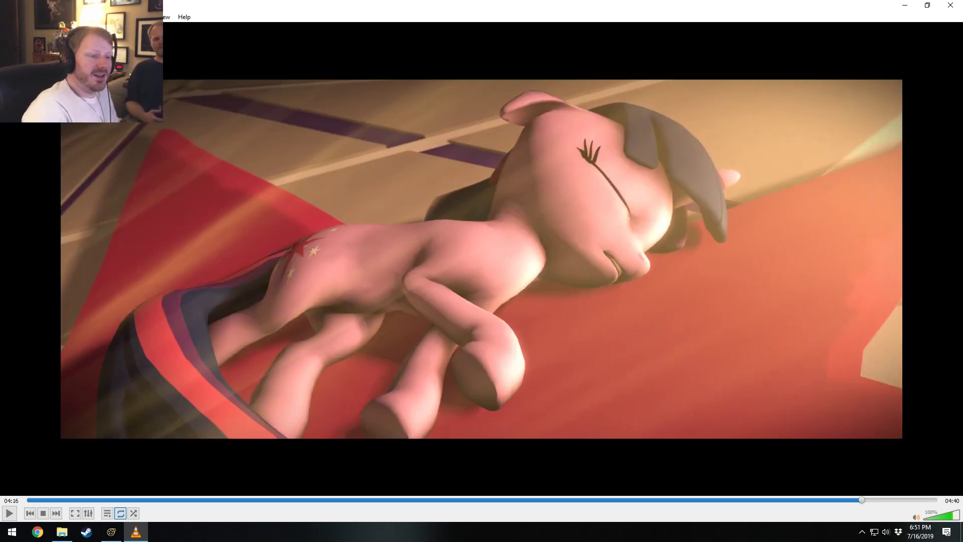
pyautogui.click(858, 498)
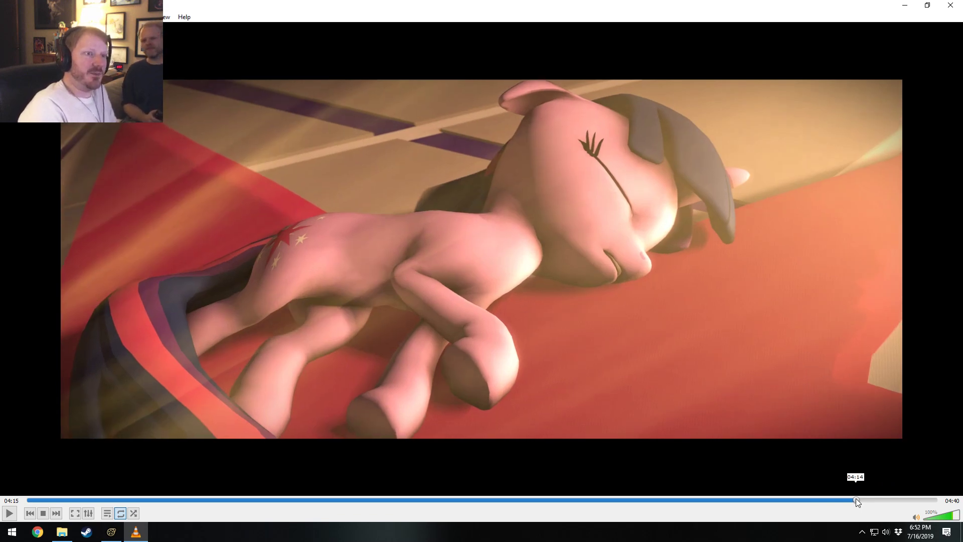
pyautogui.moveTo(856, 498); pyautogui.dragTo(829, 496)
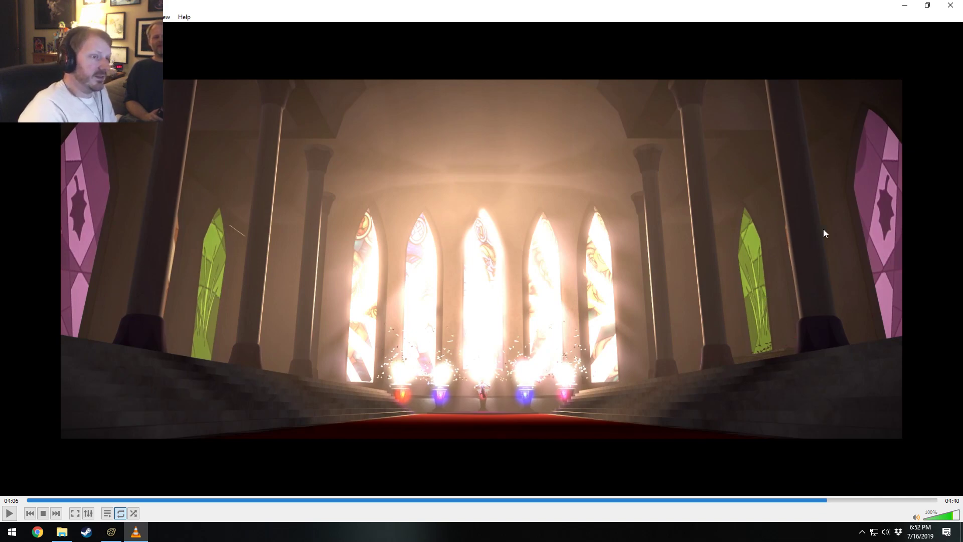
pyautogui.click(950, 5)
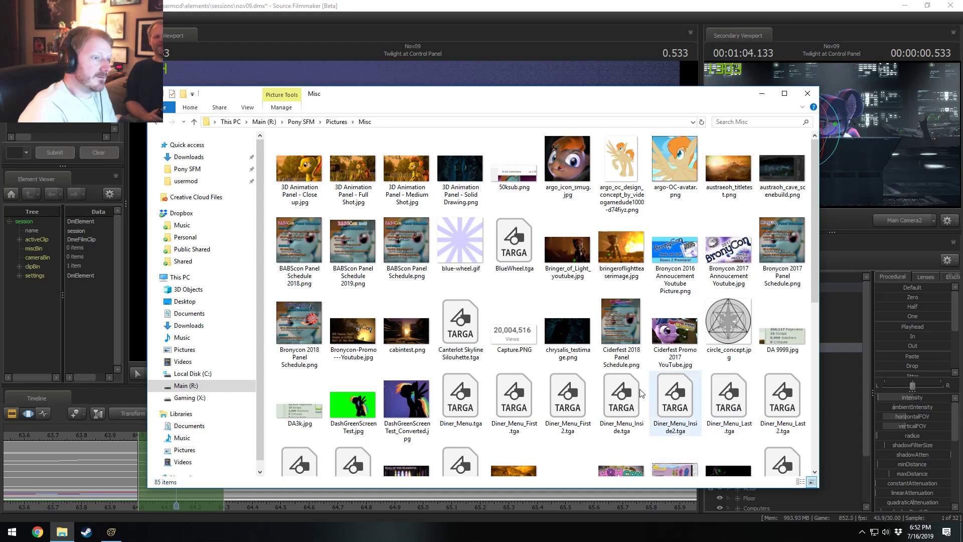
# Look through the Misc folder's images and select Element Hall Preview Pic.png
pyautogui.scroll(-3, 630, 365)
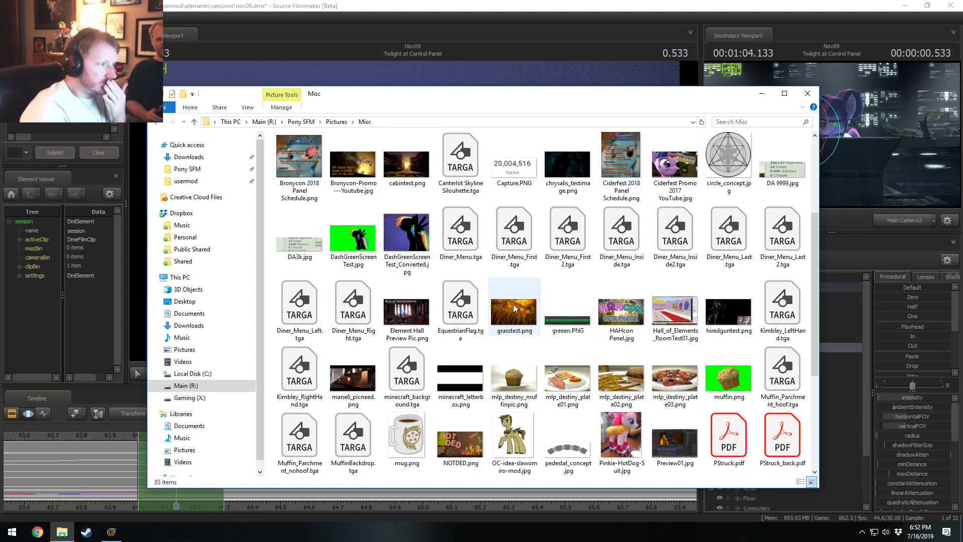
pyautogui.click(414, 314)
pyautogui.scroll(-3, 414, 313)
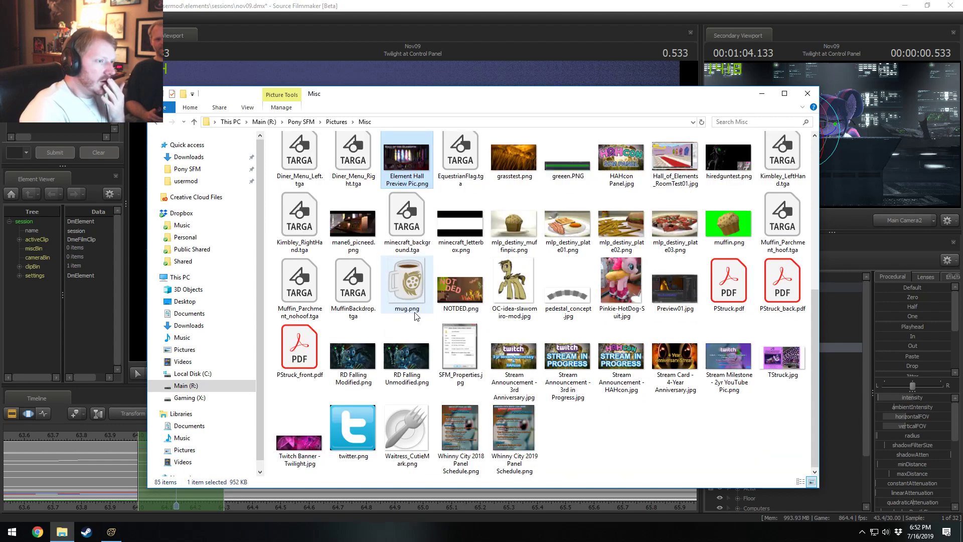
pyautogui.scroll(5, 415, 315)
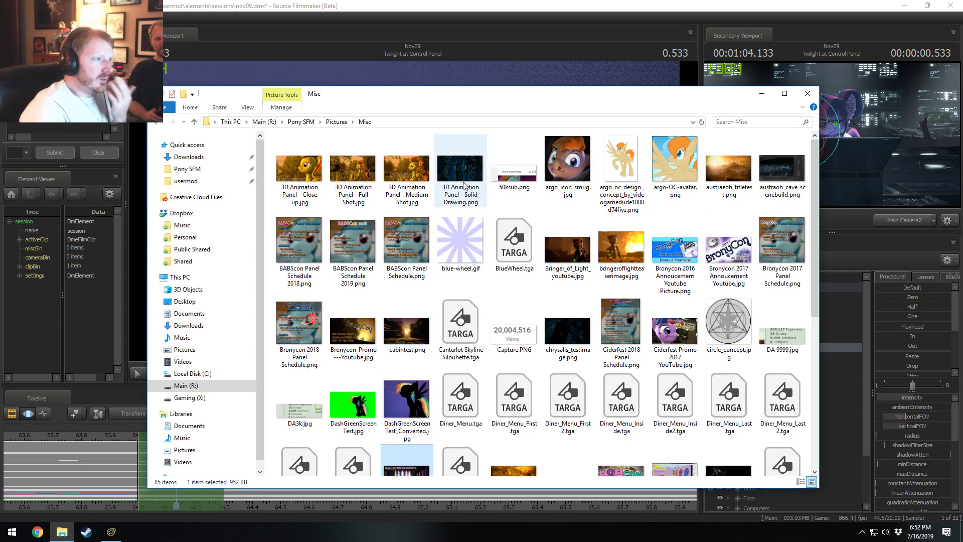
# Open the Contest Winners folder in Pictures and view its first few images one after another
pyautogui.click(336, 122)
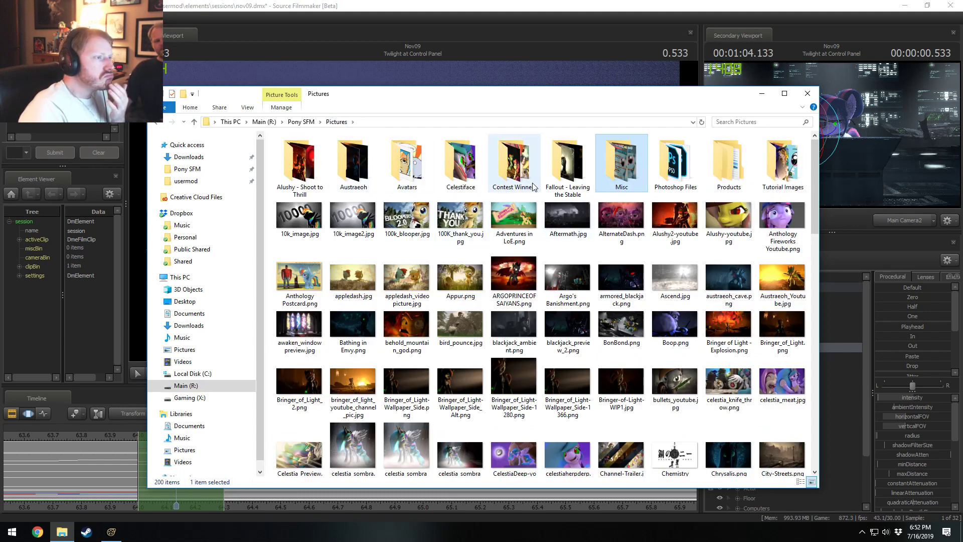
pyautogui.doubleClick(509, 166)
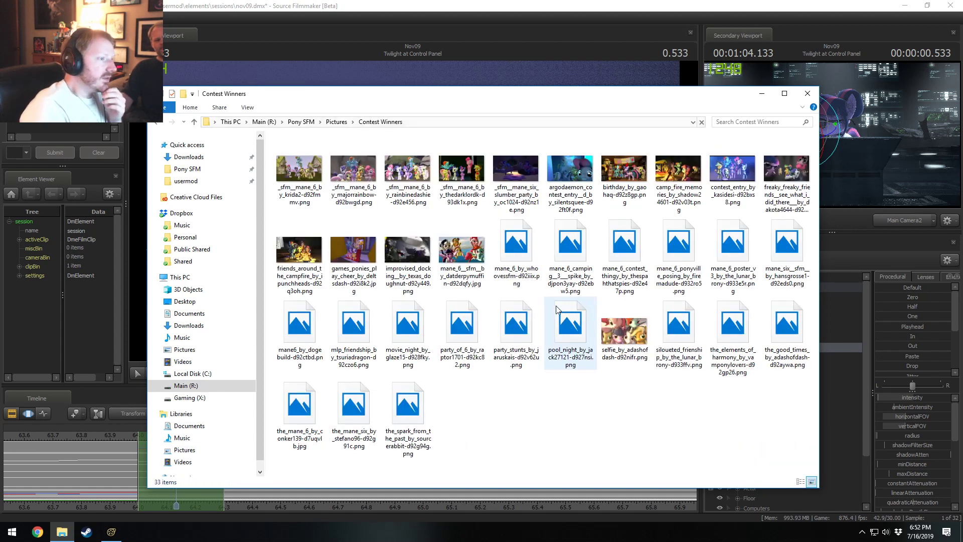
pyautogui.doubleClick(287, 163)
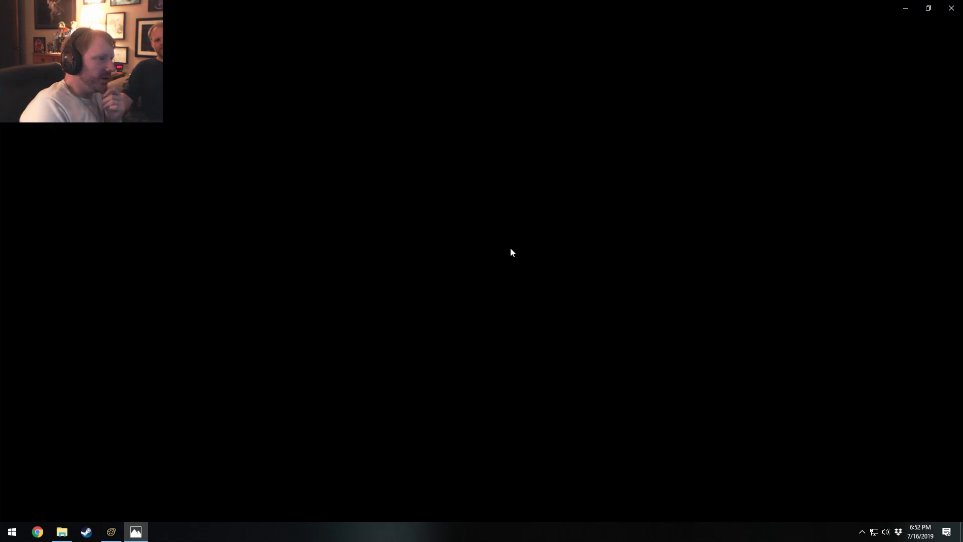
pyautogui.press('Right')
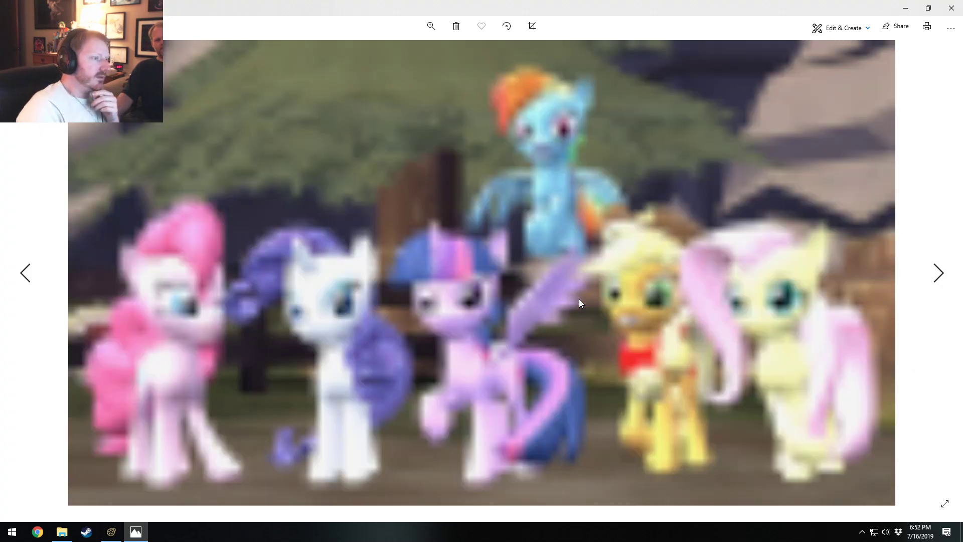
pyautogui.press('Right')
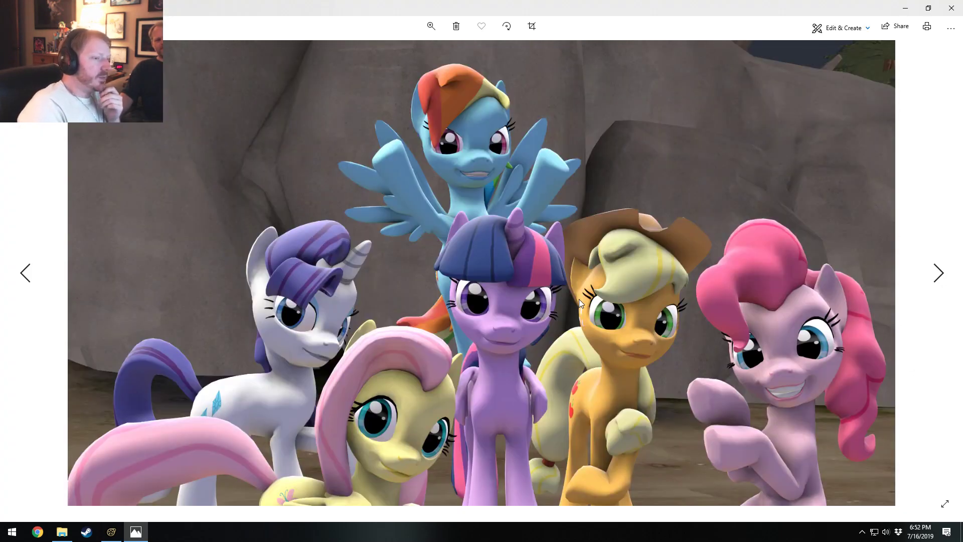
pyautogui.press('Right')
pyautogui.press('Left')
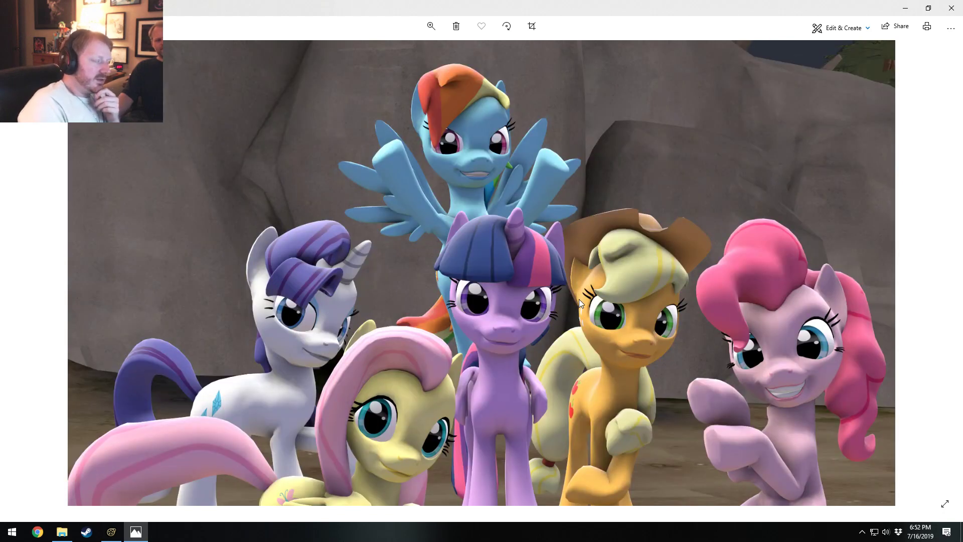
# View the Contest Winners images one after another, from the early entries up to mane6_by_dogebuild
pyautogui.press('Right')
pyautogui.press('Right')
pyautogui.press('Right')
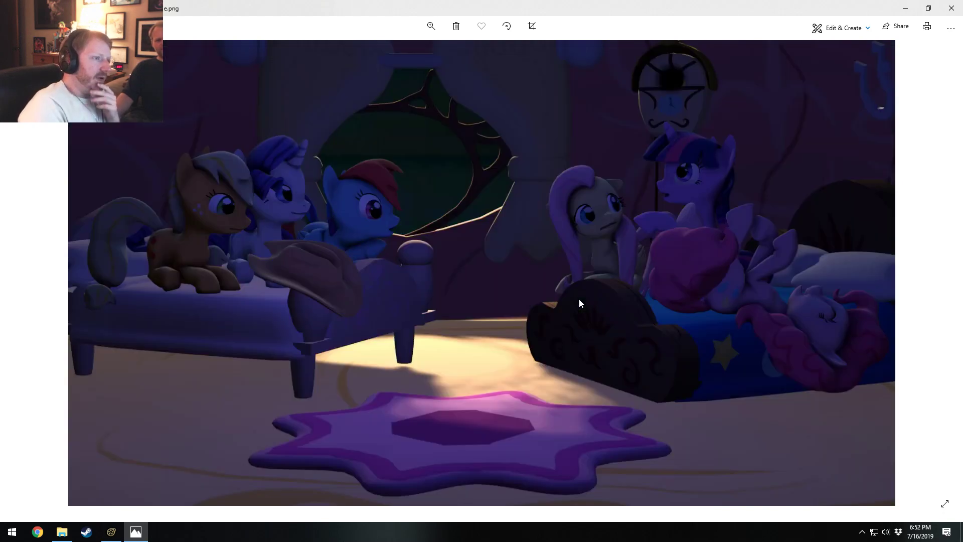
pyautogui.press('Right')
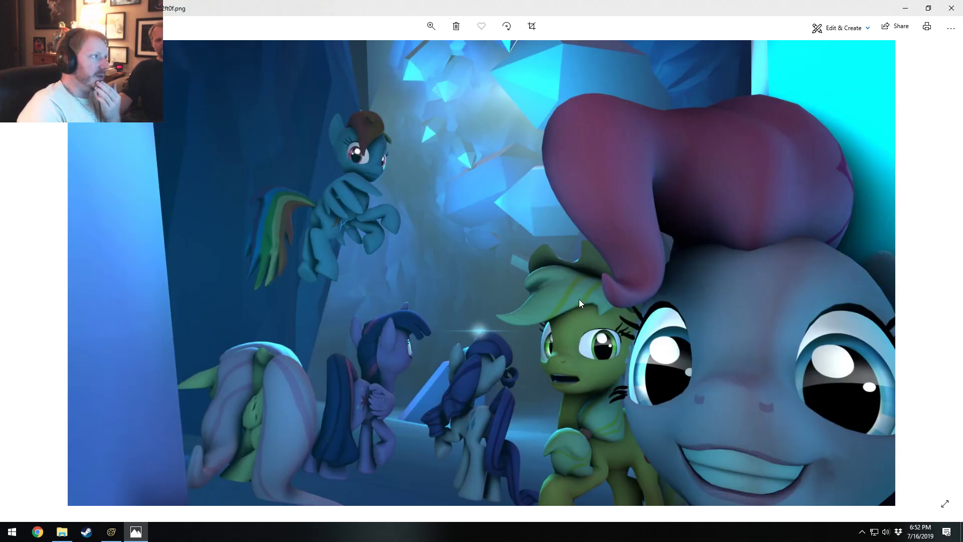
pyautogui.press('Right')
pyautogui.press('Right')
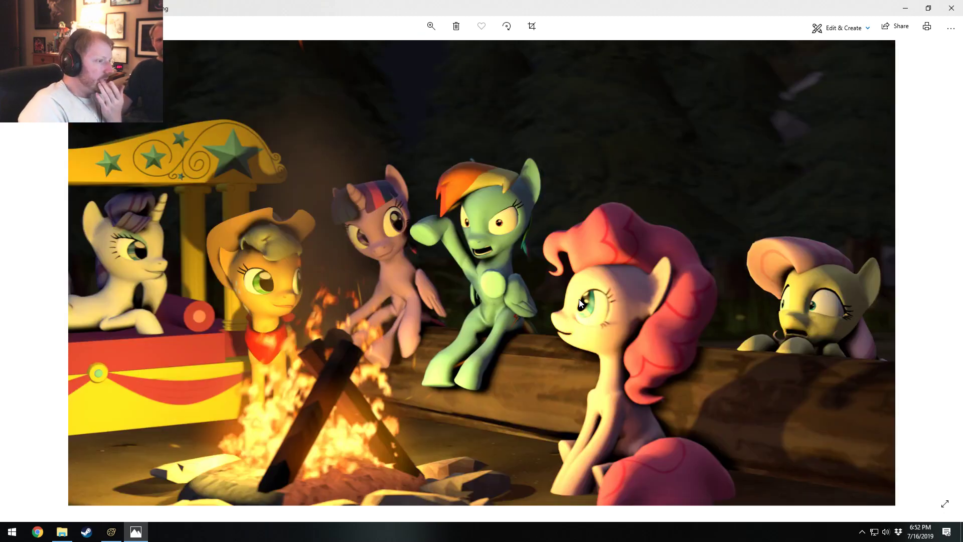
pyautogui.press('Right')
pyautogui.press('Right')
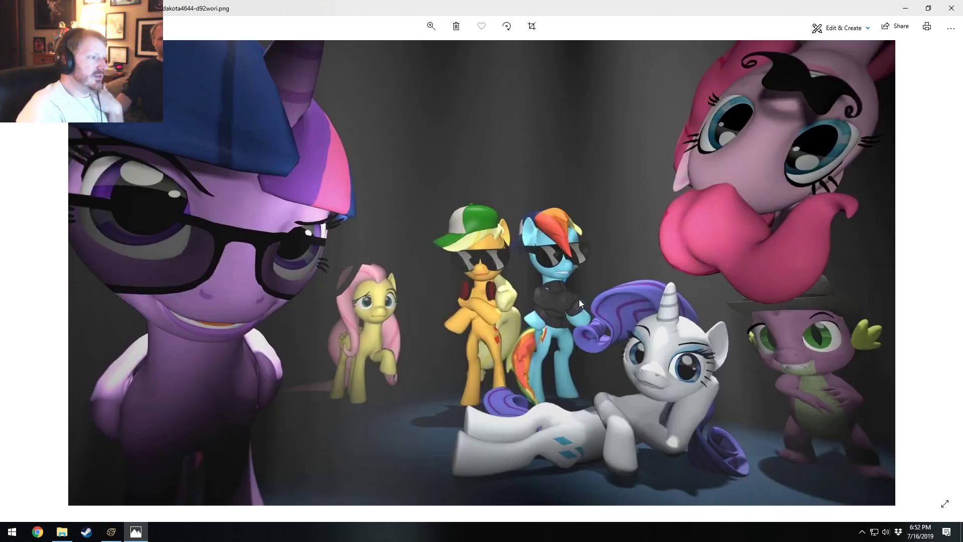
pyautogui.press('Right')
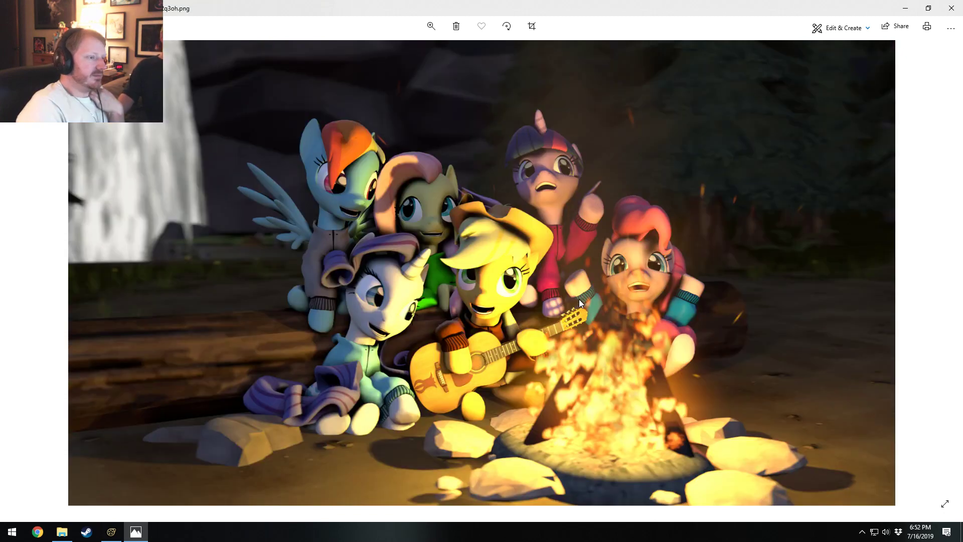
pyautogui.press('Right')
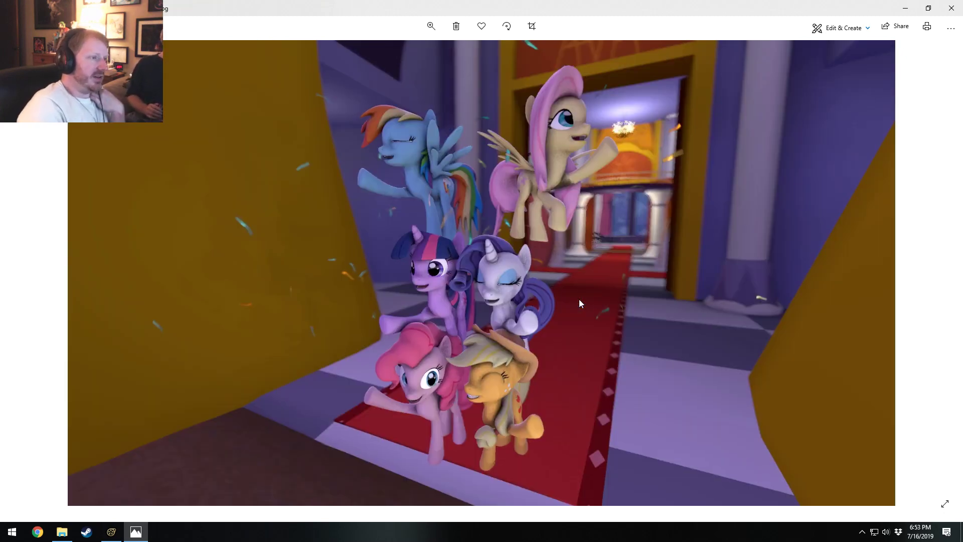
pyautogui.press('Right')
pyautogui.press('Right')
pyautogui.press('Right')
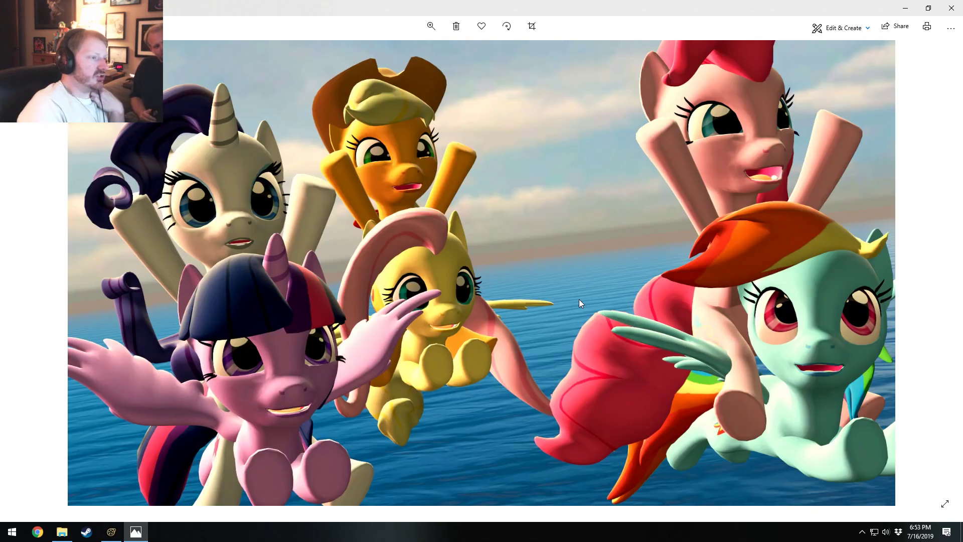
pyautogui.press('Right')
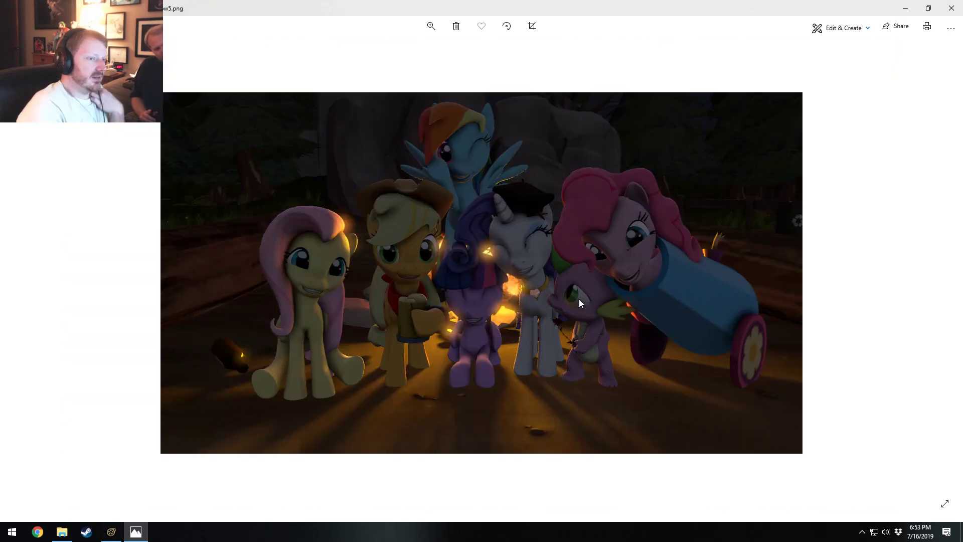
pyautogui.press('Right')
pyautogui.press('Right')
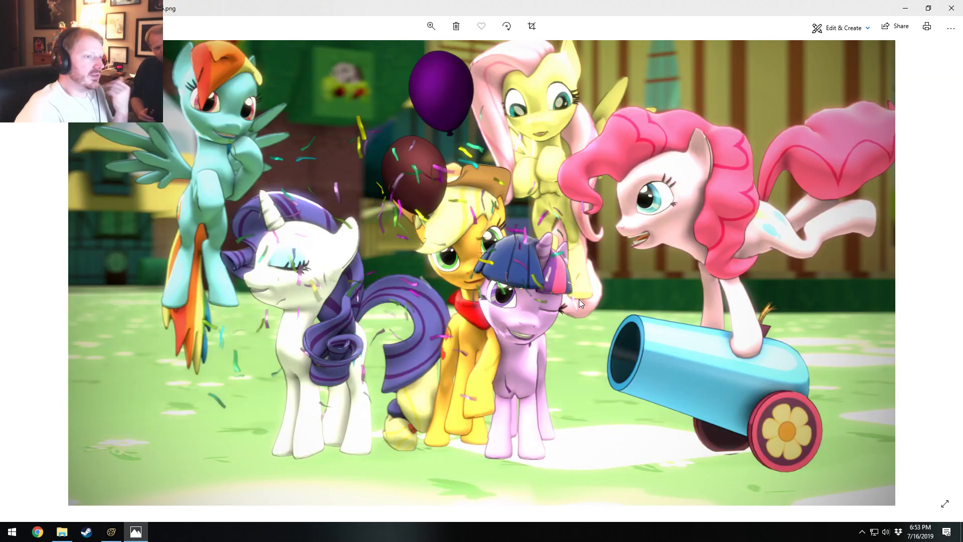
pyautogui.press('Right')
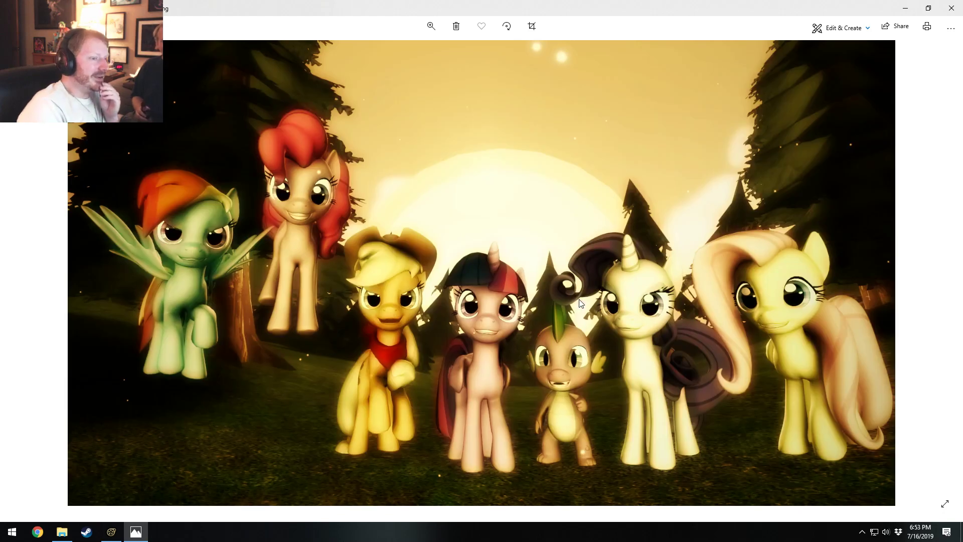
pyautogui.press('Right')
pyautogui.press('Right')
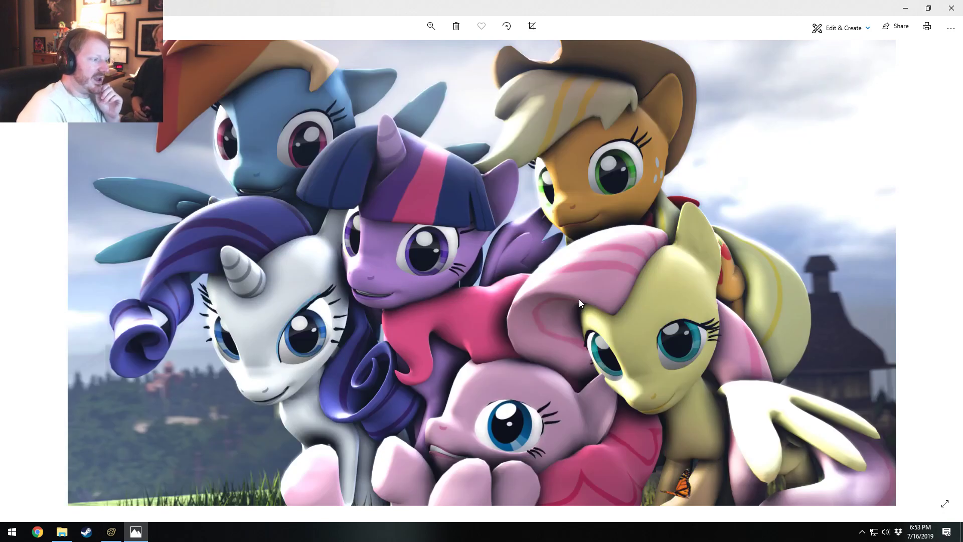
# Compare mane6_by_dogebuild with the pictures that follow it, going back and forth up to the library party scene with the tiered cake
pyautogui.press('Right')
pyautogui.press('Left')
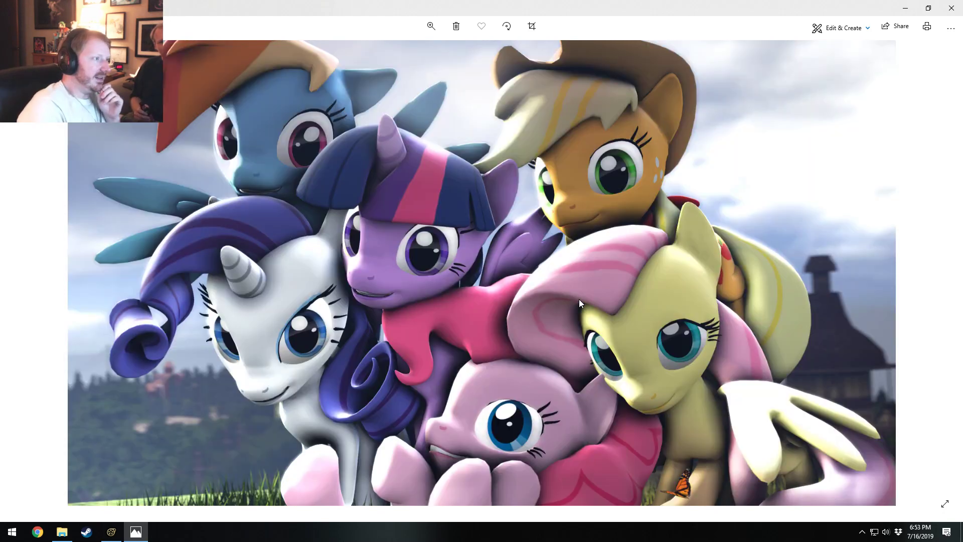
pyautogui.press('Right')
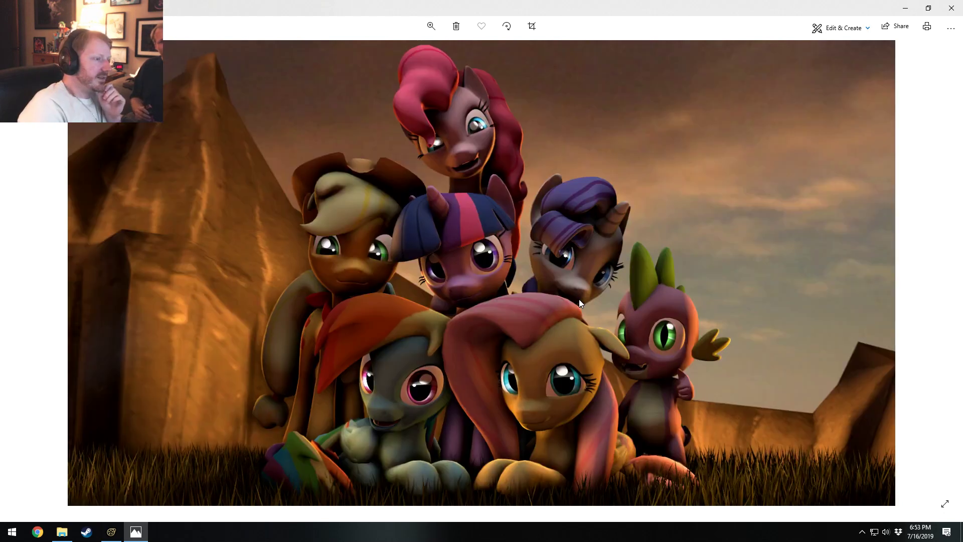
pyautogui.press('Right')
pyautogui.press('Right')
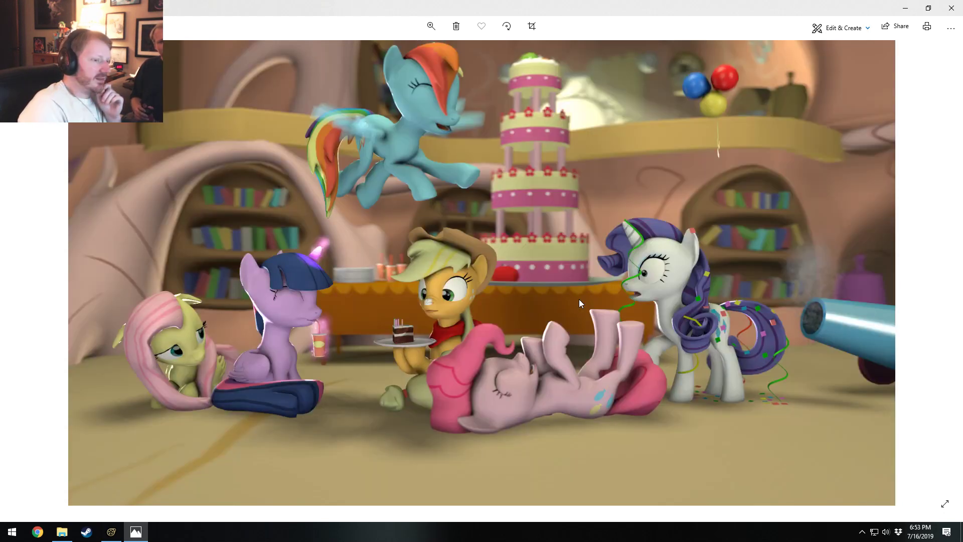
pyautogui.press('Left')
pyautogui.press('Right')
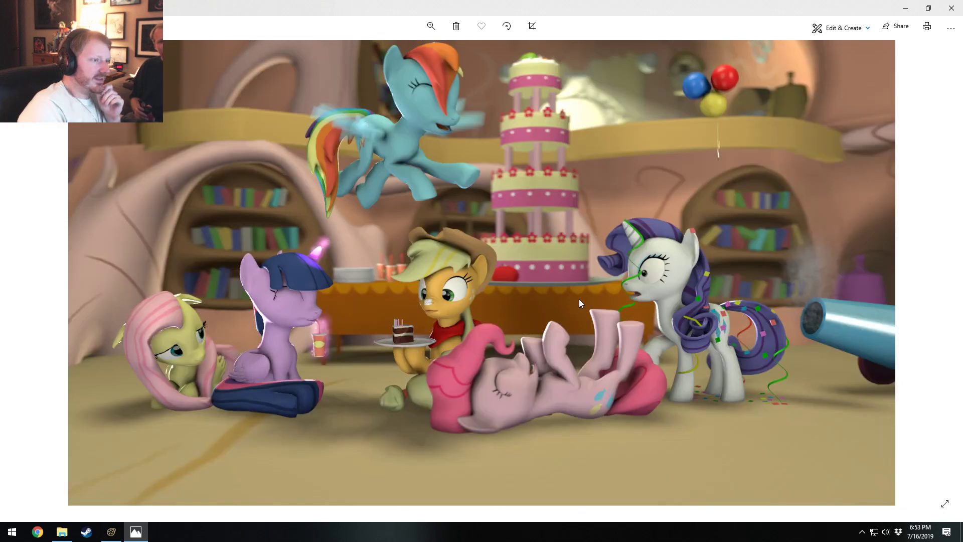
# View the remaining Contest Winners images through to the_spark_from_the_past, then close the picture viewer
pyautogui.press('Right')
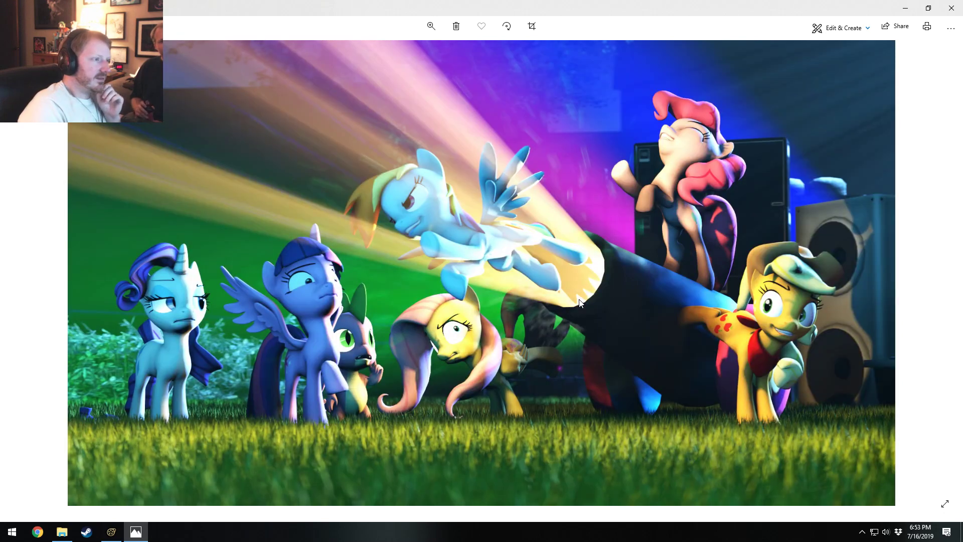
pyautogui.press('Right')
pyautogui.press('Right')
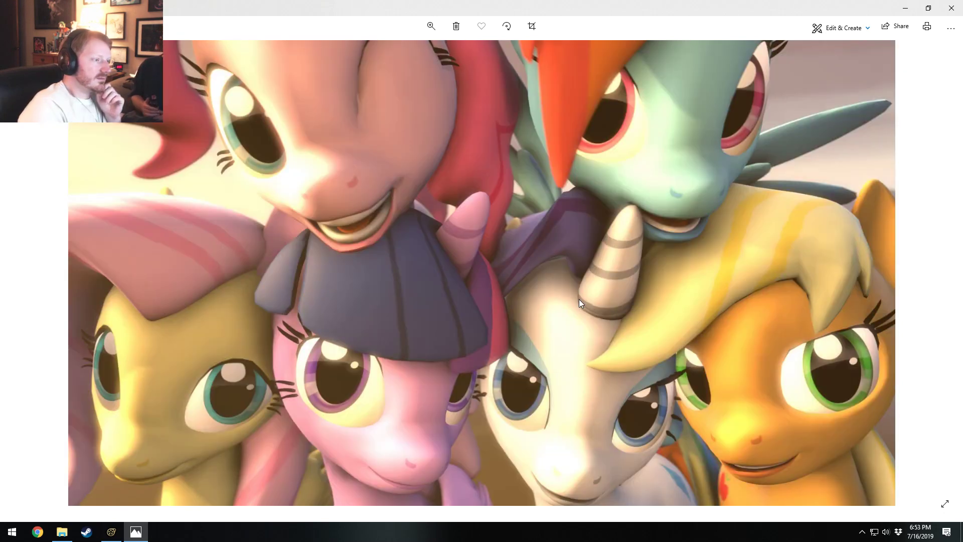
pyautogui.press('Right')
pyautogui.press('Right')
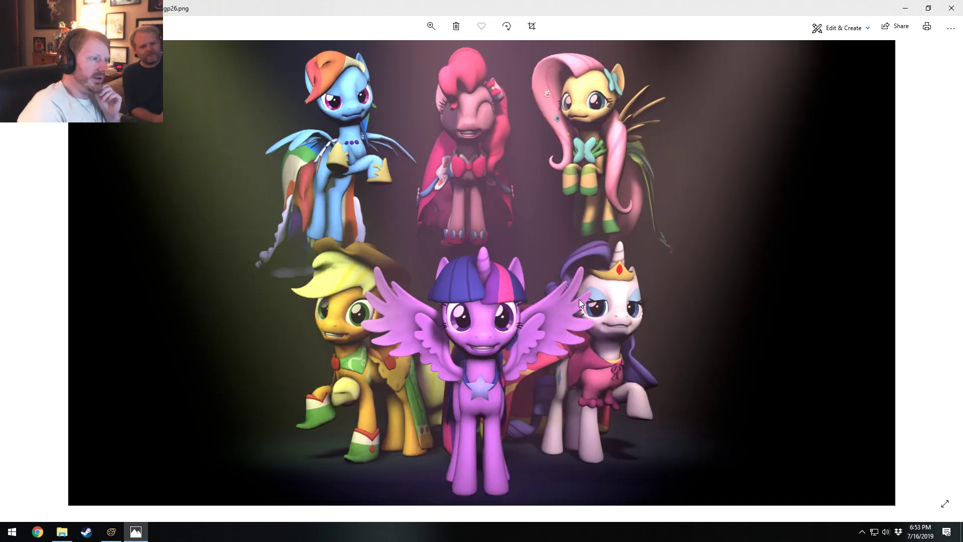
pyautogui.press('Right')
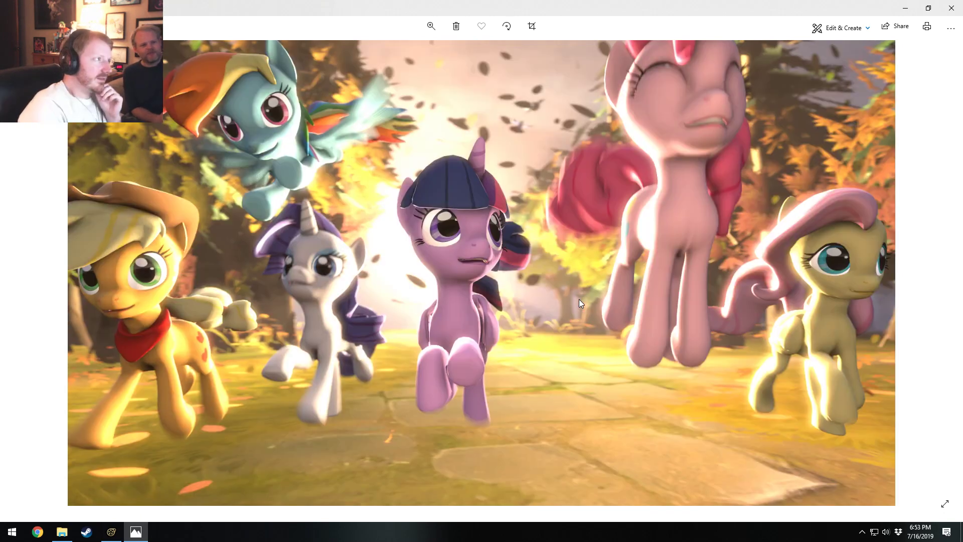
pyautogui.press('Right')
pyautogui.press('Right')
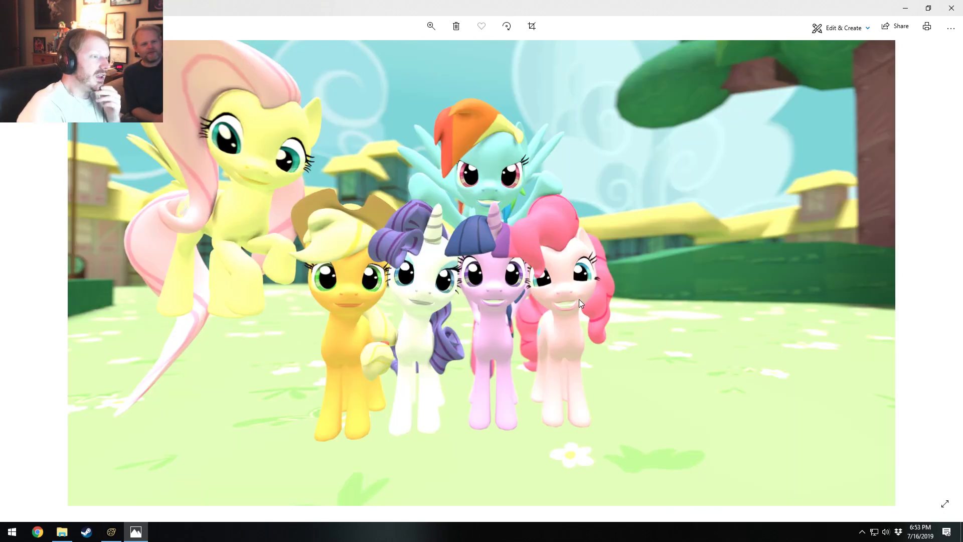
pyautogui.press('Right')
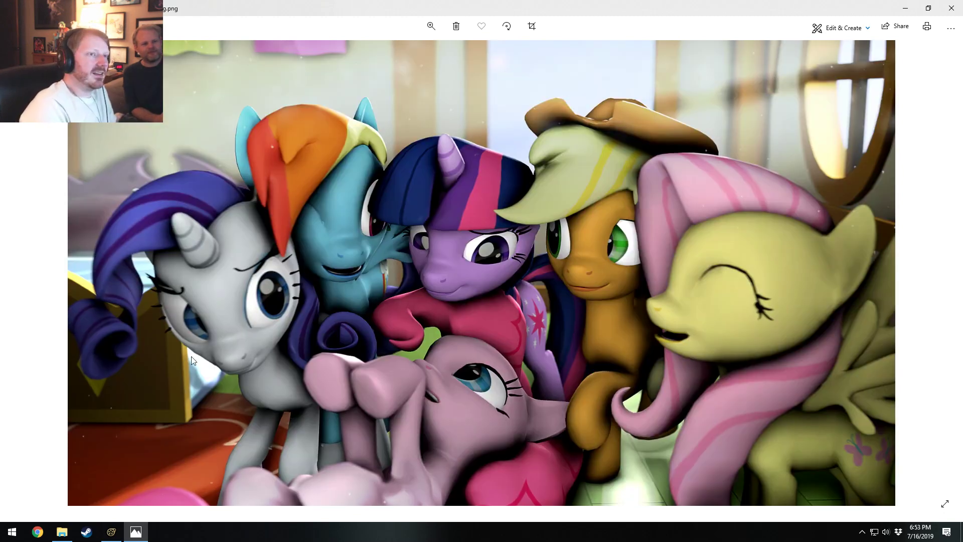
pyautogui.click(955, 7)
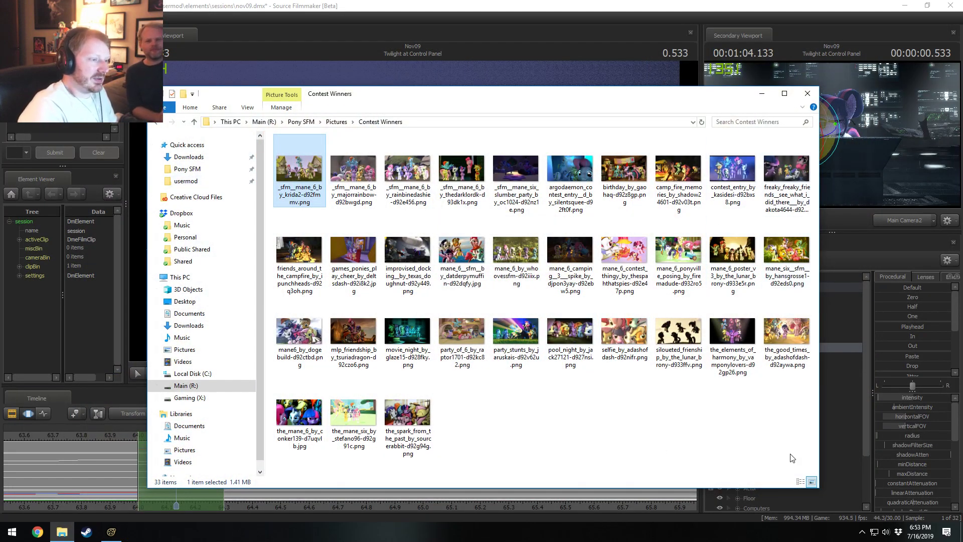
# Return to the Pictures folder, look through its images from start to end, and minimize the folder window
pyautogui.moveTo(791, 457); pyautogui.dragTo(216, 159)
pyautogui.click(539, 443)
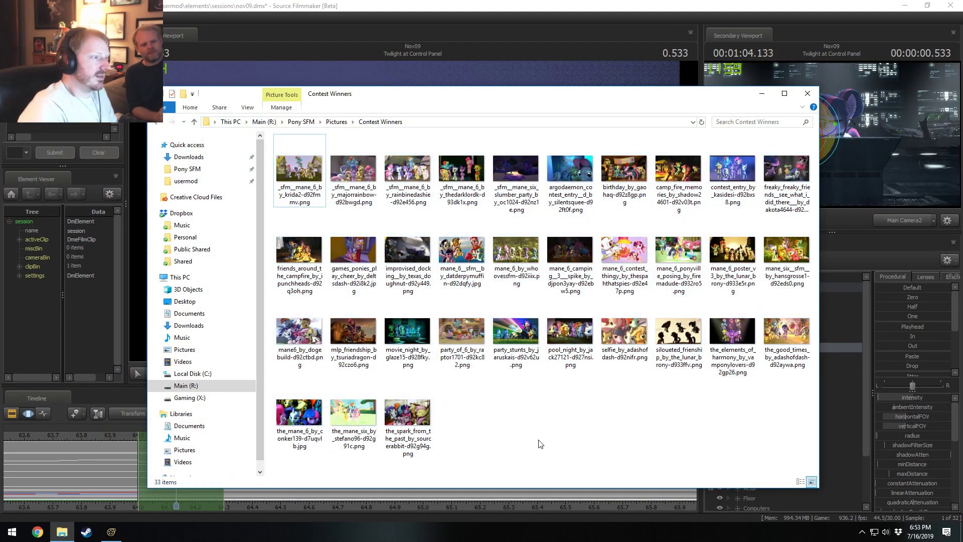
pyautogui.click(337, 122)
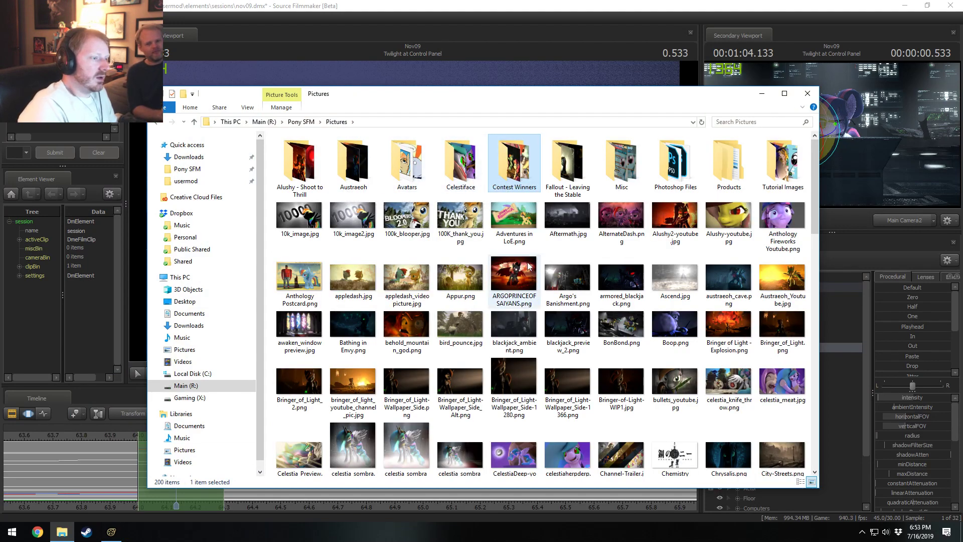
pyautogui.scroll(-8, 529, 266)
pyautogui.scroll(-5, 582, 262)
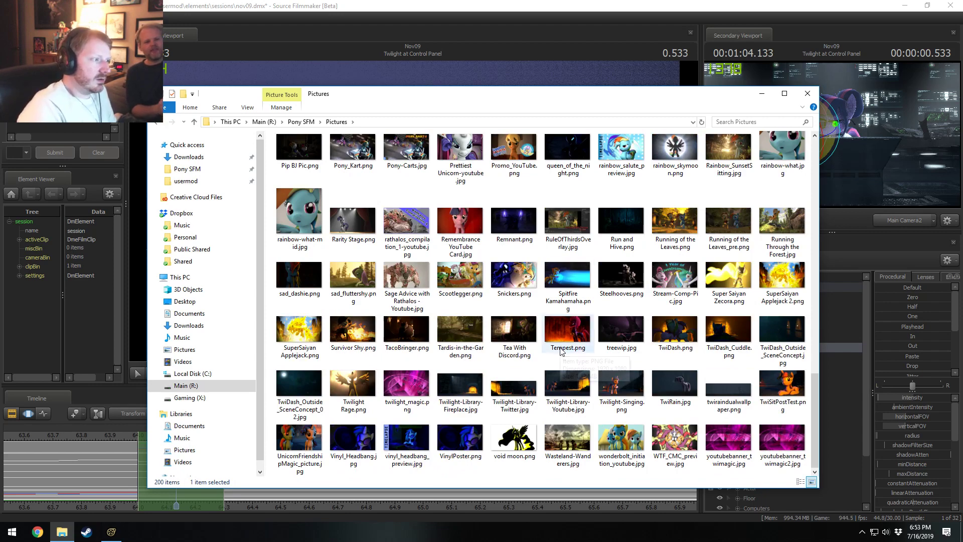
pyautogui.scroll(13, 569, 346)
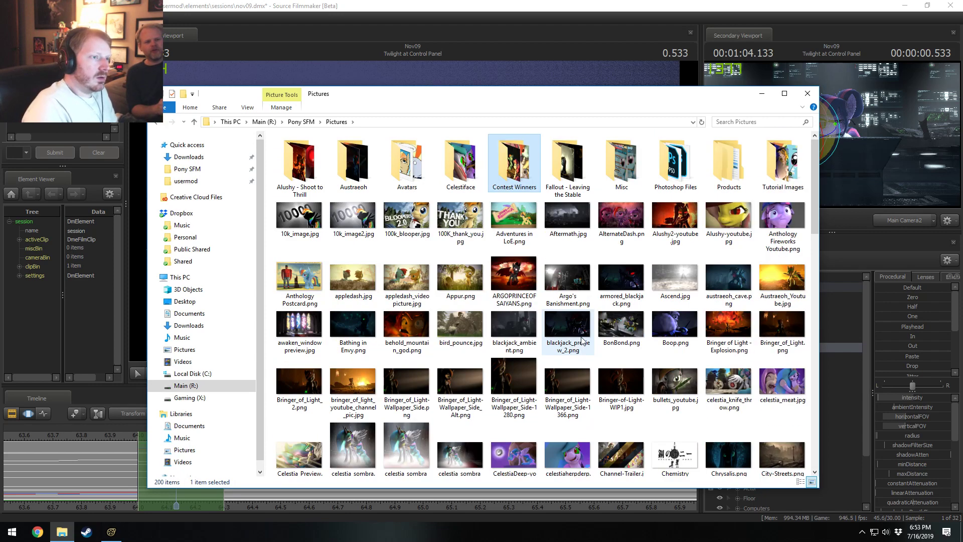
pyautogui.click(762, 93)
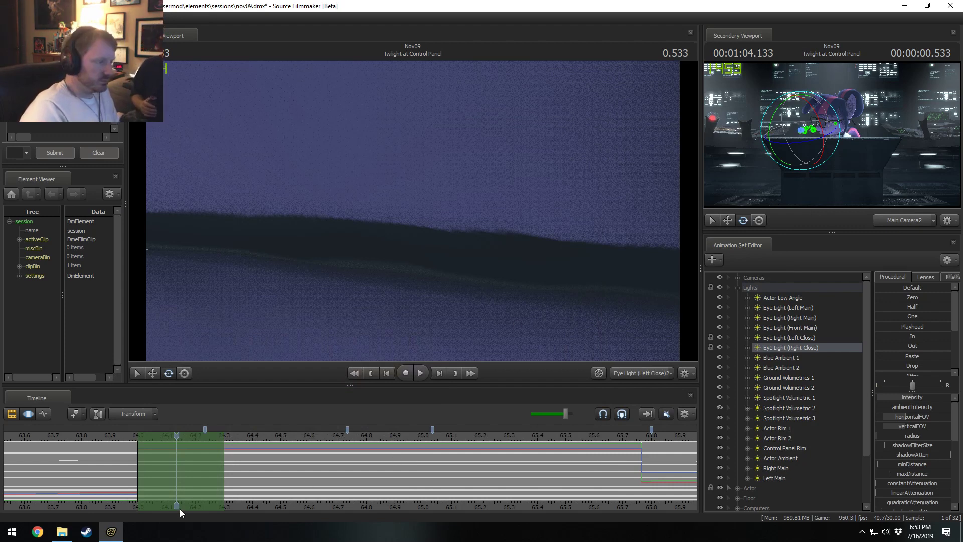
# Extend the time selection's end to about 64.37 and re-aim Eye Light (Left Close) at Twilight's eye at 64.300 and 64.334
pyautogui.moveTo(181, 479); pyautogui.dragTo(243, 483)
pyautogui.moveTo(252, 442); pyautogui.dragTo(225, 436)
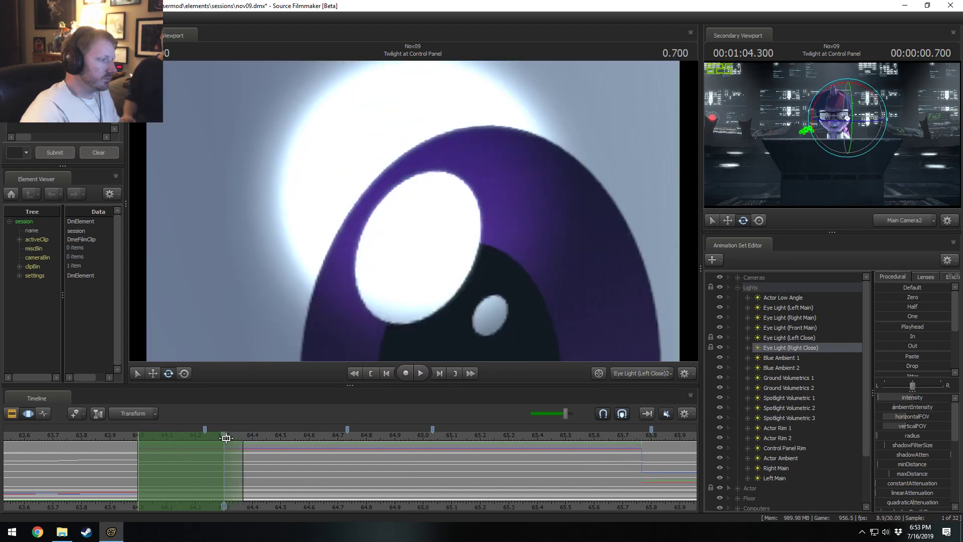
pyautogui.moveTo(377, 218); pyautogui.dragTo(353, 303)
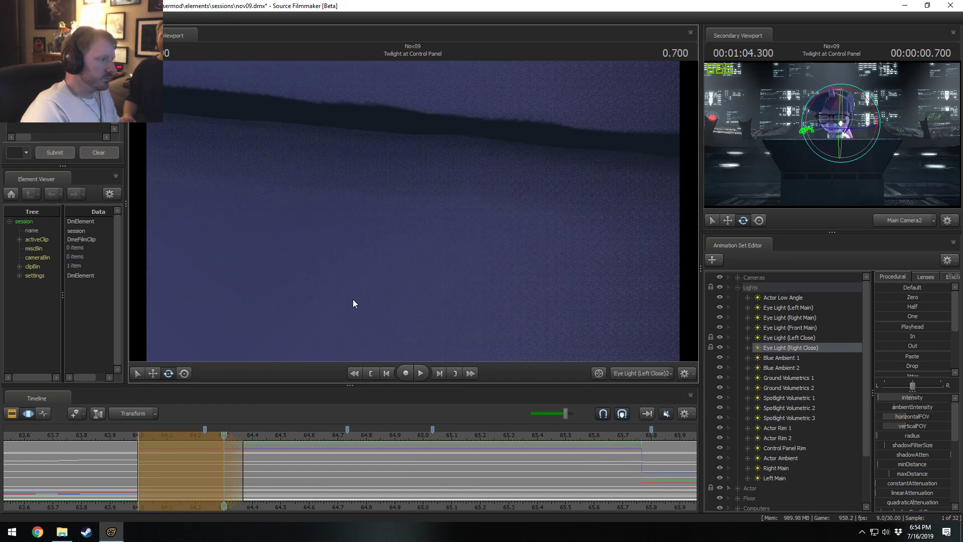
pyautogui.moveTo(222, 448); pyautogui.dragTo(233, 457)
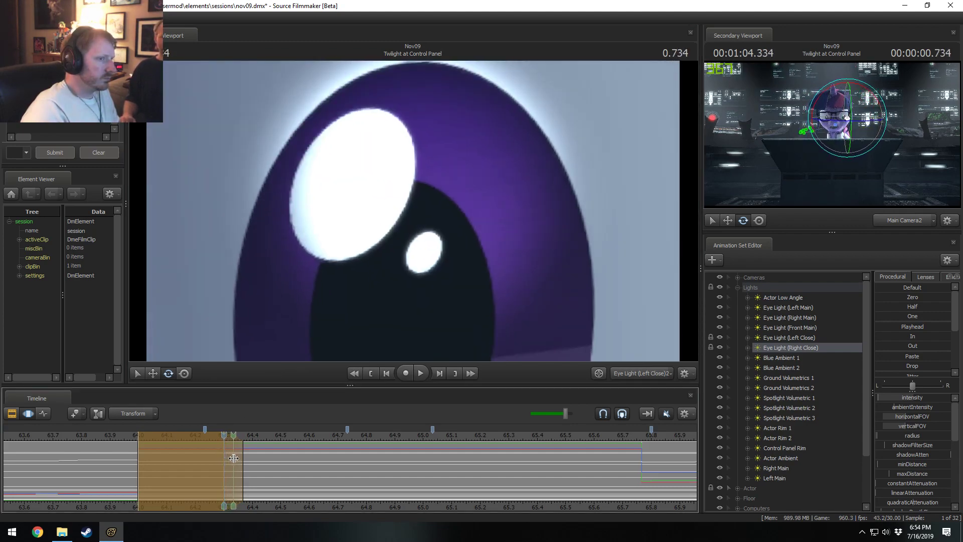
pyautogui.moveTo(351, 251); pyautogui.dragTo(351, 305)
# Select the time range from about 64.37 to 64.8 and re-aim Eye Light (Left Close) onto Twilight's eye at 64.733
pyautogui.moveTo(216, 449); pyautogui.dragTo(354, 446)
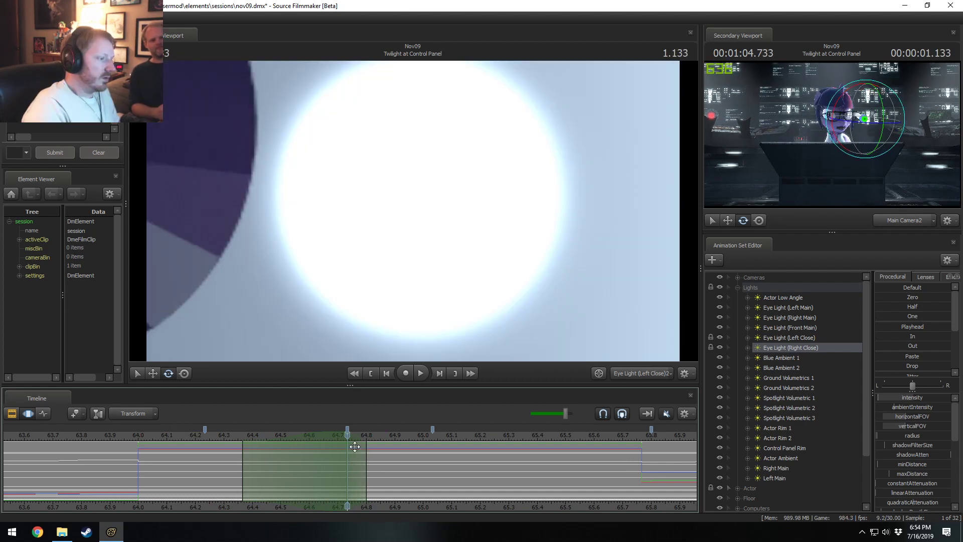
pyautogui.moveTo(396, 220); pyautogui.dragTo(331, 221)
pyautogui.press('s')
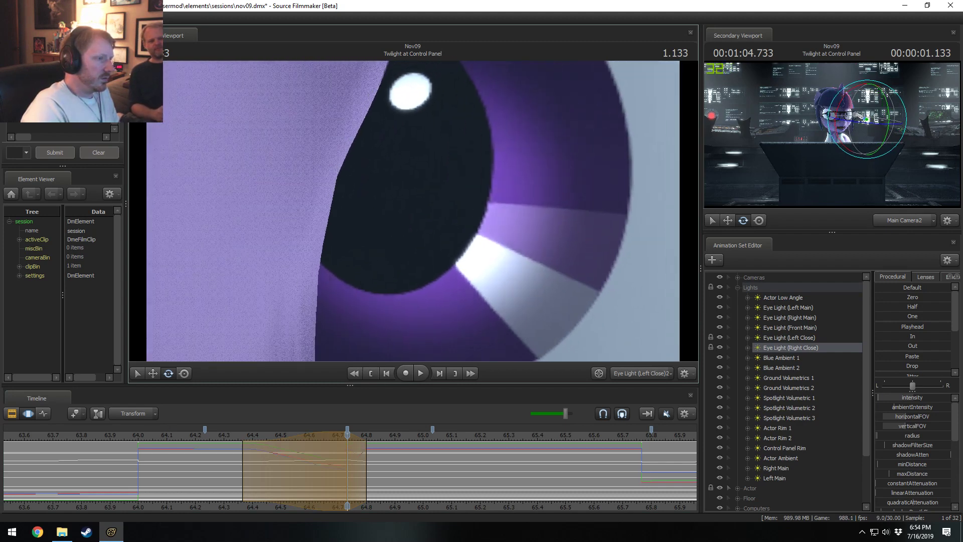
# Shorten the time selection to end at about 64.63 and center Eye Light (Left Close) on Twilight's pupil at 64.466
pyautogui.press('1')
pyautogui.press('shift')
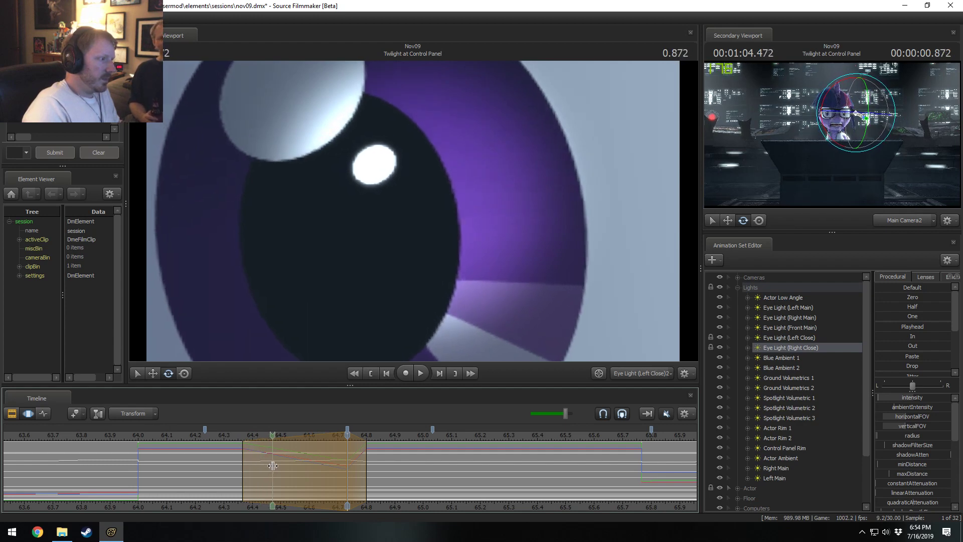
pyautogui.keyDown('shift'); pyautogui.moveTo(271, 466); pyautogui.dragTo(317, 466); pyautogui.keyUp('shift')
pyautogui.moveTo(345, 317); pyautogui.dragTo(299, 350)
pyautogui.press('s')
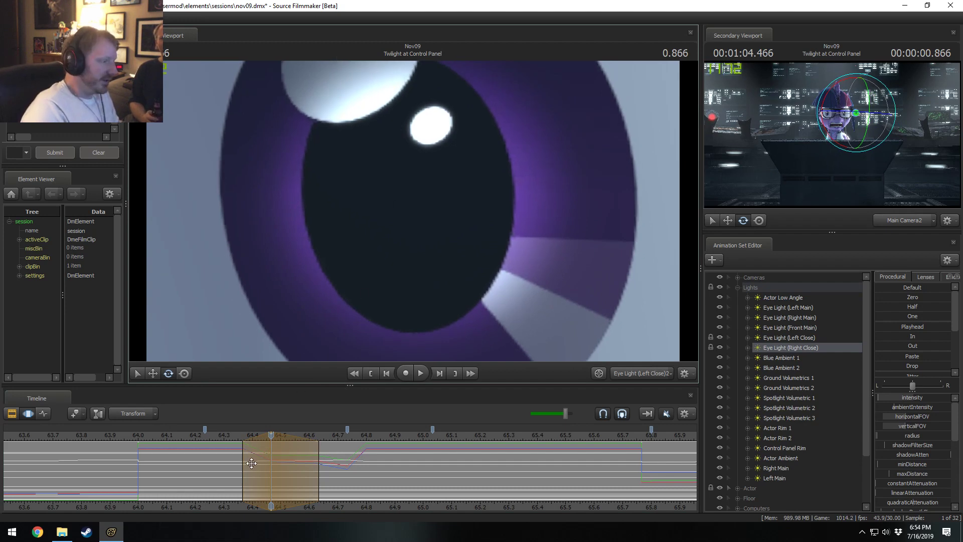
# Scrub from about 64.37 to 64.8 and play the shot to check how Eye Light (Left Close) follows Twilight's eye
pyautogui.moveTo(245, 457); pyautogui.dragTo(328, 469)
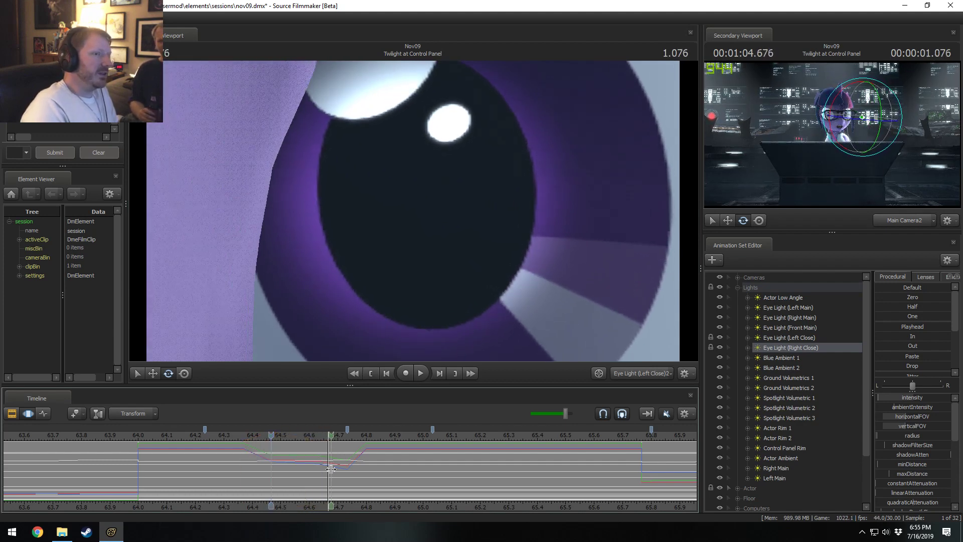
pyautogui.moveTo(271, 458); pyautogui.dragTo(308, 468)
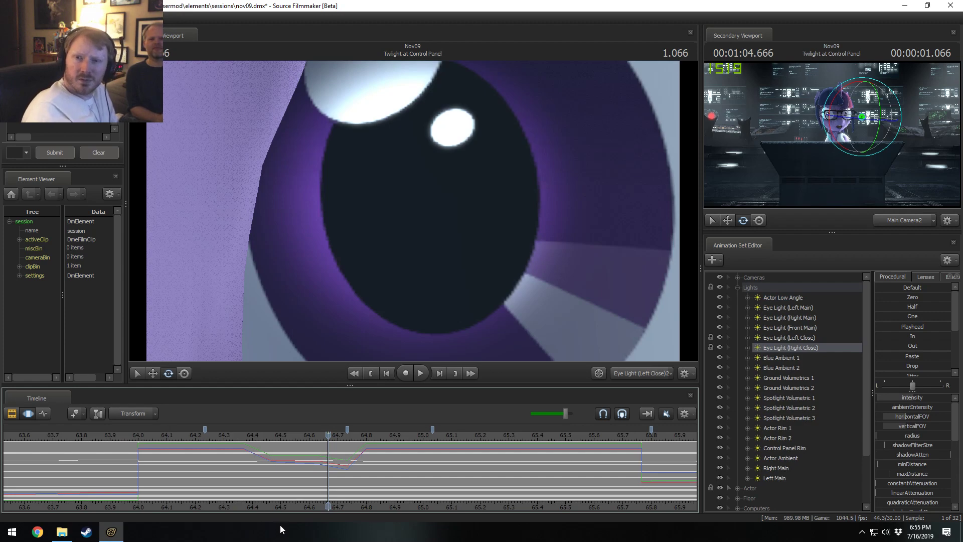
pyautogui.press('shift')
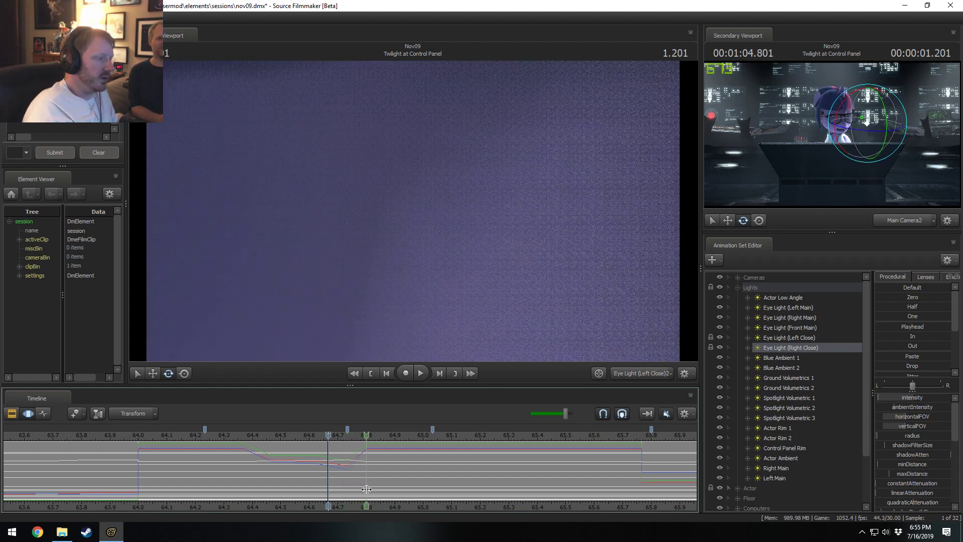
pyautogui.keyDown('shift'); pyautogui.moveTo(367, 488); pyautogui.dragTo(366, 443); pyautogui.keyUp('shift')
pyautogui.moveTo(395, 301); pyautogui.dragTo(396, 271)
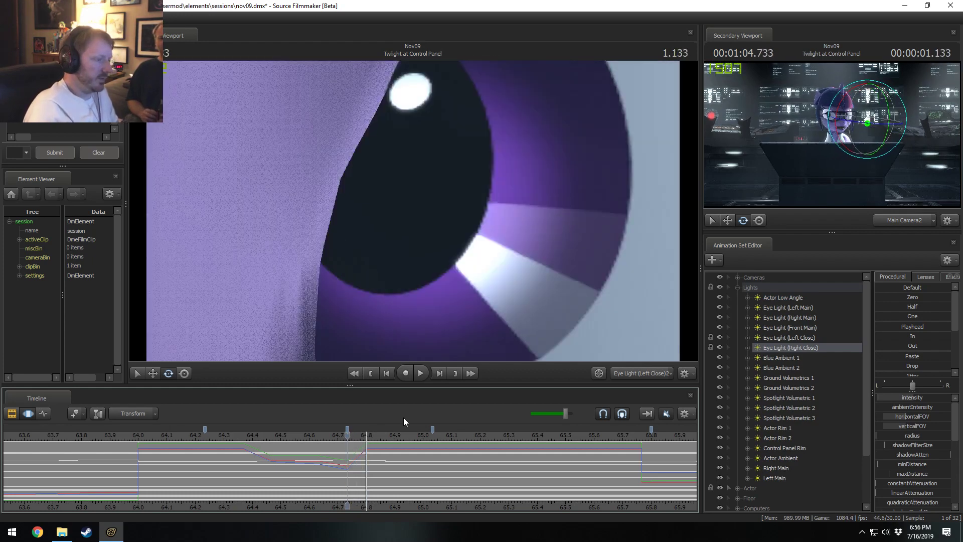
pyautogui.press('space')
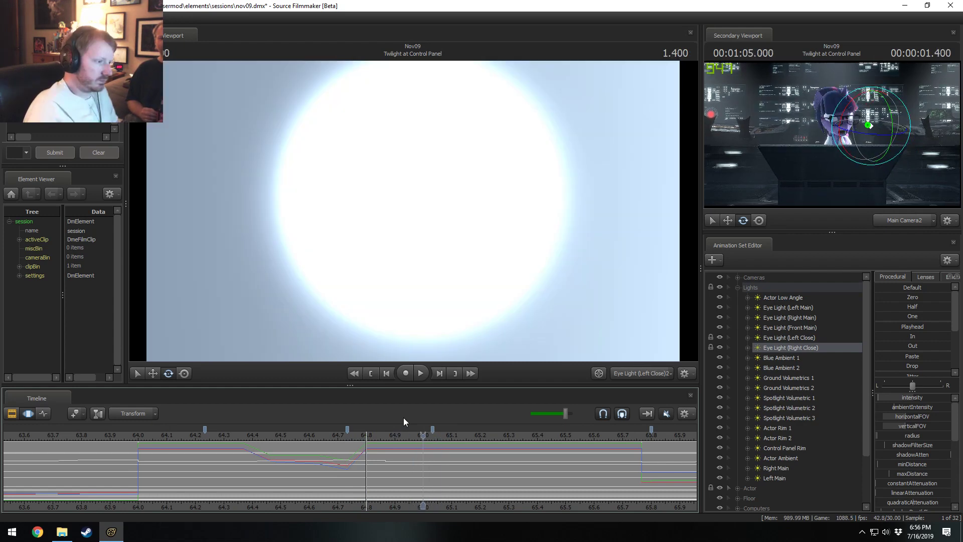
# Select the time range from about 64.87 to 64.97
pyautogui.press('Left')
pyautogui.press('Left')
pyautogui.press('Left')
pyautogui.press('Left')
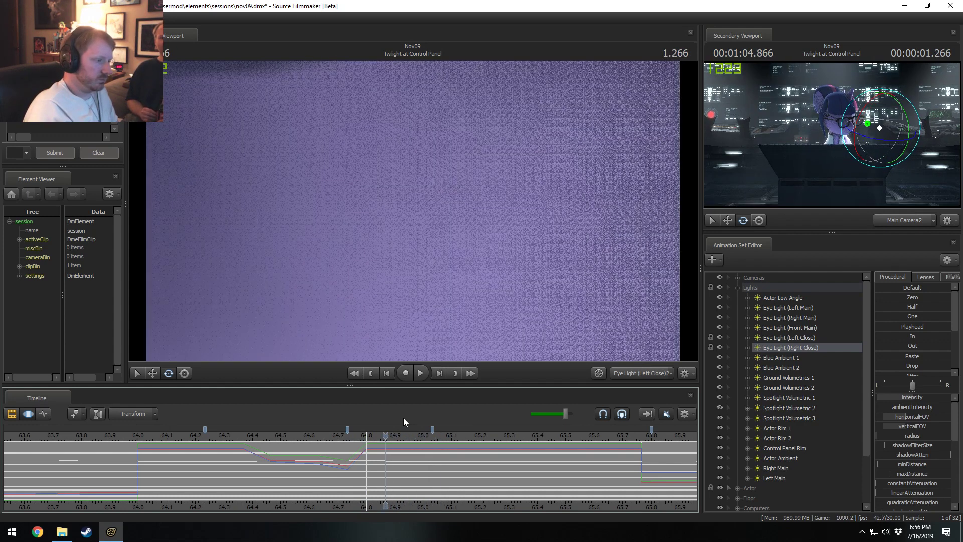
pyautogui.moveTo(385, 484); pyautogui.dragTo(414, 485)
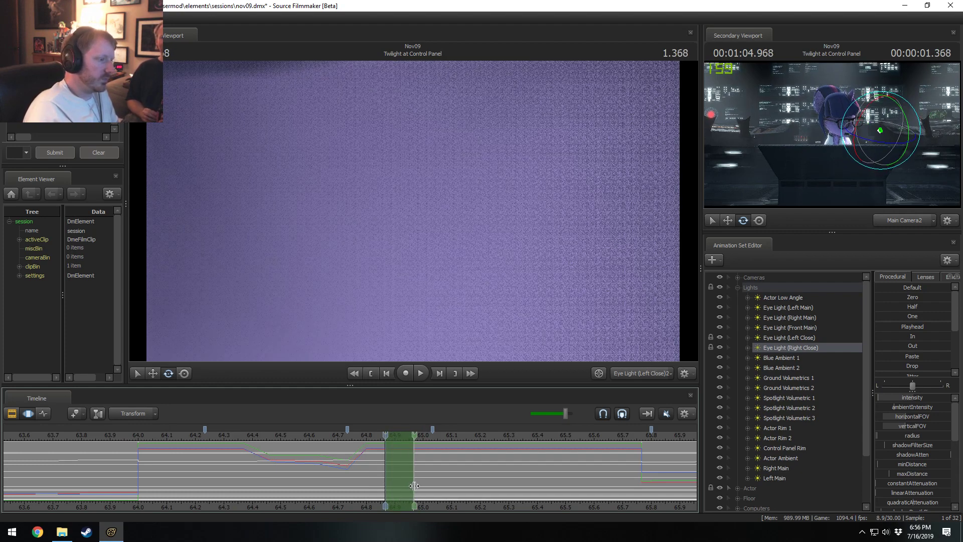
pyautogui.press('Right')
# Examine Twilight's eye through the Work Camera at 64.900 and 64.966, and extend the time selection's falloff to about 65.1
pyautogui.click(640, 378)
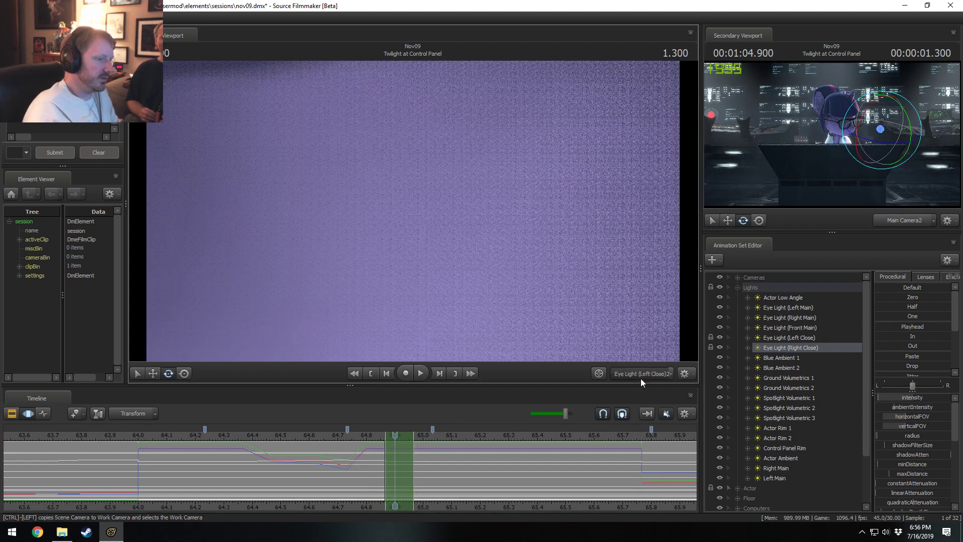
pyautogui.press('s')
pyautogui.moveTo(413, 211); pyautogui.dragTo(412, 211)
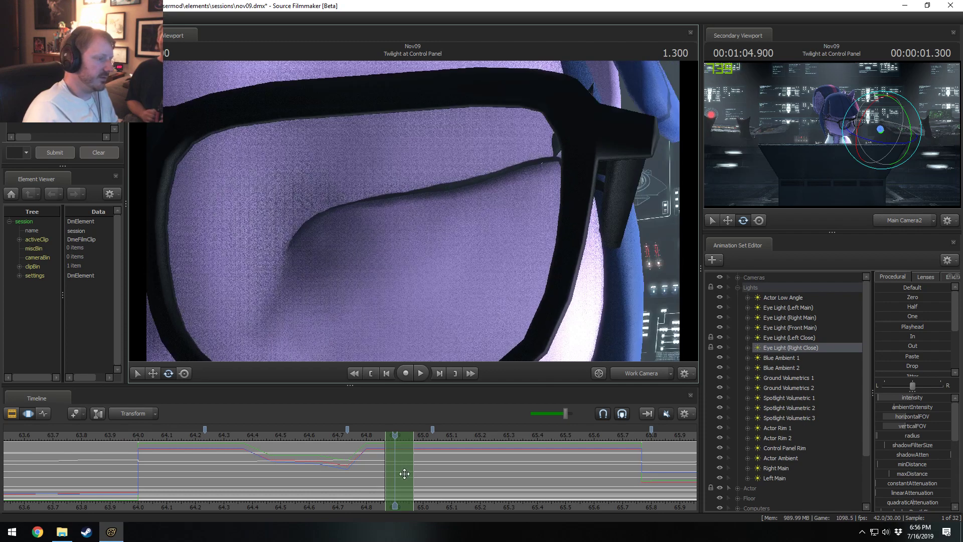
pyautogui.press('shift')
pyautogui.keyDown('shift'); pyautogui.moveTo(416, 470); pyautogui.dragTo(457, 493); pyautogui.keyUp('shift')
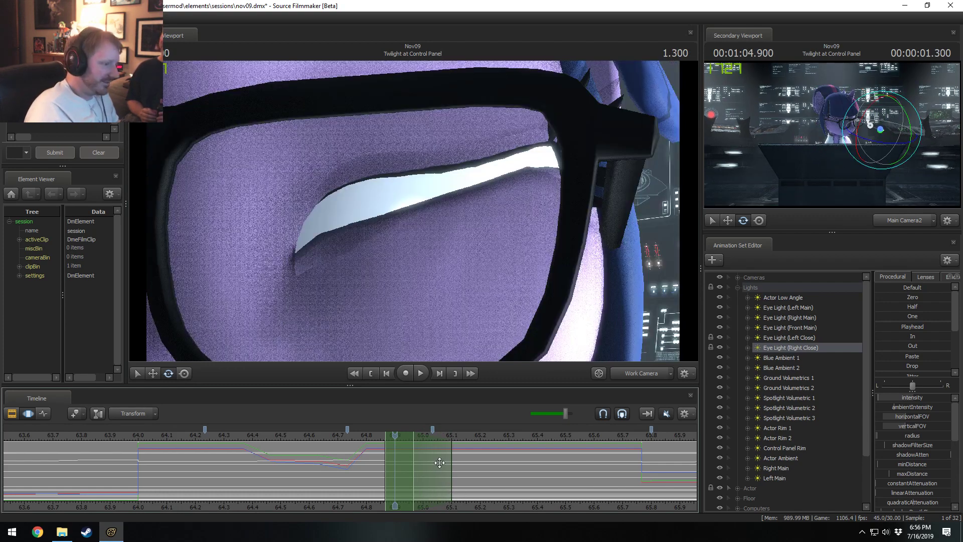
pyautogui.hotkey('ctrl', 'z')
pyautogui.hotkey('ctrl', 'z')
pyautogui.moveTo(397, 435); pyautogui.dragTo(416, 444)
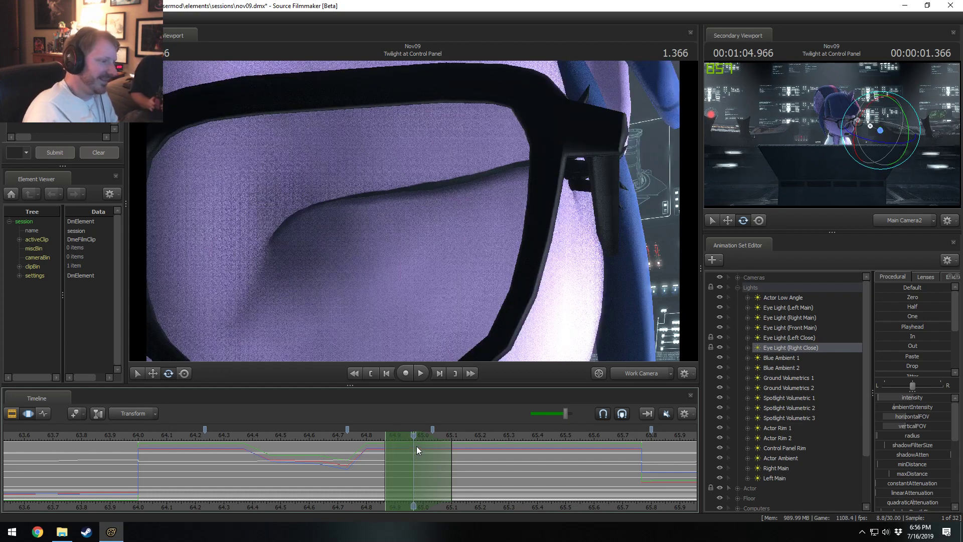
# Return to the Eye Light (Left Close) view and re-aim the light toward Twilight's eyelid at 64.966
pyautogui.click(646, 373)
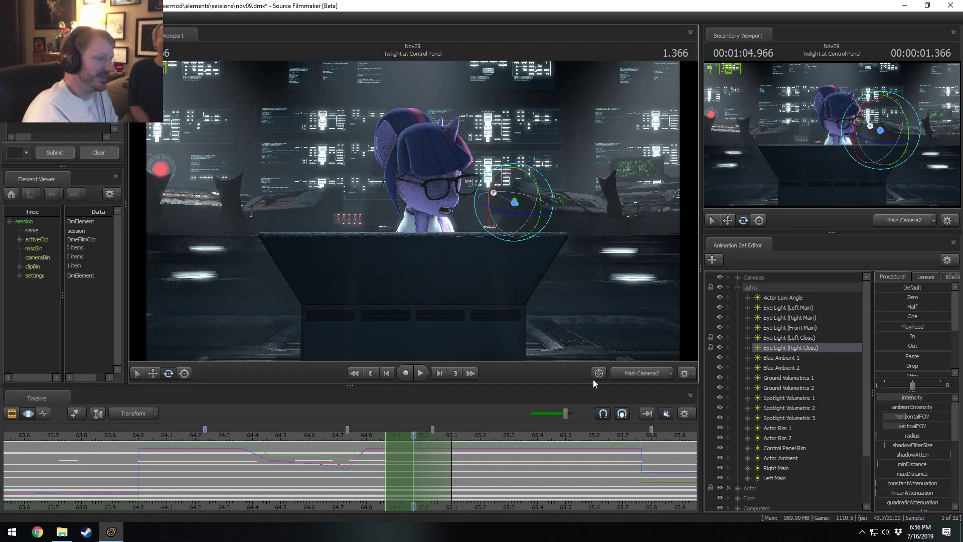
pyautogui.moveTo(760, 346); pyautogui.dragTo(382, 125)
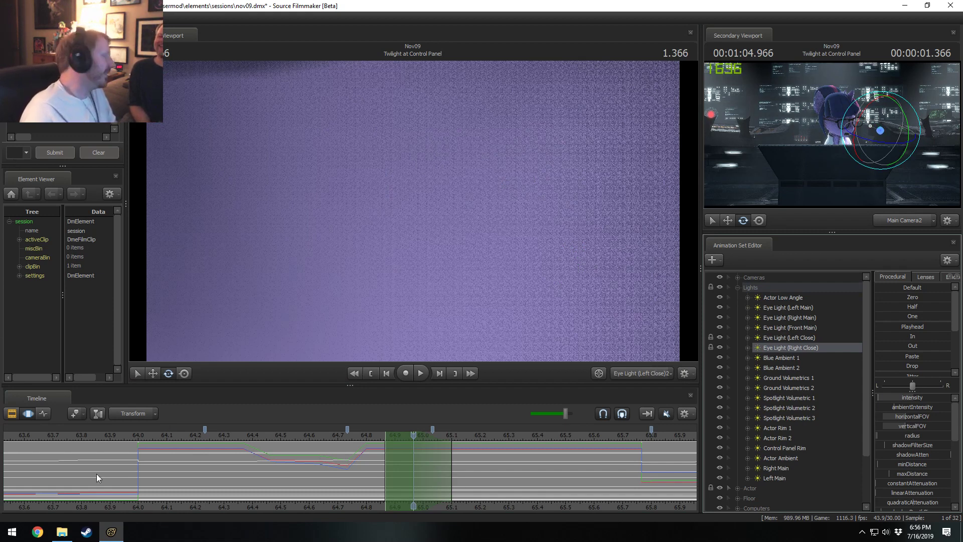
pyautogui.moveTo(412, 459)
pyautogui.mouseDown()
pyautogui.moveTo(423, 458)
pyautogui.moveTo(413, 459)
pyautogui.mouseUp()
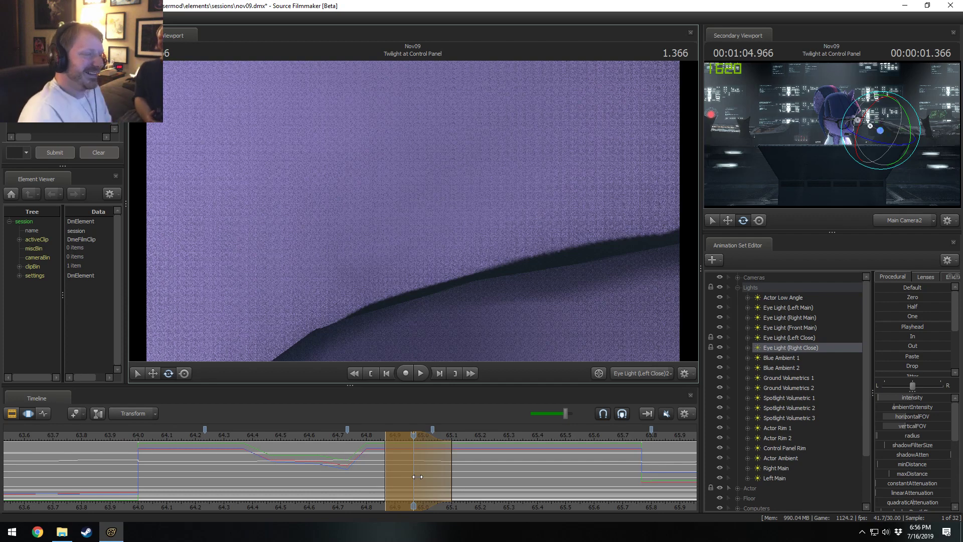
# Scrub around 64.9 to 65.1 to judge the motion and refine Eye Light (Left Close)'s aim at 64.966
pyautogui.click(450, 460)
pyautogui.moveTo(450, 461); pyautogui.dragTo(422, 467)
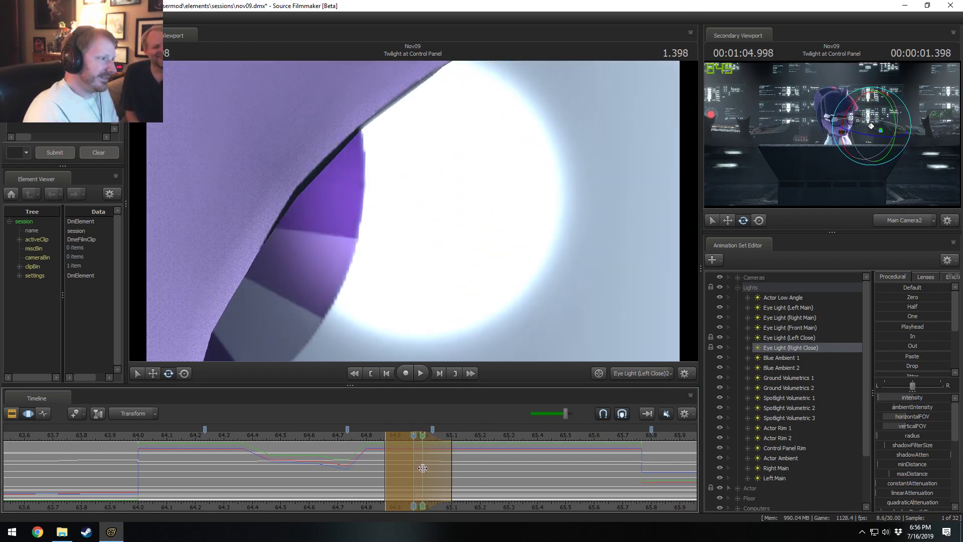
pyautogui.moveTo(419, 301); pyautogui.dragTo(397, 257)
pyautogui.moveTo(399, 485); pyautogui.dragTo(451, 416)
pyautogui.moveTo(451, 310); pyautogui.dragTo(401, 273)
pyautogui.moveTo(415, 466); pyautogui.dragTo(454, 483)
pyautogui.moveTo(434, 311); pyautogui.dragTo(442, 316)
pyautogui.moveTo(413, 211); pyautogui.dragTo(432, 223)
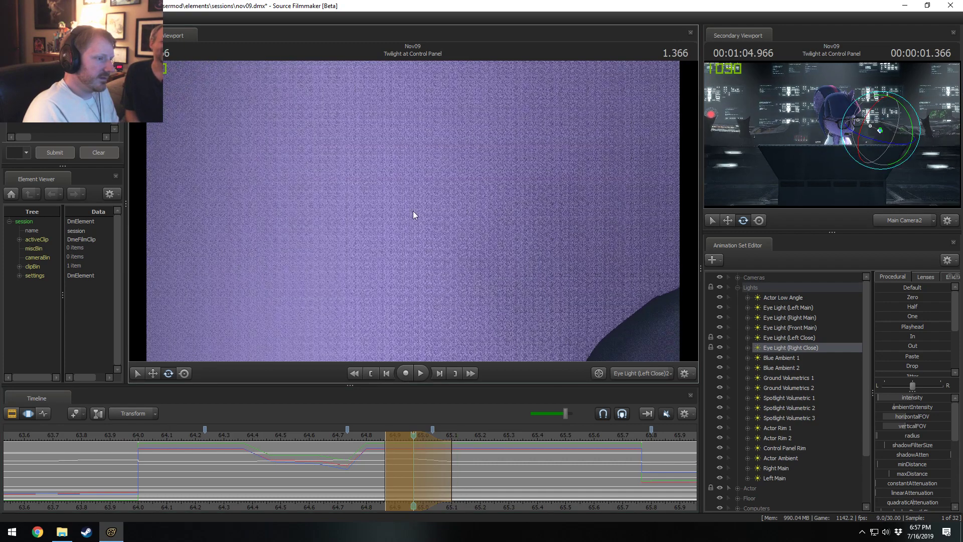
# Set a time selection with falloff from about 64.93 to 65.13 and center Eye Light (Left Close) on Twilight's pupil at 65.033
pyautogui.moveTo(415, 455); pyautogui.dragTo(432, 465)
pyautogui.keyDown('shift'); pyautogui.scroll(4, 431, 464); pyautogui.keyUp('shift')
pyautogui.keyDown('shift'); pyautogui.scroll(-1, 432, 464); pyautogui.keyUp('shift')
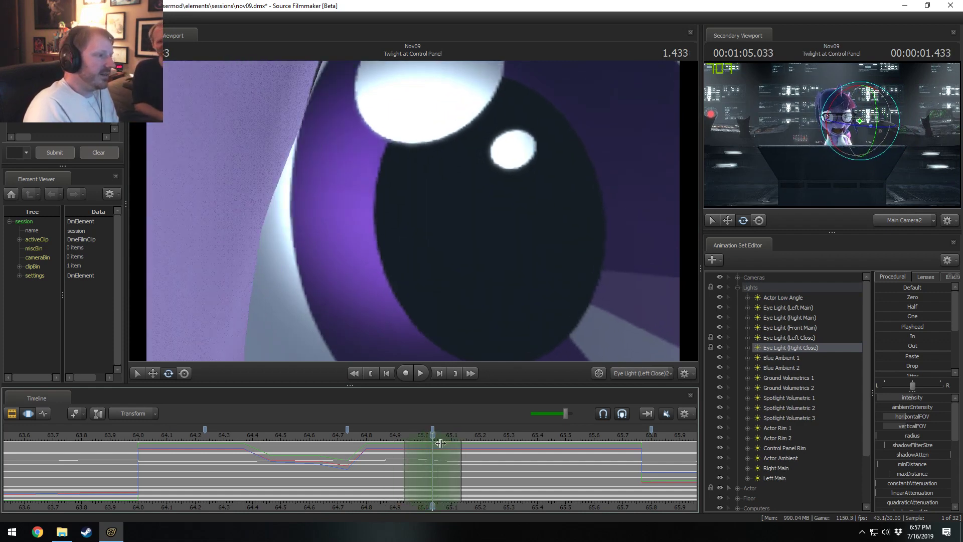
pyautogui.moveTo(465, 275); pyautogui.dragTo(479, 284)
pyautogui.moveTo(413, 210); pyautogui.dragTo(413, 211)
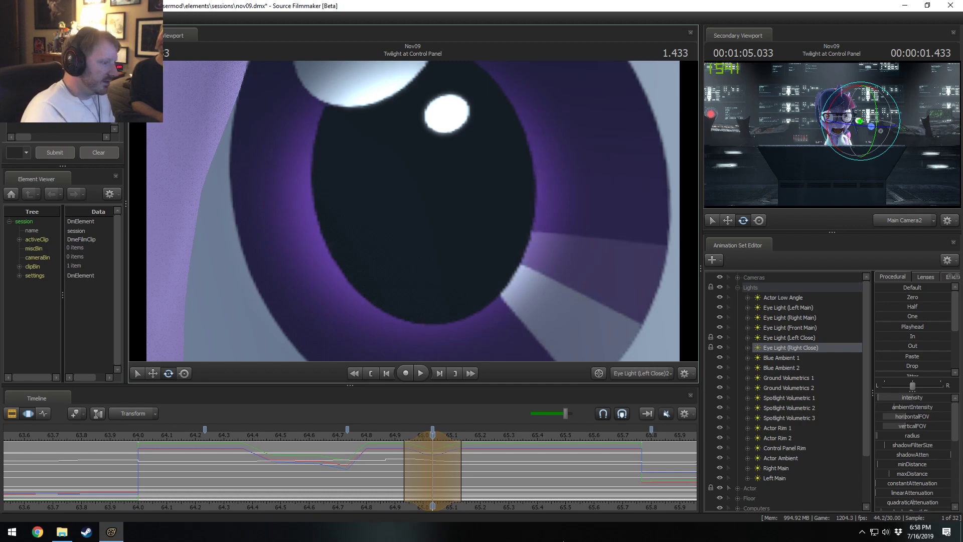
# Set a time selection from about 65.03 to 65.23 and re-aim Eye Light (Left Close) at Twilight's pupil at 65.133
pyautogui.click(416, 470)
pyautogui.moveTo(415, 469); pyautogui.dragTo(462, 480)
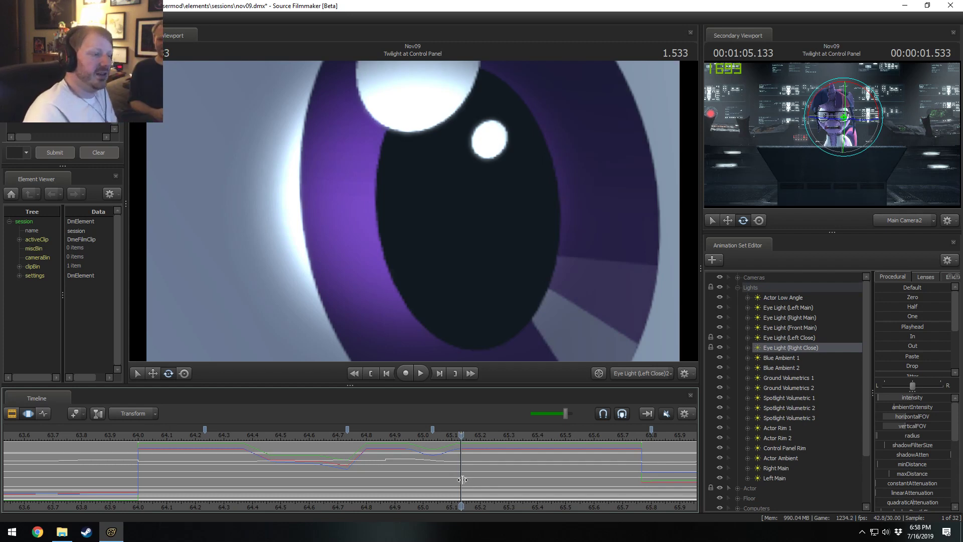
pyautogui.scroll(2, 462, 480)
pyautogui.moveTo(495, 504); pyautogui.dragTo(299, 447, button='middle')
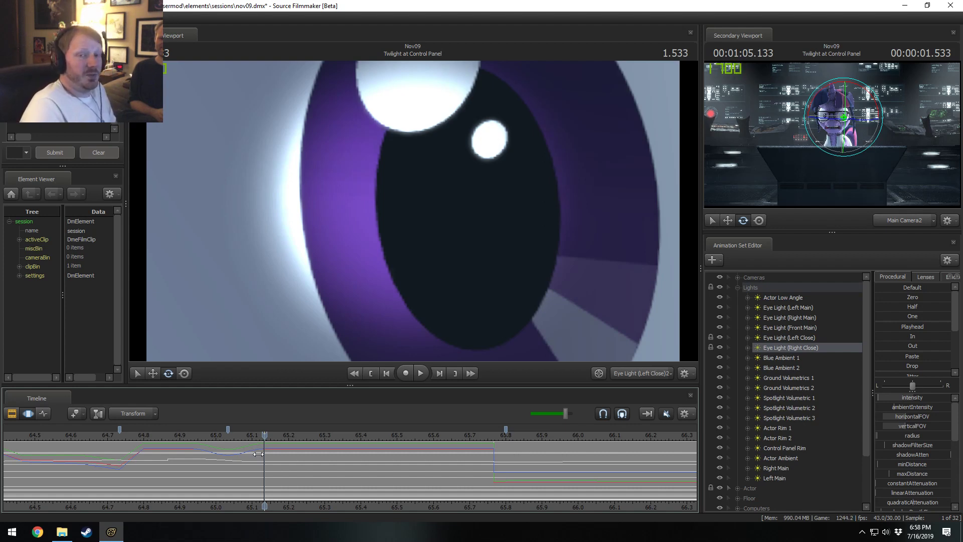
pyautogui.moveTo(258, 453); pyautogui.dragTo(298, 469)
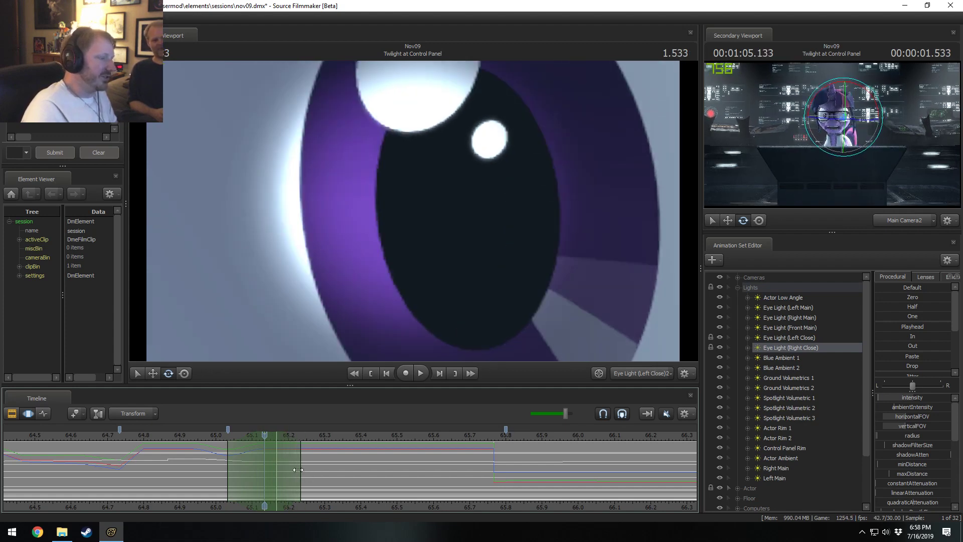
pyautogui.moveTo(350, 325); pyautogui.dragTo(405, 348)
# Select from about 65.4 to 65.77 with falloff starting at about 65.33, and center Eye Light (Left Close) on the pupil at 65.400
pyautogui.press('shift')
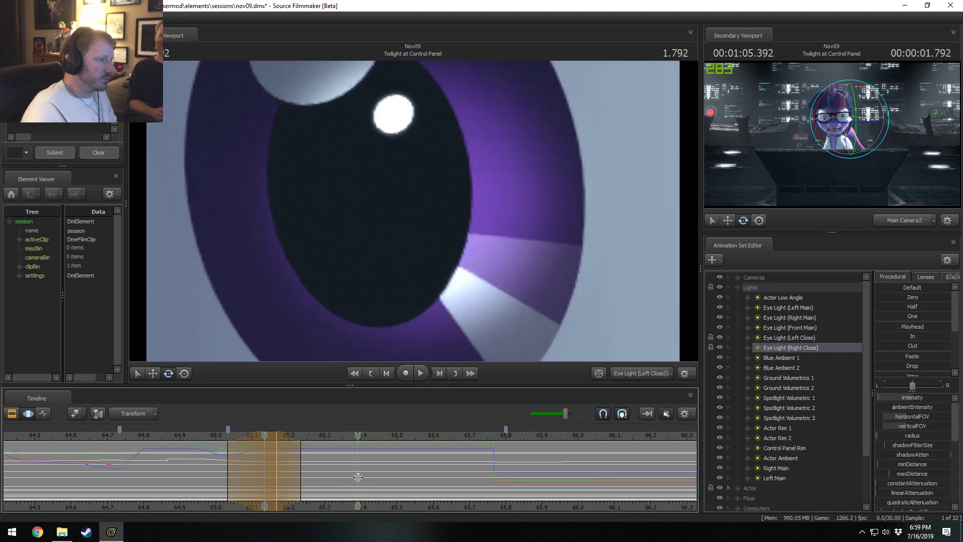
pyautogui.click(359, 477)
pyautogui.moveTo(359, 477); pyautogui.dragTo(495, 479)
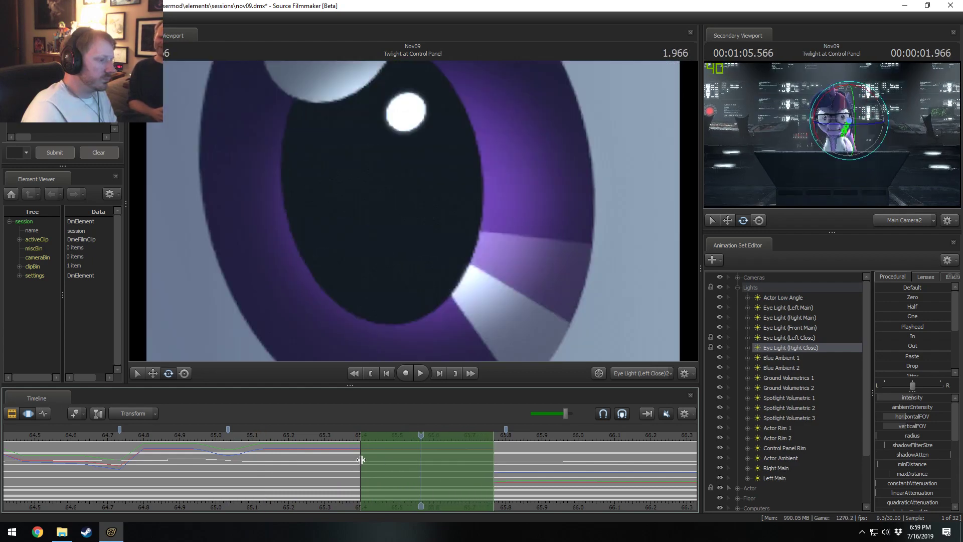
pyautogui.moveTo(352, 465)
pyautogui.mouseDown()
pyautogui.moveTo(314, 466)
pyautogui.moveTo(346, 445)
pyautogui.moveTo(365, 452)
pyautogui.mouseUp()
pyautogui.moveTo(376, 260); pyautogui.dragTo(341, 261)
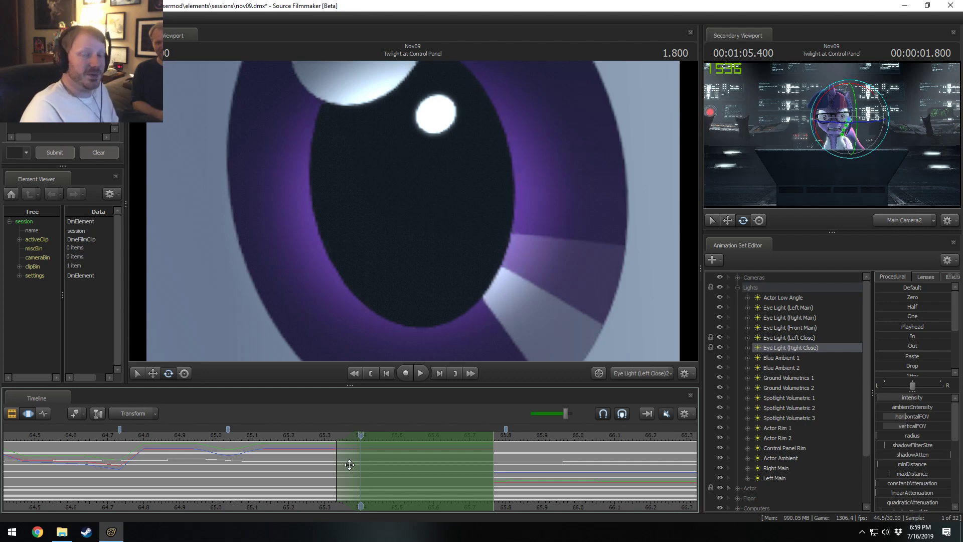
# Limit the time selection to about 65.53 to 65.77 with its hold from 65.73, and re-aim Eye Light (Left Close) onto the eye at 65.733
pyautogui.moveTo(349, 464); pyautogui.dragTo(409, 478)
pyautogui.moveTo(392, 437); pyautogui.dragTo(486, 476)
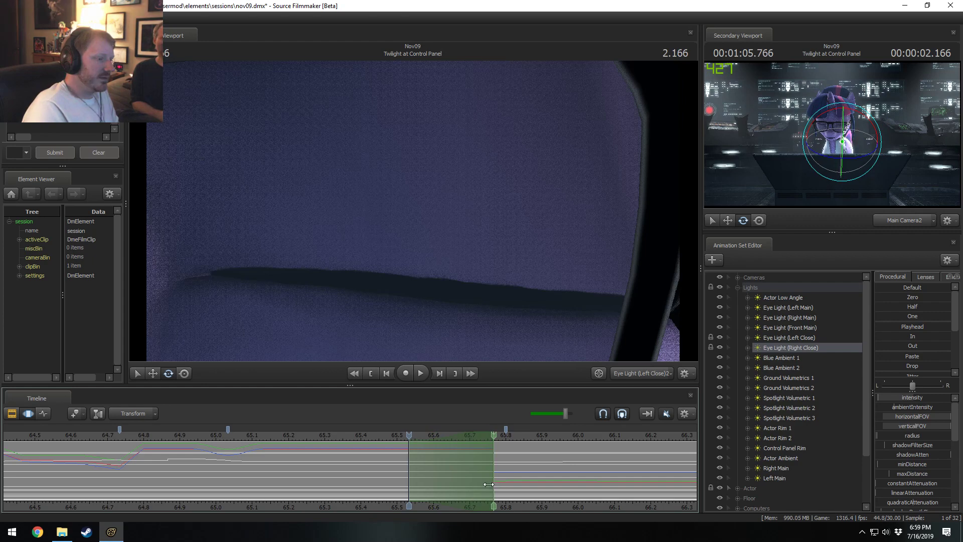
pyautogui.click(414, 439)
pyautogui.moveTo(414, 439); pyautogui.dragTo(486, 449)
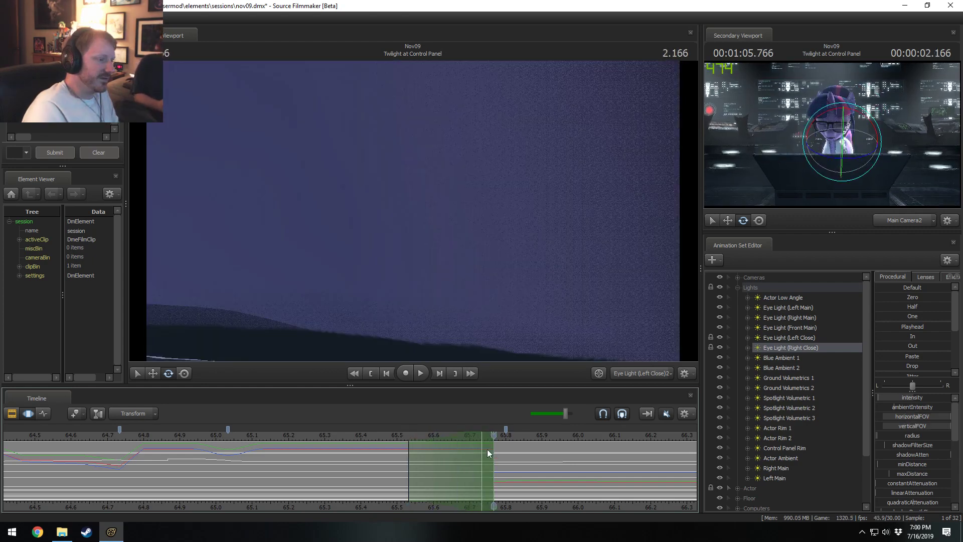
pyautogui.moveTo(414, 210); pyautogui.dragTo(448, 185)
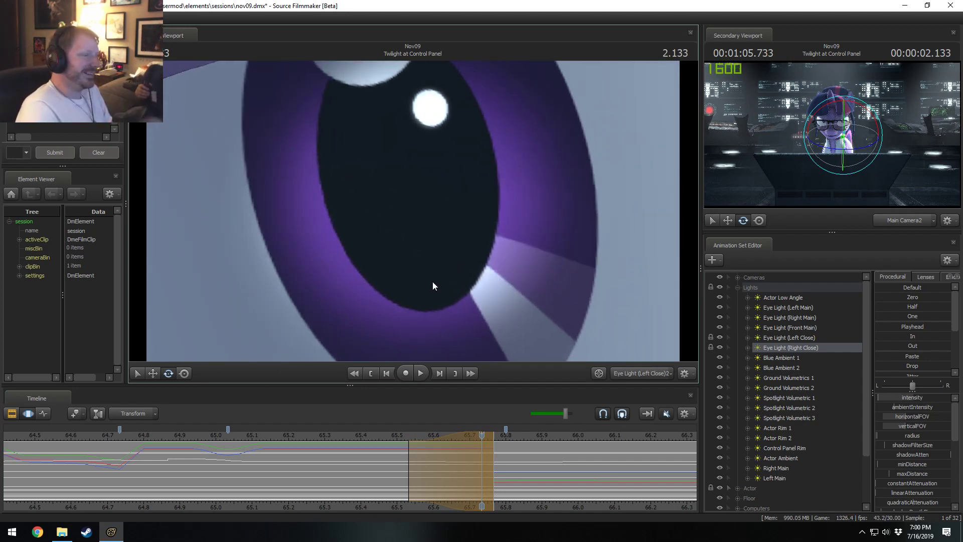
# Scrub through about 65.5 to 65.73 and change the falloff curve type of the light adjustment to match the eye's motion
pyautogui.moveTo(411, 477); pyautogui.dragTo(442, 477)
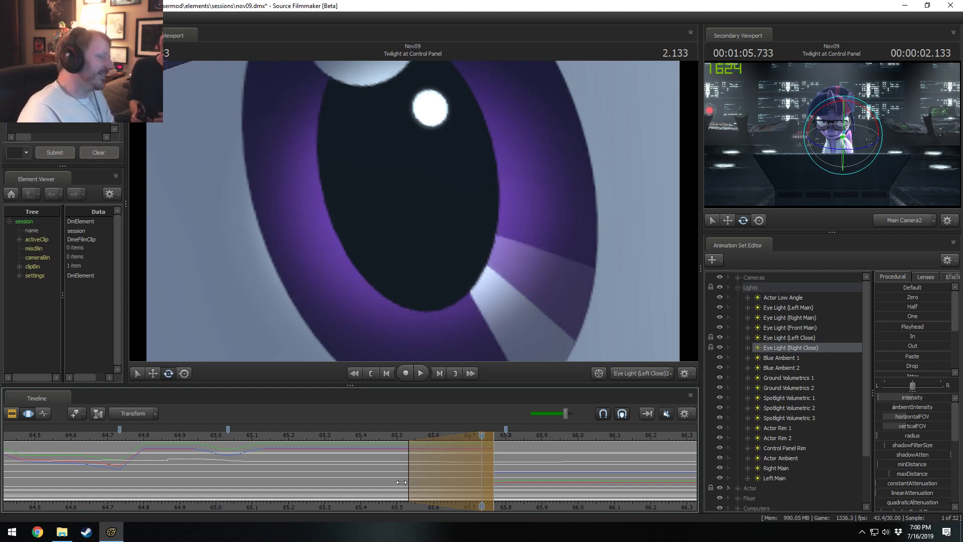
pyautogui.moveTo(401, 482); pyautogui.dragTo(442, 490)
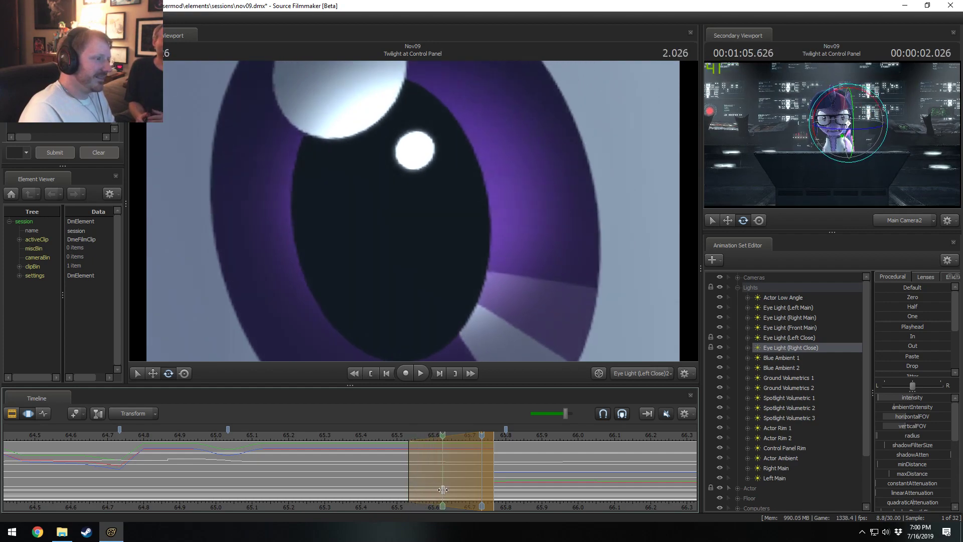
pyautogui.press('3')
pyautogui.press('shift')
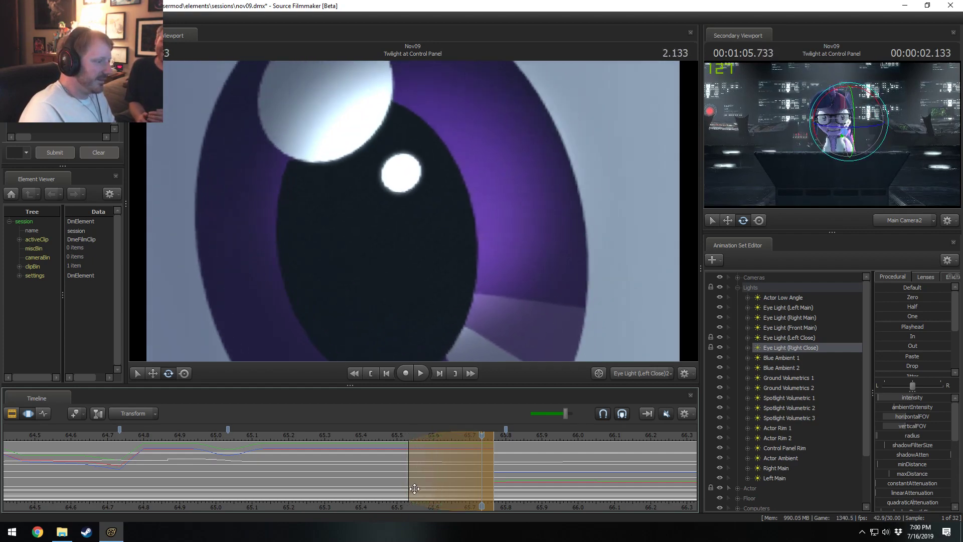
pyautogui.press('2')
pyautogui.press('shift')
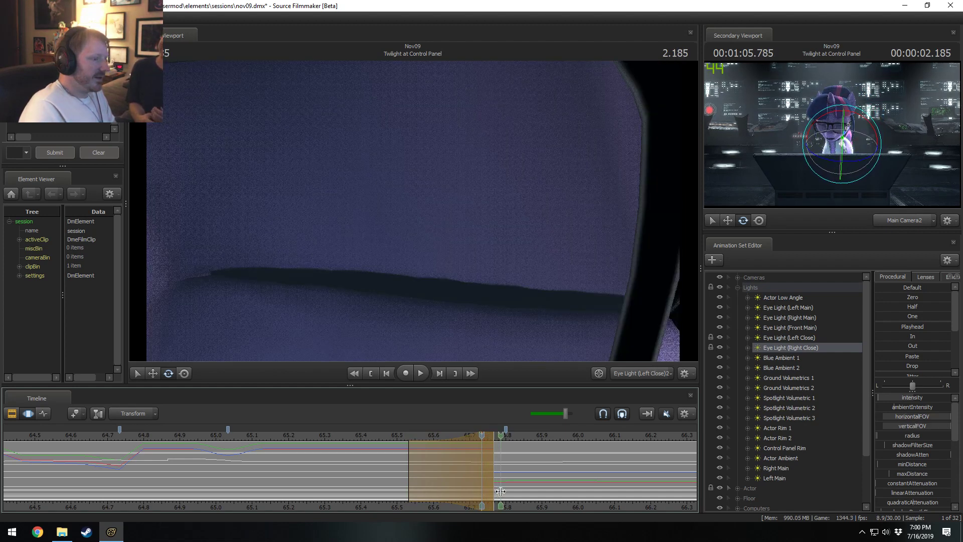
# Select from about 65.77 to 65.87 with falloff to about 66.0, and re-aim Eye Light (Left Close) at the eye at 65.900
pyautogui.click(500, 491)
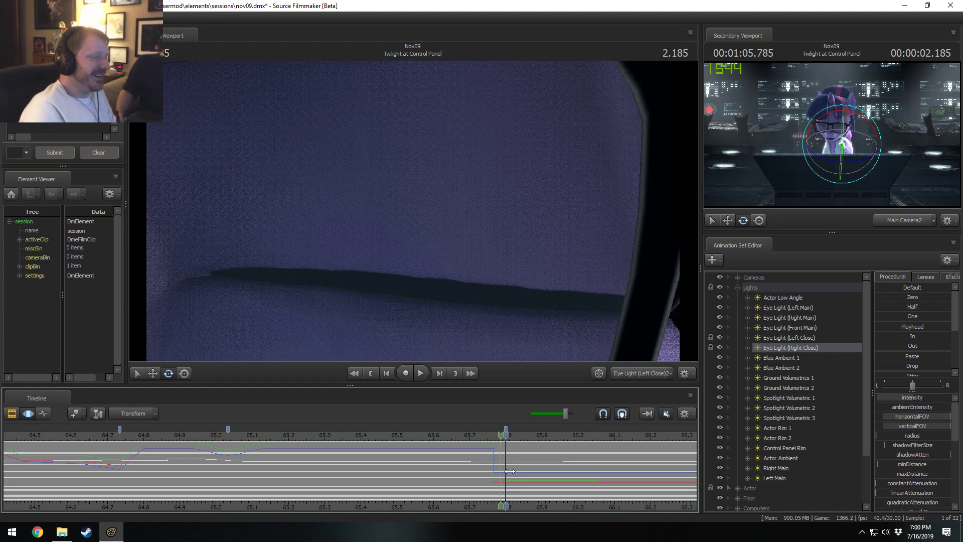
pyautogui.moveTo(500, 467); pyautogui.dragTo(530, 489)
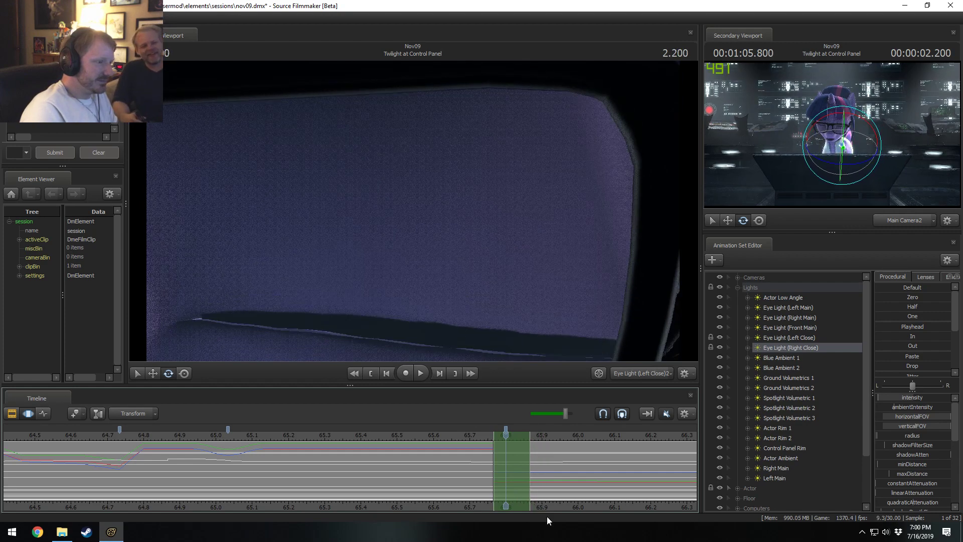
pyautogui.moveTo(553, 510); pyautogui.dragTo(445, 469, button='middle')
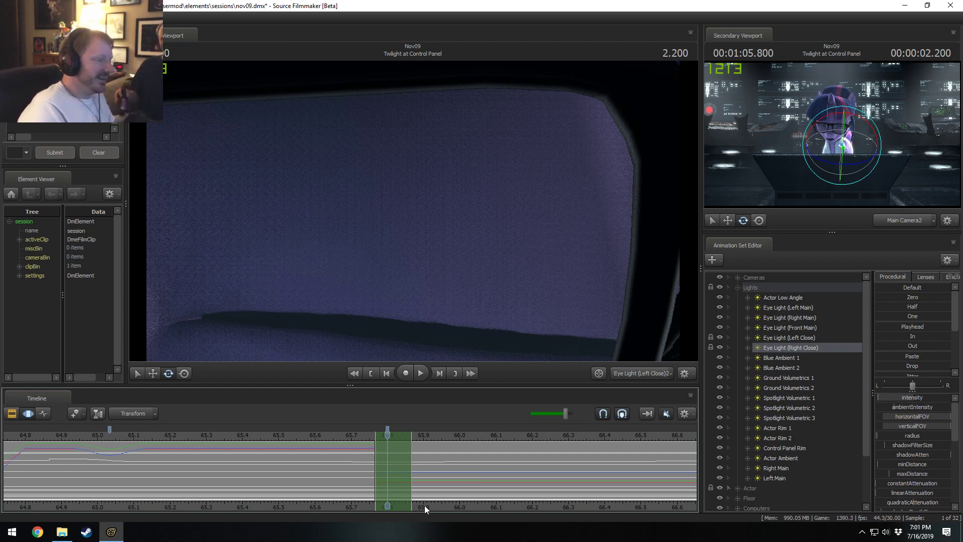
pyautogui.moveTo(423, 506); pyautogui.dragTo(348, 505, button='middle')
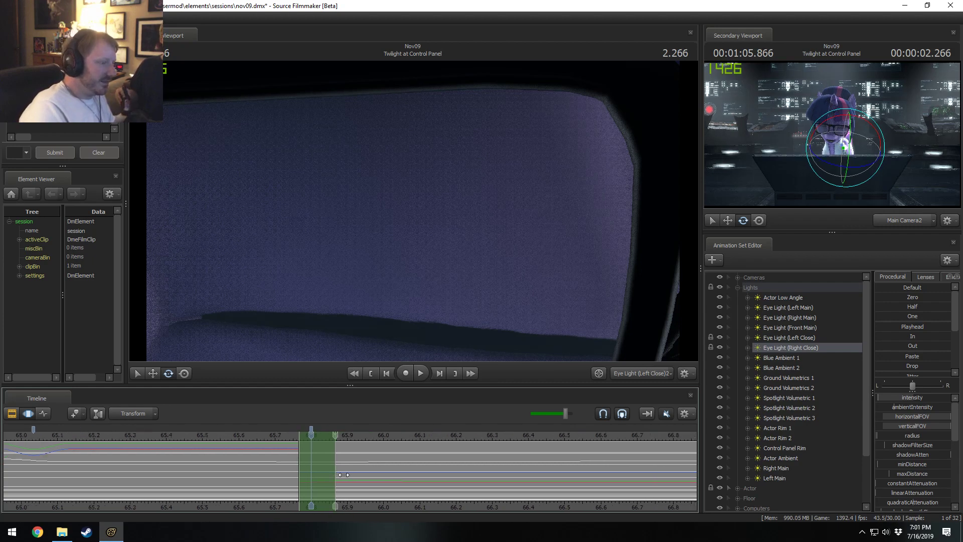
pyautogui.moveTo(339, 473); pyautogui.dragTo(387, 487)
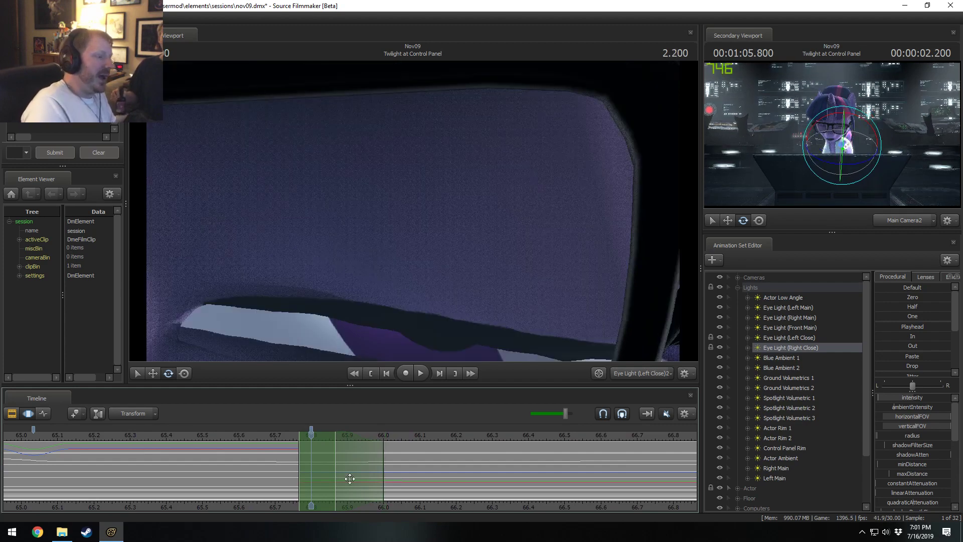
pyautogui.moveTo(342, 443)
pyautogui.mouseDown()
pyautogui.moveTo(361, 451)
pyautogui.moveTo(347, 449)
pyautogui.mouseUp()
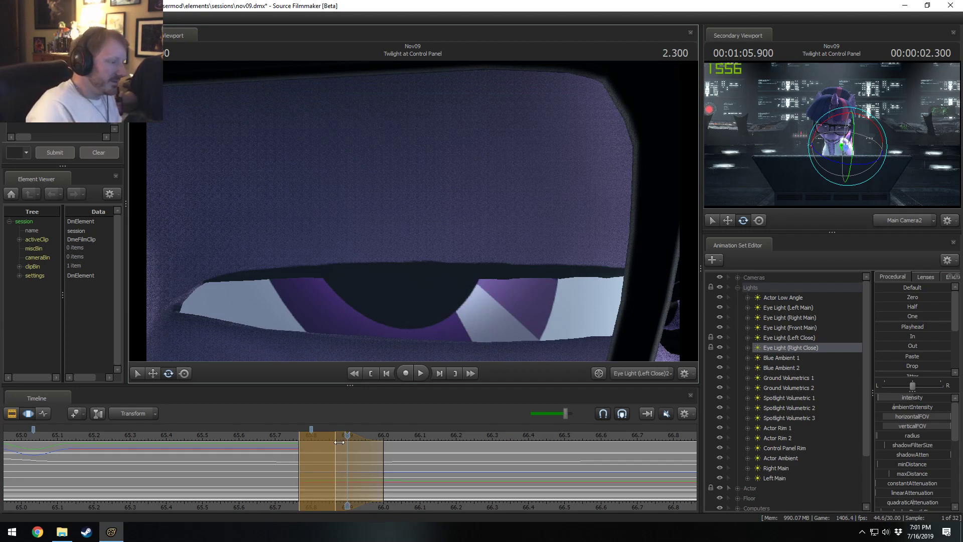
# Clear the time selection at about 66.1 and scrub forward to the jump in the light's curves at about 67.3
pyautogui.moveTo(339, 442); pyautogui.dragTo(419, 459)
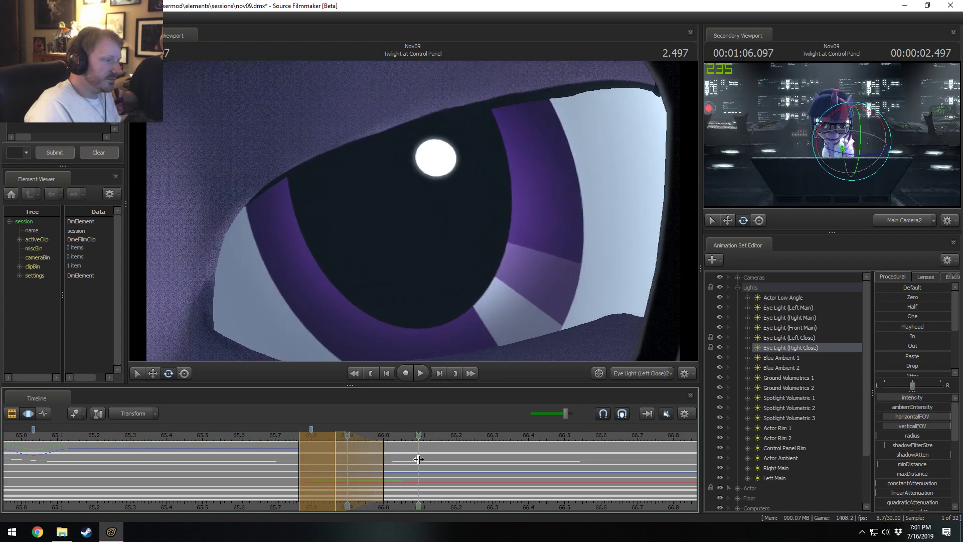
pyautogui.click(419, 459)
pyautogui.press('F2')
pyautogui.press('F3')
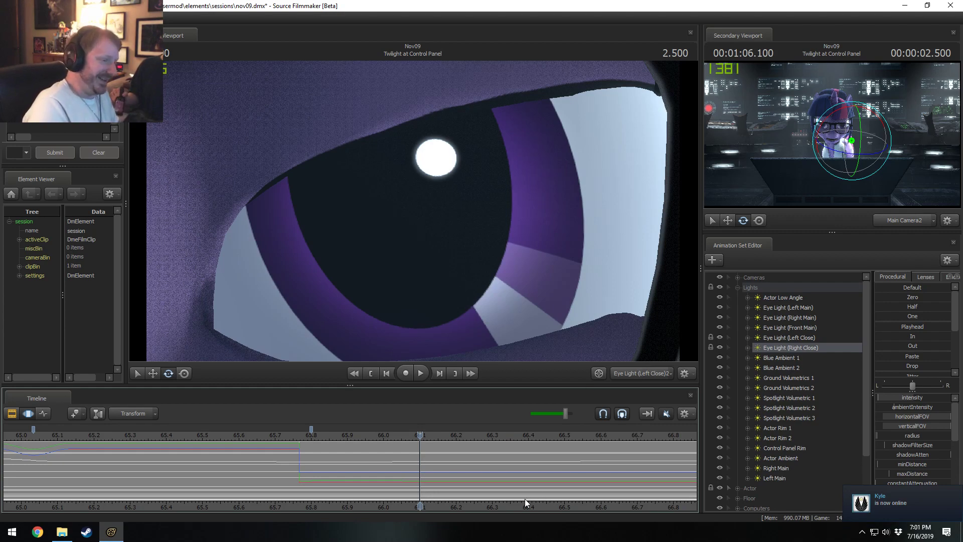
pyautogui.moveTo(522, 501); pyautogui.dragTo(231, 499, button='middle')
pyautogui.press('shift')
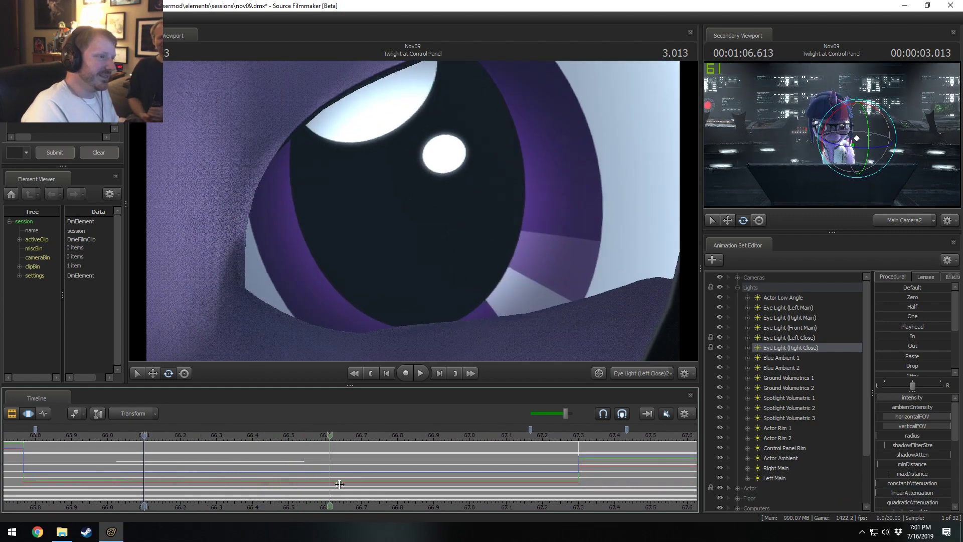
pyautogui.keyDown('shift'); pyautogui.click(579, 471); pyautogui.keyUp('shift')
pyautogui.moveTo(621, 501); pyautogui.dragTo(134, 502, button='middle')
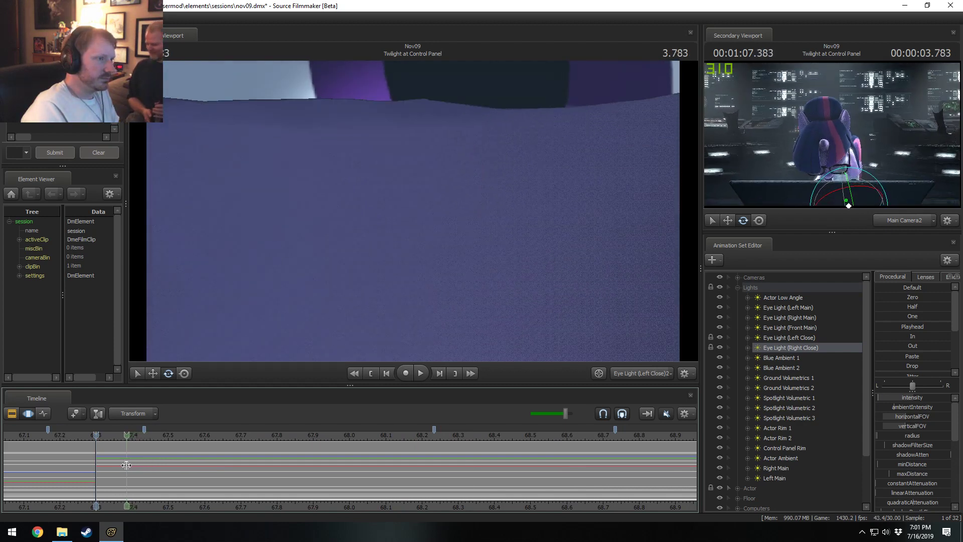
# Set a time selection of about 67.37 to 67.5 around 67.433 and aim Eye Light (Left Close) at Twilight's pupil
pyautogui.keyDown('shift'); pyautogui.moveTo(121, 465); pyautogui.dragTo(170, 493); pyautogui.keyUp('shift')
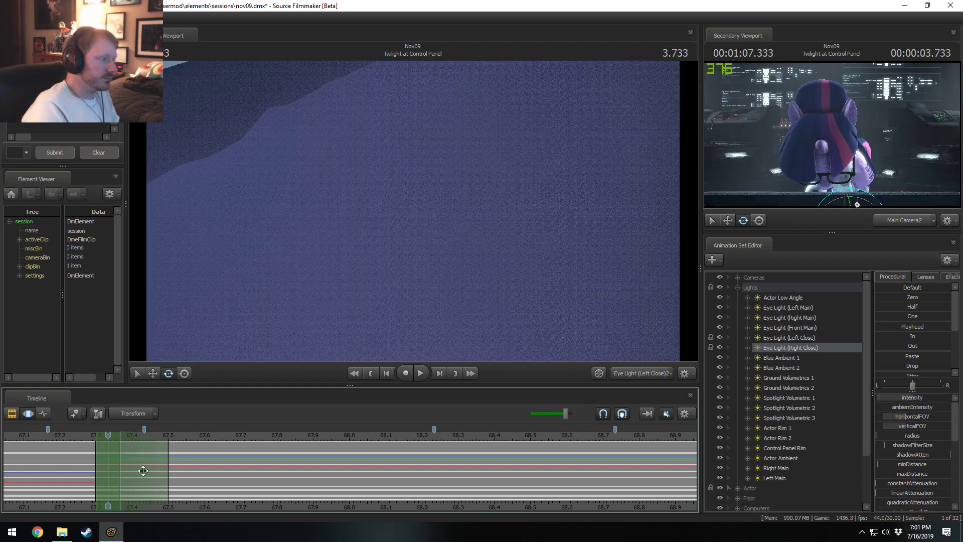
pyautogui.moveTo(108, 437)
pyautogui.mouseDown()
pyautogui.moveTo(138, 456)
pyautogui.moveTo(120, 458)
pyautogui.moveTo(145, 457)
pyautogui.mouseUp()
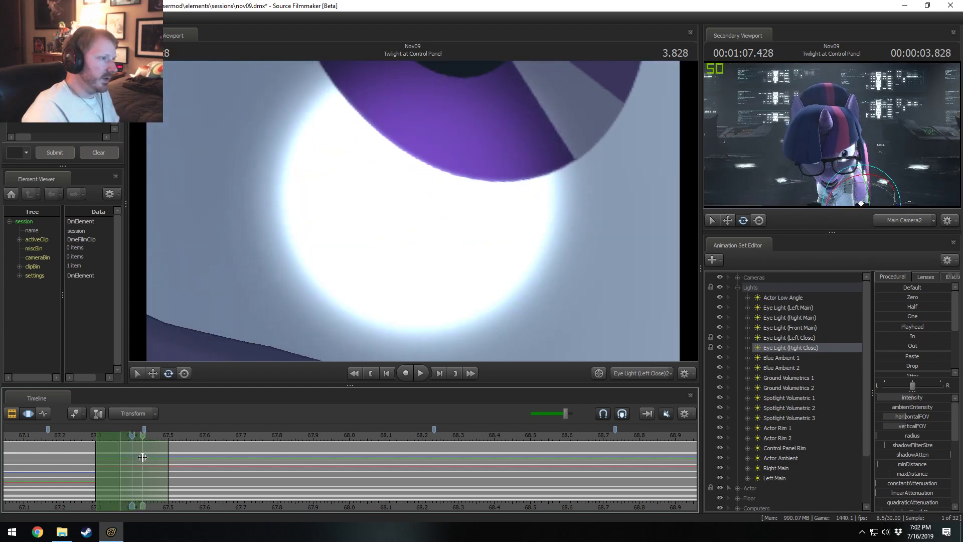
pyautogui.keyDown('shift'); pyautogui.click(143, 458); pyautogui.keyUp('shift')
pyautogui.scroll(3, 144, 458)
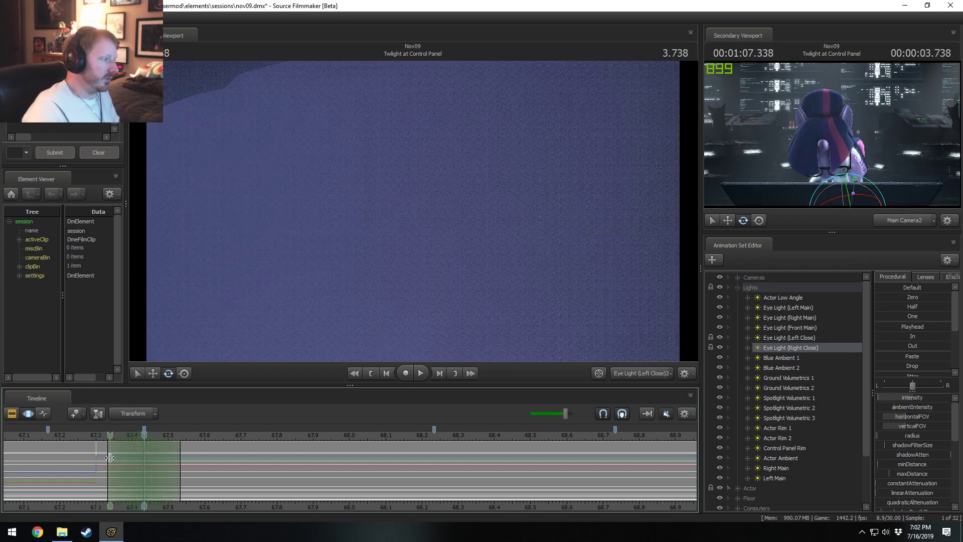
pyautogui.moveTo(111, 458); pyautogui.dragTo(166, 473)
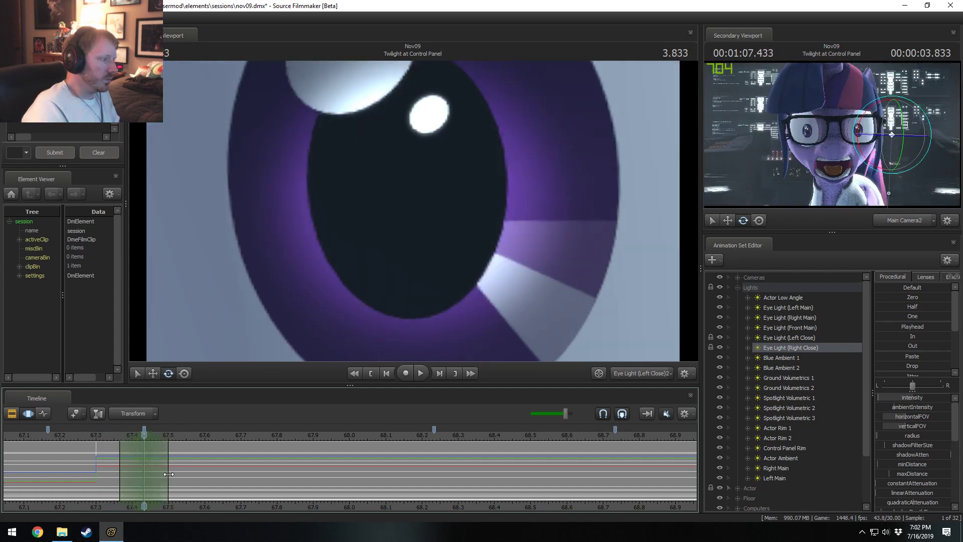
pyautogui.moveTo(351, 226)
pyautogui.mouseDown()
pyautogui.moveTo(351, 281)
pyautogui.moveTo(359, 235)
pyautogui.moveTo(348, 210)
pyautogui.mouseUp()
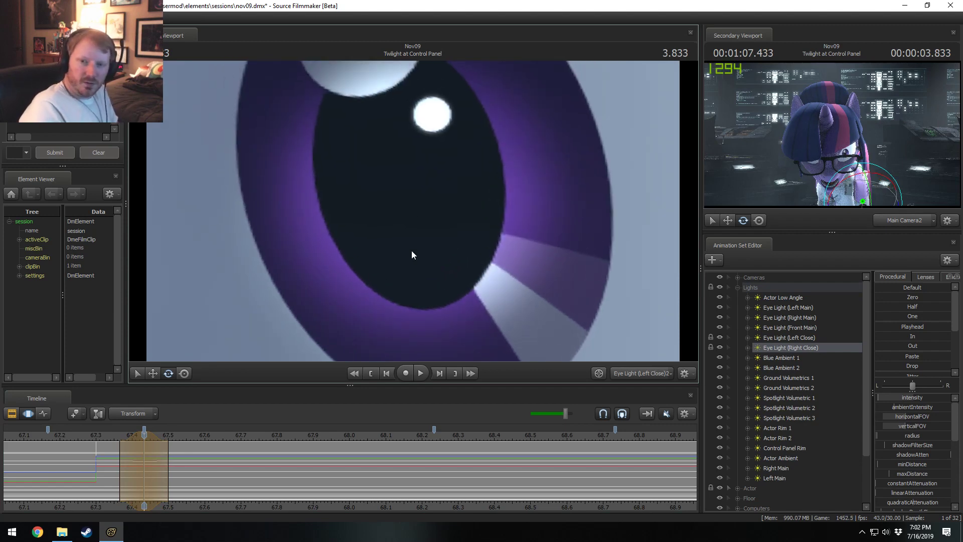
# Select from about 67.3 to 67.43 with the hold ending at about 67.37, and re-aim Eye Light (Left Close) at about 67.4
pyautogui.moveTo(121, 475)
pyautogui.mouseDown()
pyautogui.moveTo(134, 471)
pyautogui.moveTo(109, 444)
pyautogui.moveTo(129, 446)
pyautogui.moveTo(102, 455)
pyautogui.moveTo(145, 464)
pyautogui.mouseUp()
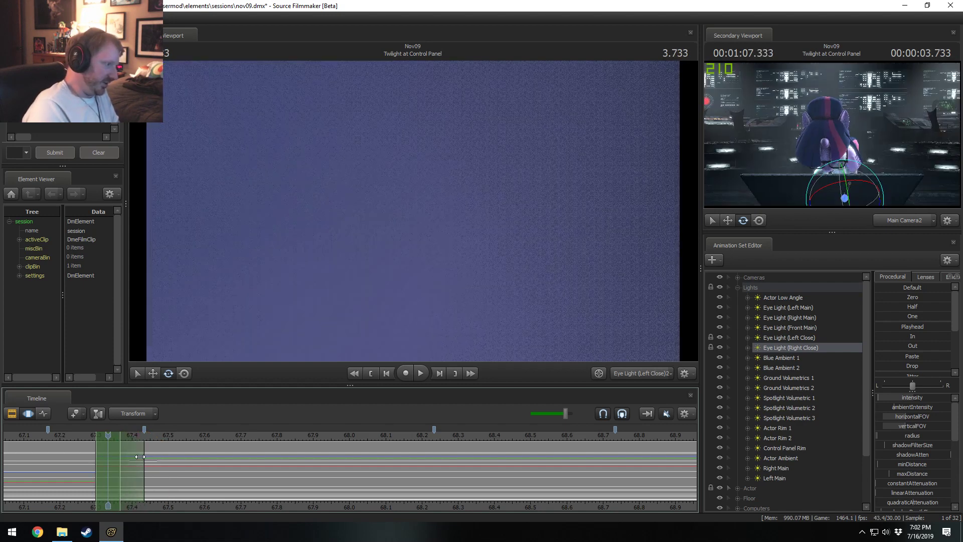
pyautogui.moveTo(109, 435); pyautogui.dragTo(130, 448)
pyautogui.moveTo(485, 216); pyautogui.dragTo(483, 204)
# Narrow the time selection to about 67.4 to 67.47 and re-aim Eye Light (Left Close) onto the pupil at 67.433
pyautogui.moveTo(115, 467); pyautogui.dragTo(141, 469)
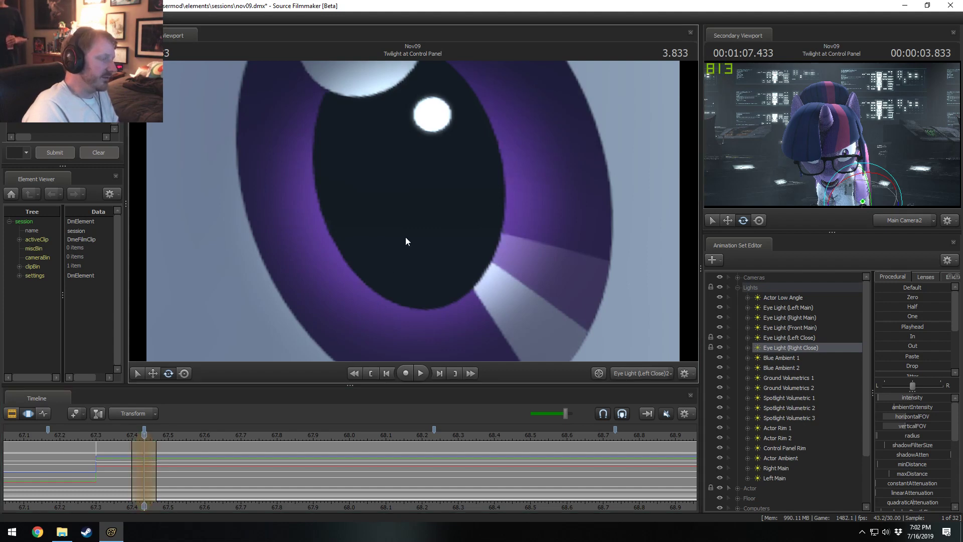
pyautogui.click(129, 456)
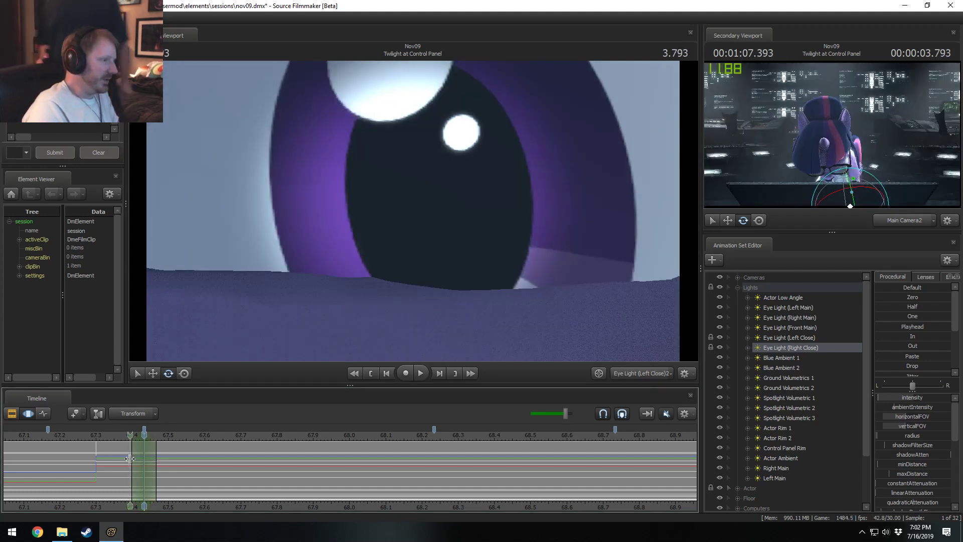
pyautogui.click(139, 460)
pyautogui.moveTo(139, 460); pyautogui.dragTo(137, 461)
pyautogui.moveTo(399, 229); pyautogui.dragTo(401, 215)
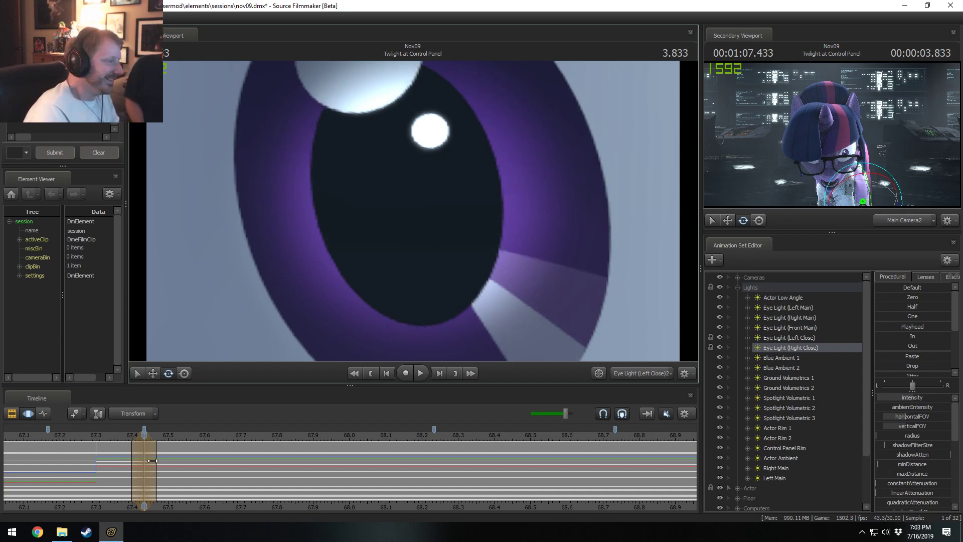
# Scrub through the eye motion near 67.566, select from about 67.67 to 68.4, and re-aim Eye Light (Left Close) at the eye
pyautogui.moveTo(122, 473); pyautogui.dragTo(188, 480)
pyautogui.scroll(2, 188, 481)
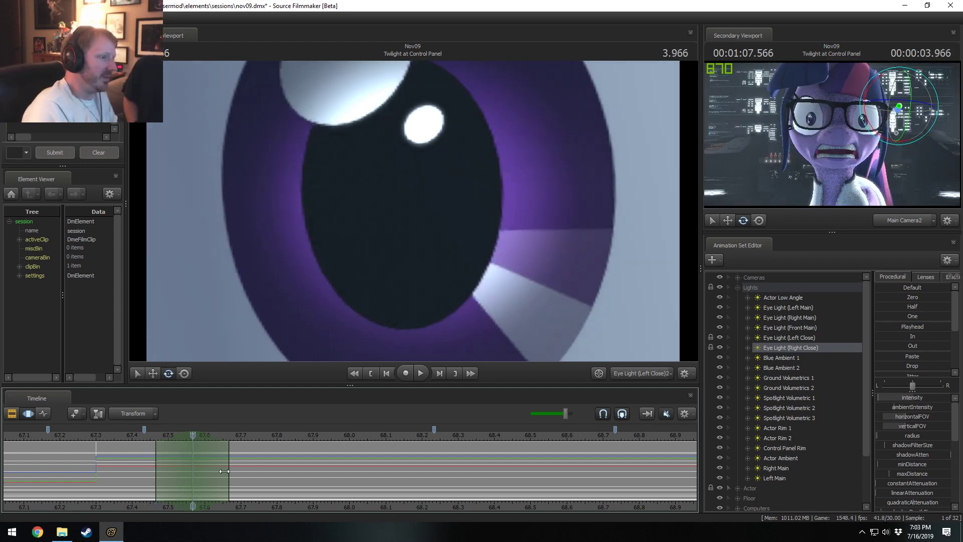
pyautogui.moveTo(159, 462); pyautogui.dragTo(403, 477)
pyautogui.press('space')
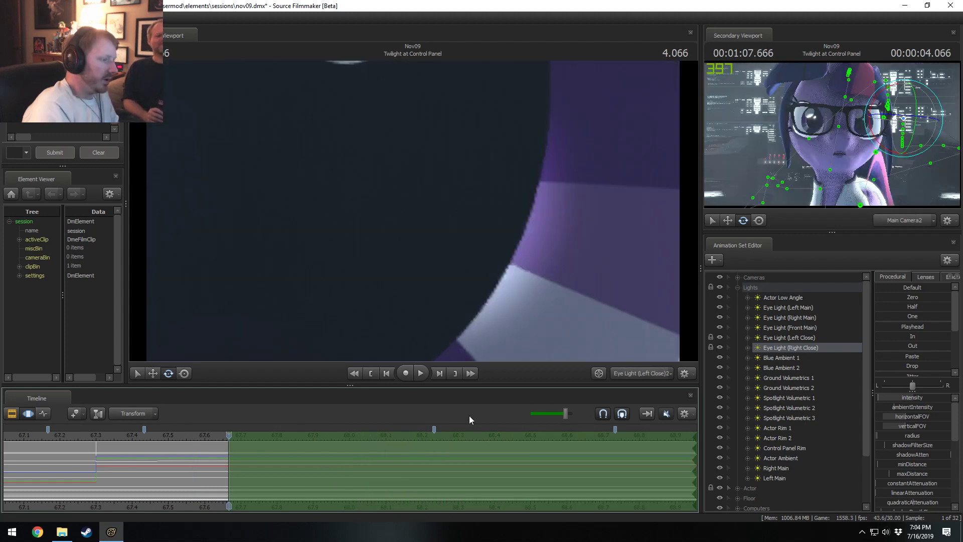
pyautogui.moveTo(543, 478); pyautogui.dragTo(495, 472)
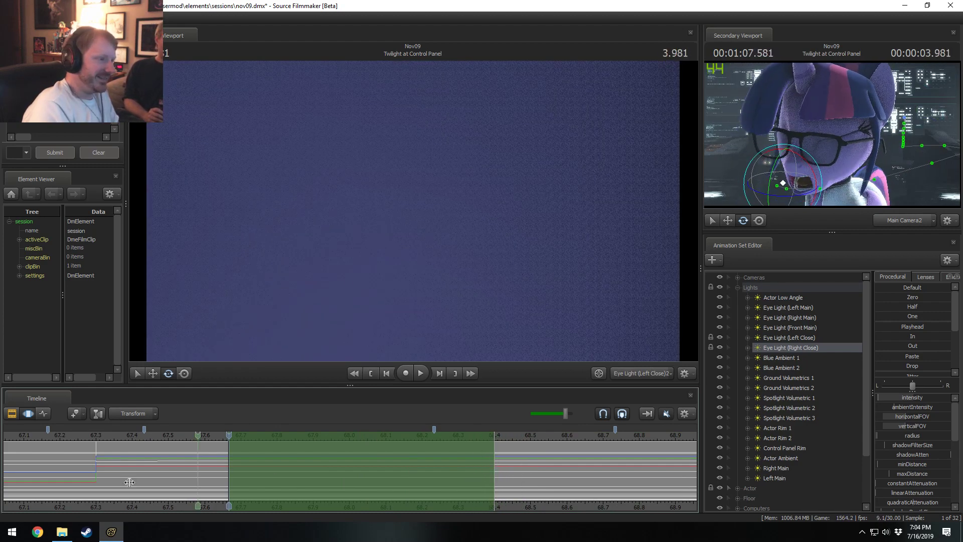
pyautogui.moveTo(129, 481); pyautogui.dragTo(193, 475)
pyautogui.moveTo(413, 211); pyautogui.dragTo(387, 135)
# Select from about 68.07 to 68.23 with falloff starting at about 68.0, and center Eye Light (Left Close) on the pupil at 68.066
pyautogui.moveTo(201, 454)
pyautogui.mouseDown()
pyautogui.moveTo(221, 469)
pyautogui.moveTo(408, 488)
pyautogui.moveTo(348, 483)
pyautogui.moveTo(376, 491)
pyautogui.moveTo(349, 482)
pyautogui.moveTo(554, 483)
pyautogui.moveTo(433, 483)
pyautogui.mouseUp()
pyautogui.moveTo(337, 434); pyautogui.dragTo(374, 441)
pyautogui.moveTo(399, 301); pyautogui.dragTo(310, 301)
pyautogui.press('s')
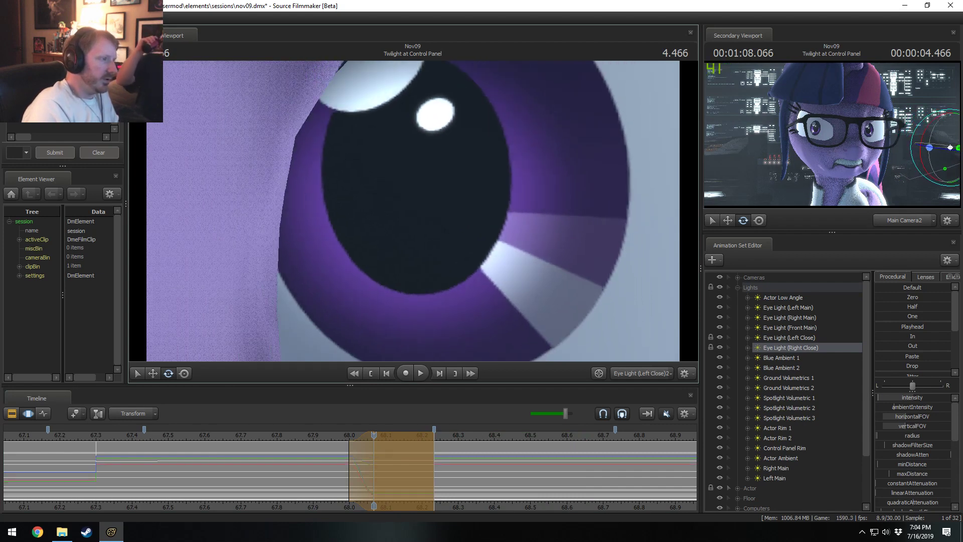
pyautogui.press('w')
# Limit the time selection to about 68.07 to 68.23 with its hold from 68.2, and re-aim Eye Light (Left Close) at 68.166
pyautogui.moveTo(354, 465)
pyautogui.mouseDown()
pyautogui.moveTo(431, 488)
pyautogui.moveTo(369, 477)
pyautogui.mouseUp()
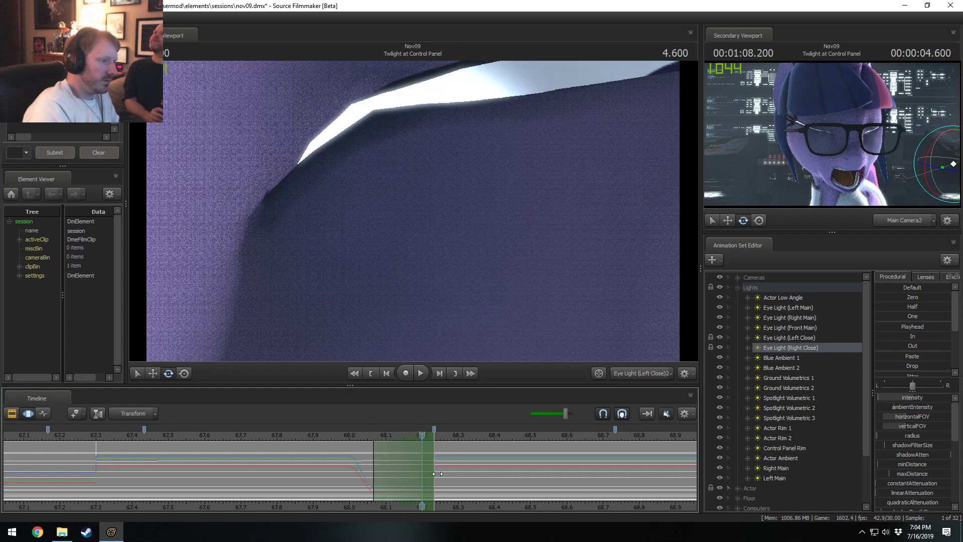
pyautogui.moveTo(420, 435); pyautogui.dragTo(415, 434)
pyautogui.moveTo(413, 215); pyautogui.dragTo(413, 210)
pyautogui.press('Right')
pyautogui.press('Left')
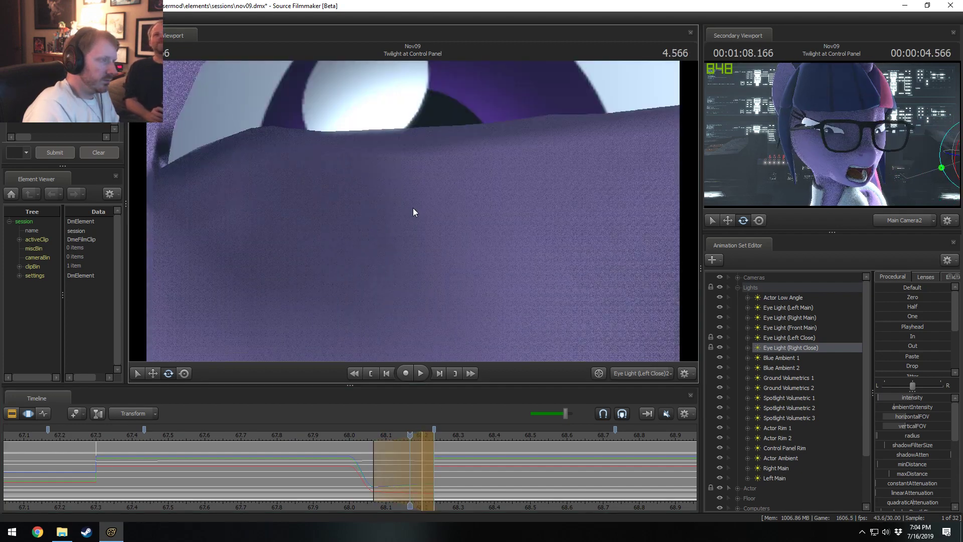
# Scrub from 68.166 to 68.566 and clear the time selection
pyautogui.press('shift')
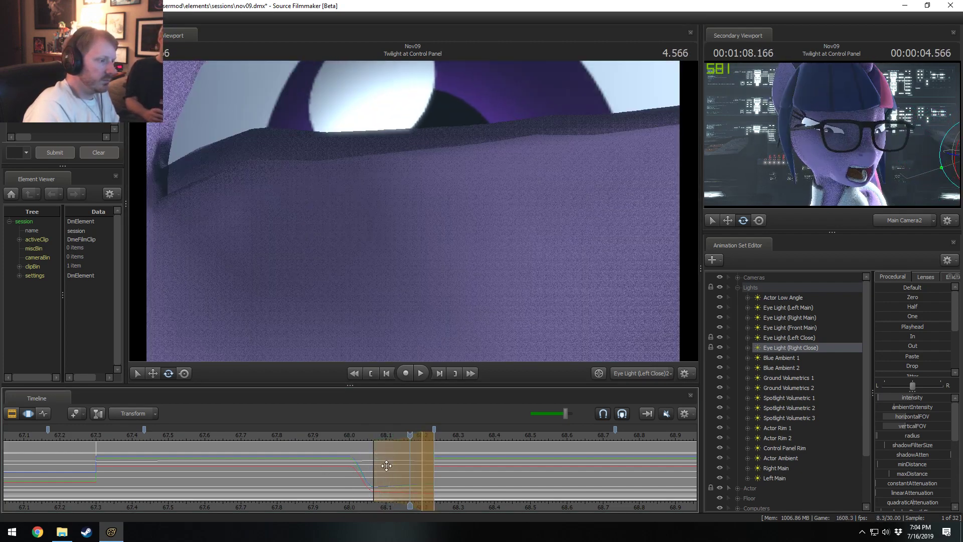
pyautogui.press('shift')
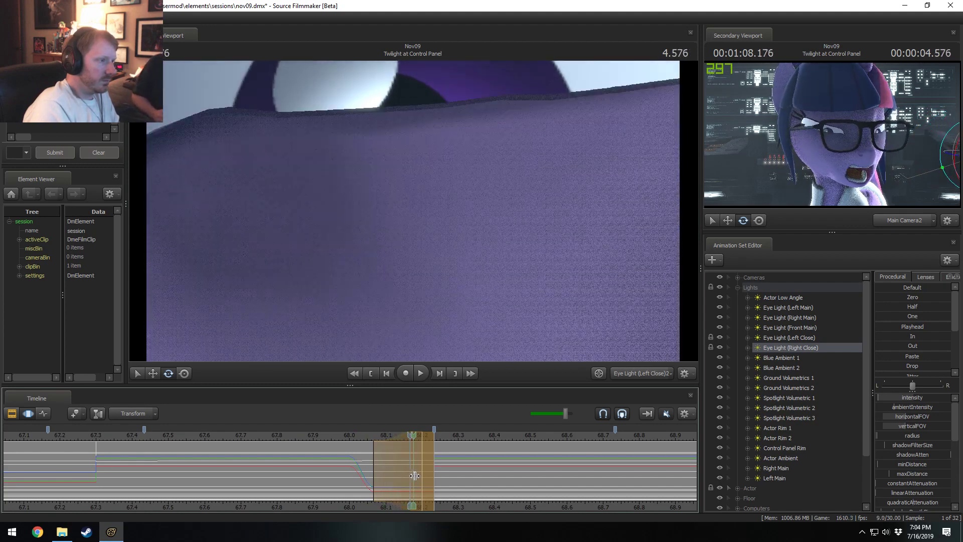
pyautogui.press('space')
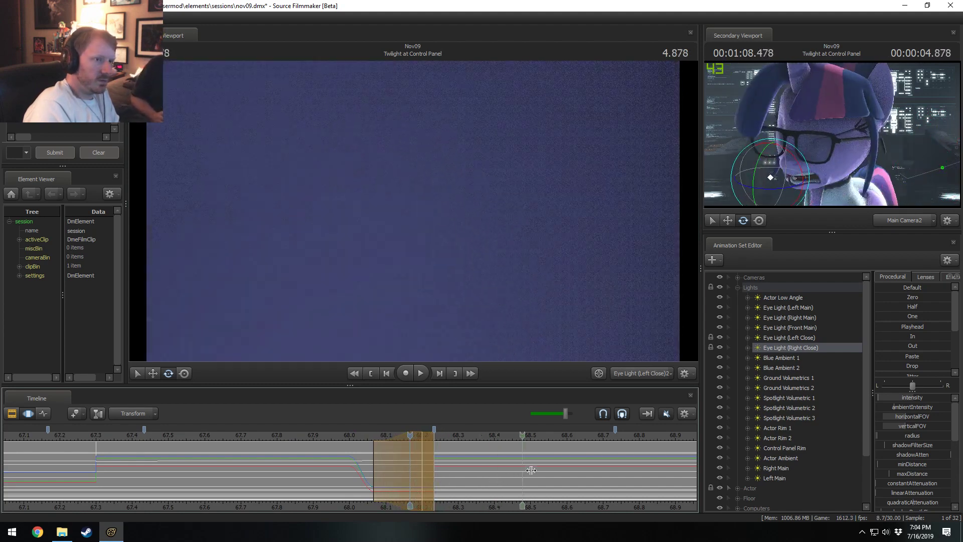
pyautogui.press('space')
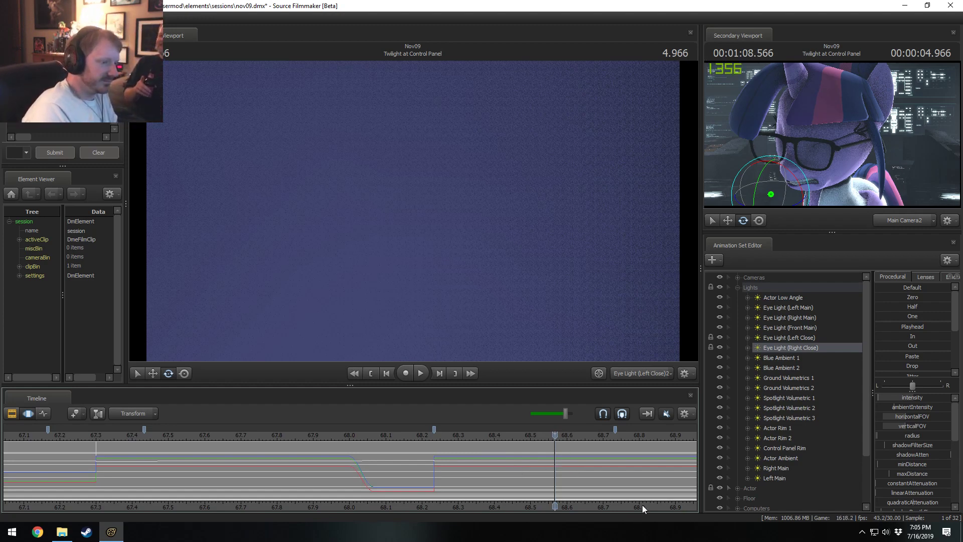
# Select the timeline from about 68.23 to 68.7 with falloff ending at about 68.97
pyautogui.moveTo(642, 505); pyautogui.dragTo(272, 509, button='middle')
pyautogui.moveTo(243, 467)
pyautogui.mouseDown()
pyautogui.moveTo(209, 458)
pyautogui.moveTo(260, 454)
pyautogui.moveTo(137, 455)
pyautogui.mouseUp()
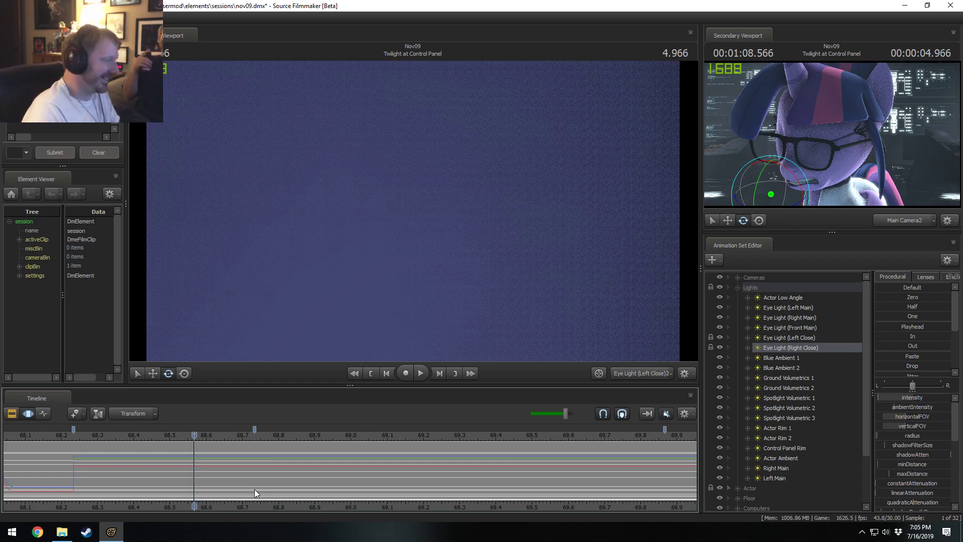
pyautogui.moveTo(236, 469)
pyautogui.mouseDown()
pyautogui.moveTo(263, 470)
pyautogui.moveTo(74, 483)
pyautogui.mouseUp()
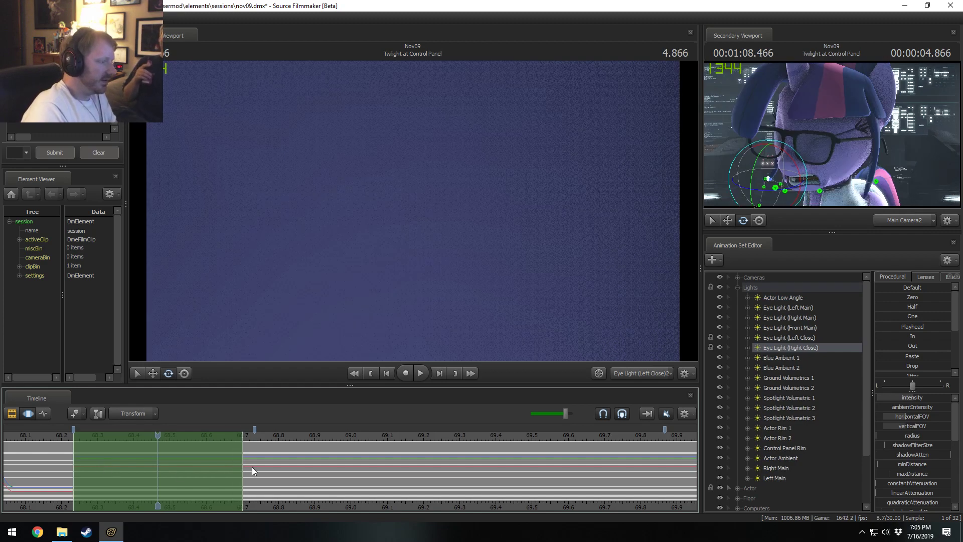
pyautogui.moveTo(249, 467); pyautogui.dragTo(313, 490)
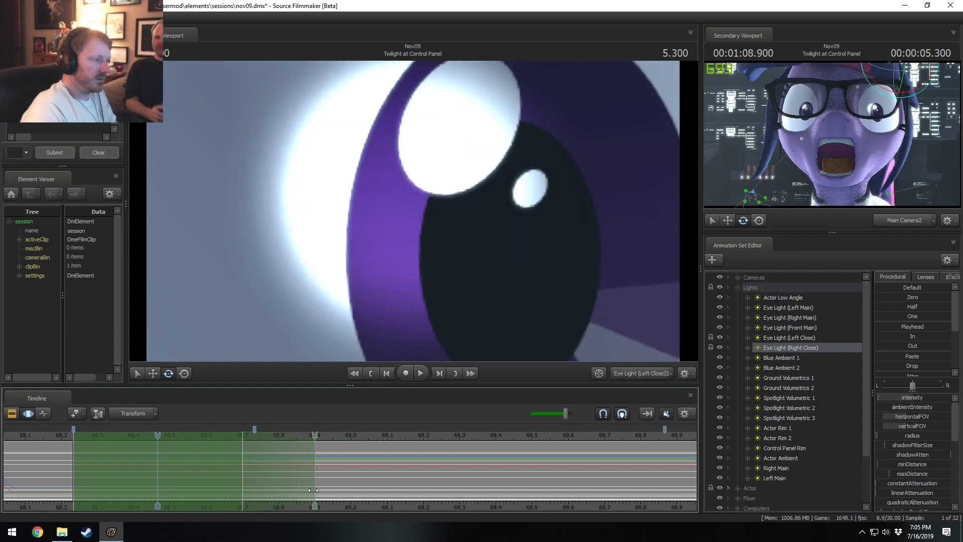
pyautogui.moveTo(225, 478); pyautogui.dragTo(426, 470)
pyautogui.moveTo(318, 474)
pyautogui.mouseDown()
pyautogui.moveTo(465, 500)
pyautogui.moveTo(410, 509)
pyautogui.mouseUp()
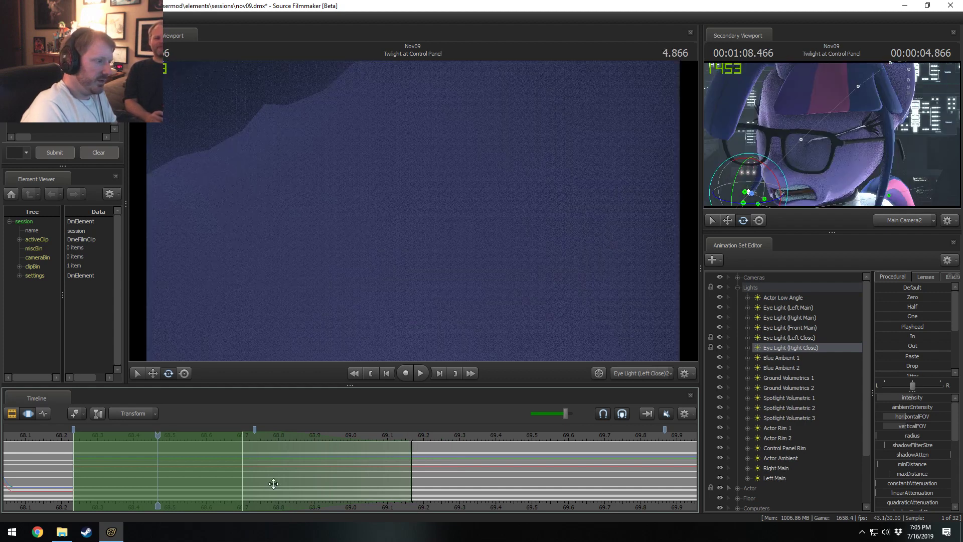
pyautogui.moveTo(157, 440); pyautogui.dragTo(256, 454)
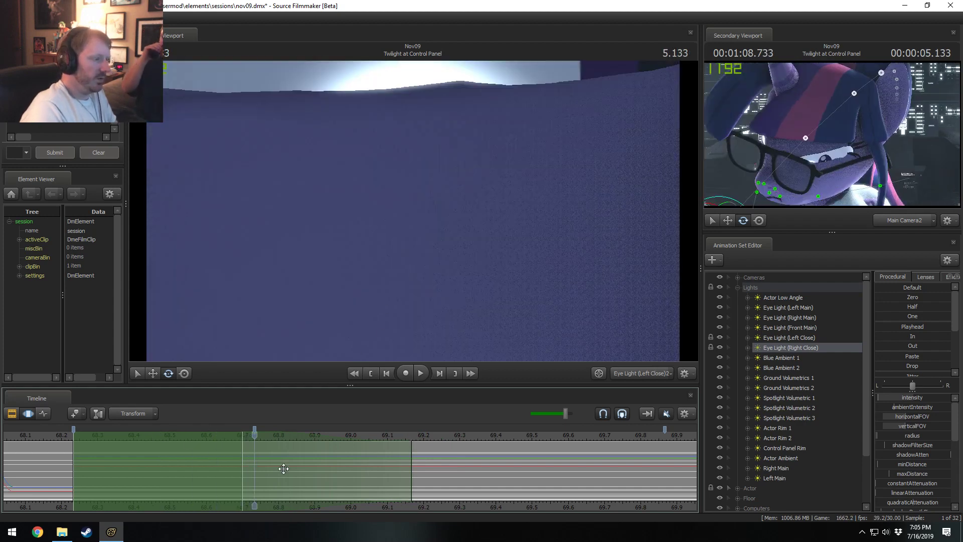
pyautogui.moveTo(393, 473); pyautogui.dragTo(339, 504)
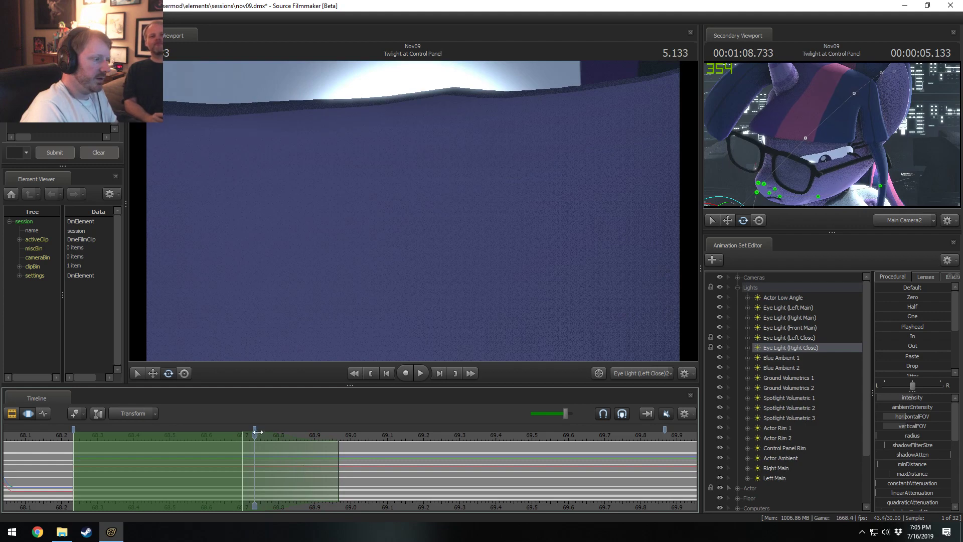
# Center Eye Light (Left Close) on Twilight's pupil at 68.8 within the current time selection
pyautogui.moveTo(257, 431); pyautogui.dragTo(279, 432)
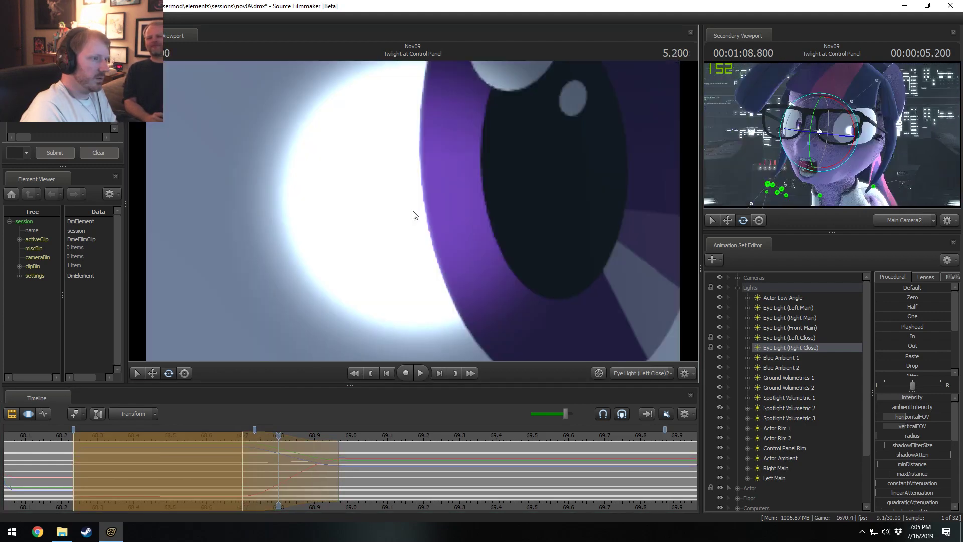
pyautogui.moveTo(412, 211); pyautogui.dragTo(426, 211)
pyautogui.moveTo(412, 211)
pyautogui.mouseDown()
pyautogui.moveTo(421, 211)
pyautogui.moveTo(412, 216)
pyautogui.mouseUp()
pyautogui.moveTo(413, 216)
pyautogui.mouseDown()
pyautogui.moveTo(405, 226)
pyautogui.moveTo(413, 211)
pyautogui.mouseUp()
pyautogui.moveTo(243, 458); pyautogui.dragTo(247, 457)
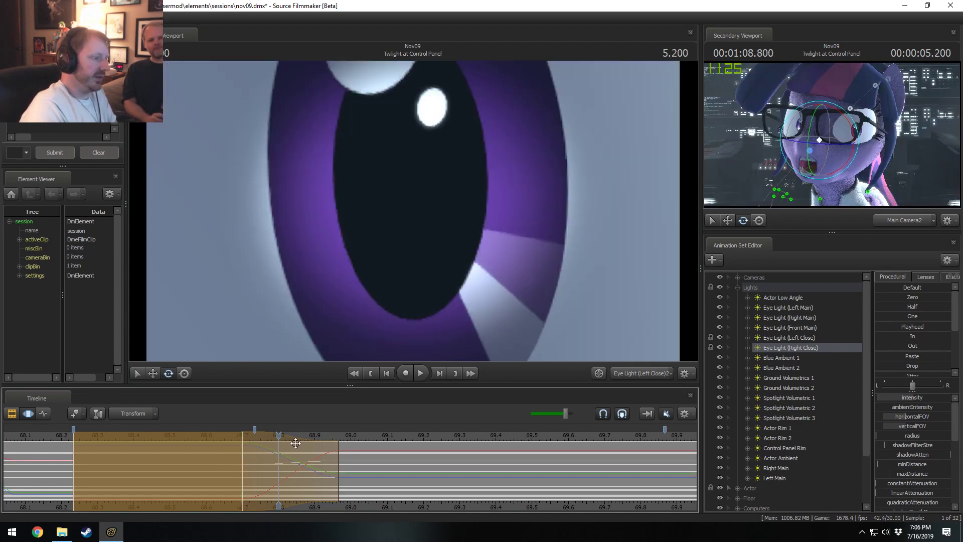
pyautogui.moveTo(412, 306); pyautogui.dragTo(413, 211)
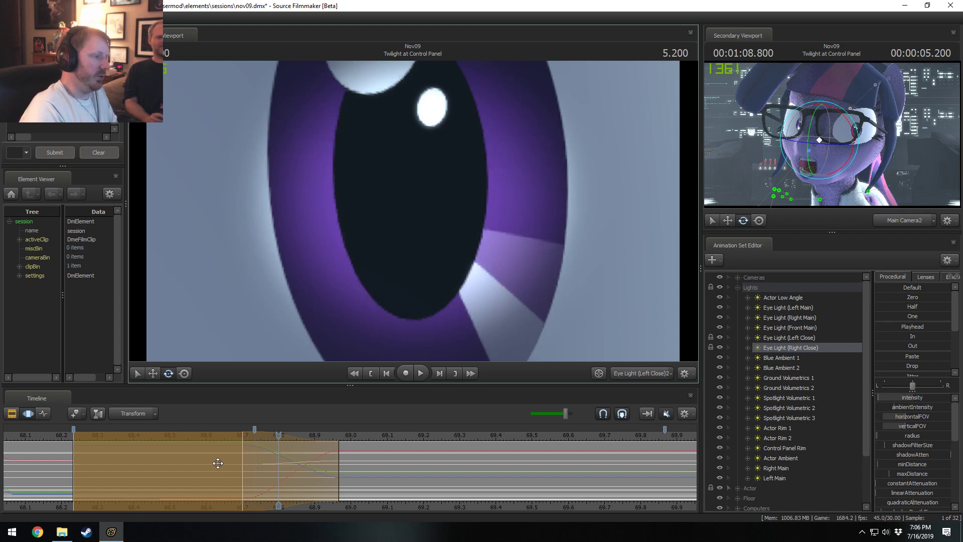
# Try re-aiming Eye Light (Left Close) at 68.766 with a time selection from about 68.7 to 68.83, and undo it
pyautogui.moveTo(217, 462)
pyautogui.mouseDown()
pyautogui.moveTo(291, 480)
pyautogui.moveTo(245, 481)
pyautogui.moveTo(261, 476)
pyautogui.mouseUp()
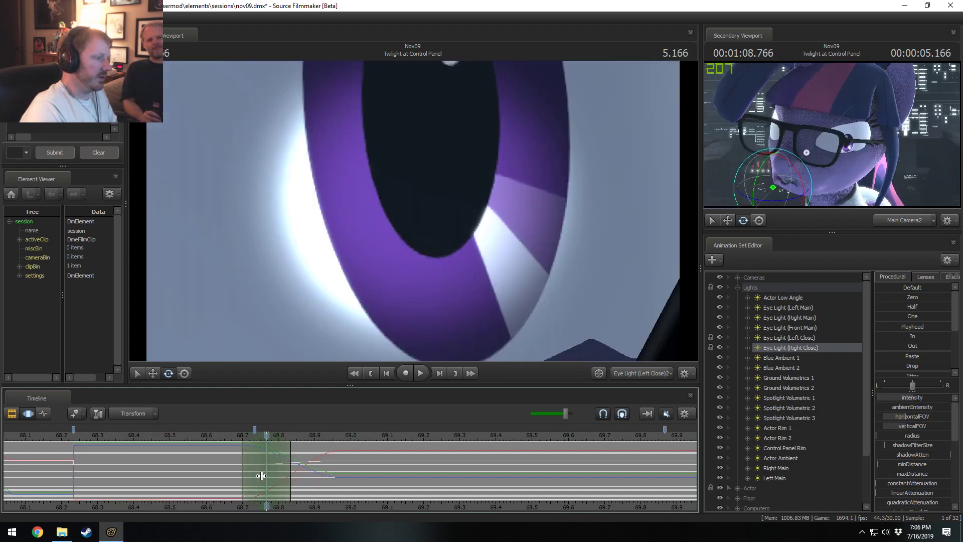
pyautogui.moveTo(440, 270); pyautogui.dragTo(446, 244)
pyautogui.press('w')
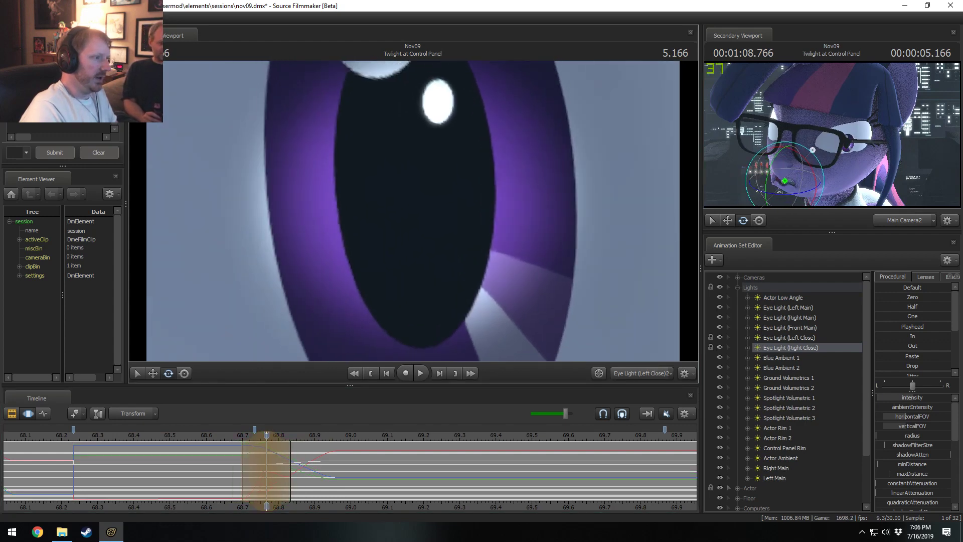
pyautogui.moveTo(266, 455)
pyautogui.mouseDown()
pyautogui.moveTo(243, 461)
pyautogui.moveTo(266, 468)
pyautogui.moveTo(243, 468)
pyautogui.moveTo(256, 446)
pyautogui.mouseUp()
pyautogui.hotkey('ctrl', 'z')
pyautogui.hotkey('ctrl', 'z')
pyautogui.hotkey('ctrl', 'z')
# Select from about 68.73 to 68.83 and center Eye Light (Left Close) on the pupil at 68.766
pyautogui.click(254, 435)
pyautogui.moveTo(435, 316); pyautogui.dragTo(407, 205)
pyautogui.moveTo(244, 448); pyautogui.dragTo(280, 459)
pyautogui.keyDown('shift'); pyautogui.moveTo(282, 460); pyautogui.dragTo(290, 462); pyautogui.keyUp('shift')
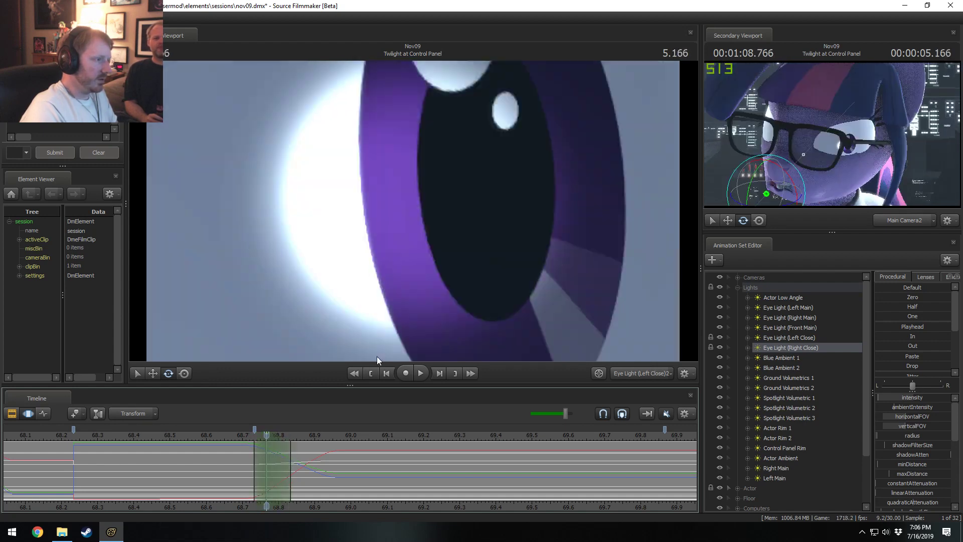
pyautogui.moveTo(409, 226); pyautogui.dragTo(437, 230)
pyautogui.press('w')
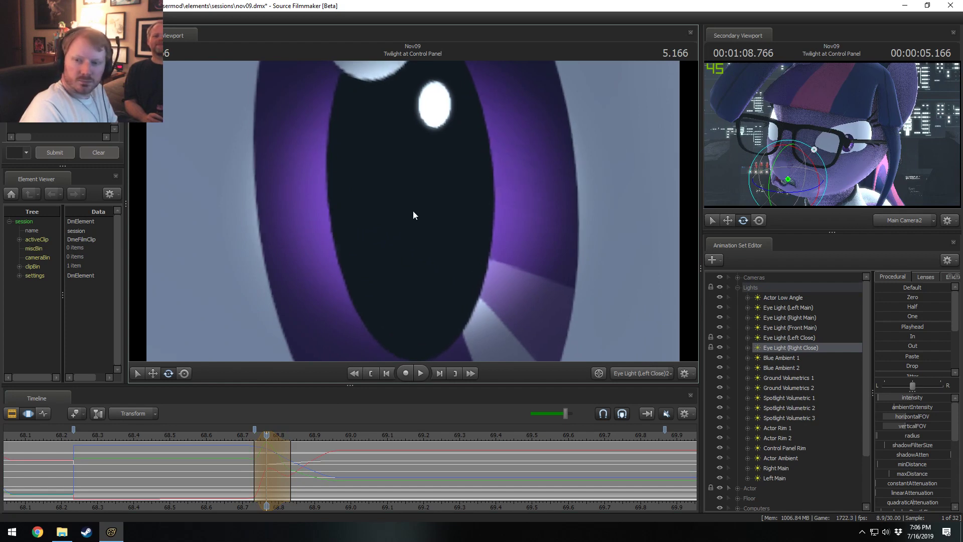
# Select from about 68.93 to 69.03 with falloff out to about 69.1, re-aim Eye Light (Left Close) at 68.966, and clear the selection
pyautogui.click(249, 467)
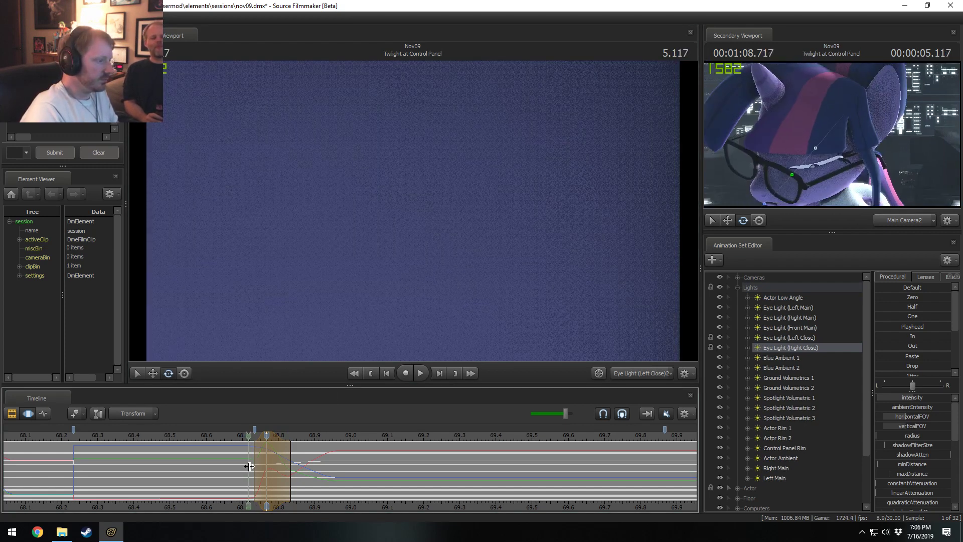
pyautogui.moveTo(253, 468); pyautogui.dragTo(322, 486)
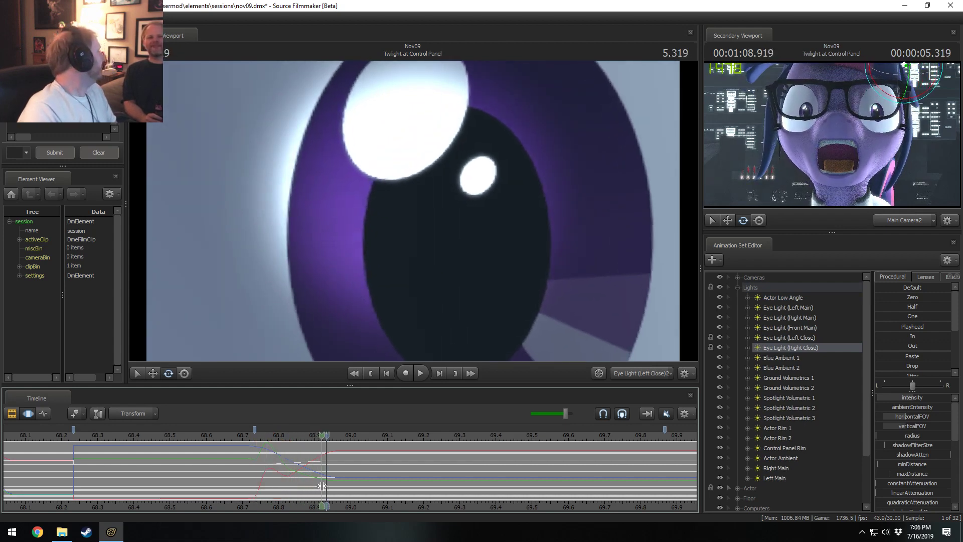
pyautogui.moveTo(330, 486); pyautogui.dragTo(385, 469)
pyautogui.moveTo(314, 467); pyautogui.dragTo(290, 463)
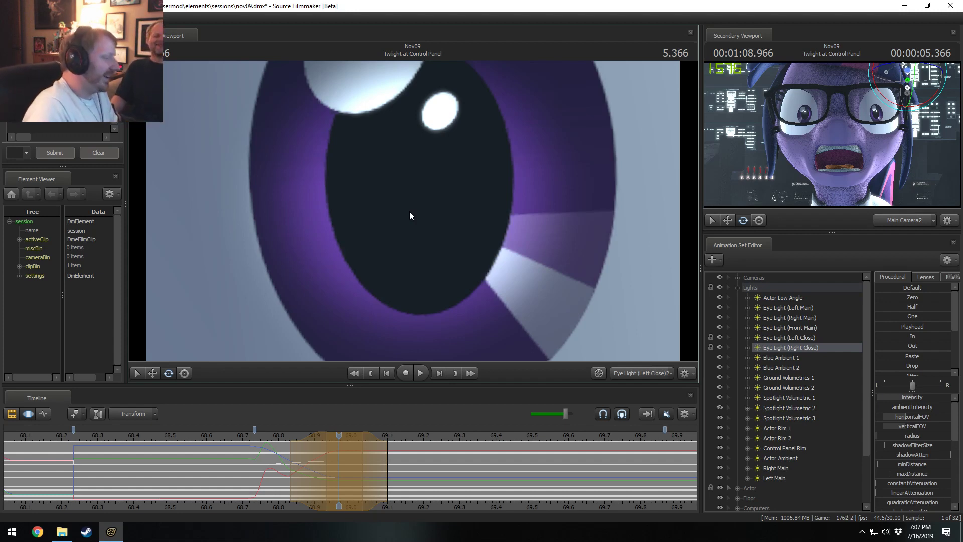
pyautogui.press('shift')
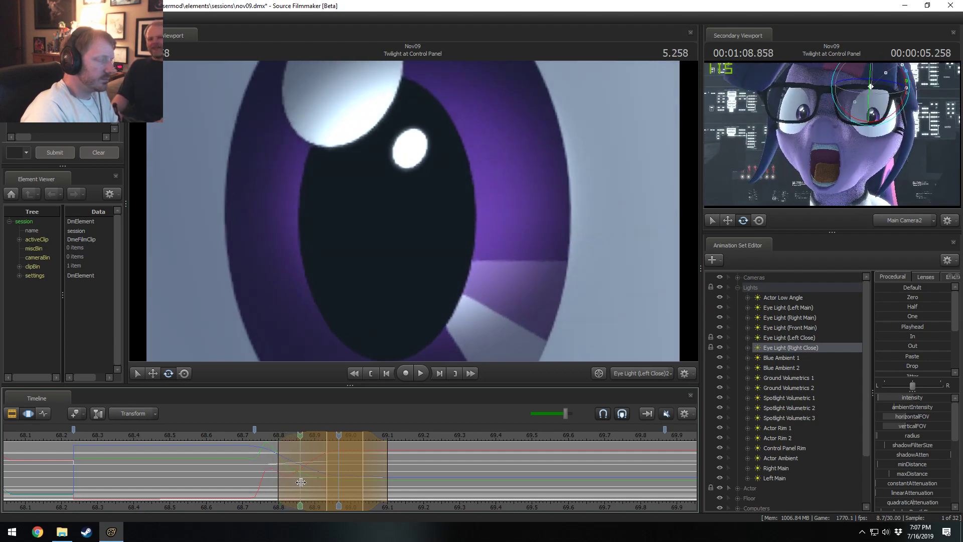
pyautogui.click(333, 482)
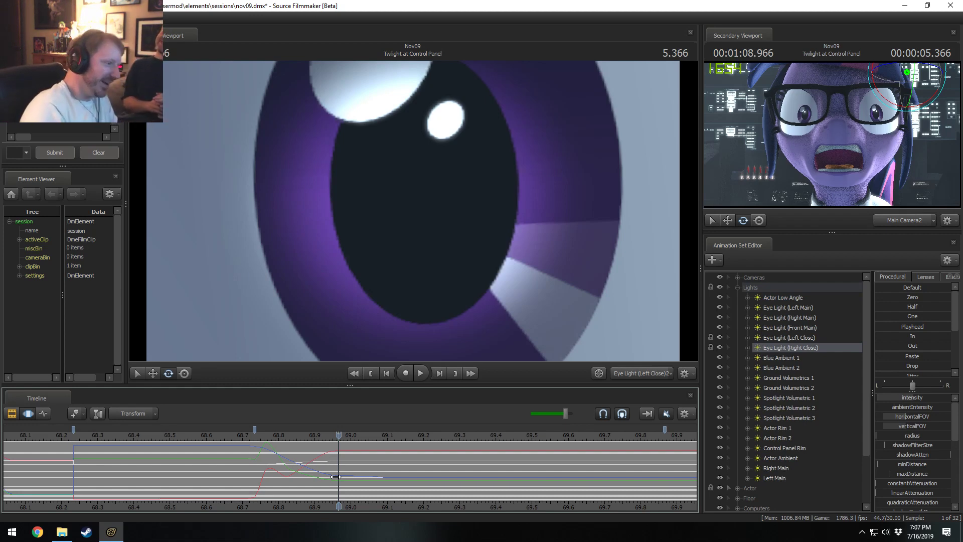
# Select from about 69.1 to 69.27 with falloff from about 69.03 to 69.4, and re-aim Eye Light (Left Close) at 69.166
pyautogui.moveTo(390, 502); pyautogui.dragTo(113, 508, button='middle')
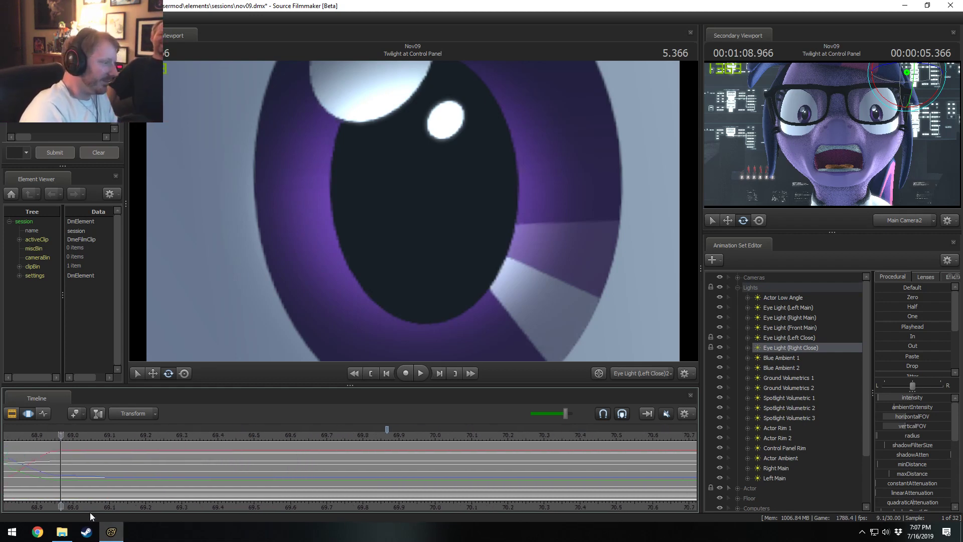
pyautogui.press('shift')
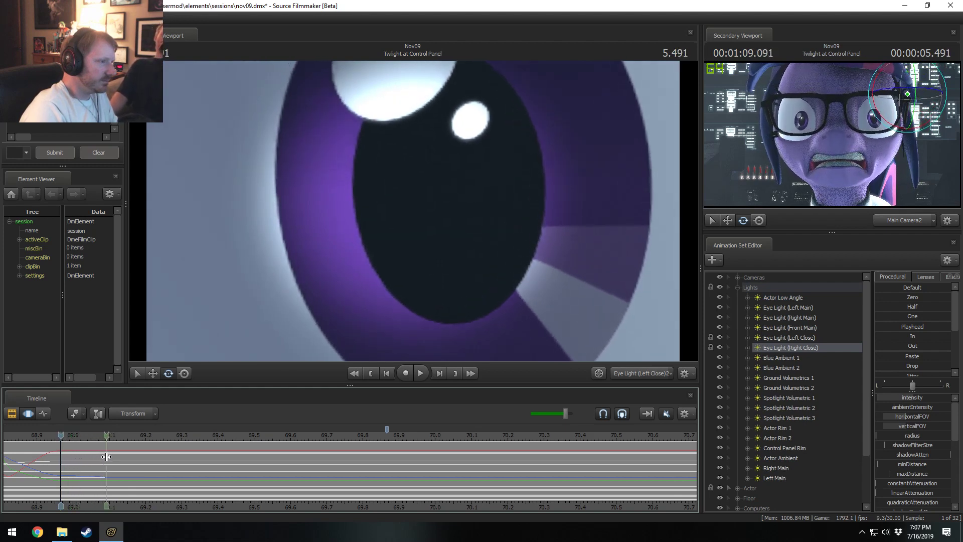
pyautogui.keyDown('shift'); pyautogui.moveTo(108, 456); pyautogui.dragTo(80, 473); pyautogui.keyUp('shift')
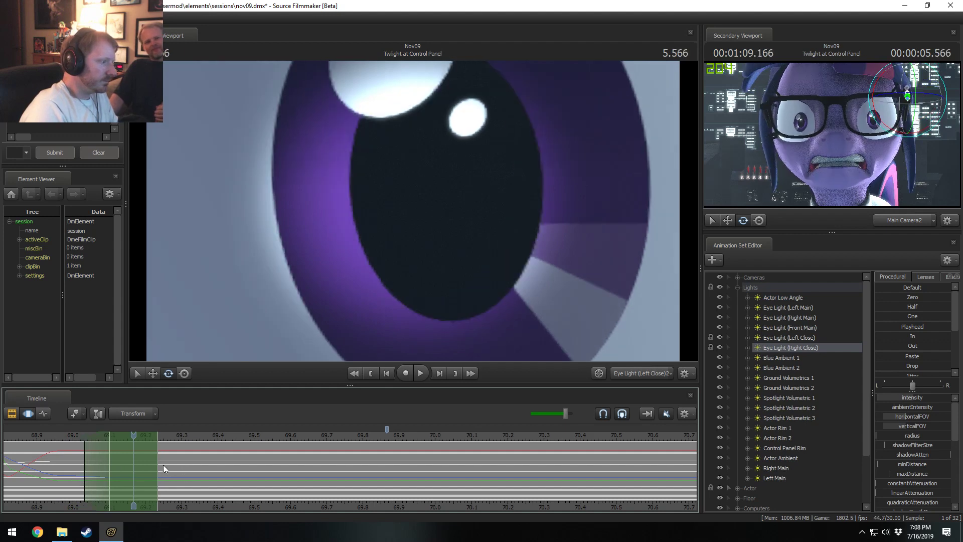
pyautogui.moveTo(168, 468); pyautogui.dragTo(215, 487)
pyautogui.moveTo(274, 343); pyautogui.dragTo(285, 343)
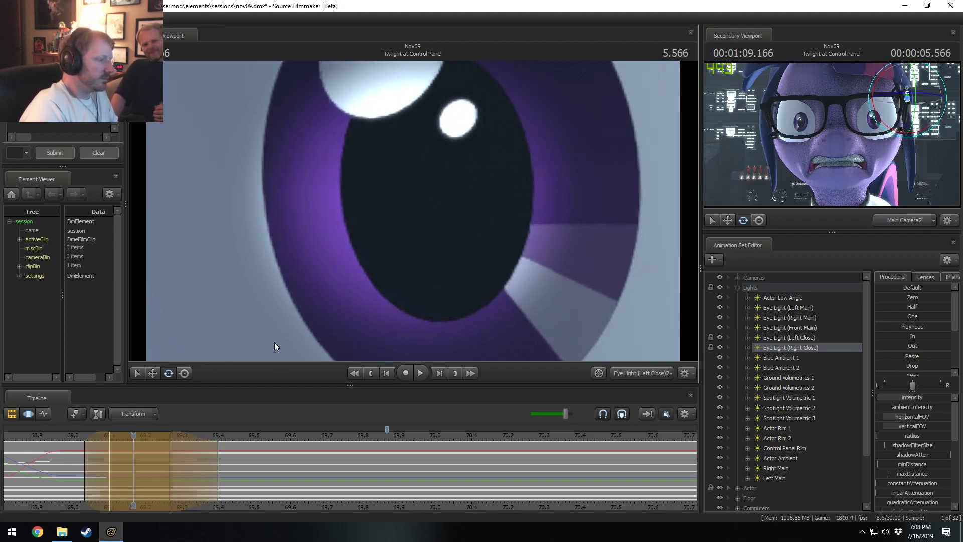
pyautogui.press('shift')
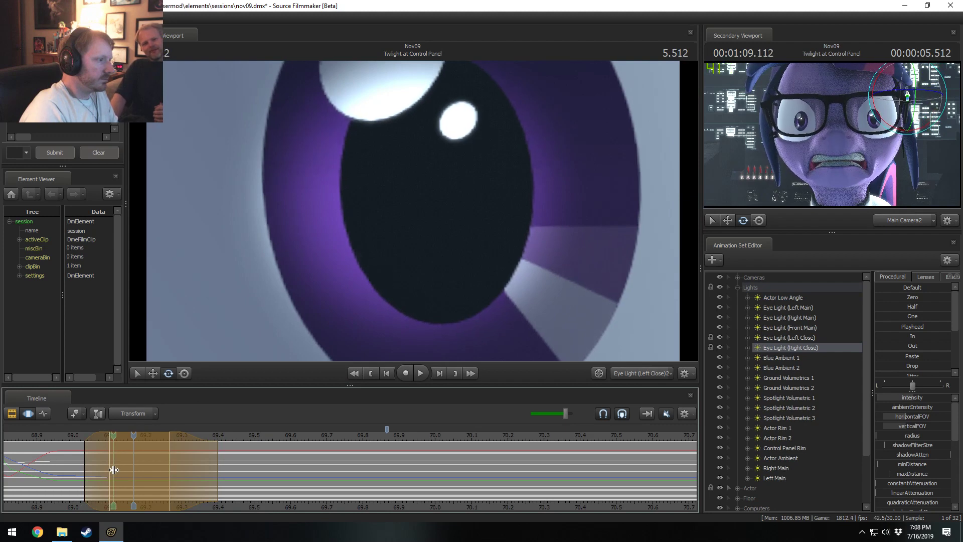
pyautogui.press('shift')
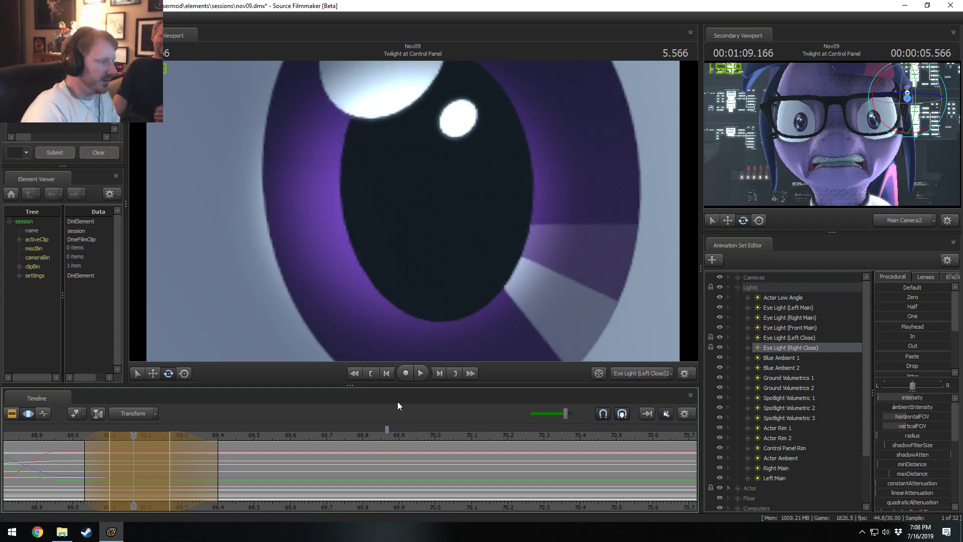
pyautogui.press('shift')
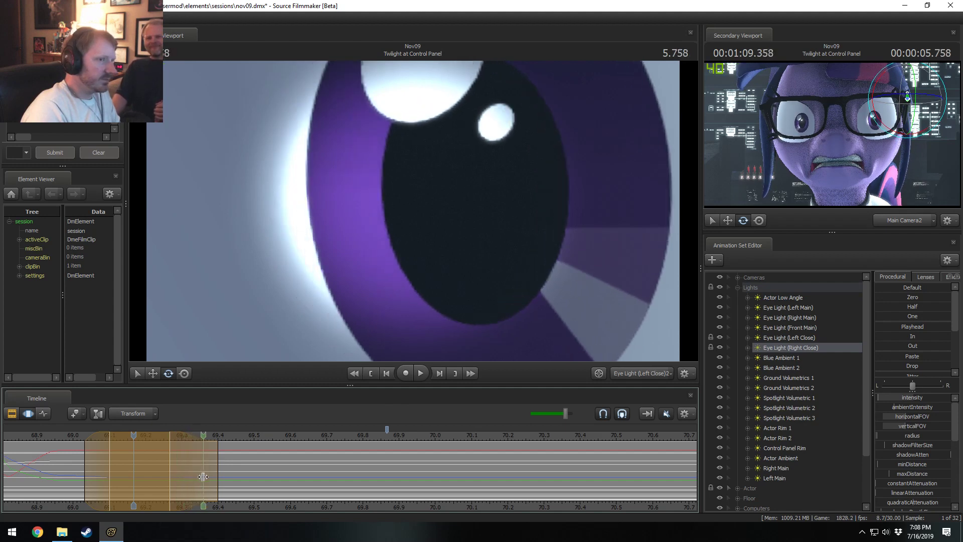
# Select from about 69.4 to 70.3 with falloff starting at about 69.27, center Eye Light (Left Close) at 69.833, and clear the selection
pyautogui.moveTo(221, 481); pyautogui.dragTo(544, 485)
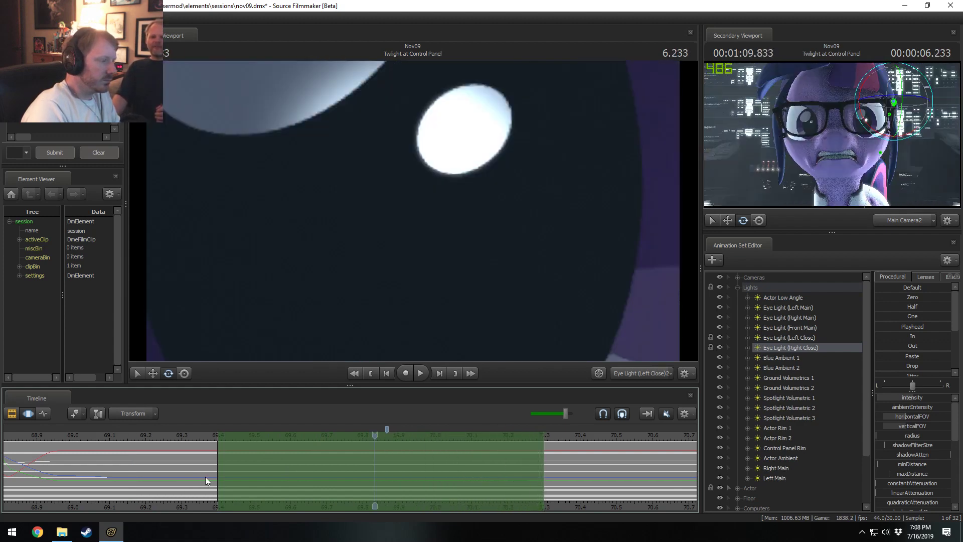
pyautogui.moveTo(201, 475); pyautogui.dragTo(162, 476)
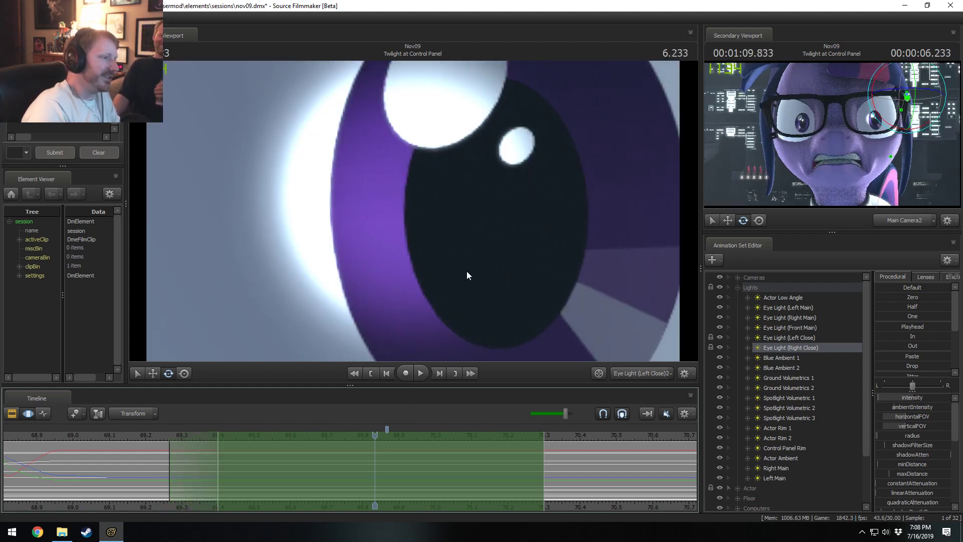
pyautogui.moveTo(467, 272); pyautogui.dragTo(507, 279)
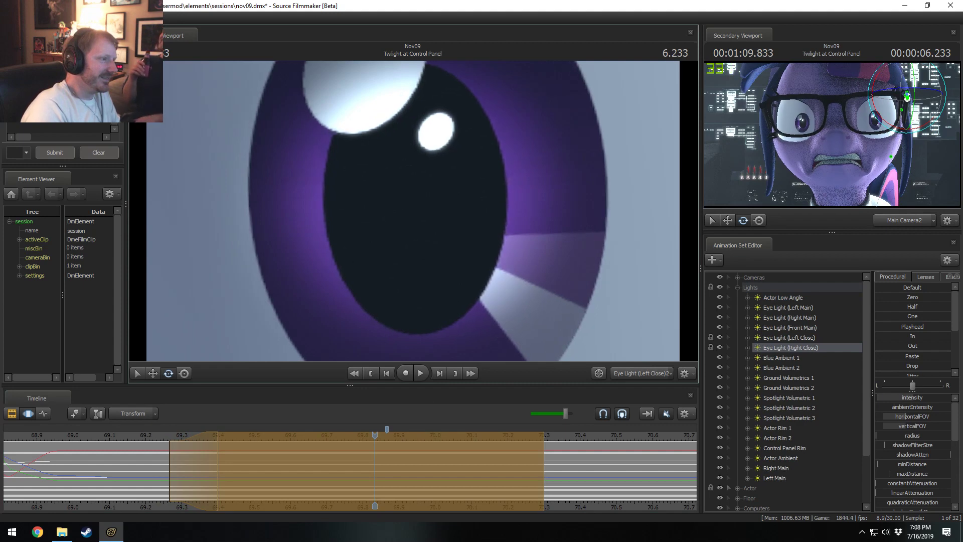
pyautogui.moveTo(412, 209); pyautogui.dragTo(414, 211)
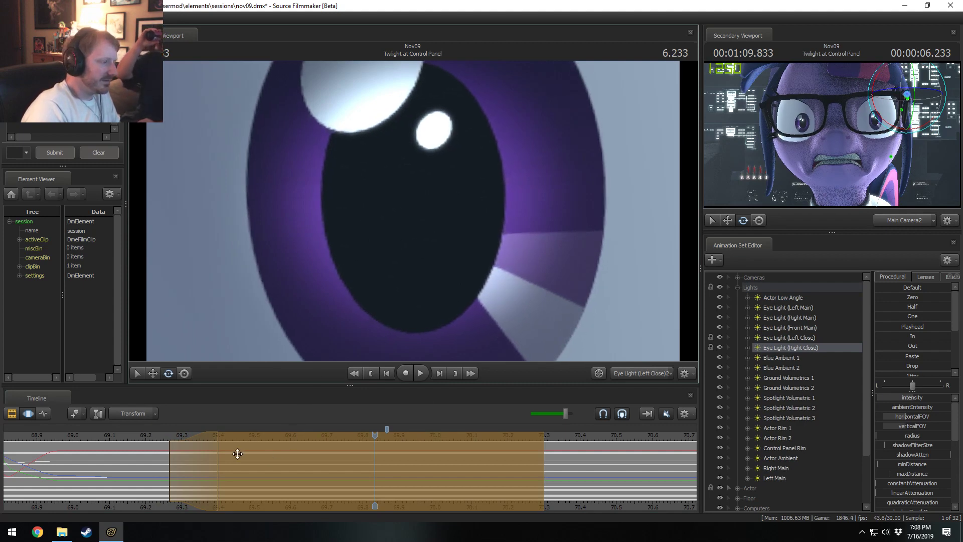
pyautogui.press('shift')
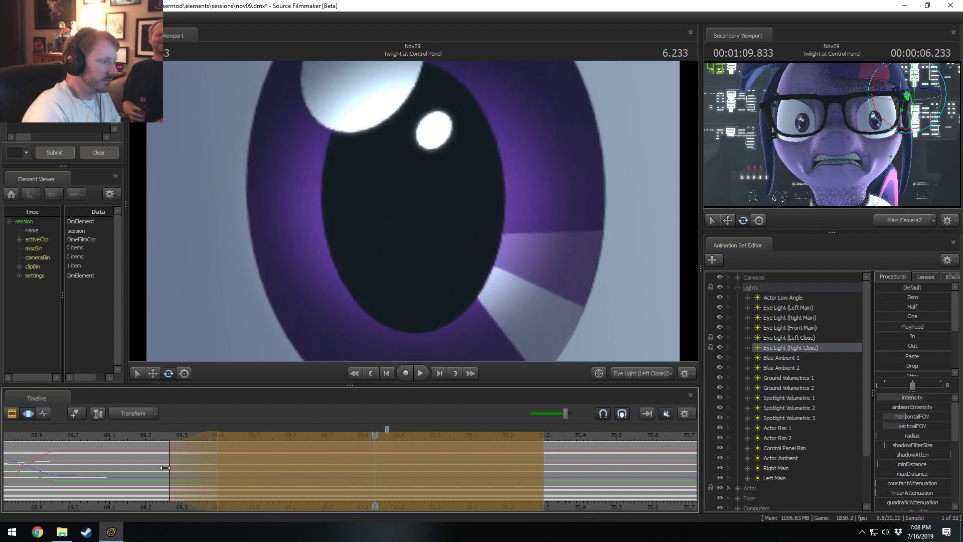
pyautogui.press('Escape')
# Set a time selection from about 70.0 to 70.3 with falloff from about 69.4, and re-aim Eye Light (Left Close)
pyautogui.moveTo(198, 466); pyautogui.dragTo(375, 483)
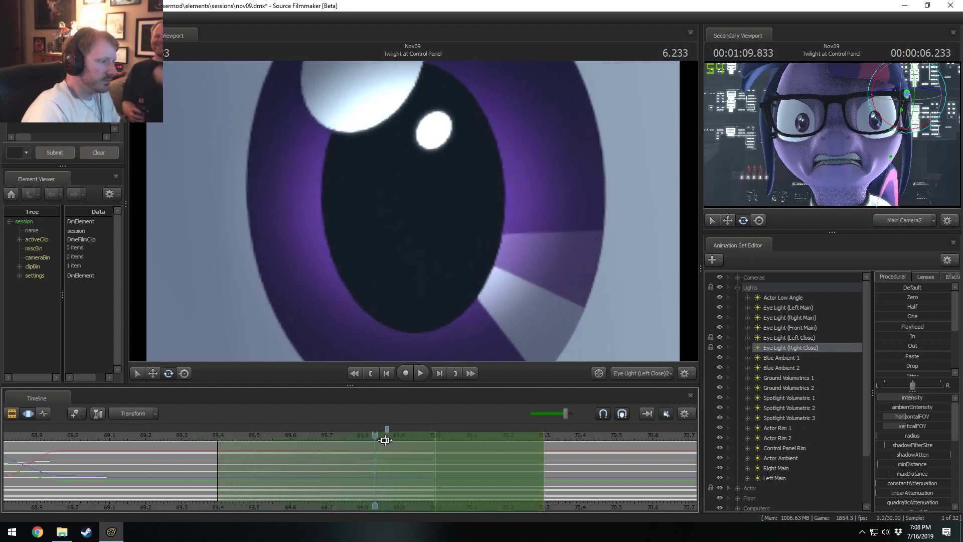
pyautogui.moveTo(422, 452); pyautogui.dragTo(433, 451)
pyautogui.moveTo(413, 190); pyautogui.dragTo(403, 237)
# Select a short range from about 70.27 to 70.33 with falloff starting at about 70.2
pyautogui.moveTo(247, 485)
pyautogui.mouseDown()
pyautogui.moveTo(210, 486)
pyautogui.moveTo(356, 487)
pyautogui.moveTo(459, 502)
pyautogui.moveTo(552, 476)
pyautogui.mouseUp()
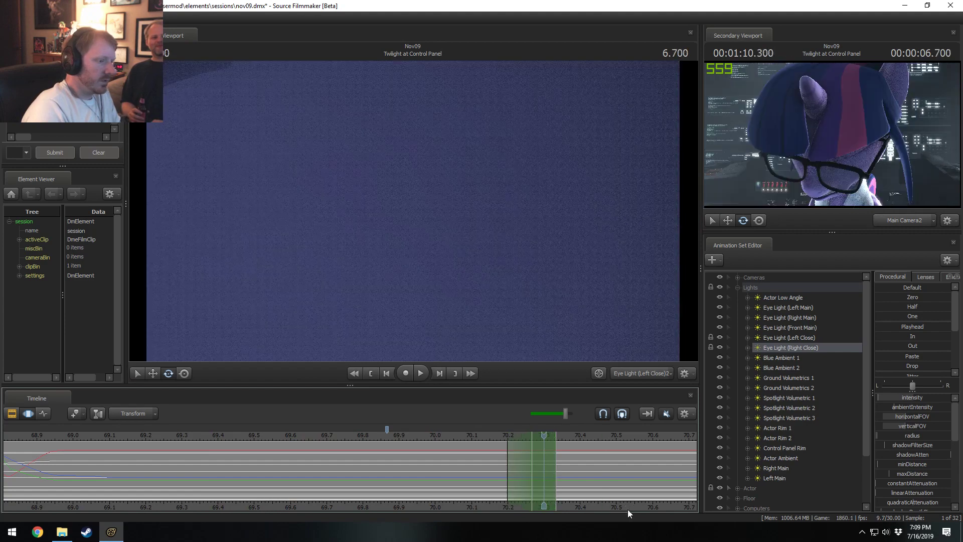
# Select the timeline from 70.3 s onward and re-aim Eye Light (Left Close)2 at the character's eye, checking it at 70.633 s
pyautogui.moveTo(625, 508); pyautogui.dragTo(280, 507, button='middle')
pyautogui.moveTo(219, 478)
pyautogui.mouseDown()
pyautogui.moveTo(260, 477)
pyautogui.moveTo(208, 481)
pyautogui.moveTo(885, 517)
pyautogui.mouseUp()
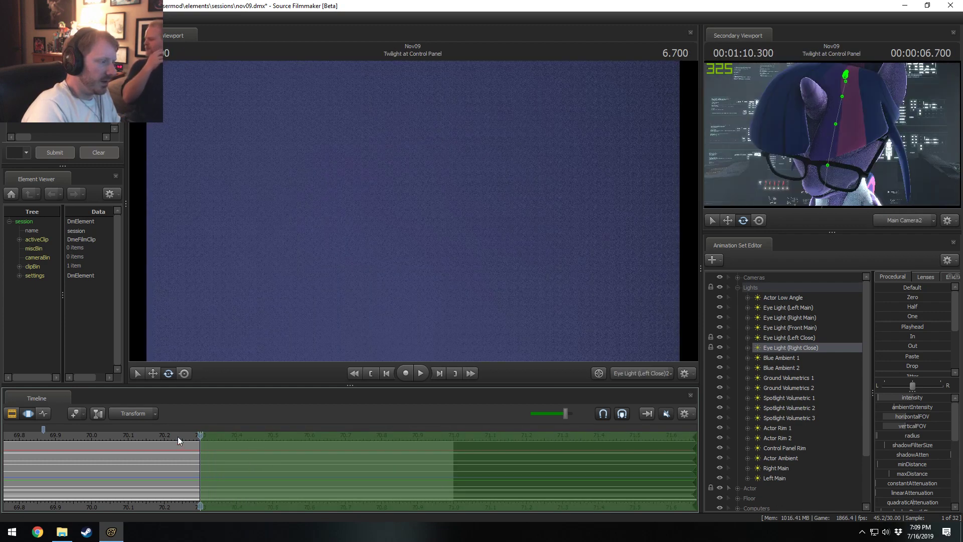
pyautogui.moveTo(179, 440); pyautogui.dragTo(321, 457)
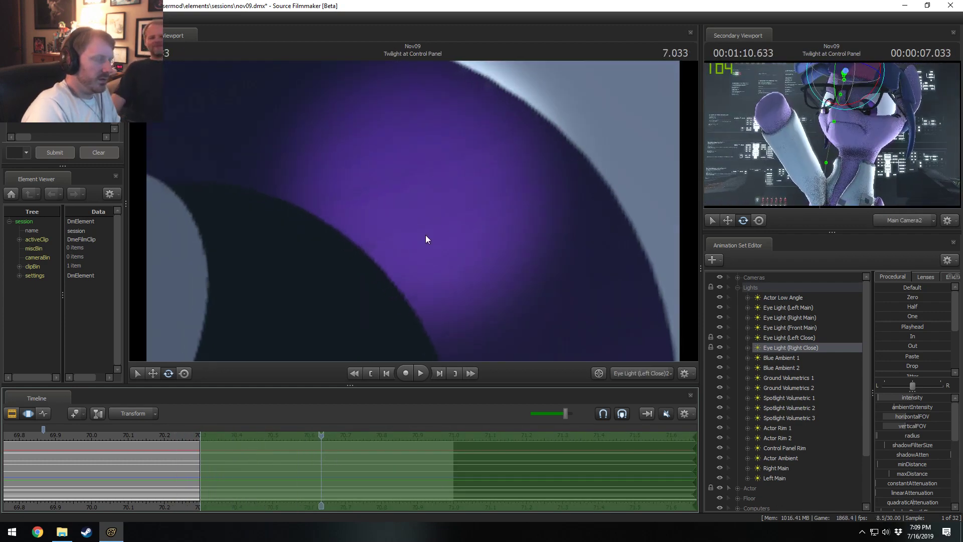
pyautogui.moveTo(426, 240); pyautogui.dragTo(389, 266)
pyautogui.scroll(-10, 427, 239)
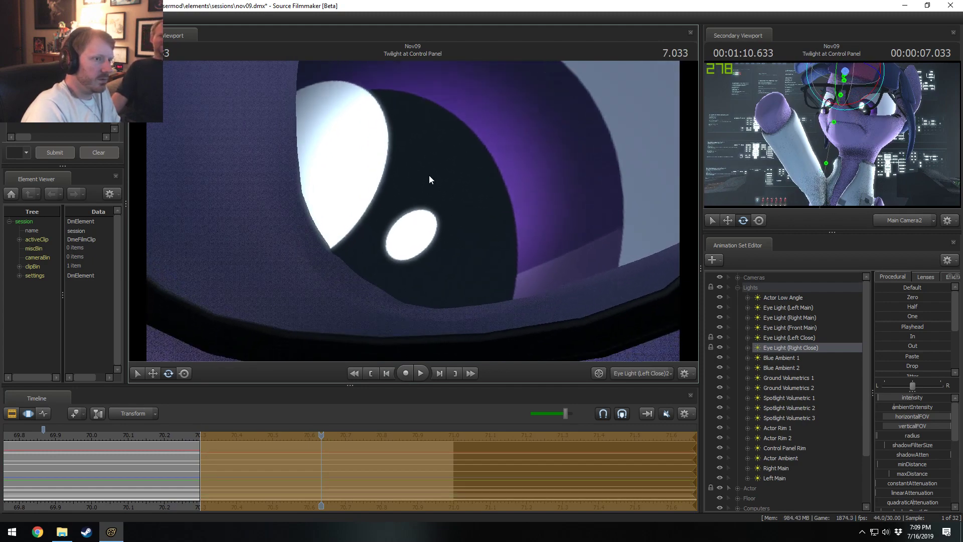
pyautogui.moveTo(199, 449); pyautogui.dragTo(393, 466)
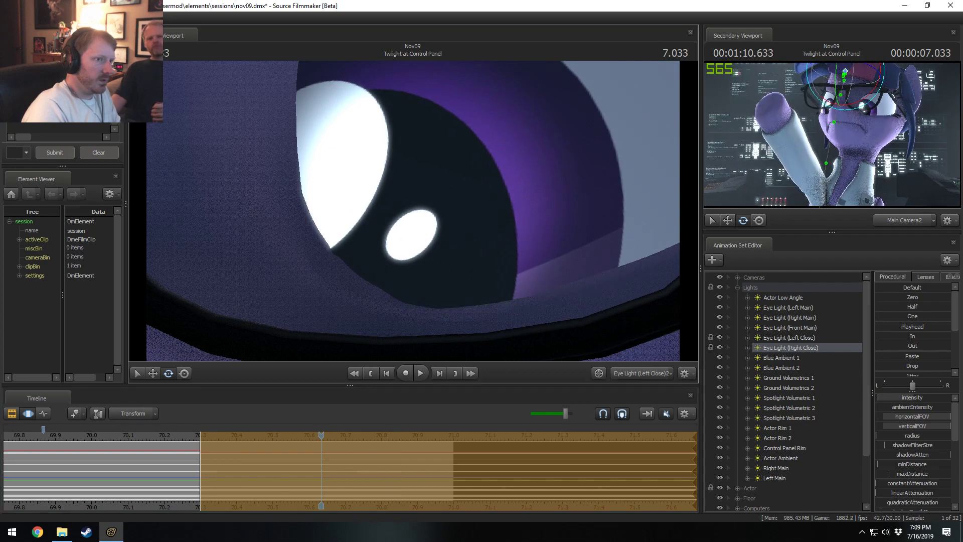
pyautogui.moveTo(413, 210); pyautogui.dragTo(407, 193)
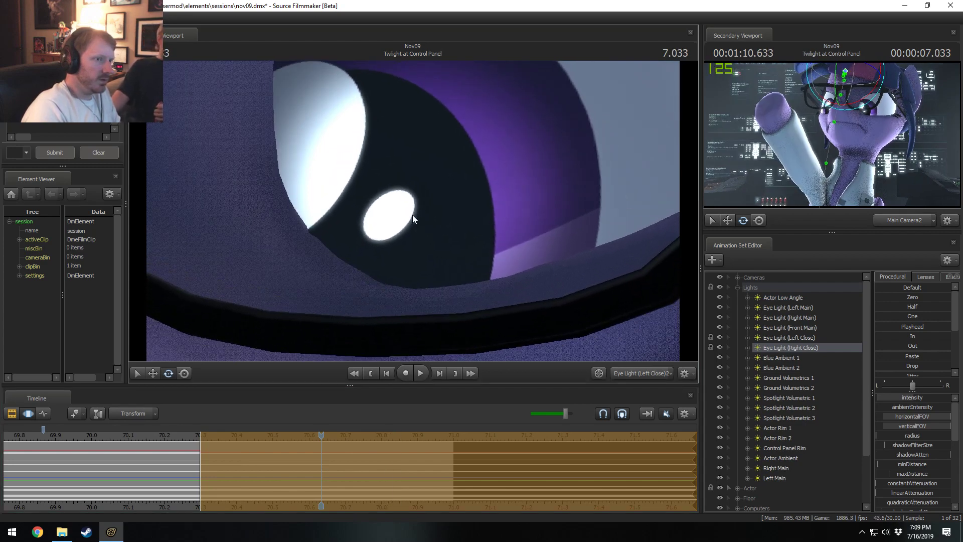
# Correct the aim of Eye Light (Left Close)2 within short time selections around 70.366 s and 70.533 s
pyautogui.moveTo(247, 466)
pyautogui.mouseDown()
pyautogui.moveTo(216, 467)
pyautogui.moveTo(255, 478)
pyautogui.moveTo(210, 450)
pyautogui.moveTo(221, 446)
pyautogui.mouseUp()
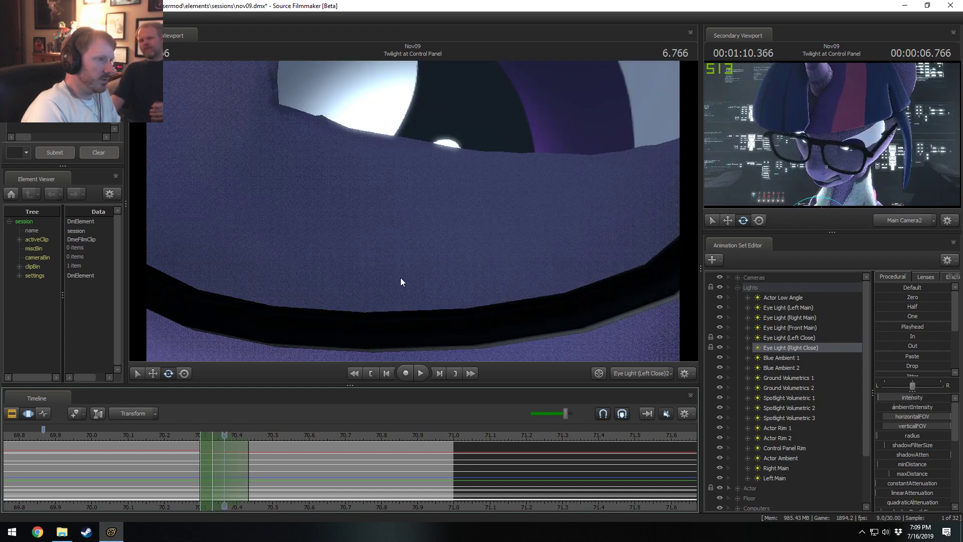
pyautogui.moveTo(400, 278); pyautogui.dragTo(411, 227)
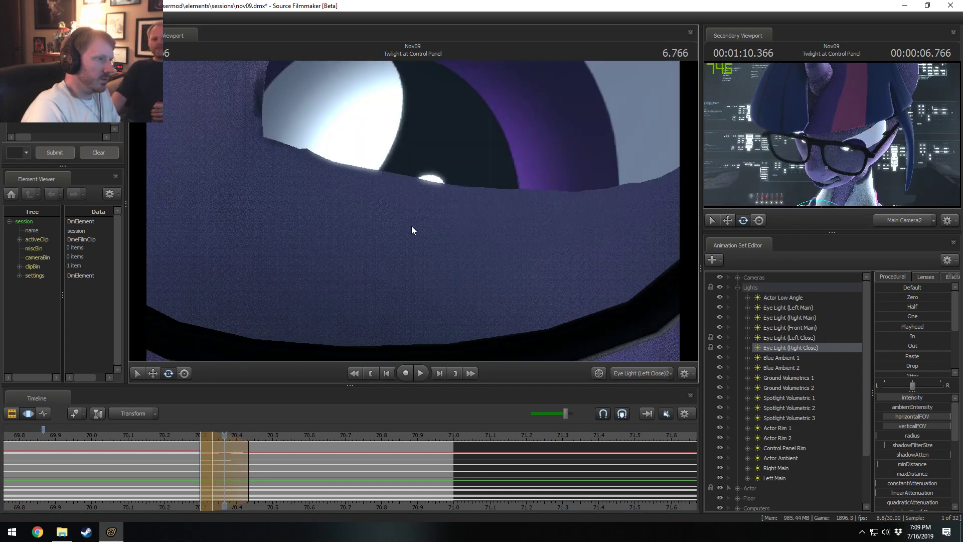
pyautogui.moveTo(210, 476)
pyautogui.mouseDown()
pyautogui.moveTo(201, 479)
pyautogui.moveTo(250, 490)
pyautogui.moveTo(319, 480)
pyautogui.moveTo(275, 474)
pyautogui.moveTo(284, 474)
pyautogui.mouseUp()
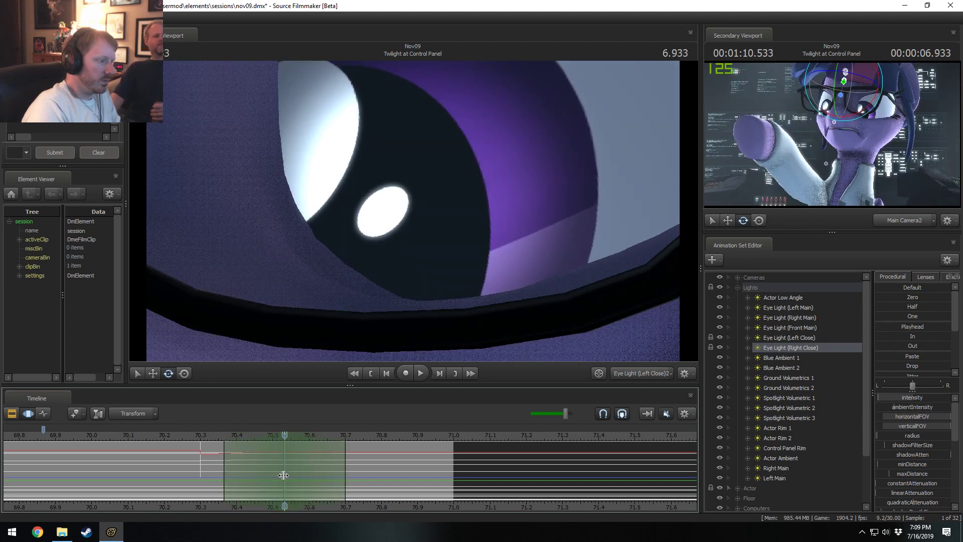
pyautogui.moveTo(412, 261); pyautogui.dragTo(384, 289)
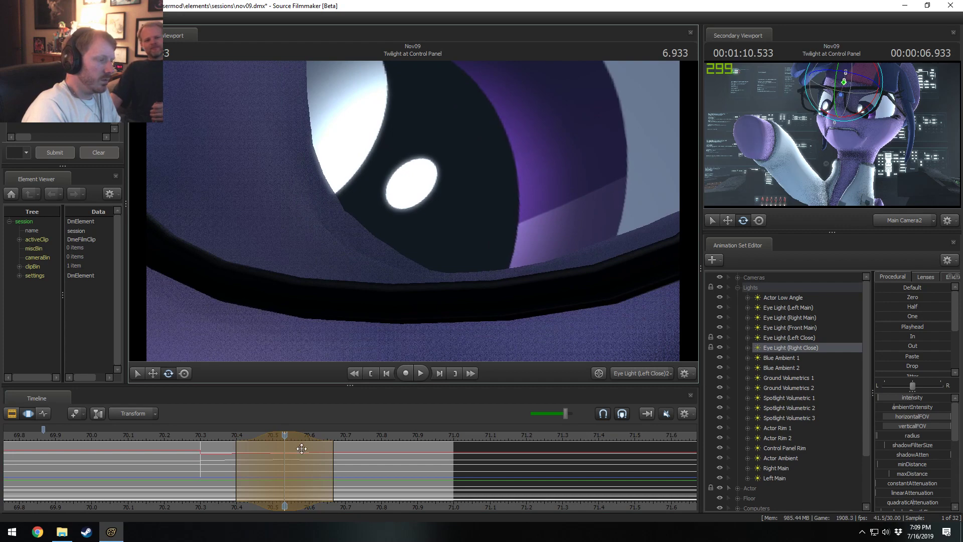
pyautogui.moveTo(301, 448)
pyautogui.mouseDown()
pyautogui.moveTo(242, 455)
pyautogui.moveTo(350, 471)
pyautogui.moveTo(234, 467)
pyautogui.mouseUp()
pyautogui.moveTo(249, 470); pyautogui.dragTo(308, 469)
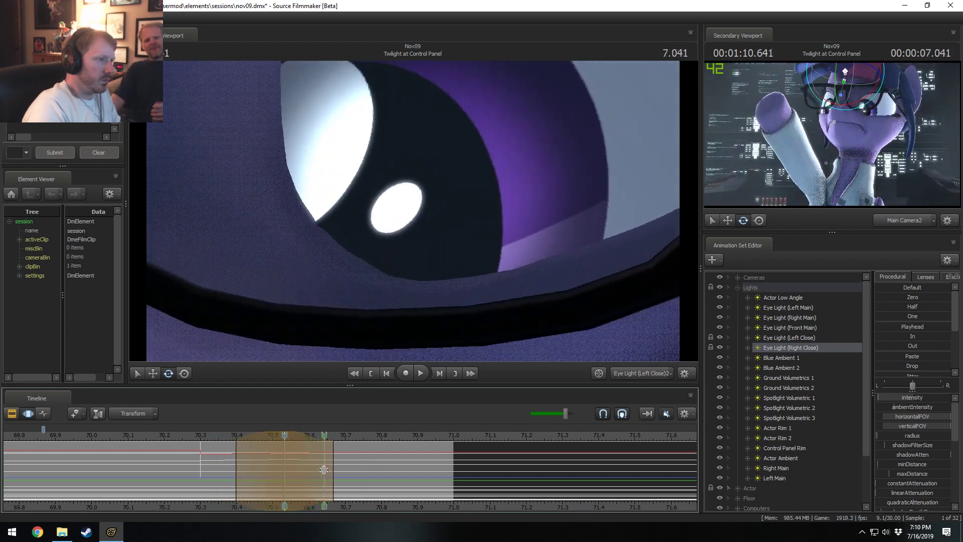
# Extend the time selection indefinitely forward and re-aim Eye Light (Left Close)2 from 70.8 s onward with a falloff before it
pyautogui.press(']')
pyautogui.press('shift')
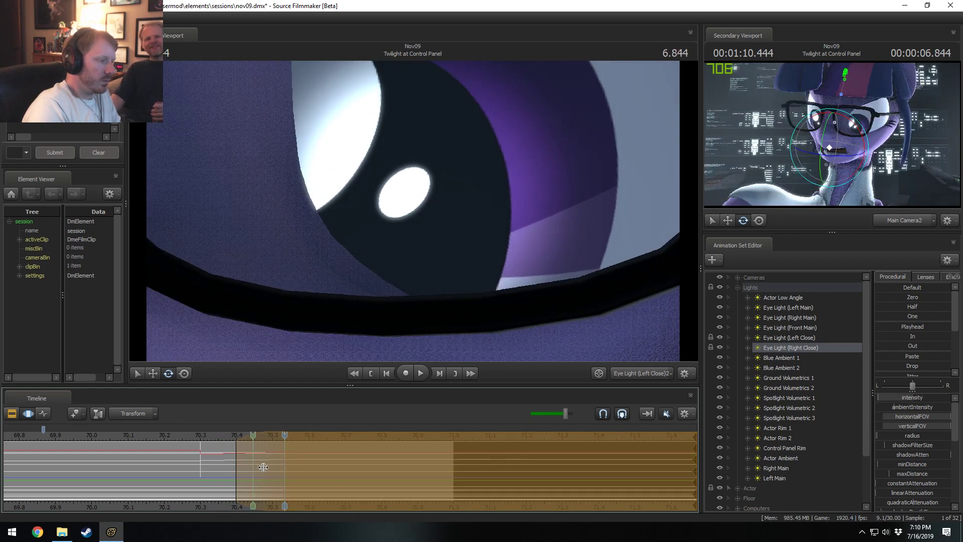
pyautogui.keyDown('shift'); pyautogui.click(381, 474); pyautogui.keyUp('shift')
pyautogui.press(']')
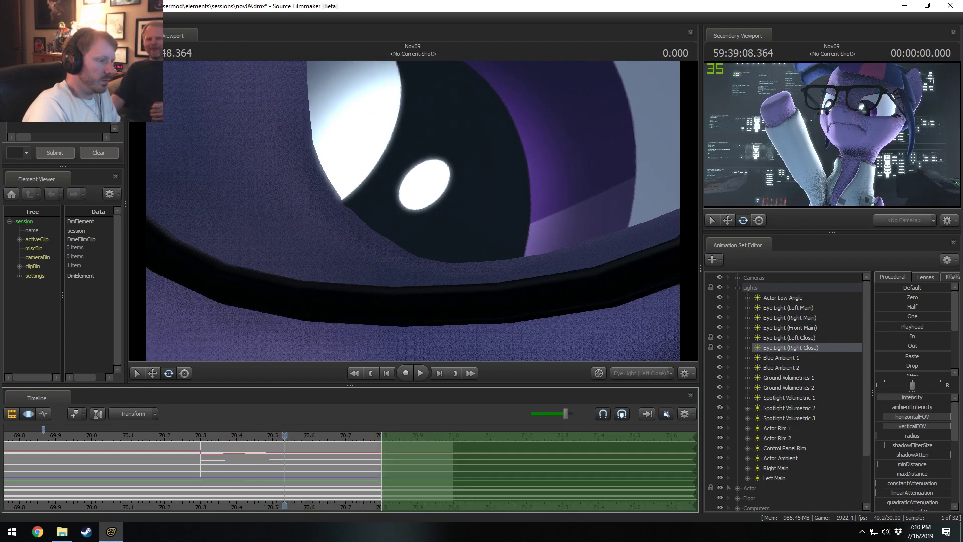
pyautogui.scroll(5, 419, 495)
pyautogui.scroll(-4, 420, 494)
pyautogui.scroll(4, 421, 495)
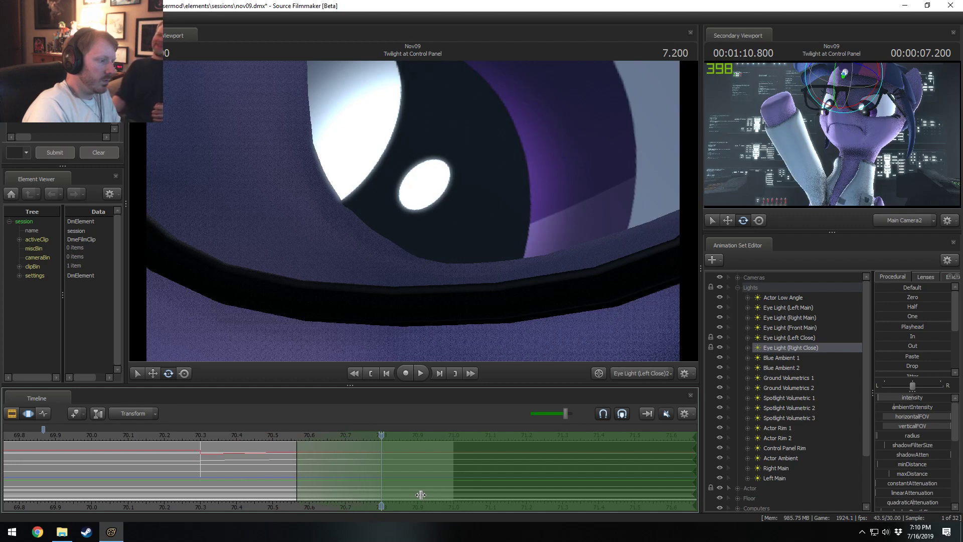
pyautogui.moveTo(533, 223); pyautogui.dragTo(560, 211)
pyautogui.press('shift')
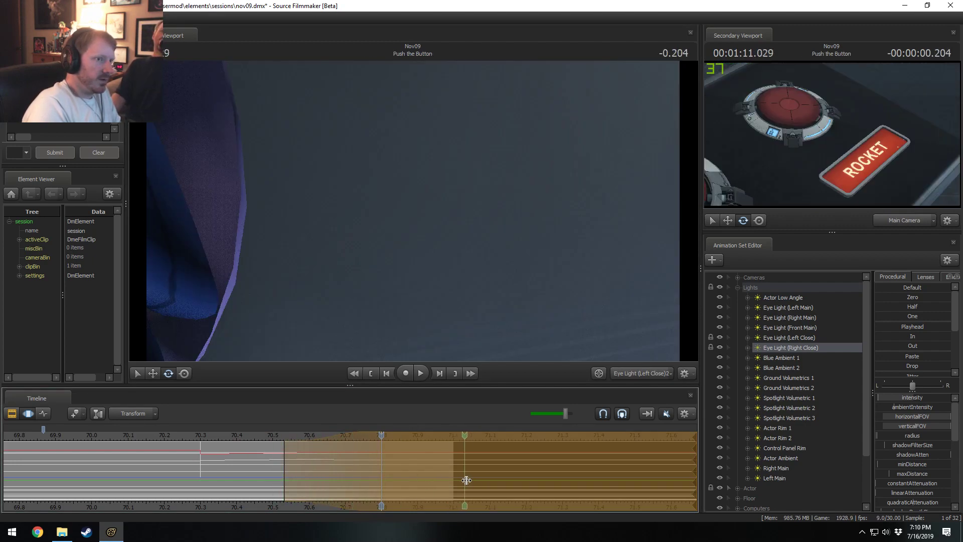
pyautogui.click(510, 433)
# Switch the primary viewport to Main Camera2 and review the eye lighting across the shot, leaving the playhead at 69.666 s
pyautogui.click(632, 374)
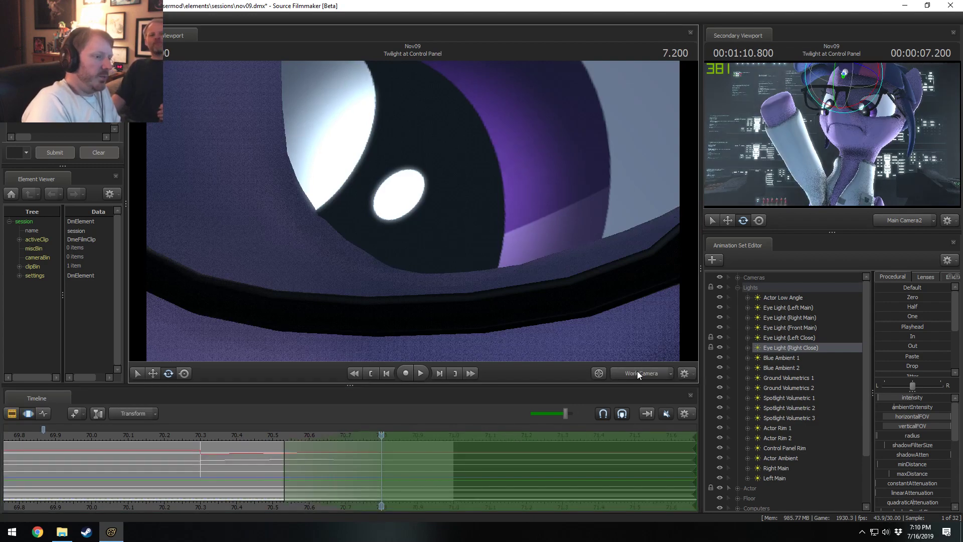
pyautogui.press('F2')
pyautogui.press('F3')
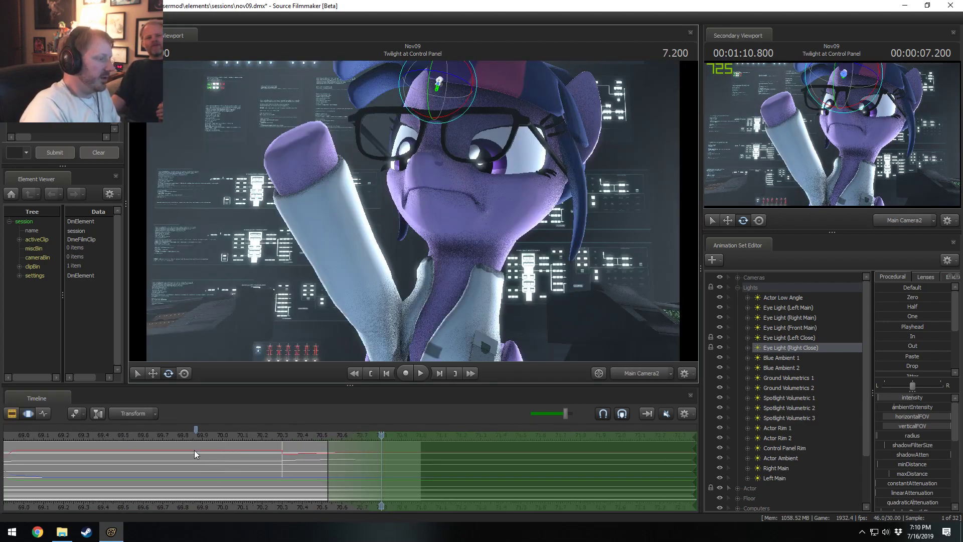
pyautogui.click(188, 434)
pyautogui.press('space')
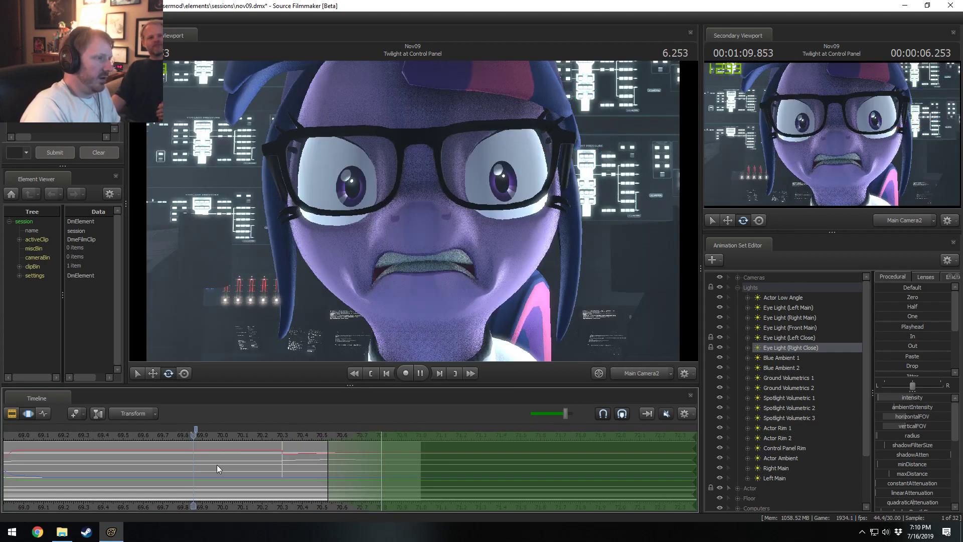
pyautogui.scroll(-6, 221, 464)
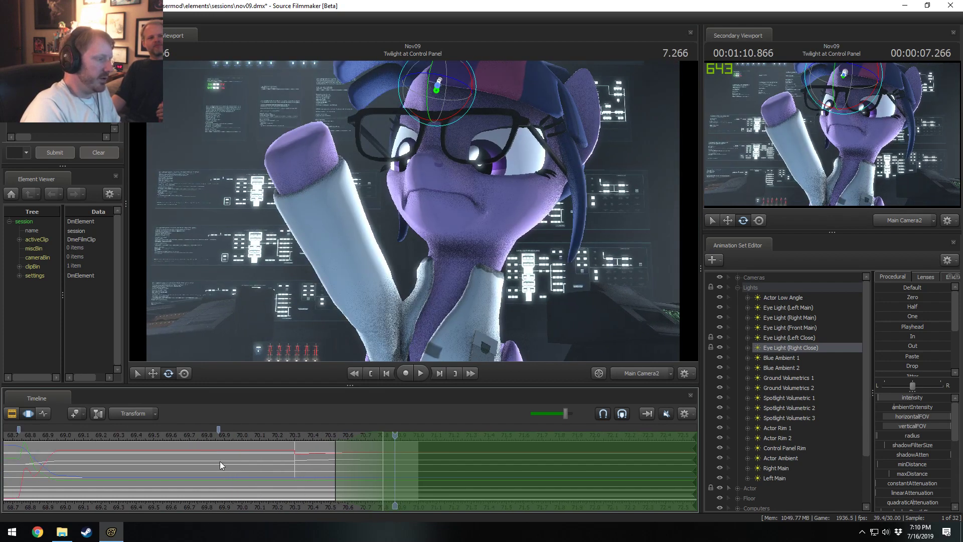
pyautogui.moveTo(147, 435); pyautogui.dragTo(92, 430)
pyautogui.scroll(-4, 101, 438)
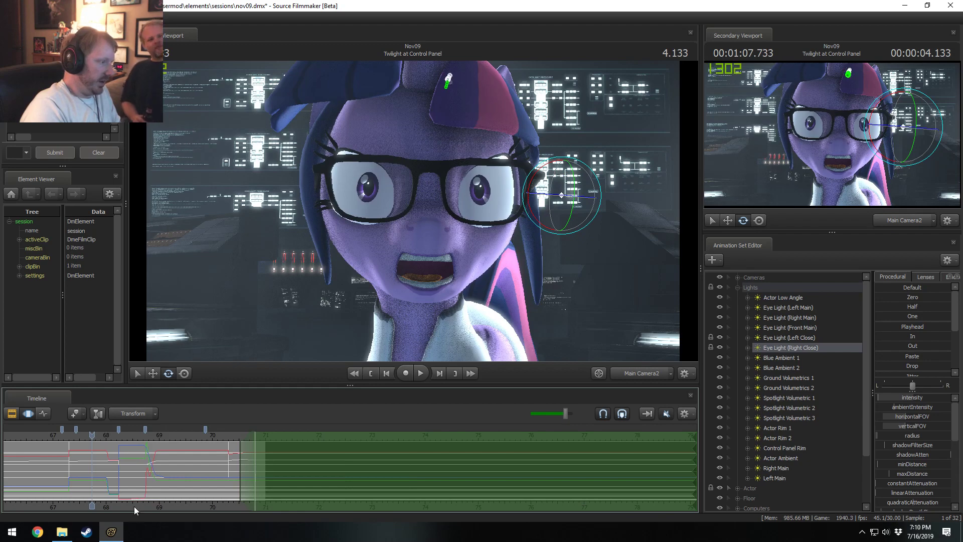
pyautogui.moveTo(136, 506); pyautogui.dragTo(384, 496, button='middle')
pyautogui.click(205, 437)
pyautogui.moveTo(205, 438); pyautogui.dragTo(442, 472)
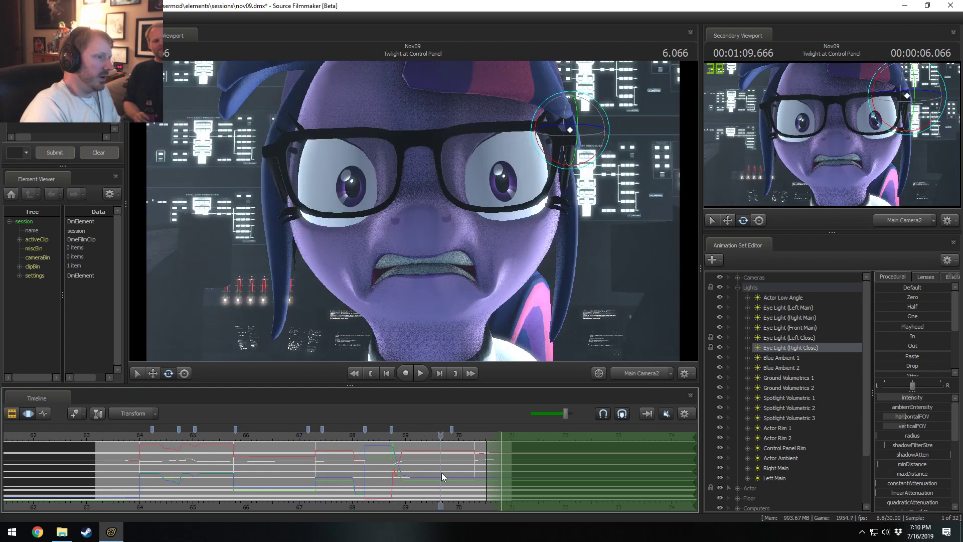
# Select the intensity controls of both Eye Light (Right Close) and Eye Light (Left Close) together
pyautogui.click(746, 348)
pyautogui.click(746, 338)
pyautogui.click(758, 367)
pyautogui.click(777, 377)
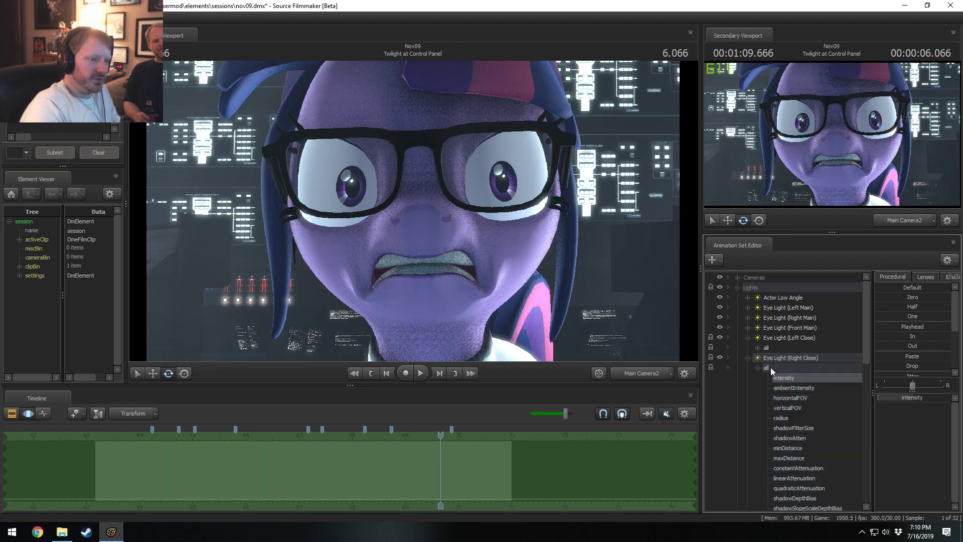
pyautogui.click(757, 348)
pyautogui.keyDown('ctrl'); pyautogui.click(784, 357); pyautogui.keyUp('ctrl')
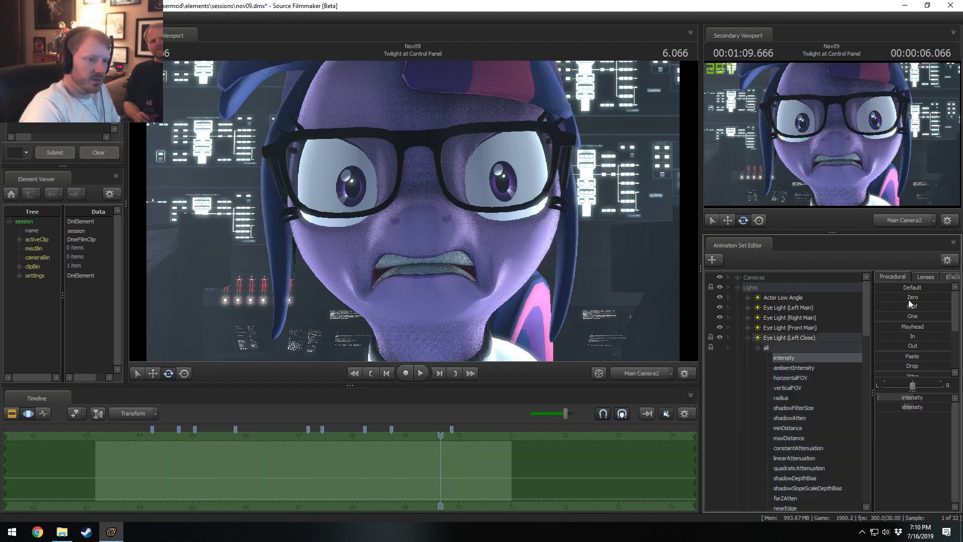
# Check the first intensity slider's range and remap the second intensity slider to a maximum of 100
pyautogui.rightClick(896, 397)
pyautogui.click(902, 410)
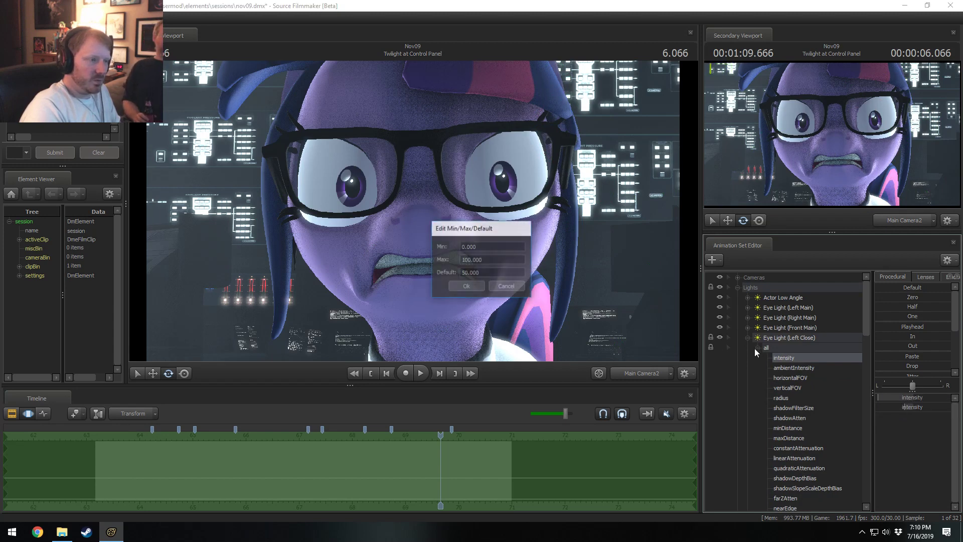
pyautogui.click(516, 287)
pyautogui.rightClick(900, 405)
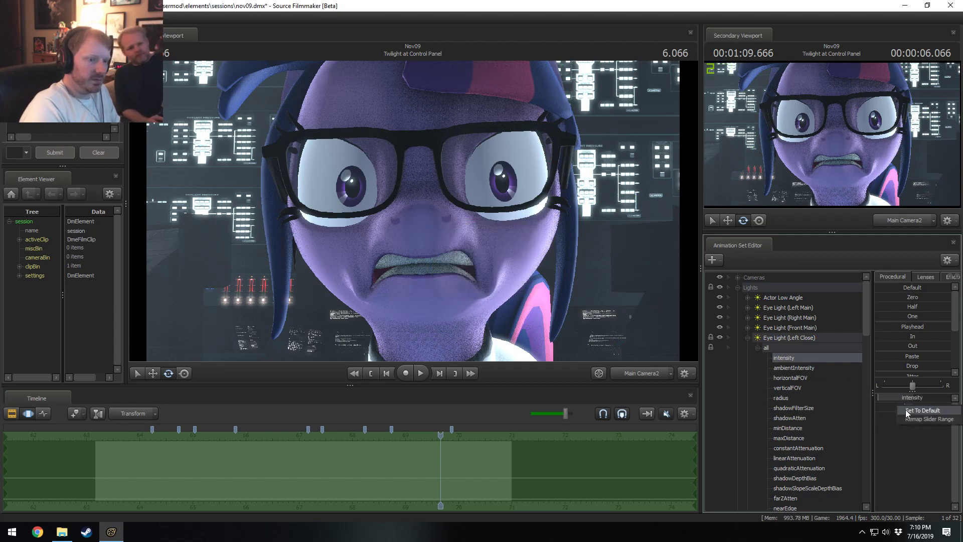
pyautogui.click(909, 419)
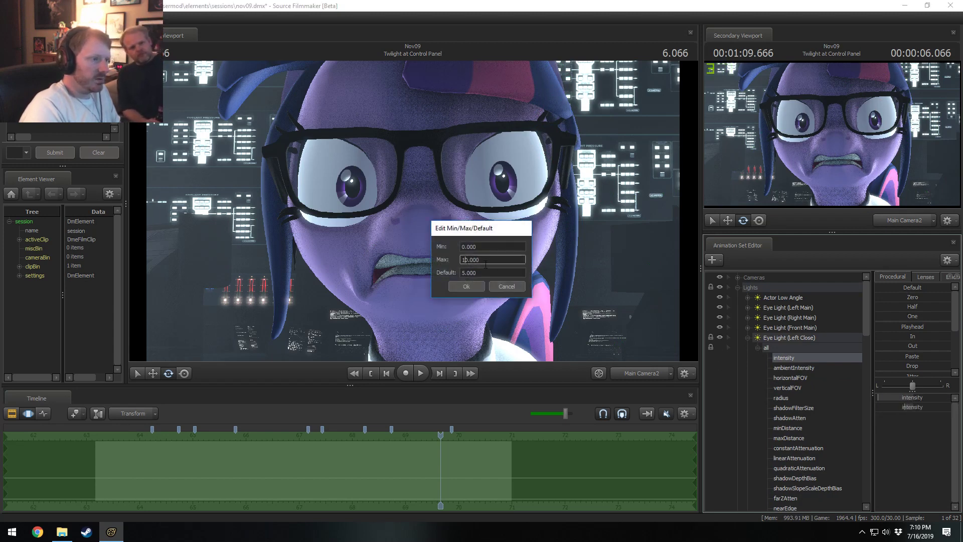
pyautogui.write('0')
pyautogui.press('Return')
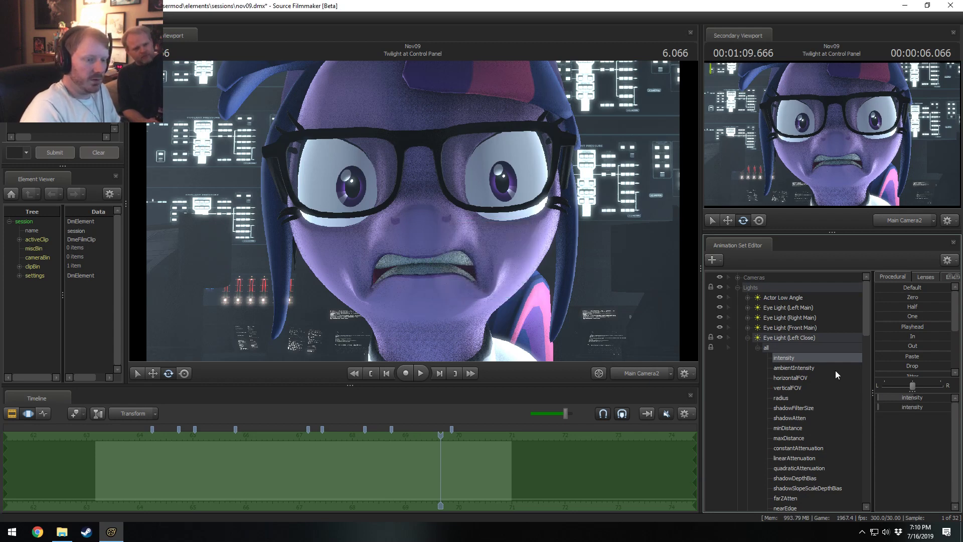
# Set the second intensity slider's default to 50 and apply the Playhead preset to the selected intensity controls
pyautogui.rightClick(922, 395)
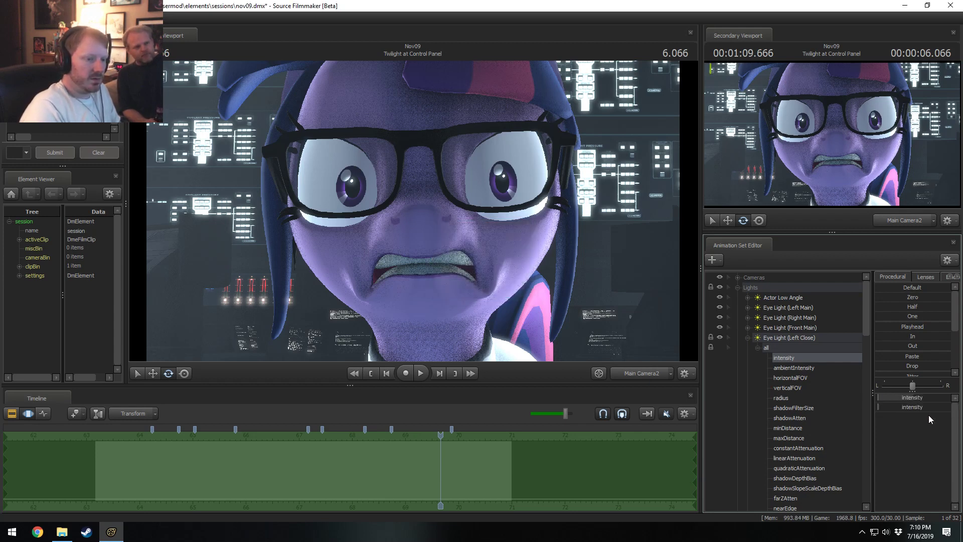
pyautogui.click(902, 409)
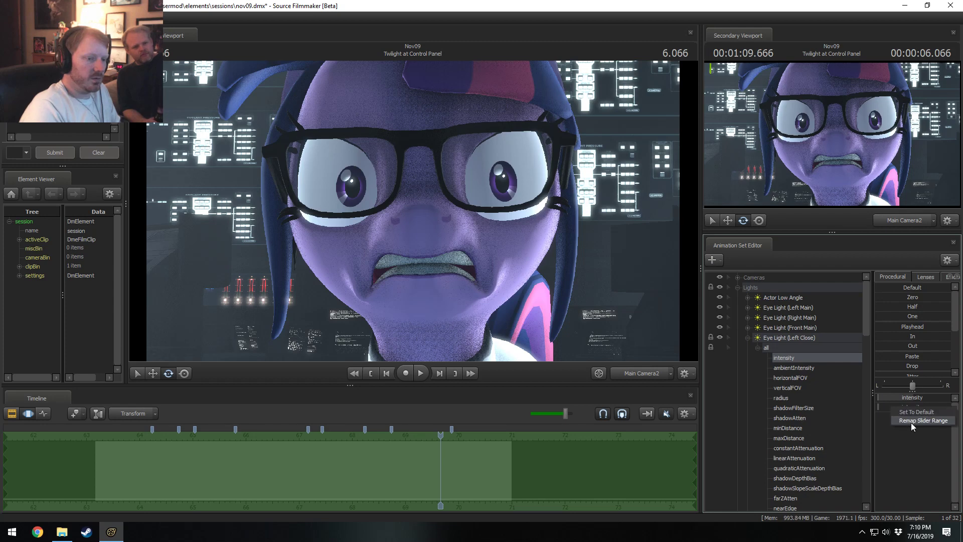
pyautogui.click(910, 420)
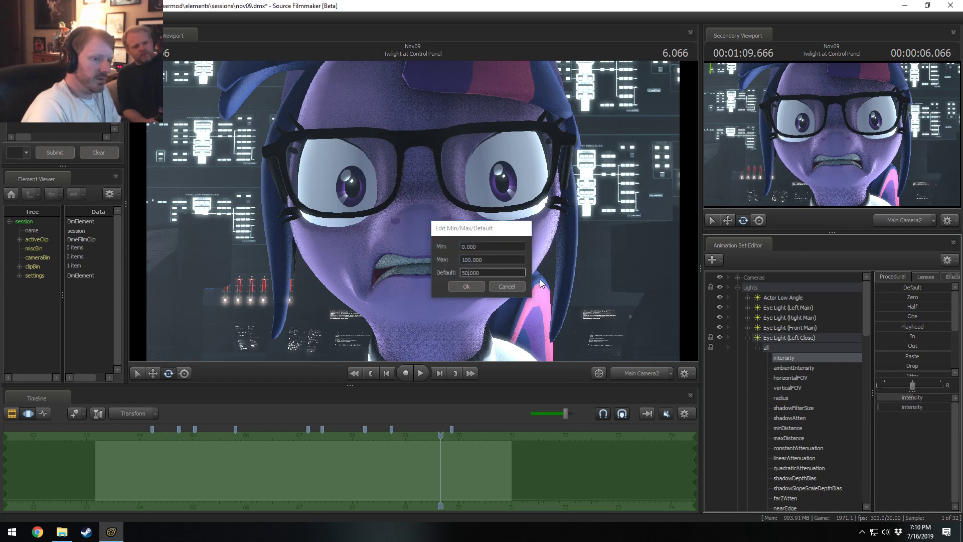
pyautogui.press('Return')
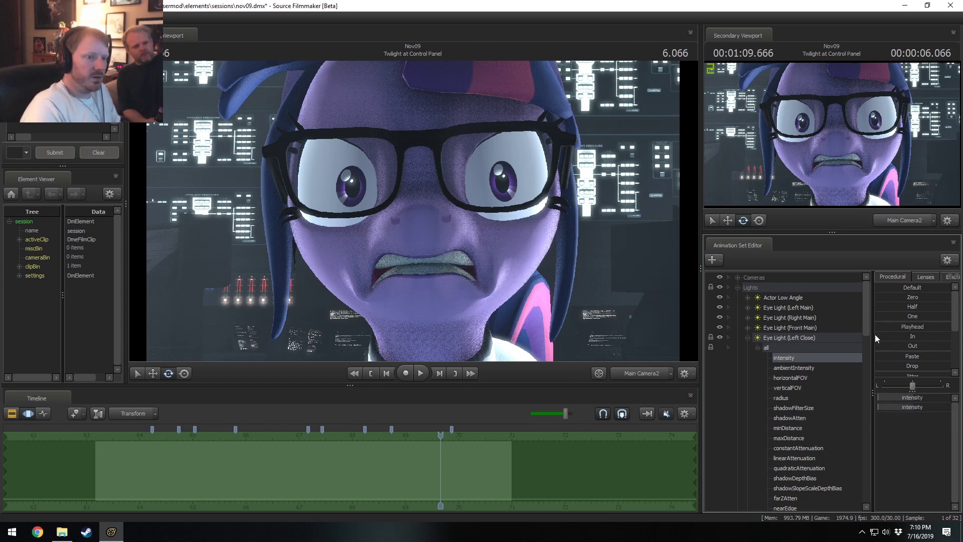
pyautogui.click(897, 326)
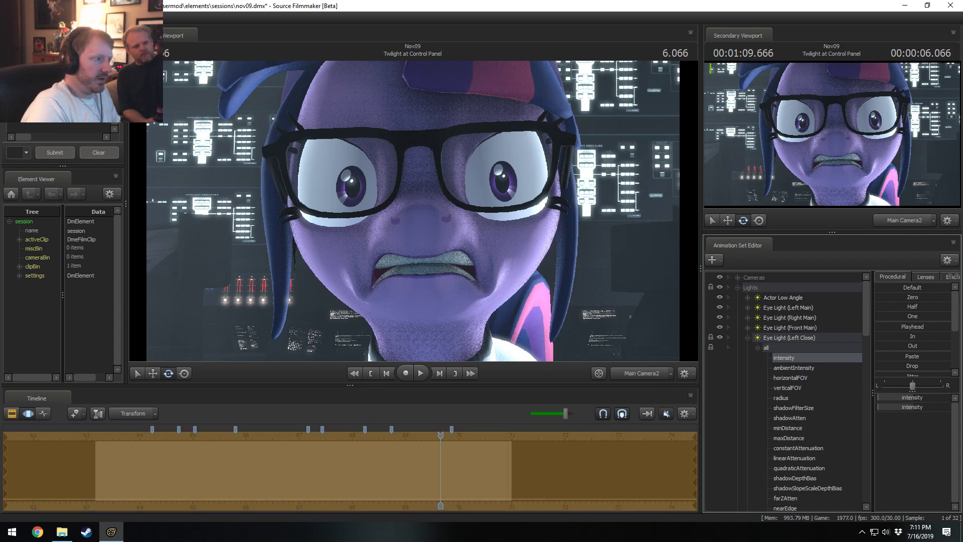
pyautogui.moveTo(897, 327); pyautogui.dragTo(892, 315)
# Remap the first intensity slider's range to a maximum of 10
pyautogui.rightClick(895, 399)
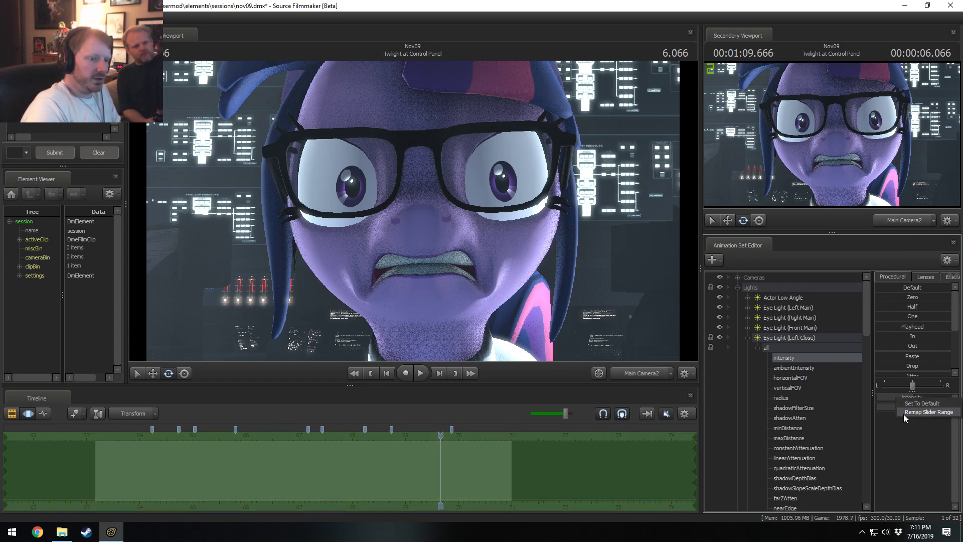
pyautogui.click(918, 416)
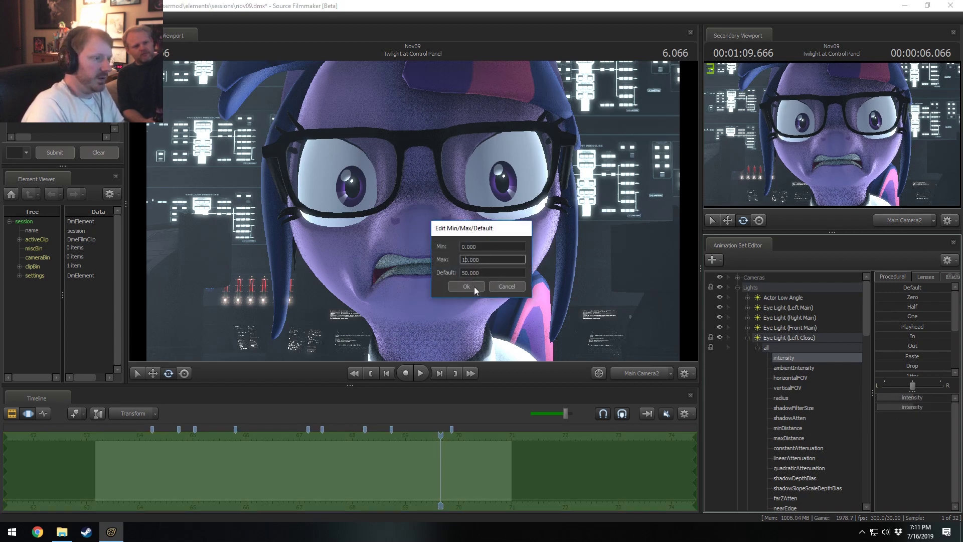
pyautogui.press('Return')
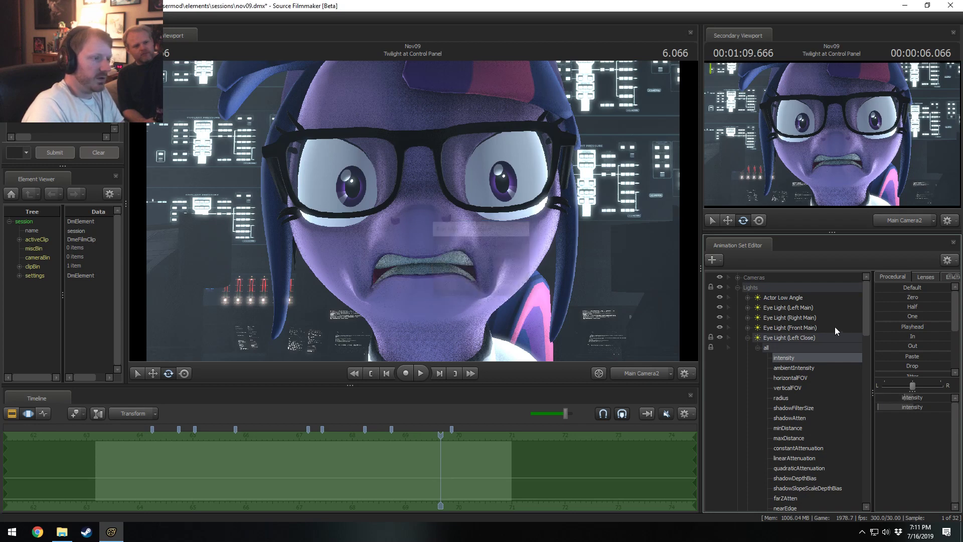
# Remap the second intensity slider to a maximum of 10, and blend both selected intensity controls partway toward zero
pyautogui.rightClick(920, 407)
pyautogui.click(925, 421)
pyautogui.click(469, 262)
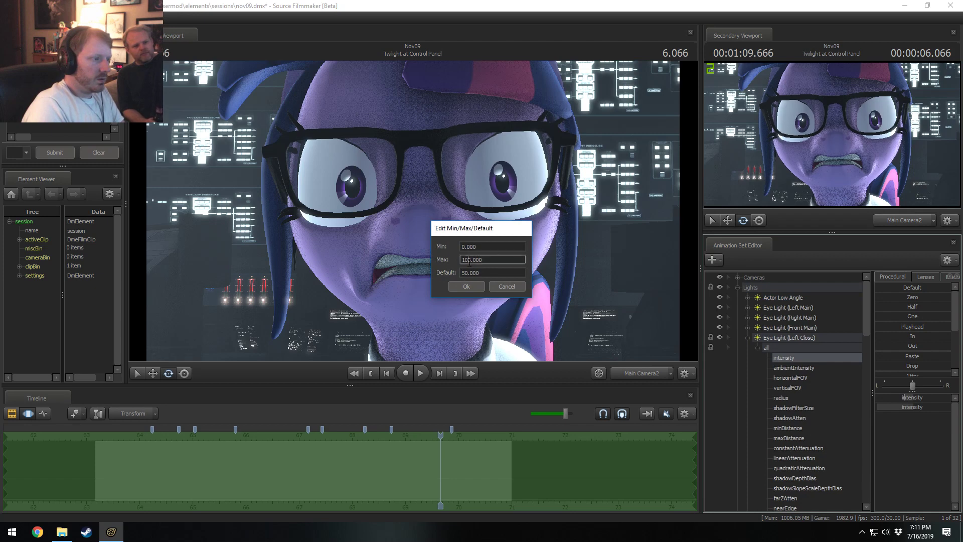
pyautogui.press('BackSpace')
pyautogui.click(467, 285)
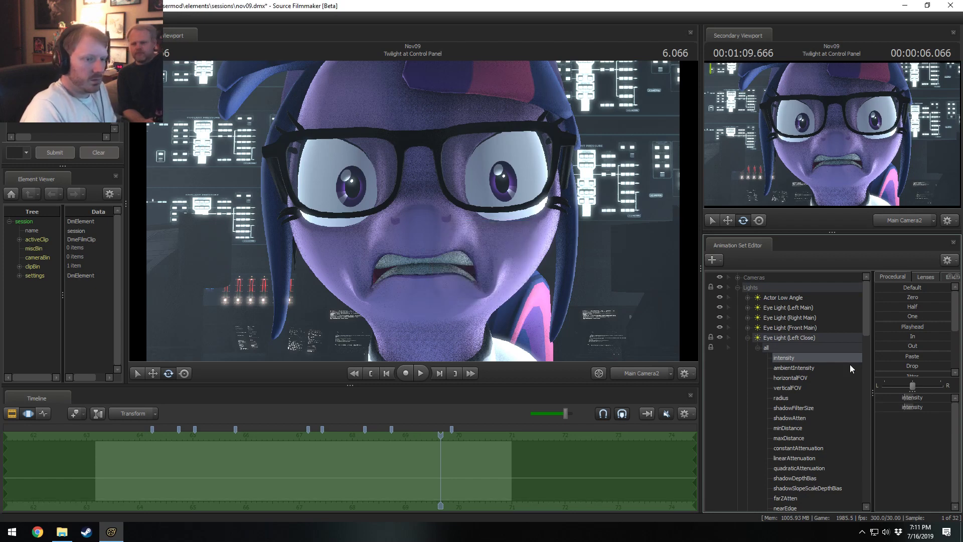
pyautogui.moveTo(896, 298); pyautogui.dragTo(919, 298)
pyautogui.press('F2')
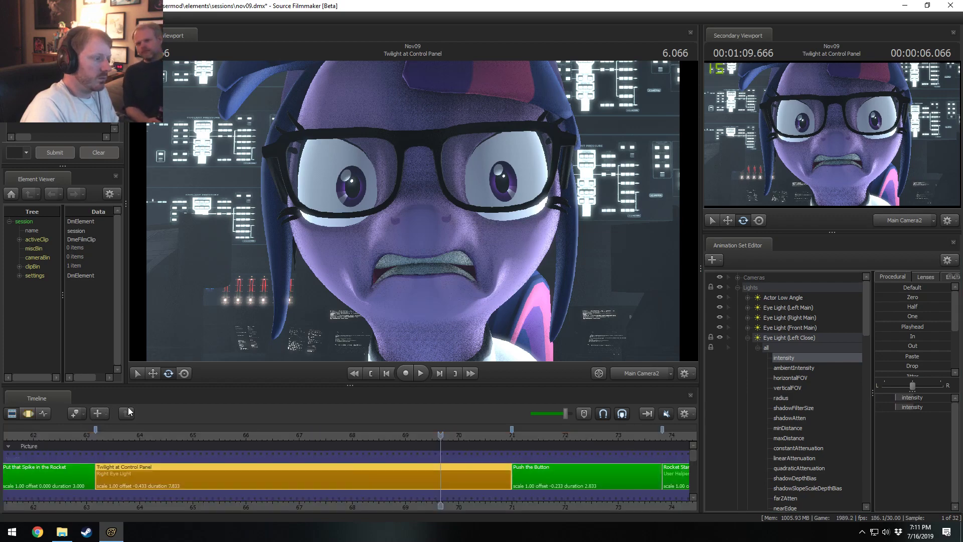
# Play the Twilight at Control Panel shot from its beginning through the close-up to review the eye lighting
pyautogui.click(126, 434)
pyautogui.press('space')
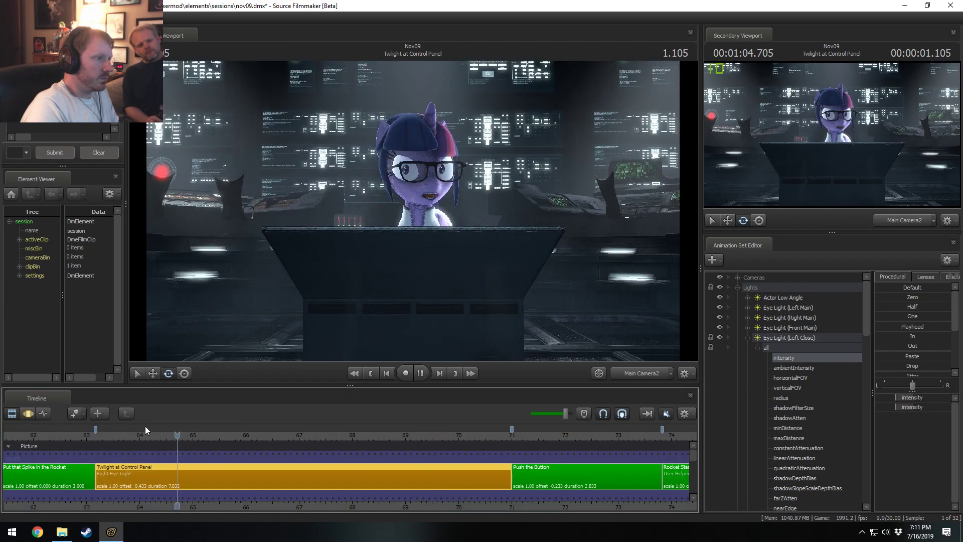
pyautogui.press('space')
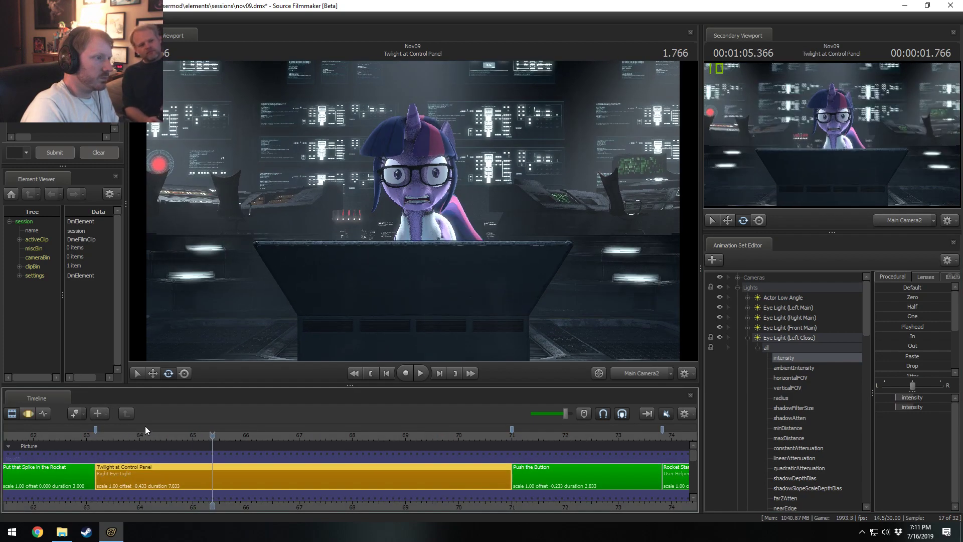
pyautogui.press('space')
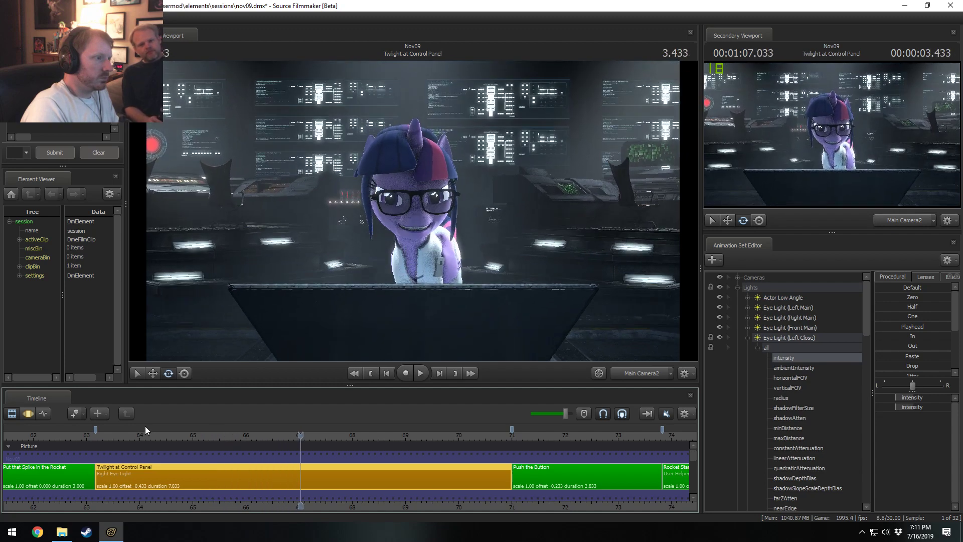
pyautogui.press('space')
pyautogui.press('space')
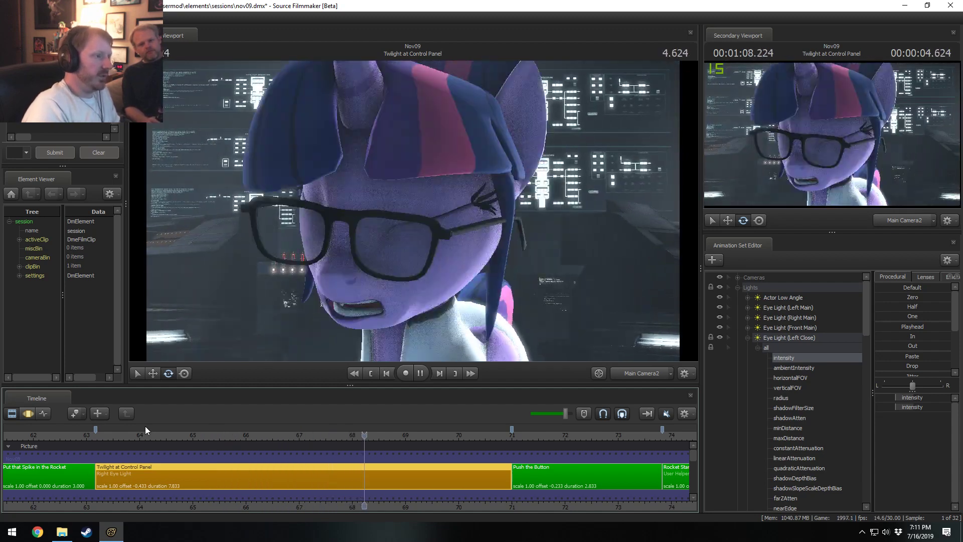
pyautogui.press('space')
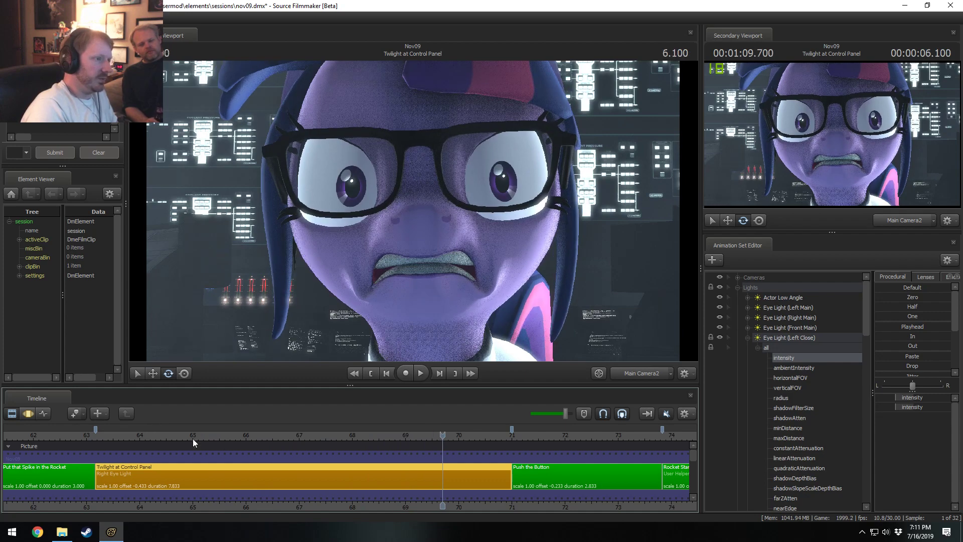
# Select Eye Light (Left Close) and mark a time selection from about 68.4 to 69.4 seconds over the close-up
pyautogui.press('F3')
pyautogui.press('shift')
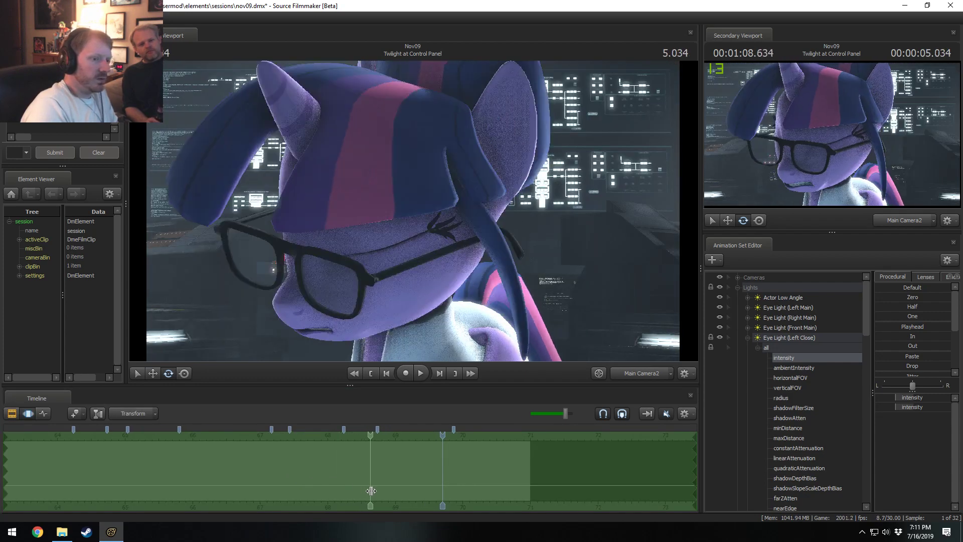
pyautogui.keyDown('shift'); pyautogui.click(371, 489); pyautogui.keyUp('shift')
pyautogui.click(787, 338)
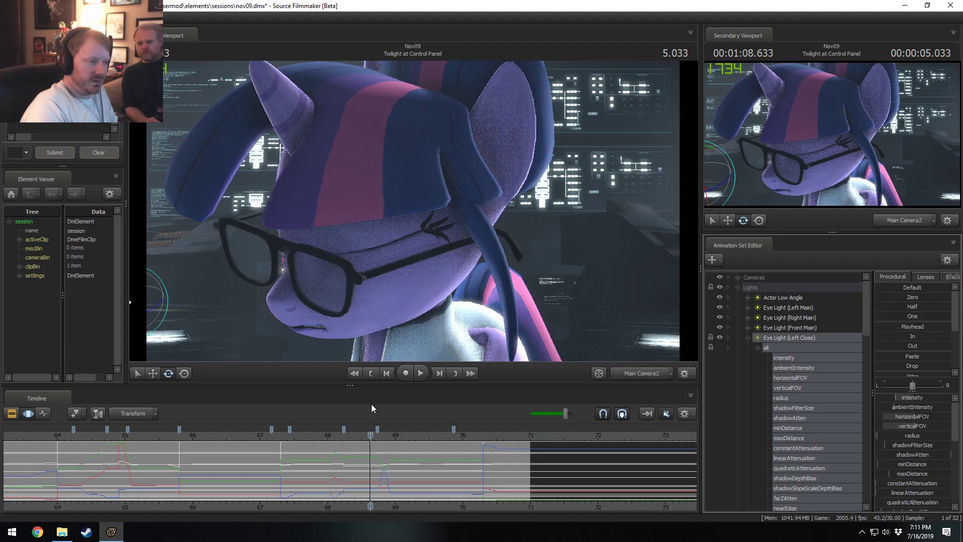
pyautogui.scroll(1, 339, 453)
pyautogui.keyDown('shift'); pyautogui.click(353, 463); pyautogui.keyUp('shift')
pyautogui.keyDown('shift'); pyautogui.click(431, 471); pyautogui.keyUp('shift')
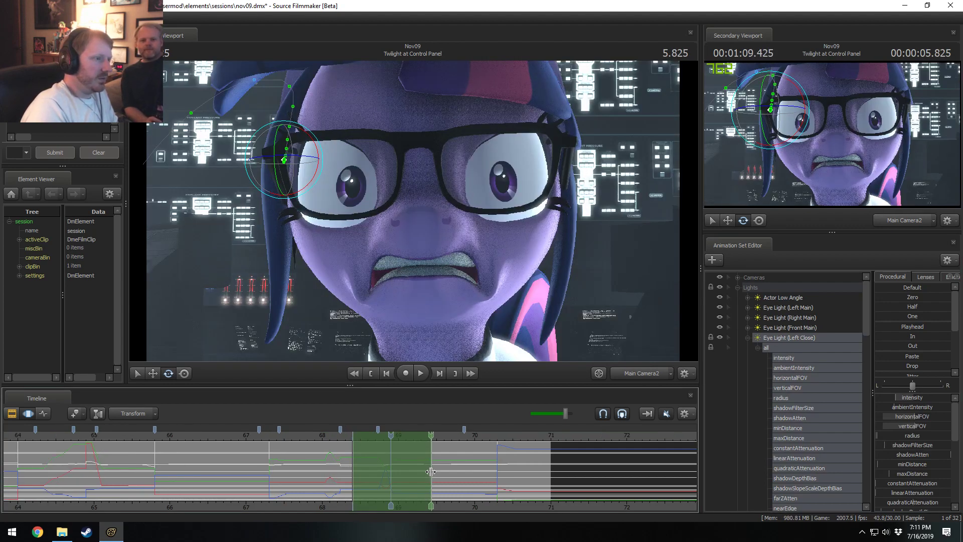
# Move the playhead to 5.433 in the shot and switch the secondary viewport to Work Camera
pyautogui.press('F2')
pyautogui.press('F3')
pyautogui.moveTo(333, 437); pyautogui.dragTo(402, 459)
pyautogui.press('F2')
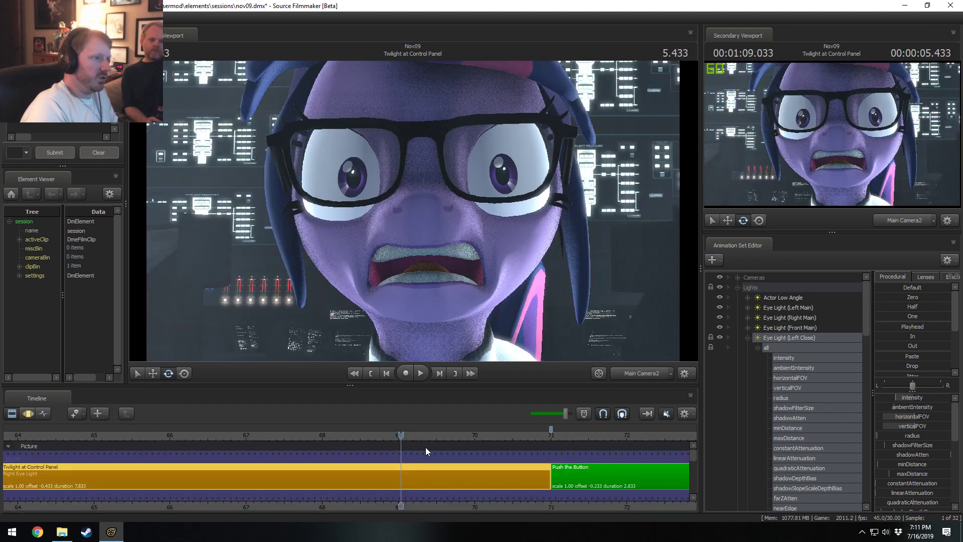
pyautogui.click(903, 220)
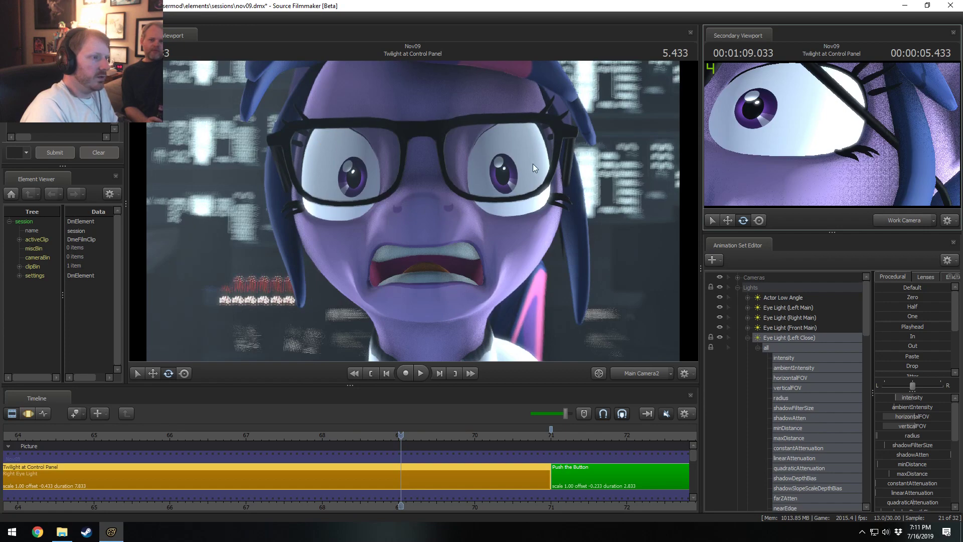
# Adjust the time selection to span about 68.9 to 70.3 seconds, with a short falloff at its start
pyautogui.press('F3')
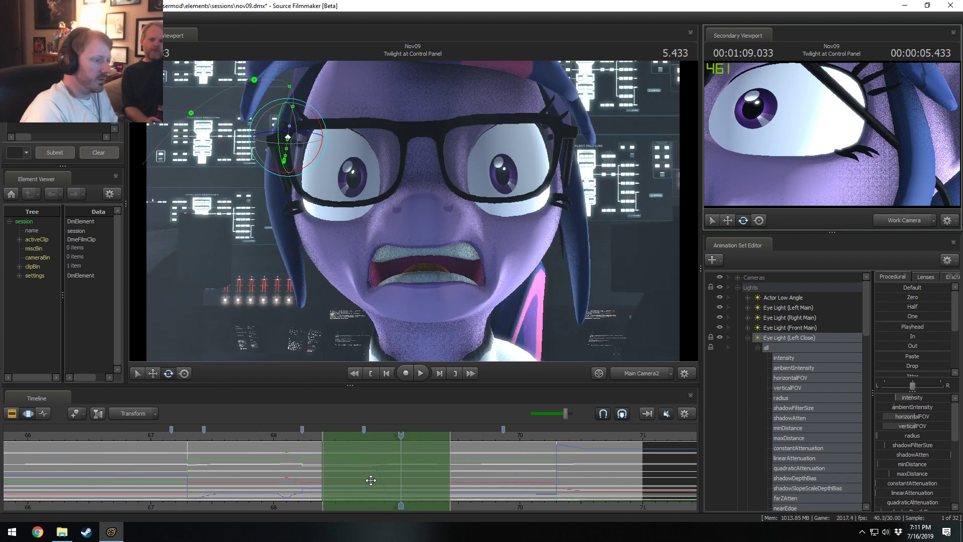
pyautogui.moveTo(369, 477); pyautogui.dragTo(556, 490)
pyautogui.scroll(1, 403, 470)
pyautogui.moveTo(372, 470)
pyautogui.mouseDown()
pyautogui.moveTo(352, 477)
pyautogui.moveTo(362, 476)
pyautogui.mouseUp()
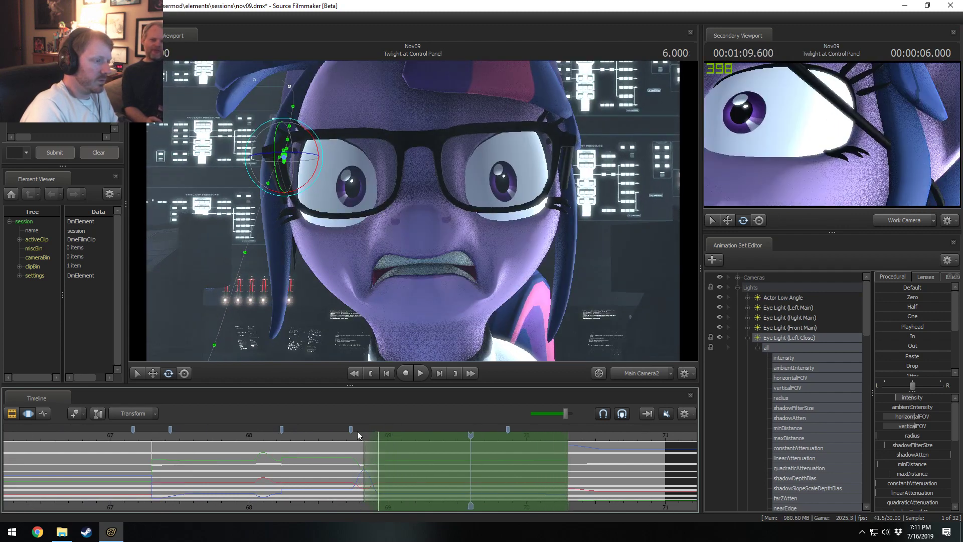
# Look through Eye Light (Right Close) in the primary viewport and re-aim it slightly at shot time 5.433
pyautogui.click(749, 338)
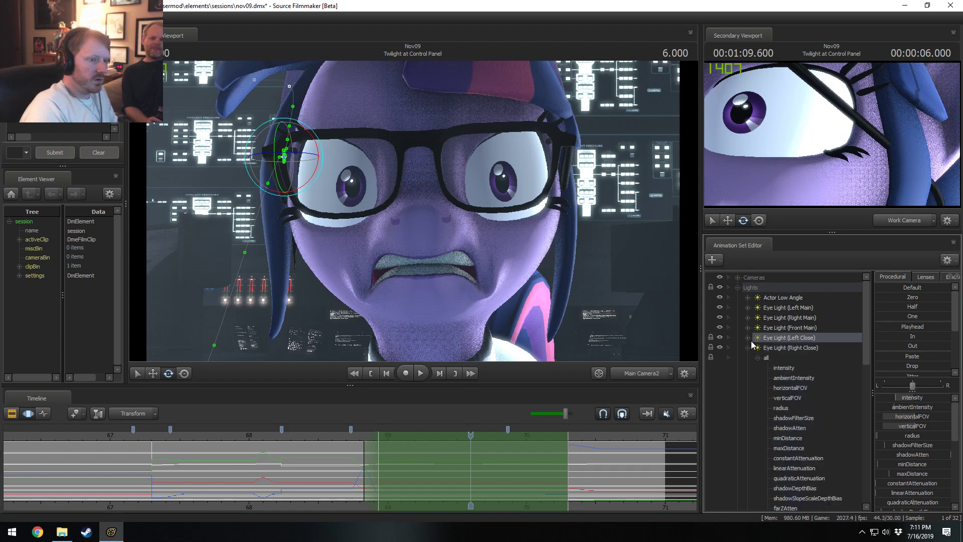
pyautogui.click(783, 348)
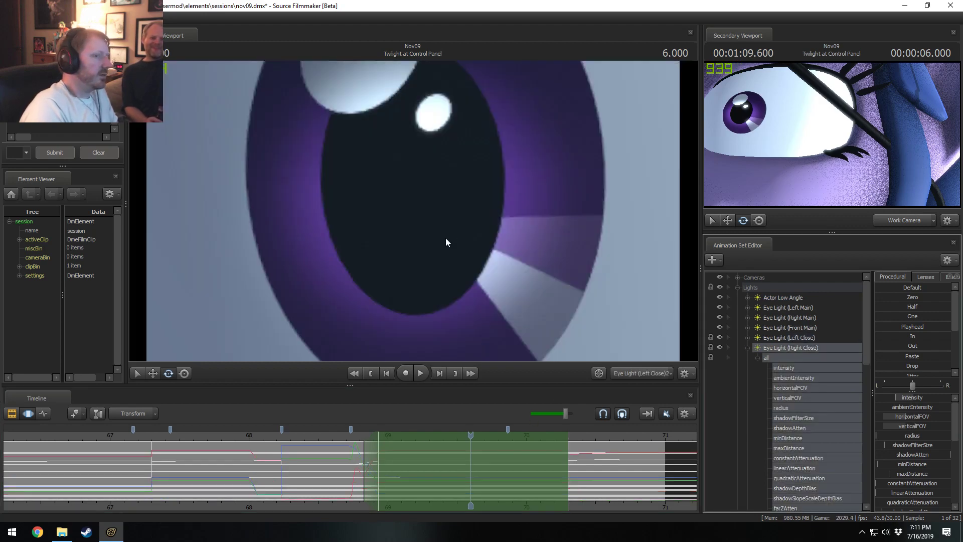
pyautogui.click(465, 282)
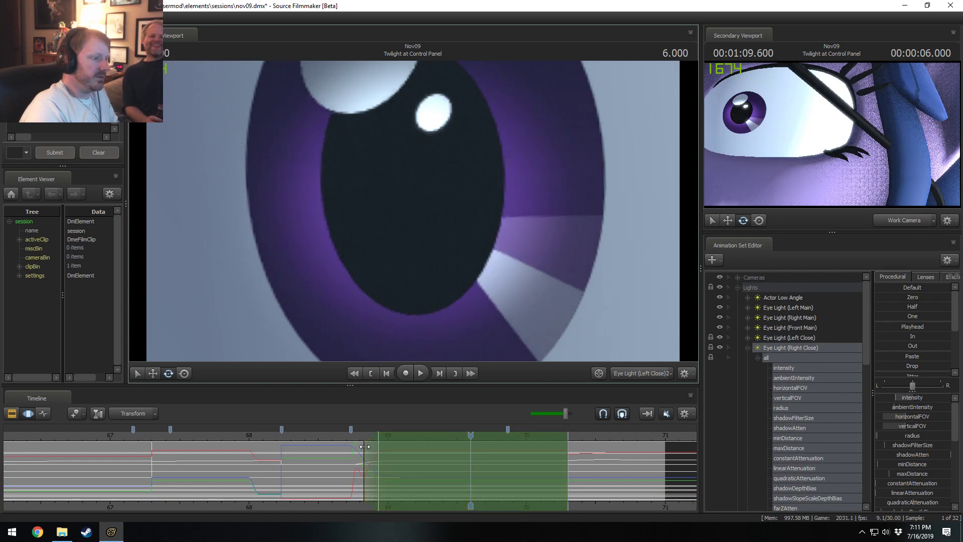
pyautogui.moveTo(354, 441); pyautogui.dragTo(393, 447)
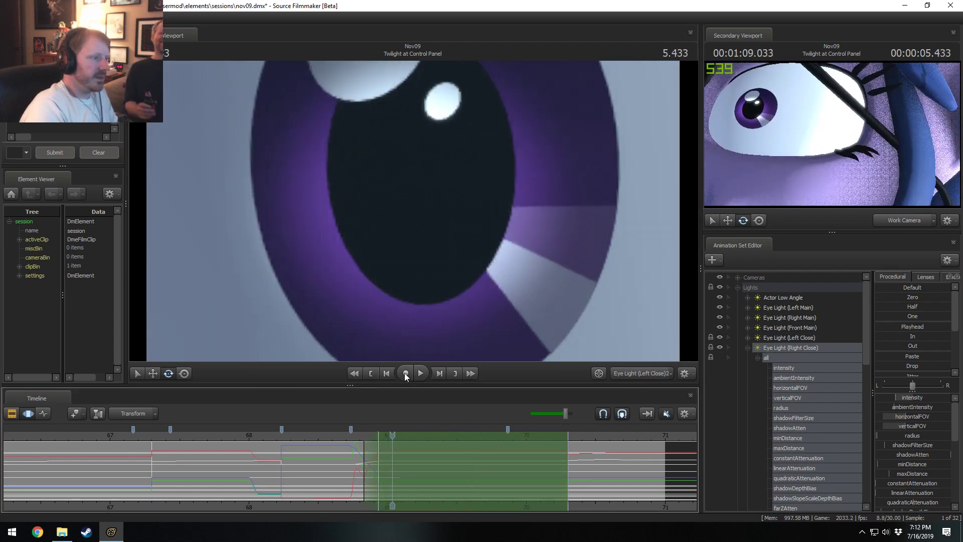
pyautogui.moveTo(412, 311); pyautogui.dragTo(419, 306)
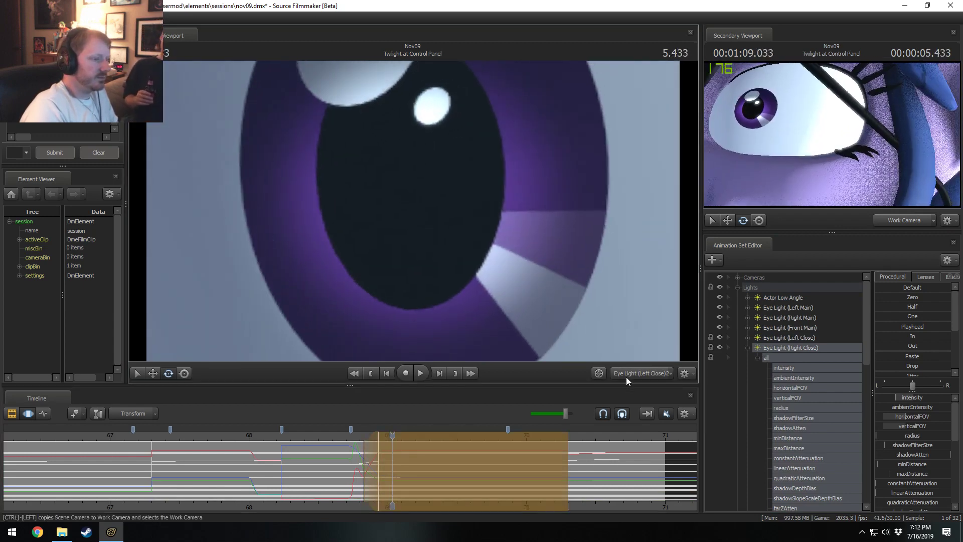
# Play the close-up through Work Camera and Main Camera2 to check the highlights in the eyes
pyautogui.click(638, 372)
pyautogui.click(346, 442)
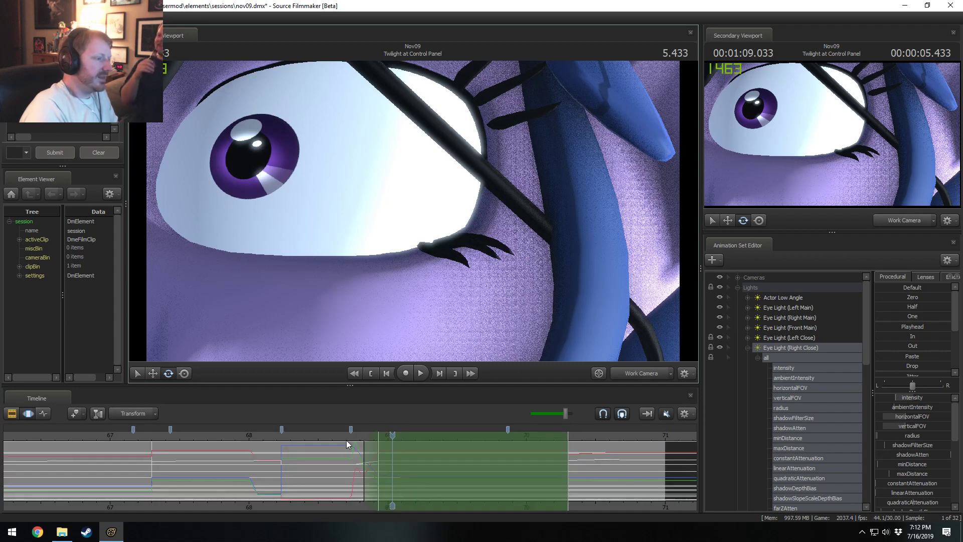
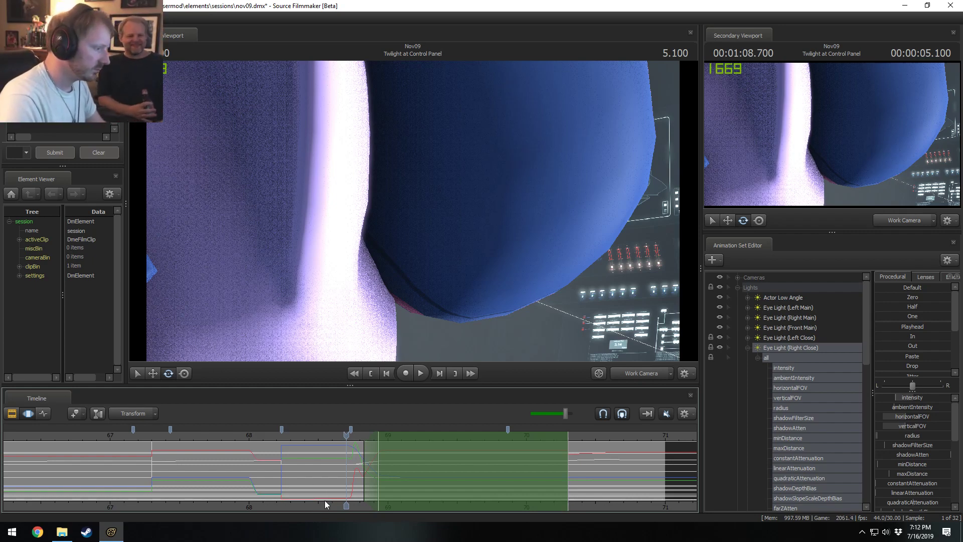
pyautogui.moveTo(316, 432); pyautogui.dragTo(309, 433)
pyautogui.press('space')
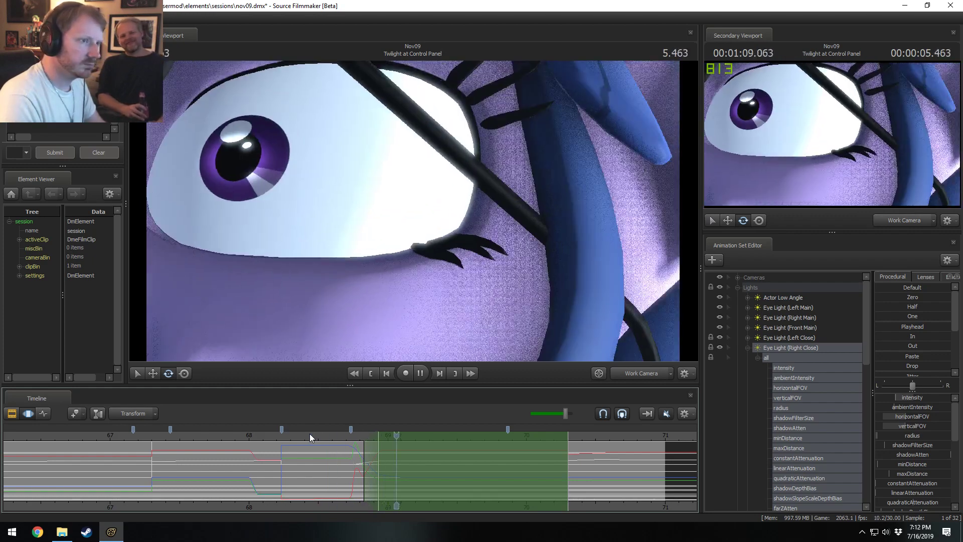
pyautogui.press('space')
pyautogui.click(636, 373)
pyautogui.press('space')
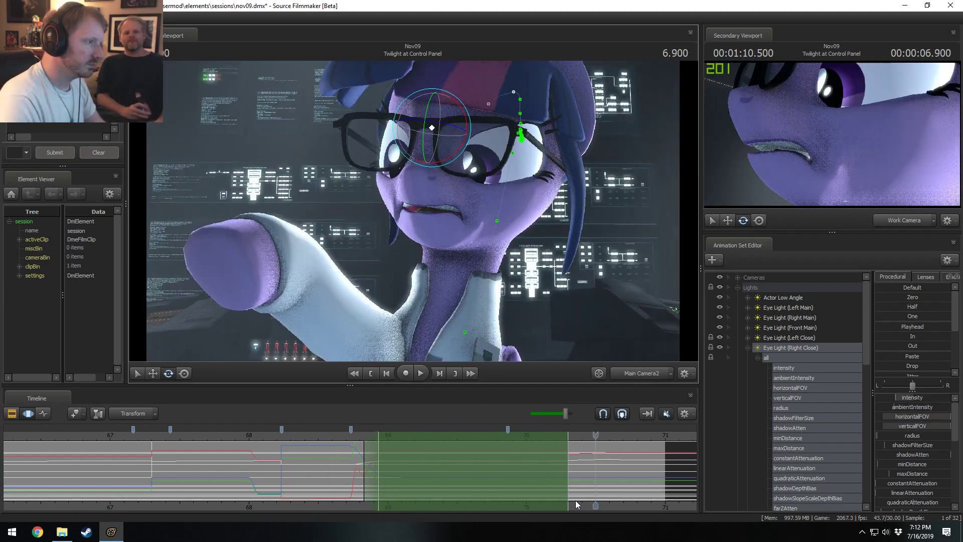
pyautogui.press('space')
pyautogui.press('F3')
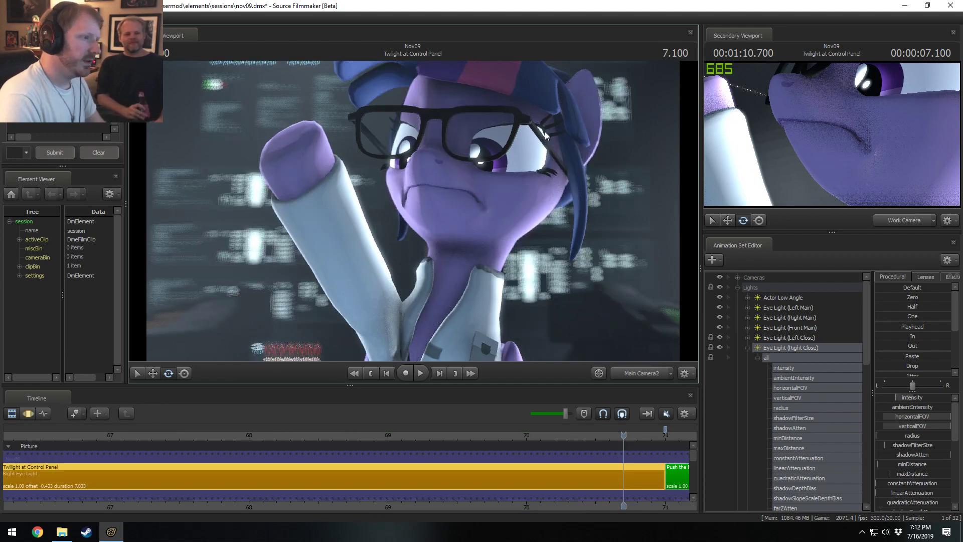
# Show the view through Eye Light (Left Main) in the primary viewport and Main Camera2 in the secondary viewport
pyautogui.click(747, 348)
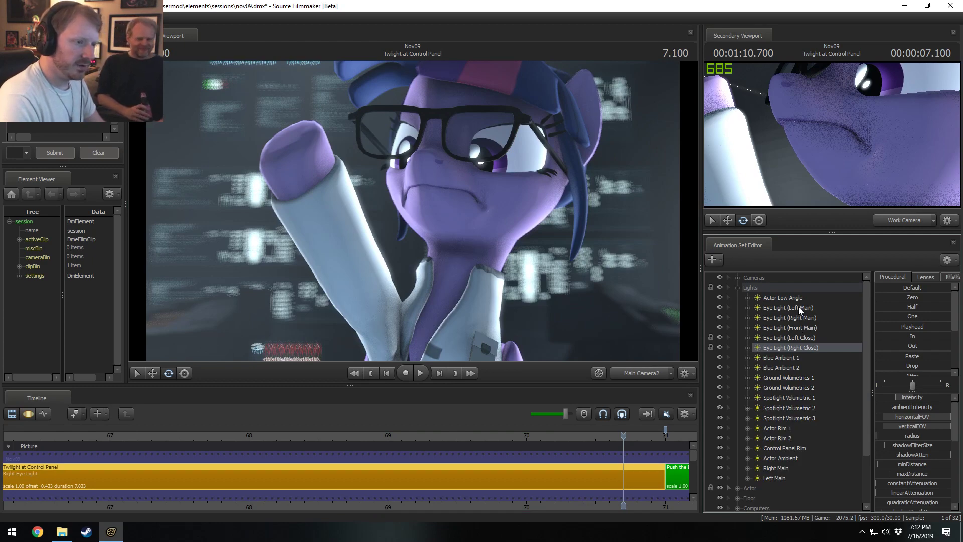
pyautogui.moveTo(798, 307); pyautogui.dragTo(664, 243)
pyautogui.click(891, 219)
pyautogui.scroll(1, 692, 453)
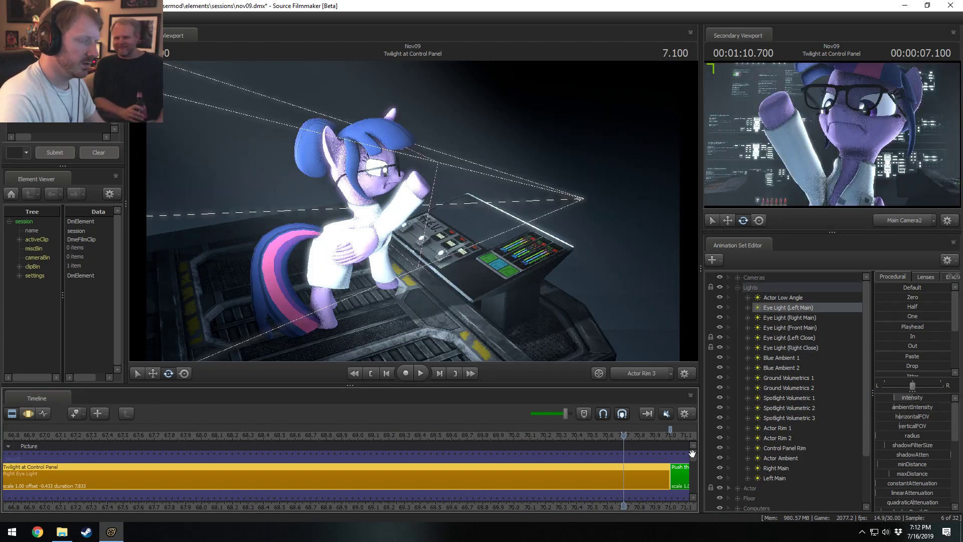
# Look through Eye Light (Right Main), set the time selection from shot time 6.666 onward, and move the playhead to 7.066
pyautogui.moveTo(791, 318); pyautogui.dragTo(597, 283)
pyautogui.press('F3')
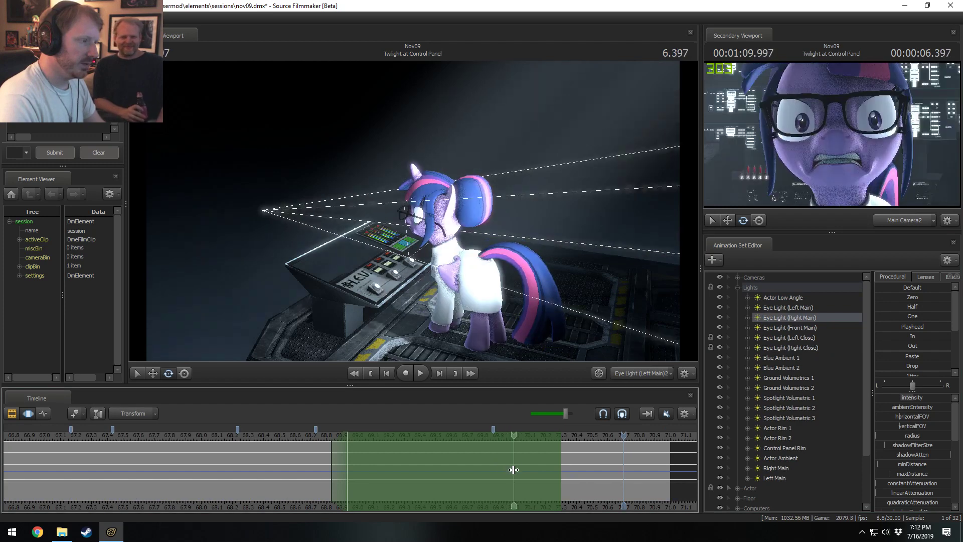
pyautogui.moveTo(513, 470); pyautogui.dragTo(556, 469)
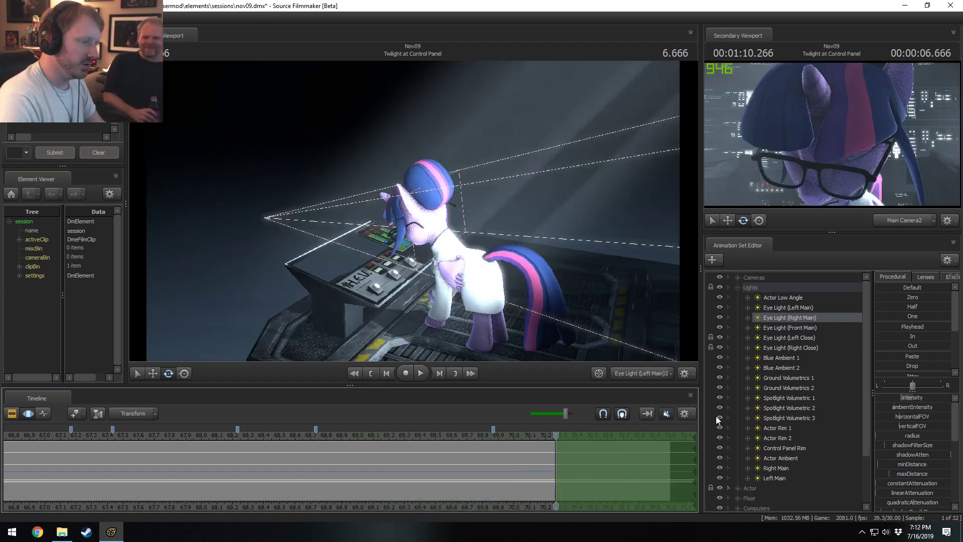
pyautogui.moveTo(522, 441); pyautogui.dragTo(618, 449)
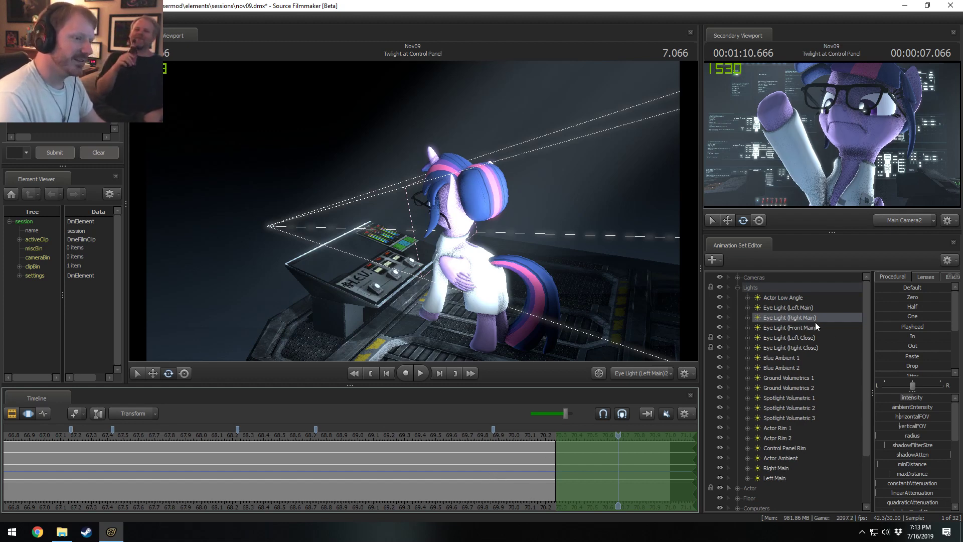
# Lower the intensity of Eye Light (Right Main) and reposition it toward the character's face for the selected time range
pyautogui.moveTo(815, 321); pyautogui.dragTo(504, 187)
pyautogui.moveTo(900, 397); pyautogui.dragTo(885, 397)
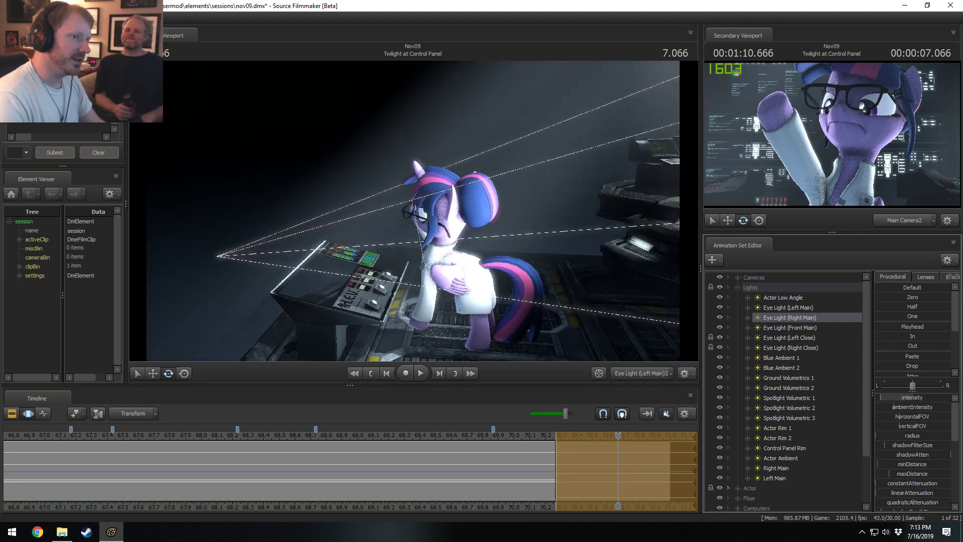
pyautogui.moveTo(462, 295); pyautogui.dragTo(414, 214)
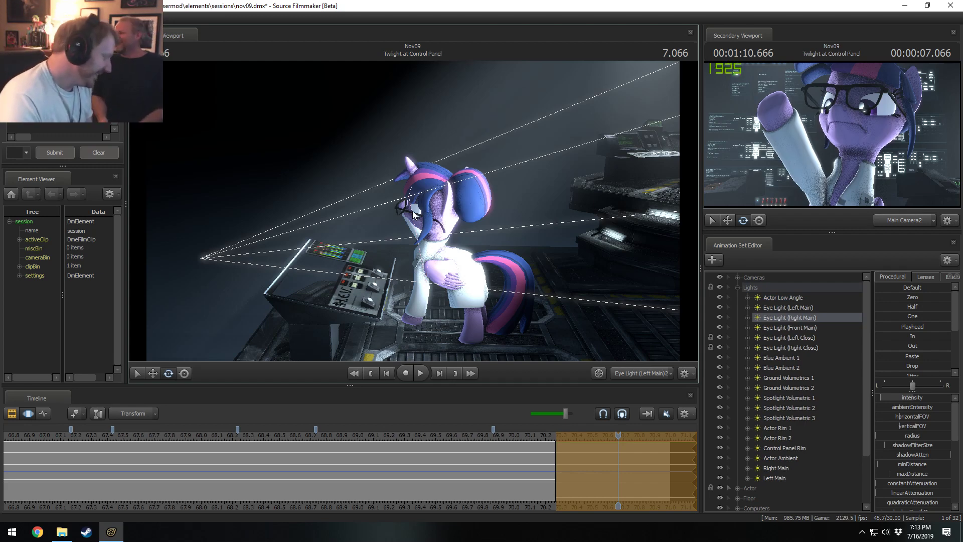
# Return the primary viewport to Main Camera2 and inspect the shot's ending frames in the rendered clip view
pyautogui.click(625, 379)
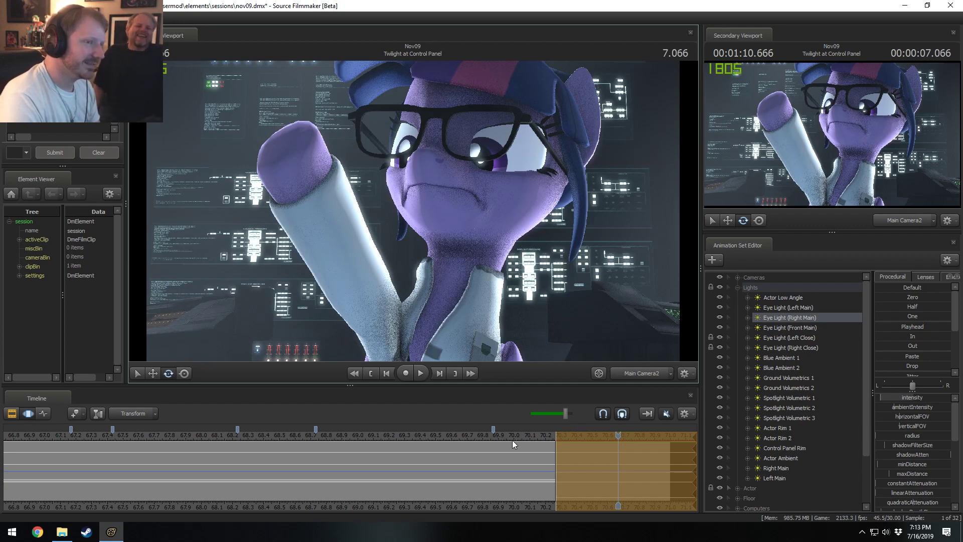
pyautogui.moveTo(512, 440); pyautogui.dragTo(613, 446)
pyautogui.press('F2')
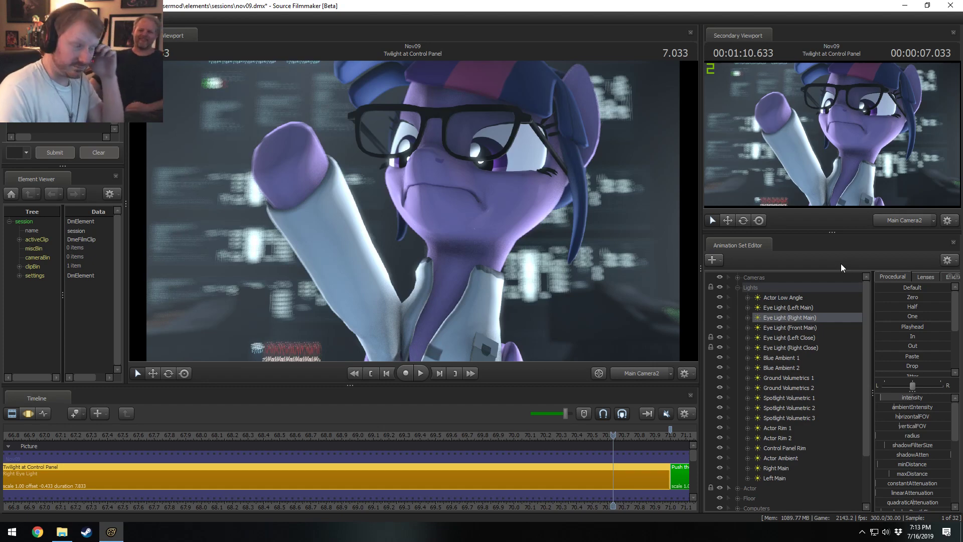
pyautogui.scroll(-5, 492, 479)
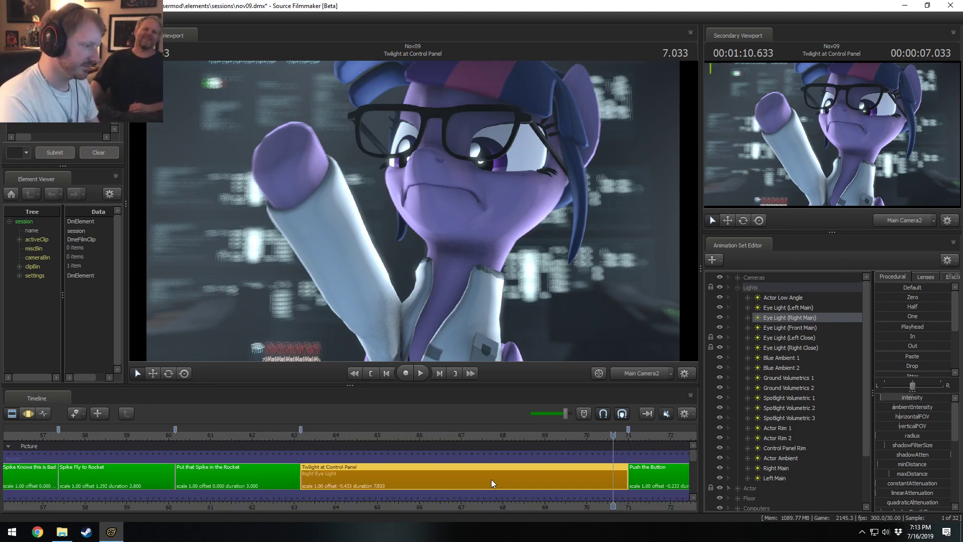
# Examine the eye highlights in the shot's early frames and across its cut from Put that Spike in the Rocket
pyautogui.click(320, 435)
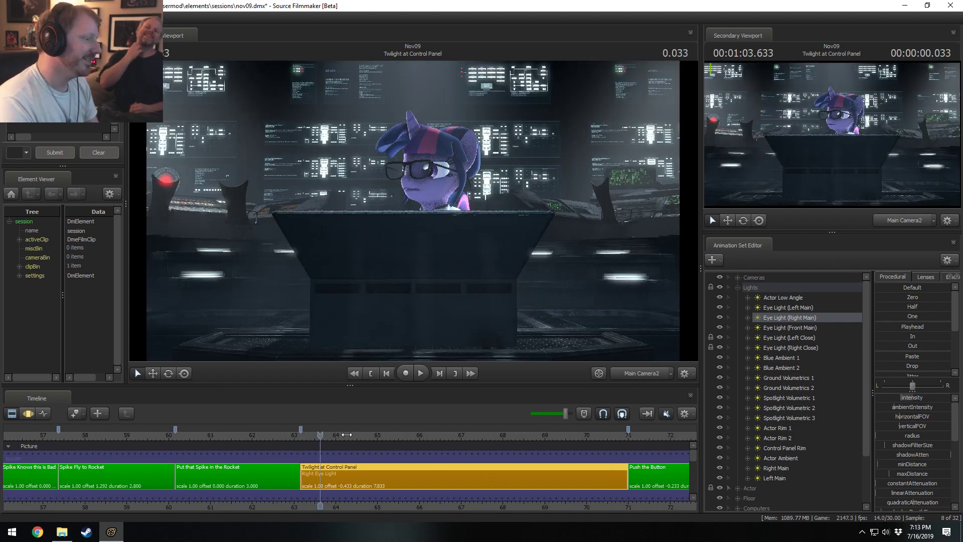
pyautogui.click(360, 435)
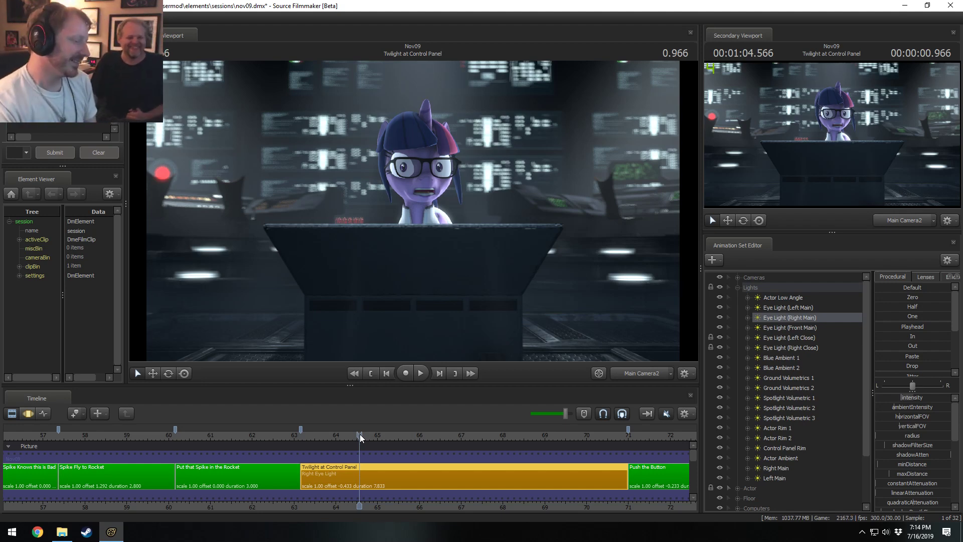
pyautogui.moveTo(411, 510); pyautogui.dragTo(294, 447, button='middle')
pyautogui.moveTo(288, 441); pyautogui.dragTo(323, 437)
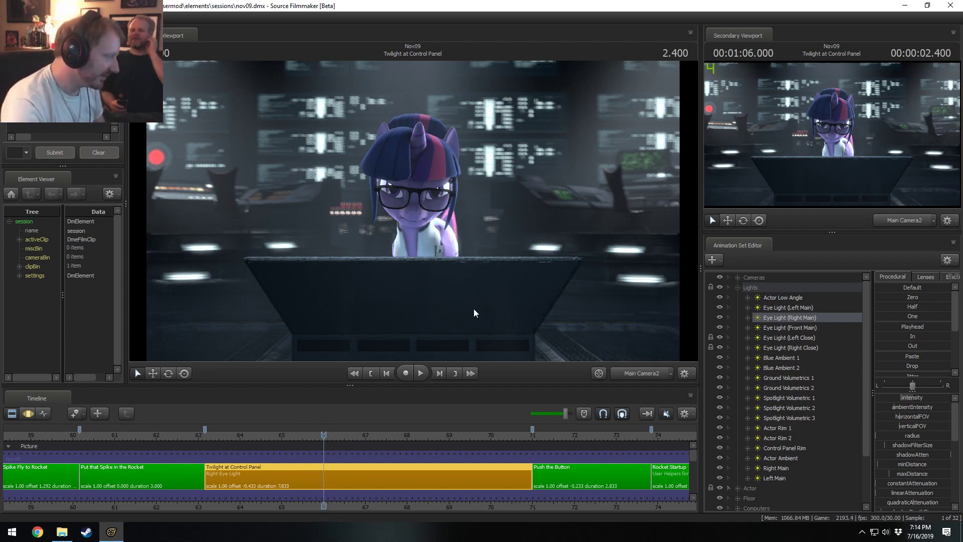
pyautogui.click(226, 435)
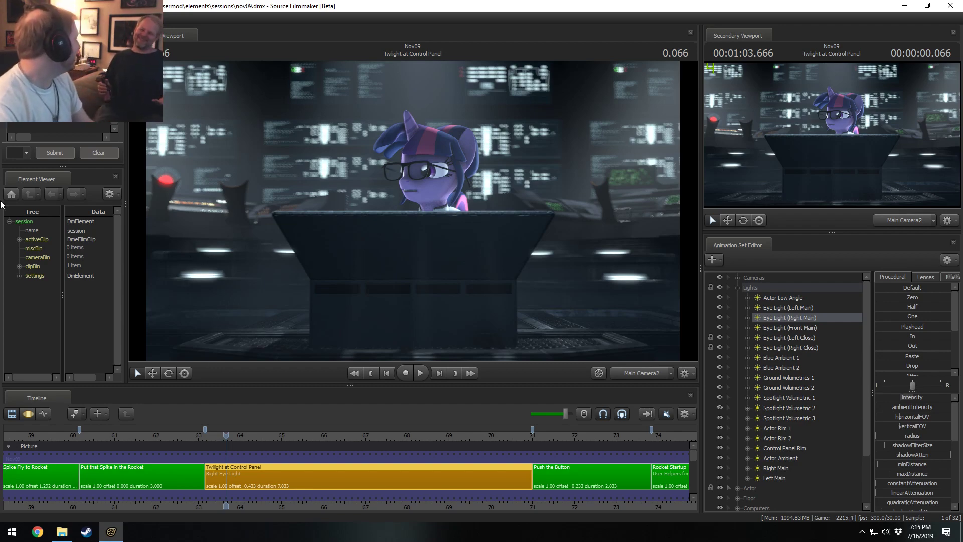
pyautogui.moveTo(283, 438); pyautogui.dragTo(204, 475)
pyautogui.scroll(3, 213, 487)
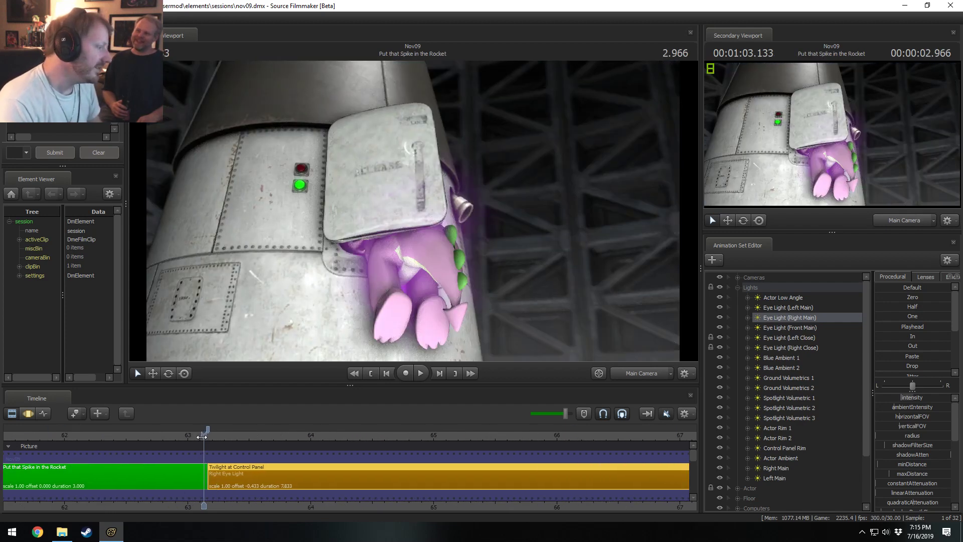
pyautogui.moveTo(201, 437); pyautogui.dragTo(206, 444)
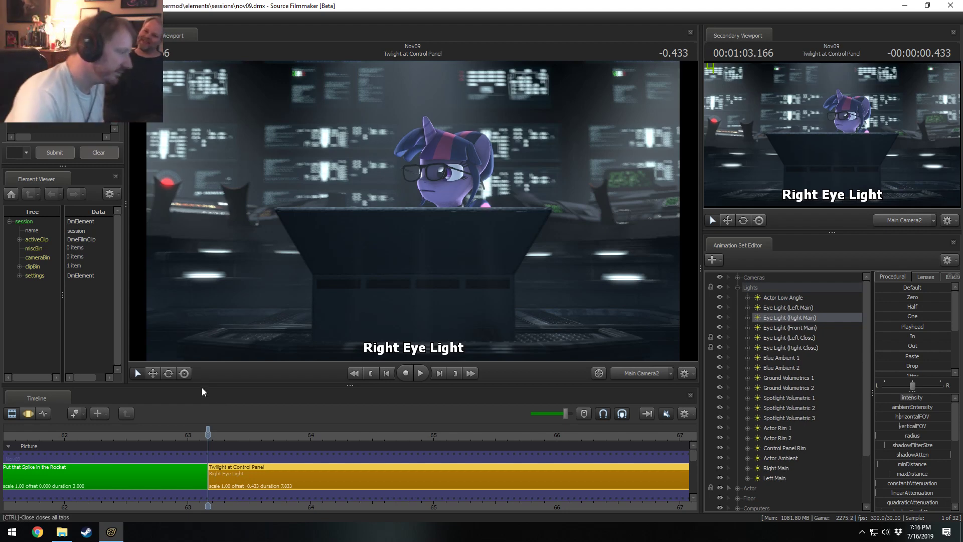
pyautogui.scroll(-1, 299, 461)
pyautogui.scroll(-8, 283, 470)
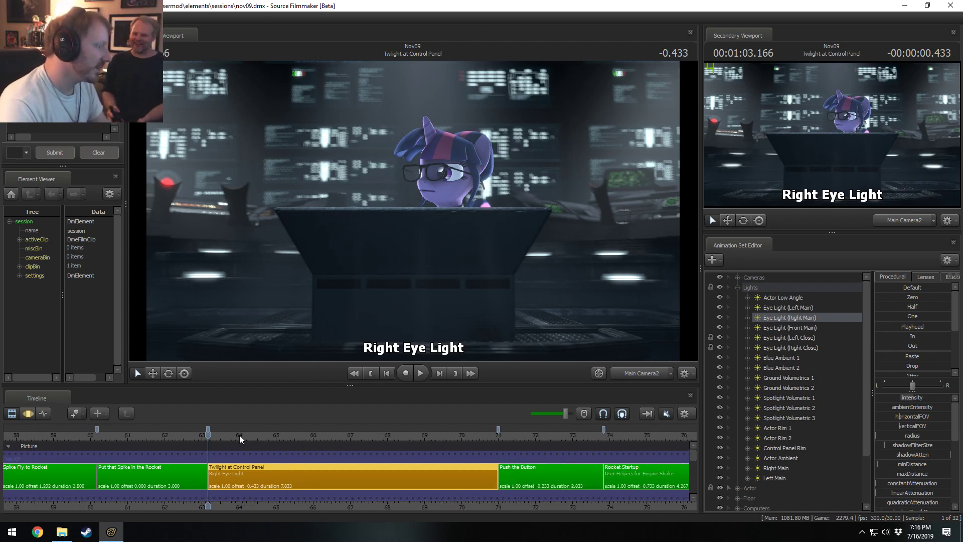
pyautogui.scroll(3, 239, 440)
pyautogui.moveTo(278, 508); pyautogui.dragTo(240, 494, button='middle')
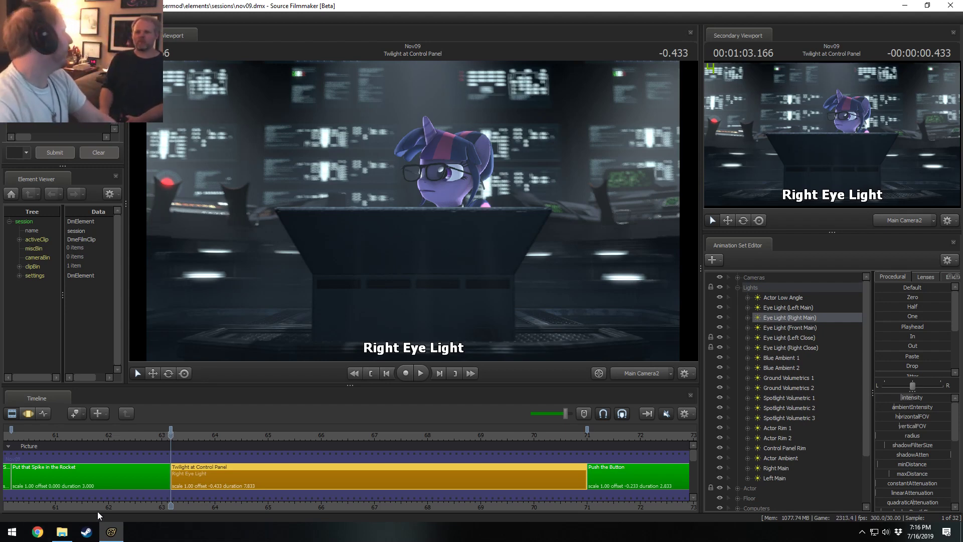
# Lower the intensity of the Actor Low Angle light at the shot's opening, with the time selection's falloff ending near 64.6 s
pyautogui.moveTo(167, 439)
pyautogui.mouseDown()
pyautogui.moveTo(421, 435)
pyautogui.moveTo(172, 444)
pyautogui.mouseUp()
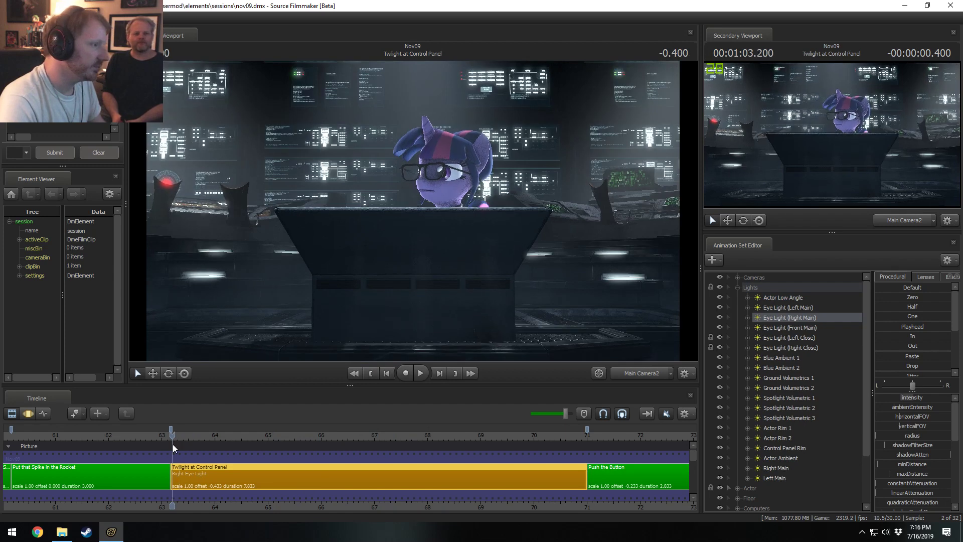
pyautogui.press('F3')
pyautogui.press('F2')
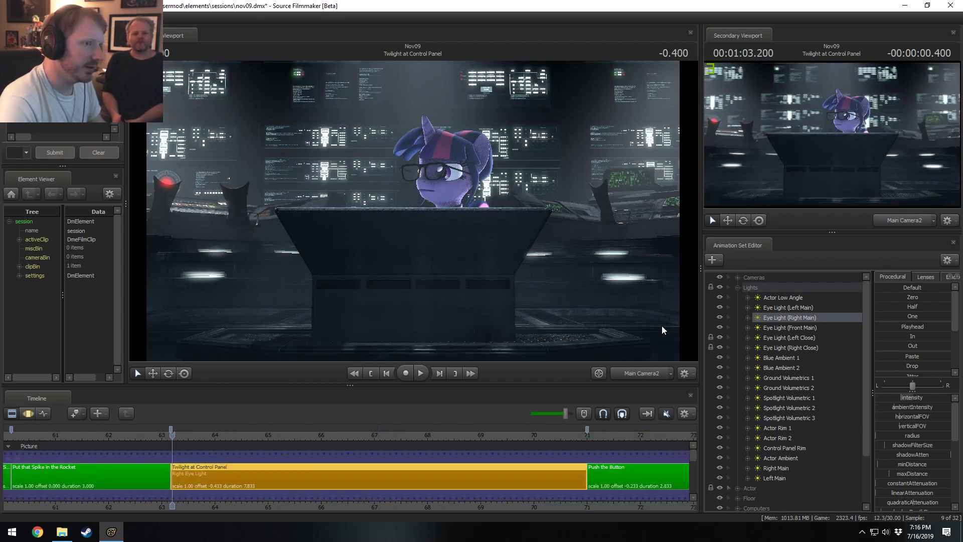
pyautogui.click(779, 298)
pyautogui.press('F3')
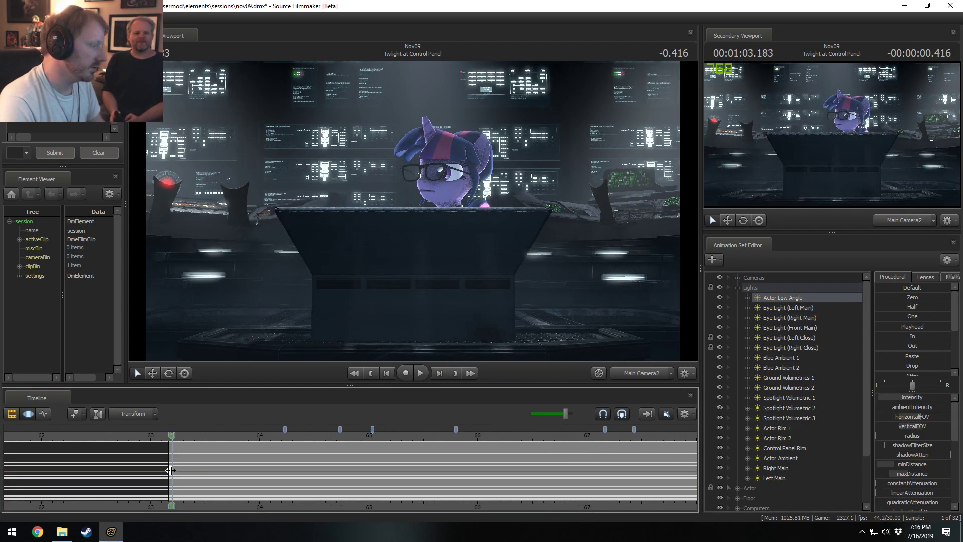
pyautogui.moveTo(171, 470); pyautogui.dragTo(295, 486)
pyautogui.click(917, 399)
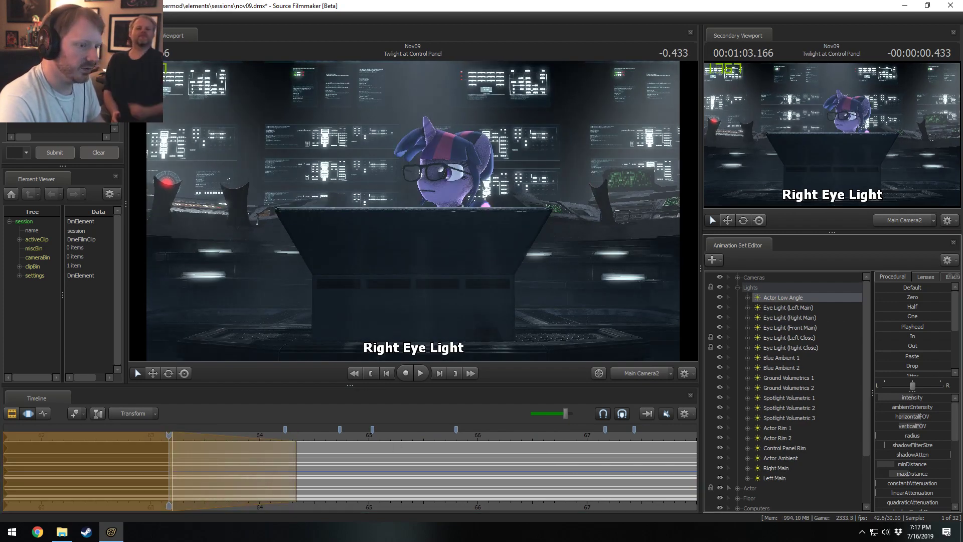
pyautogui.moveTo(867, 397); pyautogui.dragTo(747, 397)
pyautogui.press('shift')
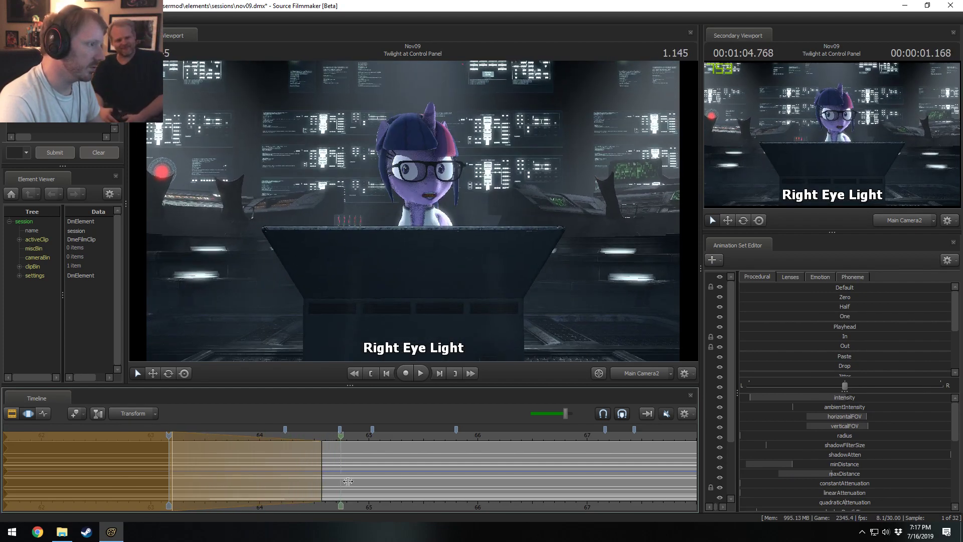
# At shot time -0.033, switch the primary viewport to the Work Camera and turn off scene lighting
pyautogui.press('F2')
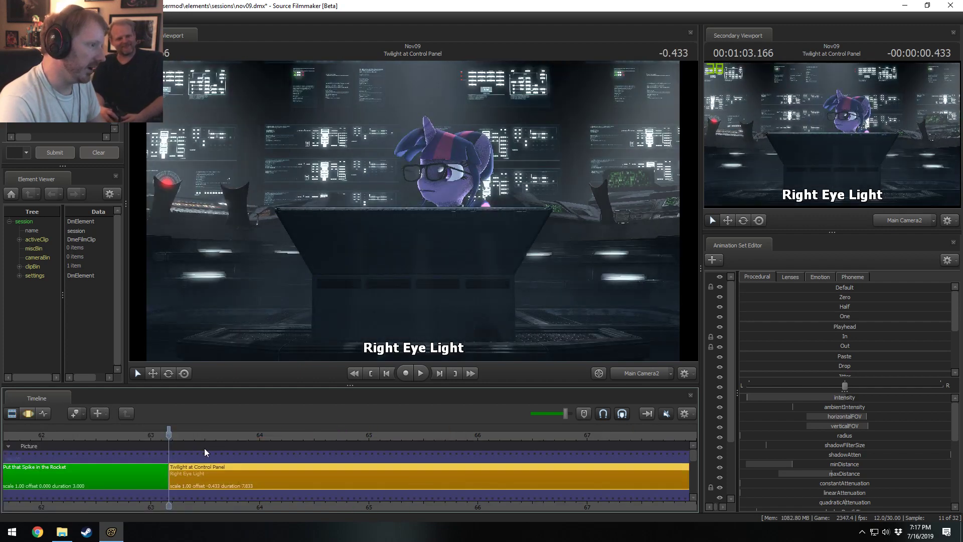
pyautogui.press('F3')
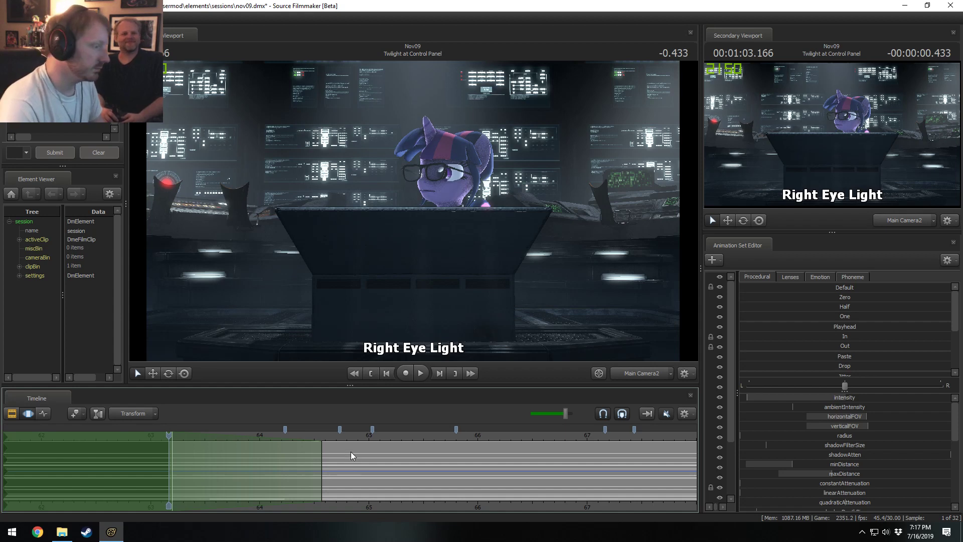
pyautogui.scroll(-5, 353, 449)
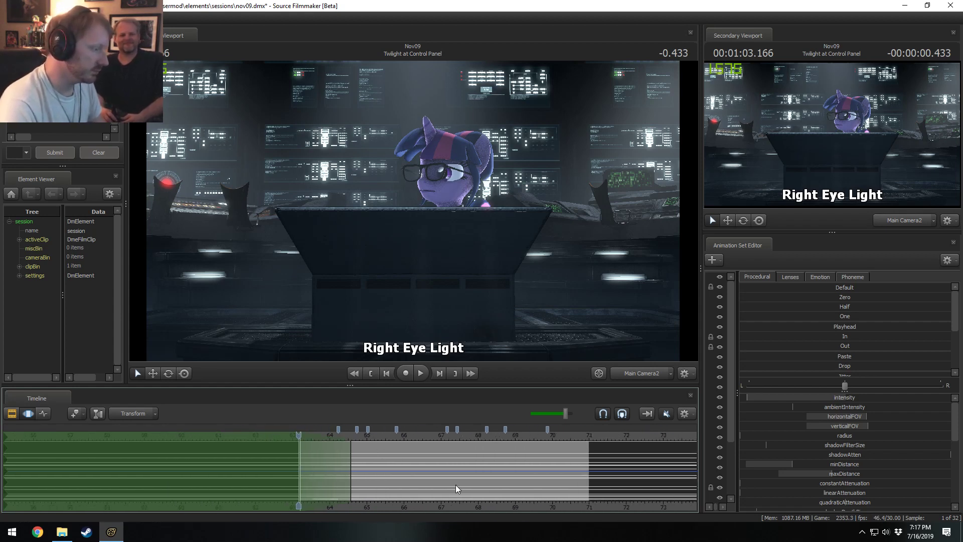
pyautogui.press('F2')
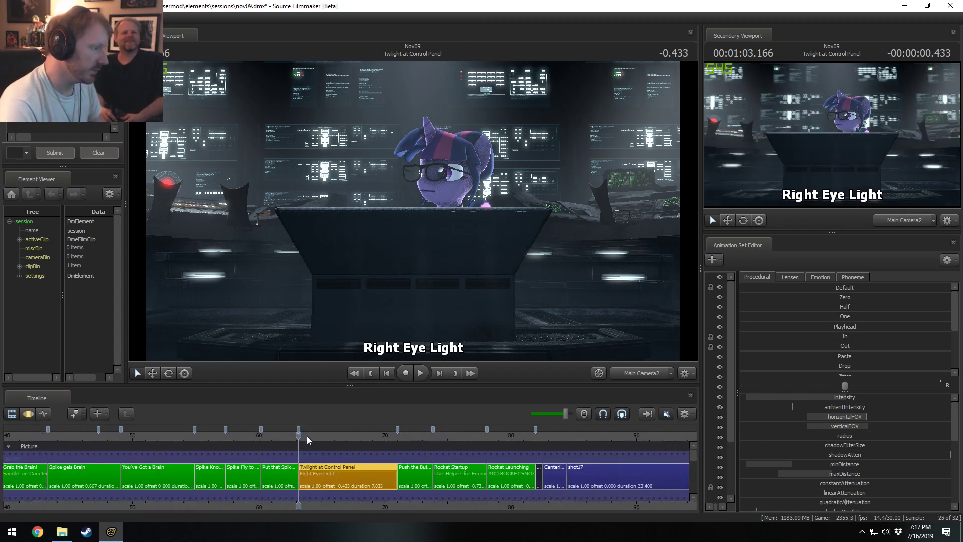
pyautogui.moveTo(307, 435); pyautogui.dragTo(303, 436)
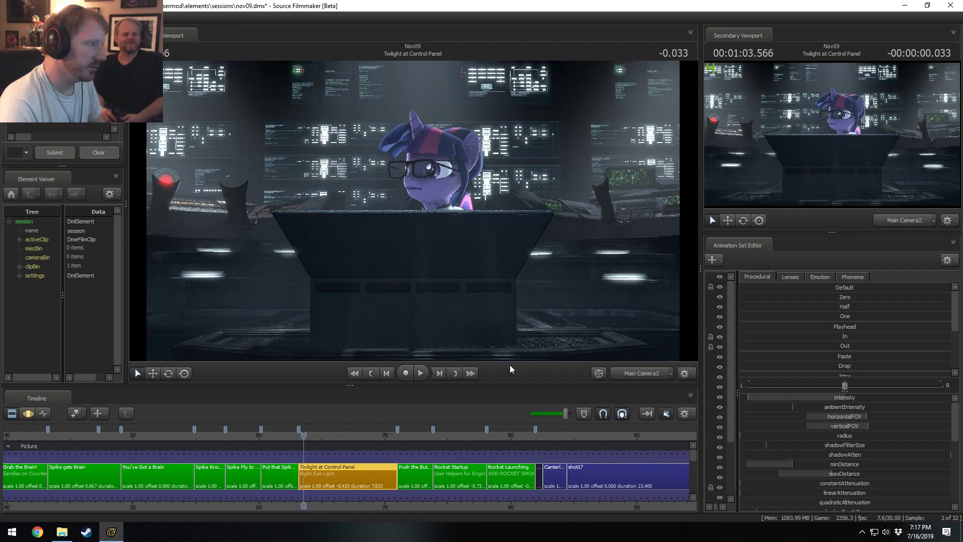
pyautogui.keyDown('ctrl'); pyautogui.click(629, 373); pyautogui.keyUp('ctrl')
pyautogui.rightClick(562, 265)
pyautogui.click(590, 291)
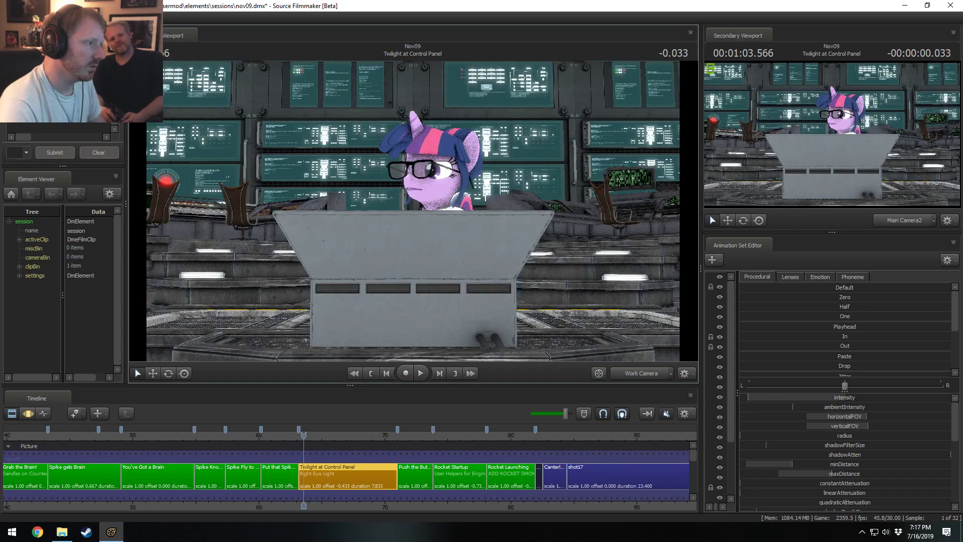
# Fly the Work Camera in front of Twilight and play the shot up to 4.400
pyautogui.press('w')
pyautogui.moveTo(412, 211); pyautogui.dragTo(412, 223)
pyautogui.press('space')
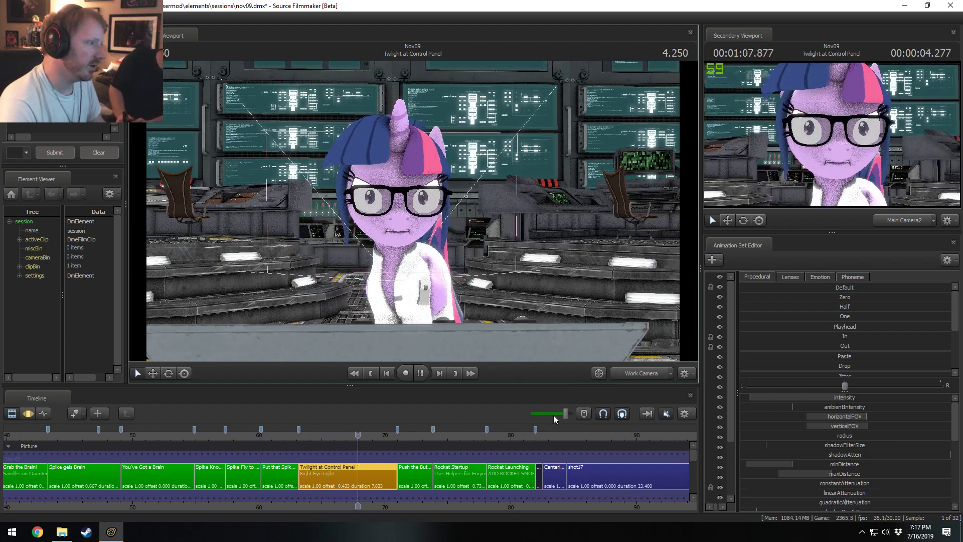
pyautogui.press('space')
# Collapse the Lights group in the animation set list and replay the shot up to 6.333 from the Work Camera
pyautogui.moveTo(737, 331); pyautogui.dragTo(866, 352)
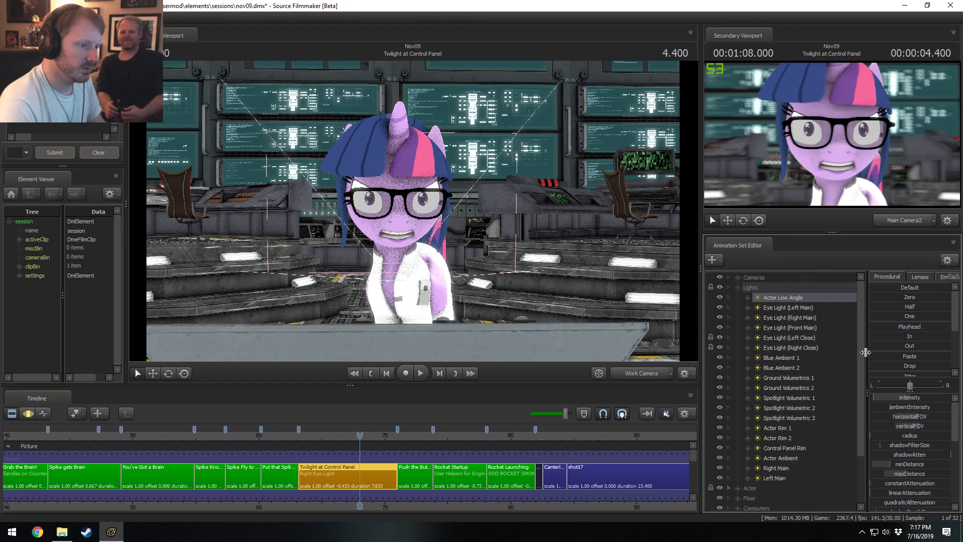
pyautogui.click(738, 288)
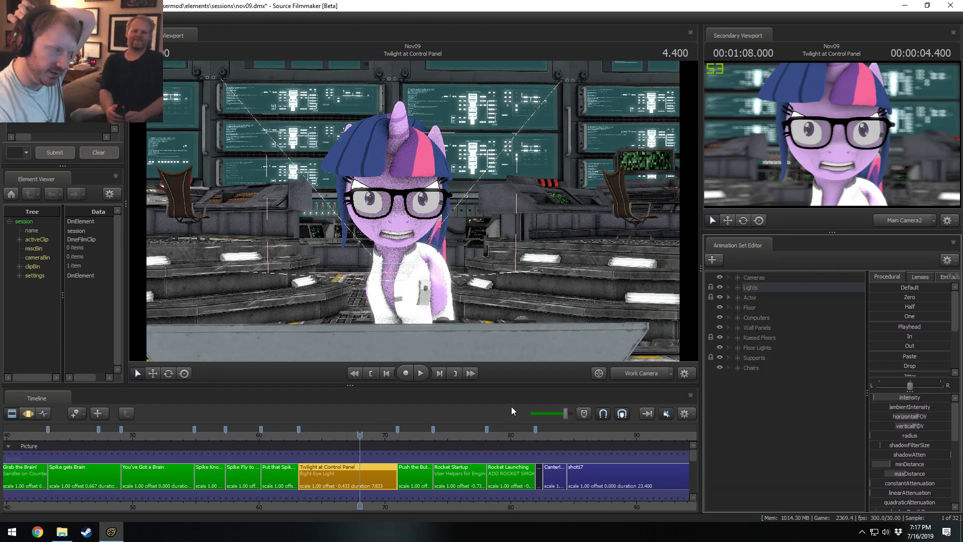
pyautogui.click(337, 430)
pyautogui.press('space')
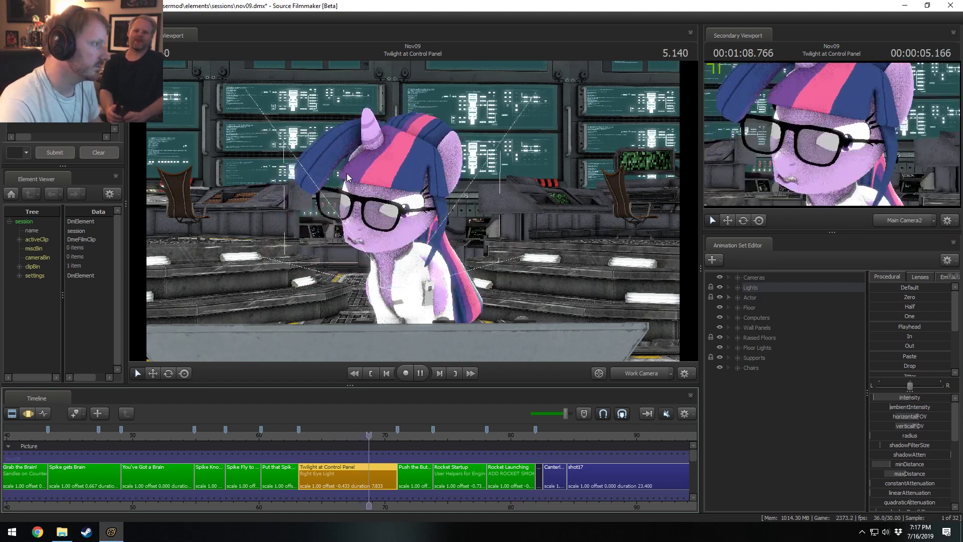
pyautogui.press('space')
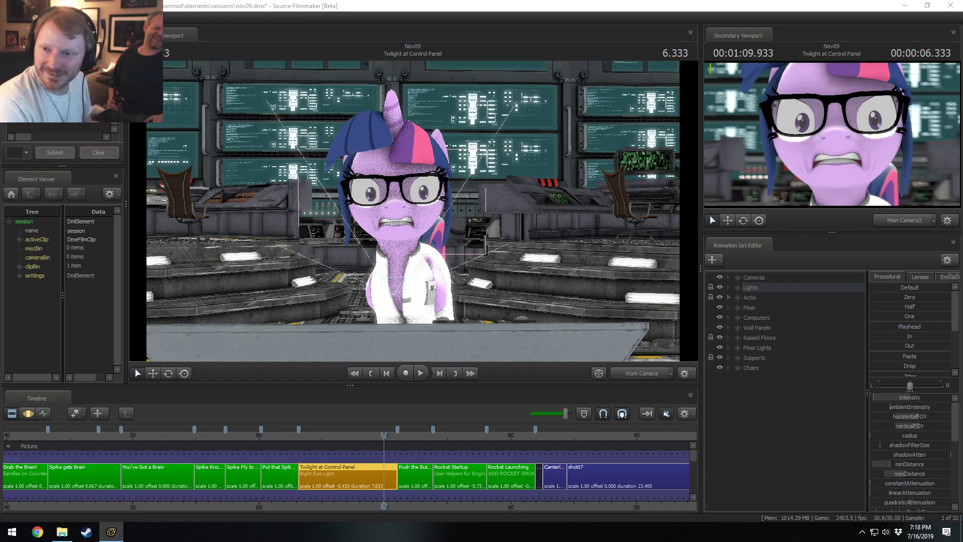
# View a related image in the "hello fellow kids" web search results and close the browser tab
pyautogui.moveTo(962, 311); pyautogui.dragTo(252, 55)
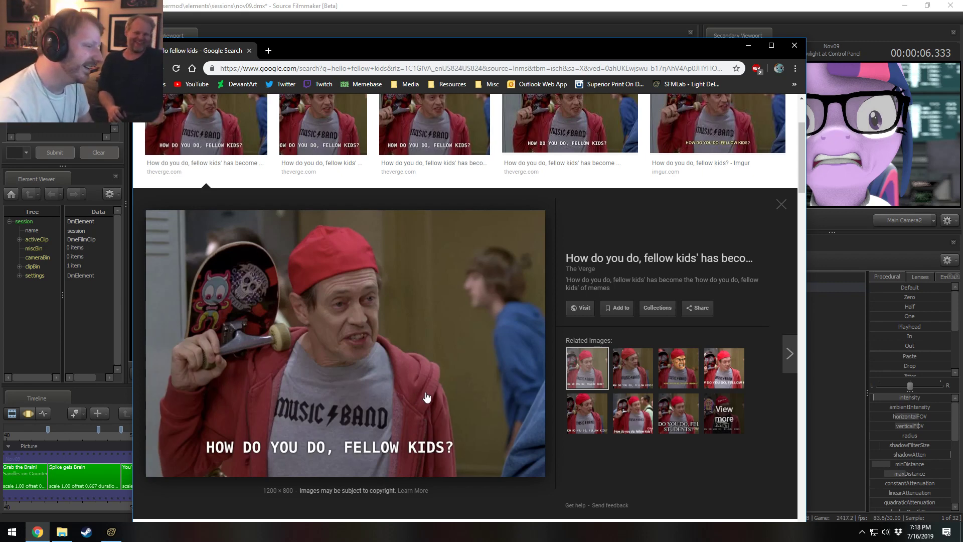
pyautogui.click(632, 366)
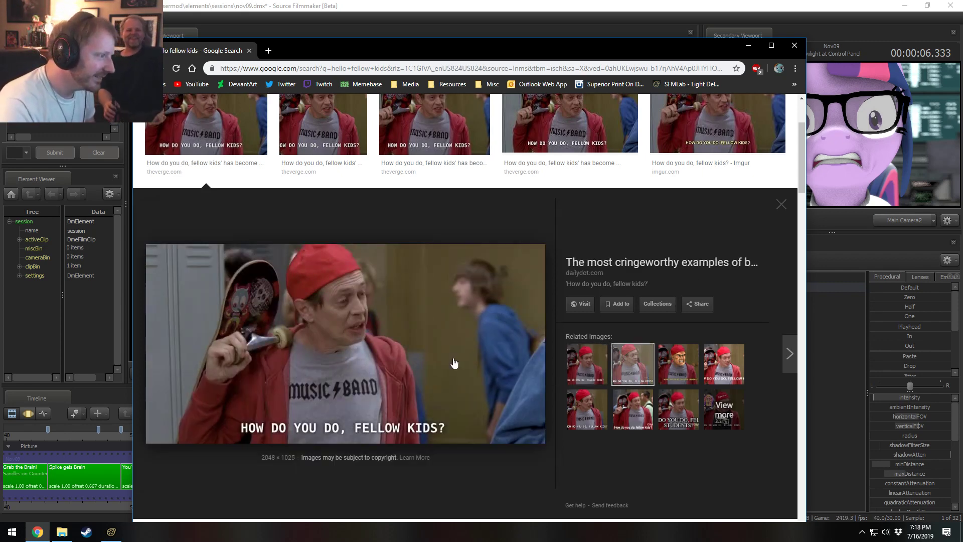
pyautogui.scroll(2, 454, 362)
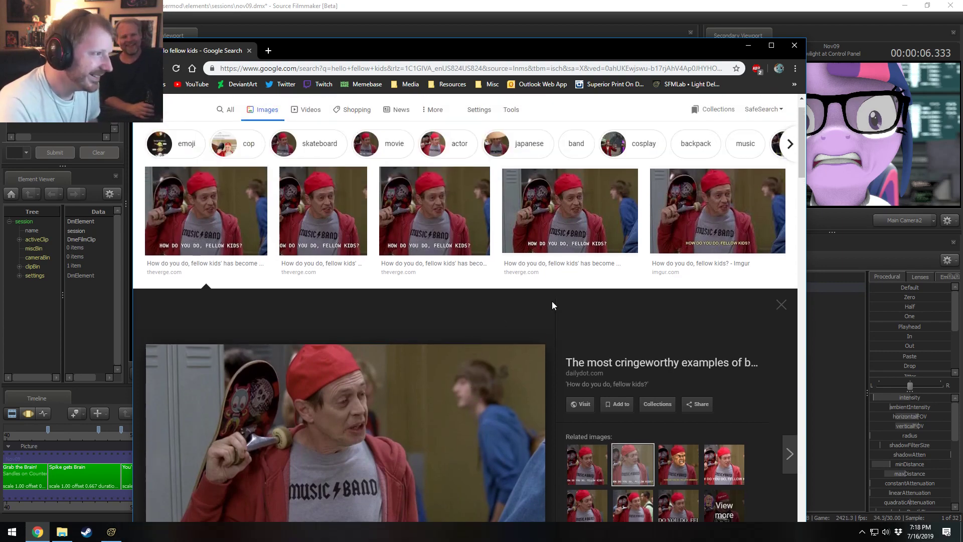
pyautogui.click(249, 51)
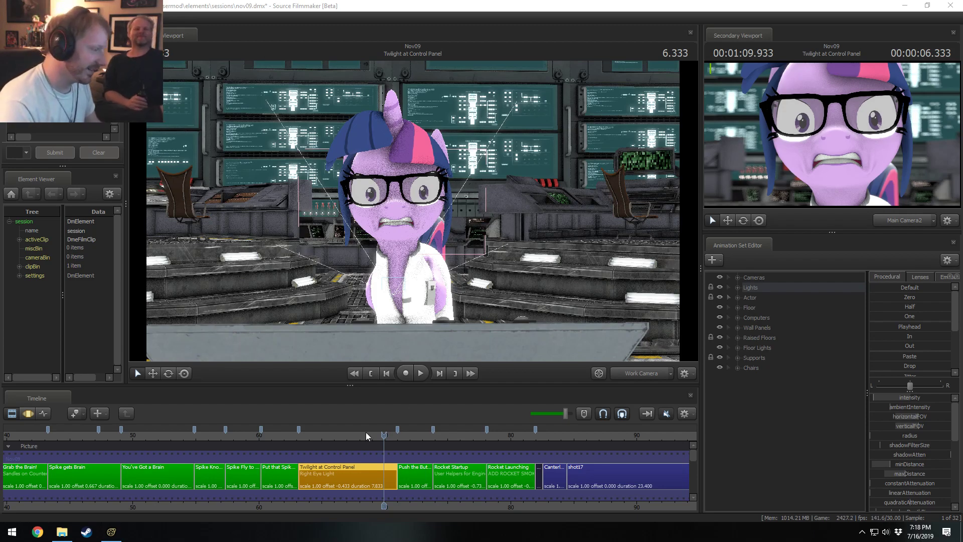
# Play the shot again from a side view and from its start to review Twilight's movement, stopping at 1.200
pyautogui.click(335, 434)
pyautogui.press('space')
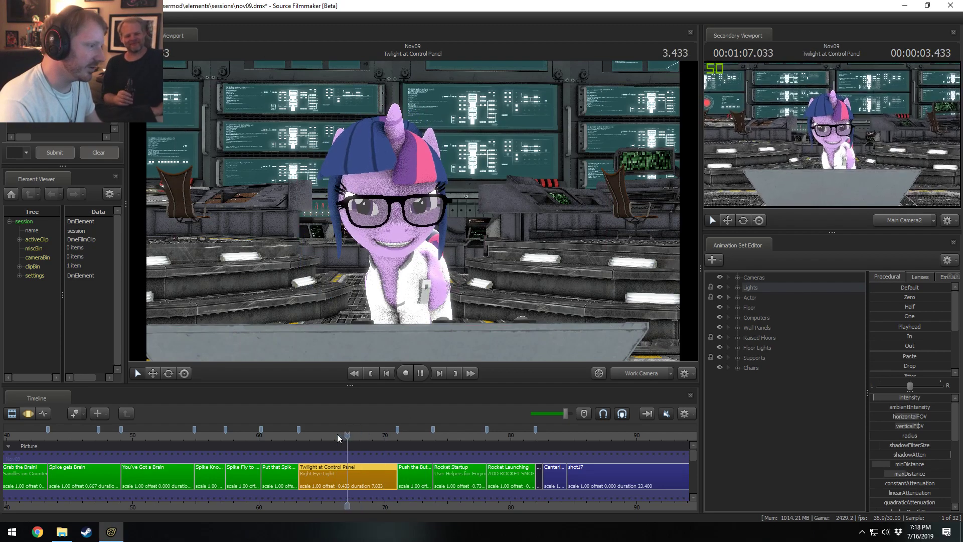
pyautogui.click(336, 434)
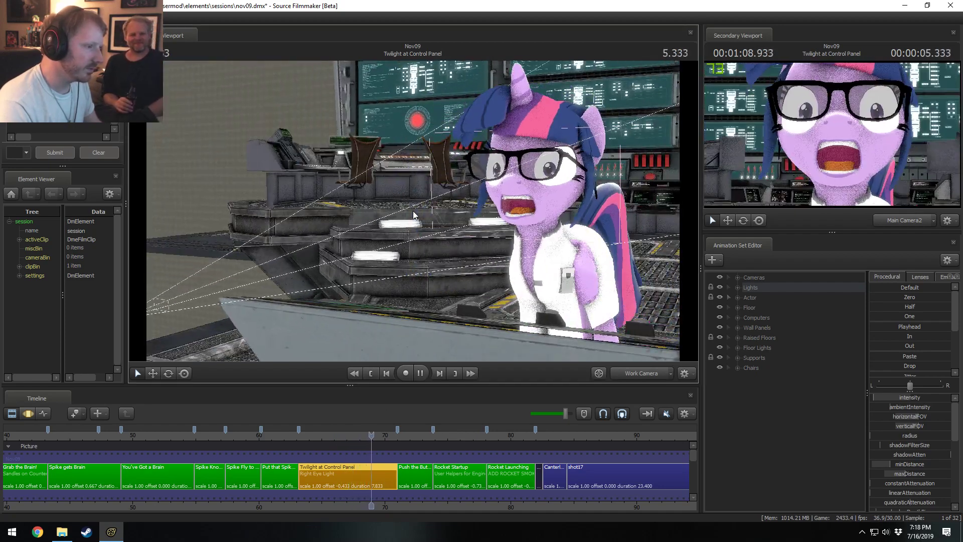
pyautogui.press('space')
pyautogui.click(300, 434)
pyautogui.press('space')
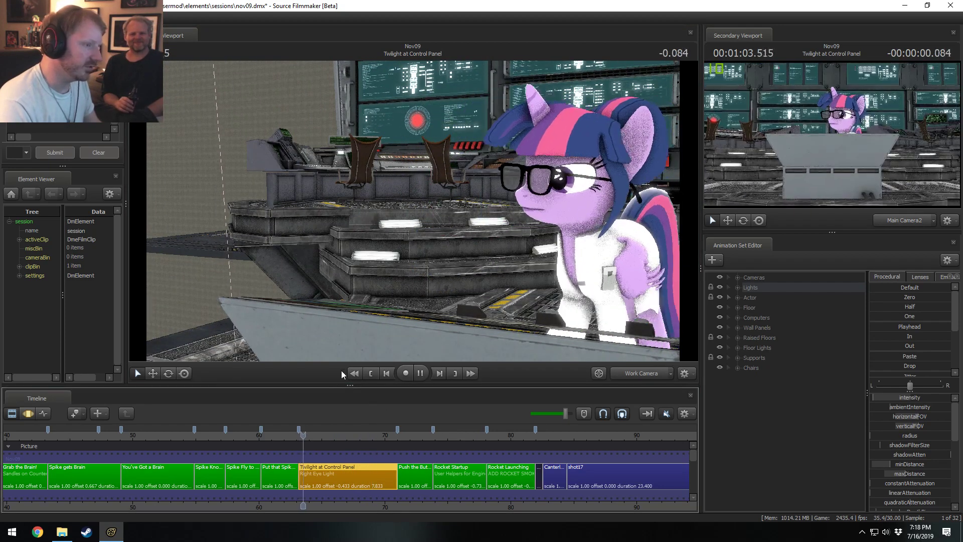
pyautogui.press('space')
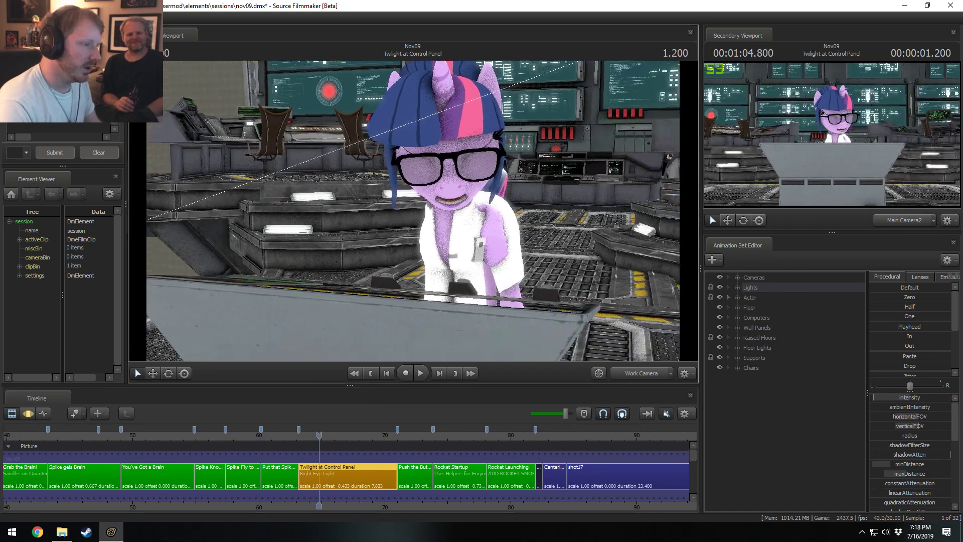
# Move the Work Camera close to Twilight's foreleg and coat at 1.200, and select the entire time range for motion editing
pyautogui.press('w')
pyautogui.moveTo(413, 210); pyautogui.dragTo(353, 258)
pyautogui.press('d')
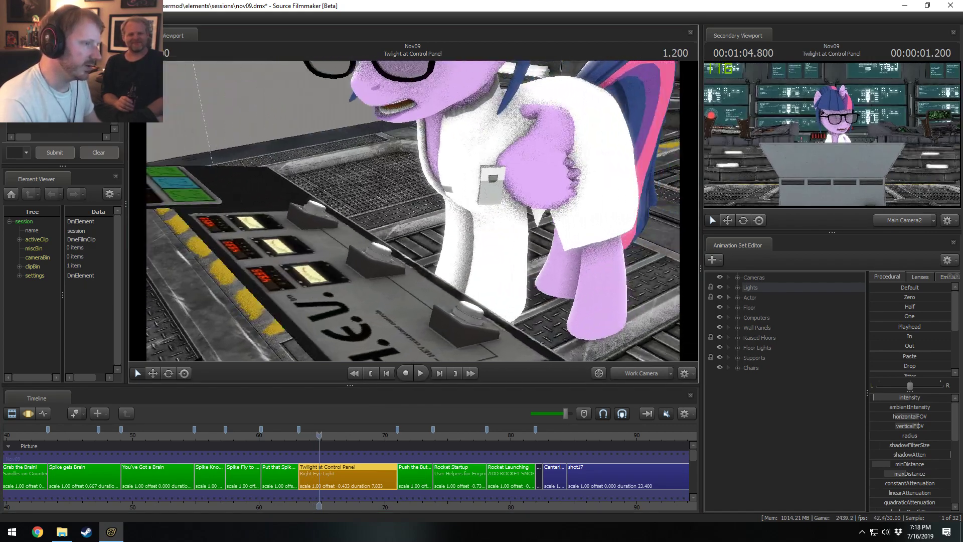
pyautogui.moveTo(427, 187); pyautogui.dragTo(449, 190)
pyautogui.press('w')
pyautogui.press('F3')
pyautogui.press('ctrl')
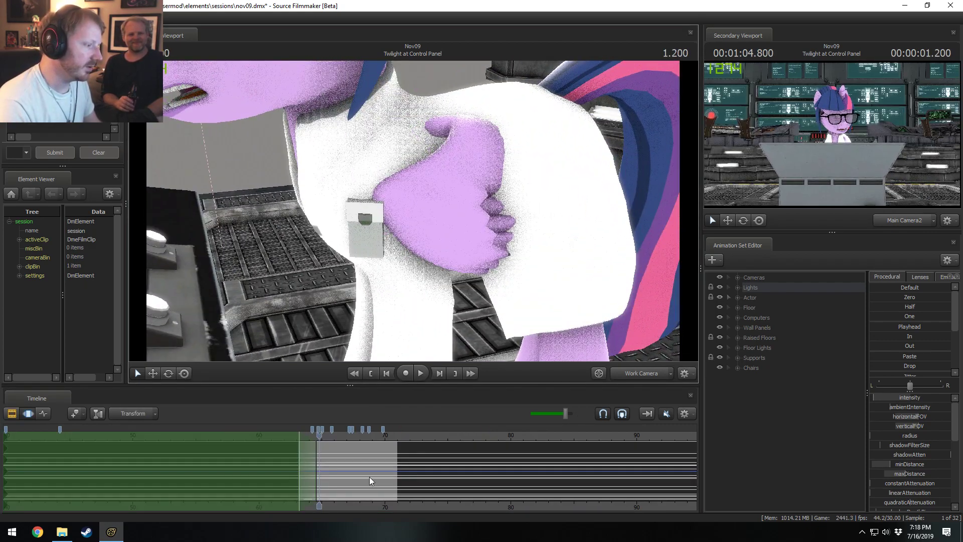
pyautogui.click(371, 481)
pyautogui.hotkey('ctrl', 'a')
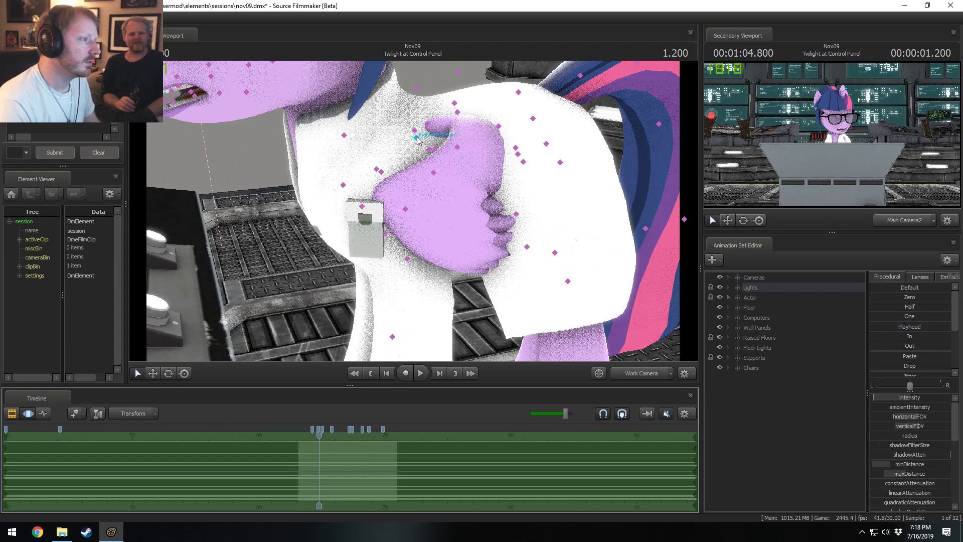
# Hide the Right Wing Open and Left Wing Open control groups of Twilight Sparkle in the animation set list
pyautogui.click(416, 136)
pyautogui.keyDown('ctrl'); pyautogui.click(414, 134); pyautogui.keyUp('ctrl')
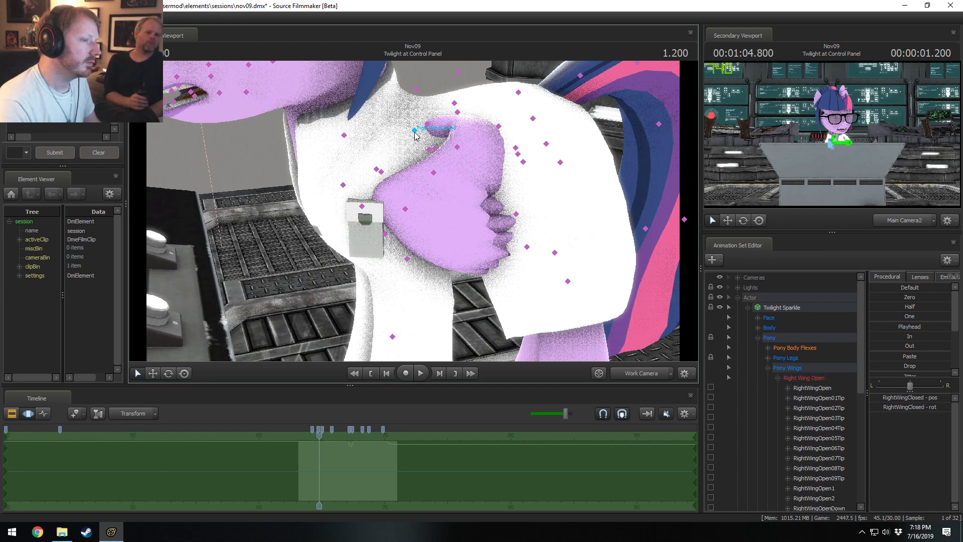
pyautogui.click(777, 378)
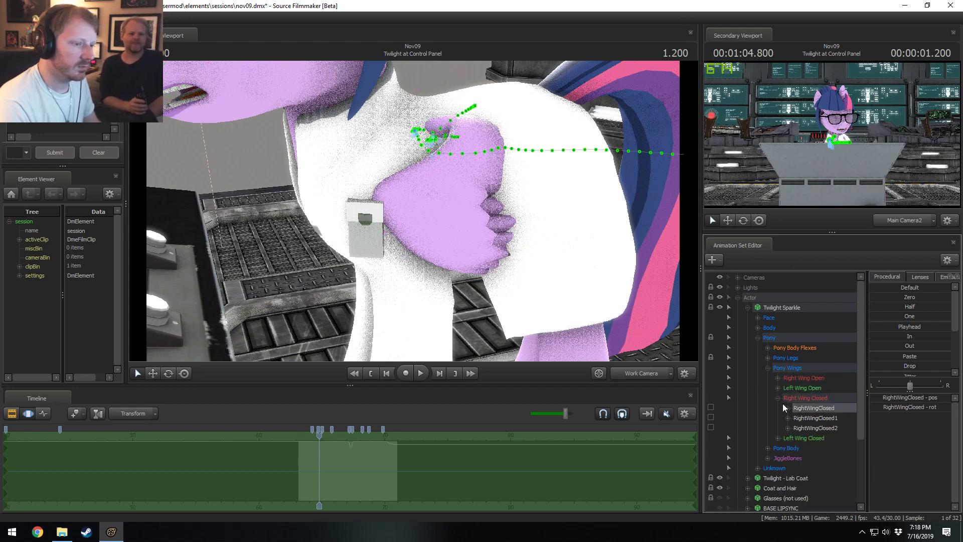
pyautogui.click(777, 398)
pyautogui.click(796, 388)
pyautogui.rightClick(799, 378)
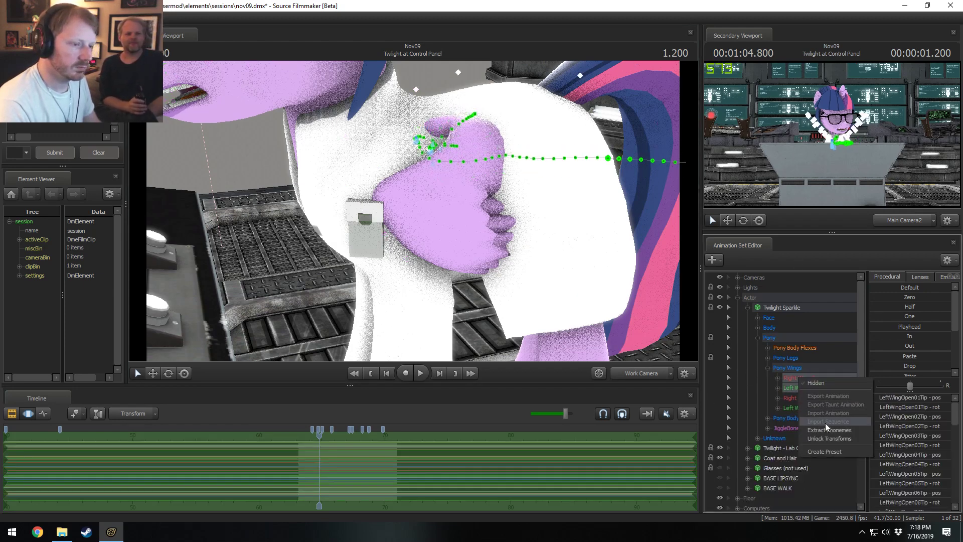
pyautogui.click(815, 382)
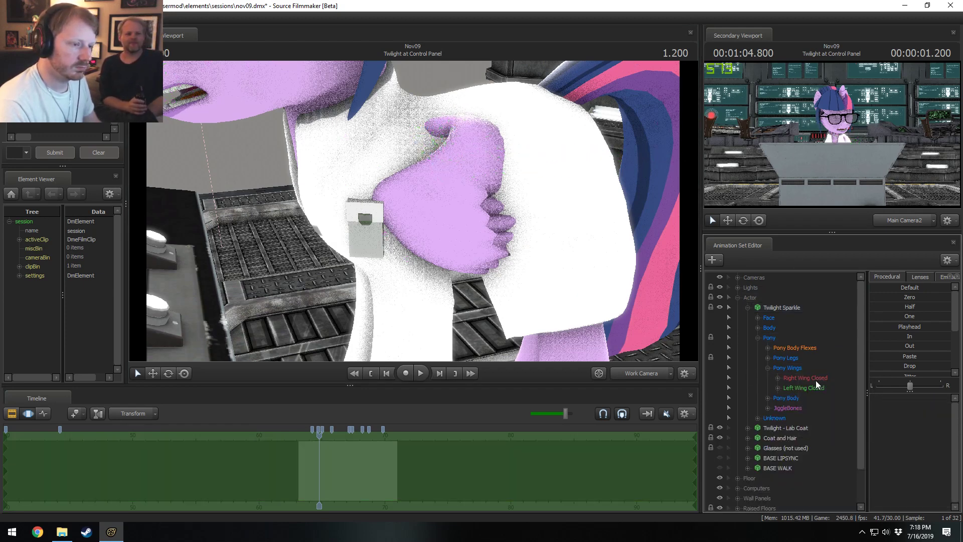
# Expand the Left Wing Closed group under Pony Wings and select the LeftWingClosed control on Twilight's model
pyautogui.click(777, 388)
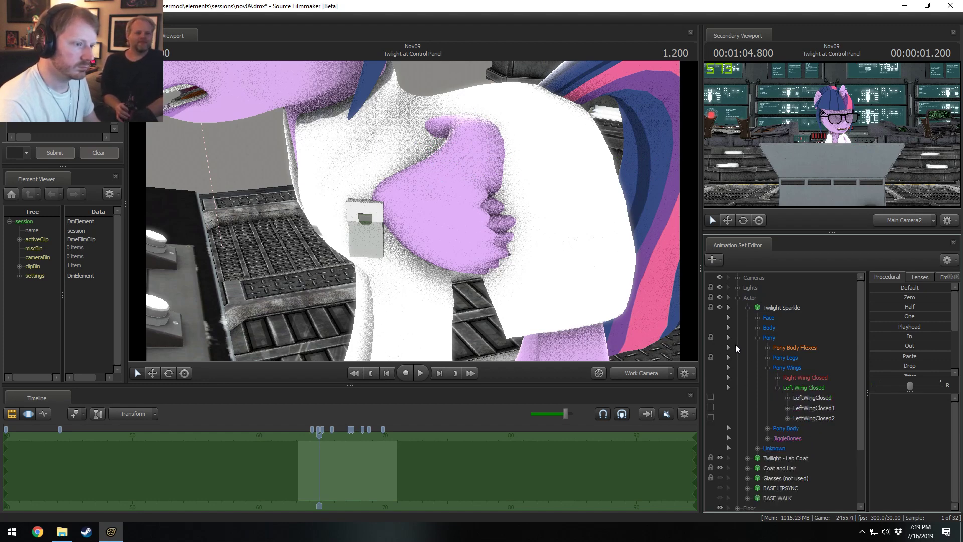
pyautogui.click(757, 338)
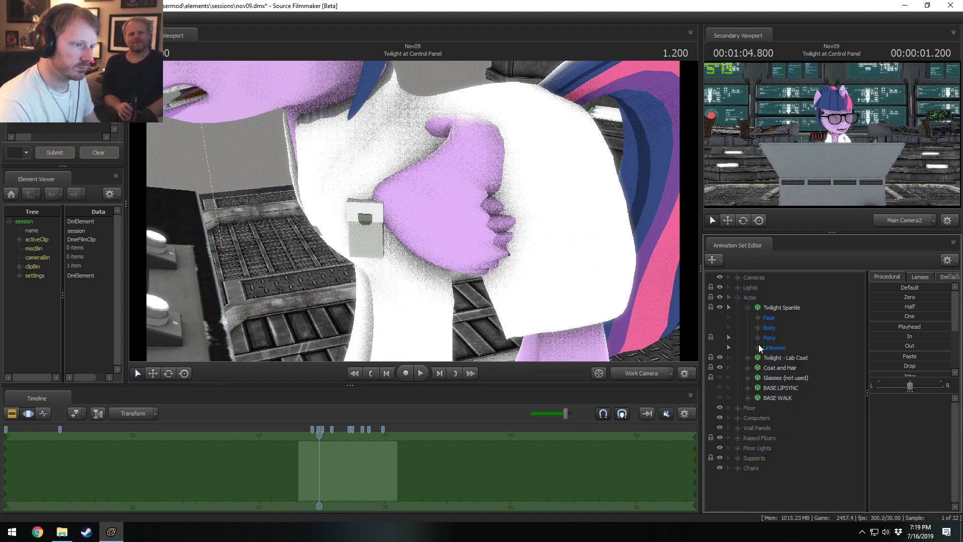
pyautogui.click(757, 337)
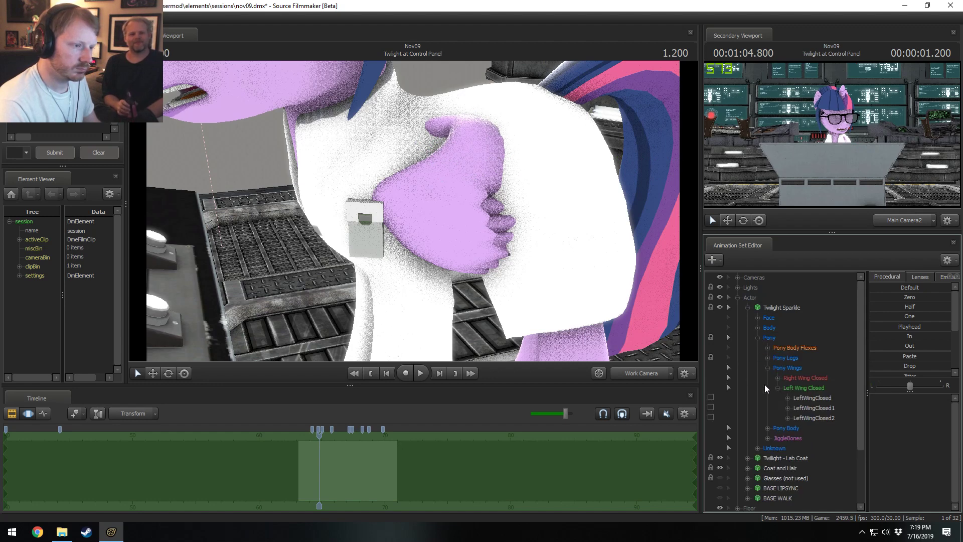
pyautogui.click(730, 440)
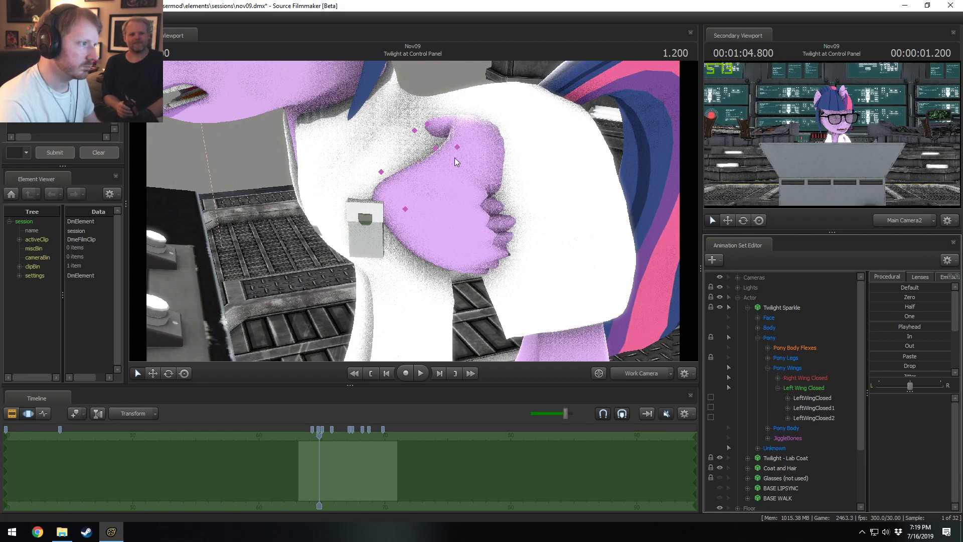
pyautogui.moveTo(454, 157); pyautogui.dragTo(391, 267)
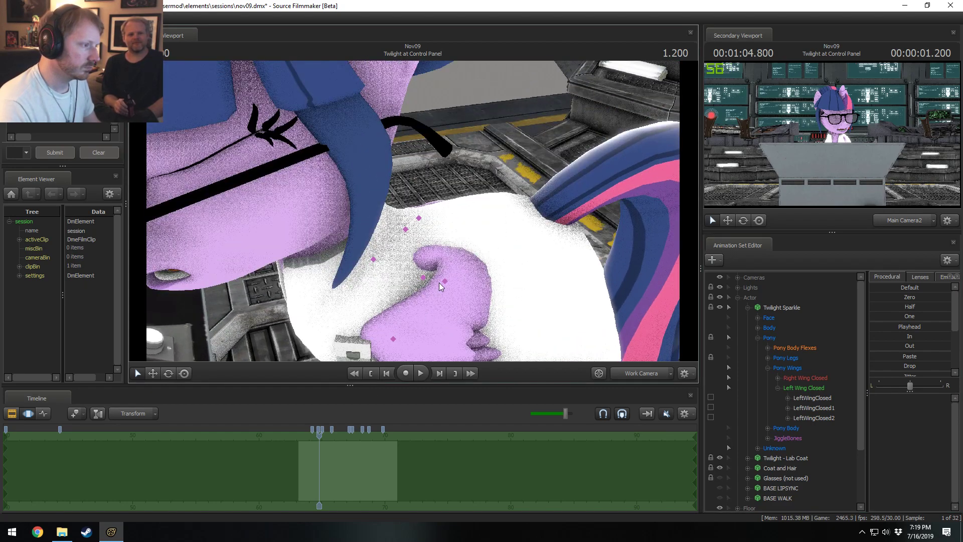
pyautogui.click(444, 281)
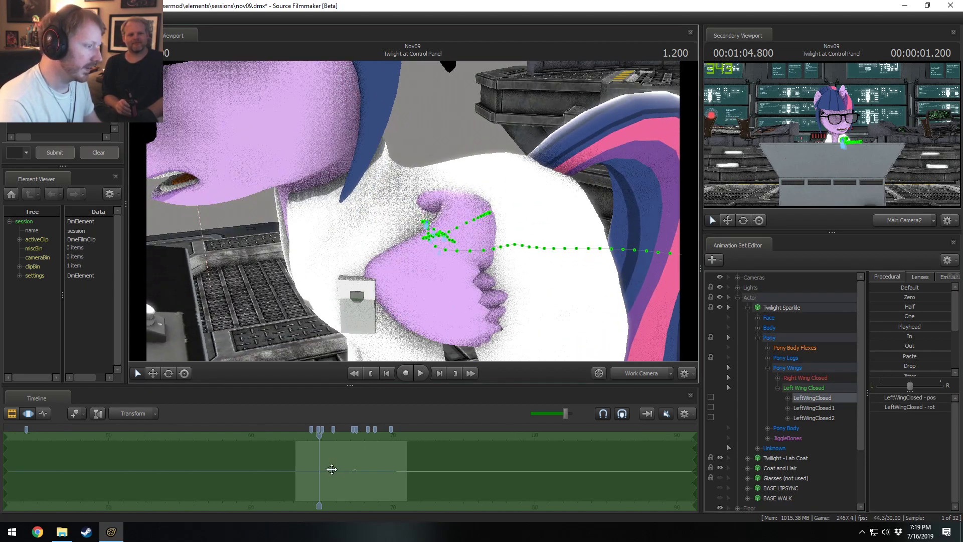
# Try rotating the LeftWingClosed control at 0.400 over the entire time range, and undo the rotation
pyautogui.scroll(3, 331, 469)
pyautogui.press('shift')
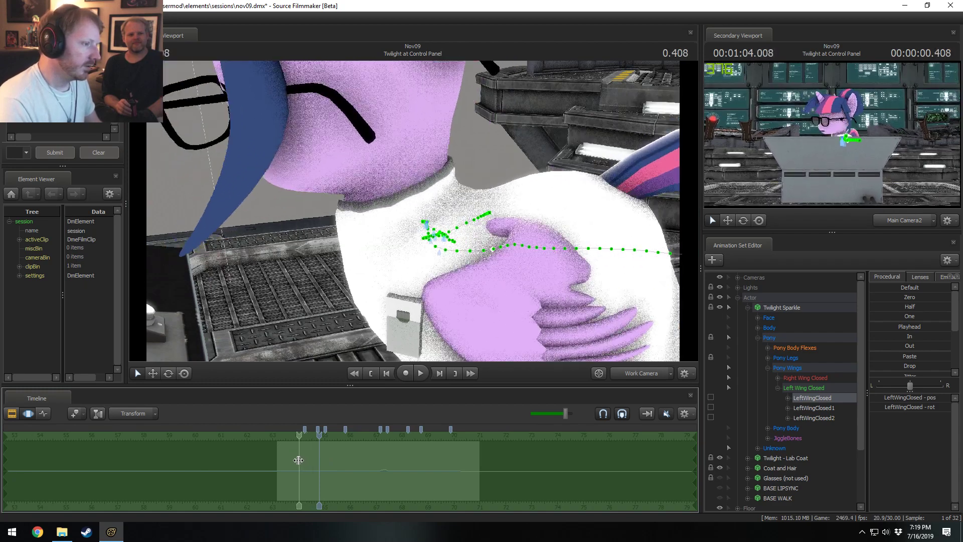
pyautogui.keyDown('shift'); pyautogui.click(298, 459); pyautogui.keyUp('shift')
pyautogui.moveTo(411, 236); pyautogui.dragTo(439, 260)
pyautogui.press('e')
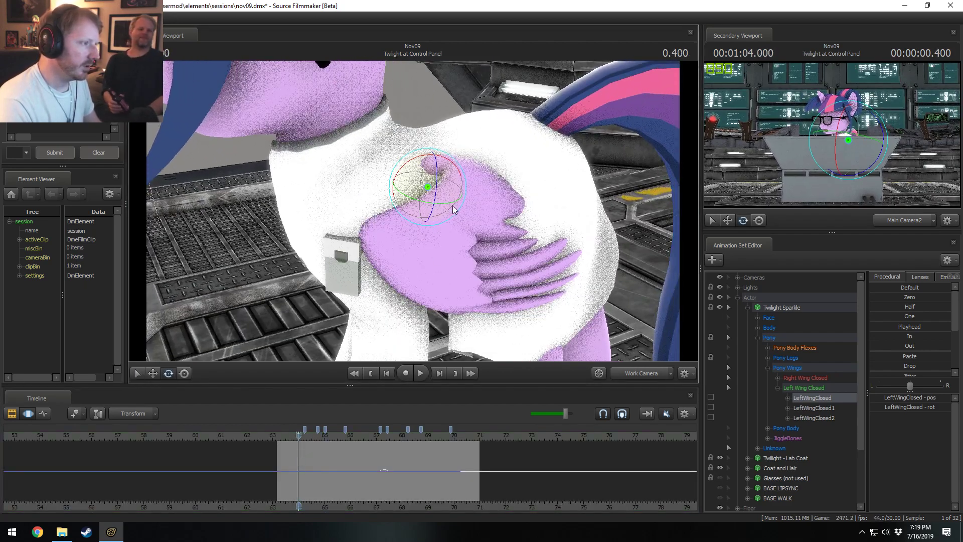
pyautogui.click(374, 454)
pyautogui.hotkey('ctrl', 'a')
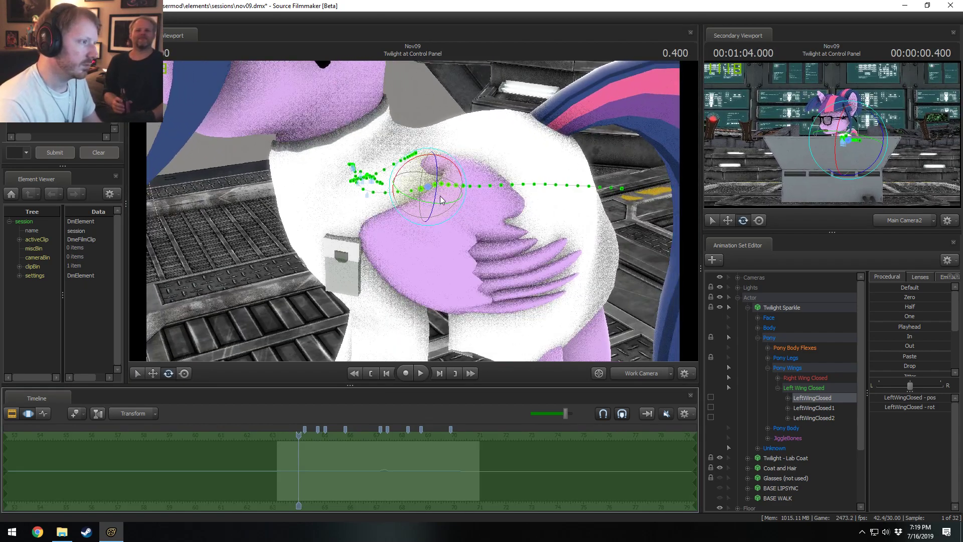
pyautogui.moveTo(438, 196); pyautogui.dragTo(439, 204)
pyautogui.hotkey('ctrl', 'z')
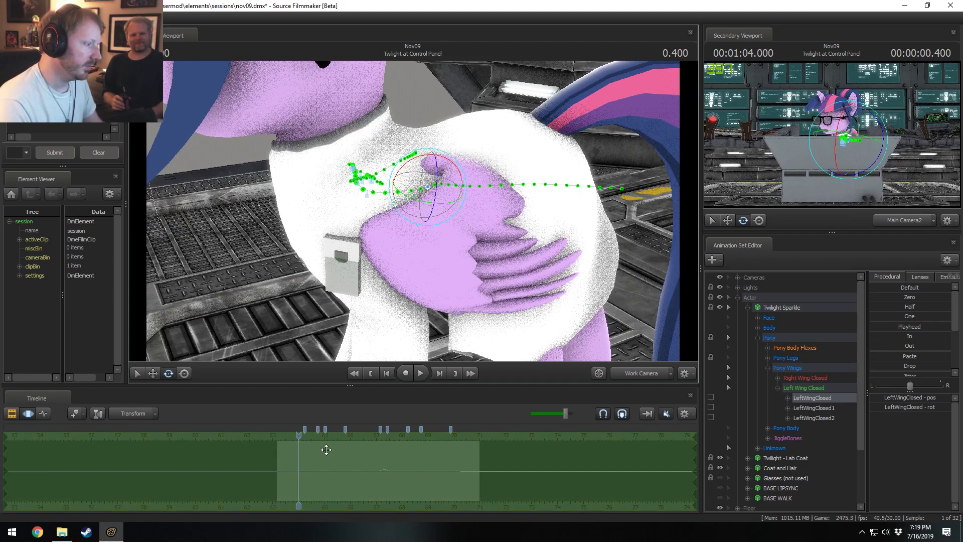
# Set the time selection from 0.833 to the end with a short lead-in falloff, and rotate LeftWingClosed until the wing emerges from the coat
pyautogui.press('shift')
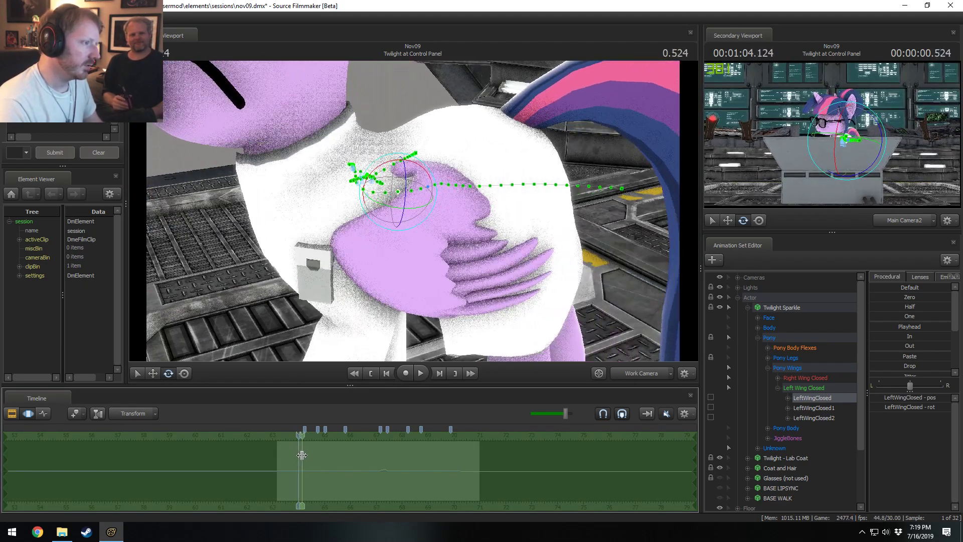
pyautogui.keyDown('shift'); pyautogui.moveTo(309, 456); pyautogui.dragTo(616, 447); pyautogui.keyUp('shift')
pyautogui.click(309, 468)
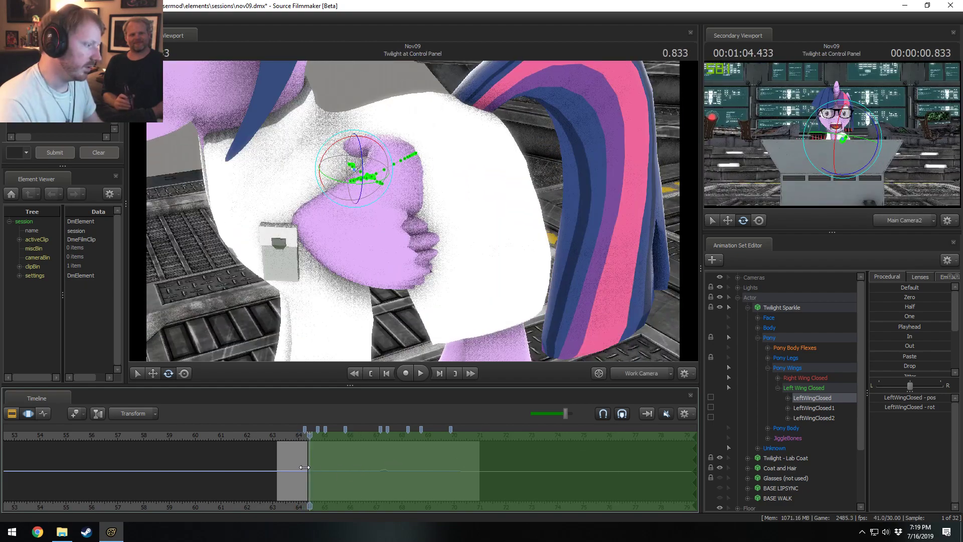
pyautogui.scroll(11, 305, 466)
pyautogui.moveTo(304, 465); pyautogui.dragTo(287, 462)
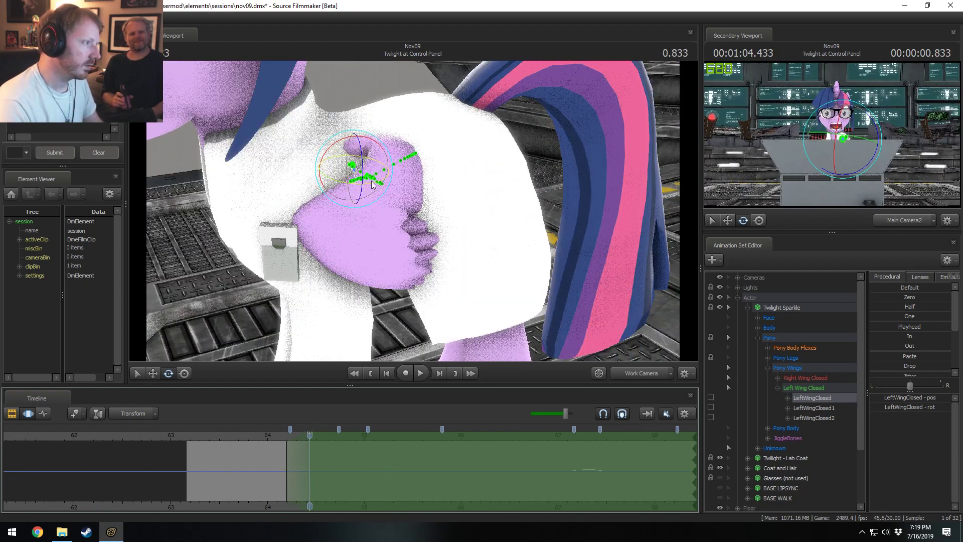
pyautogui.moveTo(372, 181); pyautogui.dragTo(396, 174)
pyautogui.hotkey('ctrl', 'z')
pyautogui.keyDown('alt'); pyautogui.moveTo(435, 194); pyautogui.dragTo(420, 179); pyautogui.keyUp('alt')
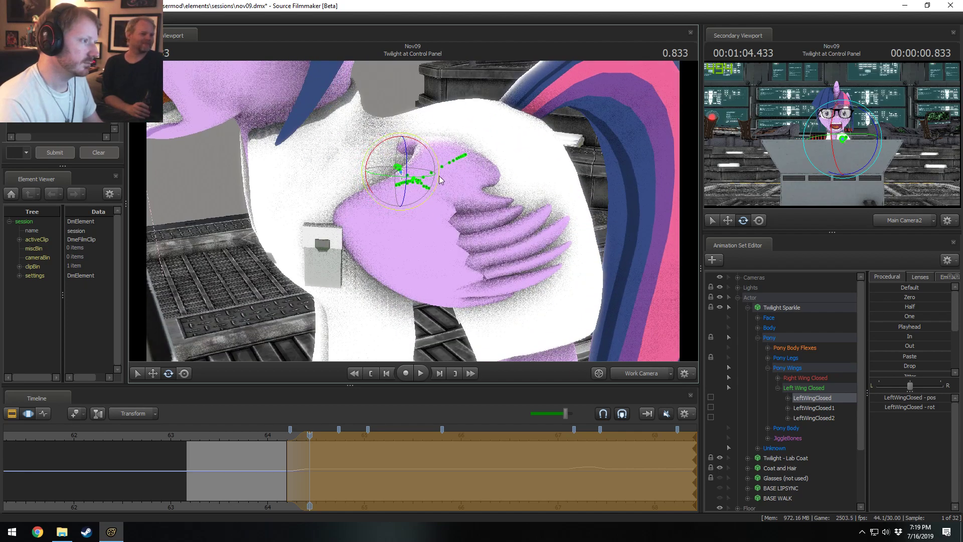
# Scrub through the wing adjustment to 1.733, clear the time selection, and inspect the wing against the coat from above
pyautogui.click(284, 462)
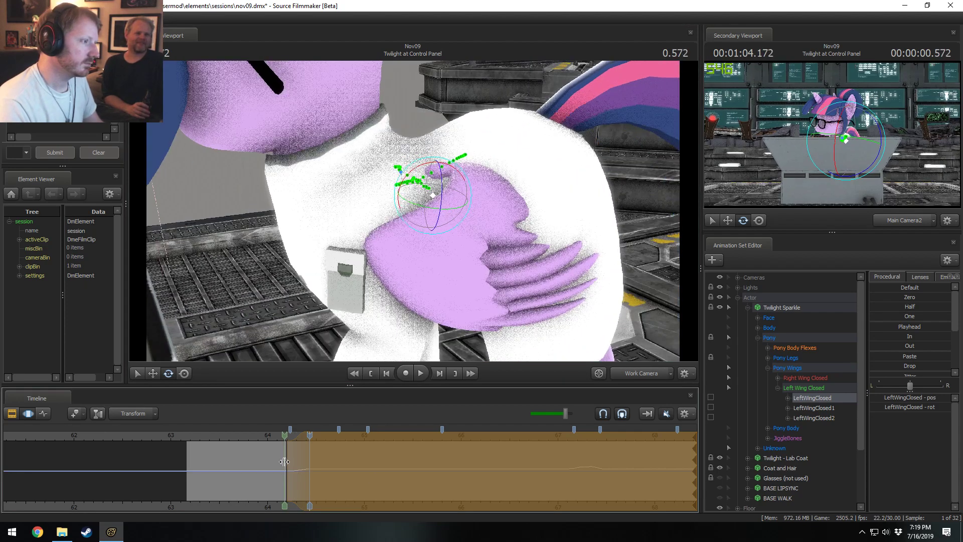
pyautogui.moveTo(284, 461); pyautogui.dragTo(371, 477)
pyautogui.moveTo(395, 470); pyautogui.dragTo(396, 471)
pyautogui.press('Escape')
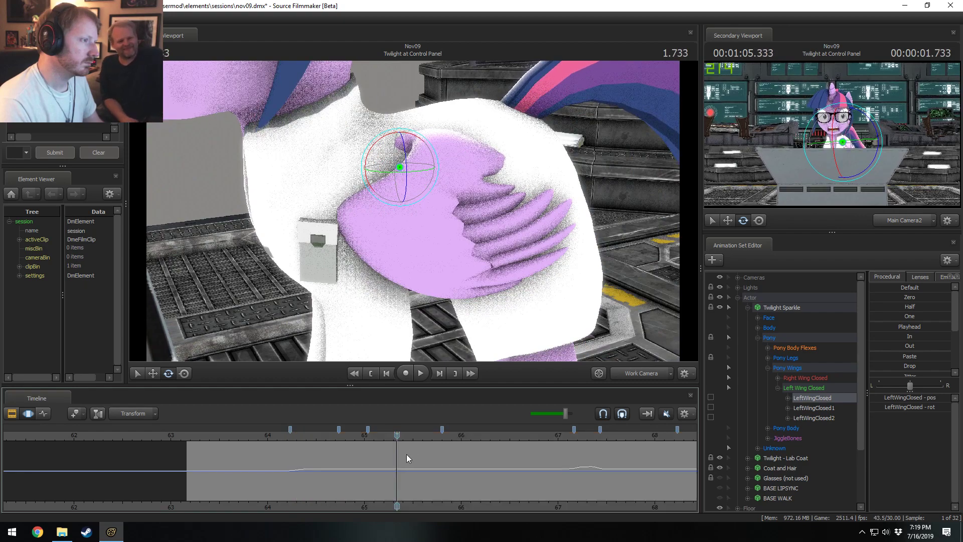
pyautogui.keyDown('alt'); pyautogui.moveTo(443, 189); pyautogui.dragTo(443, 220); pyautogui.keyUp('alt')
pyautogui.press('space')
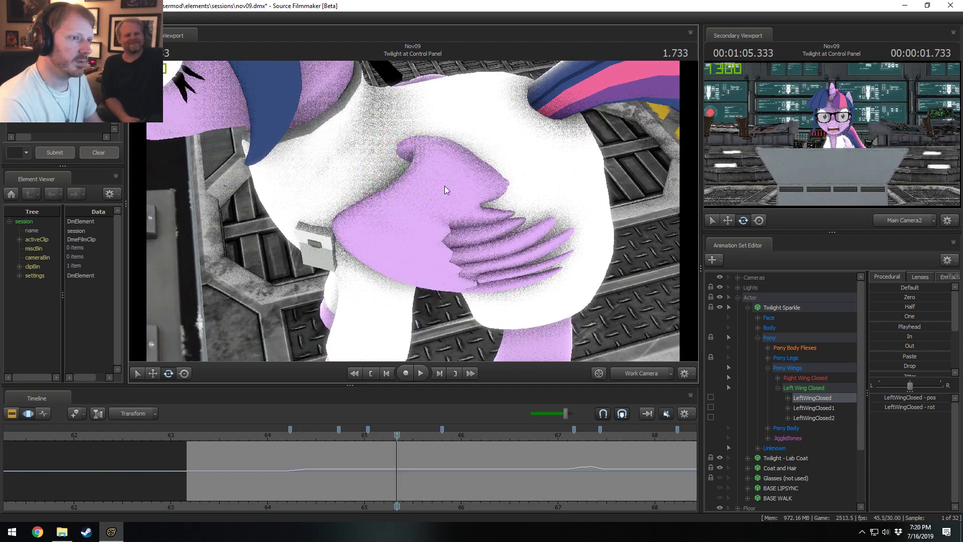
pyautogui.press('space')
# Adjust the left wing's rotation midway through the shot, clear the time selection, and check the wing at 5.300
pyautogui.moveTo(427, 470); pyautogui.dragTo(590, 479)
pyautogui.moveTo(636, 503); pyautogui.dragTo(438, 505, button='middle')
pyautogui.scroll(2, 383, 470)
pyautogui.moveTo(392, 470)
pyautogui.mouseDown()
pyautogui.moveTo(377, 470)
pyautogui.moveTo(530, 481)
pyautogui.moveTo(487, 487)
pyautogui.moveTo(533, 491)
pyautogui.moveTo(430, 490)
pyautogui.moveTo(394, 476)
pyautogui.mouseUp()
pyautogui.moveTo(407, 205); pyautogui.dragTo(444, 183)
pyautogui.moveTo(401, 489); pyautogui.dragTo(584, 499)
pyautogui.press('Escape')
pyautogui.keyDown('alt'); pyautogui.moveTo(597, 306); pyautogui.dragTo(569, 351); pyautogui.keyUp('alt')
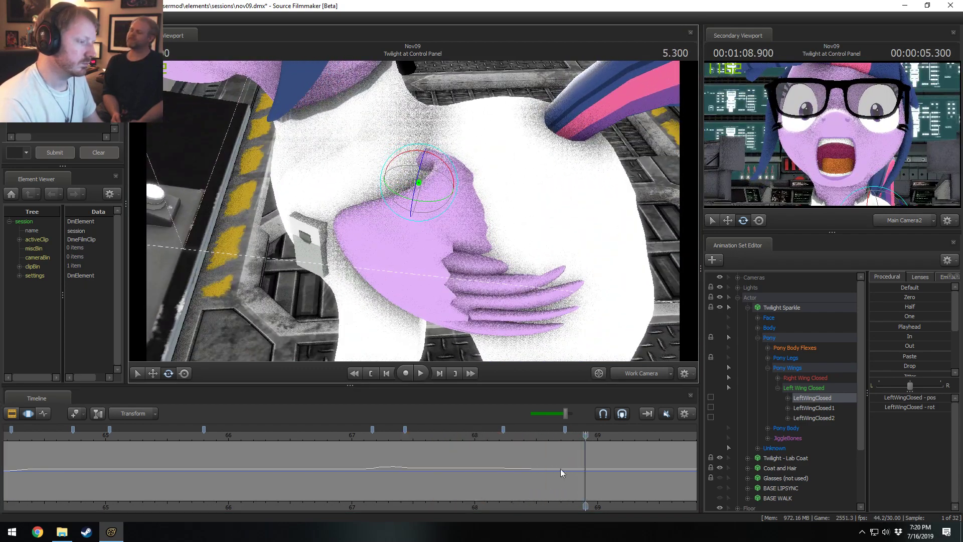
# Rotate the left wing out of the coat around 5.900 within a time selection softened at both ends, and check it up to 7.100
pyautogui.moveTo(612, 507); pyautogui.dragTo(257, 507)
pyautogui.moveTo(228, 467); pyautogui.dragTo(212, 477)
pyautogui.keyDown('alt'); pyautogui.moveTo(369, 331); pyautogui.dragTo(400, 186); pyautogui.keyUp('alt')
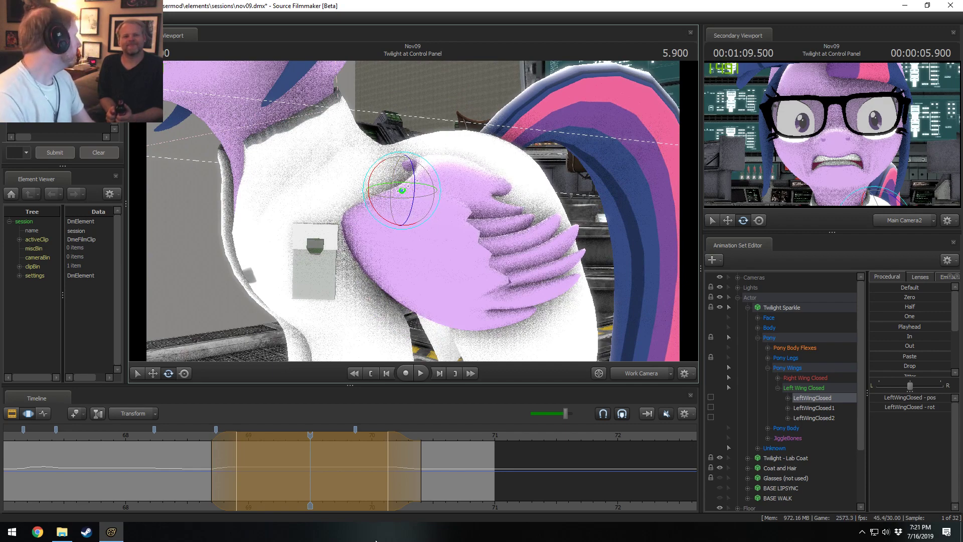
pyautogui.press('shift')
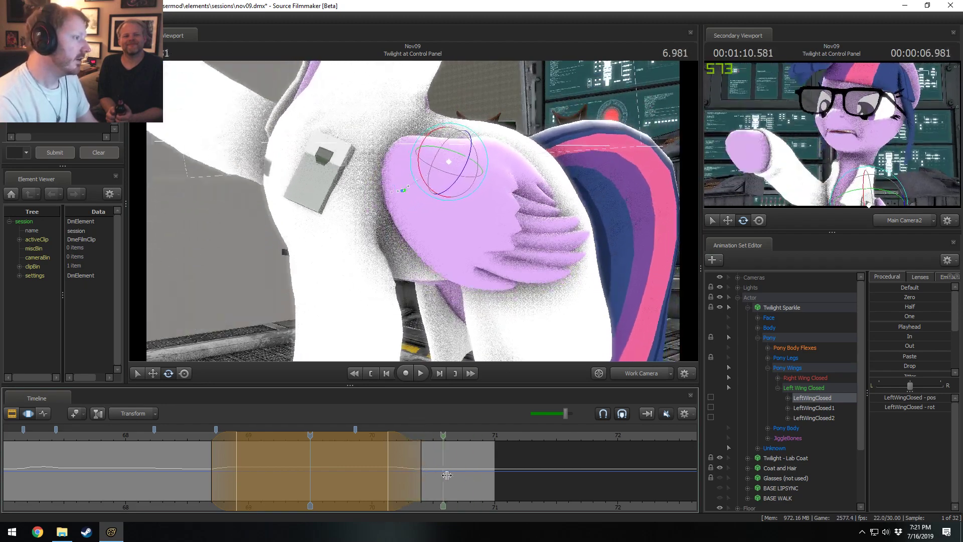
pyautogui.keyDown('shift'); pyautogui.click(460, 477); pyautogui.keyUp('shift')
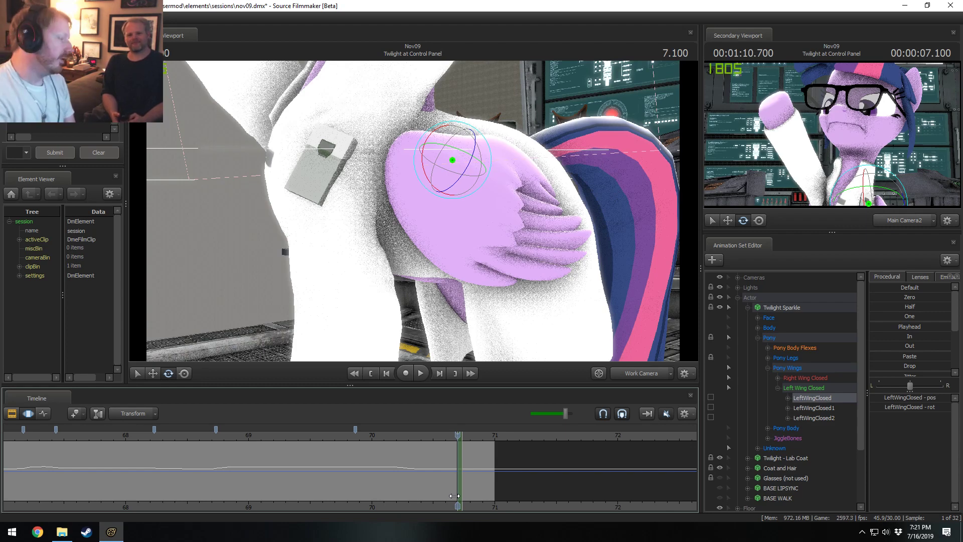
# Play the shot through Main Camera2 from 0.266 to 1.666 to review the wing adjustment
pyautogui.scroll(-4, 263, 486)
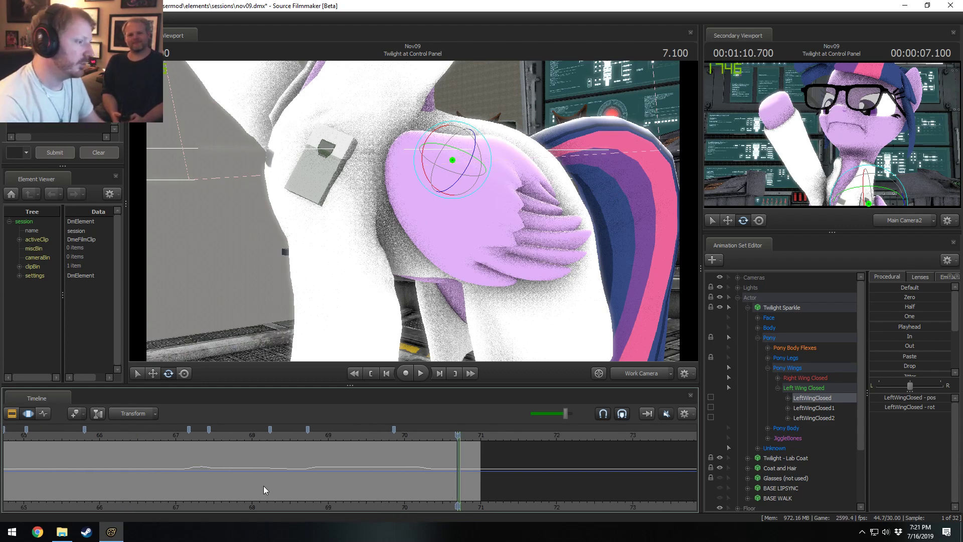
pyautogui.click(95, 441)
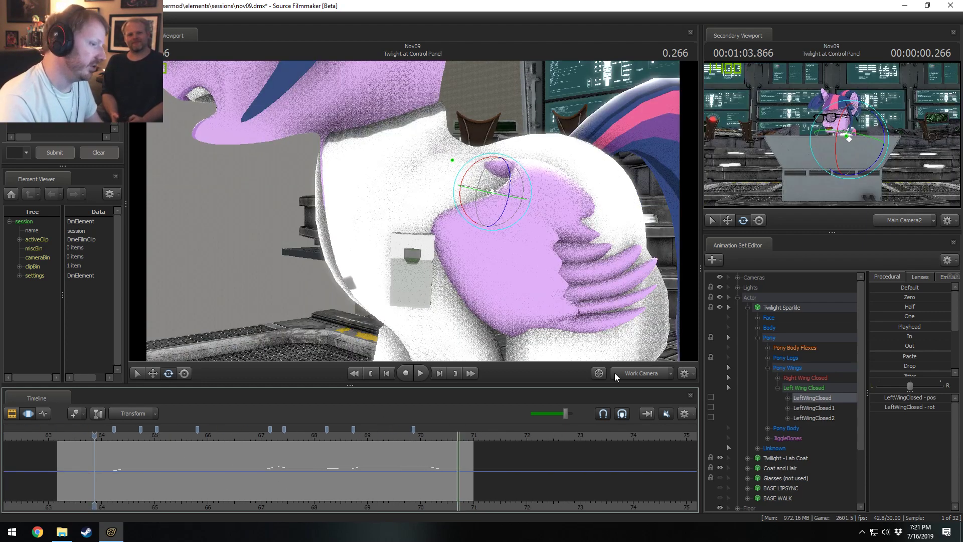
pyautogui.click(640, 374)
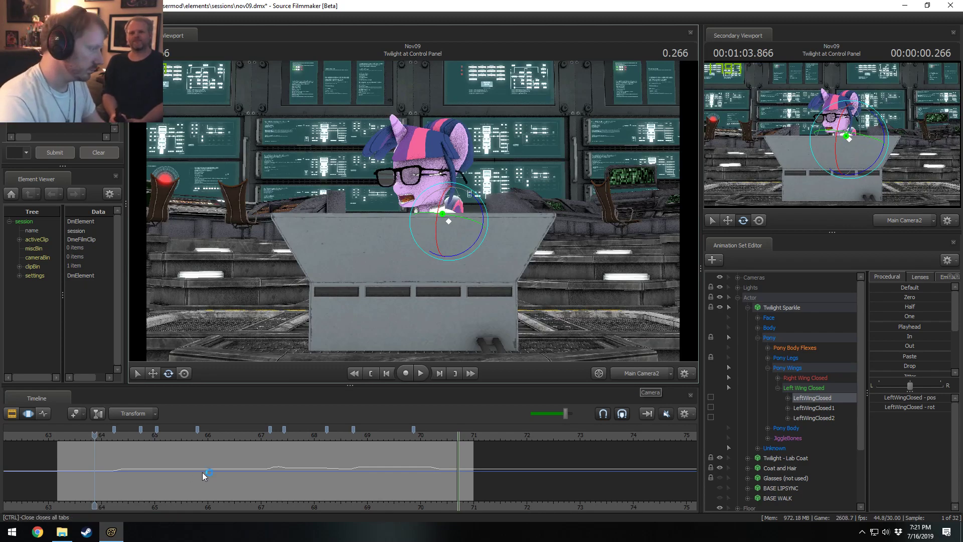
pyautogui.press('space')
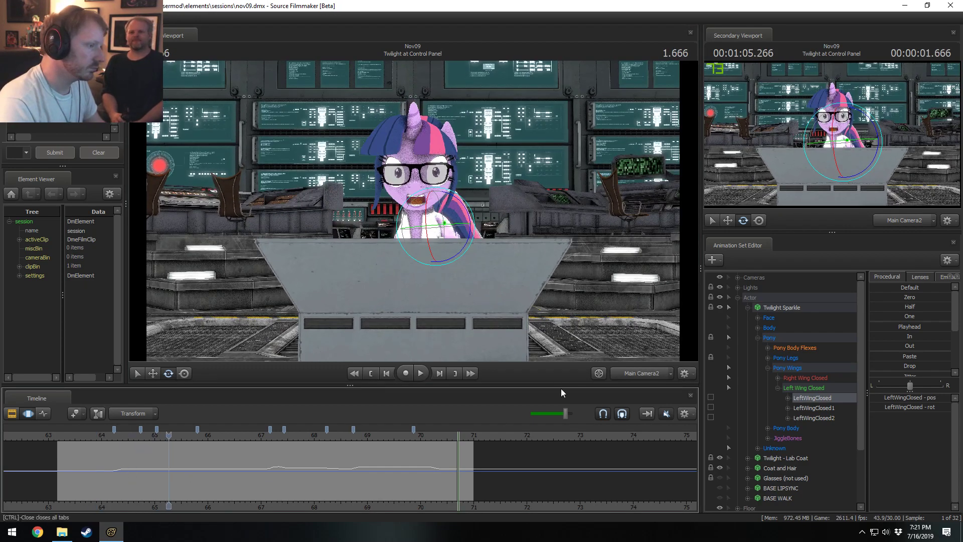
# Return to the Work Camera and replay the start of the shot, stopping at 0.666 to examine the wing's transition
pyautogui.click(645, 370)
pyautogui.keyDown('alt'); pyautogui.moveTo(546, 289); pyautogui.dragTo(206, 393); pyautogui.keyUp('alt')
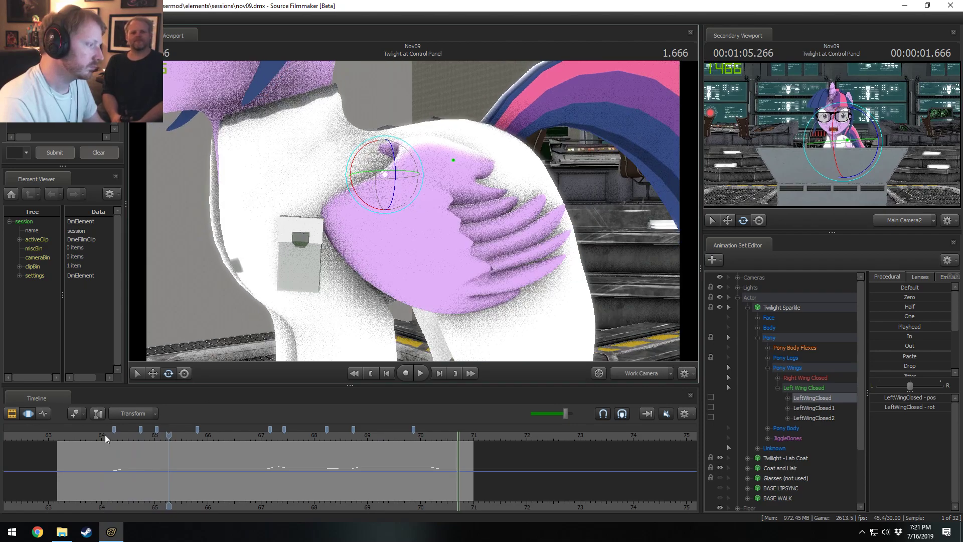
pyautogui.click(91, 437)
pyautogui.press('space')
pyautogui.press('space')
pyautogui.press('shift')
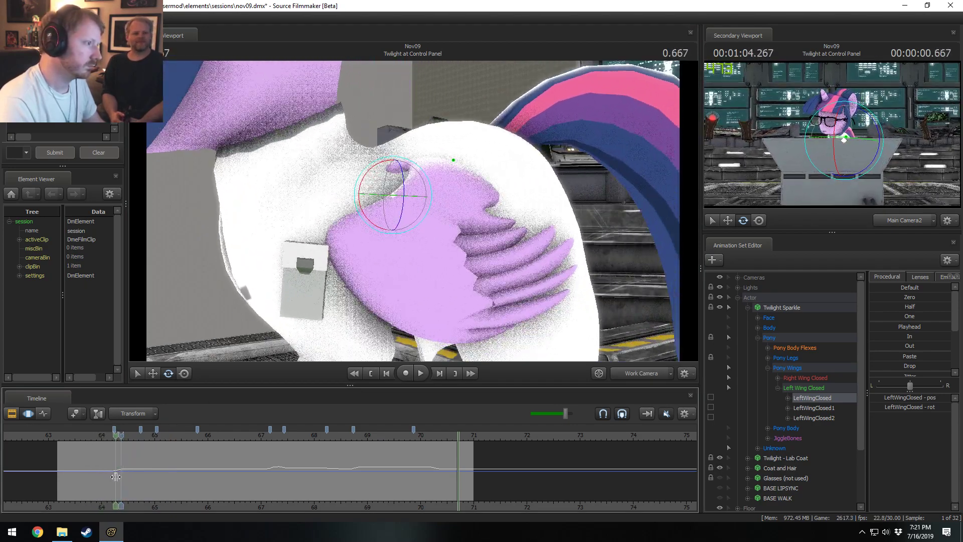
pyautogui.scroll(2, 123, 471)
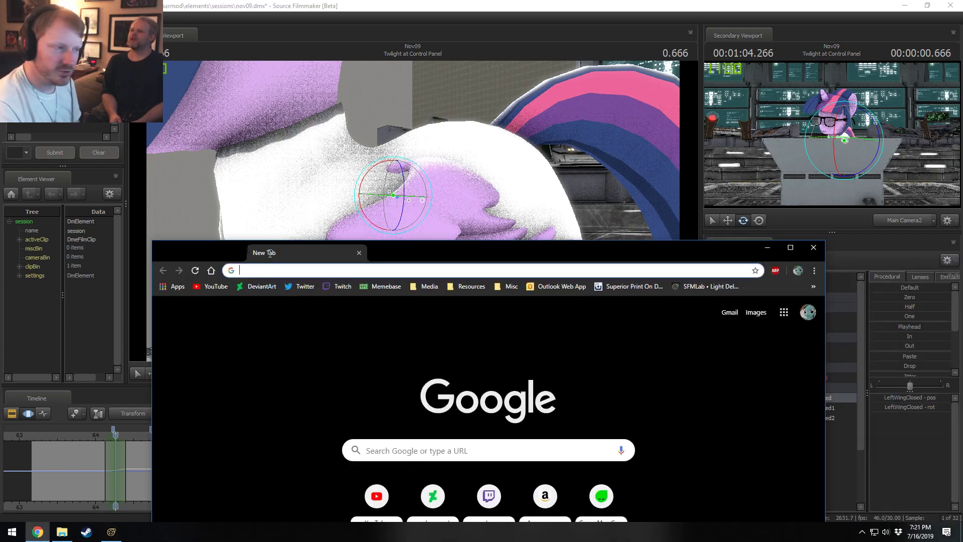
# In Chrome, search the web for "hellow kids meme"
pyautogui.moveTo(269, 251); pyautogui.dragTo(270, 192)
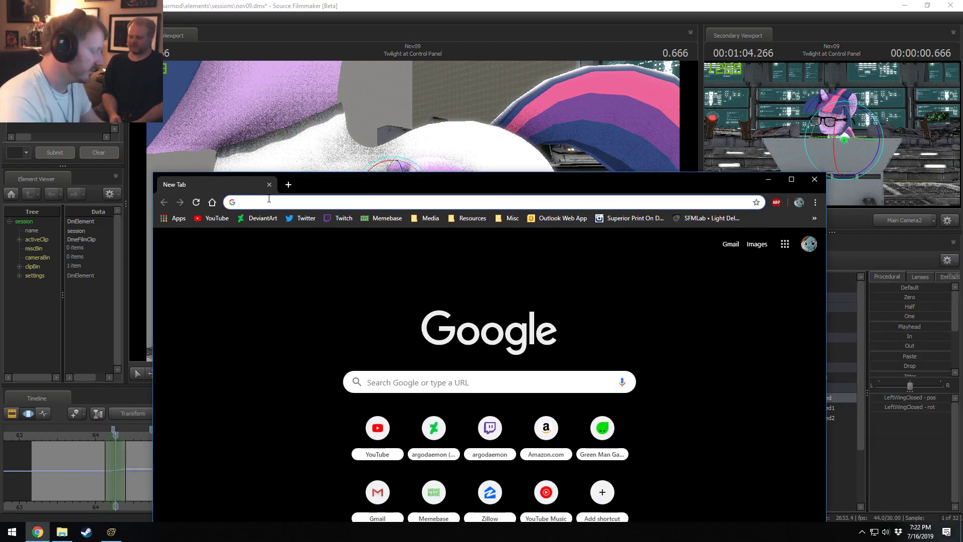
pyautogui.write('hellow kids')
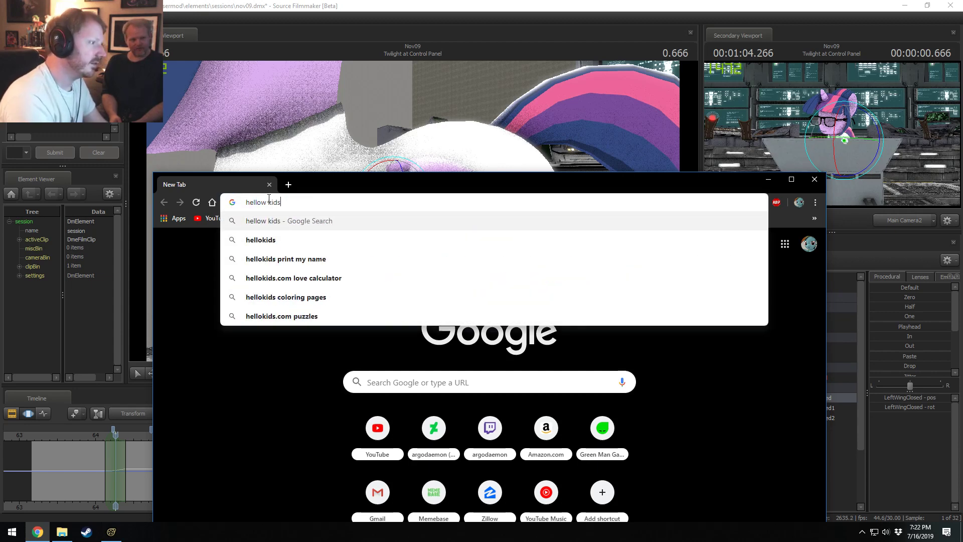
pyautogui.write(' meme')
pyautogui.press('Return')
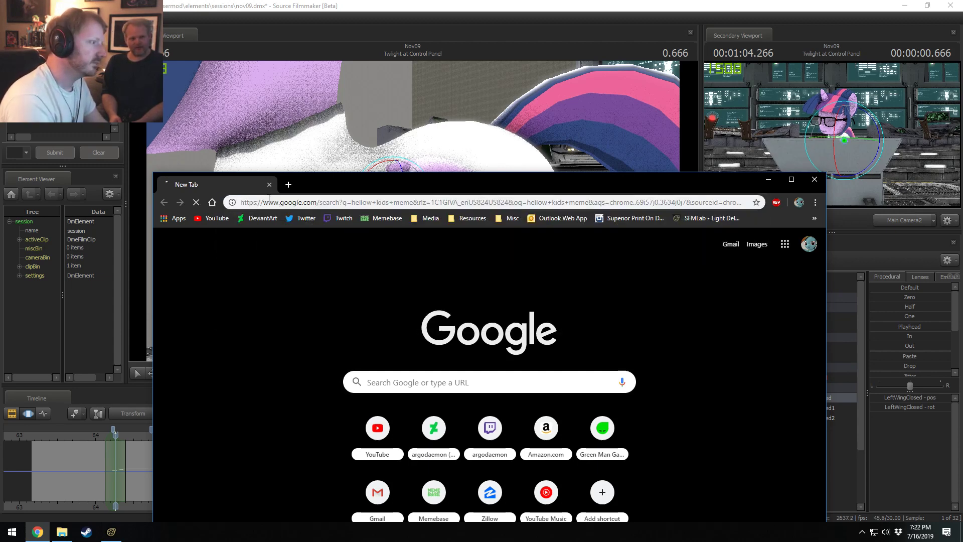
# Open Know Your Meme's "How Do You Do, Fellow Kids?" page from the search results, look through it and close the browser
pyautogui.scroll(-5, 532, 355)
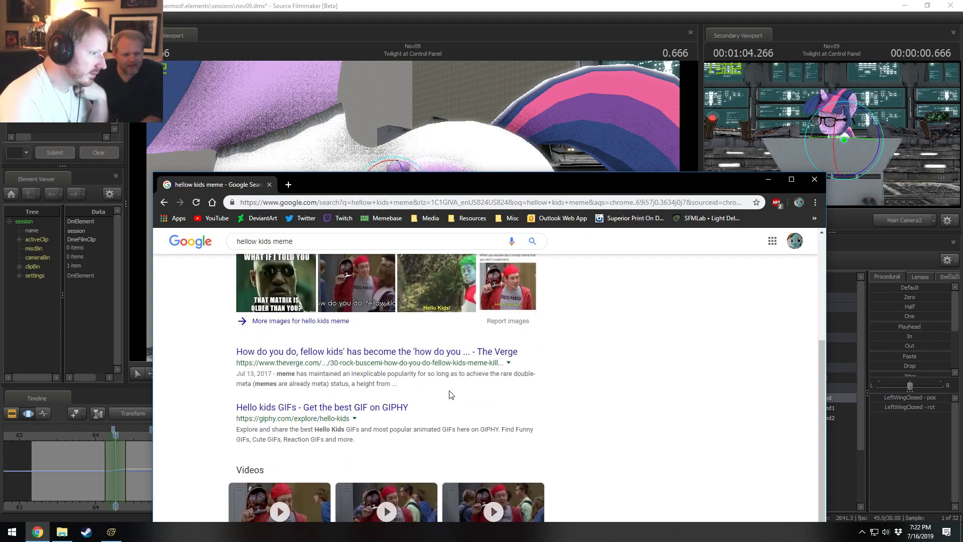
pyautogui.scroll(-2, 351, 421)
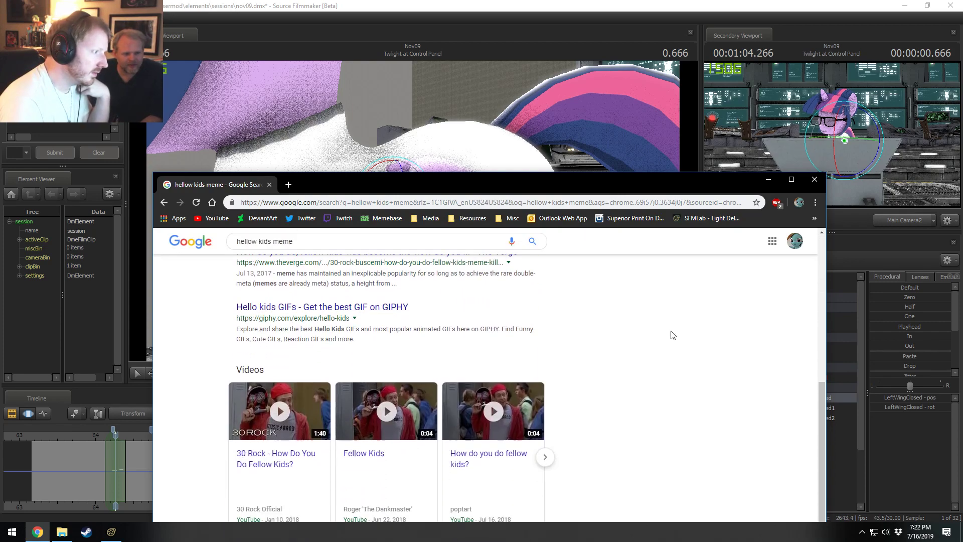
pyautogui.scroll(-5, 673, 337)
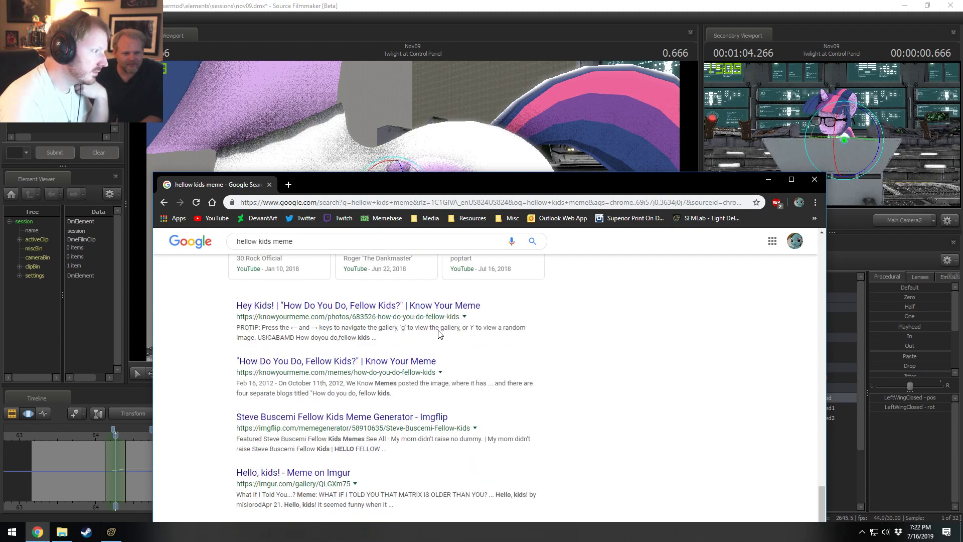
pyautogui.click(483, 321)
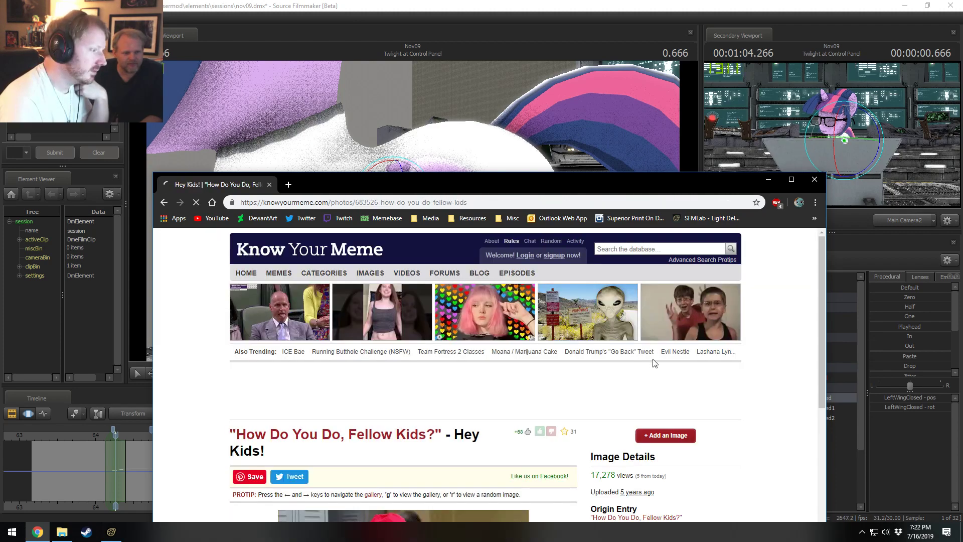
pyautogui.scroll(-6, 686, 369)
pyautogui.scroll(-4, 687, 369)
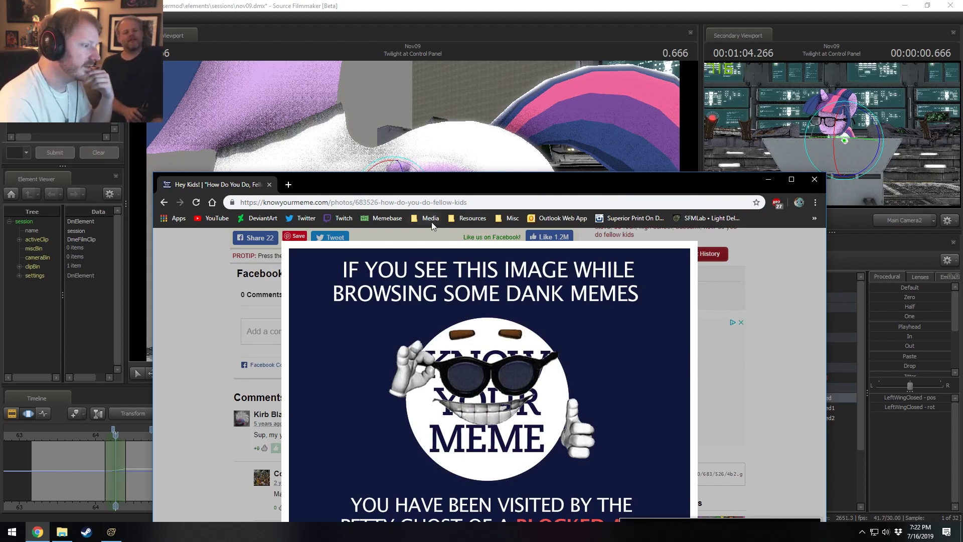
pyautogui.click(267, 183)
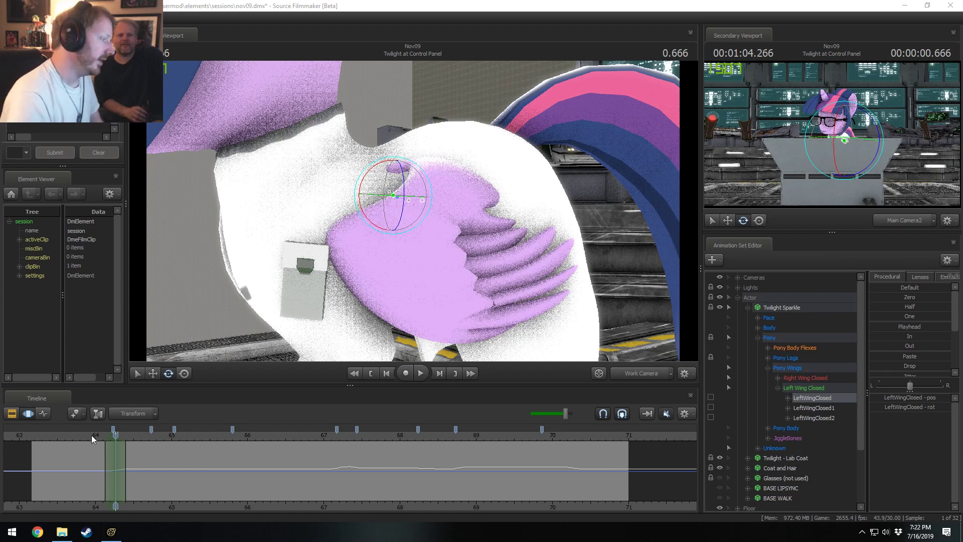
# Select LeftWingClosed2 and rotate it slightly at 0.666 within the short time selection so the wing's feathers sit lower
pyautogui.moveTo(91, 435); pyautogui.dragTo(117, 439)
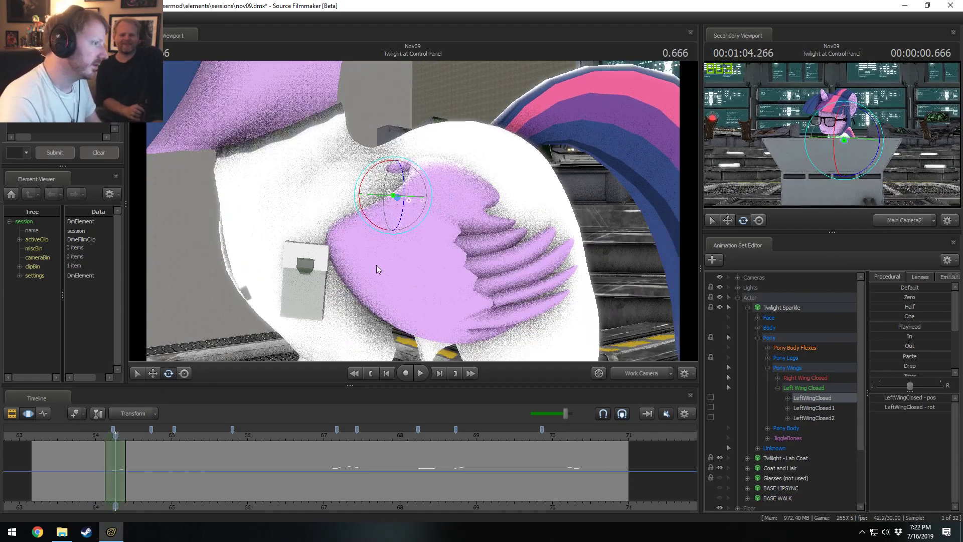
pyautogui.press('ctrl')
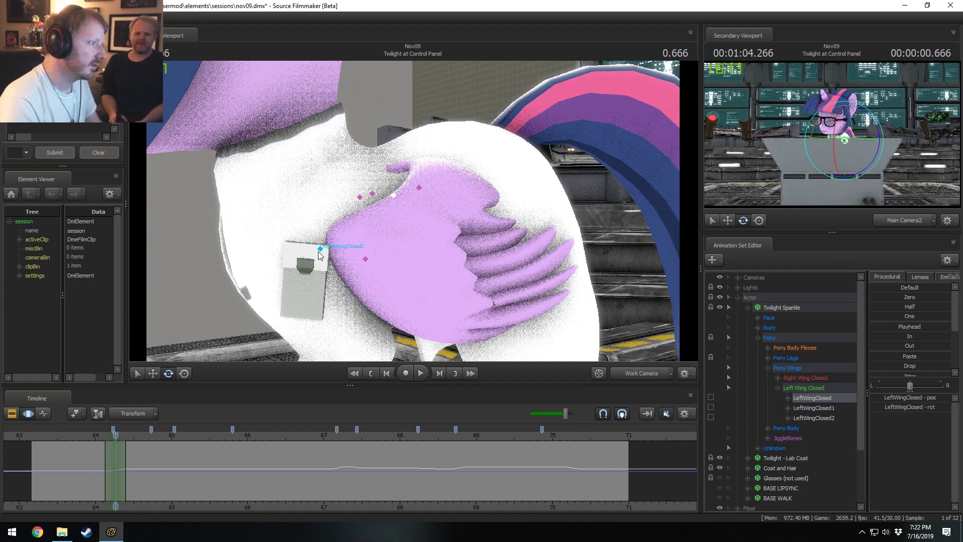
pyautogui.click(365, 258)
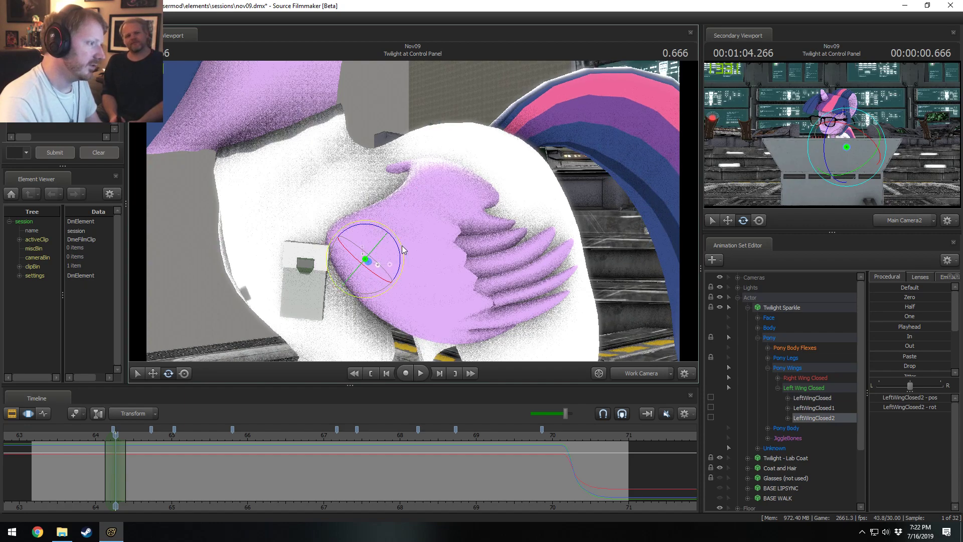
pyautogui.moveTo(399, 249); pyautogui.dragTo(400, 255)
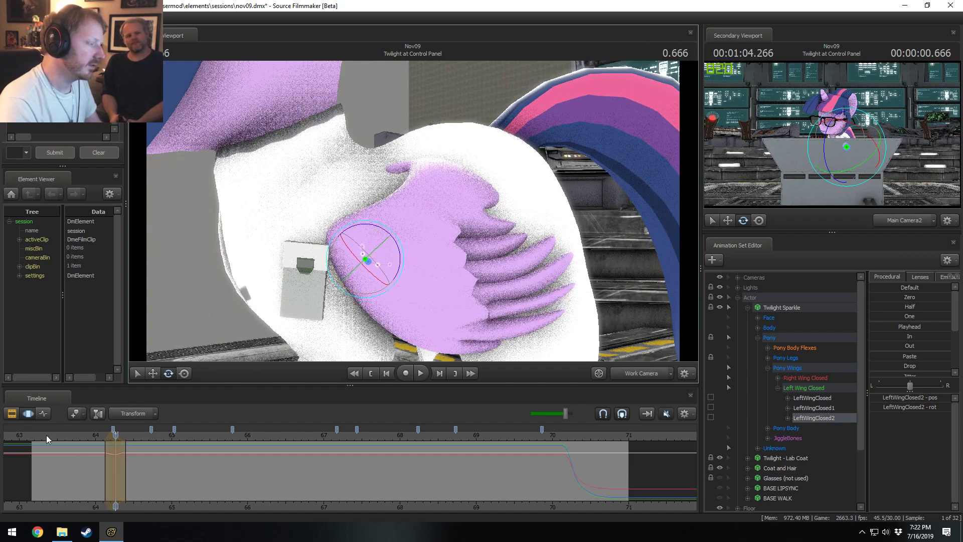
# Rotate LeftWingClosed2 to raise the feathers around 0.833 within a new time selection, and extend the selection's end to nearly 65 seconds
pyautogui.scroll(2, 100, 474)
pyautogui.scroll(1, 101, 474)
pyautogui.press('shift')
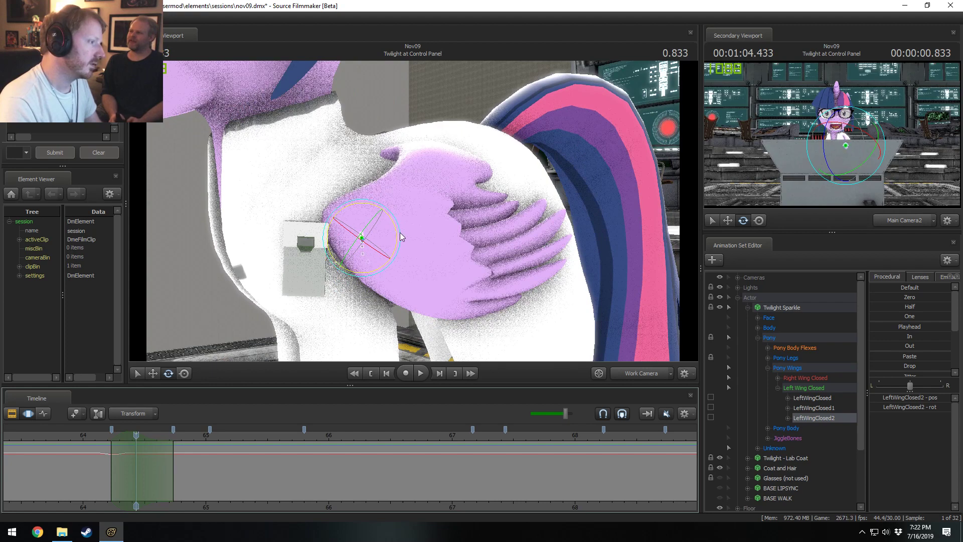
pyautogui.moveTo(399, 232); pyautogui.dragTo(399, 224)
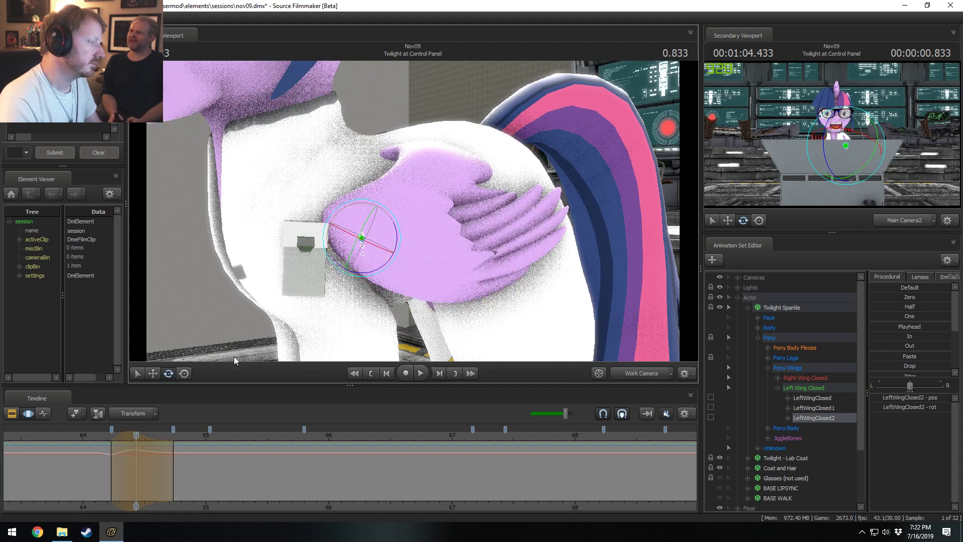
pyautogui.click(94, 438)
pyautogui.moveTo(176, 460); pyautogui.dragTo(203, 464)
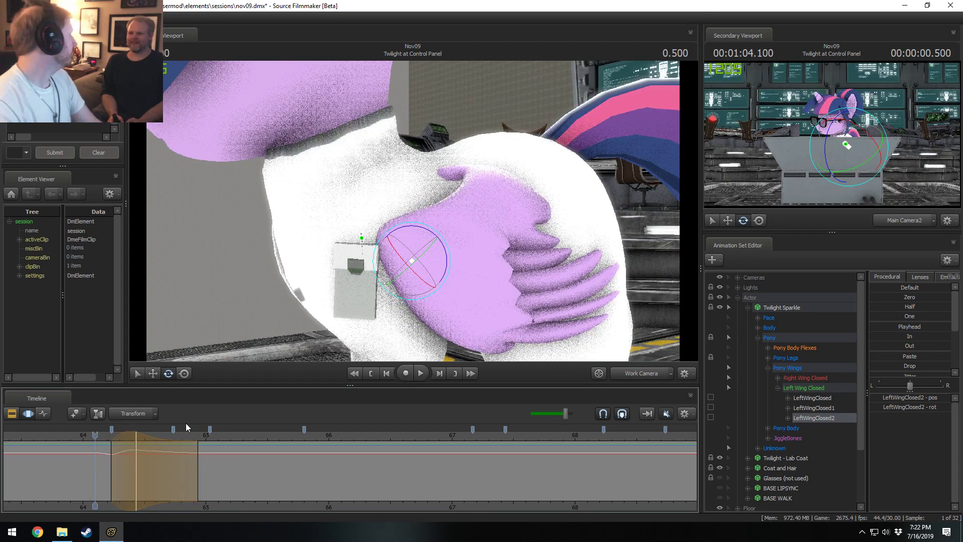
# Play the wing motion from 0.500 to 1.366, and replay it from 0.466 to check the feather adjustment
pyautogui.press('space')
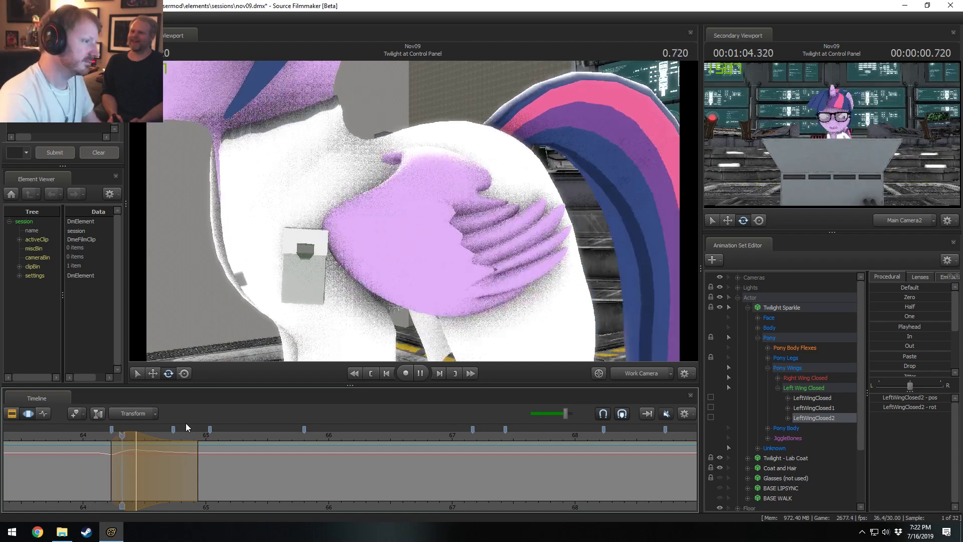
pyautogui.press('space')
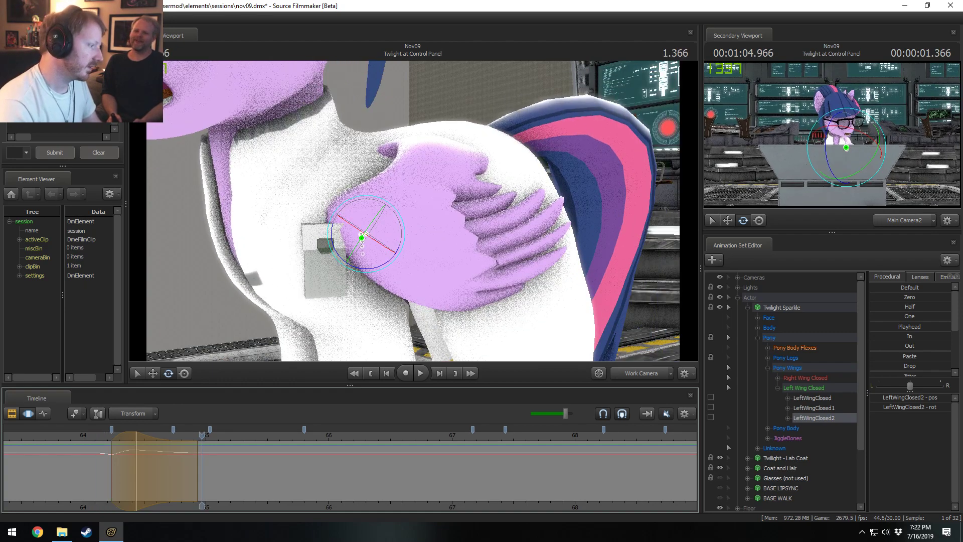
pyautogui.click(92, 438)
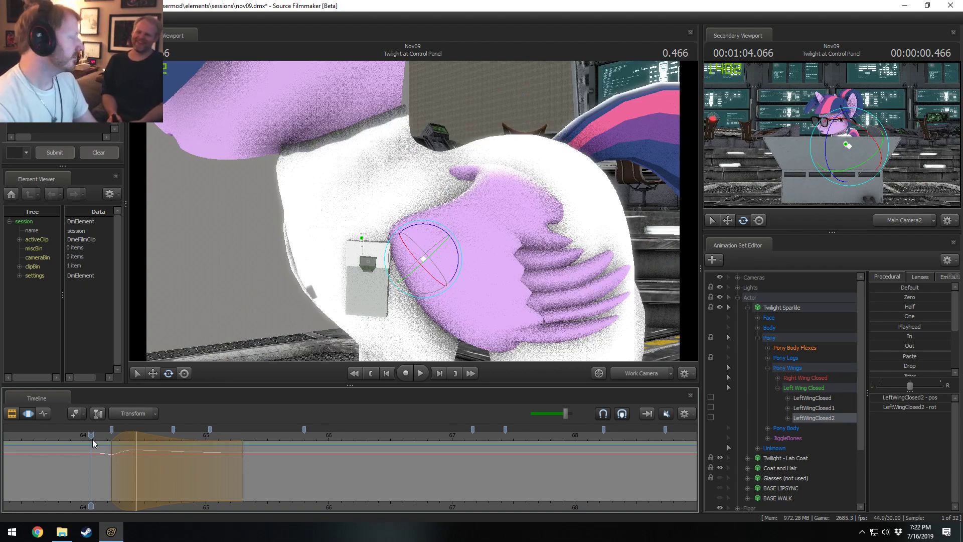
pyautogui.press('space')
pyautogui.press('space')
# Move LeftWingClosed1 slightly within a softened time selection around 0.733, and shift that selection to about 0.833
pyautogui.click(106, 446)
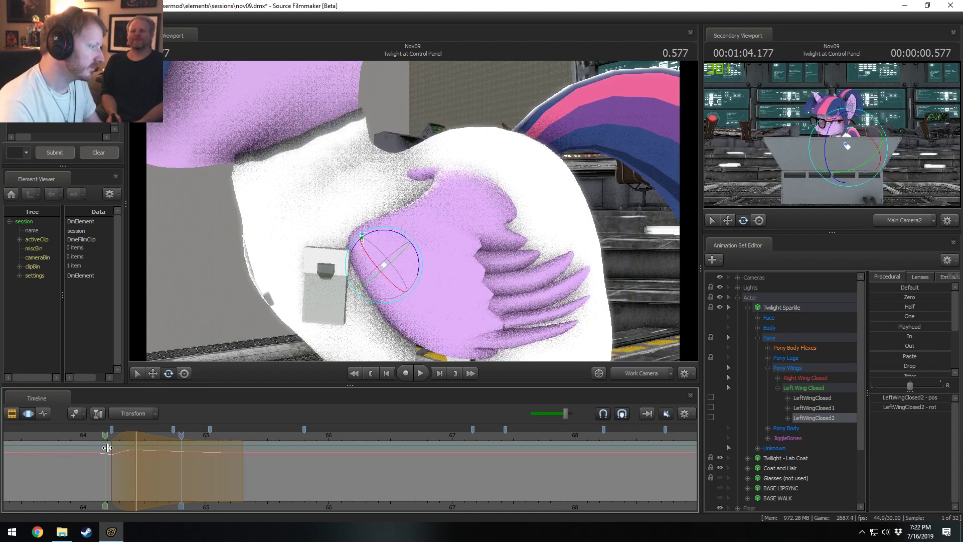
pyautogui.moveTo(107, 447); pyautogui.dragTo(156, 460)
pyautogui.scroll(5, 124, 454)
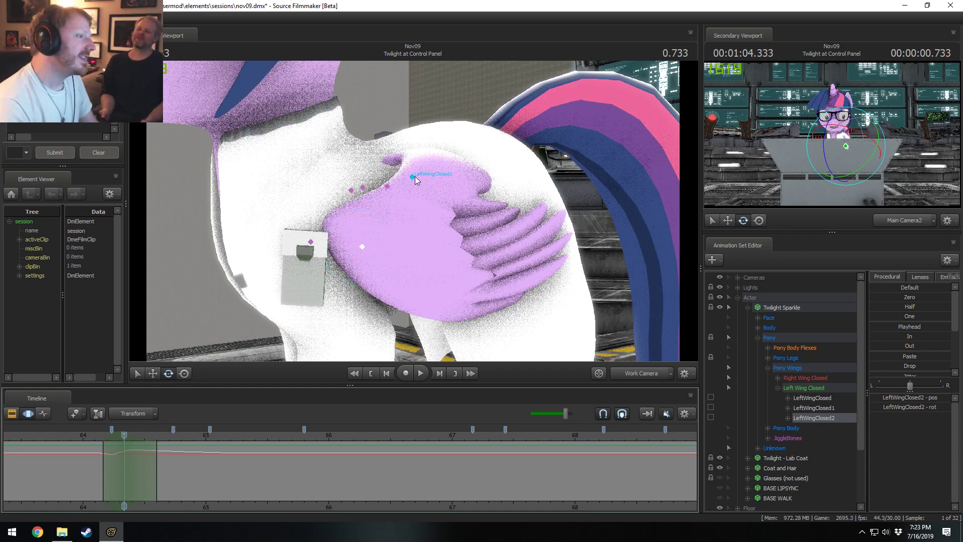
pyautogui.click(413, 176)
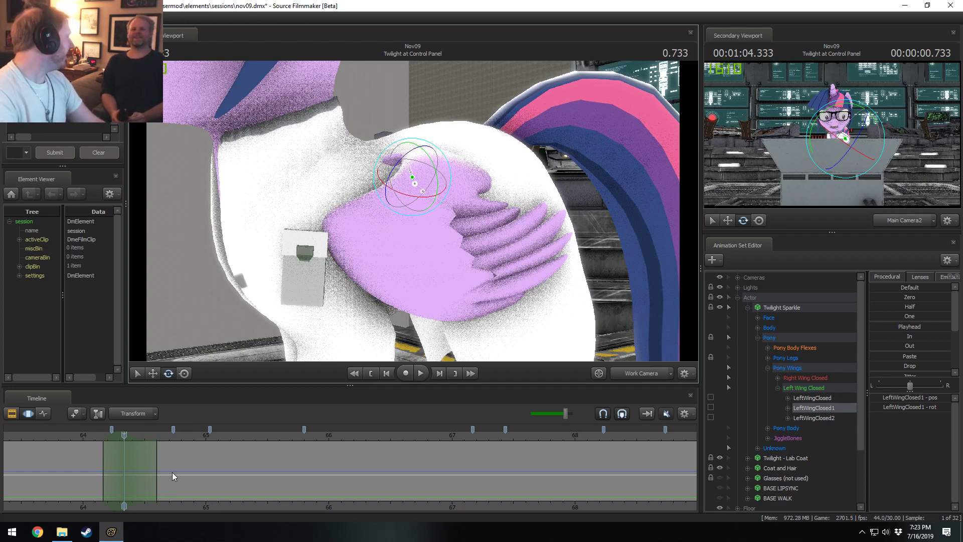
pyautogui.press('w')
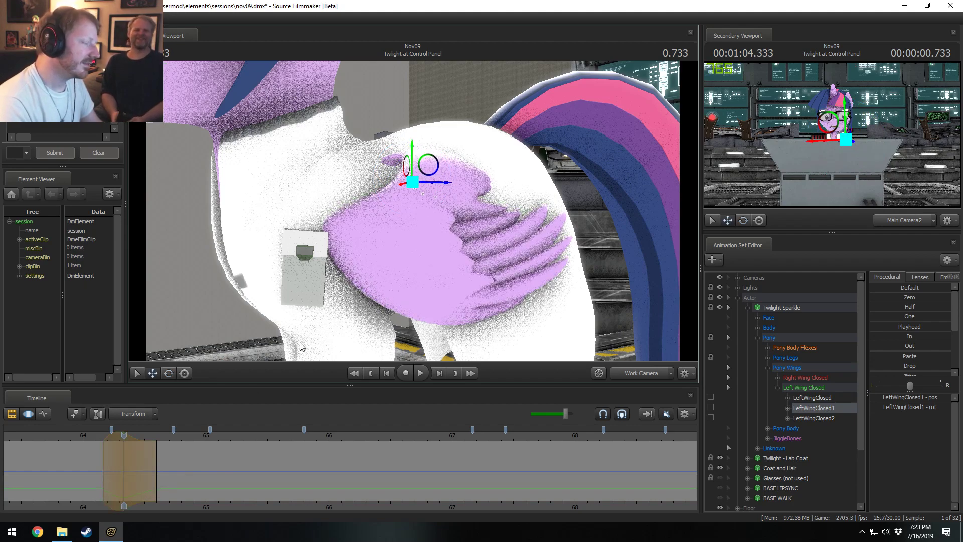
pyautogui.click(97, 453)
pyautogui.moveTo(98, 453); pyautogui.dragTo(125, 441)
# Play the start of the shot up to about 1.397 to check the moved wing joint
pyautogui.click(100, 440)
pyautogui.press('space')
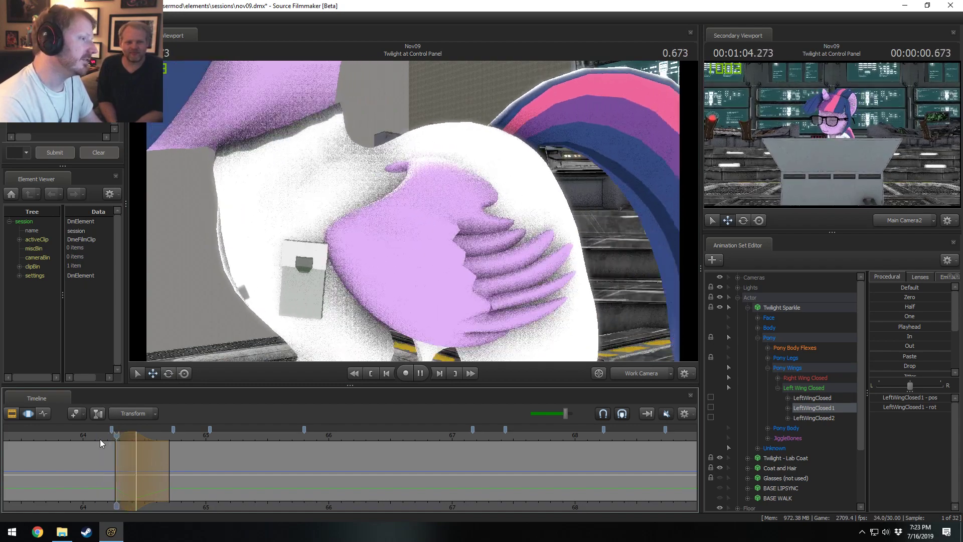
pyautogui.press('space')
pyautogui.click(101, 438)
# Rotate LeftWingClosed1 slightly at 1.333 within a new, softened time selection
pyautogui.press('shift')
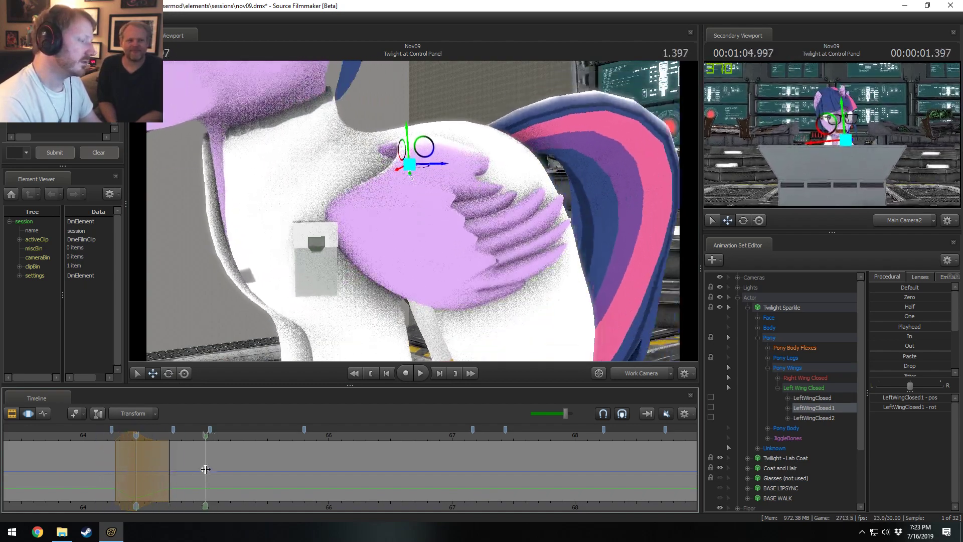
pyautogui.keyDown('shift'); pyautogui.click(199, 476); pyautogui.keyUp('shift')
pyautogui.keyDown('shift'); pyautogui.scroll(3, 199, 475); pyautogui.keyUp('shift')
pyautogui.keyDown('shift'); pyautogui.scroll(1, 199, 476); pyautogui.keyUp('shift')
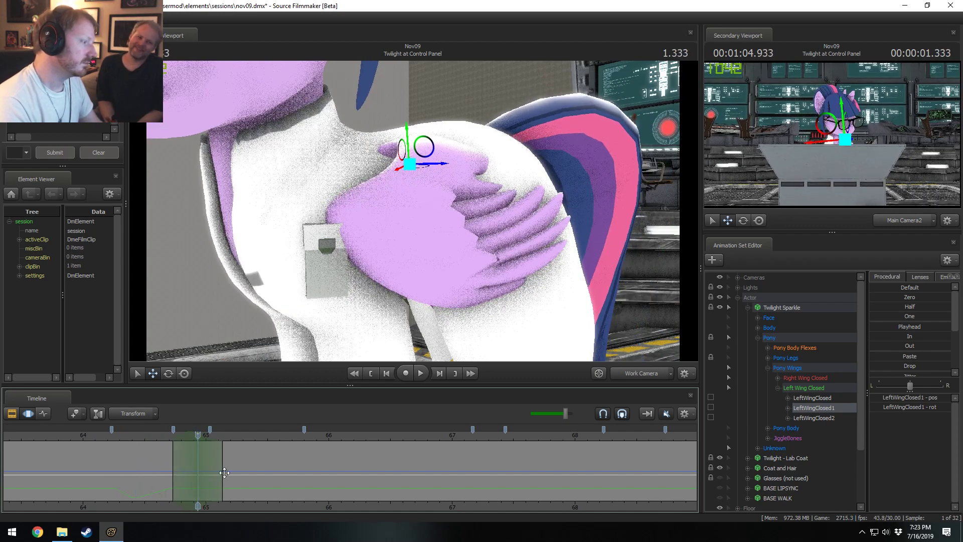
pyautogui.keyDown('alt'); pyautogui.moveTo(371, 241); pyautogui.dragTo(436, 235); pyautogui.keyUp('alt')
pyautogui.press('e')
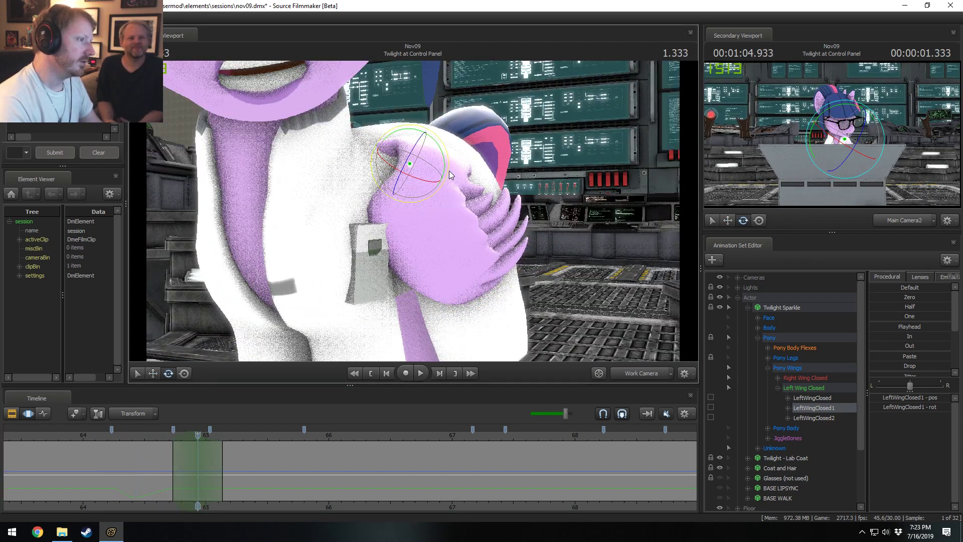
pyautogui.moveTo(449, 171); pyautogui.dragTo(449, 168)
# Replay the wing motion from about 1.0 and shift the time selection of the LeftWingClosed1 rotation slightly later
pyautogui.click(155, 438)
pyautogui.press('space')
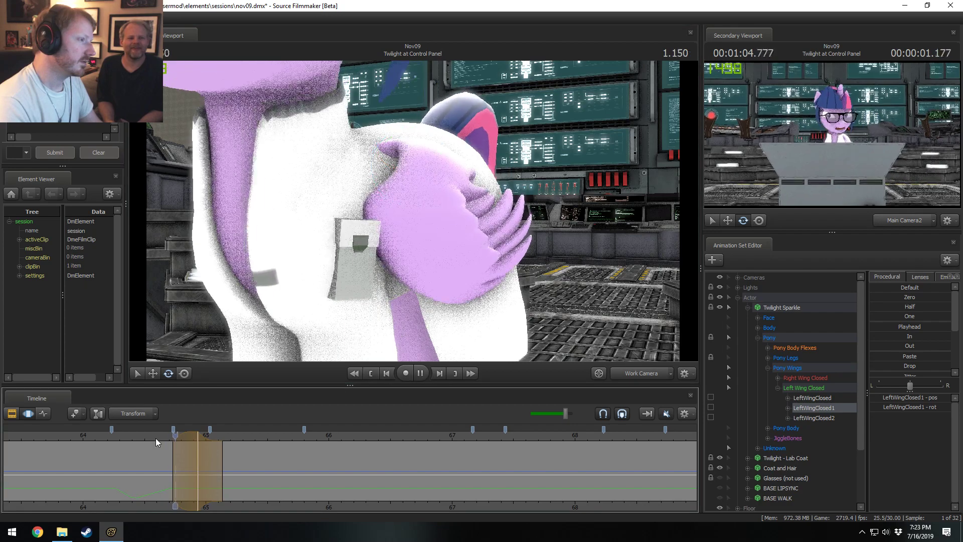
pyautogui.press('space')
pyautogui.press('shift')
pyautogui.moveTo(185, 438); pyautogui.dragTo(193, 438)
pyautogui.press('shift')
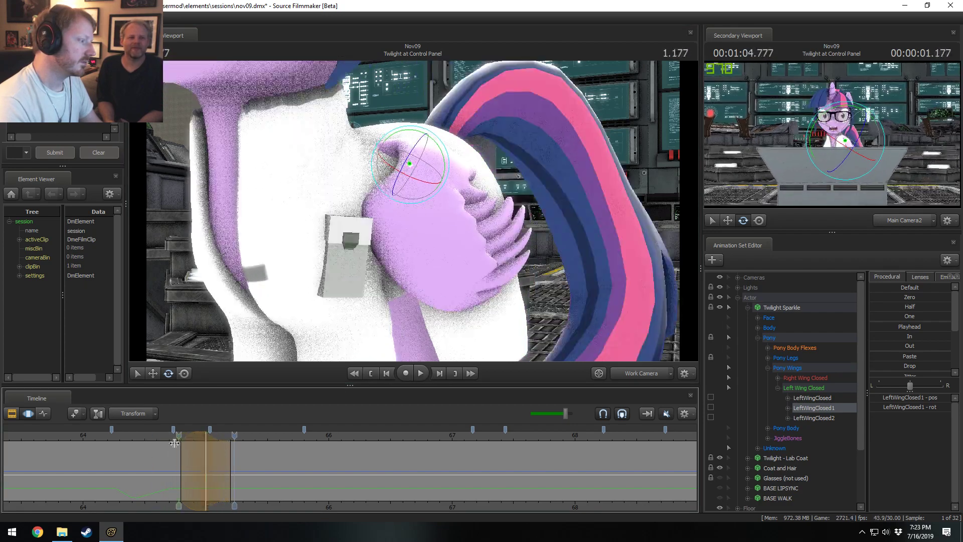
# Rotate LeftWingClosed1 at 1.633 within a softened time selection widened to about 65.7 seconds
pyautogui.keyDown('shift'); pyautogui.click(233, 461); pyautogui.keyUp('shift')
pyautogui.scroll(8, 234, 466)
pyautogui.moveTo(258, 462); pyautogui.dragTo(289, 460)
pyautogui.hotkey('ctrl', 'z')
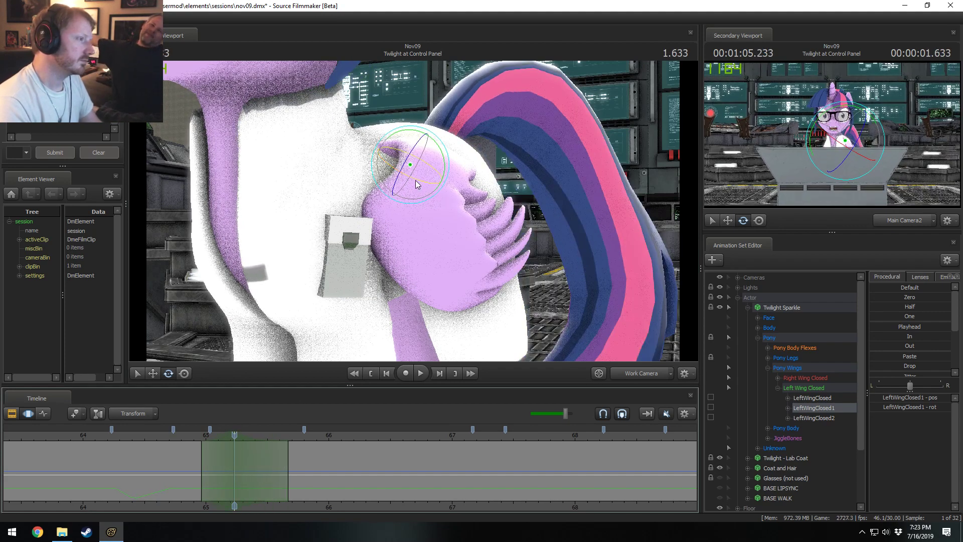
pyautogui.moveTo(416, 181); pyautogui.dragTo(410, 182)
# Replay the wing motion, extend the time selection's end to nearly 66 seconds, and examine the wing at 1.033 from the front
pyautogui.click(195, 435)
pyautogui.press('space')
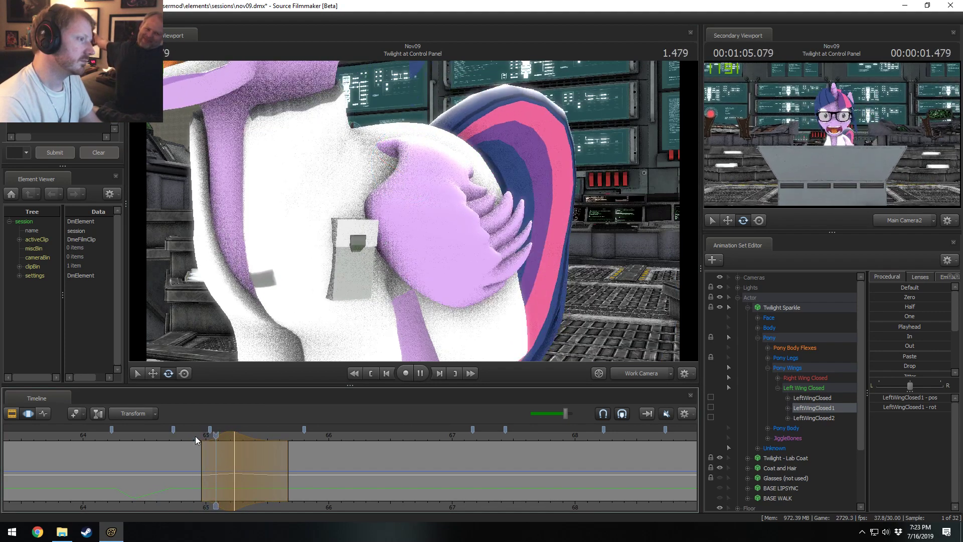
pyautogui.press('space')
pyautogui.moveTo(283, 462); pyautogui.dragTo(320, 460)
pyautogui.click(160, 436)
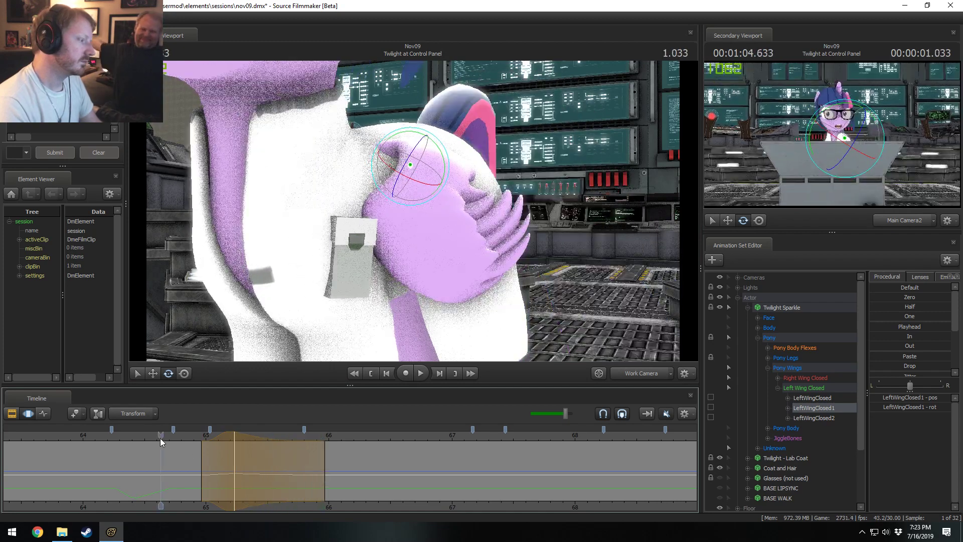
pyautogui.keyDown('alt'); pyautogui.moveTo(368, 182); pyautogui.dragTo(494, 246); pyautogui.keyUp('alt')
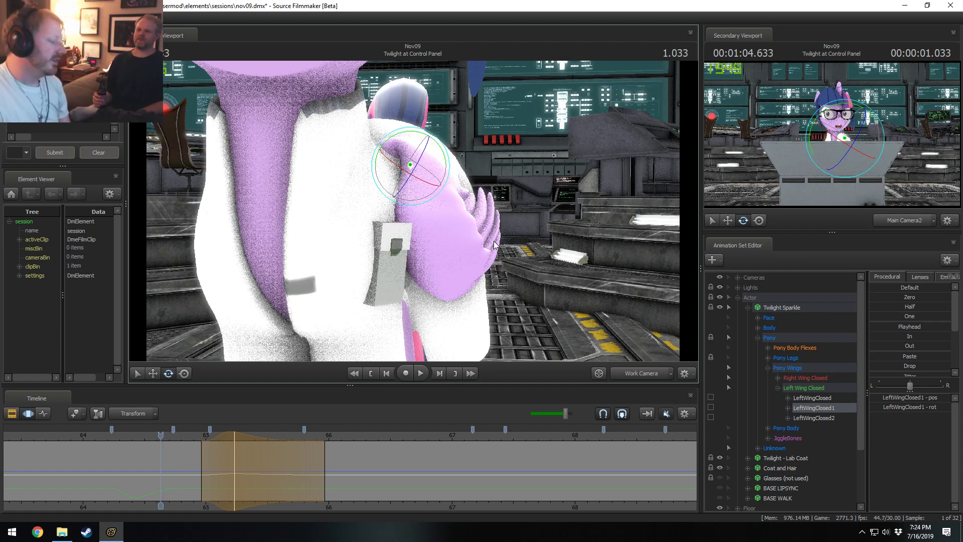
pyautogui.click(171, 456)
pyautogui.press('F2')
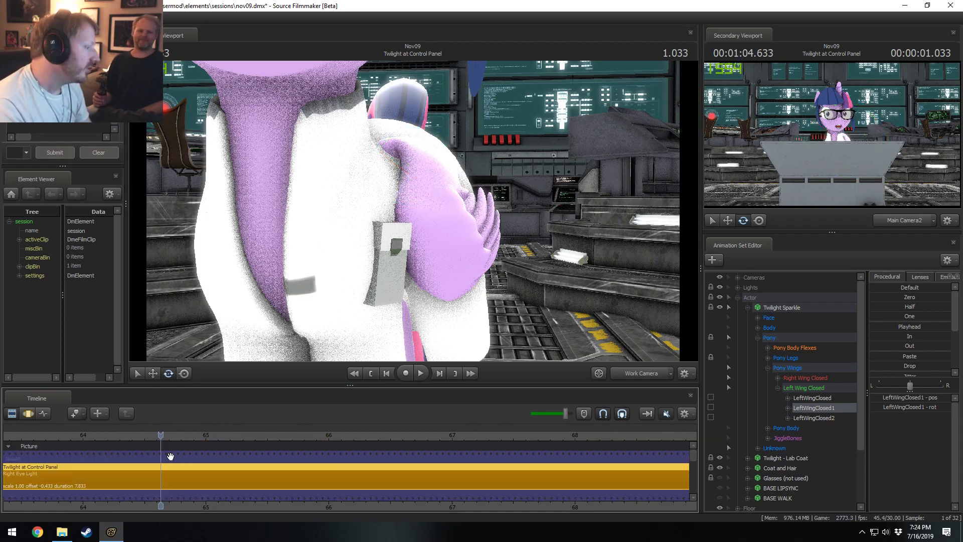
pyautogui.press('F3')
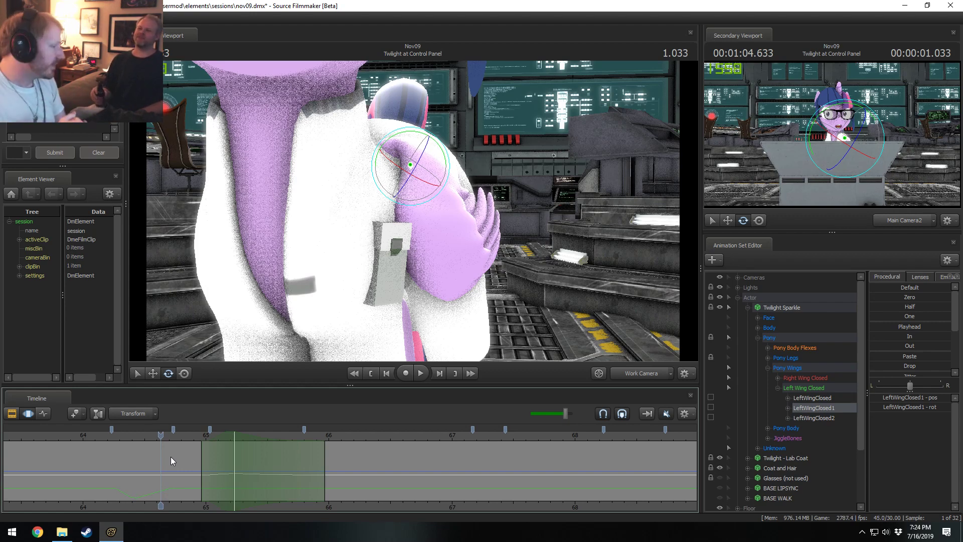
# Rotate LeftWingClosed2 at 1.533 within a new softened time selection from about 65.0 to 65.5 seconds
pyautogui.moveTo(160, 450); pyautogui.dragTo(228, 468)
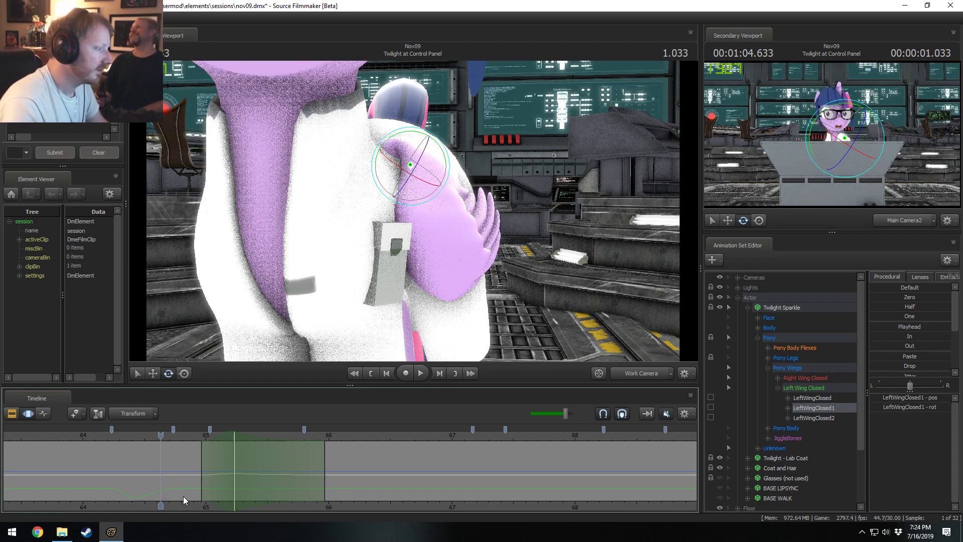
pyautogui.moveTo(182, 495)
pyautogui.mouseDown()
pyautogui.moveTo(155, 466)
pyautogui.moveTo(247, 481)
pyautogui.mouseUp()
pyautogui.keyDown('alt'); pyautogui.moveTo(420, 221); pyautogui.dragTo(440, 221); pyautogui.keyUp('alt')
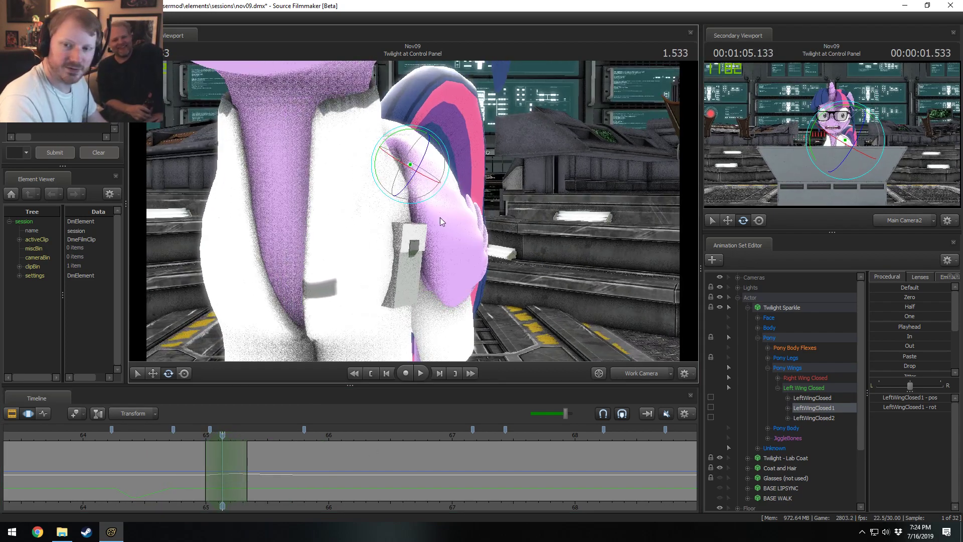
pyautogui.press('ctrl')
pyautogui.click(422, 233)
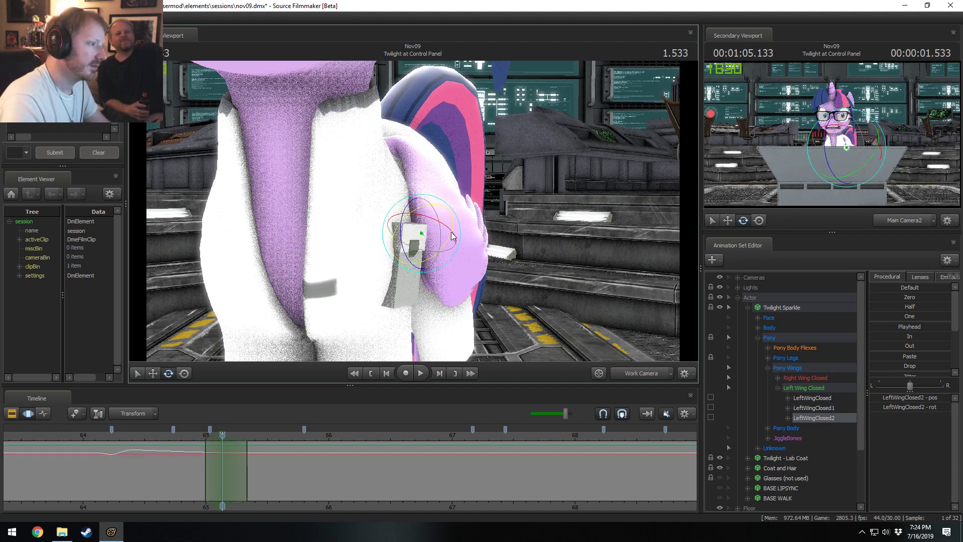
pyautogui.keyDown('alt'); pyautogui.moveTo(422, 236); pyautogui.dragTo(445, 218); pyautogui.keyUp('alt')
pyautogui.moveTo(248, 471); pyautogui.dragTo(274, 471)
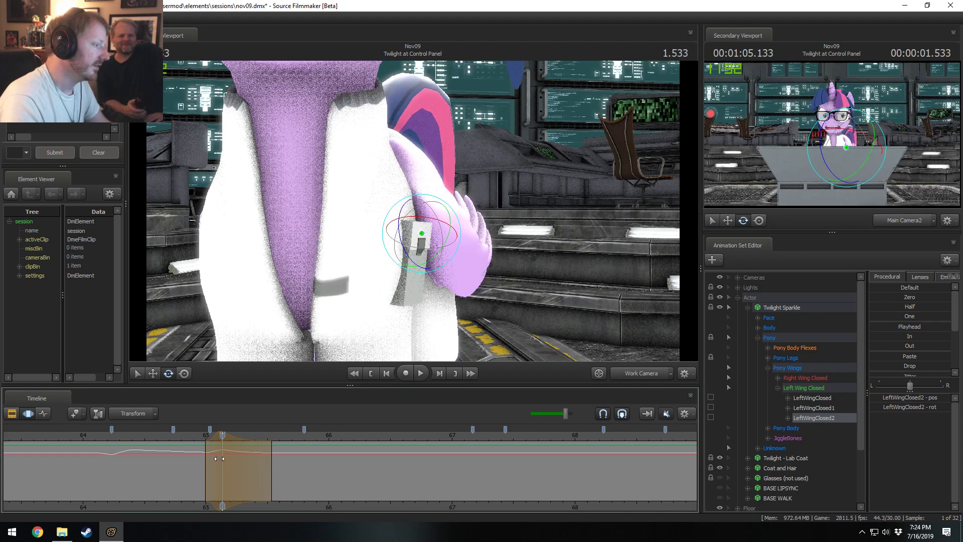
# Shift the LeftWingClosed2 rotation's time selection to about 64.9–65.4 seconds and replay the wing motion
pyautogui.moveTo(206, 457); pyautogui.dragTo(250, 457)
pyautogui.click(189, 435)
pyautogui.press('space')
pyautogui.press('space')
pyautogui.keyDown('shift'); pyautogui.click(224, 441); pyautogui.keyUp('shift')
pyautogui.click(192, 437)
pyautogui.press('space')
pyautogui.press('space')
pyautogui.click(185, 437)
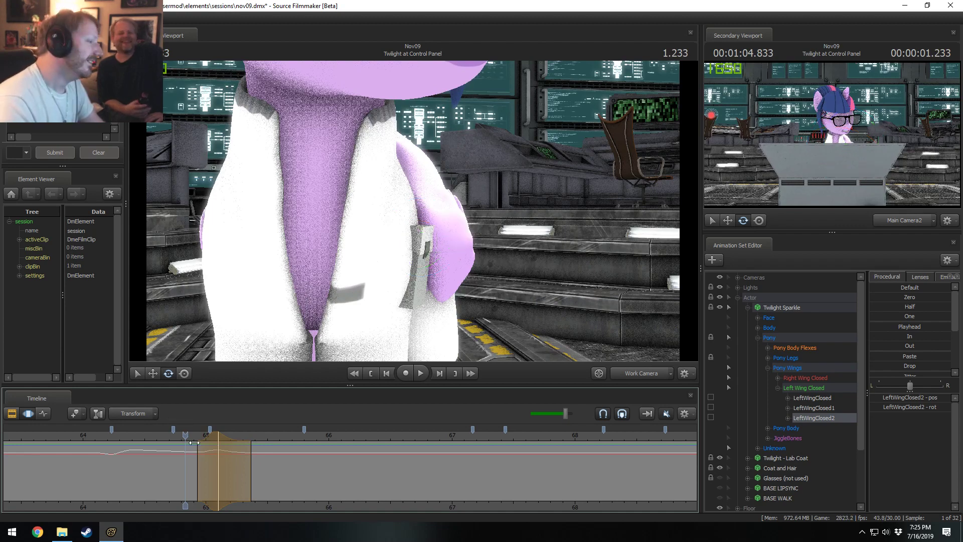
# Shift the LeftWingClosed2 rotation another step earlier, ending at about 65.3 seconds, and replay from about 1.1
pyautogui.press('space')
pyautogui.press('space')
pyautogui.moveTo(209, 438); pyautogui.dragTo(201, 438)
pyautogui.click(179, 437)
pyautogui.press('space')
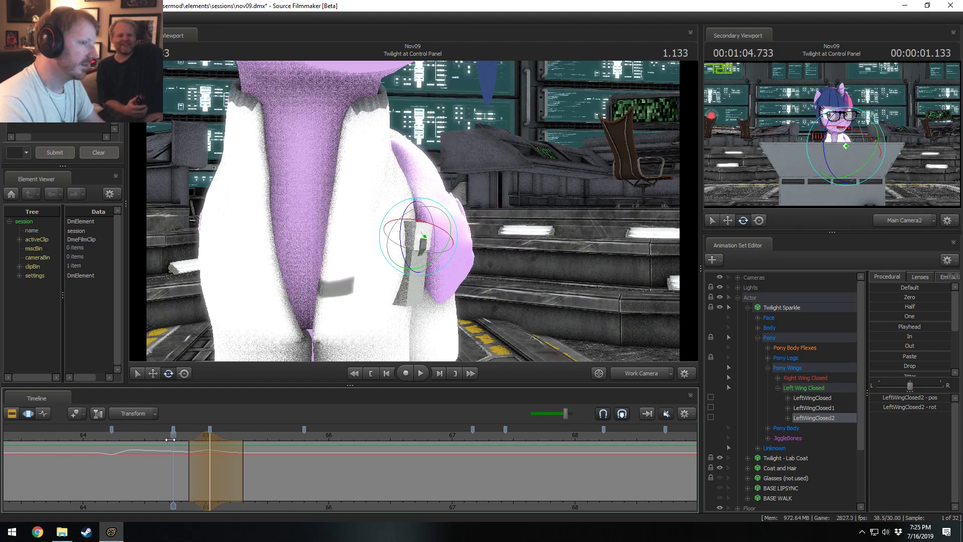
pyautogui.press('space')
# Rotate LeftWingClosed1 slightly at 1.633 within a new softened time selection from about 64.9 to 65.7 seconds
pyautogui.moveTo(200, 466); pyautogui.dragTo(299, 484)
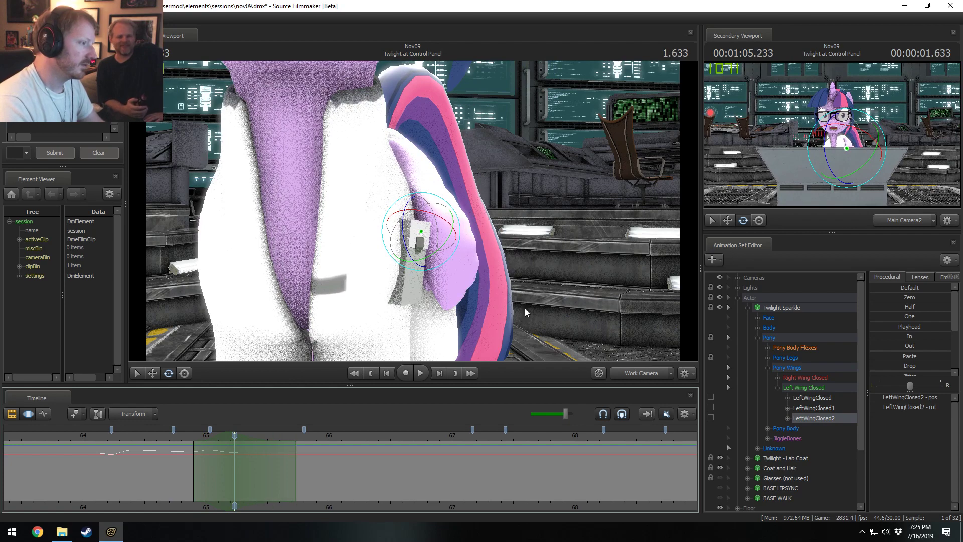
pyautogui.keyDown('alt'); pyautogui.moveTo(524, 312); pyautogui.dragTo(413, 213); pyautogui.keyUp('alt')
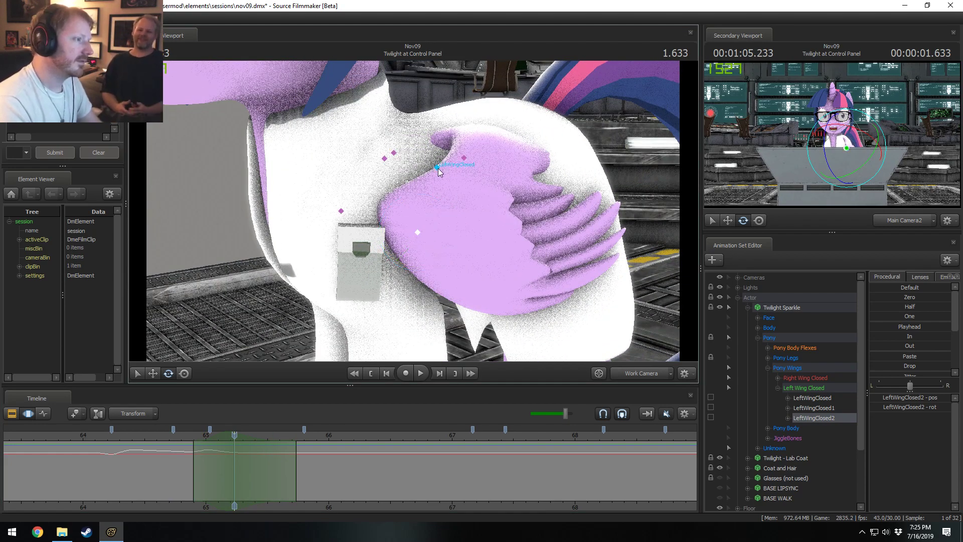
pyautogui.click(464, 158)
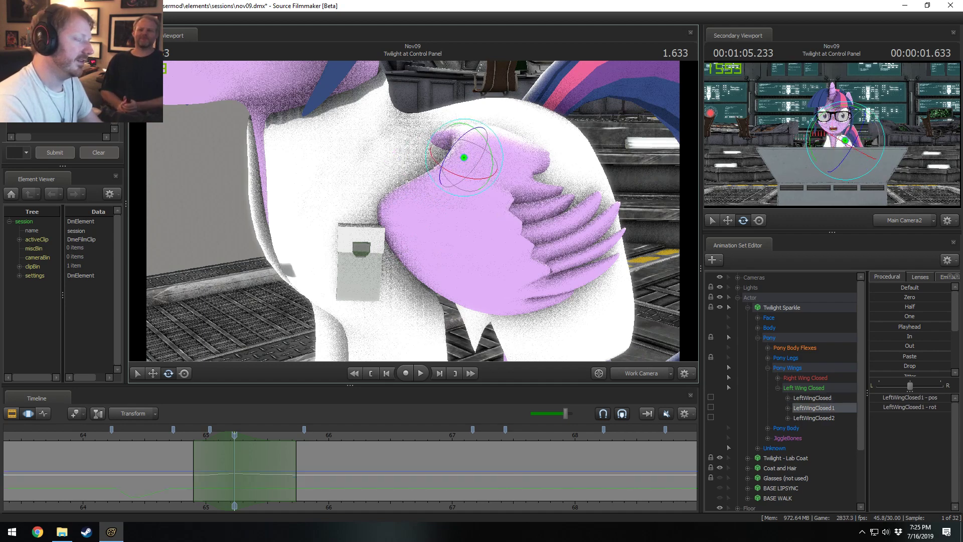
pyautogui.keyDown('alt'); pyautogui.moveTo(413, 211); pyautogui.dragTo(426, 207); pyautogui.keyUp('alt')
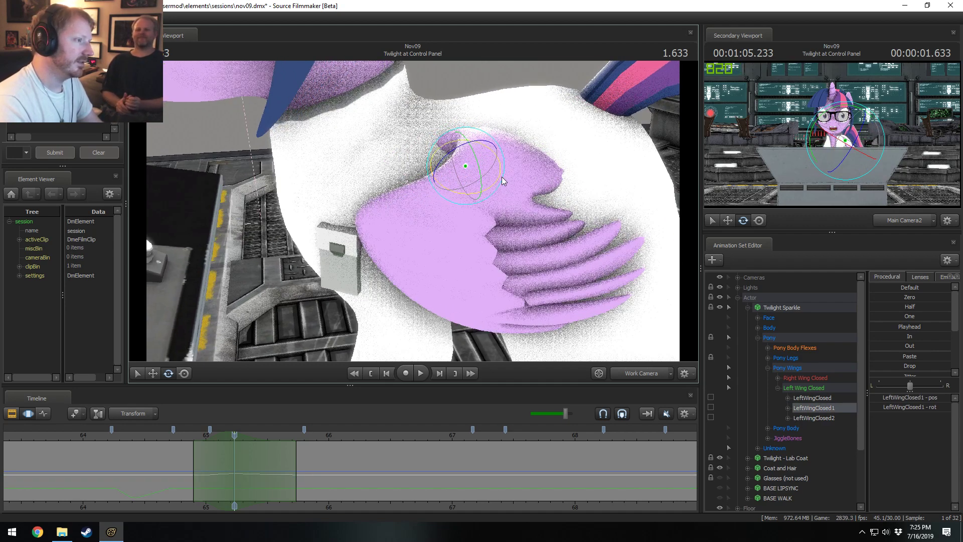
pyautogui.moveTo(503, 176); pyautogui.dragTo(507, 170)
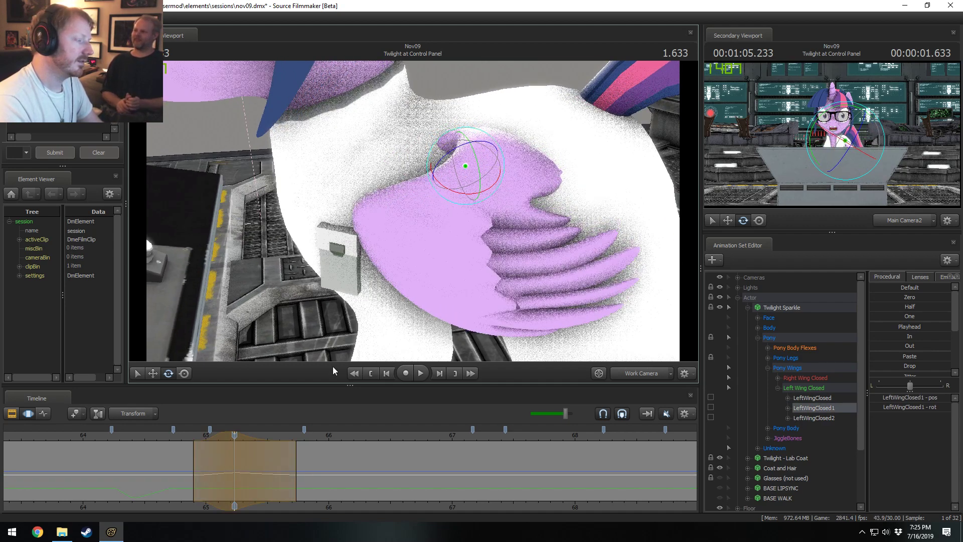
# Replay the LeftWingClosed1 rotation and widen its time selection at both ends, to nearly 66 seconds
pyautogui.click(178, 438)
pyautogui.press('space')
pyautogui.press('space')
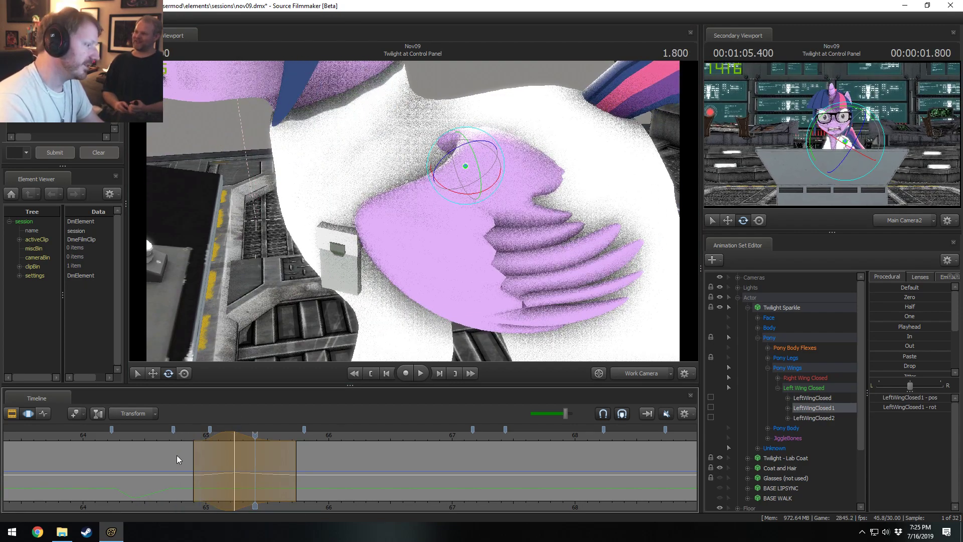
pyautogui.moveTo(194, 483); pyautogui.dragTo(190, 481)
pyautogui.moveTo(296, 475); pyautogui.dragTo(320, 476)
pyautogui.press('space')
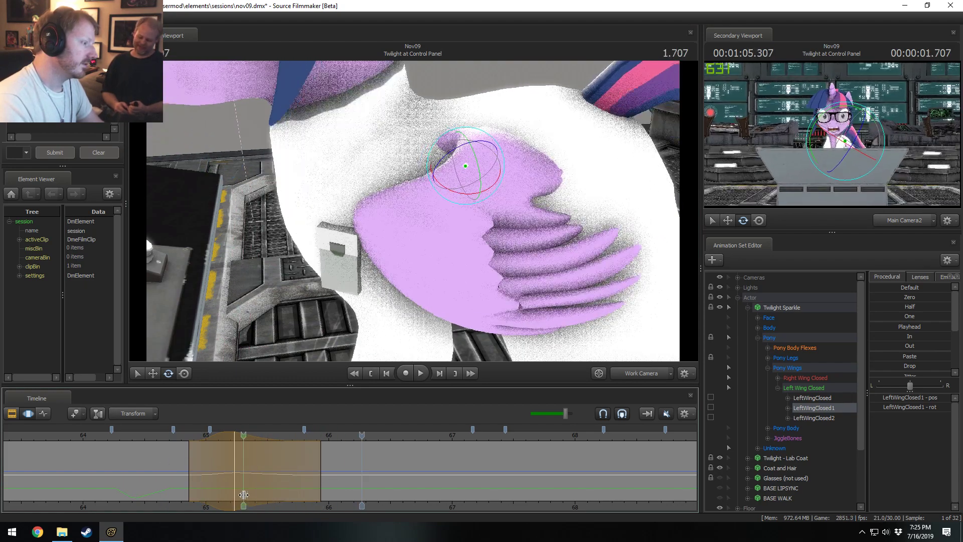
pyautogui.press('space')
# Move LeftWingClosed1 at 2.233 within a new softened time selection from about 65.5 to 66.2 seconds
pyautogui.moveTo(266, 493); pyautogui.dragTo(307, 496)
pyautogui.scroll(5, 308, 496)
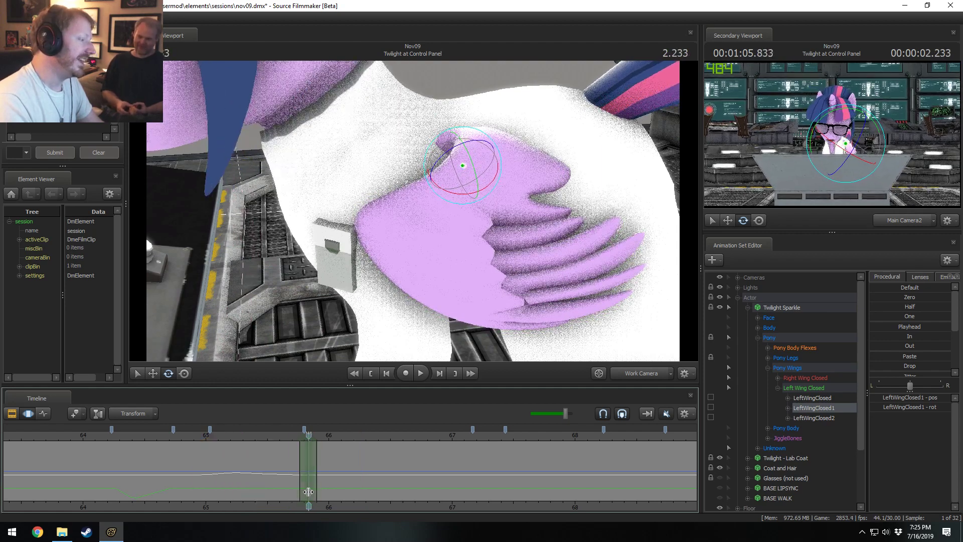
pyautogui.scroll(3, 307, 496)
pyautogui.keyDown('alt'); pyautogui.moveTo(483, 139); pyautogui.dragTo(457, 144); pyautogui.keyUp('alt')
pyautogui.press('w')
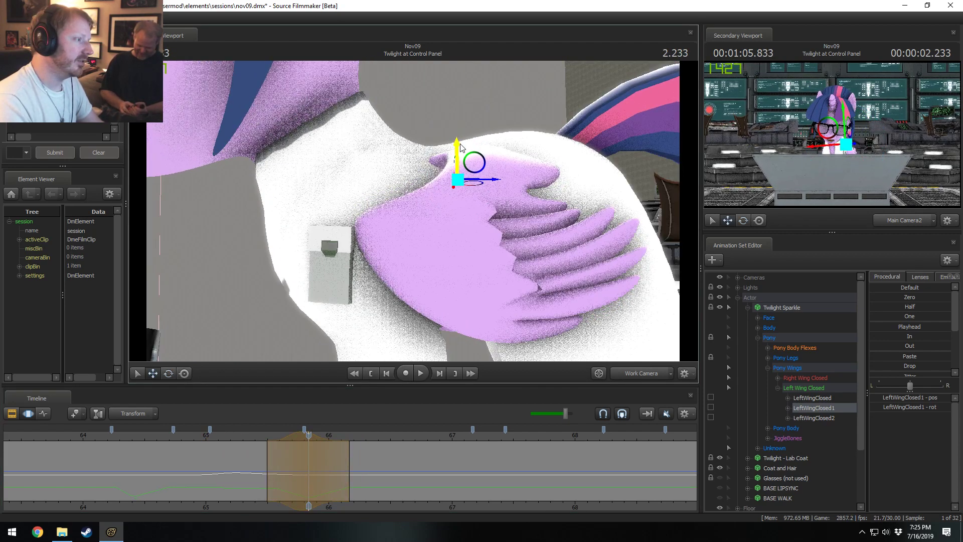
# Replay the wing motion around 2.0 and shift the peak of the LeftWingClosed1 move slightly earlier
pyautogui.press('space')
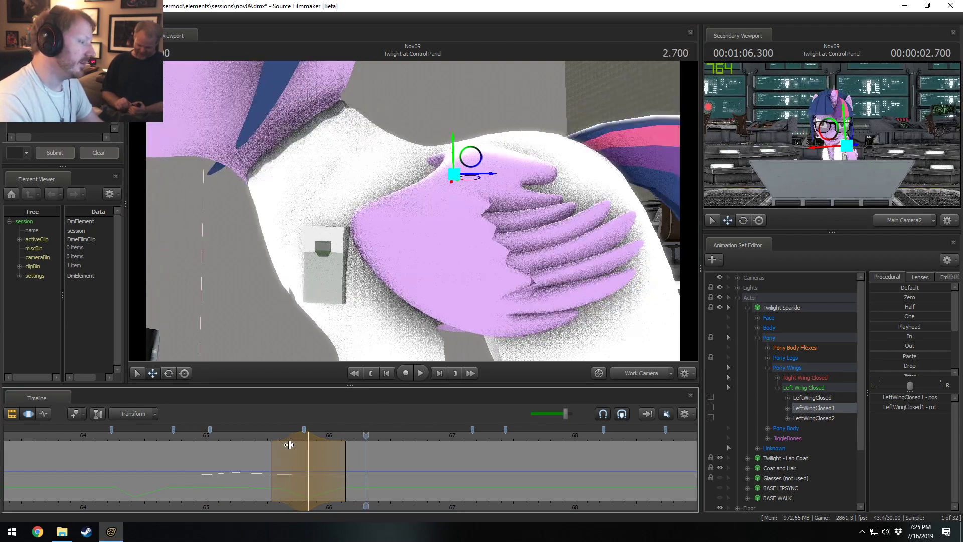
pyautogui.click(244, 437)
pyautogui.press('space')
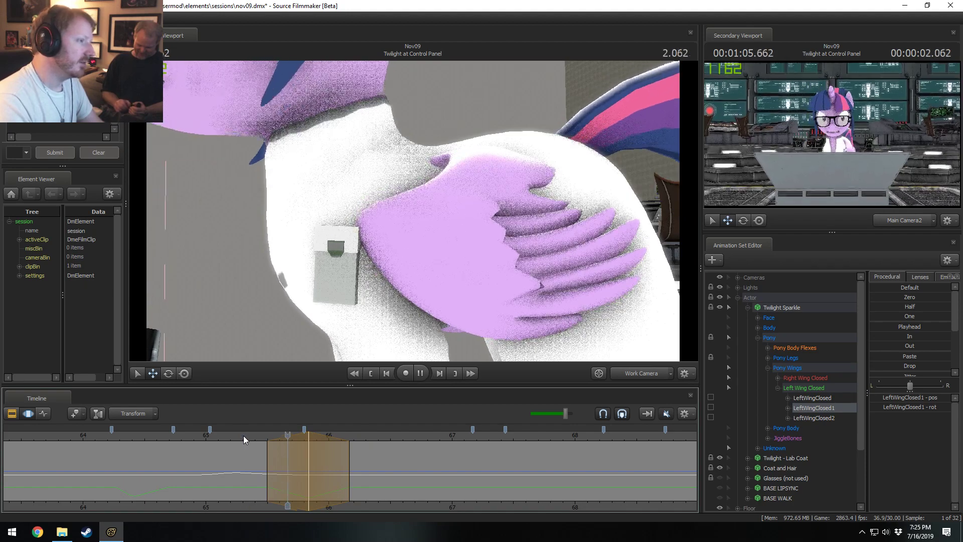
pyautogui.press('space')
pyautogui.moveTo(337, 469)
pyautogui.mouseDown()
pyautogui.moveTo(323, 470)
pyautogui.moveTo(350, 459)
pyautogui.mouseUp()
pyautogui.click(232, 438)
pyautogui.press('space')
pyautogui.press('space')
pyautogui.click(264, 437)
pyautogui.press('space')
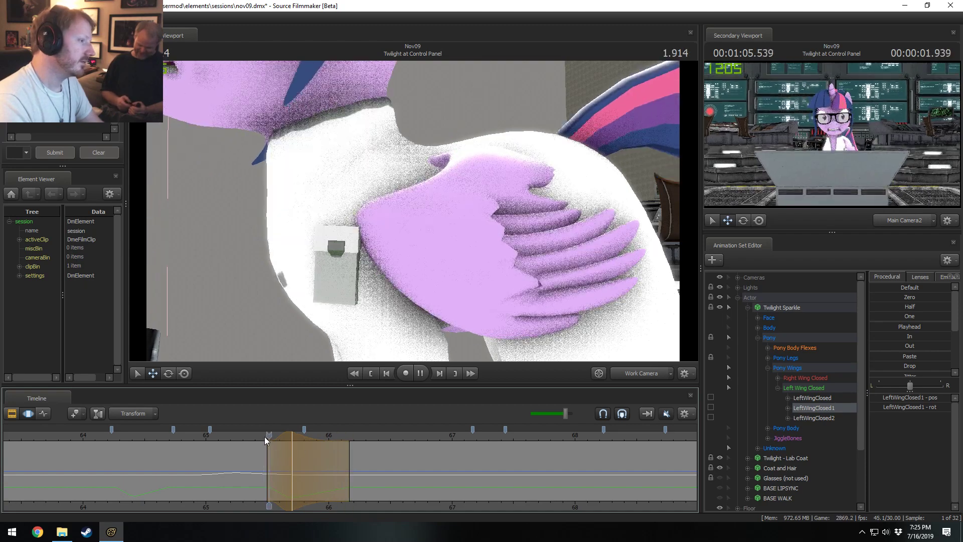
pyautogui.press('space')
# Rotate LeftWingClosed2 at 2.333 within a new softened time selection from about 65.6 to 66.5 seconds
pyautogui.keyDown('shift'); pyautogui.moveTo(321, 462); pyautogui.dragTo(384, 471); pyautogui.keyUp('shift')
pyautogui.keyDown('shift'); pyautogui.scroll(11, 321, 463); pyautogui.keyUp('shift')
pyautogui.keyDown('shift'); pyautogui.scroll(-2, 353, 465); pyautogui.keyUp('shift')
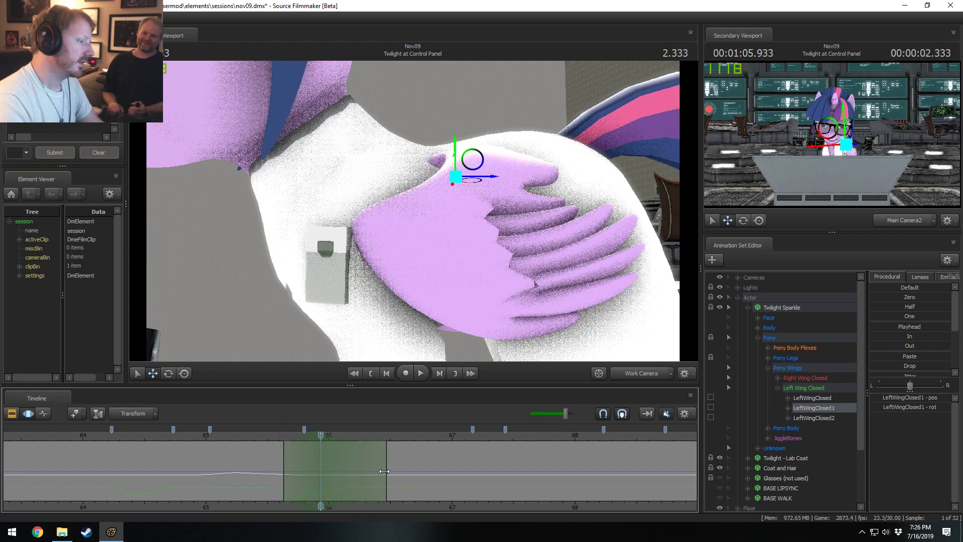
pyautogui.moveTo(462, 148)
pyautogui.keyDown('alt'); pyautogui.mouseDown()
pyautogui.moveTo(463, 173)
pyautogui.moveTo(460, 142)
pyautogui.mouseUp(); pyautogui.keyUp('alt')
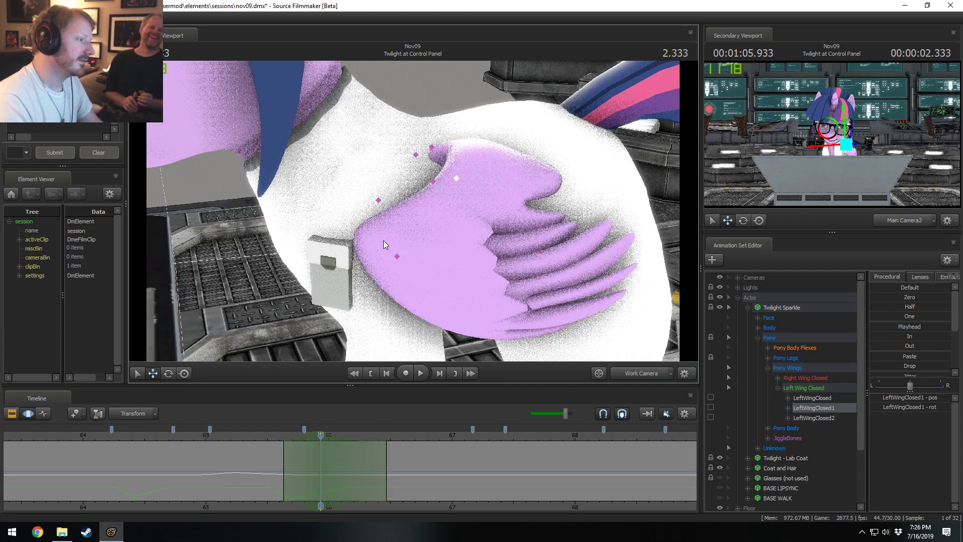
pyautogui.click(399, 256)
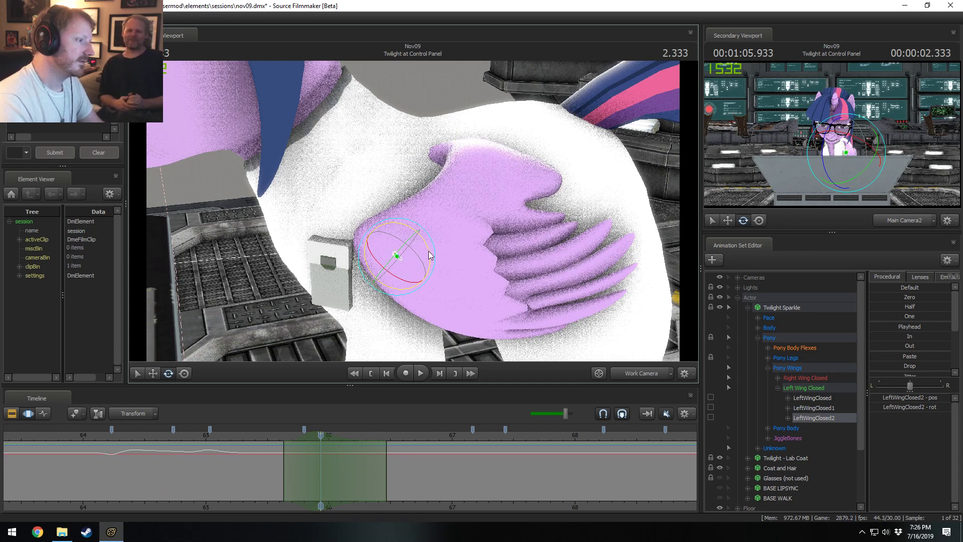
pyautogui.moveTo(430, 255); pyautogui.dragTo(412, 210)
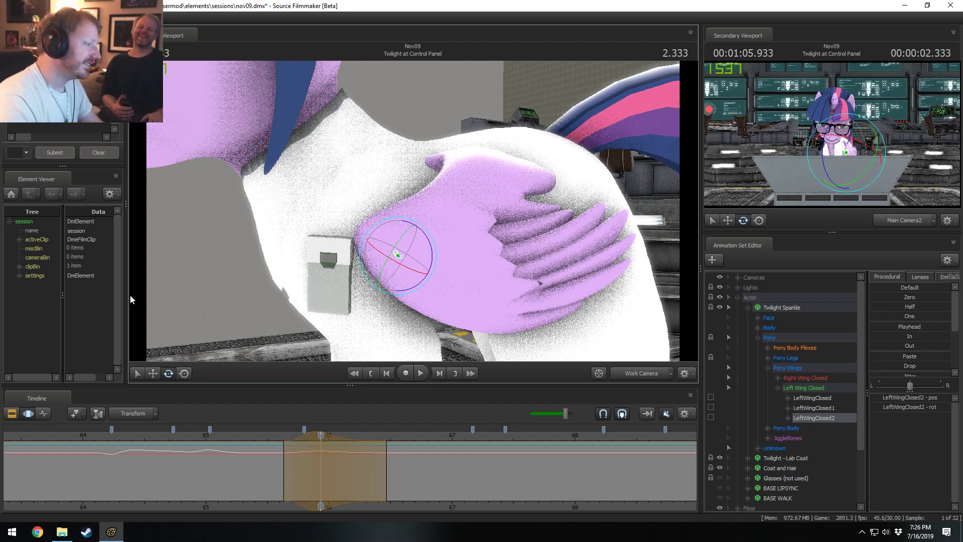
# Replay the shot from about 1.8 to past 3.8 and check the wing against the lab coat
pyautogui.click(251, 434)
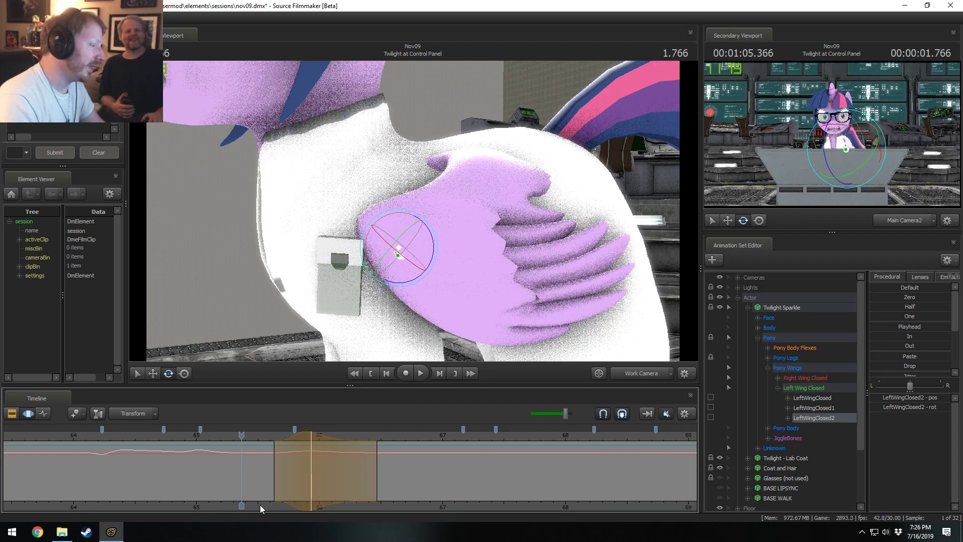
pyautogui.press('space')
pyautogui.press('space')
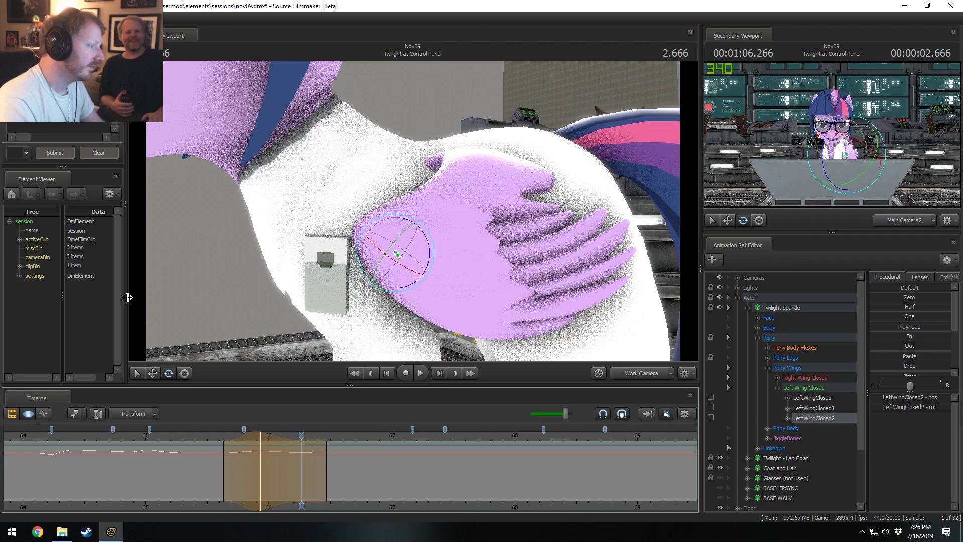
pyautogui.click(195, 434)
pyautogui.press('space')
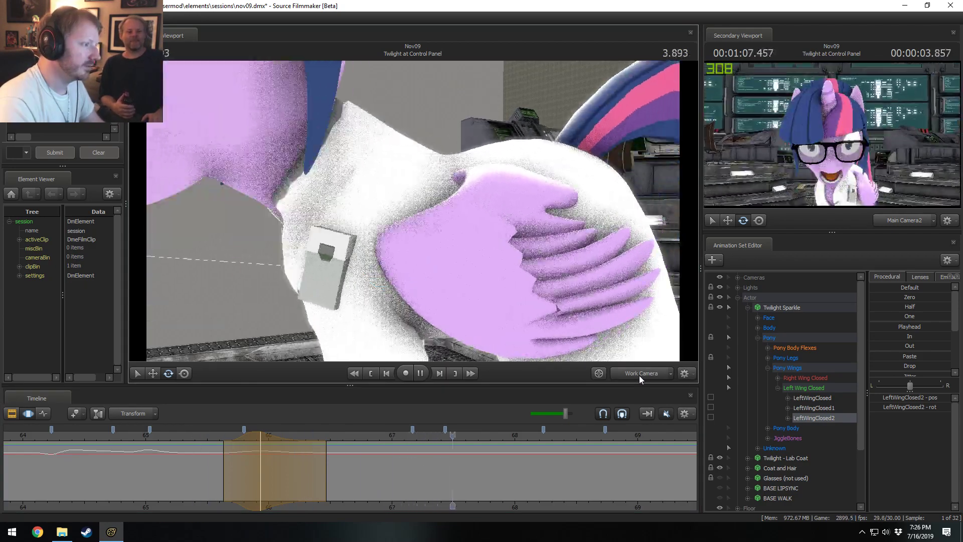
pyautogui.press('space')
# Rotate LeftWingClosed2 at 3.633 within a new softened time selection, shifted slightly later to about 67.0–67.6 seconds
pyautogui.press('shift')
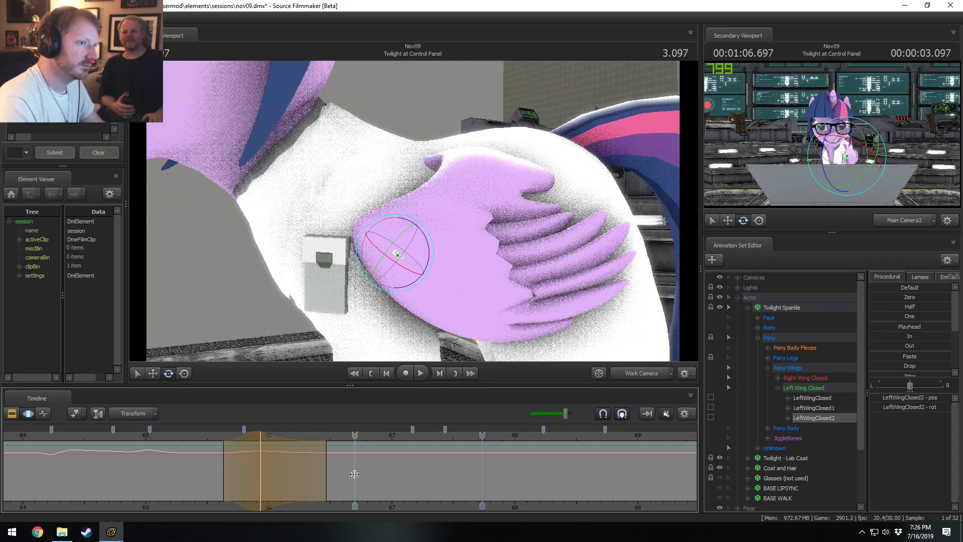
pyautogui.click(421, 476)
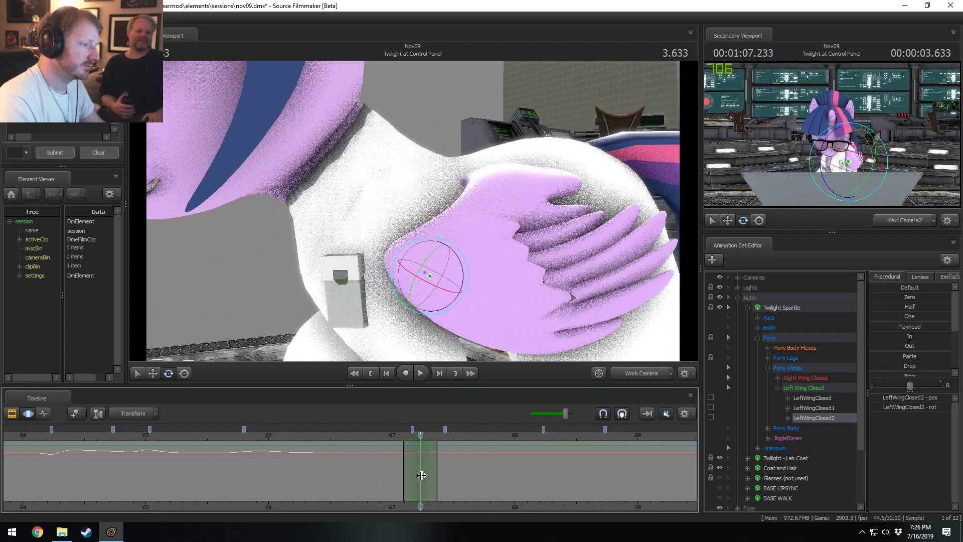
pyautogui.moveTo(460, 267); pyautogui.dragTo(457, 261)
pyautogui.moveTo(478, 504); pyautogui.dragTo(339, 505, button='middle')
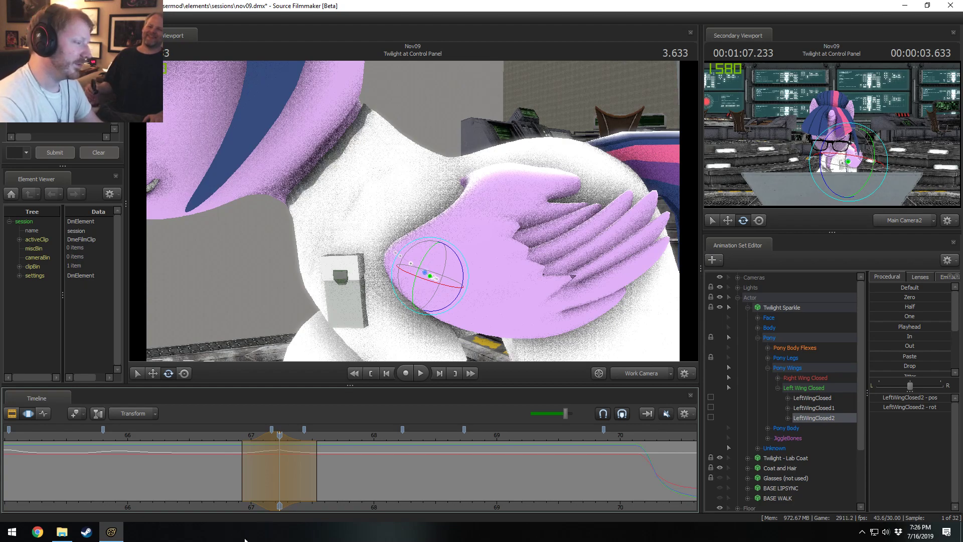
pyautogui.press('shift')
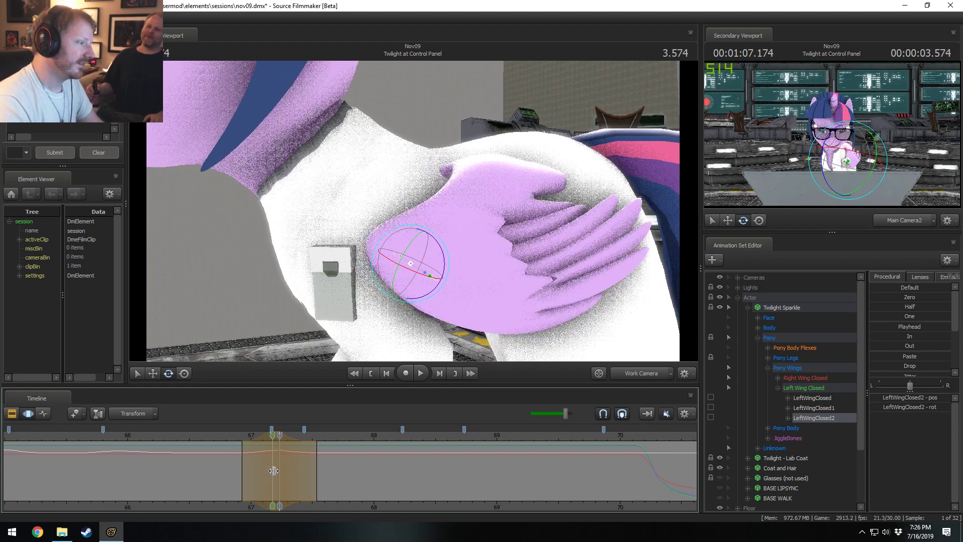
pyautogui.moveTo(274, 471); pyautogui.dragTo(276, 446)
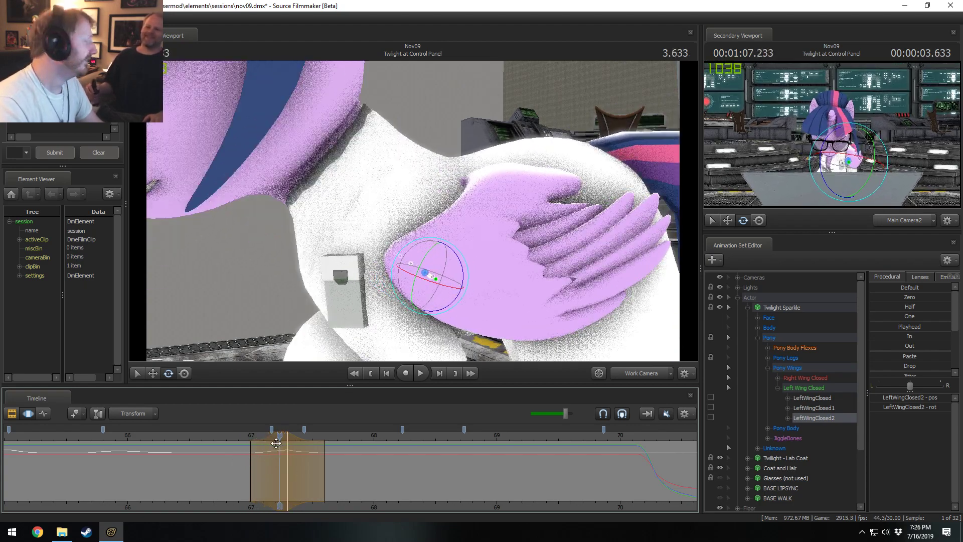
pyautogui.press('shift')
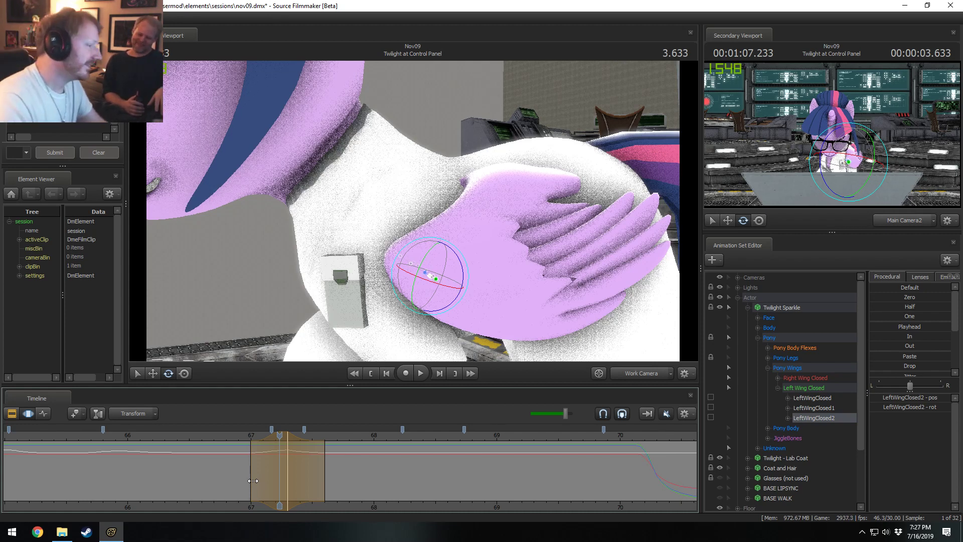
# Rotate LeftWingClosed2 slightly at 3.966 within a new time selection from about 67.4 to 67.8 seconds and review it
pyautogui.press('shift')
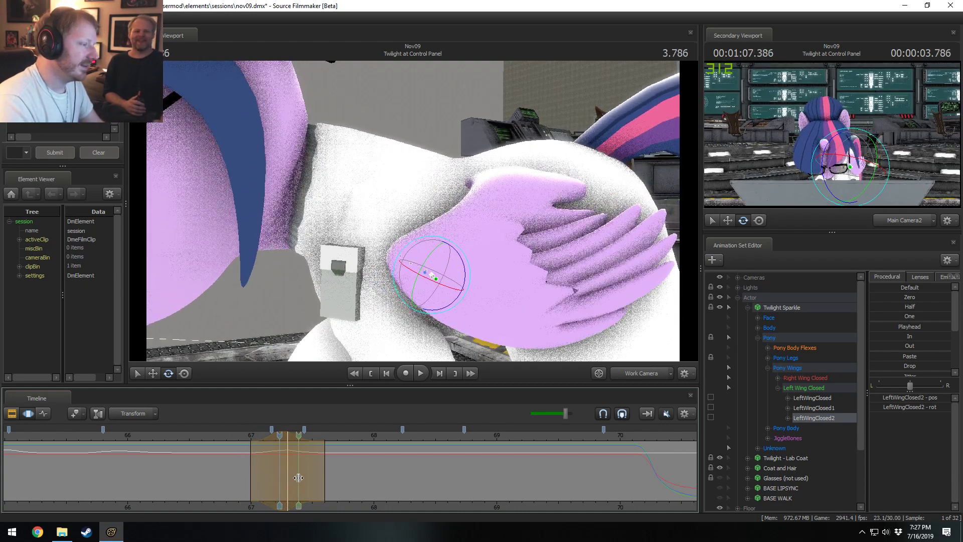
pyautogui.click(321, 480)
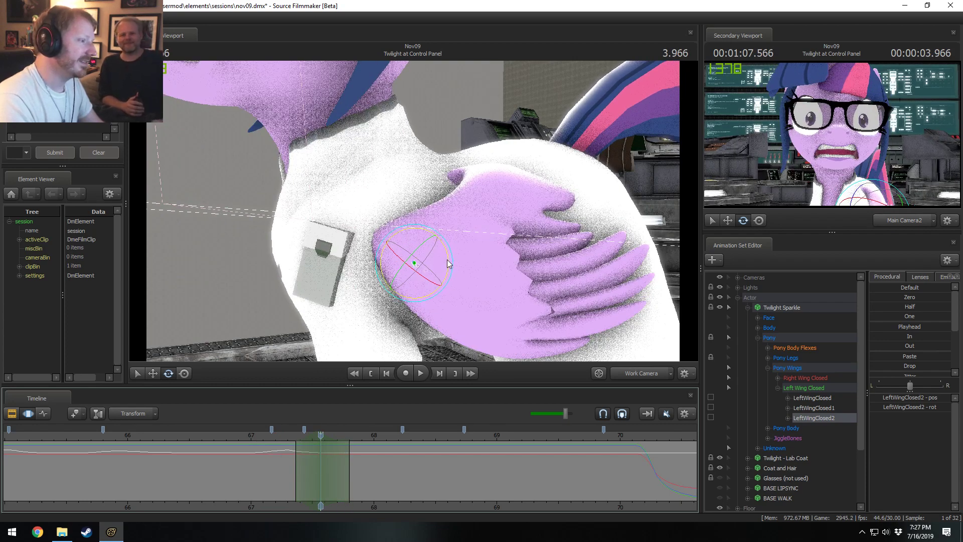
pyautogui.moveTo(449, 267); pyautogui.dragTo(454, 268)
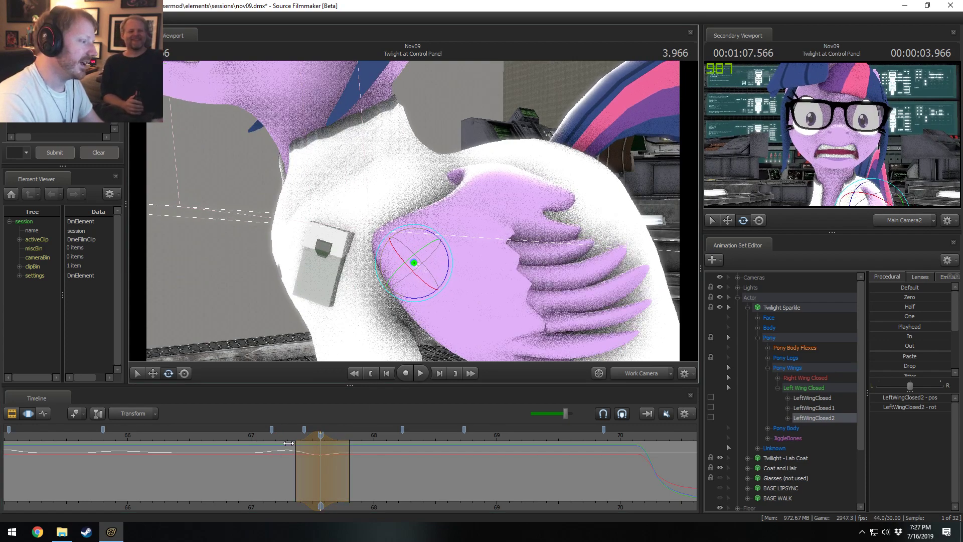
pyautogui.click(280, 466)
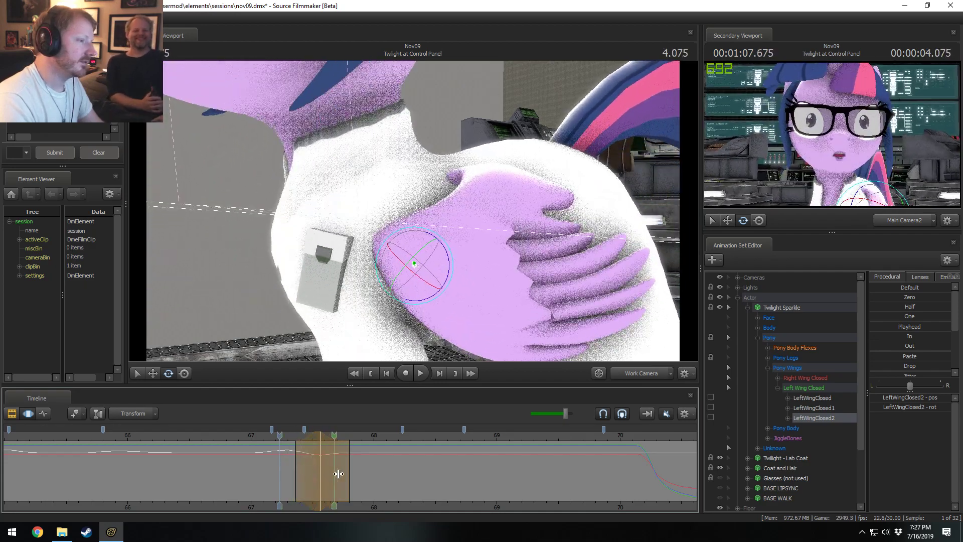
# Shift the time selection earlier to about 67.3–67.6 seconds, and rotate LeftWingClosed2 at 4.333 within a new softened selection of about 67.4–68.5 seconds
pyautogui.moveTo(345, 470); pyautogui.dragTo(308, 456)
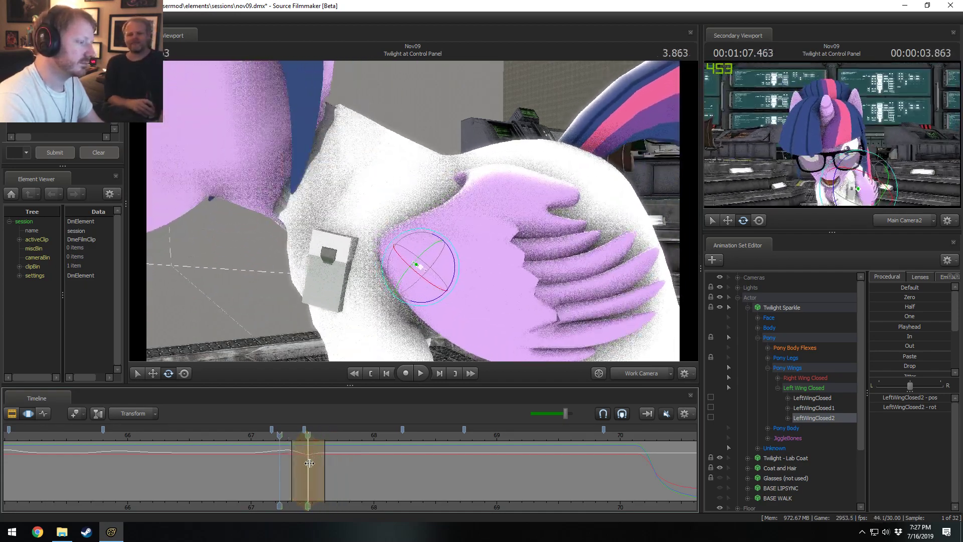
pyautogui.click(325, 466)
pyautogui.scroll(1, 330, 471)
pyautogui.moveTo(345, 473); pyautogui.dragTo(374, 476)
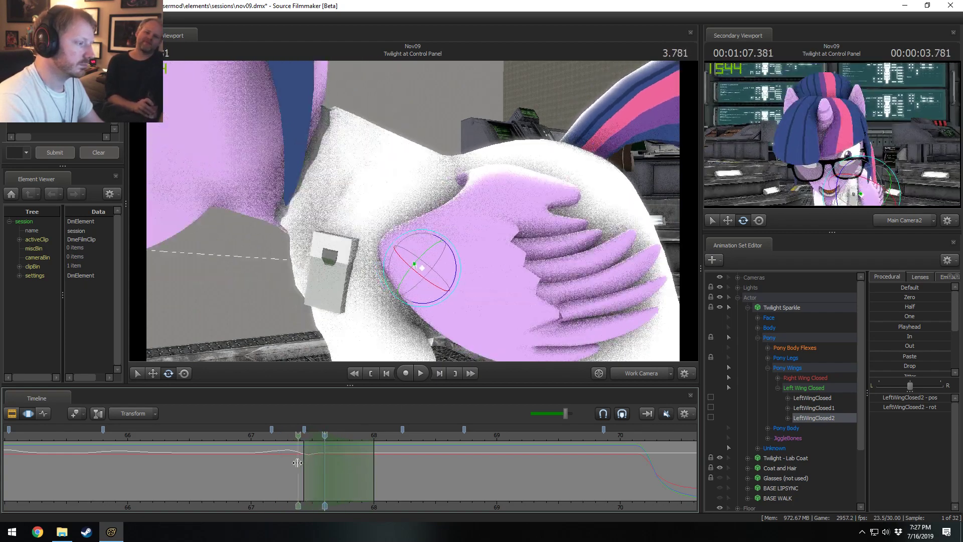
pyautogui.press('Escape')
pyautogui.moveTo(324, 466)
pyautogui.keyDown('shift'); pyautogui.mouseDown()
pyautogui.moveTo(317, 460)
pyautogui.moveTo(416, 468)
pyautogui.mouseUp(); pyautogui.keyUp('shift')
pyautogui.keyDown('shift'); pyautogui.scroll(3, 417, 468); pyautogui.keyUp('shift')
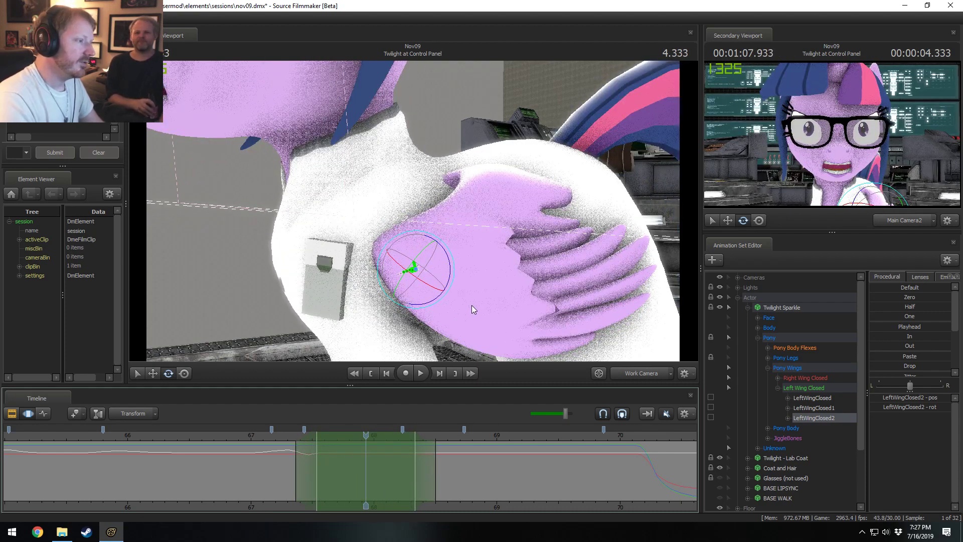
pyautogui.moveTo(453, 274); pyautogui.dragTo(453, 270)
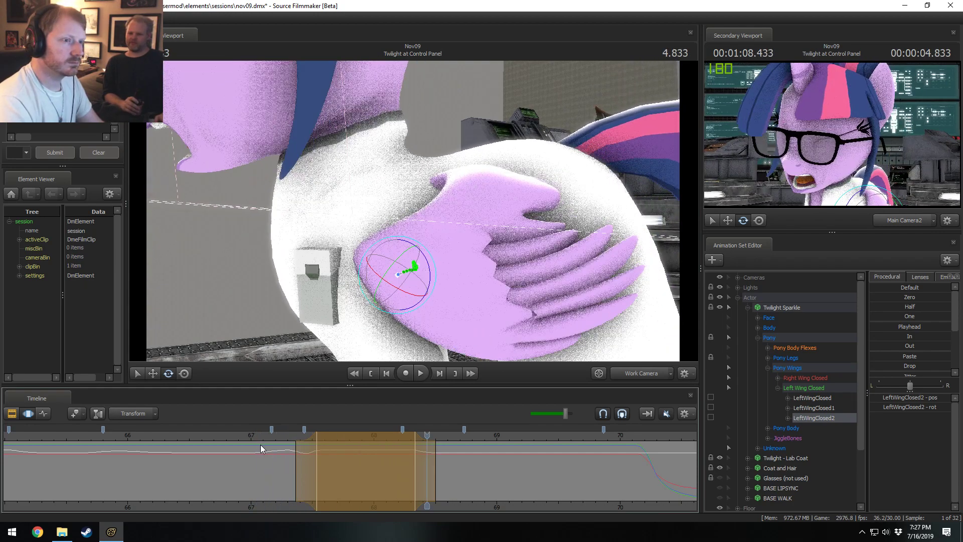
# Replay the shot from 3.266 and check the wing, comparing the Main Camera2 and Work Camera views
pyautogui.click(235, 444)
pyautogui.click(636, 377)
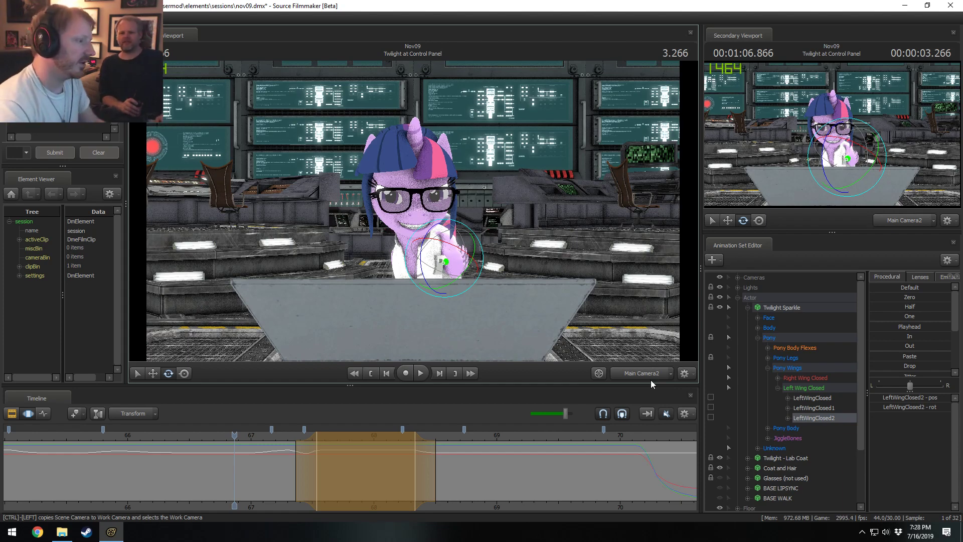
pyautogui.click(647, 370)
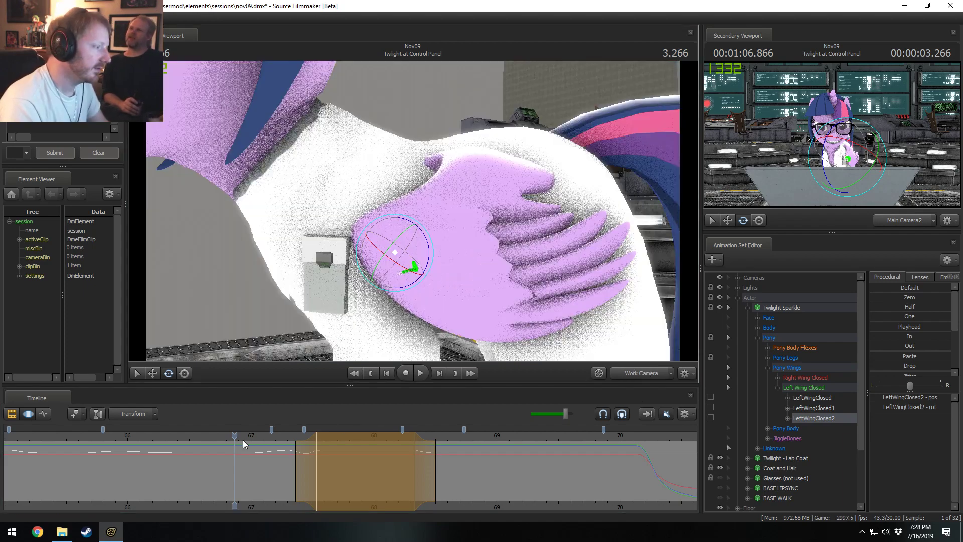
pyautogui.press('space')
pyautogui.press('space')
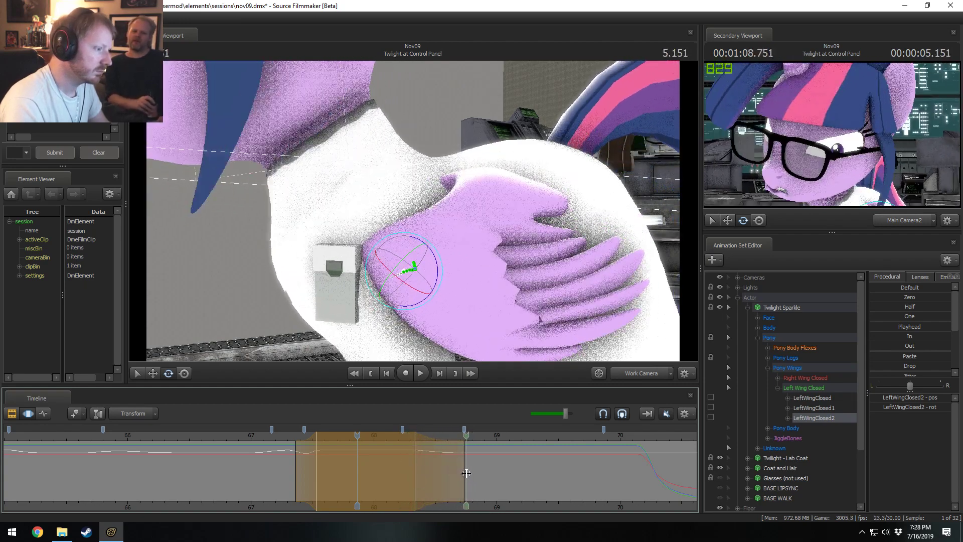
# Make a softened time selection from about 68.6 to 70.3 seconds, move to 3.833, and add LeftWingClosed1 to the selected bones
pyautogui.keyDown('shift'); pyautogui.moveTo(471, 474); pyautogui.dragTo(636, 492); pyautogui.keyUp('shift')
pyautogui.scroll(5, 634, 492)
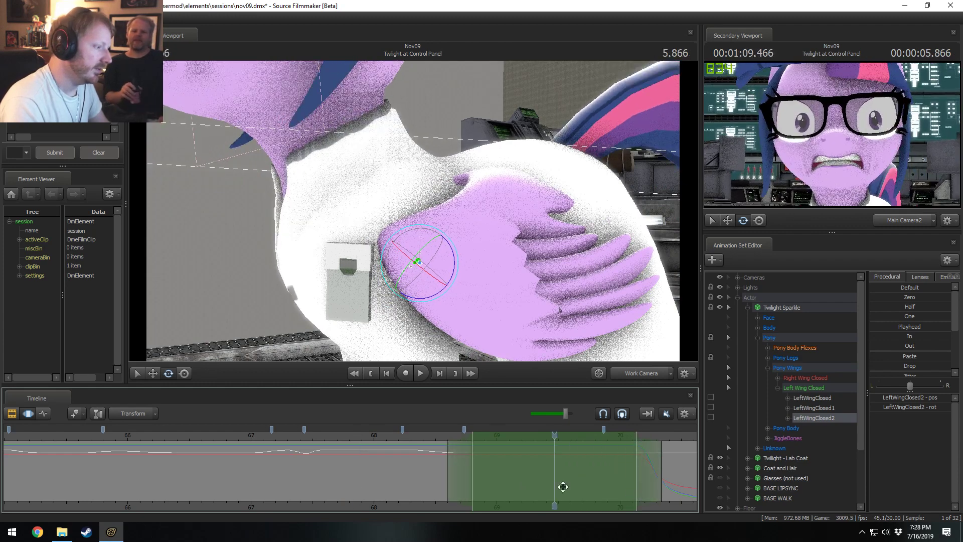
pyautogui.click(304, 435)
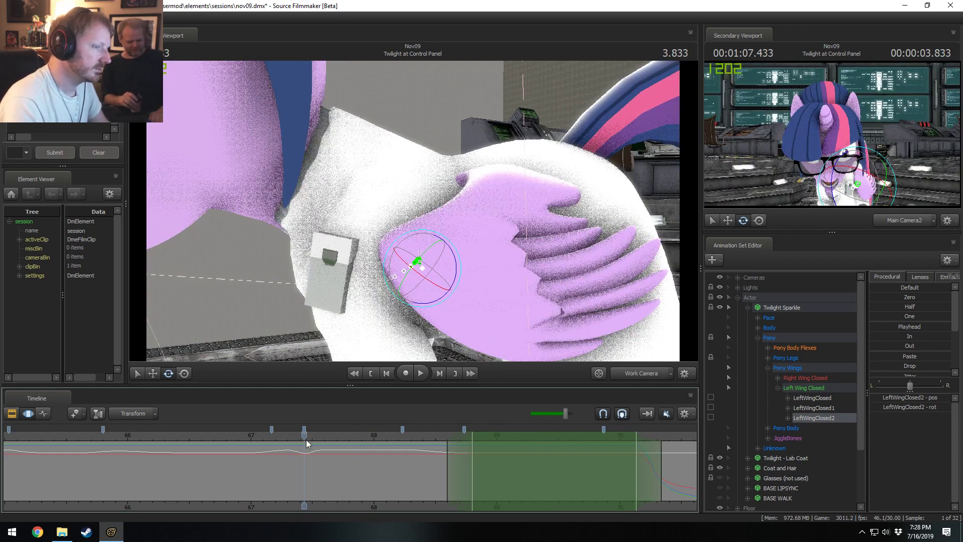
pyautogui.keyDown('ctrl'); pyautogui.click(819, 408); pyautogui.keyUp('ctrl')
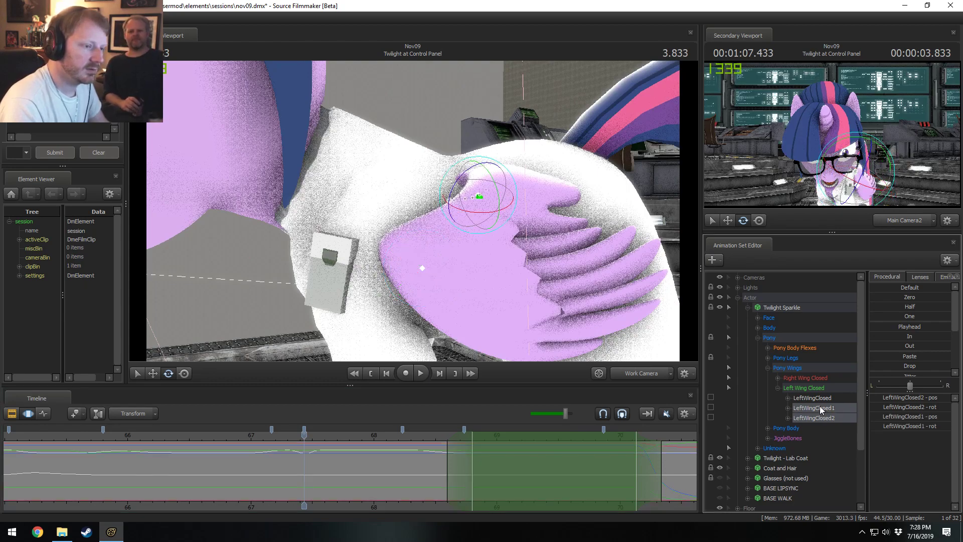
# Try the Playhead preset from 3.833 on LeftWingClosed1 and LeftWingClosed2 across the time selection, replay the result, and undo it
pyautogui.moveTo(871, 329); pyautogui.dragTo(951, 329)
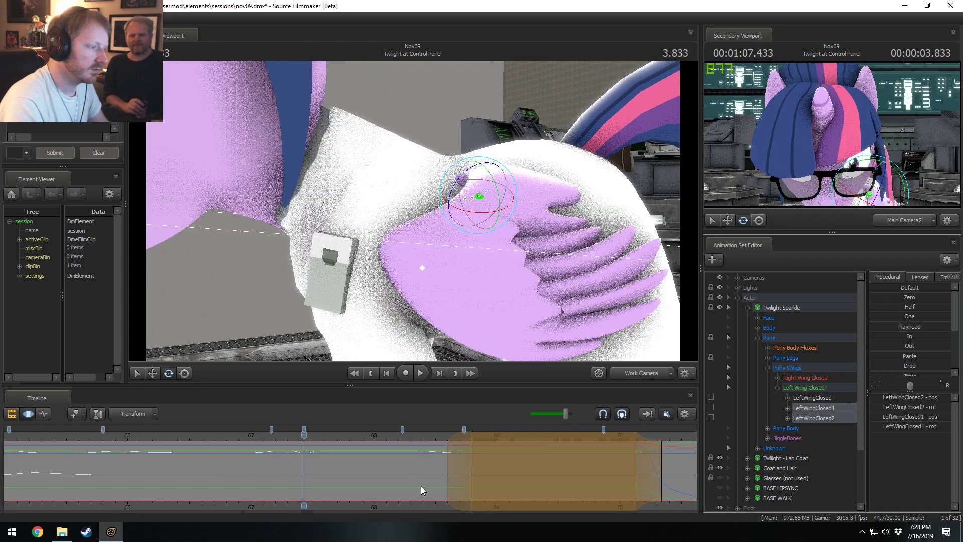
pyautogui.moveTo(333, 435); pyautogui.dragTo(283, 437)
pyautogui.press('space')
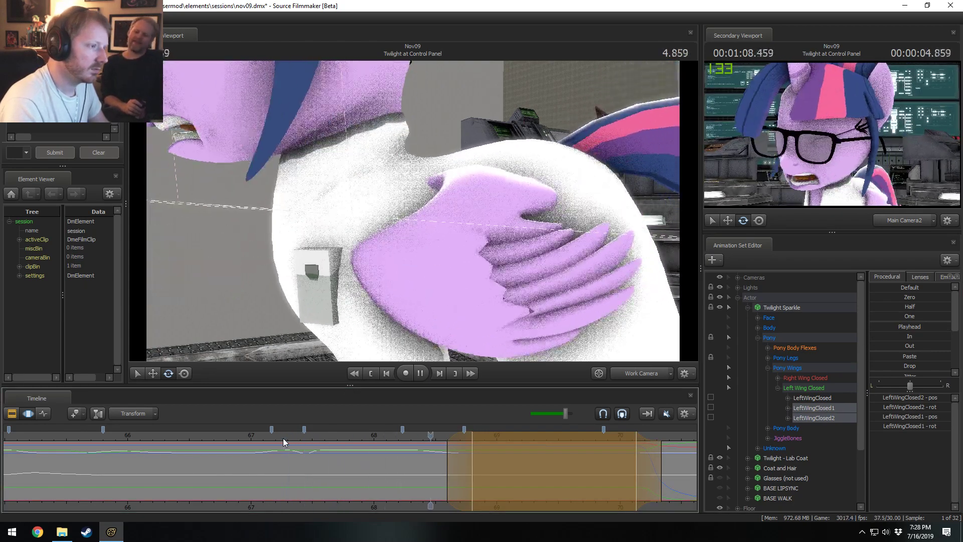
pyautogui.press('space')
pyautogui.hotkey('ctrl', 'z')
# Apply the Playhead preset from 4.466 to LeftWingClosed1 and LeftWingClosed2 across the time selection, and replay the transition
pyautogui.click(382, 436)
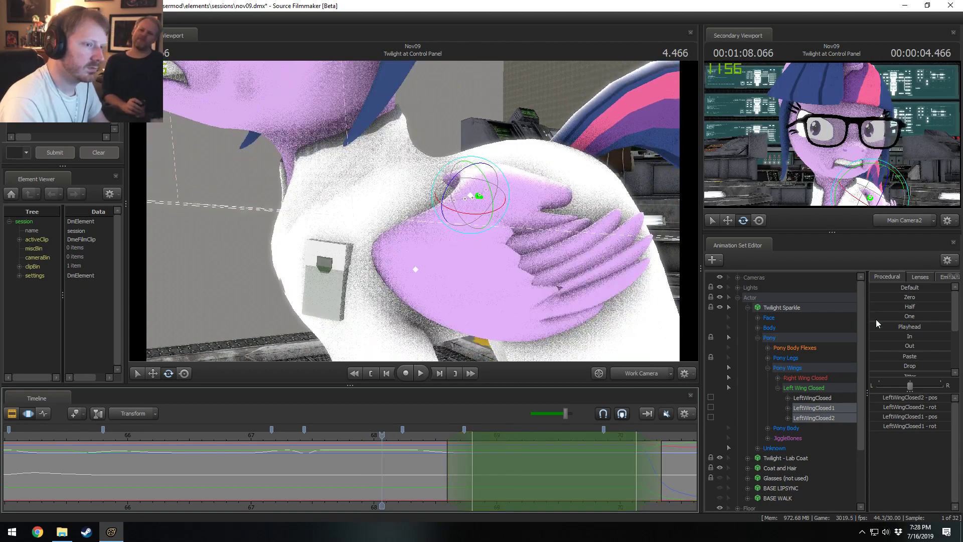
pyautogui.moveTo(888, 327); pyautogui.dragTo(942, 326)
pyautogui.moveTo(433, 430); pyautogui.dragTo(412, 434)
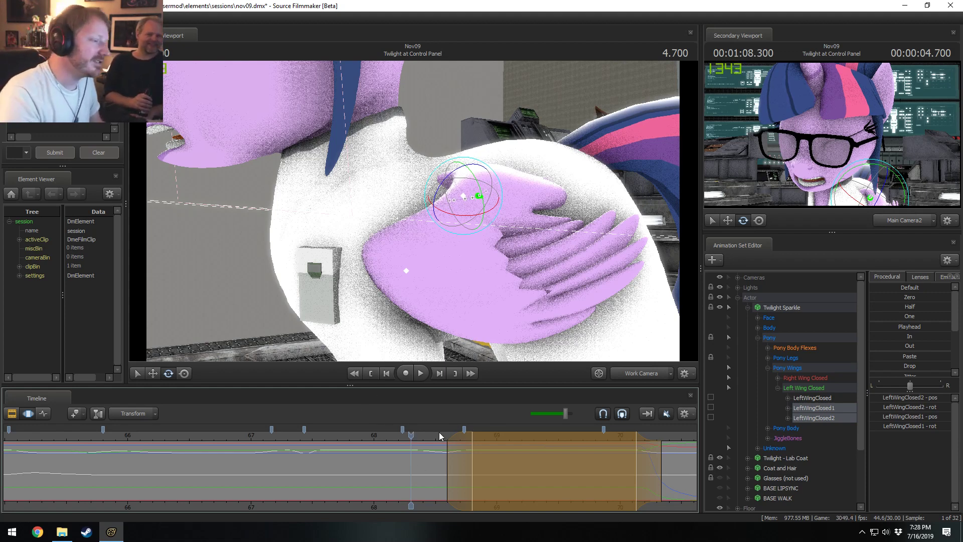
pyautogui.moveTo(411, 433); pyautogui.dragTo(403, 431)
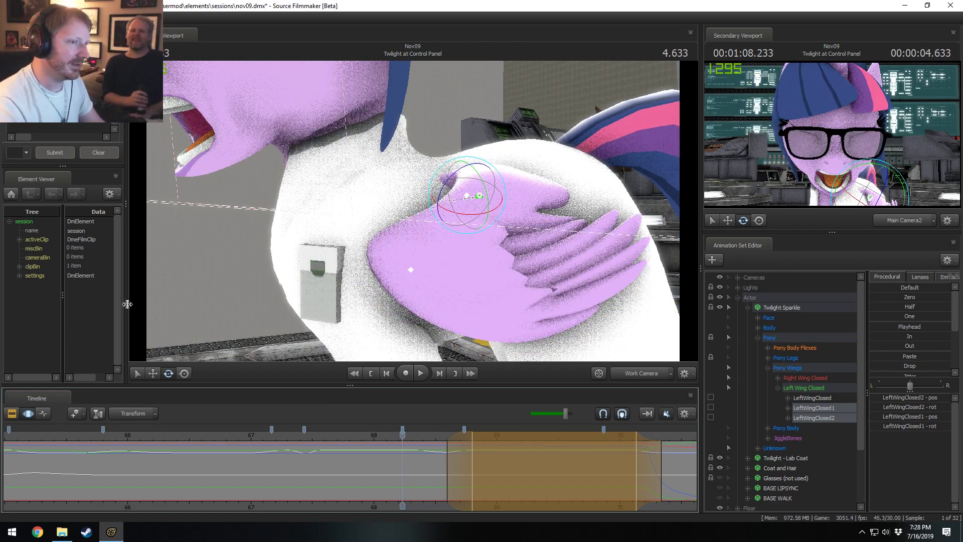
pyautogui.press('space')
# Rotate only LeftWingClosed2 at 5.233 within a new softened time selection from about 68.6 to 69.2 seconds
pyautogui.press('shift')
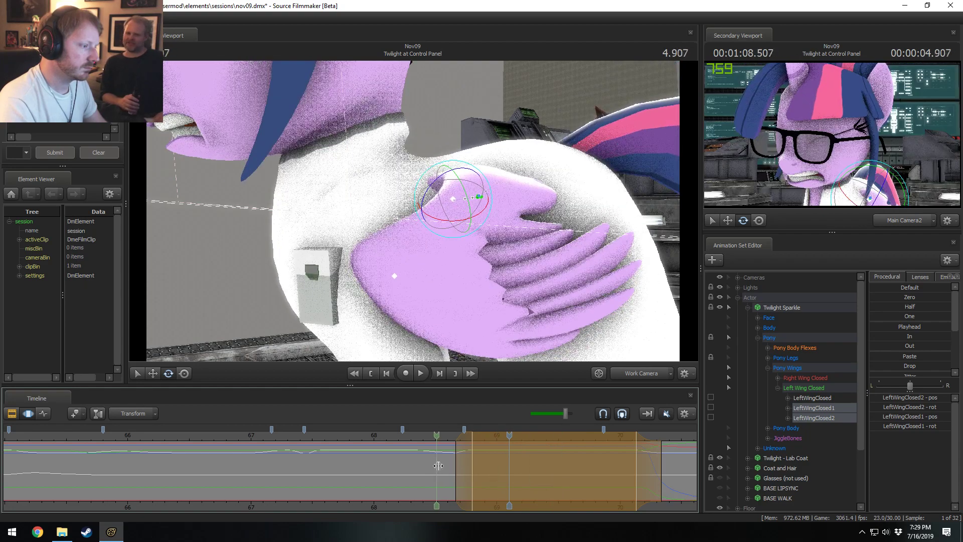
pyautogui.keyDown('shift'); pyautogui.click(475, 474); pyautogui.keyUp('shift')
pyautogui.keyDown('shift'); pyautogui.scroll(5, 475, 474); pyautogui.keyUp('shift')
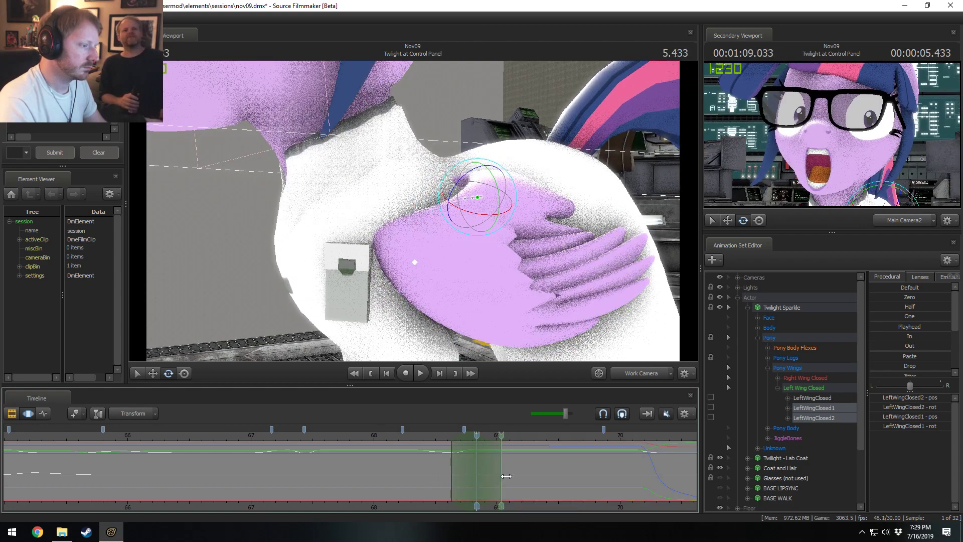
pyautogui.moveTo(502, 476); pyautogui.dragTo(517, 479)
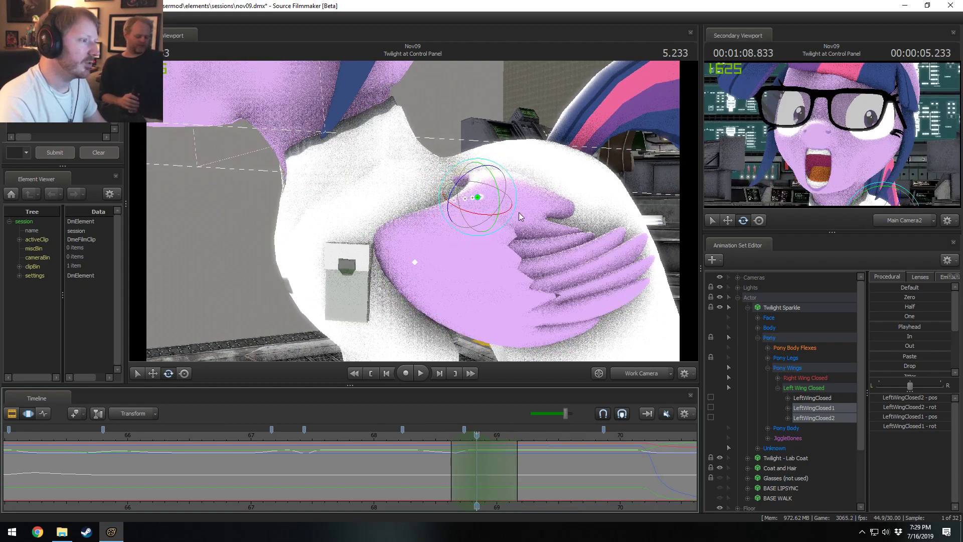
pyautogui.moveTo(515, 210); pyautogui.dragTo(515, 209)
pyautogui.hotkey('ctrl', 'z')
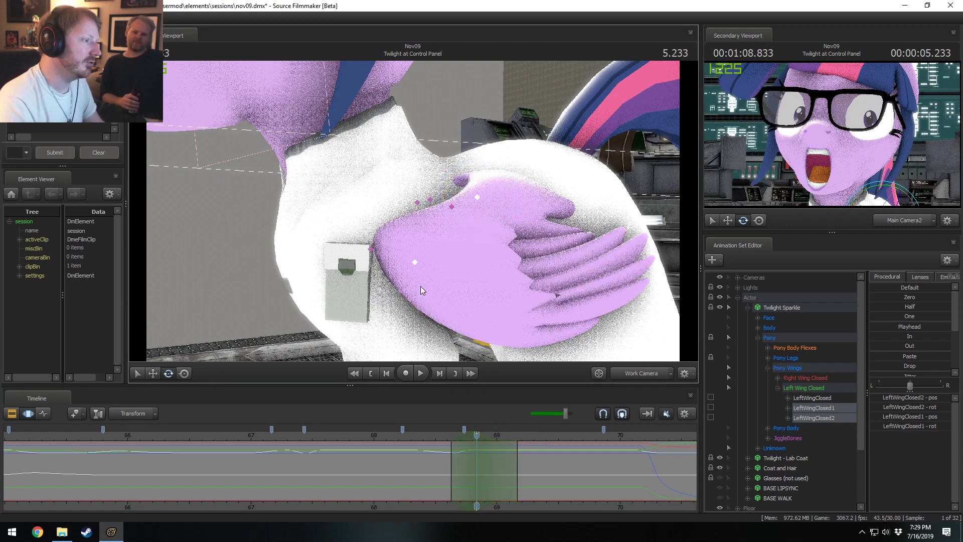
pyautogui.click(416, 262)
pyautogui.moveTo(456, 278); pyautogui.dragTo(455, 271)
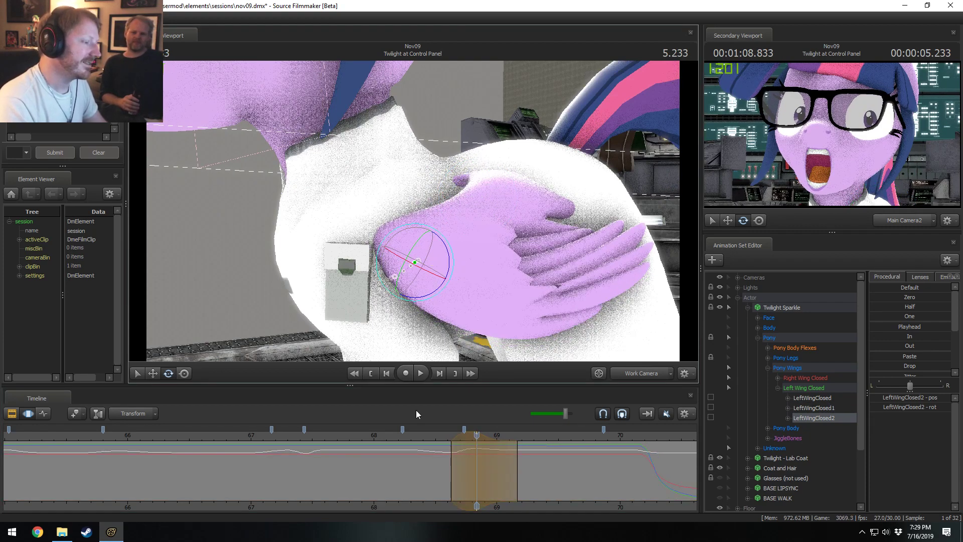
# Replay the shot up to and past the 5.233 adjustment and check how the wing follows the body
pyautogui.click(416, 443)
pyautogui.press('space')
pyautogui.press('space')
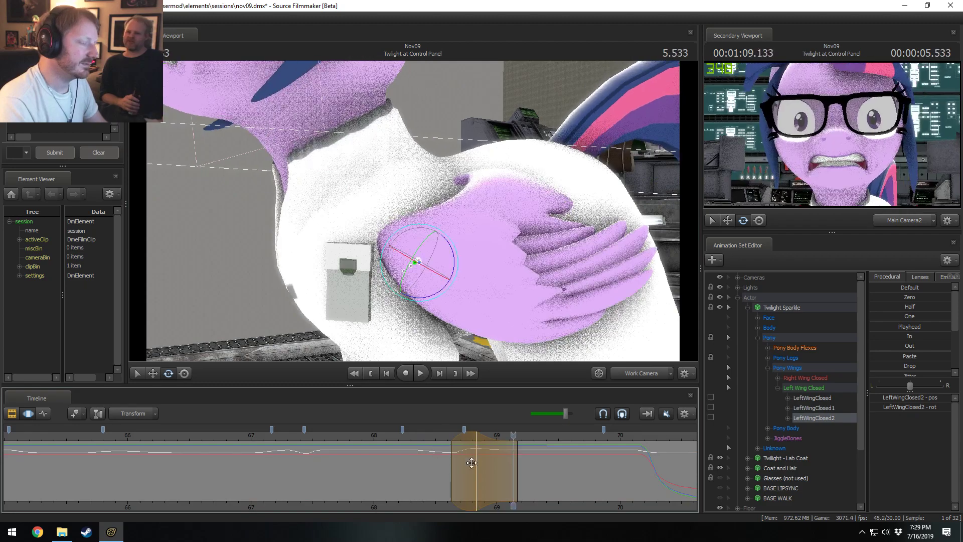
pyautogui.click(343, 438)
pyautogui.press('space')
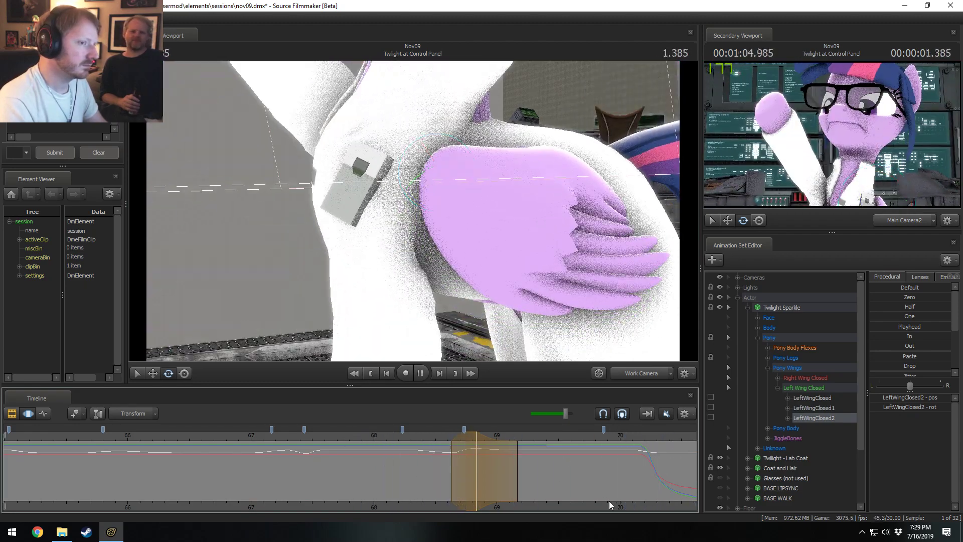
pyautogui.press('space')
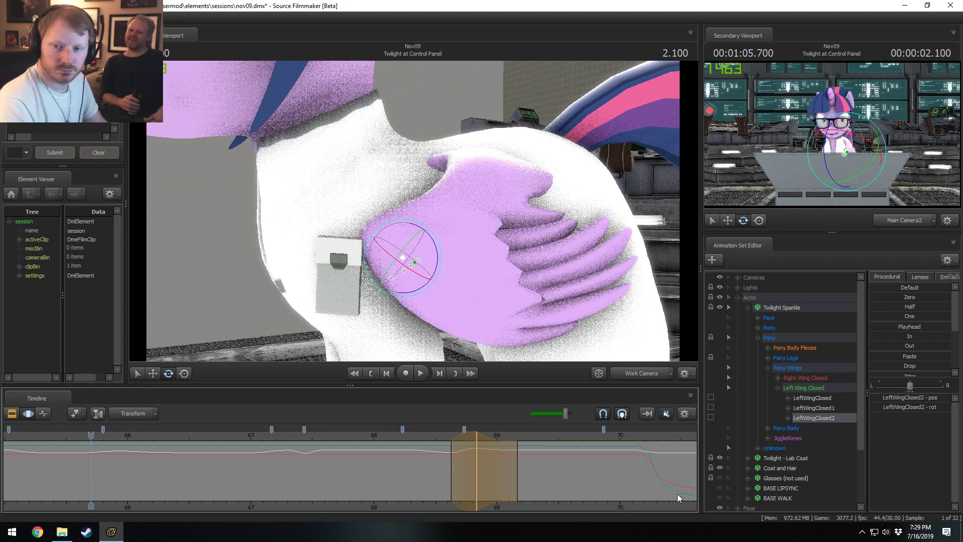
# Rotate LeftWingClosed1 at 6.700 within a new softened time selection from about 70.0 to 70.6 seconds
pyautogui.moveTo(583, 507); pyautogui.dragTo(426, 507, button='middle')
pyautogui.scroll(-2, 346, 507)
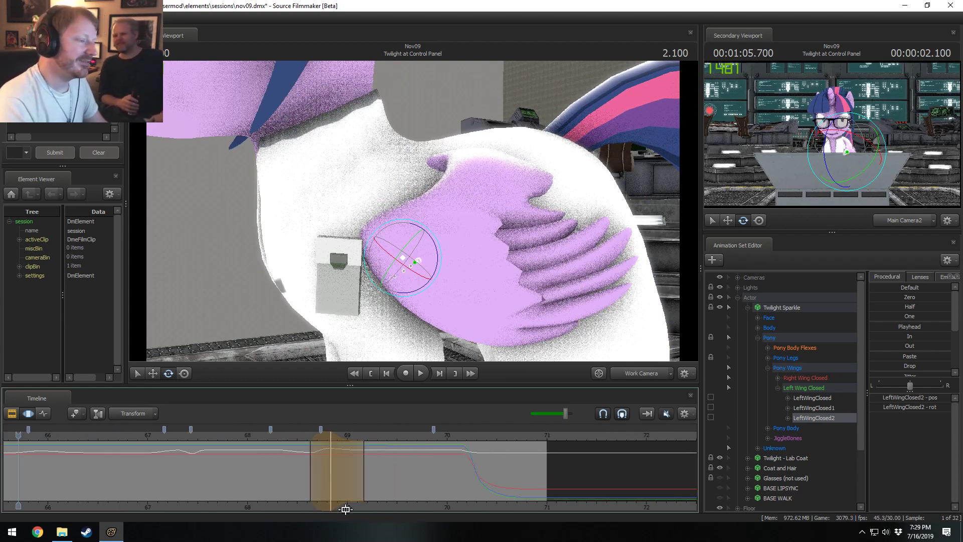
pyautogui.press('shift')
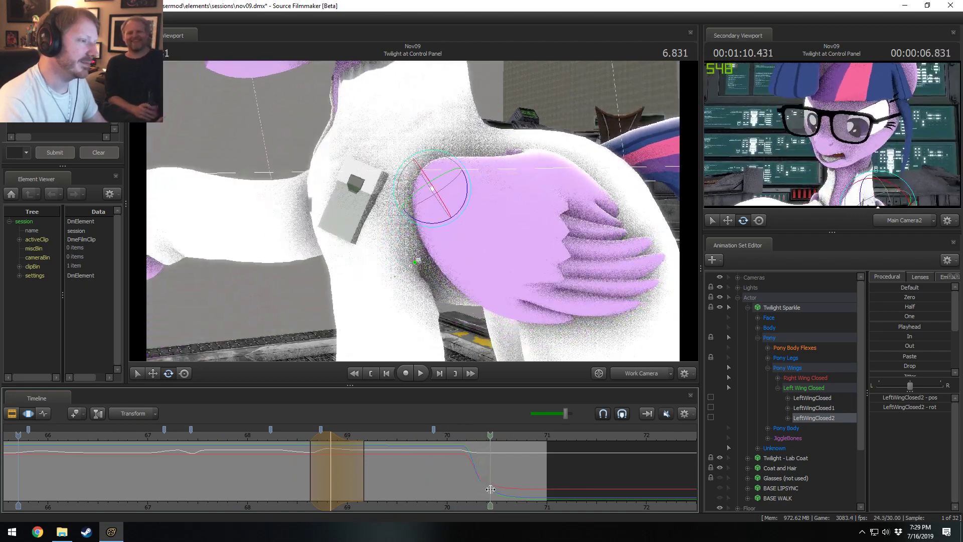
pyautogui.click(487, 487)
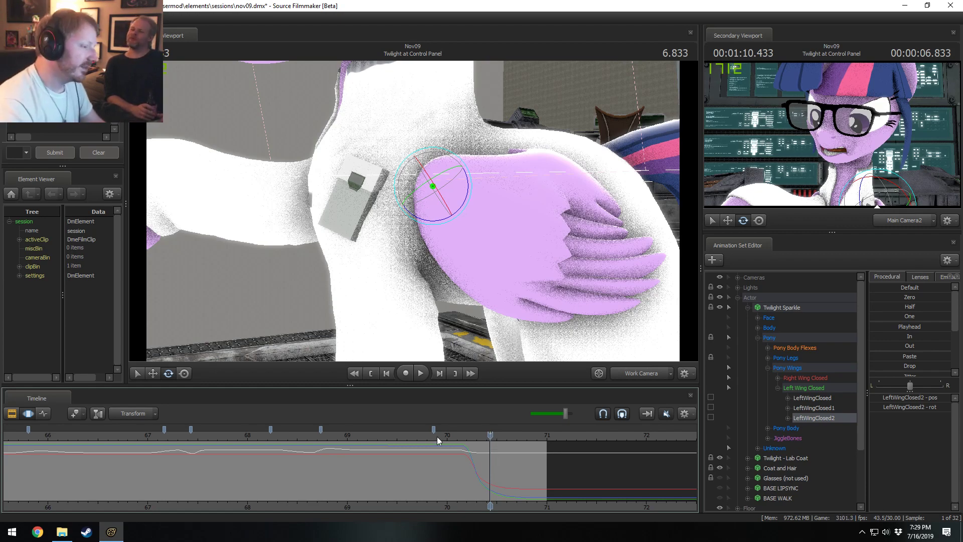
pyautogui.press('shift')
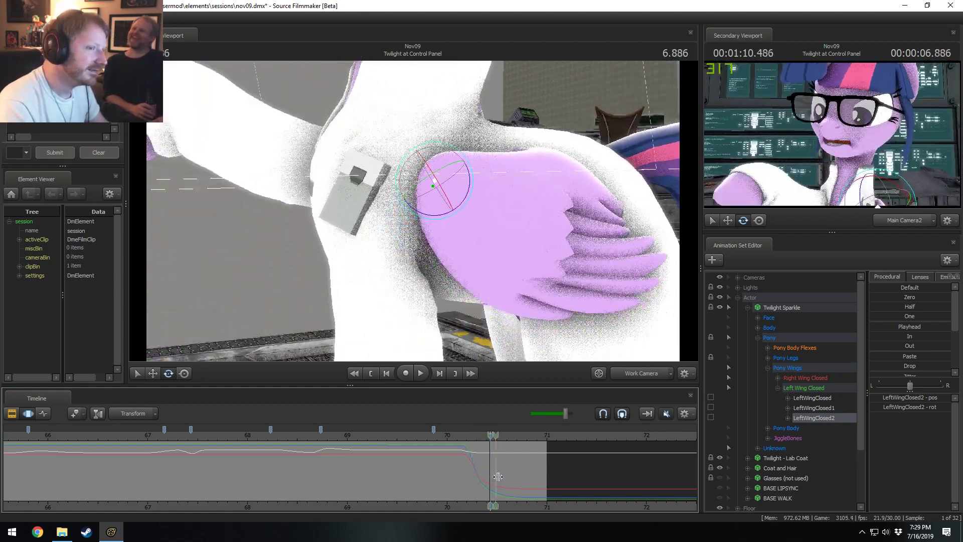
pyautogui.keyDown('shift'); pyautogui.click(477, 464); pyautogui.keyUp('shift')
pyautogui.keyDown('shift'); pyautogui.scroll(5, 477, 465); pyautogui.keyUp('shift')
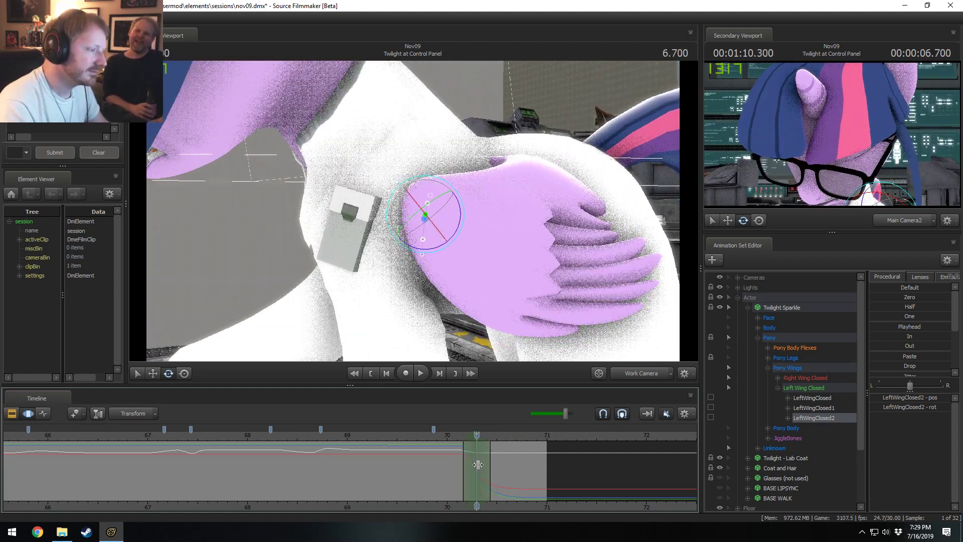
pyautogui.press('ctrl')
pyautogui.keyDown('ctrl'); pyautogui.click(515, 172); pyautogui.keyUp('ctrl')
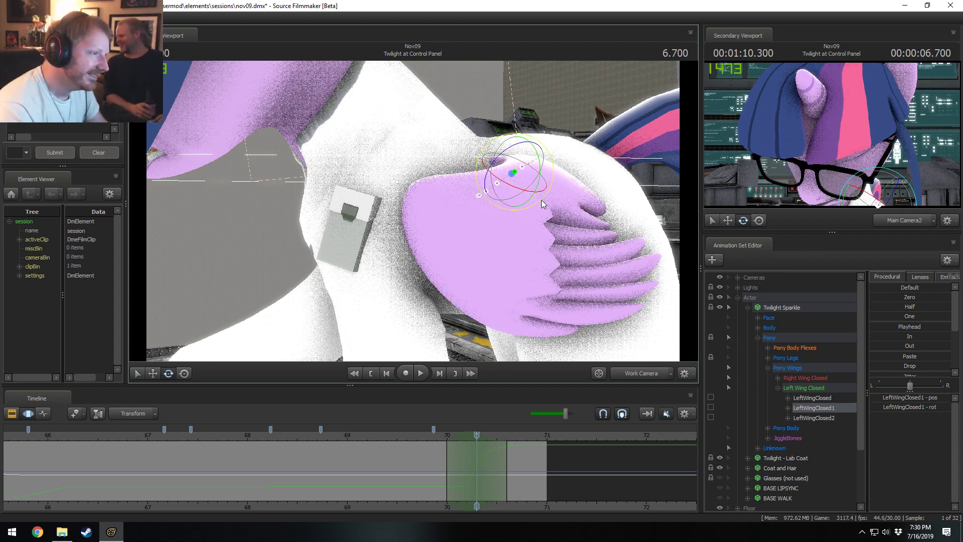
pyautogui.moveTo(542, 198); pyautogui.dragTo(554, 202)
# Extend the time selection's end to about 70.7 seconds and rotate LeftWingClosed1 further at 6.700
pyautogui.moveTo(496, 491)
pyautogui.mouseDown()
pyautogui.moveTo(445, 493)
pyautogui.moveTo(506, 495)
pyautogui.moveTo(444, 481)
pyautogui.moveTo(487, 457)
pyautogui.mouseUp()
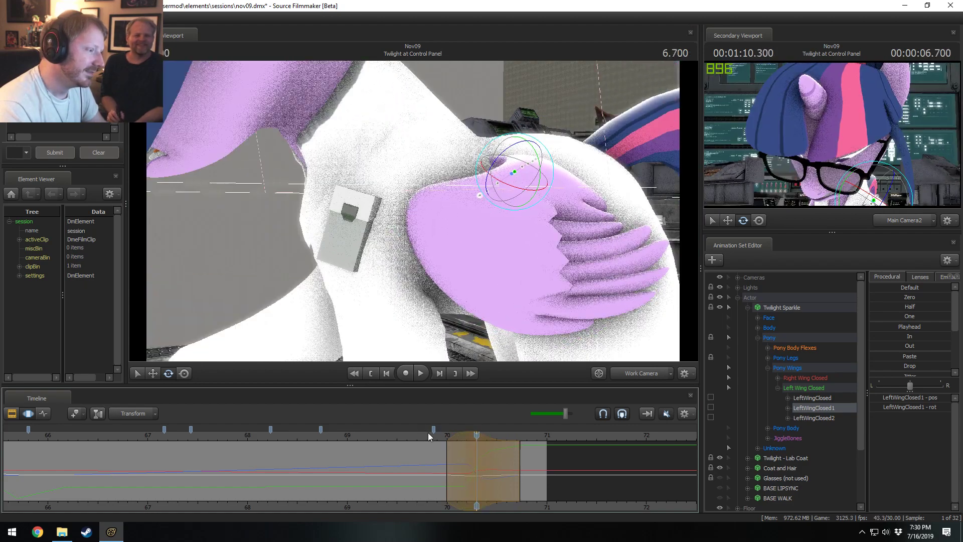
pyautogui.moveTo(428, 433); pyautogui.dragTo(476, 441)
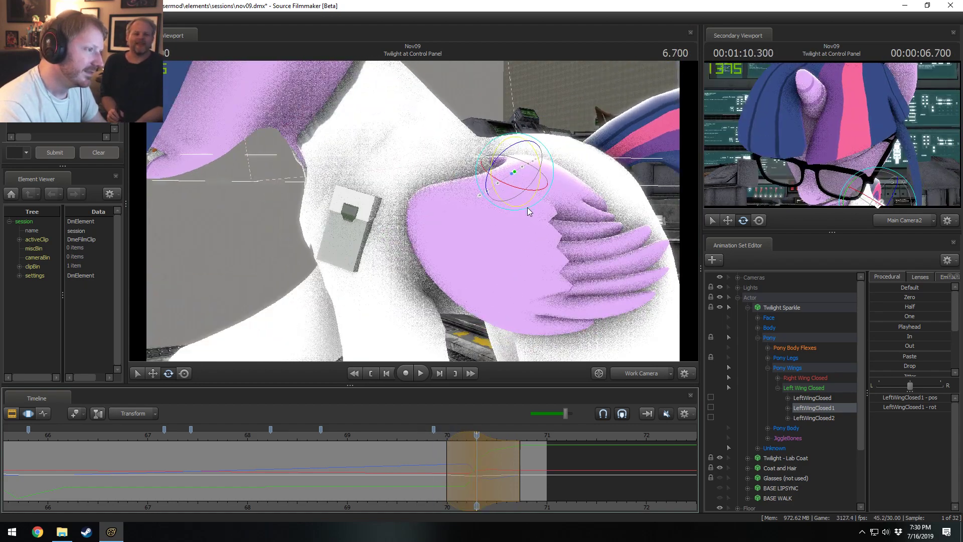
pyautogui.moveTo(528, 207); pyautogui.dragTo(537, 212)
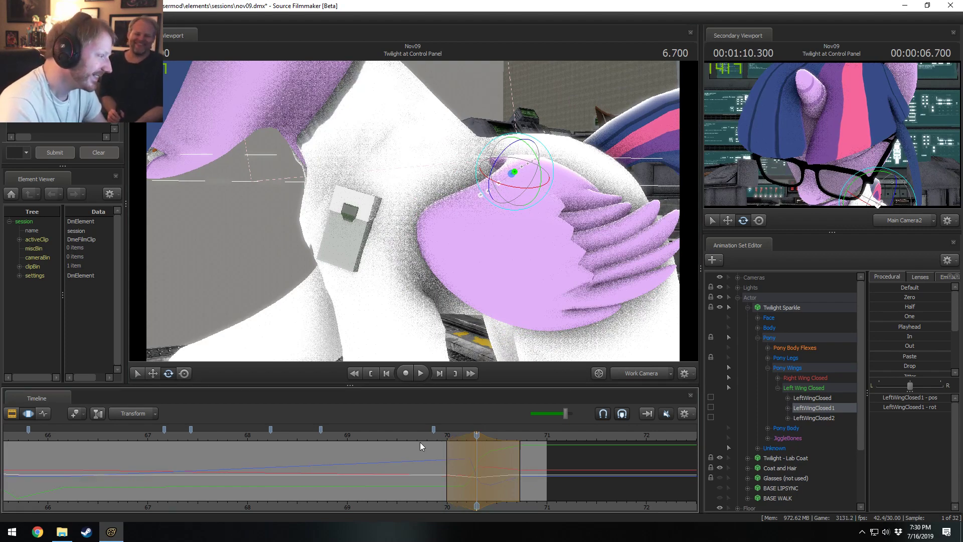
# Rotate LeftWingClosed1 at 6.733 using only its rotation control, within a softened time selection from about 70.0 to 70.7 seconds
pyautogui.scroll(-2, 437, 447)
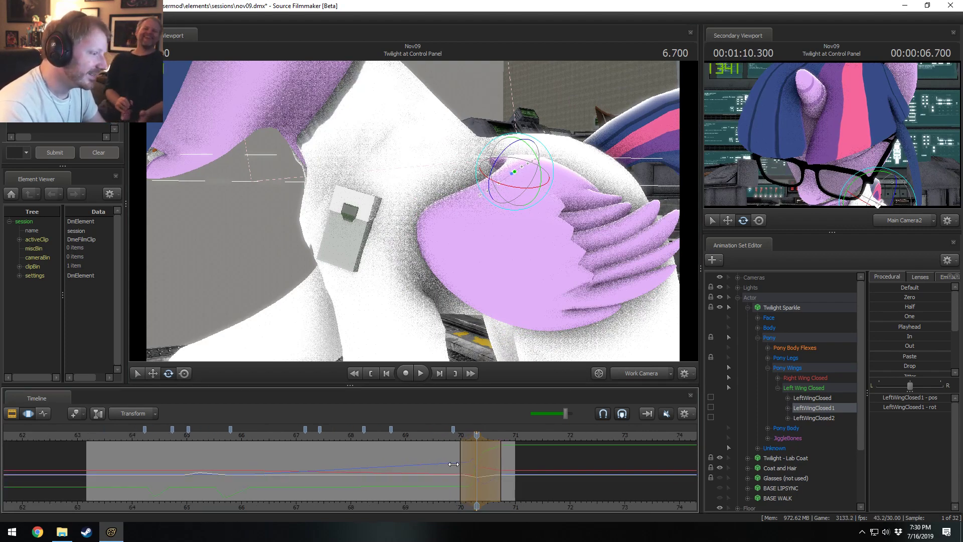
pyautogui.moveTo(460, 468); pyautogui.dragTo(468, 478)
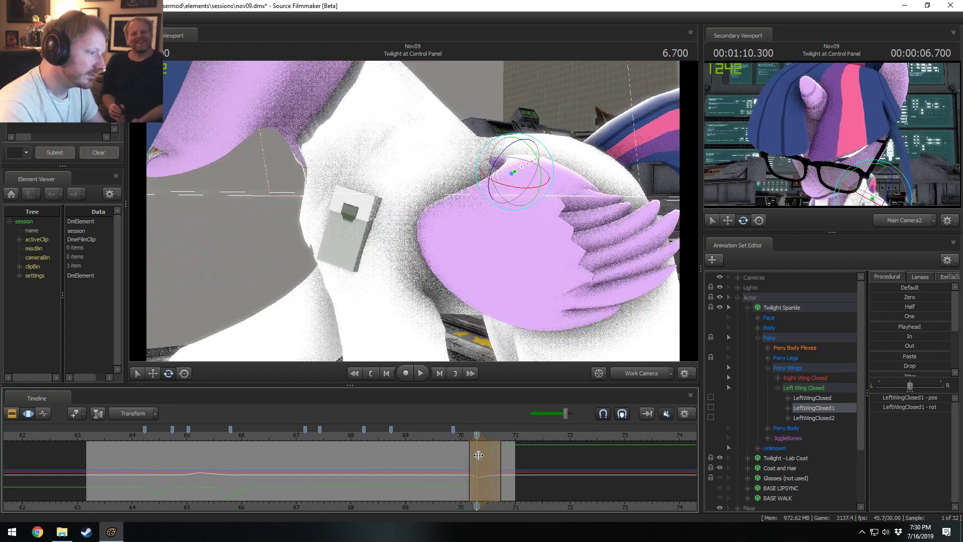
pyautogui.moveTo(476, 456); pyautogui.dragTo(479, 442)
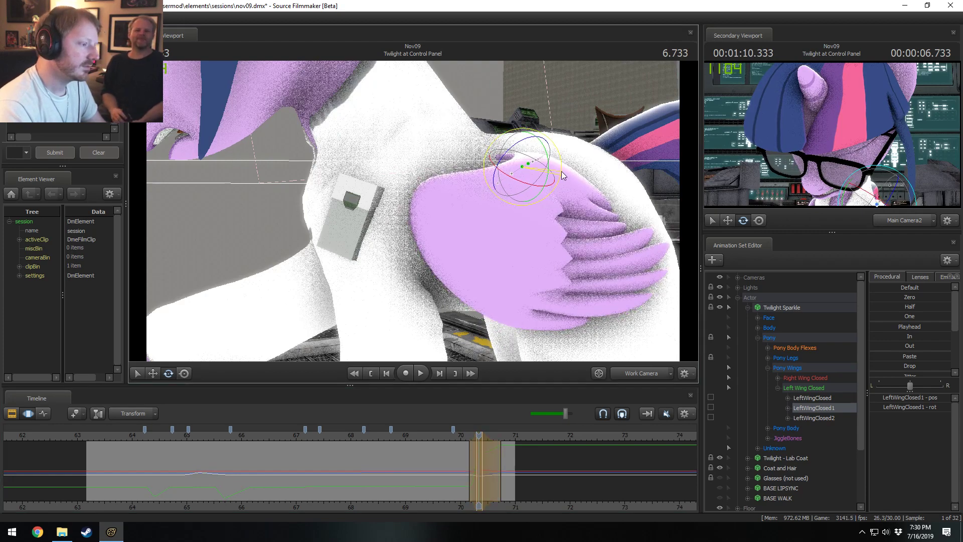
pyautogui.moveTo(561, 171); pyautogui.dragTo(563, 163)
pyautogui.moveTo(482, 457); pyautogui.dragTo(460, 459)
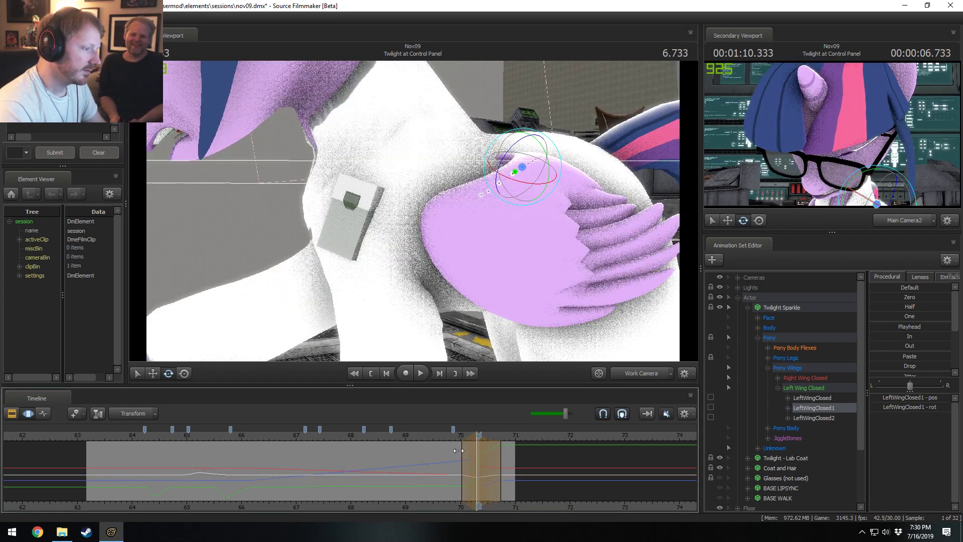
pyautogui.click(788, 408)
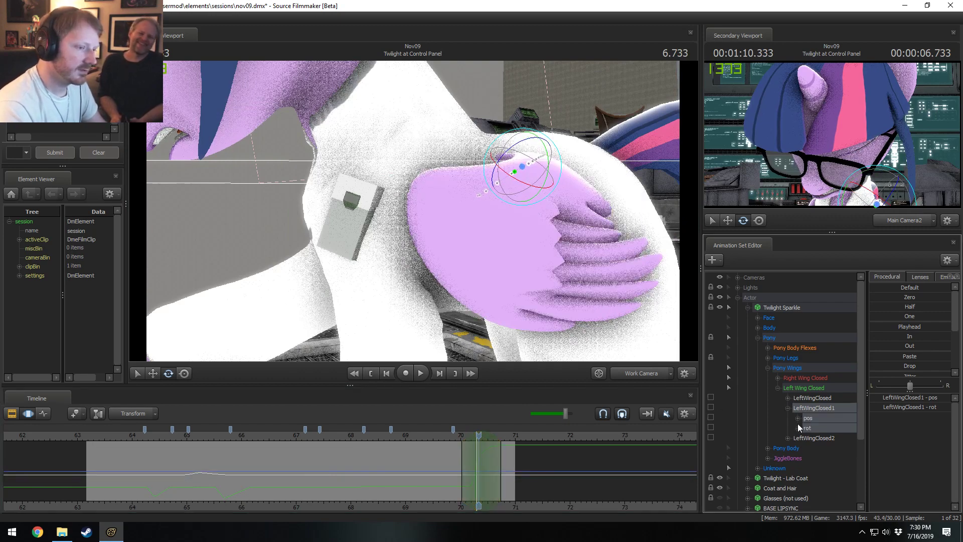
pyautogui.click(806, 427)
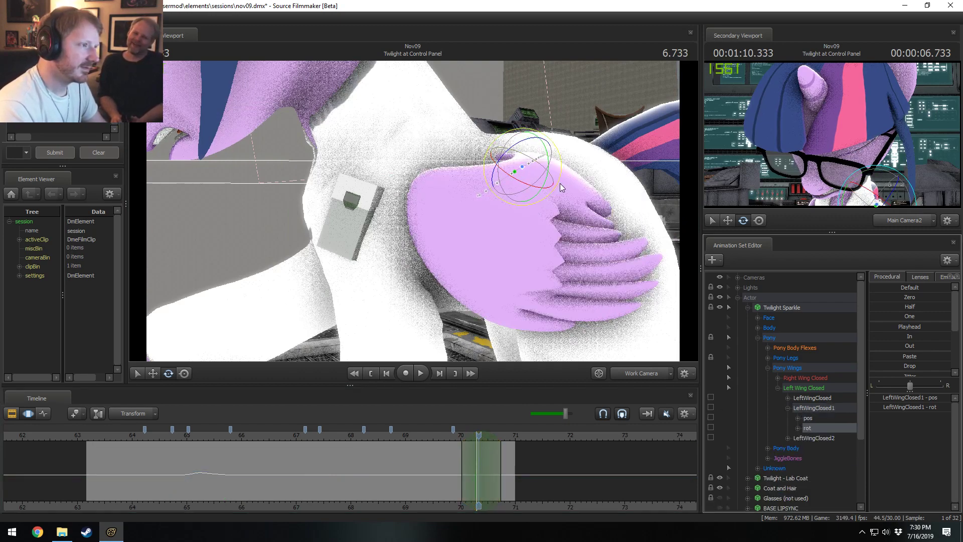
pyautogui.moveTo(560, 182)
pyautogui.mouseDown()
pyautogui.moveTo(558, 172)
pyautogui.moveTo(558, 197)
pyautogui.mouseUp()
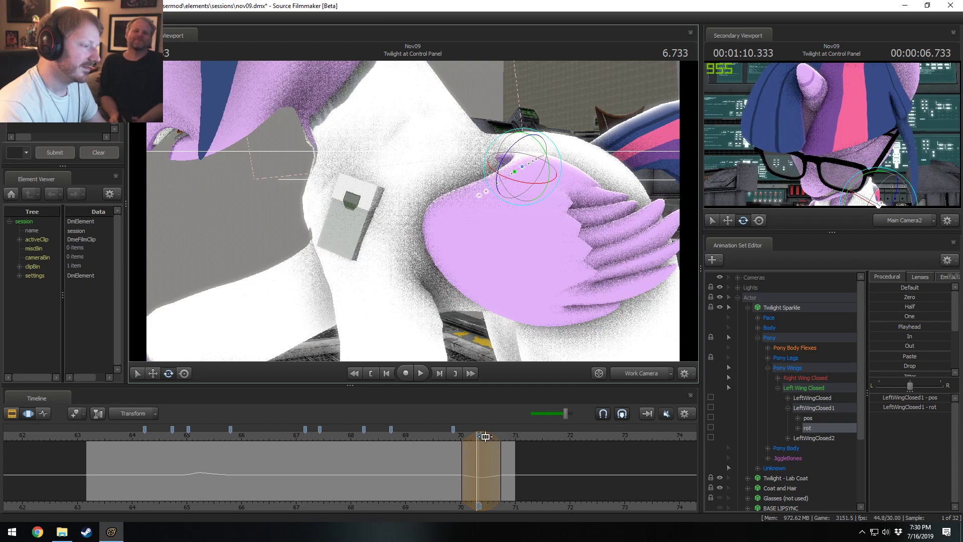
# Shorten the time selection's end slightly, keeping it near 70.7 seconds, and replay the end of the shot to check the wing
pyautogui.moveTo(468, 453)
pyautogui.mouseDown()
pyautogui.moveTo(458, 454)
pyautogui.moveTo(504, 455)
pyautogui.moveTo(479, 453)
pyautogui.mouseUp()
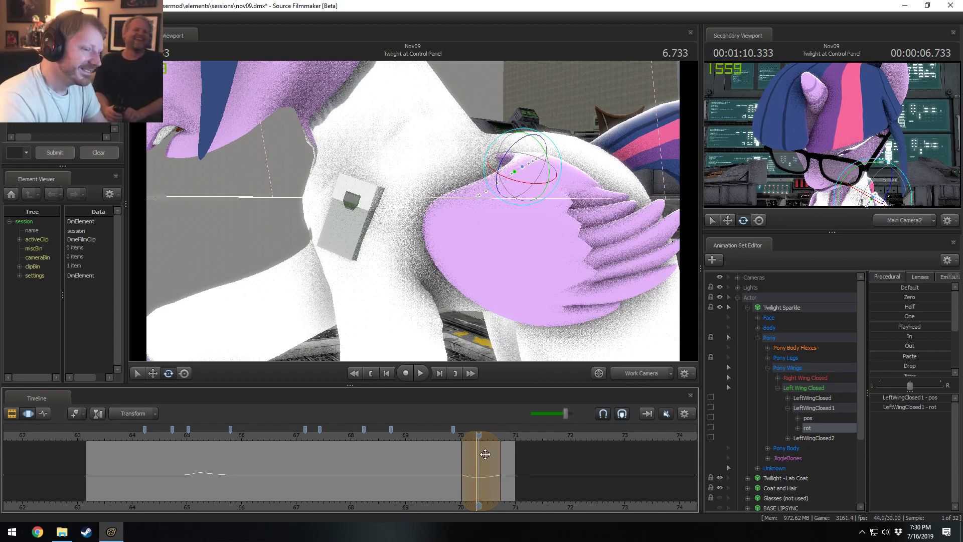
pyautogui.scroll(3, 438, 463)
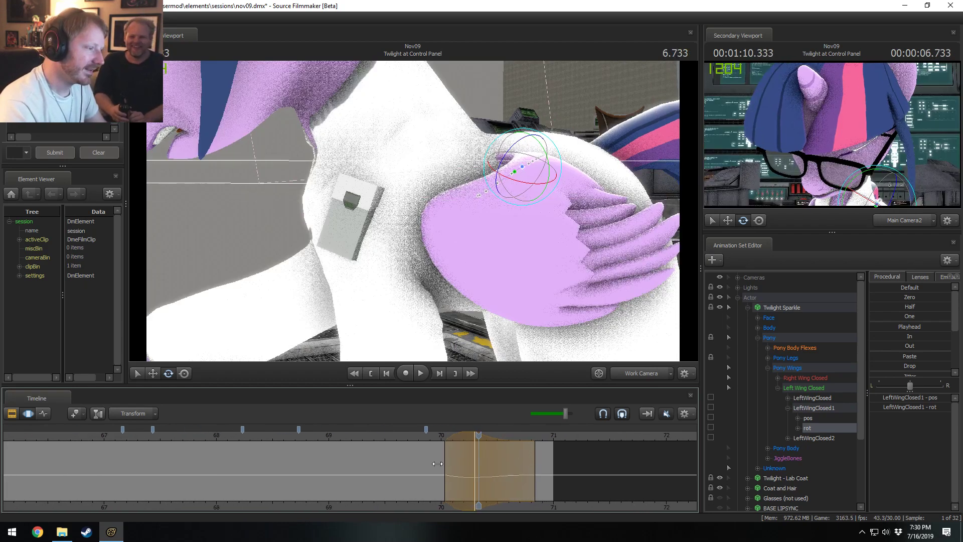
pyautogui.moveTo(420, 448); pyautogui.dragTo(509, 455)
pyautogui.press('space')
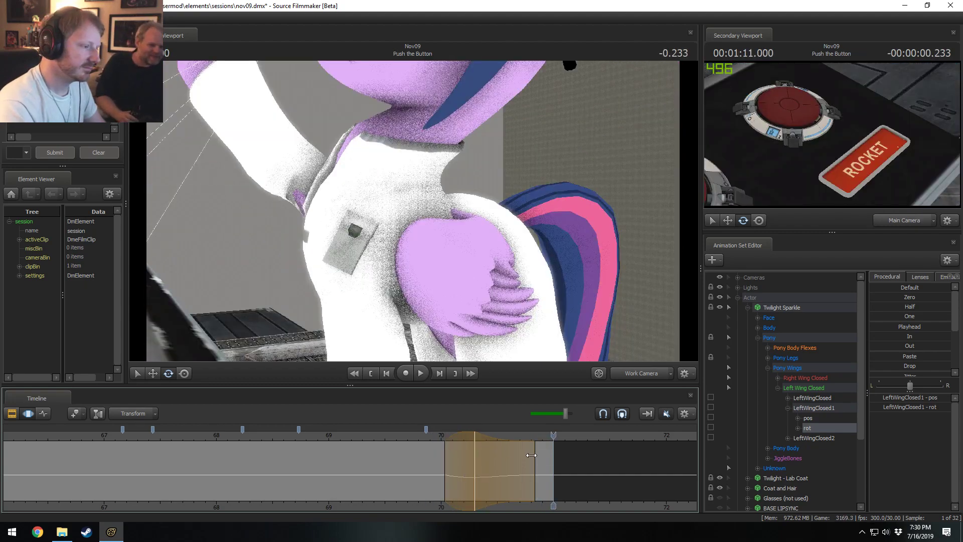
pyautogui.moveTo(531, 454); pyautogui.dragTo(517, 465)
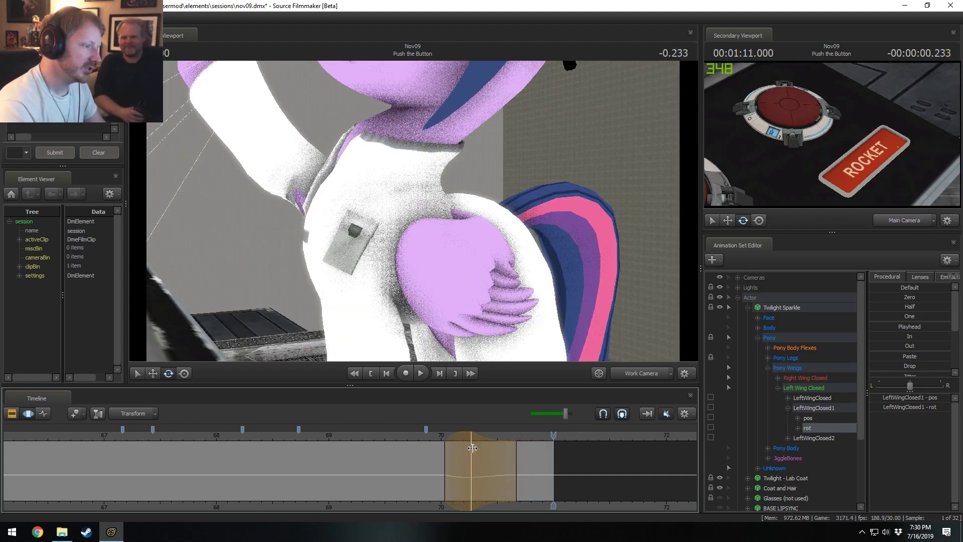
pyautogui.click(436, 441)
pyautogui.press('space')
pyautogui.press('space')
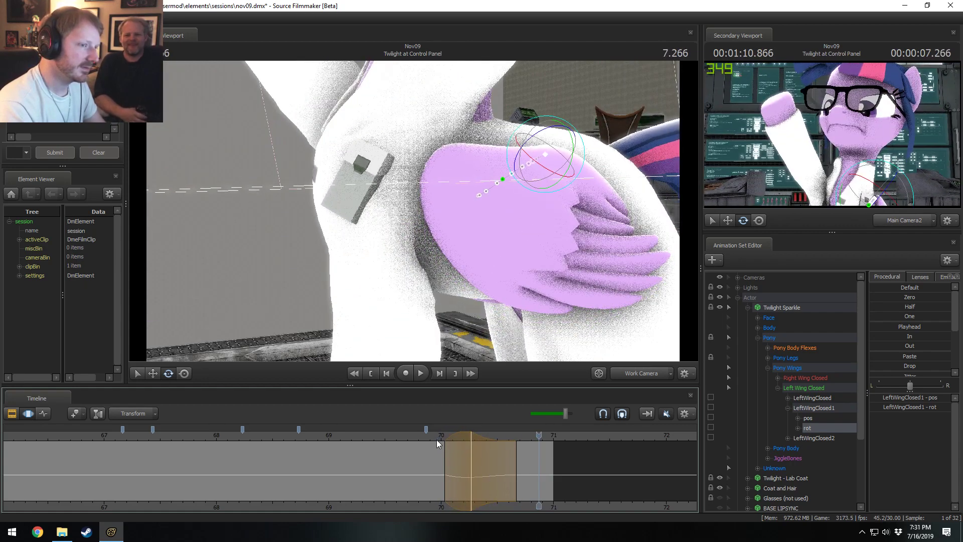
# Rotate LeftWingClosed1 at 7.033 within a new softened time selection from about 70.2 to 71.1 seconds
pyautogui.click(435, 441)
pyautogui.moveTo(463, 446); pyautogui.dragTo(512, 455)
pyautogui.keyDown('shift'); pyautogui.click(512, 456); pyautogui.keyUp('shift')
pyautogui.keyDown('shift'); pyautogui.scroll(6, 511, 455); pyautogui.keyUp('shift')
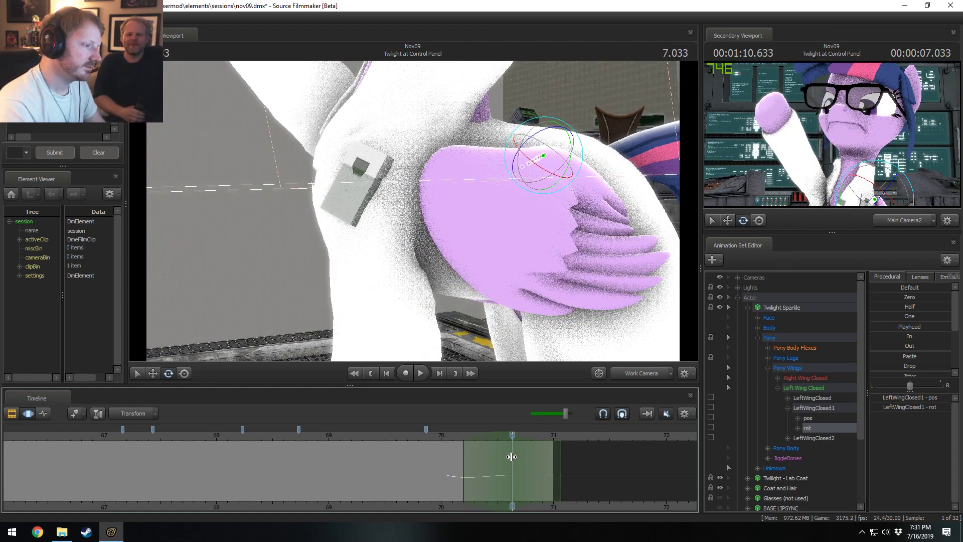
pyautogui.moveTo(549, 192); pyautogui.dragTo(546, 194)
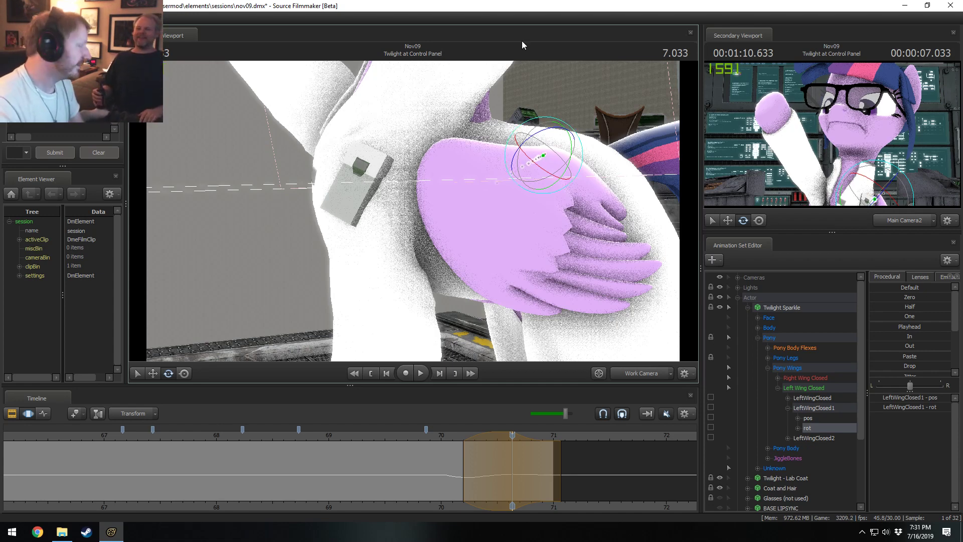
# Replay the 7.033 adjustment and extend the time selection's end past the shot to about 72.4 seconds
pyautogui.click(446, 434)
pyautogui.press('space')
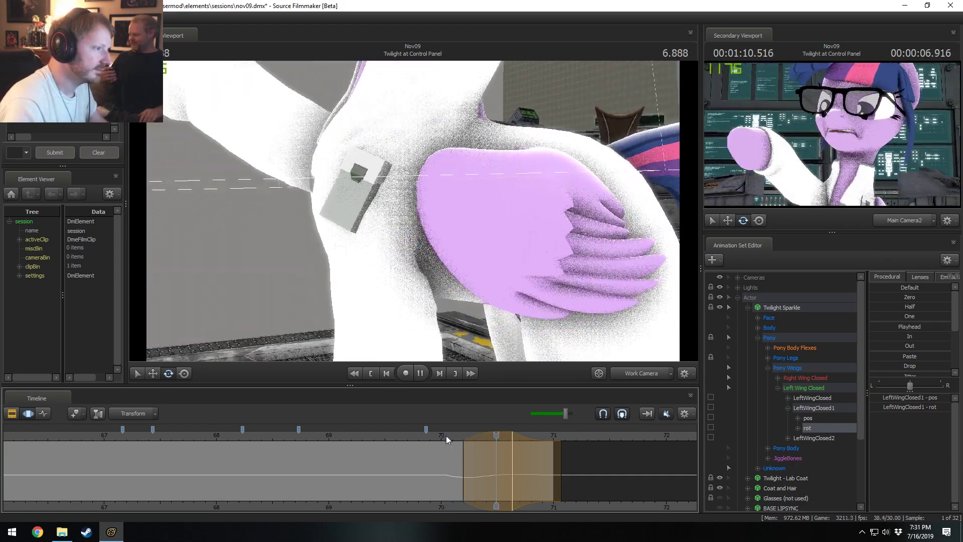
pyautogui.press('space')
pyautogui.moveTo(561, 464); pyautogui.dragTo(722, 466)
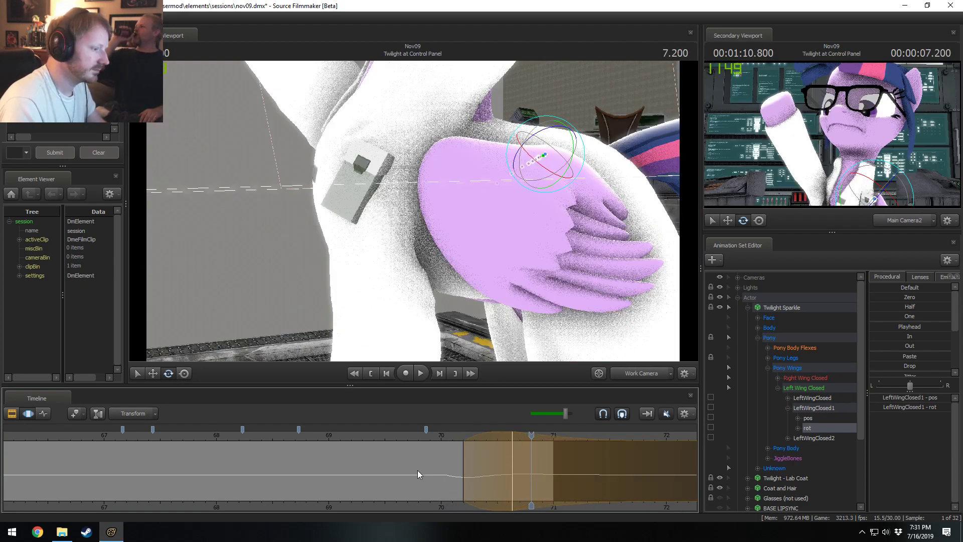
# Replay the shot's ending and a longer stretch from about 65.5 seconds in the work camera to examine the wing's motion
pyautogui.click(458, 435)
pyautogui.click(458, 435)
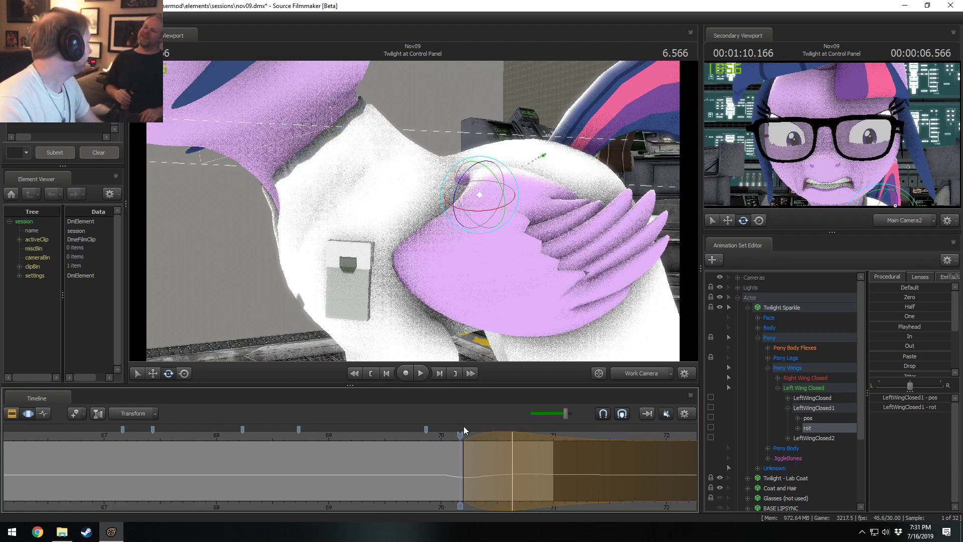
pyautogui.press('space')
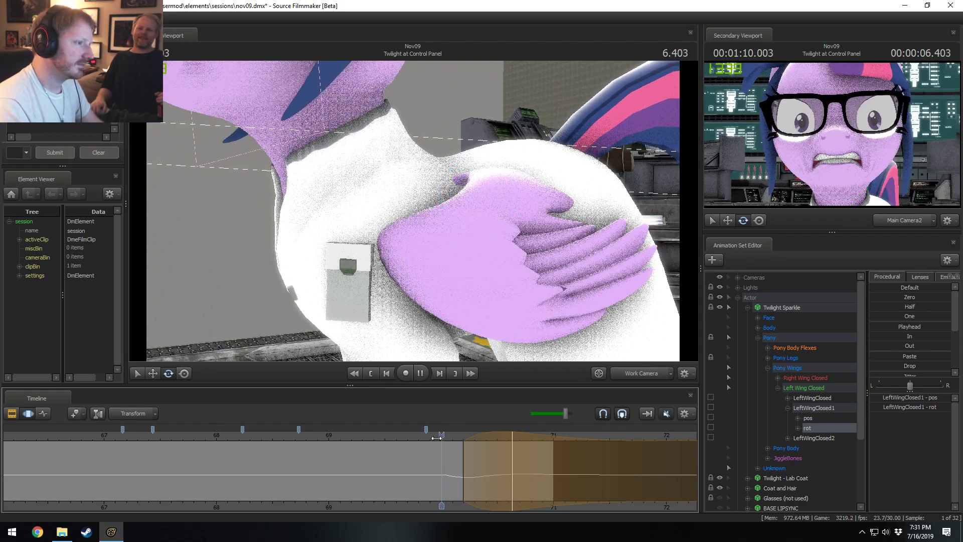
pyautogui.press('space')
pyautogui.click(409, 440)
pyautogui.press('space')
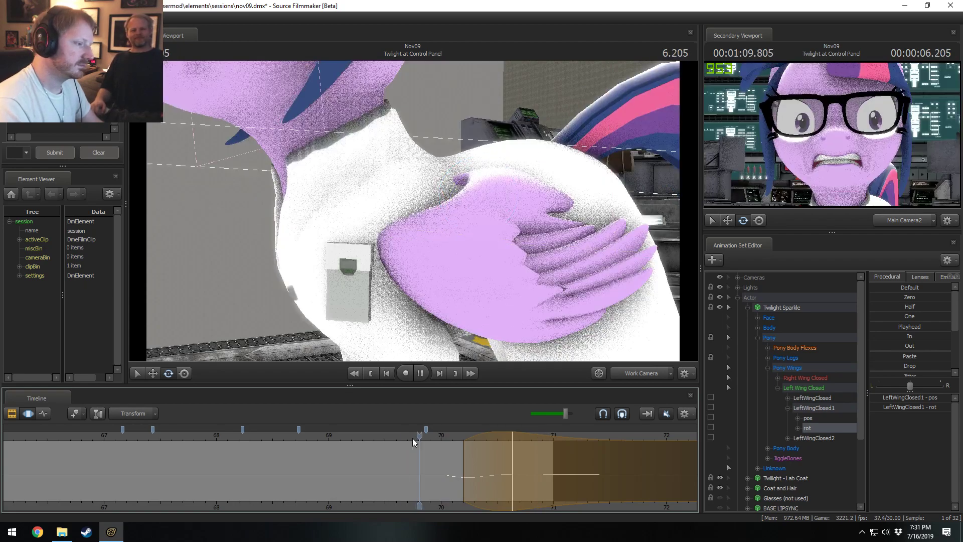
pyautogui.press('space')
pyautogui.press('space')
pyautogui.press('space')
pyautogui.scroll(-5, 429, 437)
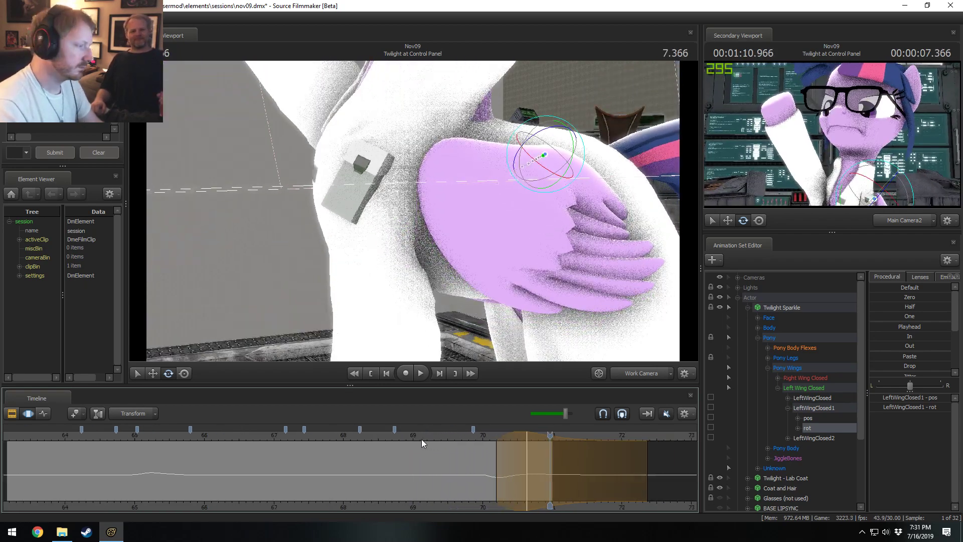
pyautogui.click(250, 438)
pyautogui.press('space')
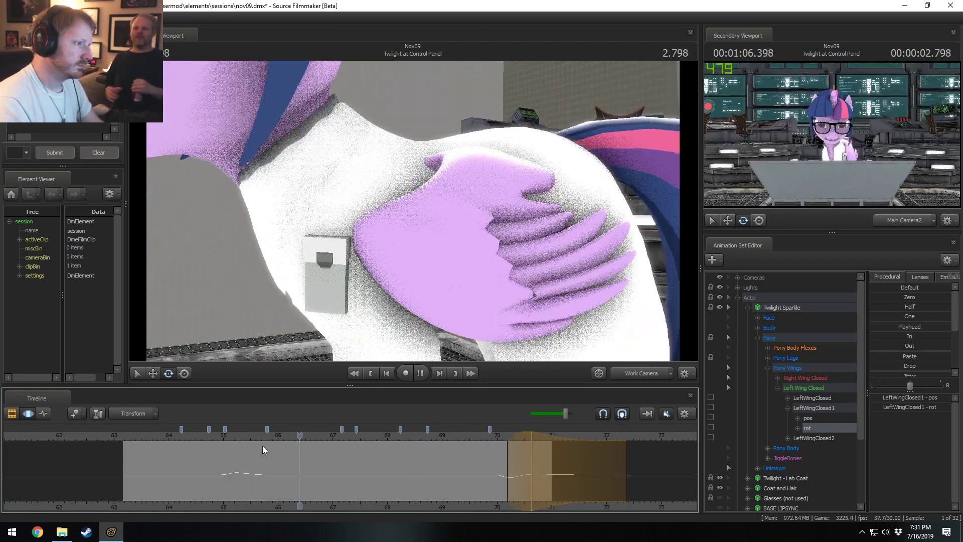
pyautogui.press('space')
# Switch the primary viewport to Main Camera2 and replay the Twilight at Control Panel shot to review the animation
pyautogui.click(642, 375)
pyautogui.press('space')
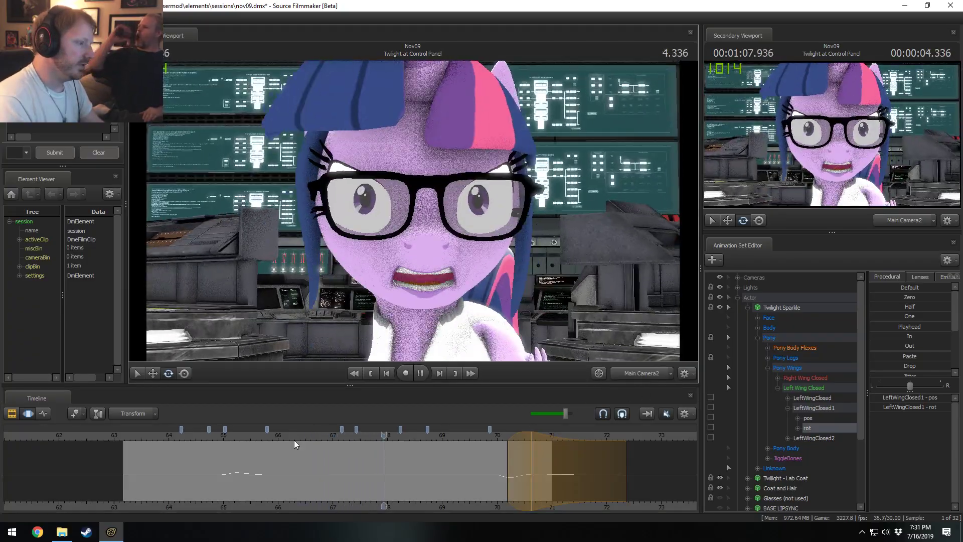
pyautogui.click(169, 437)
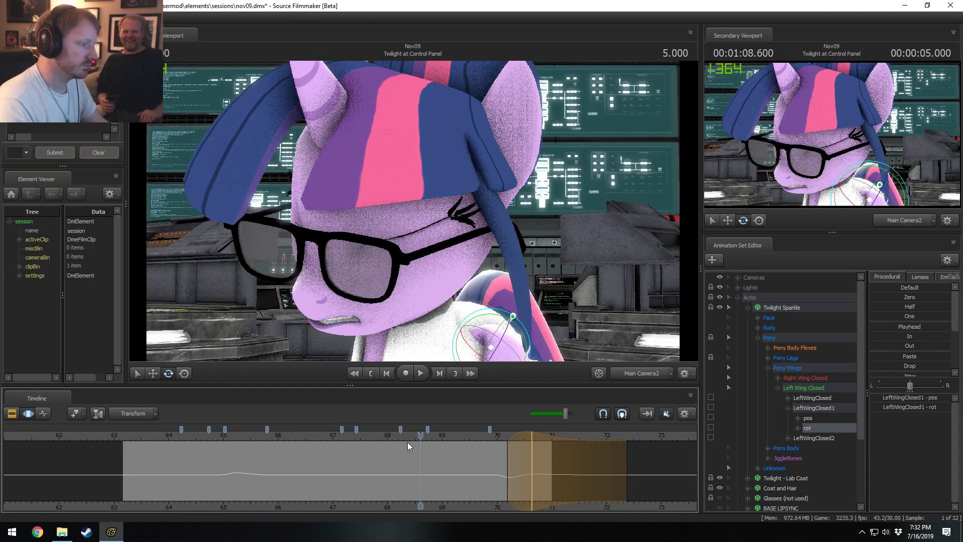
pyautogui.click(395, 435)
pyautogui.press('space')
pyautogui.press('space')
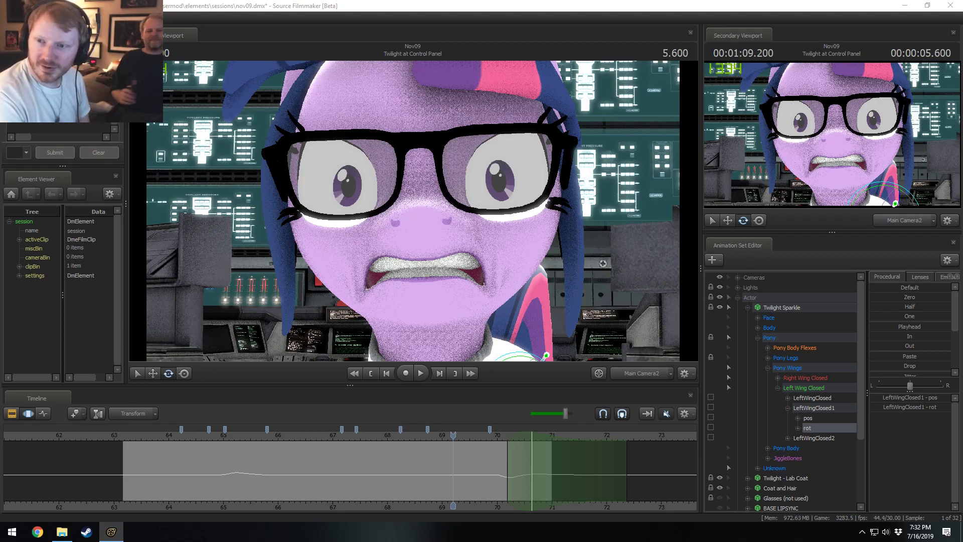
# Bring the Chrome window with rulesoftheinternet.com over the session and read through the Rules of the Internet list
pyautogui.moveTo(962, 346); pyautogui.dragTo(349, 151)
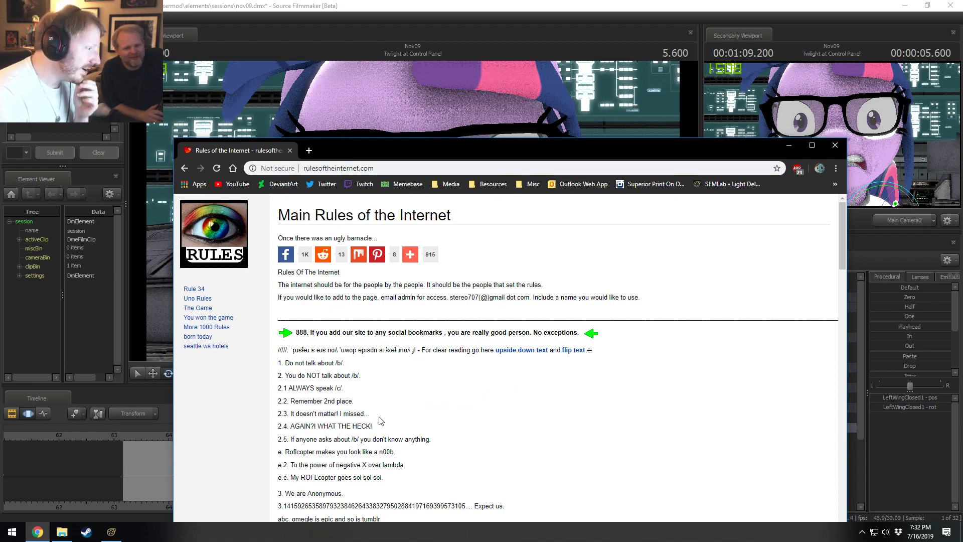
pyautogui.scroll(-1, 353, 427)
pyautogui.scroll(-3, 363, 426)
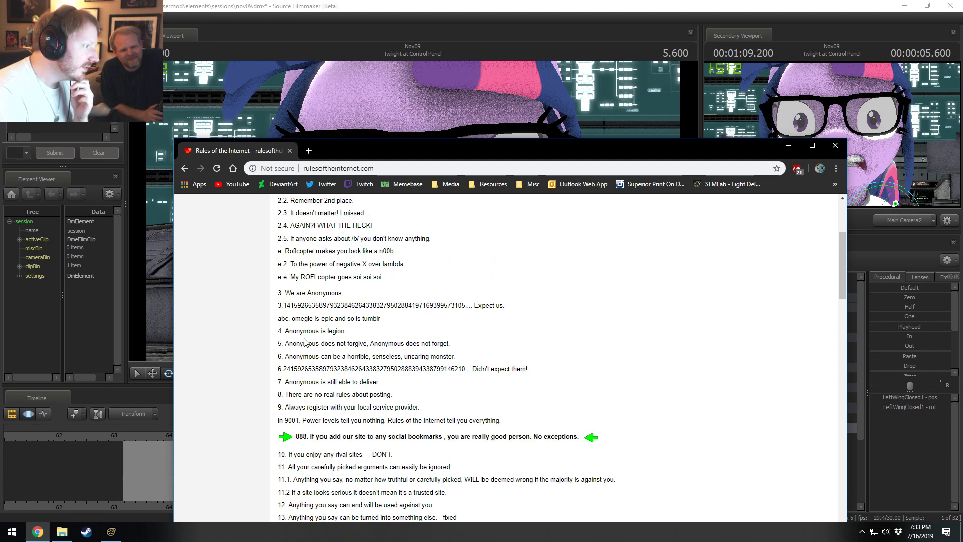
pyautogui.scroll(-2, 357, 340)
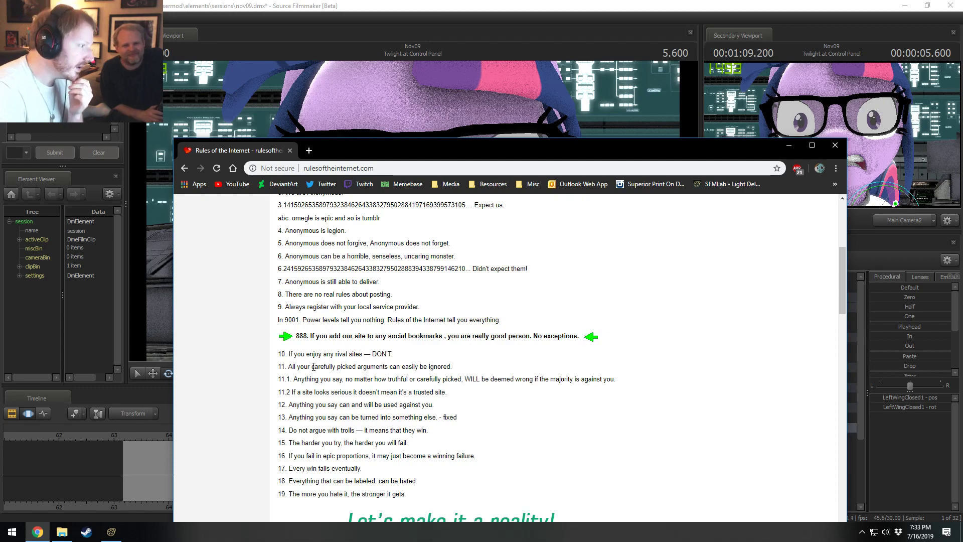
pyautogui.scroll(-1, 315, 354)
pyautogui.scroll(-5, 314, 367)
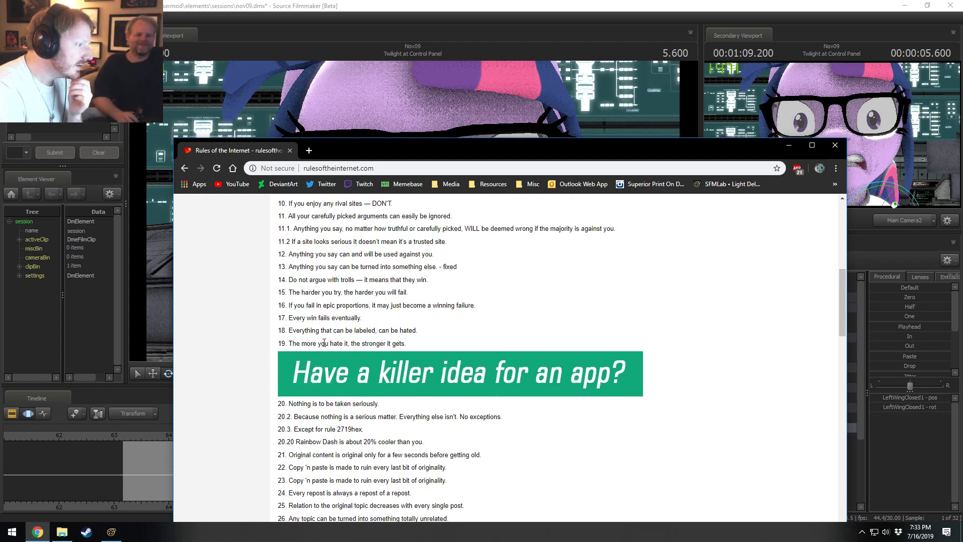
pyautogui.scroll(-3, 326, 351)
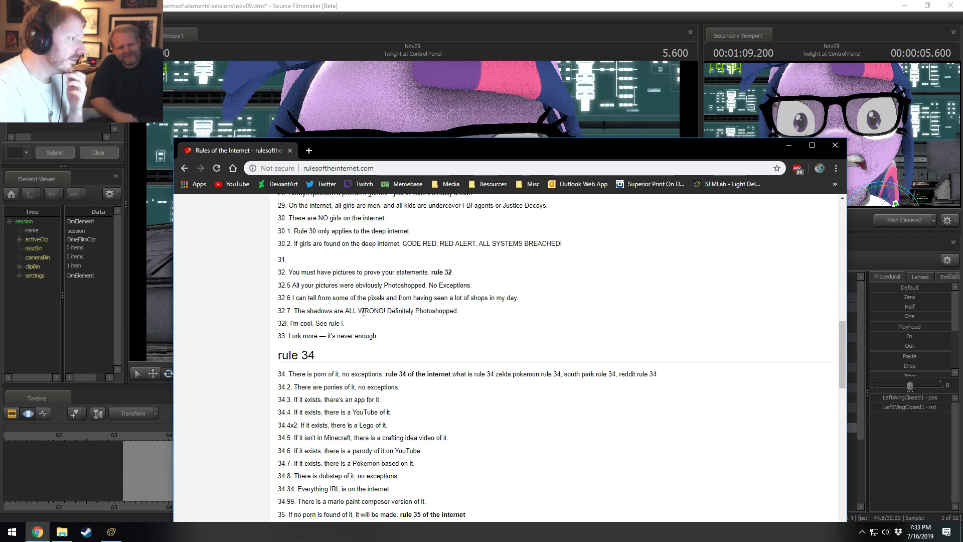
pyautogui.scroll(1, 365, 321)
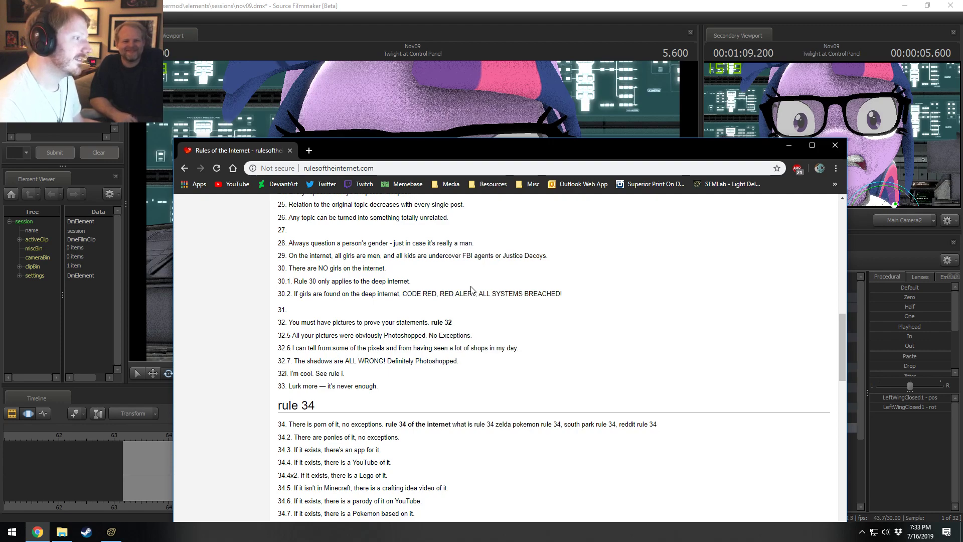
pyautogui.scroll(-6, 443, 313)
pyautogui.scroll(-8, 445, 343)
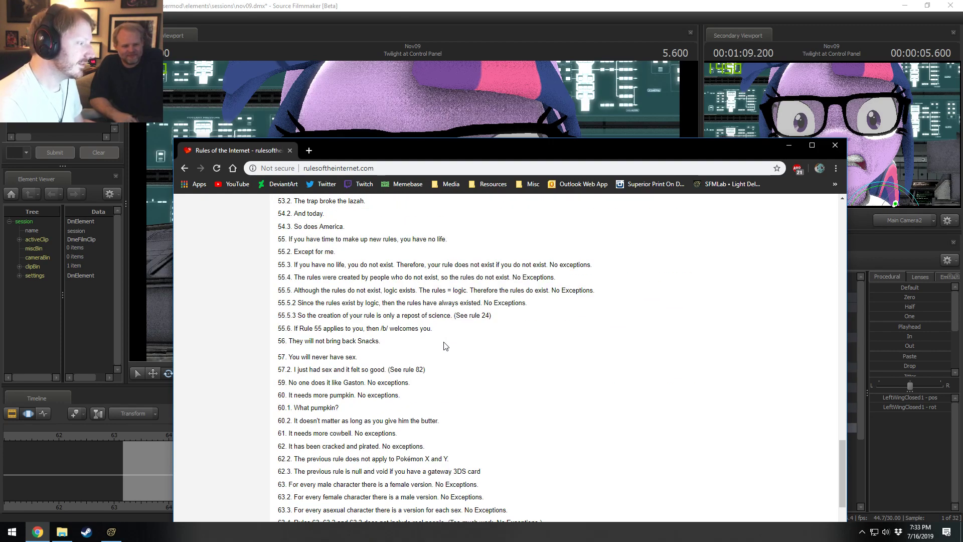
pyautogui.scroll(3, 436, 359)
pyautogui.scroll(2, 425, 375)
pyautogui.scroll(-1, 425, 374)
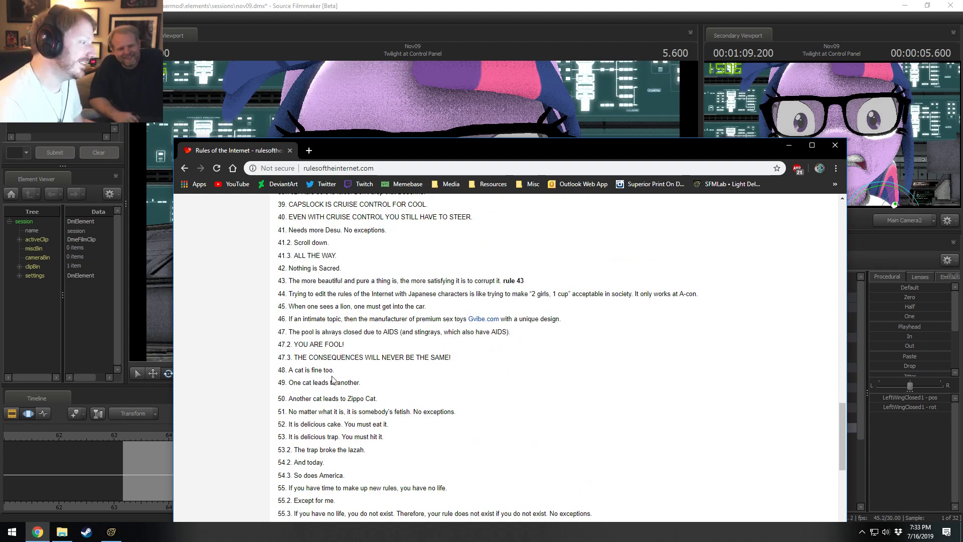
pyautogui.scroll(-10, 334, 380)
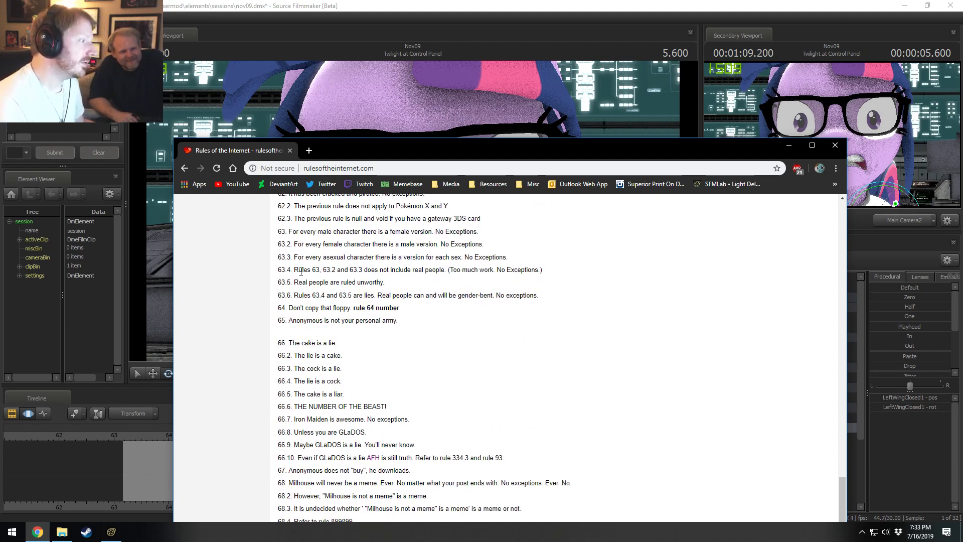
pyautogui.scroll(1, 299, 290)
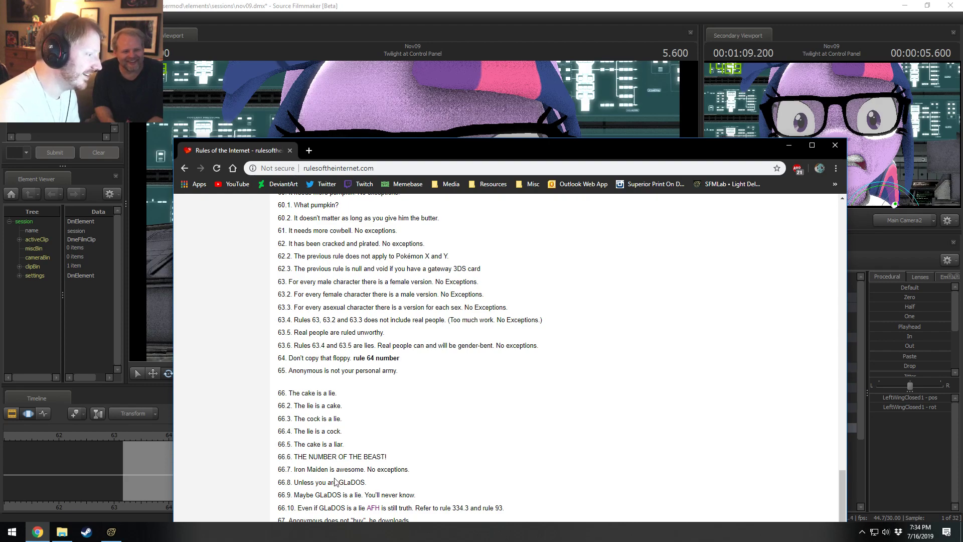
pyautogui.scroll(-1, 411, 429)
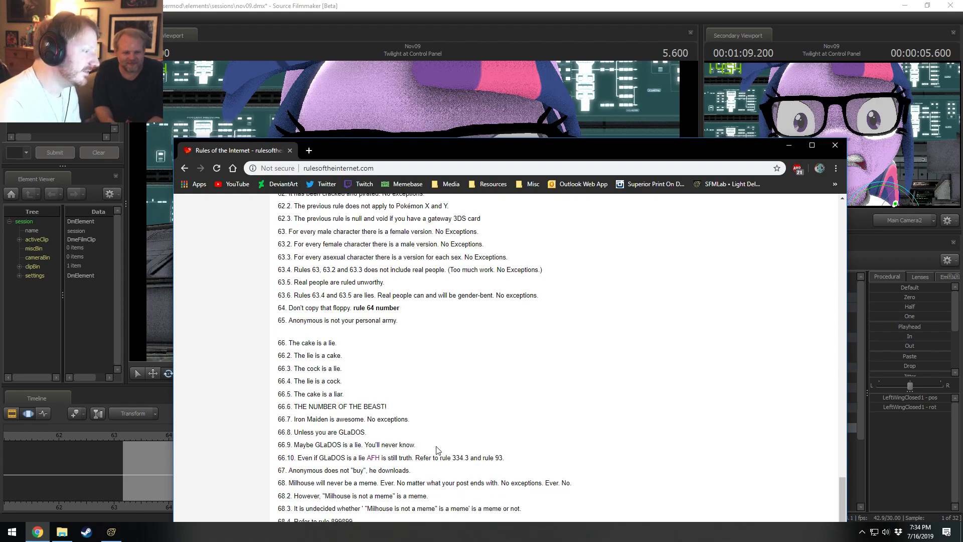
# Switch back to Source Filmmaker and replay the Twilight at Control Panel shot from its first seconds to review the wing
pyautogui.click(373, 4)
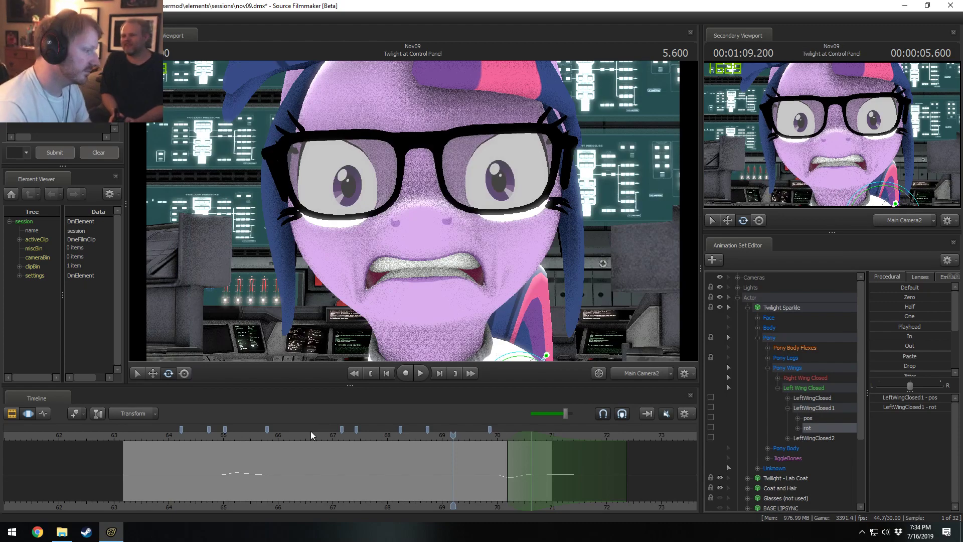
pyautogui.click(216, 446)
pyautogui.press('space')
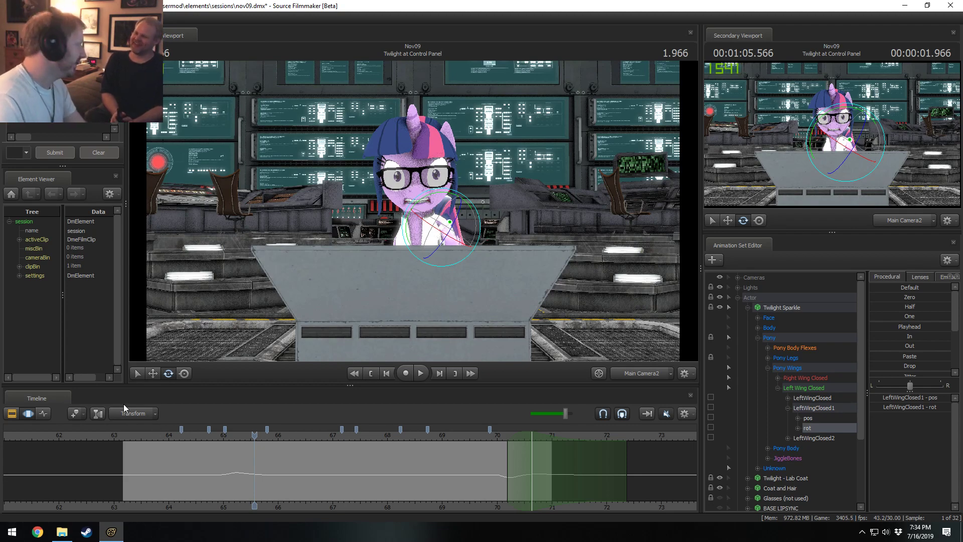
pyautogui.click(215, 439)
pyautogui.moveTo(215, 439); pyautogui.dragTo(218, 437)
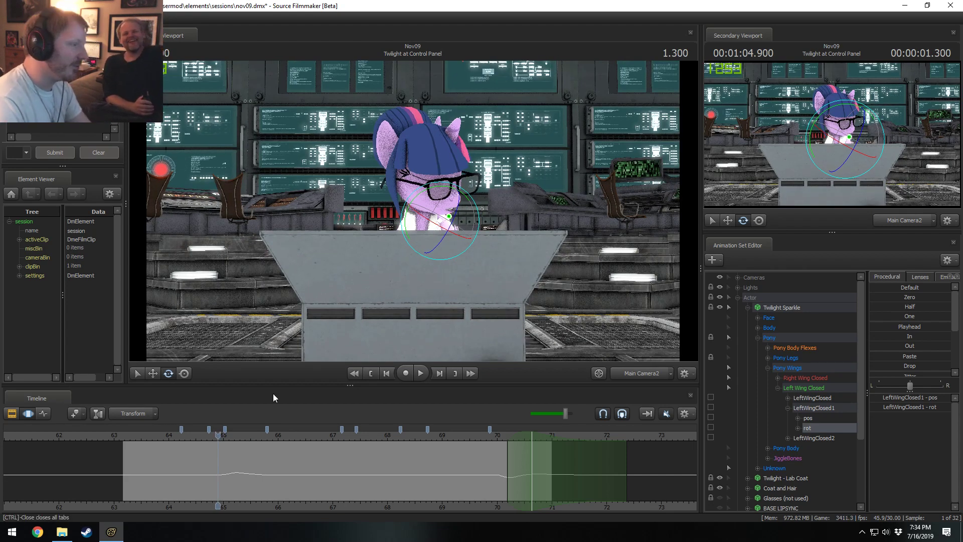
pyautogui.press('space')
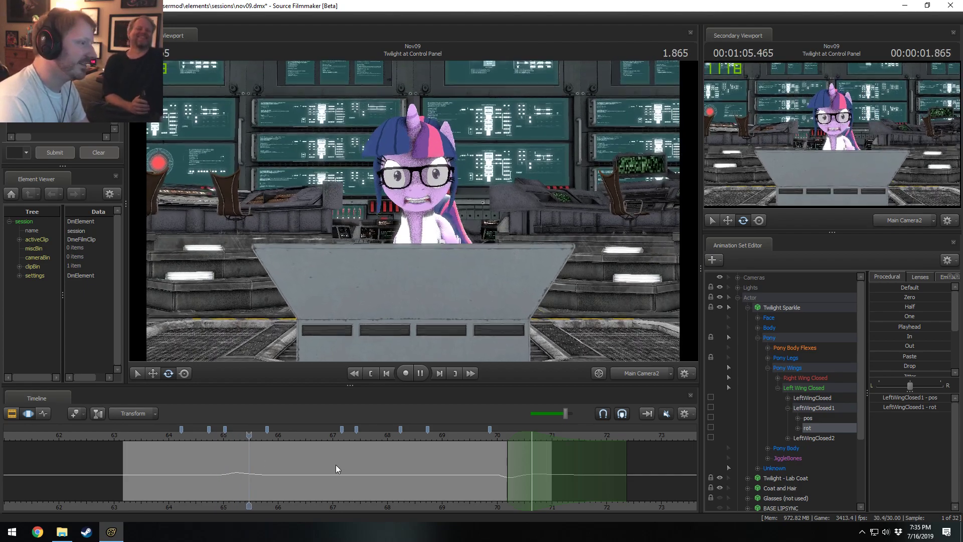
pyautogui.press('space')
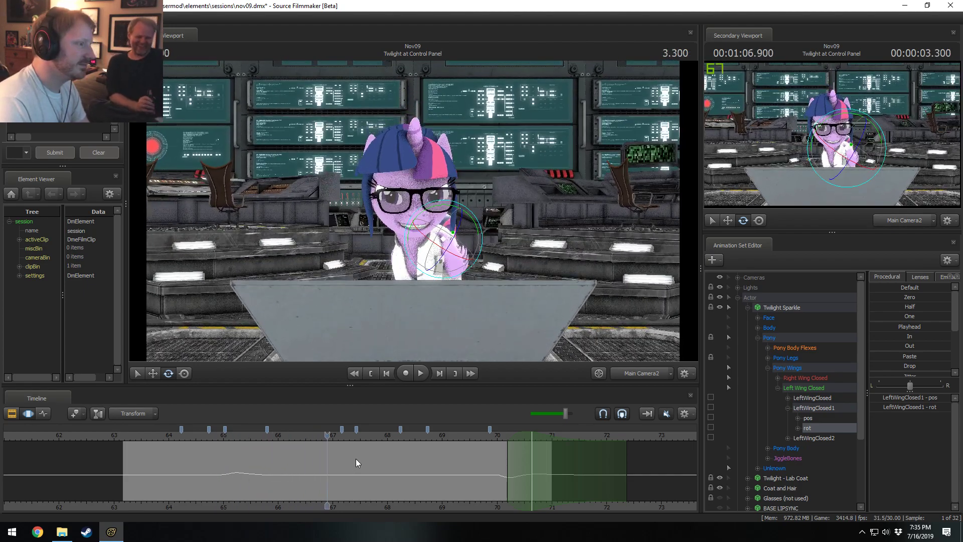
# Enable lighting in the primary viewport, show the timeline in the Clip Editor, and replay the shot lit
pyautogui.rightClick(554, 266)
pyautogui.click(580, 293)
pyautogui.press('space')
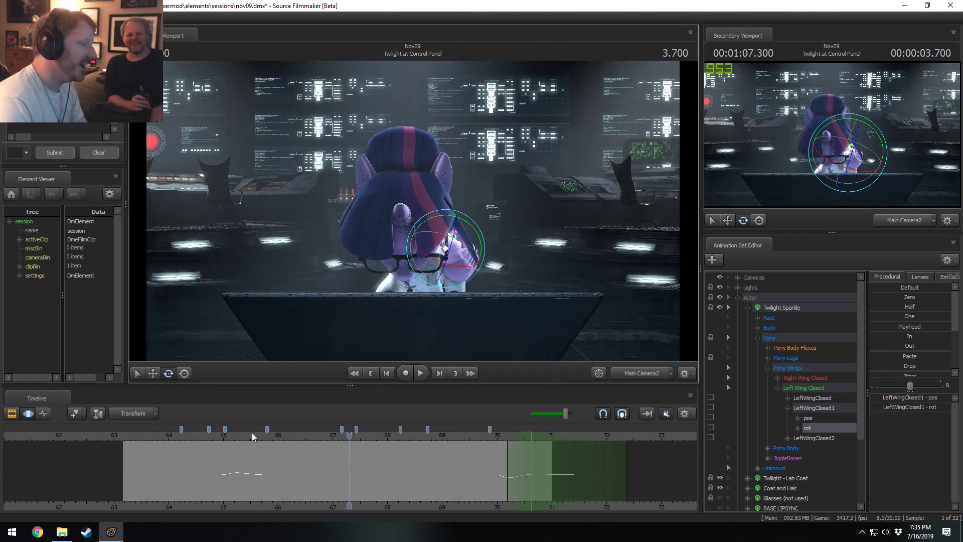
pyautogui.press('F2')
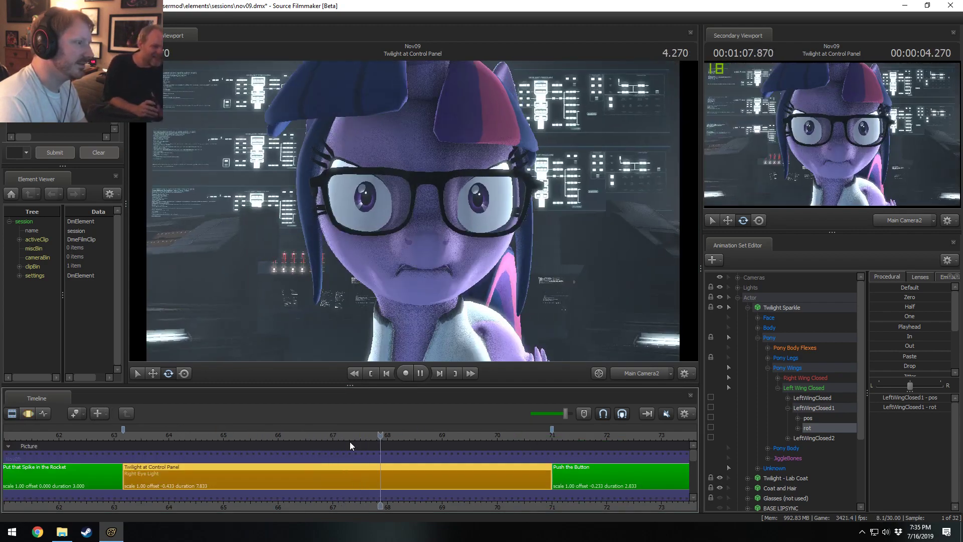
pyautogui.press('space')
# Disable lighting in the primary viewport and replay the Twilight at Control Panel shot from its beginning
pyautogui.rightClick(484, 273)
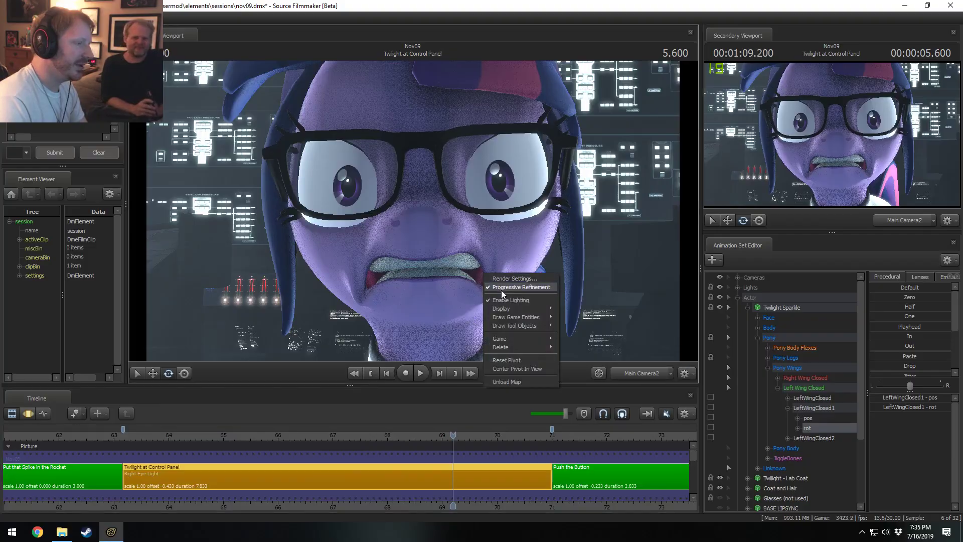
pyautogui.click(502, 288)
pyautogui.click(141, 434)
pyautogui.press('space')
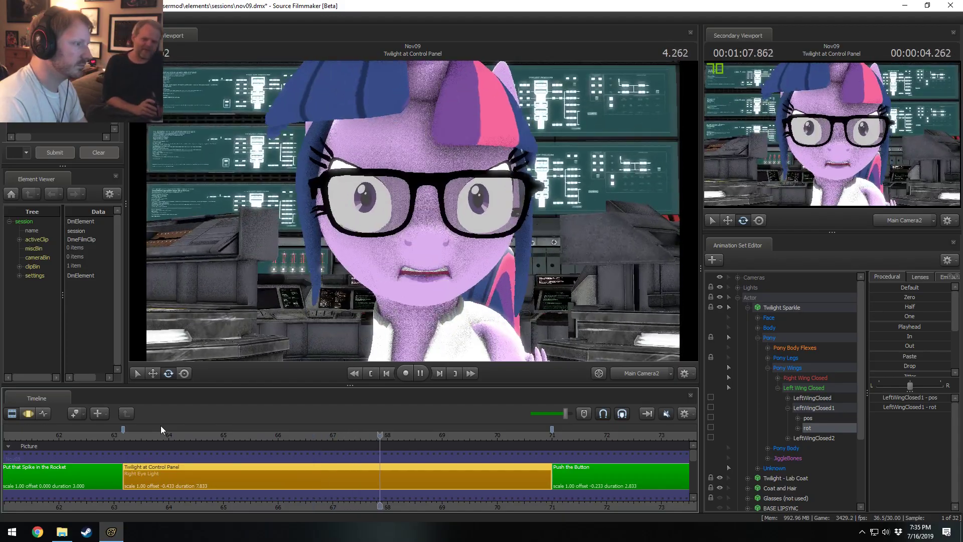
pyautogui.press('space')
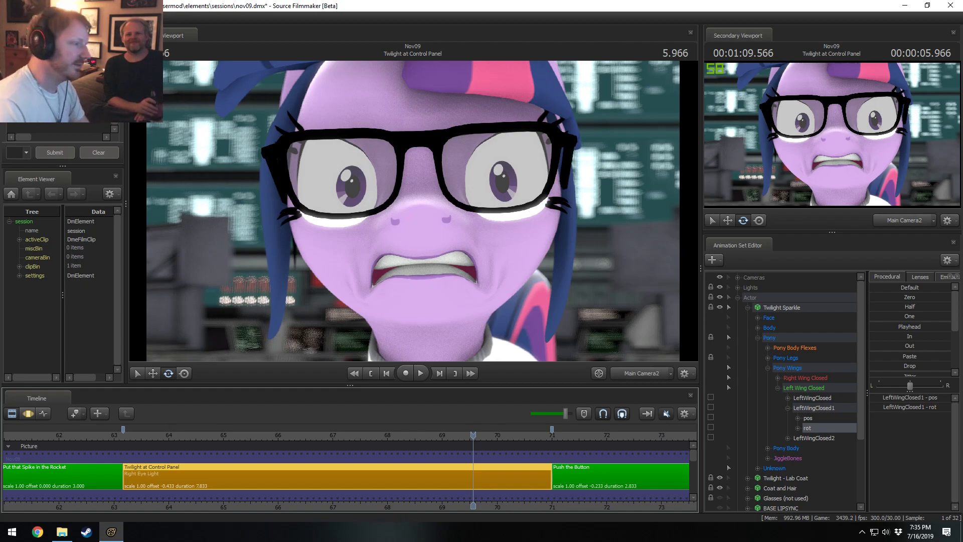
# Scrub and replay the shot from about 66 seconds into Push the Button, returning the playhead to the shot's first frame
pyautogui.moveTo(318, 435); pyautogui.dragTo(333, 464)
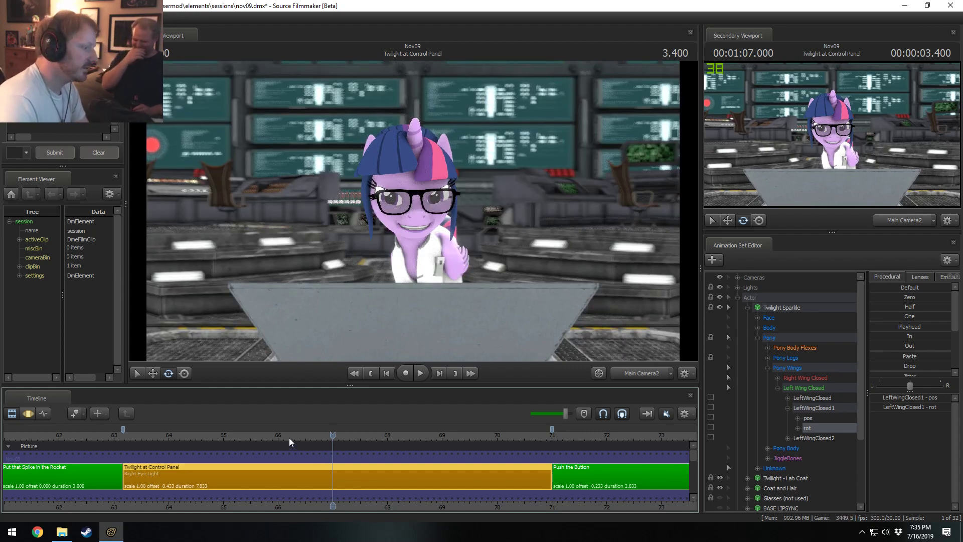
pyautogui.click(276, 436)
pyautogui.moveTo(276, 436); pyautogui.dragTo(278, 436)
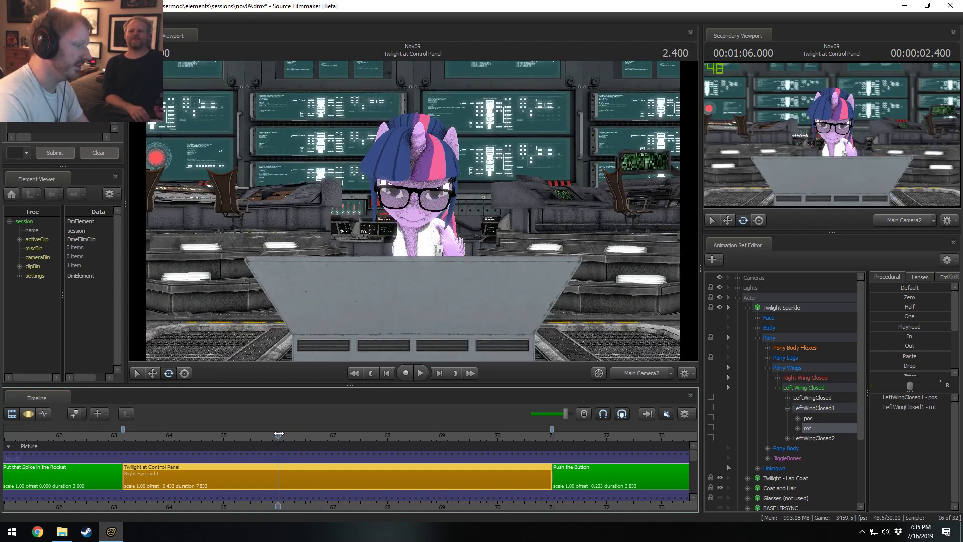
pyautogui.press('space')
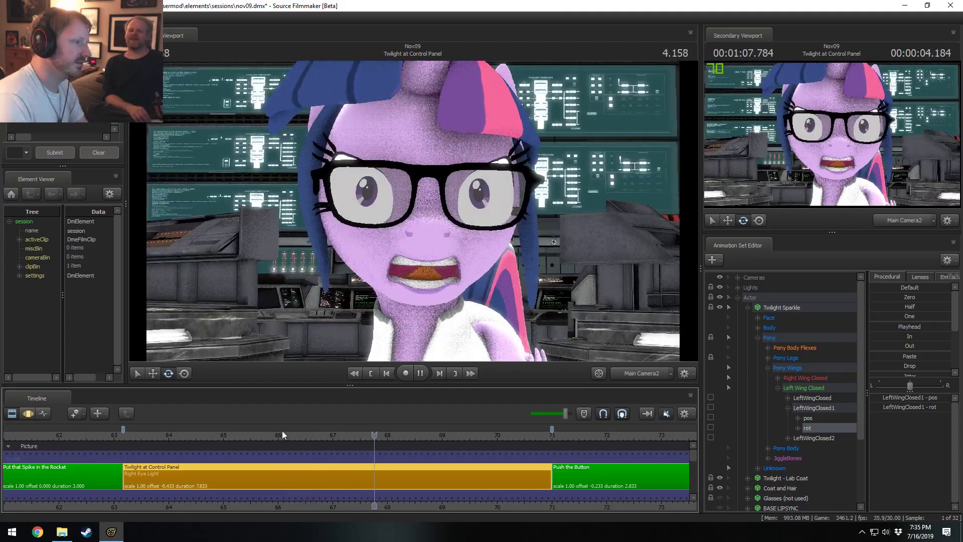
pyautogui.press('space')
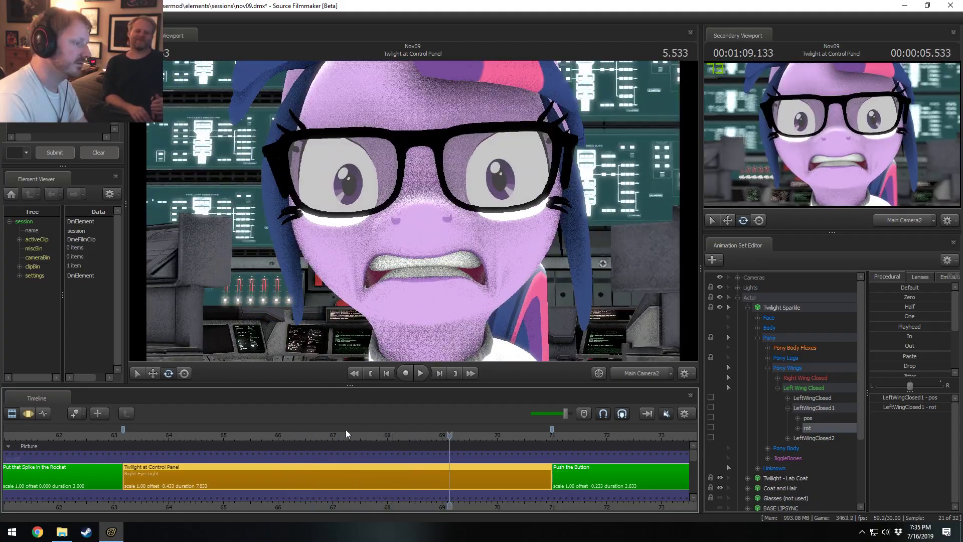
pyautogui.moveTo(449, 432); pyautogui.dragTo(417, 438)
pyautogui.press('space')
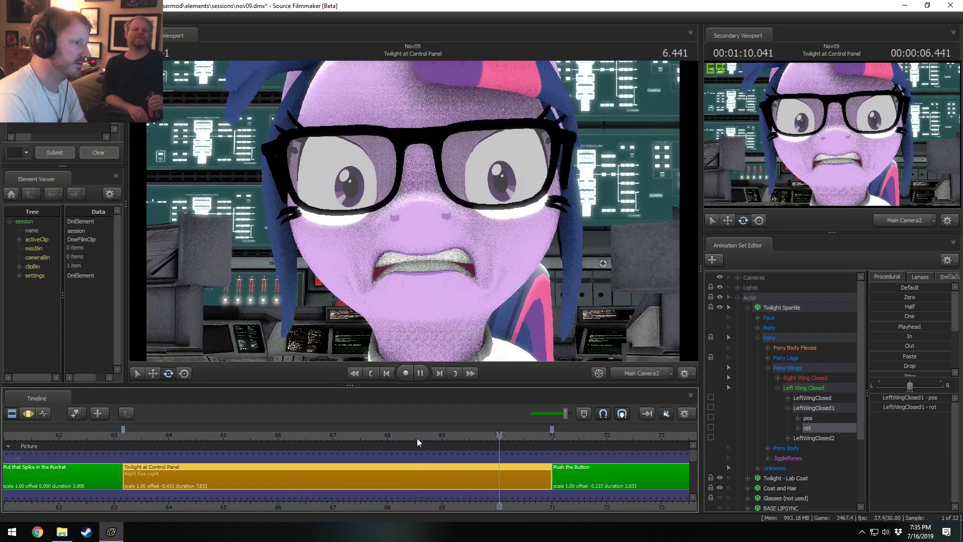
pyautogui.press('space')
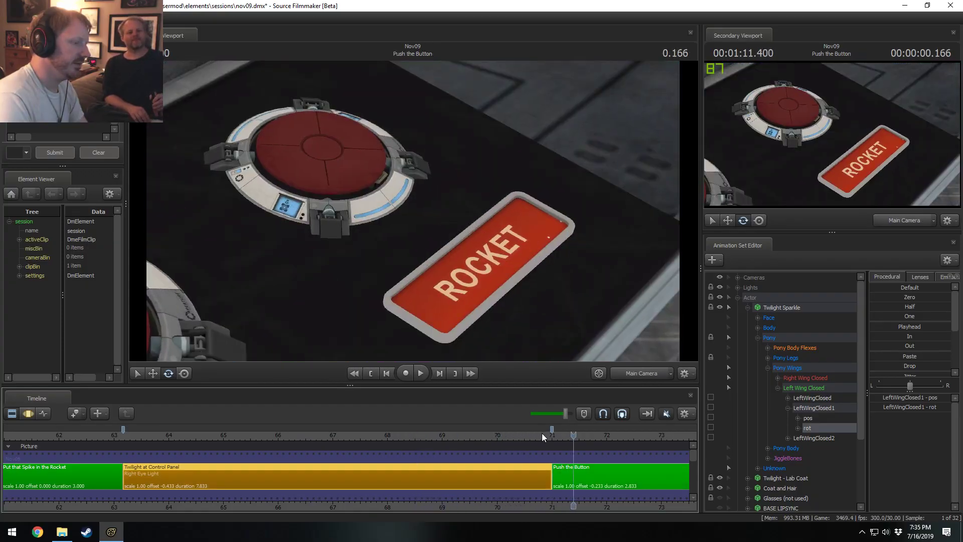
pyautogui.moveTo(541, 432); pyautogui.dragTo(123, 441)
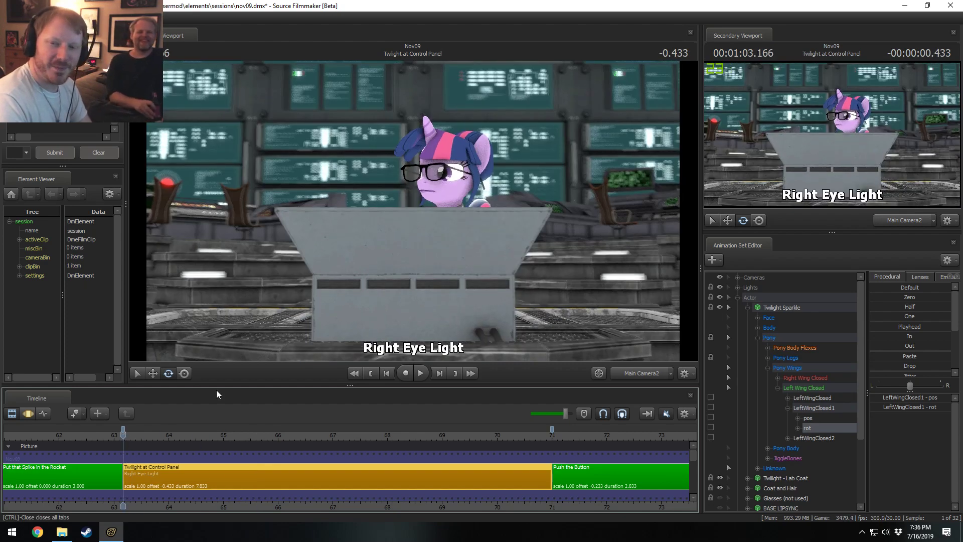
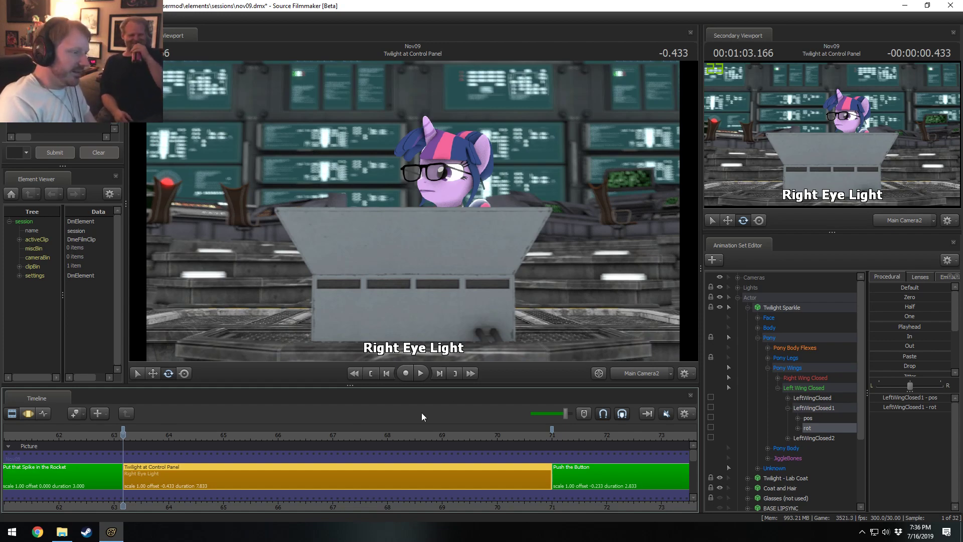
# Clear the "Right Eye Light" text from the Twilight at Control Panel clip
pyautogui.rightClick(185, 486)
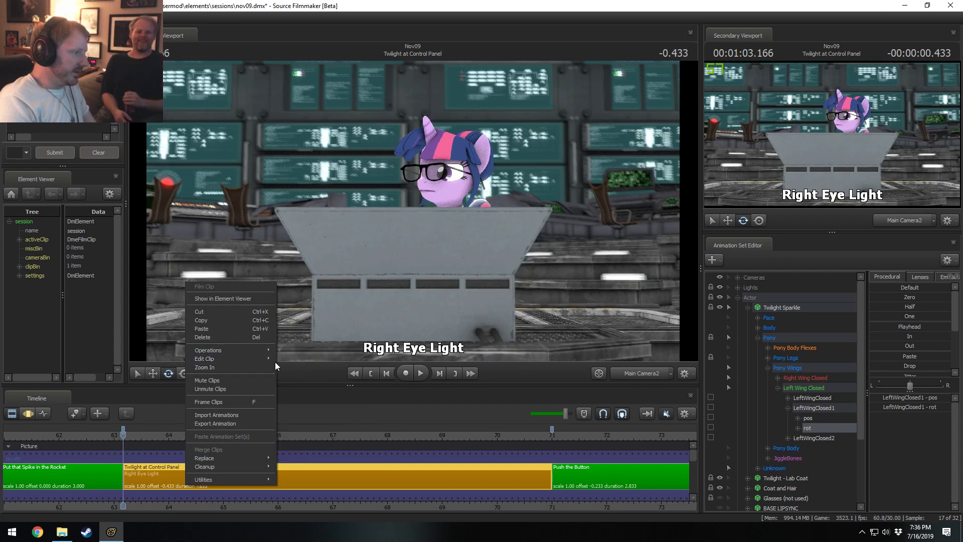
pyautogui.moveTo(289, 358)
pyautogui.click(293, 378)
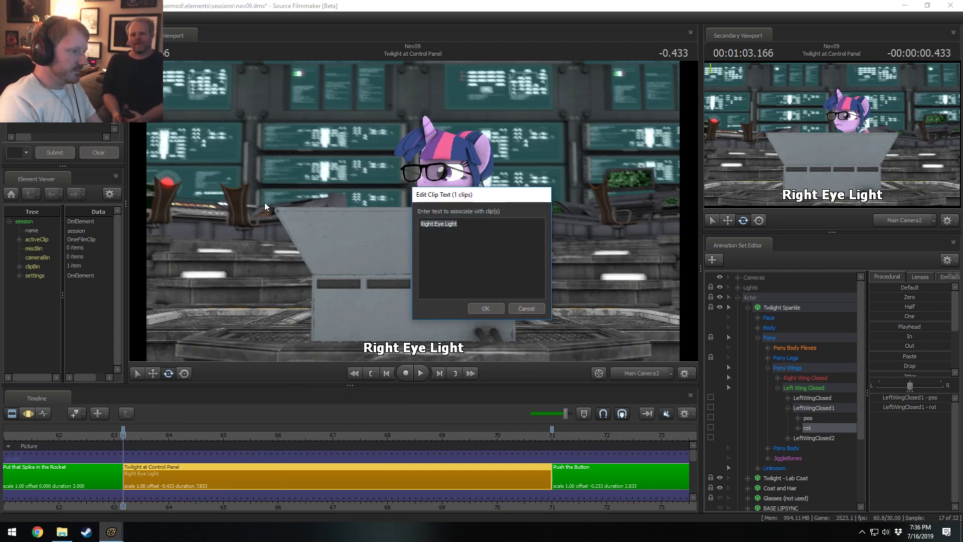
pyautogui.press('BackSpace')
pyautogui.click(480, 308)
# Set the Twilight at Control Panel clip's background color to green with RGB 0, 150, 0
pyautogui.rightClick(364, 467)
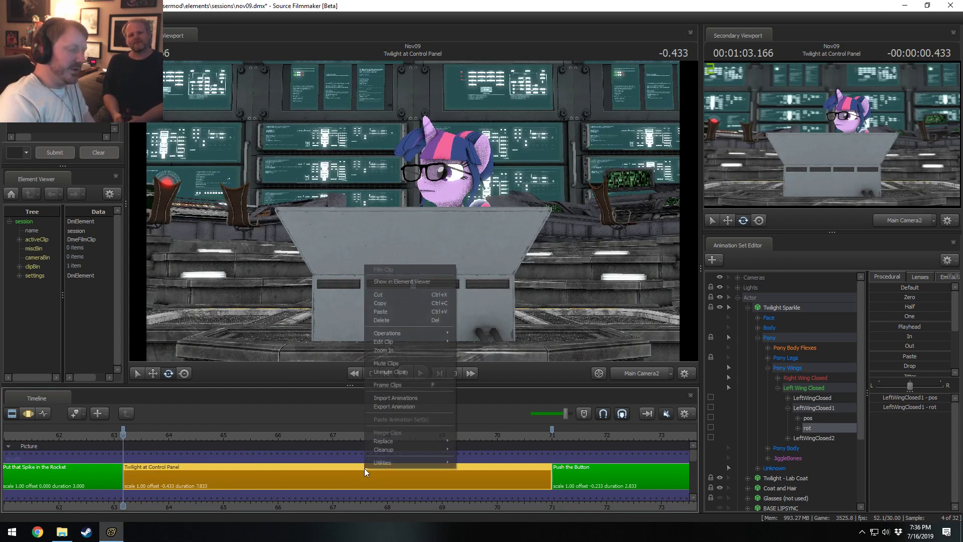
pyautogui.moveTo(405, 462)
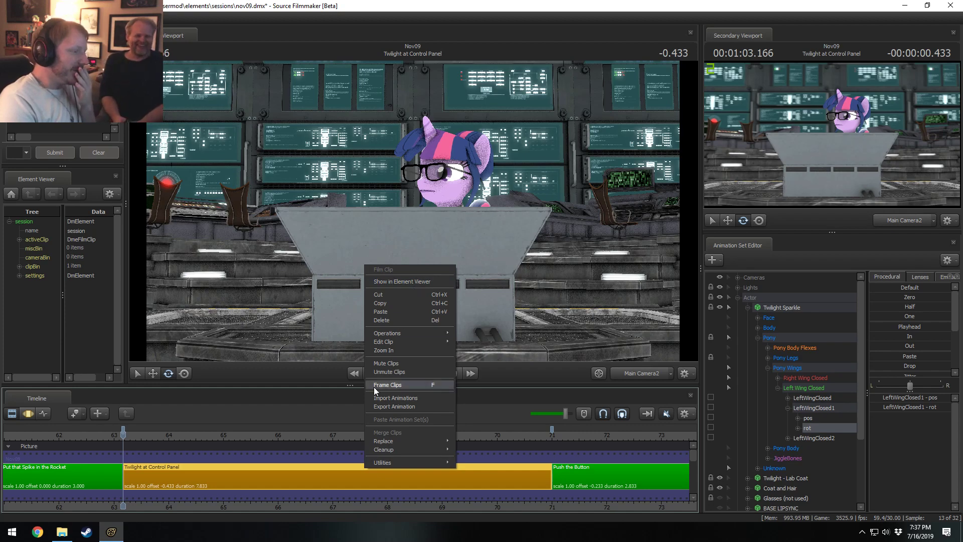
pyautogui.moveTo(405, 337)
pyautogui.click(487, 350)
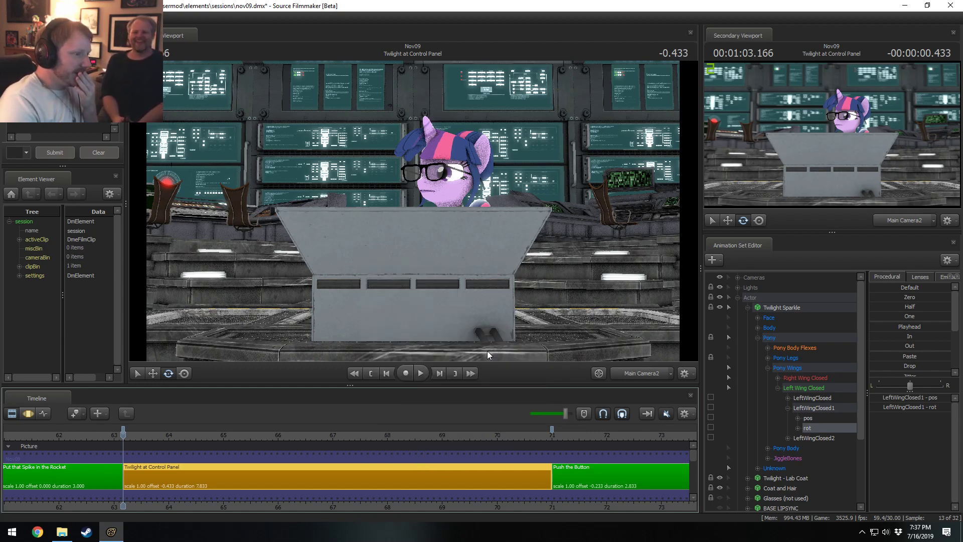
pyautogui.doubleClick(533, 266)
pyautogui.write('0')
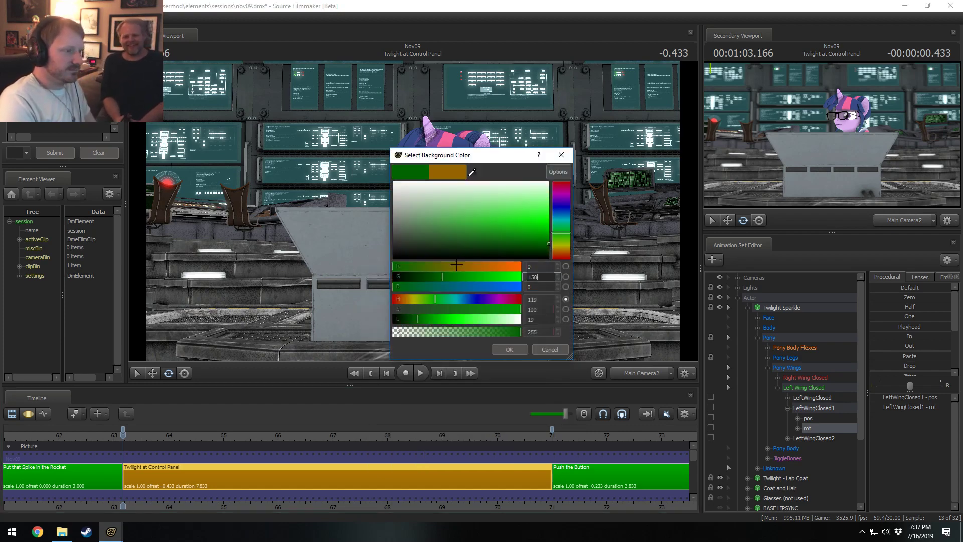
pyautogui.press('Return')
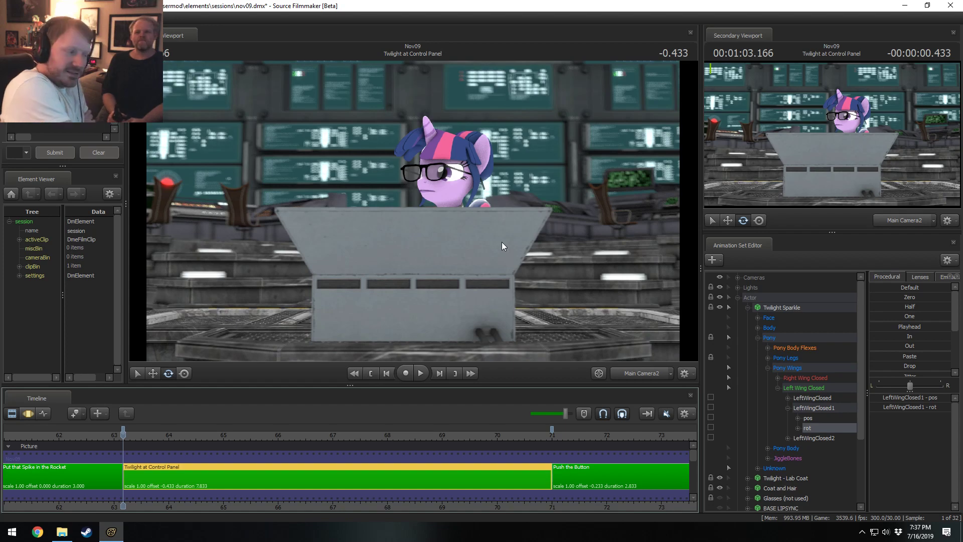
# Find the orange clips near the movie's beginning and preview the Rocket Science WOO! shot from about 11.8 seconds
pyautogui.scroll(-6, 38, 491)
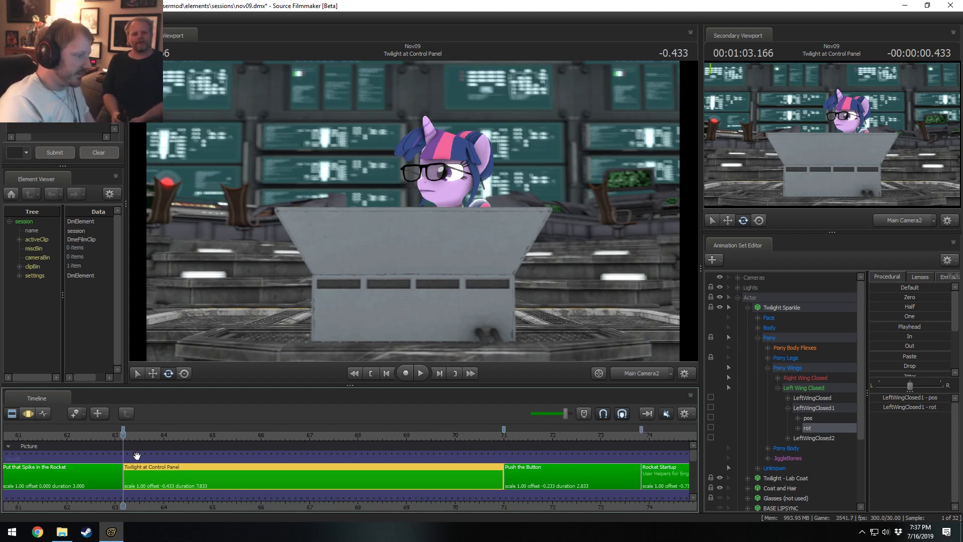
pyautogui.scroll(-4, 203, 508)
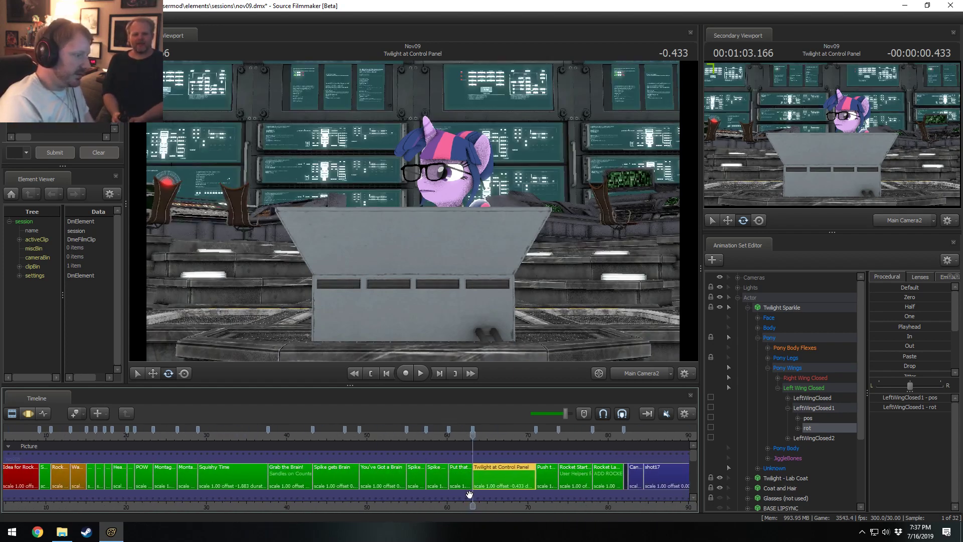
pyautogui.click(219, 436)
pyautogui.scroll(10, 222, 441)
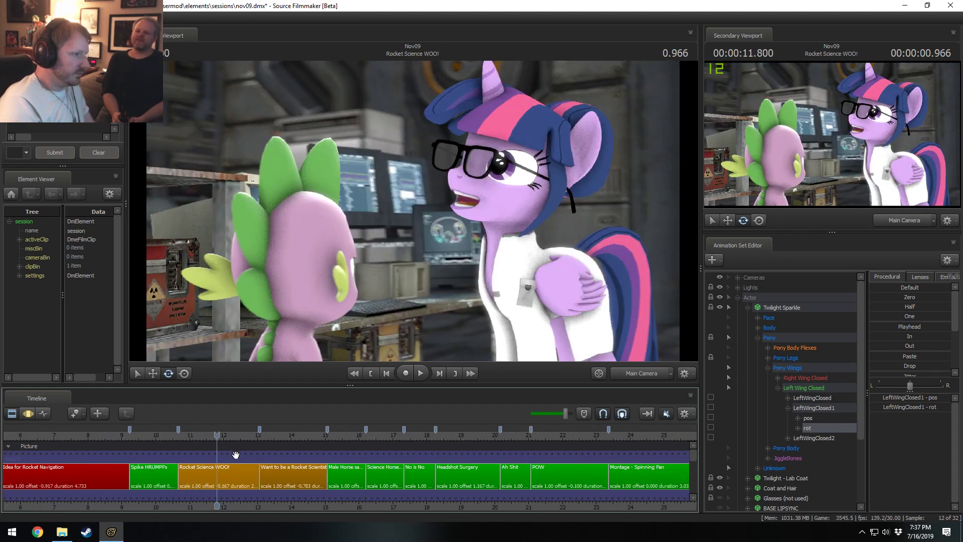
pyautogui.press('space')
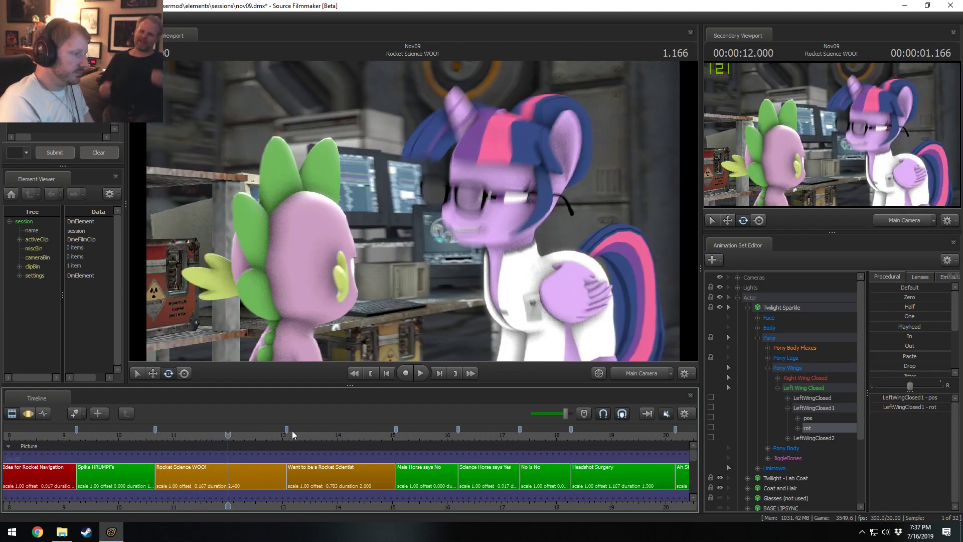
# Select the Want to be a Rocket Scientist clip, then replay and scrub it to review Twilight's animation
pyautogui.click(292, 432)
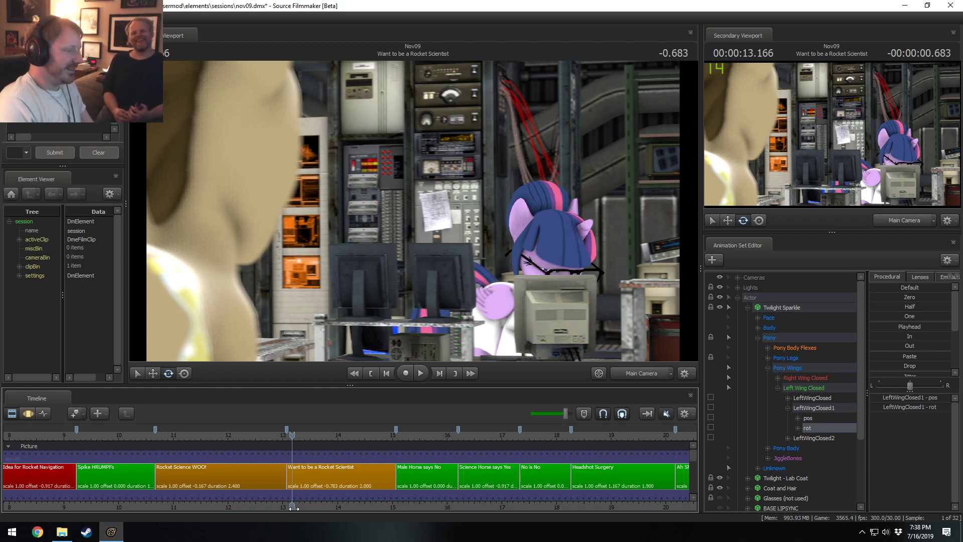
pyautogui.click(311, 478)
pyautogui.scroll(3, 269, 503)
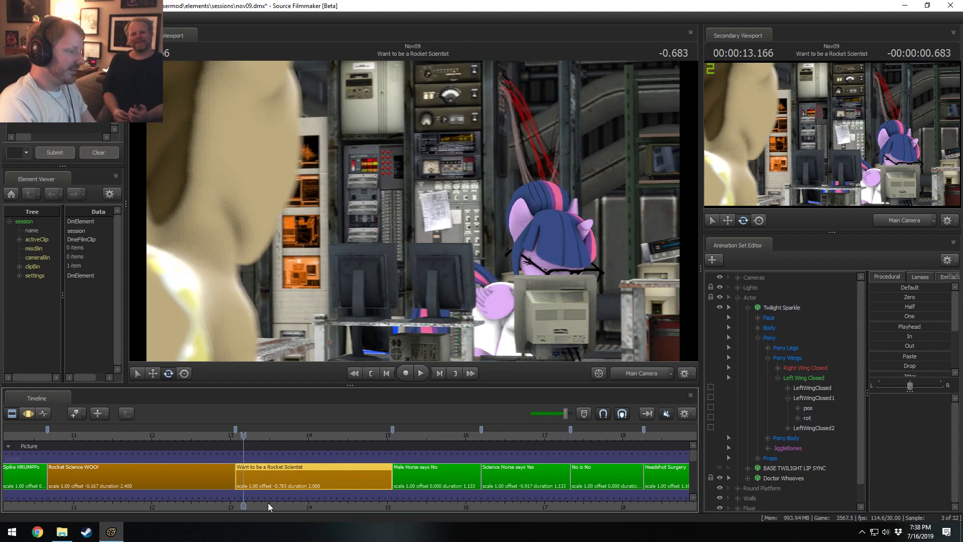
pyautogui.click(234, 436)
pyautogui.press('space')
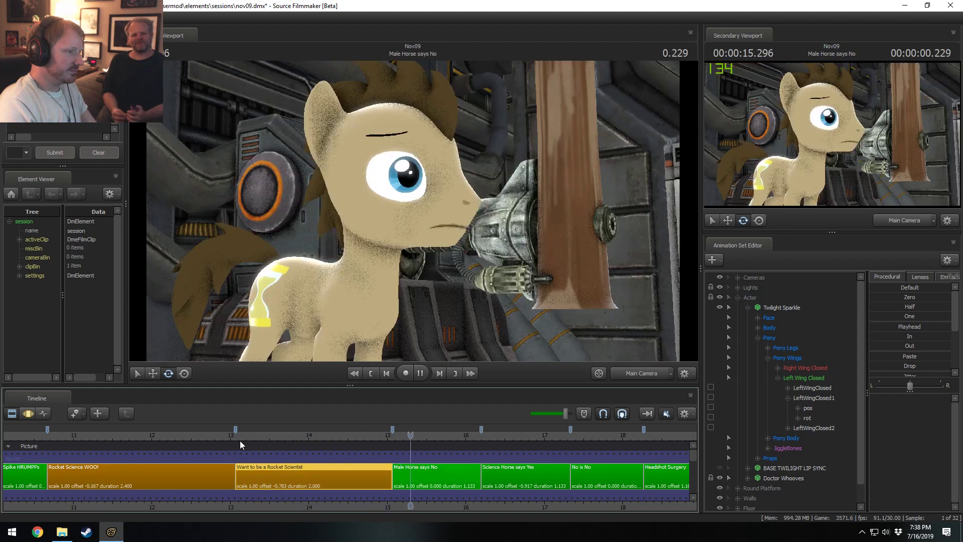
pyautogui.click(241, 436)
pyautogui.moveTo(242, 438); pyautogui.dragTo(358, 433)
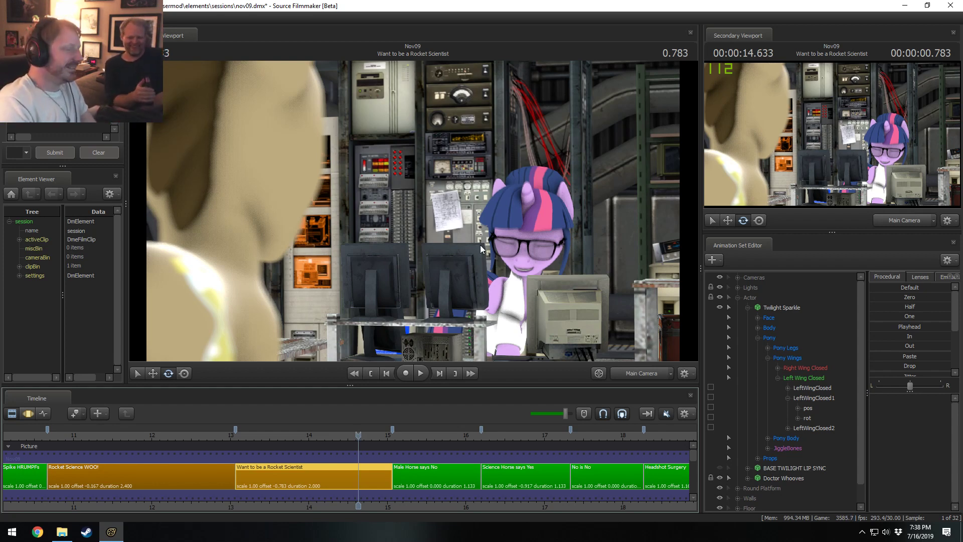
pyautogui.click(242, 435)
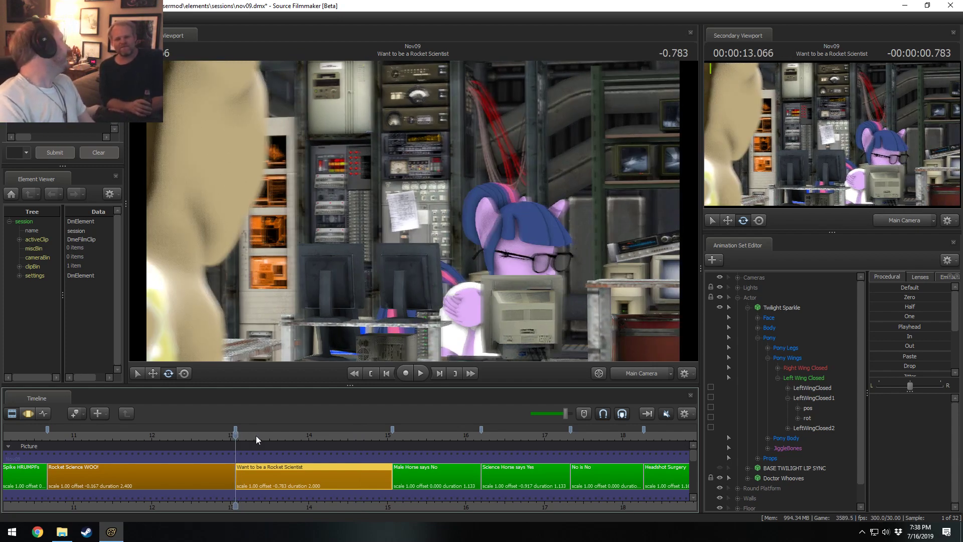
pyautogui.click(255, 436)
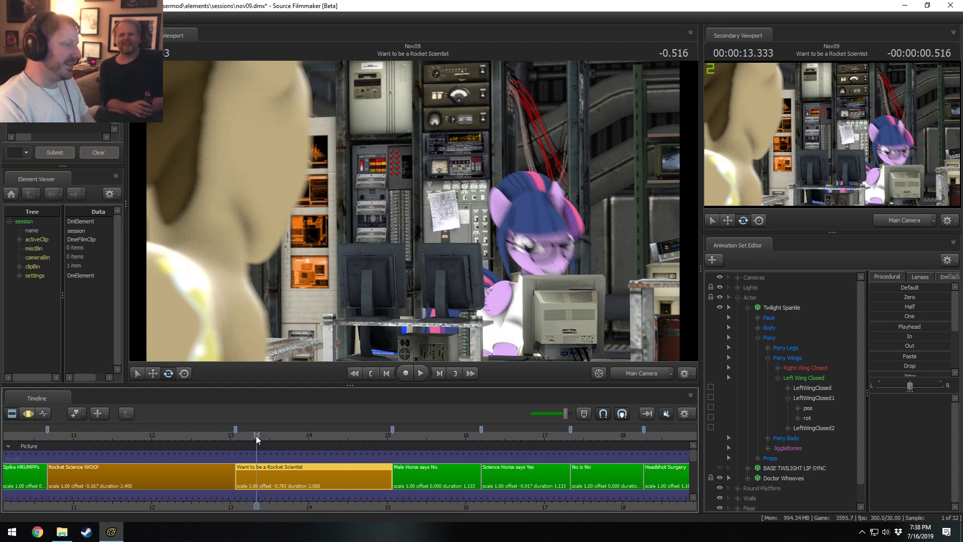
# Open the Want to be a Rocket Scientist shot in the Motion Editor and move the playhead to 13.5 s
pyautogui.moveTo(256, 438); pyautogui.dragTo(267, 436)
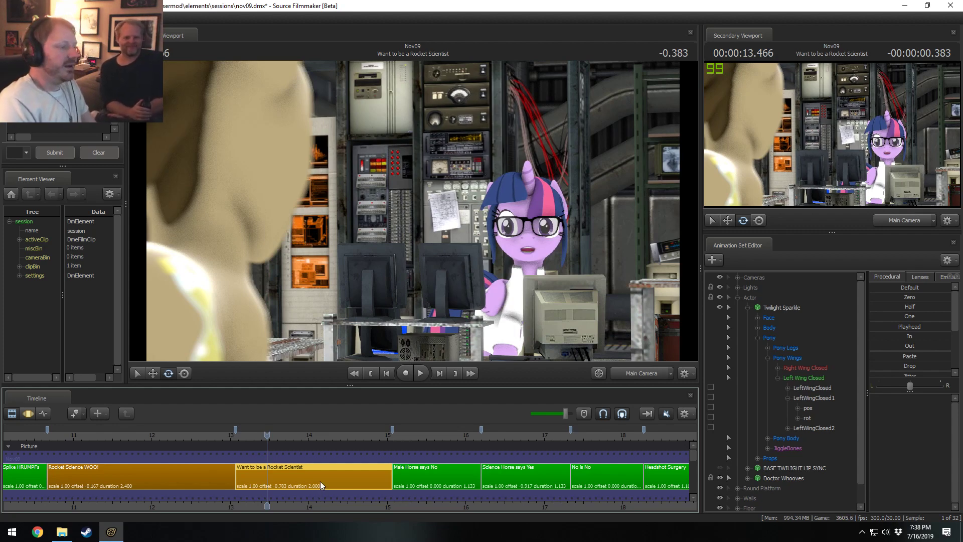
pyautogui.press('F3')
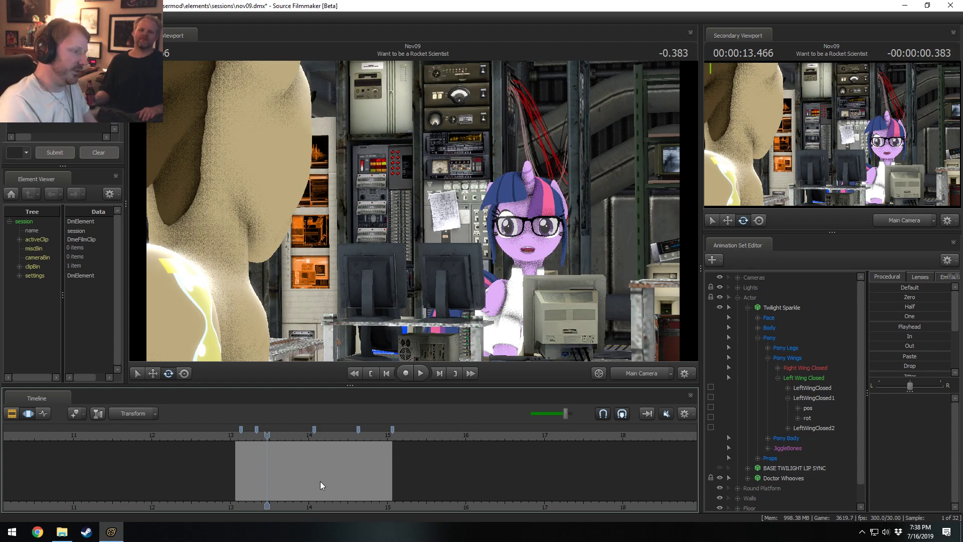
pyautogui.press('F2')
pyautogui.scroll(3, 327, 477)
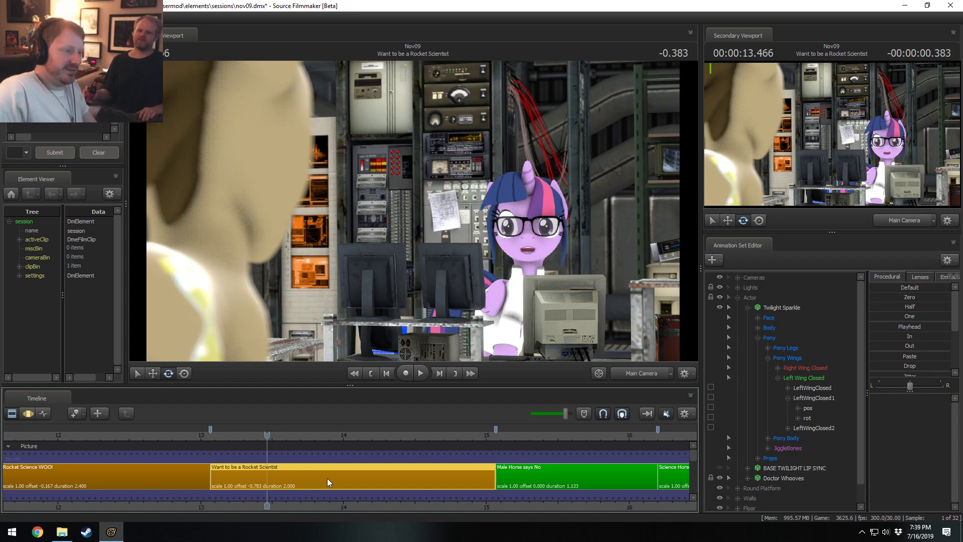
pyautogui.press('F3')
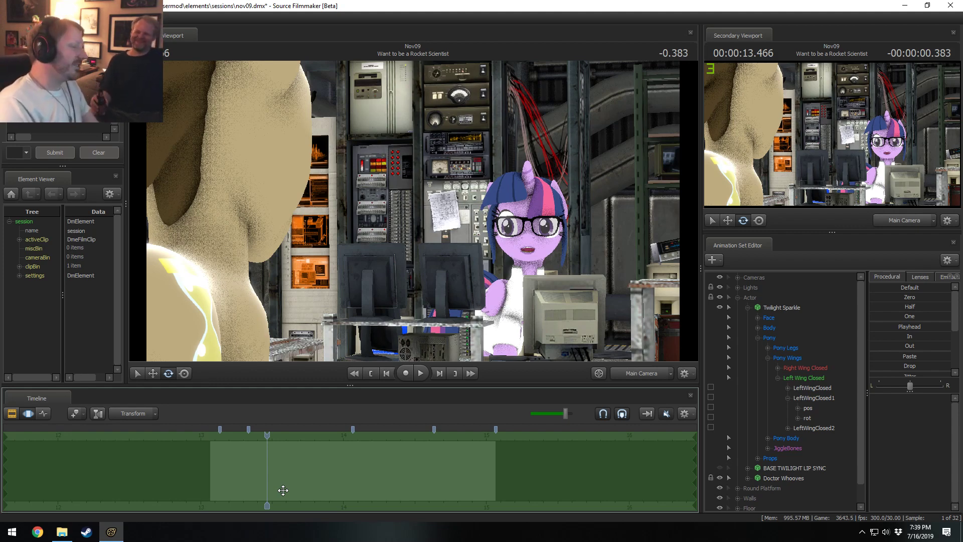
pyautogui.keyDown('shift'); pyautogui.click(269, 459); pyautogui.keyUp('shift')
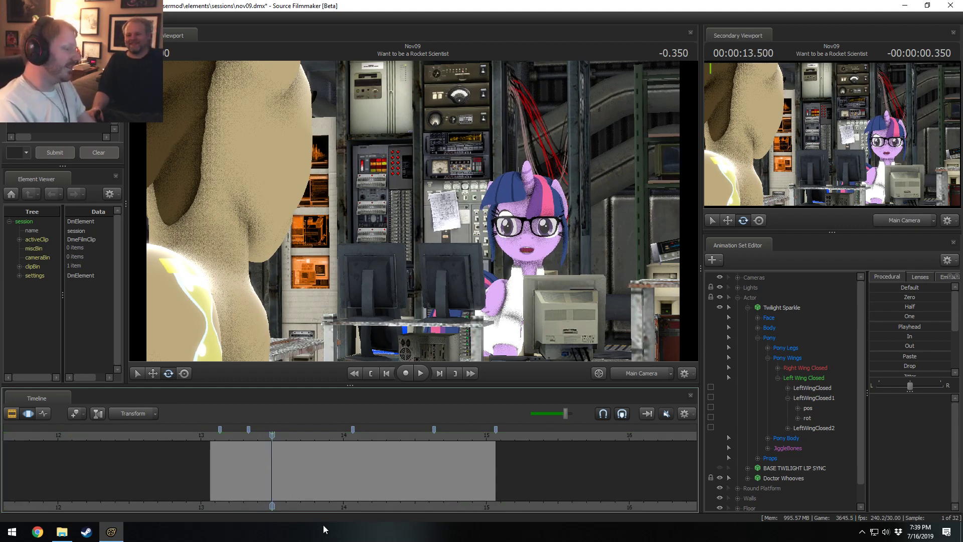
pyautogui.moveTo(320, 476); pyautogui.dragTo(231, 456, button='middle')
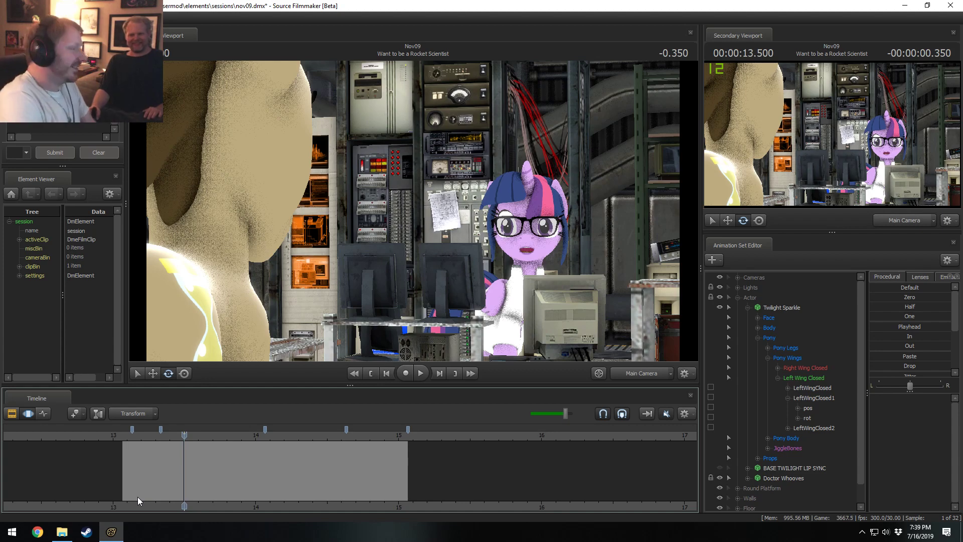
# Check Twilight's poses at the shot's bookmarks from about 13.1 s to its end, returning to about 13.37 s
pyautogui.click(136, 437)
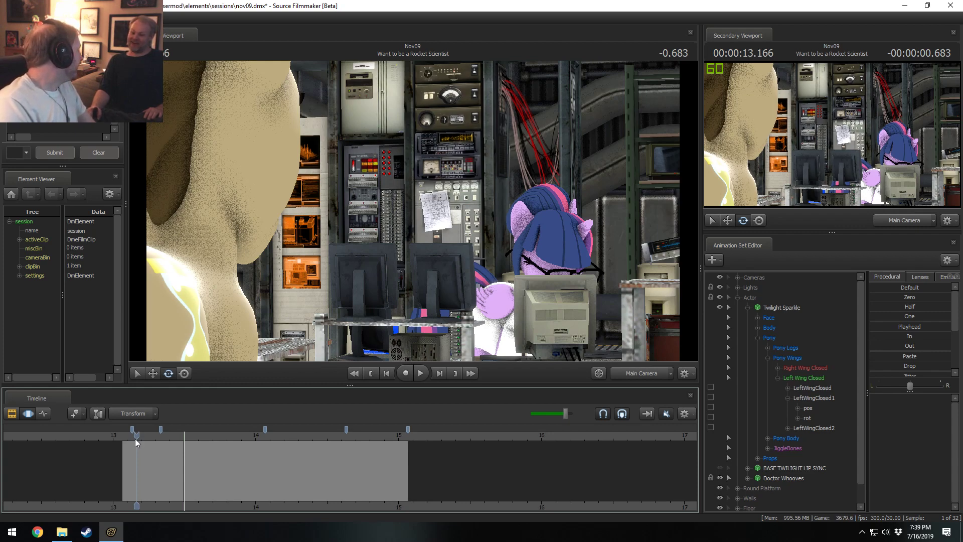
pyautogui.moveTo(134, 438); pyautogui.dragTo(132, 434)
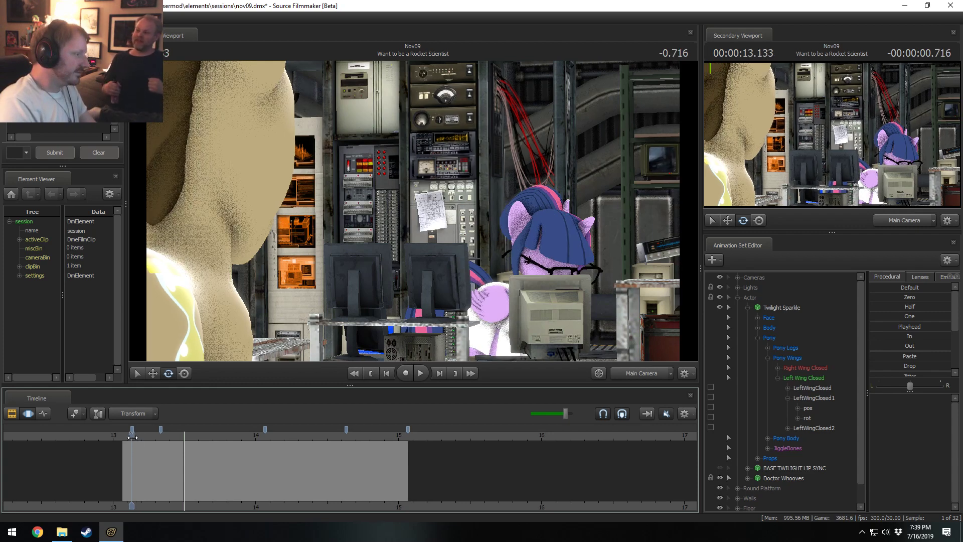
pyautogui.click(160, 436)
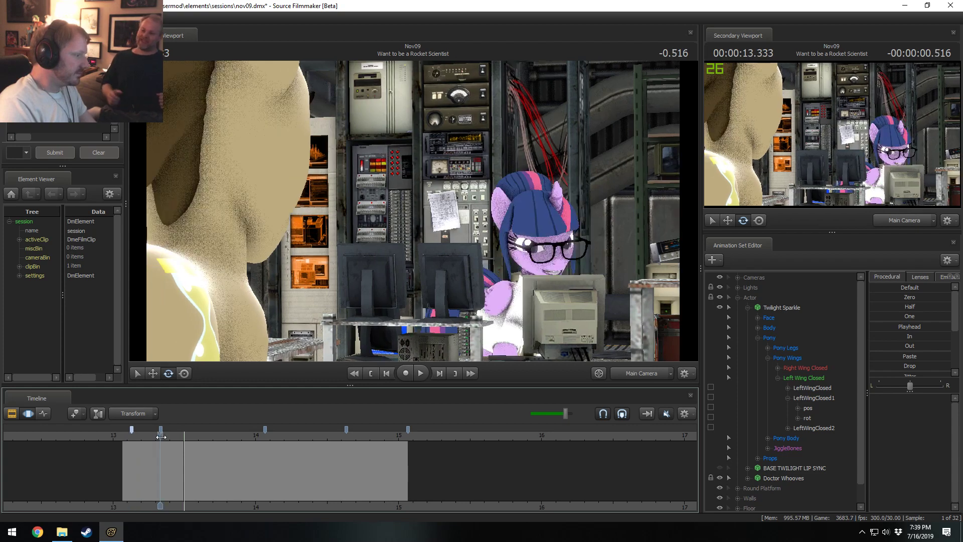
pyautogui.click(265, 435)
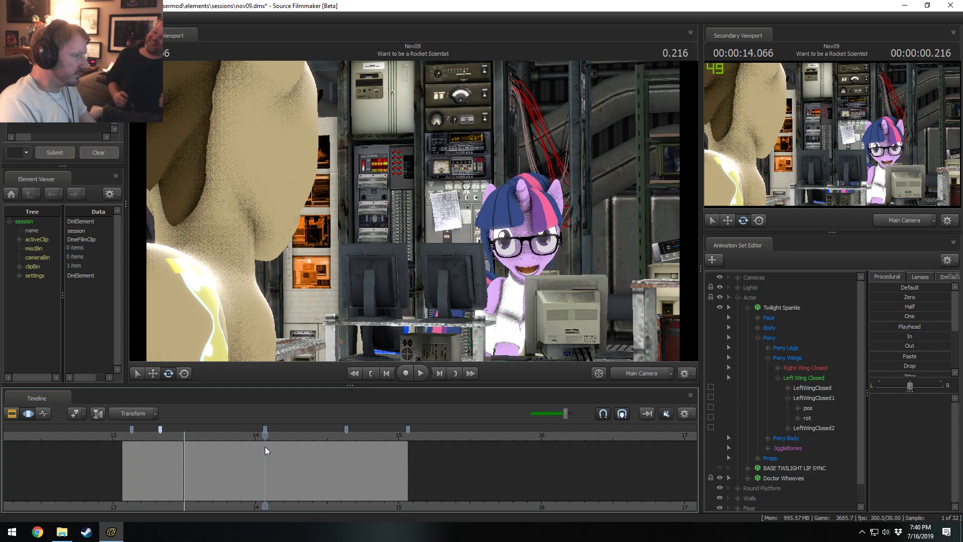
pyautogui.moveTo(329, 439); pyautogui.dragTo(409, 452)
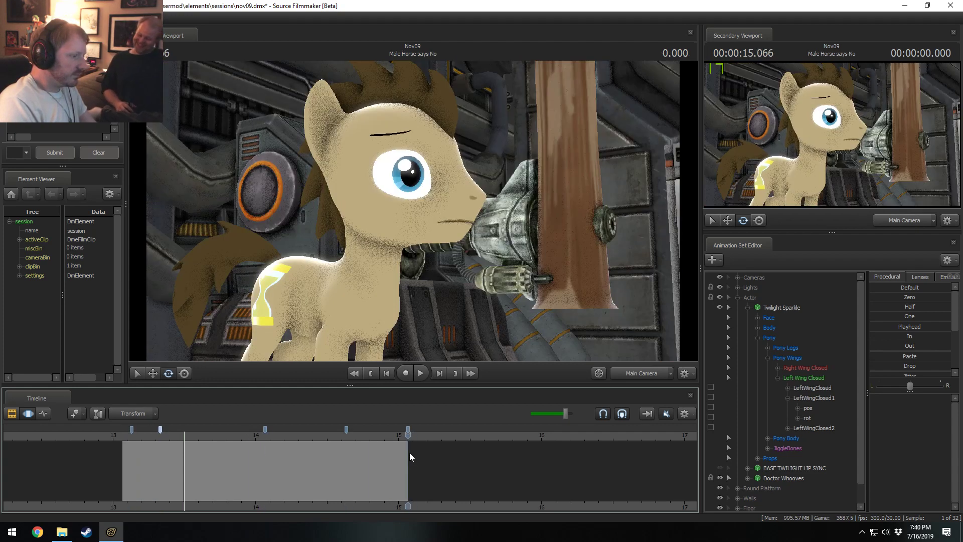
pyautogui.click(165, 456)
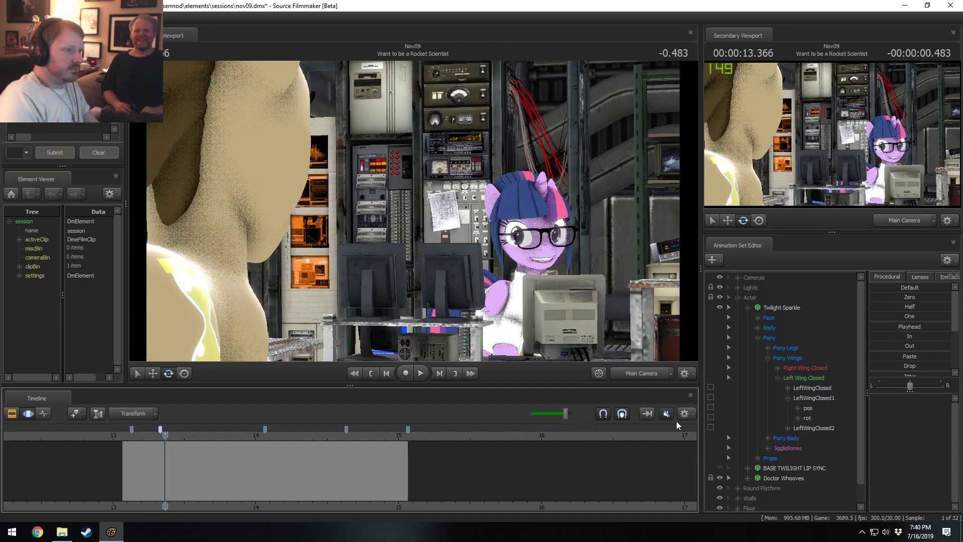
# Switch the main viewport to the work camera and frame Twilight from above and behind at 13.1 s
pyautogui.keyDown('ctrl'); pyautogui.click(662, 377); pyautogui.keyUp('ctrl')
pyautogui.press('s')
pyautogui.moveTo(632, 321); pyautogui.dragTo(687, 346)
pyautogui.press('w')
pyautogui.moveTo(338, 143)
pyautogui.mouseDown()
pyautogui.moveTo(339, 120)
pyautogui.moveTo(335, 166)
pyautogui.moveTo(338, 143)
pyautogui.mouseUp()
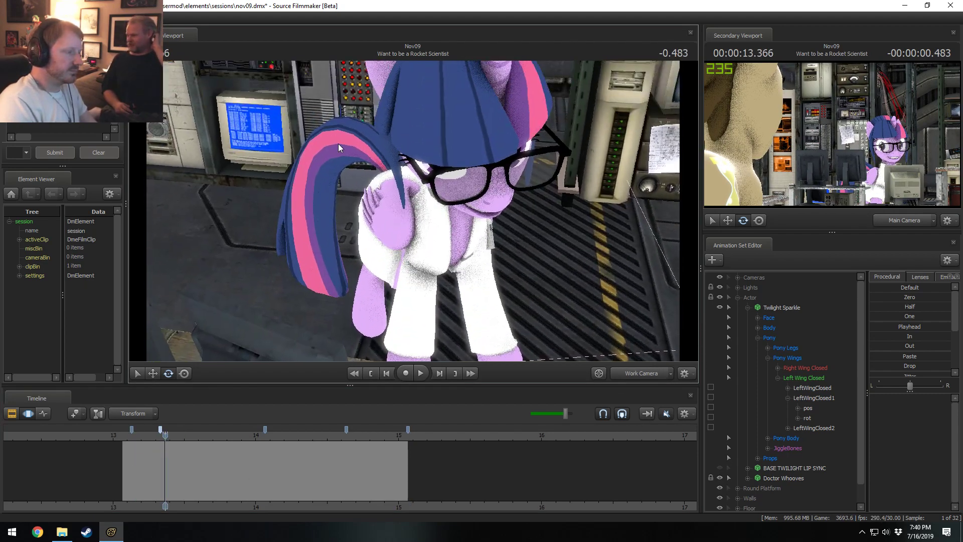
pyautogui.click(126, 439)
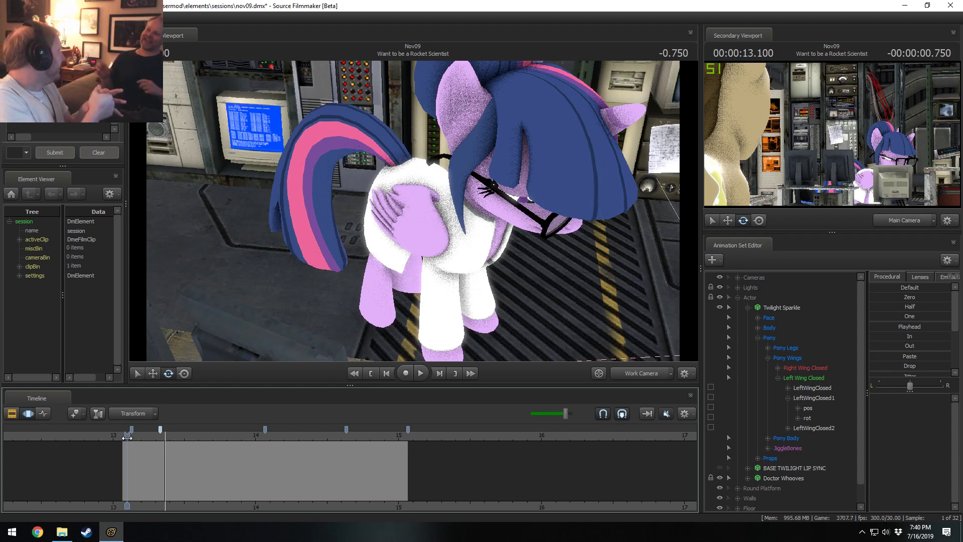
pyautogui.moveTo(280, 245); pyautogui.dragTo(405, 289)
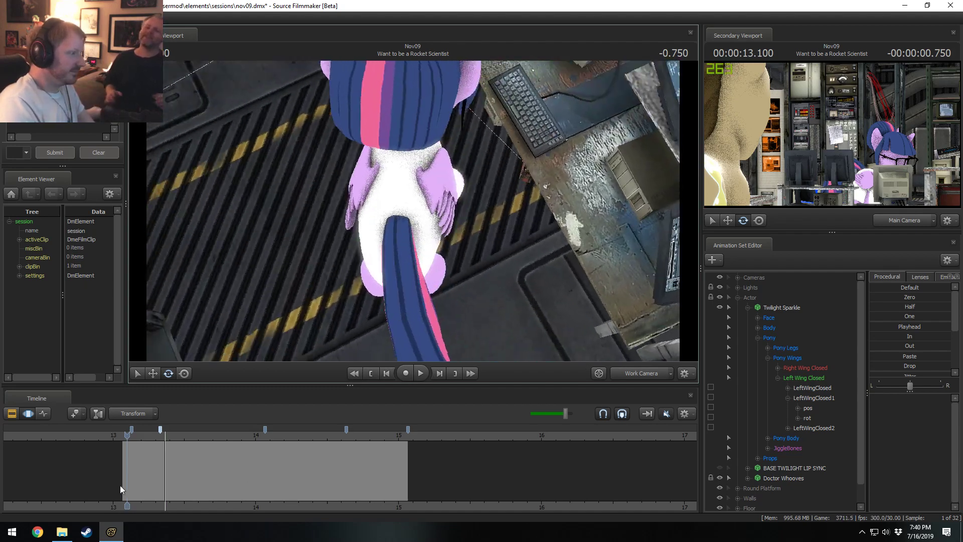
# Rotate Twilight's Tail1 bone to her left from about 13.43 s onward, easing in from 13.1 s, and play back the swing
pyautogui.moveTo(127, 488); pyautogui.dragTo(127, 468)
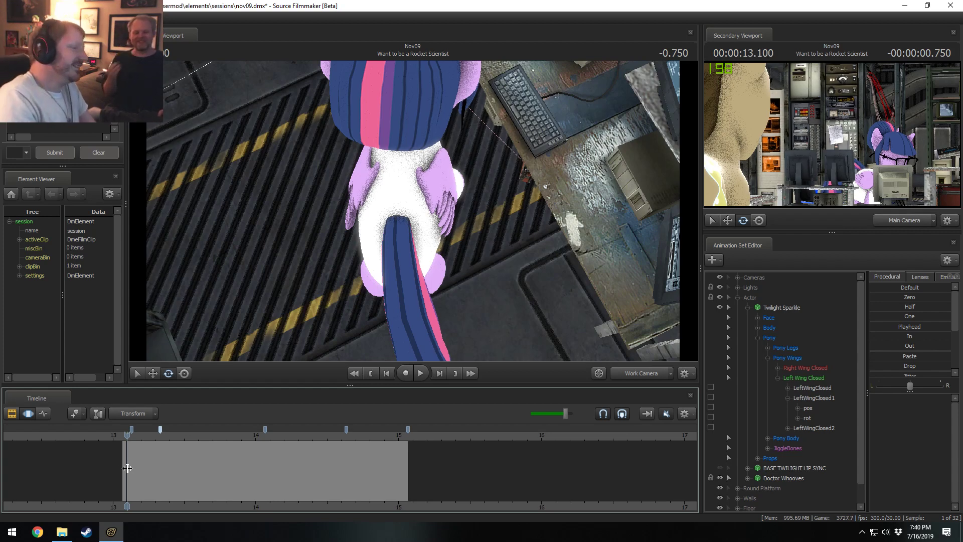
pyautogui.moveTo(121, 441); pyautogui.dragTo(344, 432)
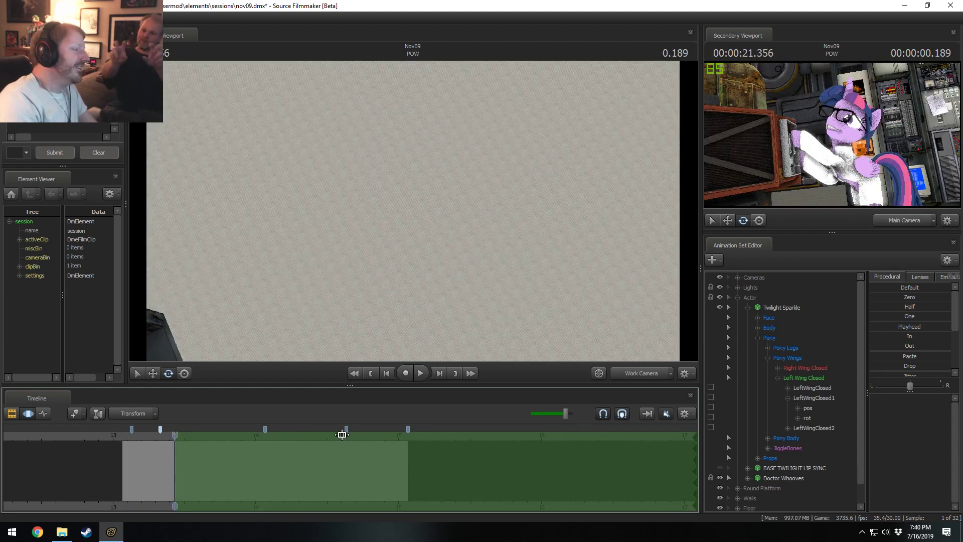
pyautogui.keyDown('shift'); pyautogui.moveTo(190, 477); pyautogui.dragTo(125, 463); pyautogui.keyUp('shift')
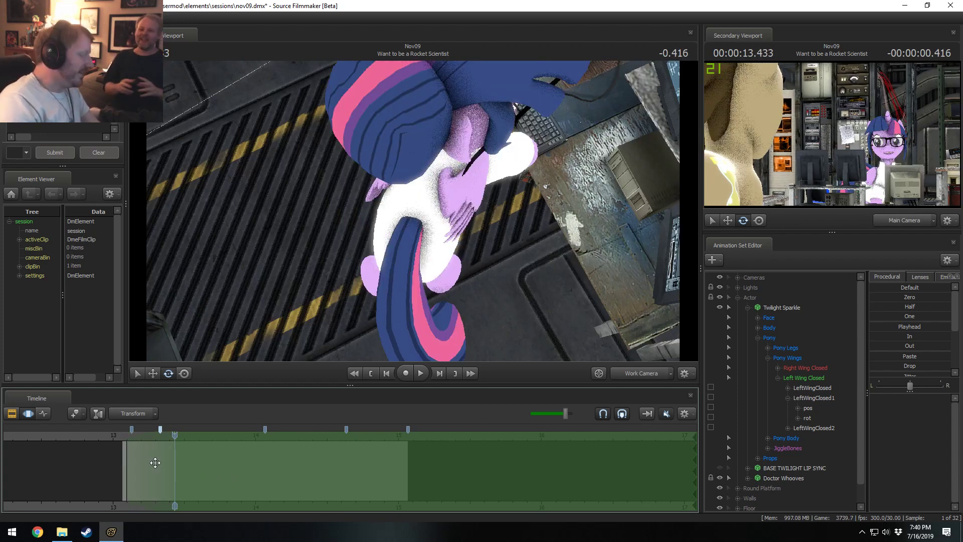
pyautogui.press('space')
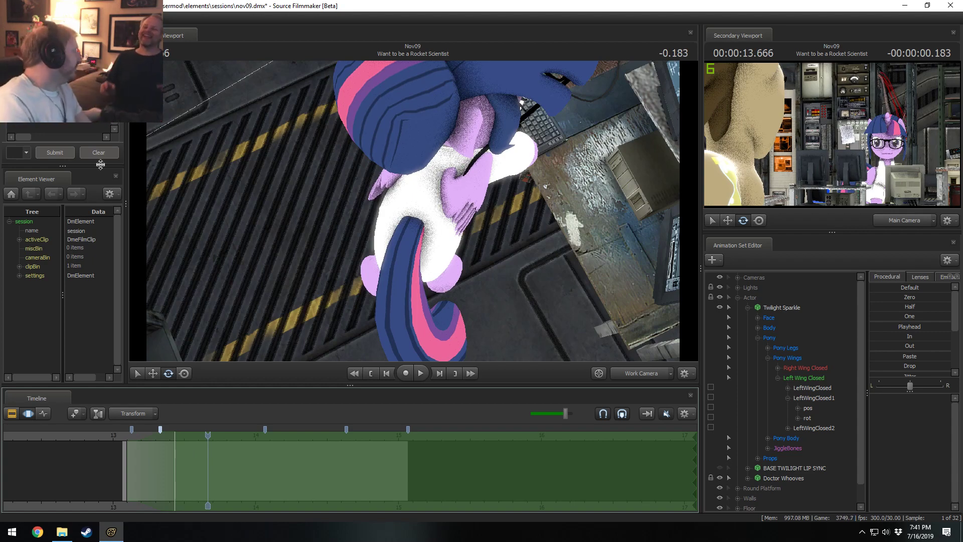
pyautogui.press('ctrl')
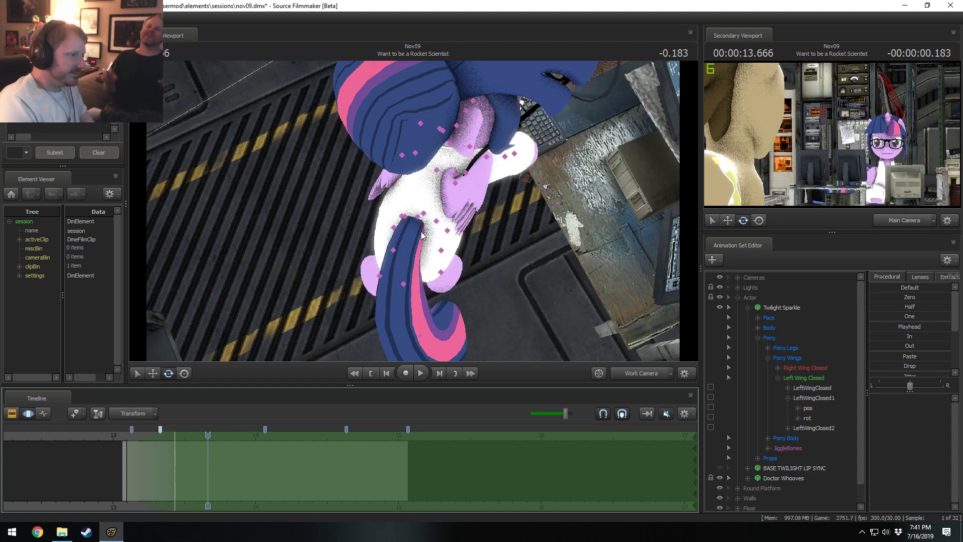
pyautogui.keyDown('ctrl'); pyautogui.click(417, 218); pyautogui.keyUp('ctrl')
pyautogui.moveTo(446, 208)
pyautogui.mouseDown()
pyautogui.moveTo(446, 233)
pyautogui.moveTo(431, 249)
pyautogui.moveTo(443, 216)
pyautogui.mouseUp()
pyautogui.moveTo(220, 464)
pyautogui.mouseDown()
pyautogui.moveTo(130, 467)
pyautogui.moveTo(208, 451)
pyautogui.mouseUp()
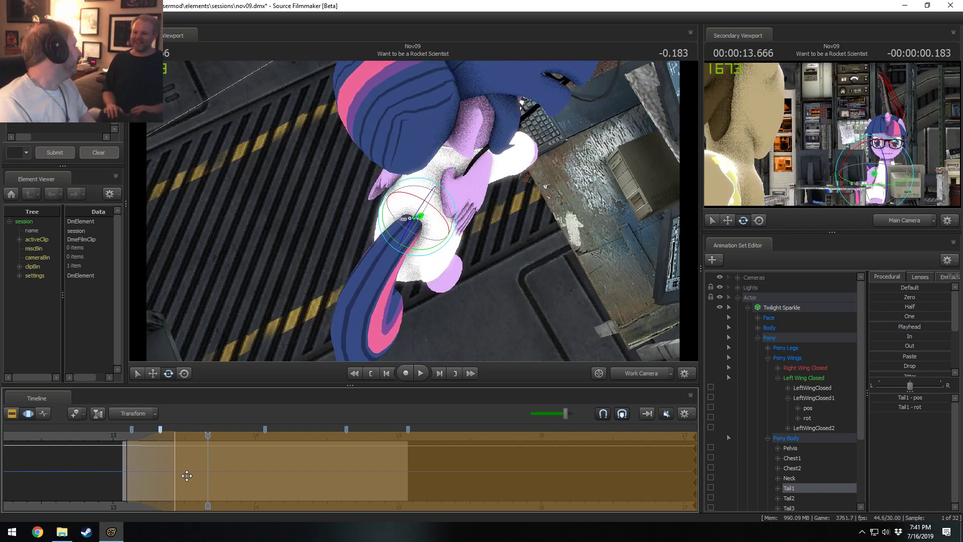
pyautogui.press('space')
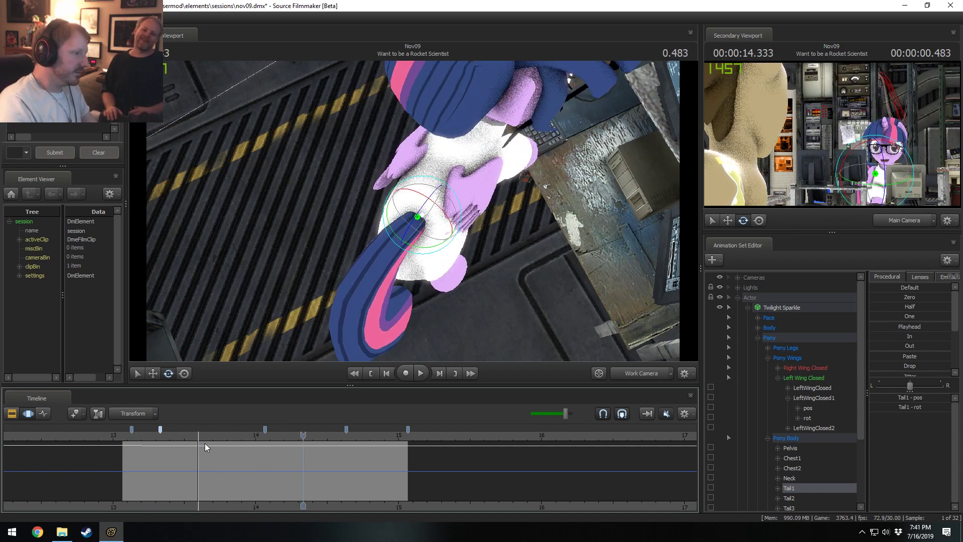
pyautogui.press('space')
pyautogui.moveTo(148, 443); pyautogui.dragTo(131, 443)
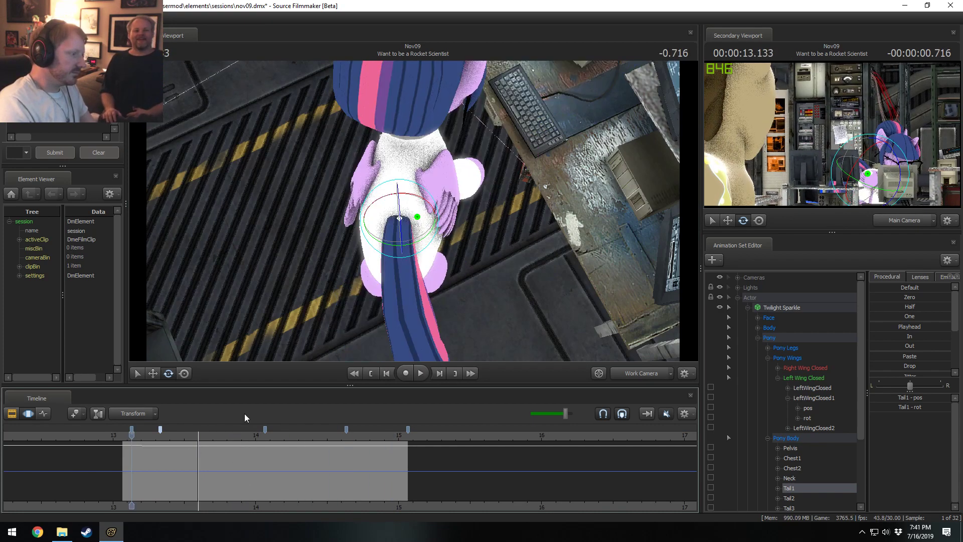
# Swing Tail1 to Twilight's right around 13.37 s with a soft falloff, and narrow the time selection to about 13.2–13.5 s
pyautogui.keyDown('alt'); pyautogui.moveTo(311, 290); pyautogui.dragTo(288, 251); pyautogui.keyUp('alt')
pyautogui.moveTo(149, 447)
pyautogui.mouseDown()
pyautogui.moveTo(136, 448)
pyautogui.moveTo(165, 457)
pyautogui.mouseUp()
pyautogui.keyDown('shift'); pyautogui.scroll(5, 165, 457); pyautogui.keyUp('shift')
pyautogui.keyDown('shift'); pyautogui.scroll(2, 165, 457); pyautogui.keyUp('shift')
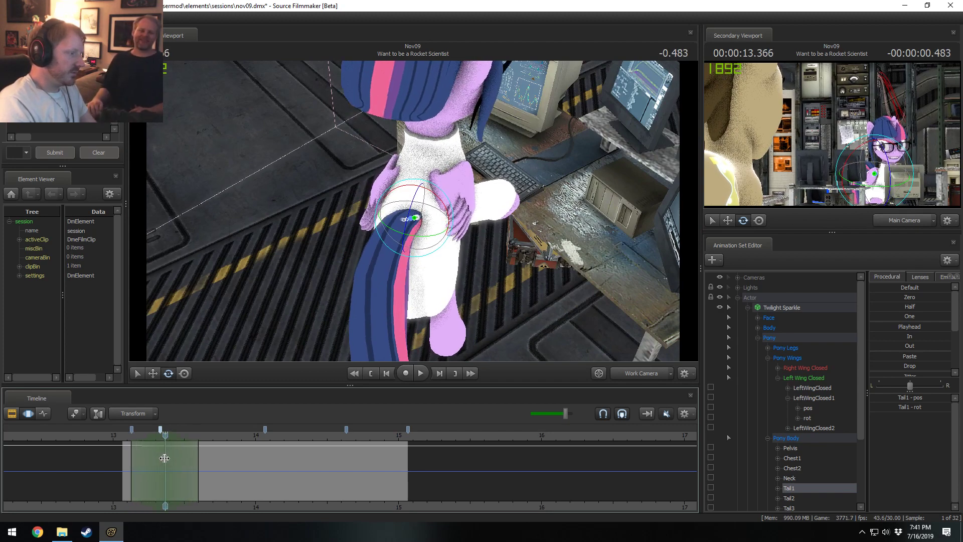
pyautogui.keyDown('alt'); pyautogui.moveTo(482, 205); pyautogui.dragTo(432, 199); pyautogui.keyUp('alt')
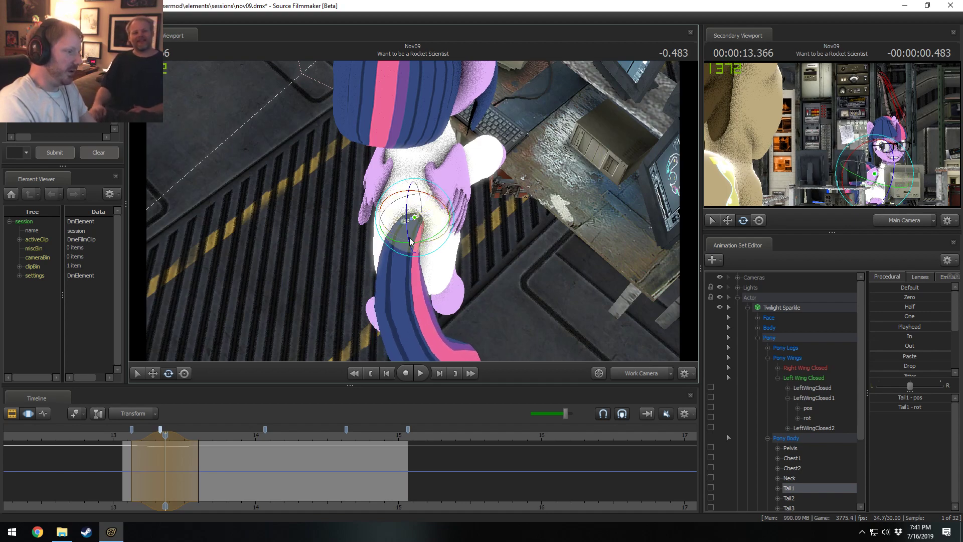
pyautogui.moveTo(122, 450); pyautogui.dragTo(169, 469)
pyautogui.keyDown('shift'); pyautogui.scroll(-1, 150, 449); pyautogui.keyUp('shift')
pyautogui.keyDown('shift'); pyautogui.scroll(-1, 151, 449); pyautogui.keyUp('shift')
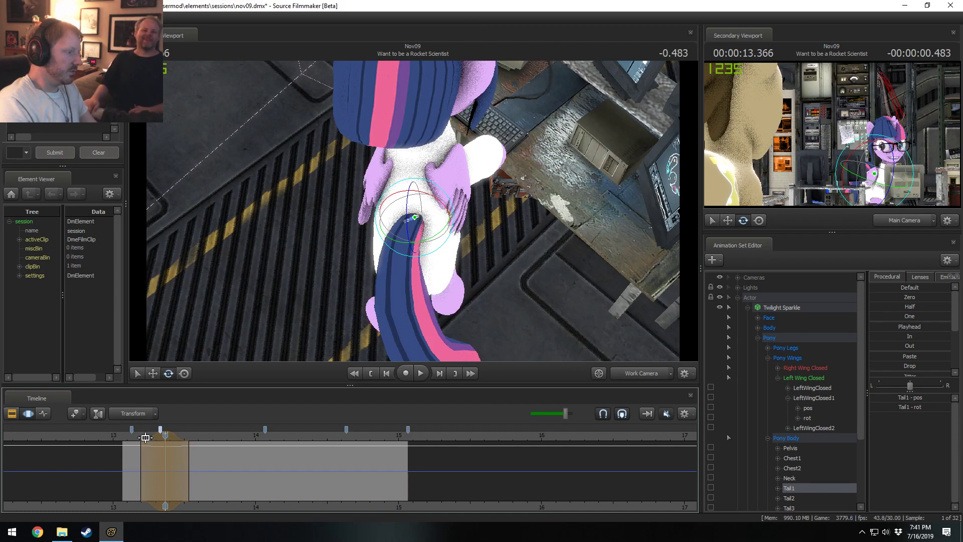
# Centre a soft time selection of about 13.2–13.9 s on 13.47 s and swing Tail1 to Twilight's left
pyautogui.moveTo(143, 438)
pyautogui.mouseDown()
pyautogui.moveTo(126, 442)
pyautogui.moveTo(169, 460)
pyautogui.moveTo(134, 439)
pyautogui.mouseUp()
pyautogui.moveTo(130, 442); pyautogui.dragTo(178, 458)
pyautogui.keyDown('shift'); pyautogui.click(178, 459); pyautogui.keyUp('shift')
pyautogui.keyDown('shift'); pyautogui.scroll(8, 178, 460); pyautogui.keyUp('shift')
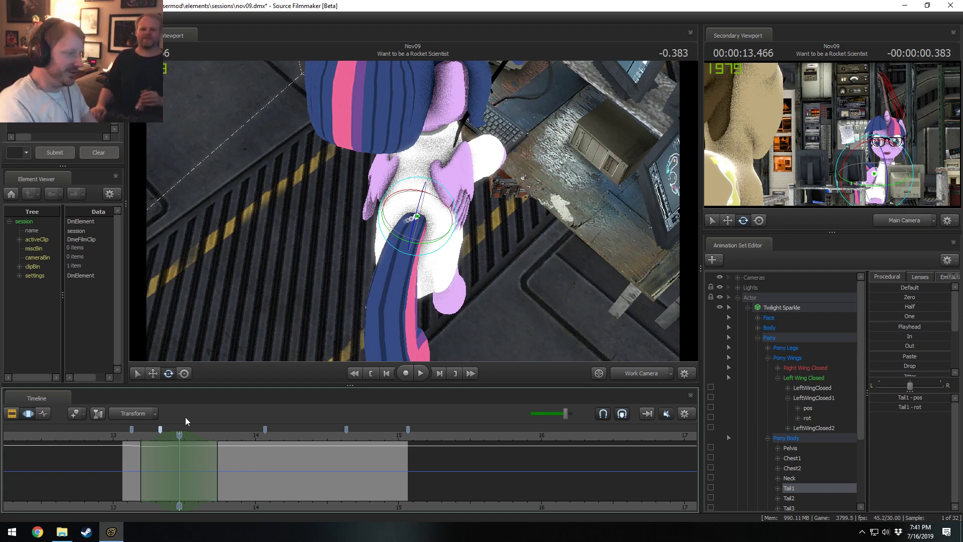
pyautogui.moveTo(215, 457); pyautogui.dragTo(241, 457)
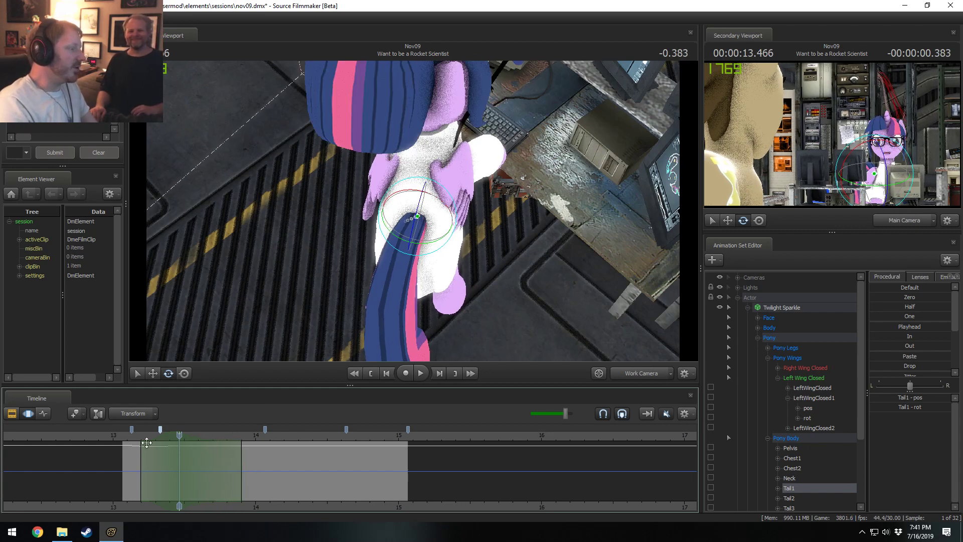
pyautogui.click(171, 444)
pyautogui.moveTo(172, 444); pyautogui.dragTo(180, 446)
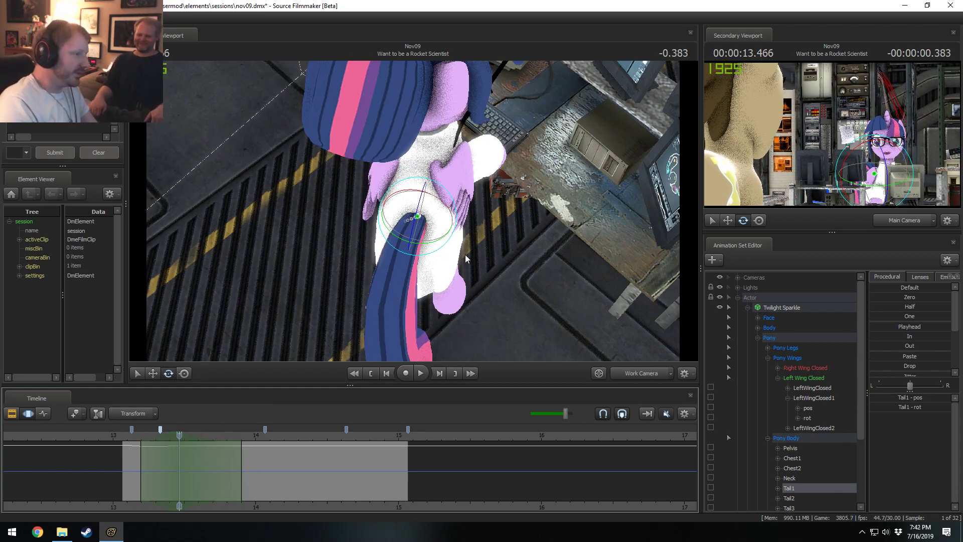
pyautogui.moveTo(453, 215); pyautogui.dragTo(462, 221)
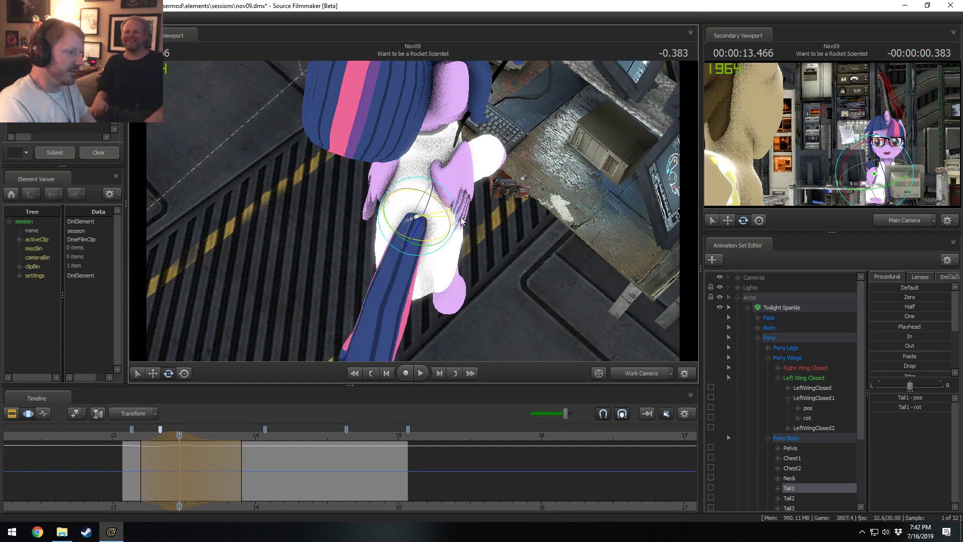
# Play back the tail swing and shift the edited Tail1 motion slightly later, centring it on about 13.53 s
pyautogui.click(135, 444)
pyautogui.press('space')
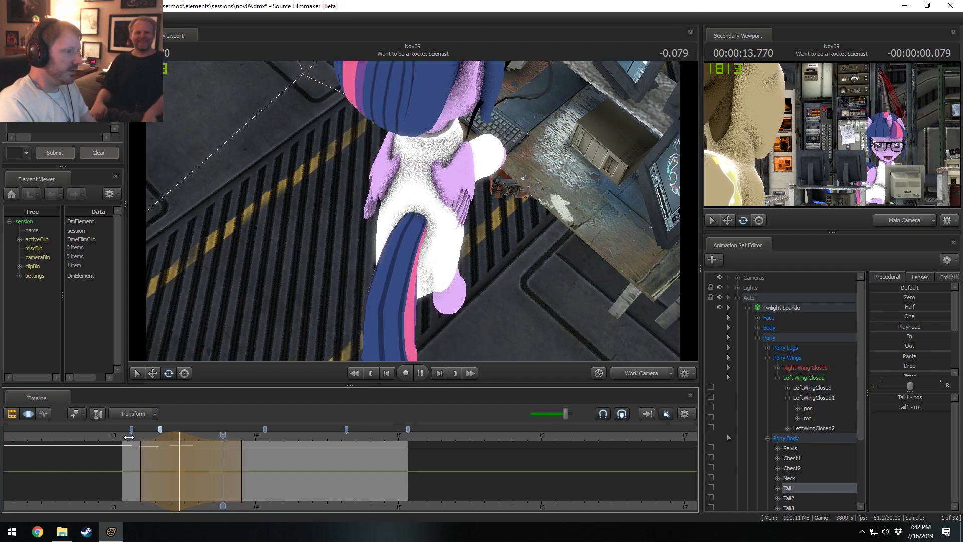
pyautogui.press('space')
pyautogui.moveTo(163, 439); pyautogui.dragTo(173, 439)
pyautogui.click(132, 442)
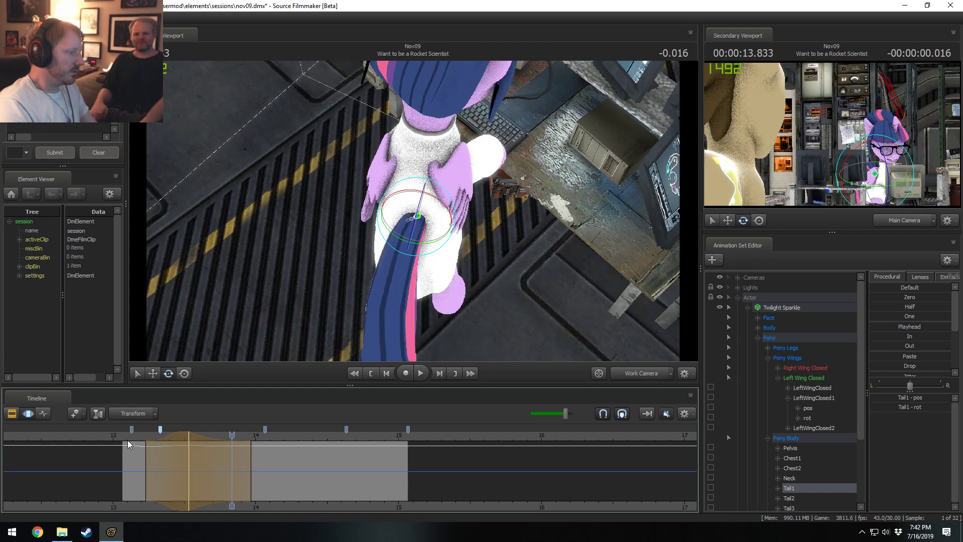
pyautogui.press('space')
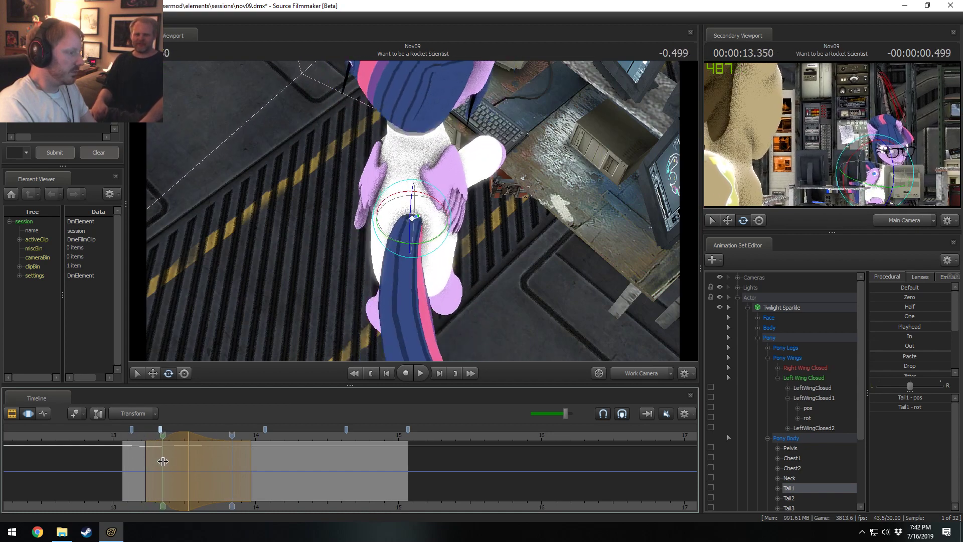
# Centre a soft time selection of about 13.2–14 s on 13.6 s and adjust Tail1's rotation
pyautogui.click(197, 472)
pyautogui.keyDown('shift'); pyautogui.click(197, 472); pyautogui.keyUp('shift')
pyautogui.keyDown('shift'); pyautogui.scroll(6, 196, 470); pyautogui.keyUp('shift')
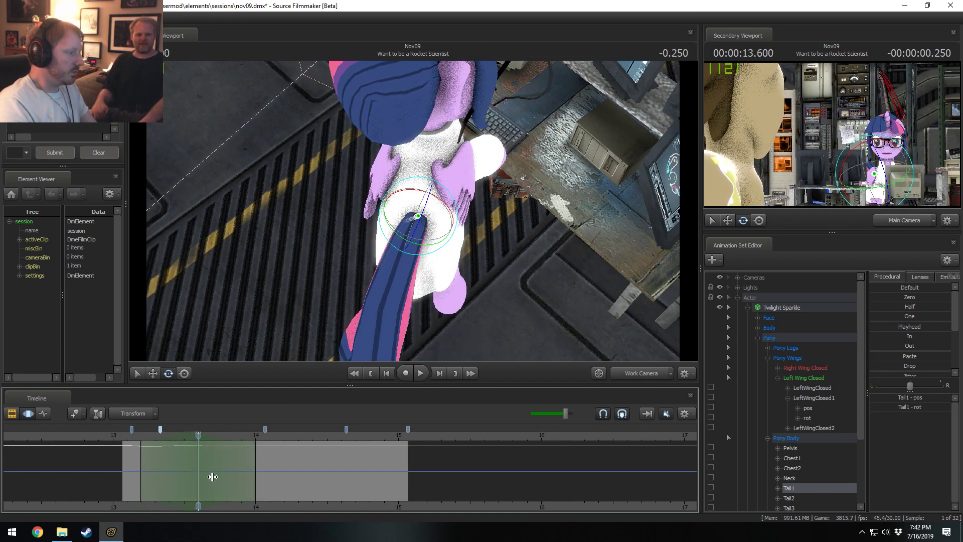
pyautogui.moveTo(427, 243); pyautogui.dragTo(432, 250)
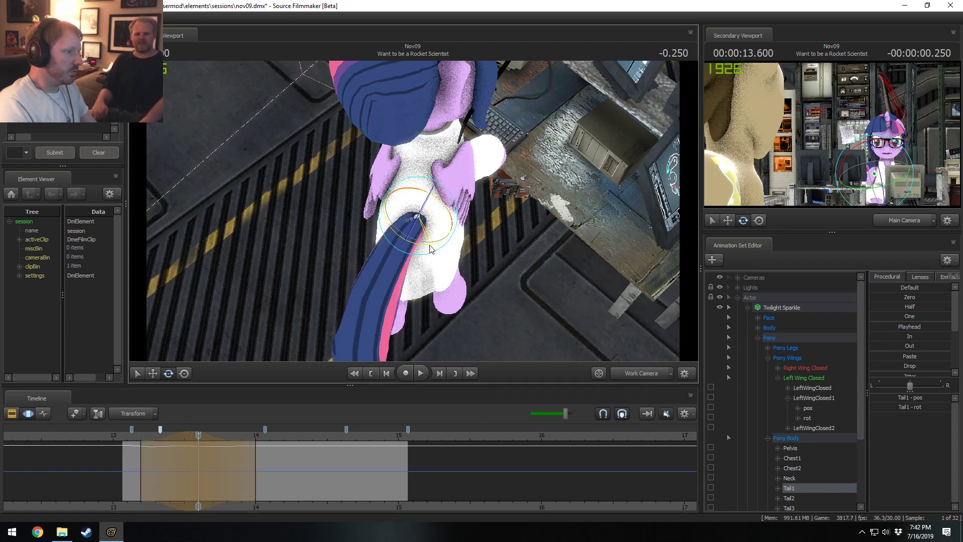
# Play back Twilight's turn repeatedly from about 13.1 s to review the timing of the tail swing
pyautogui.click(123, 436)
pyautogui.press('space')
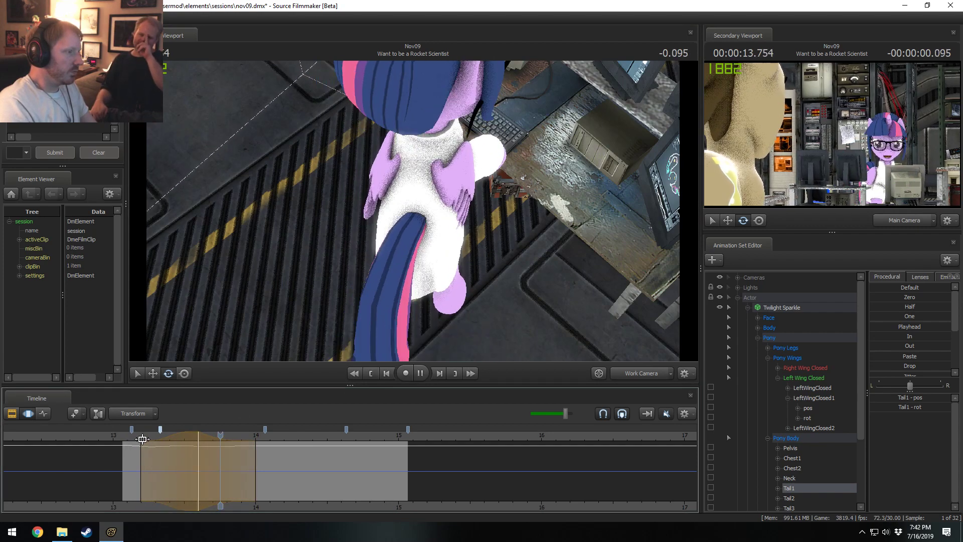
pyautogui.press('space')
pyautogui.press('space')
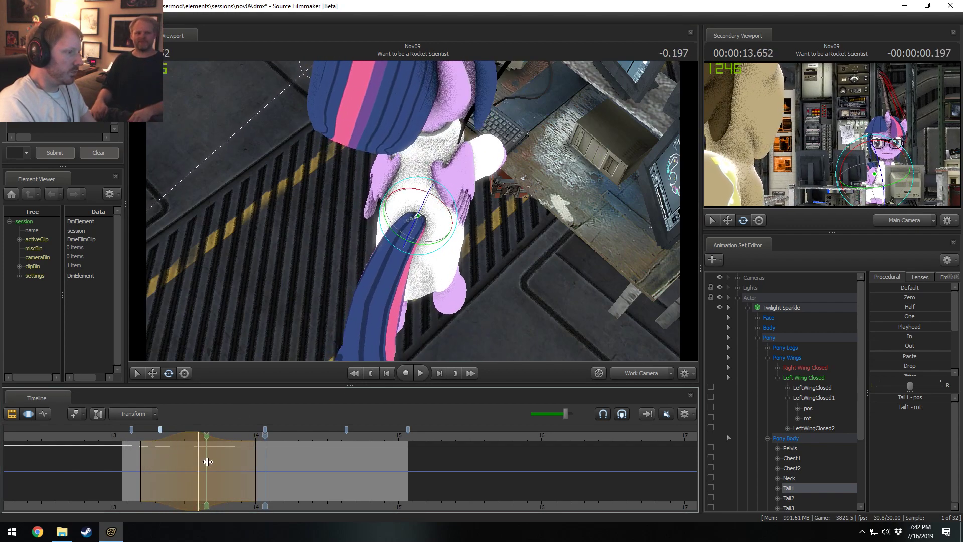
pyautogui.press('space')
pyautogui.press('space')
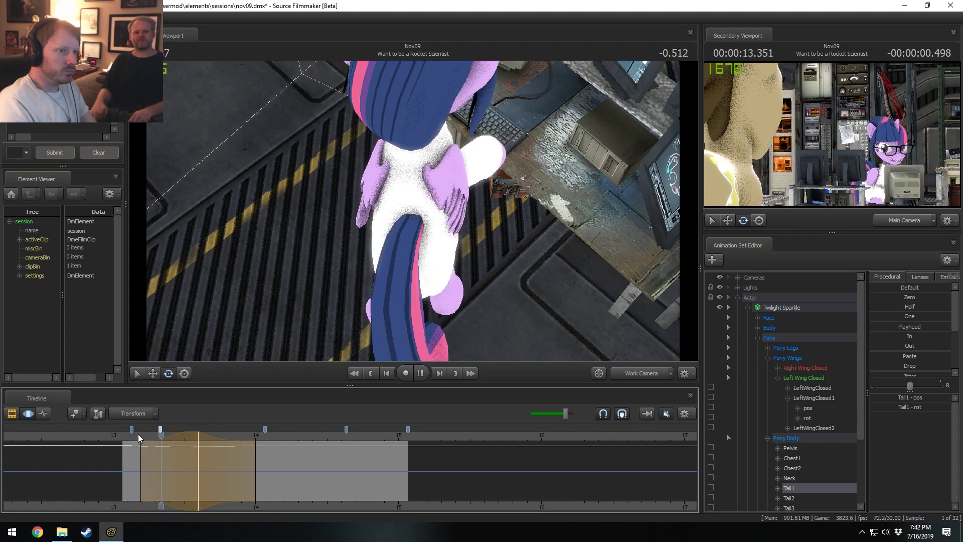
# Centre a soft time selection of about 13.4–14.1 s on 13.77 s and play back the tail motion
pyautogui.press('shift')
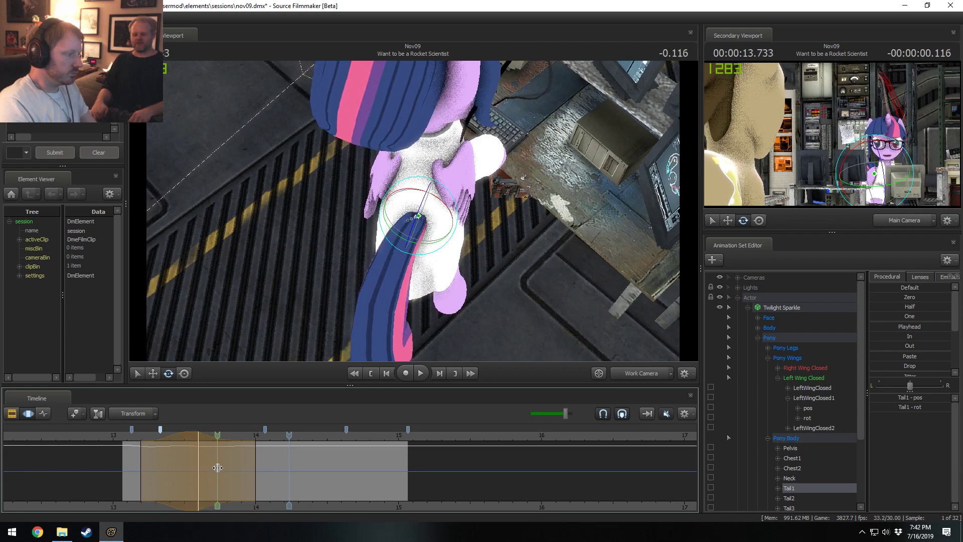
pyautogui.keyDown('shift'); pyautogui.click(222, 472); pyautogui.keyUp('shift')
pyautogui.keyDown('shift'); pyautogui.scroll(5, 220, 472); pyautogui.keyUp('shift')
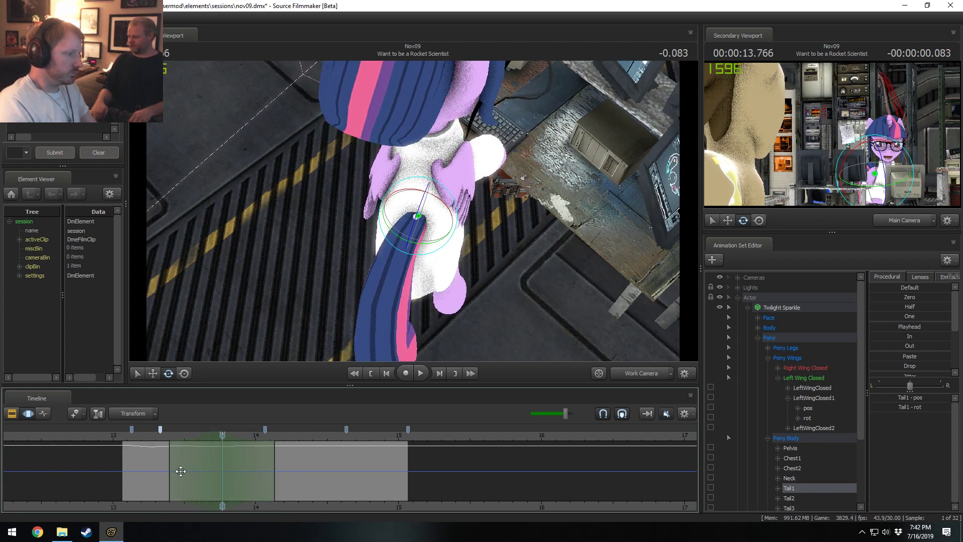
pyautogui.moveTo(421, 250); pyautogui.dragTo(428, 281)
pyautogui.press('space')
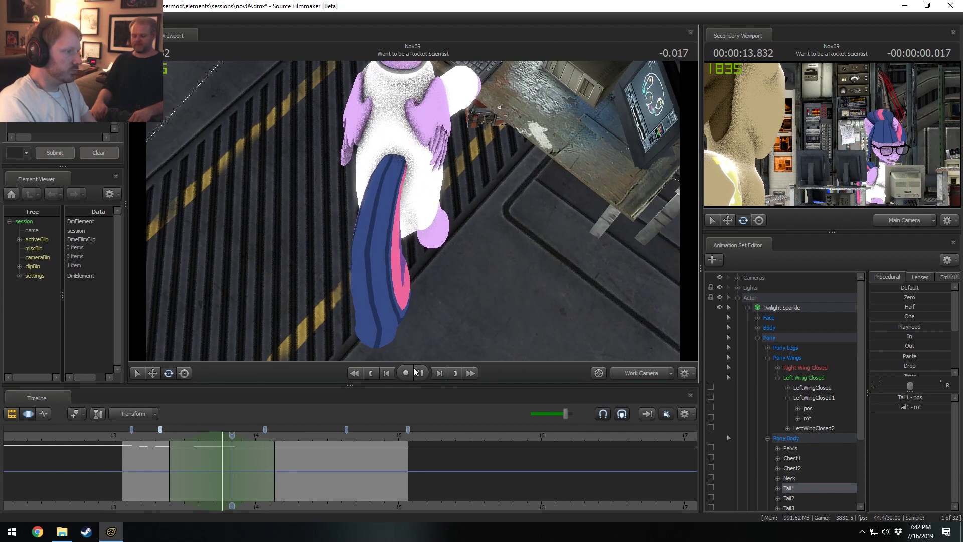
# From a side view, centre a soft time selection of about 13.8–14.3 s on 14.07 s and rotate Tail1 downward
pyautogui.keyDown('alt'); pyautogui.moveTo(463, 311); pyautogui.dragTo(371, 268); pyautogui.keyUp('alt')
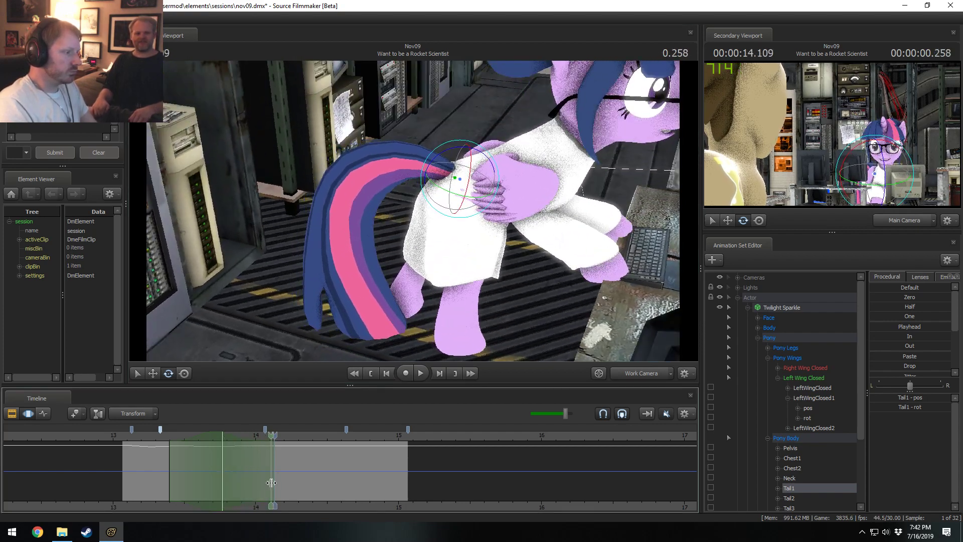
pyautogui.keyDown('shift'); pyautogui.click(266, 482); pyautogui.keyUp('shift')
pyautogui.keyDown('shift'); pyautogui.scroll(2, 266, 482); pyautogui.keyUp('shift')
pyautogui.keyDown('shift'); pyautogui.scroll(2, 265, 481); pyautogui.keyUp('shift')
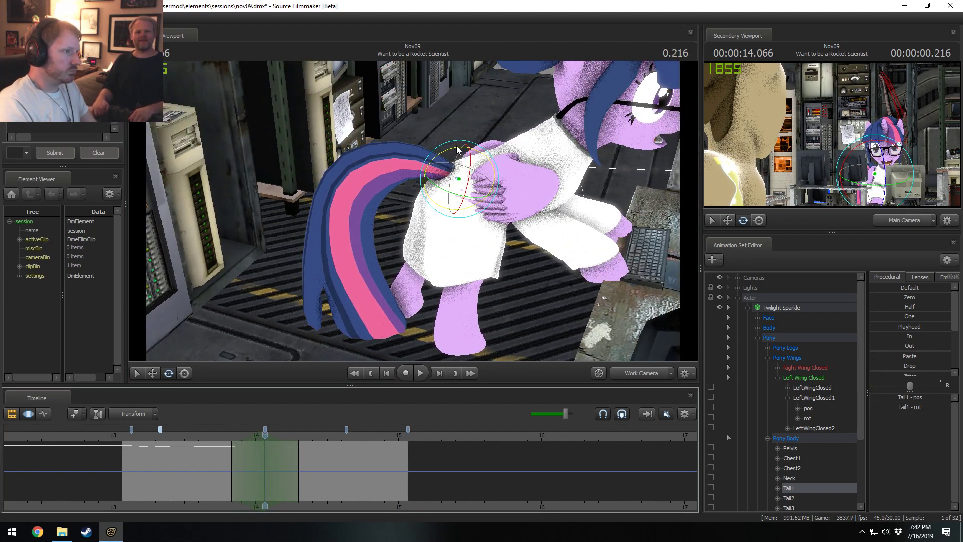
pyautogui.moveTo(457, 150); pyautogui.dragTo(451, 150)
# Play back the tail drop, tighten its time selection to about 0.4 s and shift the motion earlier, centring it on about 14.03 s
pyautogui.hotkey('shift', 'space')
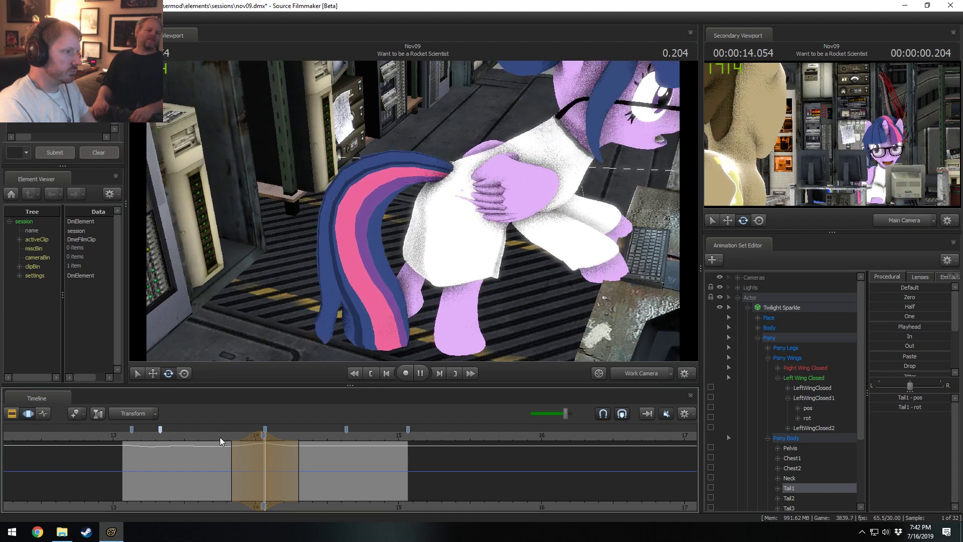
pyautogui.press('space')
pyautogui.keyDown('shift'); pyautogui.scroll(-1, 250, 453); pyautogui.keyUp('shift')
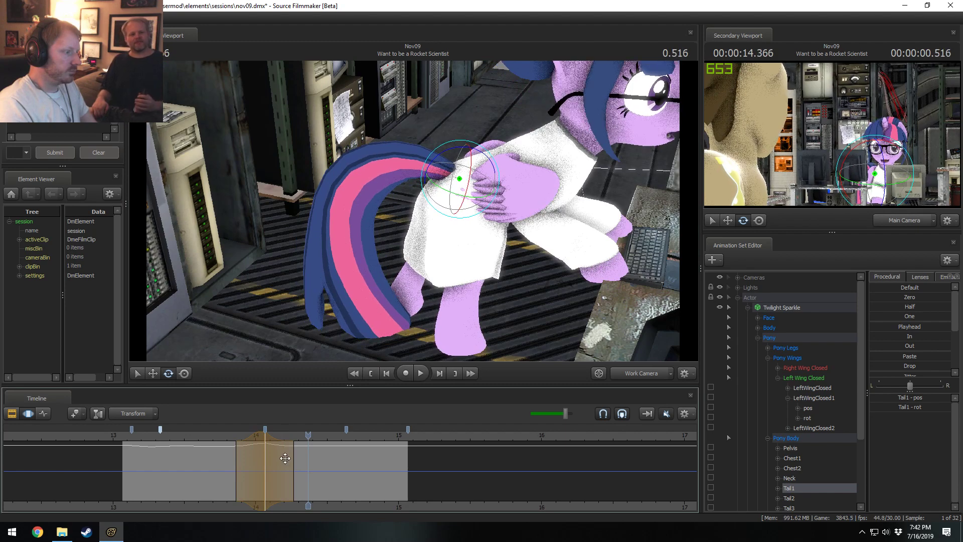
pyautogui.press('space')
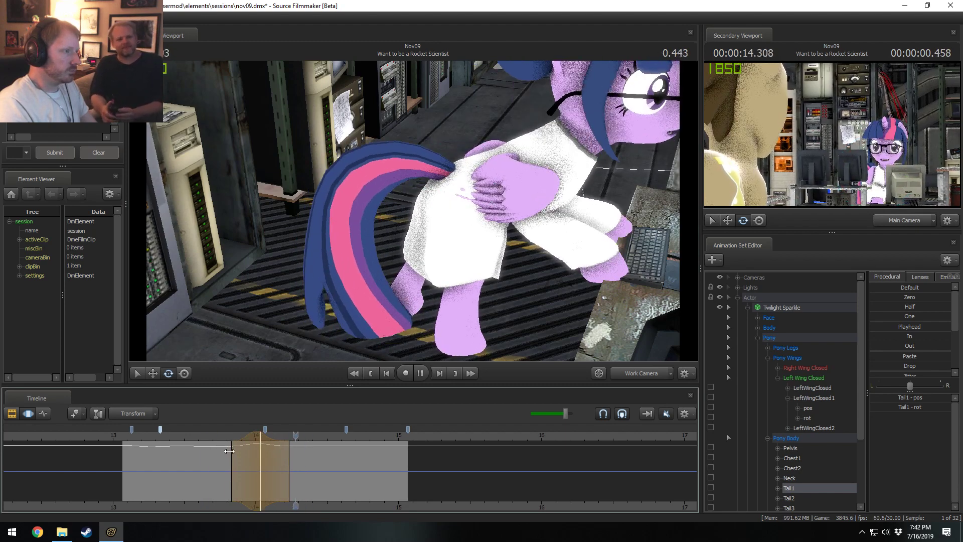
pyautogui.press('space')
# Centre a soft time selection of about 14–14.5 s on 14.2 s and rotate Tail1 upward
pyautogui.keyDown('shift'); pyautogui.click(284, 472); pyautogui.keyUp('shift')
pyautogui.keyDown('shift'); pyautogui.scroll(4, 284, 471); pyautogui.keyUp('shift')
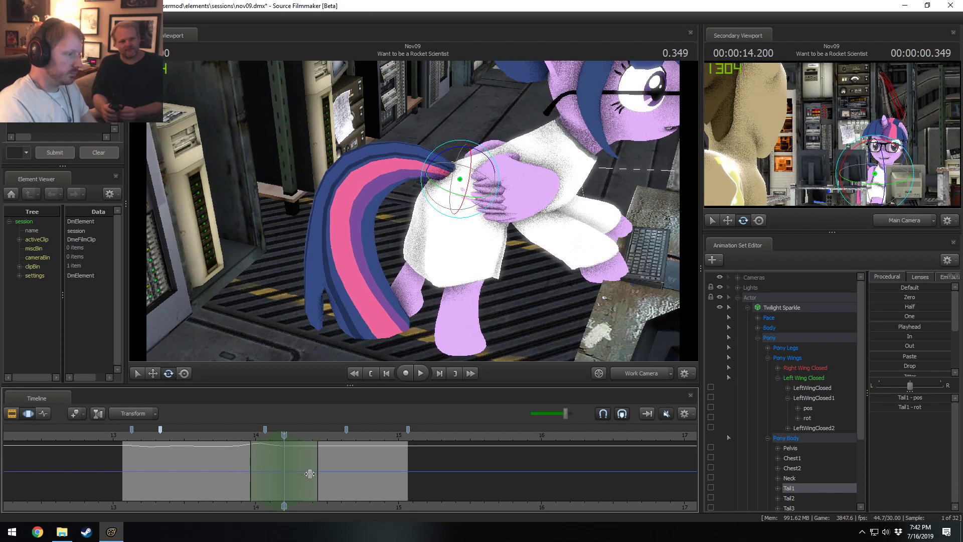
pyautogui.moveTo(321, 455); pyautogui.dragTo(333, 445)
pyautogui.moveTo(456, 150); pyautogui.dragTo(462, 158)
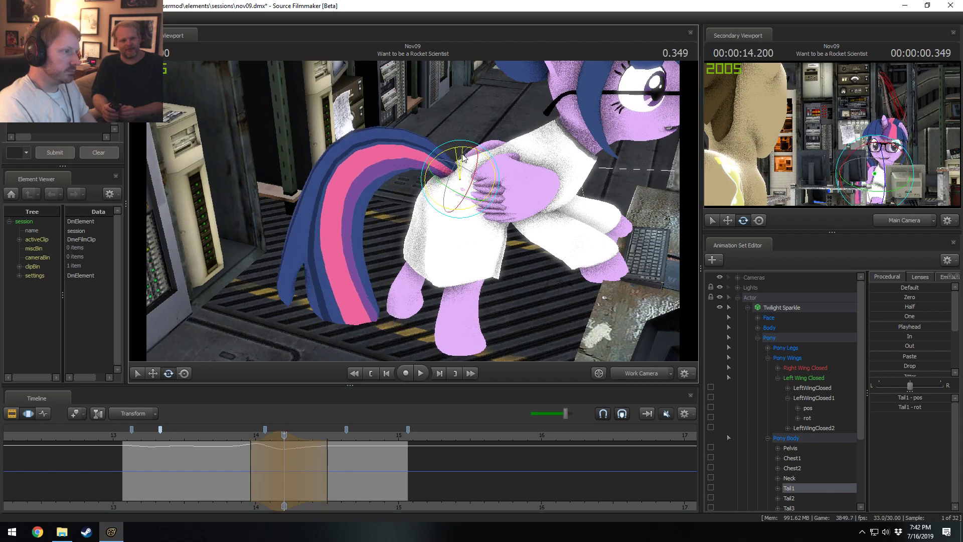
# Play back the tail lift from about 13.7 s and extend its falloff to end at about 14.8 s
pyautogui.click(213, 434)
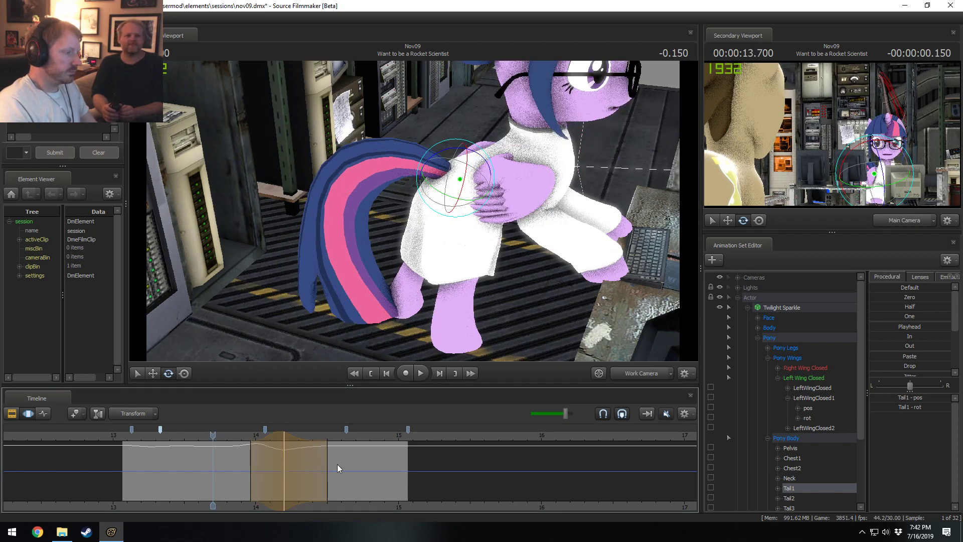
pyautogui.press('space')
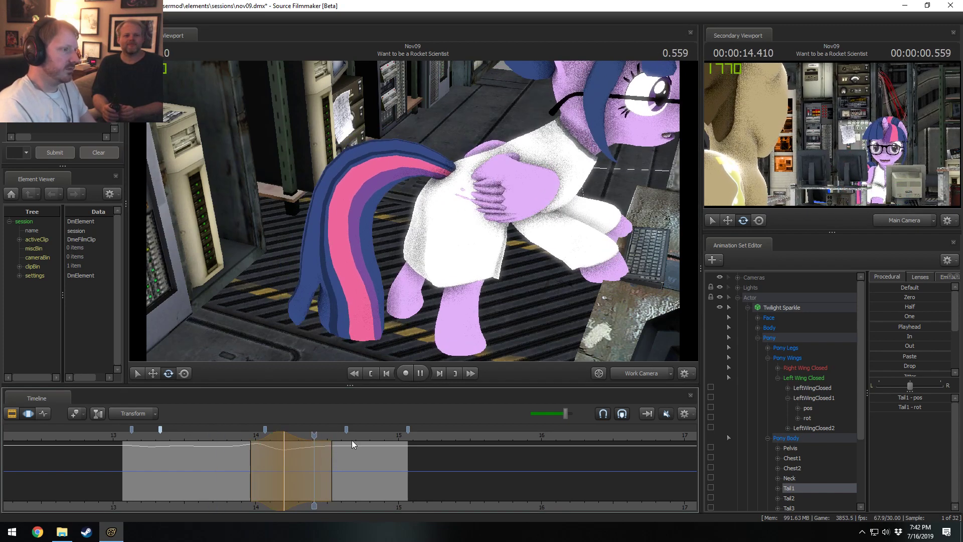
pyautogui.press('space')
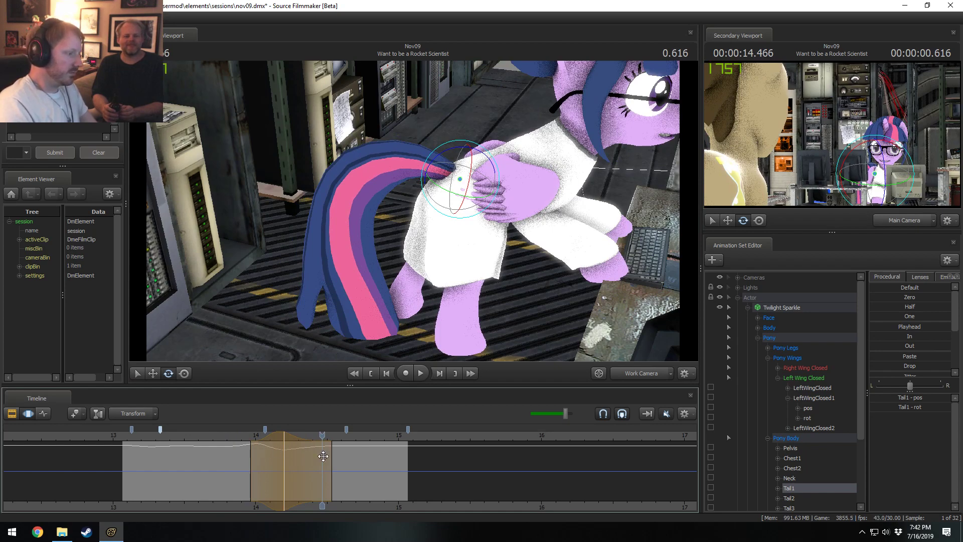
pyautogui.moveTo(332, 456); pyautogui.dragTo(365, 456)
pyautogui.click(213, 436)
pyautogui.press('space')
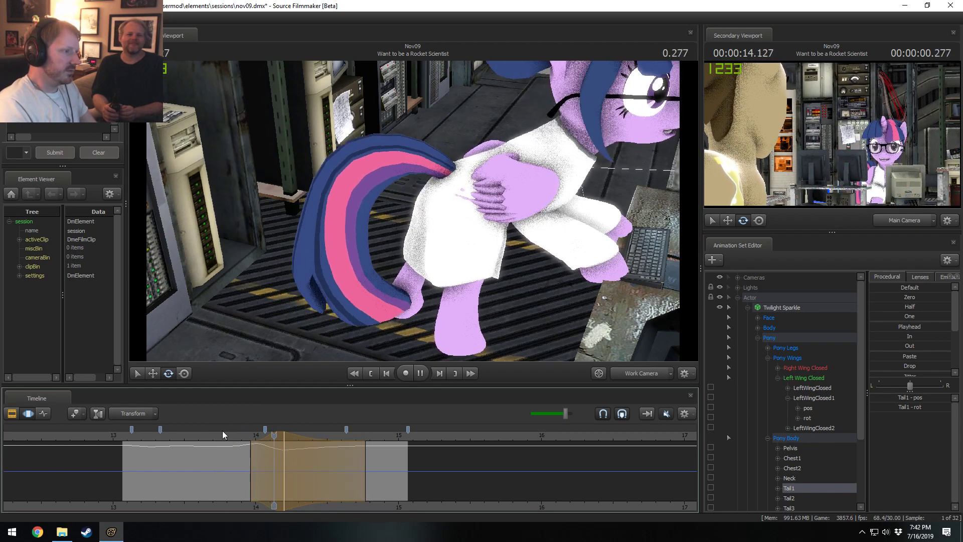
pyautogui.press('space')
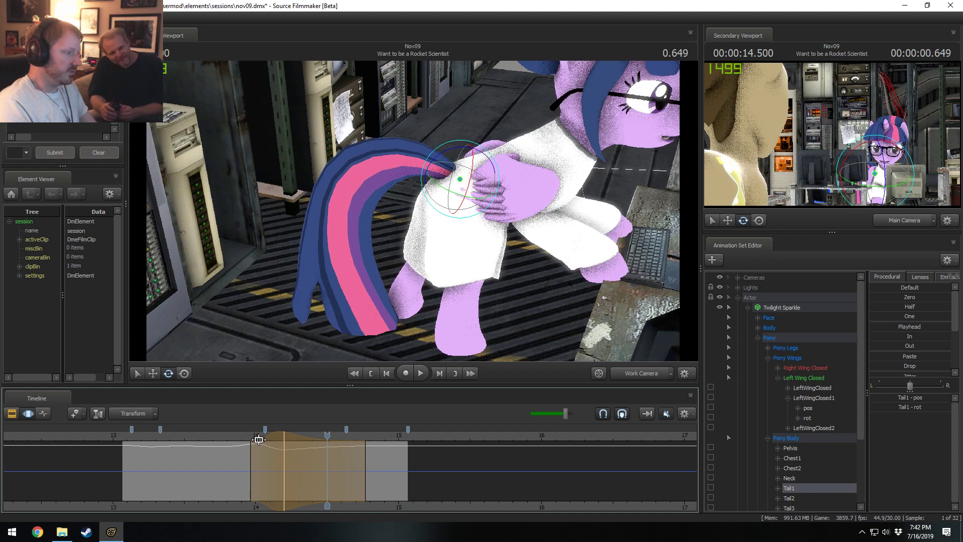
# Shift the tail lift slightly earlier, centring it on about 14.17 s, and play back the result from about 13.7 s
pyautogui.moveTo(259, 440); pyautogui.dragTo(253, 440)
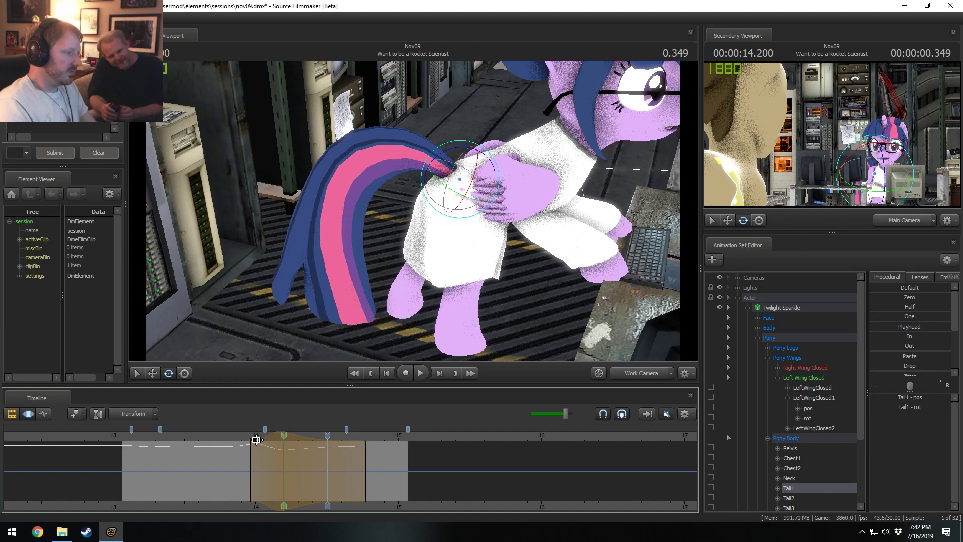
pyautogui.click(217, 433)
pyautogui.press('space')
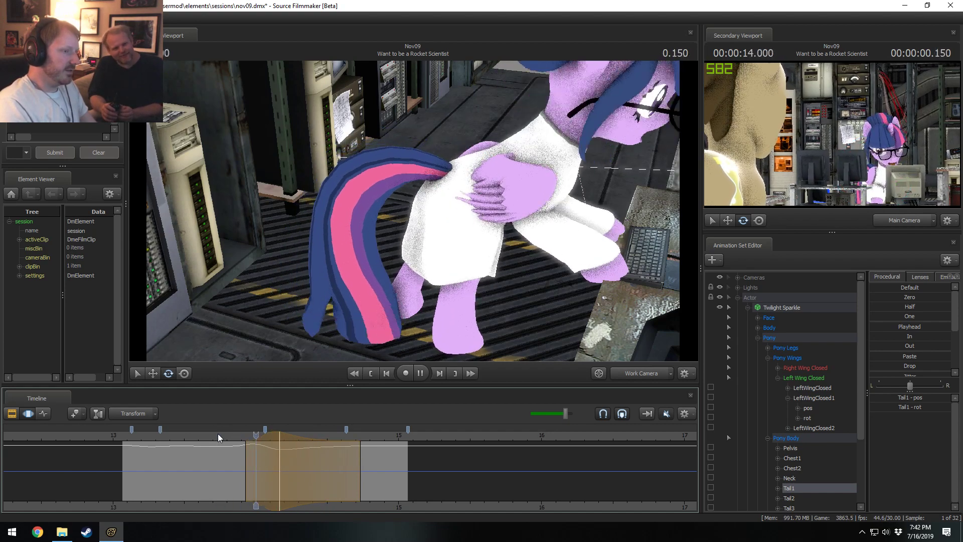
pyautogui.press('space')
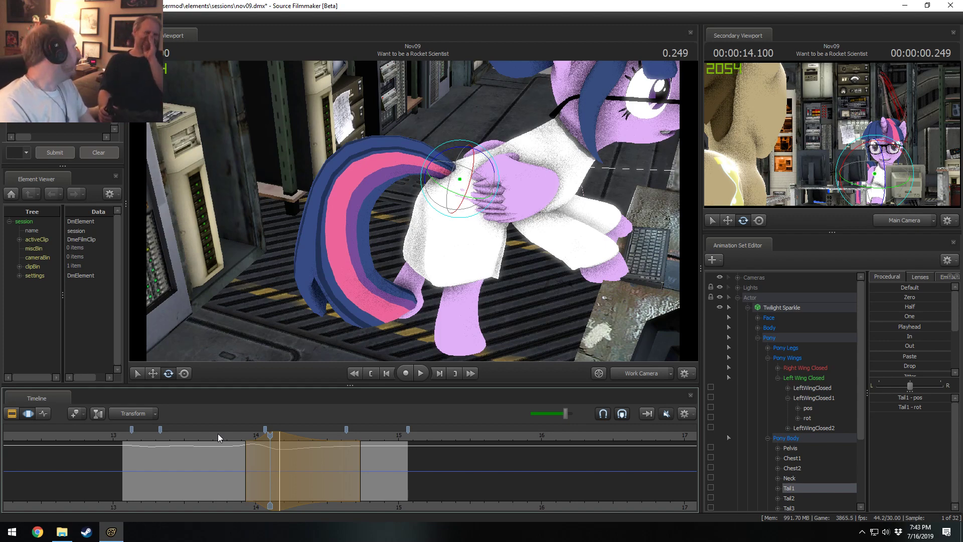
pyautogui.click(218, 433)
pyautogui.press('space')
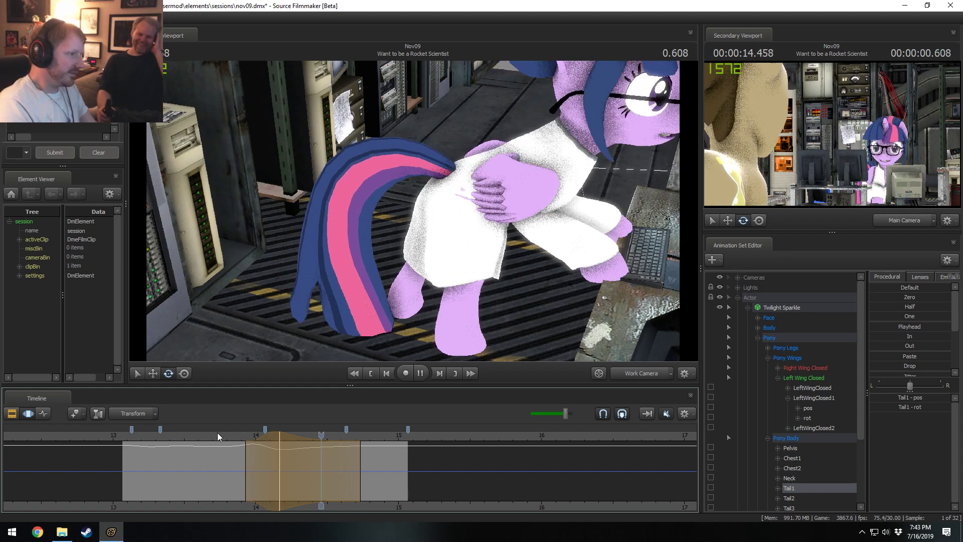
pyautogui.press('space')
# Centre a soft time selection of about 14.4–14.9 s on 14.67 s for Tail1
pyautogui.press('shift')
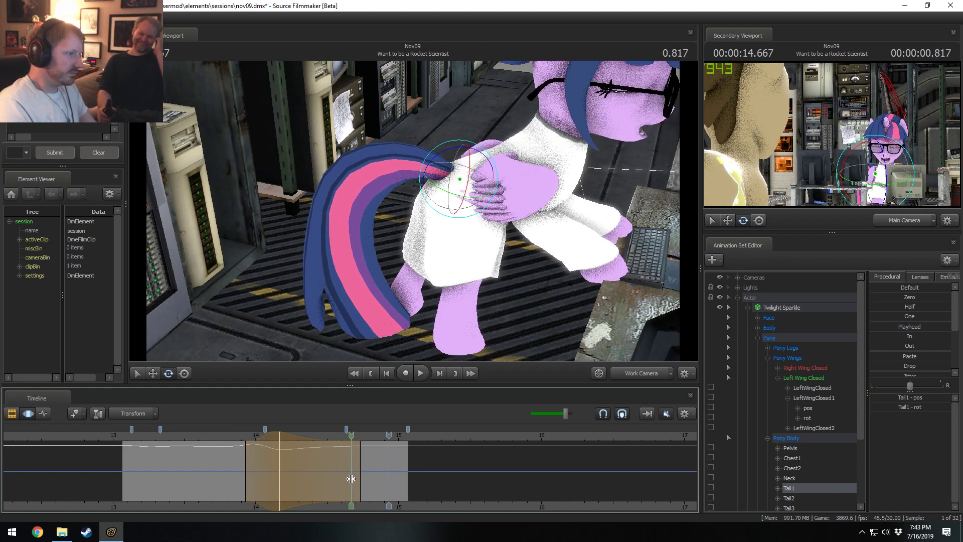
pyautogui.click(351, 478)
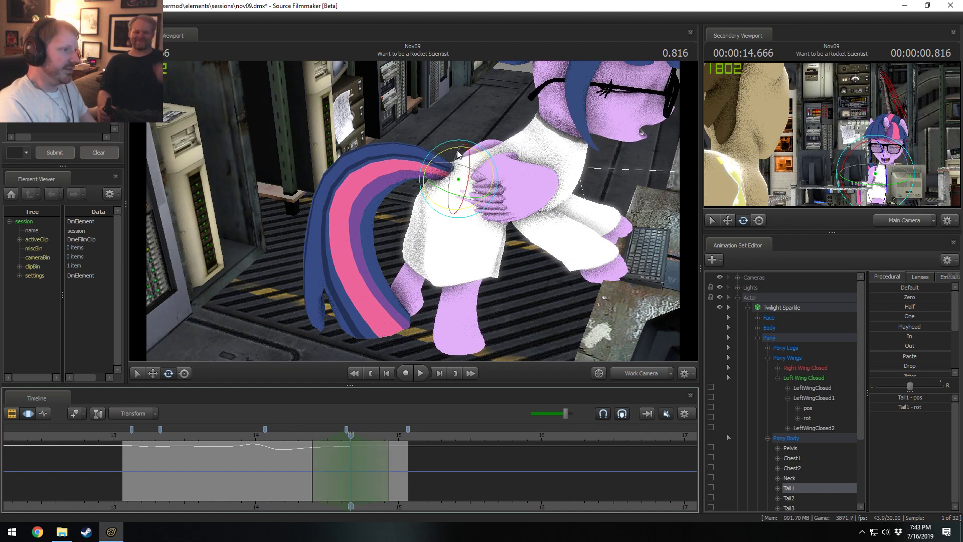
# Rotate Tail1 slightly at about 14.67 s, shift the timed change a little earlier, and replay the motion
pyautogui.moveTo(456, 151); pyautogui.dragTo(455, 151)
pyautogui.click(283, 439)
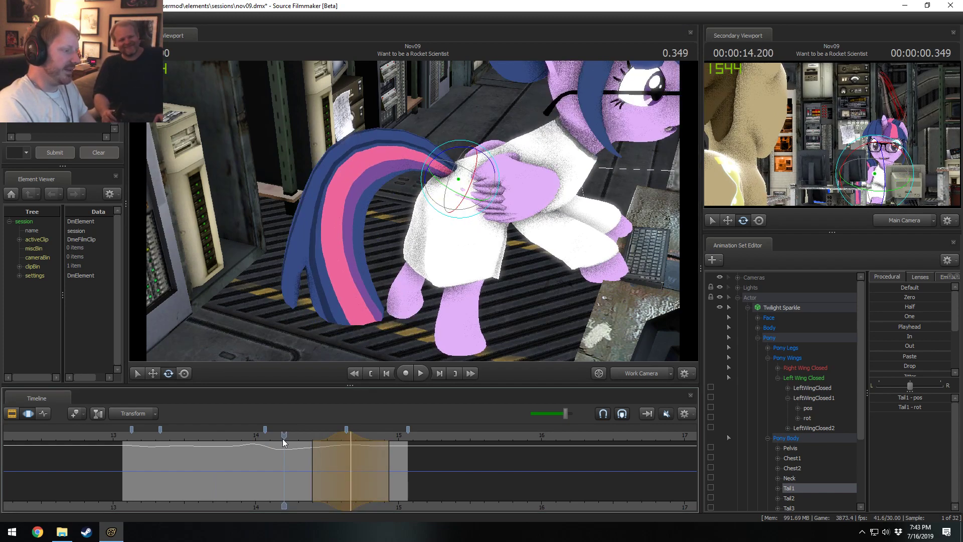
pyautogui.press('space')
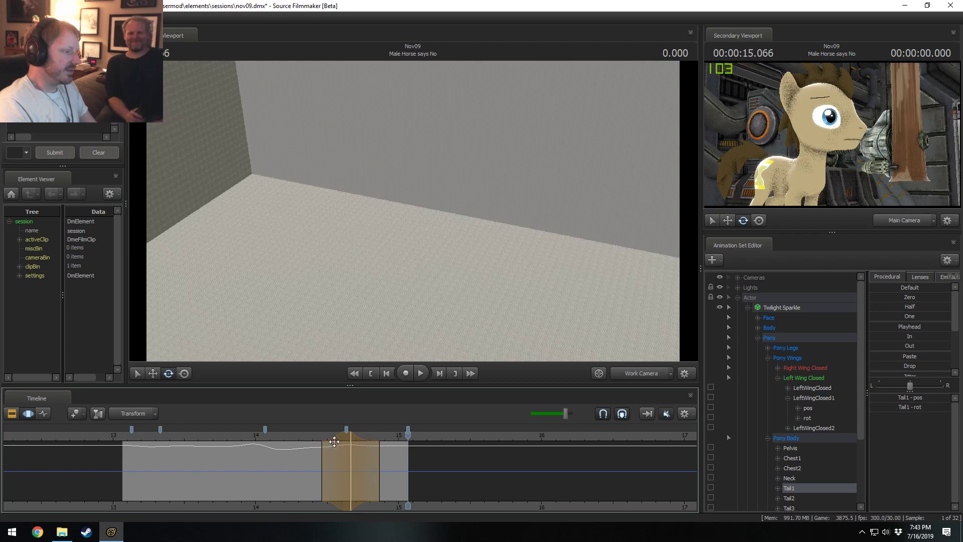
pyautogui.moveTo(334, 441); pyautogui.dragTo(330, 440)
pyautogui.click(297, 434)
pyautogui.press('space')
# Rotate Tail1 backward with a time selection centred at 14.866 s, and extend the falloff past the end of the shot
pyautogui.click(354, 464)
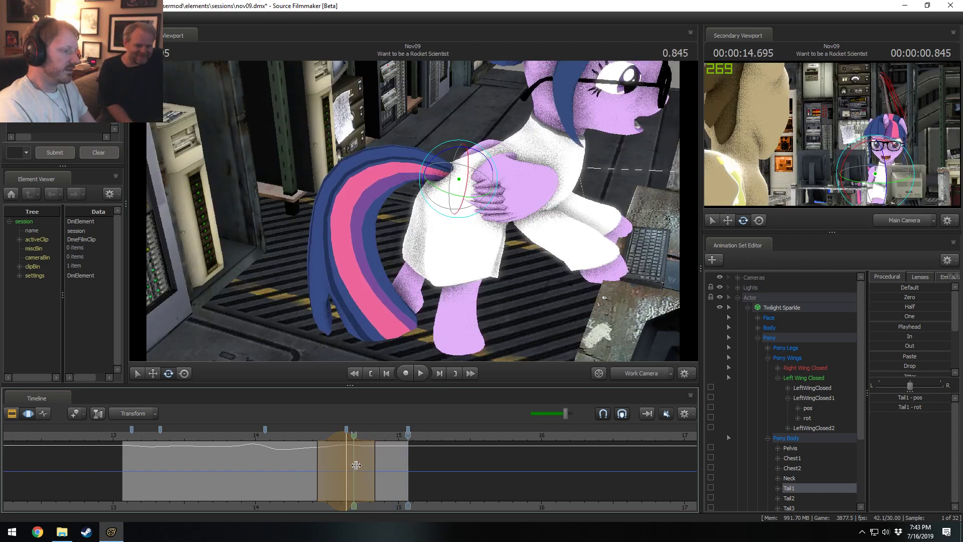
pyautogui.keyDown('shift'); pyautogui.click(380, 475); pyautogui.keyUp('shift')
pyautogui.keyDown('shift'); pyautogui.scroll(6, 380, 474); pyautogui.keyUp('shift')
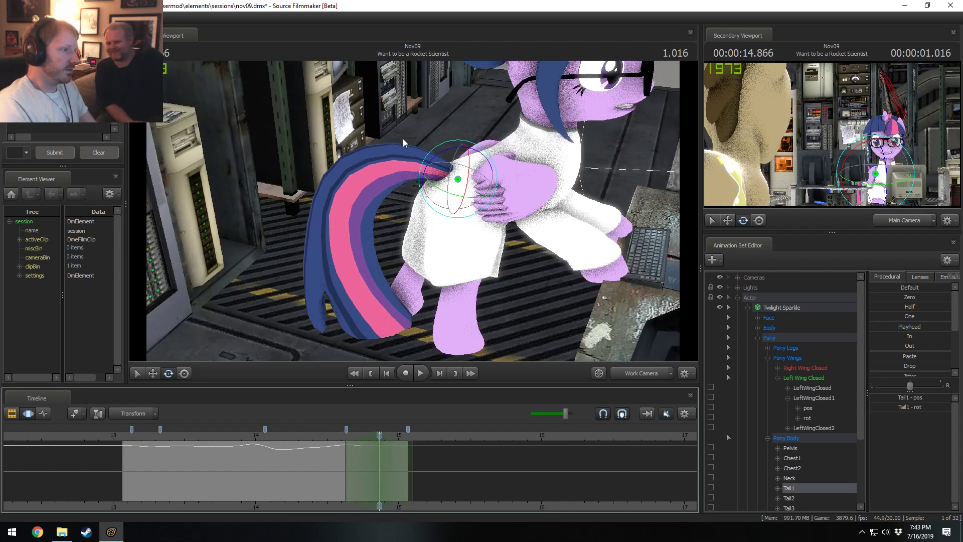
pyautogui.moveTo(460, 150); pyautogui.dragTo(466, 151)
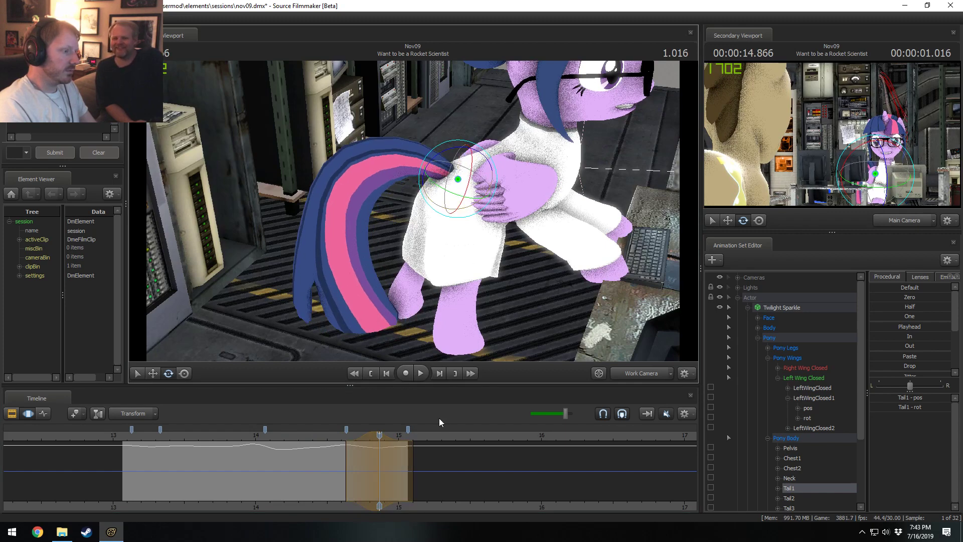
pyautogui.moveTo(412, 450); pyautogui.dragTo(434, 460)
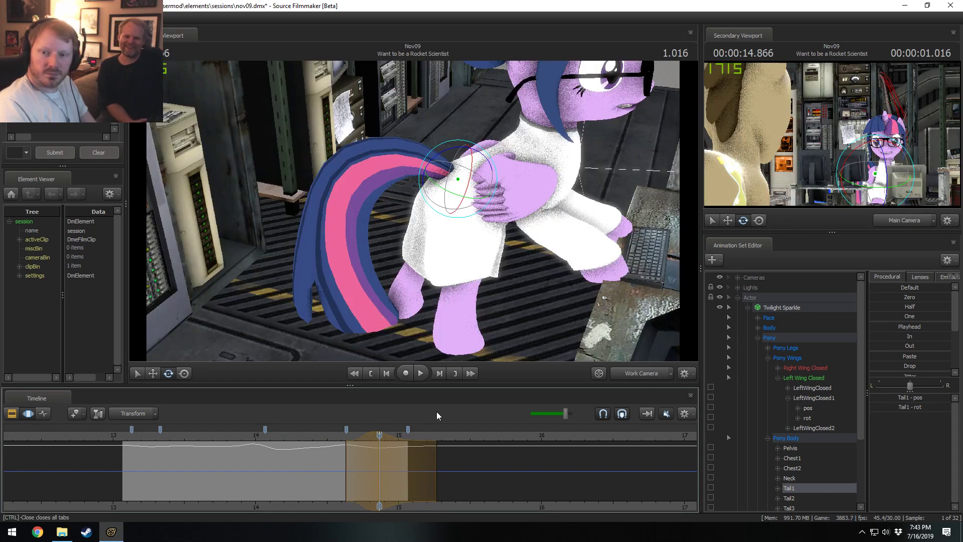
# Play back the Rocket Scientist shot, including in the clip editor, to examine the tail motion from the side and from above
pyautogui.moveTo(288, 438); pyautogui.dragTo(261, 439)
pyautogui.press('space')
pyautogui.press('space')
pyautogui.click(274, 436)
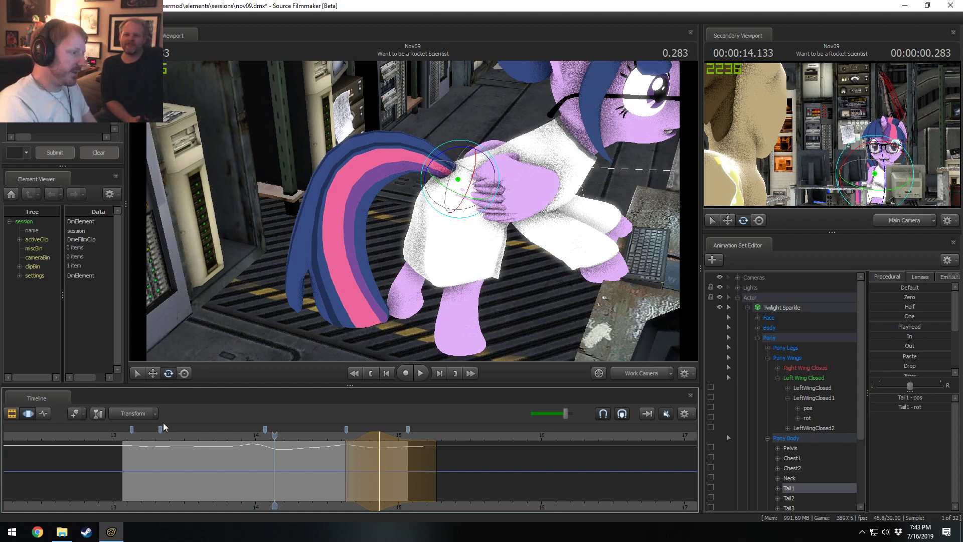
pyautogui.click(170, 434)
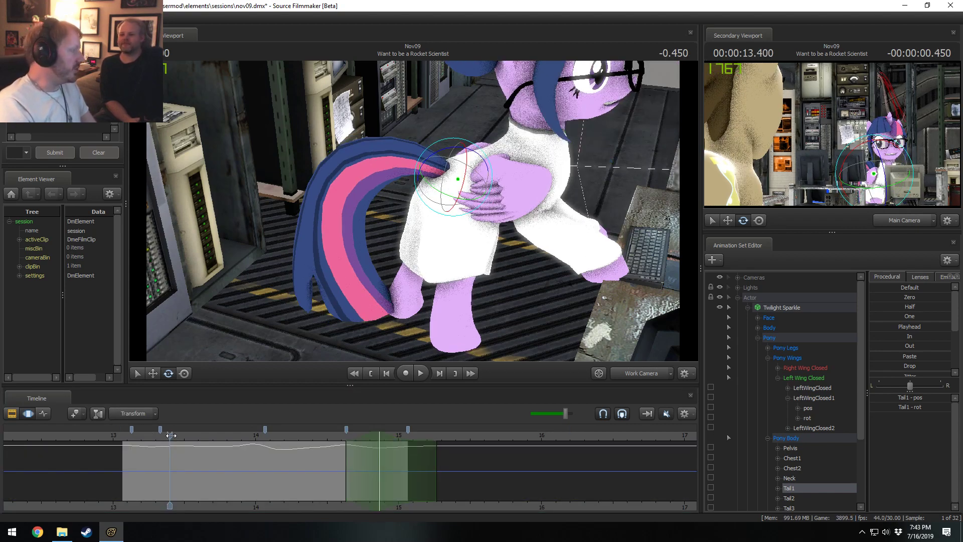
pyautogui.press('F3')
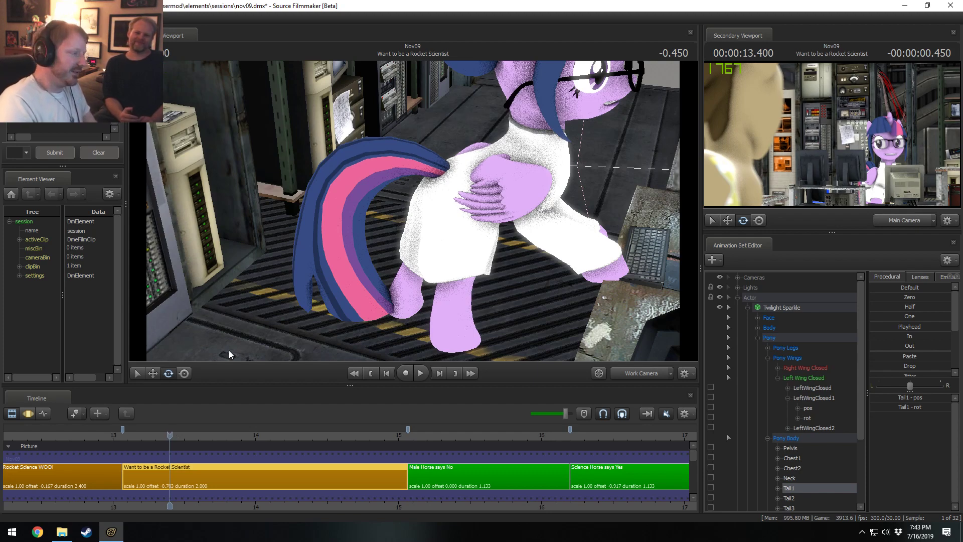
pyautogui.moveTo(170, 439); pyautogui.dragTo(164, 439)
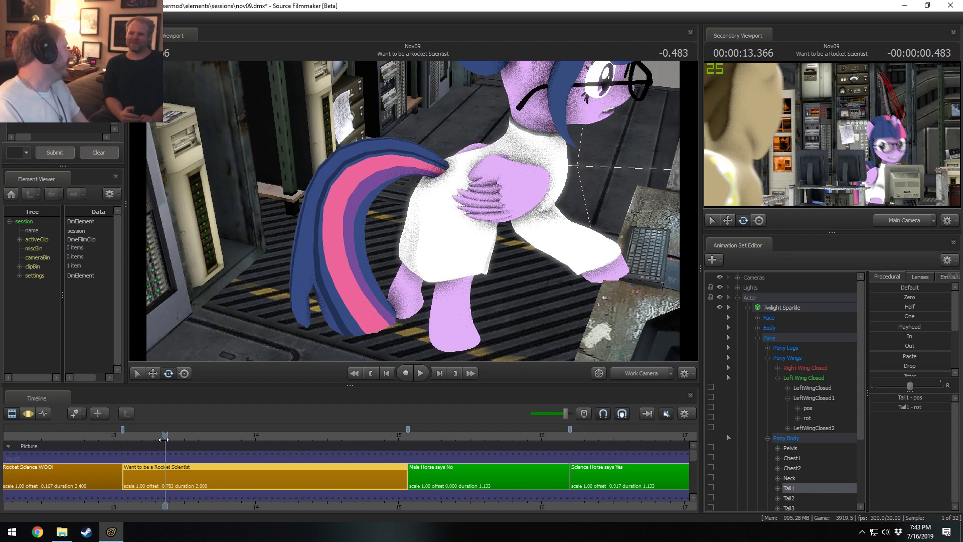
pyautogui.press('space')
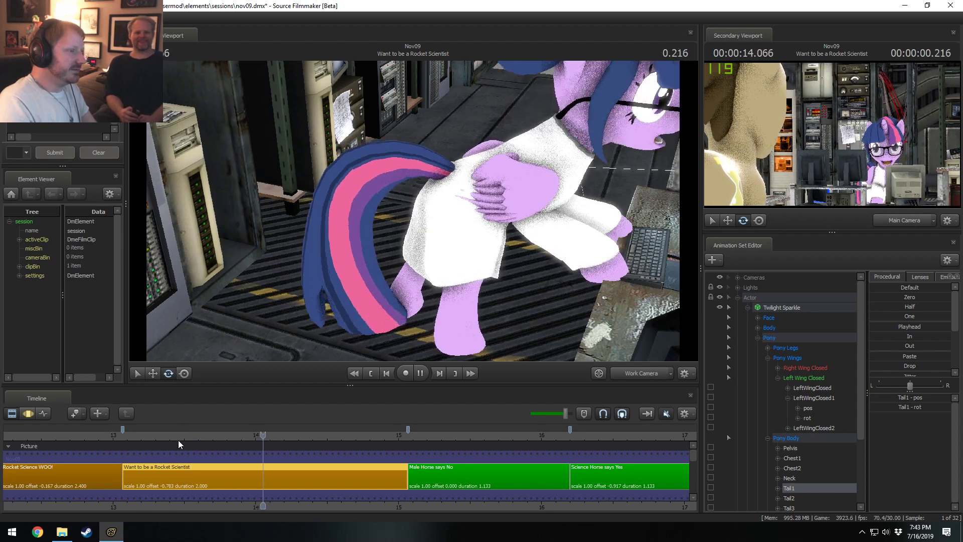
pyautogui.press('space')
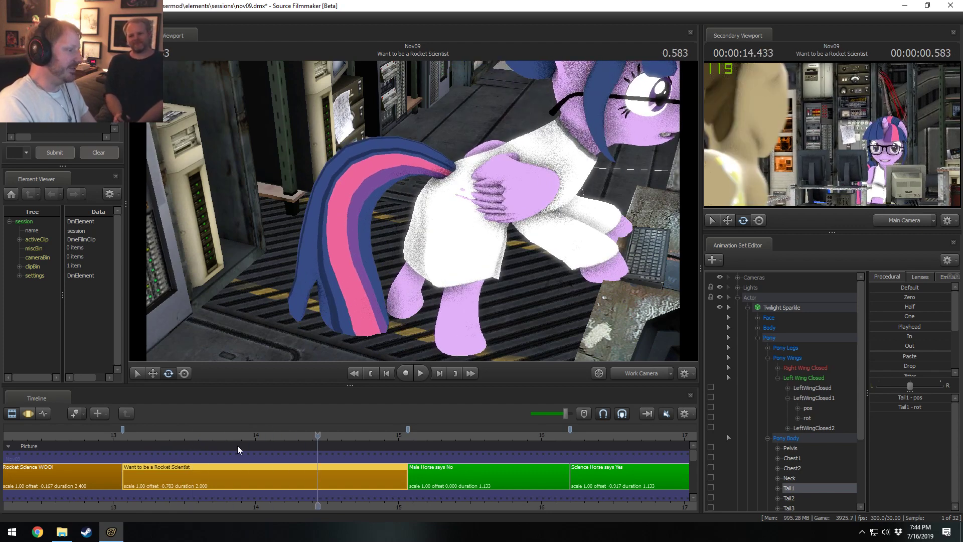
pyautogui.press('space')
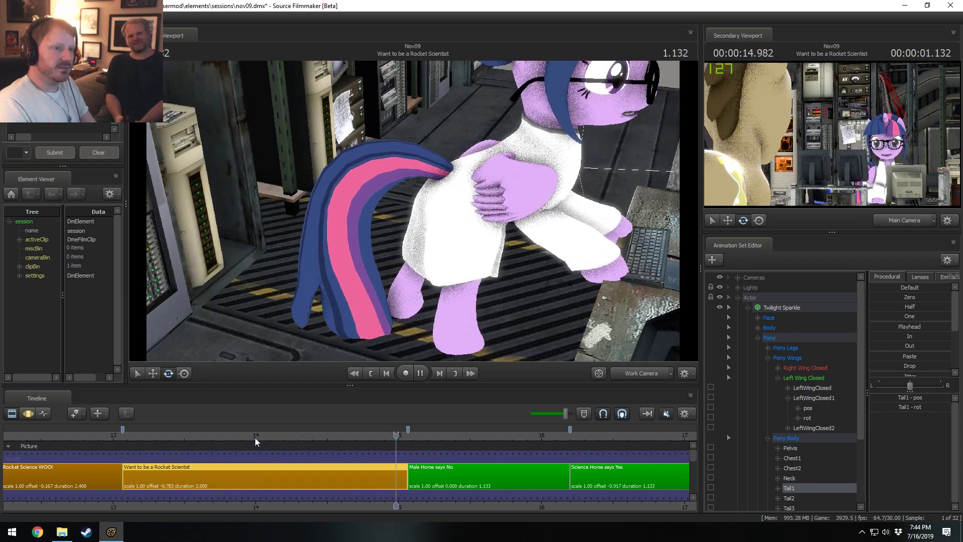
pyautogui.press('space')
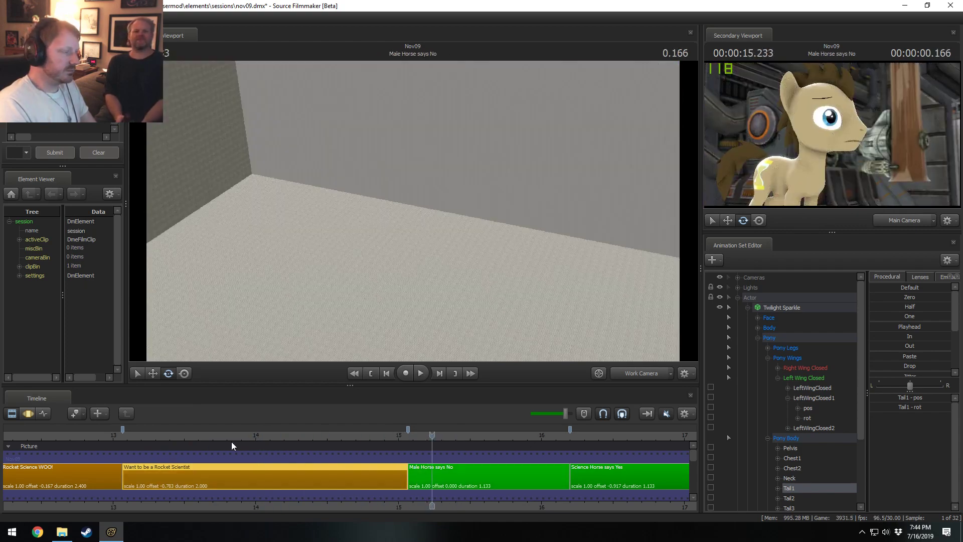
pyautogui.click(130, 440)
pyautogui.press('space')
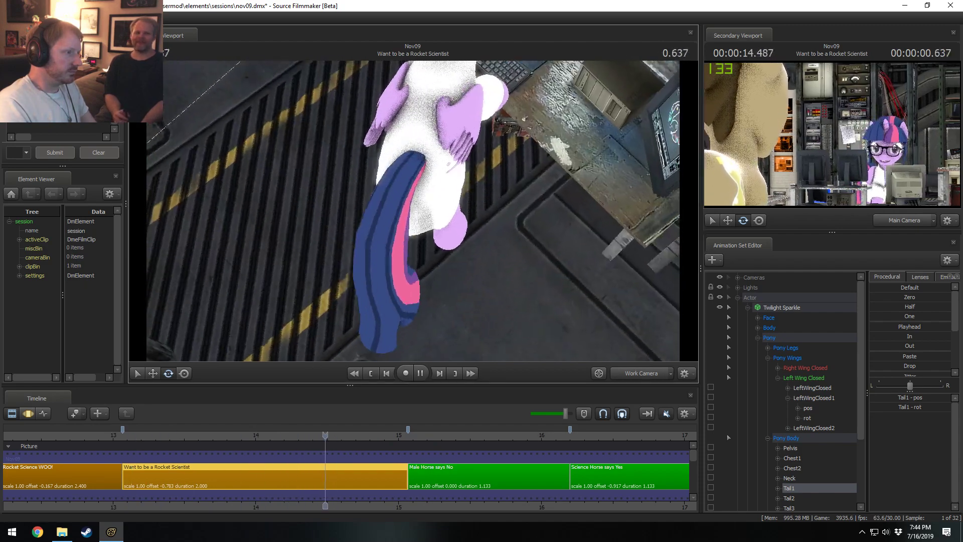
pyautogui.press('space')
# Return to the motion editor, select Tail2, and set a falloff time selection centred at 13.333 s
pyautogui.press('F3')
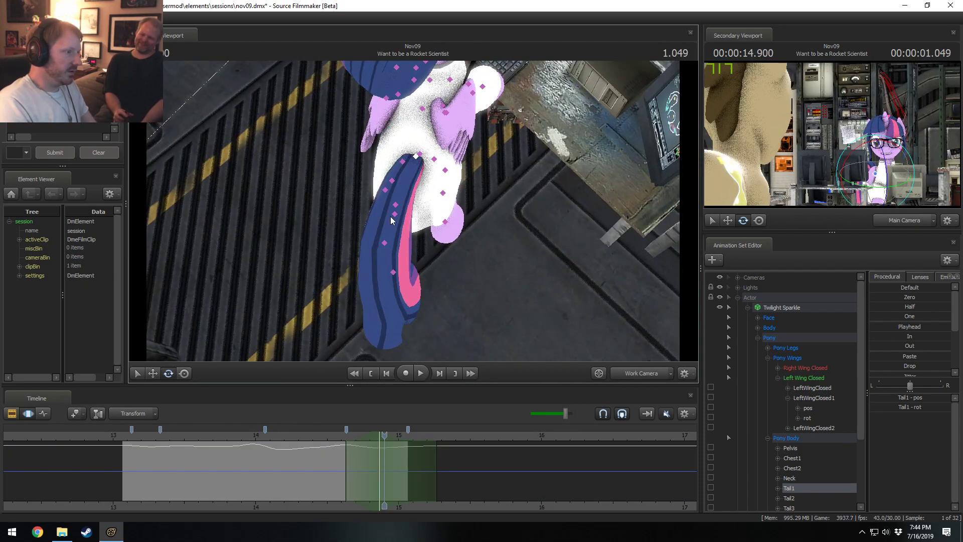
pyautogui.keyDown('ctrl'); pyautogui.click(392, 214); pyautogui.keyUp('ctrl')
pyautogui.keyDown('alt'); pyautogui.moveTo(392, 213); pyautogui.dragTo(413, 210); pyautogui.keyUp('alt')
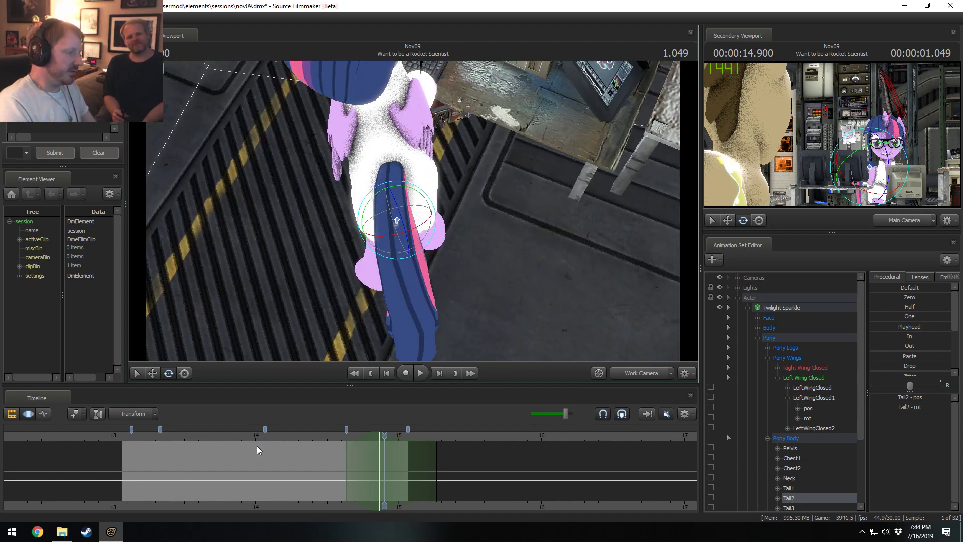
pyautogui.scroll(2, 258, 450)
pyautogui.press('shift')
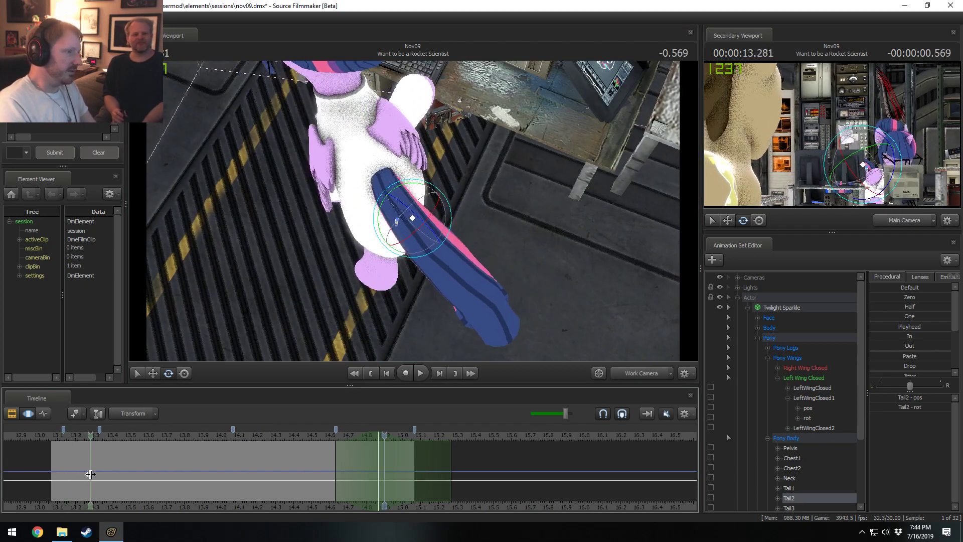
pyautogui.click(98, 473)
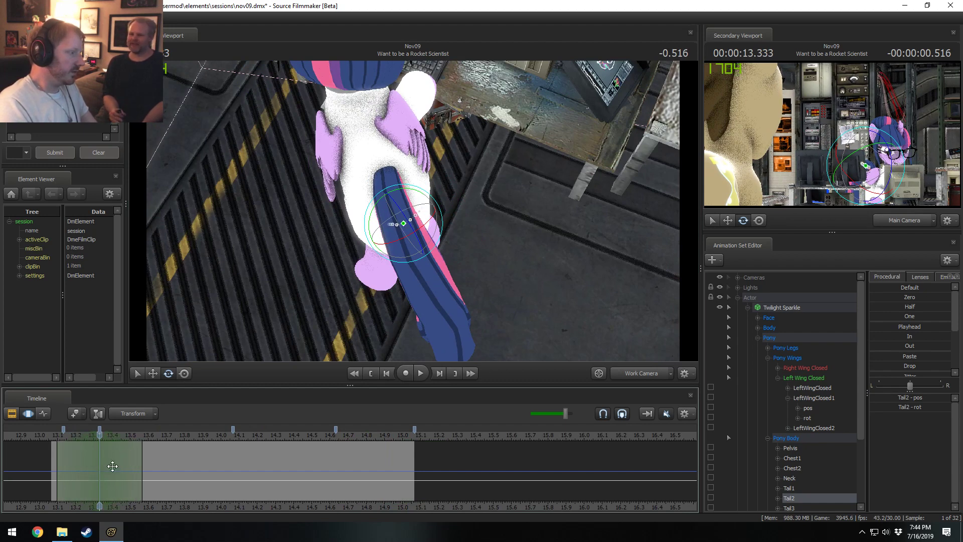
# Add Tail3 to the Tail2 selection, using the Manipulation falloff mode, and rotate both bones at 13.333 s
pyautogui.moveTo(420, 227); pyautogui.dragTo(406, 208)
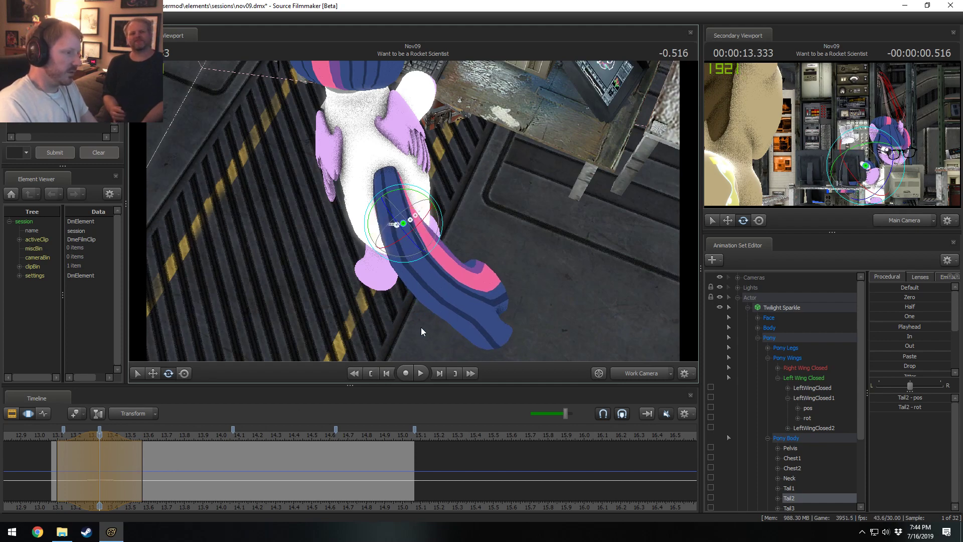
pyautogui.click(423, 305)
pyautogui.rightClick(436, 283)
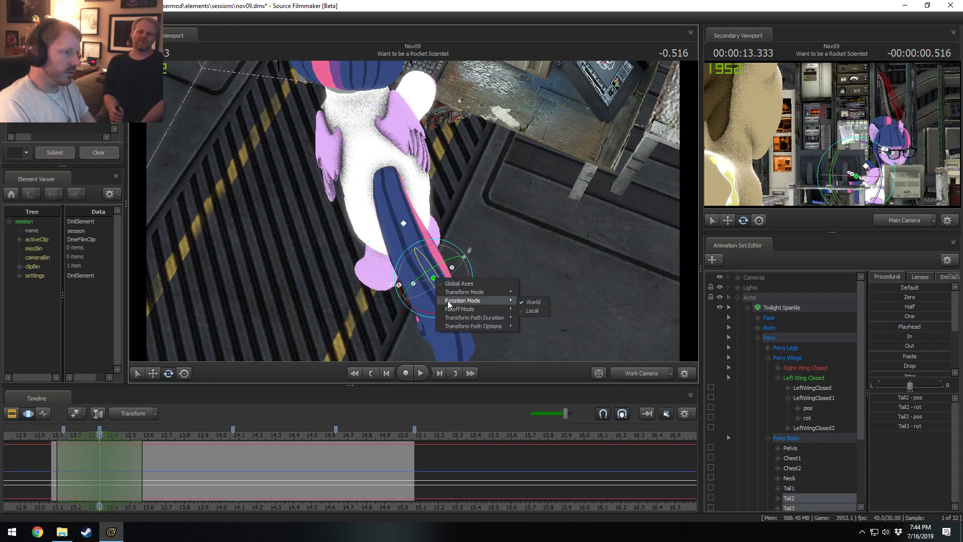
pyautogui.moveTo(501, 309)
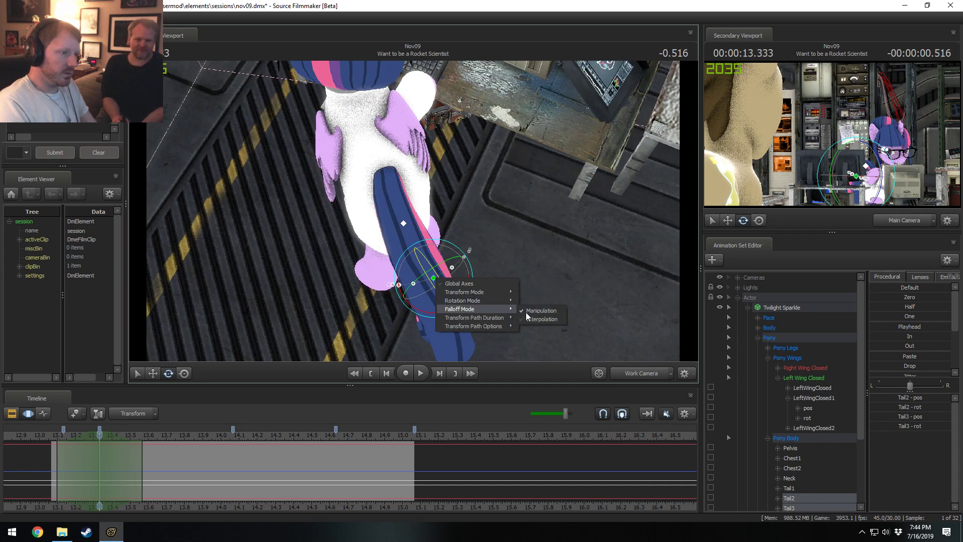
pyautogui.click(522, 312)
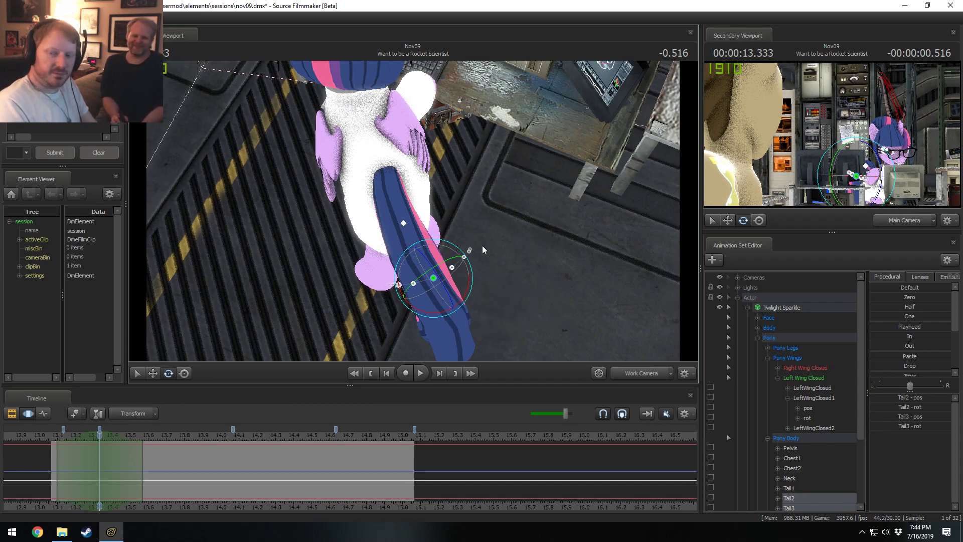
pyautogui.keyDown('alt'); pyautogui.moveTo(494, 179); pyautogui.dragTo(467, 188); pyautogui.keyUp('alt')
pyautogui.moveTo(445, 293); pyautogui.dragTo(454, 266)
# Rotate Tail2 and Tail3 toward the pony's left with a time selection from about 13.3 to 13.7 s, centred at 13.5 s
pyautogui.moveTo(56, 471); pyautogui.dragTo(120, 478)
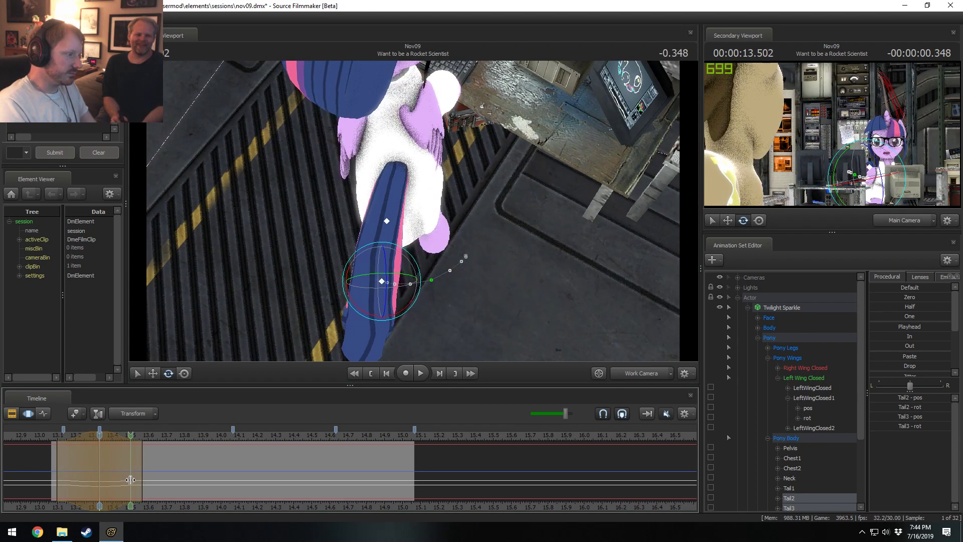
pyautogui.keyDown('shift'); pyautogui.click(132, 479); pyautogui.keyUp('shift')
pyautogui.keyDown('shift'); pyautogui.scroll(5, 133, 481); pyautogui.keyUp('shift')
pyautogui.keyDown('shift'); pyautogui.scroll(-1, 134, 481); pyautogui.keyUp('shift')
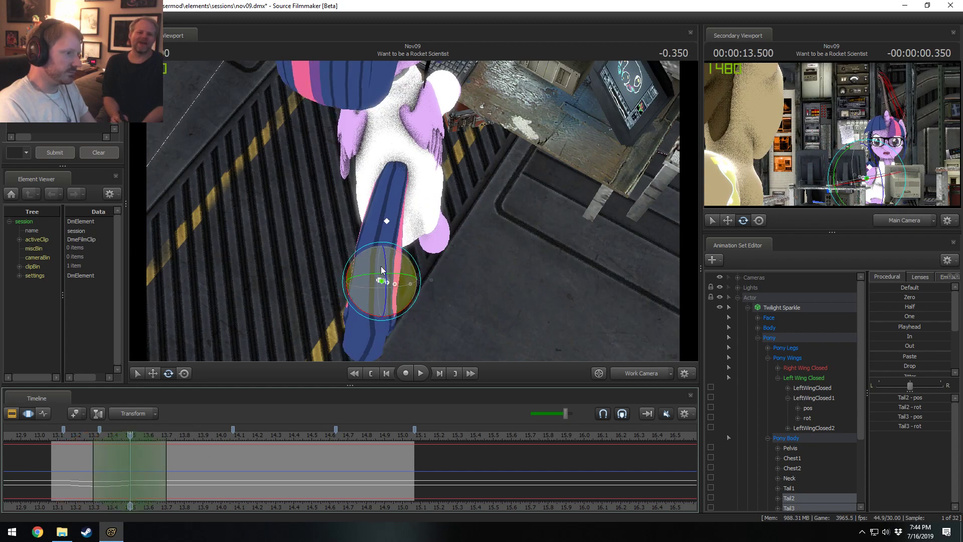
pyautogui.moveTo(401, 263); pyautogui.dragTo(359, 291)
# Lengthen the tail change's falloff to about 13.8 s, shift the whole change slightly later, and replay it
pyautogui.moveTo(37, 471); pyautogui.dragTo(185, 462)
pyautogui.press('space')
pyautogui.press('space')
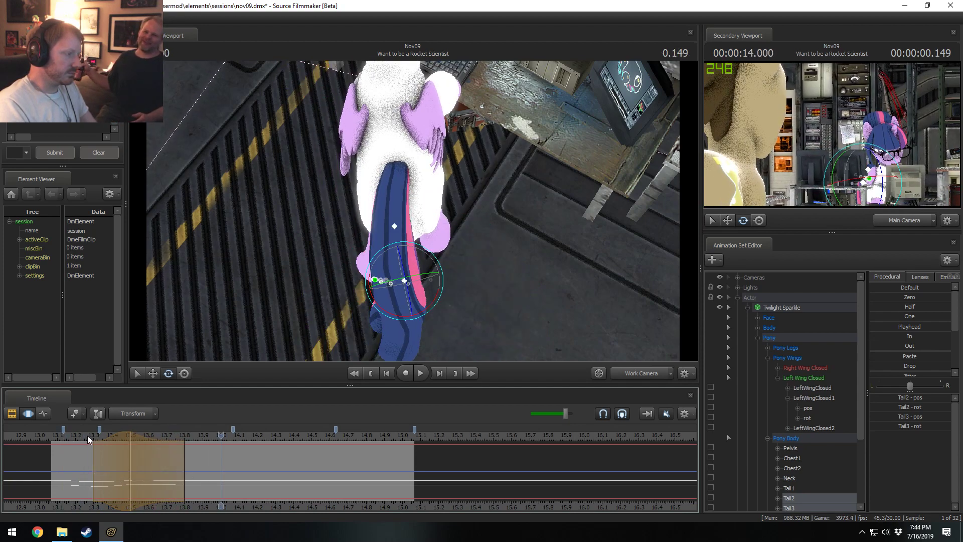
pyautogui.moveTo(117, 437); pyautogui.dragTo(138, 474)
pyautogui.click(53, 437)
pyautogui.press('space')
pyautogui.press('space')
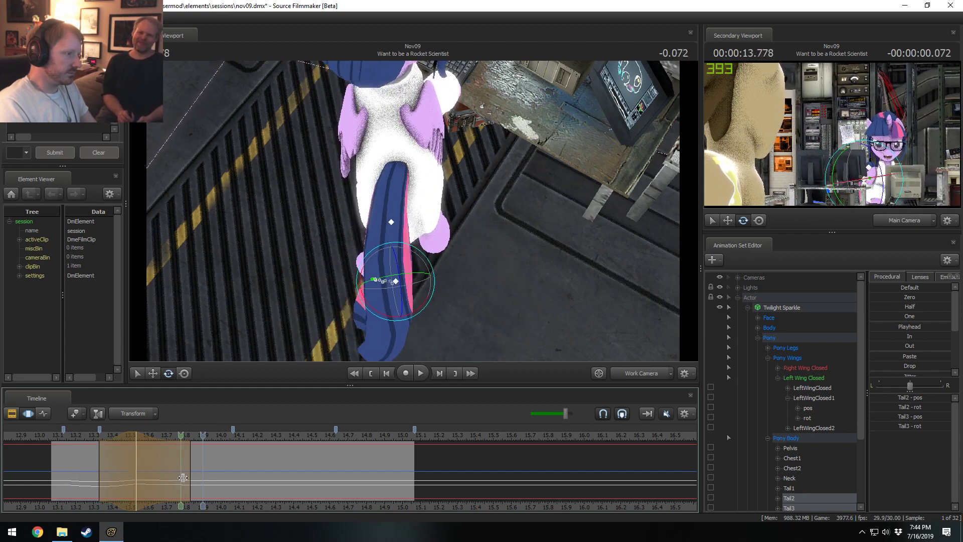
# Rotate Tail2 and Tail3 toward the pony's right with a wide time selection centred at 13.9 s, and play it back
pyautogui.keyDown('ctrl'); pyautogui.scroll(8, 202, 480); pyautogui.keyUp('ctrl')
pyautogui.keyDown('ctrl'); pyautogui.scroll(1, 199, 480); pyautogui.keyUp('ctrl')
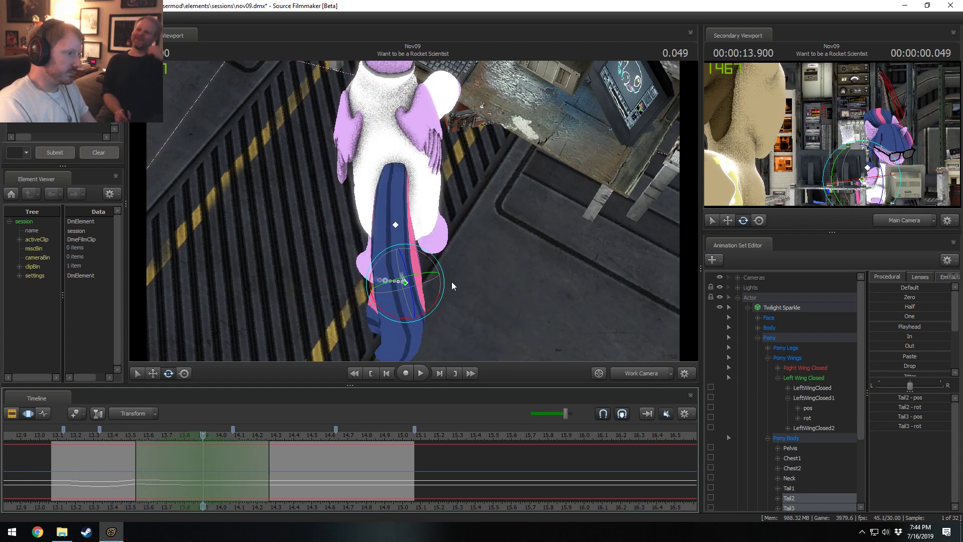
pyautogui.moveTo(436, 281); pyautogui.dragTo(426, 274)
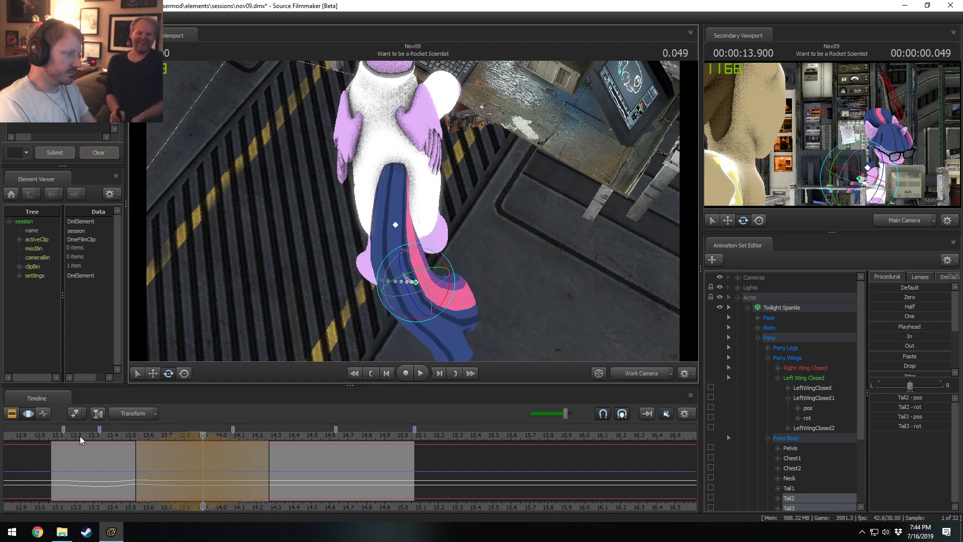
pyautogui.click(80, 435)
pyautogui.press('space')
pyautogui.press('space')
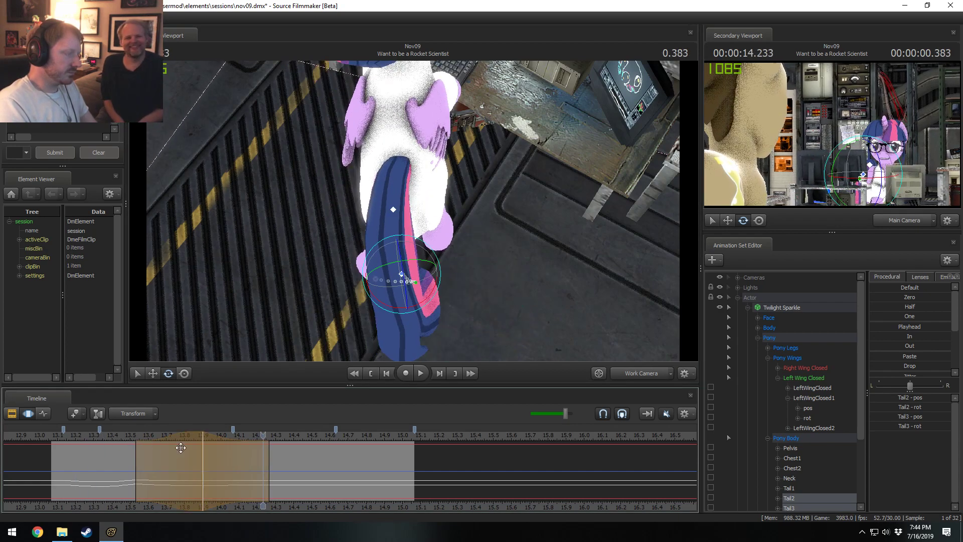
# Shift the timed Tail2 and Tail3 change earlier to centre on 13.866 s, and play back the swing
pyautogui.click(48, 435)
pyautogui.press('space')
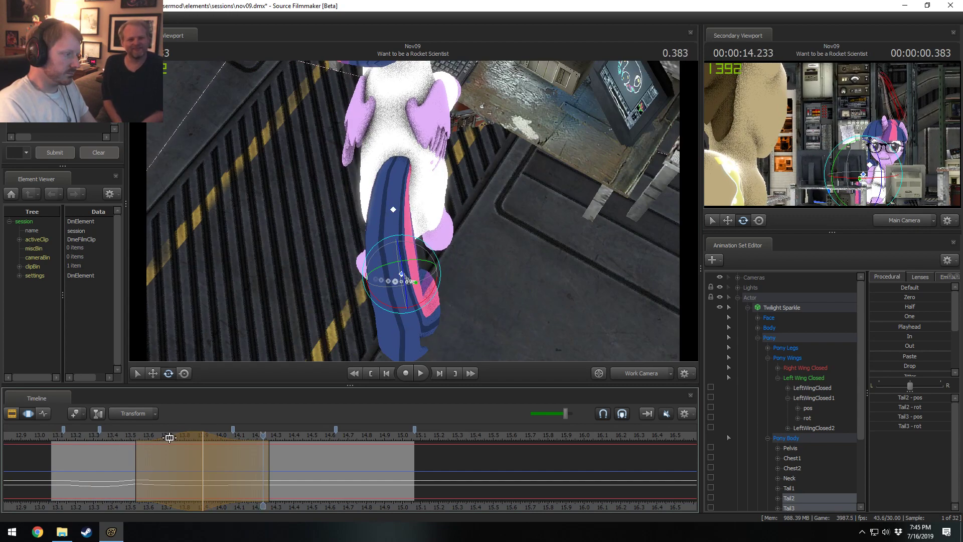
pyautogui.moveTo(163, 436); pyautogui.dragTo(156, 436)
pyautogui.press('space')
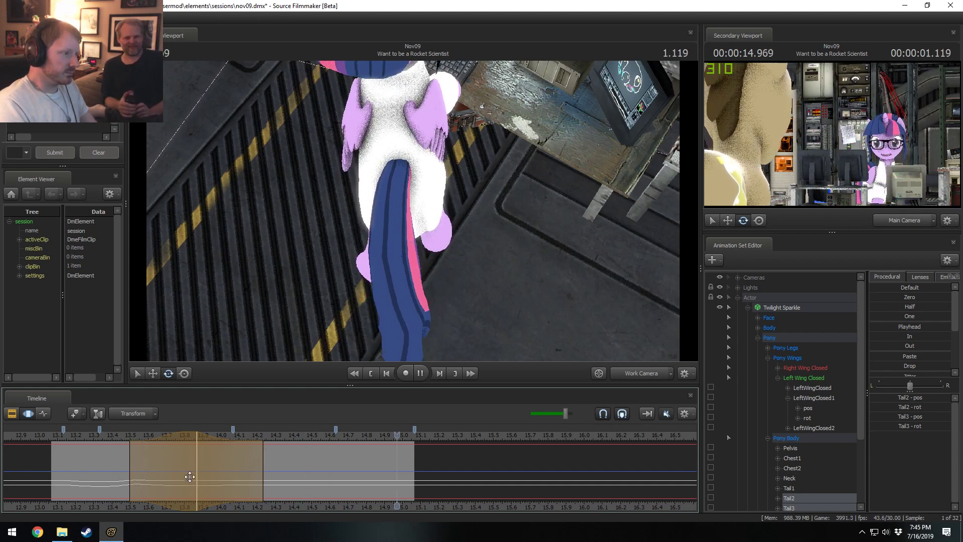
pyautogui.press('space')
# Extend the end of the timed Tail2 and Tail3 change to about 14.4 s, and replay the swing
pyautogui.moveTo(127, 444); pyautogui.dragTo(201, 451)
pyautogui.click(196, 453)
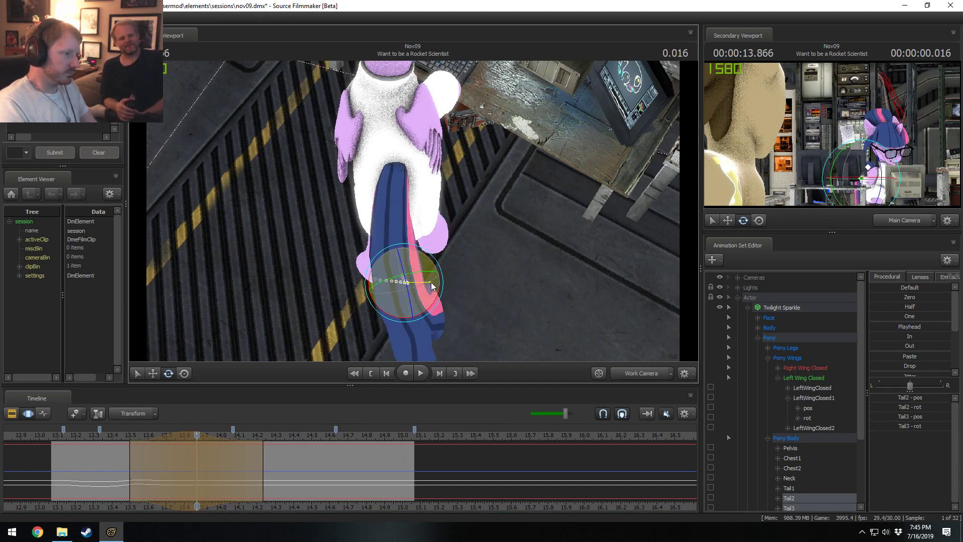
pyautogui.press('space')
pyautogui.click(118, 435)
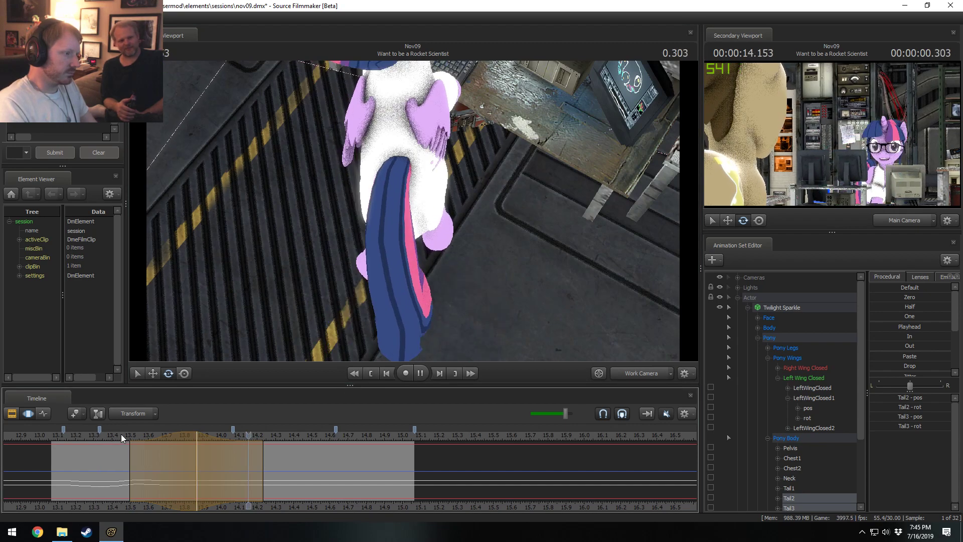
pyautogui.moveTo(226, 467); pyautogui.dragTo(293, 467)
pyautogui.press('space')
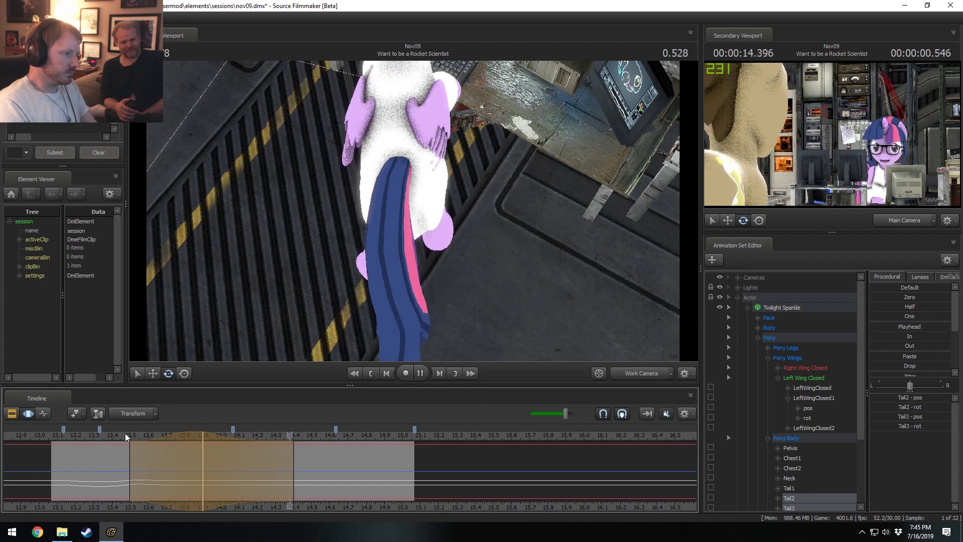
# Centre the time selection on 13.866 s, rotate Tail2 and Tail3 further there, and play the swing back
pyautogui.press('space')
pyautogui.moveTo(180, 437); pyautogui.dragTo(196, 459)
pyautogui.click(94, 440)
pyautogui.press('space')
pyautogui.press('space')
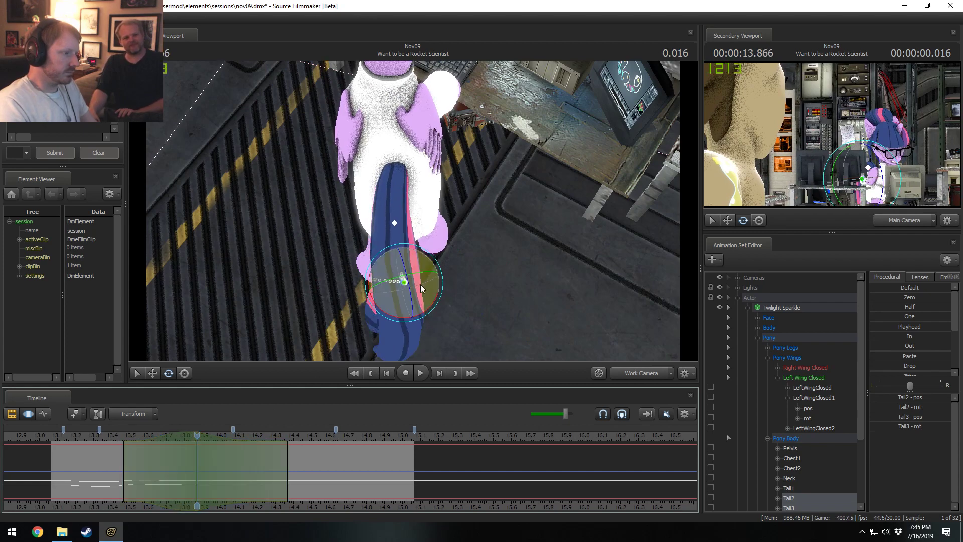
pyautogui.moveTo(420, 284); pyautogui.dragTo(437, 273)
pyautogui.click(95, 438)
pyautogui.press('space')
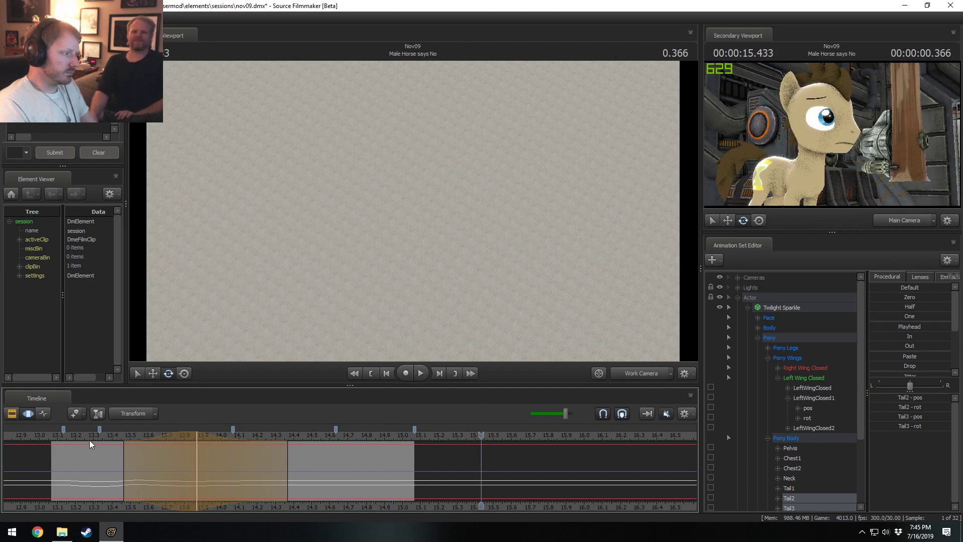
# Replay the tail swing from a side view, and commit the pending Tail2 and Tail3 change
pyautogui.click(89, 440)
pyautogui.press('space')
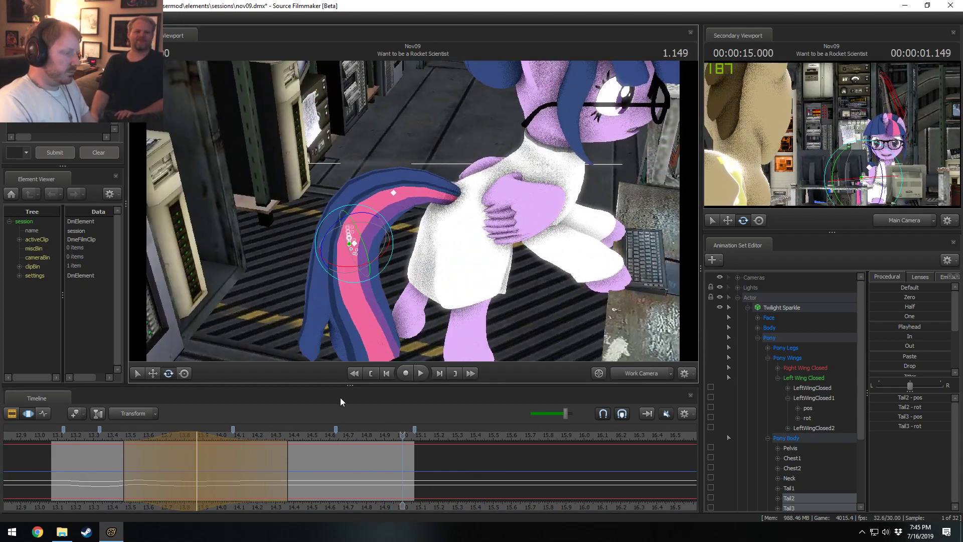
pyautogui.press('space')
pyautogui.click(100, 441)
pyautogui.press('space')
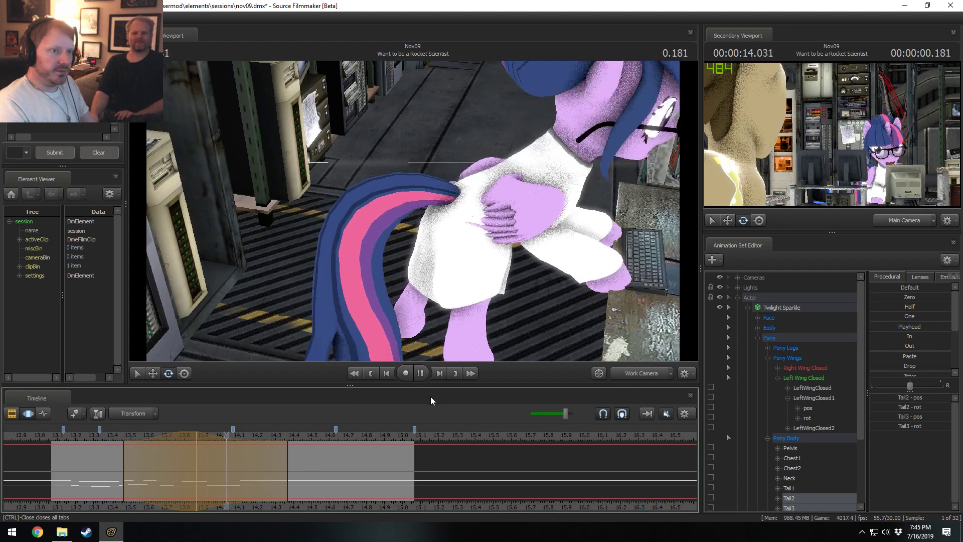
pyautogui.press('space')
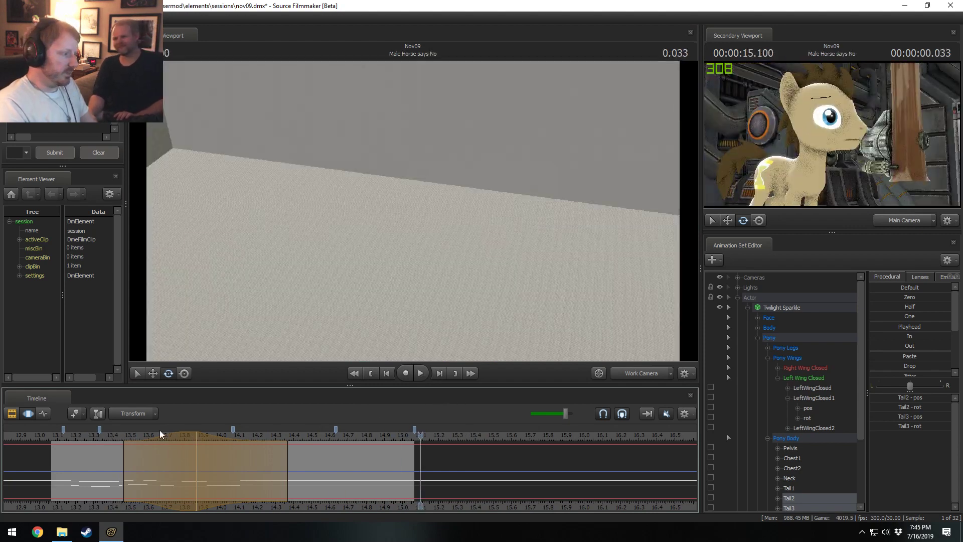
pyautogui.press('F2')
pyautogui.press('F3')
# Select only the Tail3 bone and extend the time selection over the whole timeline
pyautogui.scroll(-2, 795, 497)
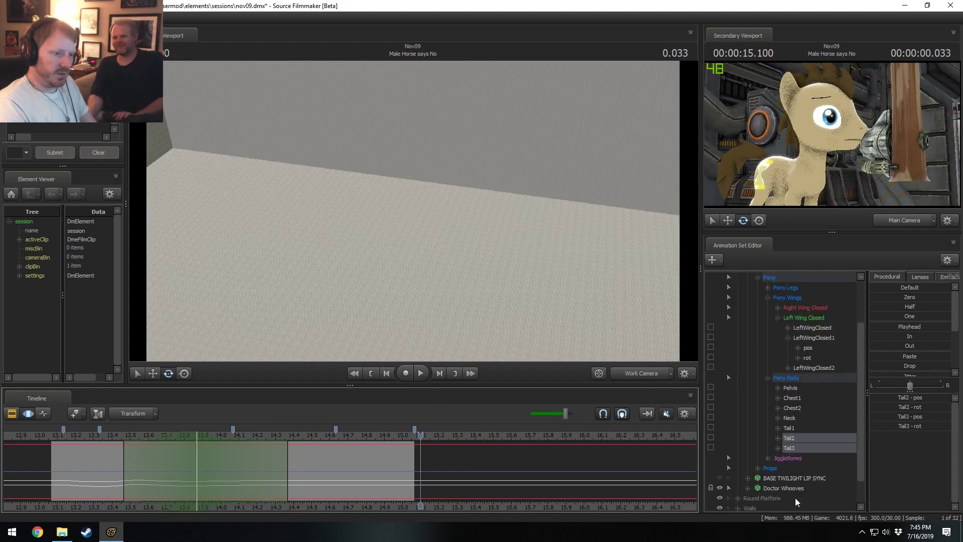
pyautogui.click(798, 444)
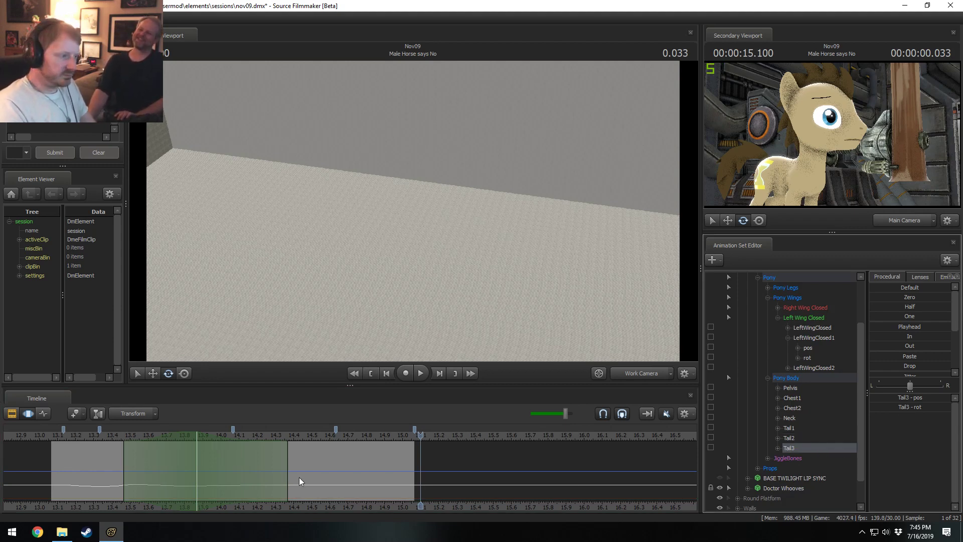
pyautogui.click(254, 492)
pyautogui.hotkey('ctrl', 'a')
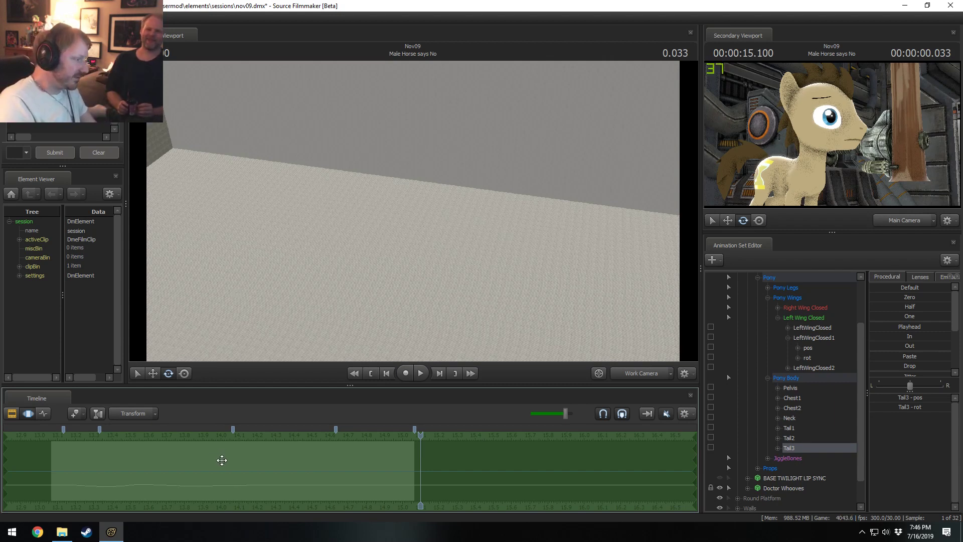
# Play the "Want to be a Rocket Scientist" shot repeatedly from about 13.1 s and examine the tail from the side and from above
pyautogui.press('F2')
pyautogui.click(57, 435)
pyautogui.press('space')
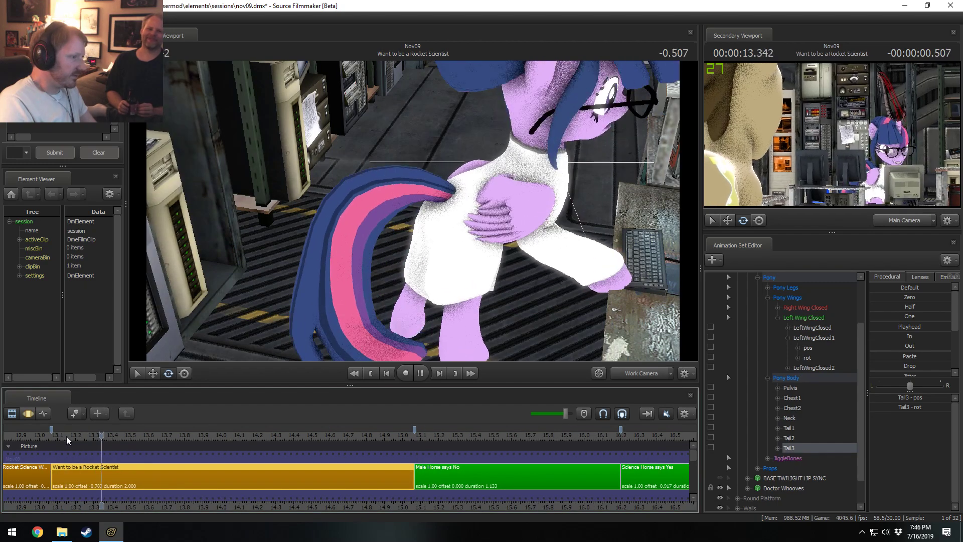
pyautogui.keyDown('alt'); pyautogui.moveTo(394, 246); pyautogui.dragTo(442, 309); pyautogui.keyUp('alt')
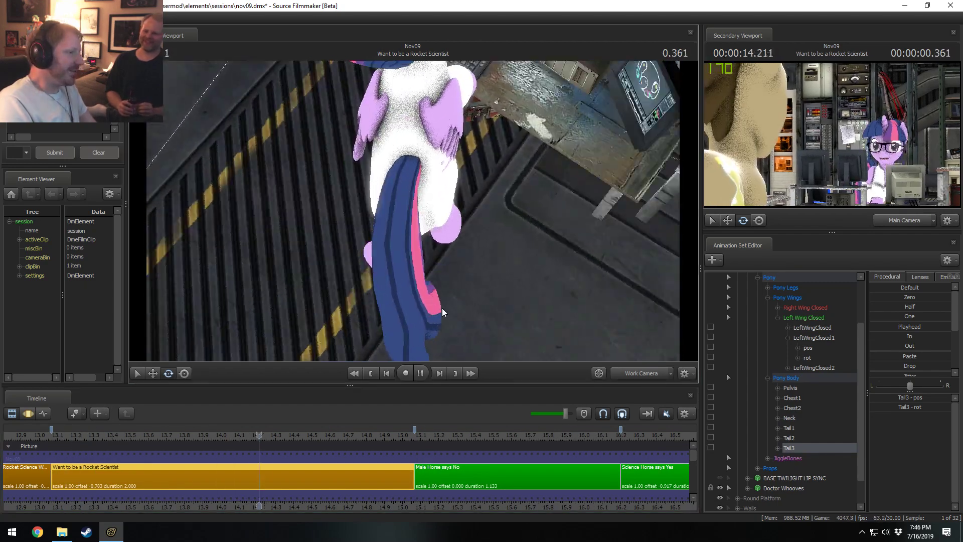
pyautogui.press('space')
pyautogui.click(56, 436)
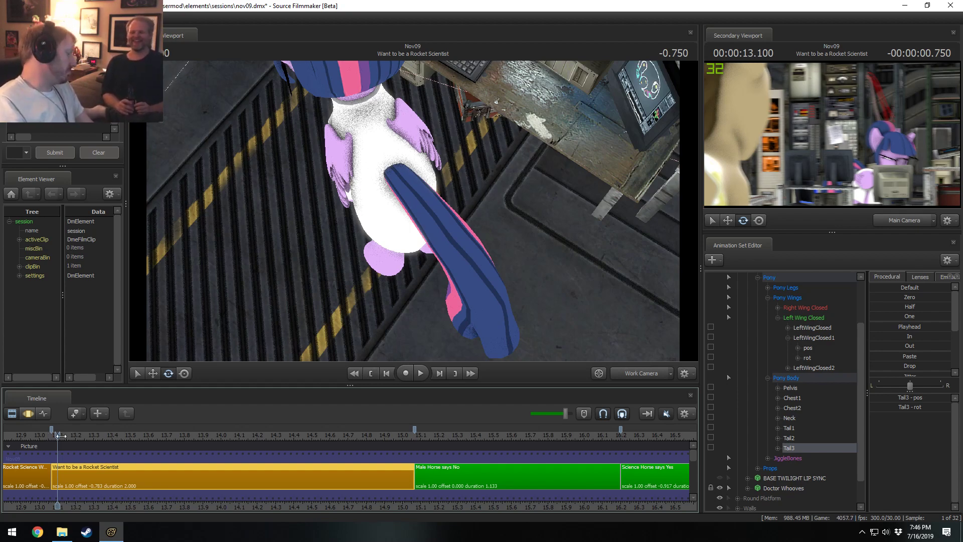
pyautogui.press('space')
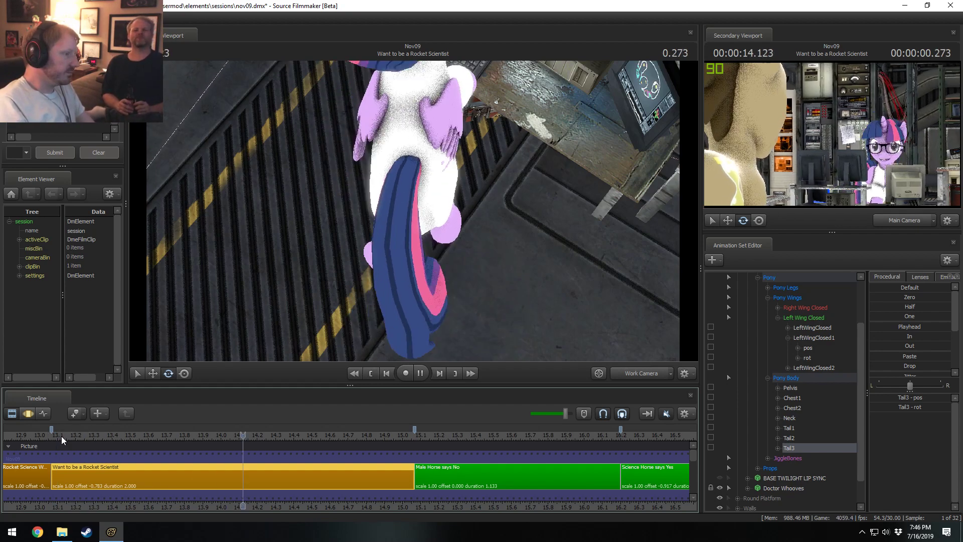
pyautogui.click(101, 438)
pyautogui.press('space')
pyautogui.press('space')
# Rotate Tail3 slightly toward the pony's right with a time selection centred at 14.0 s, and play it back
pyautogui.press('F3')
pyautogui.moveTo(120, 471); pyautogui.dragTo(218, 488)
pyautogui.keyDown('shift'); pyautogui.scroll(8, 216, 487); pyautogui.keyUp('shift')
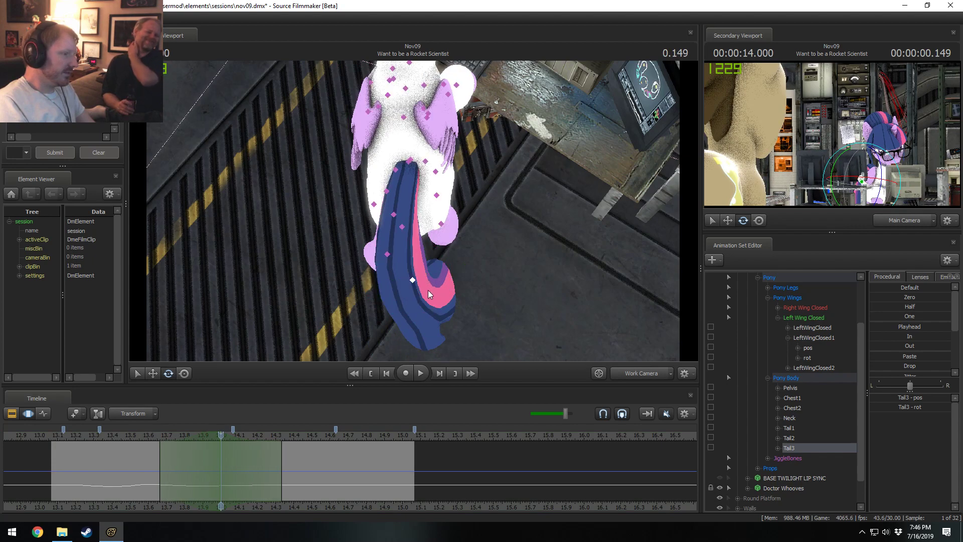
pyautogui.moveTo(432, 276); pyautogui.dragTo(426, 274)
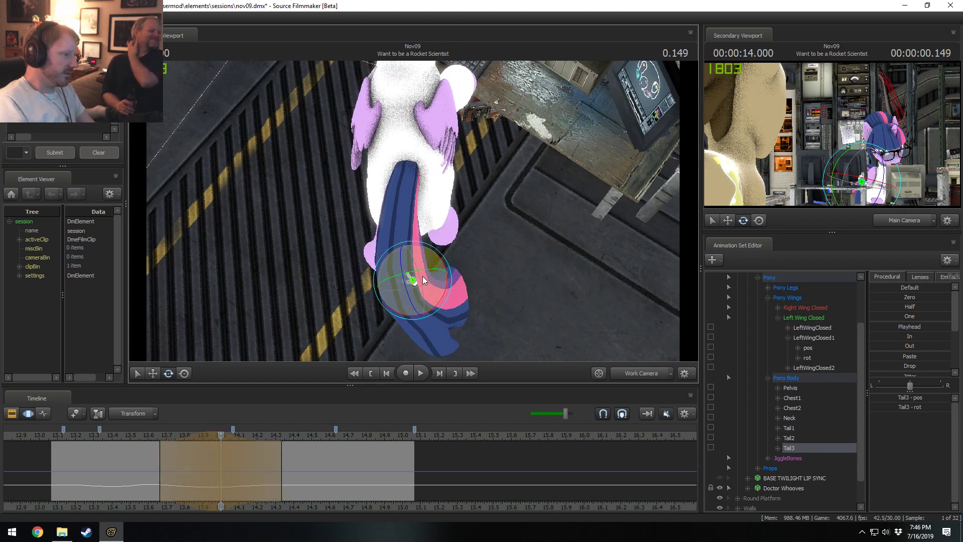
pyautogui.click(155, 435)
pyautogui.press('space')
pyautogui.press('space')
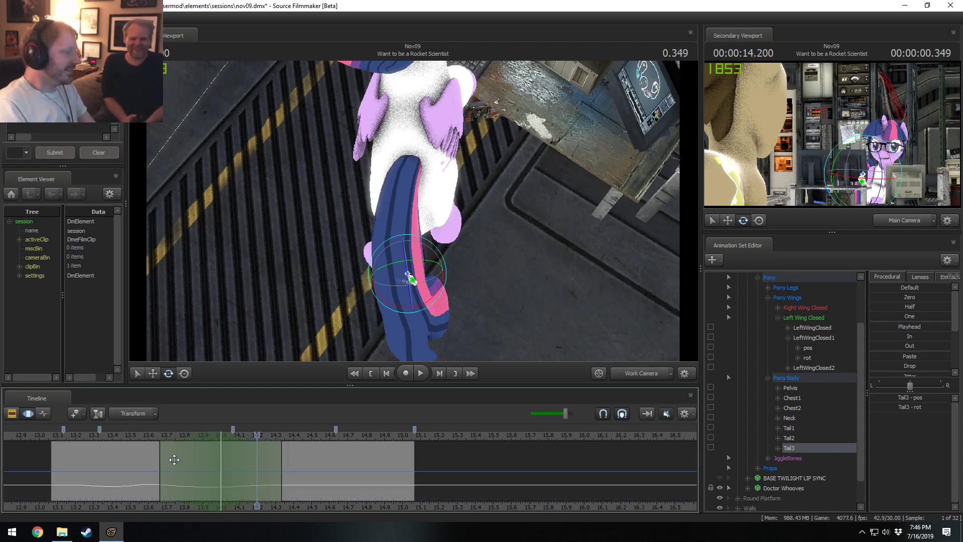
# Examine the tail's pose between 13.1 and 13.4 s, and play the shot from above and through the main camera
pyautogui.click(112, 435)
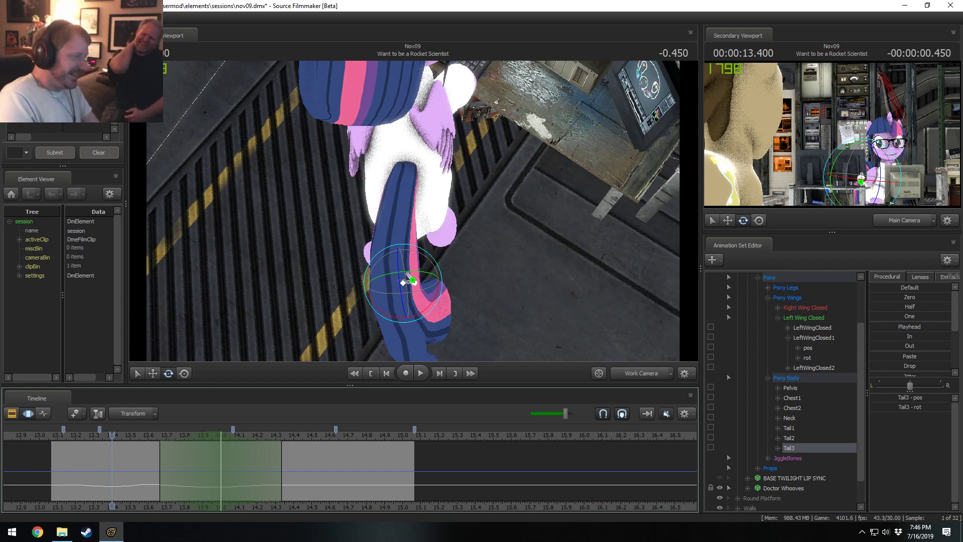
pyautogui.click(74, 437)
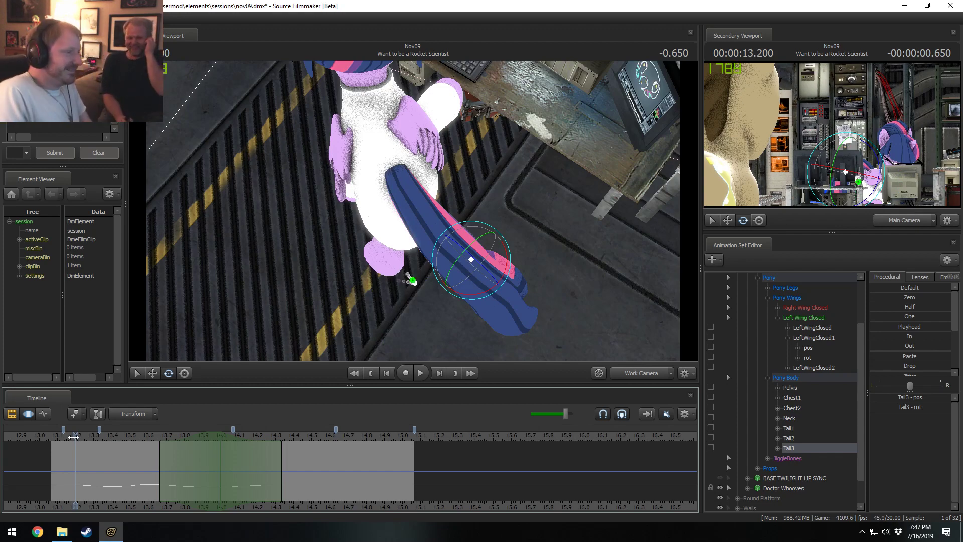
pyautogui.click(63, 435)
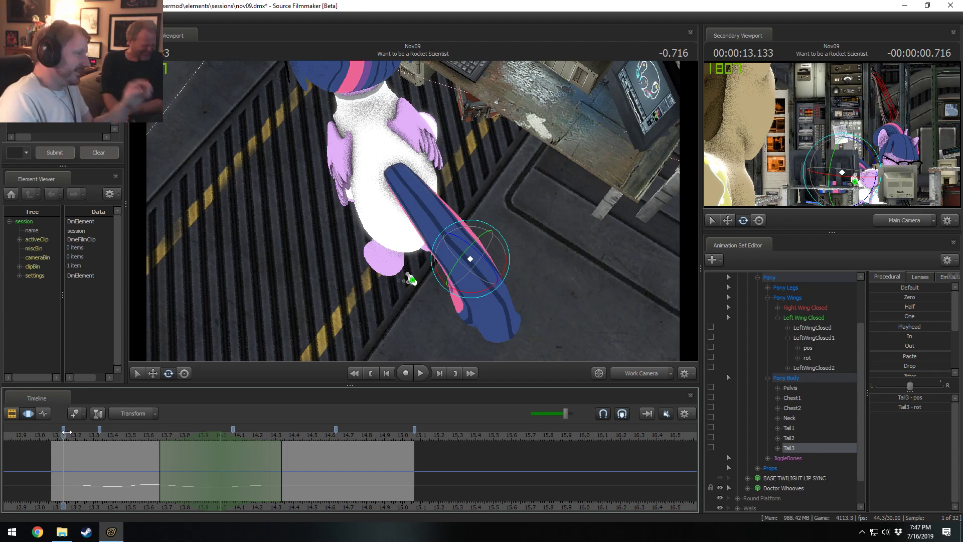
pyautogui.click(57, 435)
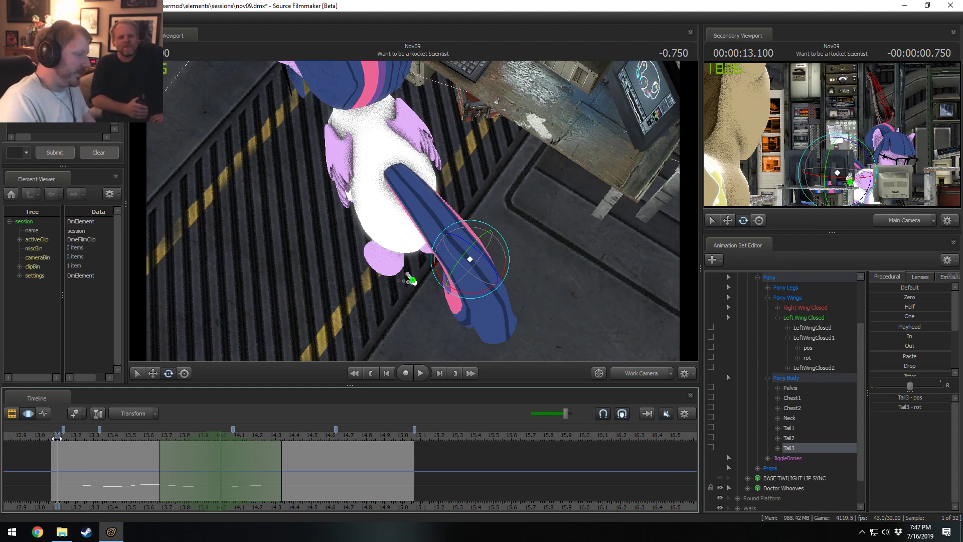
pyautogui.press('q')
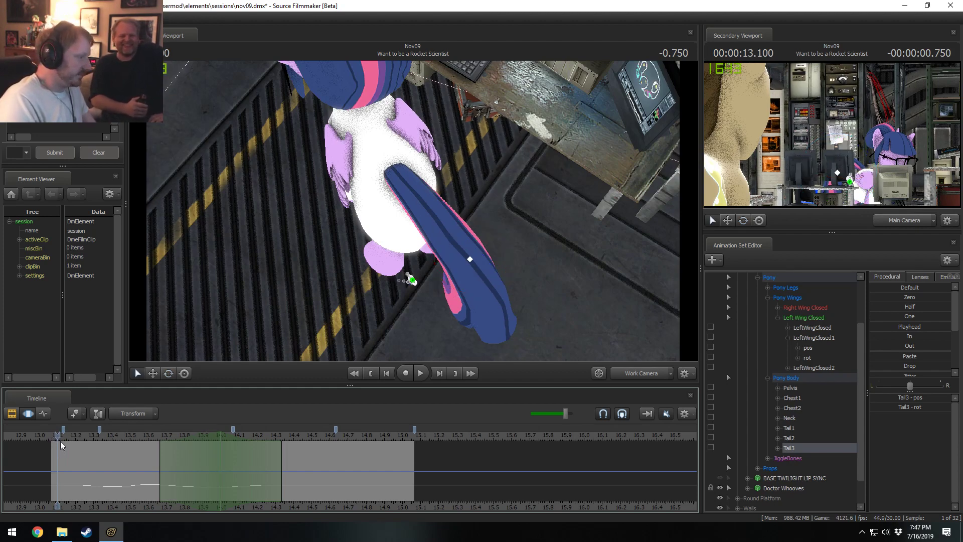
pyautogui.press('space')
pyautogui.press('space')
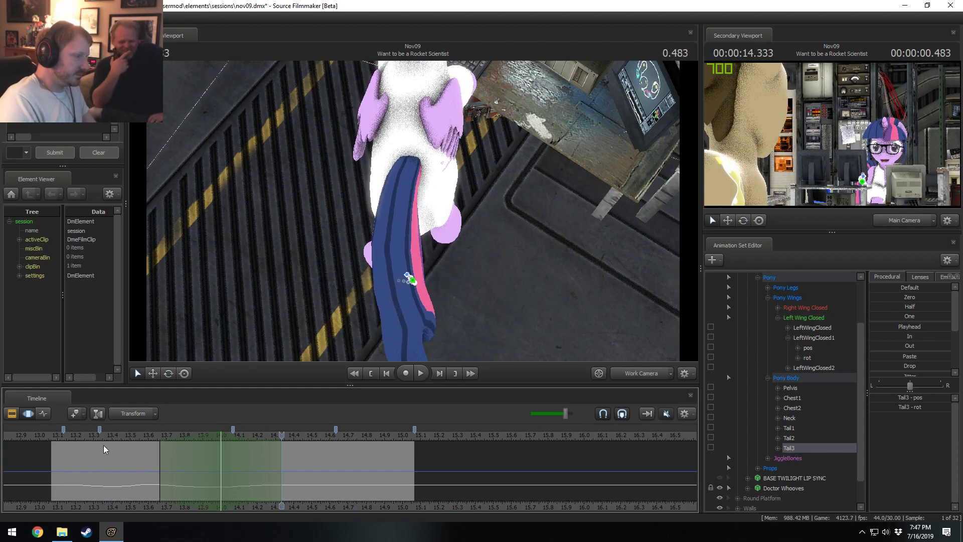
pyautogui.click(58, 435)
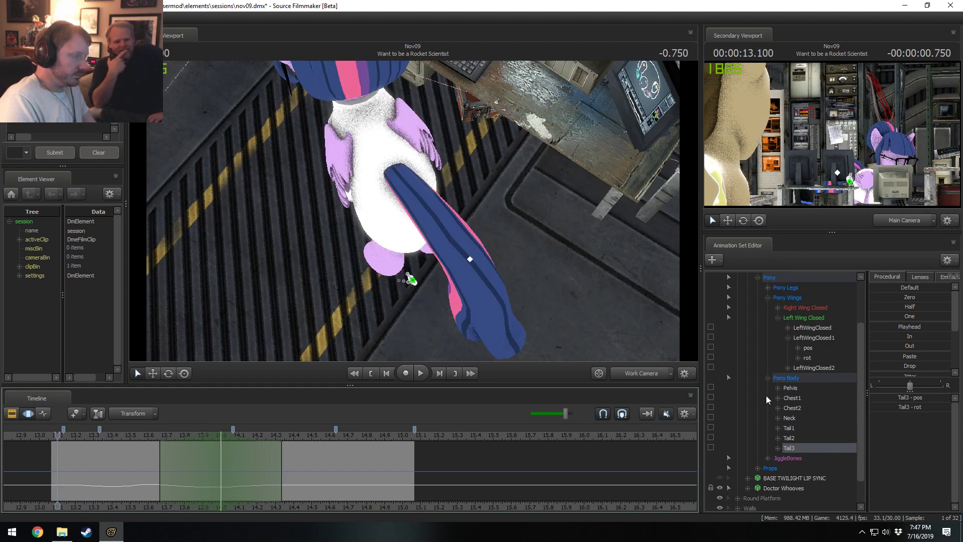
pyautogui.click(647, 379)
pyautogui.press('space')
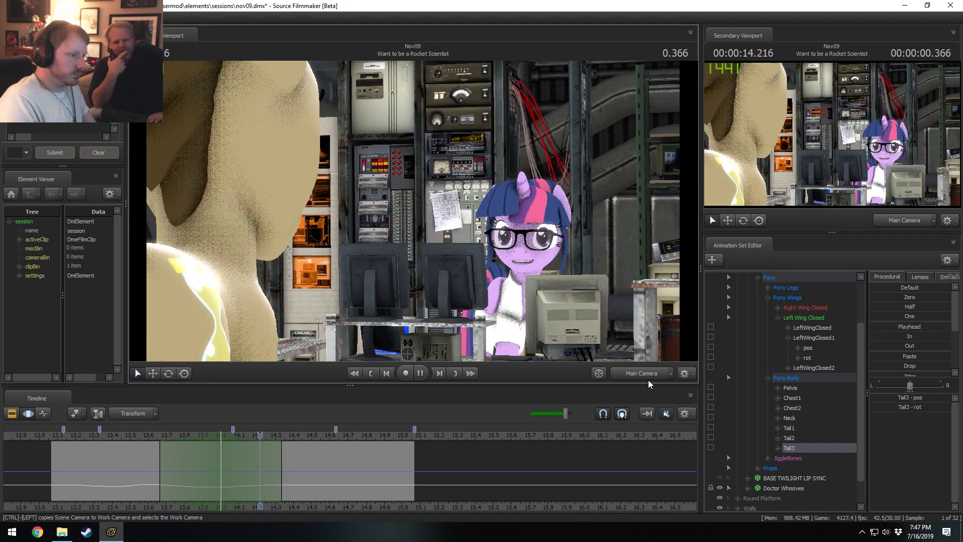
# Move the time selection earlier to centre on 13.9 s, spanning about 13.5 to 14.3 s
pyautogui.click(150, 461)
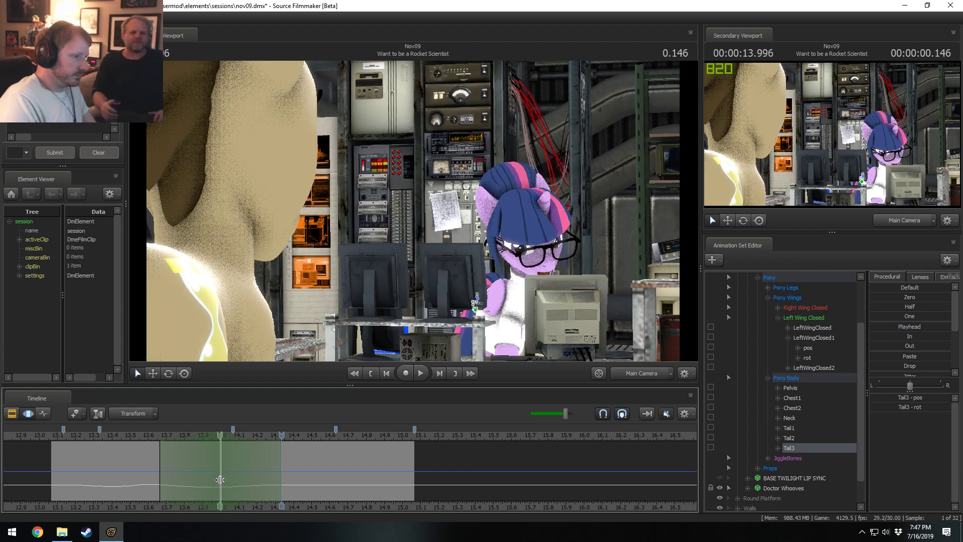
pyautogui.keyDown('shift'); pyautogui.click(203, 474); pyautogui.keyUp('shift')
pyautogui.keyDown('shift'); pyautogui.moveTo(211, 475); pyautogui.dragTo(133, 461); pyautogui.keyUp('shift')
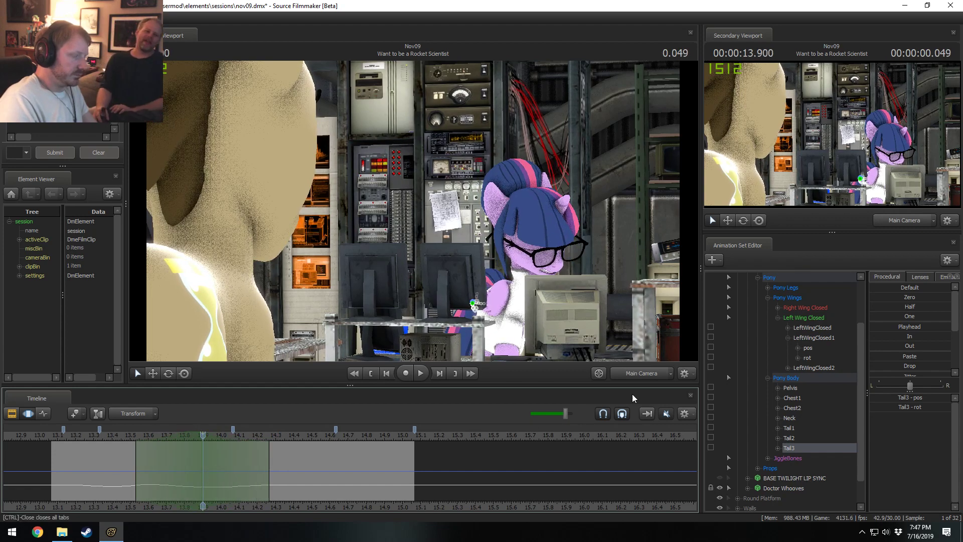
# Return to the work camera and rotate Tail2 at 13.9 s so the tail bends further toward the pony's right
pyautogui.click(655, 378)
pyautogui.press('ctrl')
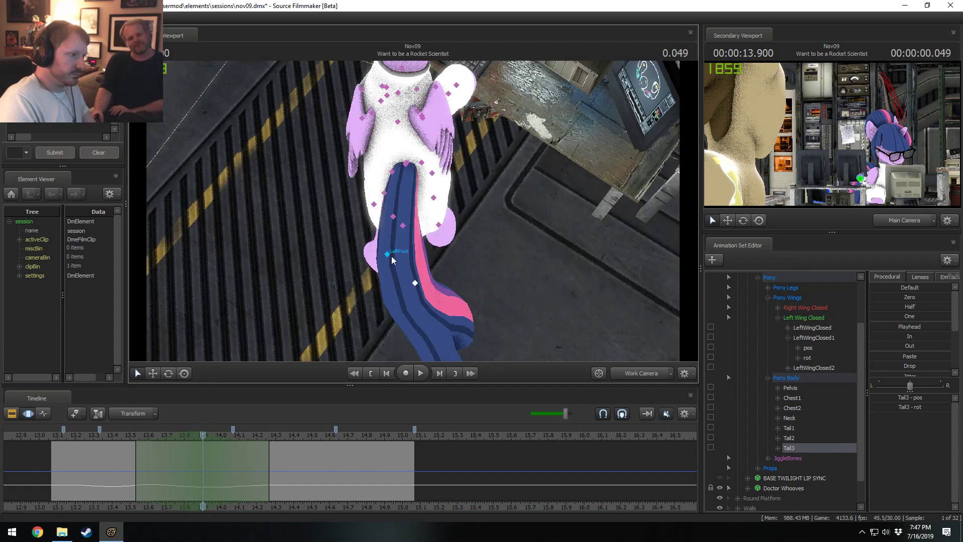
pyautogui.keyDown('ctrl'); pyautogui.click(403, 226); pyautogui.keyUp('ctrl')
pyautogui.press('e')
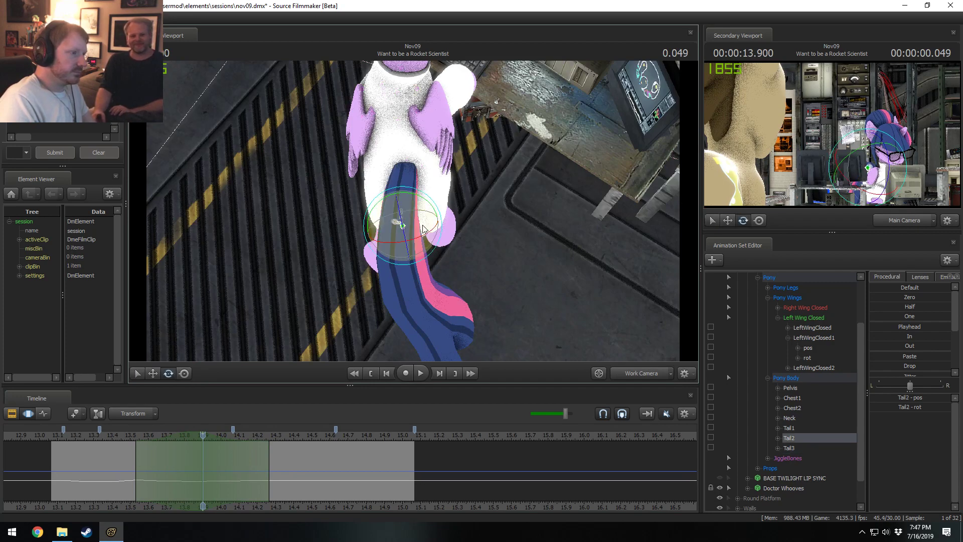
pyautogui.moveTo(415, 221); pyautogui.dragTo(414, 220)
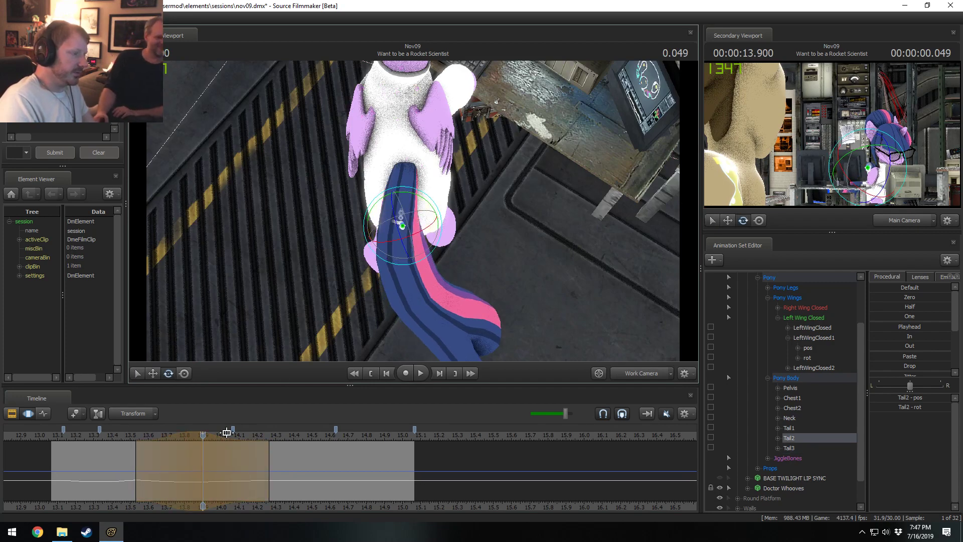
pyautogui.moveTo(146, 456); pyautogui.dragTo(203, 453)
pyautogui.moveTo(409, 256); pyautogui.dragTo(423, 202)
pyautogui.press('shift')
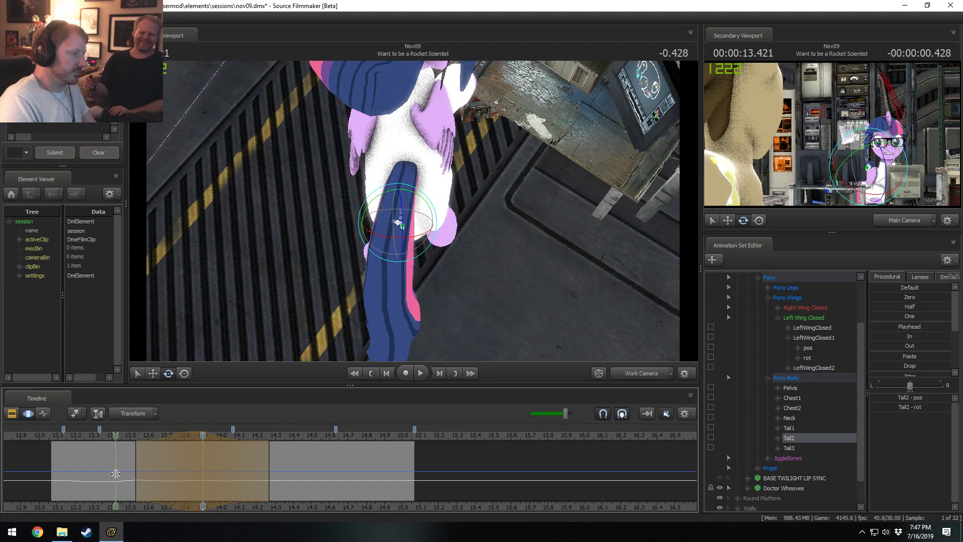
# Shift the timed Tail2 change later to centre on 14.0 s, widen it to about 13.6–14.4 s, and replay the swing
pyautogui.moveTo(176, 449); pyautogui.dragTo(195, 446)
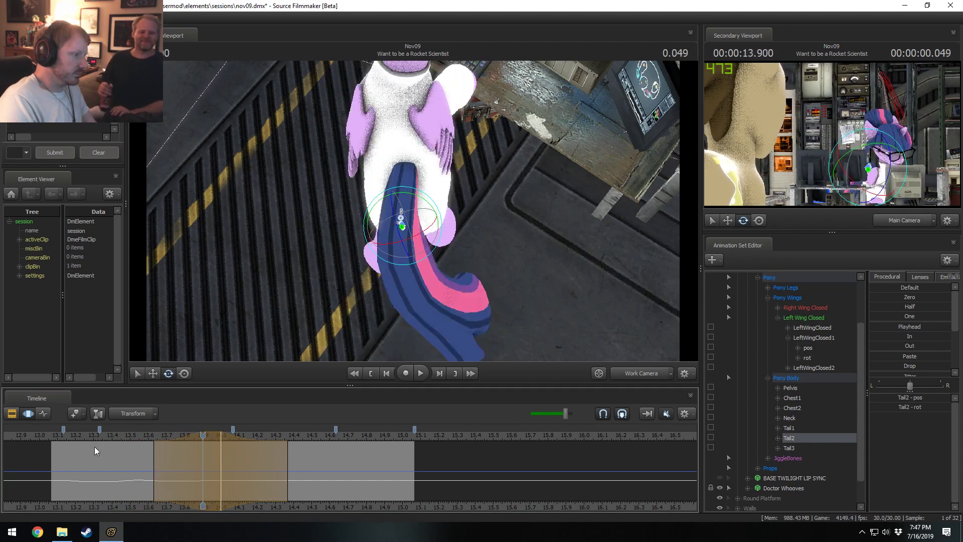
pyautogui.press('space')
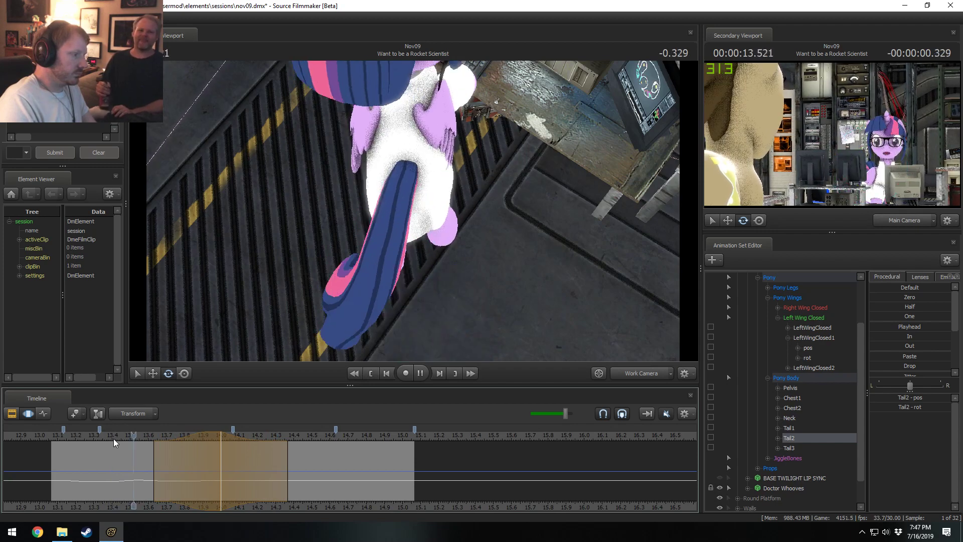
pyautogui.press('space')
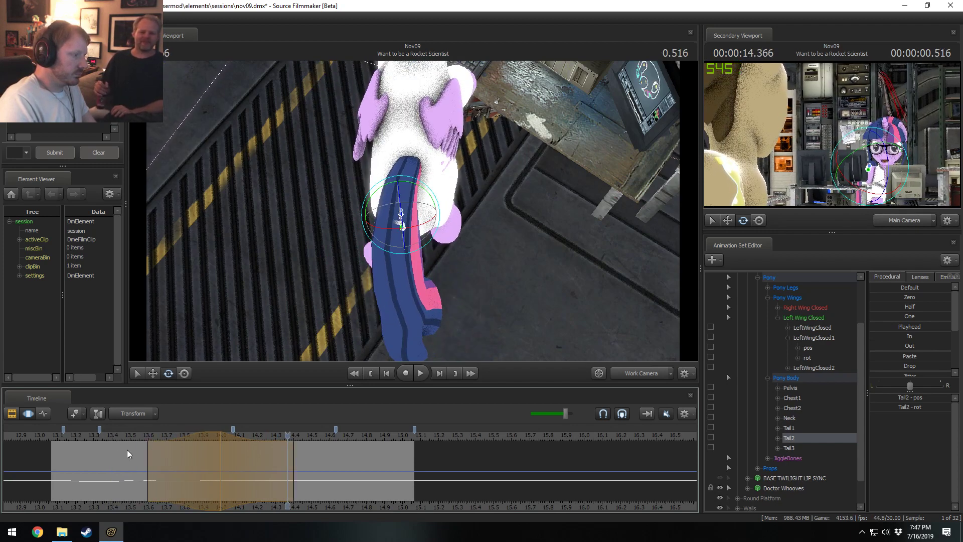
pyautogui.click(112, 441)
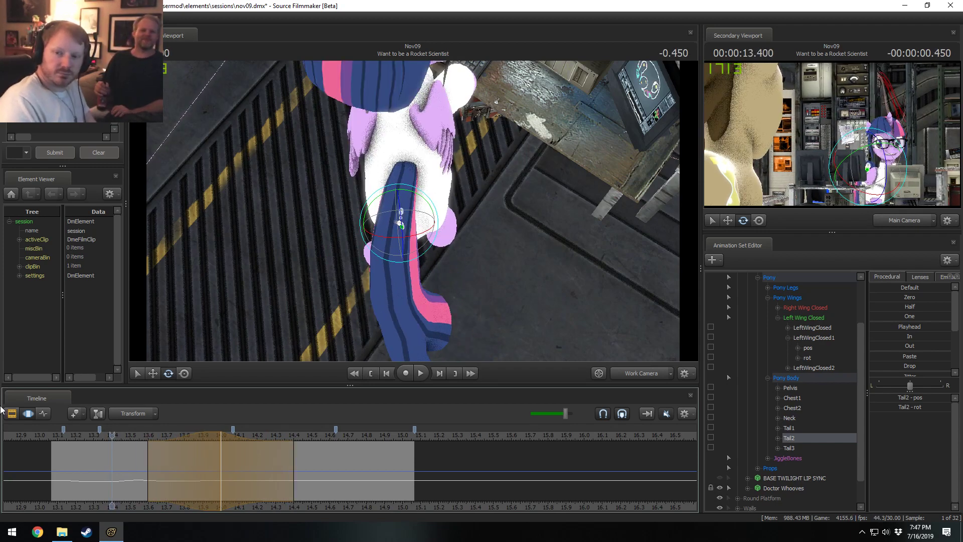
pyautogui.press('space')
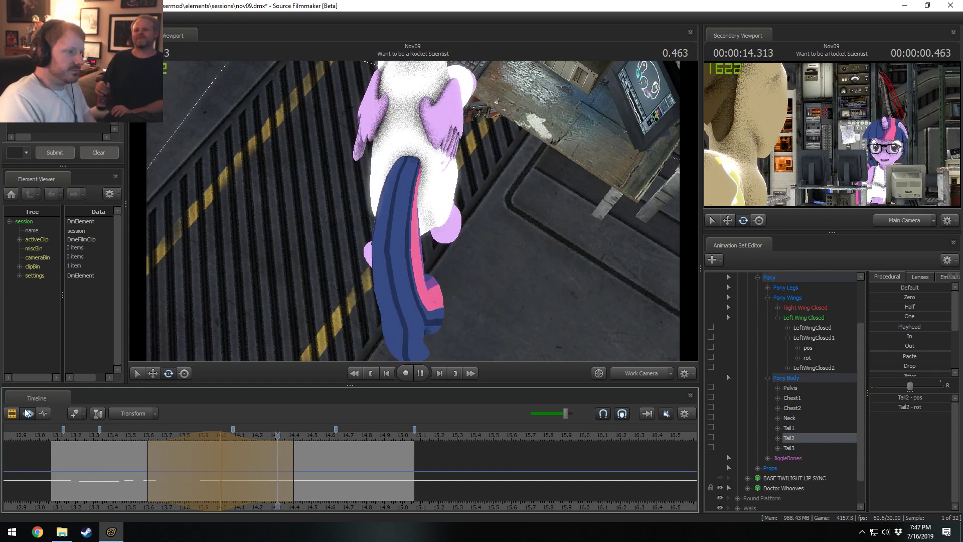
pyautogui.press('space')
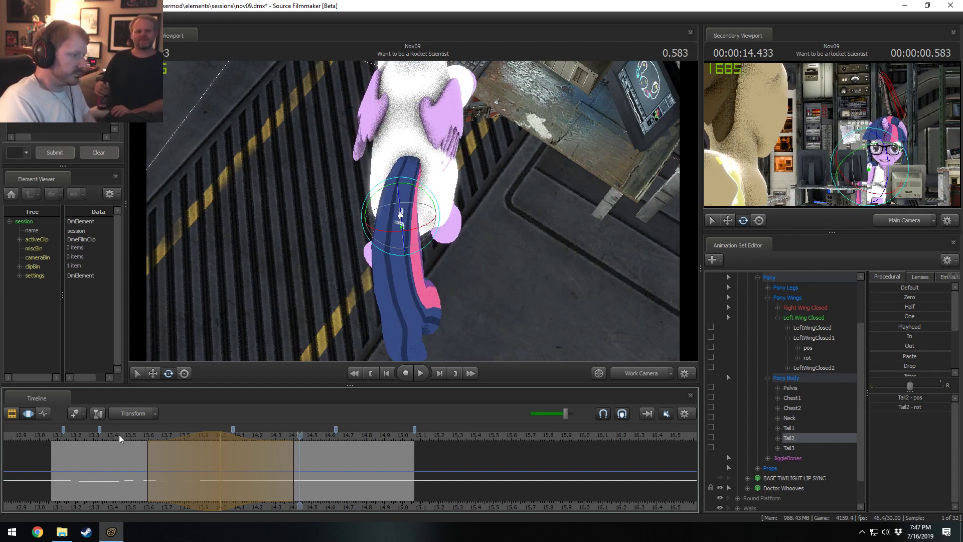
# Play the shot from its start through the main camera to review the tail swing
pyautogui.click(53, 440)
pyautogui.click(636, 373)
pyautogui.press('space')
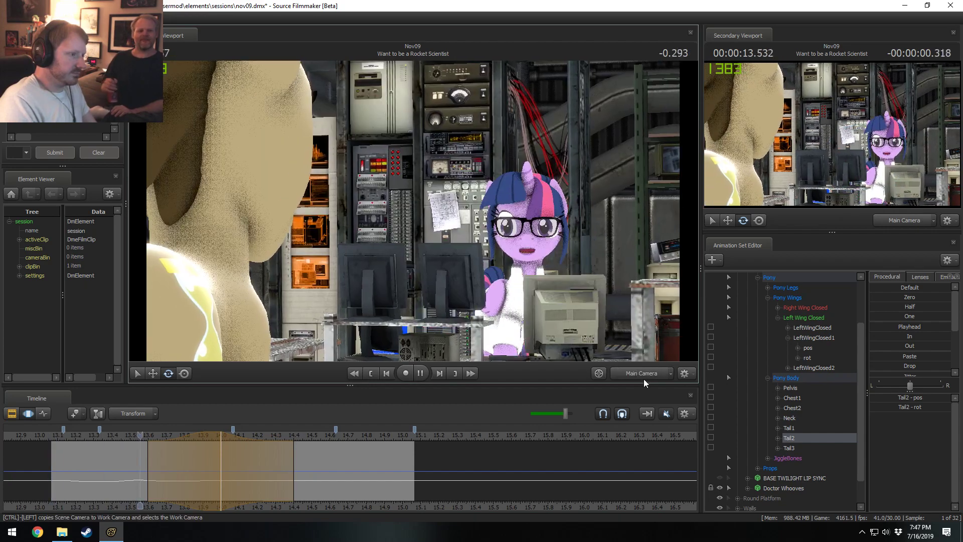
pyautogui.press('space')
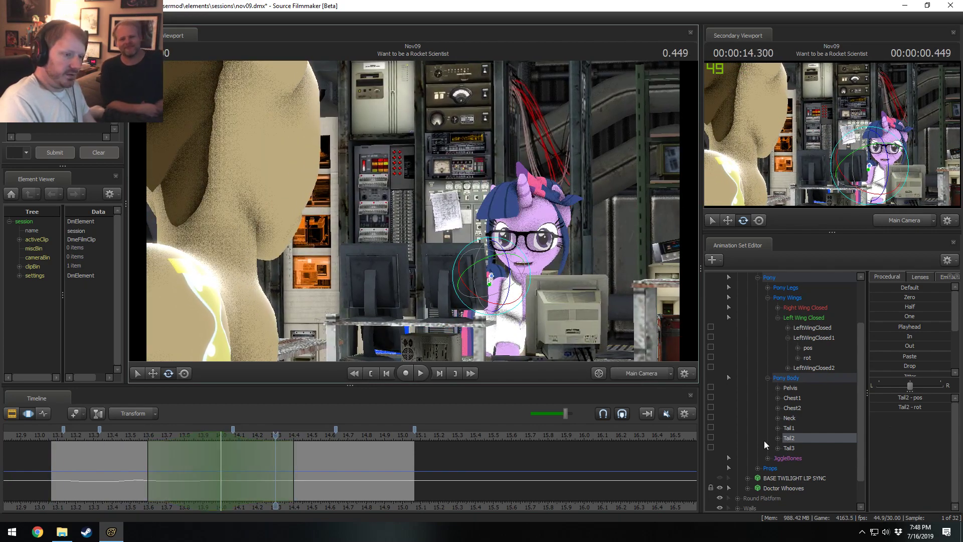
# Apply the In preset to Tail1, Tail2 and Tail3 over an open-ended time selection from about 13.6 s
pyautogui.keyDown('ctrl'); pyautogui.click(790, 446); pyautogui.keyUp('ctrl')
pyautogui.keyDown('ctrl'); pyautogui.click(789, 428); pyautogui.keyUp('ctrl')
pyautogui.keyDown('shift'); pyautogui.moveTo(154, 468); pyautogui.dragTo(757, 470); pyautogui.keyUp('shift')
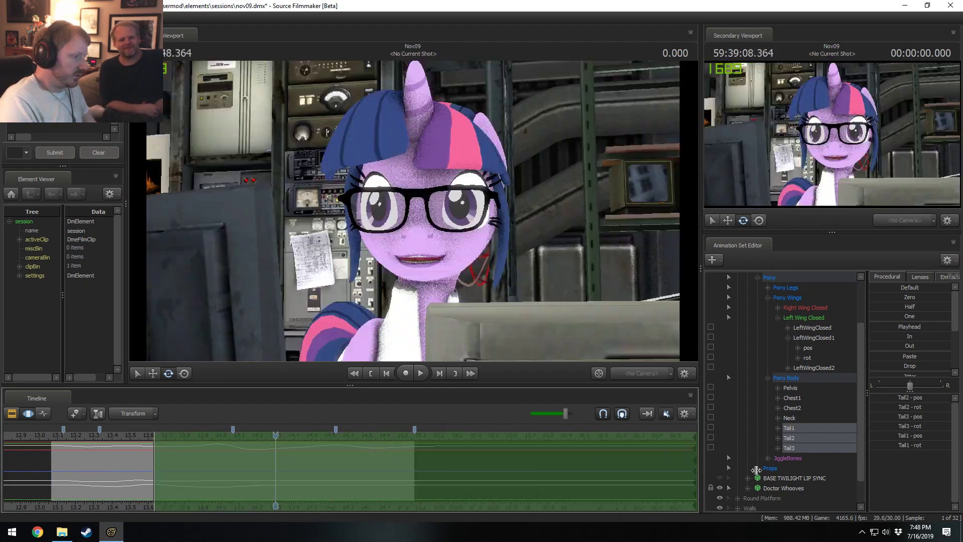
pyautogui.doubleClick(904, 336)
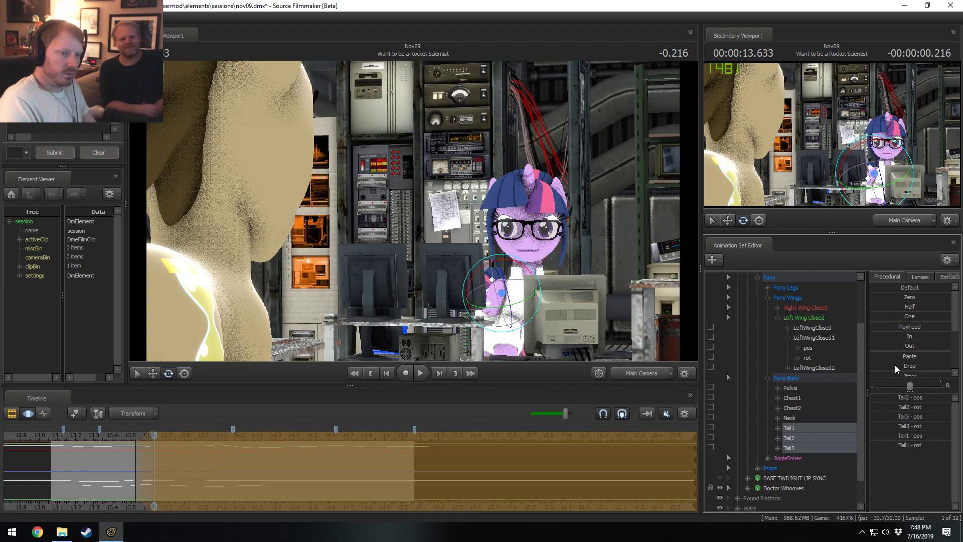
# Play the shot in the Clip Editor from its start, and again from about 13.6 s
pyautogui.press('F2')
pyautogui.click(69, 437)
pyautogui.press('space')
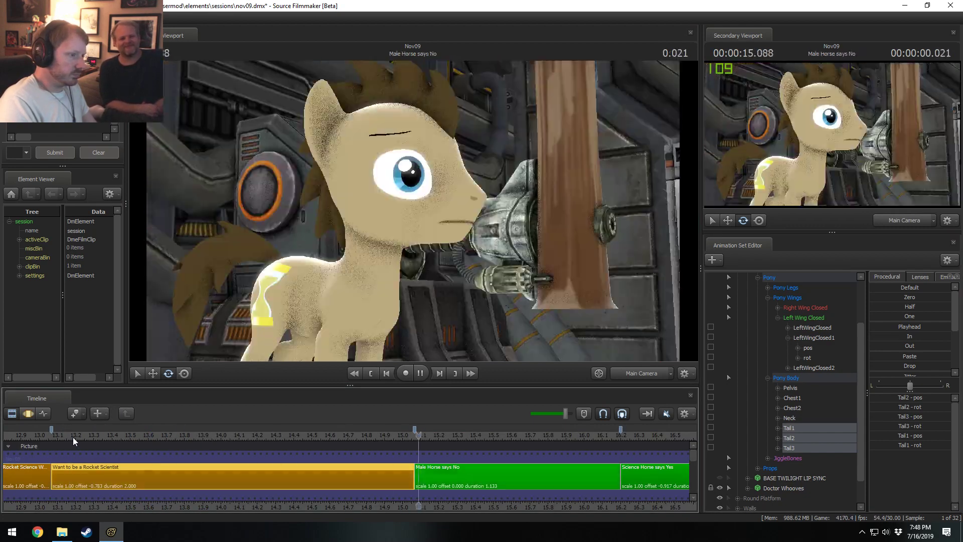
pyautogui.press('space')
pyautogui.click(153, 438)
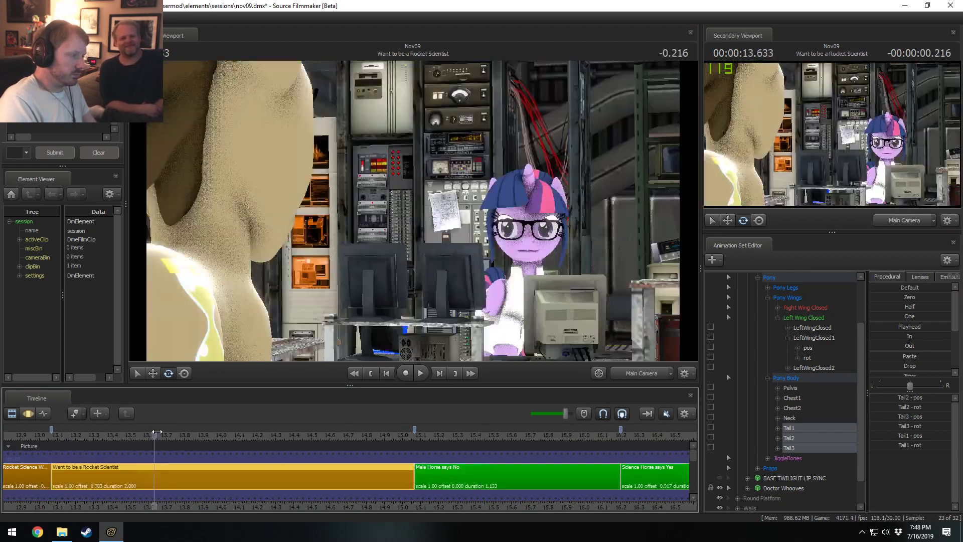
pyautogui.press('space')
pyautogui.press('space')
# Centre a time selection on 14.1 s in the Motion Editor, rotate Tail3, and widen the change to about 13.7–14.5 s
pyautogui.press('F3')
pyautogui.moveTo(207, 478)
pyautogui.mouseDown()
pyautogui.moveTo(305, 474)
pyautogui.moveTo(18, 475)
pyautogui.moveTo(226, 478)
pyautogui.mouseUp()
pyautogui.keyDown('shift'); pyautogui.click(238, 484); pyautogui.keyUp('shift')
pyautogui.scroll(9, 239, 484)
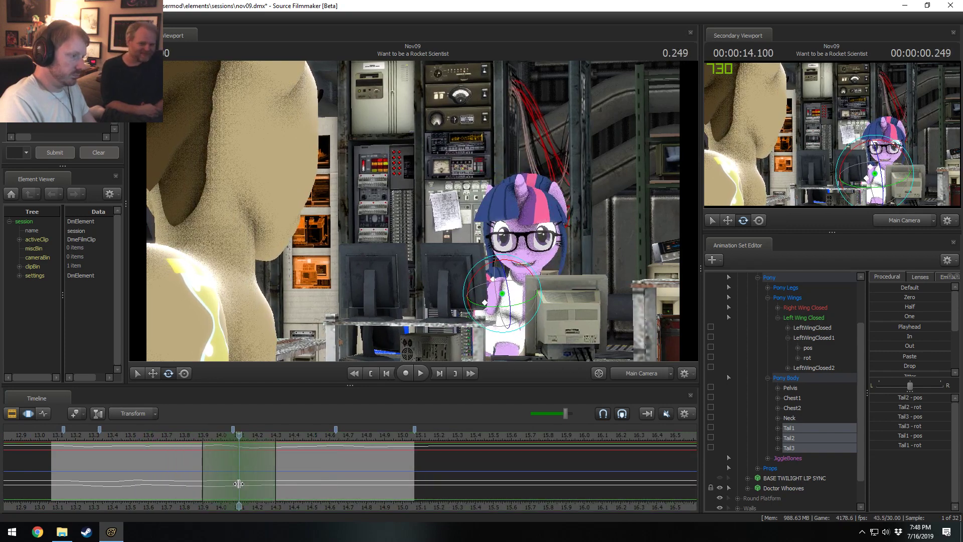
pyautogui.click(484, 299)
pyautogui.moveTo(473, 273); pyautogui.dragTo(482, 268)
pyautogui.scroll(3, 118, 445)
# Replay the tail motion through the main camera, starting from about 13.4 s and 13.5 s
pyautogui.click(119, 441)
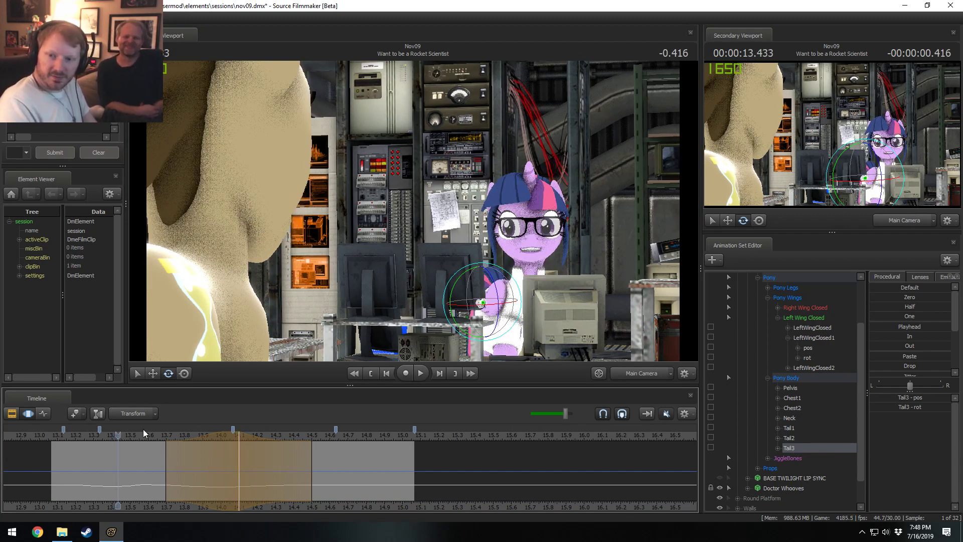
pyautogui.press('space')
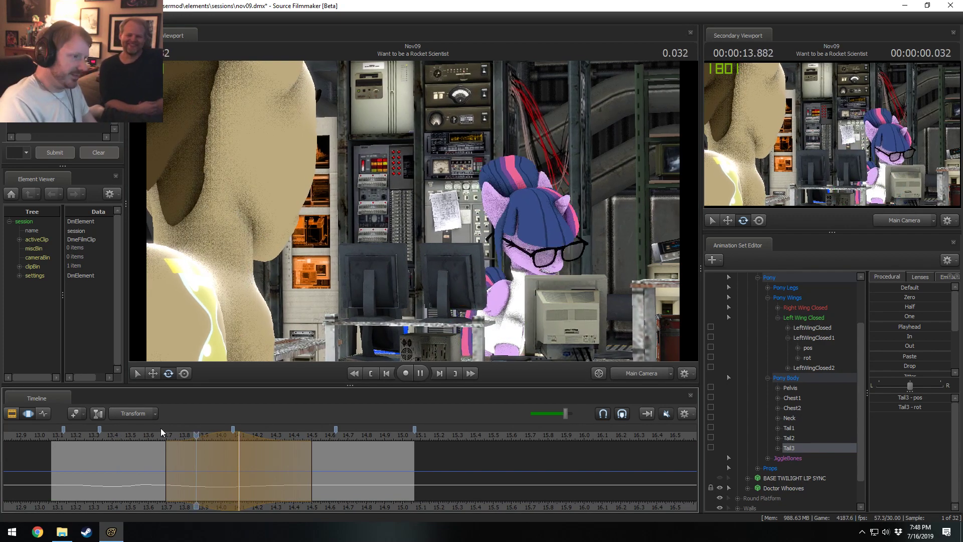
pyautogui.click(135, 435)
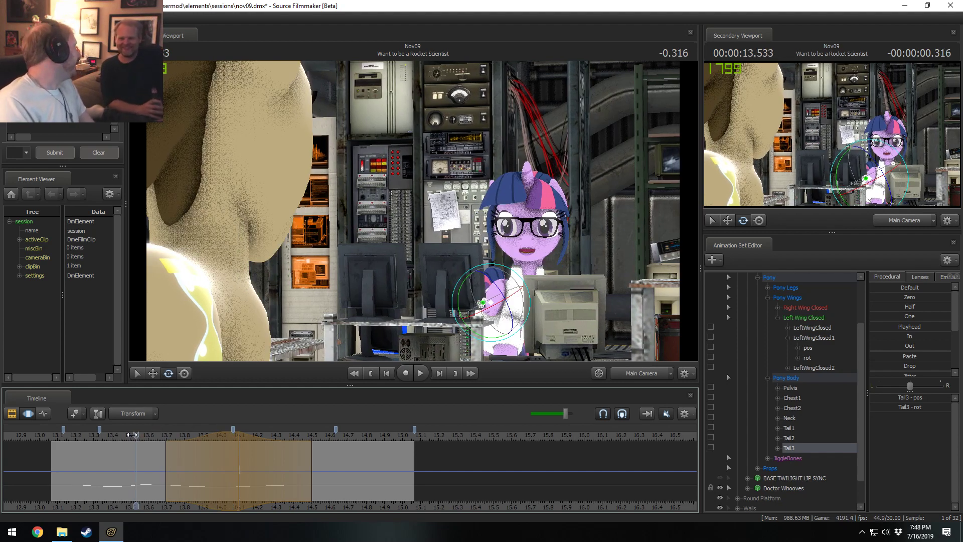
pyautogui.press('space')
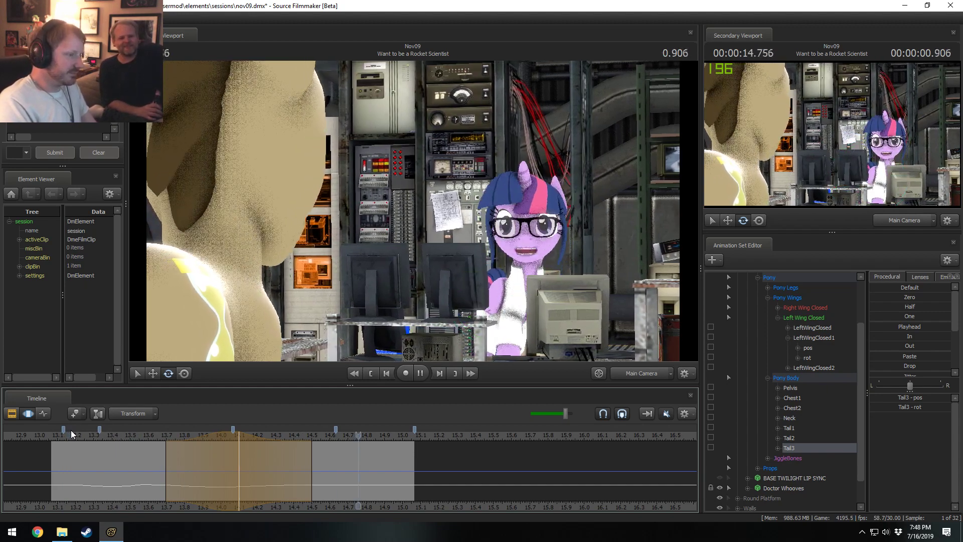
pyautogui.press('space')
# Centre a time selection on 14.8 s, spanning about 14.6–15.0 s, and rotate Tail1 slightly
pyautogui.press('shift')
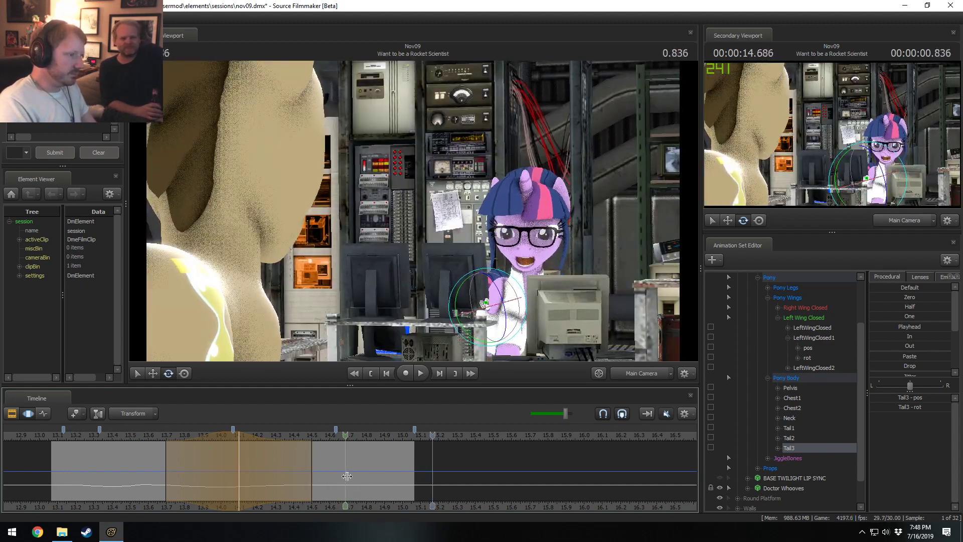
pyautogui.click(363, 479)
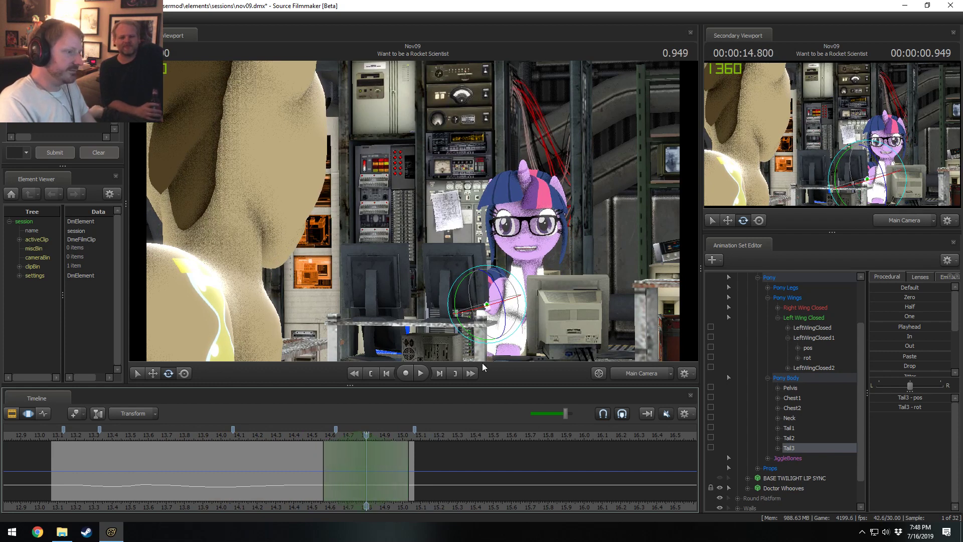
pyautogui.press('ctrl')
pyautogui.keyDown('ctrl'); pyautogui.click(503, 293); pyautogui.keyUp('ctrl')
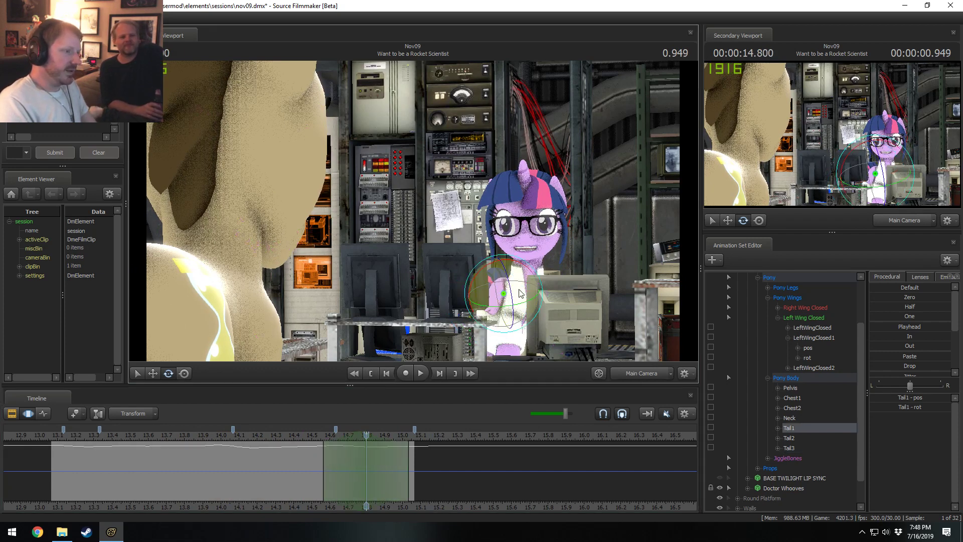
pyautogui.moveTo(509, 281); pyautogui.dragTo(511, 285)
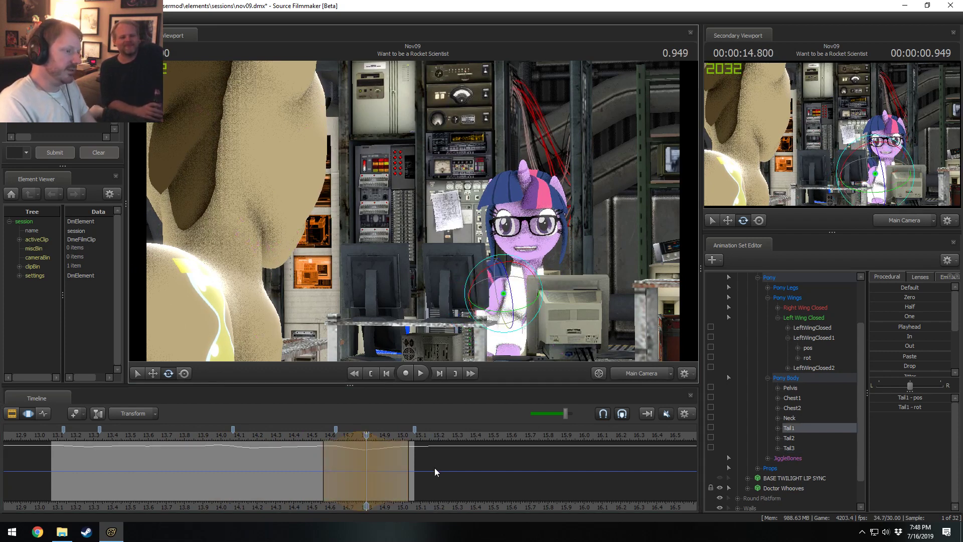
# Extend the end of the timed Tail1 change to about 15.8 s and replay the end of the shot
pyautogui.press('space')
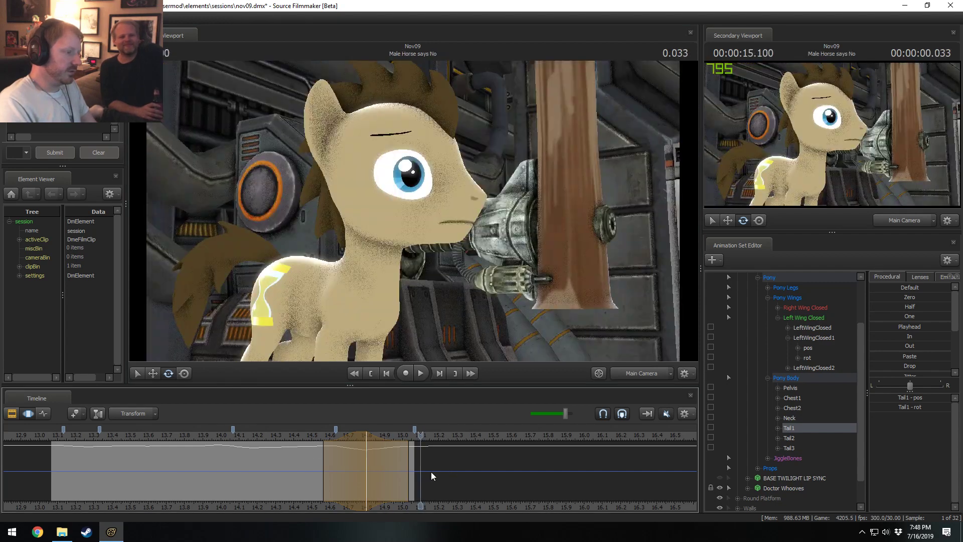
pyautogui.moveTo(413, 464); pyautogui.dragTo(543, 463)
pyautogui.click(292, 435)
pyautogui.press('space')
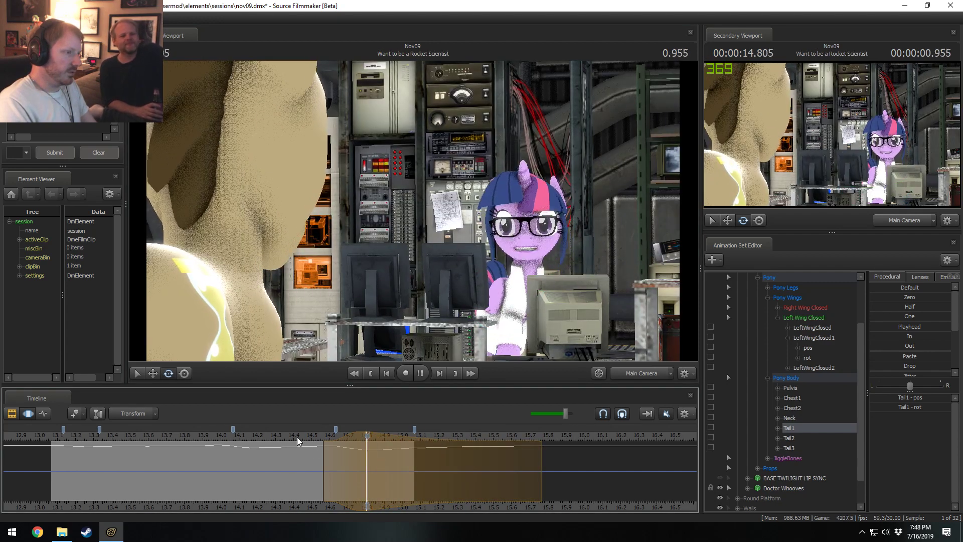
pyautogui.click(236, 434)
pyautogui.click(234, 434)
# Retime the Tail1 change to start near 14.6 s, peak at 14.8 s and ease out until about 16.4 s, replaying it
pyautogui.moveTo(346, 438); pyautogui.dragTo(352, 439)
pyautogui.press('space')
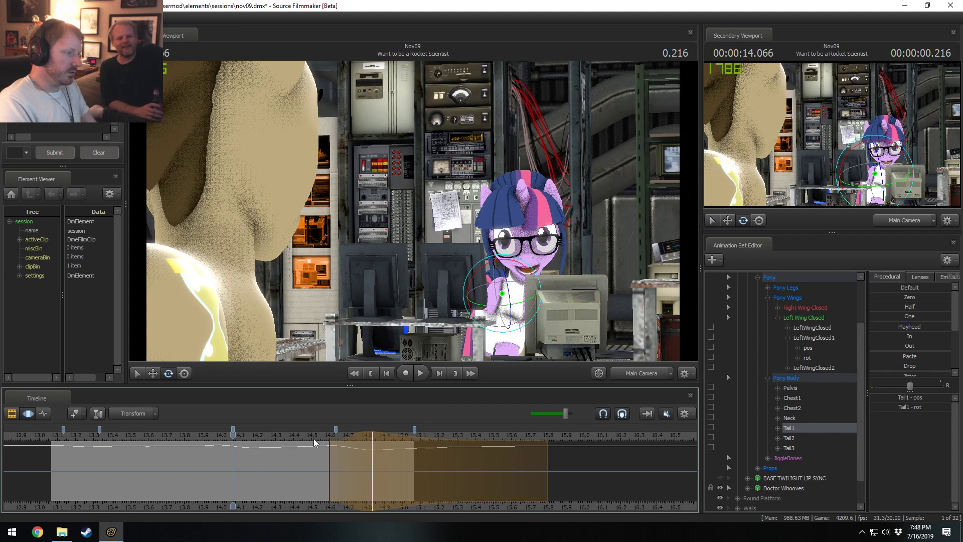
pyautogui.press('space')
pyautogui.moveTo(415, 477); pyautogui.dragTo(409, 477)
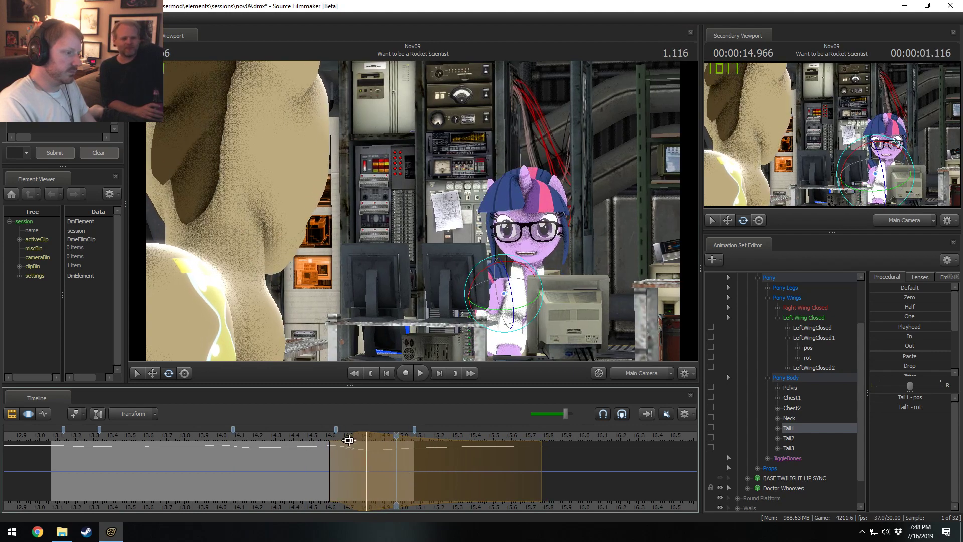
pyautogui.press('space')
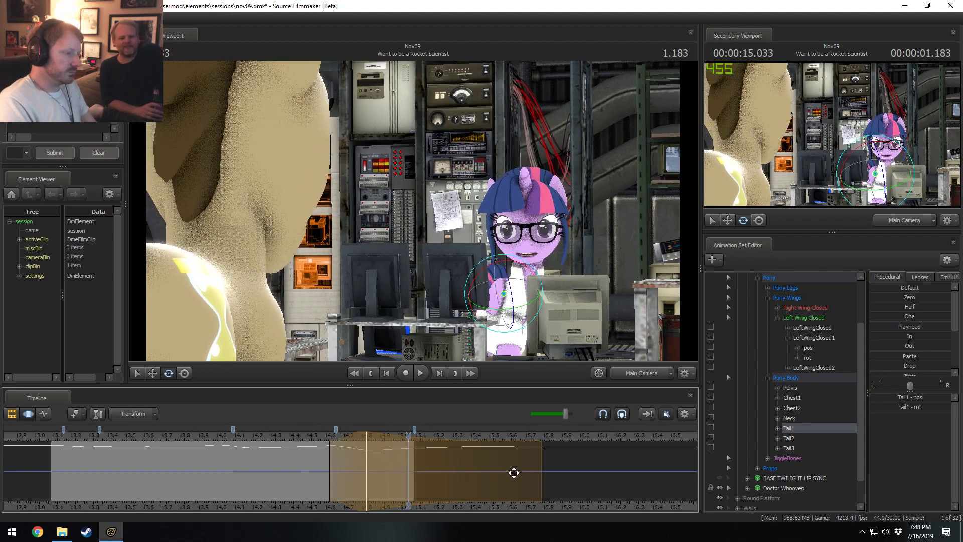
pyautogui.moveTo(543, 480); pyautogui.dragTo(664, 477)
pyautogui.click(300, 436)
pyautogui.press('space')
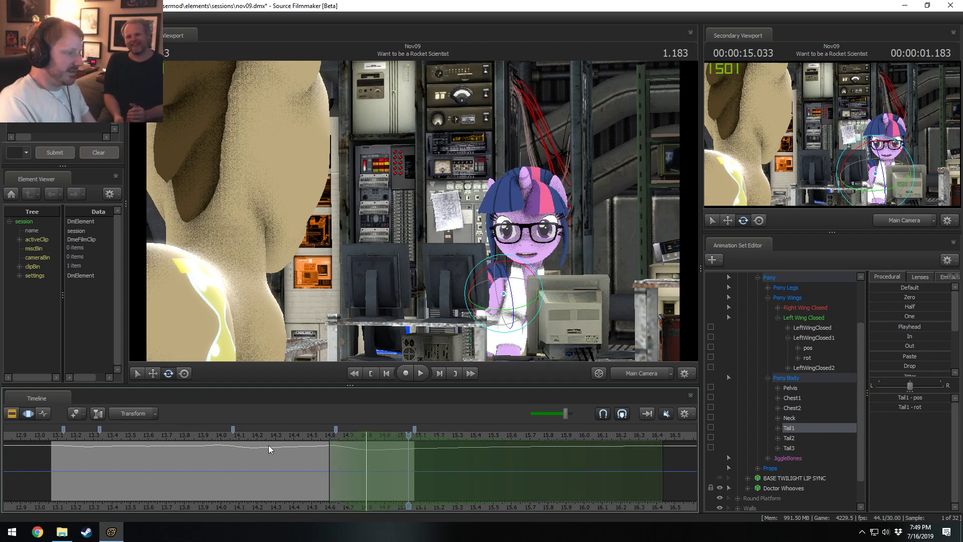
# Play the shot repeatedly from several points, including its start, to check how the whole tail motion flows
pyautogui.click(311, 440)
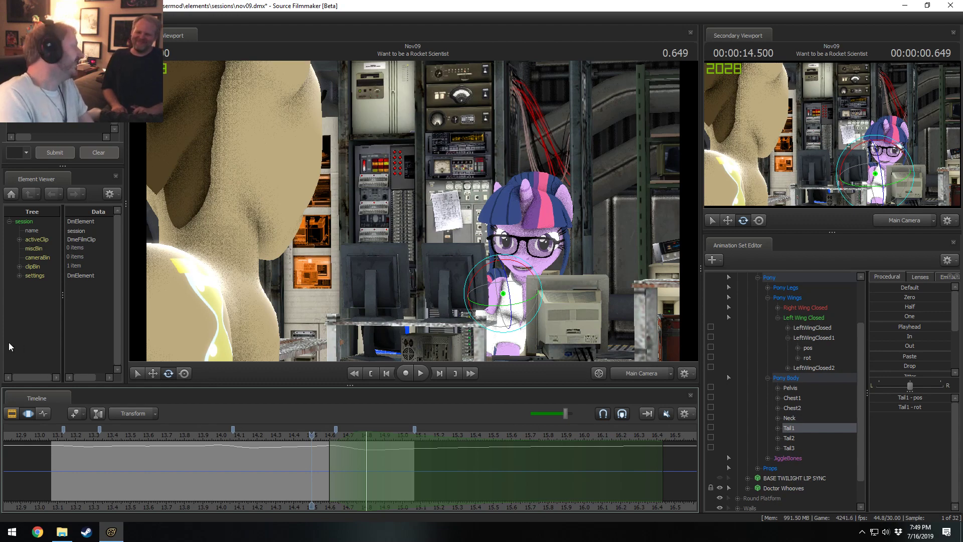
pyautogui.click(262, 434)
pyautogui.press('space')
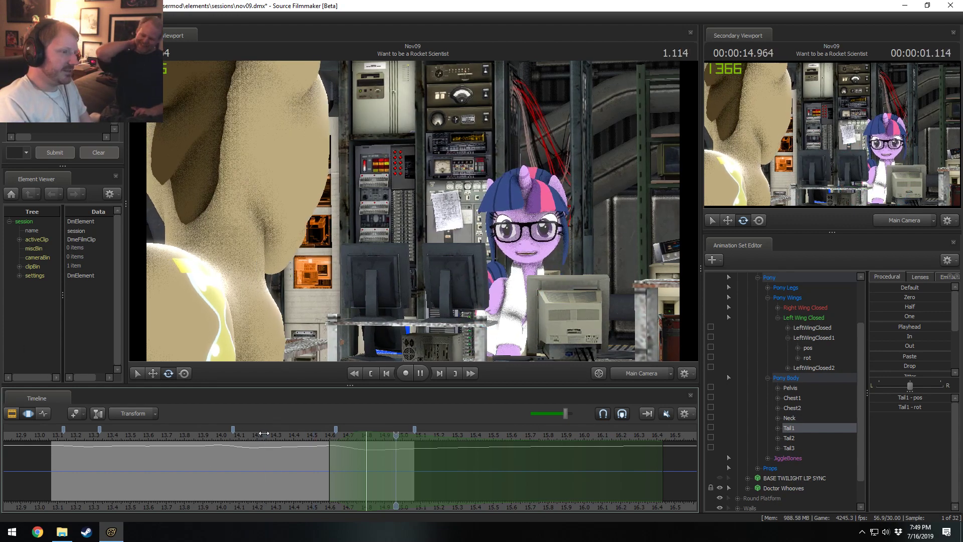
pyautogui.press('space')
pyautogui.click(214, 434)
pyautogui.click(153, 436)
pyautogui.press('space')
pyautogui.press('space')
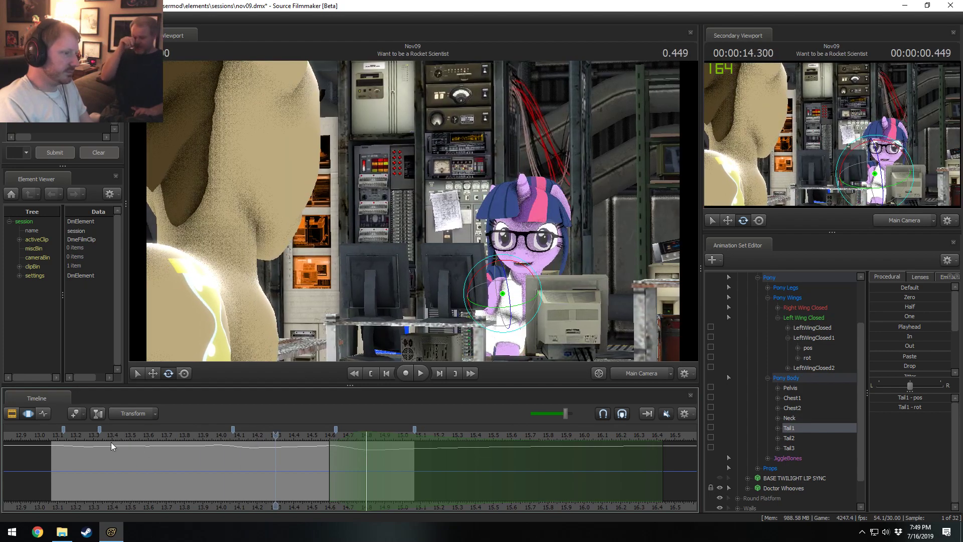
pyautogui.click(69, 436)
pyautogui.press('space')
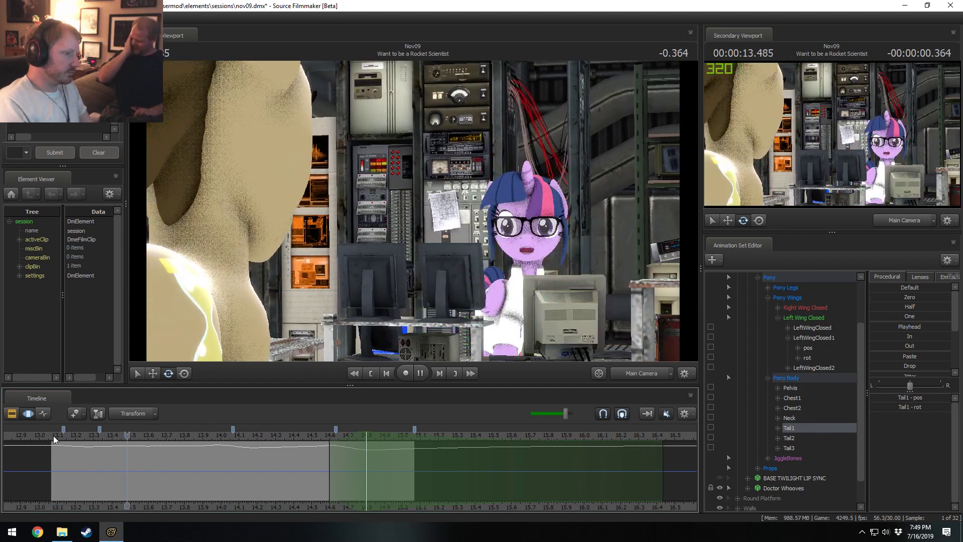
pyautogui.press('space')
# Switch to the work camera beside the pony's wing and set an open-ended time selection from 13.5 s with falloff from 13.2 s
pyautogui.click(642, 375)
pyautogui.moveTo(543, 314); pyautogui.dragTo(484, 236)
pyautogui.moveTo(414, 209); pyautogui.dragTo(446, 201)
pyautogui.press('w')
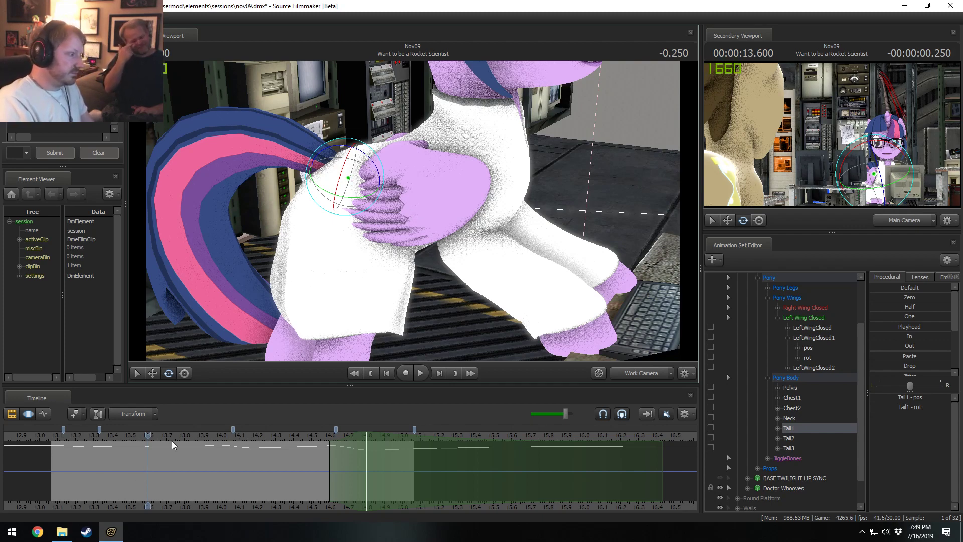
pyautogui.press('Left')
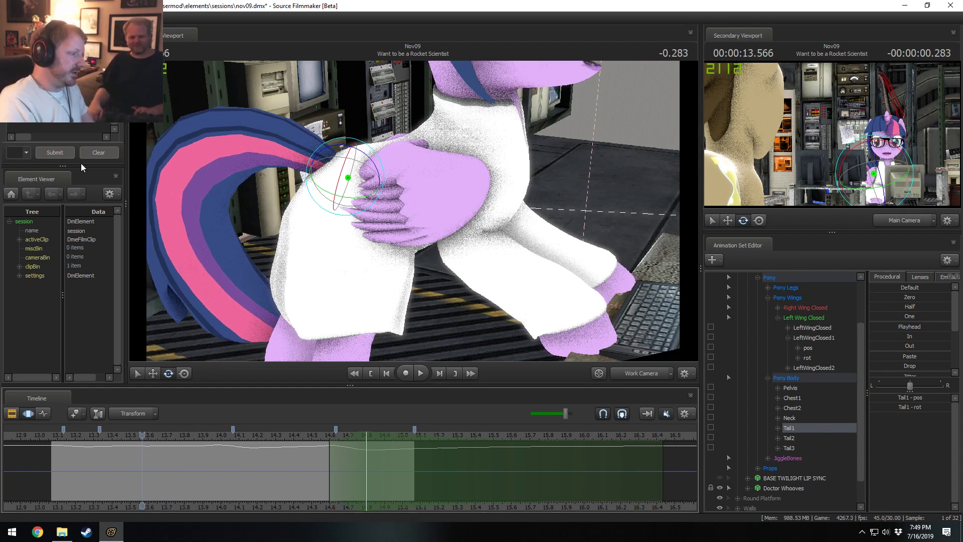
pyautogui.moveTo(225, 449); pyautogui.dragTo(133, 461)
pyautogui.press('space')
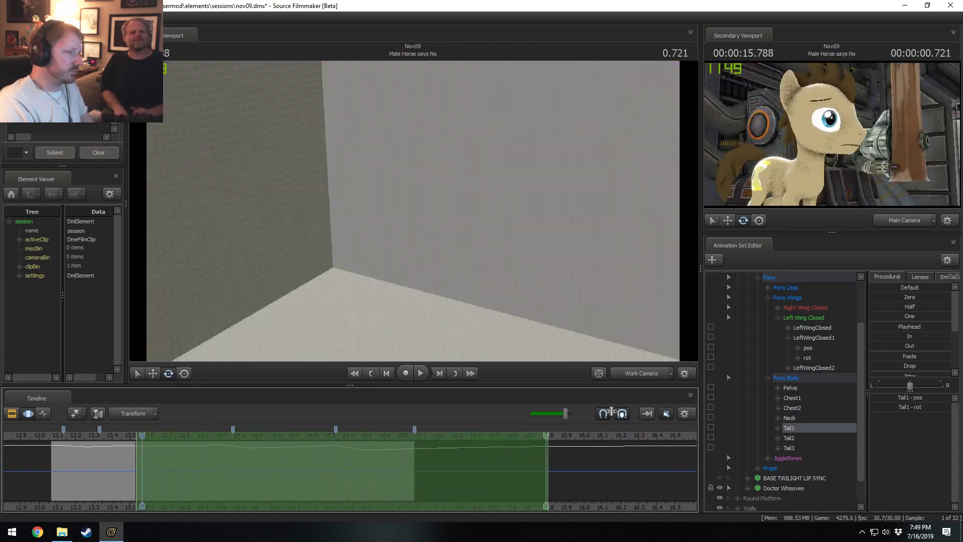
pyautogui.press('space')
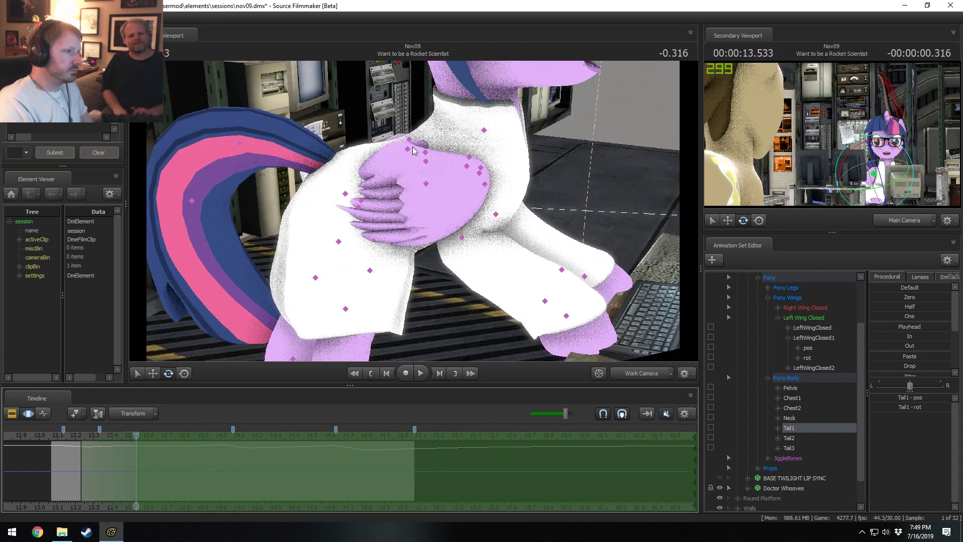
# Orbit around both wings and rotate RightWingClosed at about 13.5 s to adjust the folded right wing's pose
pyautogui.keyDown('ctrl'); pyautogui.click(425, 153); pyautogui.keyUp('ctrl')
pyautogui.keyDown('alt'); pyautogui.moveTo(437, 166); pyautogui.dragTo(415, 213); pyautogui.keyUp('alt')
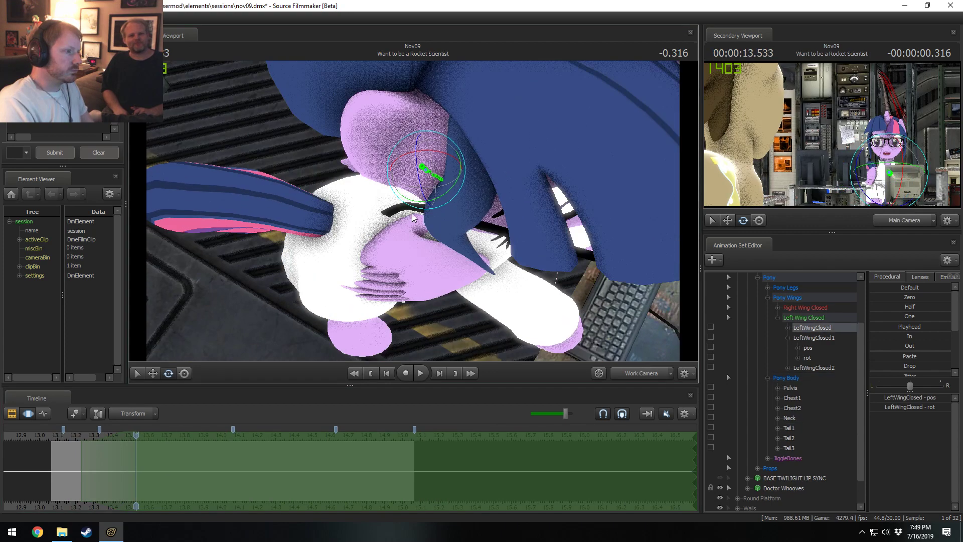
pyautogui.click(429, 234)
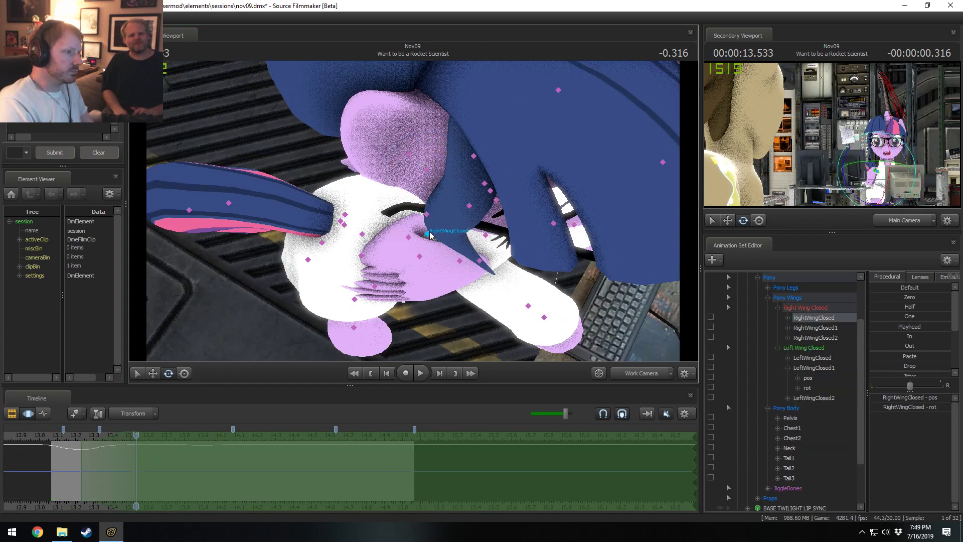
pyautogui.keyDown('alt'); pyautogui.moveTo(433, 237); pyautogui.dragTo(414, 215); pyautogui.keyUp('alt')
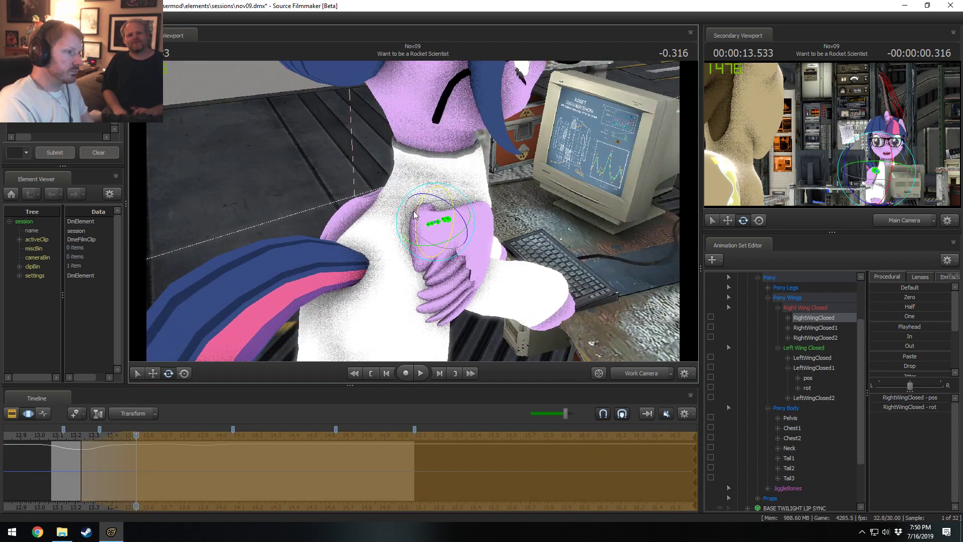
pyautogui.moveTo(456, 254); pyautogui.dragTo(456, 245)
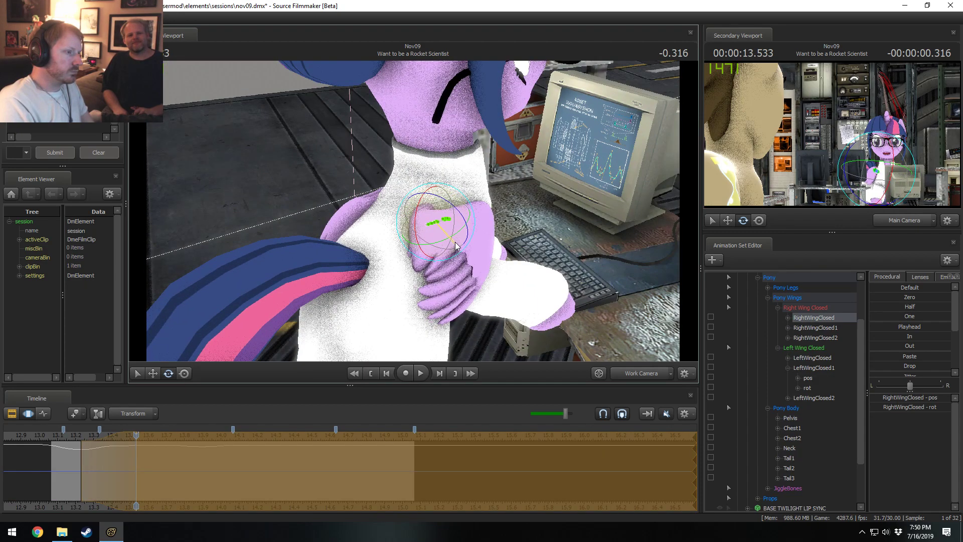
pyautogui.keyDown('alt'); pyautogui.moveTo(514, 239); pyautogui.dragTo(454, 148); pyautogui.keyUp('alt')
# Rotate RightWingClosed2 at about 13.27 s within a time selection spanning roughly 13.1 to 13.5 s
pyautogui.moveTo(110, 451); pyautogui.dragTo(88, 460)
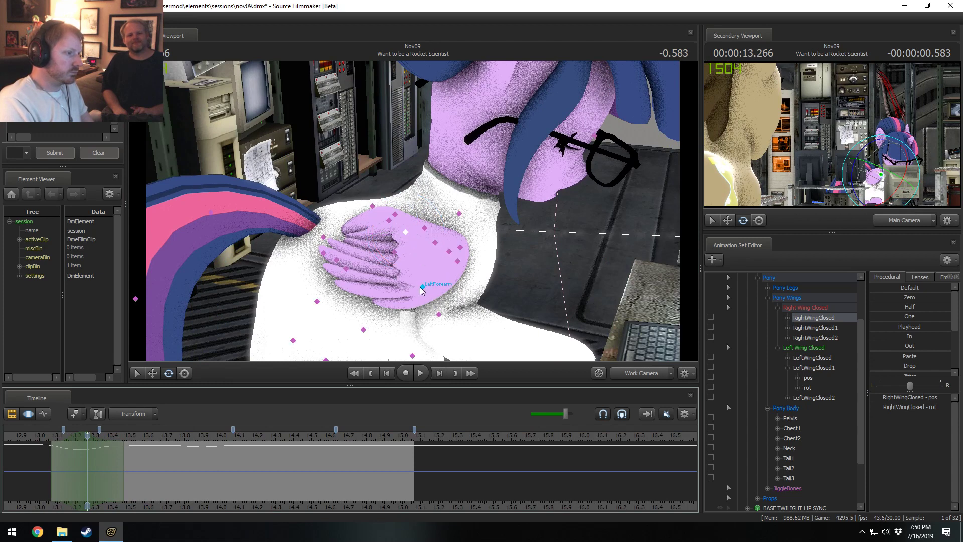
pyautogui.click(422, 287)
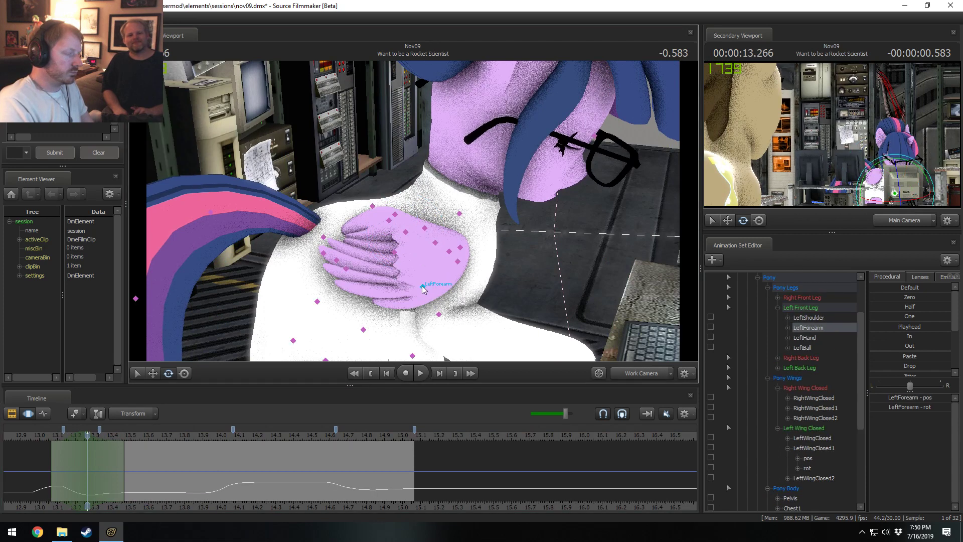
pyautogui.click(461, 247)
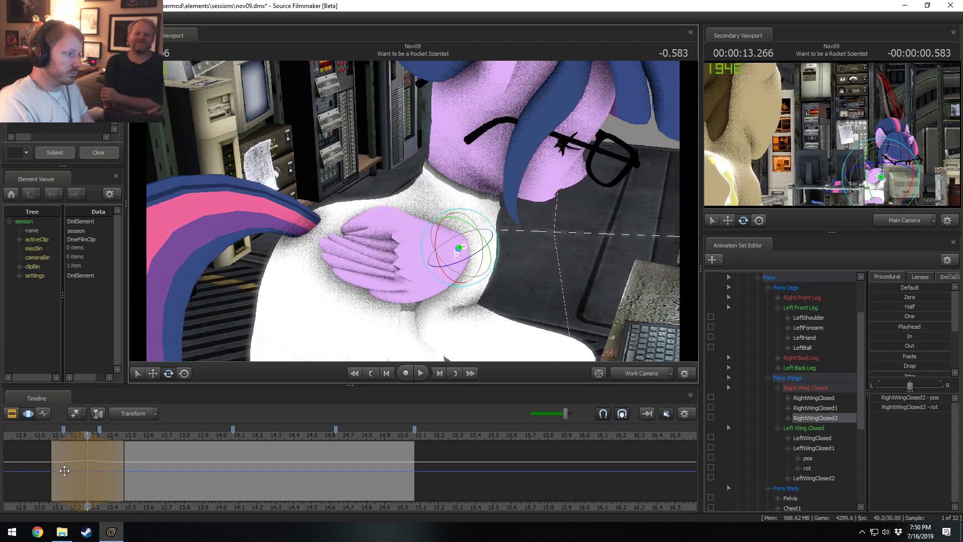
# Rotate RightWingClosed2 at about 13.43 s with a time selection from 13.3 to 13.7 s, and replay the motion
pyautogui.moveTo(87, 469); pyautogui.dragTo(159, 471)
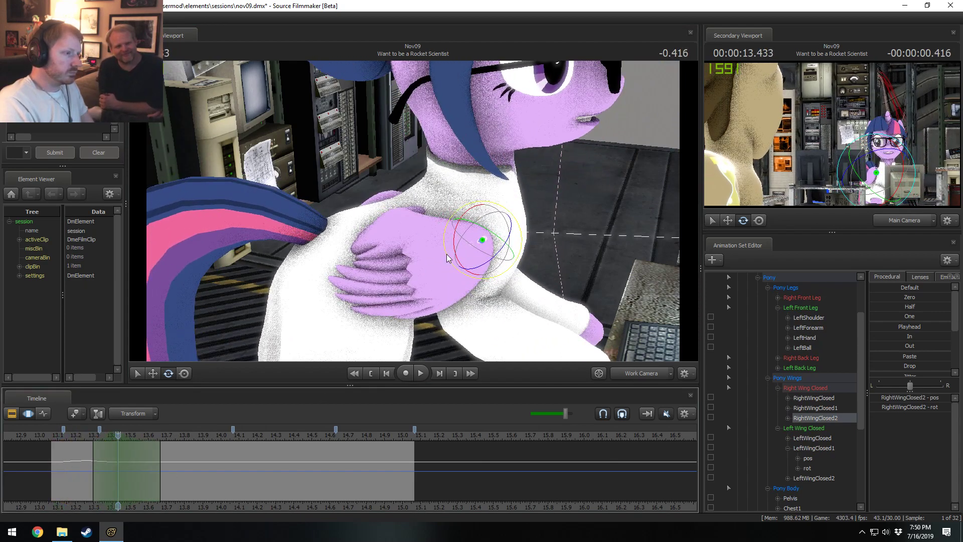
pyautogui.moveTo(448, 258); pyautogui.dragTo(454, 255)
pyautogui.click(74, 437)
pyautogui.press('space')
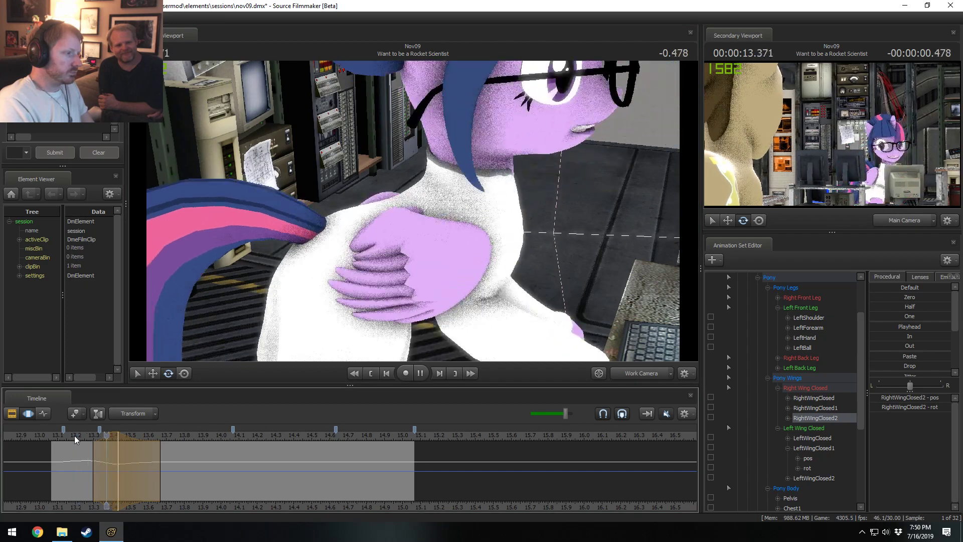
# Orbit around the wing and move RightWingClosed1 at about 13.53 s with falloff from 13.2 to 13.8 s, then replay
pyautogui.moveTo(86, 450); pyautogui.dragTo(135, 462)
pyautogui.keyDown('shift'); pyautogui.click(135, 463); pyautogui.keyUp('shift')
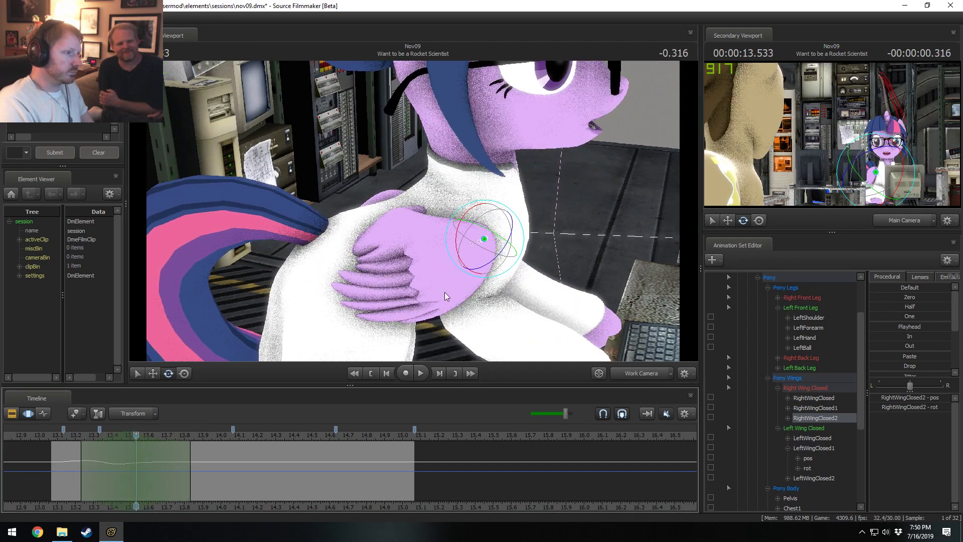
pyautogui.keyDown('ctrl'); pyautogui.click(409, 216); pyautogui.keyUp('ctrl')
pyautogui.keyDown('alt'); pyautogui.moveTo(409, 216); pyautogui.dragTo(436, 218); pyautogui.keyUp('alt')
pyautogui.press('w')
pyautogui.moveTo(420, 250); pyautogui.dragTo(202, 408)
pyautogui.click(76, 436)
pyautogui.press('space')
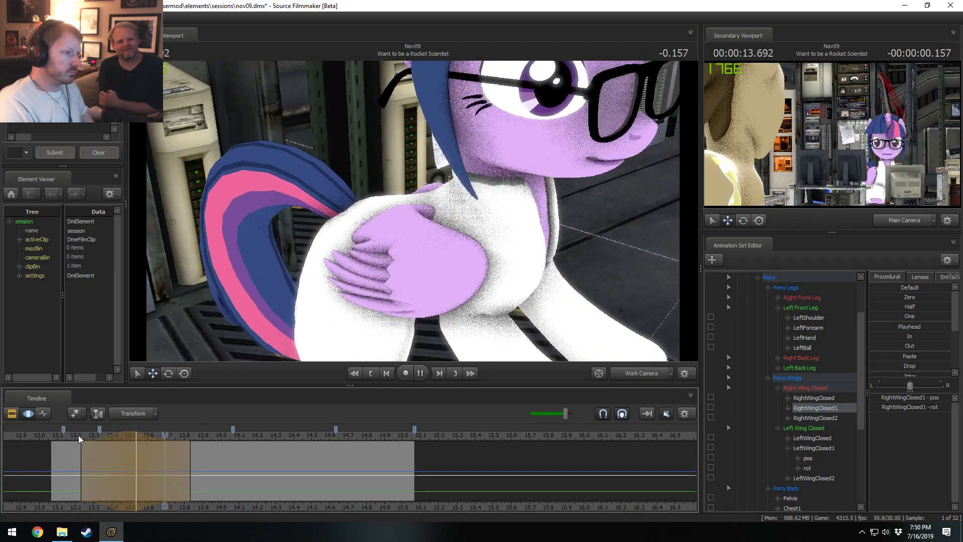
# Retime the RightWingClosed1 change to peak near 13.5 s between about 13.3 and 13.7 s, replaying it
pyautogui.press('space')
pyautogui.moveTo(108, 439); pyautogui.dragTo(101, 440)
pyautogui.click(71, 440)
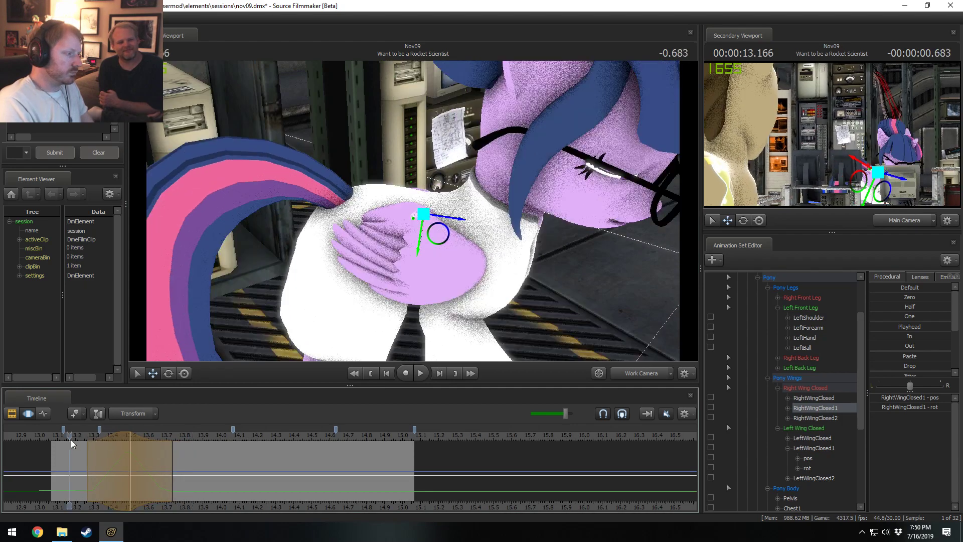
pyautogui.press('space')
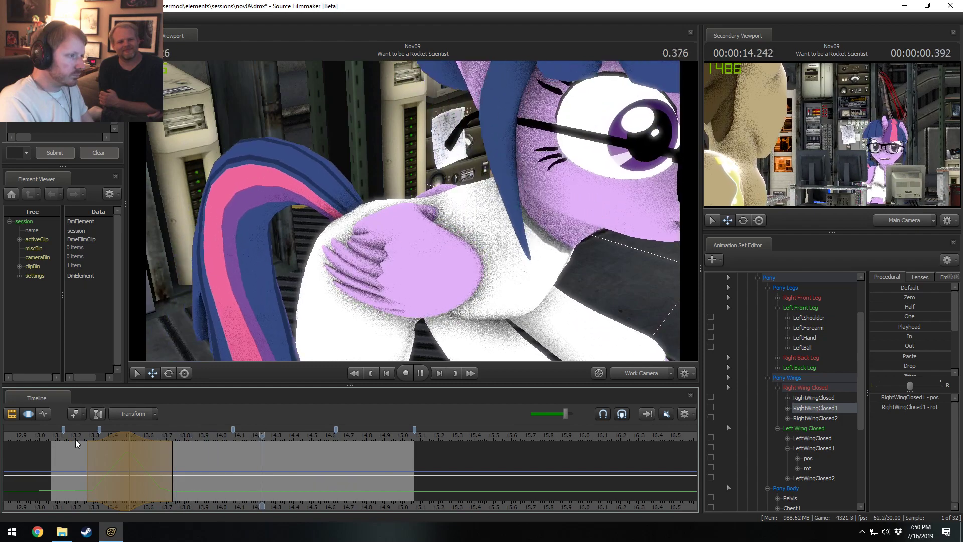
pyautogui.press('space')
pyautogui.press('space')
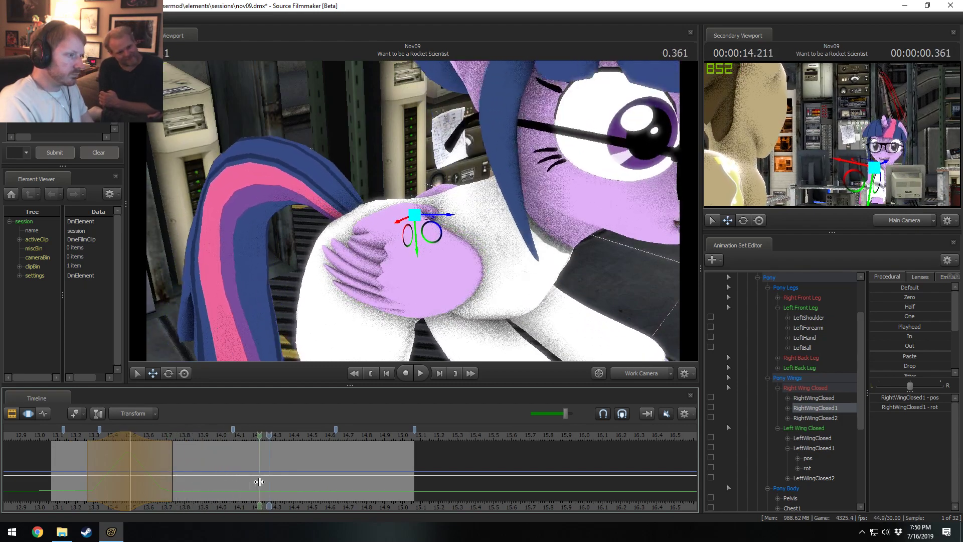
# Rotate RightWingClosed2 at about 14.13 s, tighten its falloff to roughly 13.9 to 14.3 s, and replay
pyautogui.click(244, 481)
pyautogui.scroll(5, 245, 480)
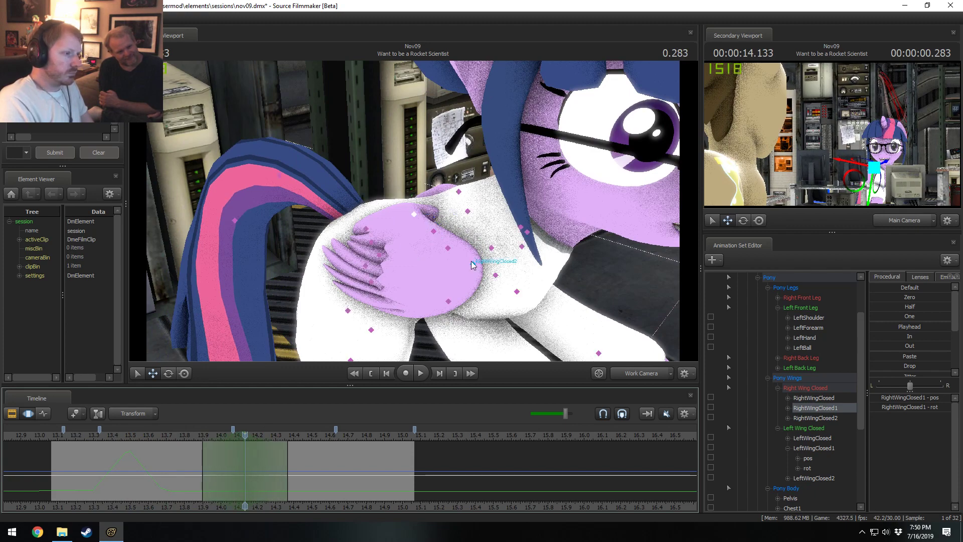
pyautogui.click(472, 263)
pyautogui.moveTo(511, 263); pyautogui.dragTo(511, 256)
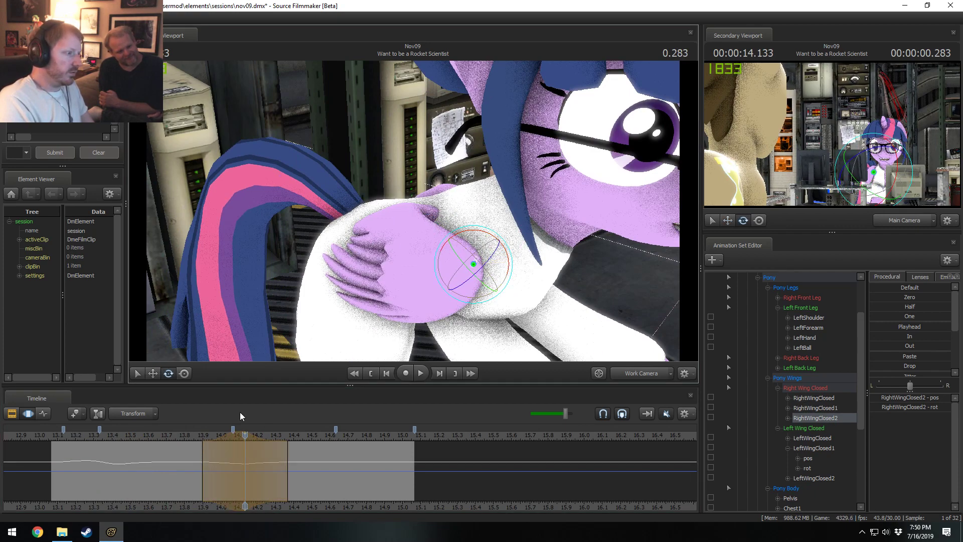
pyautogui.click(196, 432)
pyautogui.press('space')
pyautogui.press('space')
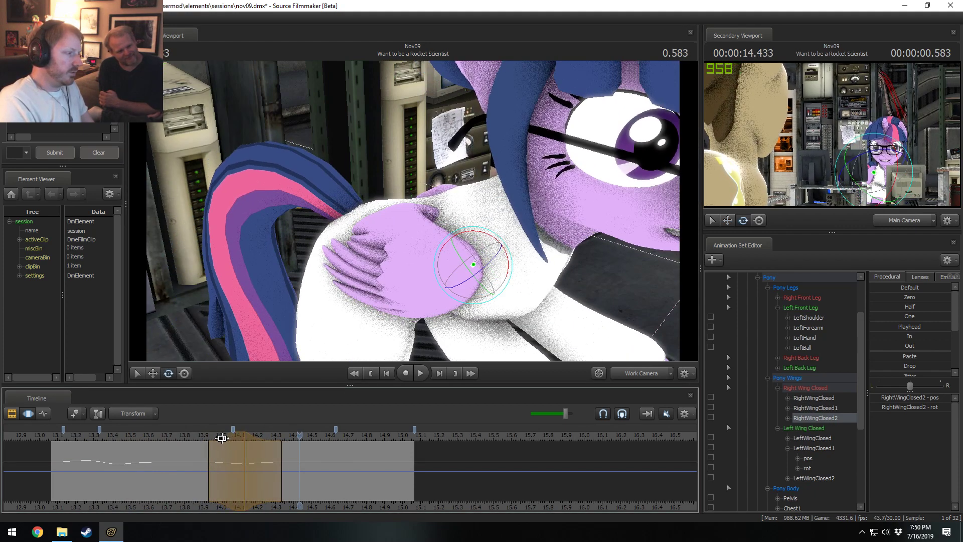
# Rotate RightWingClosed2 at 14.2 s with a time selection from about 14.1 to 14.5 s, replaying the motion
pyautogui.click(179, 436)
pyautogui.moveTo(222, 438); pyautogui.dragTo(308, 470)
pyautogui.press('space')
pyautogui.press('space')
pyautogui.press('shift')
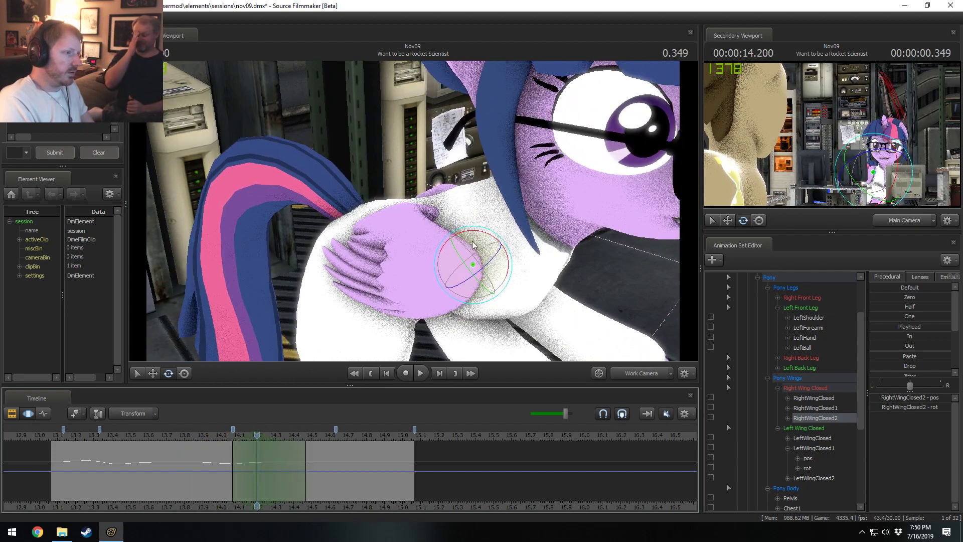
pyautogui.moveTo(494, 234); pyautogui.dragTo(496, 239)
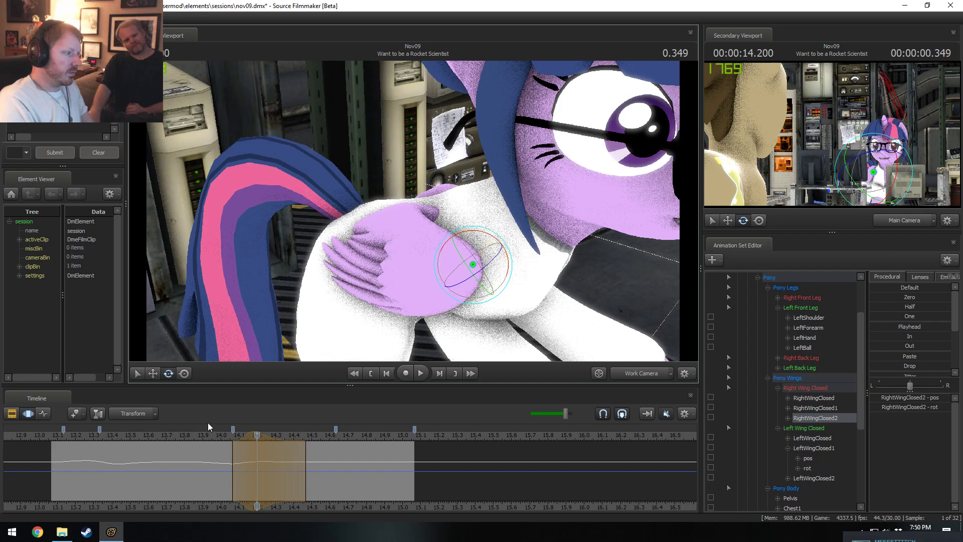
pyautogui.press('space')
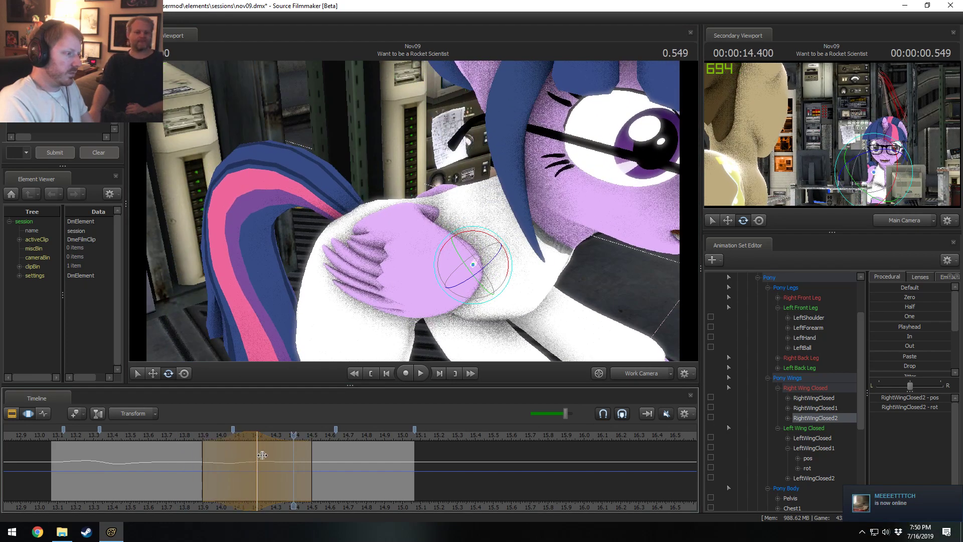
# Retime the RightWingClosed2 change to peak near 14.2 s between about 14.0 and 14.5 s, replaying it
pyautogui.moveTo(206, 460); pyautogui.dragTo(254, 436)
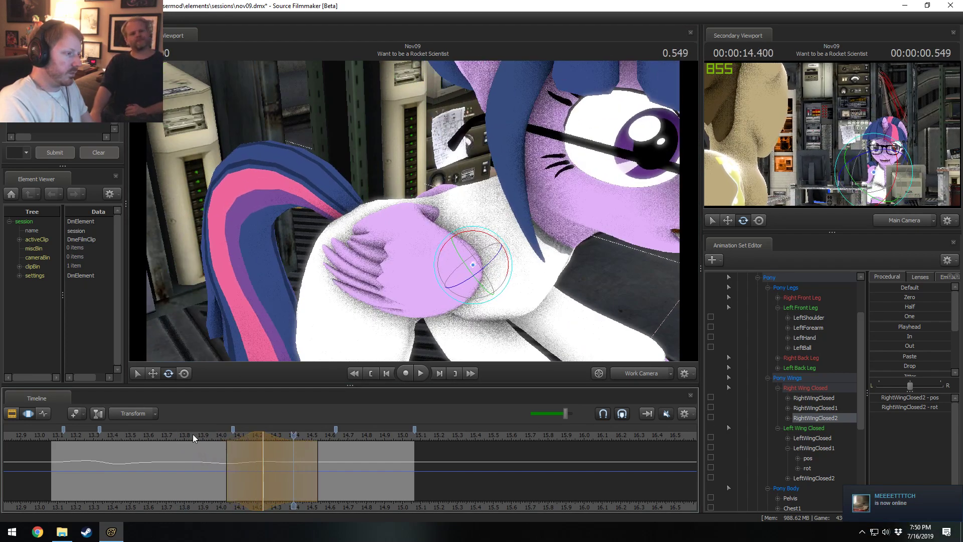
pyautogui.click(194, 438)
pyautogui.press('space')
pyautogui.press('space')
# Rotate RightWingClosed1 at 14.1 s within a time selection from about 13.9 to 14.3 s
pyautogui.moveTo(187, 459); pyautogui.dragTo(239, 472)
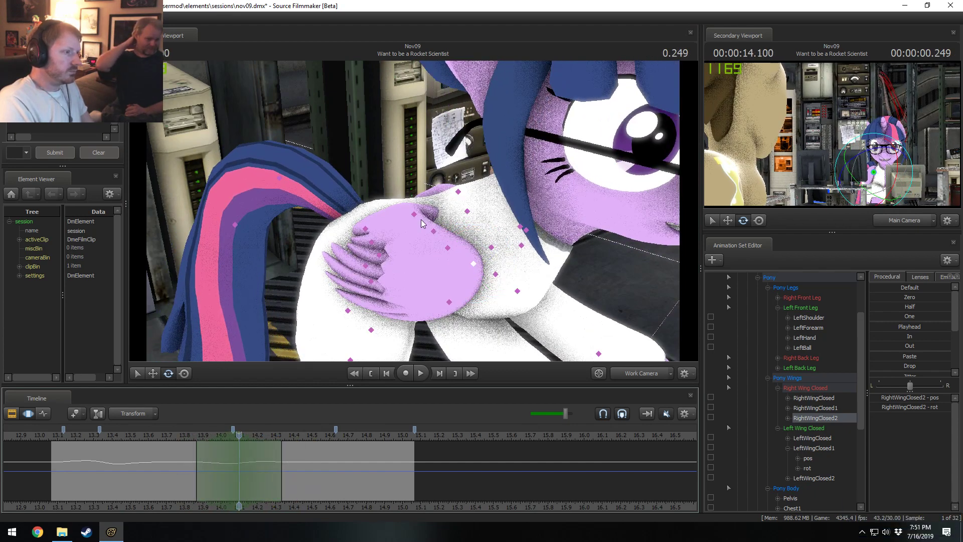
pyautogui.click(414, 215)
pyautogui.moveTo(452, 233); pyautogui.dragTo(455, 231)
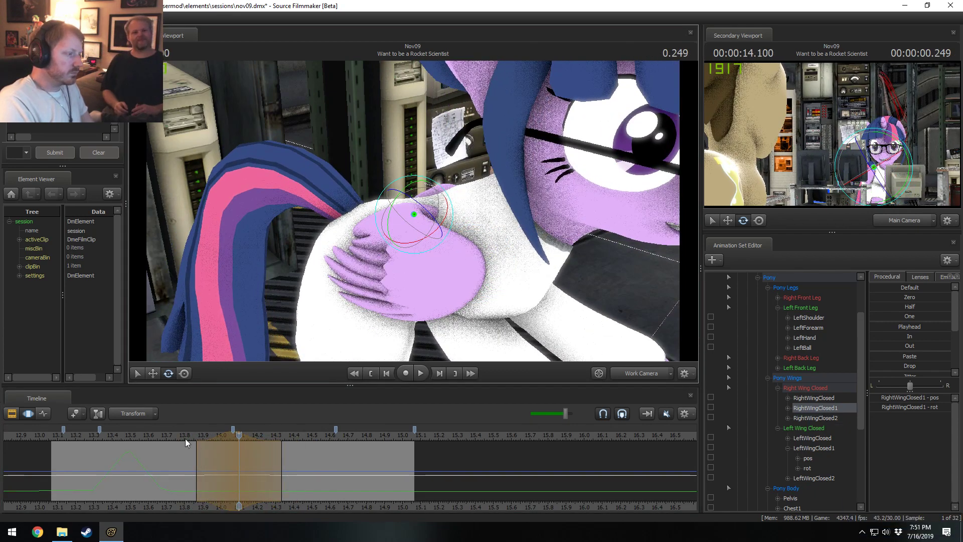
# Extend the RightWingClosed1 adjustment to hold from 14.1 to about 14.6 s, fading out by 14.9 s, and orbit around the wing
pyautogui.moveTo(186, 443); pyautogui.dragTo(289, 469)
pyautogui.moveTo(146, 491); pyautogui.dragTo(262, 483)
pyautogui.keyDown('shift'); pyautogui.moveTo(263, 484); pyautogui.dragTo(352, 475); pyautogui.keyUp('shift')
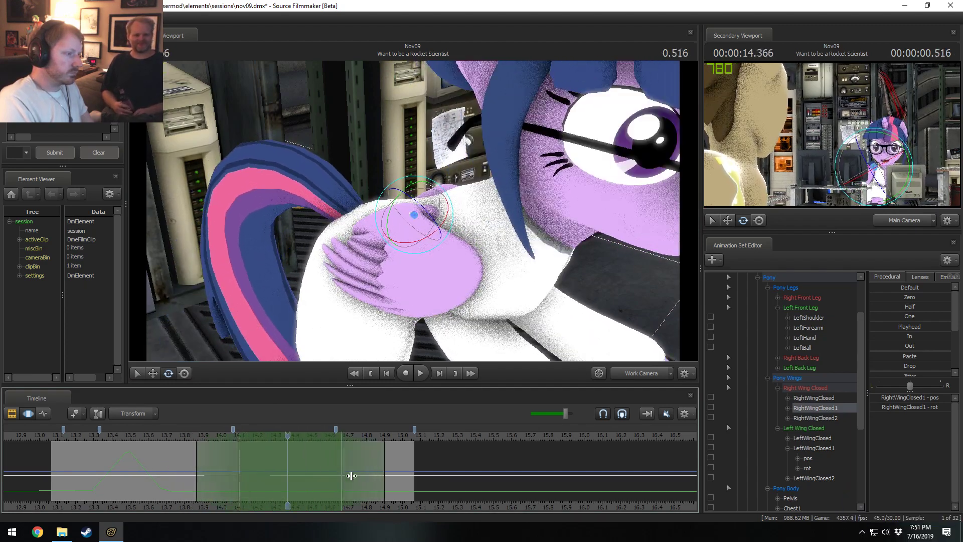
pyautogui.keyDown('alt'); pyautogui.moveTo(413, 211); pyautogui.dragTo(456, 213); pyautogui.keyUp('alt')
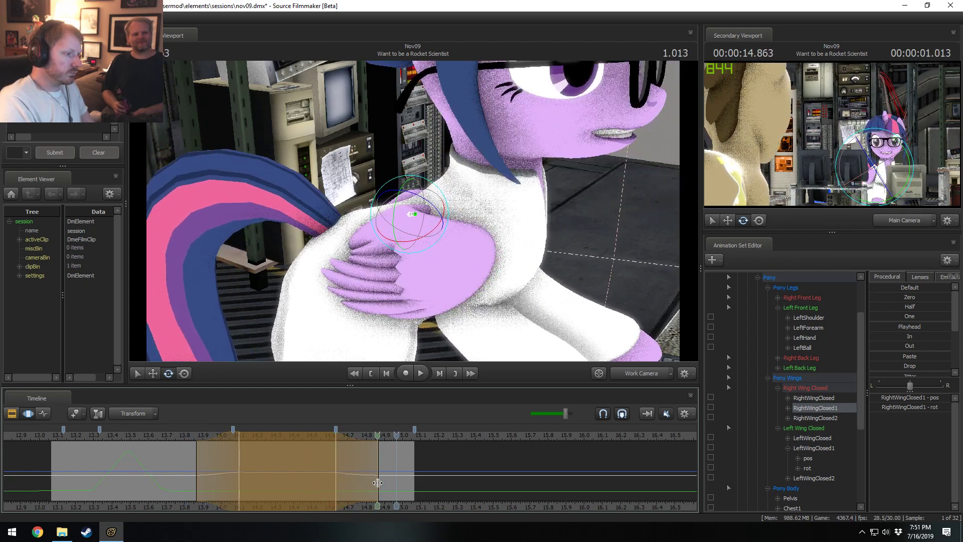
# Rotate RightWingClosed1 over an open-ended selection from about 14.87 s with falloff from 14.6 s, and replay
pyautogui.keyDown('shift'); pyautogui.moveTo(378, 483); pyautogui.dragTo(727, 423); pyautogui.keyUp('shift')
pyautogui.scroll(3, 487, 462)
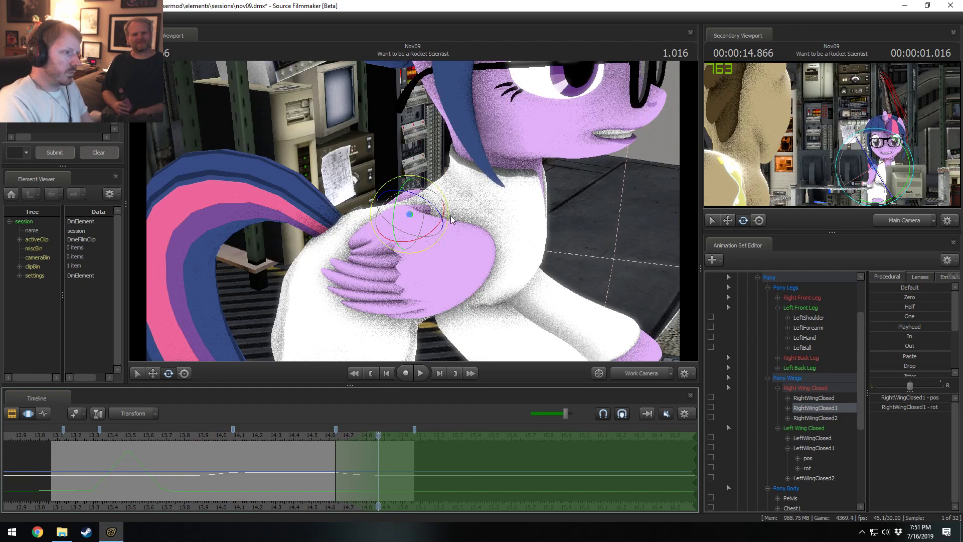
pyautogui.moveTo(451, 219); pyautogui.dragTo(452, 226)
pyautogui.click(270, 438)
pyautogui.press('space')
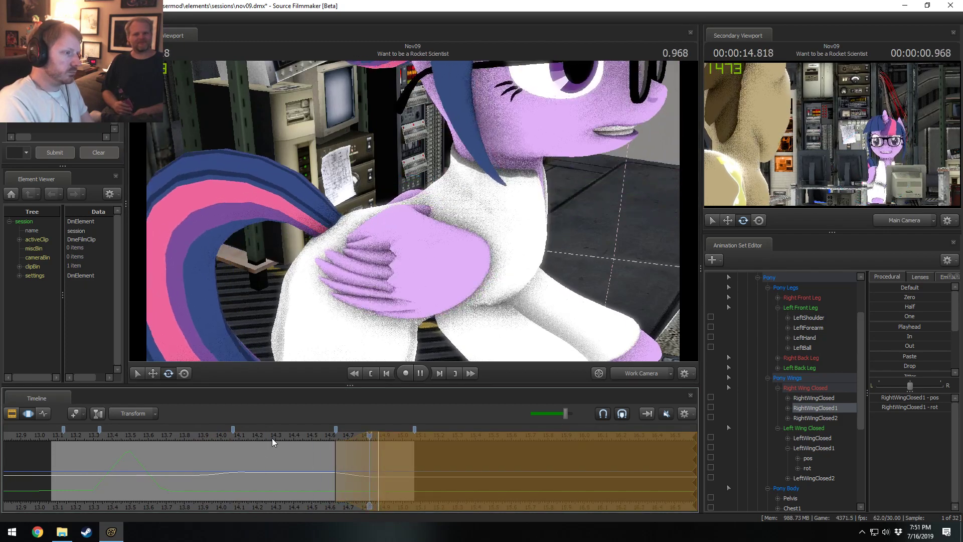
pyautogui.press('space')
# Rotate RightWingClosed2 over an open-ended selection from about 14.87 s with falloff from 14.7 s, and replay
pyautogui.moveTo(363, 448); pyautogui.dragTo(595, 432)
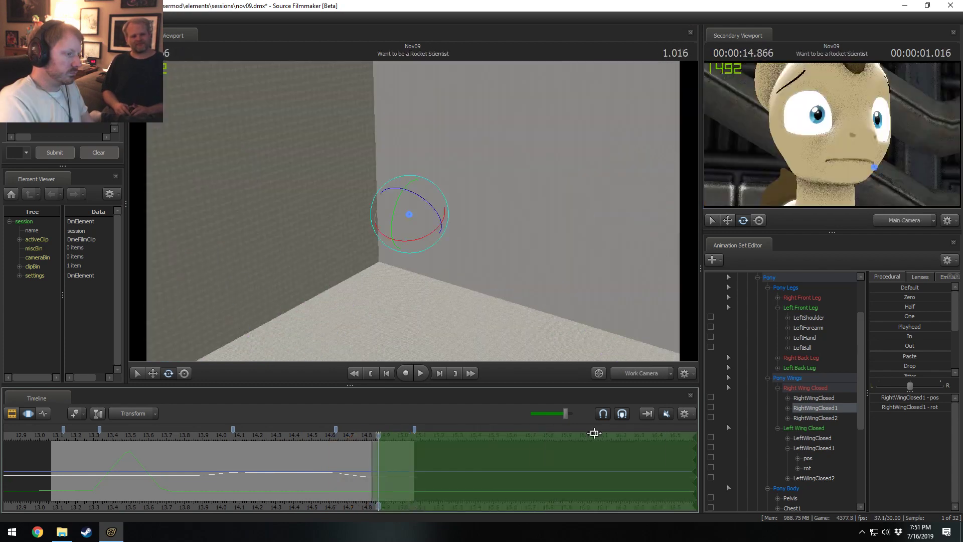
pyautogui.click(479, 254)
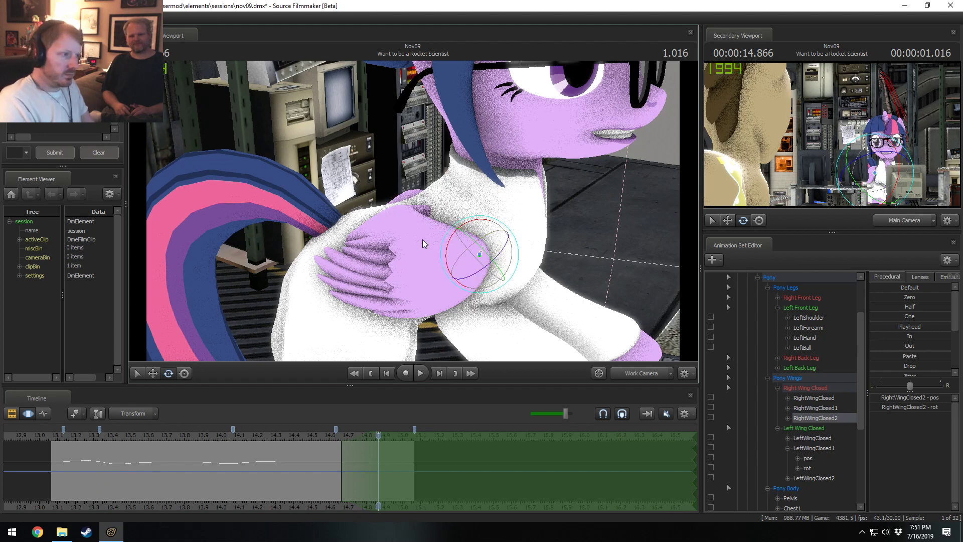
pyautogui.moveTo(492, 222); pyautogui.dragTo(496, 224)
pyautogui.click(289, 438)
pyautogui.press('space')
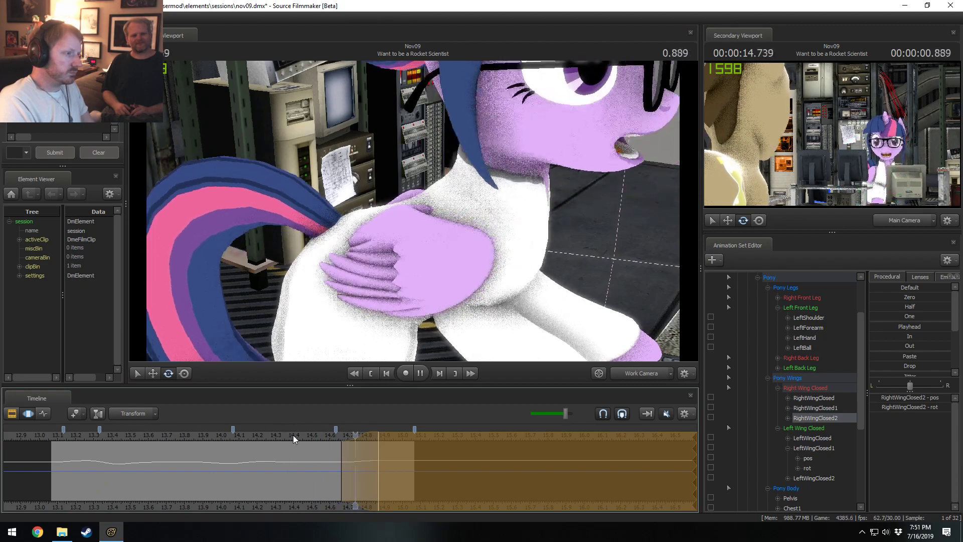
# Rotate RightWingClosed2 at about 15.03 s with falloff from 14.8 s and shift the change's full-strength start to about 15.2 s
pyautogui.click(338, 475)
pyautogui.moveTo(338, 475); pyautogui.dragTo(408, 482)
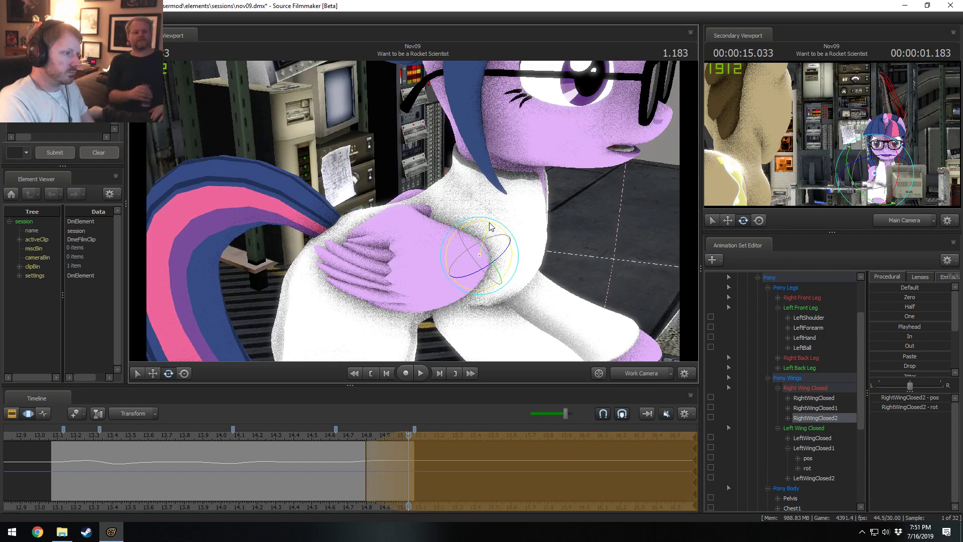
pyautogui.moveTo(418, 448); pyautogui.dragTo(438, 448)
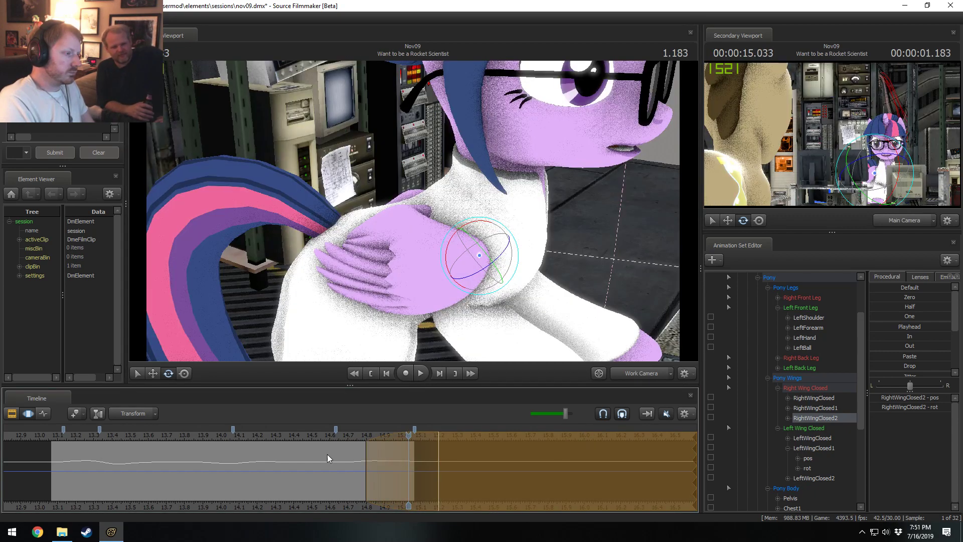
# Replay the shot through both the work camera and the main camera to check the right wing's motion
pyautogui.press('space')
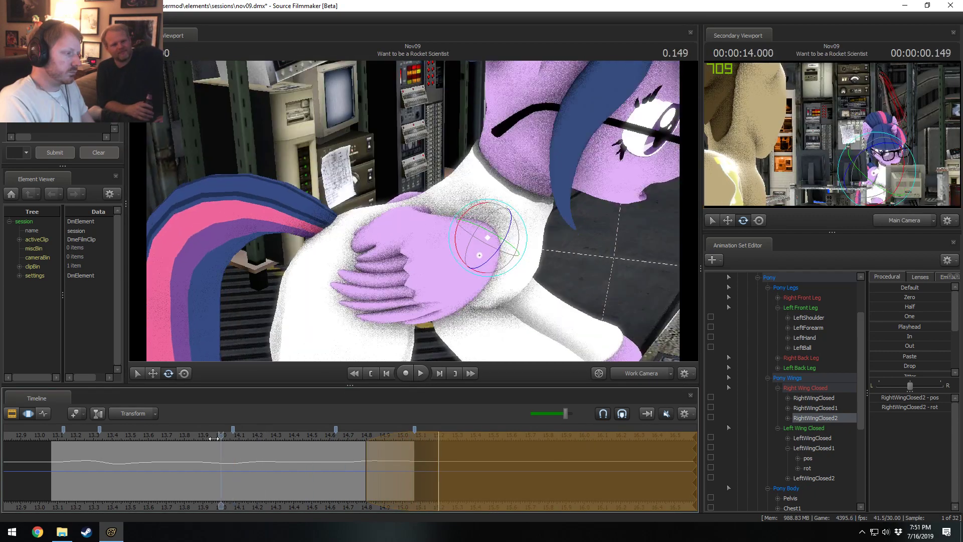
pyautogui.press('space')
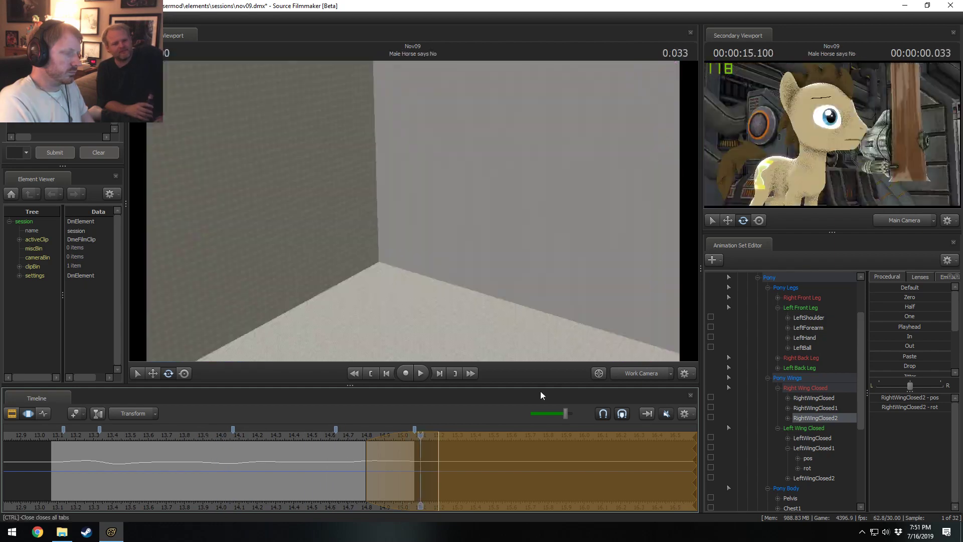
pyautogui.click(623, 376)
pyautogui.click(64, 433)
pyautogui.press('space')
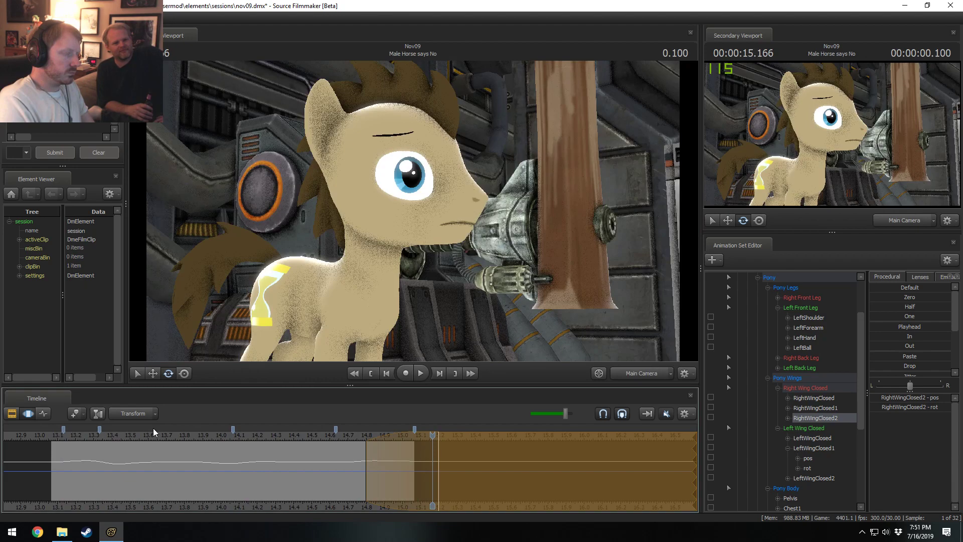
pyautogui.click(130, 434)
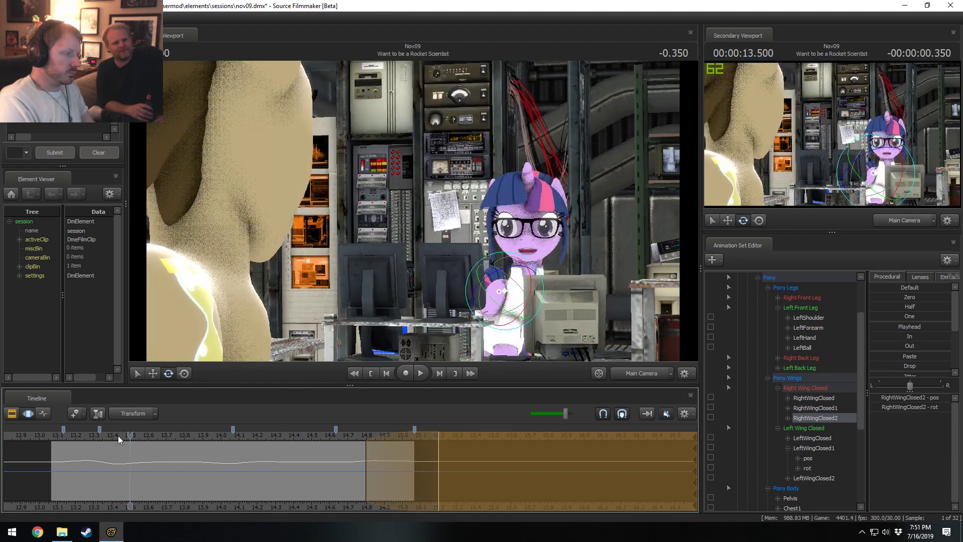
pyautogui.press('space')
pyautogui.click(631, 372)
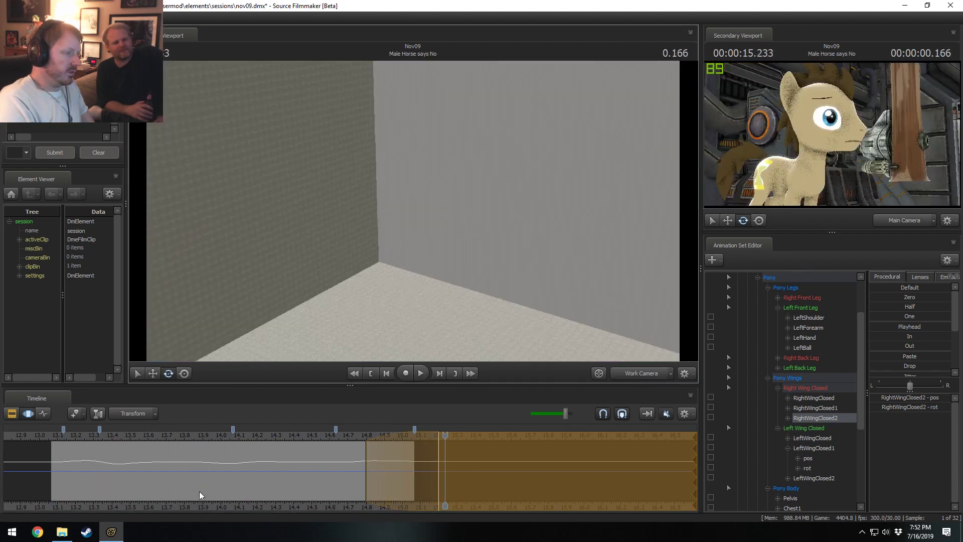
pyautogui.click(131, 440)
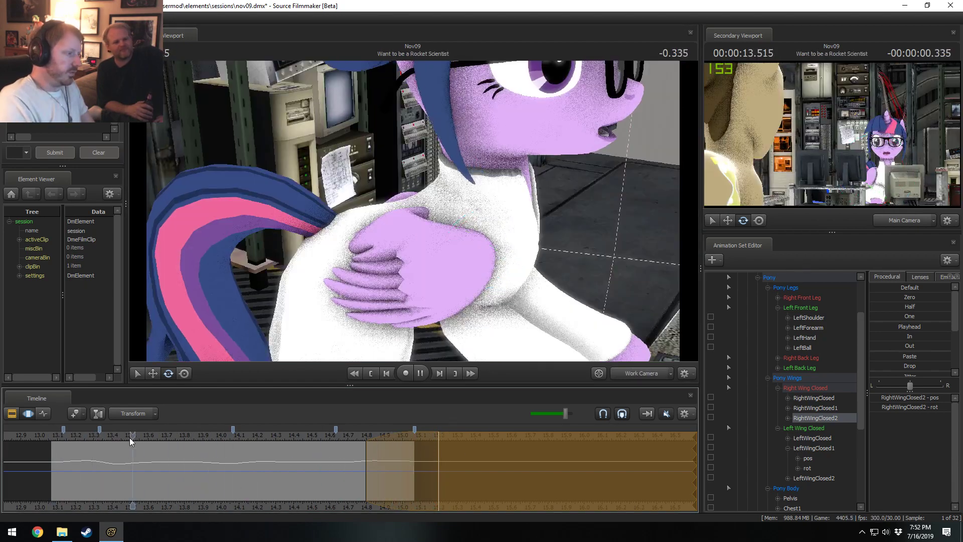
pyautogui.press('space')
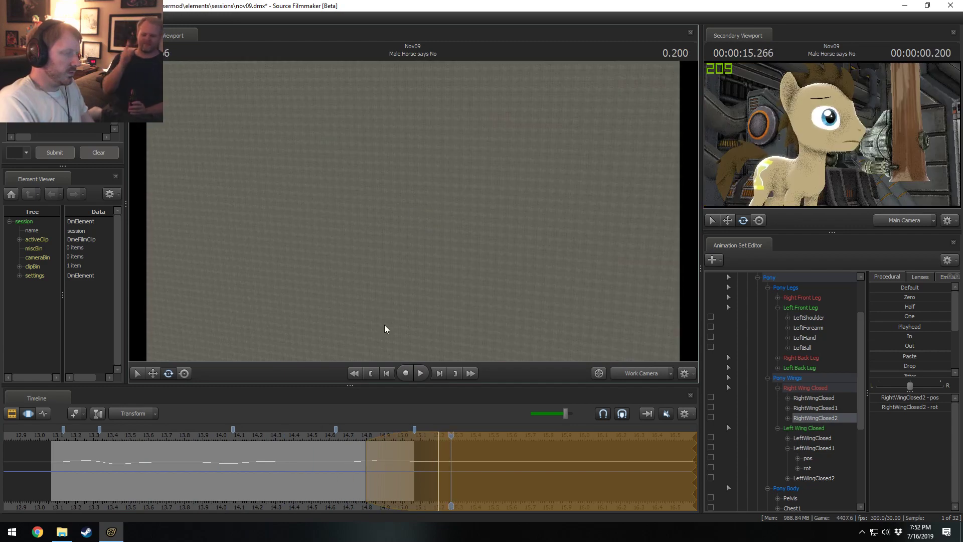
# Reframe the work camera on Twilight's folded right wing and replay the shot to check its motion
pyautogui.click(643, 373)
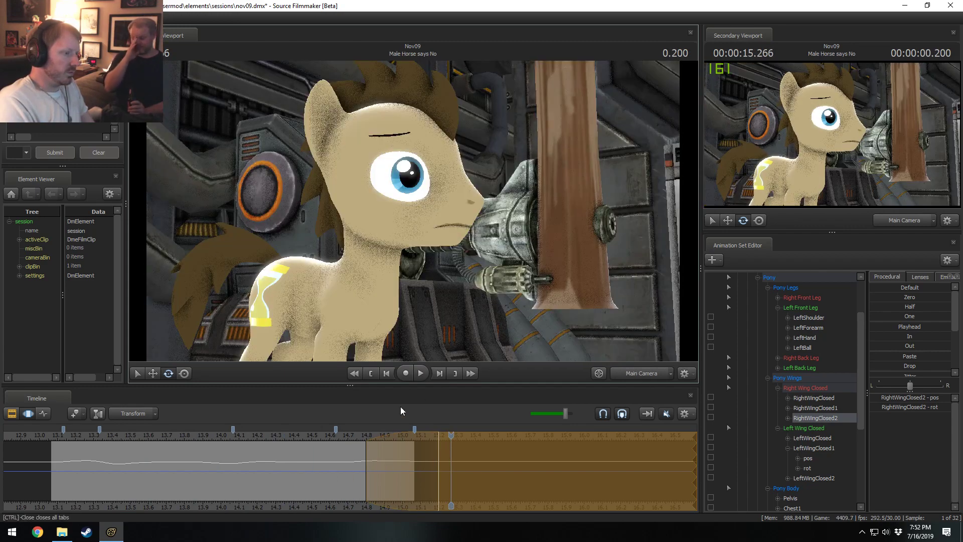
pyautogui.click(251, 435)
pyautogui.click(646, 373)
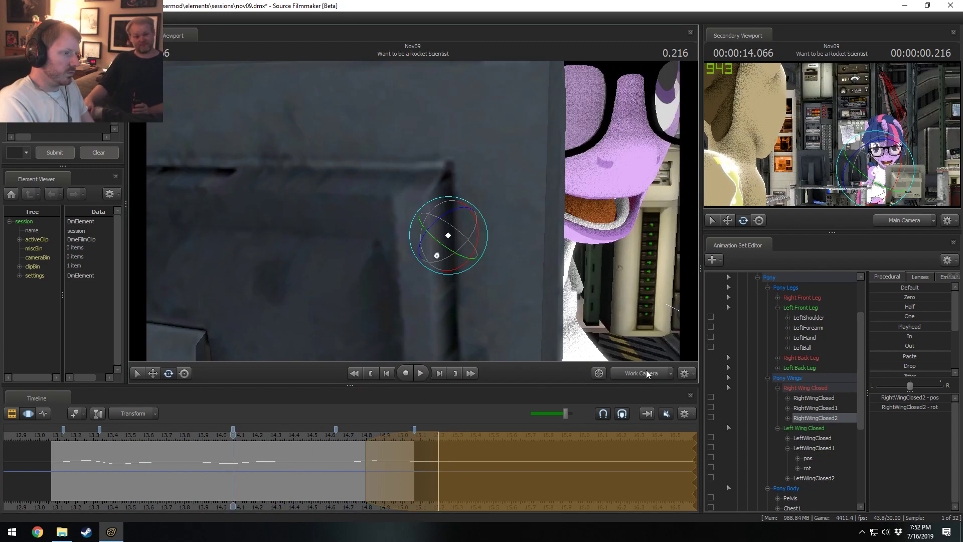
pyautogui.keyDown('alt'); pyautogui.moveTo(447, 235); pyautogui.dragTo(507, 237); pyautogui.keyUp('alt')
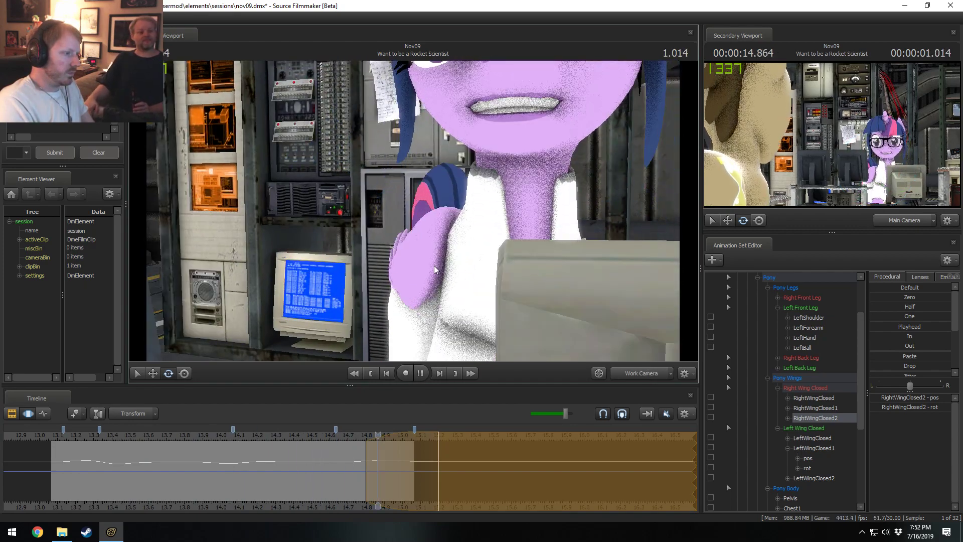
pyautogui.press('space')
pyautogui.click(139, 435)
pyautogui.press('space')
pyautogui.press('F2')
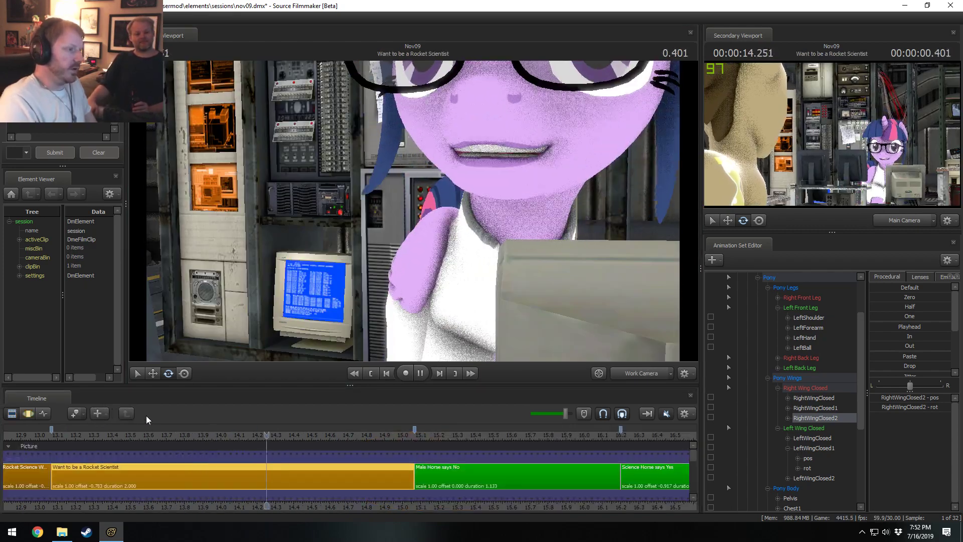
pyautogui.press('space')
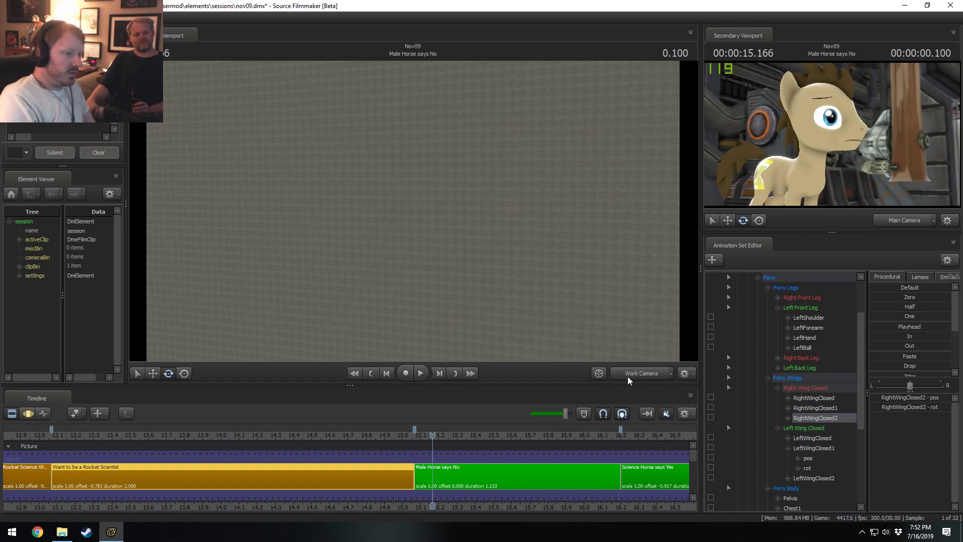
# Replay the "Want to be a Rocket Scientist" shot through the main camera in the Clip Editor
pyautogui.click(627, 375)
pyautogui.click(67, 433)
pyautogui.press('space')
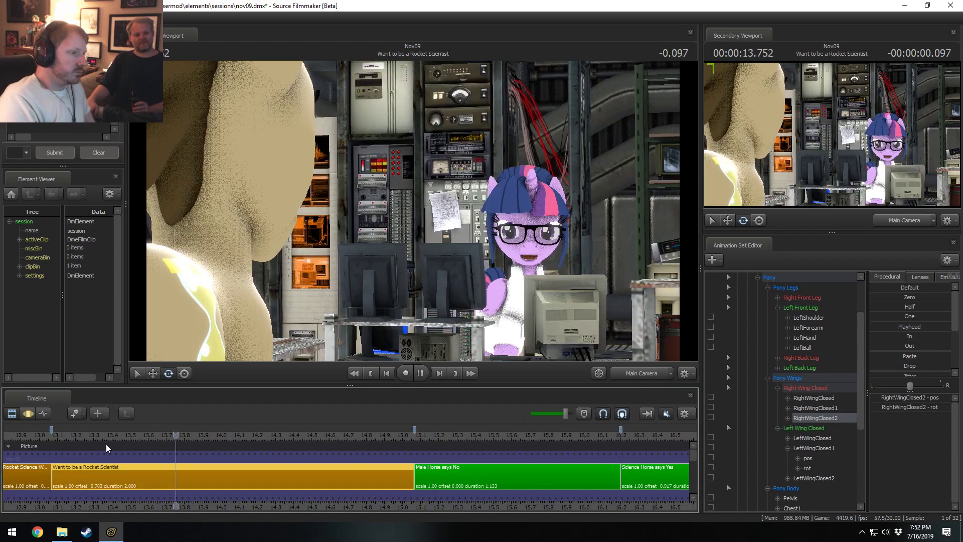
pyautogui.press('space')
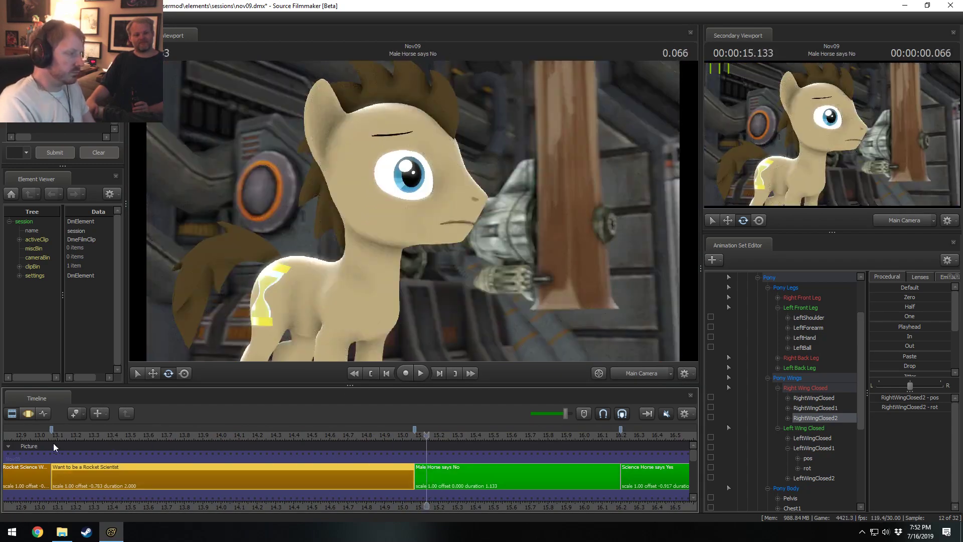
pyautogui.click(53, 441)
pyautogui.press('space')
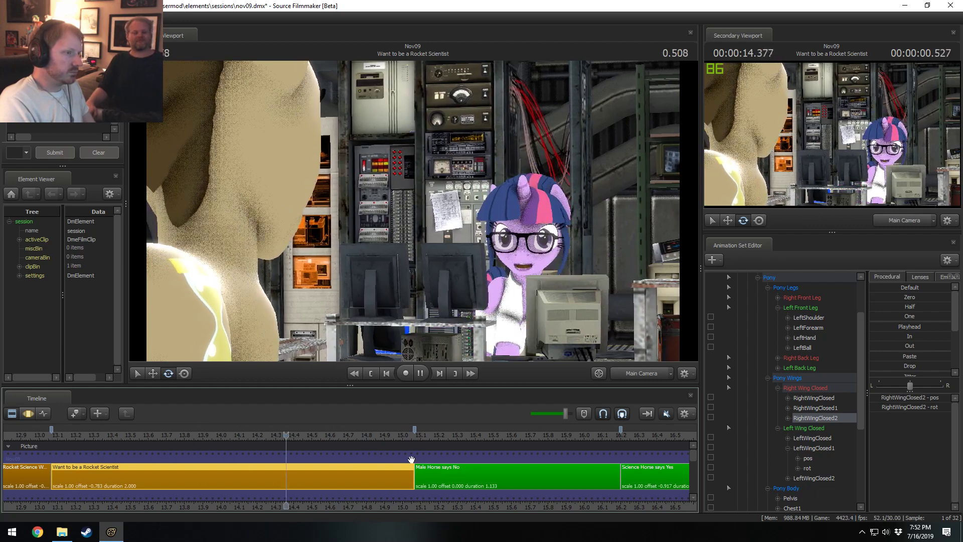
pyautogui.press('space')
# Collapse Twilight Sparkle's Pony group and rebuild the control groups of her animation set
pyautogui.scroll(2, 763, 369)
pyautogui.click(758, 337)
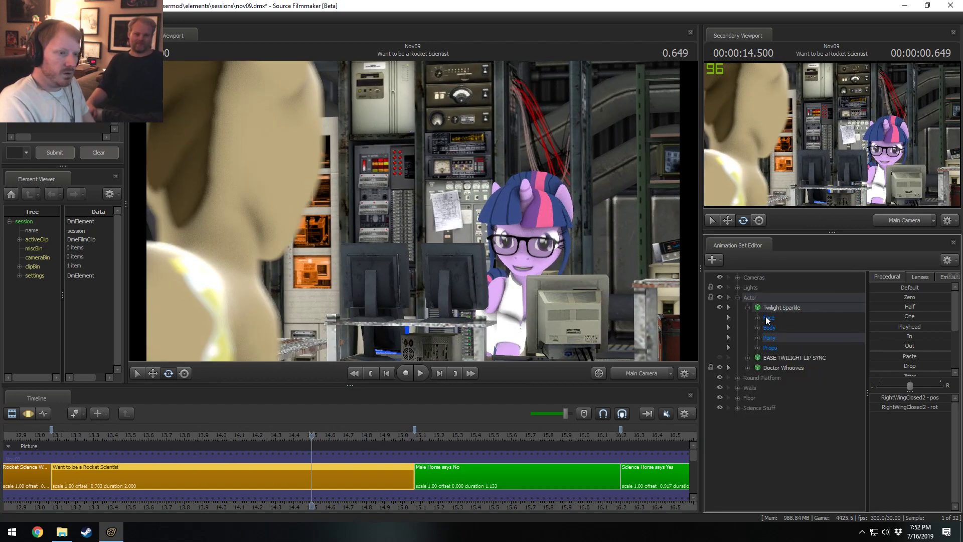
pyautogui.doubleClick(294, 460)
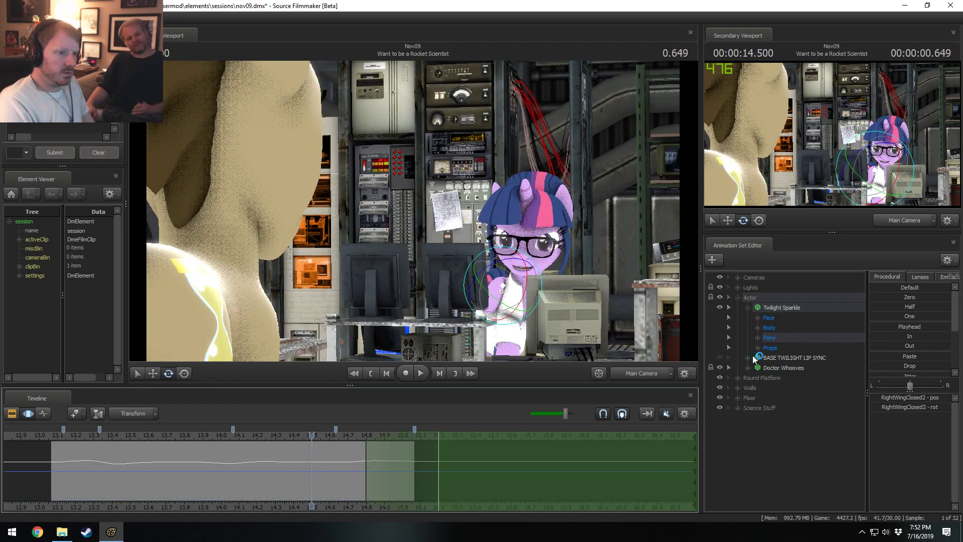
pyautogui.rightClick(771, 313)
pyautogui.moveTo(806, 407)
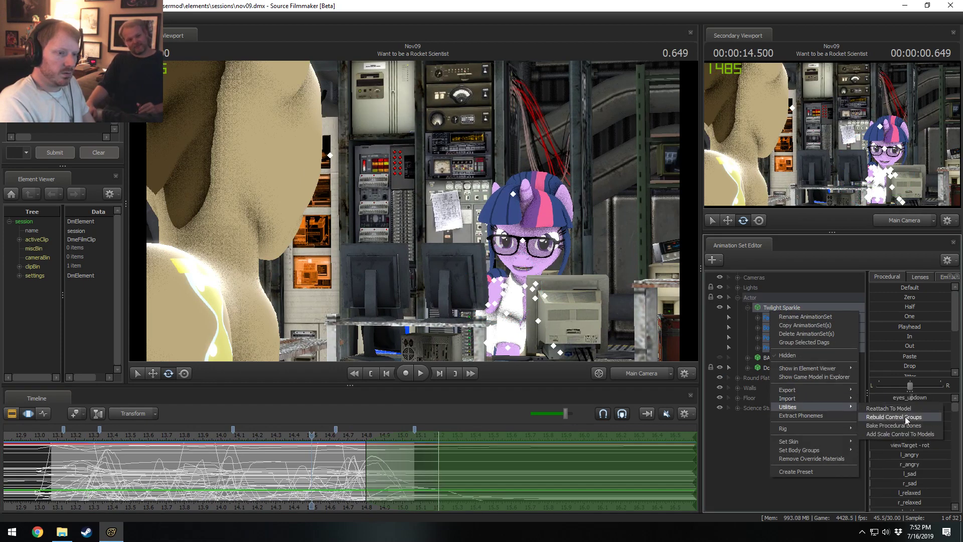
pyautogui.click(904, 417)
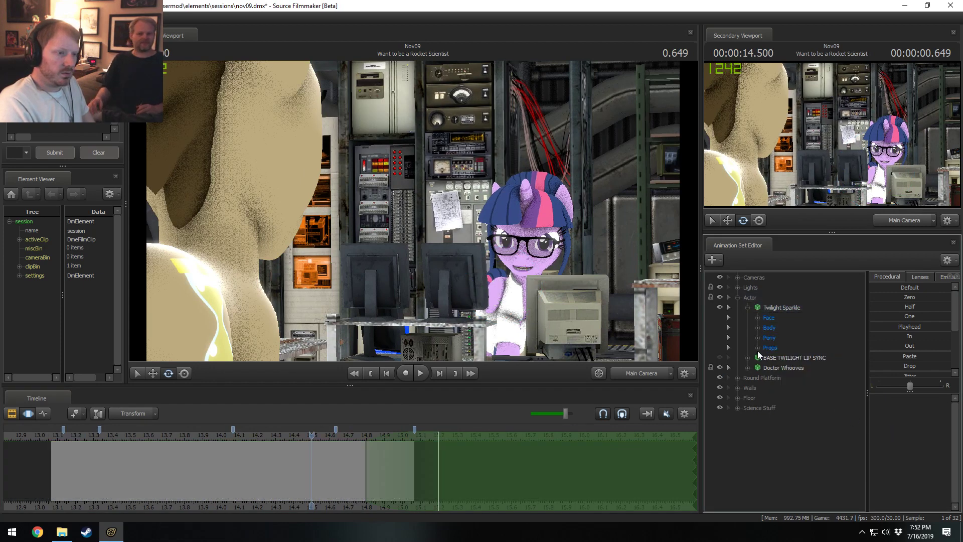
# Smooth the HeadBall jiggle bone's motion over the entire timeline and replay the shot in the Clip Editor
pyautogui.click(778, 379)
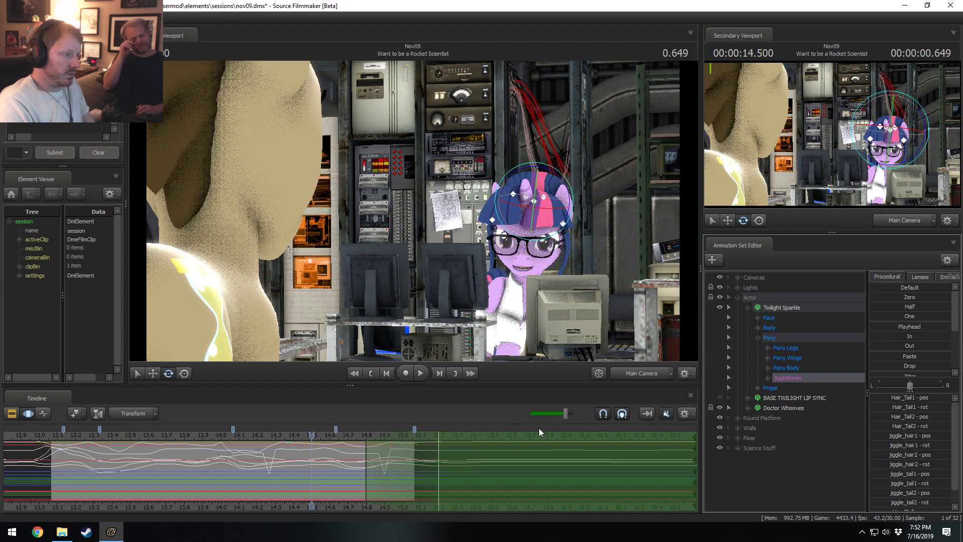
pyautogui.click(768, 378)
pyautogui.click(801, 388)
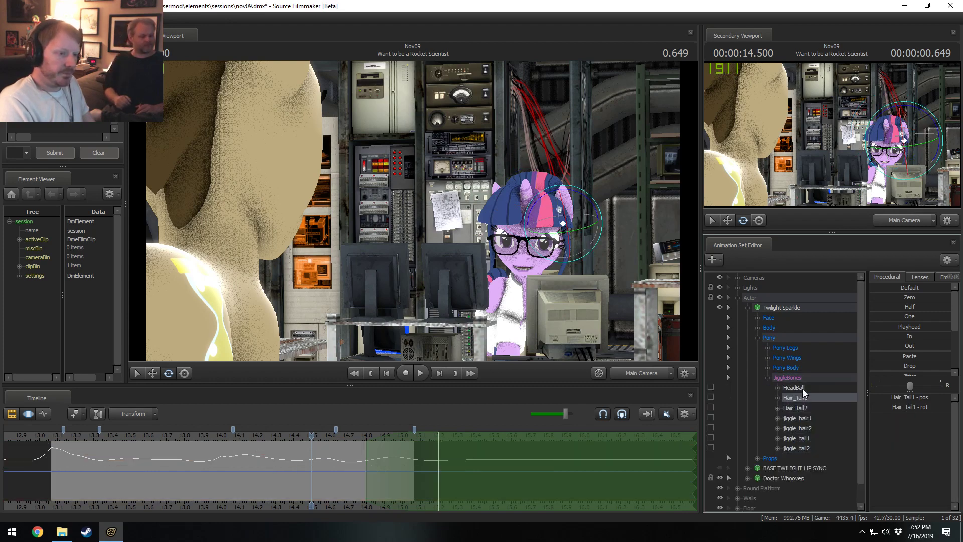
pyautogui.click(208, 462)
pyautogui.hotkey('ctrl', 'a')
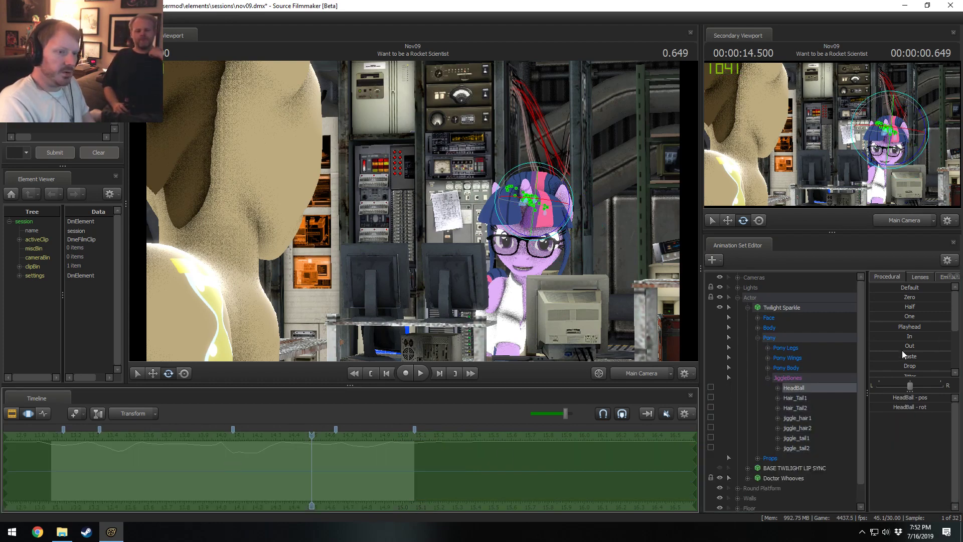
pyautogui.scroll(-3, 892, 360)
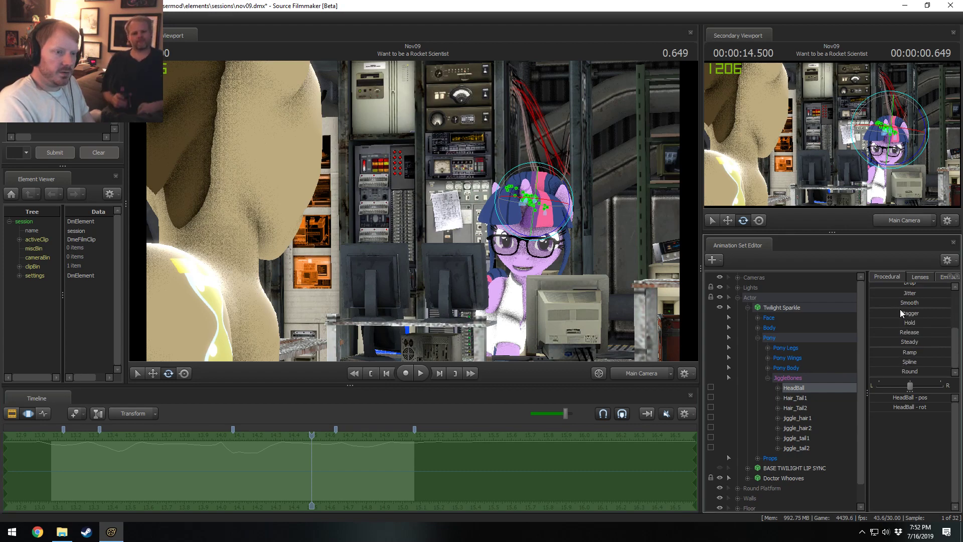
pyautogui.moveTo(907, 316); pyautogui.dragTo(917, 316)
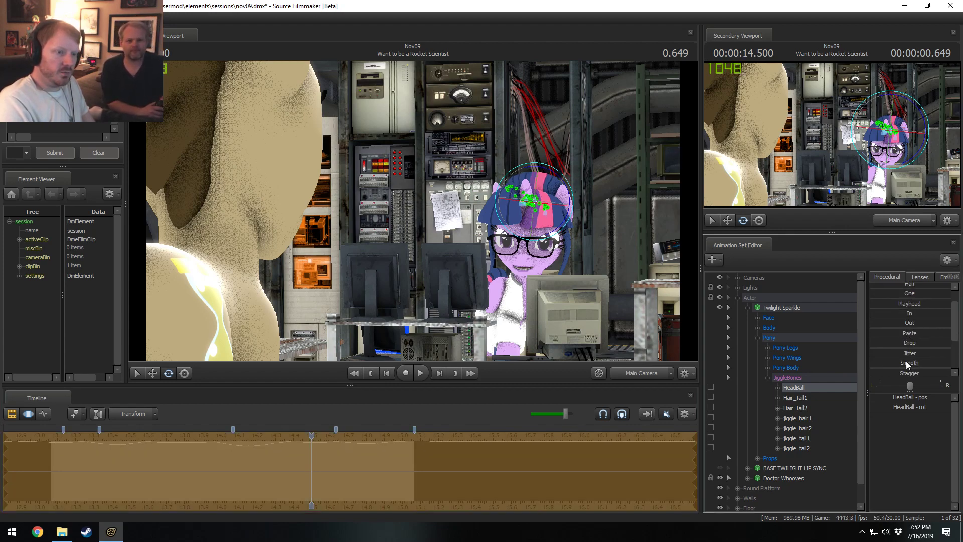
pyautogui.press('F2')
pyautogui.click(72, 434)
pyautogui.press('space')
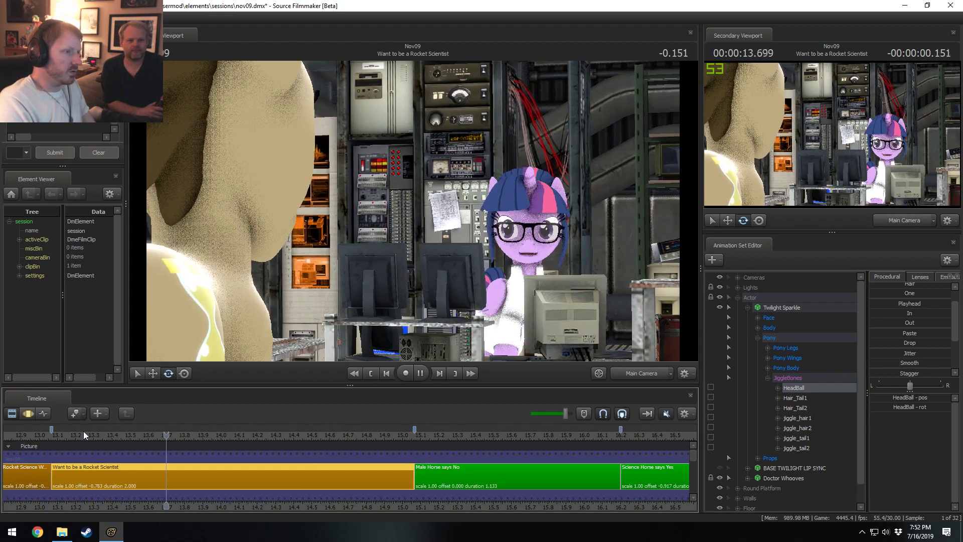
pyautogui.press('space')
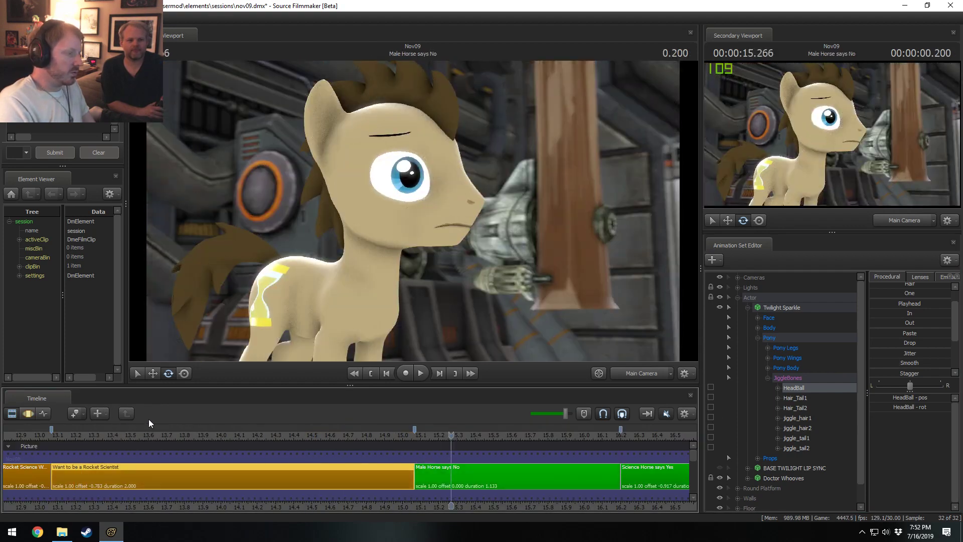
# Smooth Hair_Tail1 and Hair_Tail2 together over the entire timeline and replay the shot from about 13.13 s
pyautogui.click(63, 434)
pyautogui.click(793, 399)
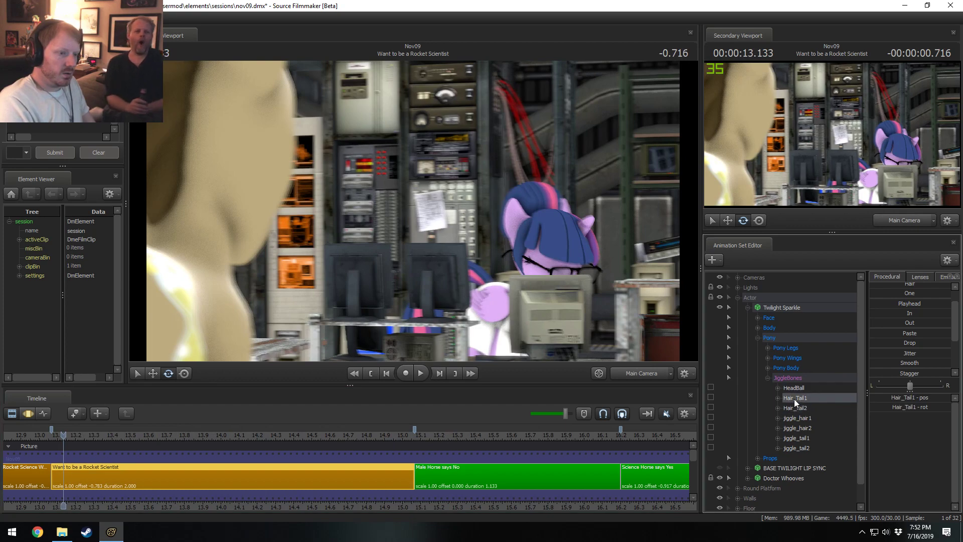
pyautogui.keyDown('ctrl'); pyautogui.click(795, 407); pyautogui.keyUp('ctrl')
pyautogui.press('F3')
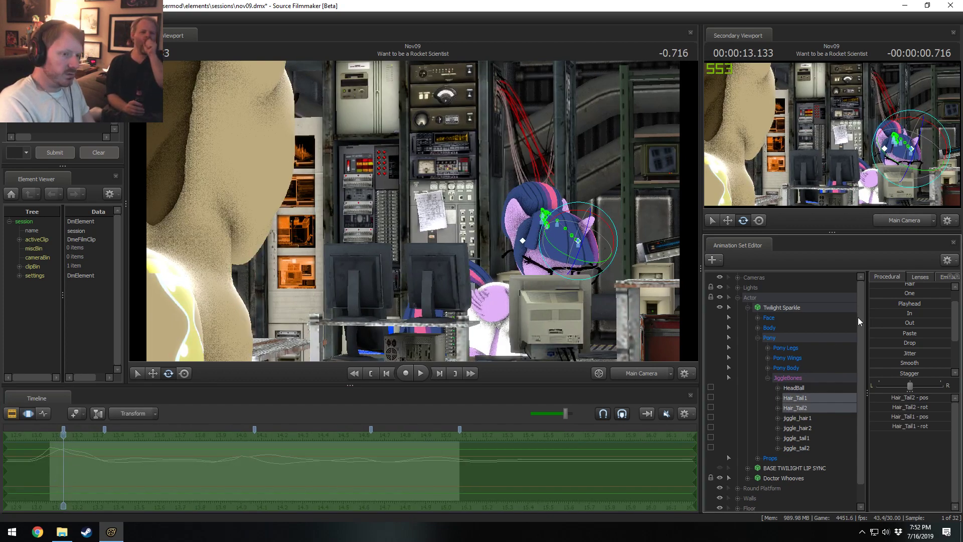
pyautogui.press('F2')
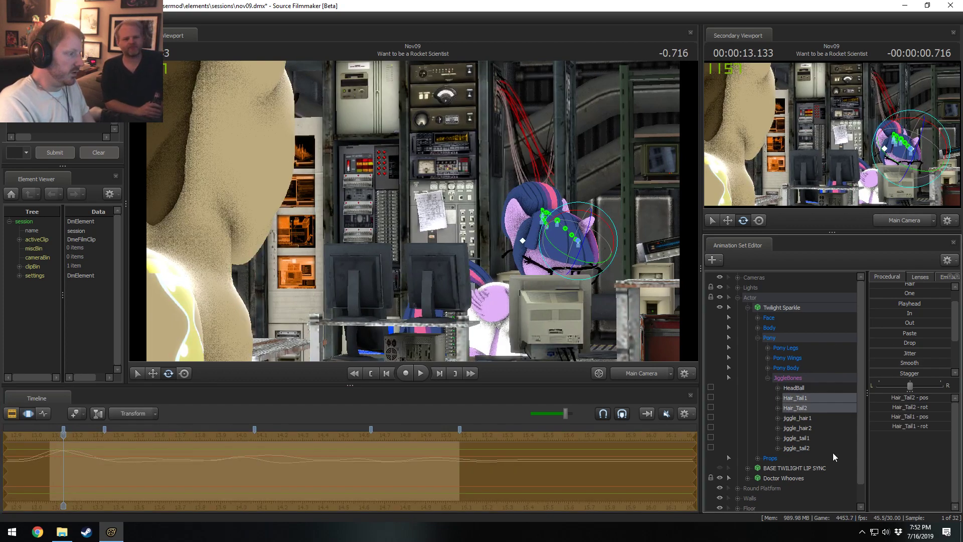
pyautogui.press('space')
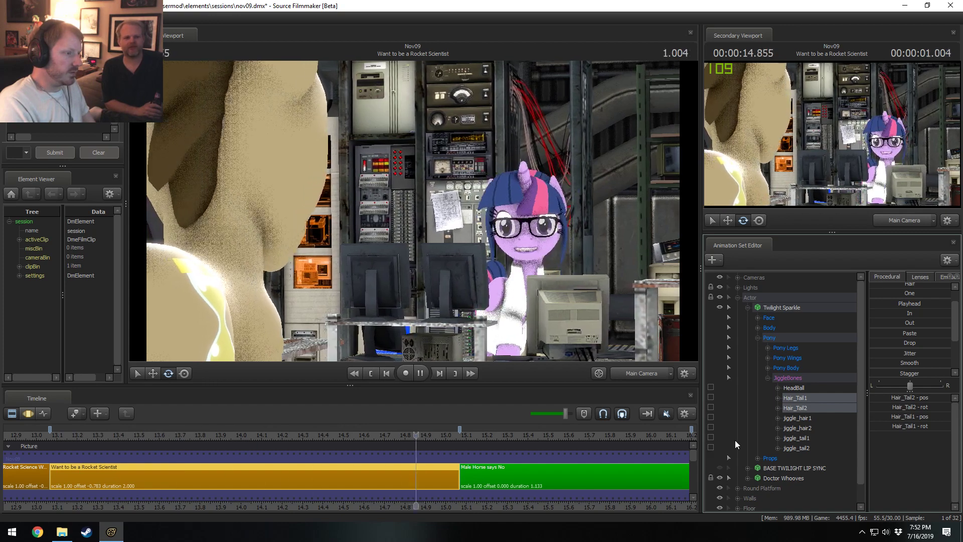
pyautogui.press('space')
# Remove the sudden spike in jiggle_hair2's motion between about 14.23 and 14.3 s
pyautogui.click(812, 418)
pyautogui.press('F3')
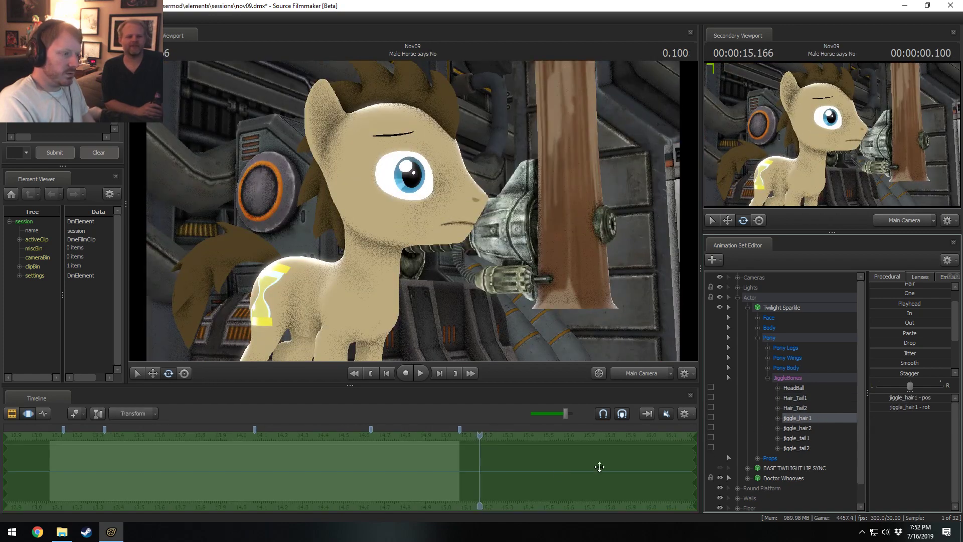
pyautogui.click(820, 431)
pyautogui.moveTo(478, 462); pyautogui.dragTo(293, 467)
pyautogui.scroll(4, 293, 468)
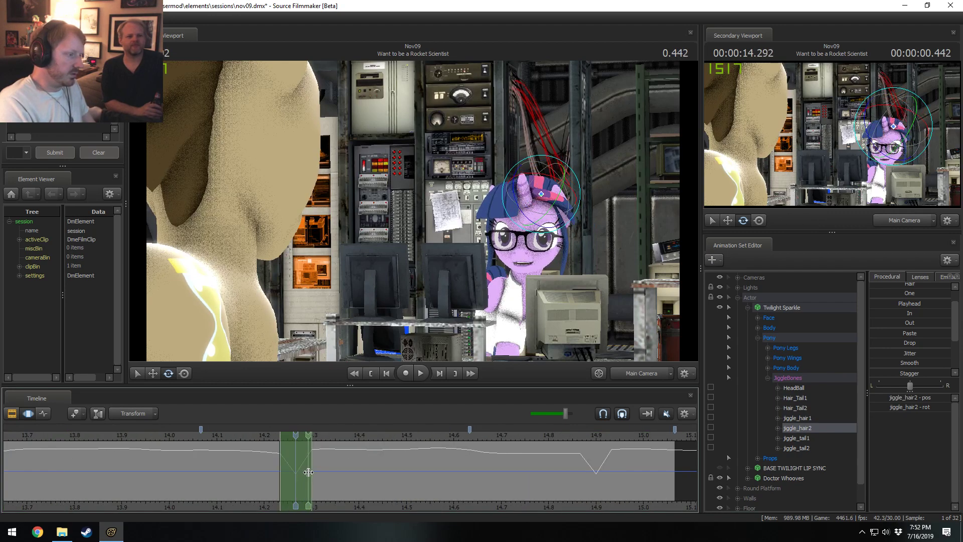
pyautogui.scroll(-2, 903, 366)
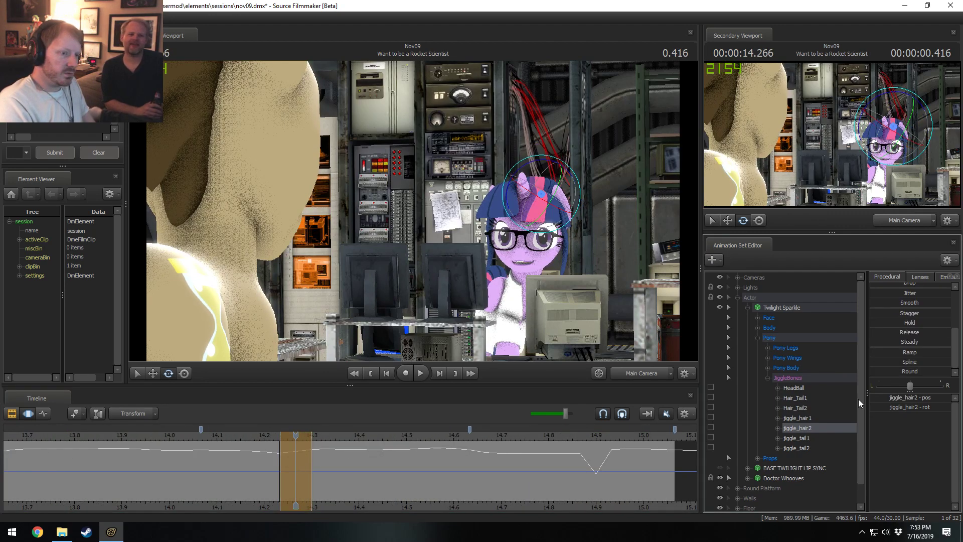
# Remove the spike in jiggle_hair2's motion between about 14.87 and 14.93 s and replay that part of the shot
pyautogui.click(588, 457)
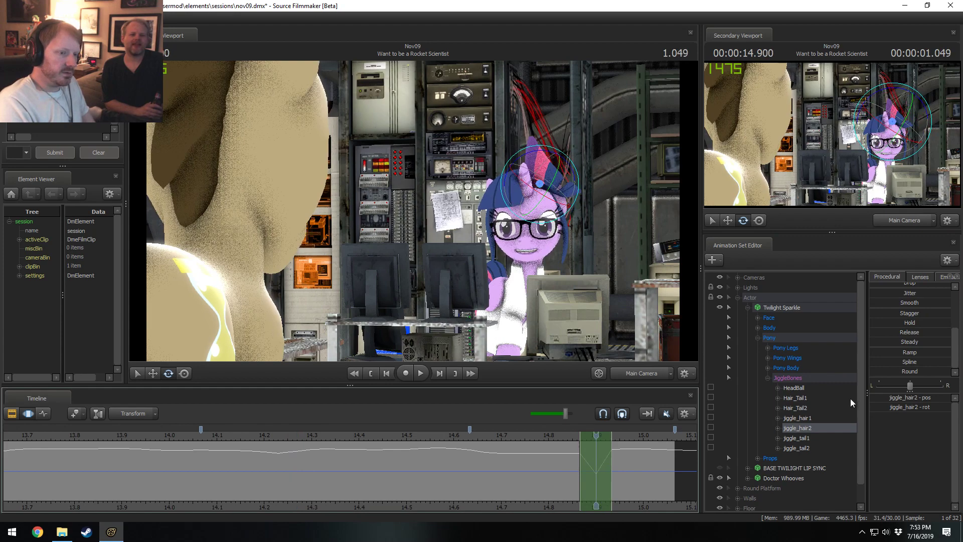
pyautogui.moveTo(897, 372); pyautogui.dragTo(899, 371)
pyautogui.click(560, 460)
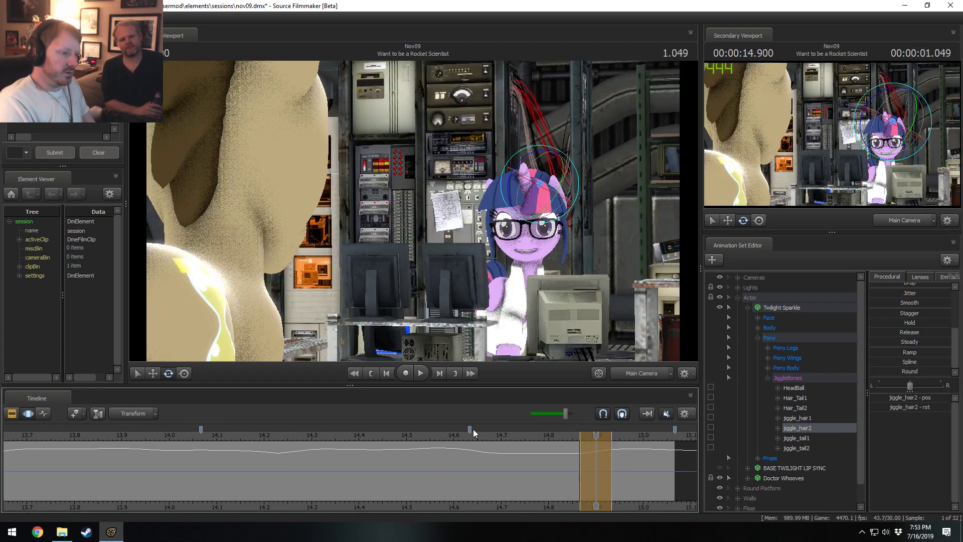
pyautogui.click(403, 433)
pyautogui.press('space')
pyautogui.scroll(1, 522, 477)
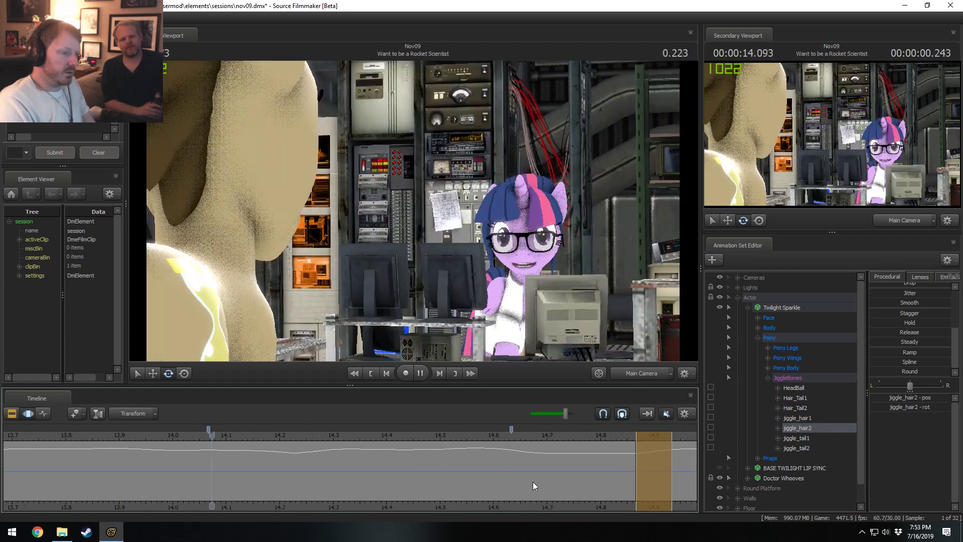
pyautogui.press('space')
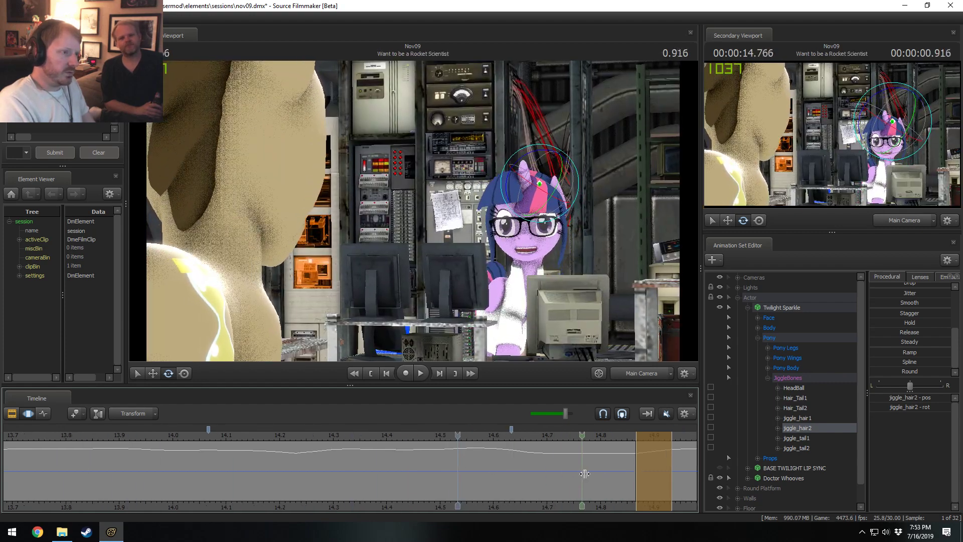
# Smooth jiggle_hair2 between about 14.77 and 15.0 s, with falloff reaching out to about 14.67 and 15.1 s
pyautogui.keyDown('shift'); pyautogui.moveTo(619, 474); pyautogui.dragTo(490, 460); pyautogui.keyUp('shift')
pyautogui.scroll(-5, 591, 470)
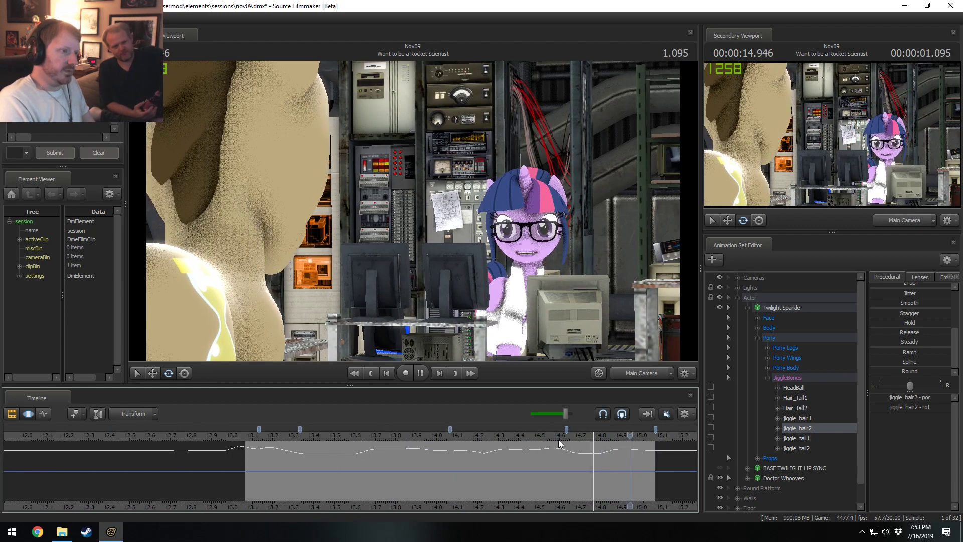
pyautogui.press('space')
pyautogui.keyDown('shift'); pyautogui.moveTo(644, 470); pyautogui.dragTo(594, 469); pyautogui.keyUp('shift')
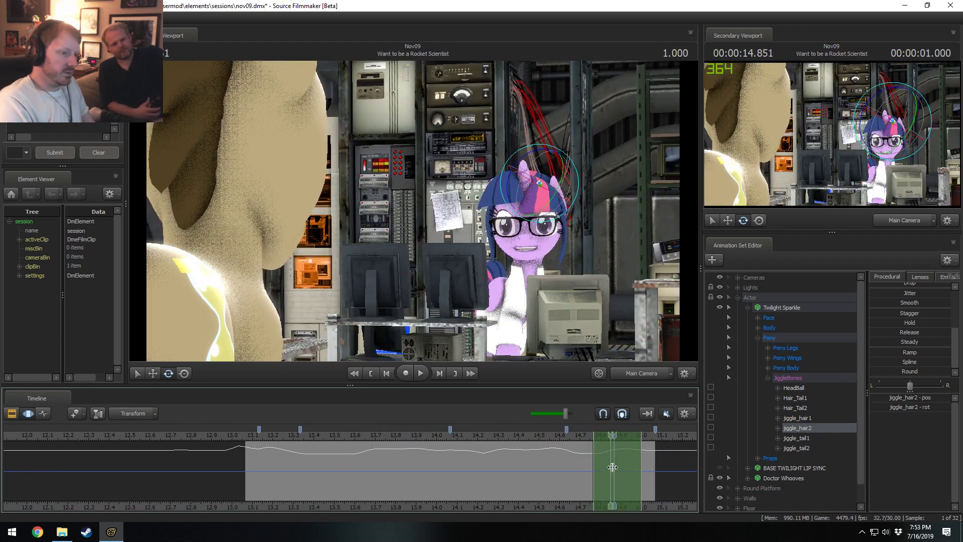
pyautogui.keyDown('shift'); pyautogui.scroll(3, 614, 467); pyautogui.keyUp('shift')
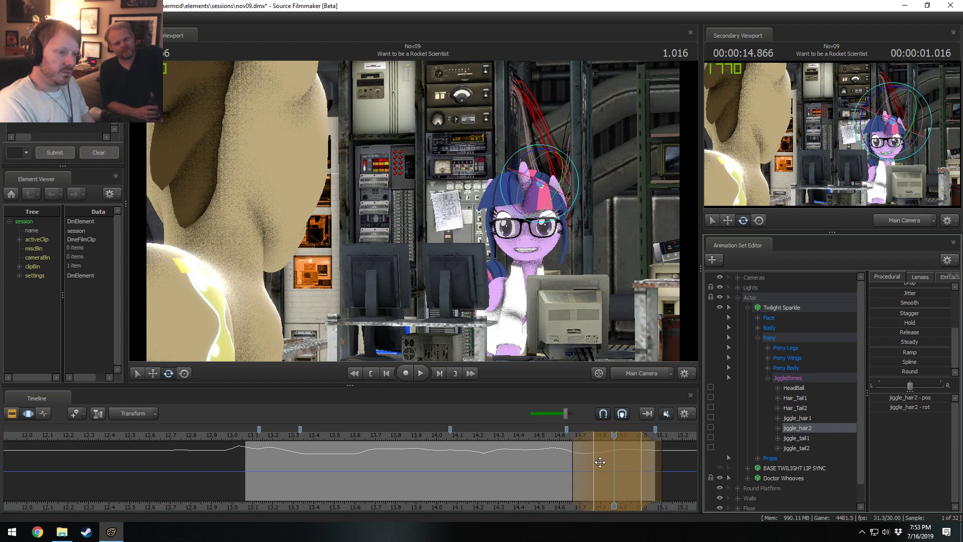
# Scrub the shot around 14.3 s and replay it from about 13.9 s to check jiggle_hair2's motion
pyautogui.click(478, 434)
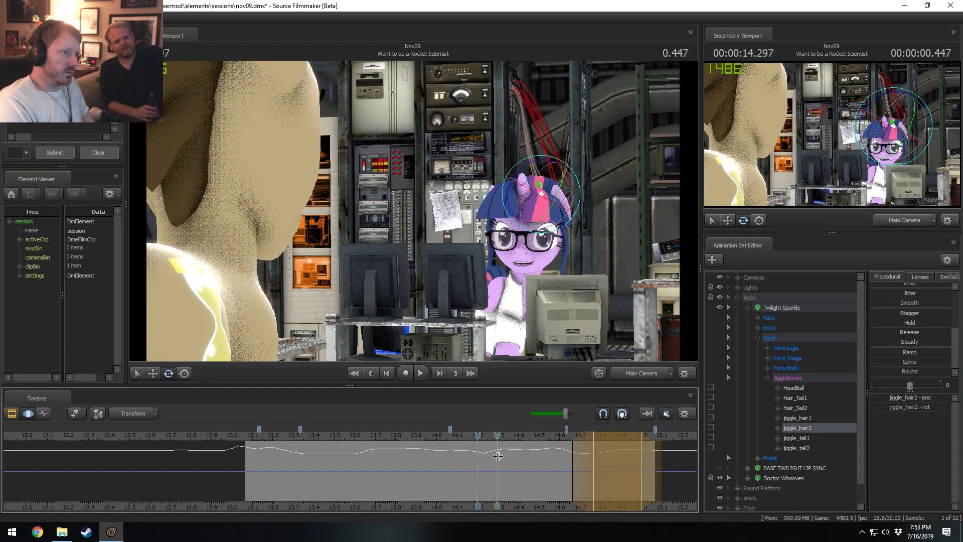
pyautogui.moveTo(497, 456); pyautogui.dragTo(477, 459, button='middle')
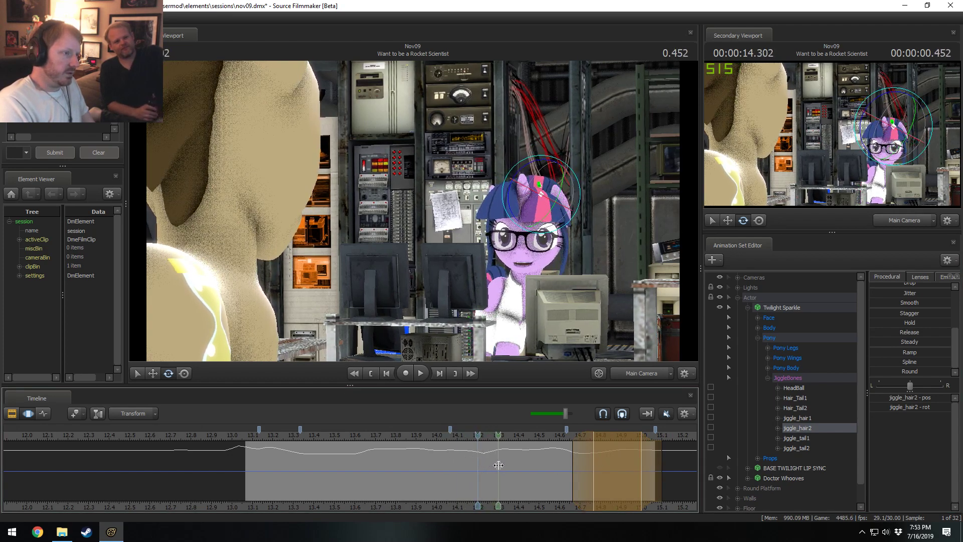
pyautogui.click(424, 435)
pyautogui.press('space')
pyautogui.press('space')
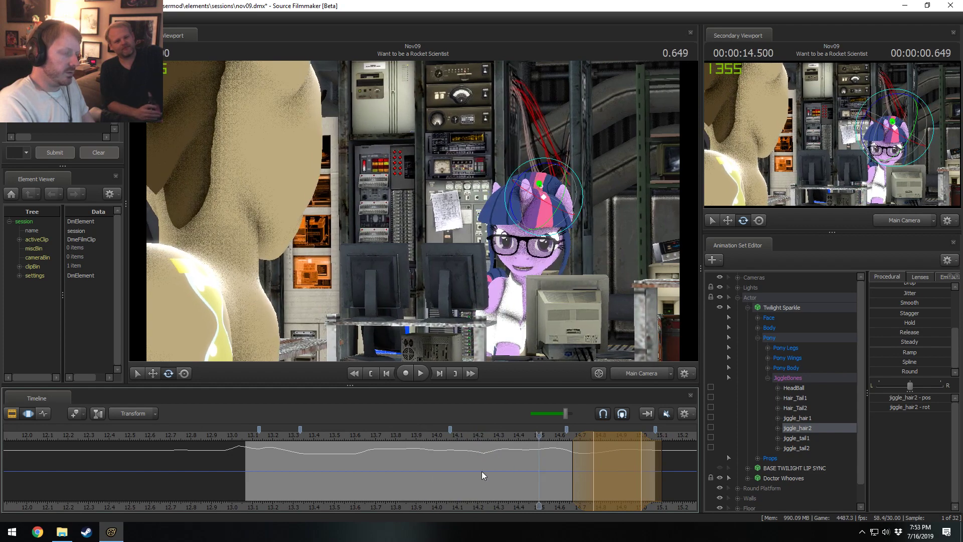
# Smooth jiggle_hair2 between about 14.17 and 14.3 s, with falloff reaching out to about 14.1 and 14.37 s
pyautogui.scroll(2, 438, 462)
pyautogui.moveTo(439, 461); pyautogui.dragTo(438, 457, button='middle')
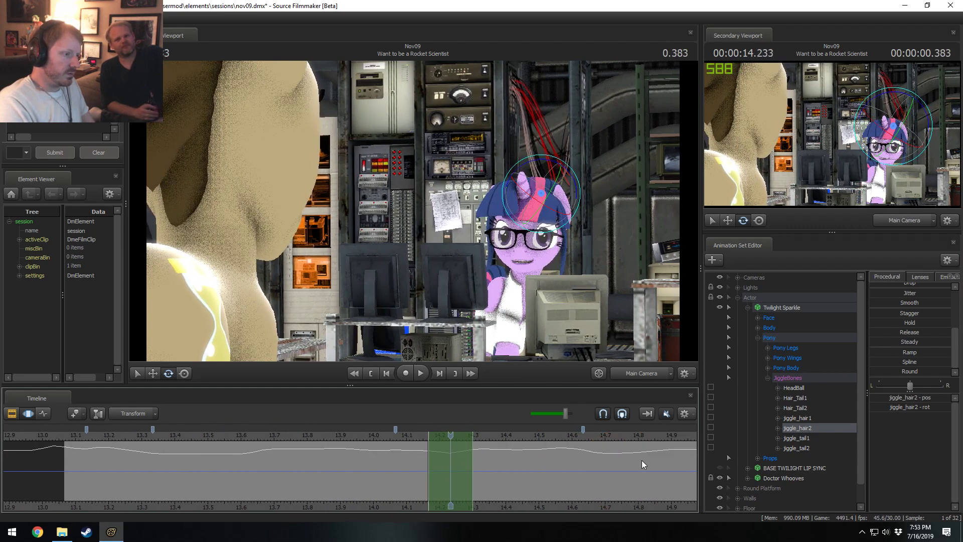
pyautogui.click(877, 372)
pyautogui.keyDown('shift'); pyautogui.scroll(2, 460, 473); pyautogui.keyUp('shift')
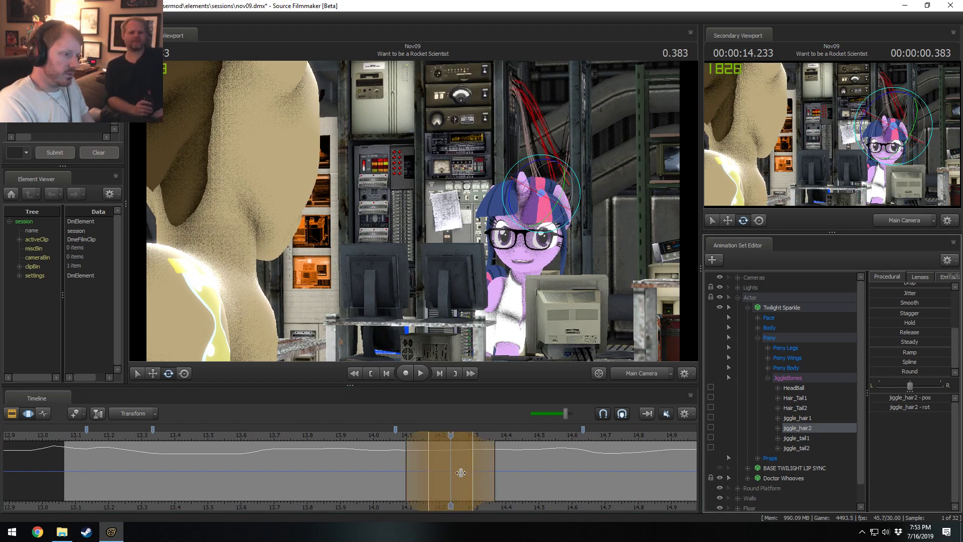
# Try smoothing jiggle_hair2 between about 13.27 and 13.67 s with falloff on both sides, and undo the attempt
pyautogui.moveTo(242, 434); pyautogui.dragTo(153, 435)
pyautogui.keyDown('shift'); pyautogui.moveTo(263, 466); pyautogui.dragTo(130, 479); pyautogui.keyUp('shift')
pyautogui.keyDown('shift'); pyautogui.scroll(1, 181, 473); pyautogui.keyUp('shift')
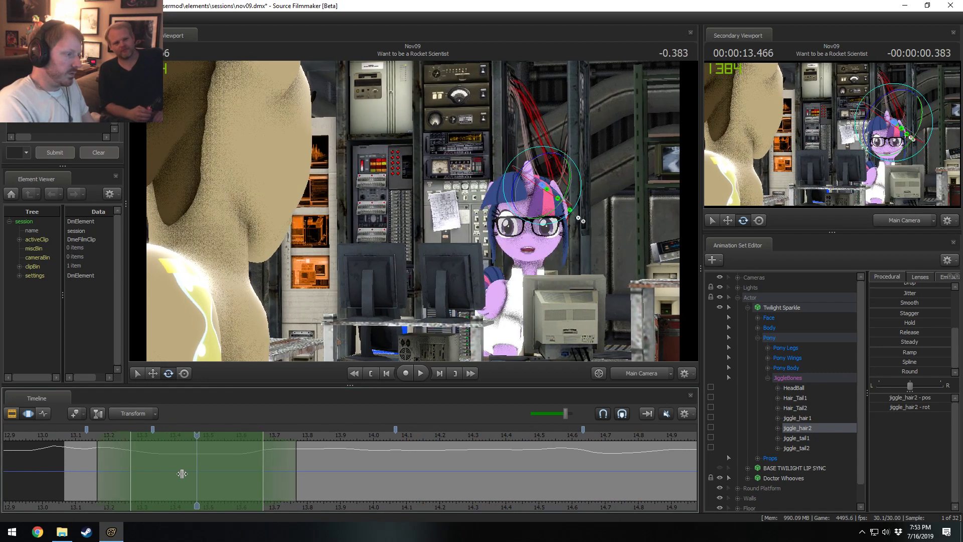
pyautogui.click(899, 314)
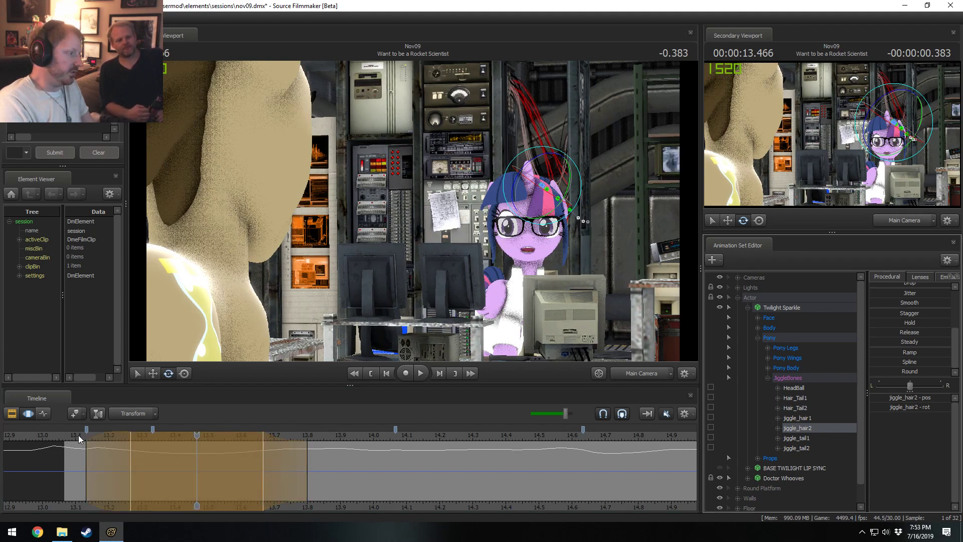
pyautogui.moveTo(80, 436); pyautogui.dragTo(194, 471)
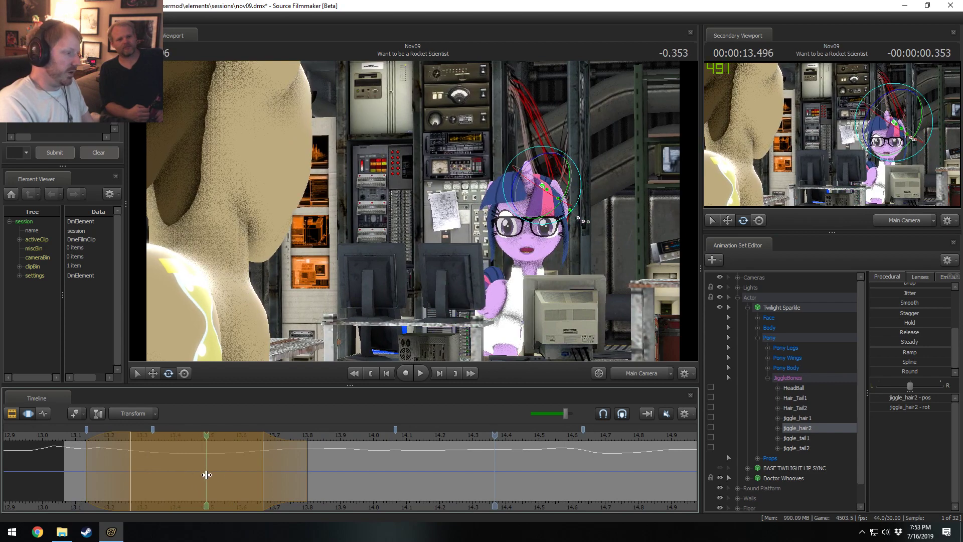
pyautogui.hotkey('ctrl', 'z')
pyautogui.hotkey('ctrl', 'z')
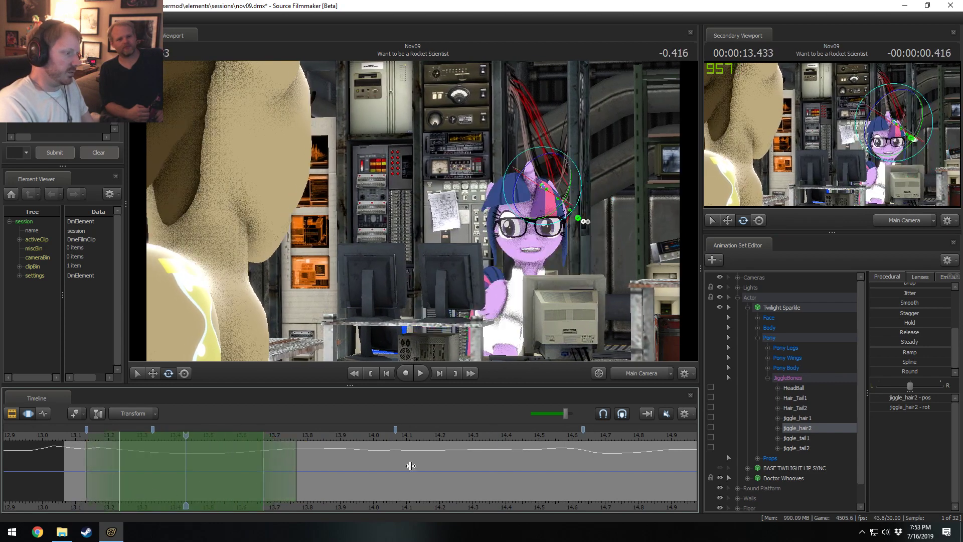
# Smooth jiggle_hair2 between about 13.2 and 13.7 s, with falloff reaching out to about 13.13 and 13.77 s
pyautogui.moveTo(885, 362); pyautogui.dragTo(918, 362)
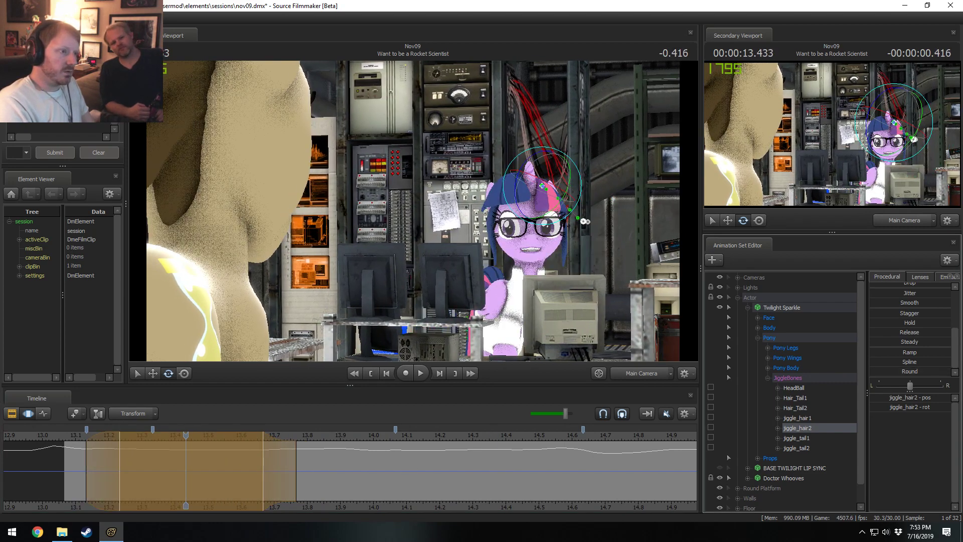
pyautogui.moveTo(252, 475); pyautogui.dragTo(196, 480)
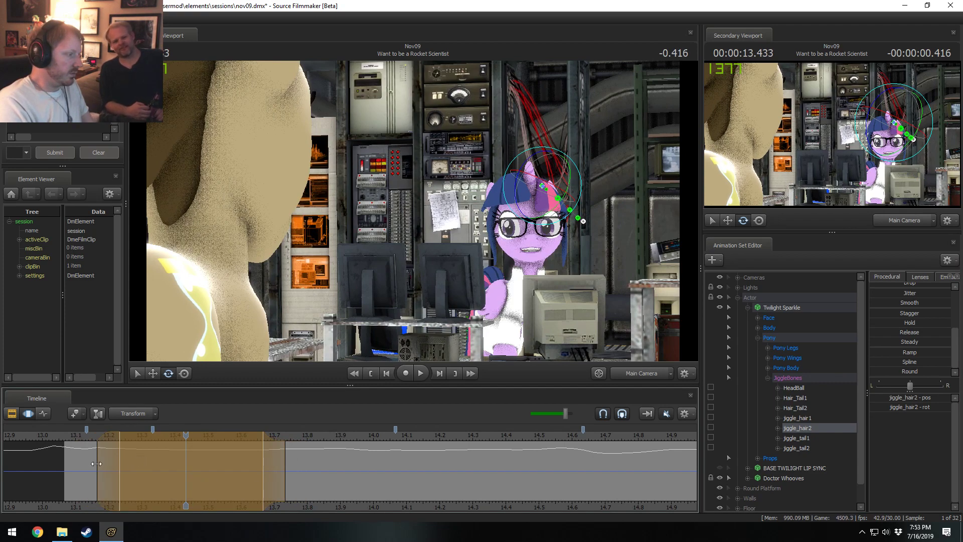
pyautogui.moveTo(105, 437); pyautogui.dragTo(95, 437)
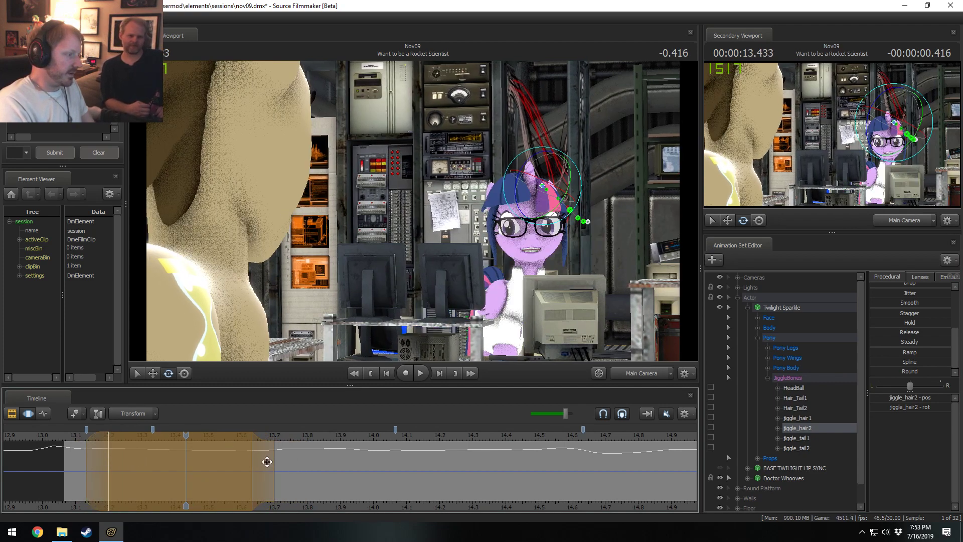
pyautogui.moveTo(266, 462); pyautogui.dragTo(288, 462)
# Replay the whole shot from about 13.0 s to check the smoothed jiggle_hair2 motion
pyautogui.click(61, 436)
pyautogui.press('space')
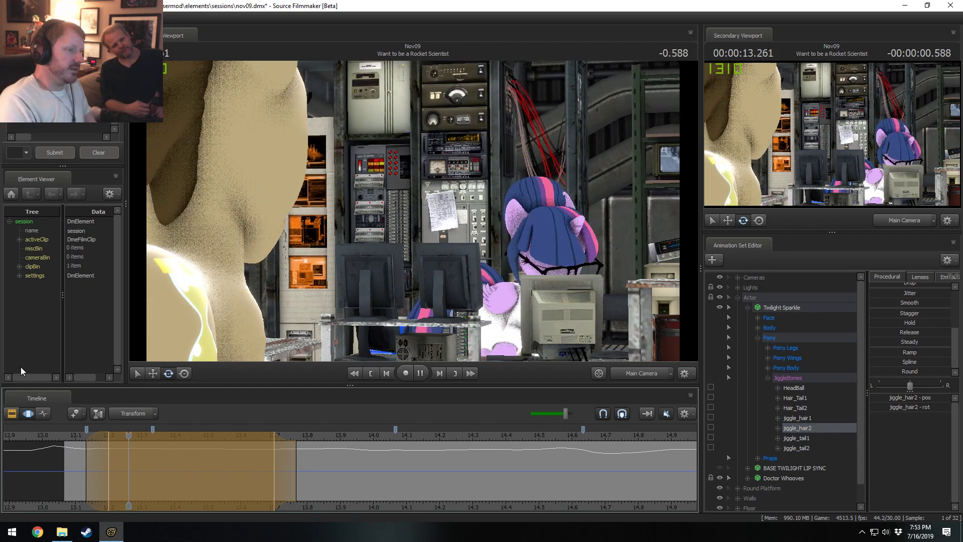
pyautogui.press('space')
pyautogui.scroll(-2, 227, 430)
pyautogui.scroll(-1, 228, 429)
pyautogui.click(155, 439)
pyautogui.press('space')
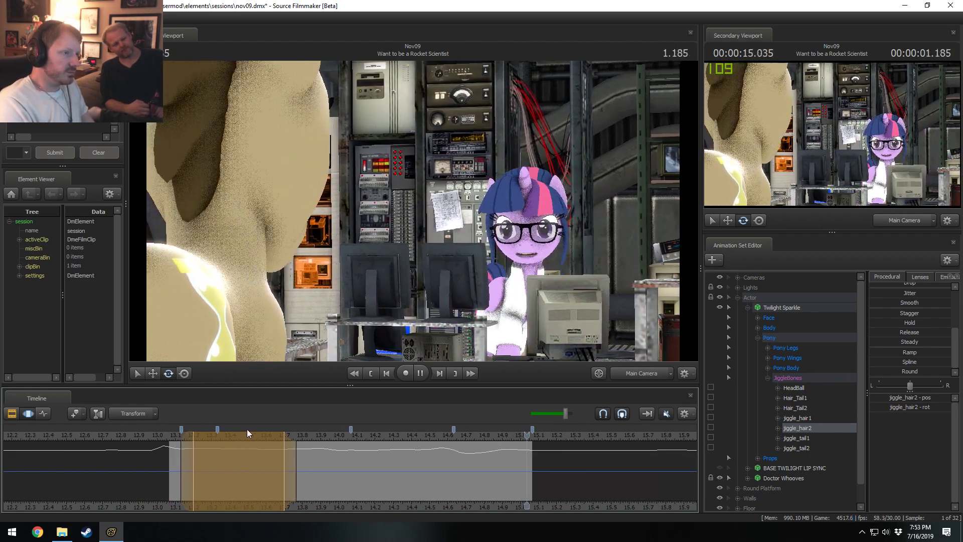
pyautogui.press('space')
# Smooth jiggle_hair2 between about 14.43 and 14.6 s, with falloff to about 14.37 and 14.67 s, and replay from about 14.3 s
pyautogui.moveTo(448, 449); pyautogui.dragTo(303, 476)
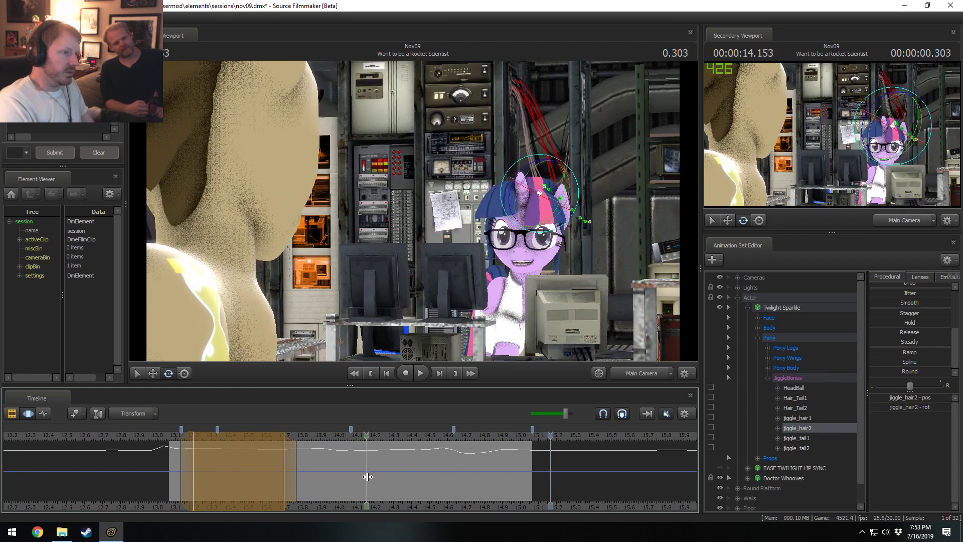
pyautogui.moveTo(385, 476); pyautogui.dragTo(419, 477)
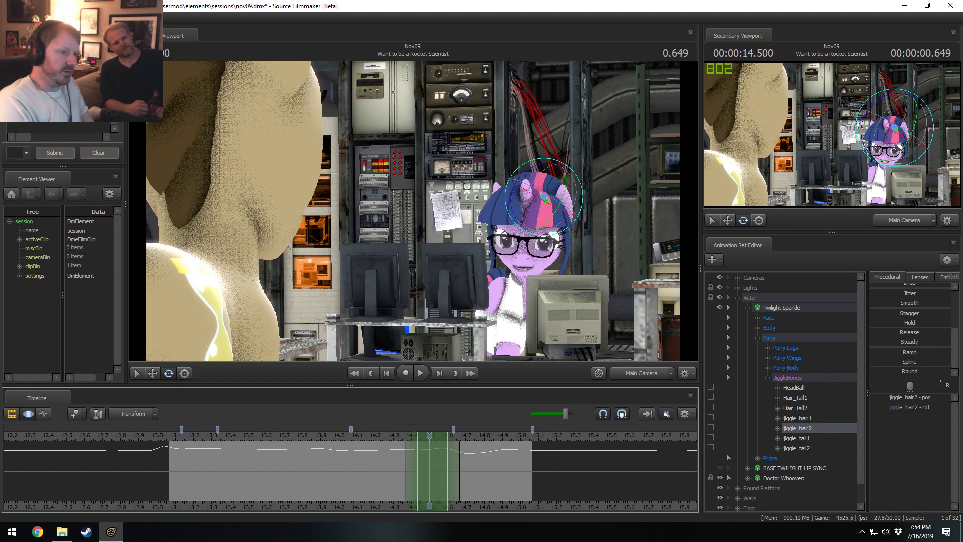
pyautogui.click(909, 302)
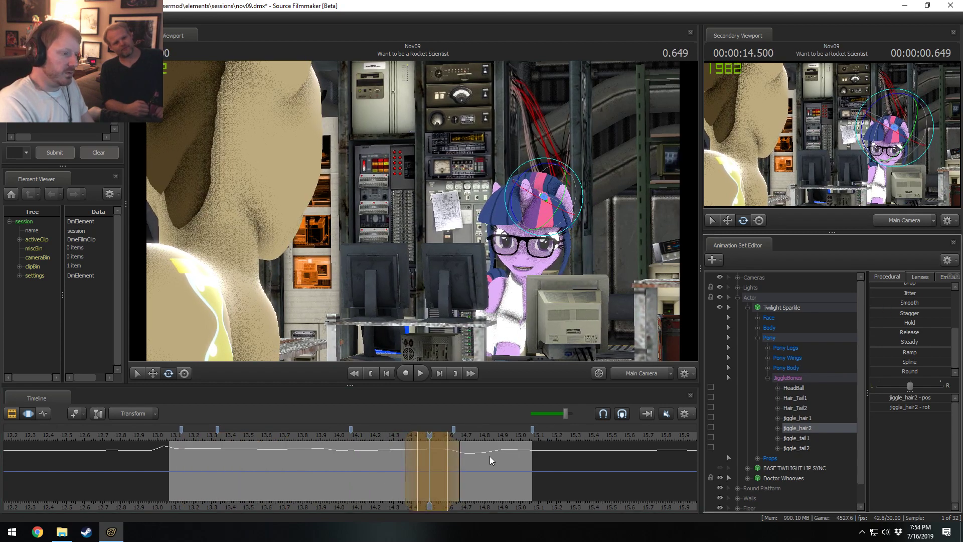
pyautogui.click(389, 437)
pyautogui.press('space')
pyautogui.press('space')
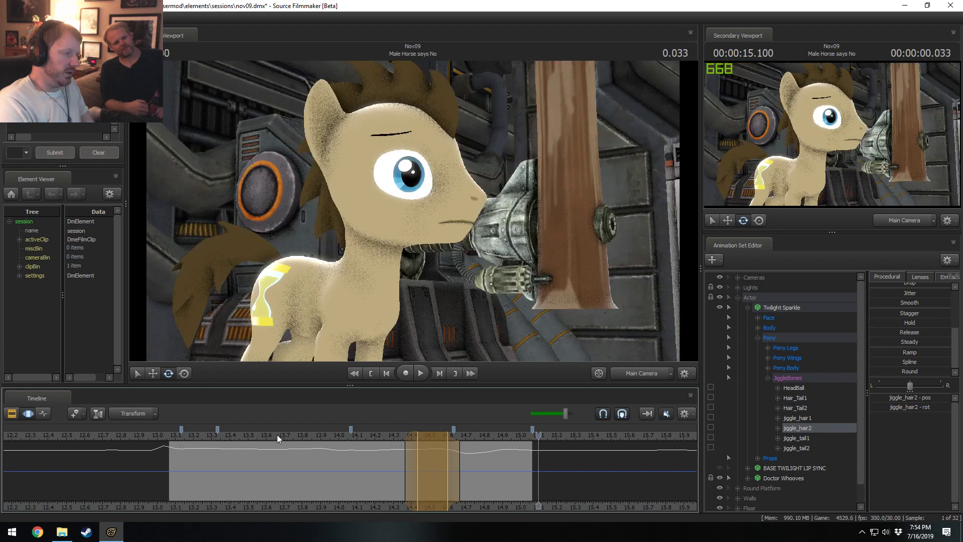
pyautogui.click(266, 435)
pyautogui.press('shift')
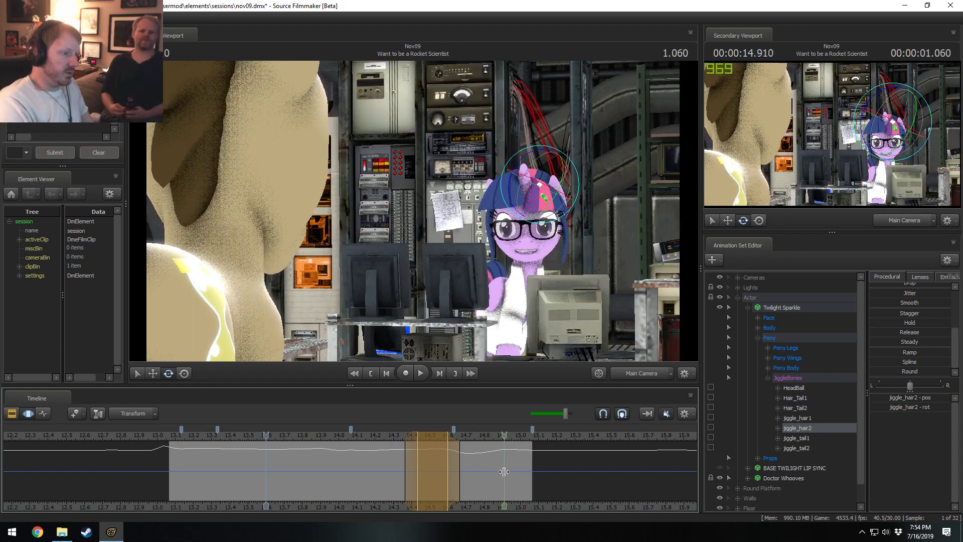
pyautogui.moveTo(527, 474)
pyautogui.keyDown('shift'); pyautogui.mouseDown()
pyautogui.moveTo(497, 474)
pyautogui.moveTo(535, 463)
pyautogui.mouseUp(); pyautogui.keyUp('shift')
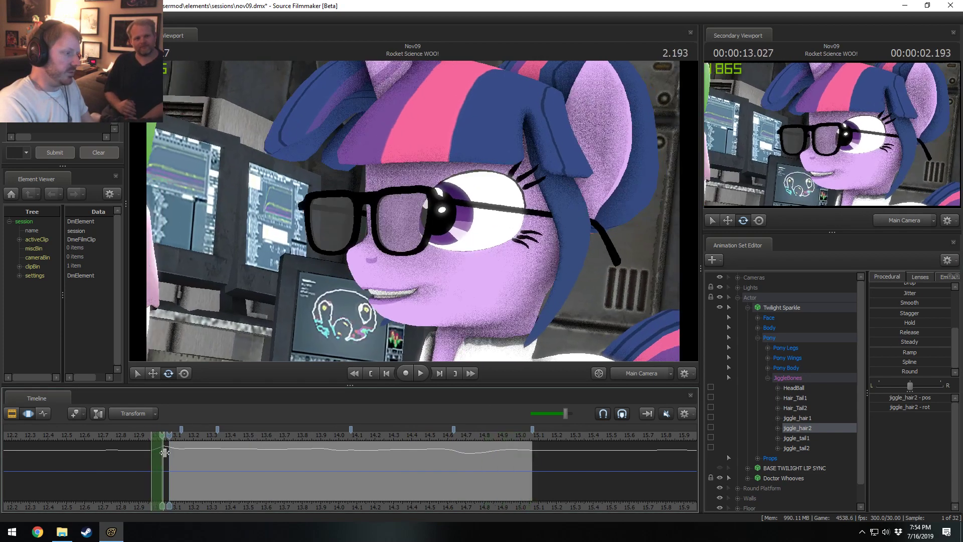
pyautogui.click(163, 436)
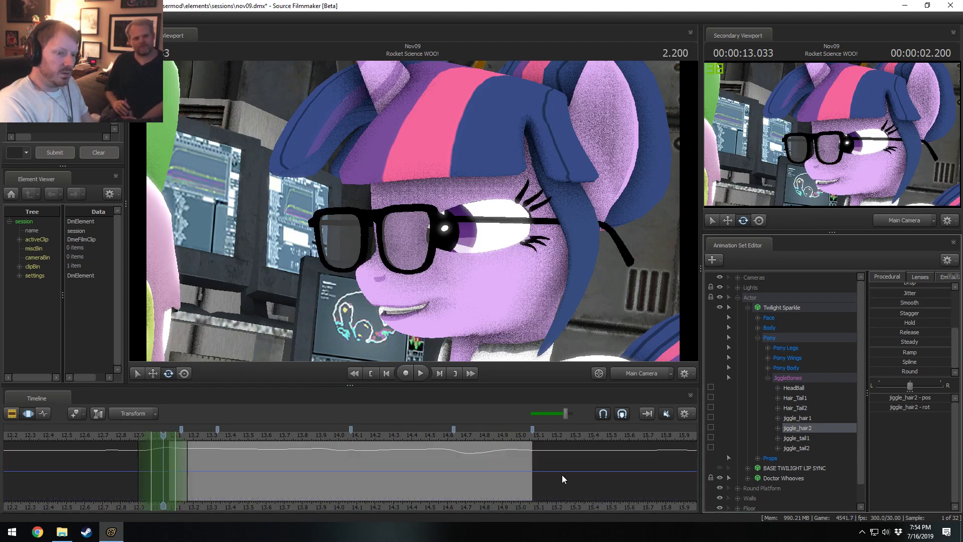
pyautogui.click(188, 435)
# Look over the motion curves of jiggle_tail1, jiggle_tail2 and jiggle_hair1, and select Hair_Tail1 and Hair_Tail2 together
pyautogui.click(797, 438)
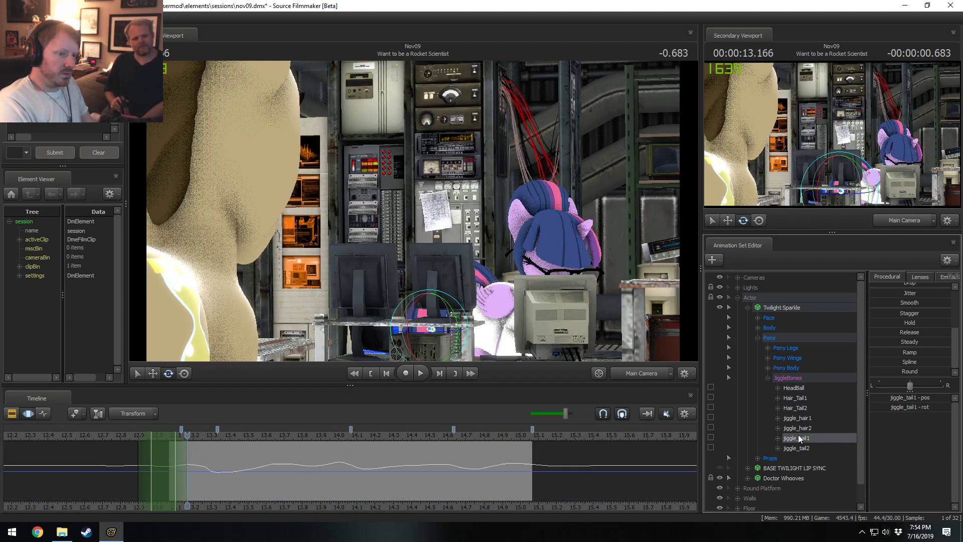
pyautogui.keyDown('ctrl'); pyautogui.click(799, 448); pyautogui.keyUp('ctrl')
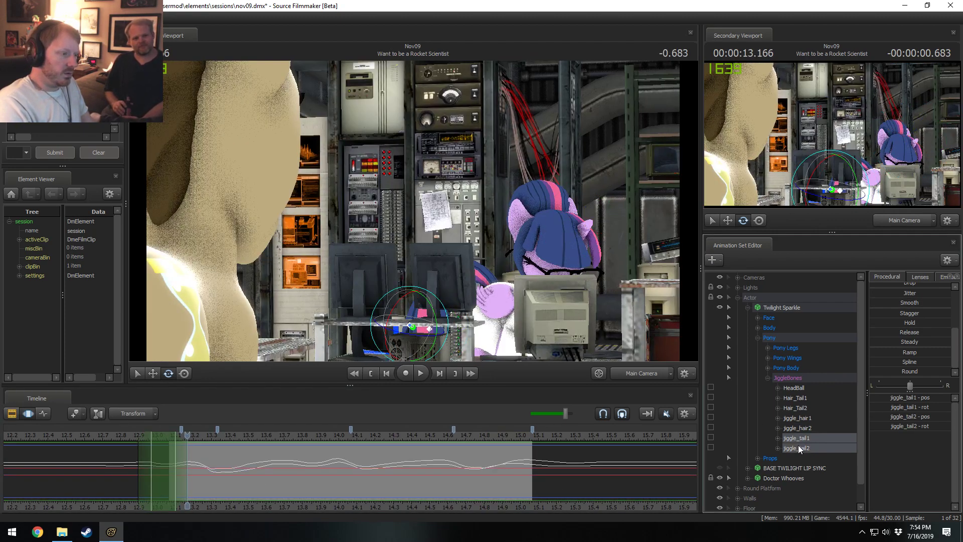
pyautogui.click(798, 408)
pyautogui.keyDown('ctrl'); pyautogui.click(802, 398); pyautogui.keyUp('ctrl')
pyautogui.click(800, 417)
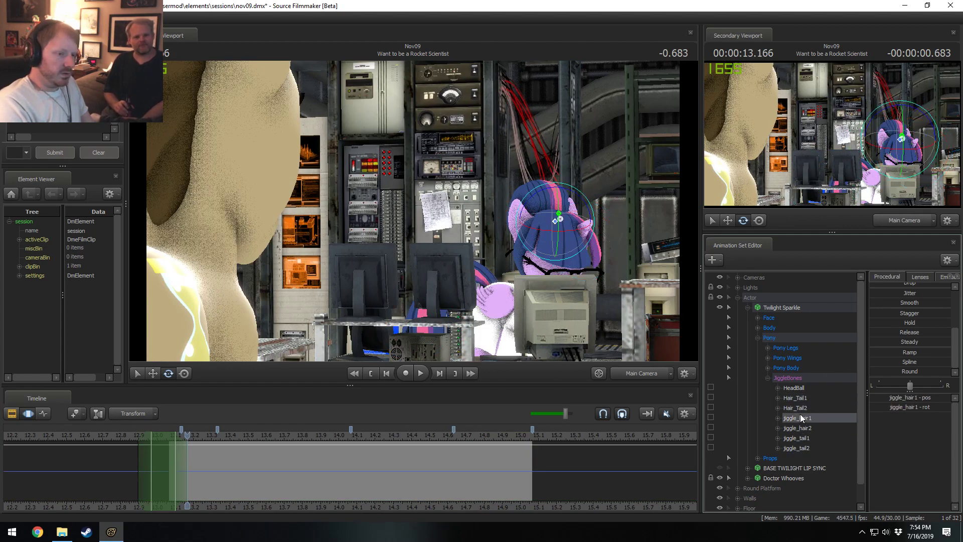
pyautogui.click(801, 408)
pyautogui.keyDown('ctrl'); pyautogui.click(802, 399); pyautogui.keyUp('ctrl')
# Replay the shot and rotate Hair_Tail1 and Hair_Tail2 at about 13.37 s, with falloff from about 13.17 to 13.57 s
pyautogui.press('shift')
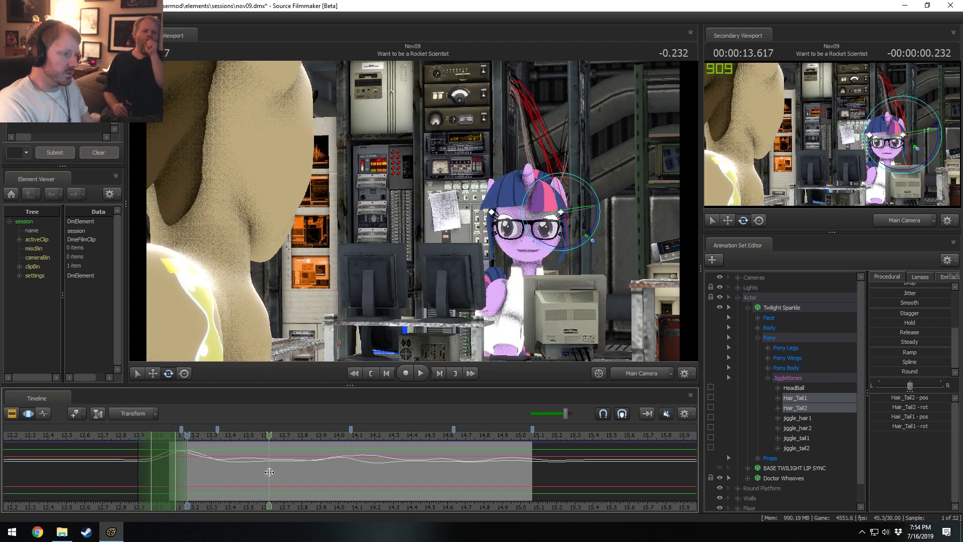
pyautogui.press('space')
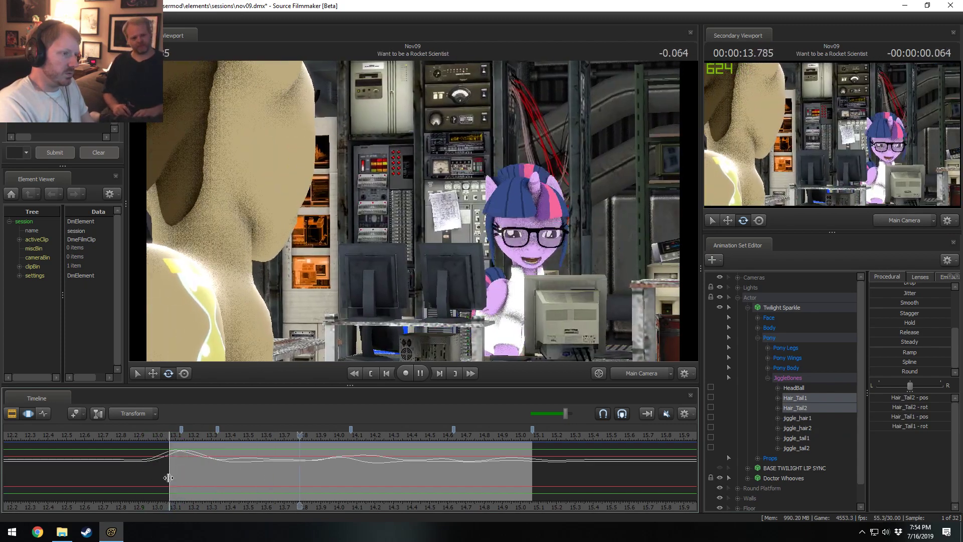
pyautogui.press('space')
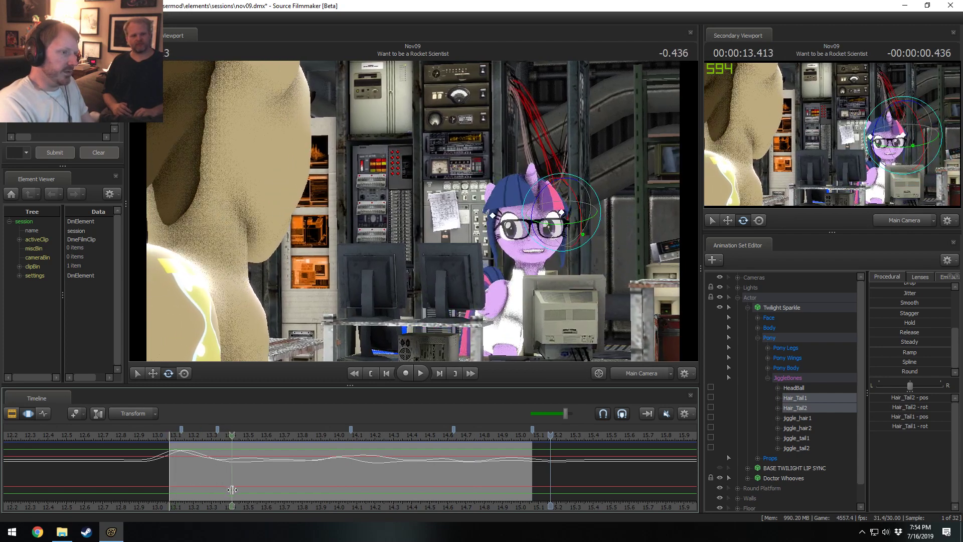
pyautogui.click(225, 488)
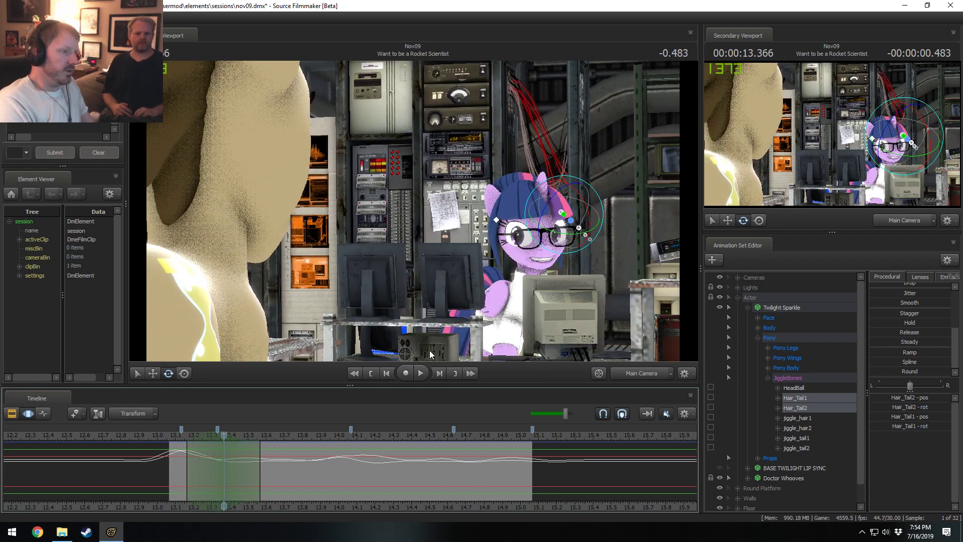
pyautogui.moveTo(562, 244); pyautogui.dragTo(604, 232)
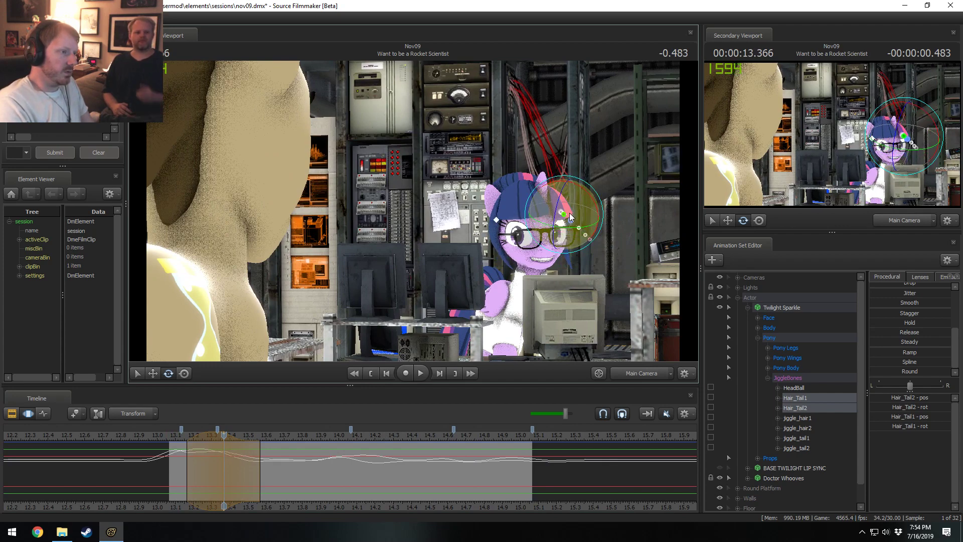
# Rotate Hair_Tail1 and Hair_Tail2 at about 13.6 s, with falloff from about 13.33 to 13.87 s
pyautogui.press('shift')
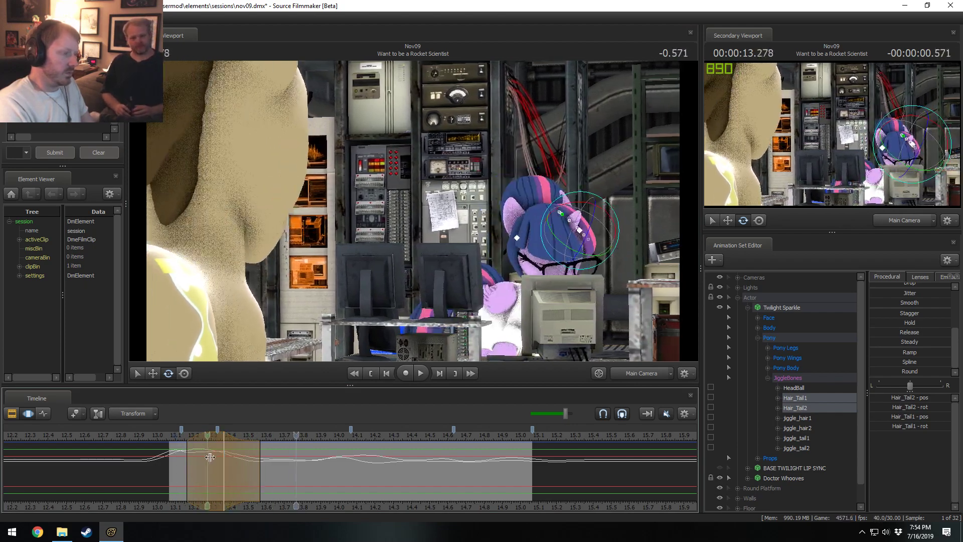
pyautogui.keyDown('shift'); pyautogui.click(265, 471); pyautogui.keyUp('shift')
pyautogui.keyDown('shift'); pyautogui.scroll(5, 265, 471); pyautogui.keyUp('shift')
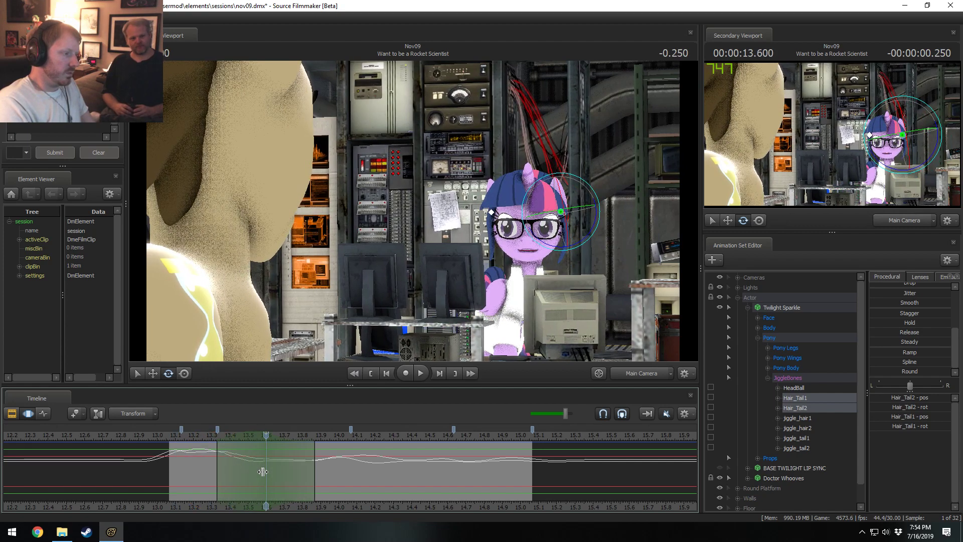
pyautogui.press('r')
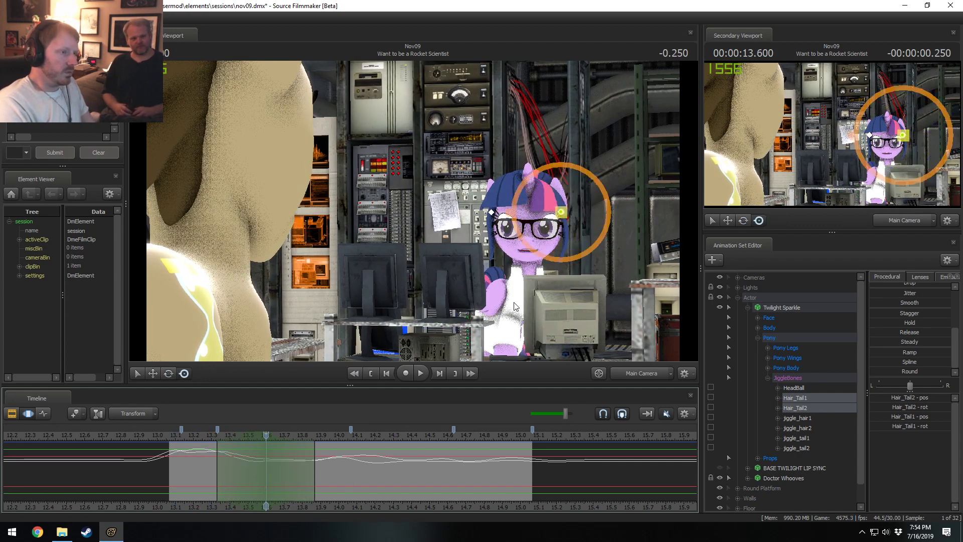
pyautogui.moveTo(600, 222); pyautogui.dragTo(598, 224)
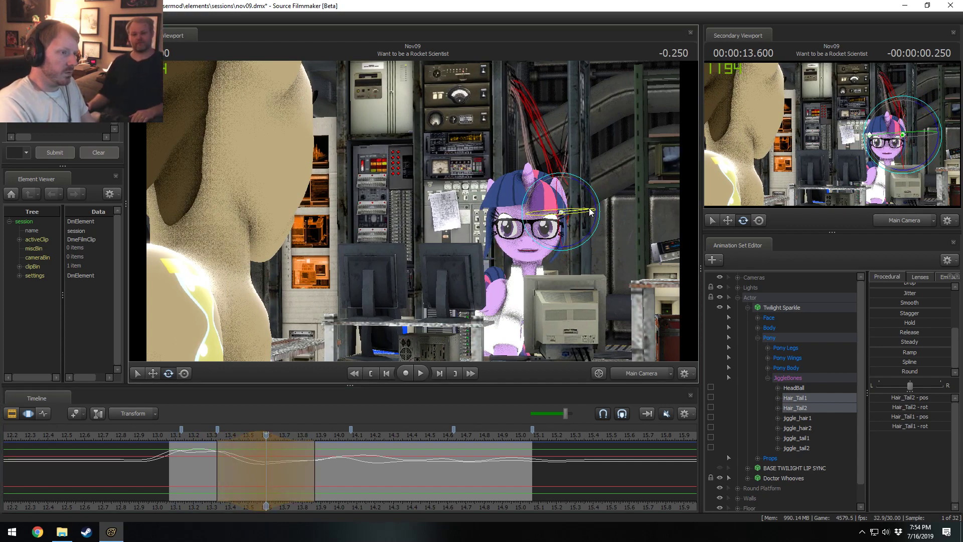
# Extend the end of the hair tail rotation's falloff to about 13.97 s and replay and scrub that part of the shot
pyautogui.press('space')
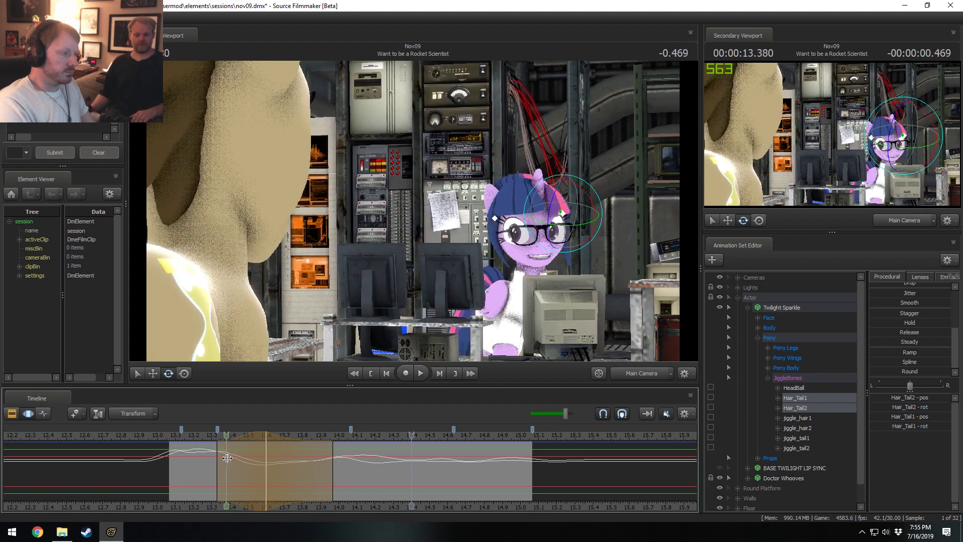
pyautogui.press('space')
pyautogui.moveTo(279, 474)
pyautogui.mouseDown()
pyautogui.moveTo(300, 473)
pyautogui.moveTo(249, 472)
pyautogui.moveTo(260, 472)
pyautogui.mouseUp()
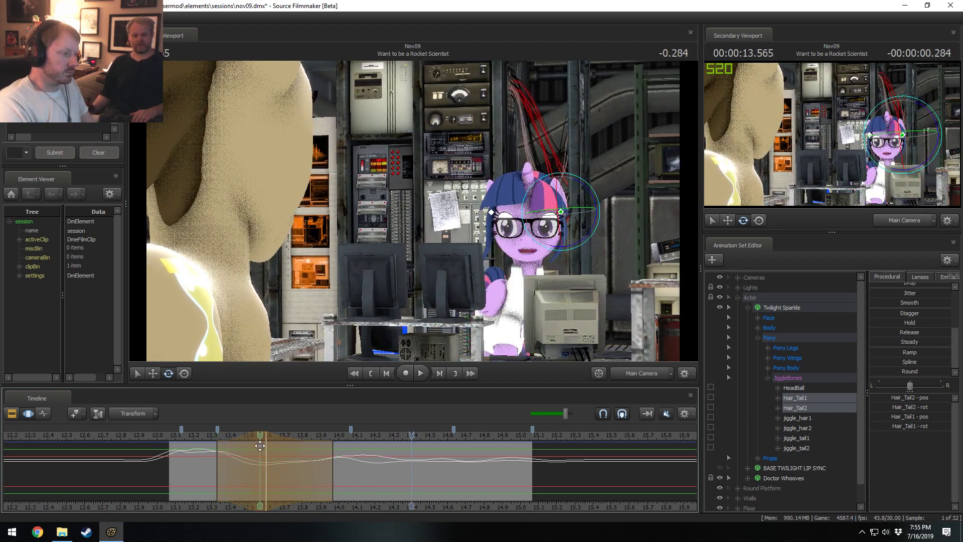
# Replay the shot and rotate Hair_Tail1 and Hair_Tail2 at 13.9 s, with falloff from about 13.67 to 14.13 s
pyautogui.press('space')
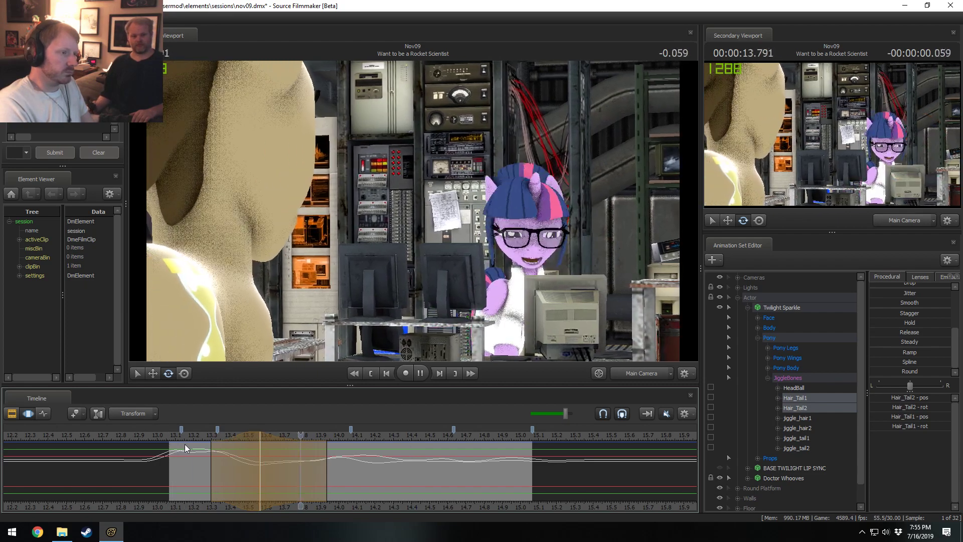
pyautogui.press('space')
pyautogui.moveTo(260, 474)
pyautogui.mouseDown()
pyautogui.moveTo(310, 471)
pyautogui.moveTo(279, 467)
pyautogui.moveTo(289, 465)
pyautogui.moveTo(333, 476)
pyautogui.moveTo(320, 481)
pyautogui.mouseUp()
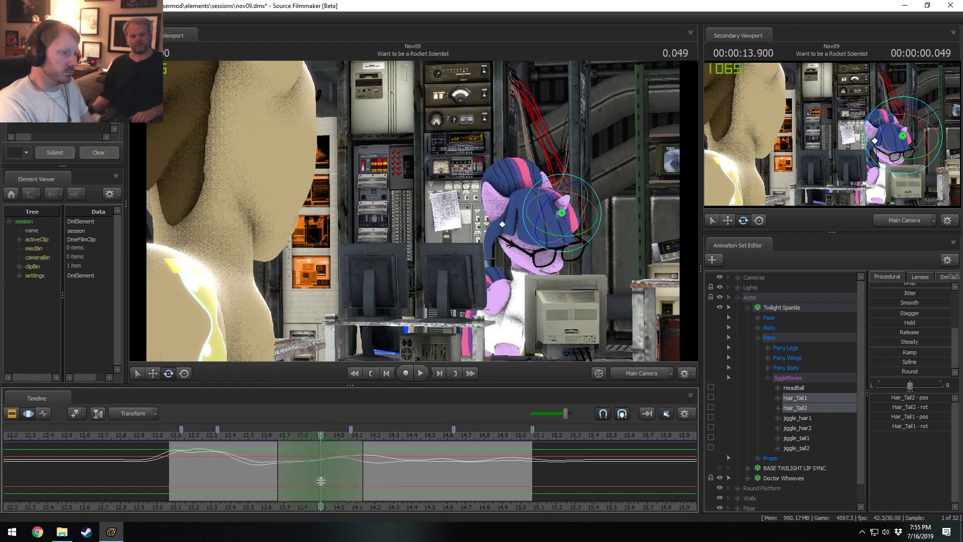
pyautogui.moveTo(600, 221); pyautogui.dragTo(581, 208)
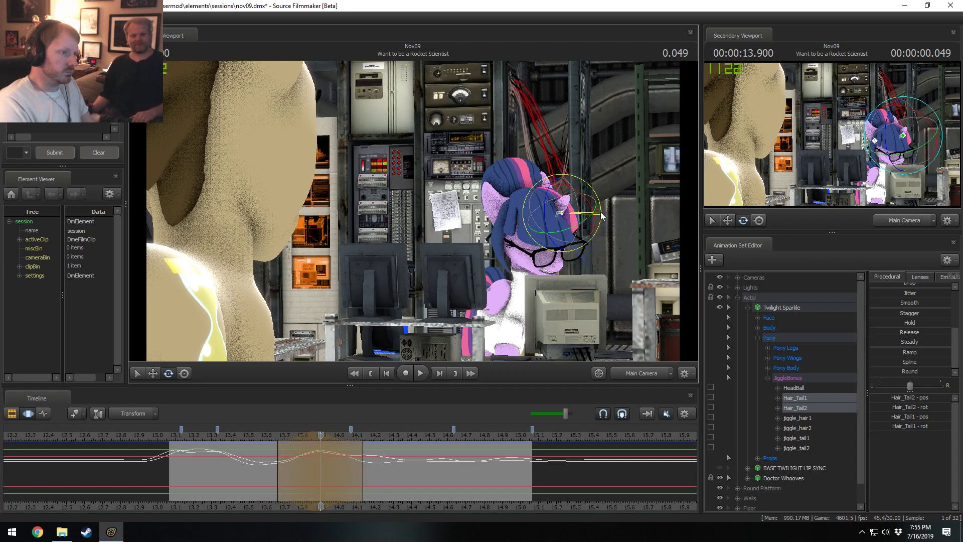
# Rotate Hair_Tail1 and Hair_Tail2 at 14.1 s, with falloff from about 13.87 to 14.33 s, and replay the motion
pyautogui.moveTo(248, 469); pyautogui.dragTo(354, 476)
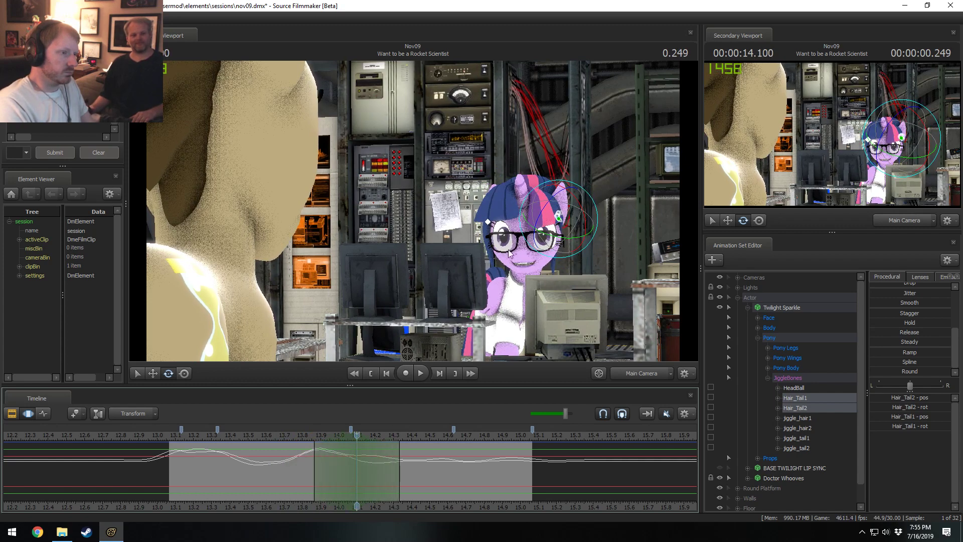
pyautogui.moveTo(597, 211); pyautogui.dragTo(597, 218)
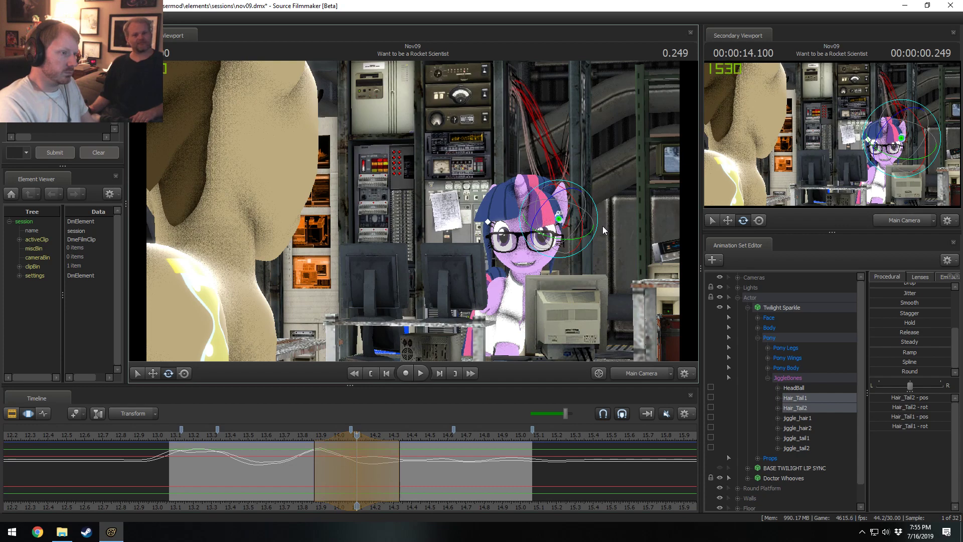
pyautogui.moveTo(595, 232); pyautogui.dragTo(588, 220)
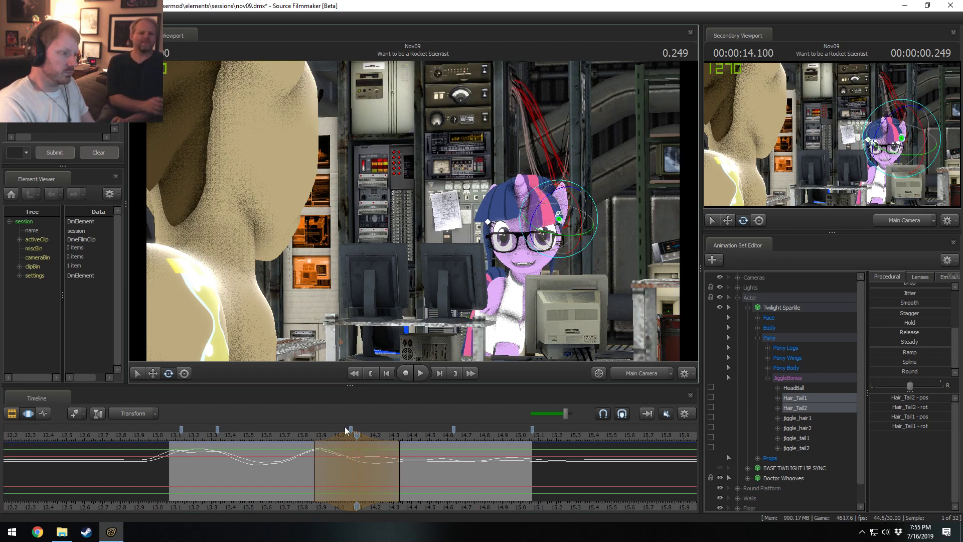
pyautogui.moveTo(359, 453); pyautogui.dragTo(347, 477)
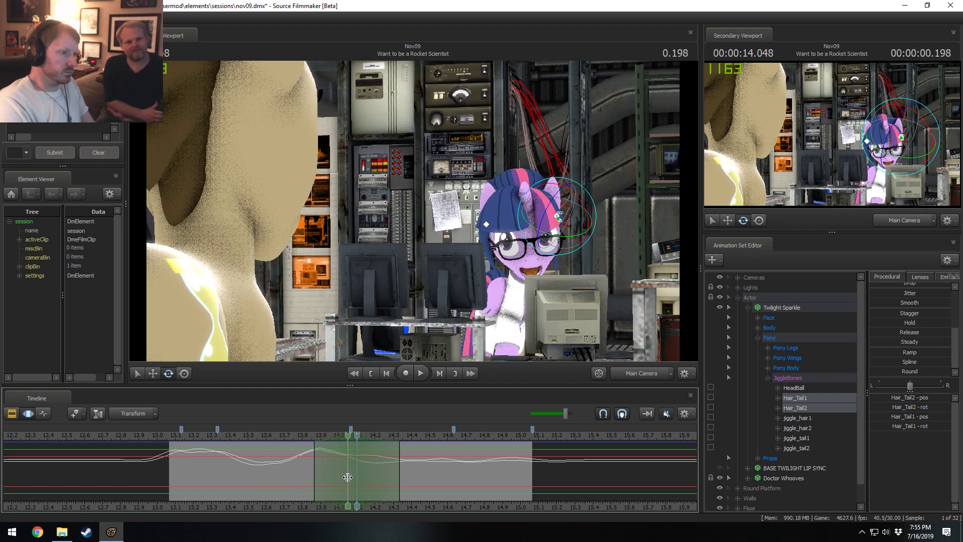
pyautogui.moveTo(277, 438); pyautogui.dragTo(301, 440)
pyautogui.press('space')
pyautogui.press('space')
# In a close work camera view of Twilight Sparkle's face, rotate both hair tails at about 13.97 s and 14.3 s and replay the motion
pyautogui.click(621, 372)
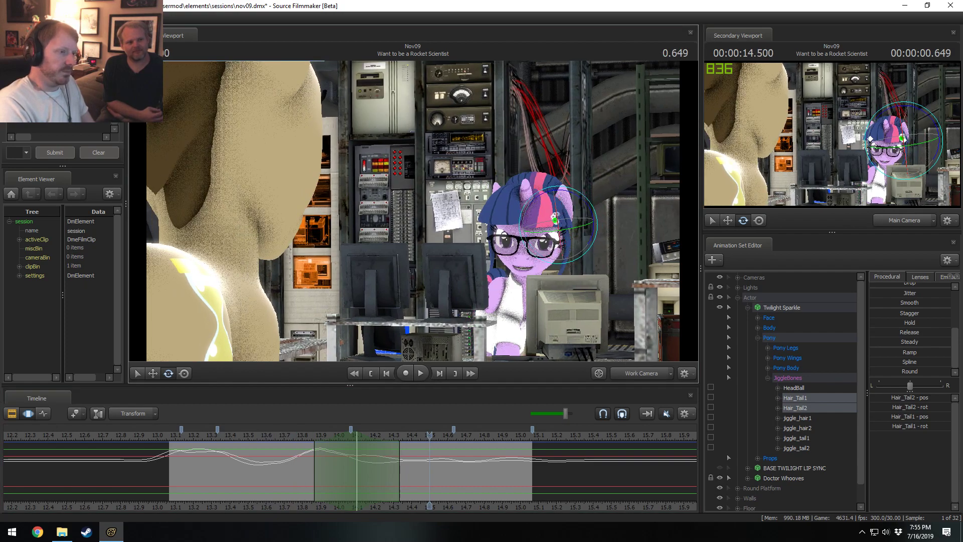
pyautogui.moveTo(506, 211); pyautogui.dragTo(647, 235)
pyautogui.press('w')
pyautogui.moveTo(412, 210); pyautogui.dragTo(368, 228)
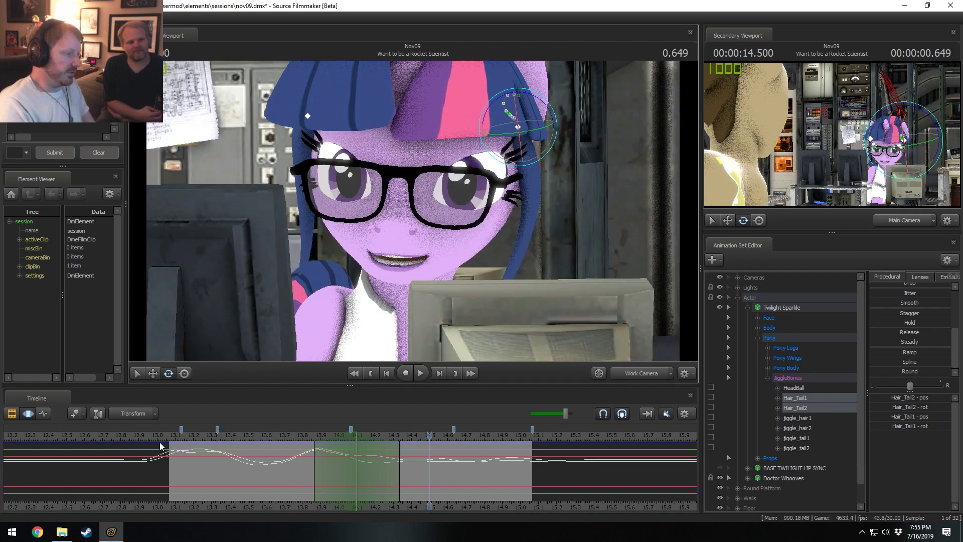
pyautogui.press('shift')
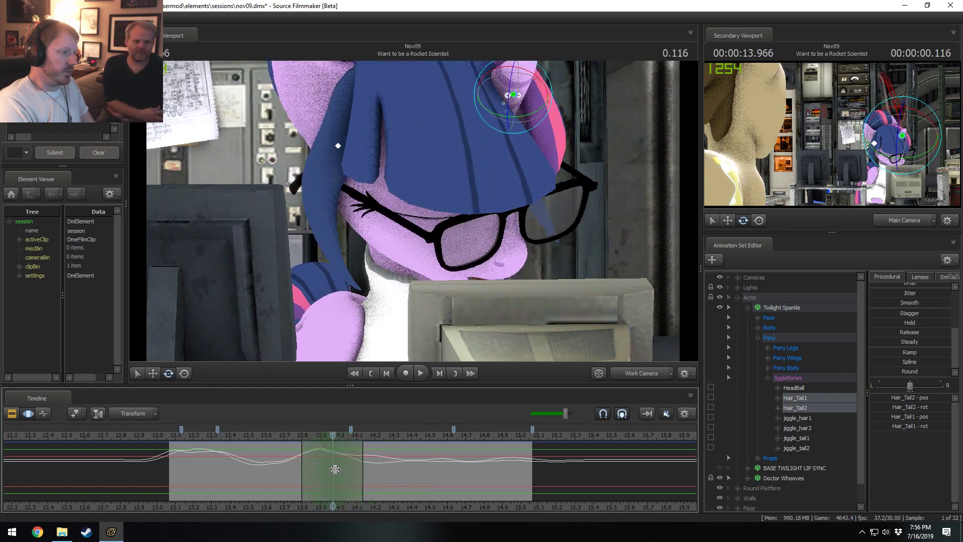
pyautogui.moveTo(531, 103); pyautogui.dragTo(530, 93)
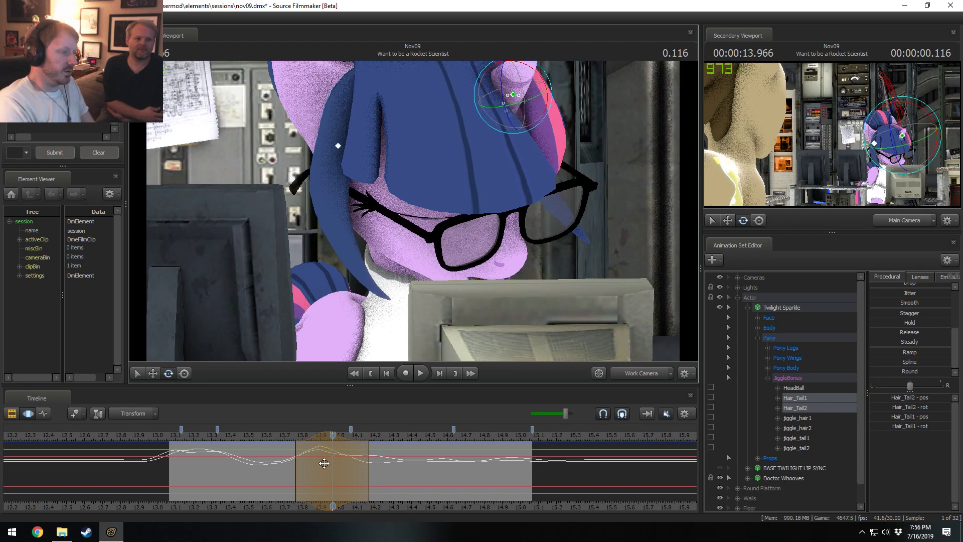
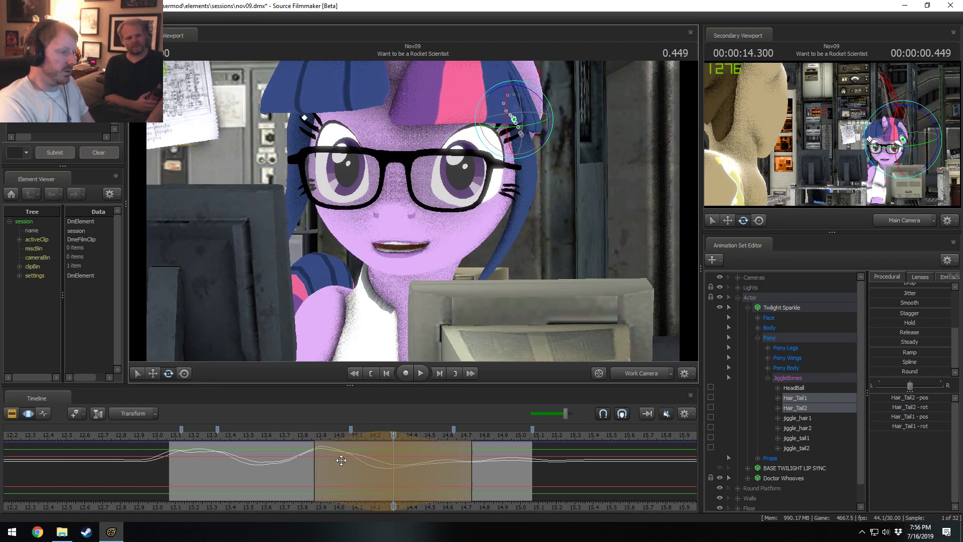
pyautogui.press('space')
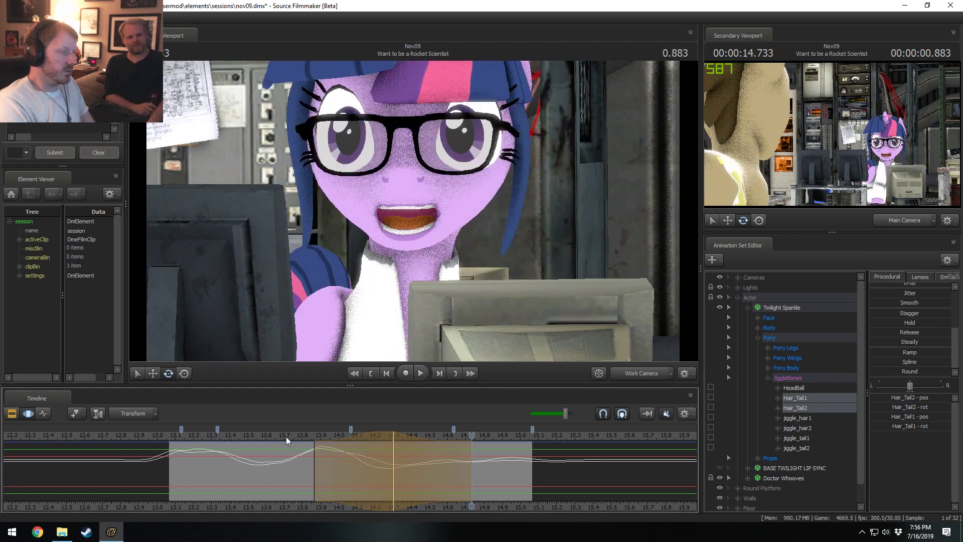
pyautogui.press('space')
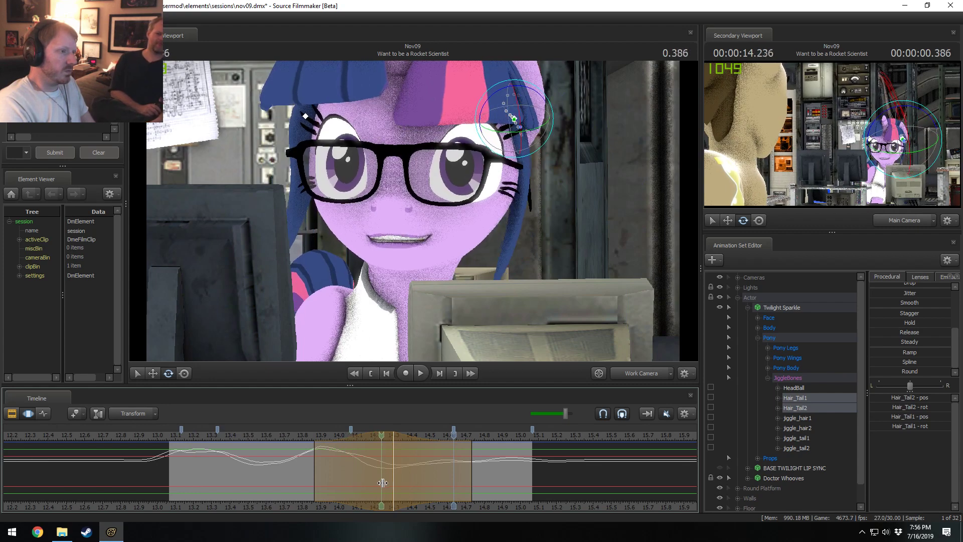
pyautogui.moveTo(383, 482); pyautogui.dragTo(326, 464)
# Select Hair_Tail1 alone and apply the Round preset from about 13.97 to 14.3 s, with falloff from about 13.9 to 14.37 s
pyautogui.keyDown('ctrl'); pyautogui.click(502, 86); pyautogui.keyUp('ctrl')
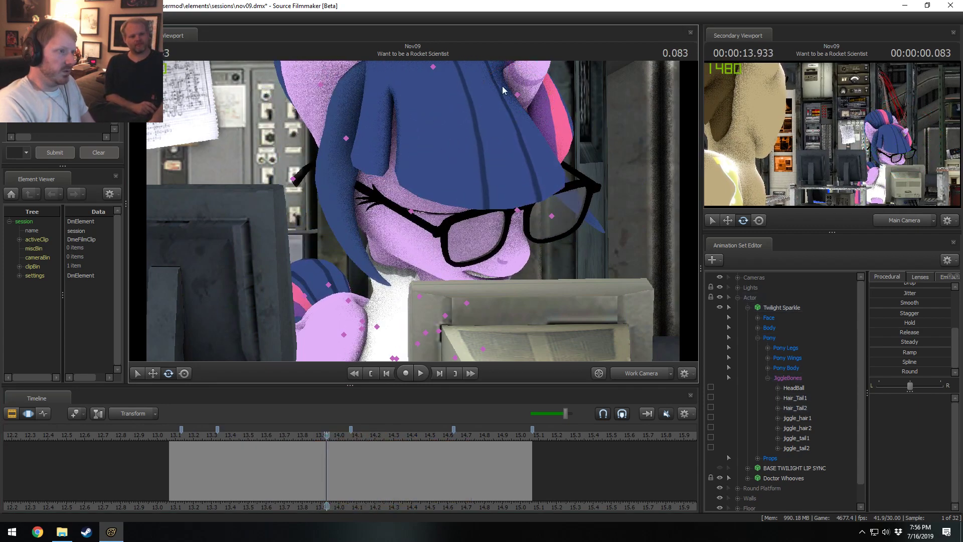
pyautogui.keyDown('ctrl'); pyautogui.click(517, 95); pyautogui.keyUp('ctrl')
pyautogui.moveTo(360, 456)
pyautogui.mouseDown()
pyautogui.moveTo(346, 471)
pyautogui.moveTo(365, 477)
pyautogui.mouseUp()
pyautogui.keyDown('alt'); pyautogui.moveTo(481, 280); pyautogui.dragTo(371, 288); pyautogui.keyUp('alt')
pyautogui.press('shift')
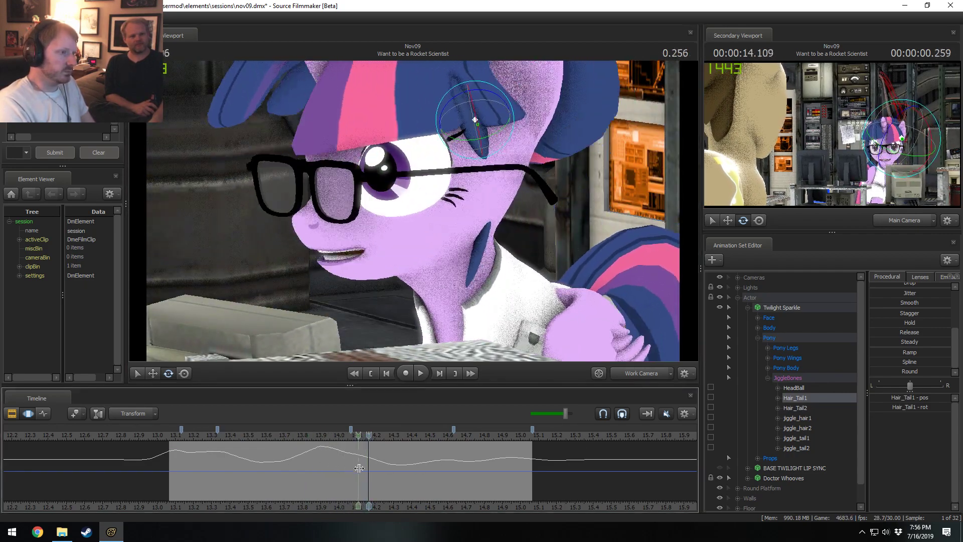
pyautogui.keyDown('shift'); pyautogui.moveTo(391, 472); pyautogui.dragTo(332, 461); pyautogui.keyUp('shift')
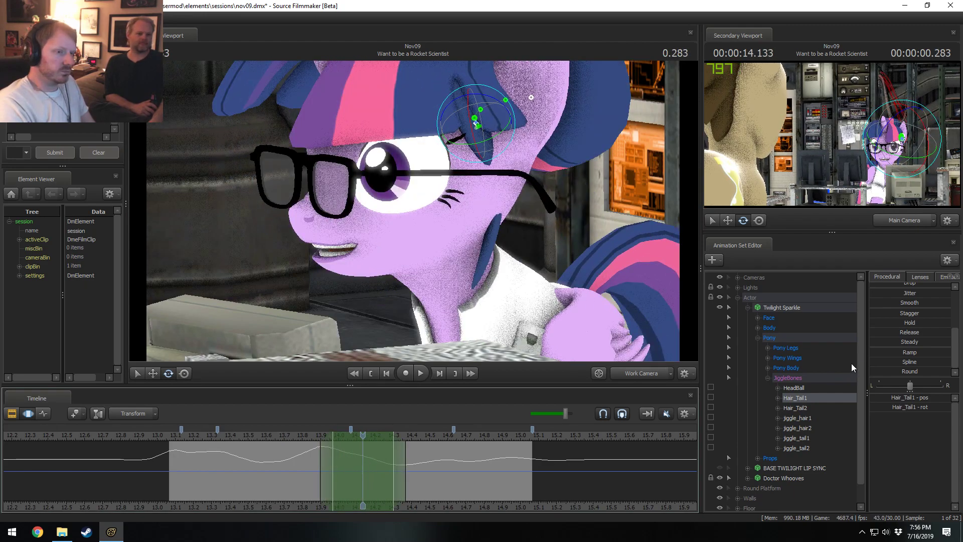
pyautogui.moveTo(893, 371); pyautogui.dragTo(939, 373)
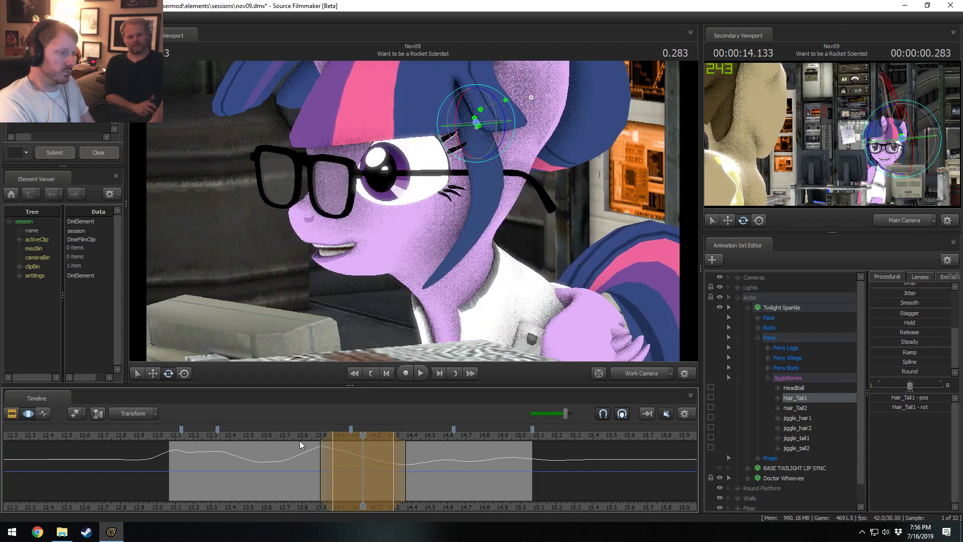
# Replay and scrub the hair tail motion from the front in the work camera and in the main camera
pyautogui.click(301, 446)
pyautogui.keyDown('alt'); pyautogui.moveTo(358, 311); pyautogui.dragTo(426, 314); pyautogui.keyUp('alt')
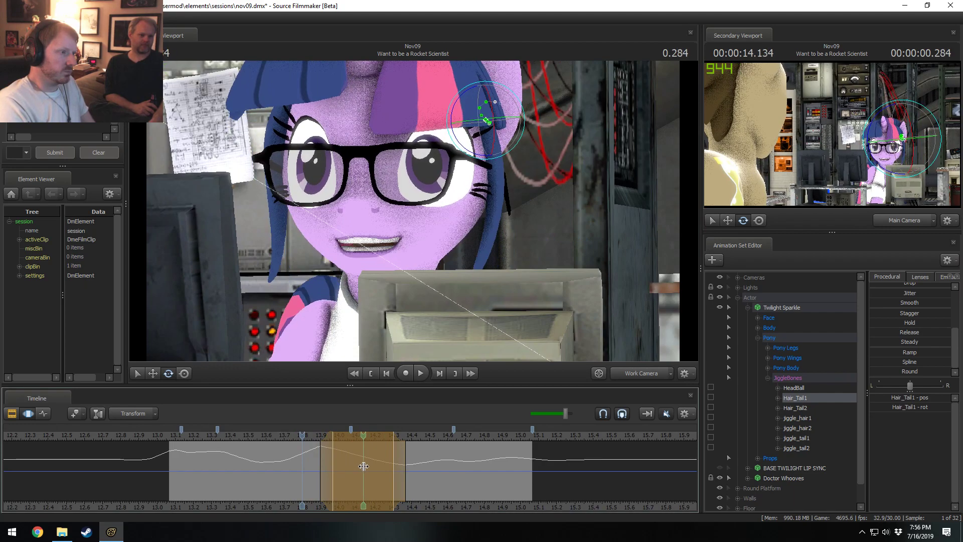
pyautogui.click(288, 440)
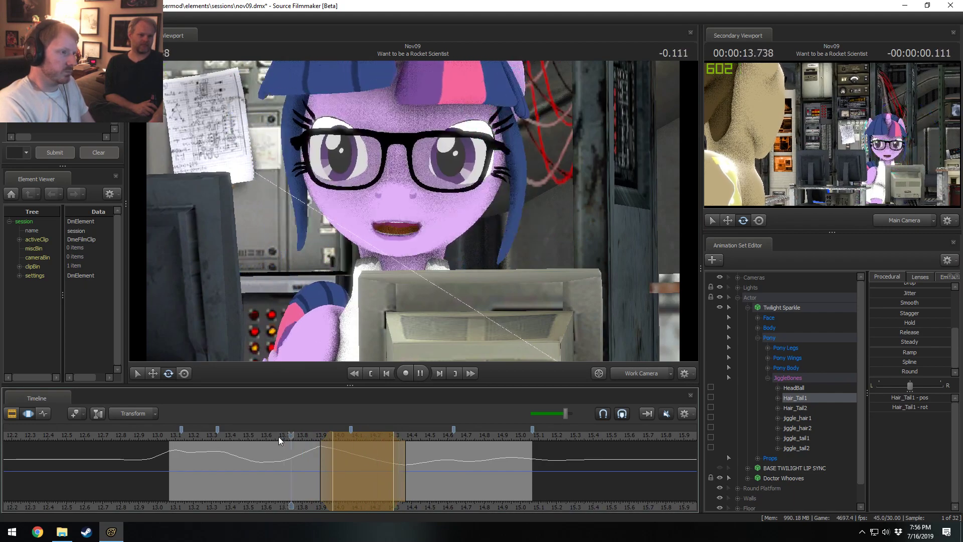
pyautogui.press('space')
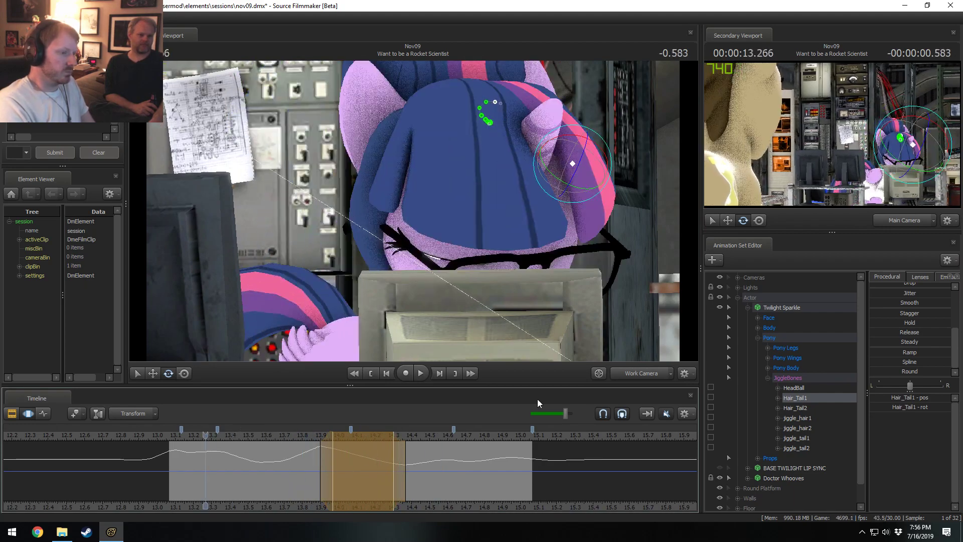
pyautogui.click(621, 374)
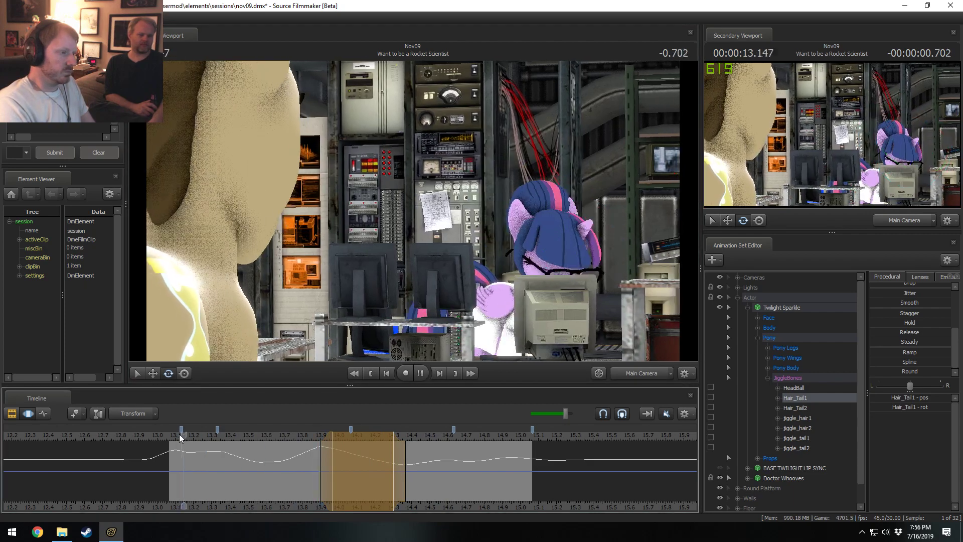
pyautogui.moveTo(197, 437); pyautogui.dragTo(313, 479)
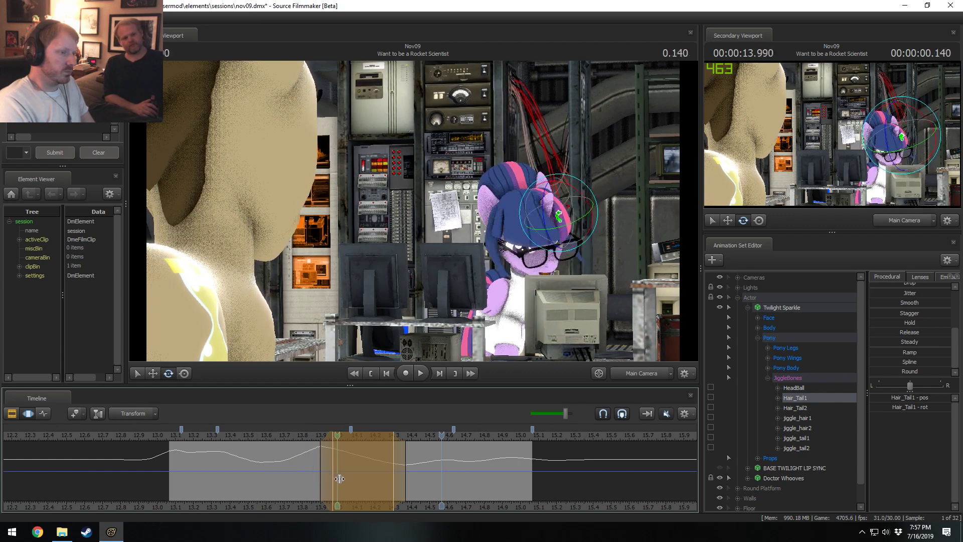
# Select Hair_Tail1 and Hair_Tail2 together and retime their motion around the range from about 13.57 to 13.8 s
pyautogui.keyDown('ctrl'); pyautogui.click(805, 417); pyautogui.keyUp('ctrl')
pyautogui.click(806, 405)
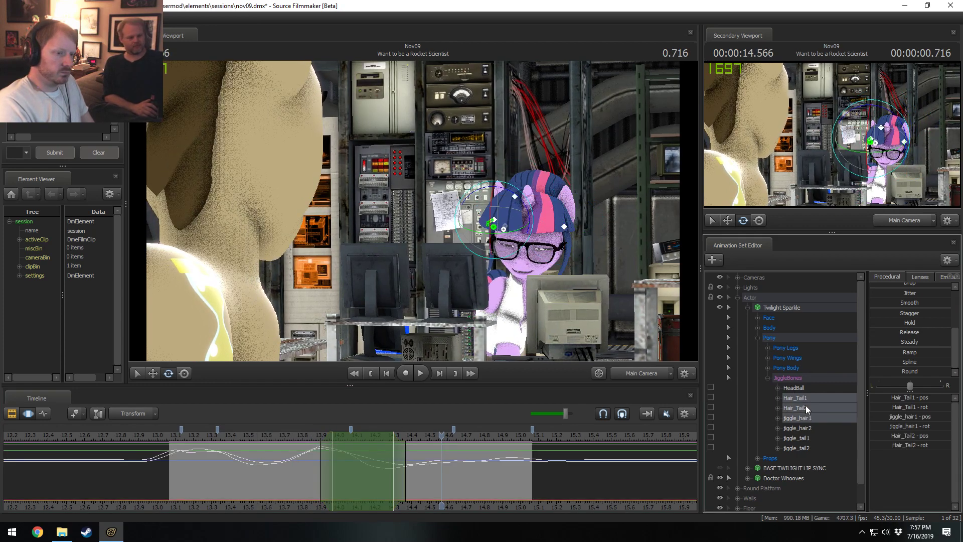
pyautogui.keyDown('ctrl'); pyautogui.click(807, 401); pyautogui.keyUp('ctrl')
pyautogui.press('Escape')
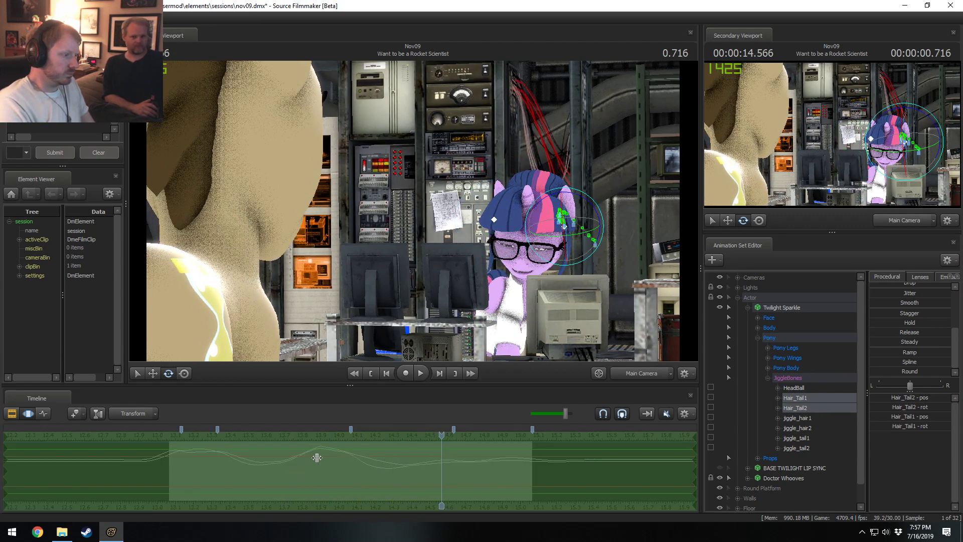
pyautogui.keyDown('shift'); pyautogui.moveTo(260, 474); pyautogui.dragTo(297, 464); pyautogui.keyUp('shift')
pyautogui.click(272, 468)
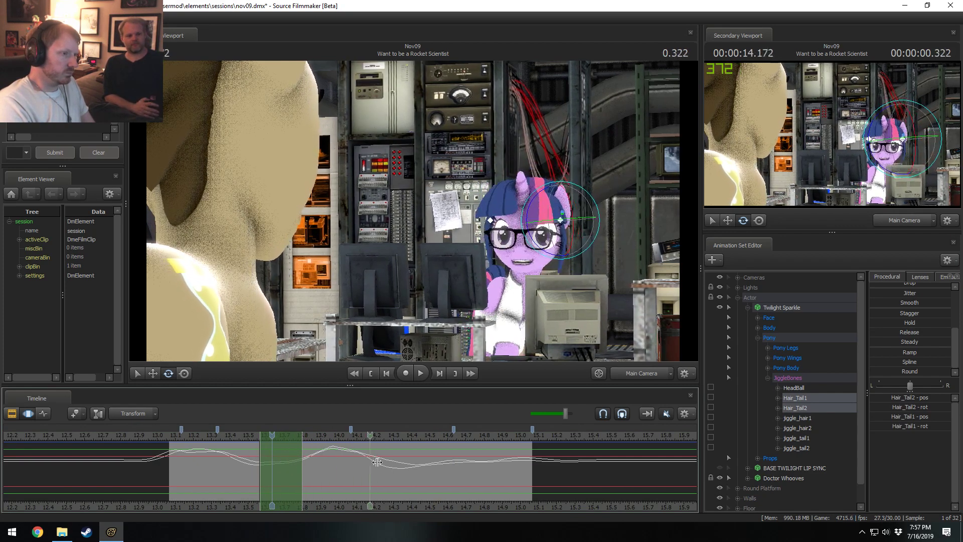
# Rotate Hair_Tail1 and Hair_Tail2 at about 13.87 s, with falloff from about 13.63 to 14.1 s, and replay the motion
pyautogui.click(309, 466)
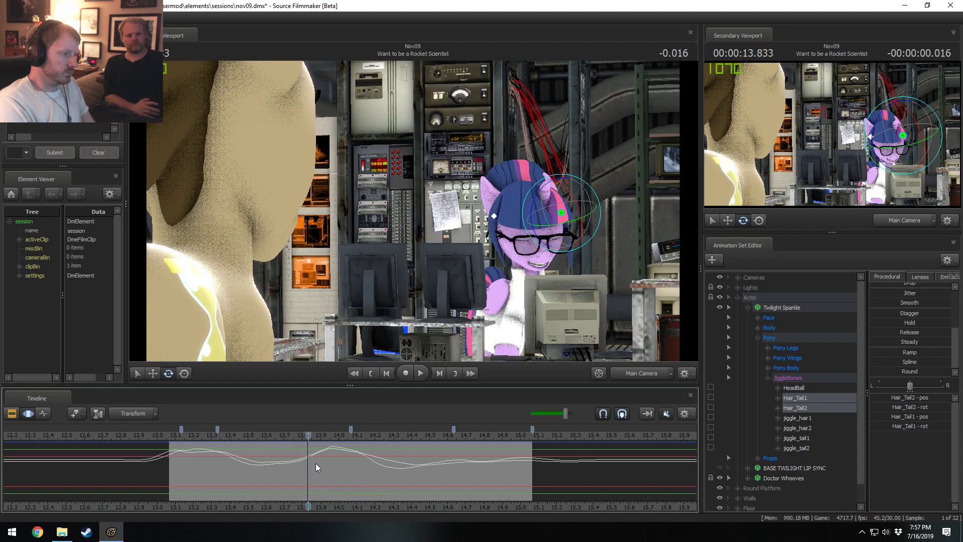
pyautogui.keyDown('shift'); pyautogui.scroll(7, 316, 462); pyautogui.keyUp('shift')
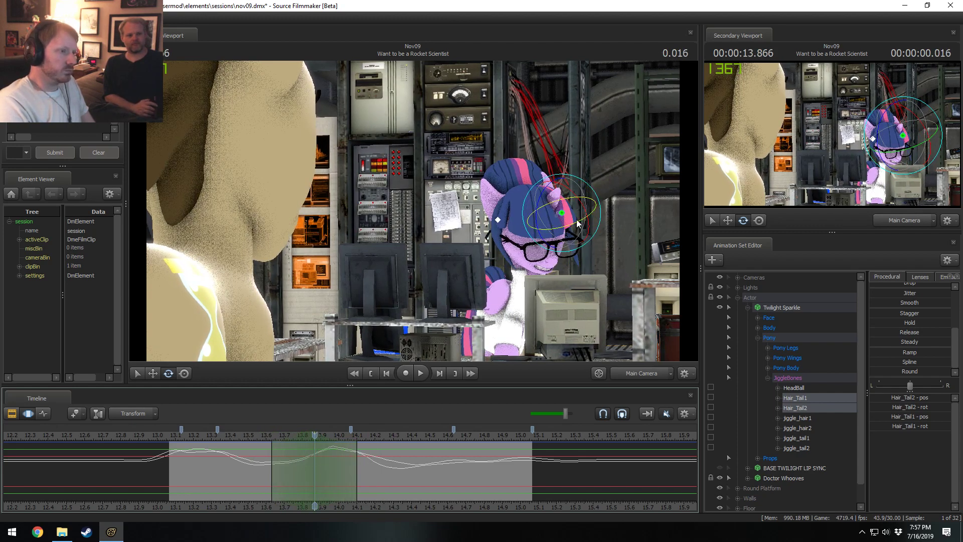
pyautogui.moveTo(576, 219); pyautogui.dragTo(599, 197)
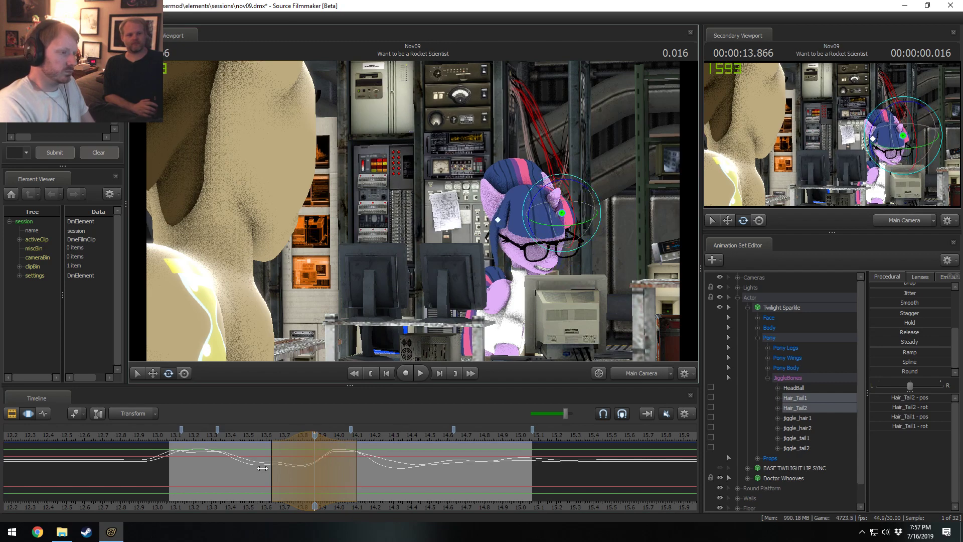
pyautogui.press('shift')
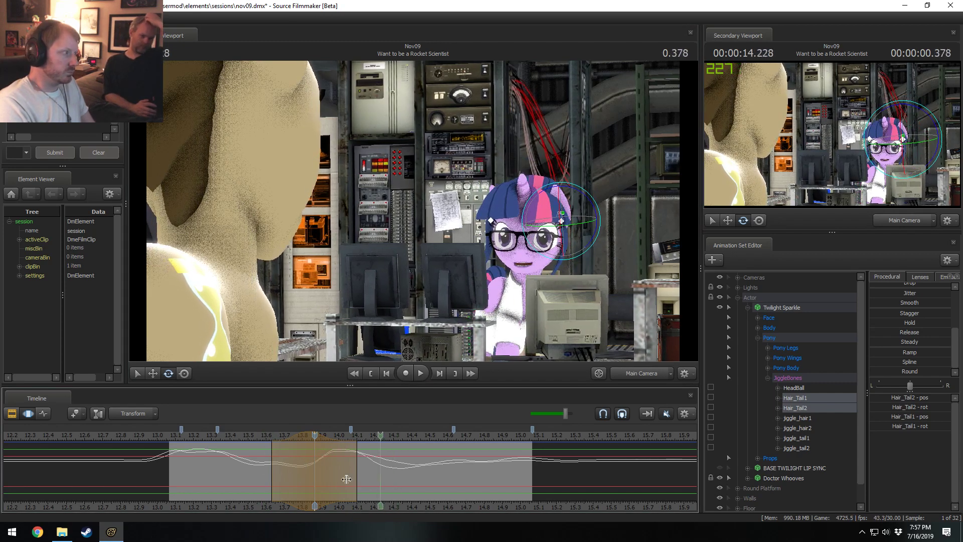
pyautogui.click(234, 436)
pyautogui.press('space')
pyautogui.press('space')
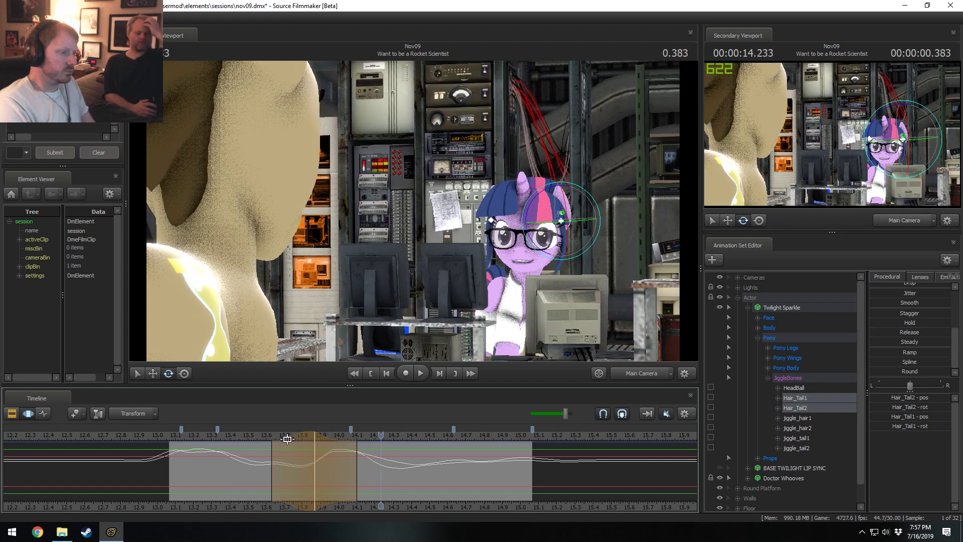
# Adjust the start of the hair tail rotation's falloff to about 13.7 s and finally 13.5 s, replaying the shot after each change
pyautogui.moveTo(287, 439); pyautogui.dragTo(299, 439)
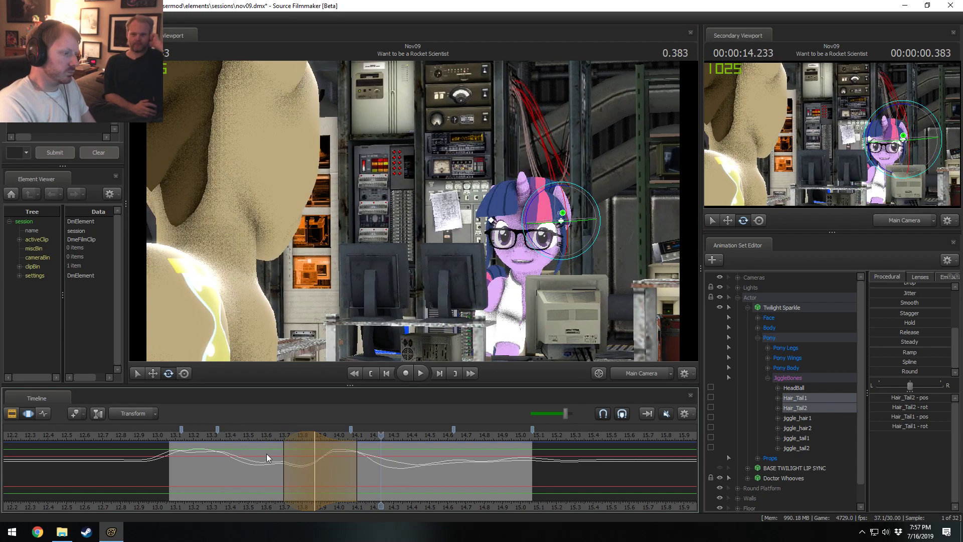
pyautogui.click(236, 437)
pyautogui.press('space')
pyautogui.press('space')
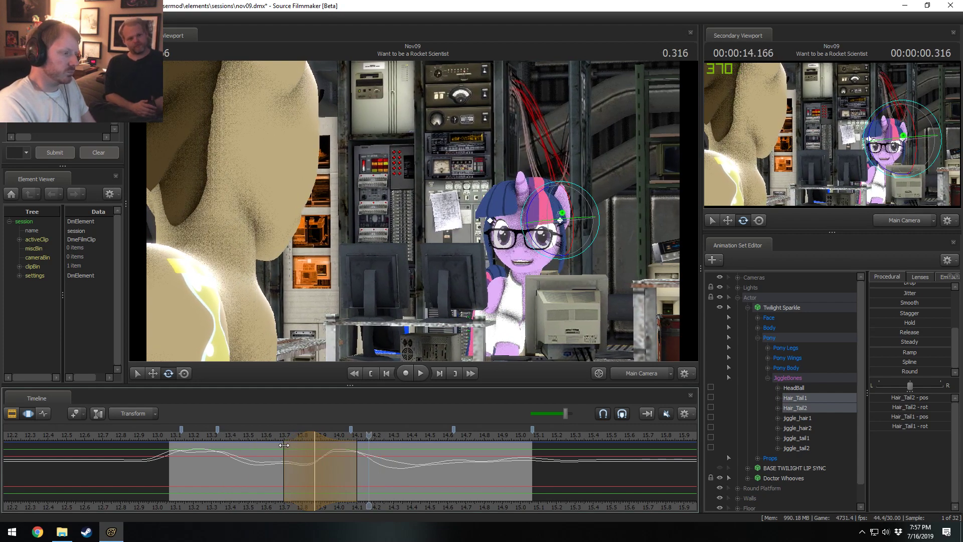
pyautogui.moveTo(284, 445); pyautogui.dragTo(248, 445)
pyautogui.click(204, 435)
pyautogui.press('space')
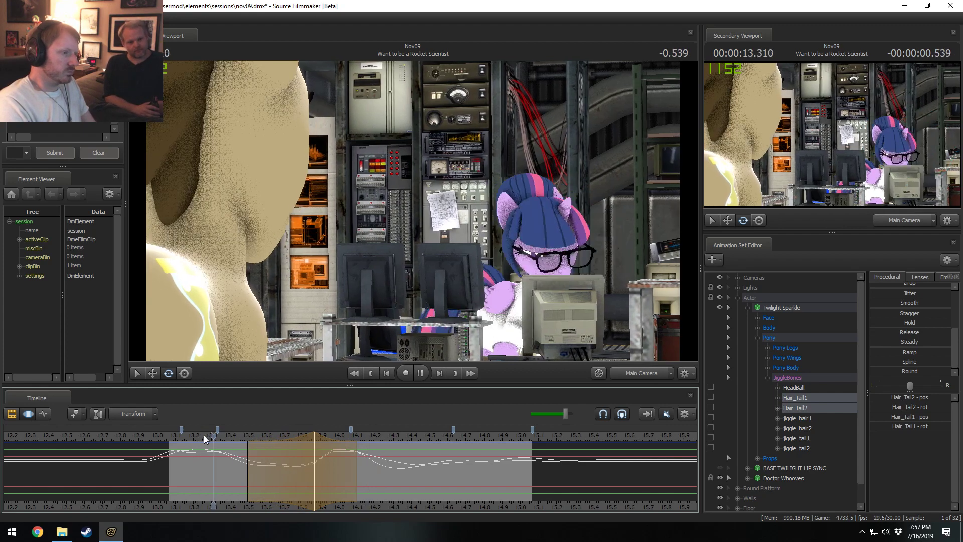
pyautogui.press('space')
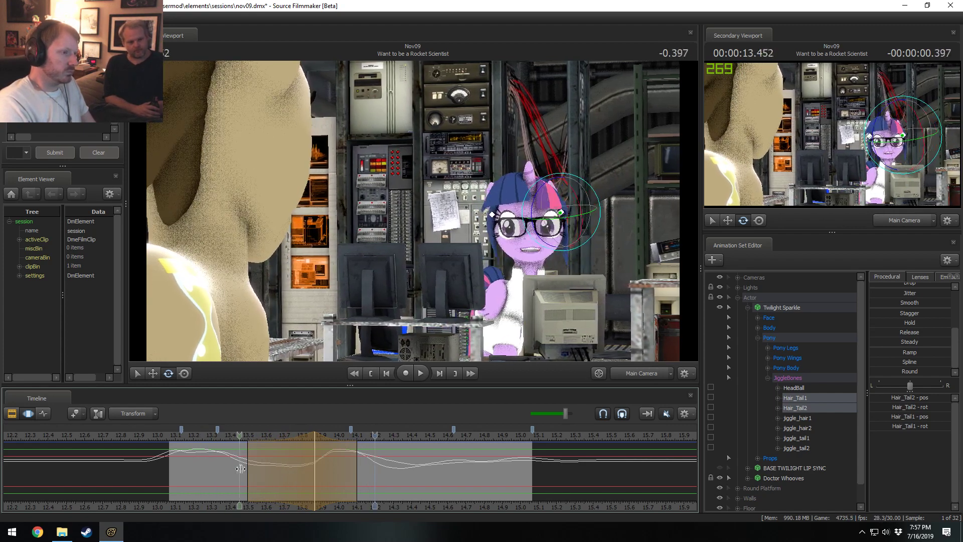
# Rotate Hair_Tail1 and Hair_Tail2 at about 13.73 s, with falloff from about 13.4 to 14.07 s, and replay the motion
pyautogui.click(291, 480)
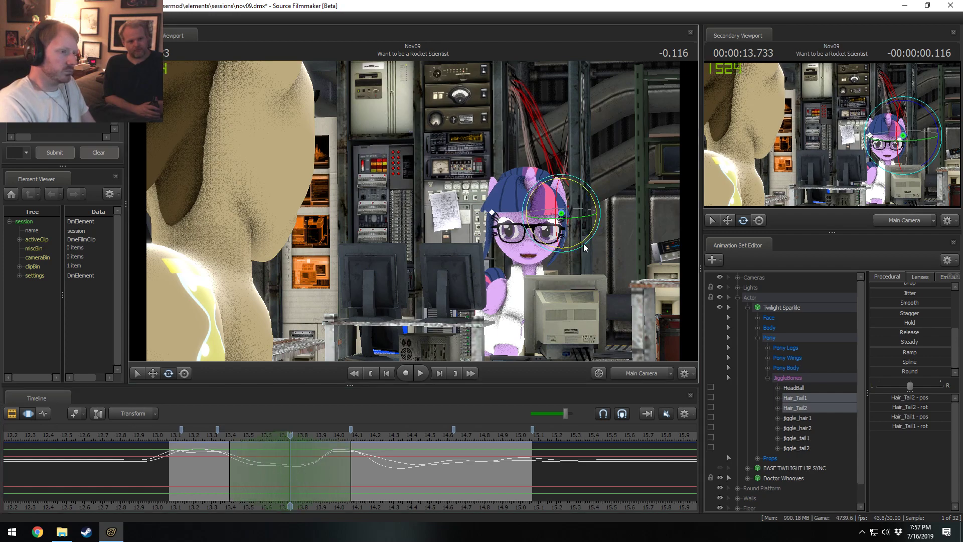
pyautogui.moveTo(585, 245); pyautogui.dragTo(581, 215)
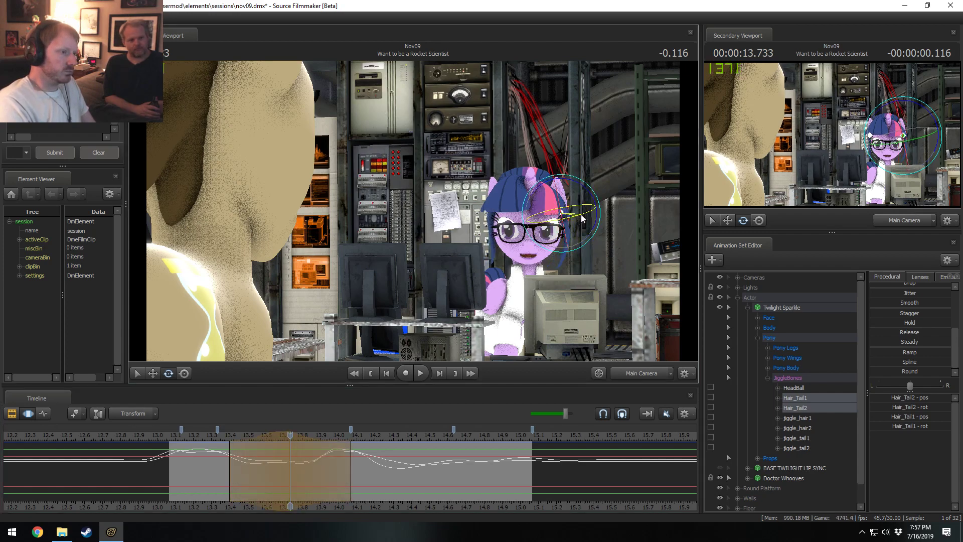
pyautogui.press('space')
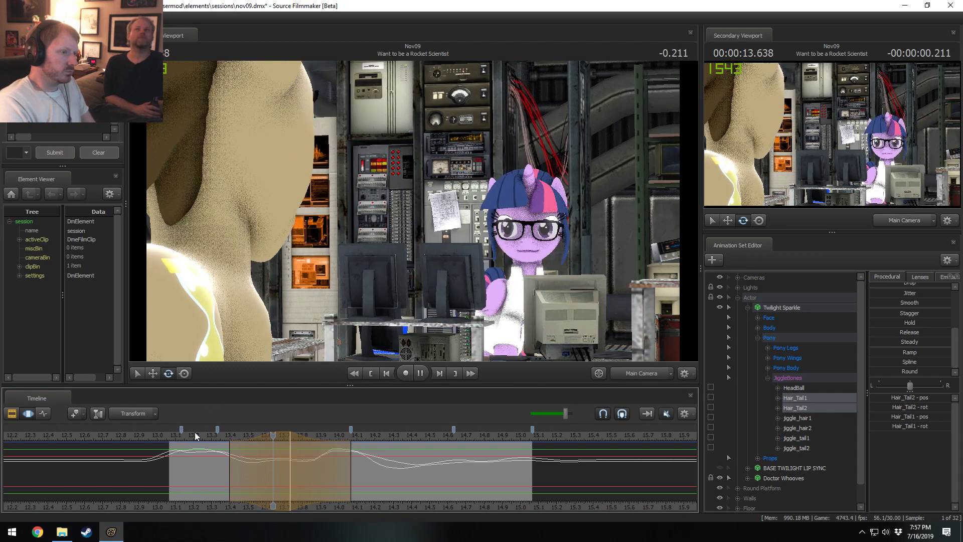
pyautogui.press('space')
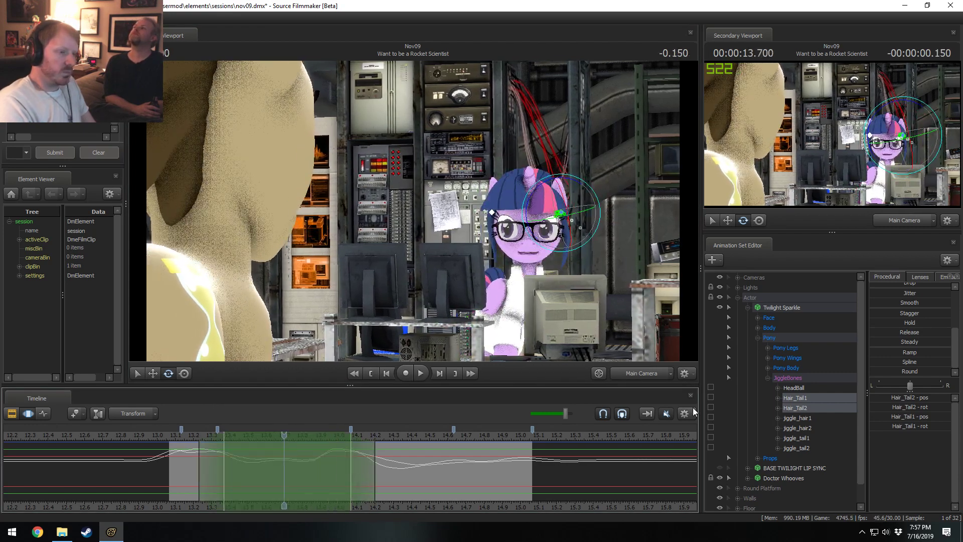
# Smooth the hair tails' motion from about 13.37 to 14.07 s, with falloff from about 13.23 to 14.2 s, and replay it
pyautogui.click(905, 303)
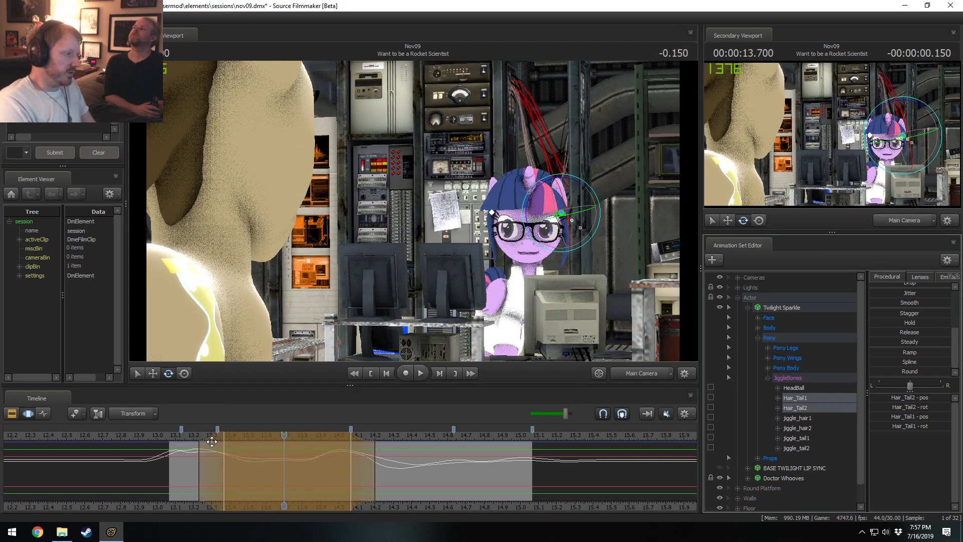
pyautogui.click(193, 436)
pyautogui.press('space')
pyautogui.press('space')
pyautogui.press('shift')
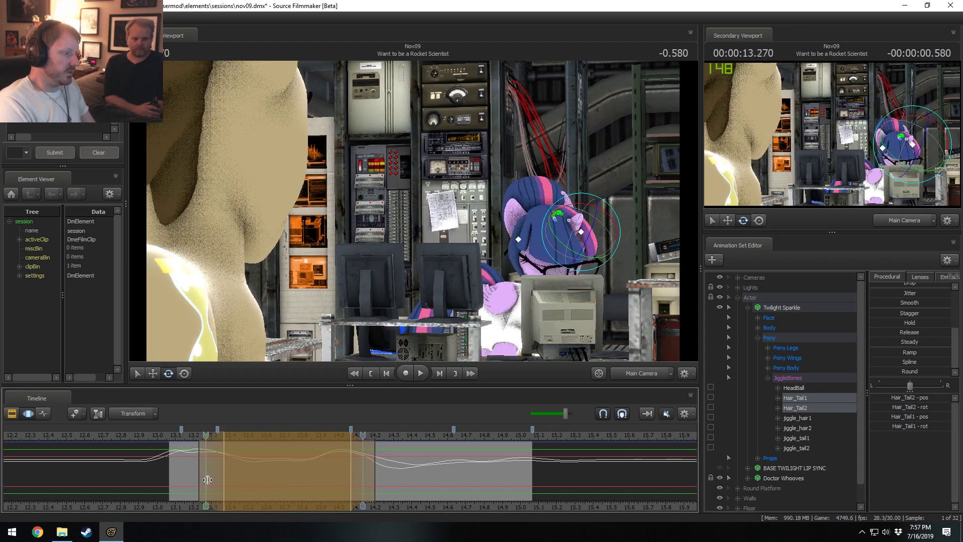
# Undo the recent hair tail smoothing, rotations and falloff changes, back past the retiming before the 13.87 s rotation, and replay the shot
pyautogui.hotkey('ctrl', 'z')
pyautogui.hotkey('ctrl', 'y')
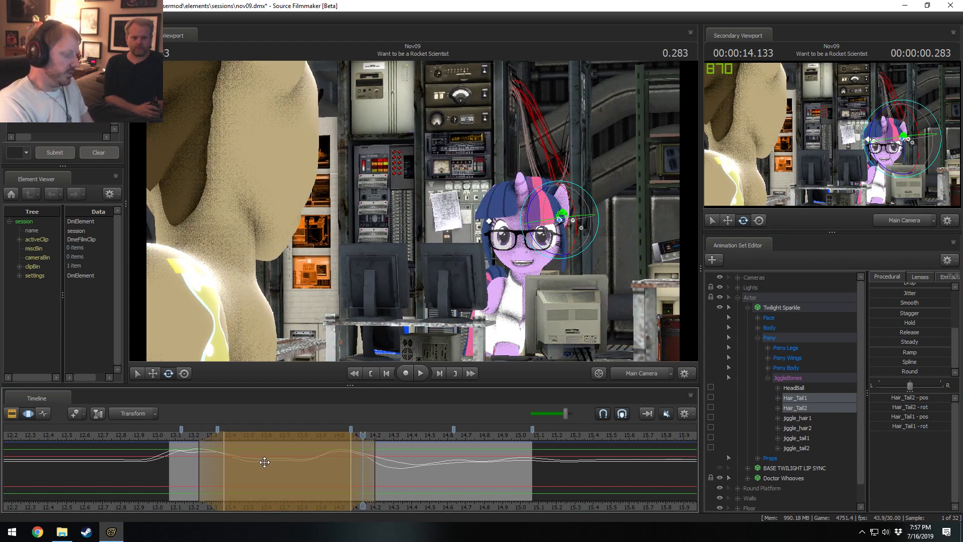
pyautogui.hotkey('ctrl', 'z')
pyautogui.hotkey('ctrl', 'z')
pyautogui.hotkey('ctrl', 'z')
pyautogui.hotkey('ctrl', 'z')
pyautogui.hotkey('ctrl', 'z')
pyautogui.hotkey('ctrl', 'z')
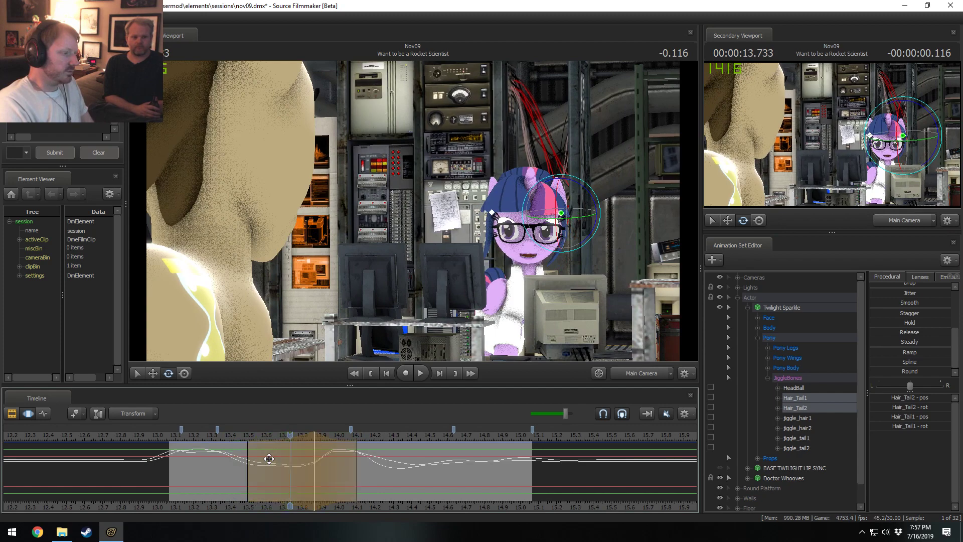
pyautogui.hotkey('ctrl', 'z')
pyautogui.hotkey('ctrl', 'z')
pyautogui.hotkey('ctrl', 'z')
pyautogui.hotkey('ctrl', 'z')
pyautogui.hotkey('ctrl', 'z')
pyautogui.hotkey('ctrl', 'z')
pyautogui.hotkey('ctrl', 'z')
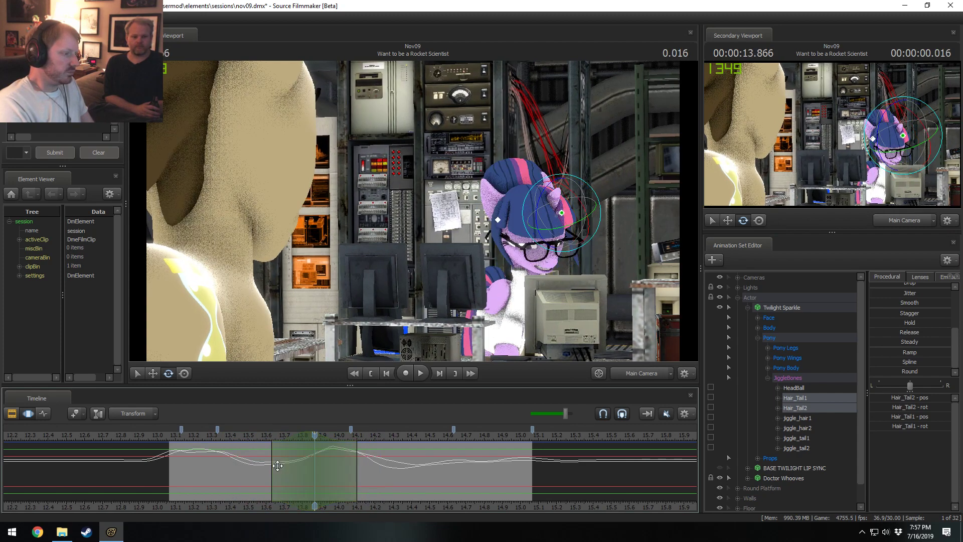
pyautogui.hotkey('ctrl', 'z')
pyautogui.hotkey('ctrl', 'z')
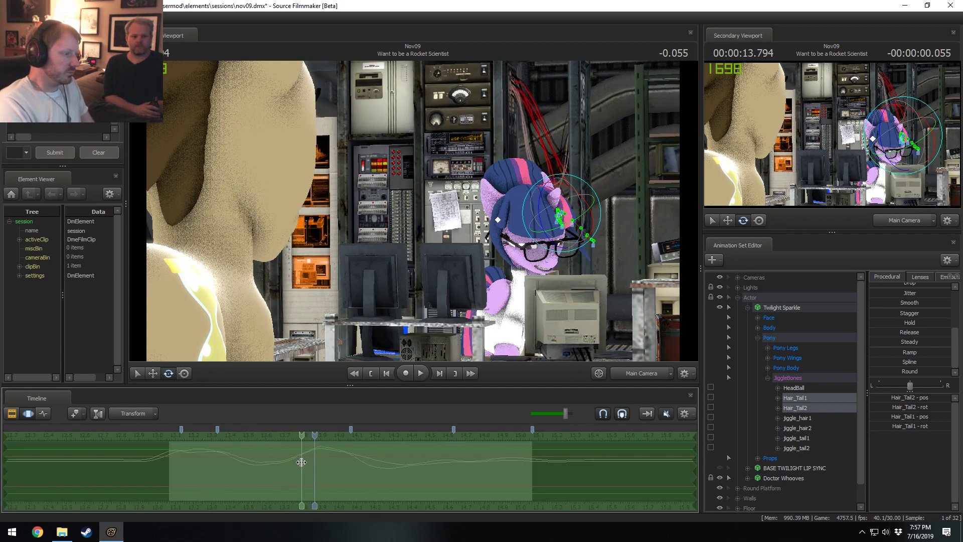
pyautogui.hotkey('ctrl', 'z')
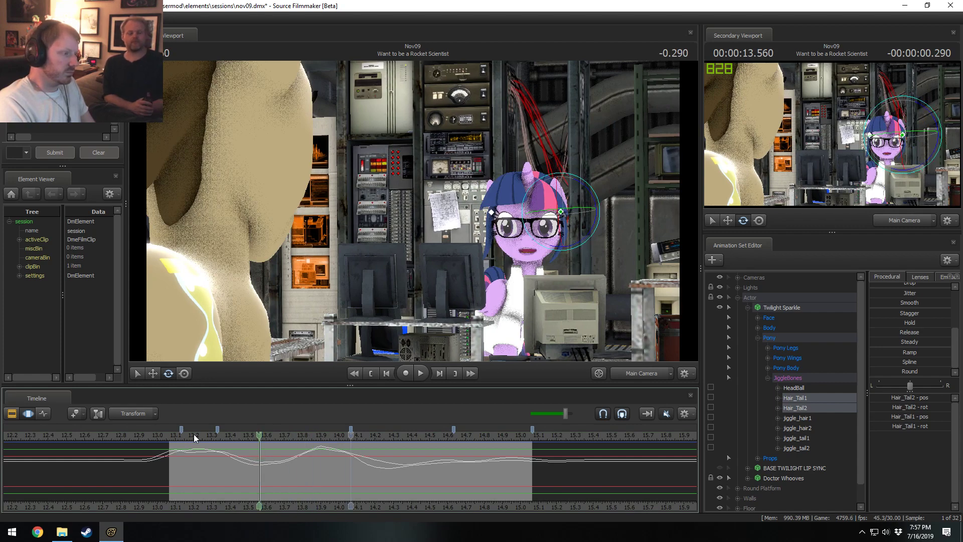
pyautogui.click(194, 435)
pyautogui.press('space')
pyautogui.press('space')
# Retime the hair tails' motion over the range from about 13.67 to 13.93 s so the peak comes later, and replay it
pyautogui.click(247, 477)
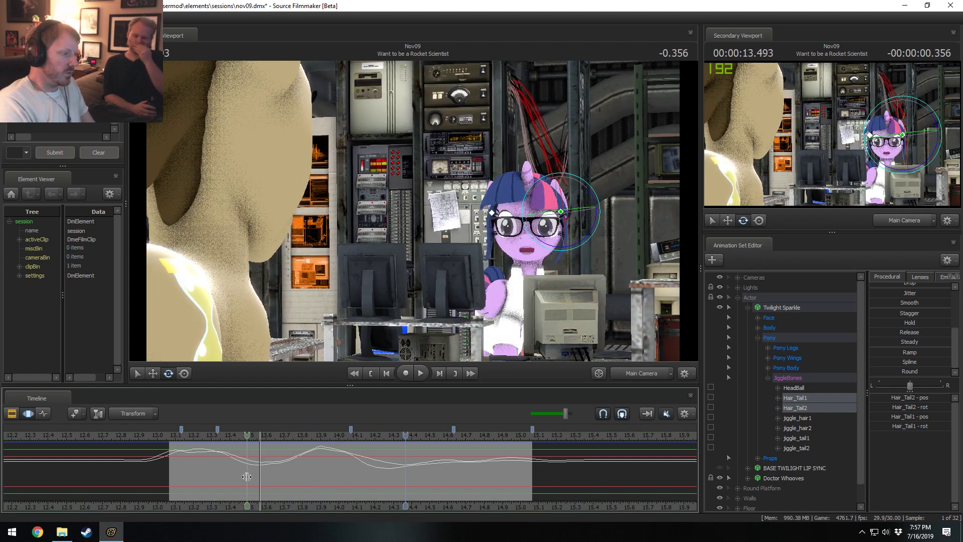
pyautogui.moveTo(247, 477); pyautogui.dragTo(278, 473)
pyautogui.keyDown('shift'); pyautogui.moveTo(278, 473); pyautogui.dragTo(317, 473); pyautogui.keyUp('shift')
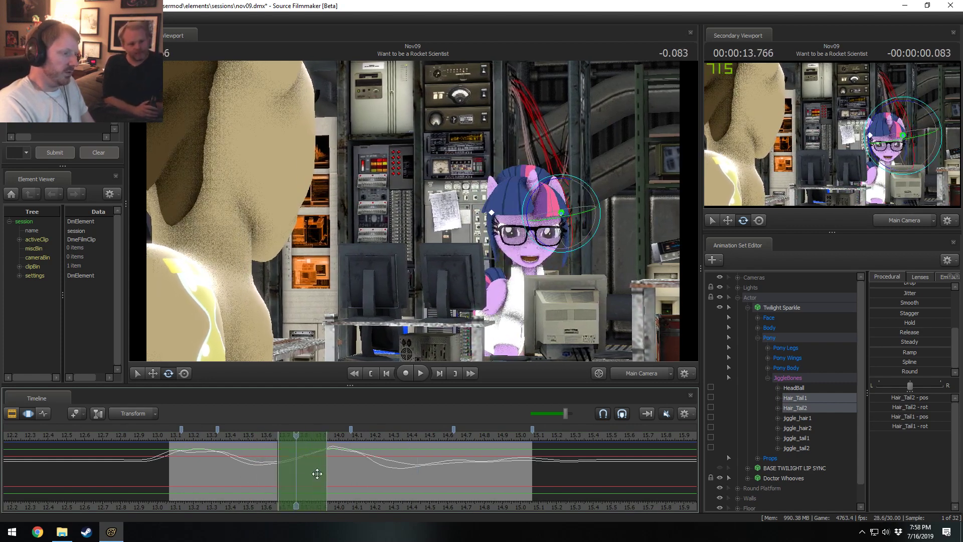
pyautogui.press('space')
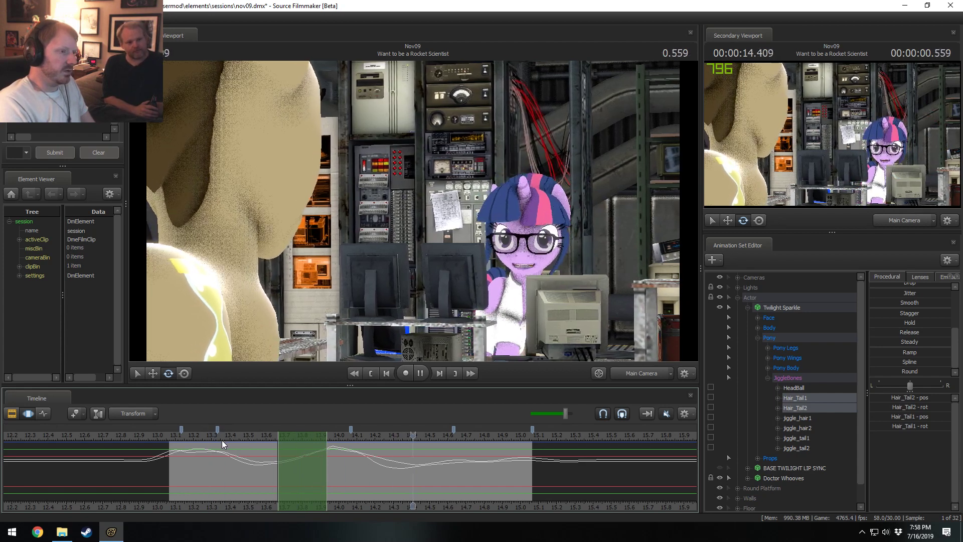
# Retime the hair tails' motion over the range starting at about 14.1 s so it ends at about 14.27 s, and replay it
pyautogui.click(391, 473)
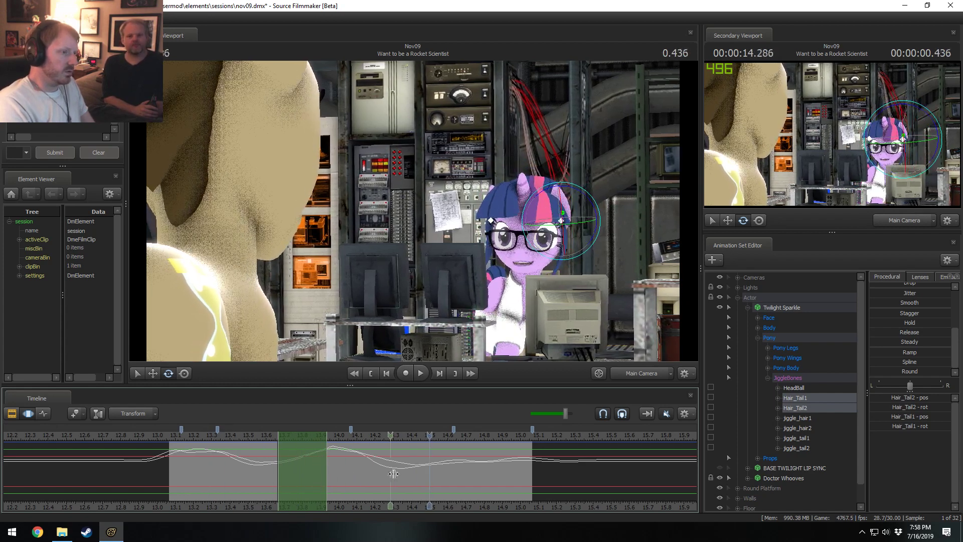
pyautogui.keyDown('shift'); pyautogui.moveTo(417, 474); pyautogui.dragTo(355, 474); pyautogui.keyUp('shift')
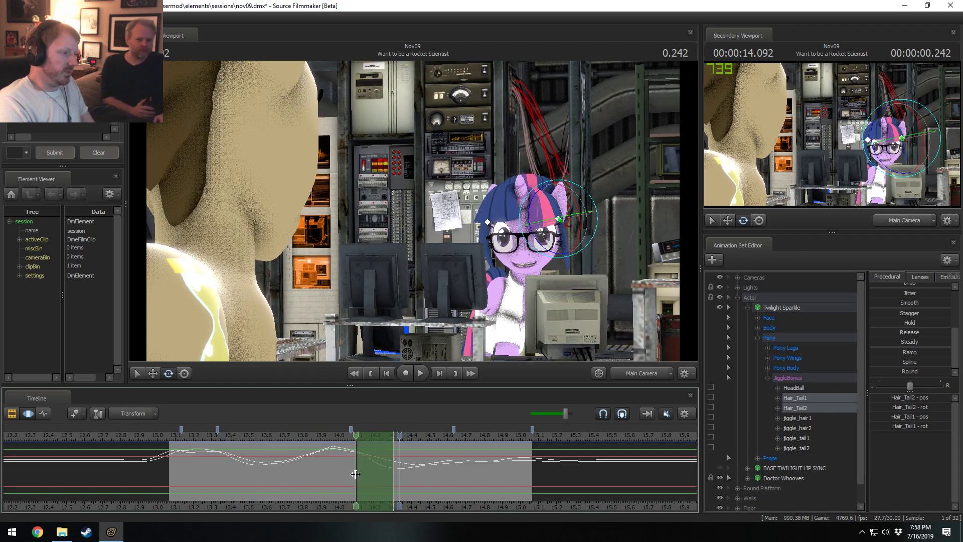
pyautogui.press('space')
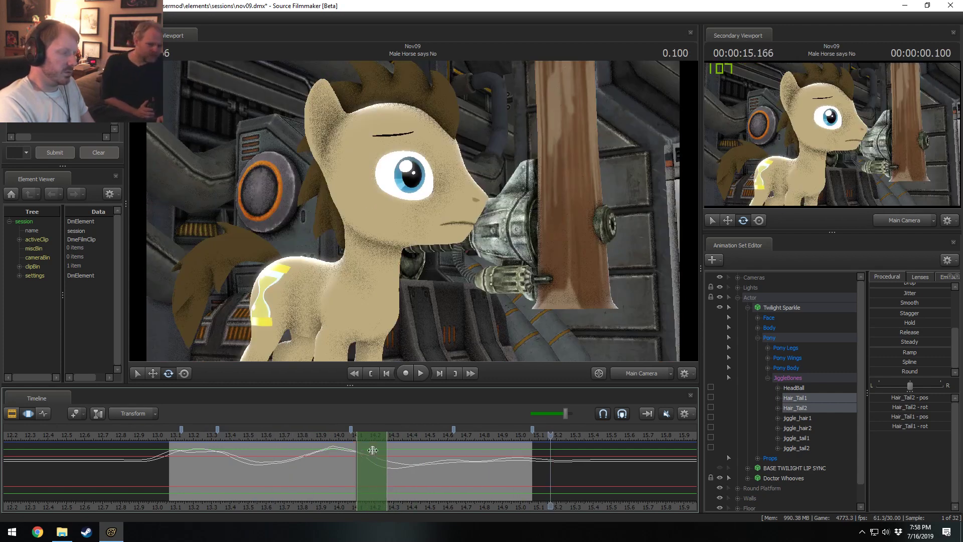
pyautogui.press('space')
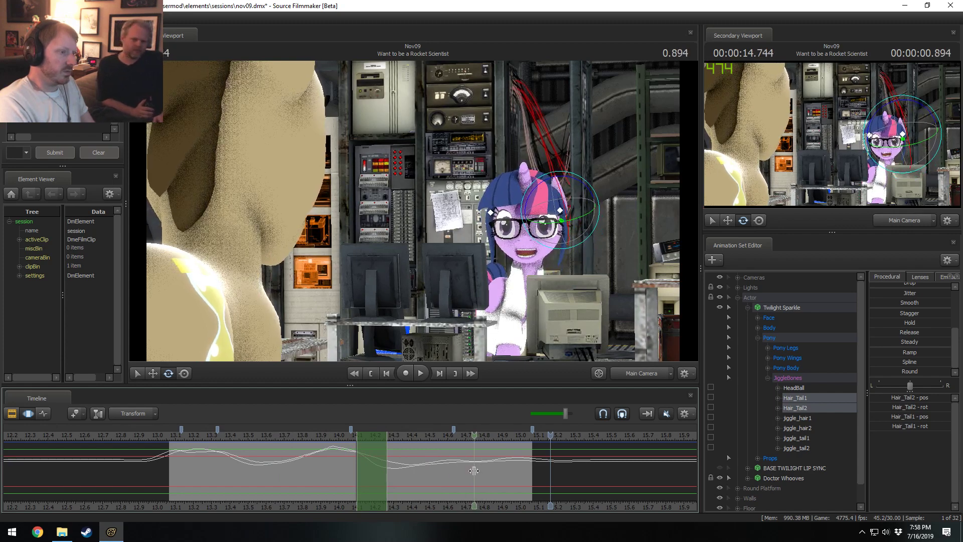
# Rotate Hair_Tail1 and Hair_Tail2 at about 14.73 s, with falloff from about 14.47 to 15 s, and play the result
pyautogui.keyDown('shift'); pyautogui.click(473, 471); pyautogui.keyUp('shift')
pyautogui.keyDown('shift'); pyautogui.scroll(5, 473, 472); pyautogui.keyUp('shift')
pyautogui.moveTo(549, 231); pyautogui.dragTo(553, 218)
pyautogui.press('space')
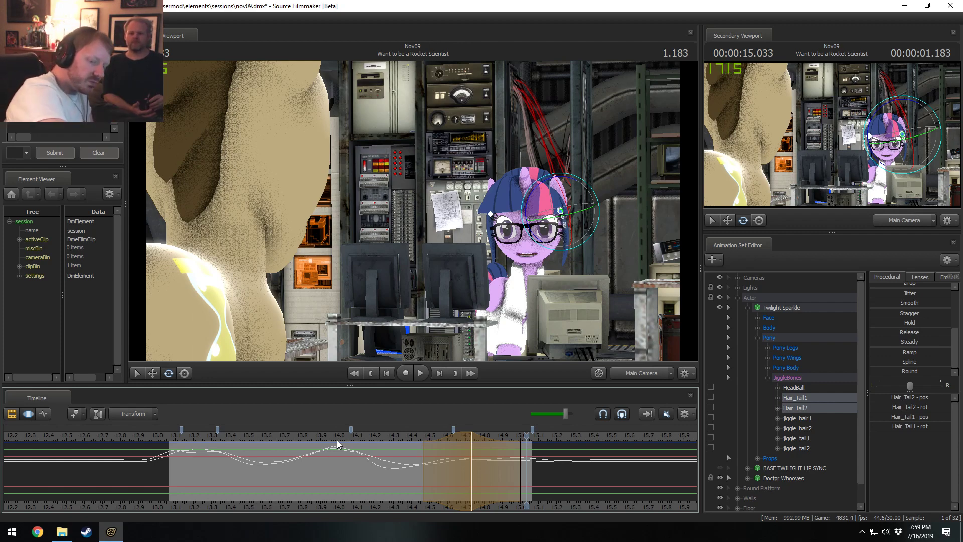
# Replay the "Want to be a Rocket Scientist" shot from its start in the Clip Editor, and return to the Motion Editor
pyautogui.click(174, 434)
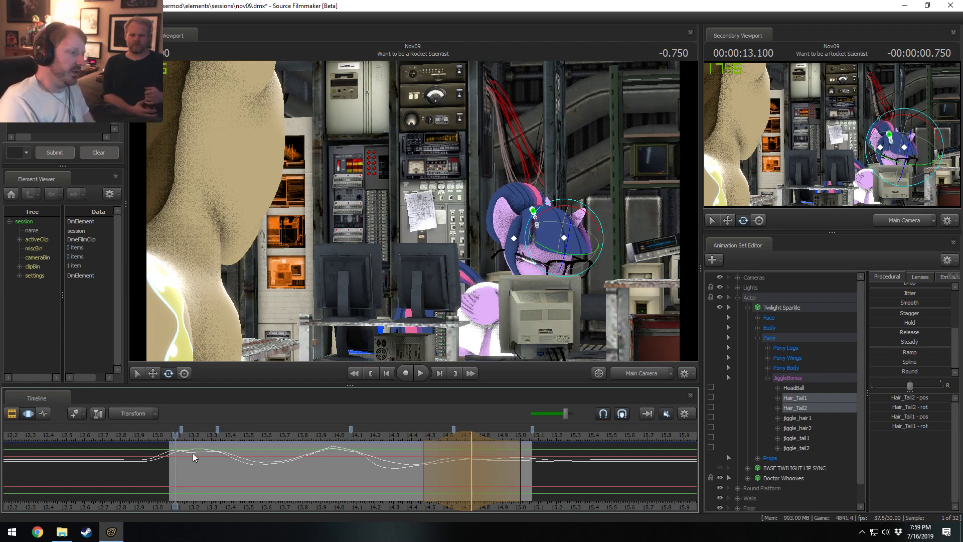
pyautogui.press('F2')
pyautogui.press('space')
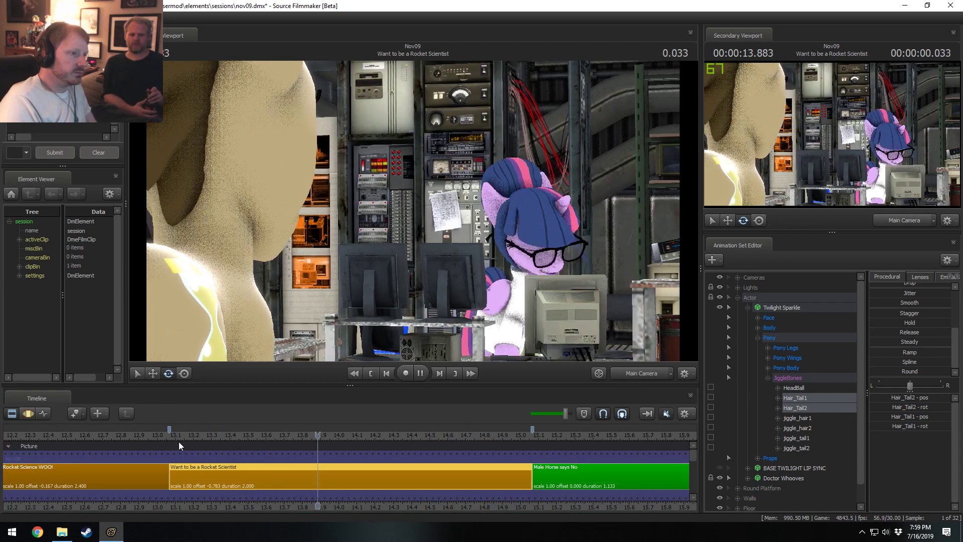
pyautogui.press('F3')
pyautogui.press('shift')
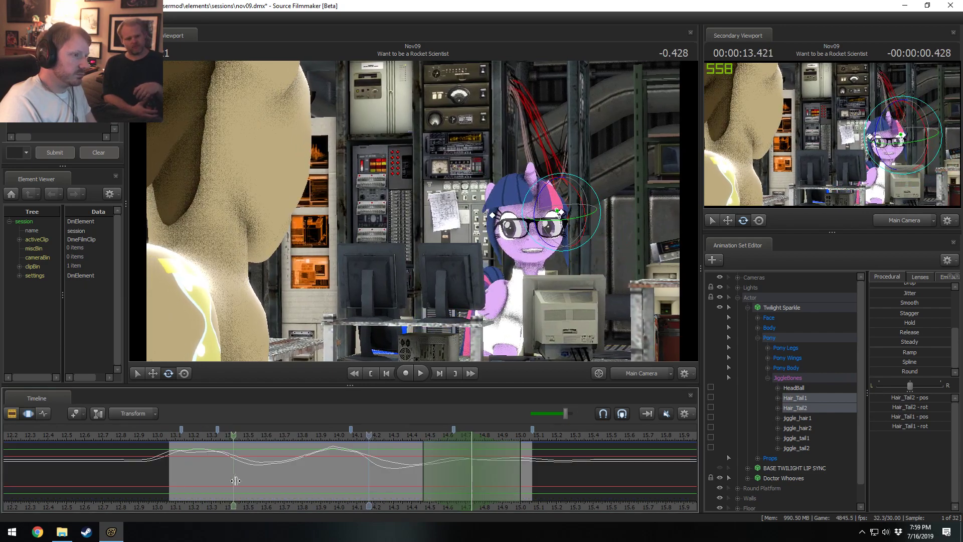
# Rotate the hair tails at about 13.53 s, with falloff from about 13.3 to 13.77 s, and replay the motion
pyautogui.keyDown('shift'); pyautogui.moveTo(242, 481); pyautogui.dragTo(138, 480); pyautogui.keyUp('shift')
pyautogui.scroll(10, 232, 482)
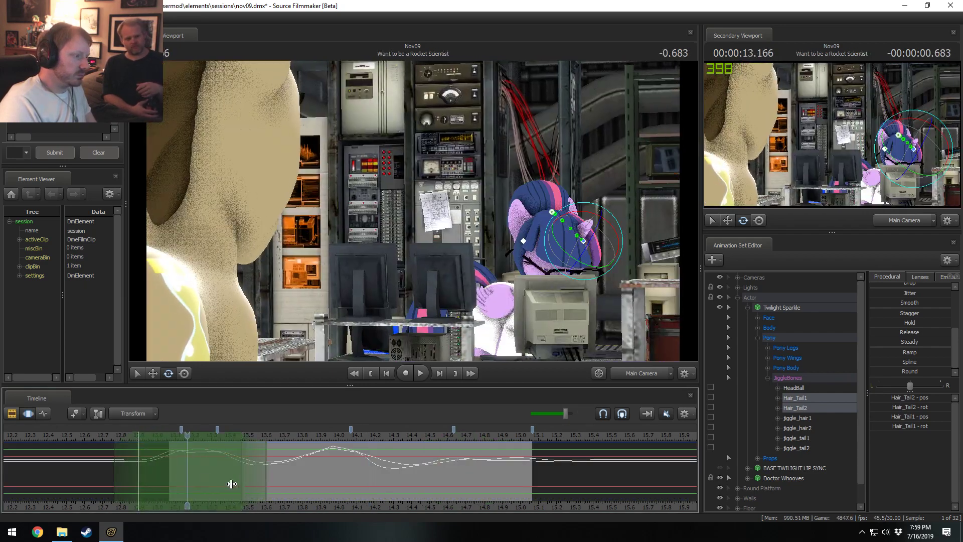
pyautogui.moveTo(208, 481); pyautogui.dragTo(215, 481)
pyautogui.press('shift')
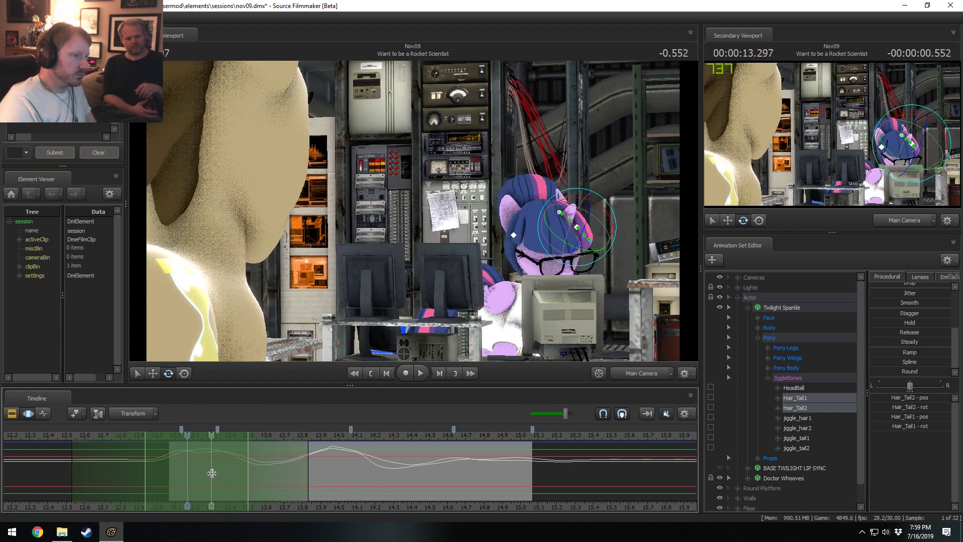
pyautogui.keyDown('shift'); pyautogui.click(252, 483); pyautogui.keyUp('shift')
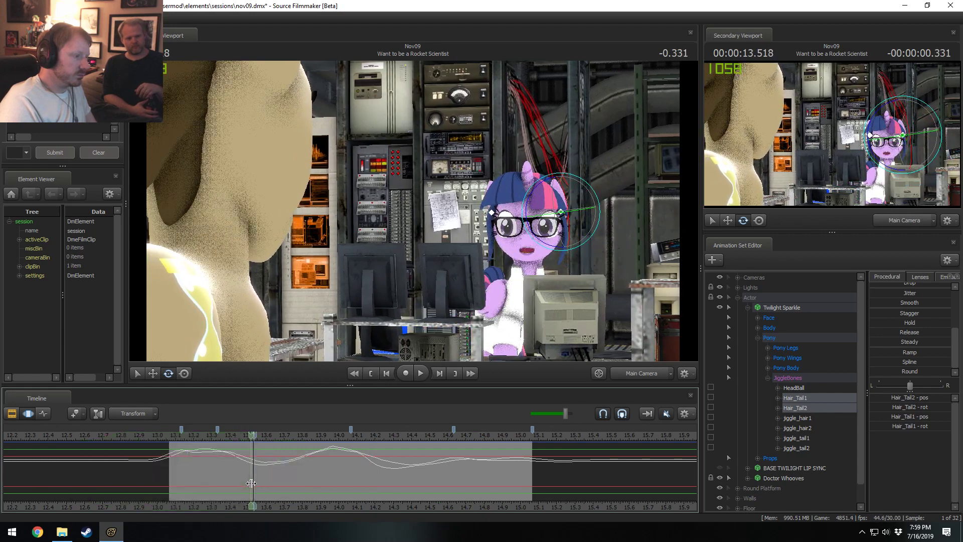
pyautogui.scroll(6, 251, 483)
pyautogui.moveTo(552, 214); pyautogui.dragTo(564, 213)
pyautogui.click(189, 437)
pyautogui.press('space')
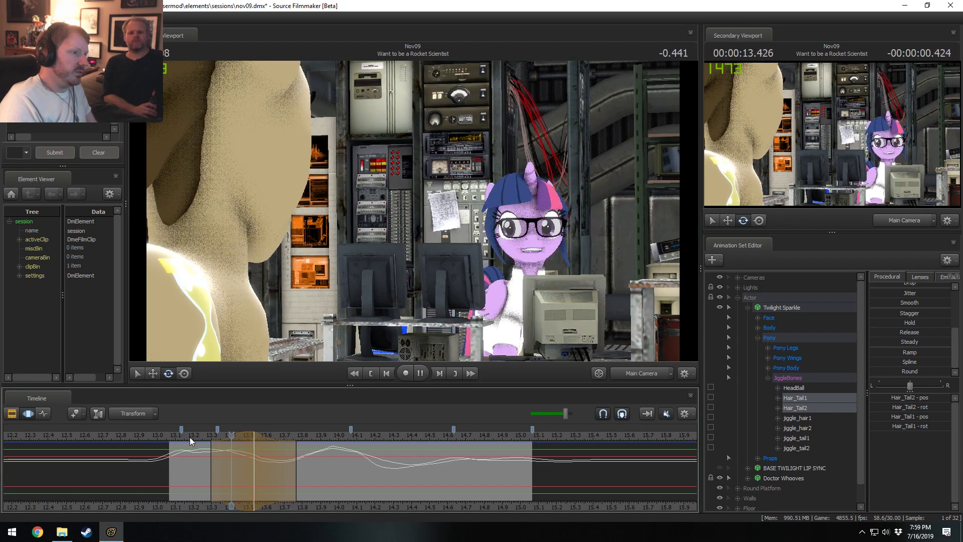
pyautogui.press('space')
# Widen the hair tail rotation's falloff to about 13.17 to 13.9 s, and scrub and replay the motion
pyautogui.scroll(4, 200, 436)
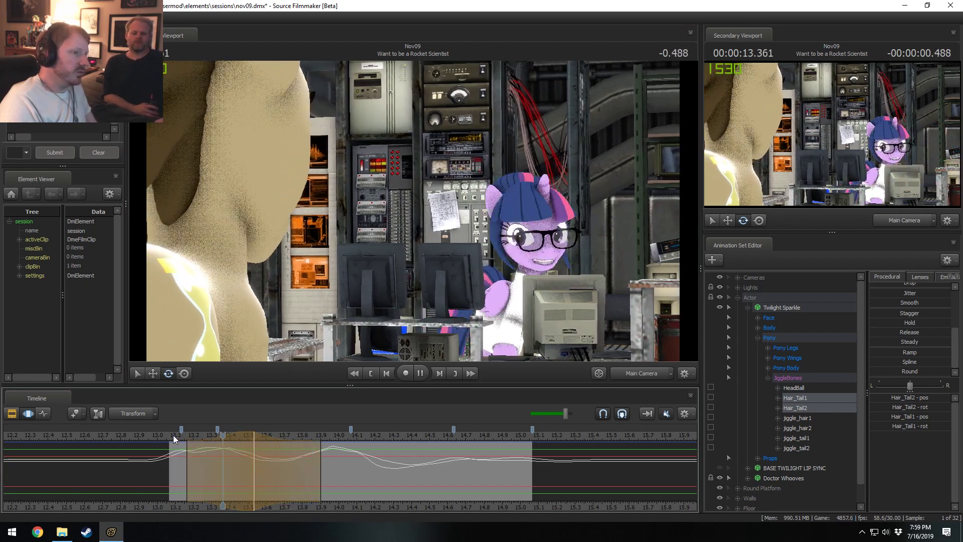
pyautogui.click(193, 465)
pyautogui.moveTo(193, 465); pyautogui.dragTo(306, 474)
pyautogui.click(170, 438)
pyautogui.press('space')
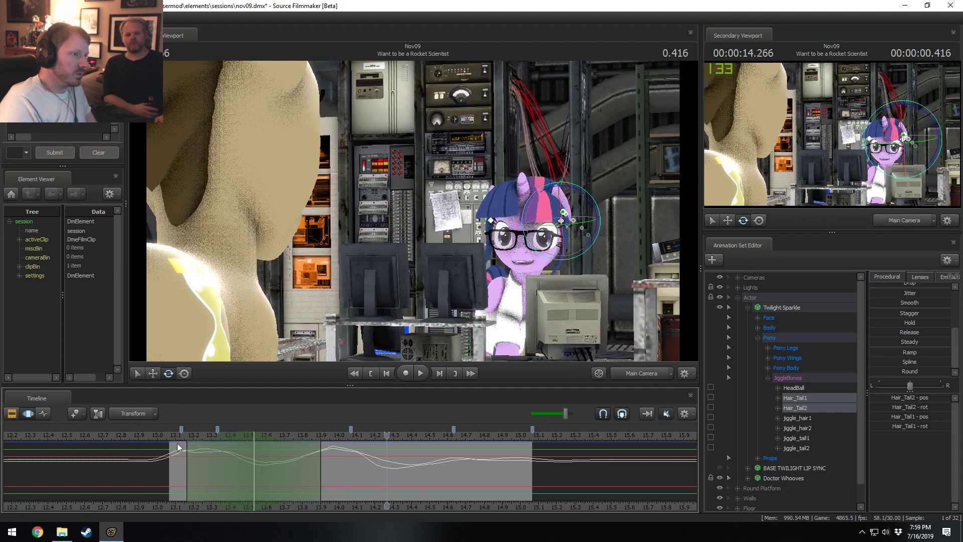
# Rotate the hair tails slightly at about 13.5 s, with falloff from about 13.27 to 13.8 s, and replay the shot
pyautogui.moveTo(176, 443); pyautogui.dragTo(248, 467)
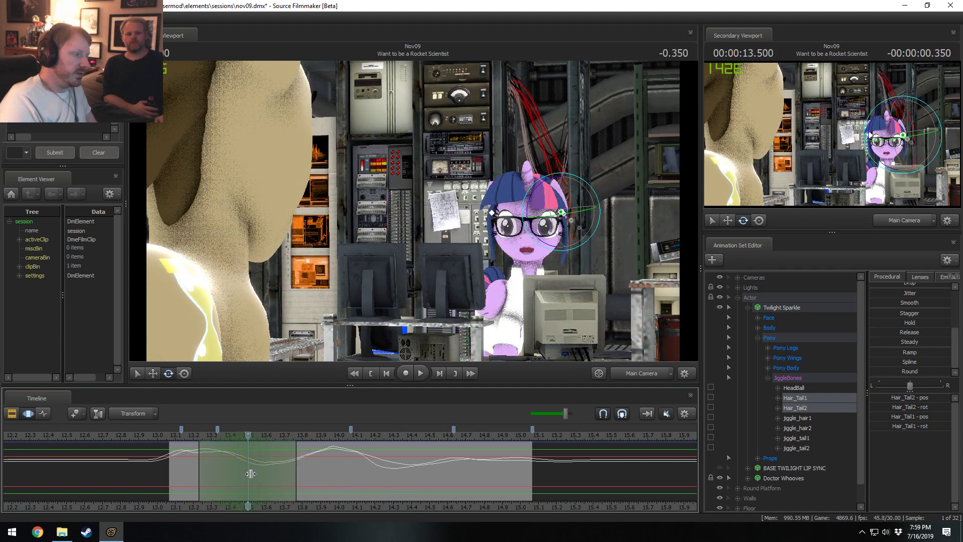
pyautogui.moveTo(572, 220); pyautogui.dragTo(573, 216)
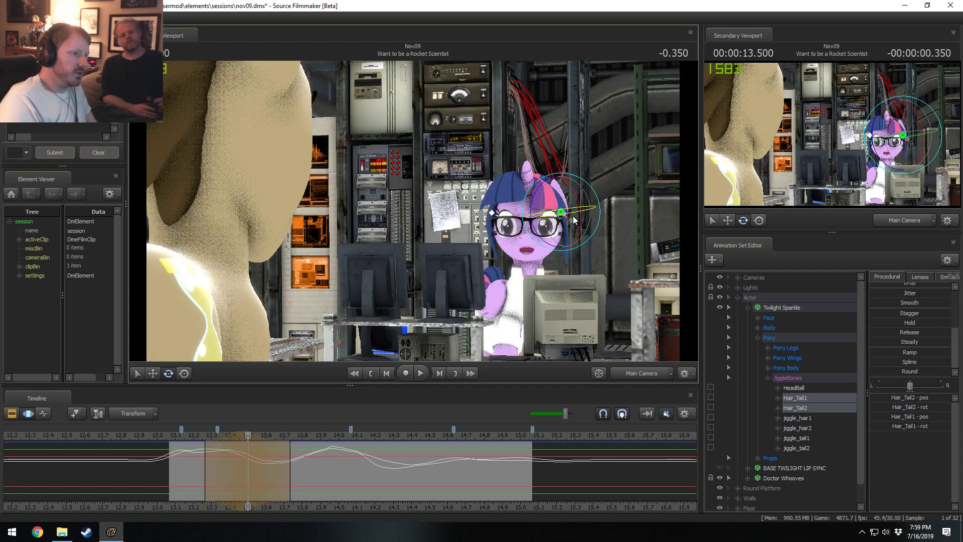
pyautogui.moveTo(291, 473); pyautogui.dragTo(229, 453)
pyautogui.click(172, 438)
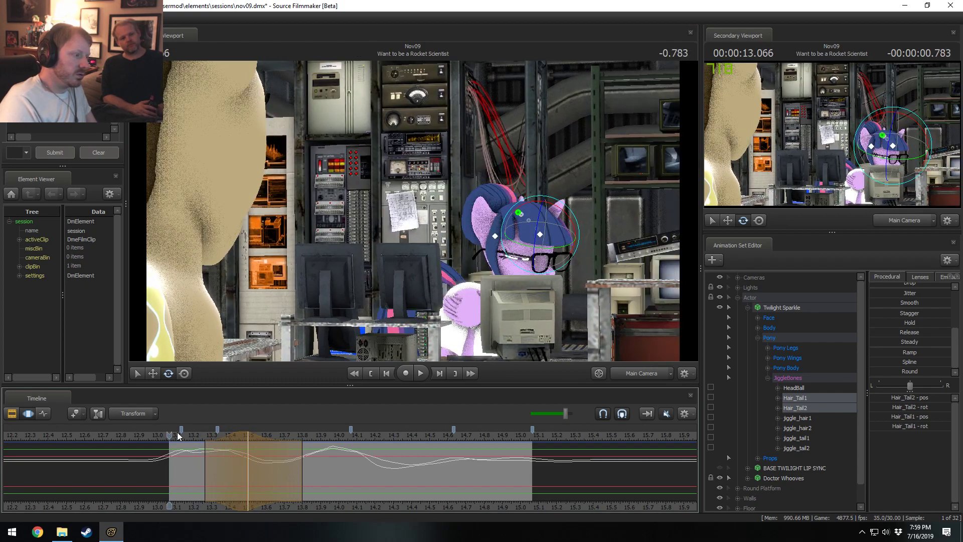
pyautogui.press('space')
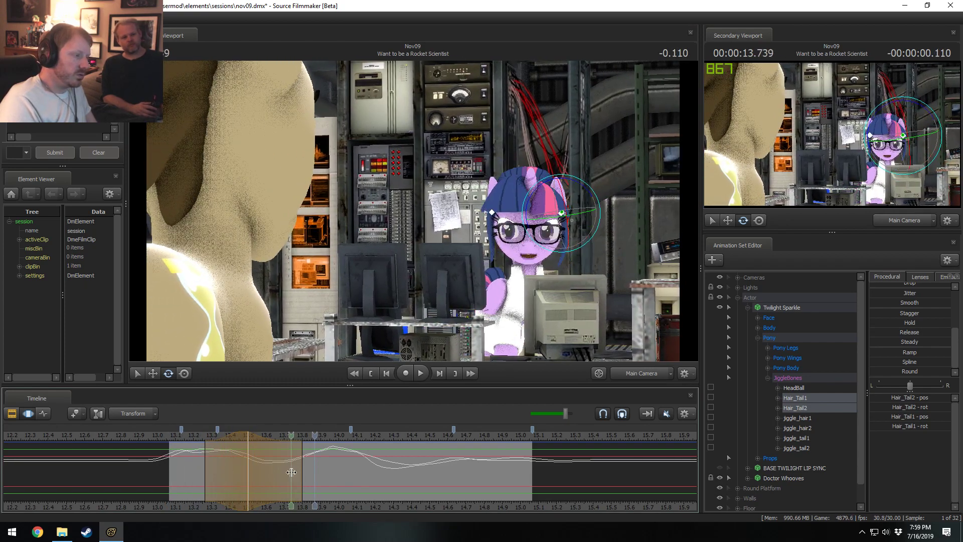
# Adjust the hair tails' motion from about 13.3 to 13.83 s, with falloff from about 13.1 to 14.03 s, and replay it
pyautogui.keyDown('shift'); pyautogui.moveTo(308, 477); pyautogui.dragTo(211, 477); pyautogui.keyUp('shift')
pyautogui.scroll(3, 211, 477)
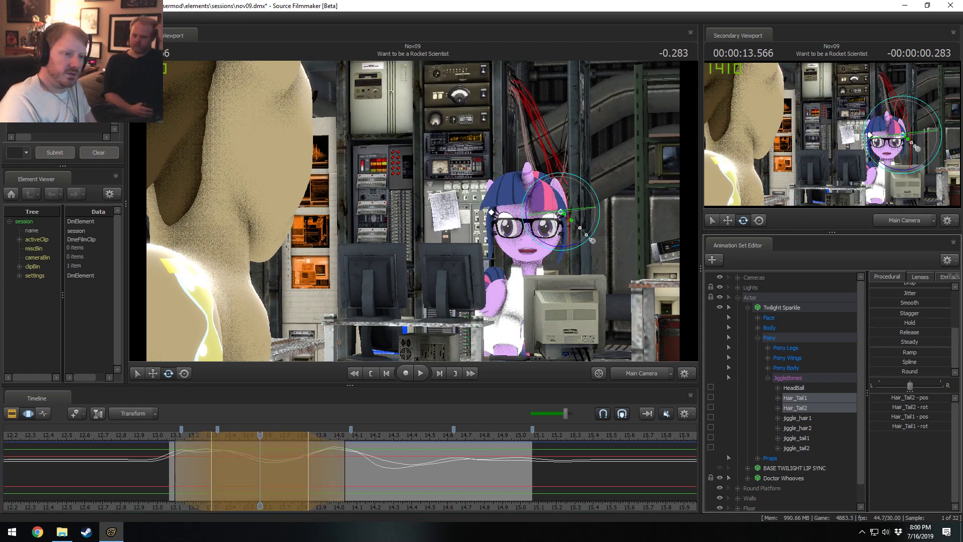
pyautogui.click(172, 439)
pyautogui.press('space')
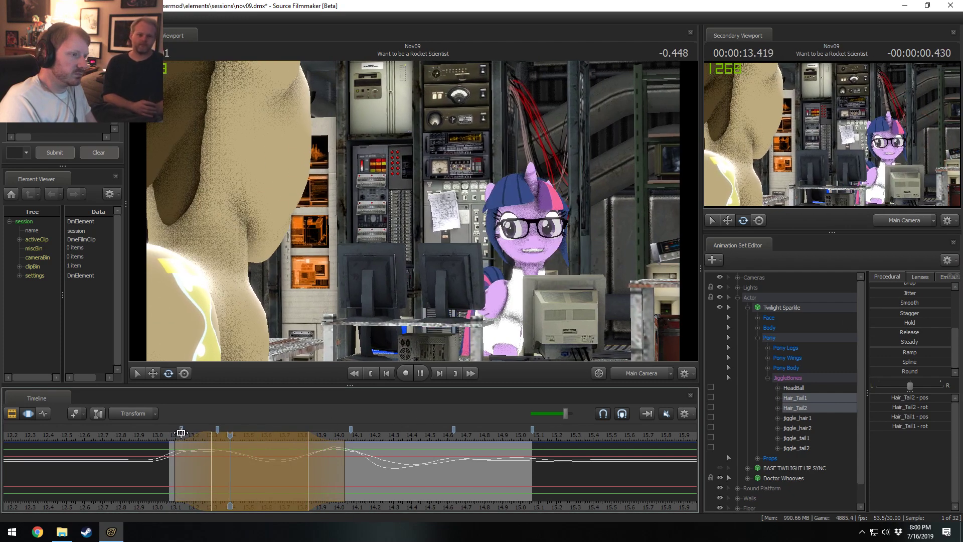
pyautogui.press('space')
pyautogui.press('shift')
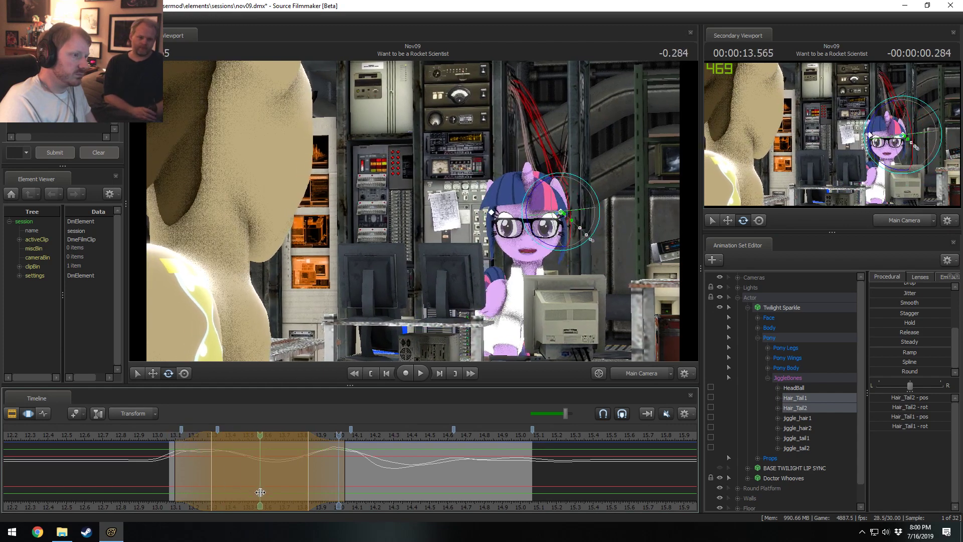
# Rotate the hair tails slightly at about 13.6 s, widen the falloff to about 13.23 to 14.1 s, and replay the motion
pyautogui.keyDown('shift'); pyautogui.click(264, 494); pyautogui.keyUp('shift')
pyautogui.keyDown('shift'); pyautogui.scroll(5, 264, 494); pyautogui.keyUp('shift')
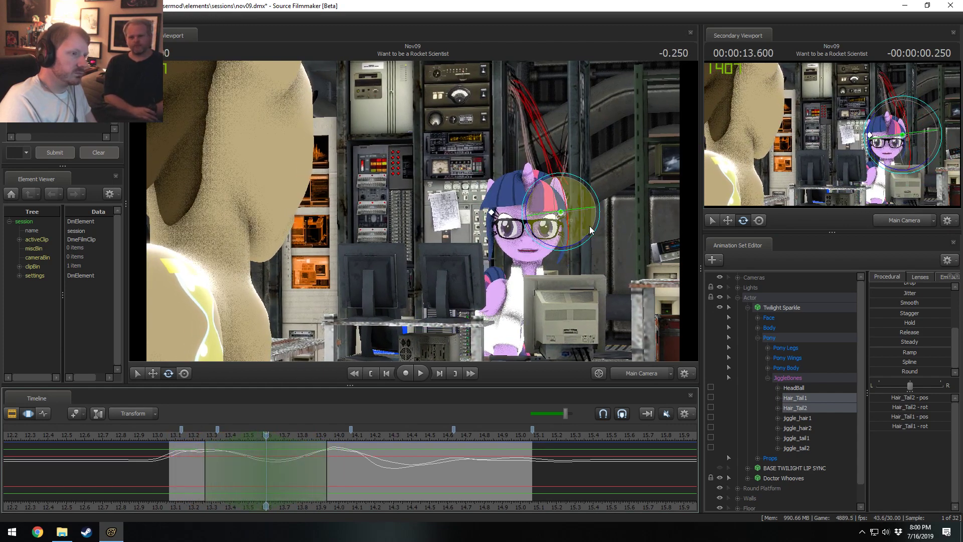
pyautogui.moveTo(598, 223); pyautogui.dragTo(599, 230)
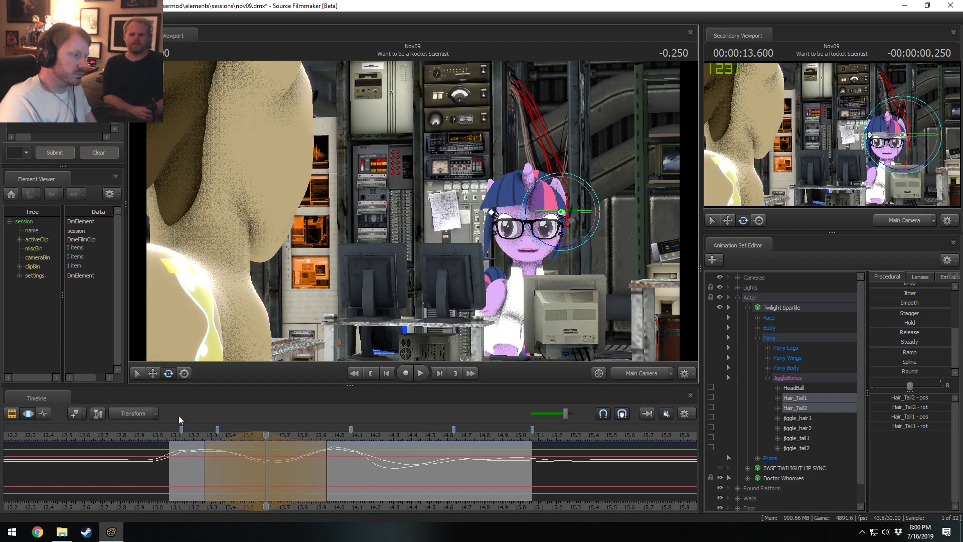
pyautogui.press('space')
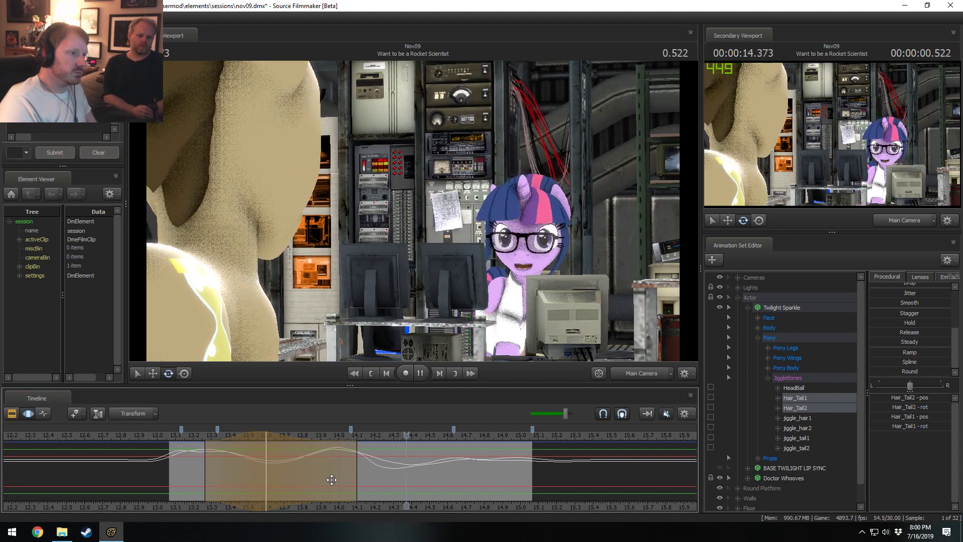
pyautogui.press('space')
pyautogui.press('space')
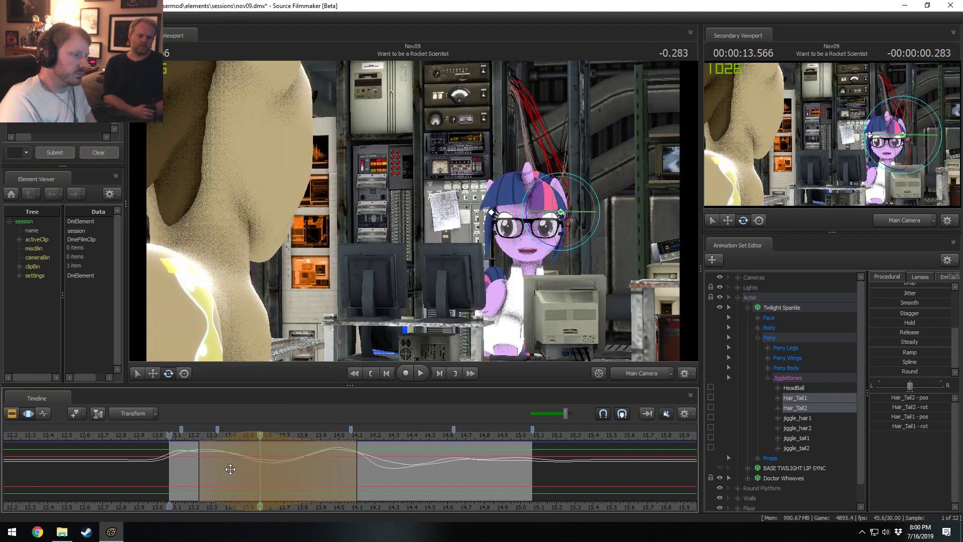
pyautogui.press('space')
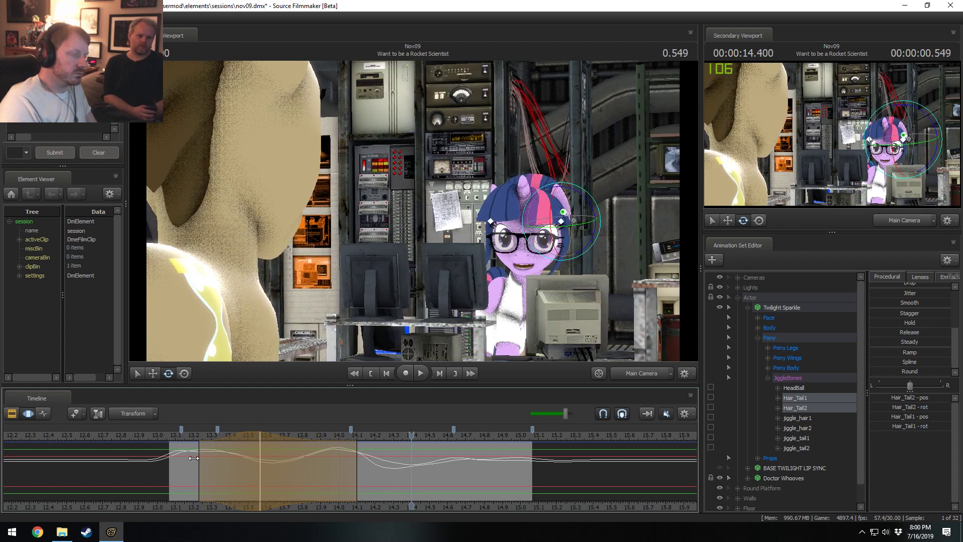
pyautogui.press('shift')
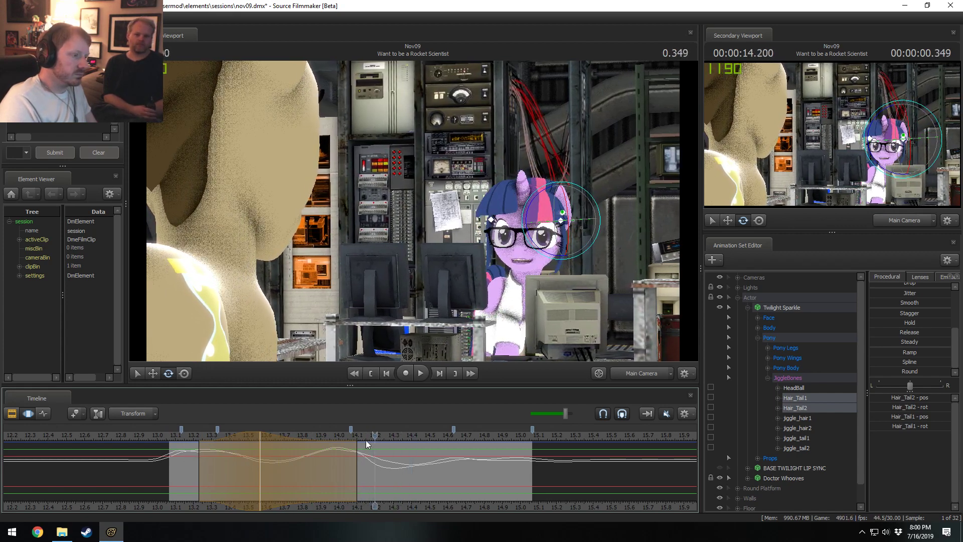
# Scrub and replay the shot from about 13.77 s to check the hair tails' sway
pyautogui.press('F3')
pyautogui.moveTo(321, 435); pyautogui.dragTo(271, 437)
pyautogui.press('space')
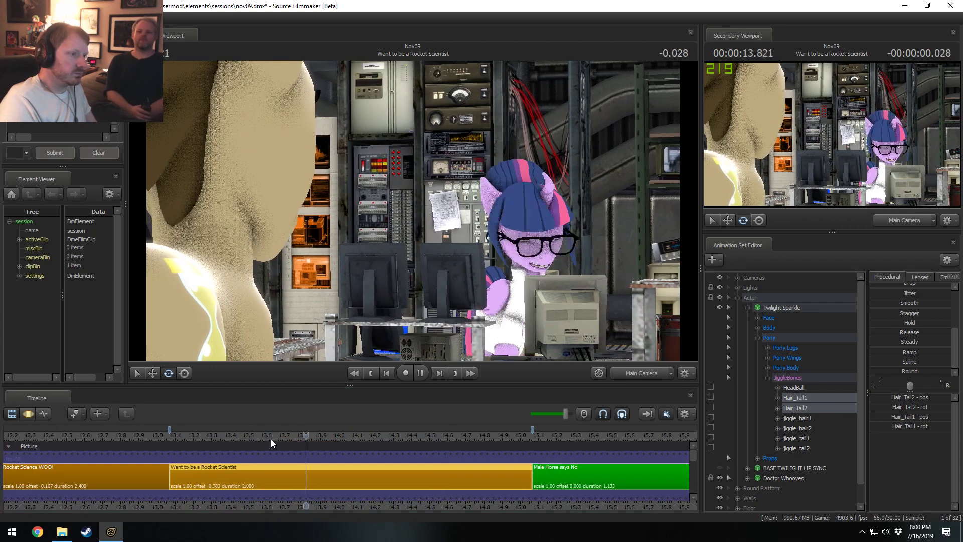
pyautogui.press('F2')
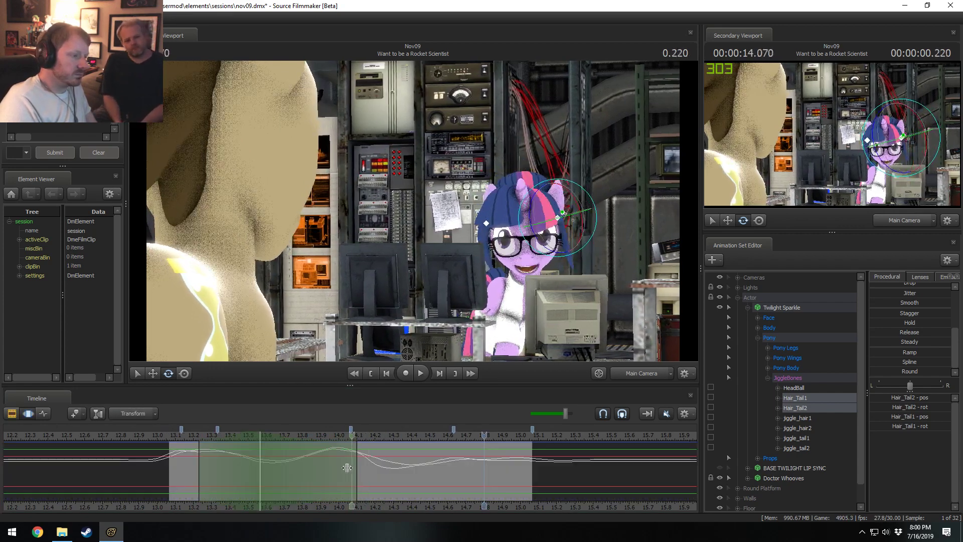
pyautogui.click(290, 431)
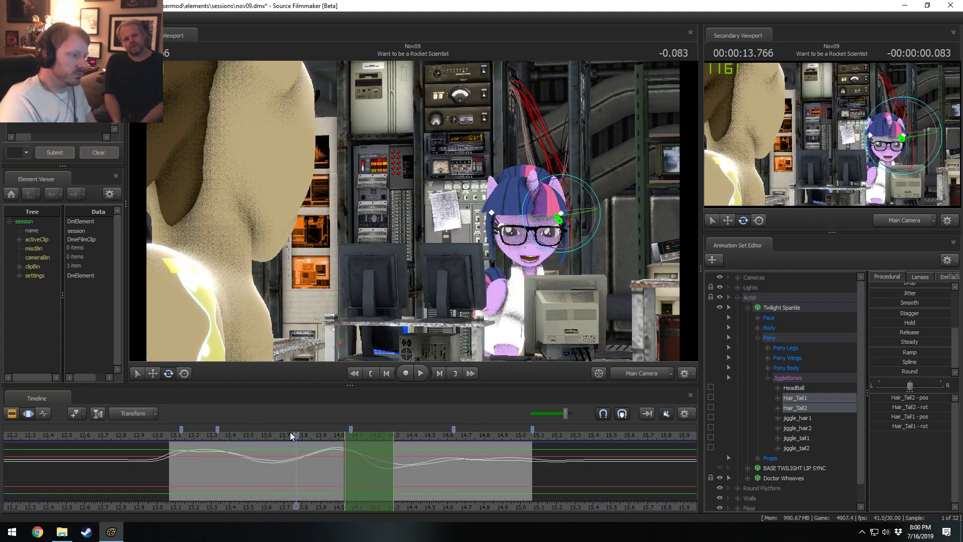
pyautogui.press('space')
pyautogui.press('space')
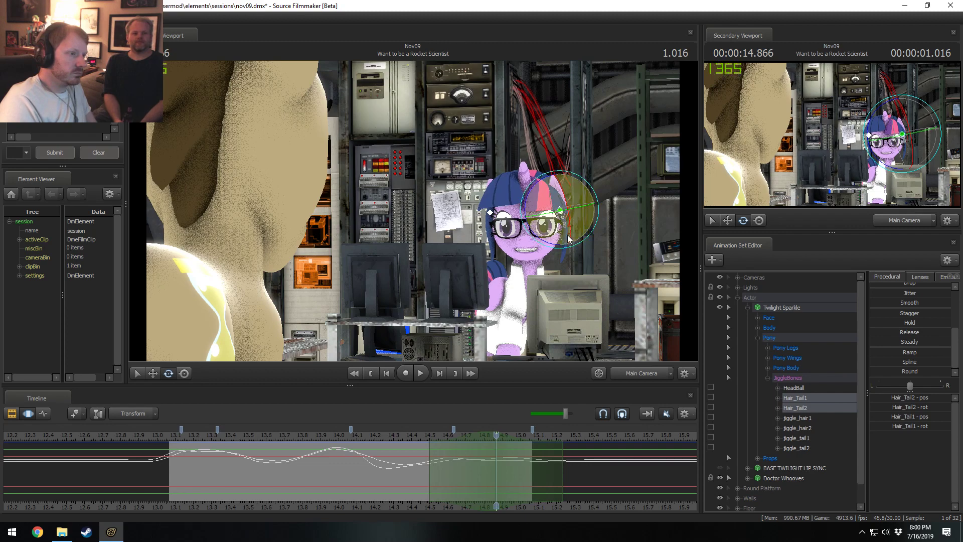
# Rotate the hair tails at about 14.87 s, with falloff from about 14.5 to 15.23 s, and replay the motion
pyautogui.moveTo(568, 240); pyautogui.dragTo(591, 236)
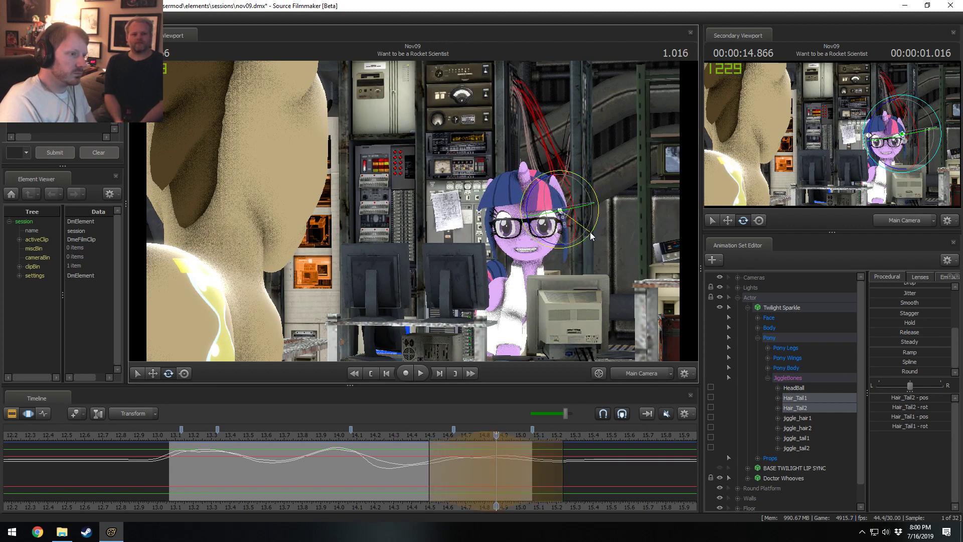
pyautogui.click(405, 436)
pyautogui.press('space')
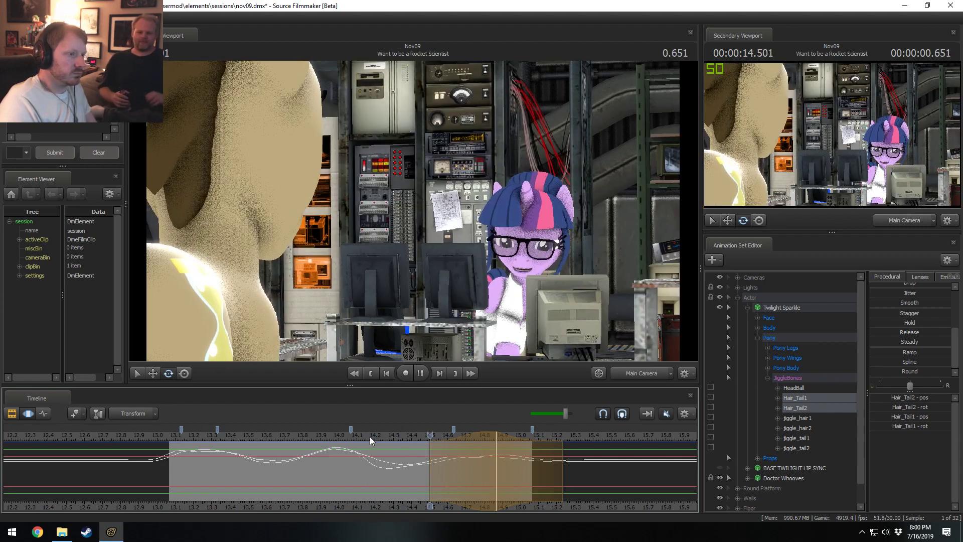
pyautogui.click(369, 436)
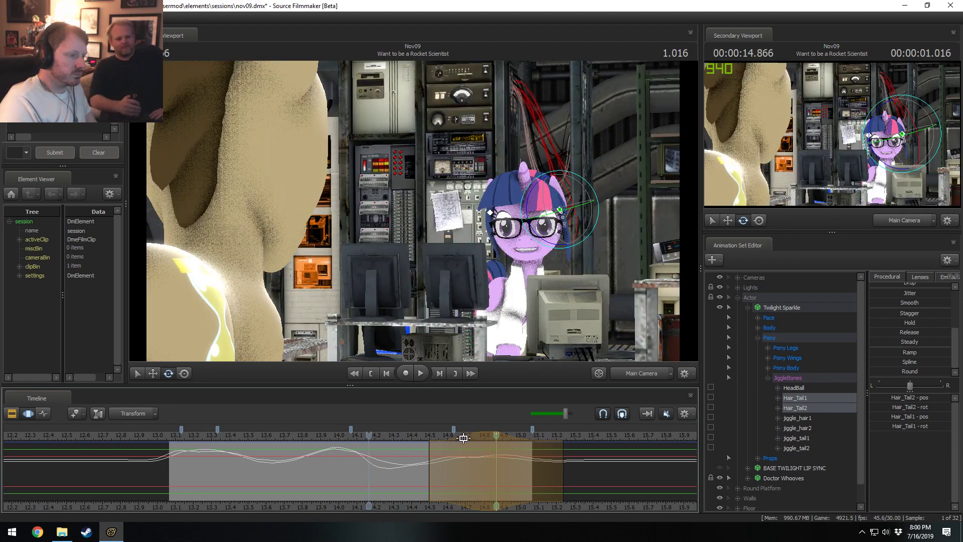
pyautogui.moveTo(425, 460); pyautogui.dragTo(474, 481)
pyautogui.click(393, 434)
pyautogui.press('space')
# Rotate the hair tails slightly at about 14.7 s, with falloff from about 14.43 to 14.97 s, and replay the motion
pyautogui.keyDown('shift'); pyautogui.click(464, 477); pyautogui.keyUp('shift')
pyautogui.scroll(4, 458, 477)
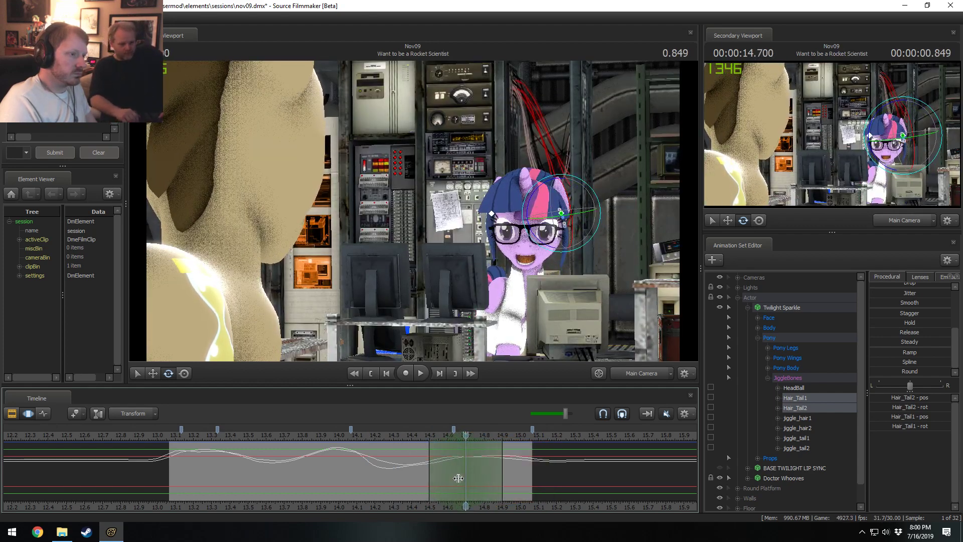
pyautogui.moveTo(593, 209); pyautogui.dragTo(586, 213)
pyautogui.click(364, 434)
pyautogui.press('space')
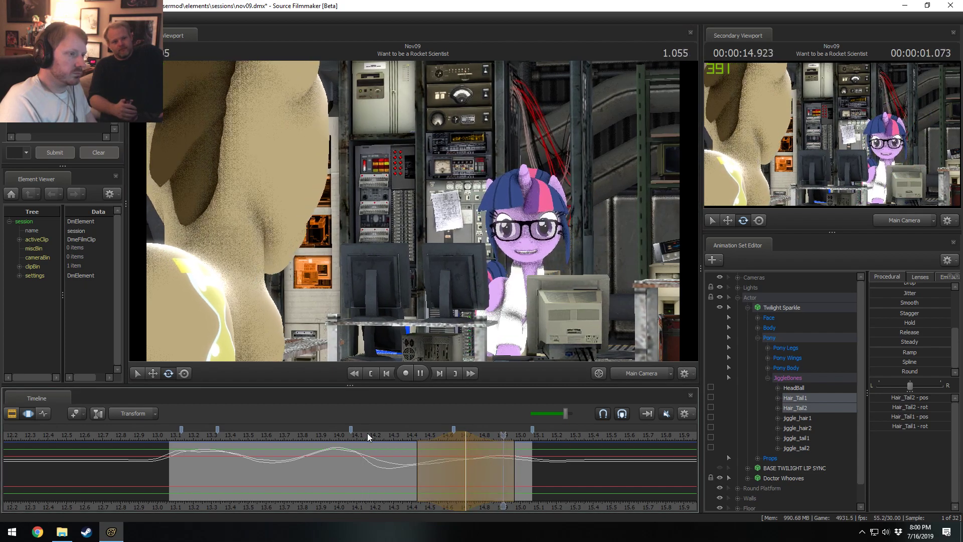
pyautogui.press('space')
pyautogui.click(361, 435)
pyautogui.press('space')
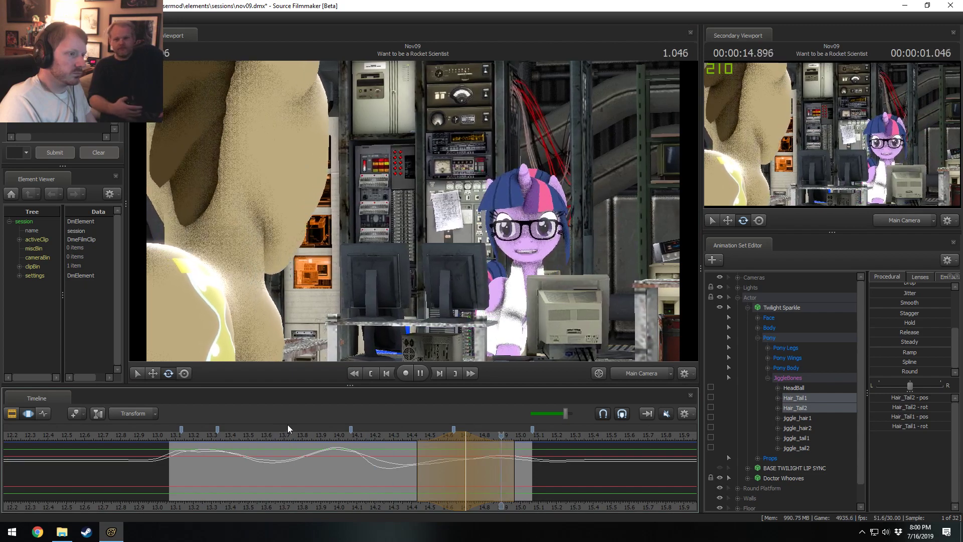
pyautogui.press('space')
# Move the start of the hair tails' falloff to about 14.47 s and replay the shot
pyautogui.moveTo(436, 439); pyautogui.dragTo(453, 441)
pyautogui.click(412, 438)
pyautogui.press('space')
pyautogui.press('space')
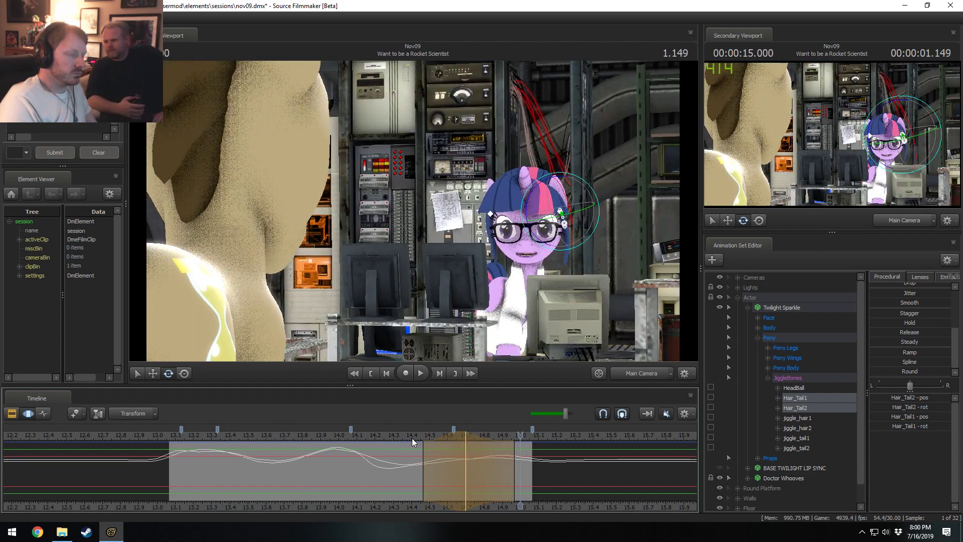
pyautogui.click(375, 437)
pyautogui.press('F2')
pyautogui.press('F3')
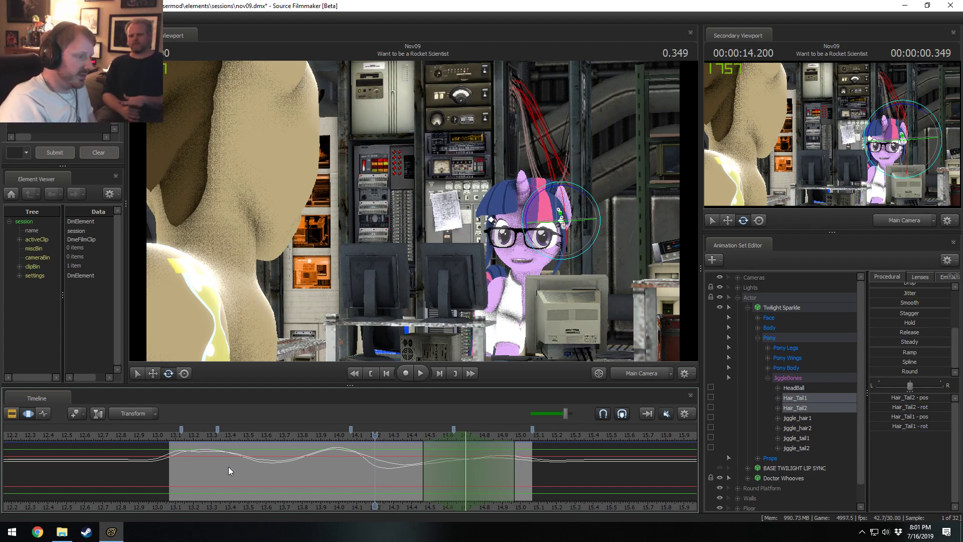
pyautogui.click(181, 435)
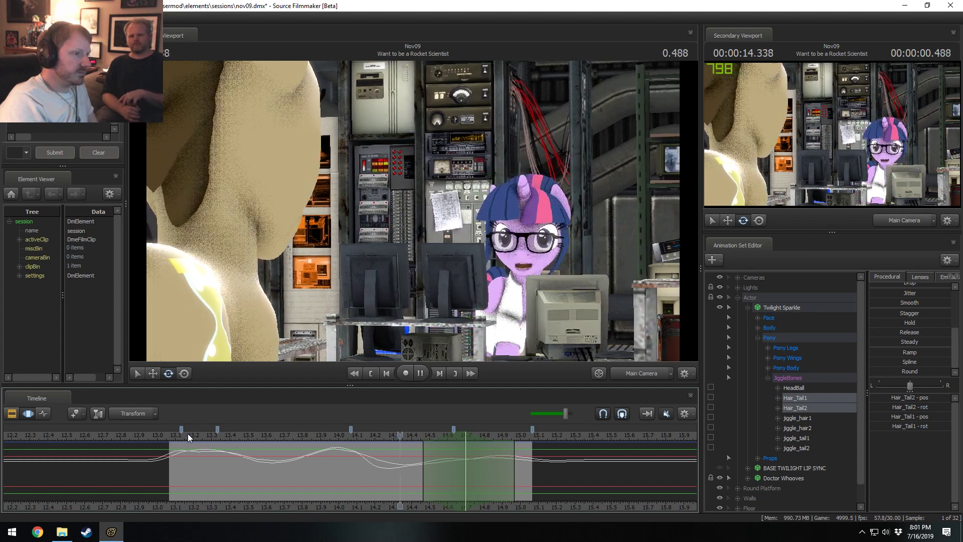
pyautogui.click(179, 435)
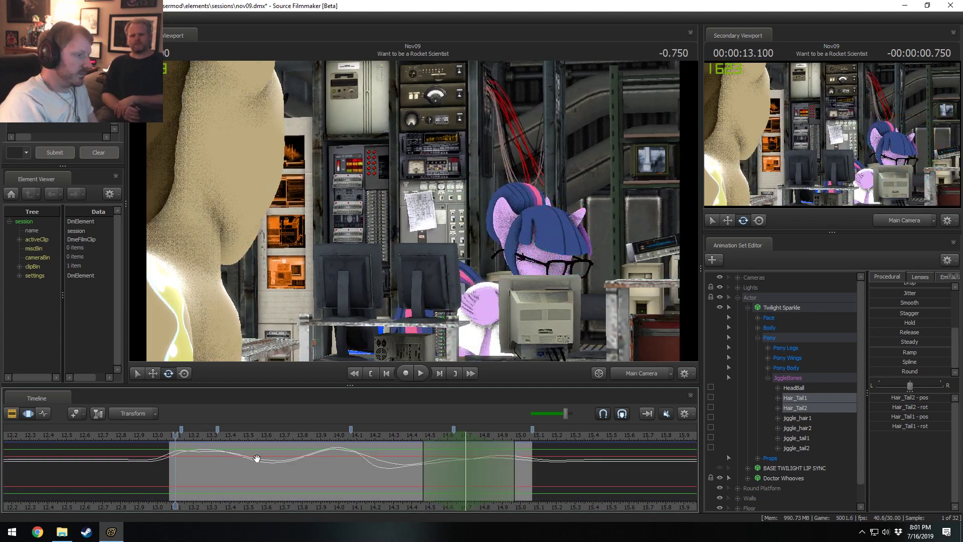
# Set the clip text of the "Want to be a Rocket Scientist" shot to "FRONT HAIR"
pyautogui.press('F2')
pyautogui.rightClick(325, 469)
pyautogui.moveTo(371, 345)
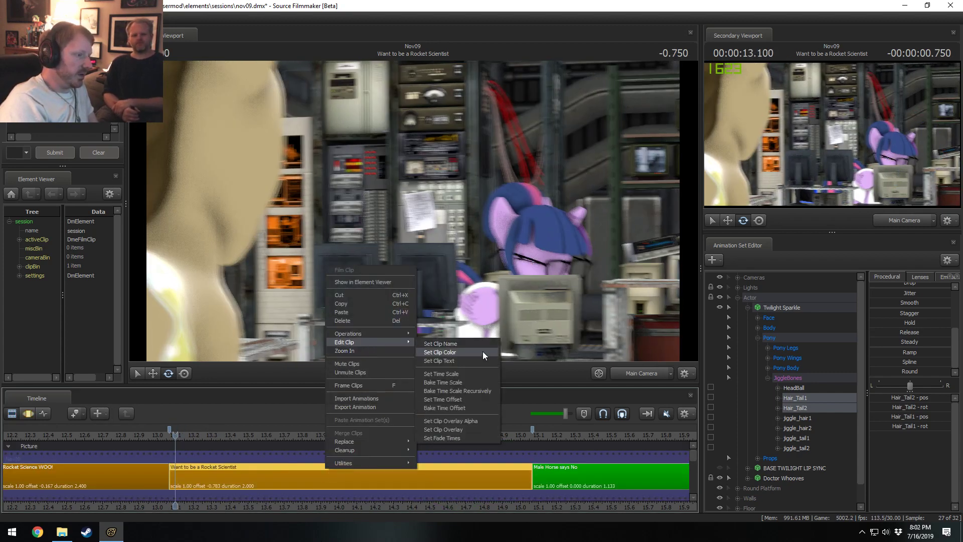
pyautogui.click(476, 357)
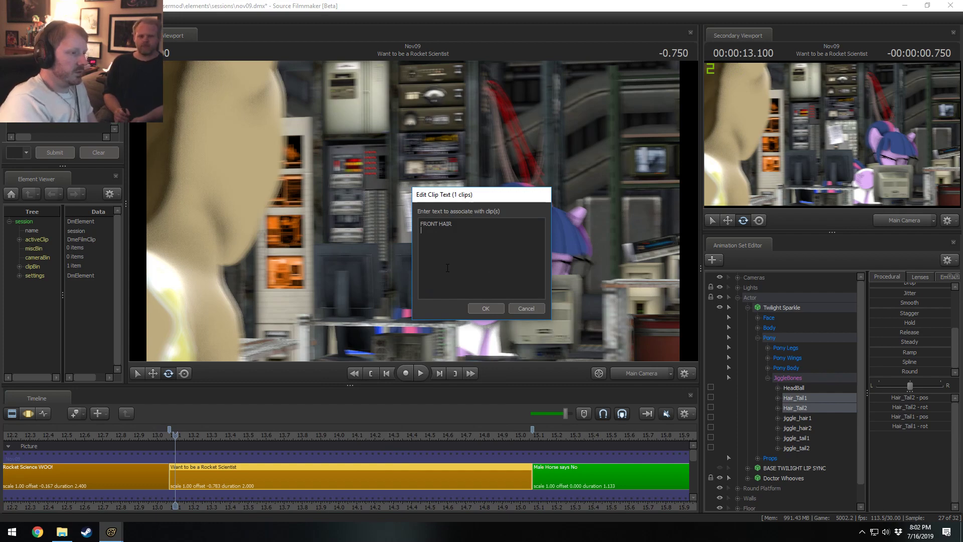
pyautogui.press('Return')
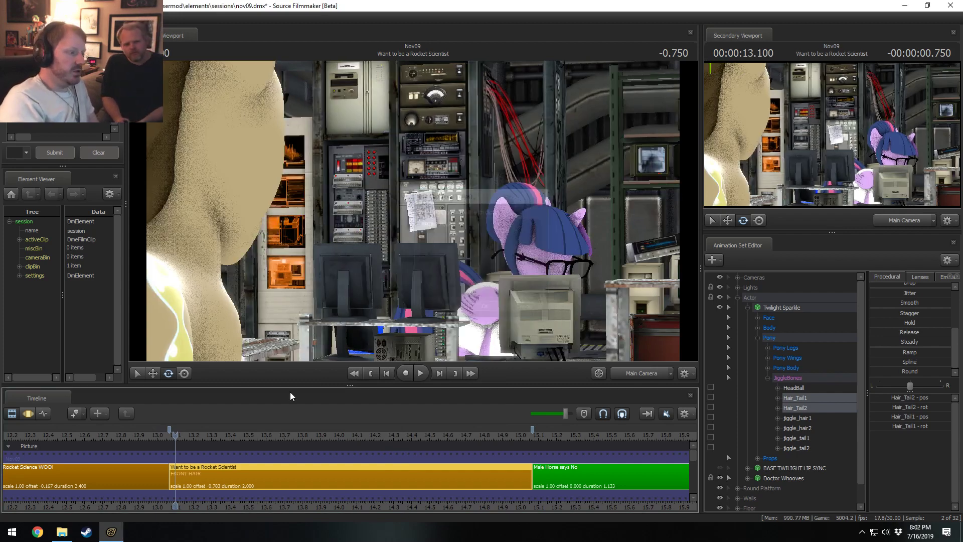
# Replay the "Want to be a Rocket Scientist" shot and its cut to "Male Horse says No"
pyautogui.press('space')
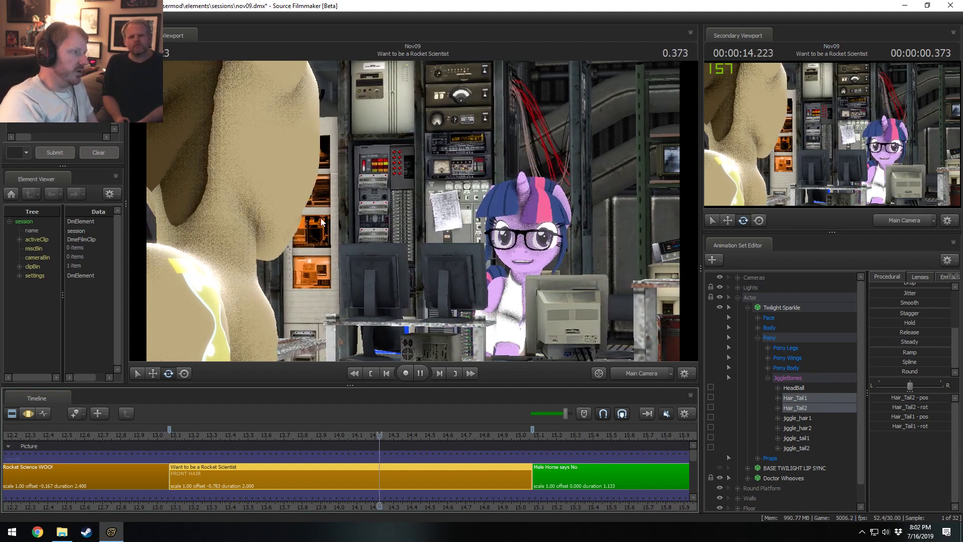
pyautogui.press('space')
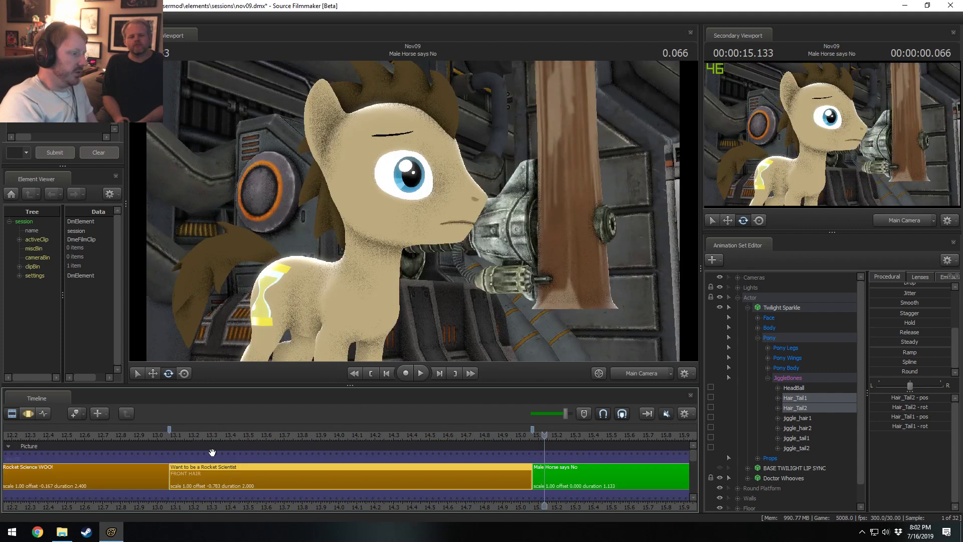
pyautogui.moveTo(478, 434); pyautogui.dragTo(372, 439)
pyautogui.press('space')
pyautogui.press('space')
# Play the "Squishy Time" shot through the mallet's impact on the pony
pyautogui.scroll(-10, 374, 440)
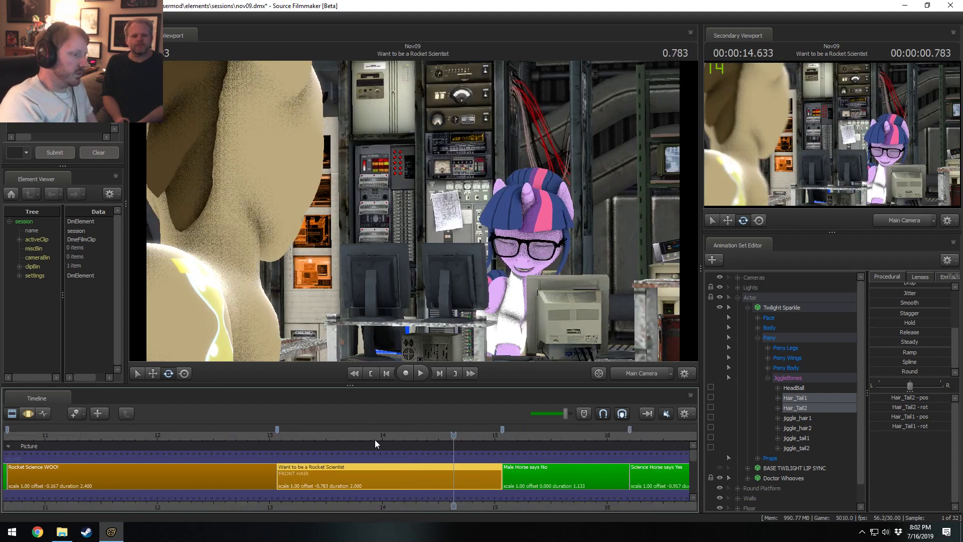
pyautogui.moveTo(583, 436); pyautogui.dragTo(722, 449)
pyautogui.press('space')
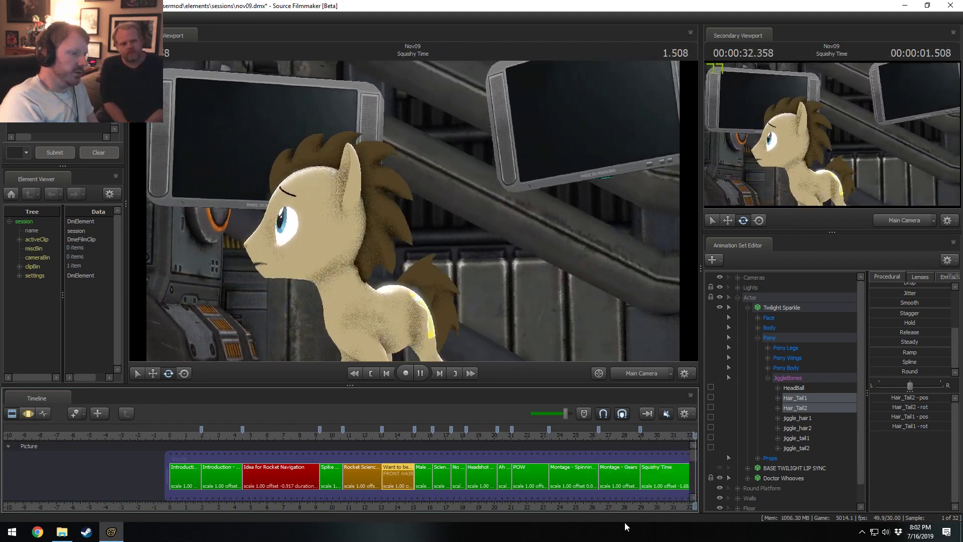
pyautogui.moveTo(628, 511); pyautogui.dragTo(254, 510, button='middle')
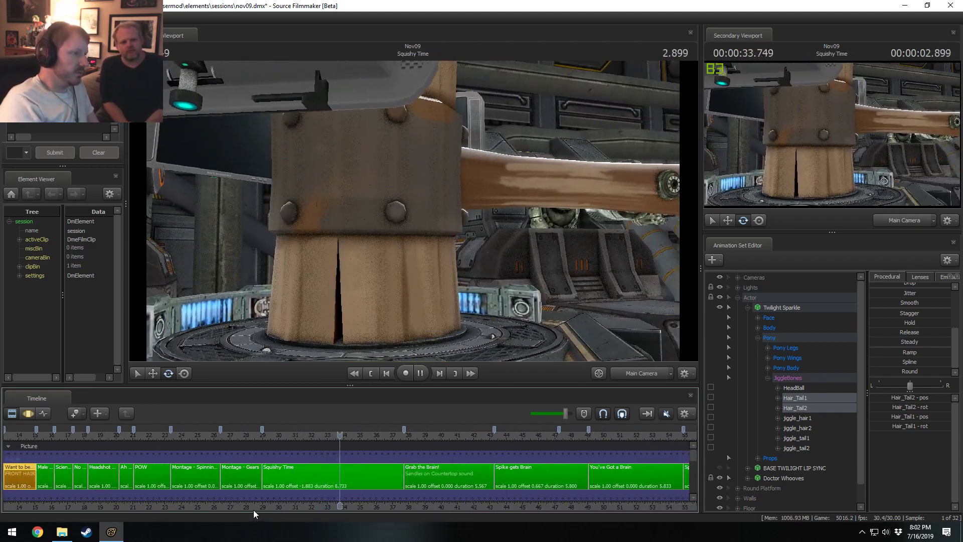
pyautogui.press('space')
# Step frame by frame back and forth through the mallet's impact at about 33.2 s to examine the pony's squash
pyautogui.press('Left')
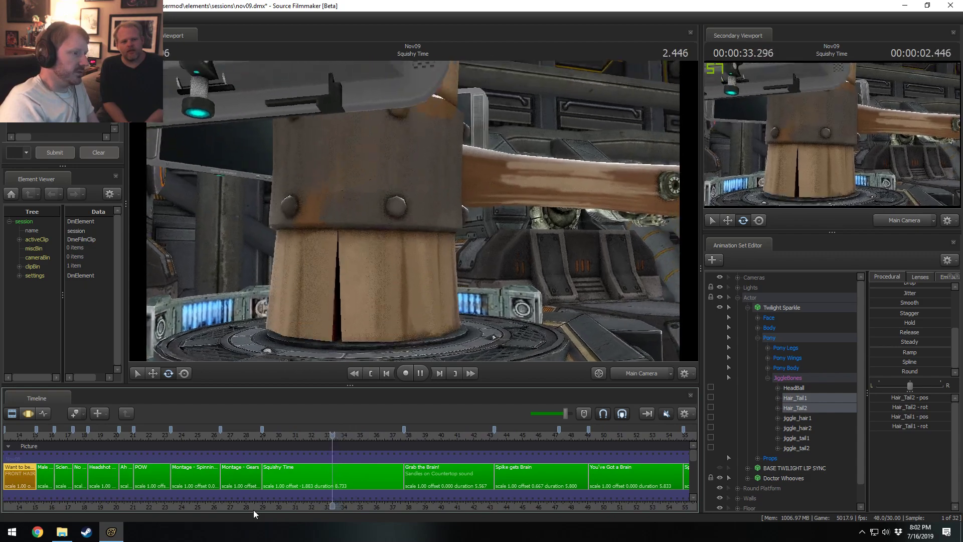
pyautogui.press('Right')
pyautogui.press('Left')
pyautogui.press('Right')
pyautogui.press('Left')
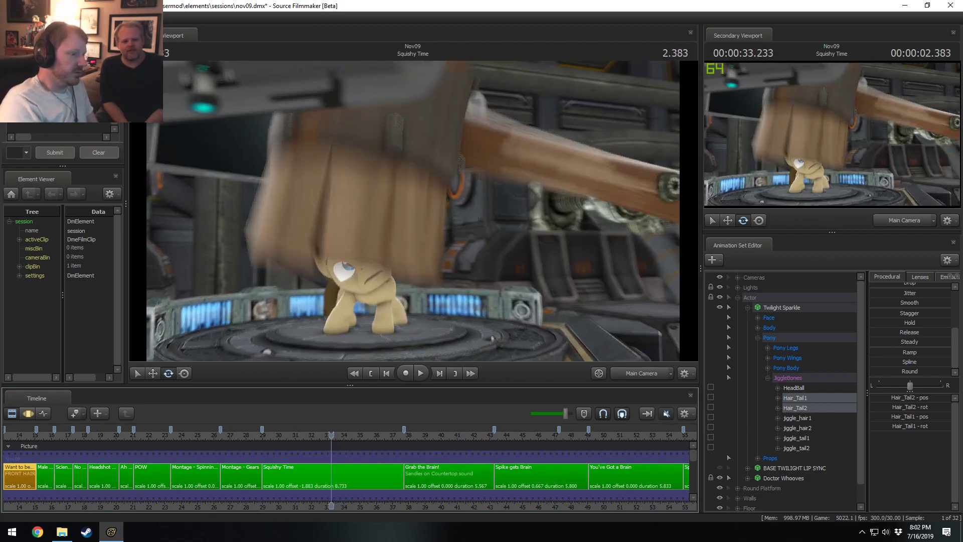
pyautogui.press('Left')
pyautogui.press('Right')
pyautogui.press('Left')
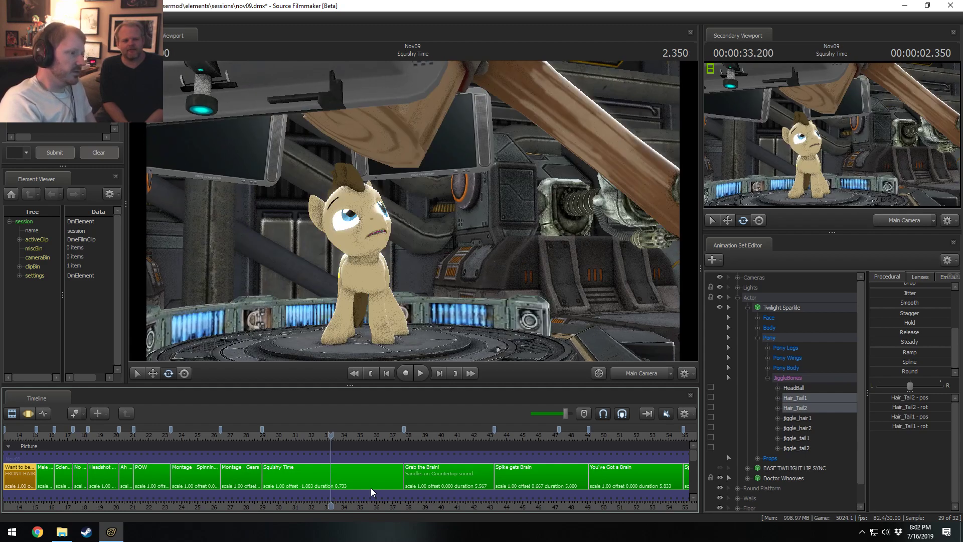
pyautogui.press('Right')
pyautogui.press('Left')
pyautogui.press('Left')
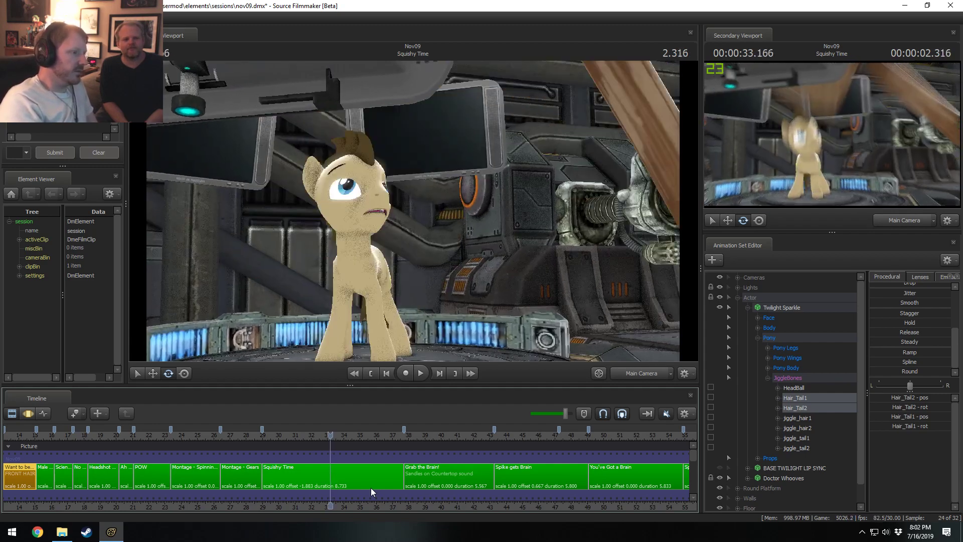
pyautogui.press('Right')
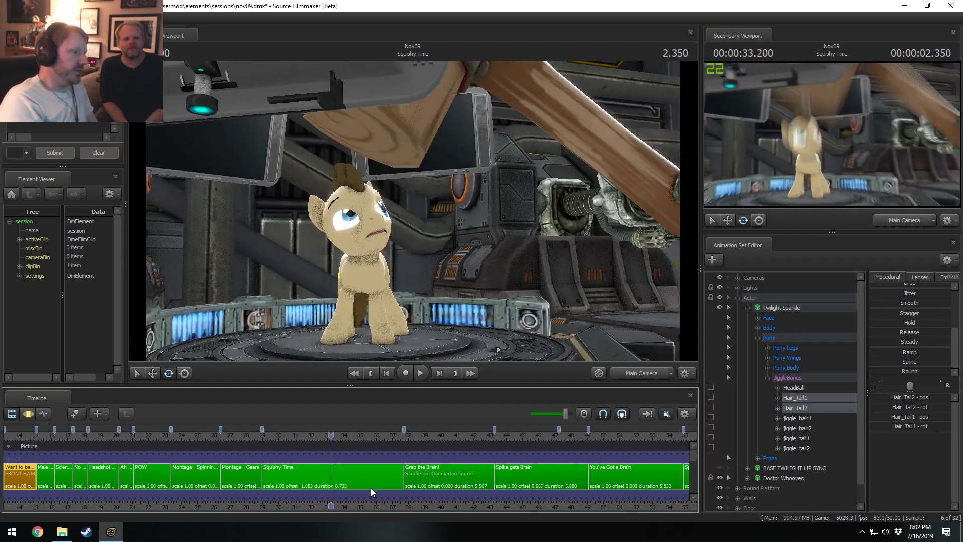
pyautogui.press('Right')
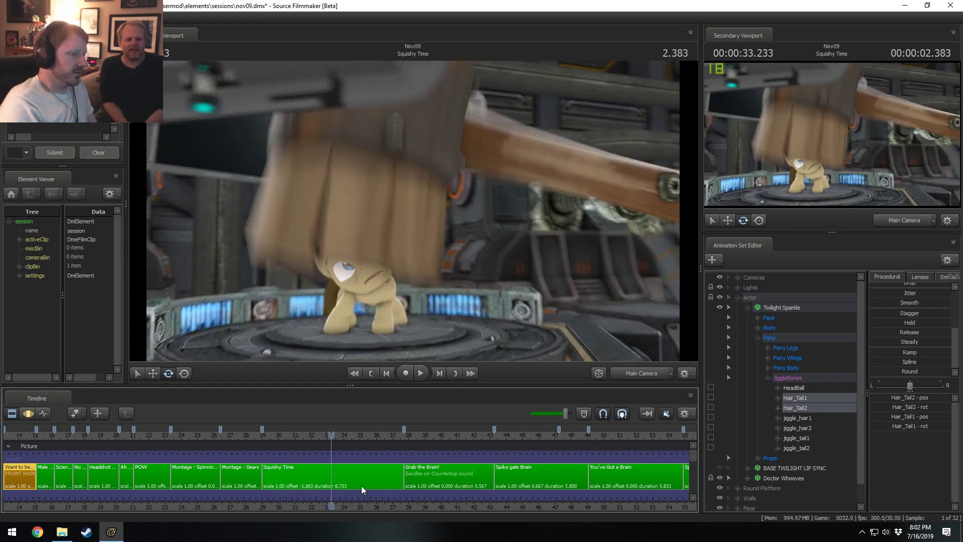
# Examine the pony beneath the mallet up close through the Work Camera, and return the main viewport to the shot's camera
pyautogui.click(624, 374)
pyautogui.press('w')
pyautogui.moveTo(604, 347); pyautogui.dragTo(551, 426)
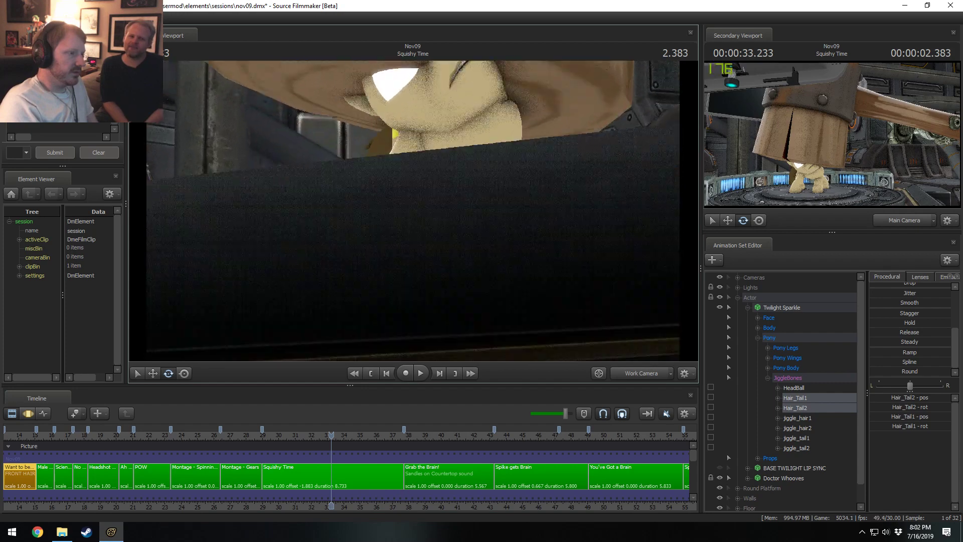
pyautogui.moveTo(413, 212)
pyautogui.mouseDown()
pyautogui.moveTo(413, 176)
pyautogui.moveTo(413, 211)
pyautogui.mouseUp()
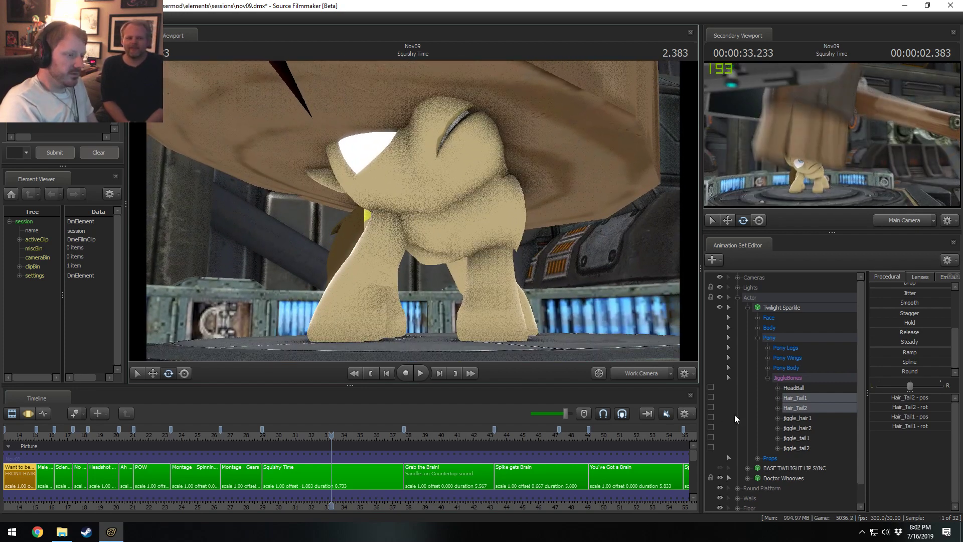
pyautogui.click(633, 373)
# Hide the Mallets group in the "Squishy Time" shot
pyautogui.moveTo(331, 436); pyautogui.dragTo(304, 436)
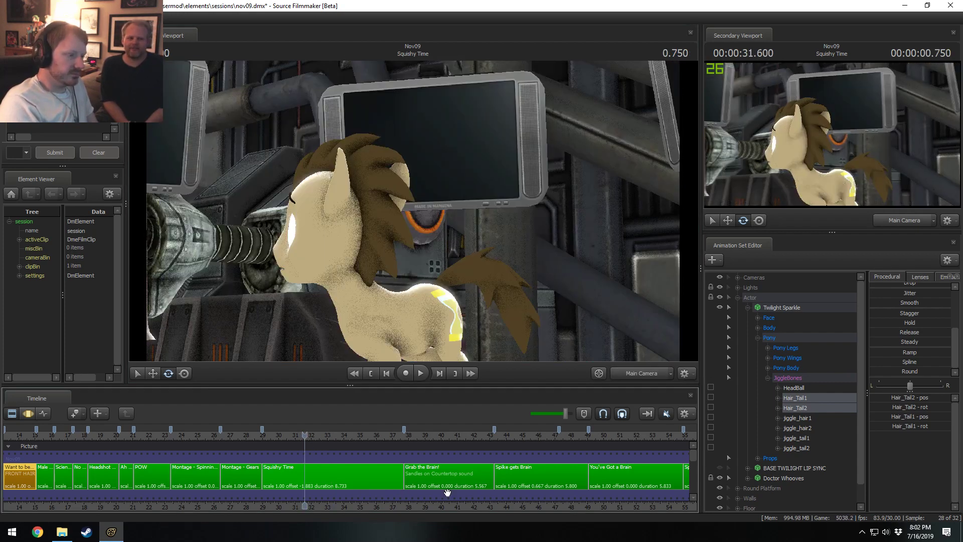
pyautogui.click(392, 475)
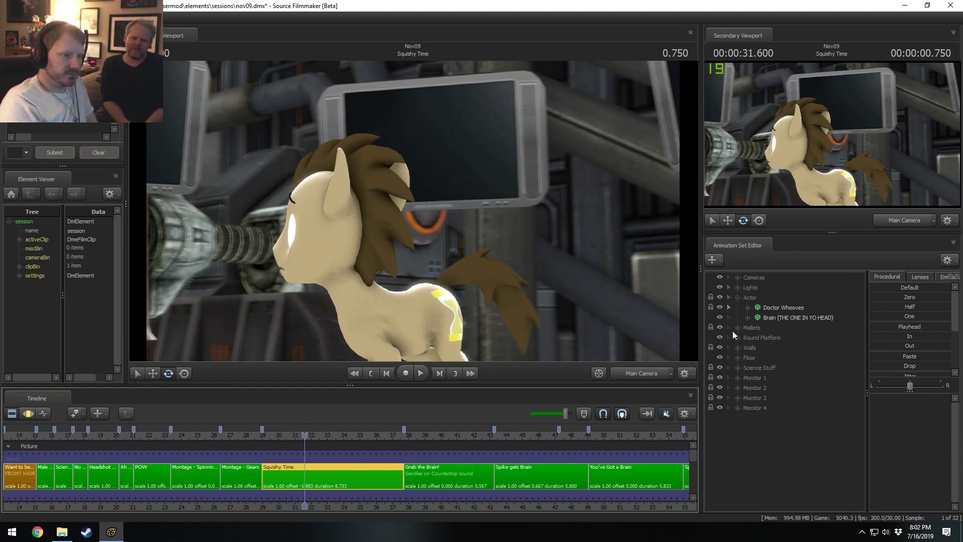
pyautogui.click(719, 327)
# Play the "Squishy Time" shot with sound and without the mallet, and return the playhead to the squash at about 33.27 s
pyautogui.click(666, 412)
pyautogui.press('space')
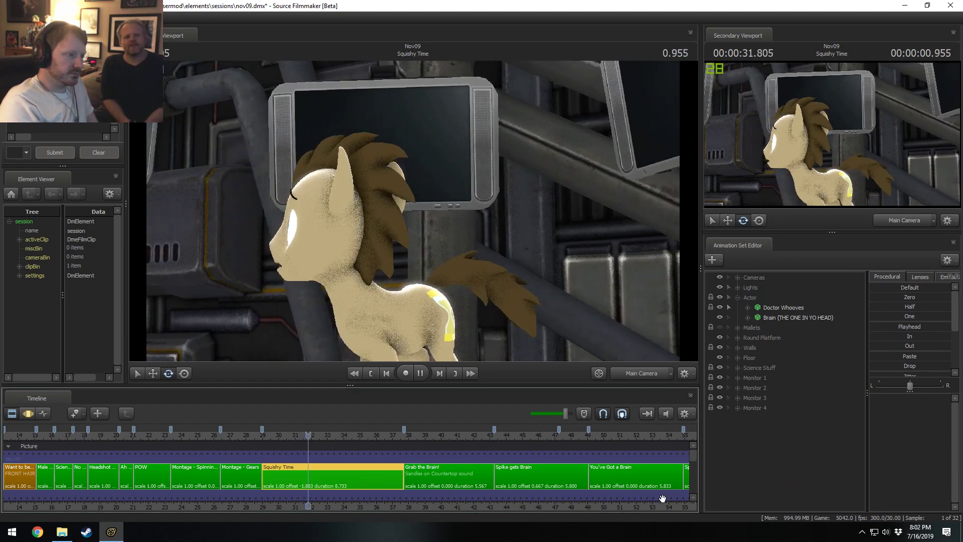
pyautogui.press('space')
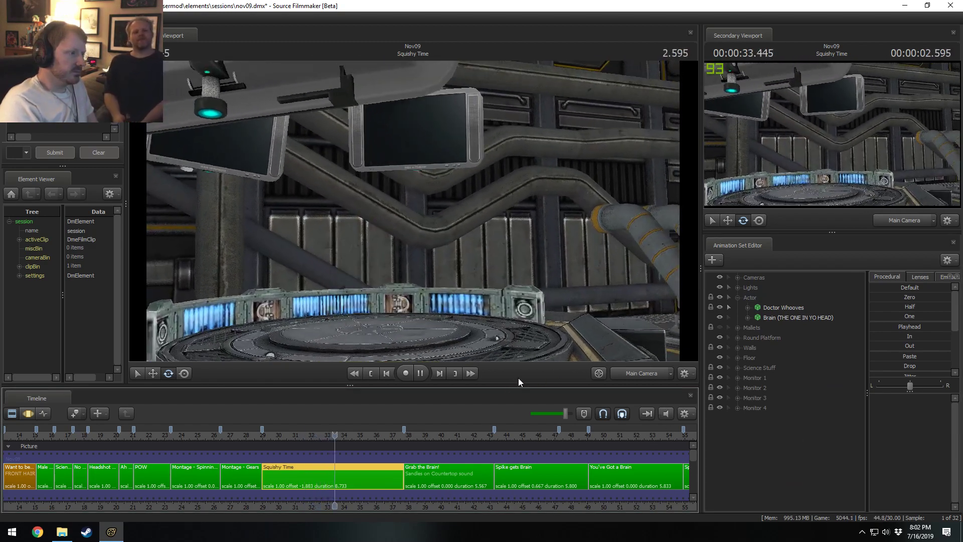
pyautogui.moveTo(316, 435)
pyautogui.mouseDown()
pyautogui.moveTo(345, 432)
pyautogui.moveTo(331, 435)
pyautogui.mouseUp()
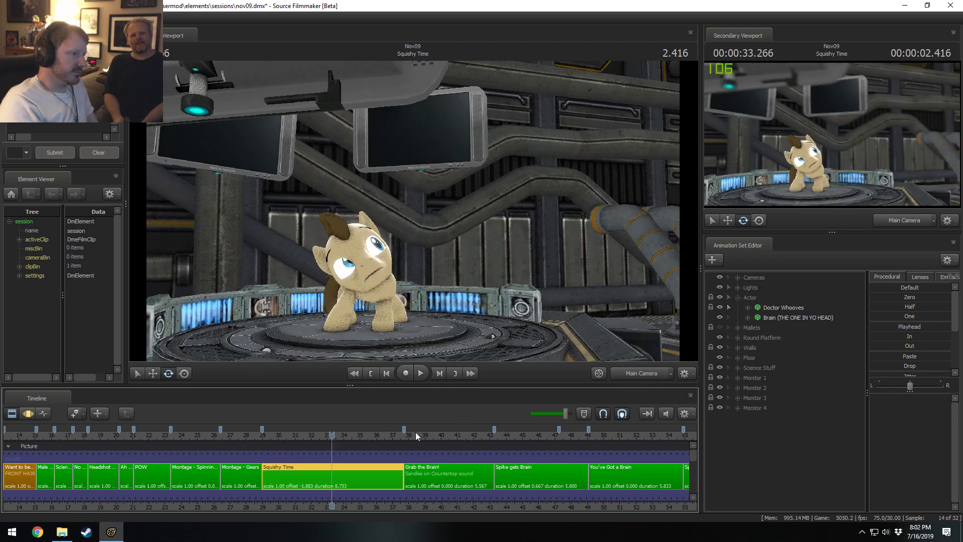
# Inspect the pony's squashed face close up with the Work Camera, stepping back and forth between frames around 33.23 s
pyautogui.keyDown('ctrl'); pyautogui.click(642, 375); pyautogui.keyUp('ctrl')
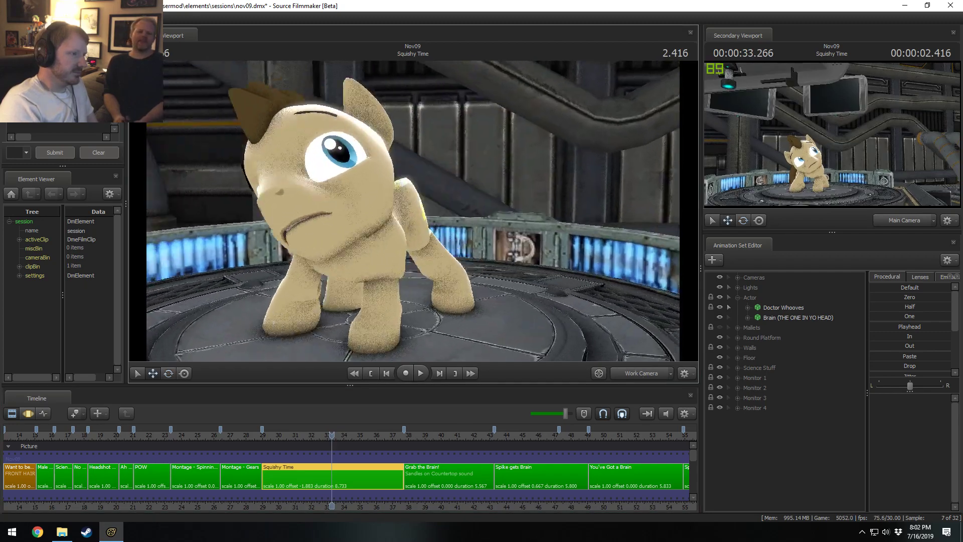
pyautogui.moveTo(413, 211)
pyautogui.mouseDown()
pyautogui.moveTo(280, 213)
pyautogui.moveTo(261, 201)
pyautogui.moveTo(426, 221)
pyautogui.moveTo(401, 225)
pyautogui.moveTo(416, 260)
pyautogui.moveTo(386, 200)
pyautogui.moveTo(396, 241)
pyautogui.moveTo(406, 235)
pyautogui.moveTo(391, 210)
pyautogui.moveTo(419, 213)
pyautogui.moveTo(406, 233)
pyautogui.moveTo(417, 183)
pyautogui.moveTo(411, 213)
pyautogui.moveTo(426, 210)
pyautogui.moveTo(414, 213)
pyautogui.moveTo(414, 233)
pyautogui.moveTo(414, 196)
pyautogui.mouseUp()
pyautogui.press('s')
pyautogui.press('w')
pyautogui.press('w')
pyautogui.press('s')
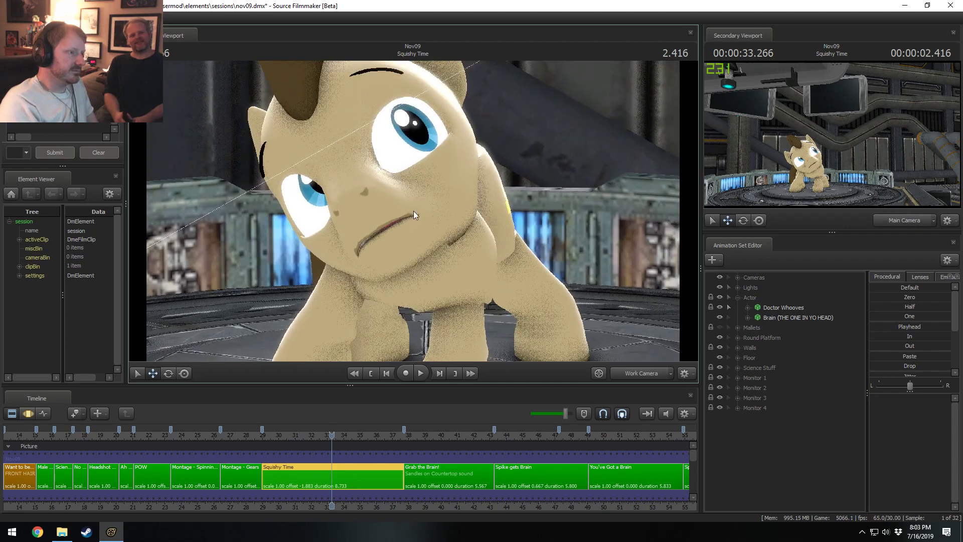
pyautogui.press('Left')
pyautogui.press('Left')
pyautogui.press('Right')
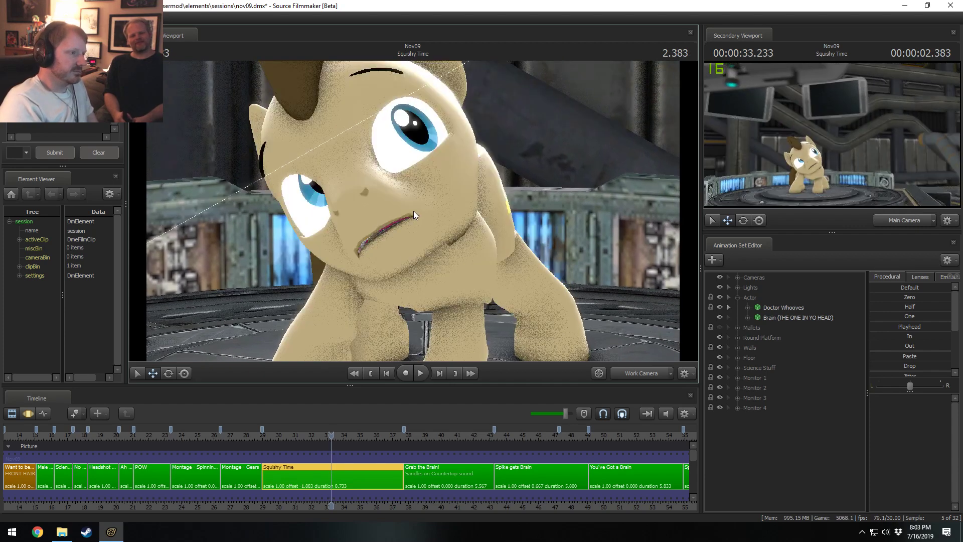
pyautogui.press('Left')
pyautogui.press('Right')
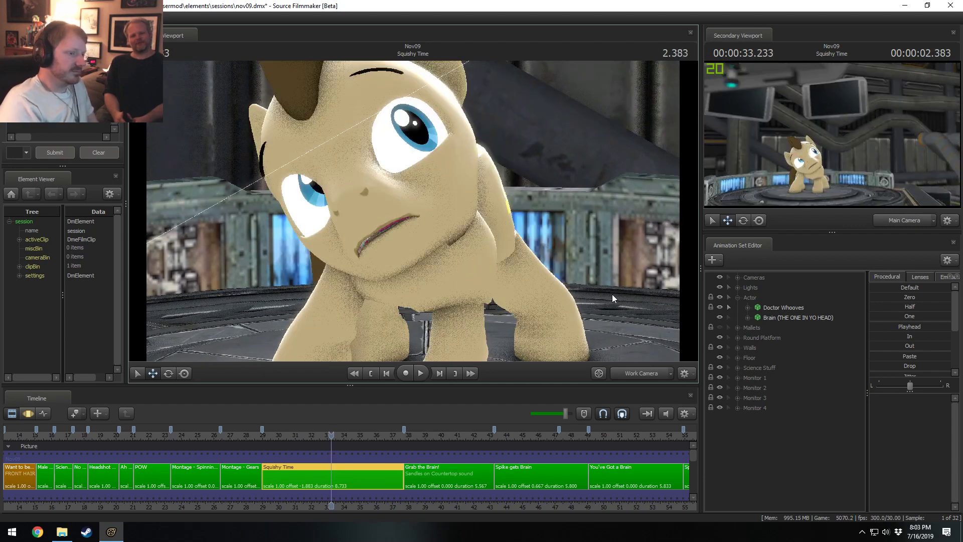
# Mute the sound and compare the pony's full-body pose at 33.2 s and 33.233 s from farther back
pyautogui.click(665, 414)
pyautogui.moveTo(602, 301); pyautogui.dragTo(602, 301)
pyautogui.press('s')
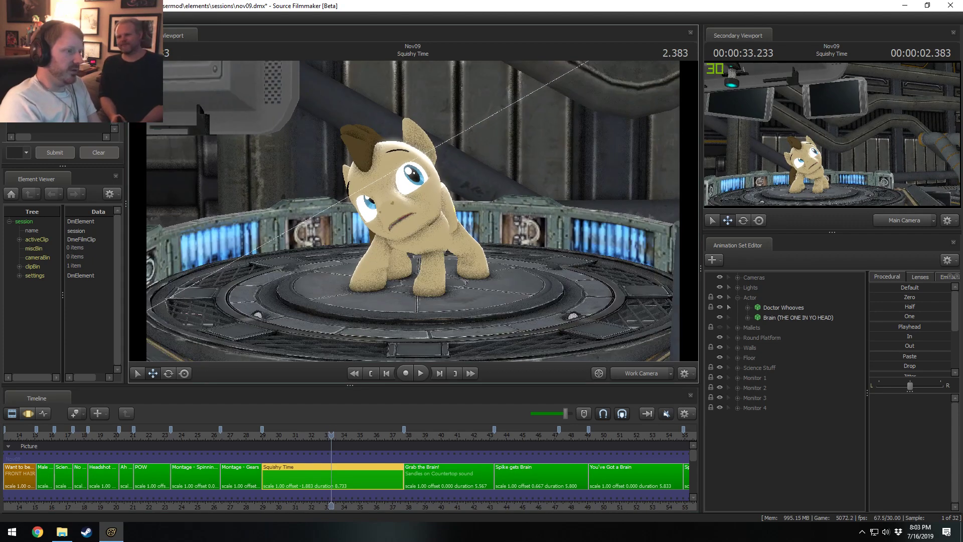
pyautogui.press('Left')
pyautogui.press('Left')
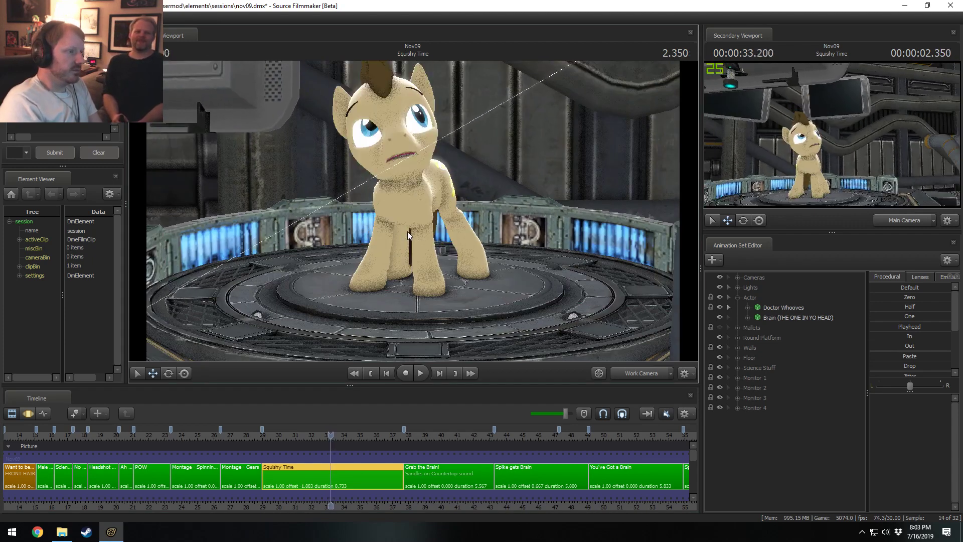
pyautogui.press('Right')
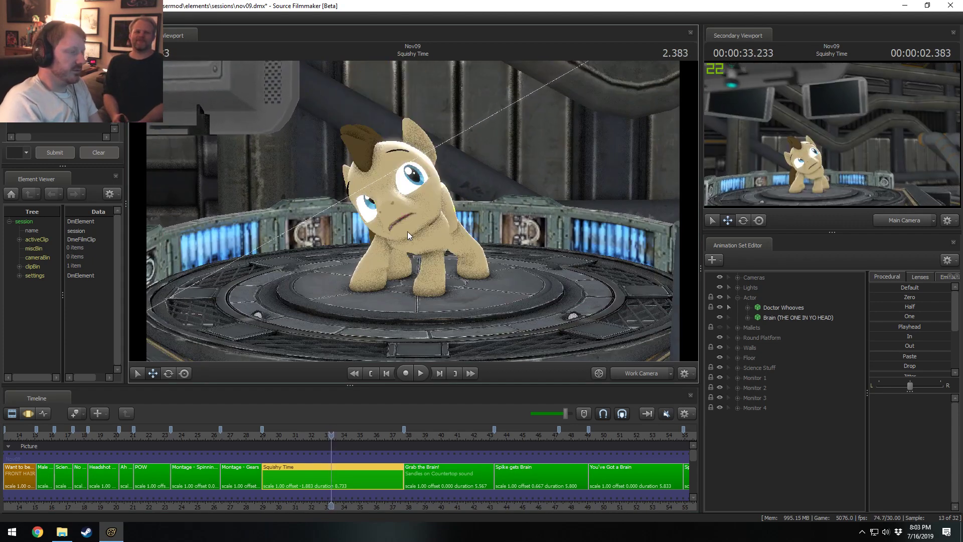
pyautogui.press('Left')
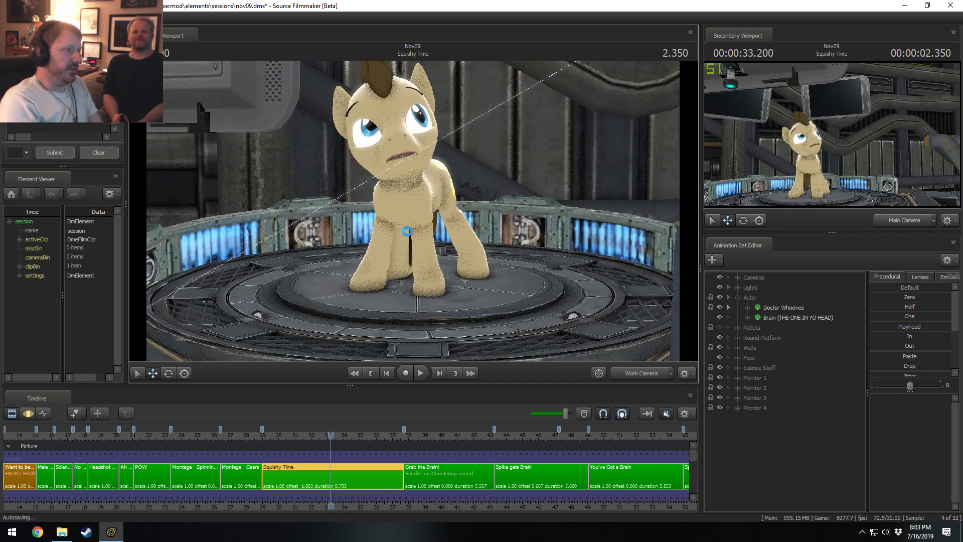
# Go back to the "Want to be a Rocket Scientist" shot at about 13.9 s, select it, and save the session
pyautogui.scroll(-5, 314, 508)
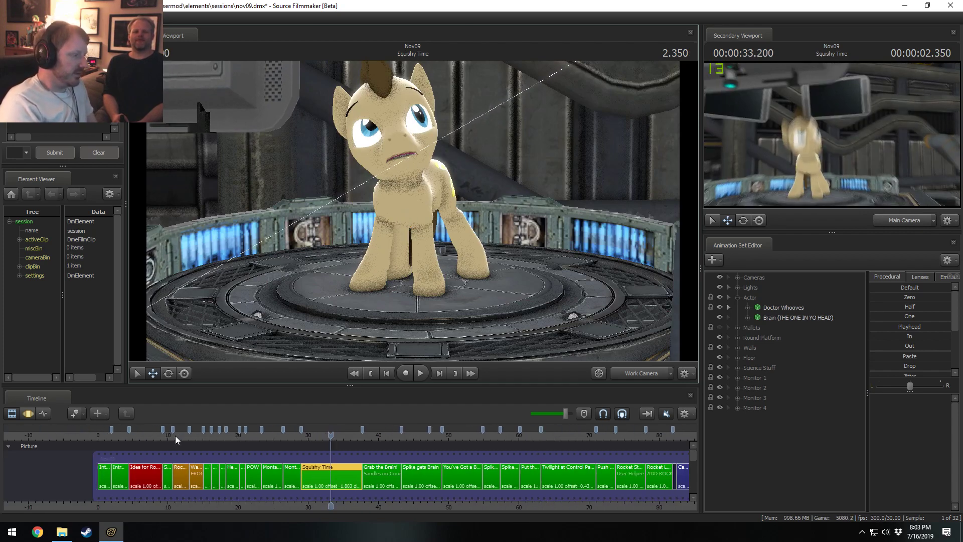
pyautogui.click(195, 433)
pyautogui.scroll(8, 208, 463)
pyautogui.scroll(2, 215, 472)
pyautogui.click(214, 473)
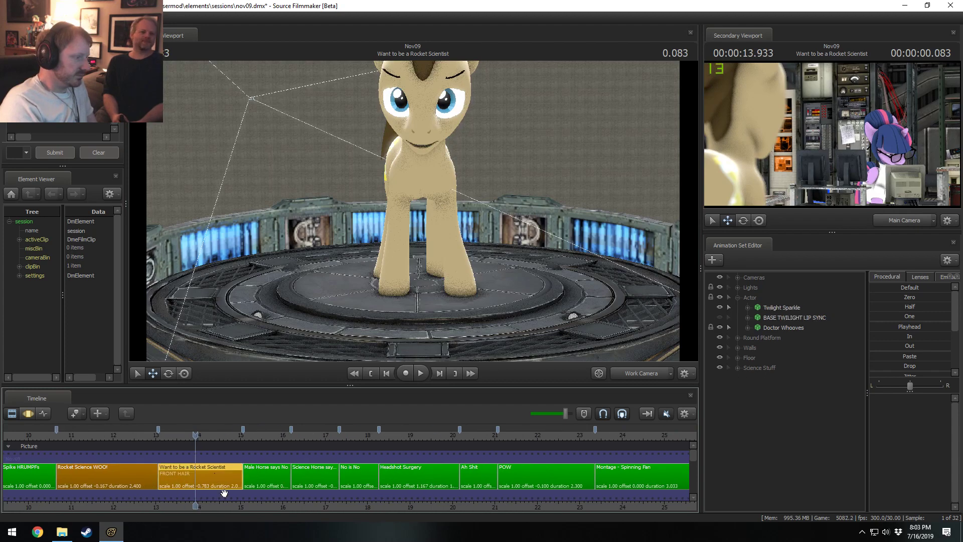
pyautogui.moveTo(161, 475); pyautogui.dragTo(505, 454, button='middle')
pyautogui.hotkey('ctrl', 's')
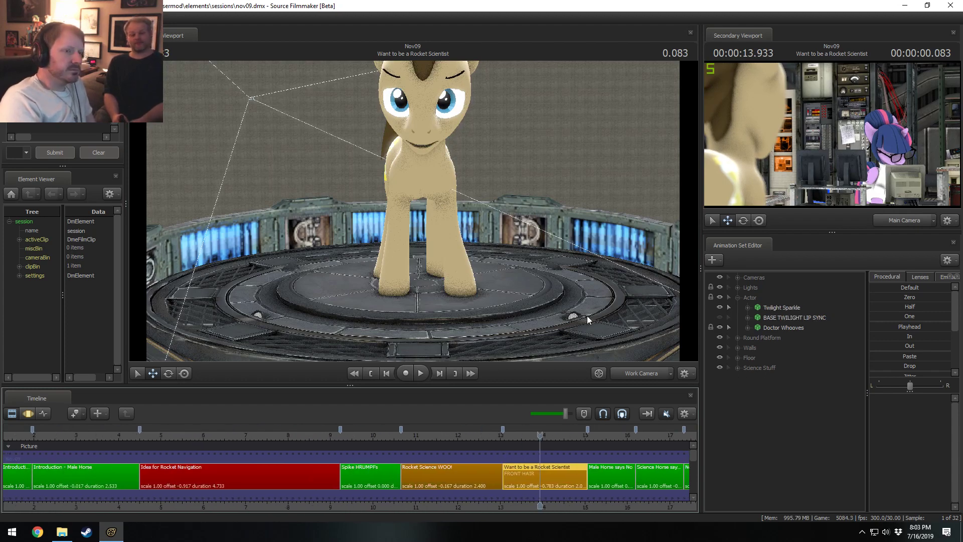
# Frame Doctor Whooves's face from the front with the Work Camera and switch the model to its first skin
pyautogui.moveTo(591, 291); pyautogui.dragTo(582, 240)
pyautogui.press('w')
pyautogui.press('s')
pyautogui.moveTo(413, 218); pyautogui.dragTo(383, 212)
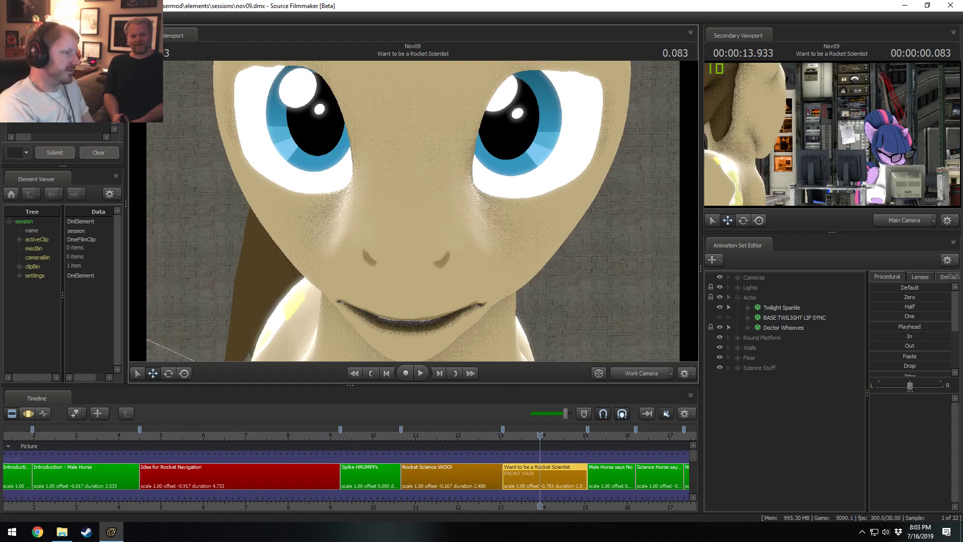
pyautogui.moveTo(313, 302); pyautogui.dragTo(413, 211)
pyautogui.press('s')
pyautogui.click(548, 479)
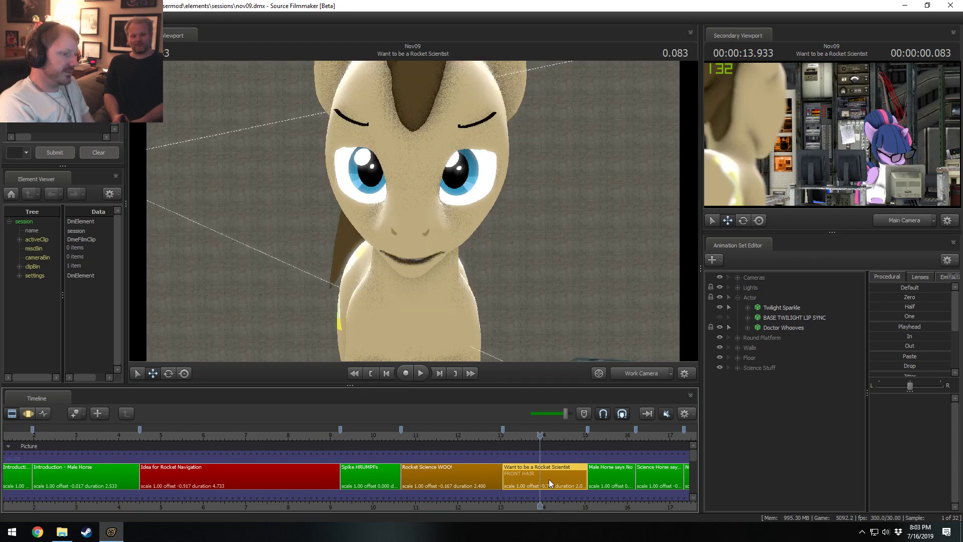
pyautogui.click(748, 326)
pyautogui.rightClick(775, 329)
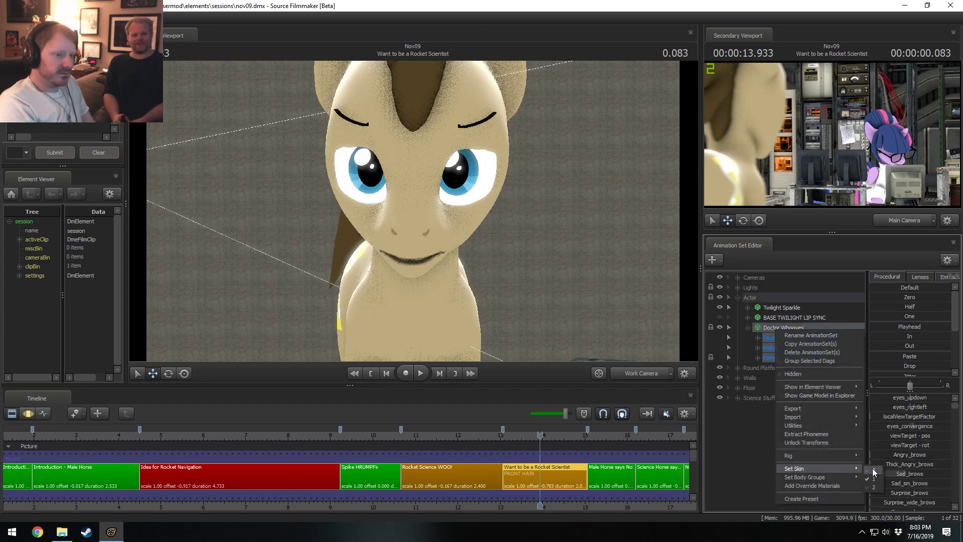
pyautogui.click(872, 468)
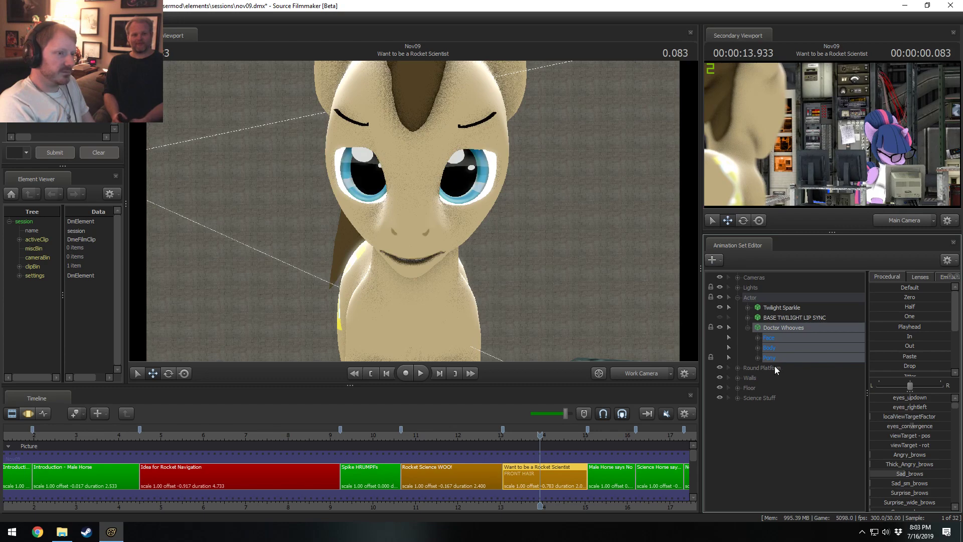
# Raise the Mouth_frown2 and Mouth_puckerer sliders among Doctor Whooves's Lower Face controls in the Motion Editor
pyautogui.click(757, 337)
pyautogui.click(786, 397)
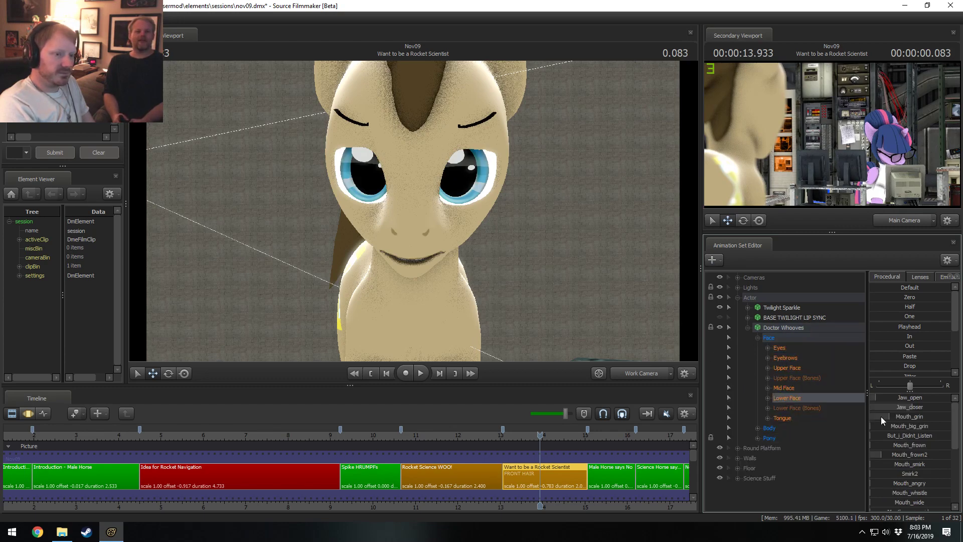
pyautogui.press('F3')
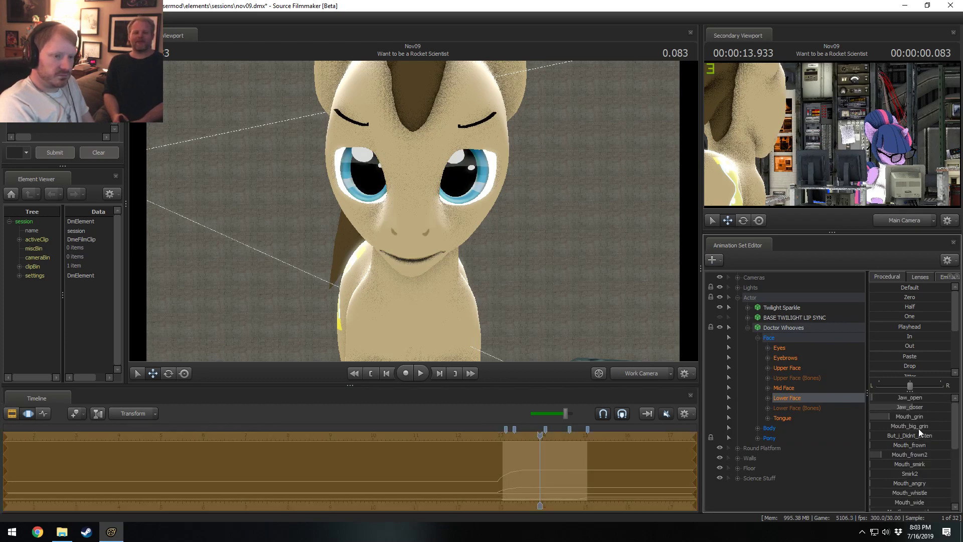
pyautogui.scroll(-5, 916, 441)
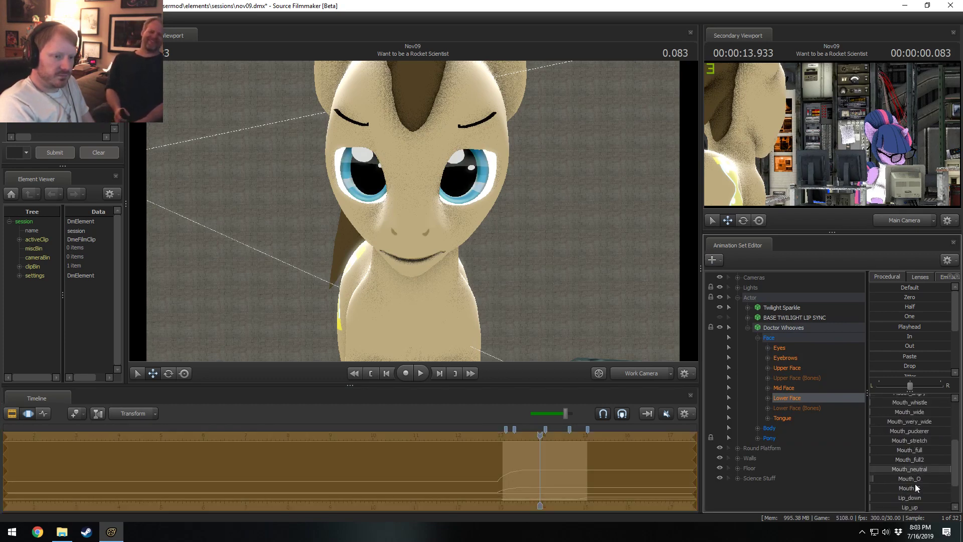
pyautogui.scroll(3, 914, 483)
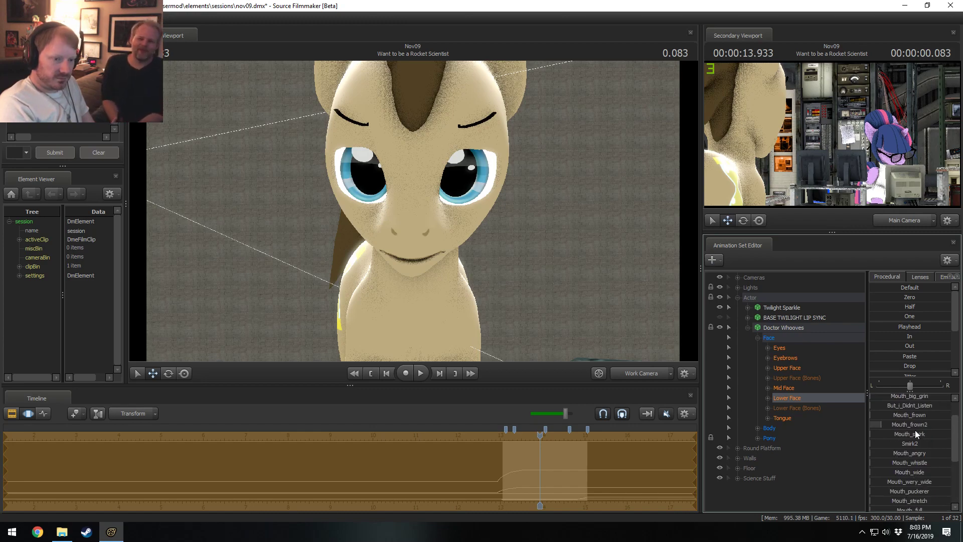
pyautogui.moveTo(915, 425); pyautogui.dragTo(898, 424)
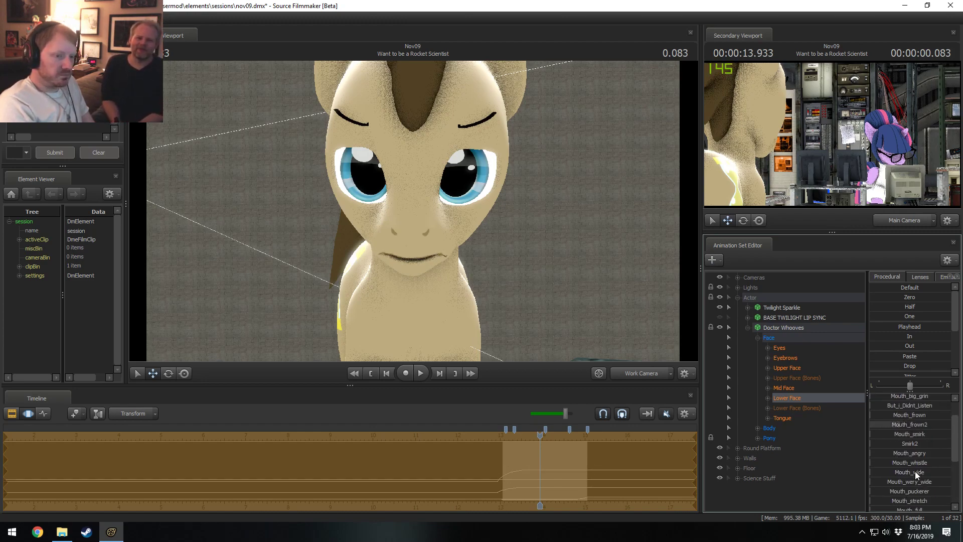
pyautogui.moveTo(915, 491); pyautogui.dragTo(922, 491)
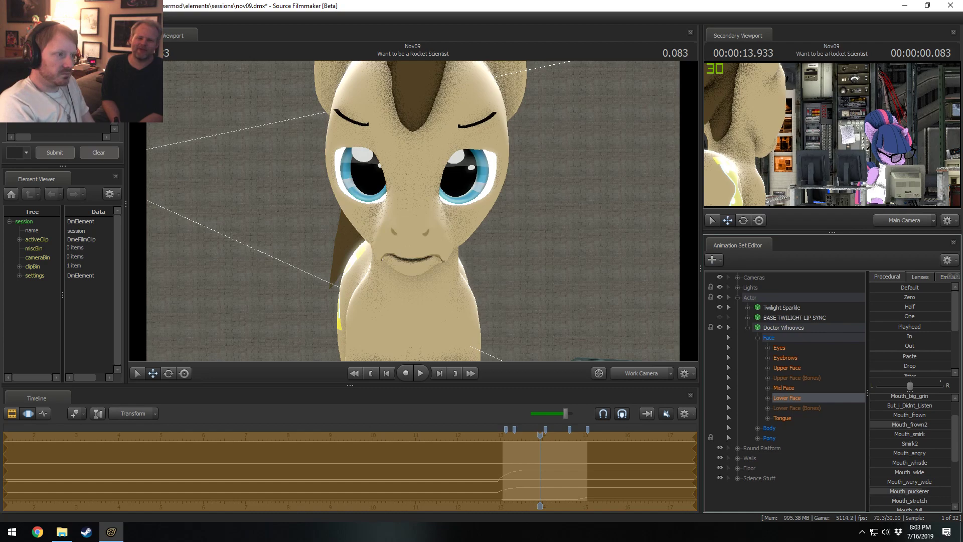
# Give Doctor Whooves a sad look by raising the Sad_brows and Relaxed_eyes sliders
pyautogui.click(783, 329)
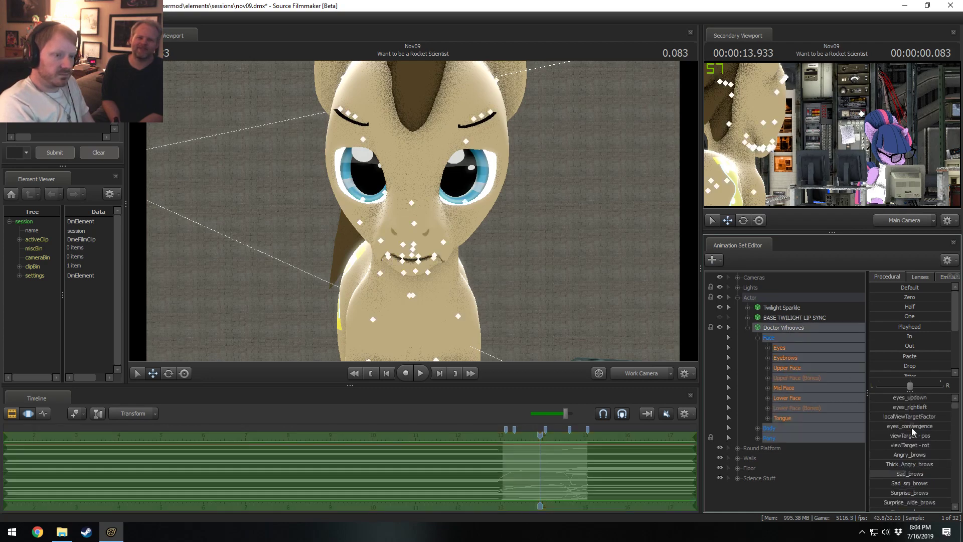
pyautogui.scroll(-1, 916, 426)
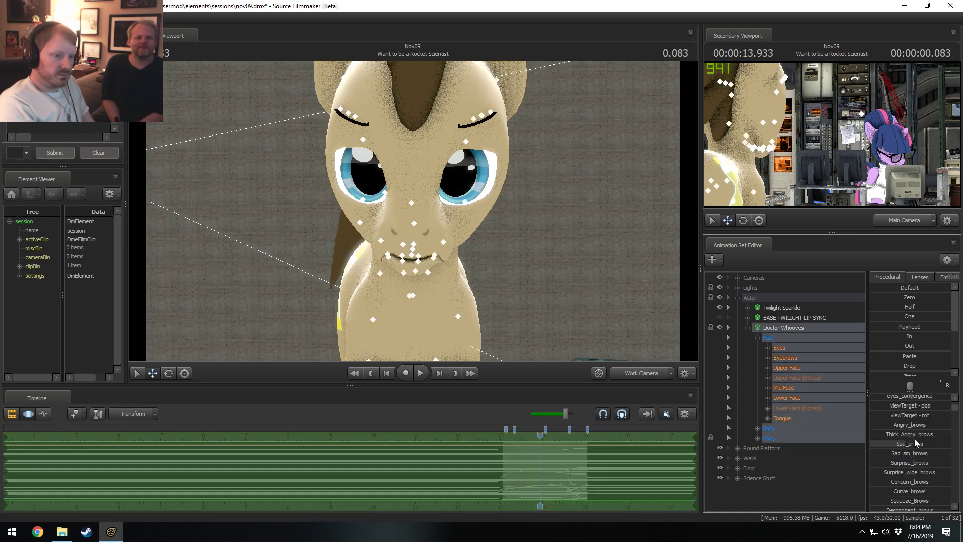
pyautogui.moveTo(913, 443); pyautogui.dragTo(931, 443)
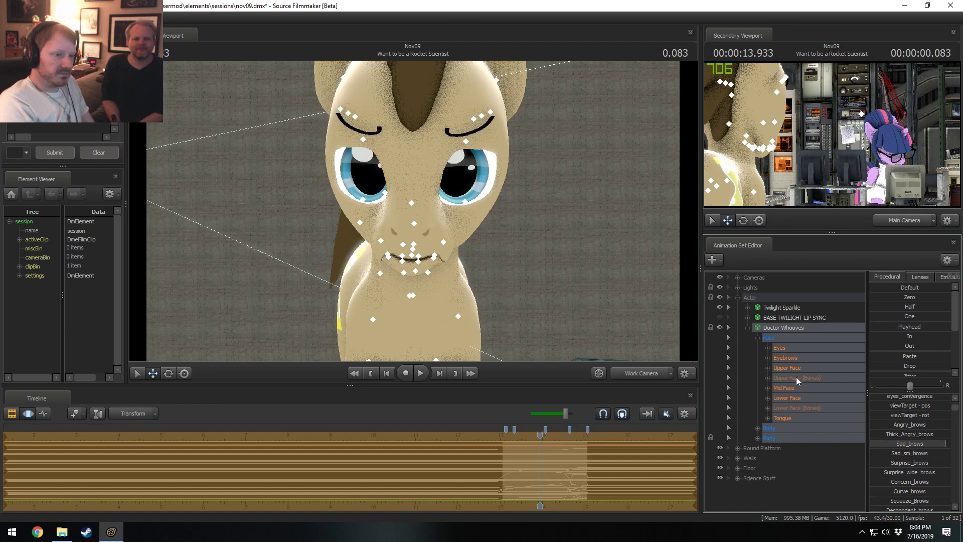
pyautogui.click(788, 368)
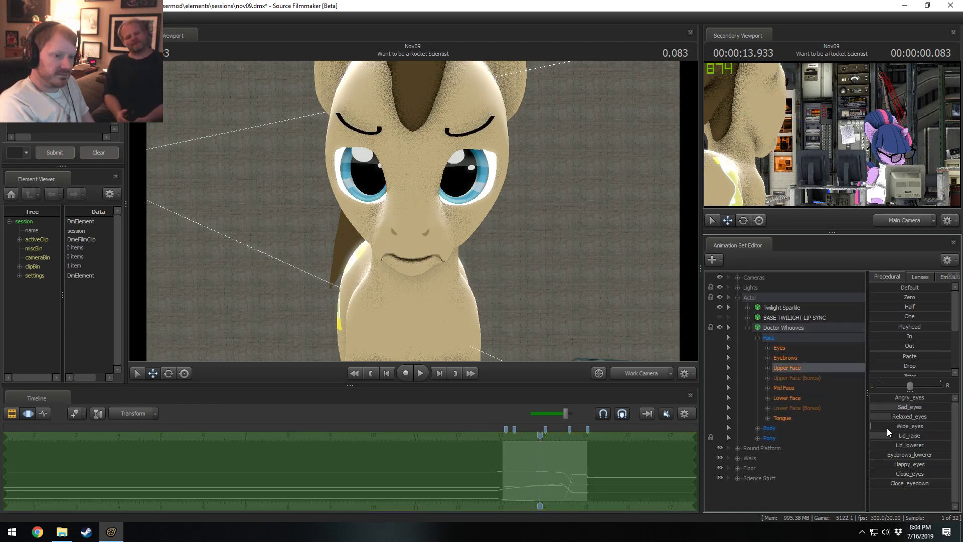
pyautogui.moveTo(906, 415); pyautogui.dragTo(933, 418)
# Move Doctor Whooves's Nose bone out from his face and view the stretched snout from the side
pyautogui.press('ctrl')
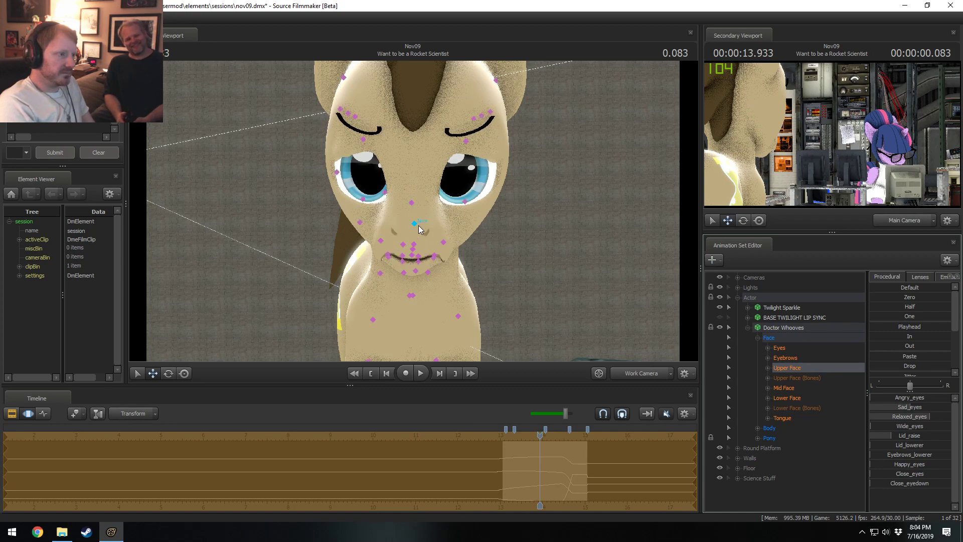
pyautogui.click(411, 203)
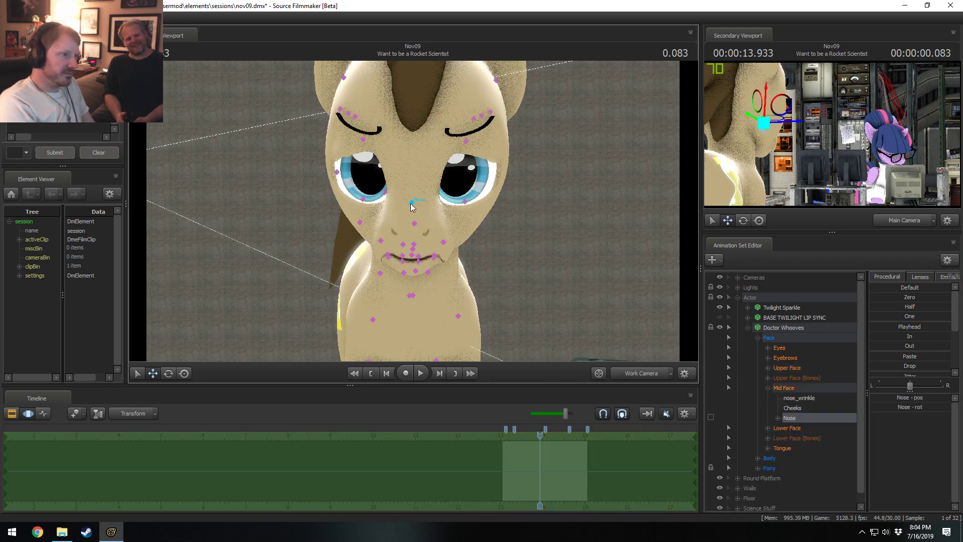
pyautogui.press('e')
pyautogui.moveTo(411, 199); pyautogui.dragTo(431, 208)
pyautogui.press('w')
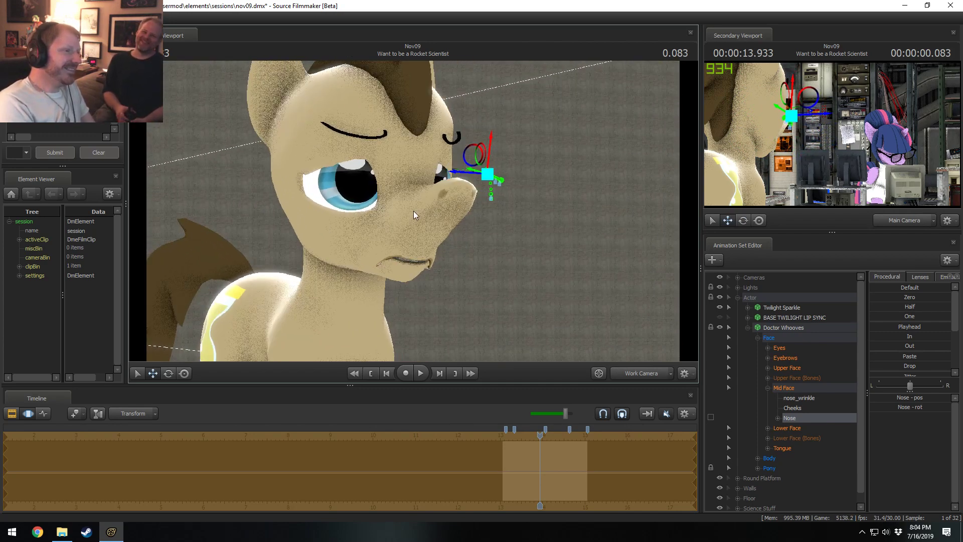
# Push Doctor Whooves's Nose bone back into his face and raise it to eye level
pyautogui.moveTo(486, 145); pyautogui.dragTo(579, 131)
pyautogui.moveTo(781, 217); pyautogui.dragTo(421, 212)
pyautogui.press('e')
pyautogui.moveTo(330, 254); pyautogui.dragTo(271, 258)
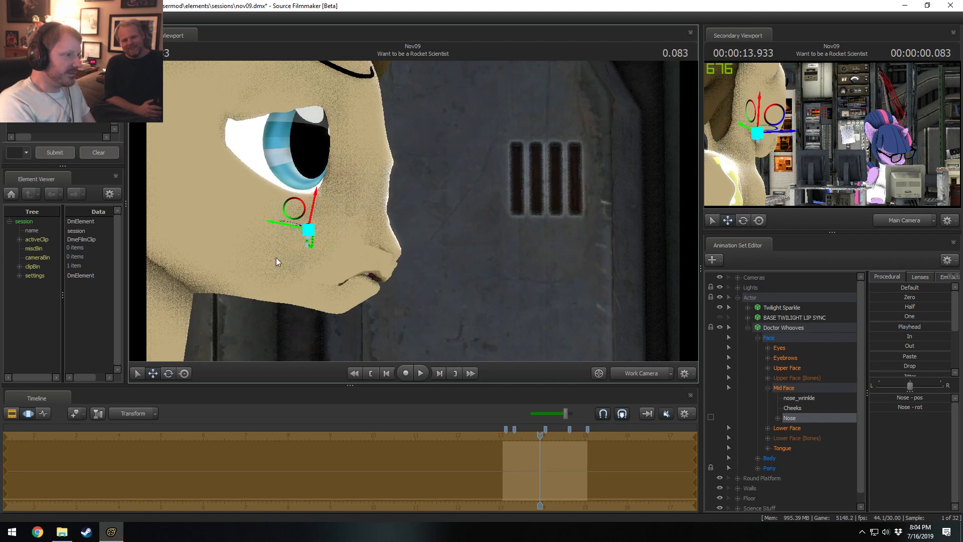
pyautogui.press('w')
pyautogui.moveTo(292, 212); pyautogui.dragTo(290, 137)
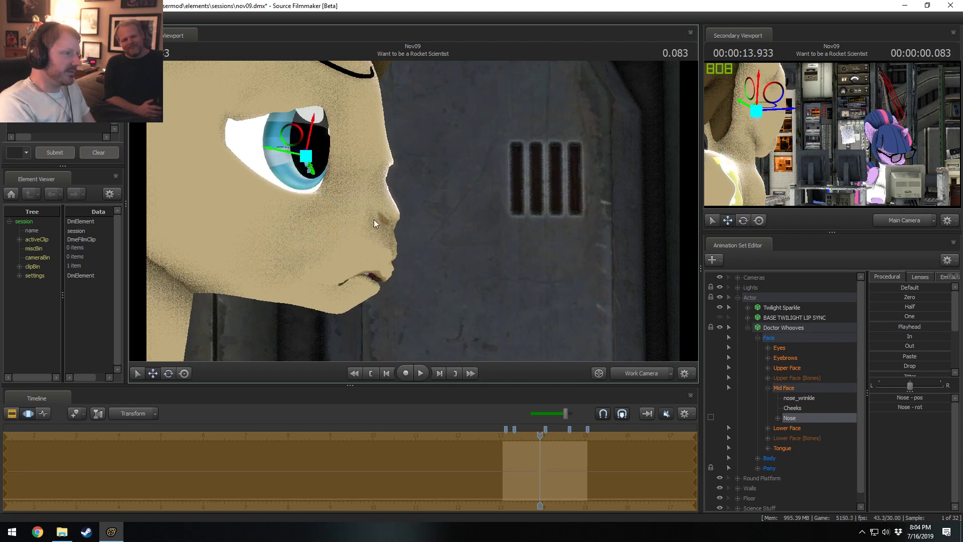
# Rotate Doctor Whooves's Nose bone and pull it forward and down to form a drooping, hooked snout
pyautogui.keyDown('alt'); pyautogui.moveTo(374, 218); pyautogui.dragTo(353, 219); pyautogui.keyUp('alt')
pyautogui.keyDown('alt'); pyautogui.moveTo(501, 190); pyautogui.dragTo(415, 211); pyautogui.keyUp('alt')
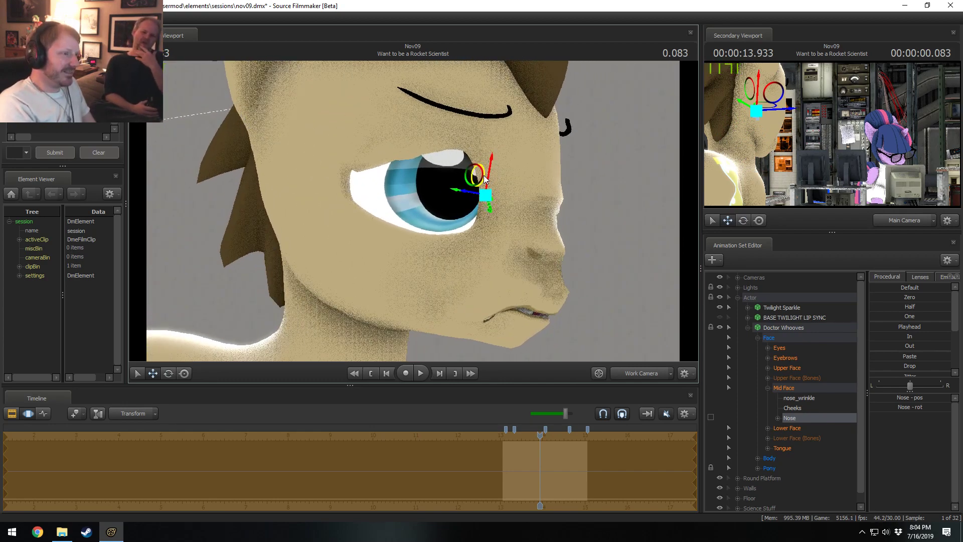
pyautogui.moveTo(484, 176); pyautogui.dragTo(491, 239)
pyautogui.keyDown('alt'); pyautogui.moveTo(537, 262); pyautogui.dragTo(431, 193); pyautogui.keyUp('alt')
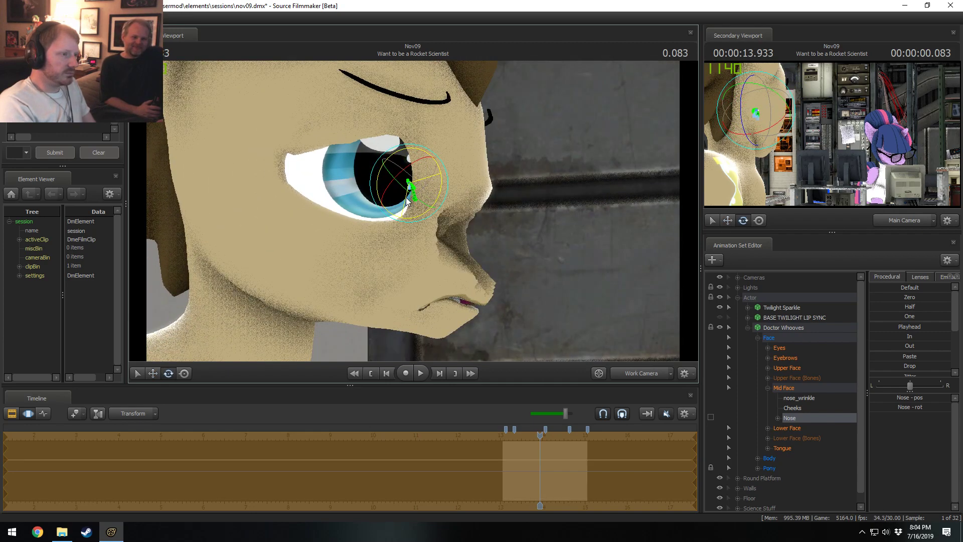
pyautogui.press('w')
pyautogui.moveTo(399, 163); pyautogui.dragTo(396, 282)
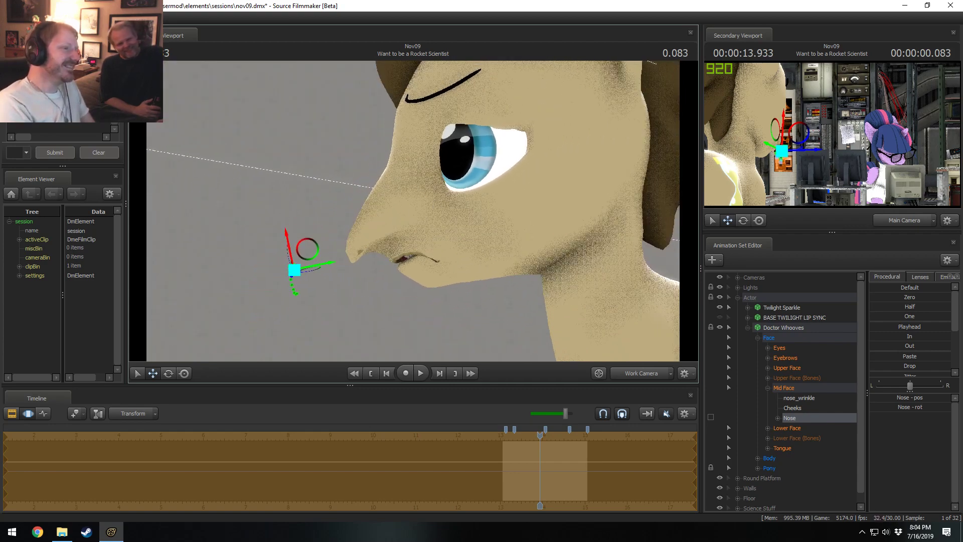
# Lift the Nose bone and tilt it upward to form a long snout, viewed from both sides
pyautogui.keyDown('alt'); pyautogui.moveTo(413, 211); pyautogui.dragTo(413, 215); pyautogui.keyUp('alt')
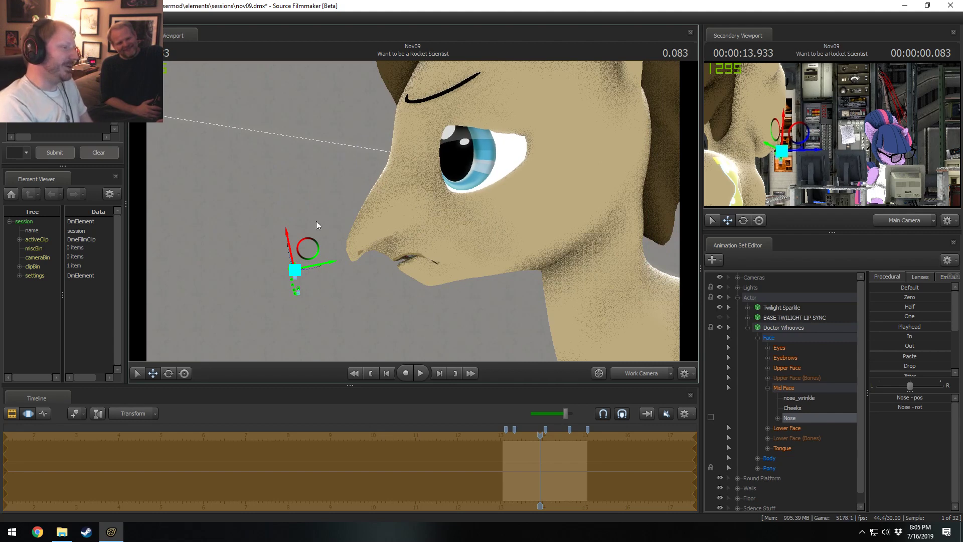
pyautogui.moveTo(306, 254); pyautogui.dragTo(291, 149)
pyautogui.press('e')
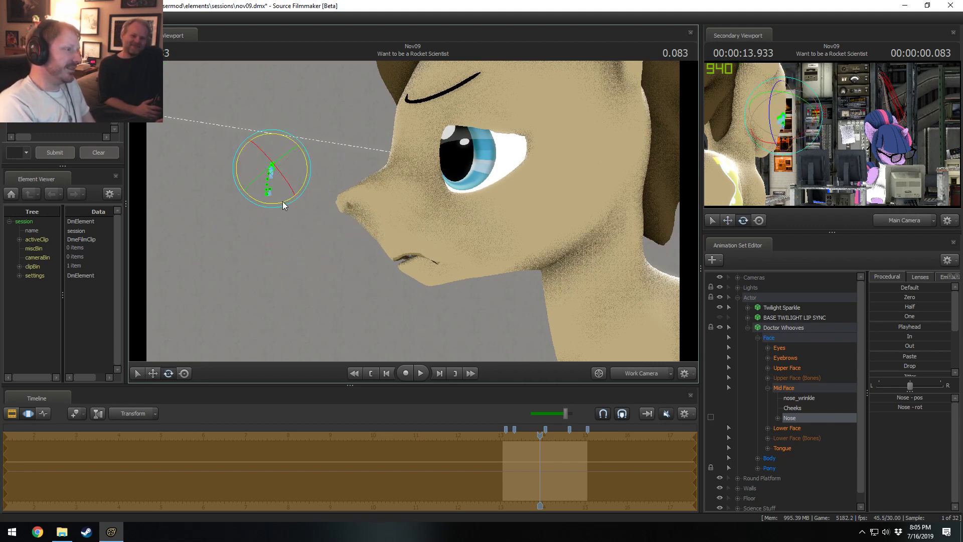
pyautogui.moveTo(283, 202); pyautogui.dragTo(248, 195)
pyautogui.moveTo(422, 206); pyautogui.dragTo(412, 211)
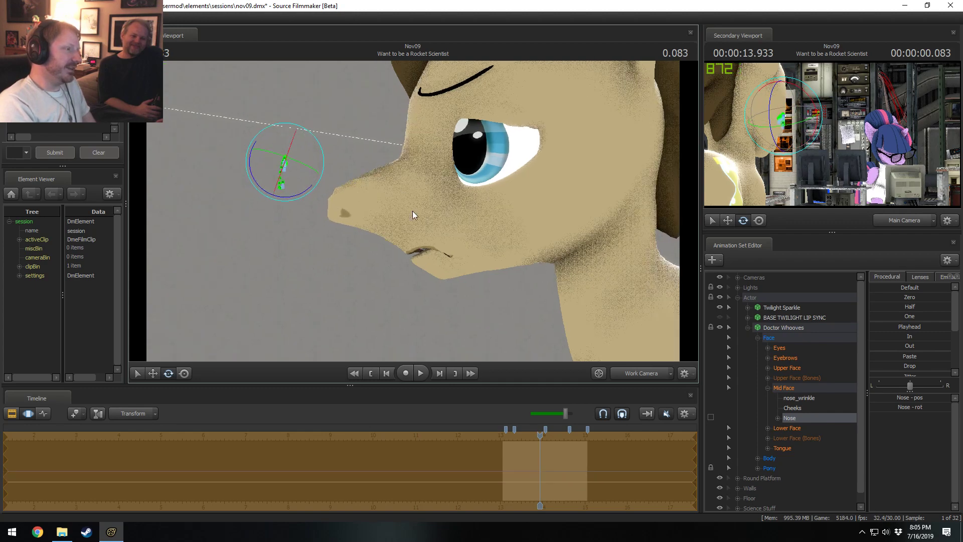
pyautogui.press('w')
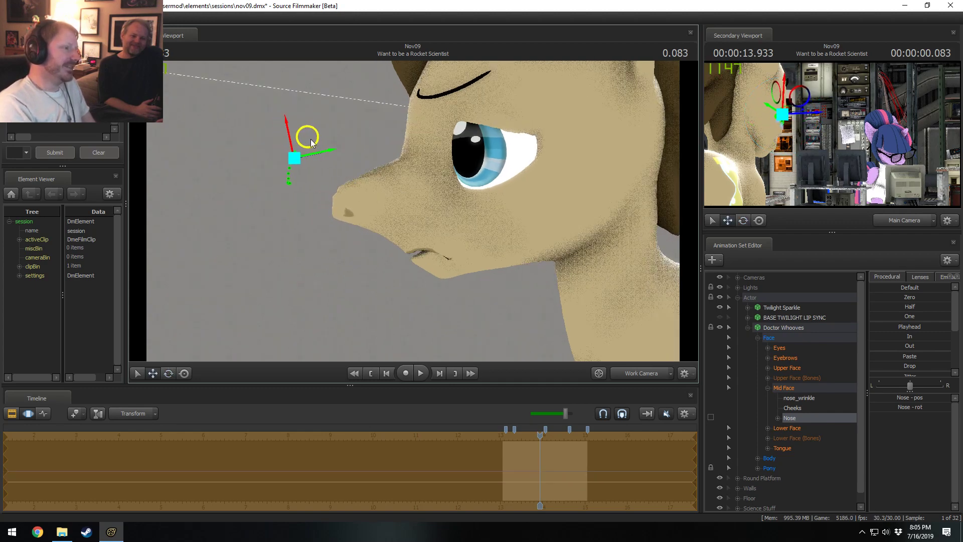
pyautogui.moveTo(310, 143); pyautogui.dragTo(329, 133)
pyautogui.keyDown('alt'); pyautogui.moveTo(328, 133); pyautogui.dragTo(466, 136); pyautogui.keyUp('alt')
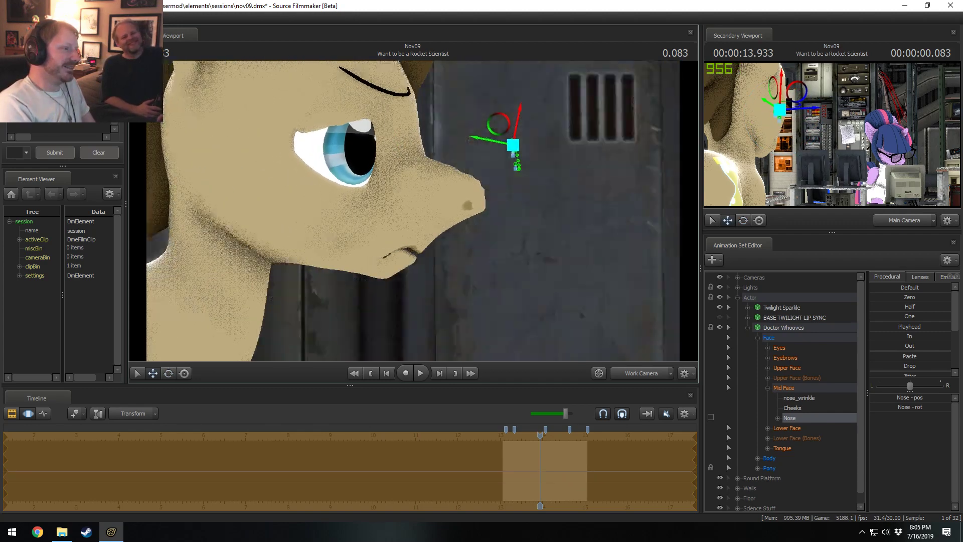
pyautogui.keyDown('alt'); pyautogui.moveTo(451, 205); pyautogui.dragTo(467, 218); pyautogui.keyUp('alt')
# Move the Nose bone up to Doctor Whooves's forehead, rotate it, and view the stretched nose from the front
pyautogui.press('e')
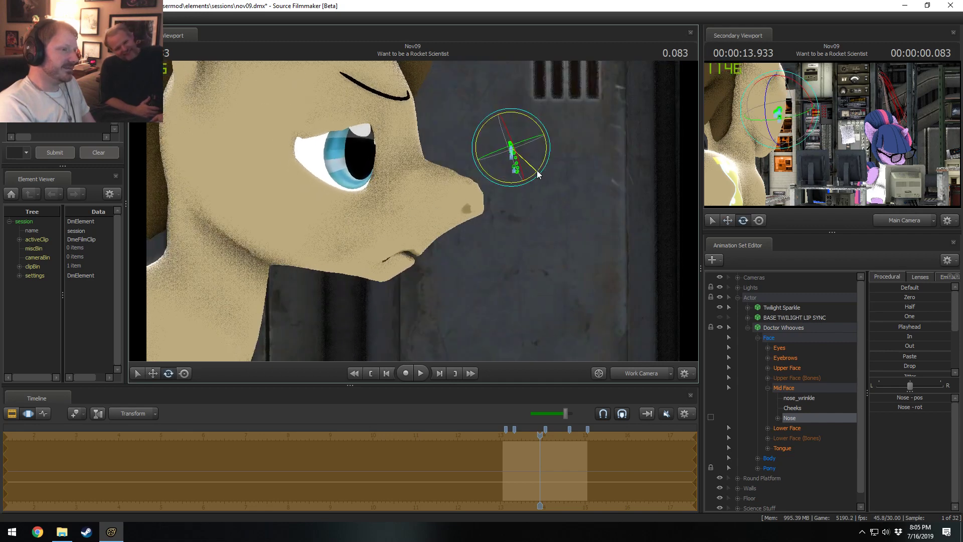
pyautogui.moveTo(537, 174); pyautogui.dragTo(340, 14)
pyautogui.press('w')
pyautogui.press('e')
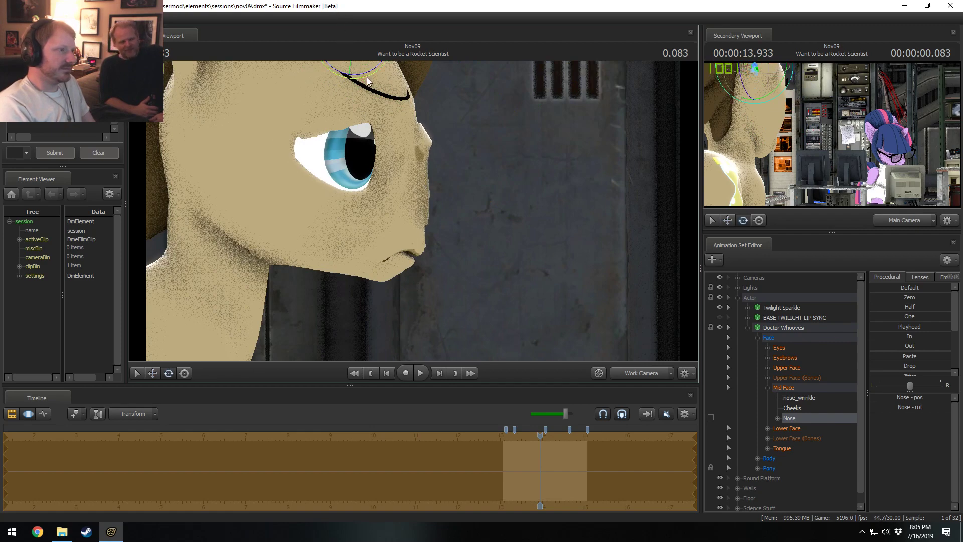
pyautogui.moveTo(367, 79); pyautogui.dragTo(395, 79)
pyautogui.moveTo(395, 79)
pyautogui.keyDown('alt'); pyautogui.mouseDown()
pyautogui.moveTo(311, 83)
pyautogui.moveTo(451, 86)
pyautogui.moveTo(391, 84)
pyautogui.mouseUp(); pyautogui.keyUp('alt')
pyautogui.keyDown('alt'); pyautogui.moveTo(415, 264); pyautogui.dragTo(424, 273); pyautogui.keyUp('alt')
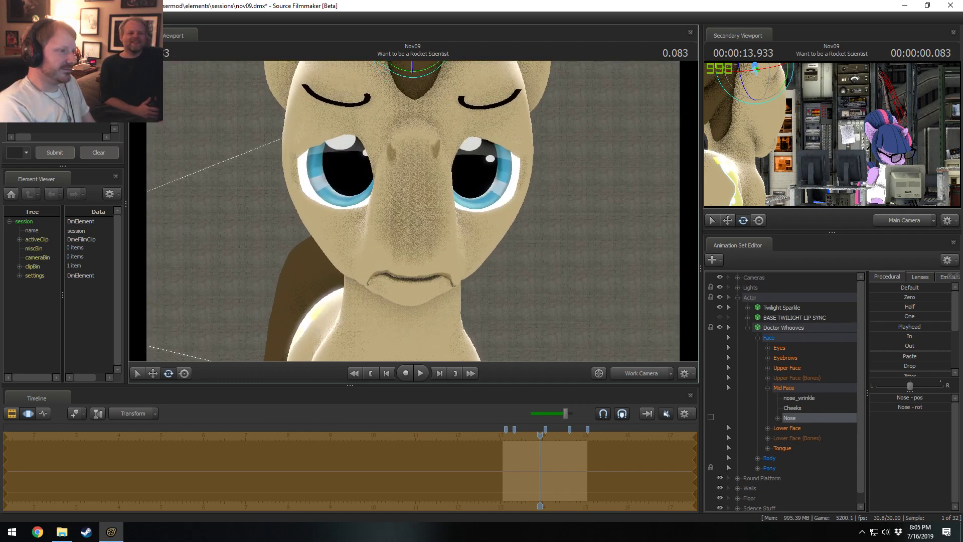
pyautogui.press('w')
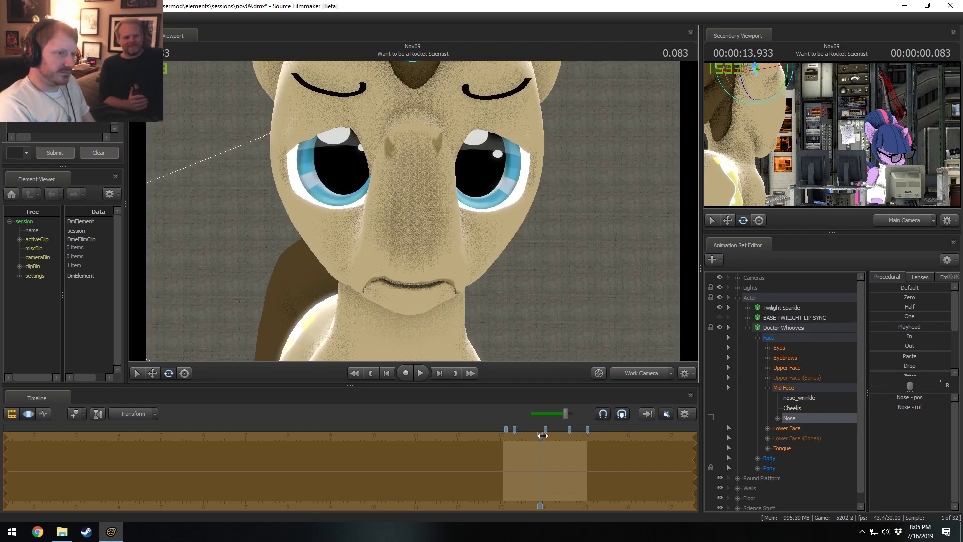
# Undo the Nose bone moves and the brow, eye and mouth slider changes on Doctor Whooves
pyautogui.hotkey('ctrl', 'z')
pyautogui.keyDown('alt'); pyautogui.moveTo(501, 308); pyautogui.dragTo(562, 308); pyautogui.keyUp('alt')
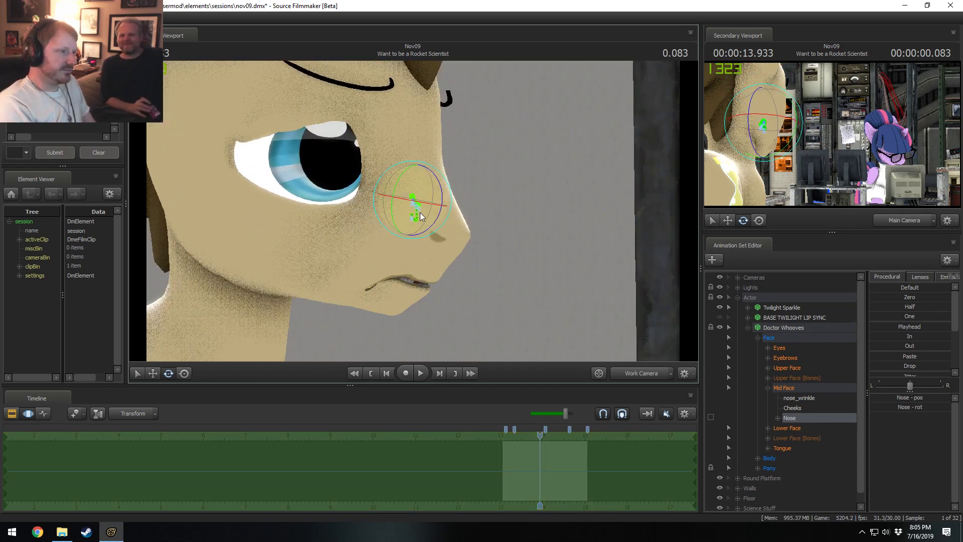
pyautogui.hotkey('ctrl', 'z')
pyautogui.hotkey('ctrl', 'z')
pyautogui.hotkey('ctrl', 'z')
pyautogui.press('F2')
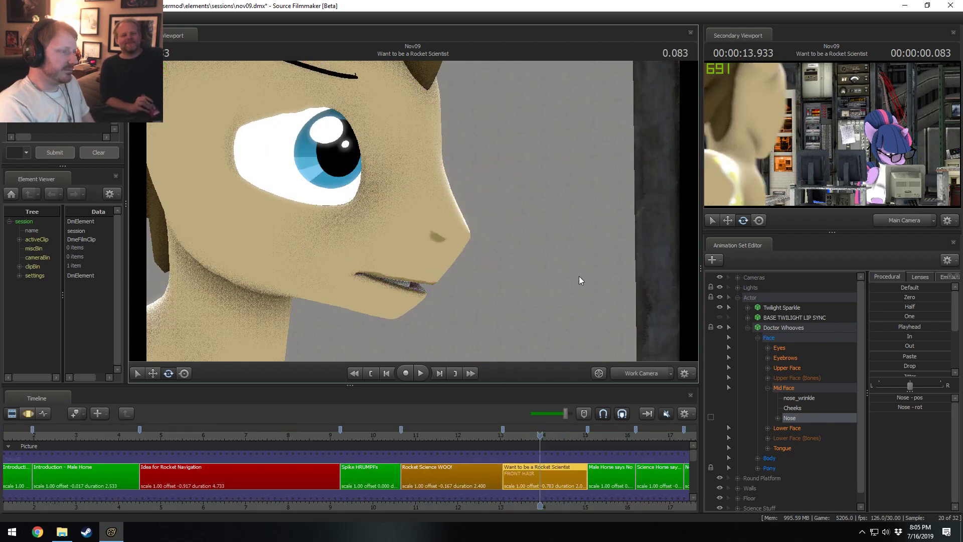
pyautogui.press('F3')
pyautogui.press('F2')
pyautogui.press('F3')
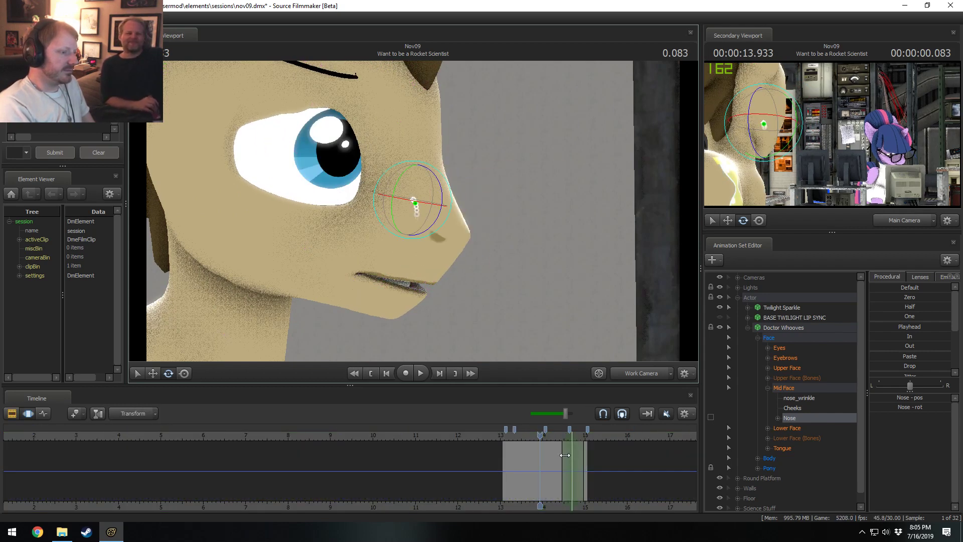
# Return to the Clip Editor near the start of the "Want to be a Rocket Scientist" shot and save the session
pyautogui.press('F2')
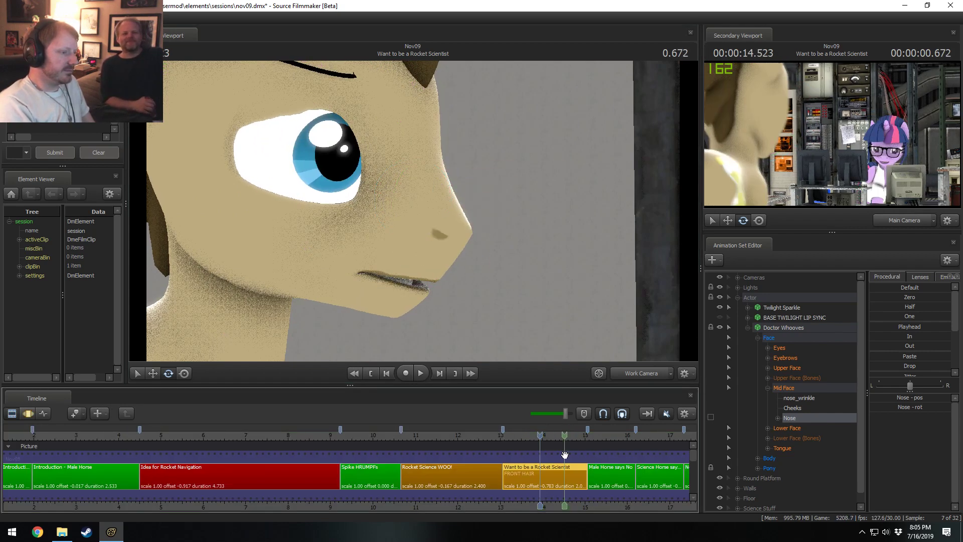
pyautogui.click(509, 435)
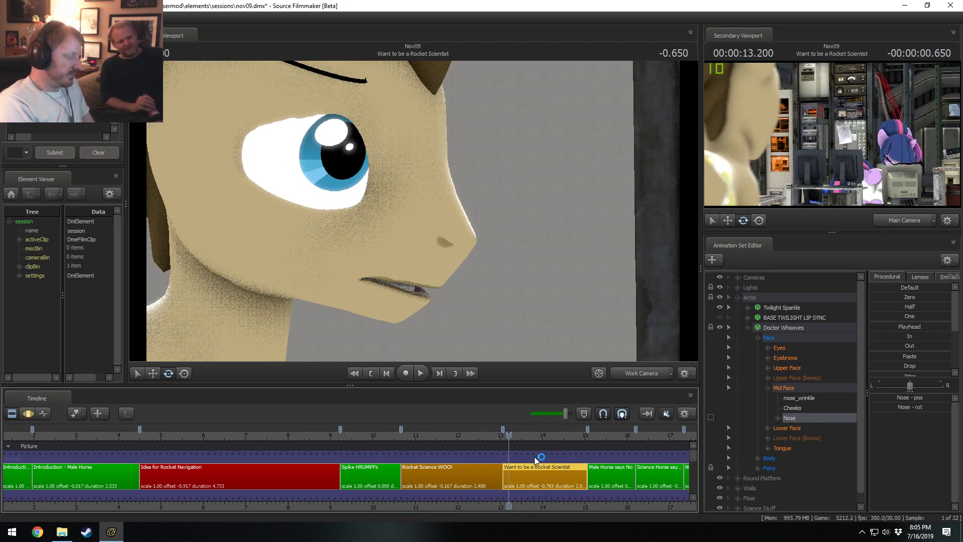
pyautogui.hotkey('ctrl', 's')
# Play the "Want to be a Rocket Scientist" shot from its start through the Work Camera to check Doctor Whooves's face
pyautogui.click(638, 373)
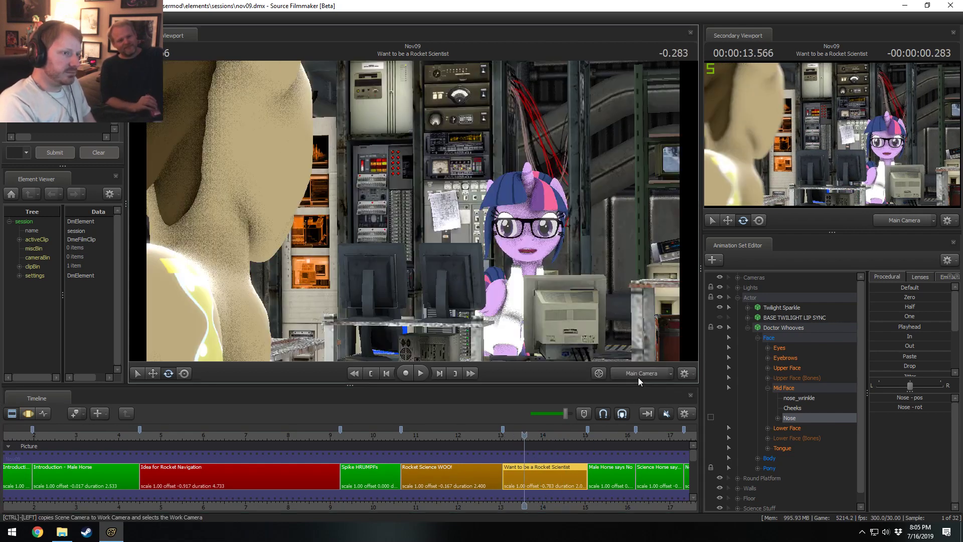
pyautogui.click(638, 377)
pyautogui.press('space')
pyautogui.press('space')
pyautogui.click(501, 436)
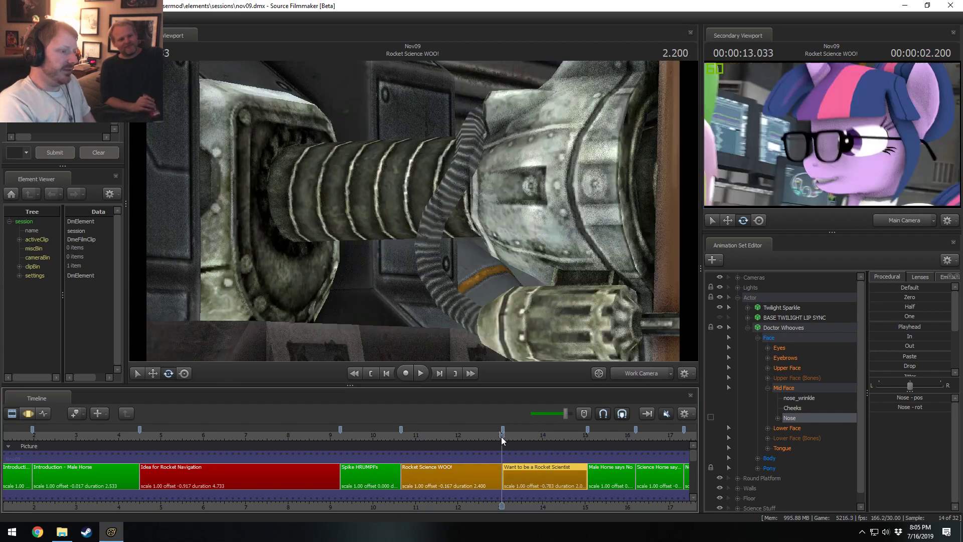
pyautogui.press('space')
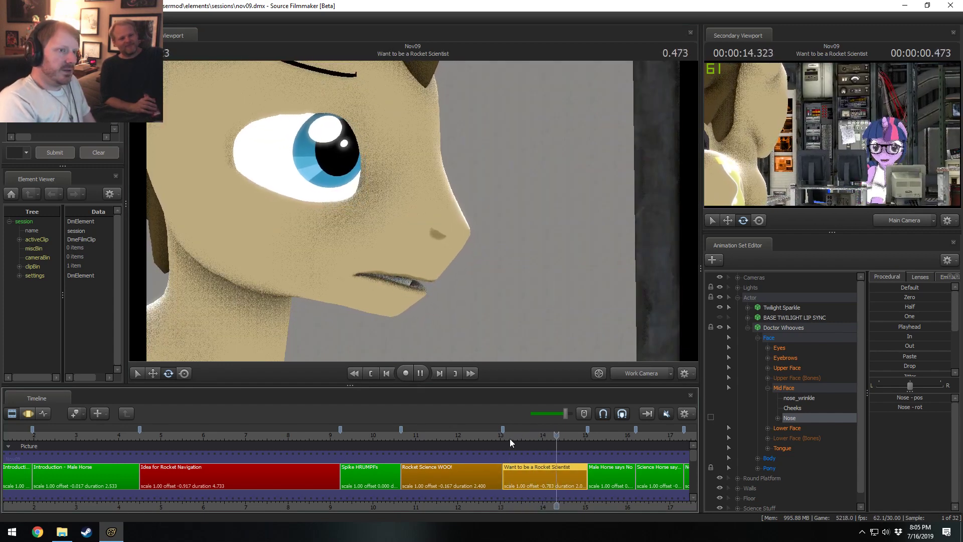
pyautogui.press('space')
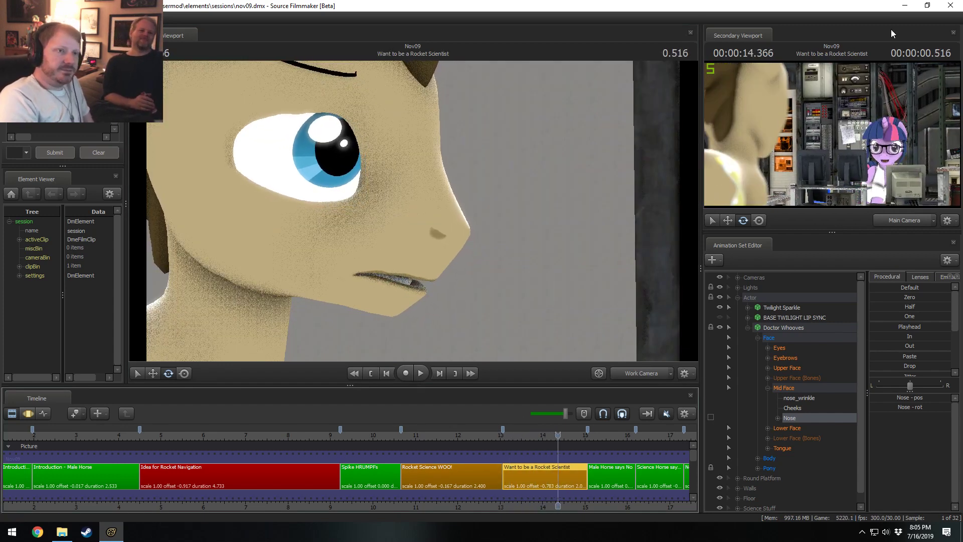